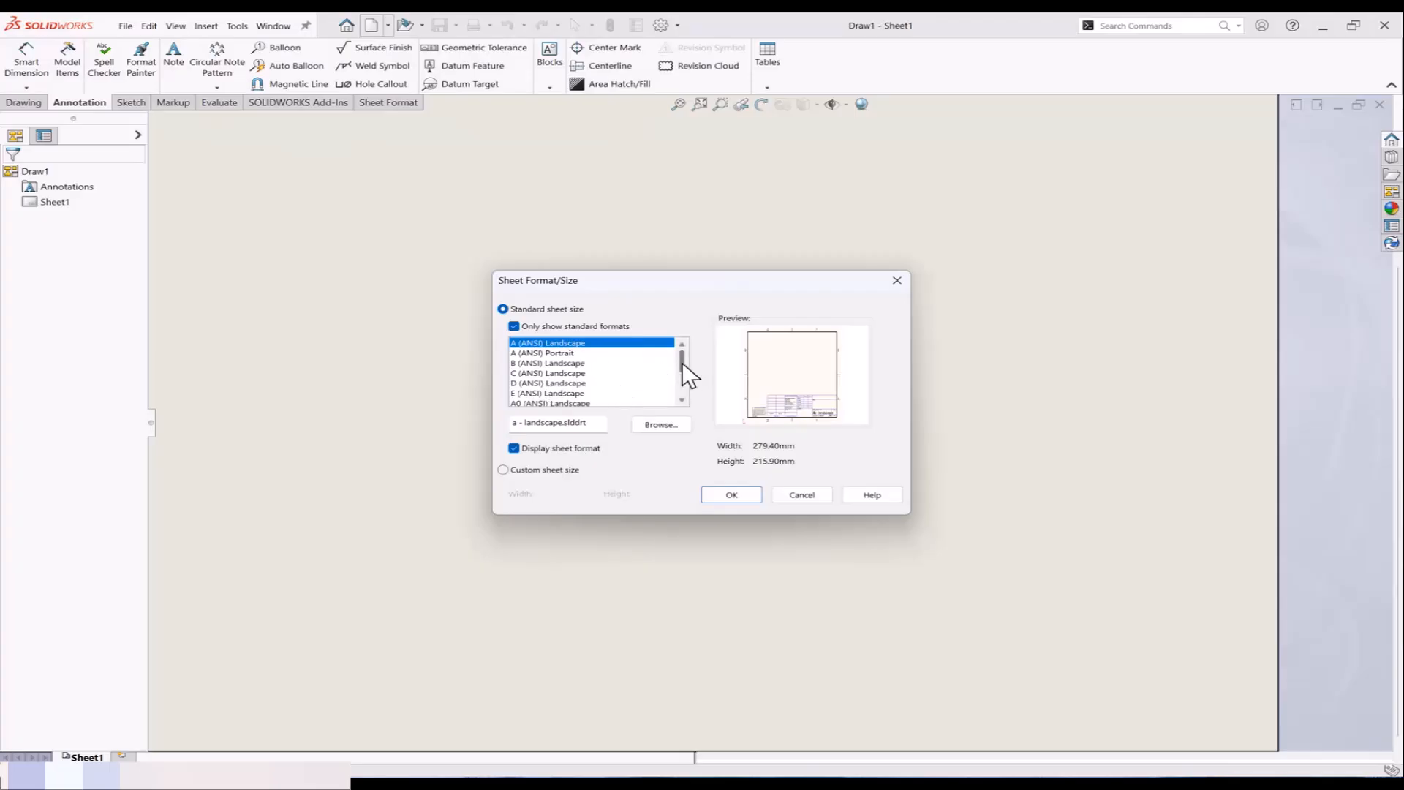
Step: Create the drawing on a standard A4 (ANSI) Landscape sheet, cancel the model view insertion, and close it without saving
{"action": "left_click_drag", "start_coordinate": [681, 361], "coordinate": [682, 382]}
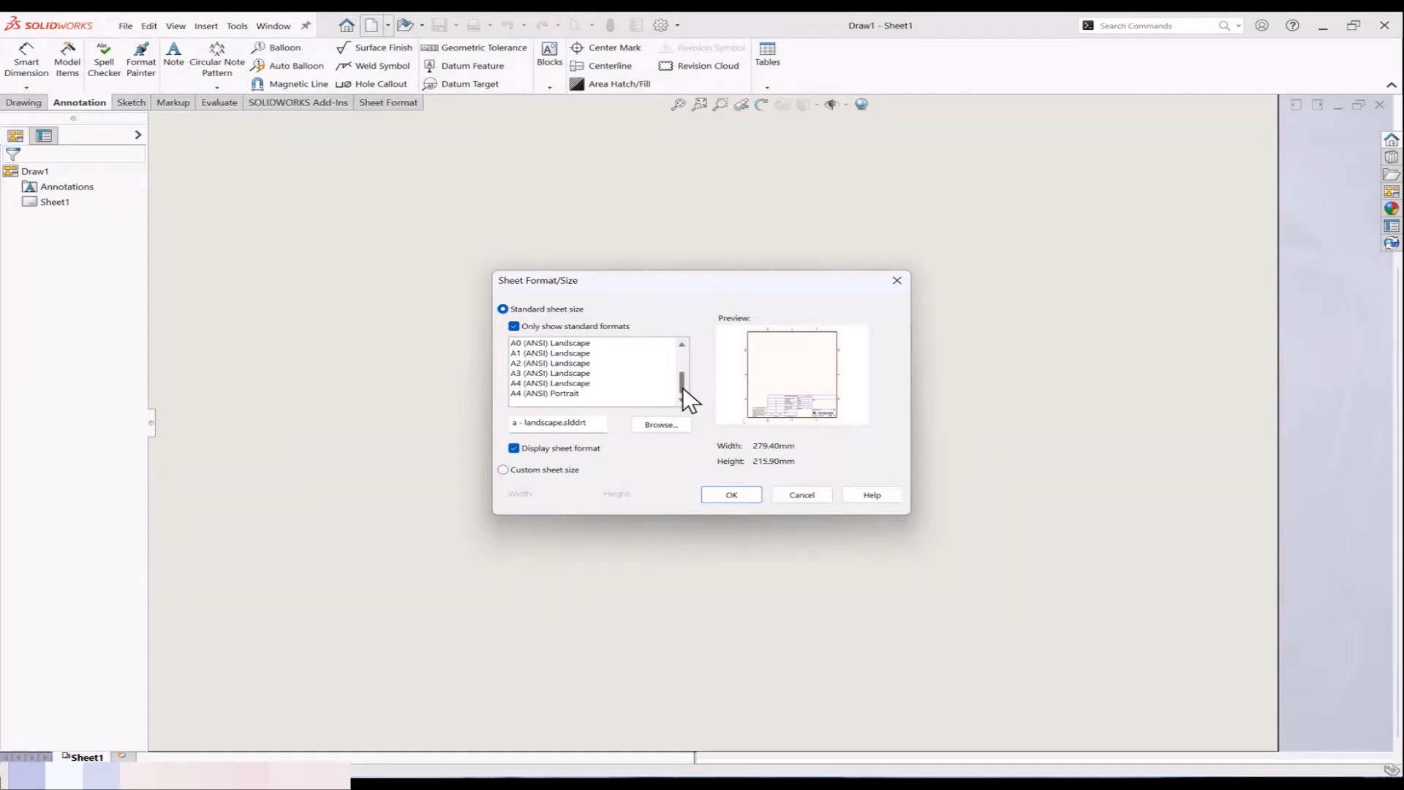
{"action": "left_click", "coordinate": [563, 383]}
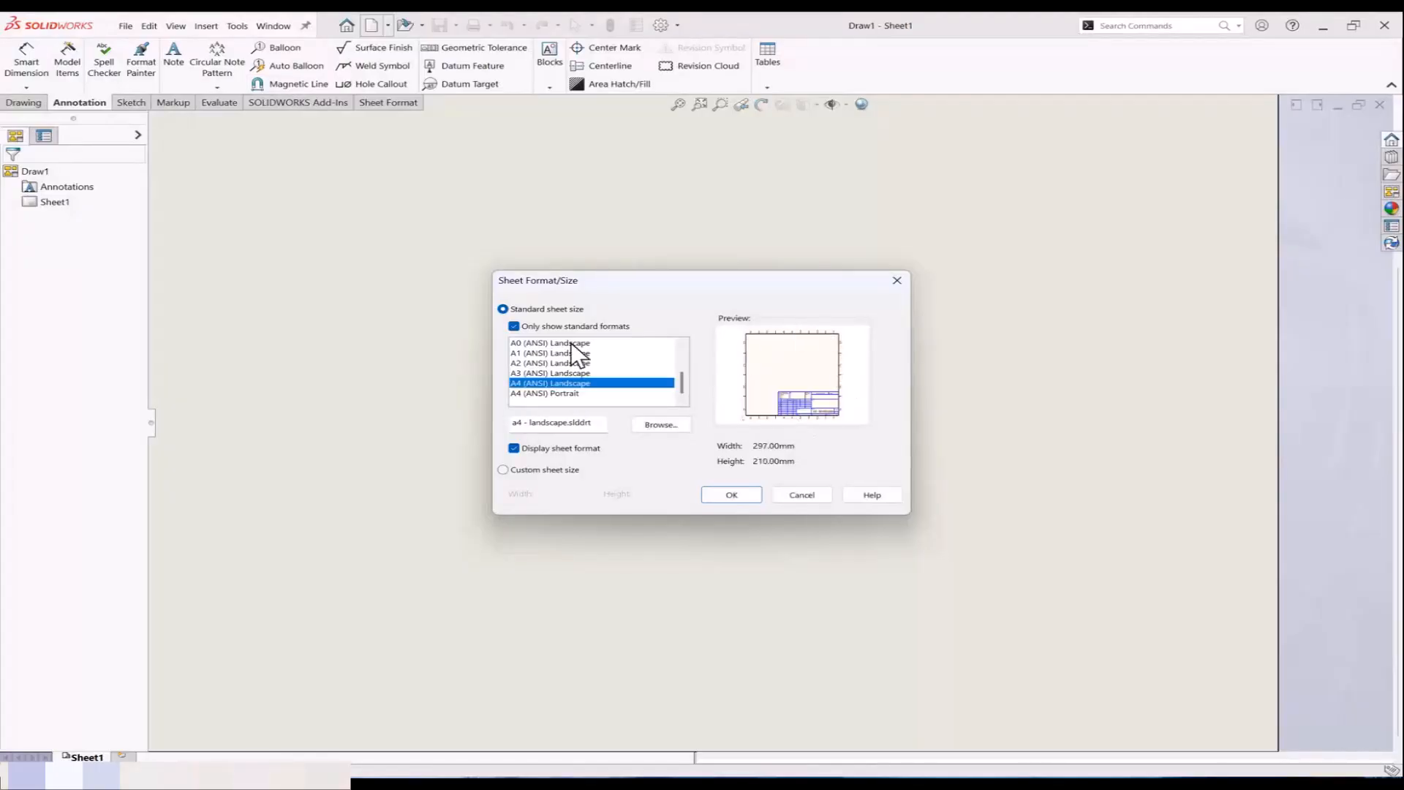
{"action": "left_click", "coordinate": [730, 495]}
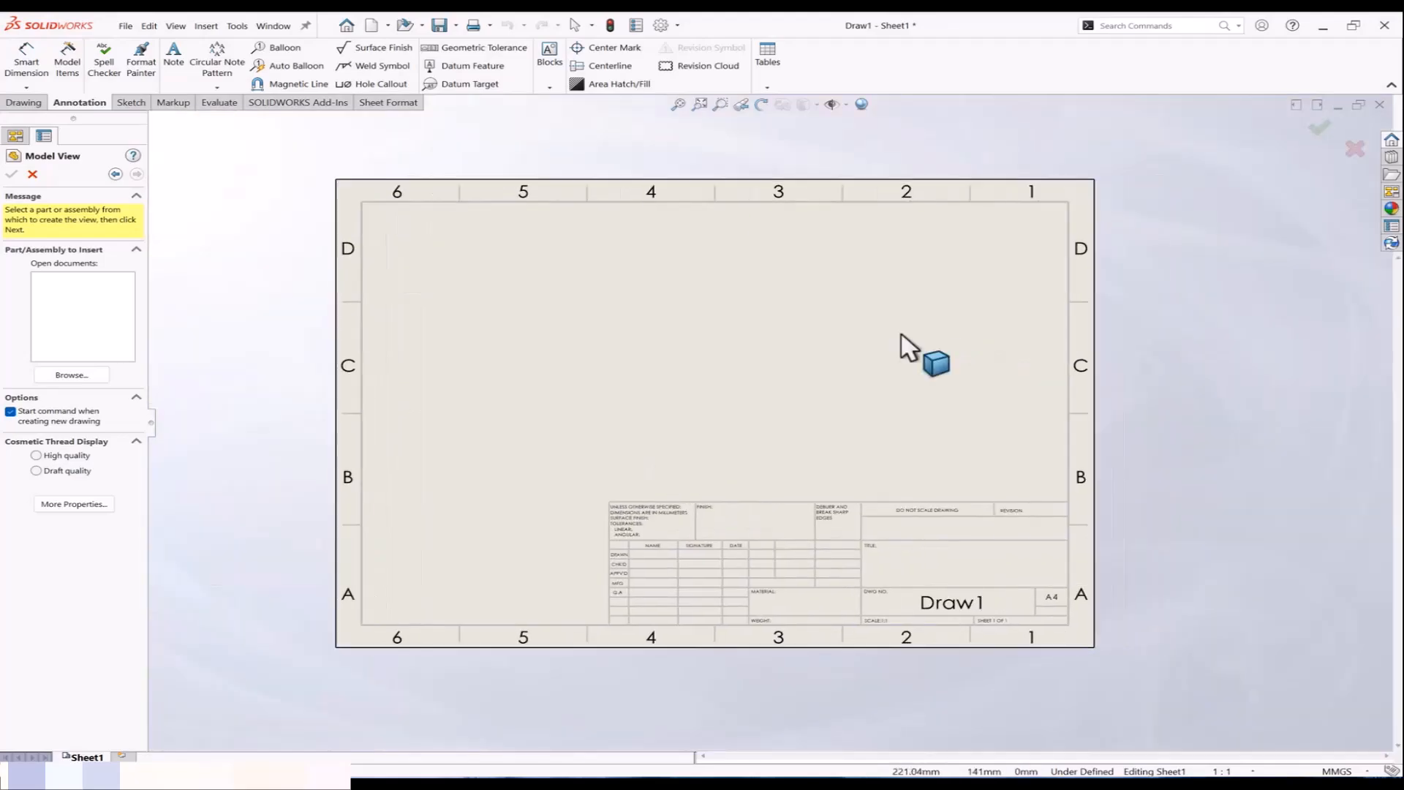
{"action": "left_click", "coordinate": [1355, 148]}
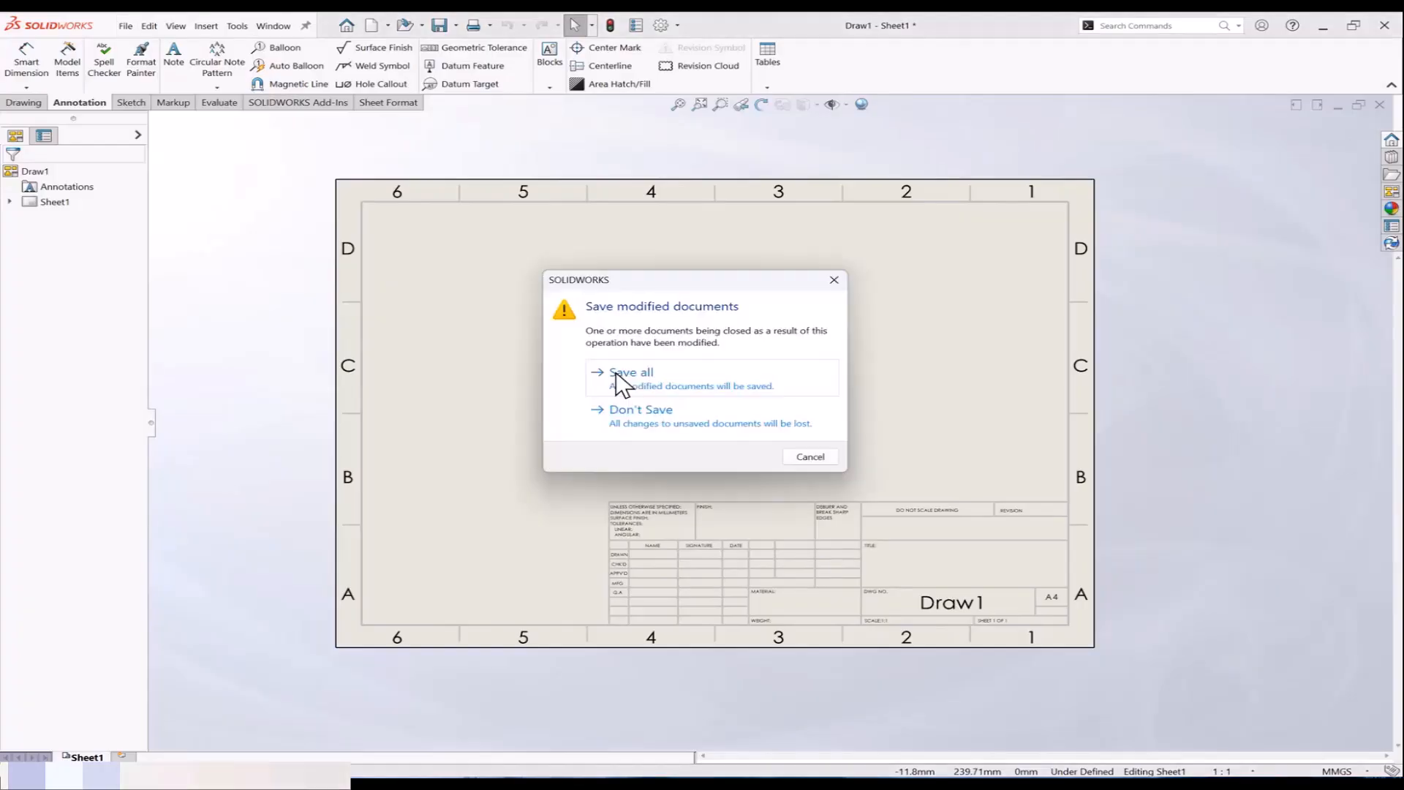
{"action": "left_click", "coordinate": [630, 408]}
Step: Create a new drawing with a custom sheet width and height instead of a standard format, and close it
{"action": "left_click", "coordinate": [271, 25]}
{"action": "left_click", "coordinate": [834, 365]}
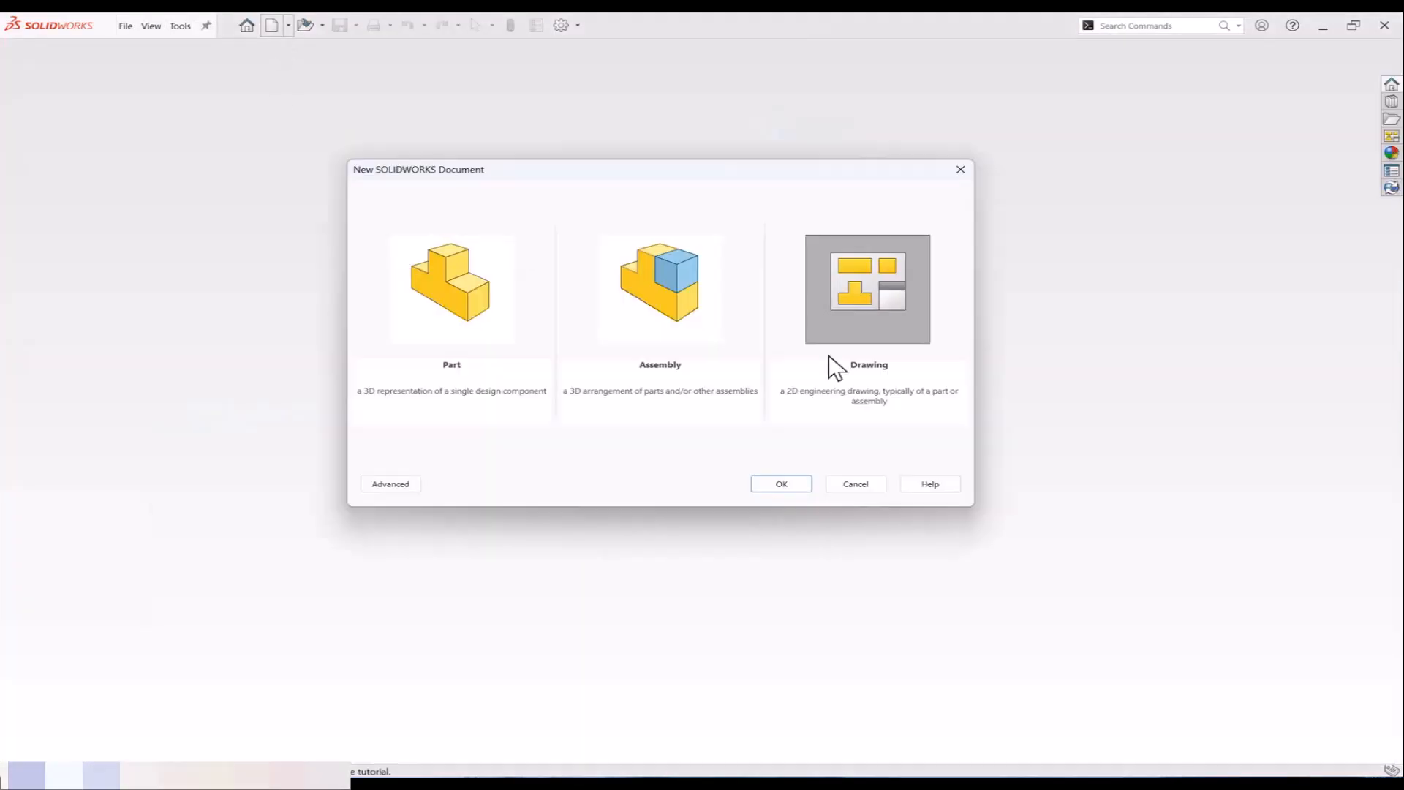
{"action": "left_click", "coordinate": [776, 482]}
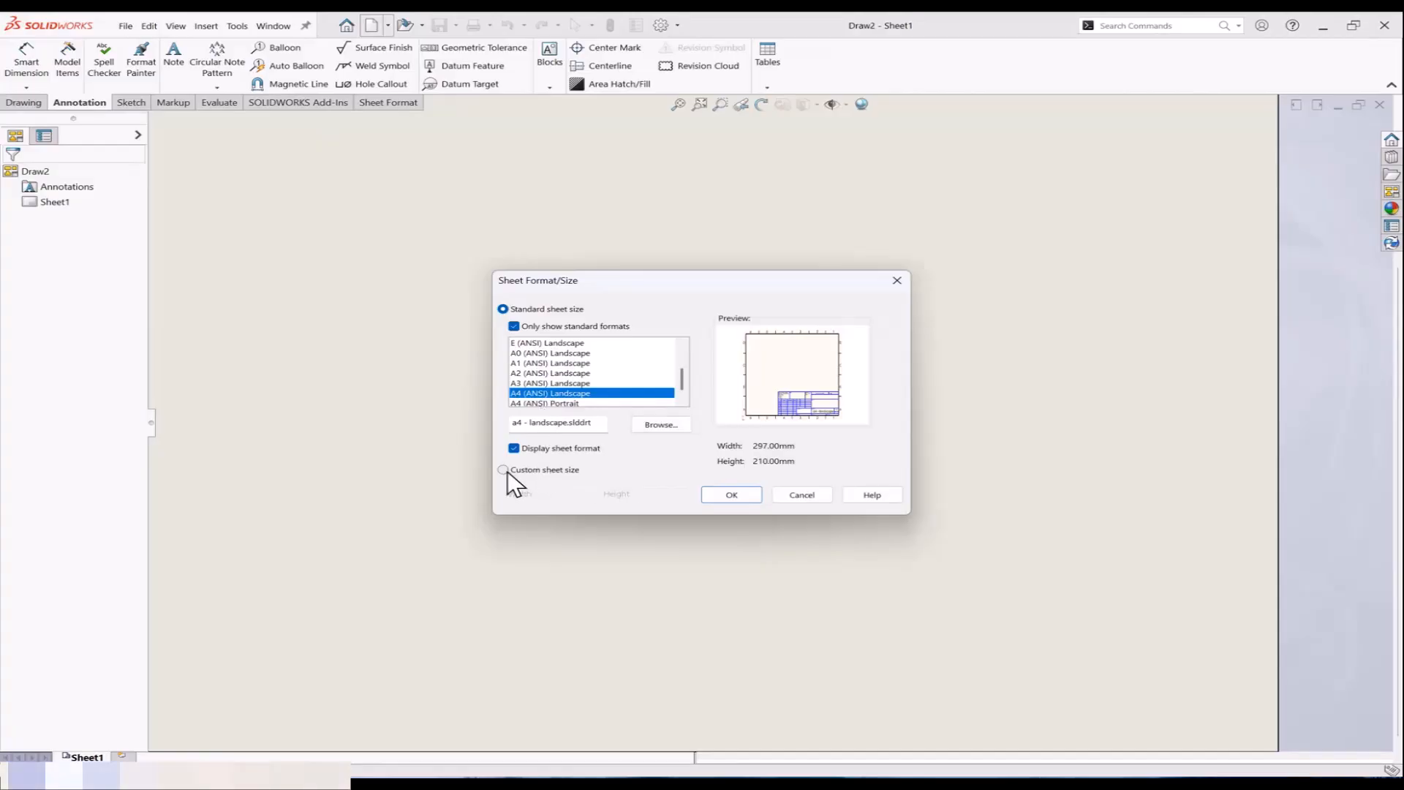
{"action": "left_click", "coordinate": [510, 470]}
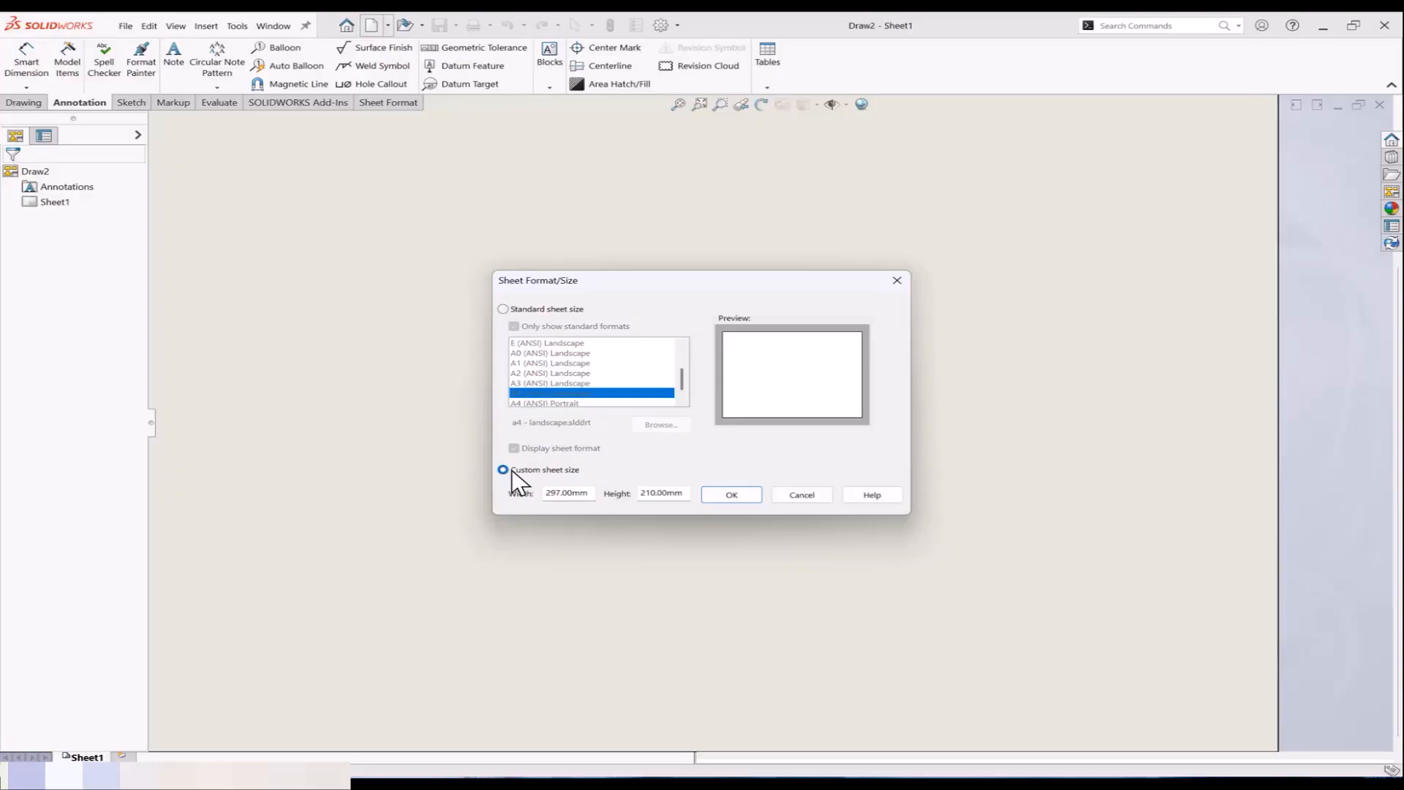
{"action": "double_click", "coordinate": [589, 492]}
{"action": "double_click", "coordinate": [666, 495]}
{"action": "left_click", "coordinate": [740, 497]}
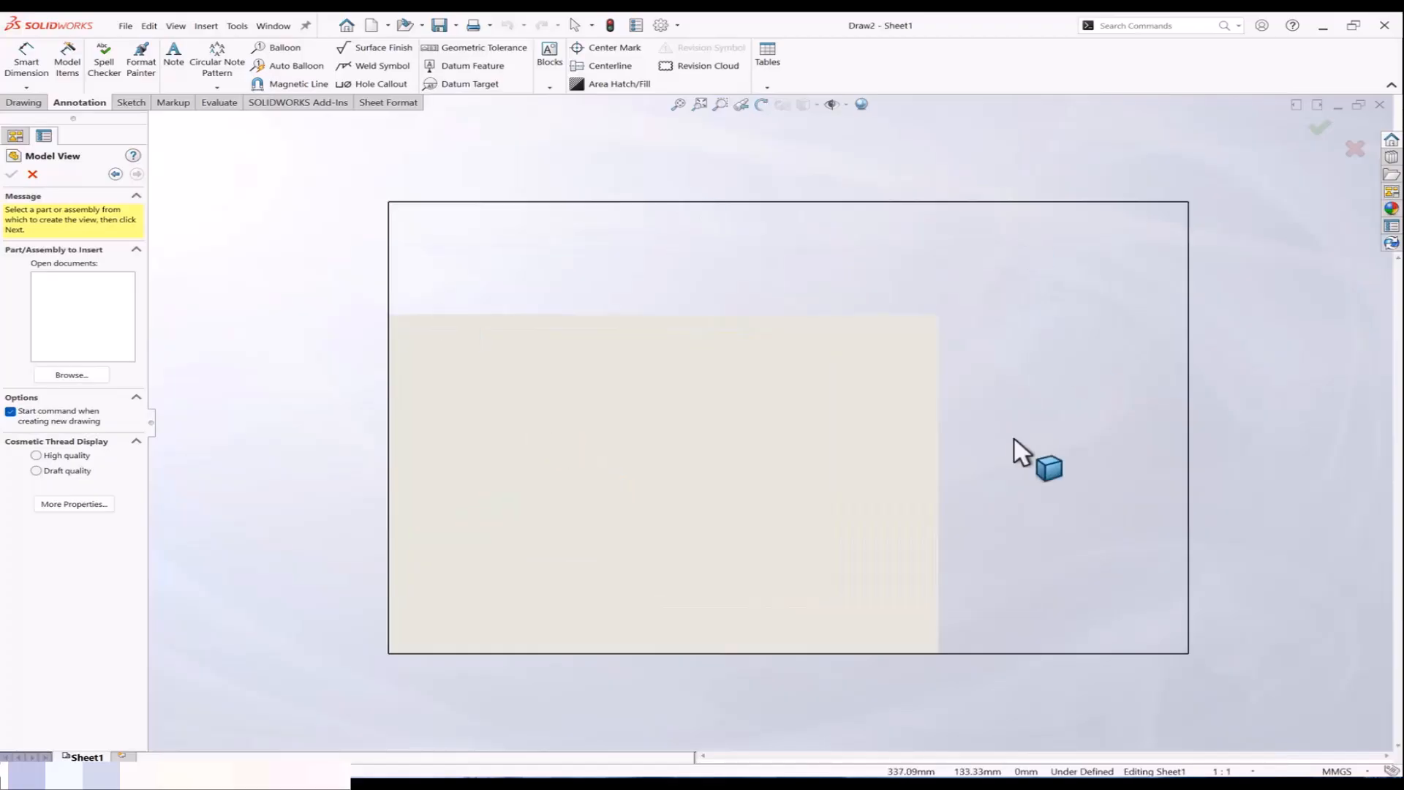
{"action": "key", "text": "Escape"}
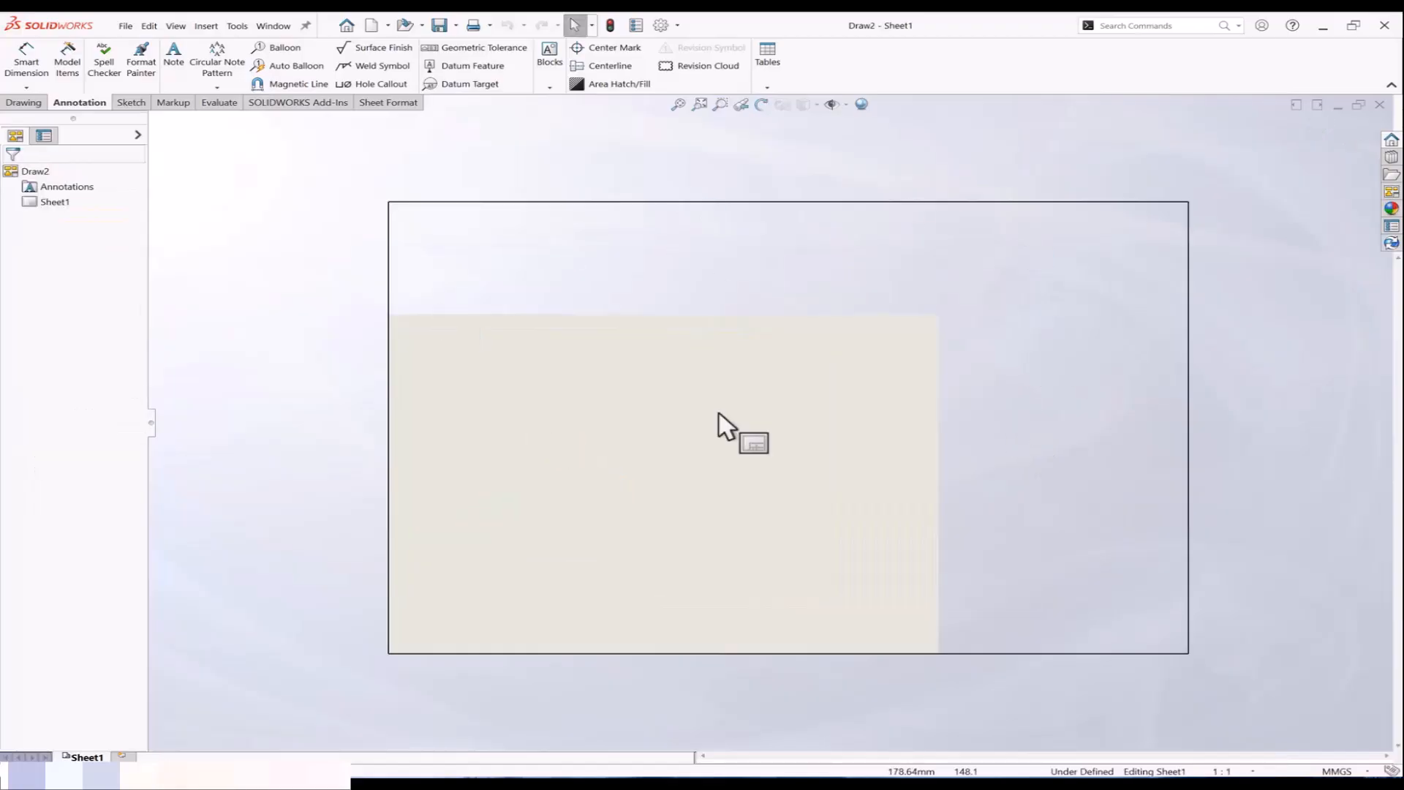
{"action": "left_click", "coordinate": [1379, 105]}
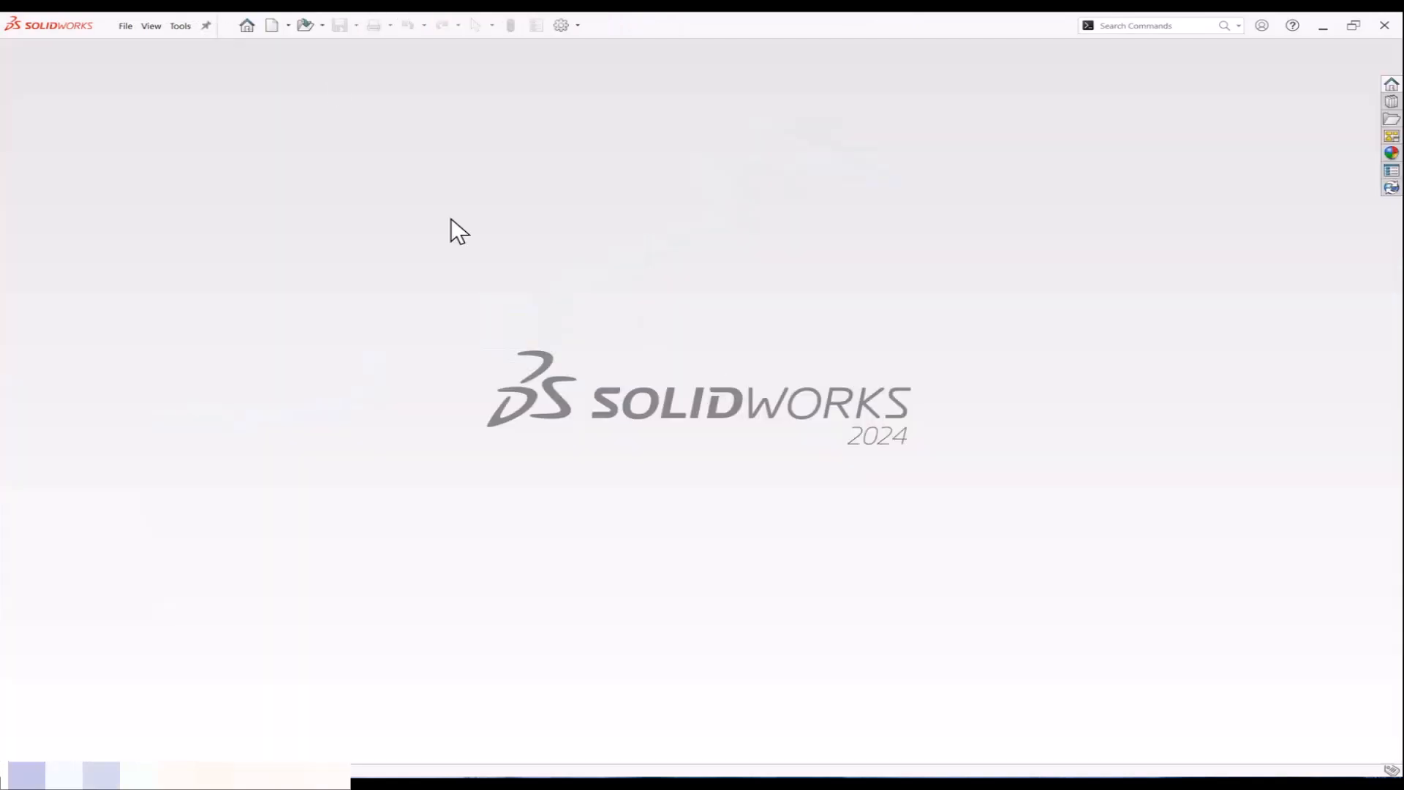
Step: Create a new drawing using the standard A4 (ANSI) Landscape sheet format
{"action": "left_click", "coordinate": [269, 27]}
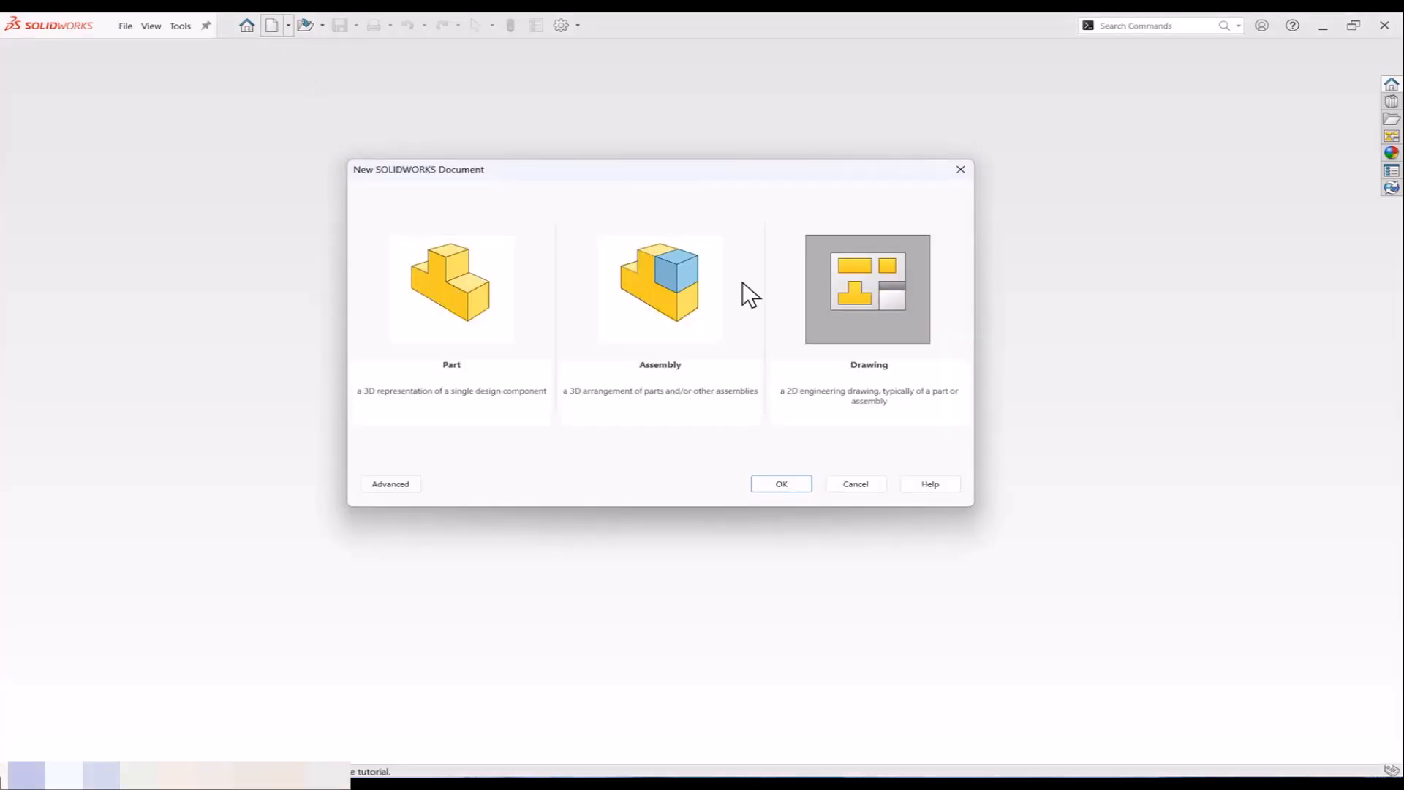
{"action": "left_click", "coordinate": [790, 484]}
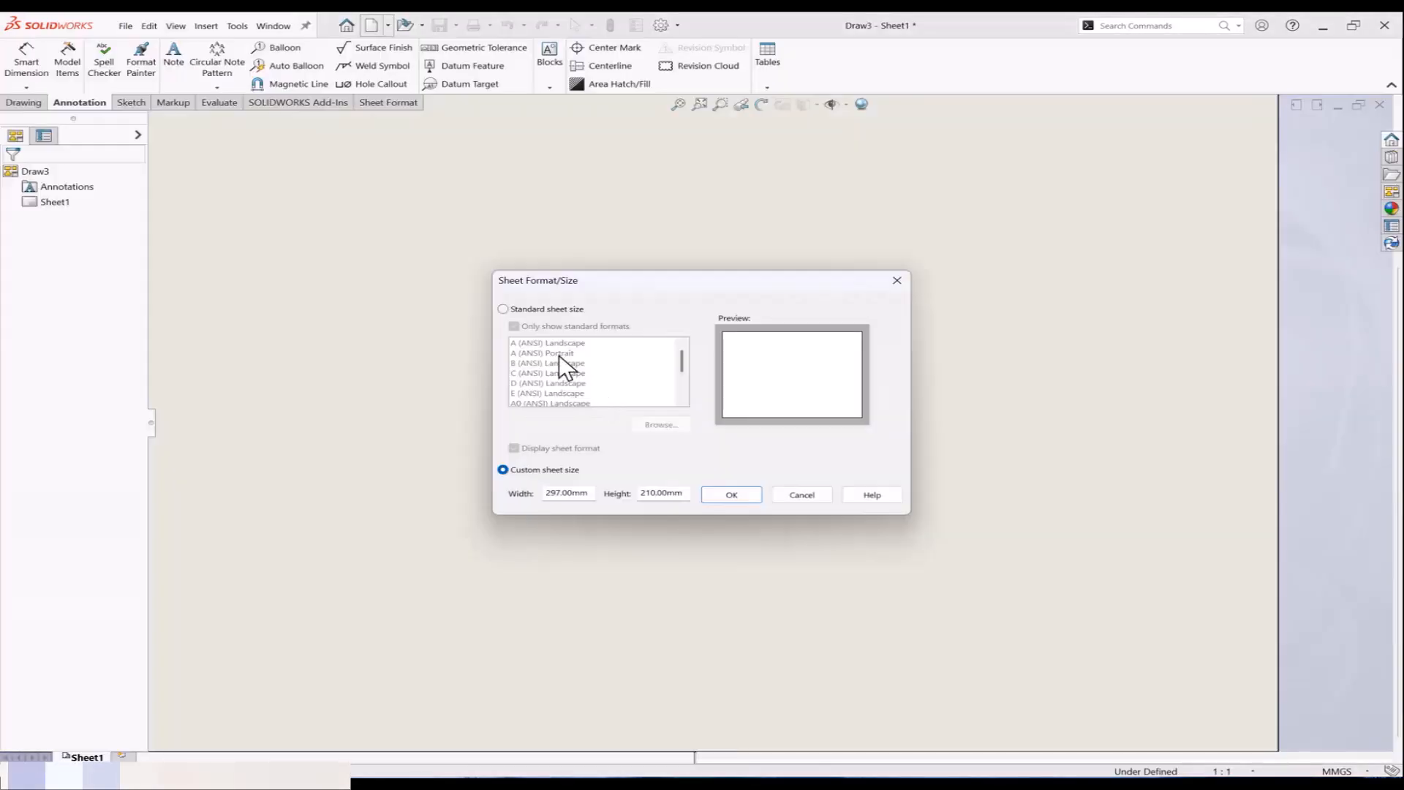
{"action": "left_click", "coordinate": [504, 309]}
{"action": "scroll", "coordinate": [584, 380], "scroll_direction": "down", "scroll_amount": 2}
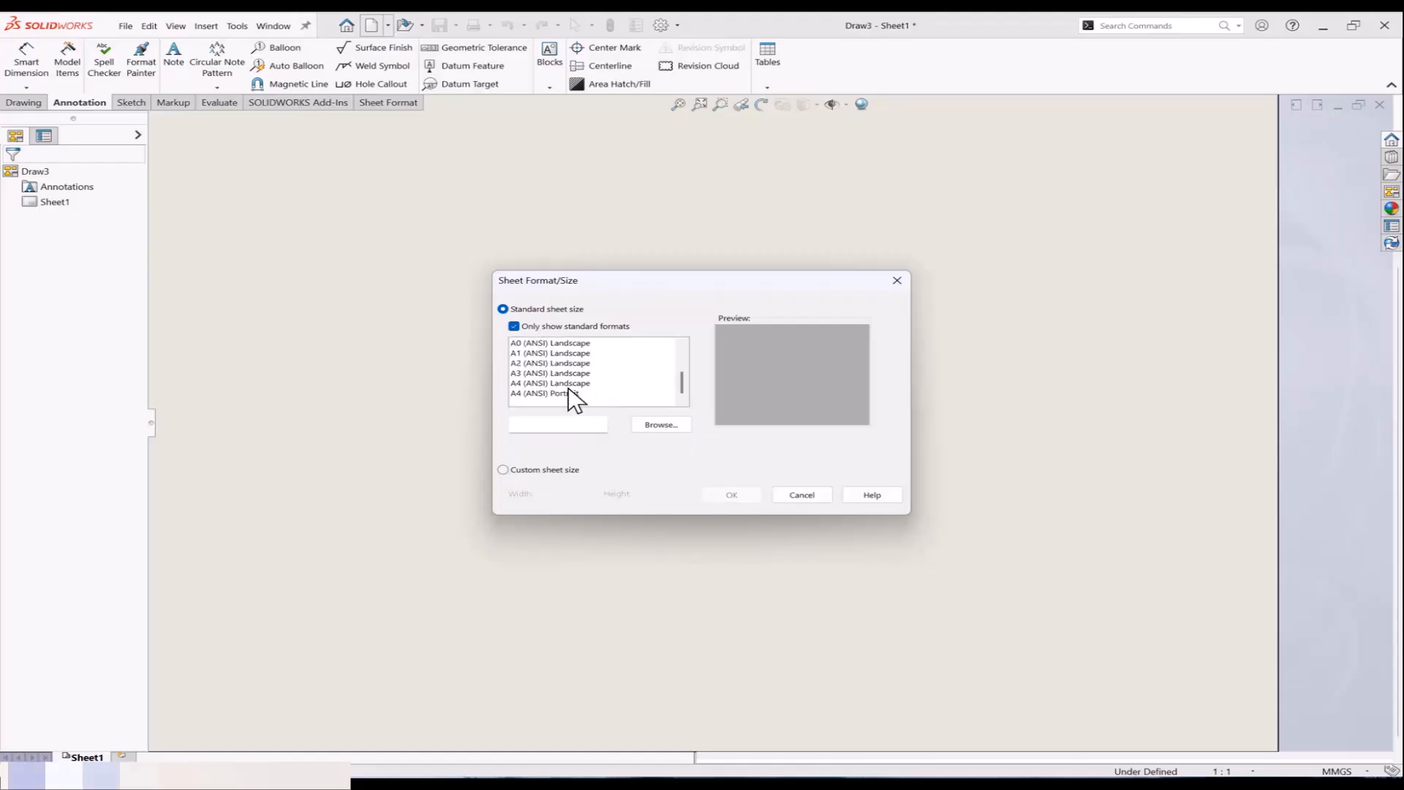
{"action": "left_click", "coordinate": [568, 384]}
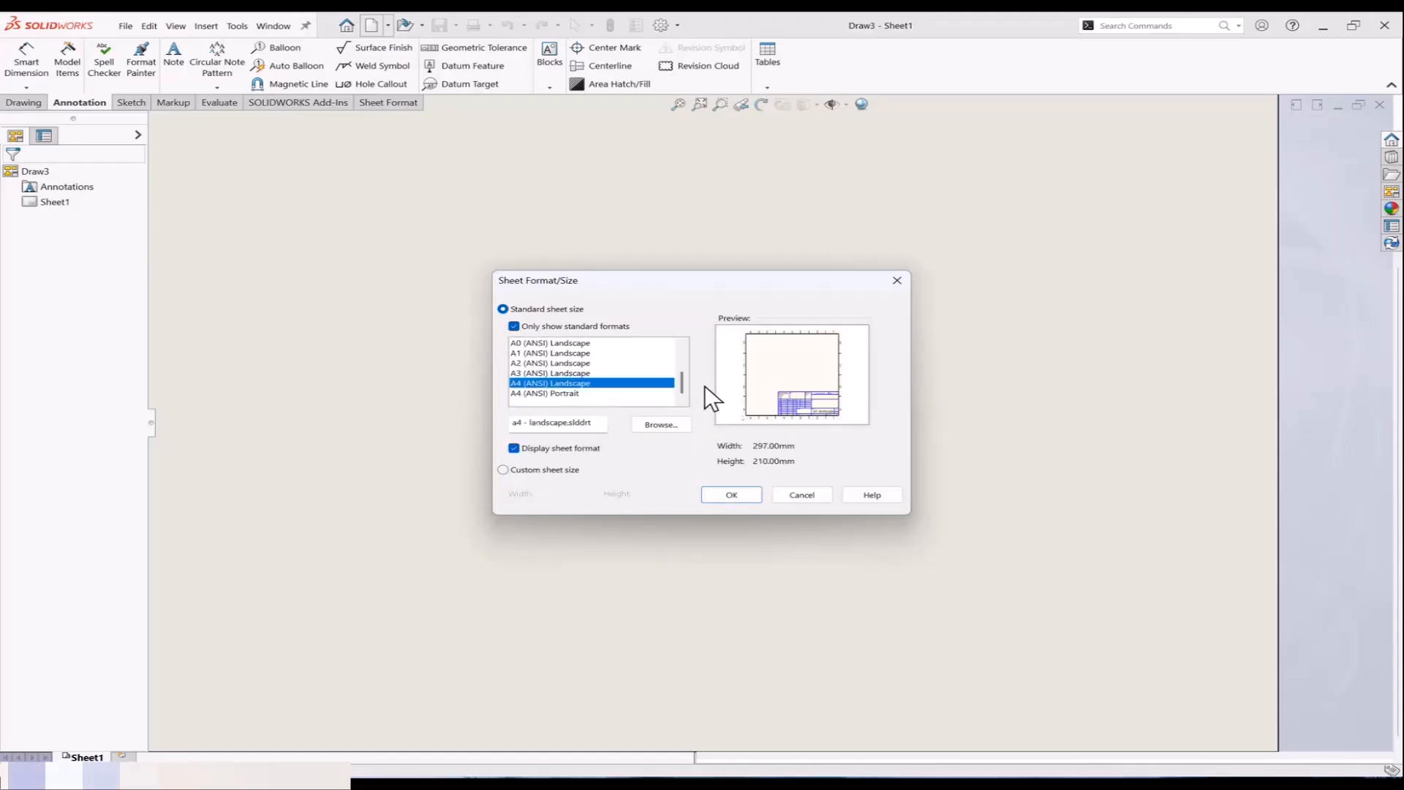
{"action": "left_click", "coordinate": [717, 491]}
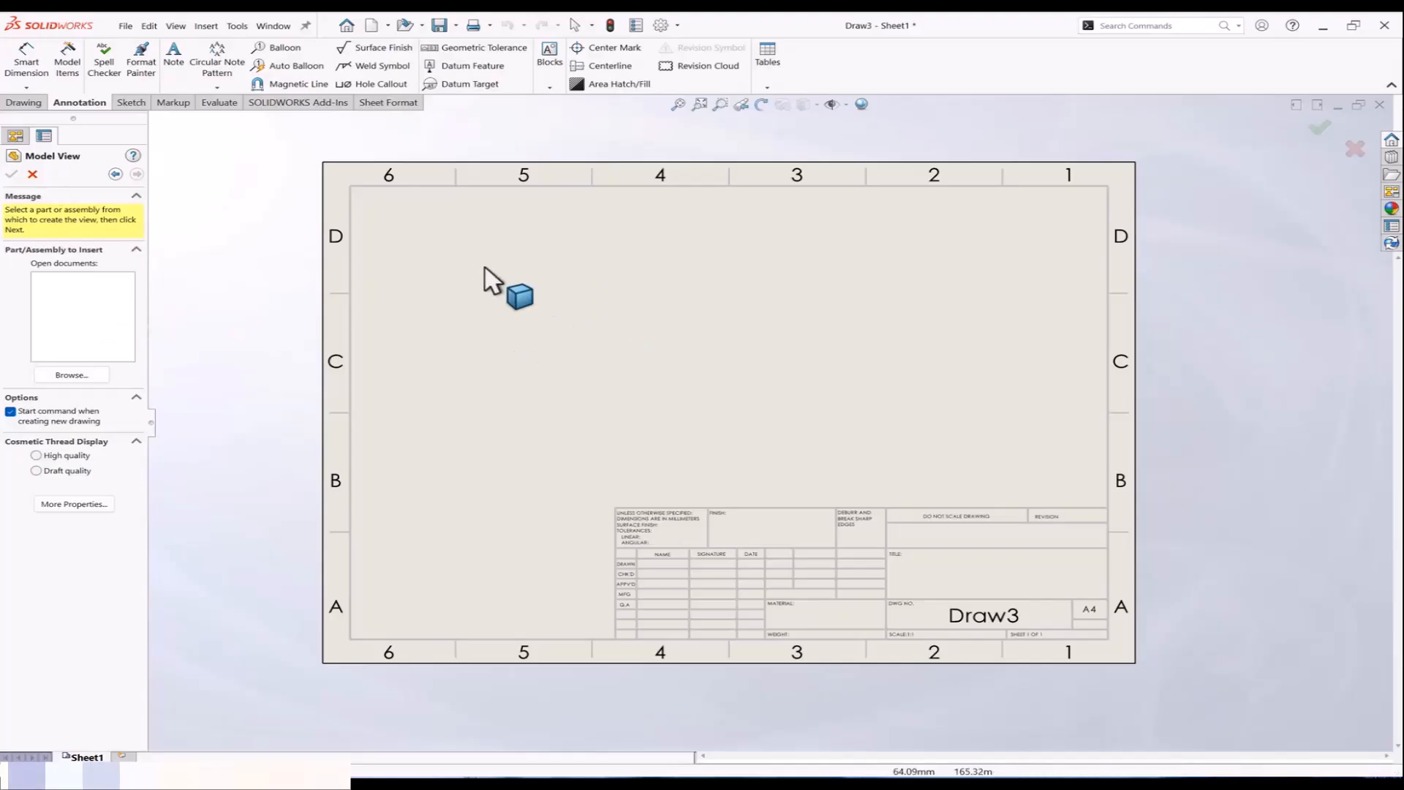
Step: Browse for the model to insert in the 1. Projects folder inside SolidWorks Files on the Desktop
{"action": "left_click", "coordinate": [98, 371]}
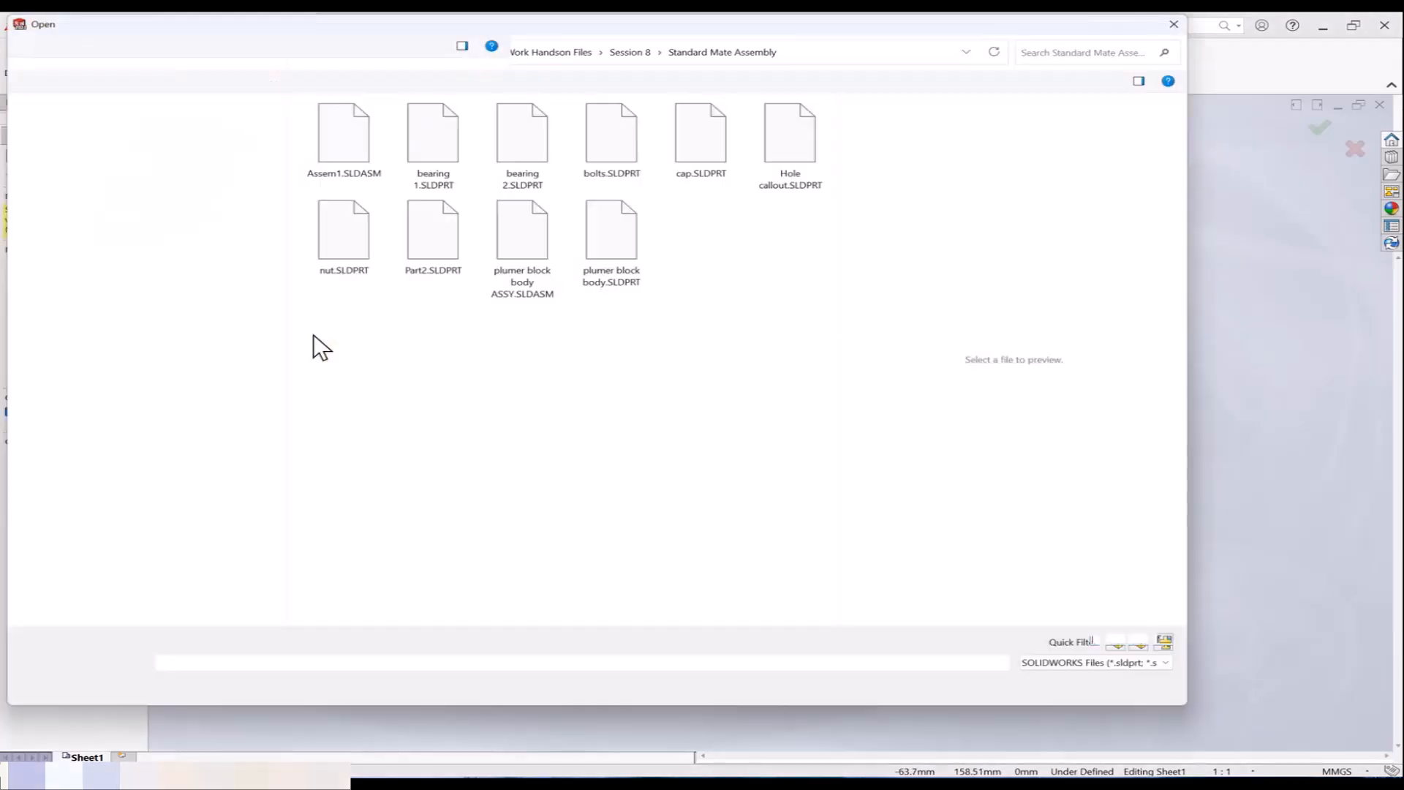
{"action": "left_click", "coordinate": [241, 200]}
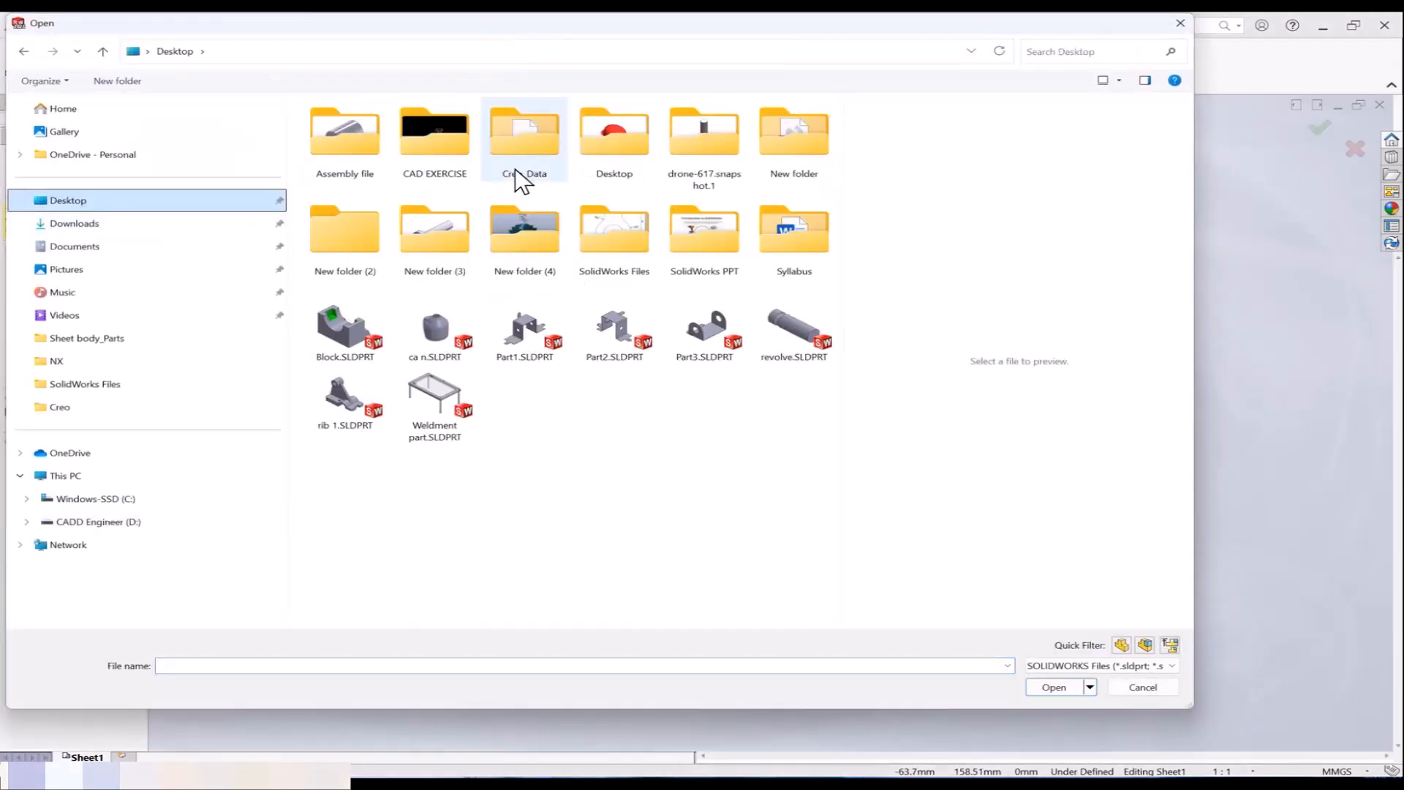
{"action": "double_click", "coordinate": [611, 235]}
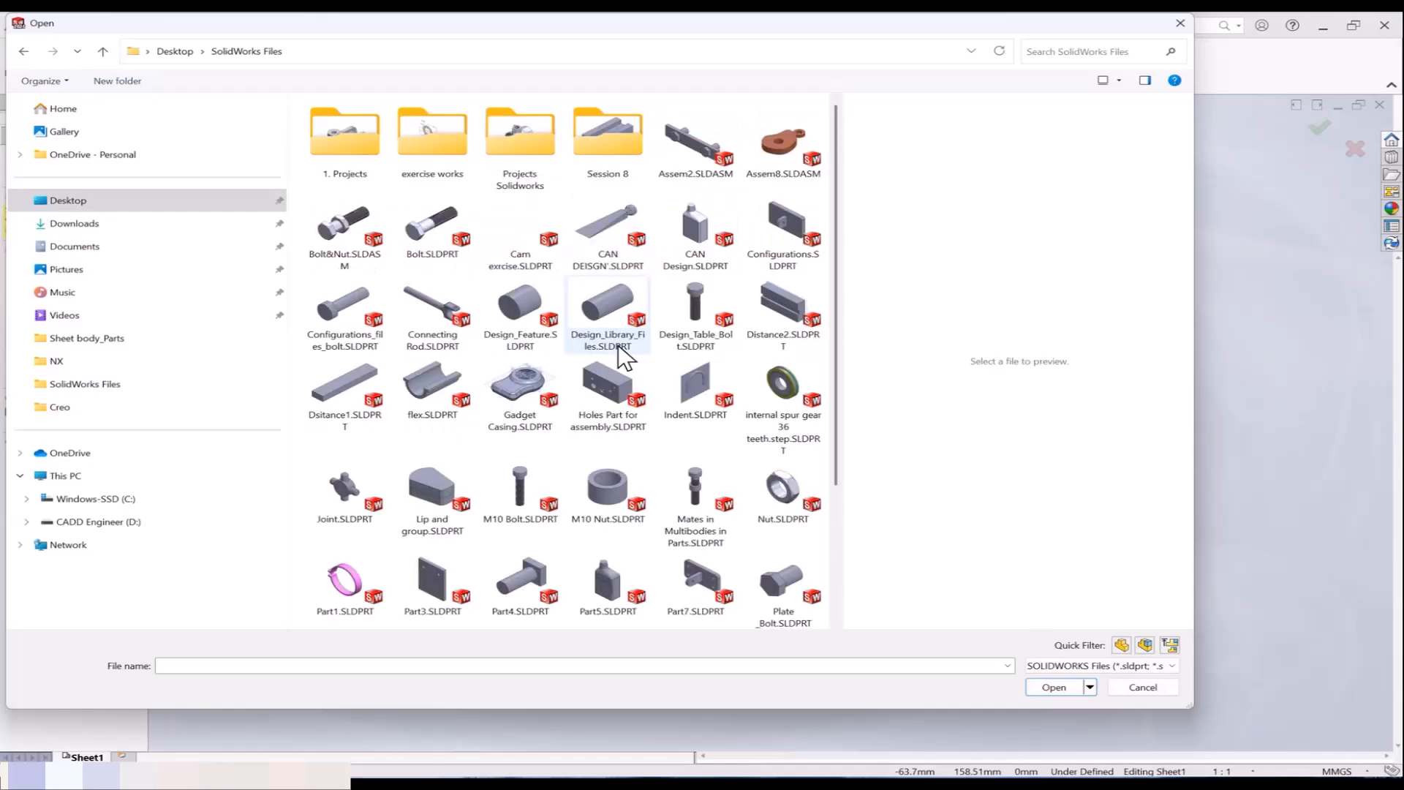
{"action": "left_click", "coordinate": [353, 155]}
{"action": "double_click", "coordinate": [354, 155]}
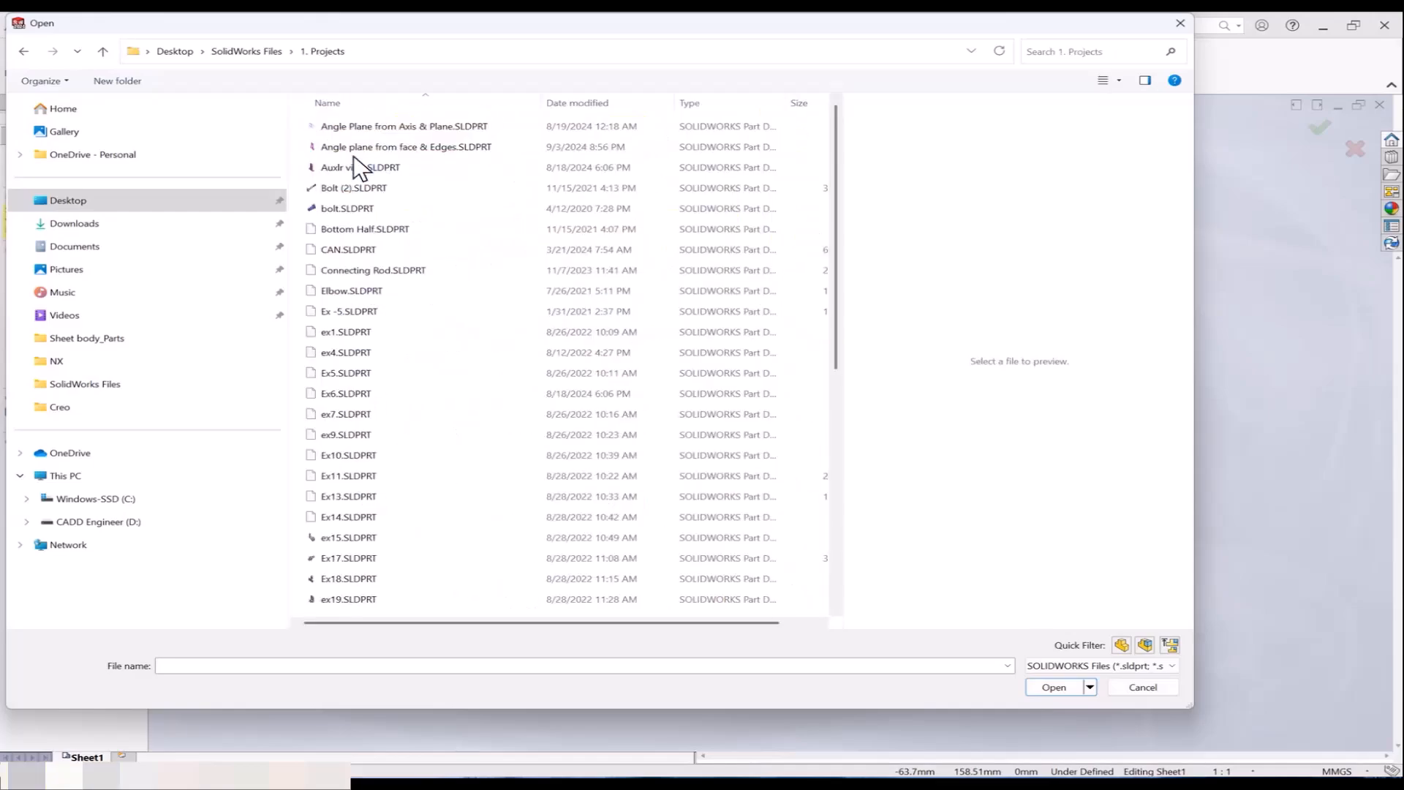
Step: Show the files as large icons in a wider list and load Ex20.SLDPRT as the model for the drawing view
{"action": "left_click", "coordinate": [1119, 82]}
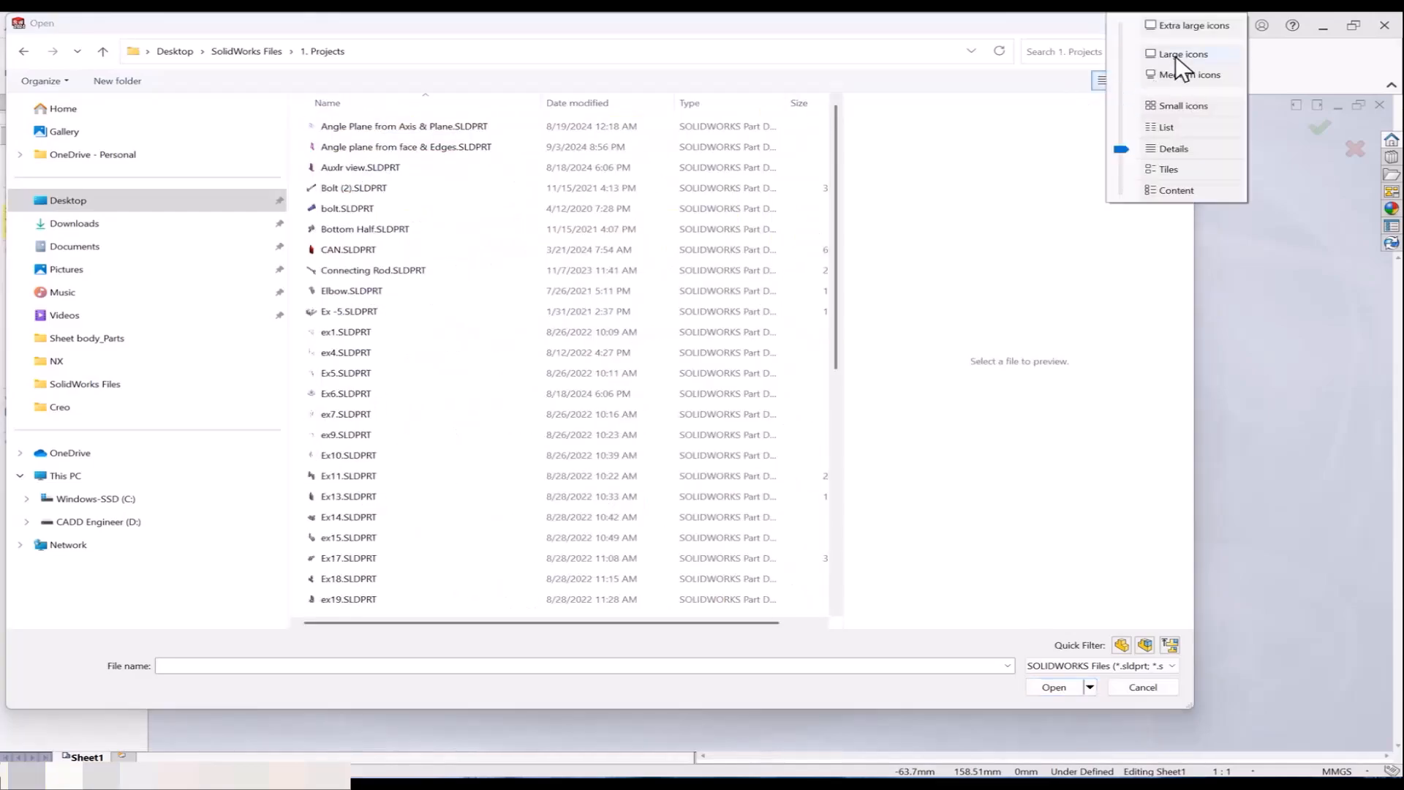
{"action": "left_click", "coordinate": [1174, 55]}
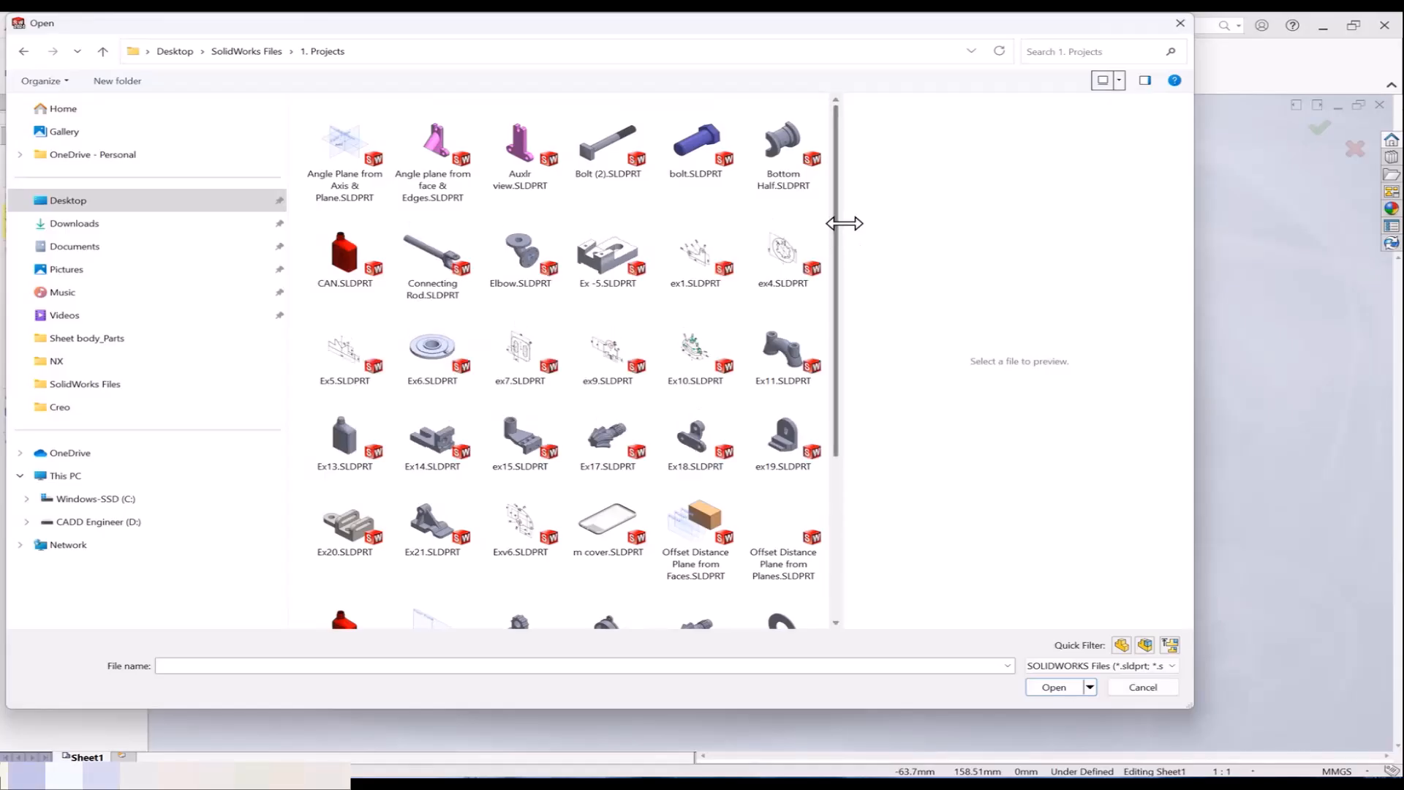
{"action": "left_click_drag", "start_coordinate": [844, 223], "coordinate": [1086, 219]}
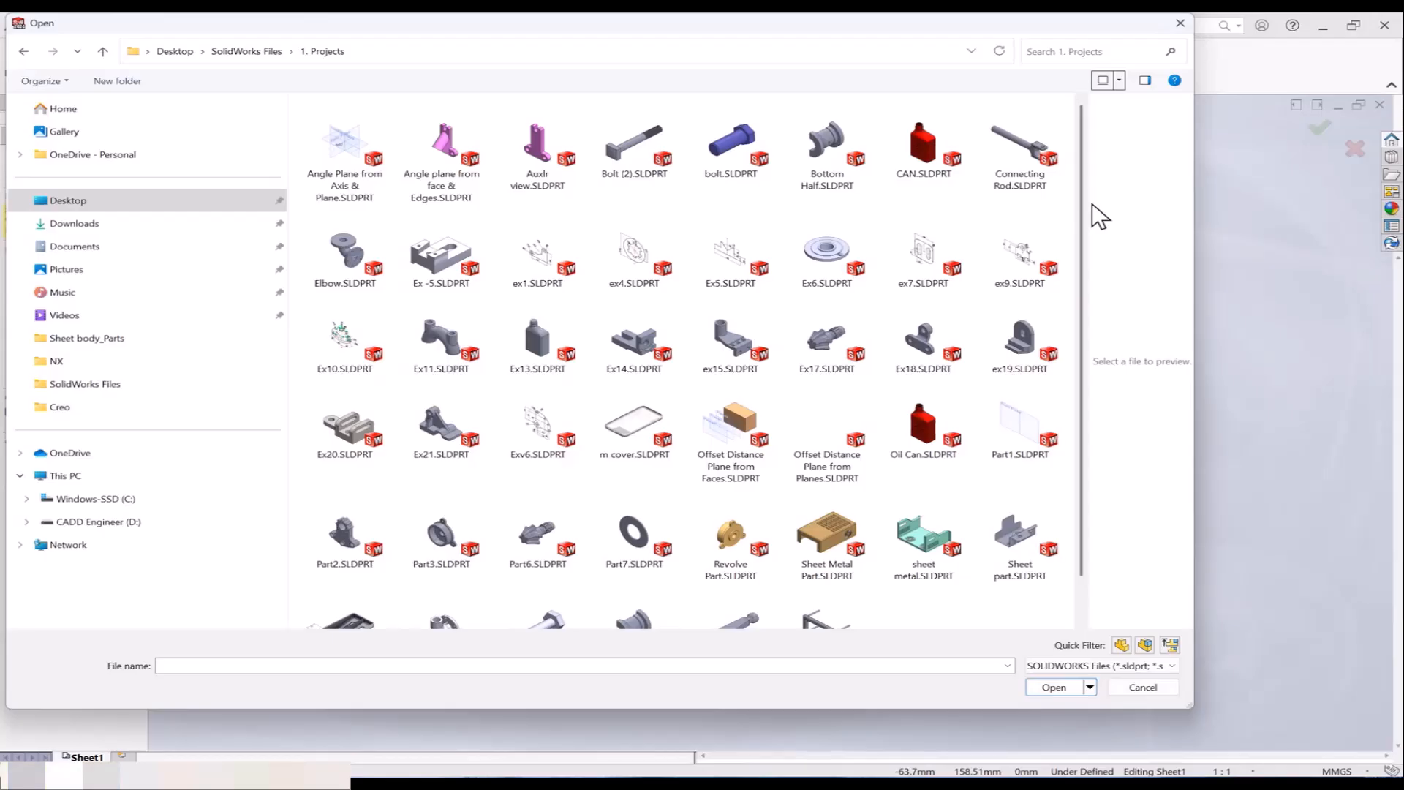
{"action": "left_click_drag", "start_coordinate": [1081, 219], "coordinate": [1079, 273]}
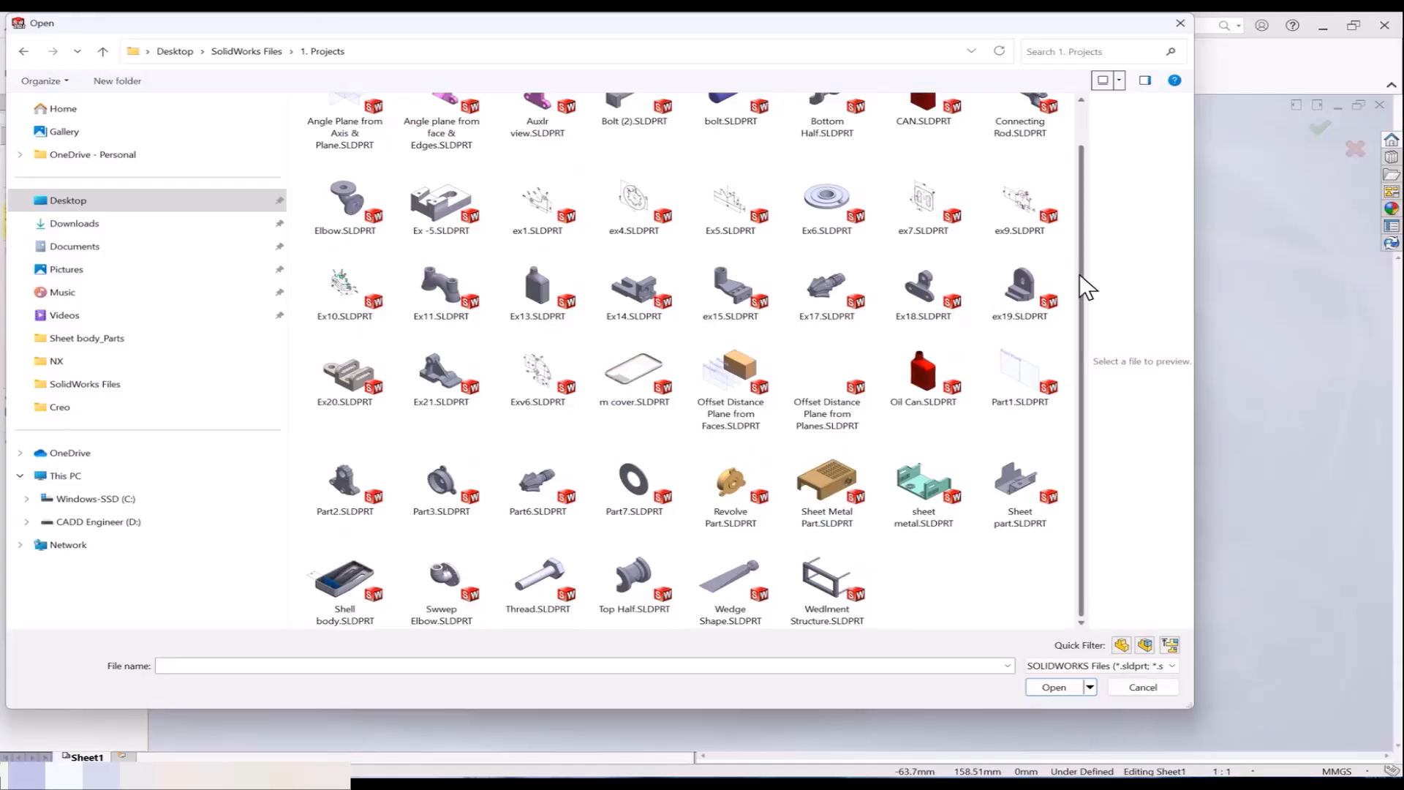
{"action": "left_click", "coordinate": [348, 376]}
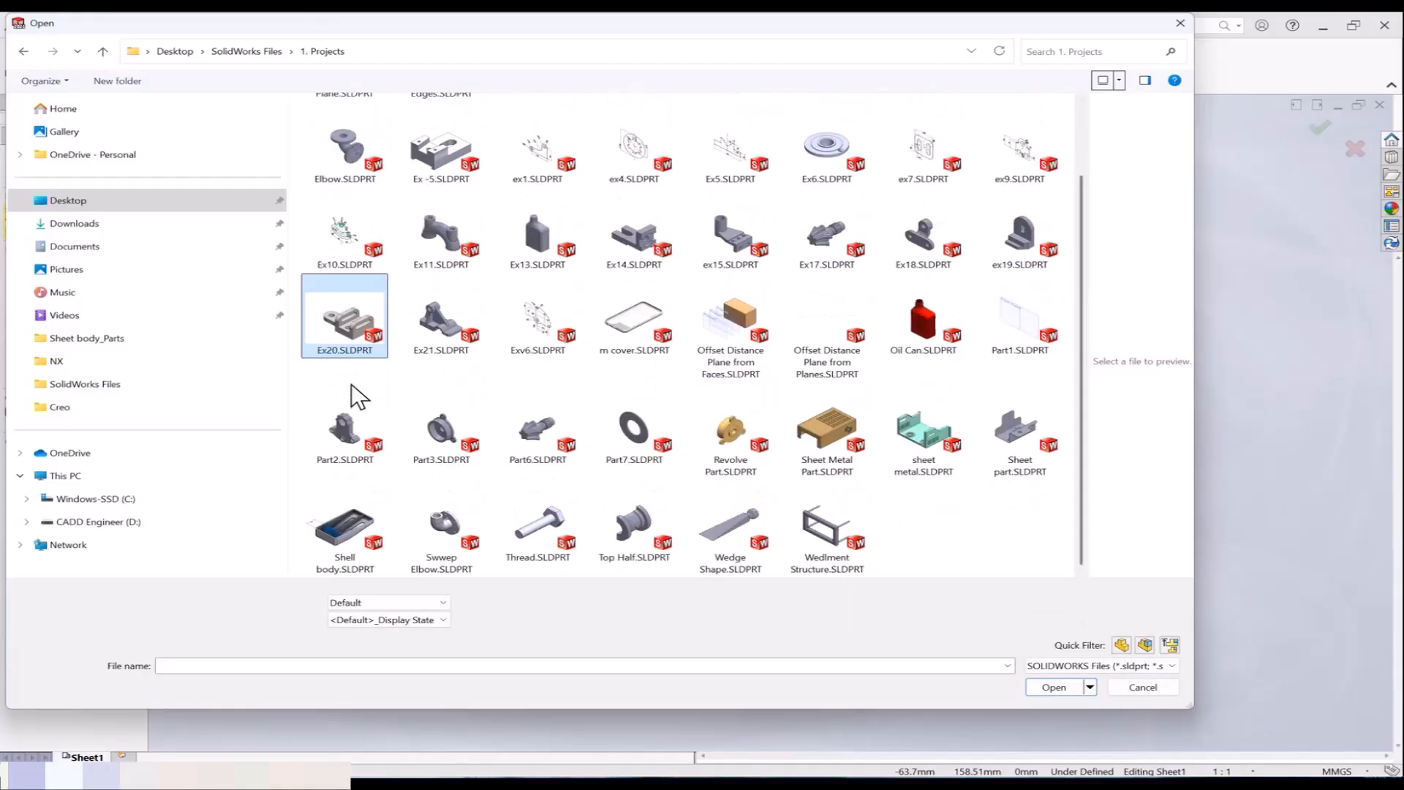
{"action": "left_click", "coordinate": [1051, 687]}
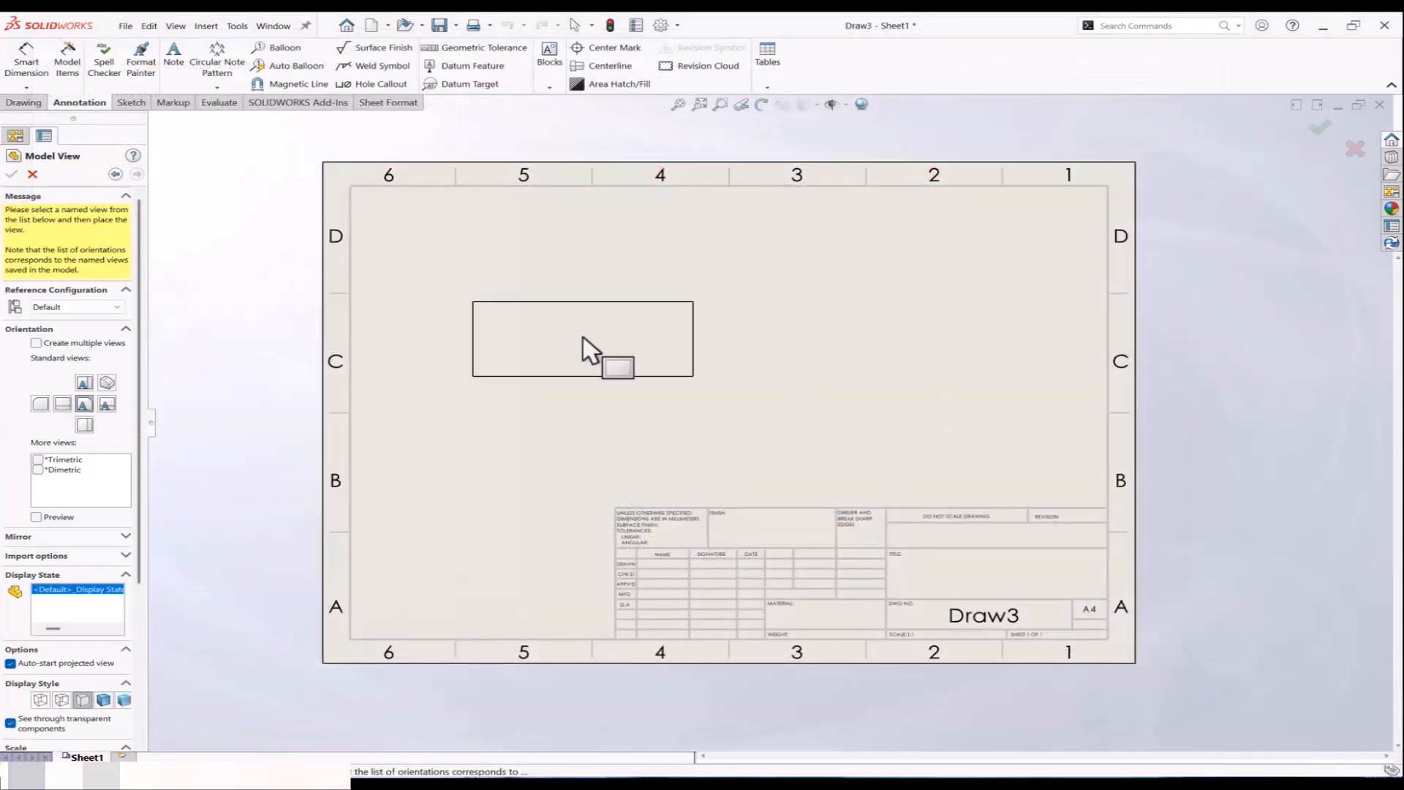
Step: Place the part's base view in the upper part of the sheet with projected views below and beside it, plus an isometric view
{"action": "left_click", "coordinate": [590, 274]}
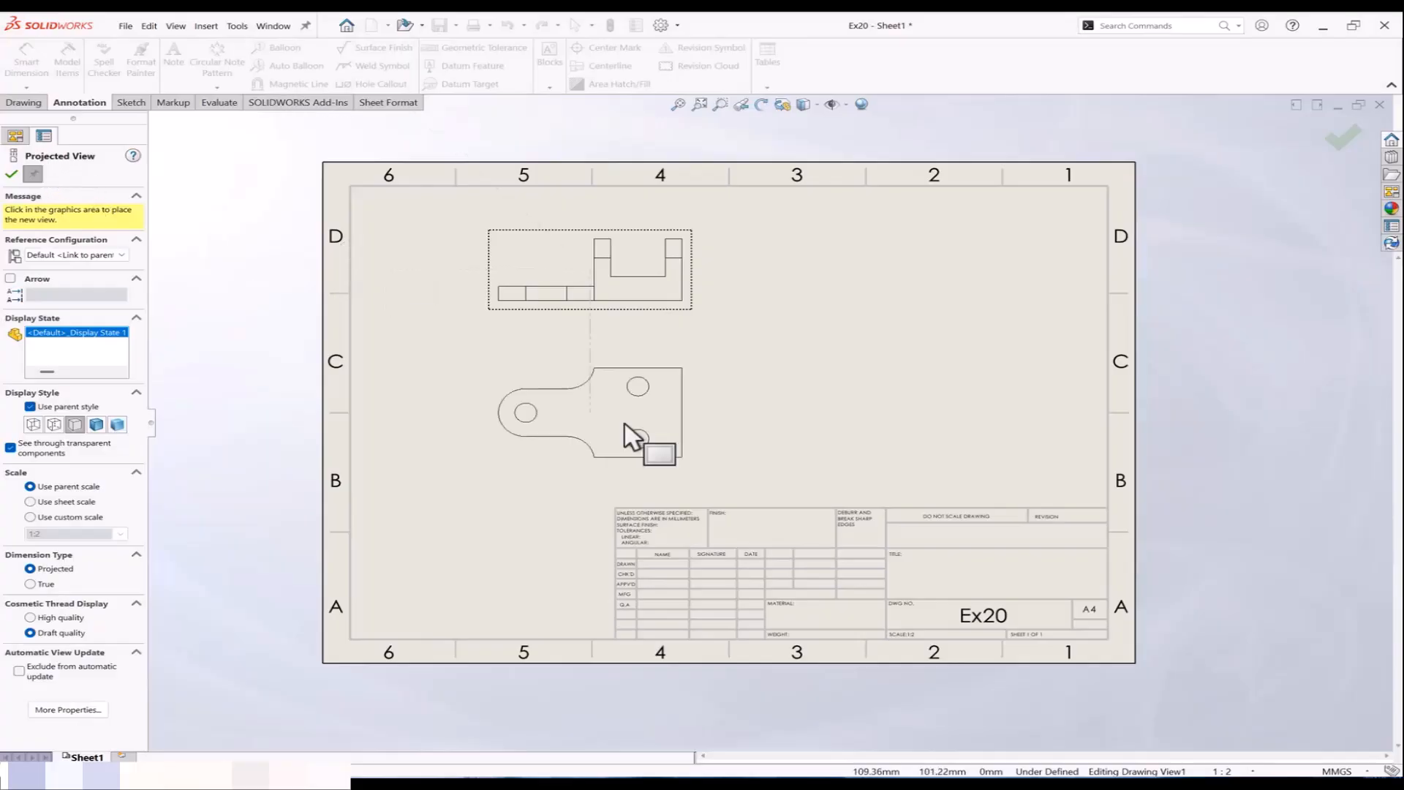
{"action": "left_click", "coordinate": [625, 407]}
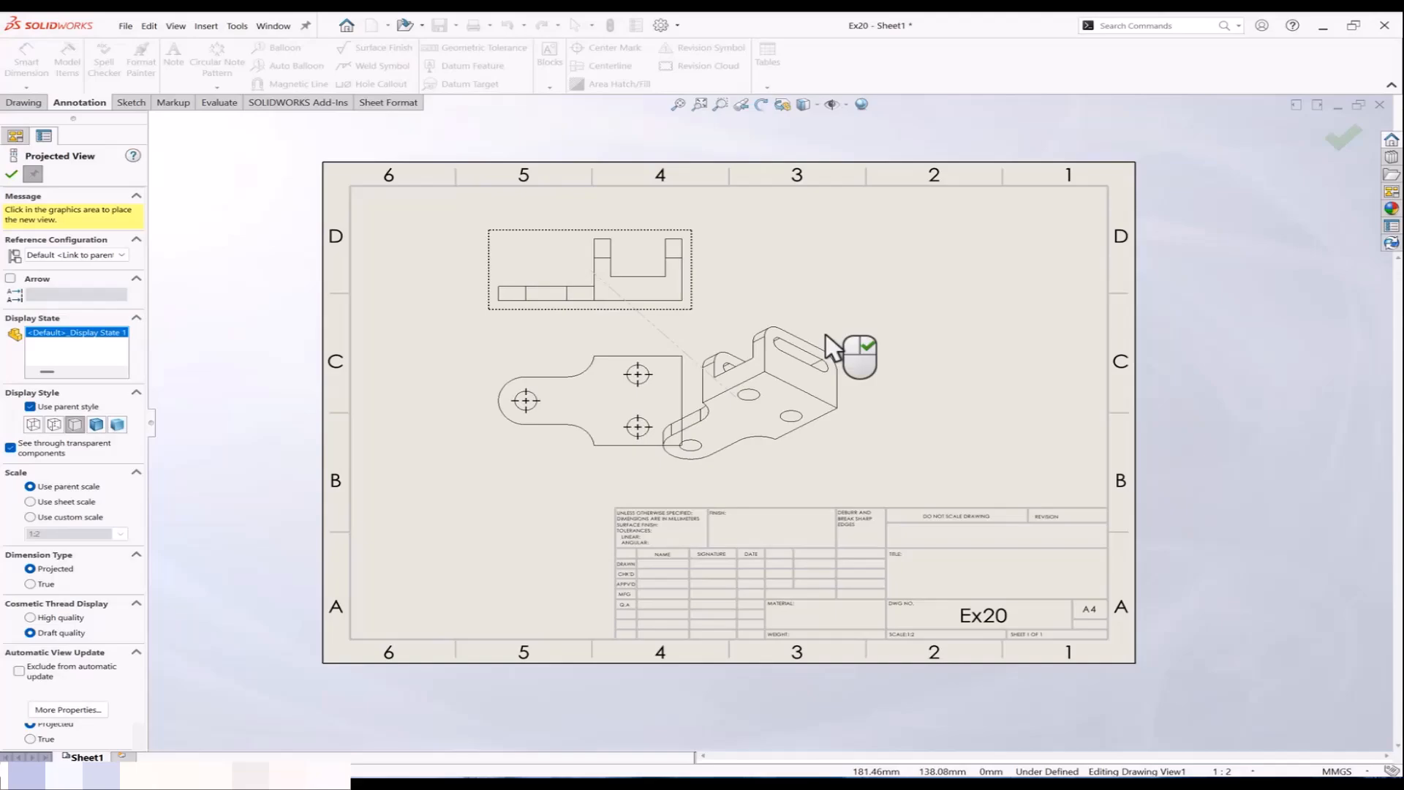
{"action": "left_click", "coordinate": [866, 287]}
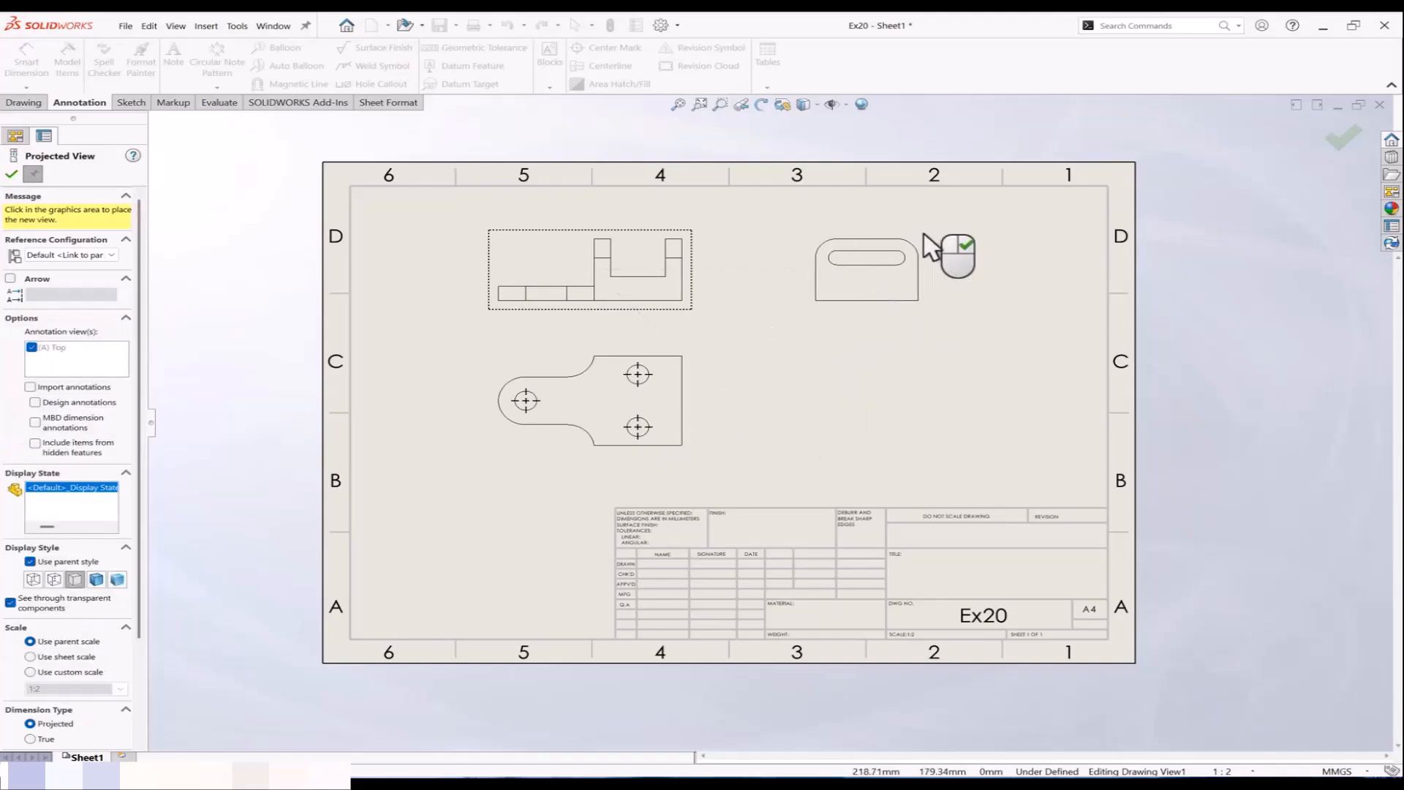
{"action": "left_click", "coordinate": [958, 195]}
{"action": "key", "text": "Escape"}
Step: Rearrange the side view and the isometric view so they sit in a row beside the base view, inside the sheet border
{"action": "scroll", "coordinate": [894, 202], "scroll_direction": "up", "scroll_amount": 1}
{"action": "mouse_move", "coordinate": [869, 192]}
{"action": "left_mouse_down"}
{"action": "mouse_move", "coordinate": [958, 265]}
{"action": "mouse_move", "coordinate": [1012, 335]}
{"action": "mouse_move", "coordinate": [1014, 363]}
{"action": "left_mouse_up"}
{"action": "left_click_drag", "start_coordinate": [853, 344], "coordinate": [788, 341]}
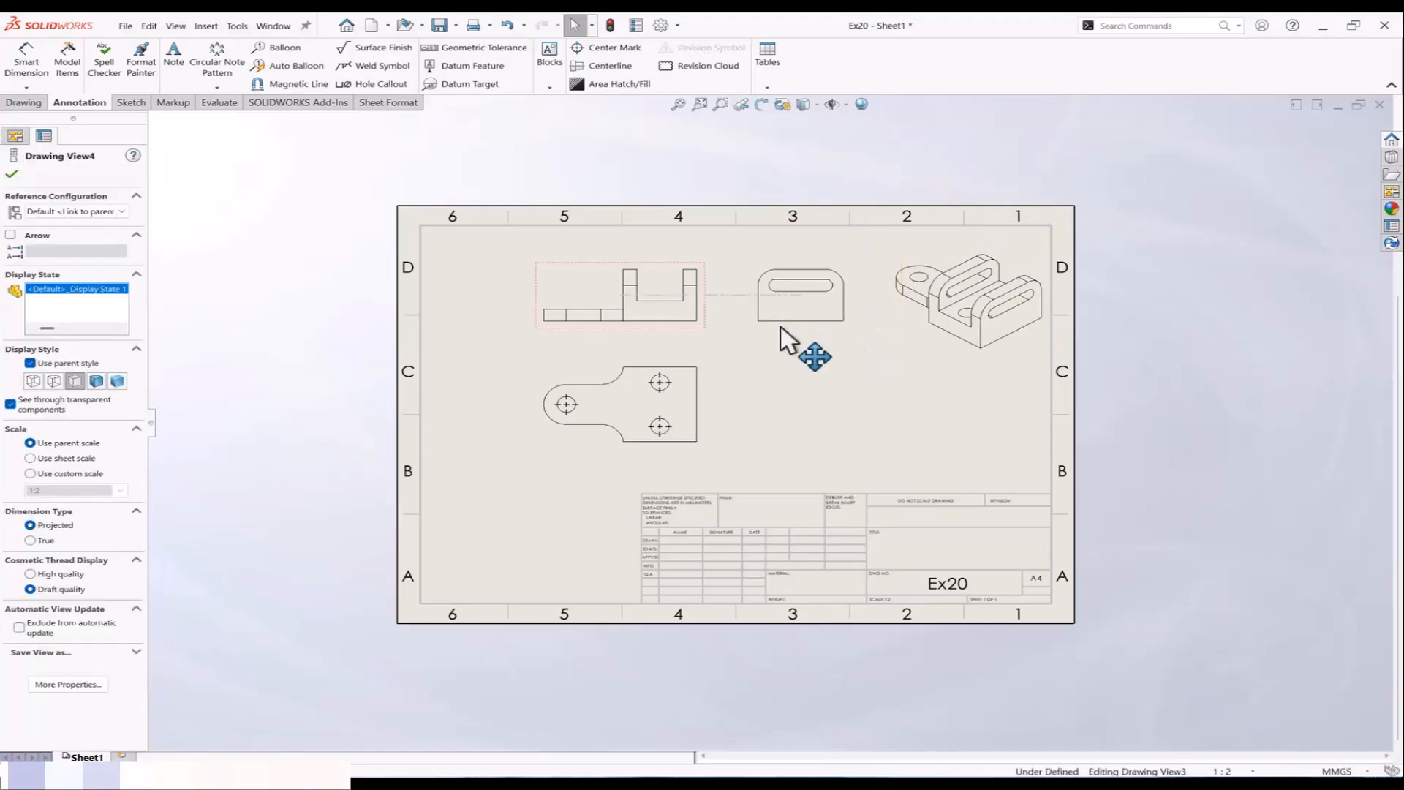
{"action": "left_click", "coordinate": [802, 389]}
{"action": "middle_click_drag", "start_coordinate": [932, 387], "coordinate": [876, 380]}
{"action": "scroll", "coordinate": [848, 356], "scroll_direction": "down", "scroll_amount": 1}
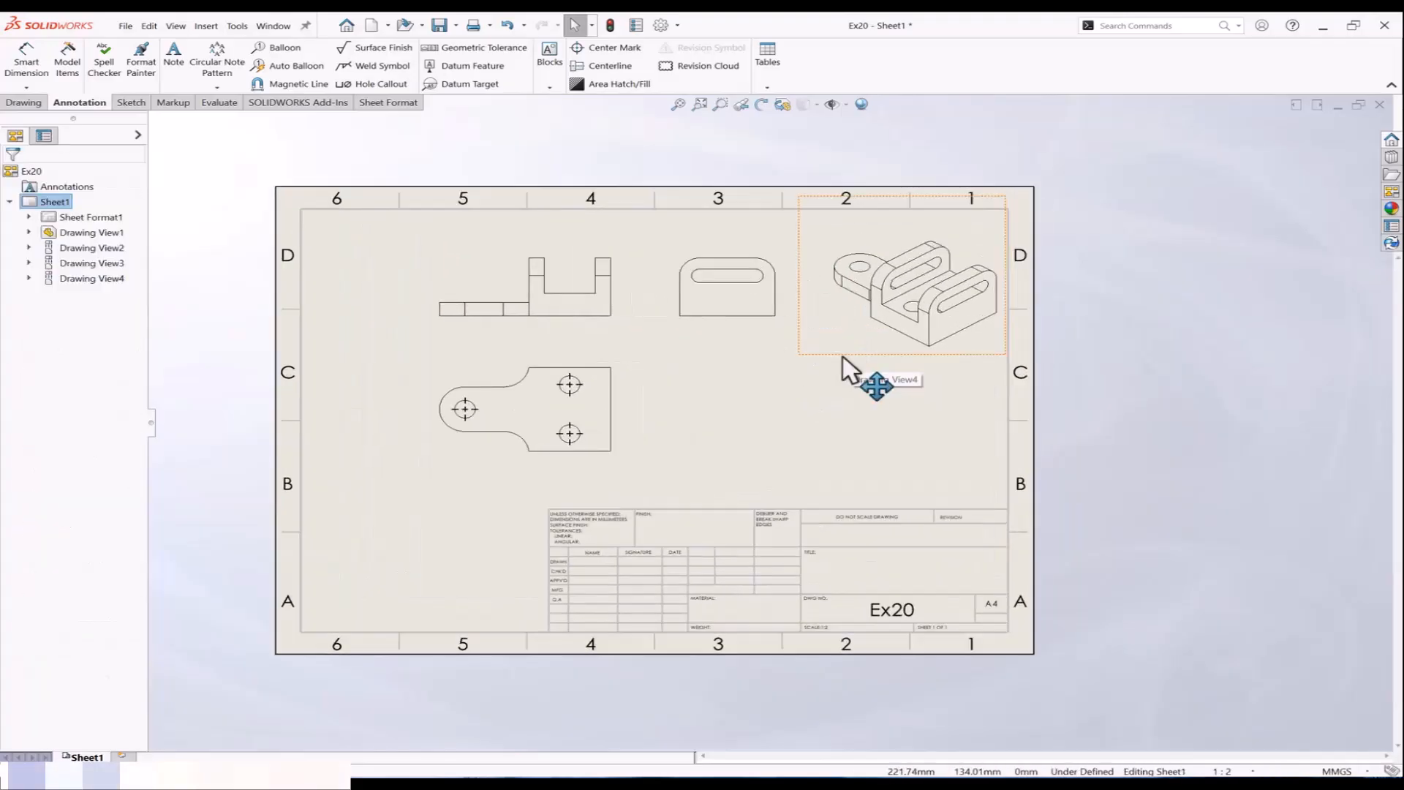
{"action": "left_click_drag", "start_coordinate": [842, 358], "coordinate": [821, 360]}
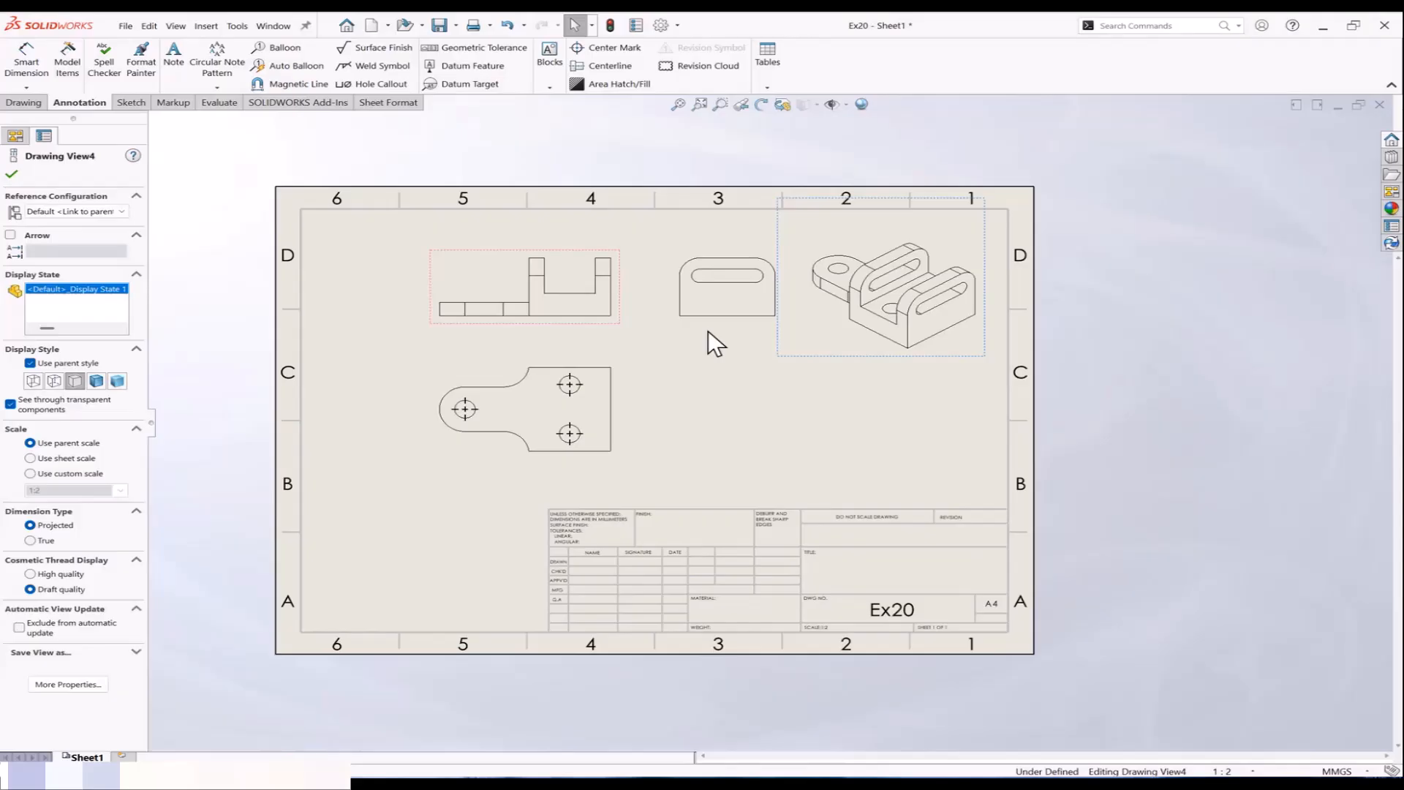
Step: Delete all four drawing views from the sheet: the base view, side view, isometric view and the view with three holes
{"action": "left_click_drag", "start_coordinate": [505, 281], "coordinate": [487, 252]}
{"action": "key", "text": "Delete"}
{"action": "left_click", "coordinate": [817, 335]}
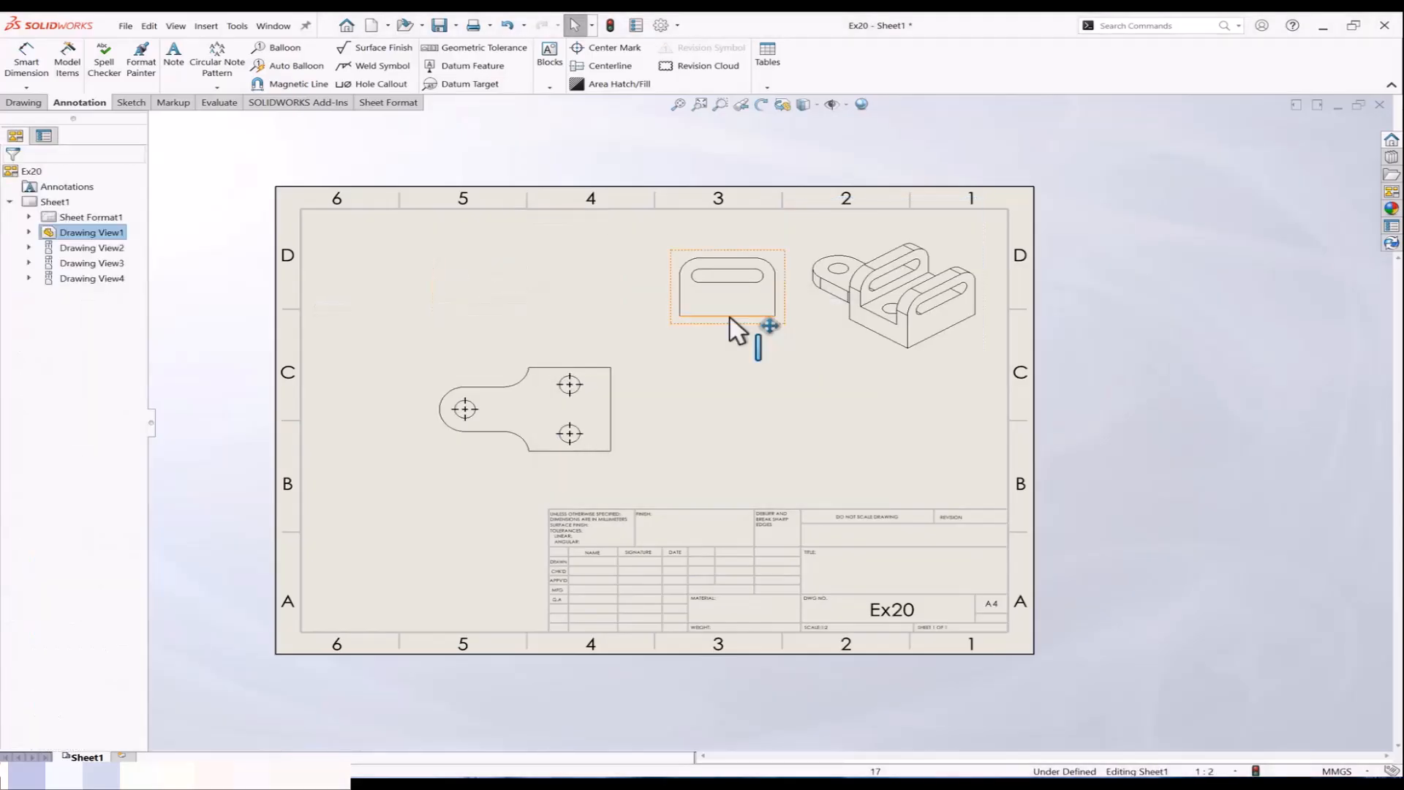
{"action": "left_click", "coordinate": [665, 288]}
{"action": "key", "text": "Delete"}
{"action": "left_click", "coordinate": [818, 335]}
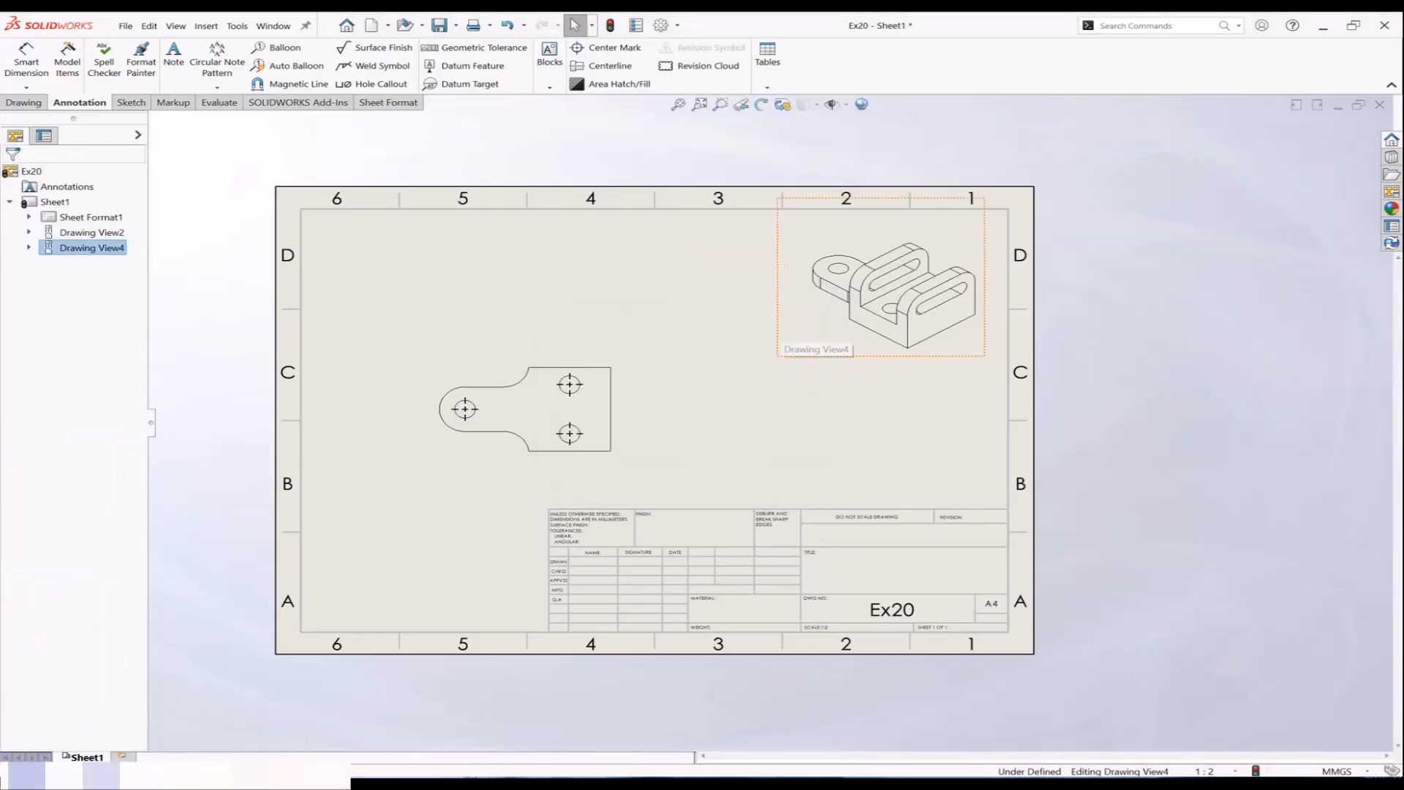
{"action": "left_click", "coordinate": [770, 320]}
{"action": "key", "text": "Delete"}
{"action": "left_click", "coordinate": [818, 334]}
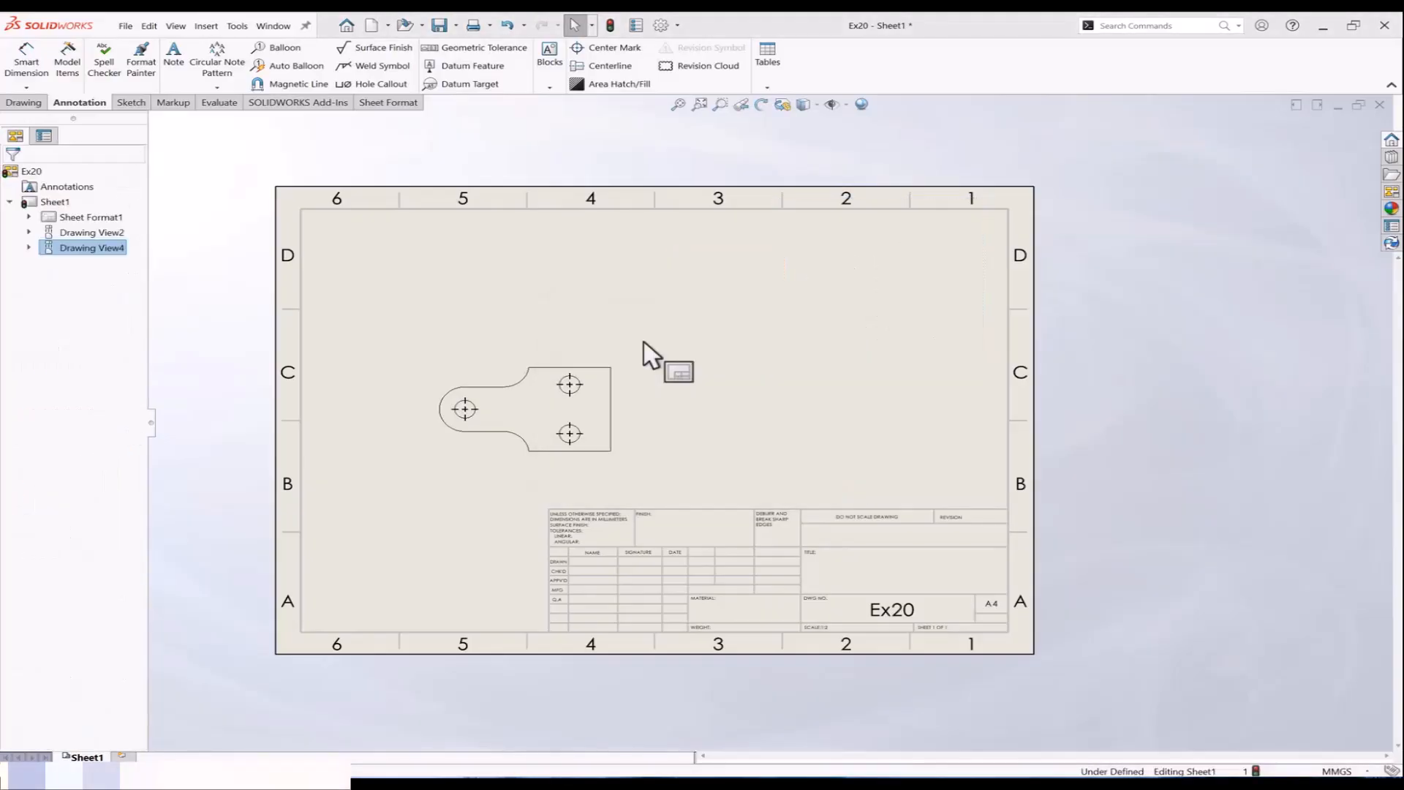
{"action": "left_click", "coordinate": [585, 370]}
{"action": "key", "text": "Delete"}
{"action": "left_click", "coordinate": [811, 336]}
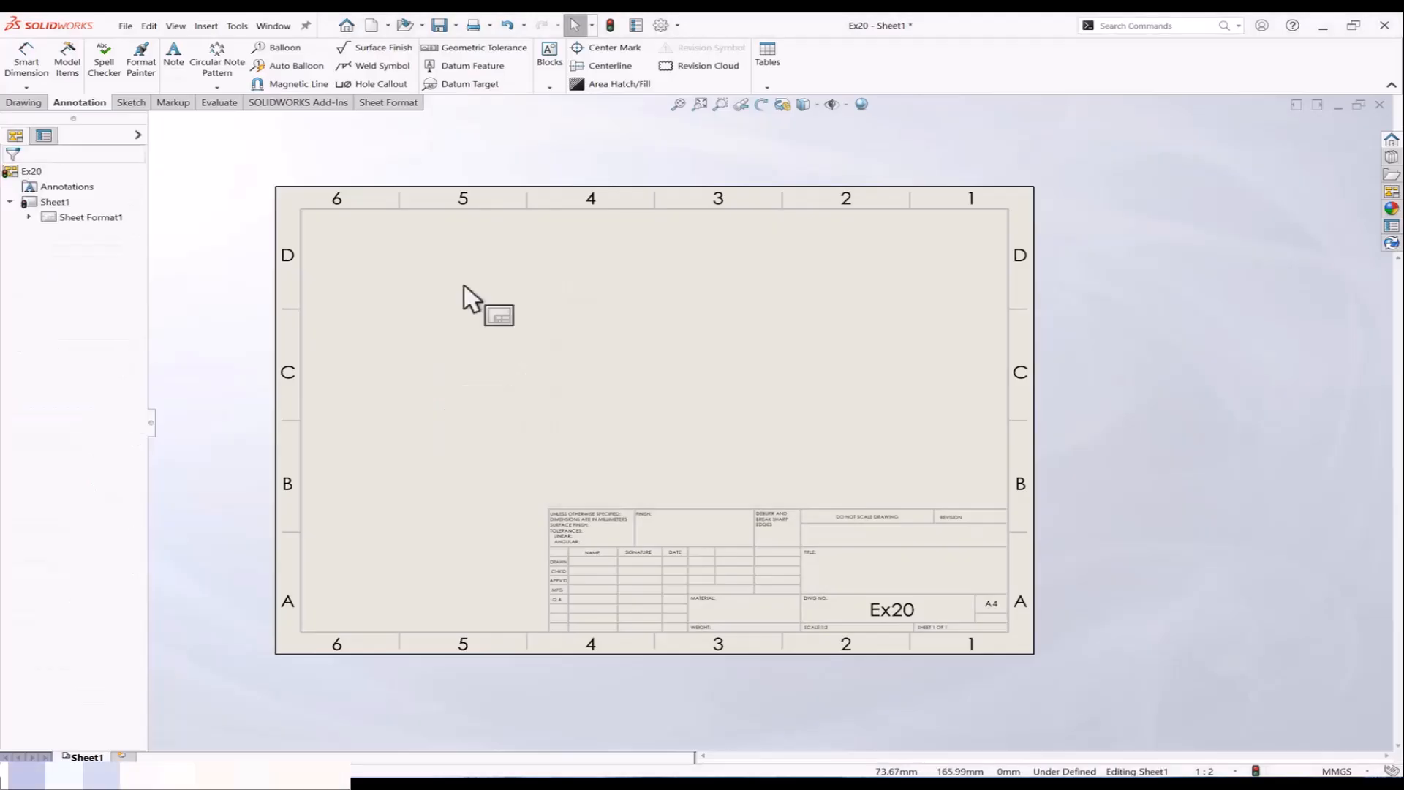
Step: Start a new model view and load Ex14.SLDPRT as its part
{"action": "left_click", "coordinate": [19, 105]}
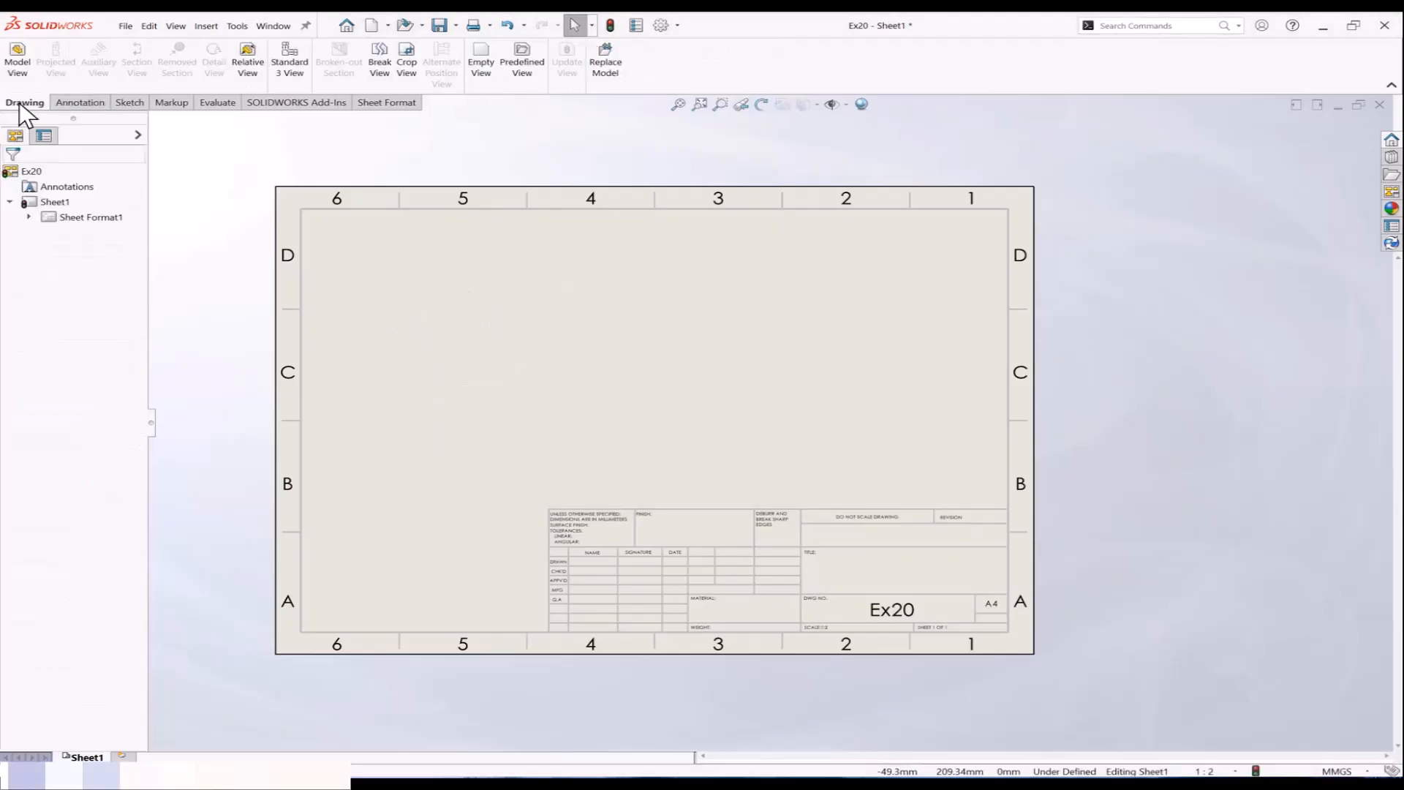
{"action": "left_click", "coordinate": [18, 65]}
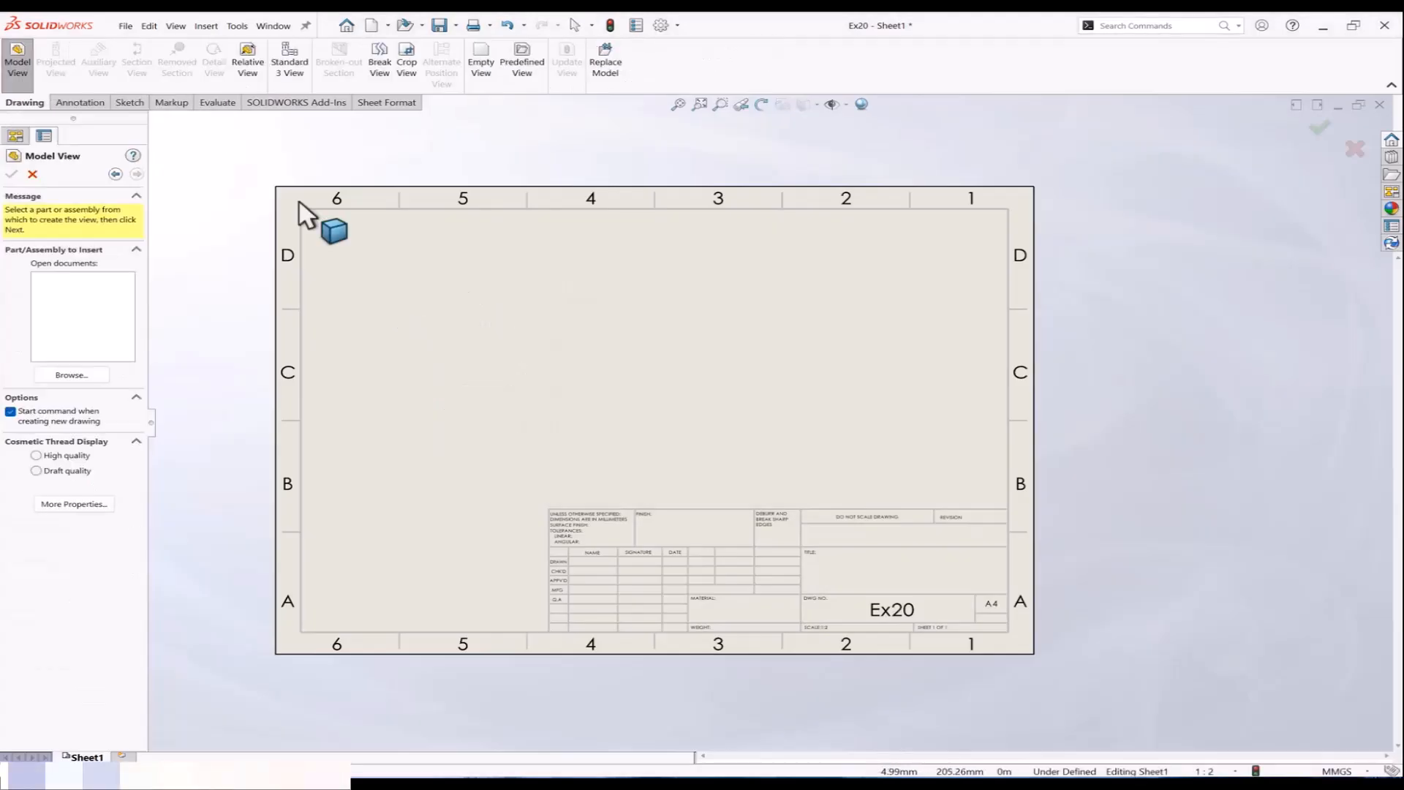
{"action": "left_click", "coordinate": [106, 374]}
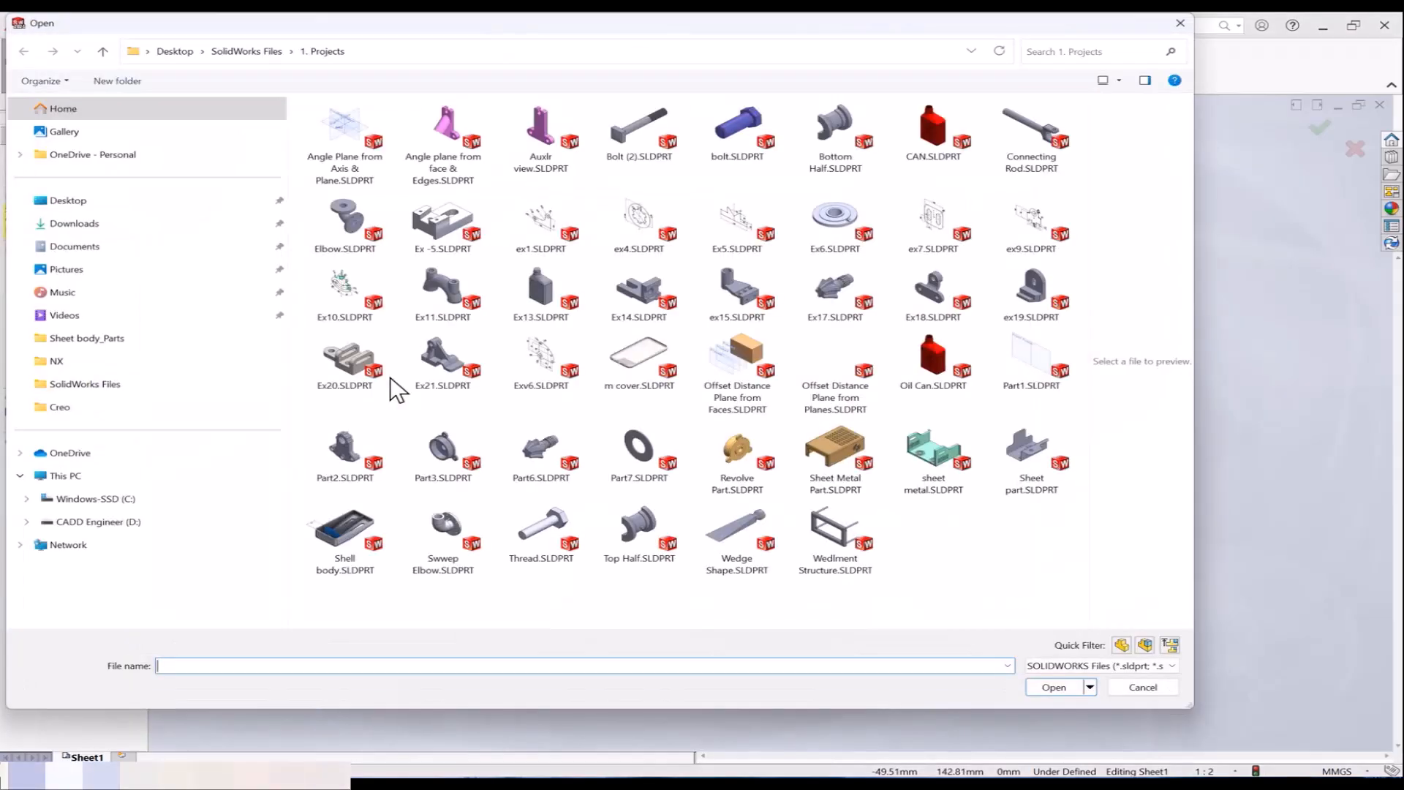
{"action": "left_click", "coordinate": [620, 307]}
{"action": "left_click", "coordinate": [1053, 686]}
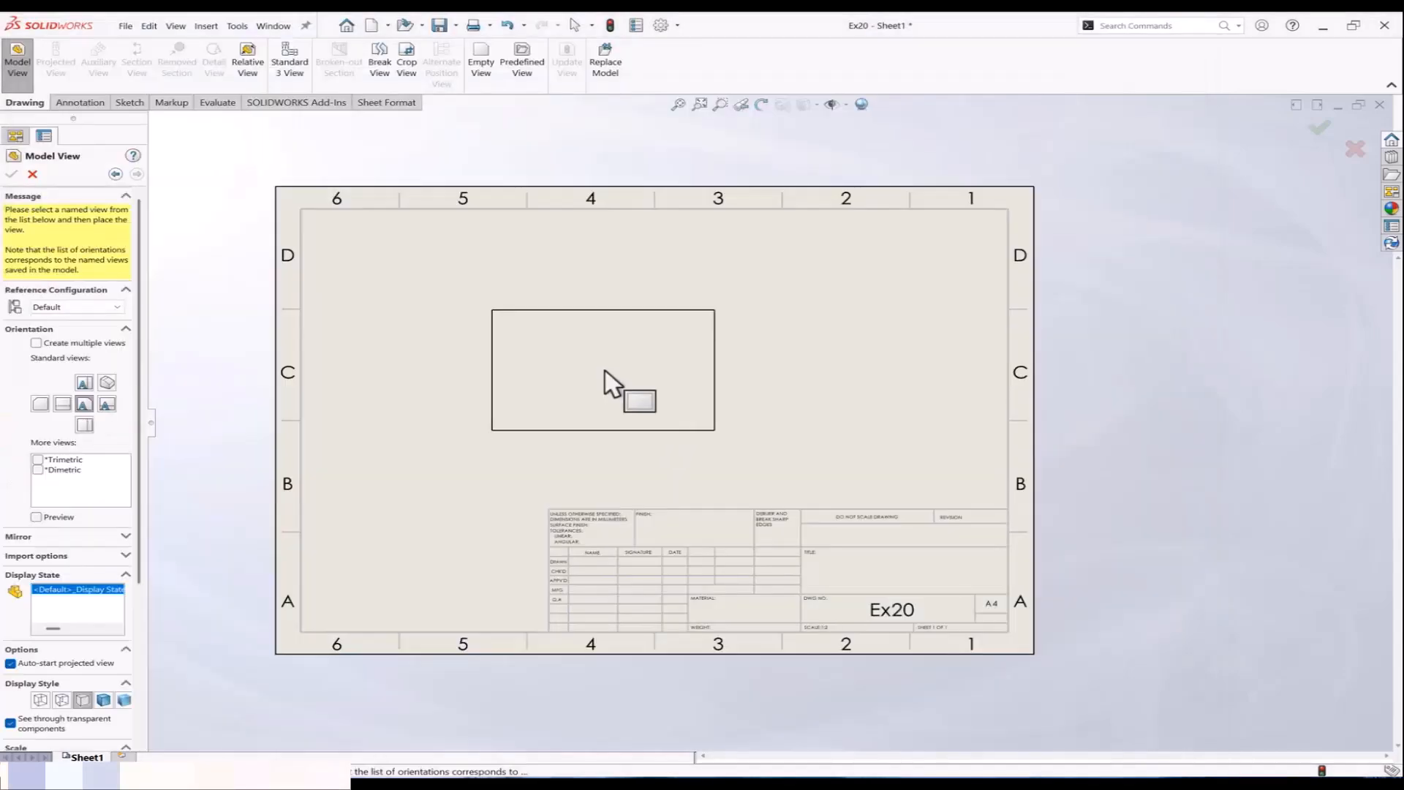
Step: Place the part's front view mid-sheet with projected top and right views, and shift the front view down to separate it from the top view
{"action": "left_click", "coordinate": [615, 367]}
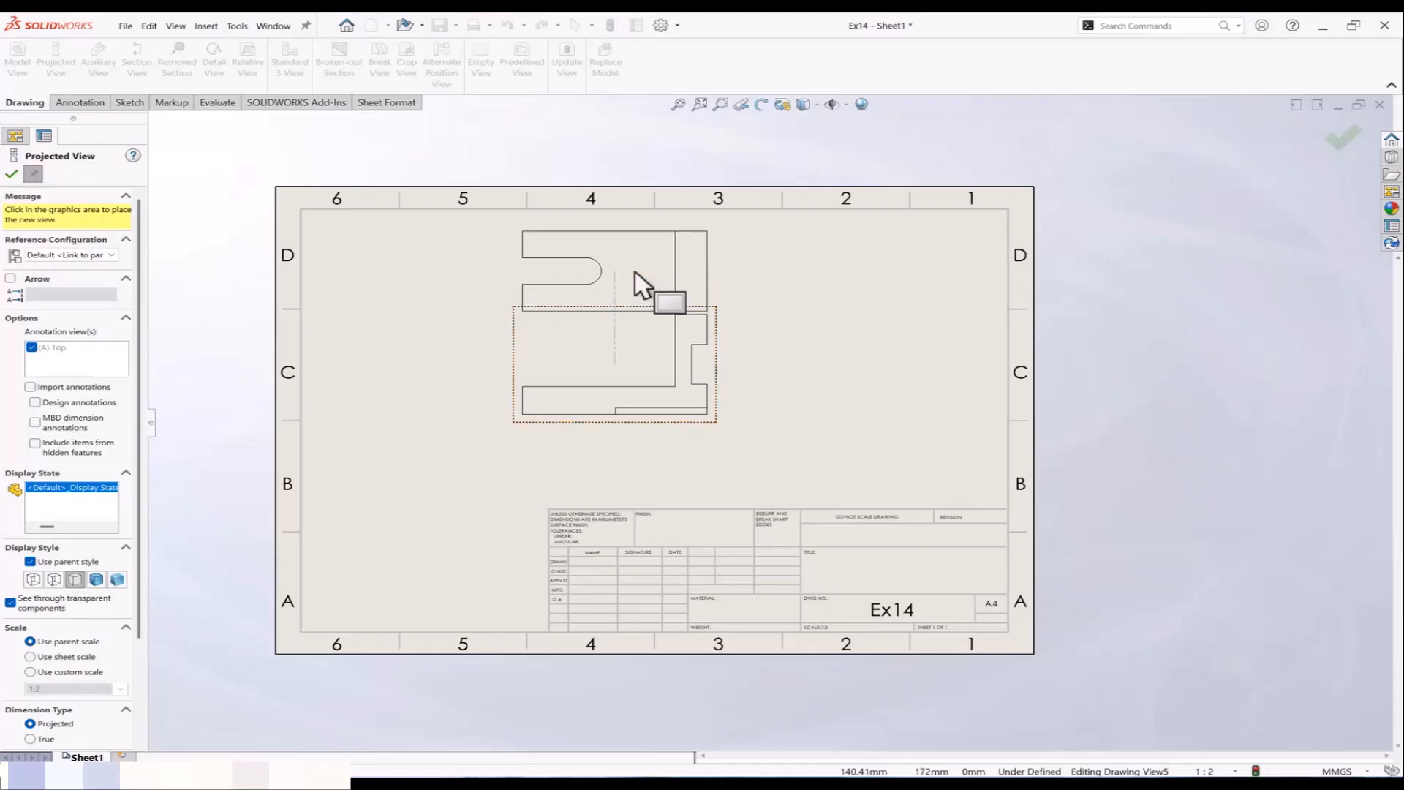
{"action": "left_click", "coordinate": [636, 277]}
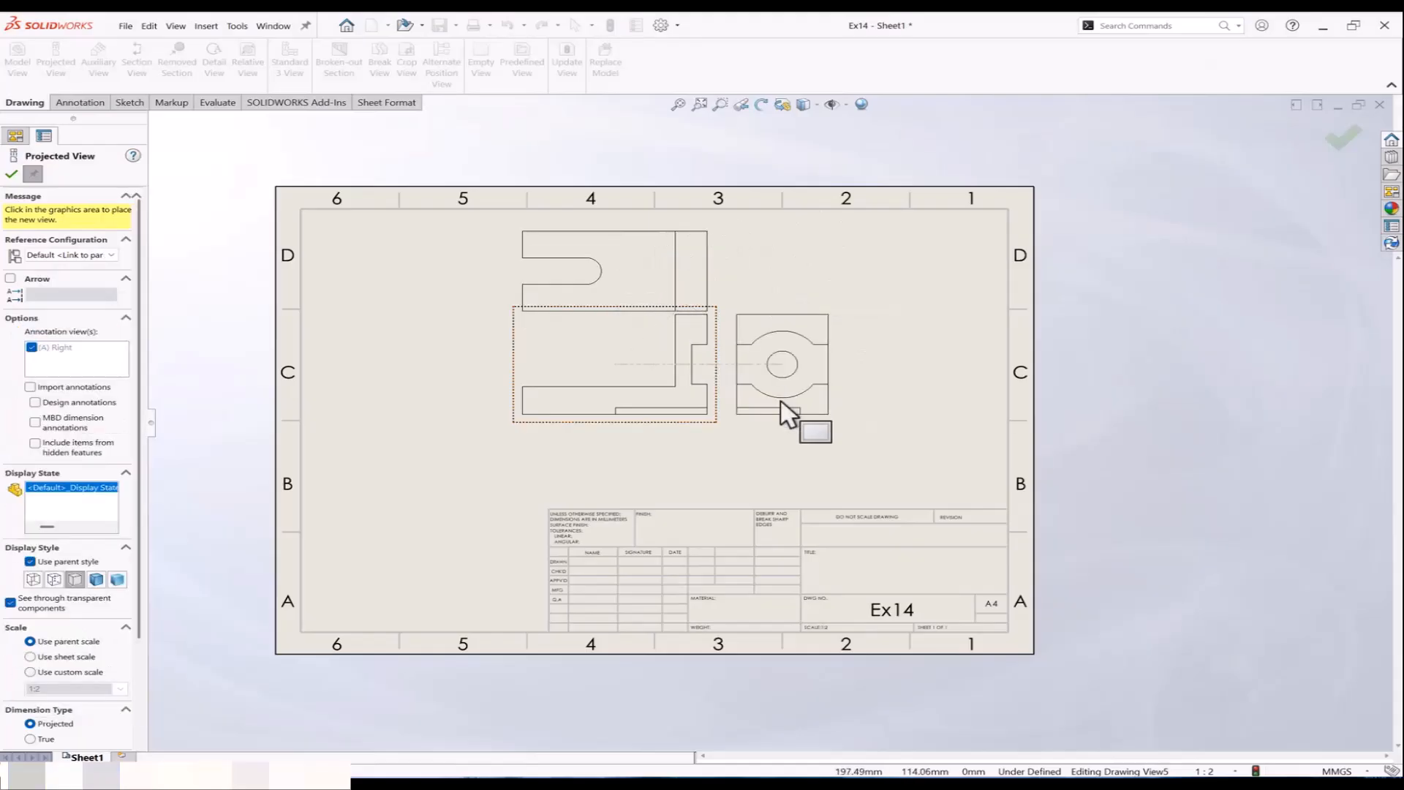
{"action": "left_click", "coordinate": [865, 413]}
{"action": "key", "text": "Escape"}
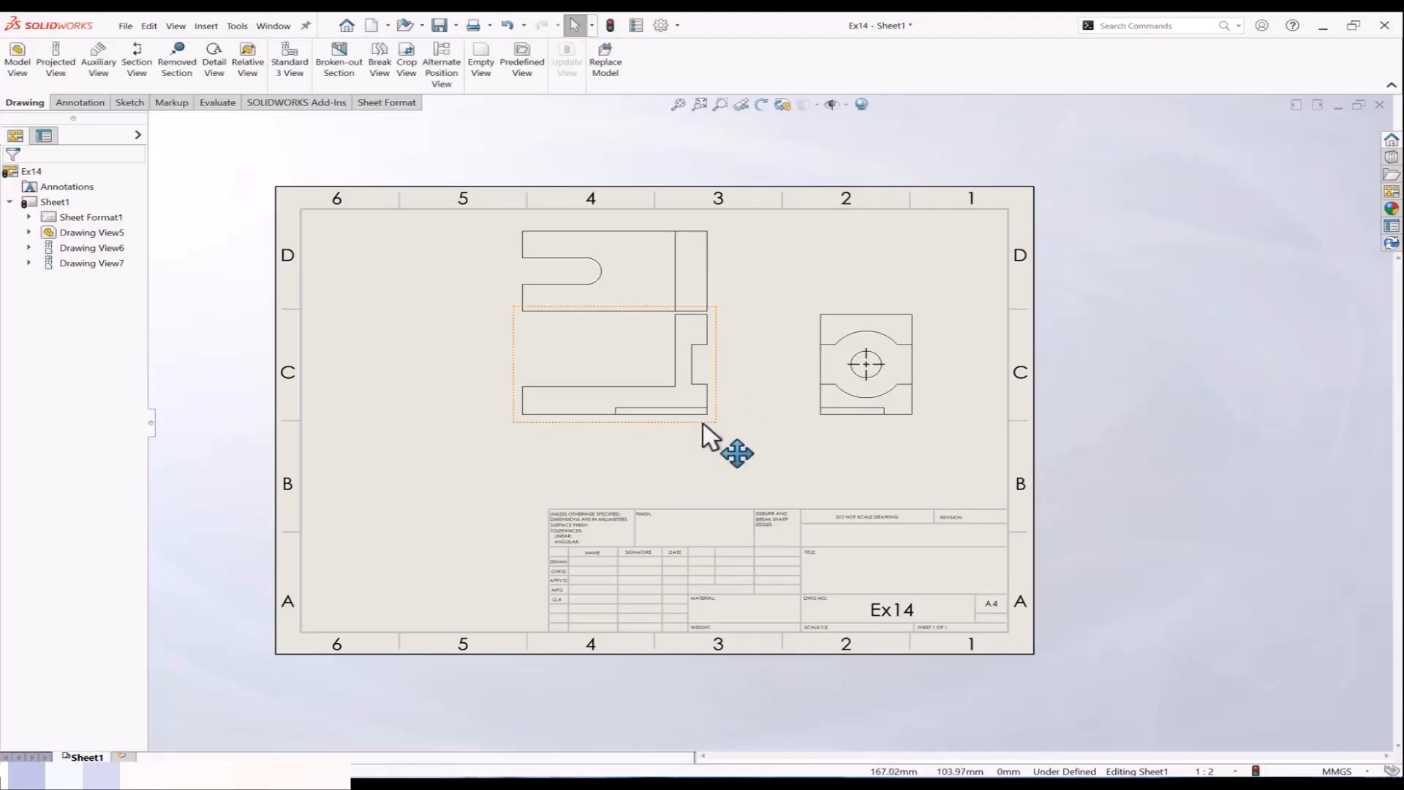
{"action": "left_click_drag", "start_coordinate": [703, 422], "coordinate": [705, 485]}
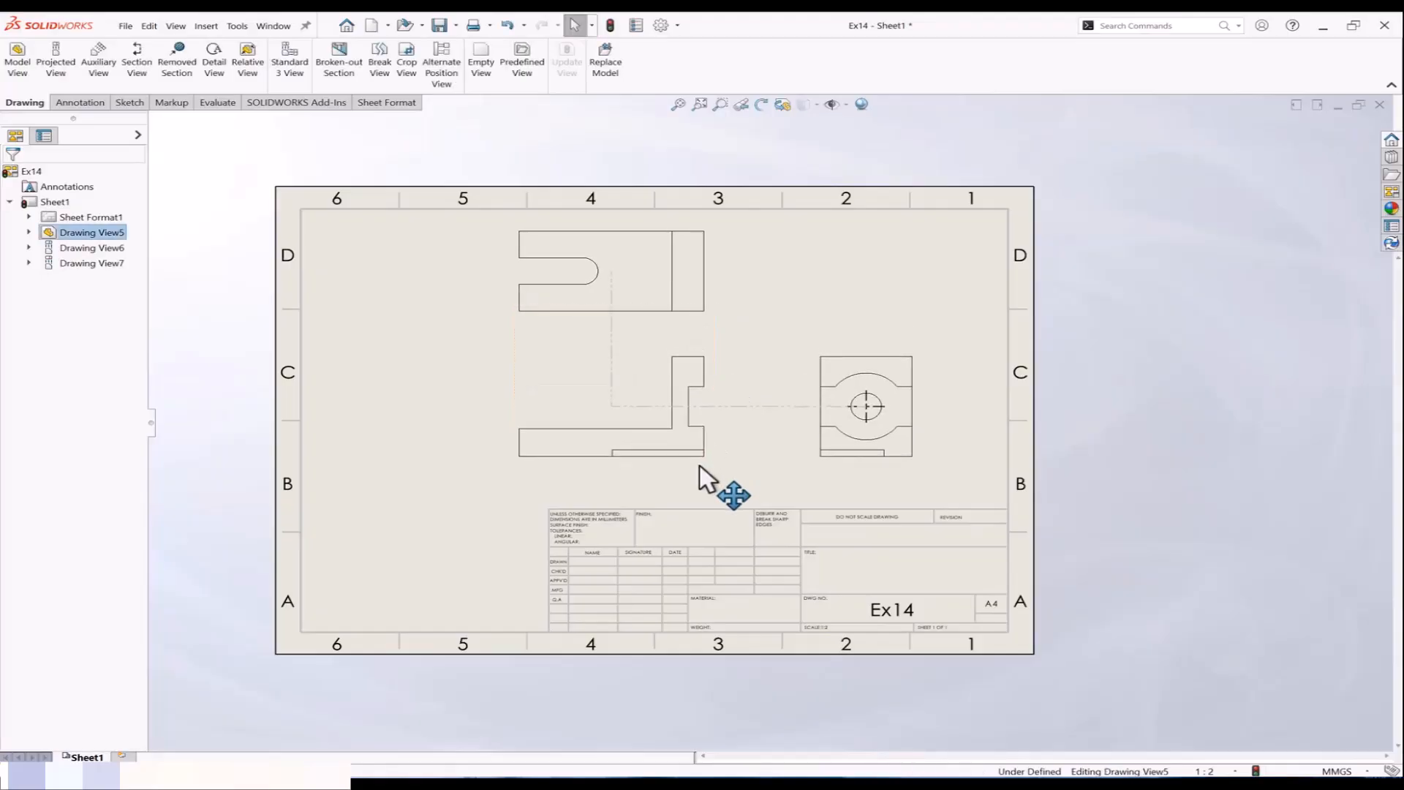
{"action": "left_click", "coordinate": [732, 326]}
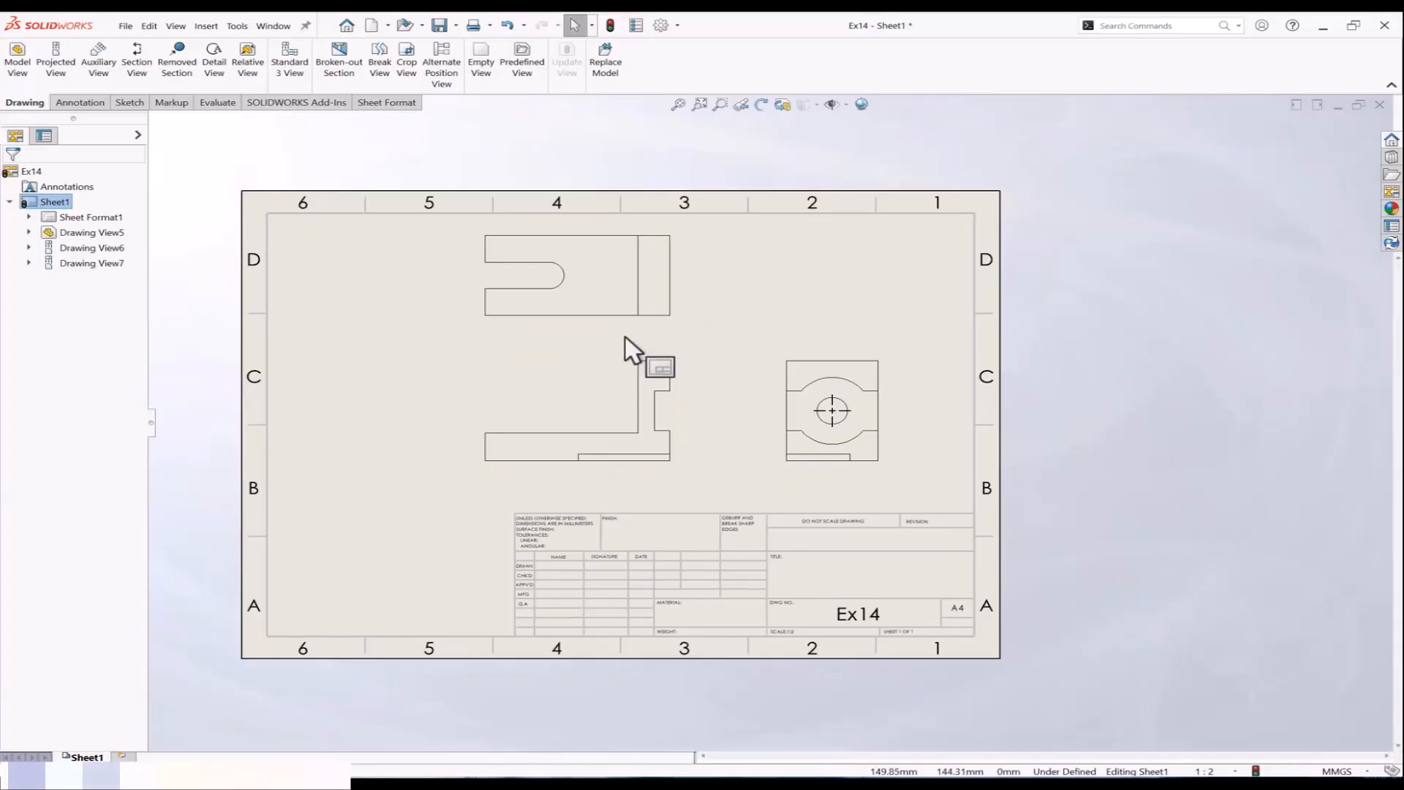
Step: Delete the projected top and right views, keeping only the front view on the sheet
{"action": "left_click", "coordinate": [643, 321]}
{"action": "key", "text": "Delete"}
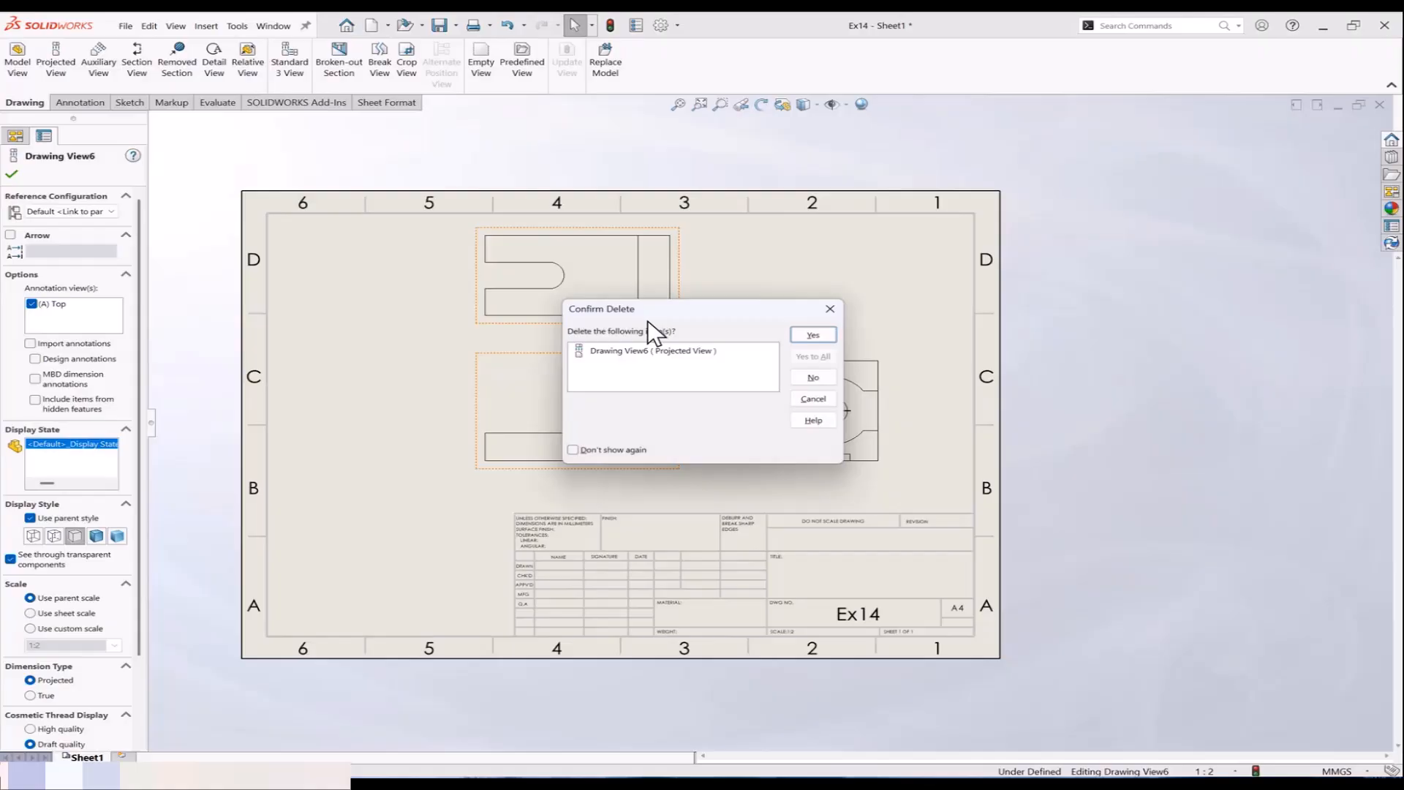
{"action": "key", "text": "Return"}
{"action": "left_click", "coordinate": [824, 366]}
{"action": "key", "text": "Delete"}
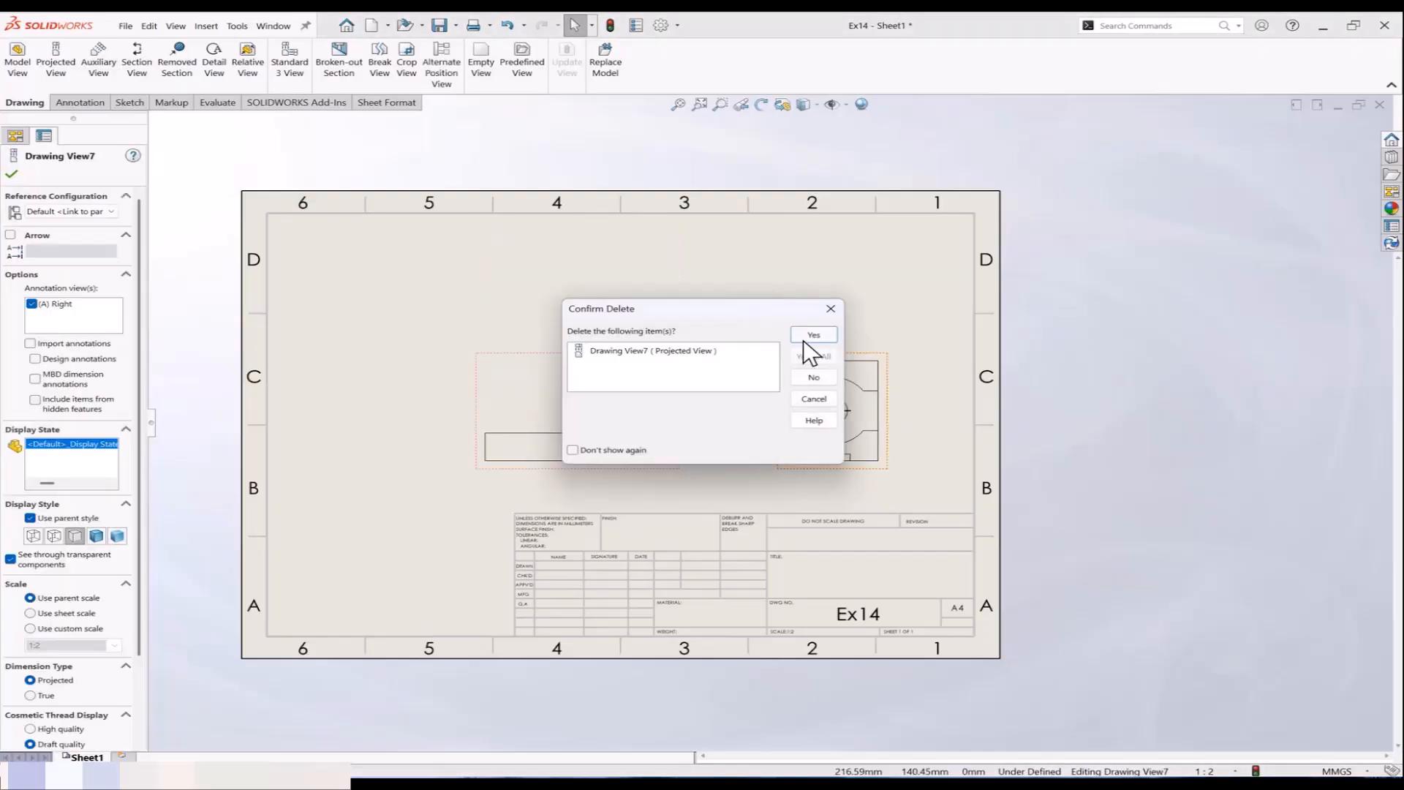
{"action": "left_click", "coordinate": [804, 341]}
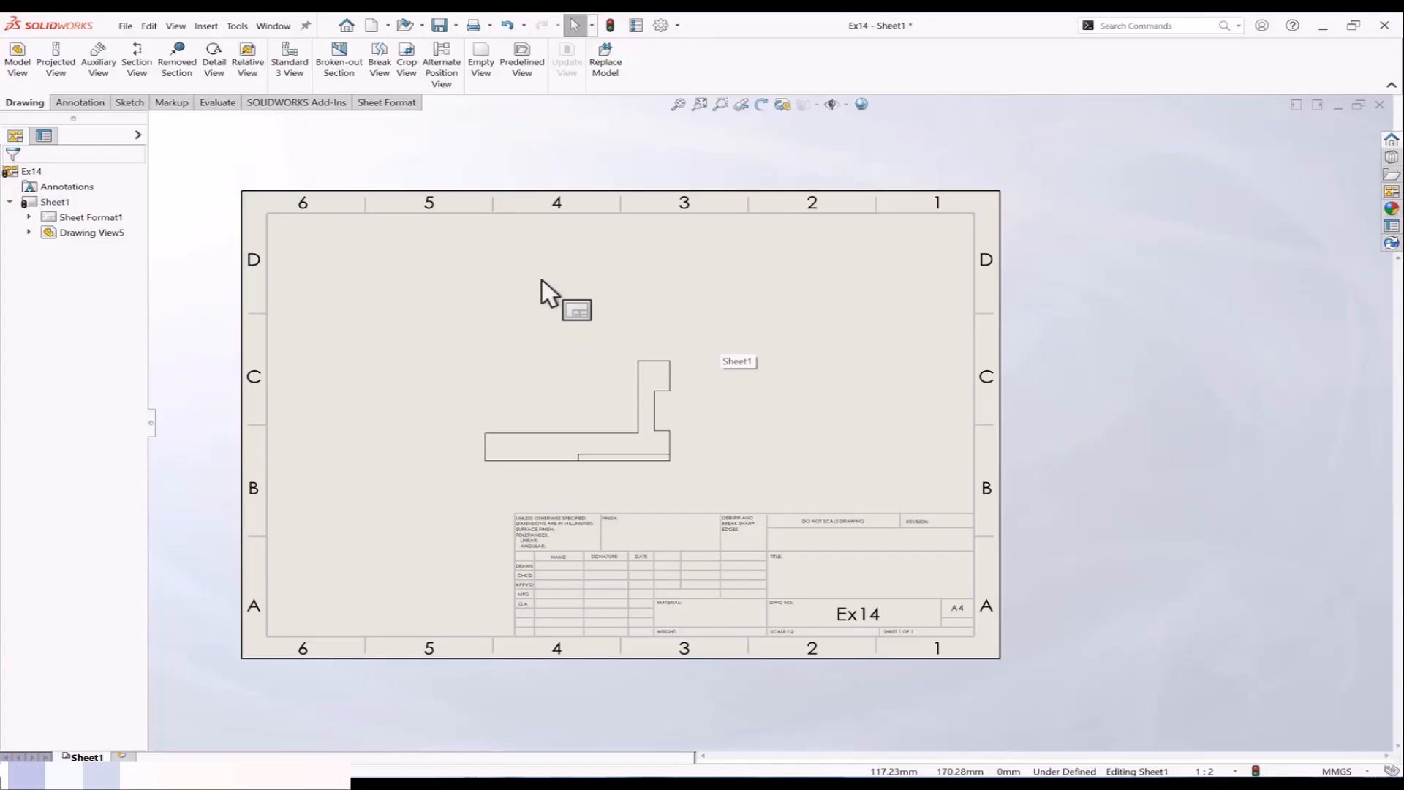
Step: Create projected top and right views from the existing front view, placed above and beside it
{"action": "left_click", "coordinate": [66, 76]}
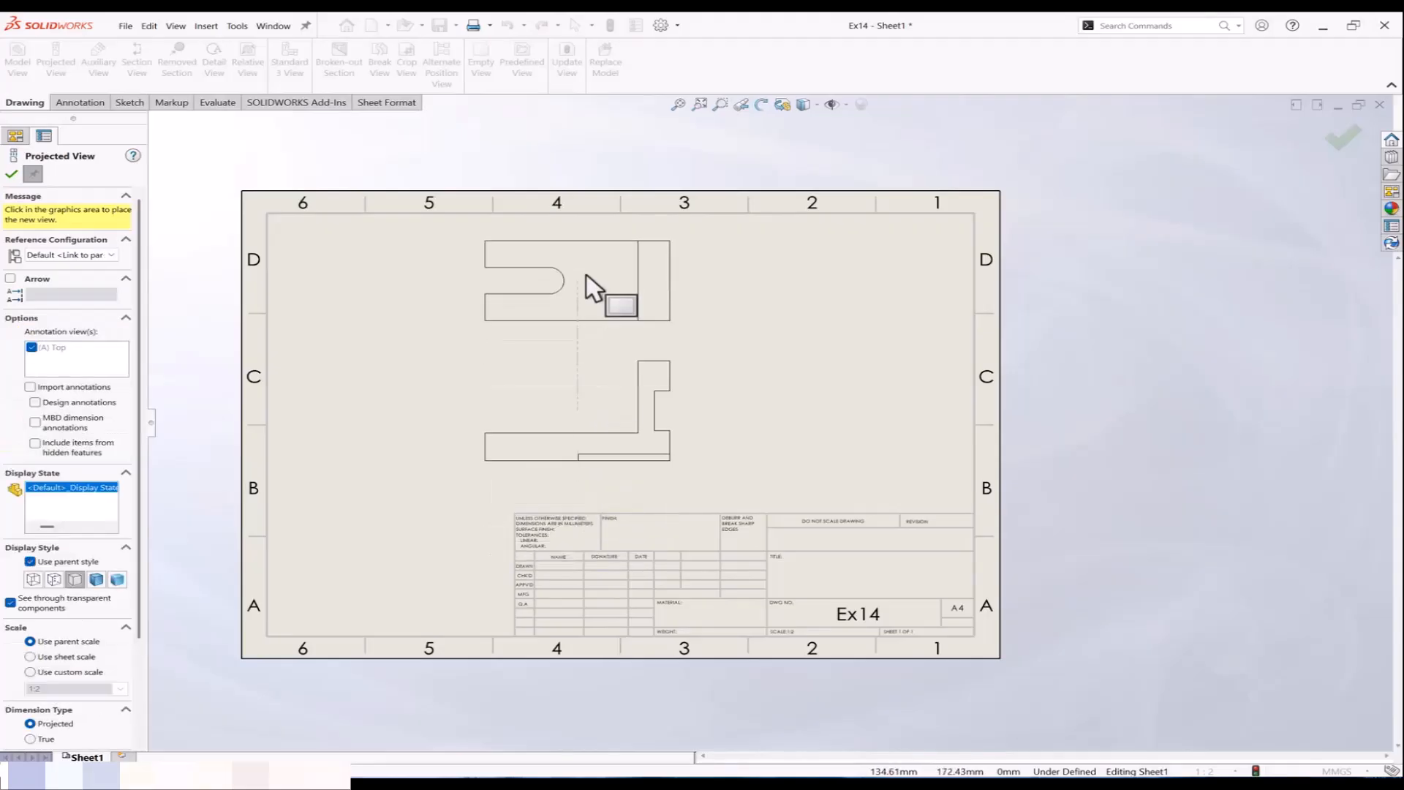
{"action": "left_click", "coordinate": [586, 271]}
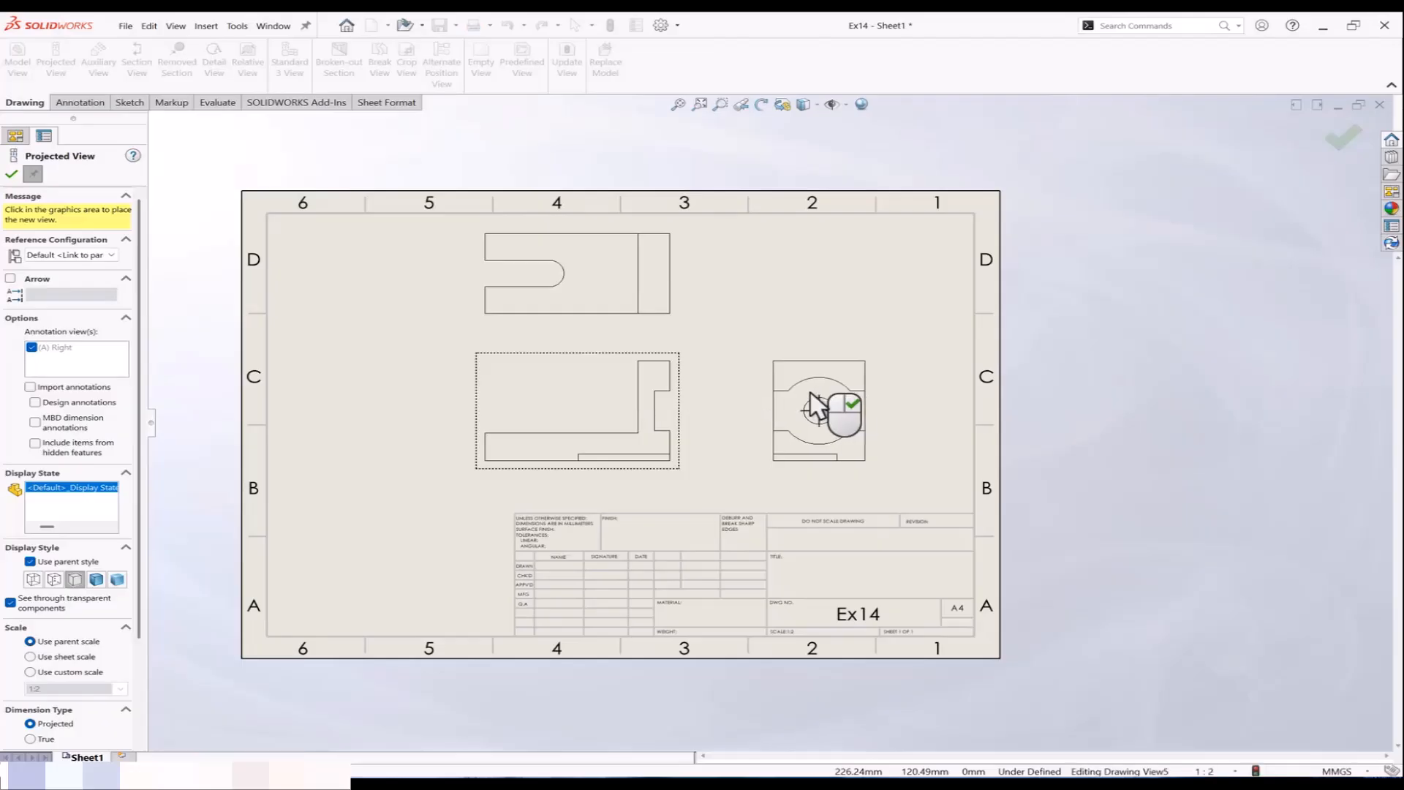
{"action": "left_click", "coordinate": [811, 395]}
{"action": "key", "text": "Escape"}
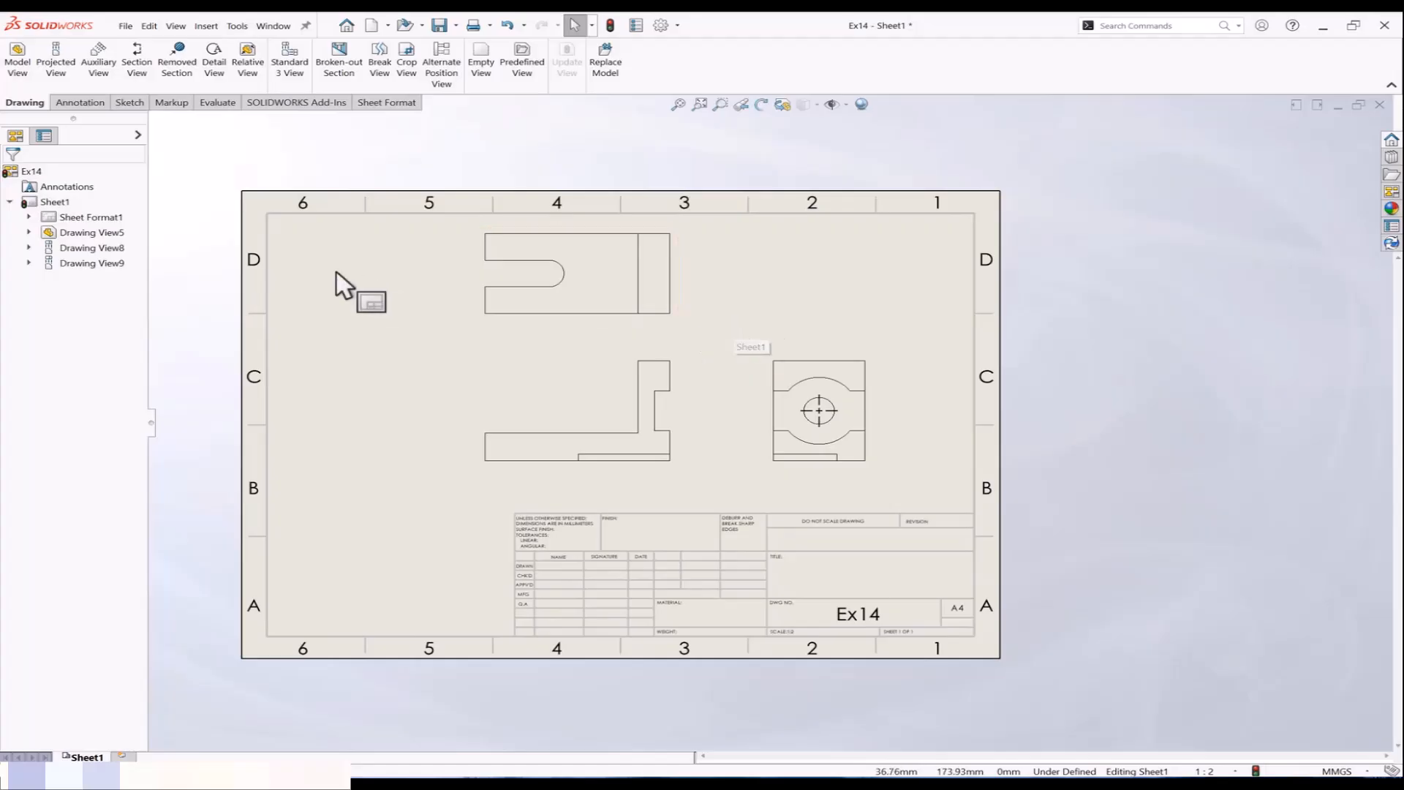
Step: Change Sheet1's type of projection to First angle in its sheet properties and apply the change
{"action": "middle_click_drag", "start_coordinate": [339, 282], "coordinate": [360, 292]}
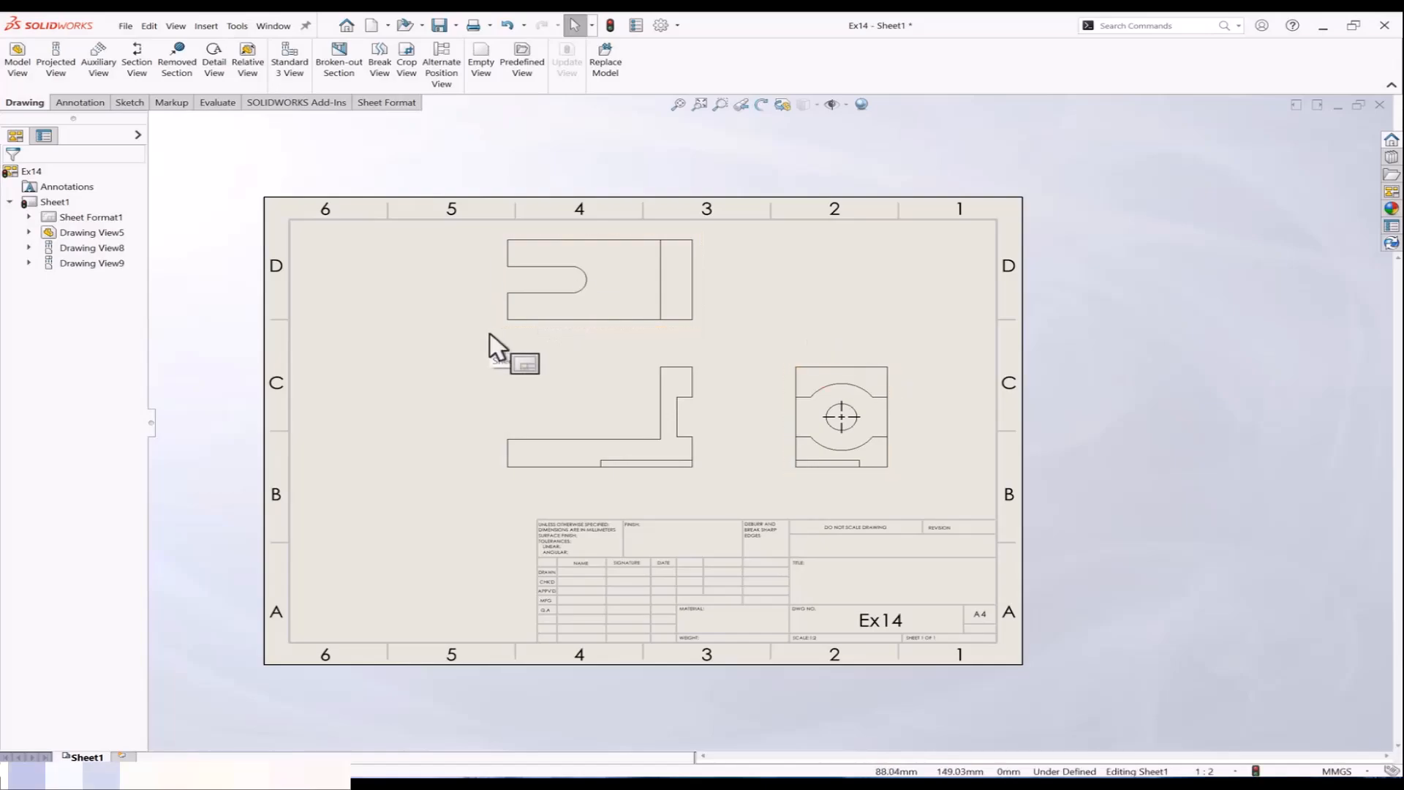
{"action": "scroll", "coordinate": [439, 345], "scroll_direction": "down", "scroll_amount": 2}
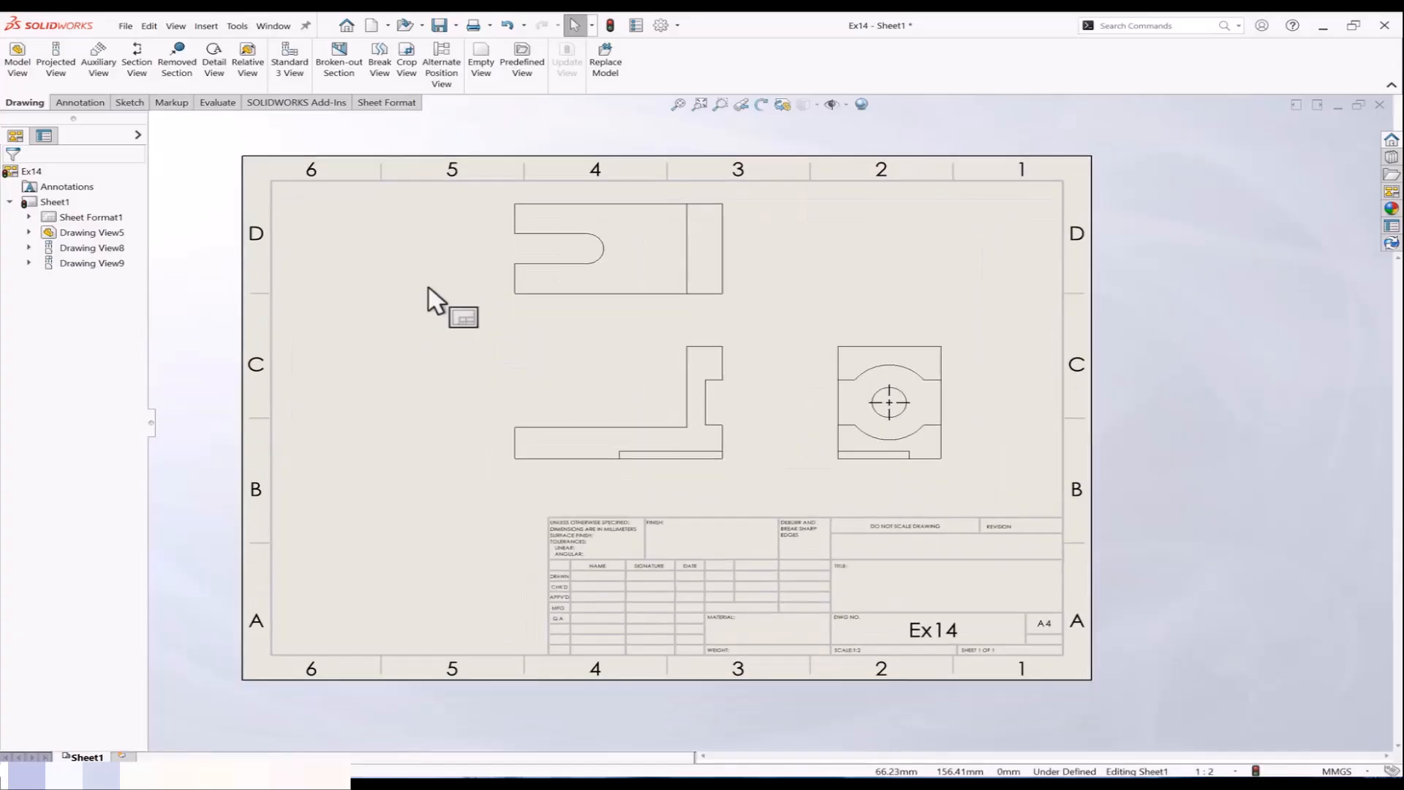
{"action": "right_click", "coordinate": [56, 202]}
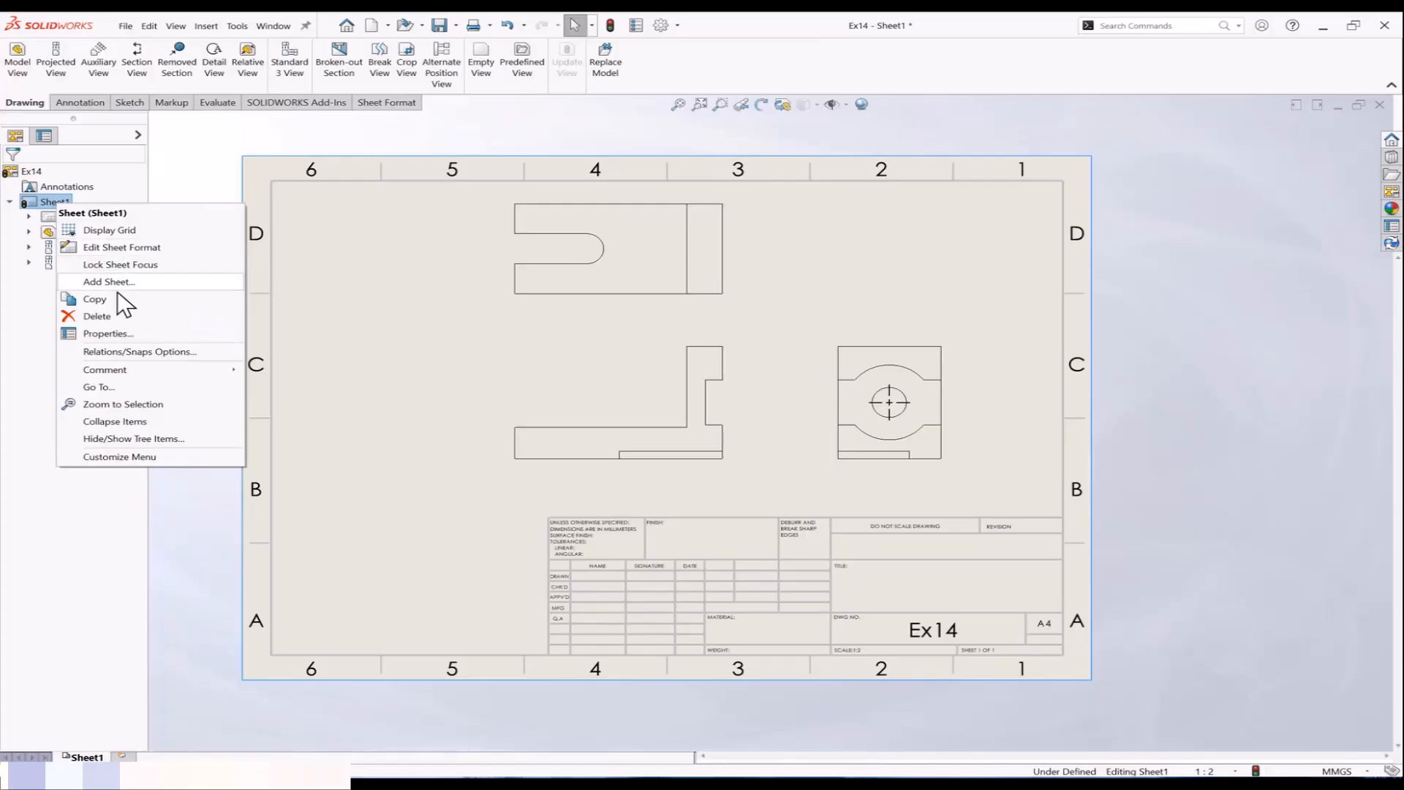
{"action": "left_click", "coordinate": [110, 334]}
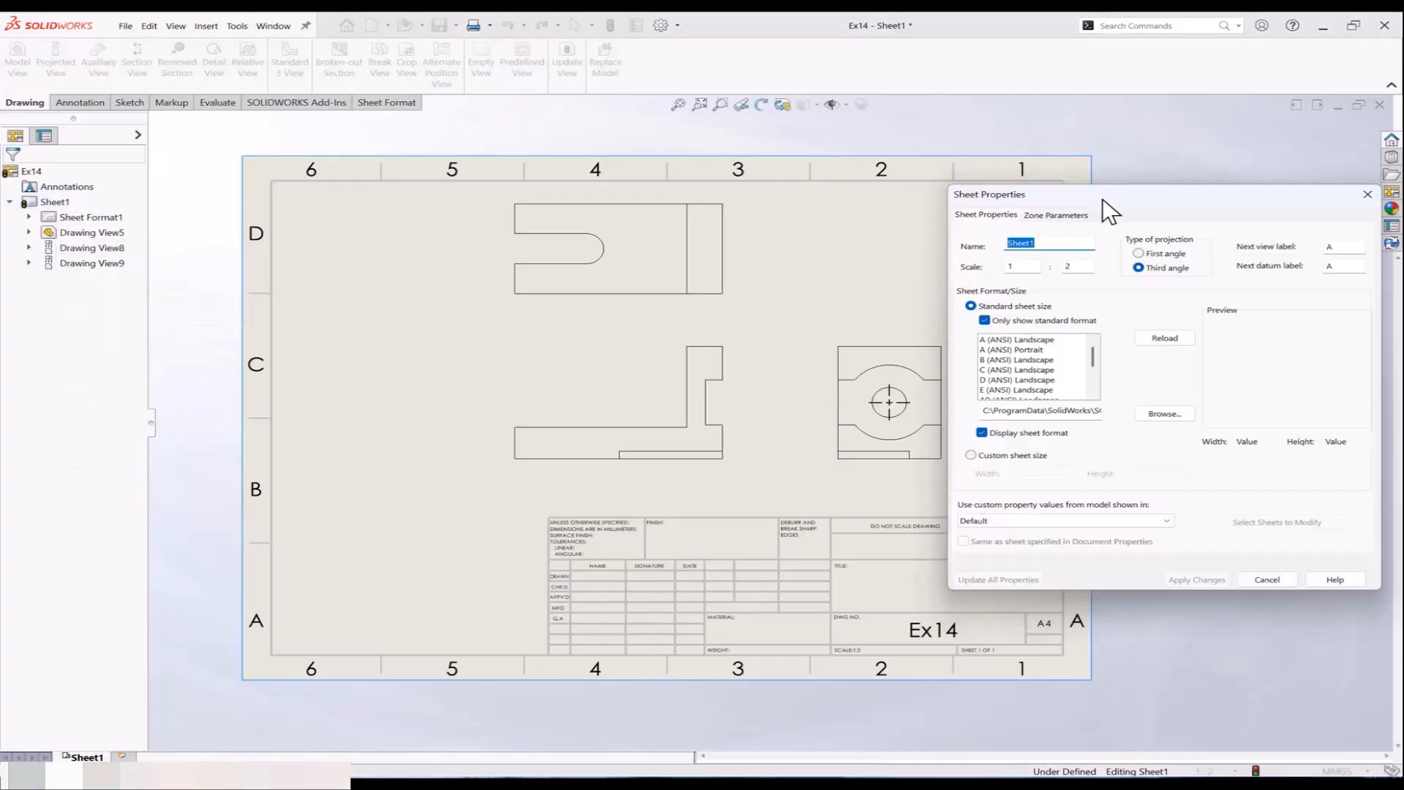
{"action": "left_click_drag", "start_coordinate": [1101, 204], "coordinate": [1139, 198]}
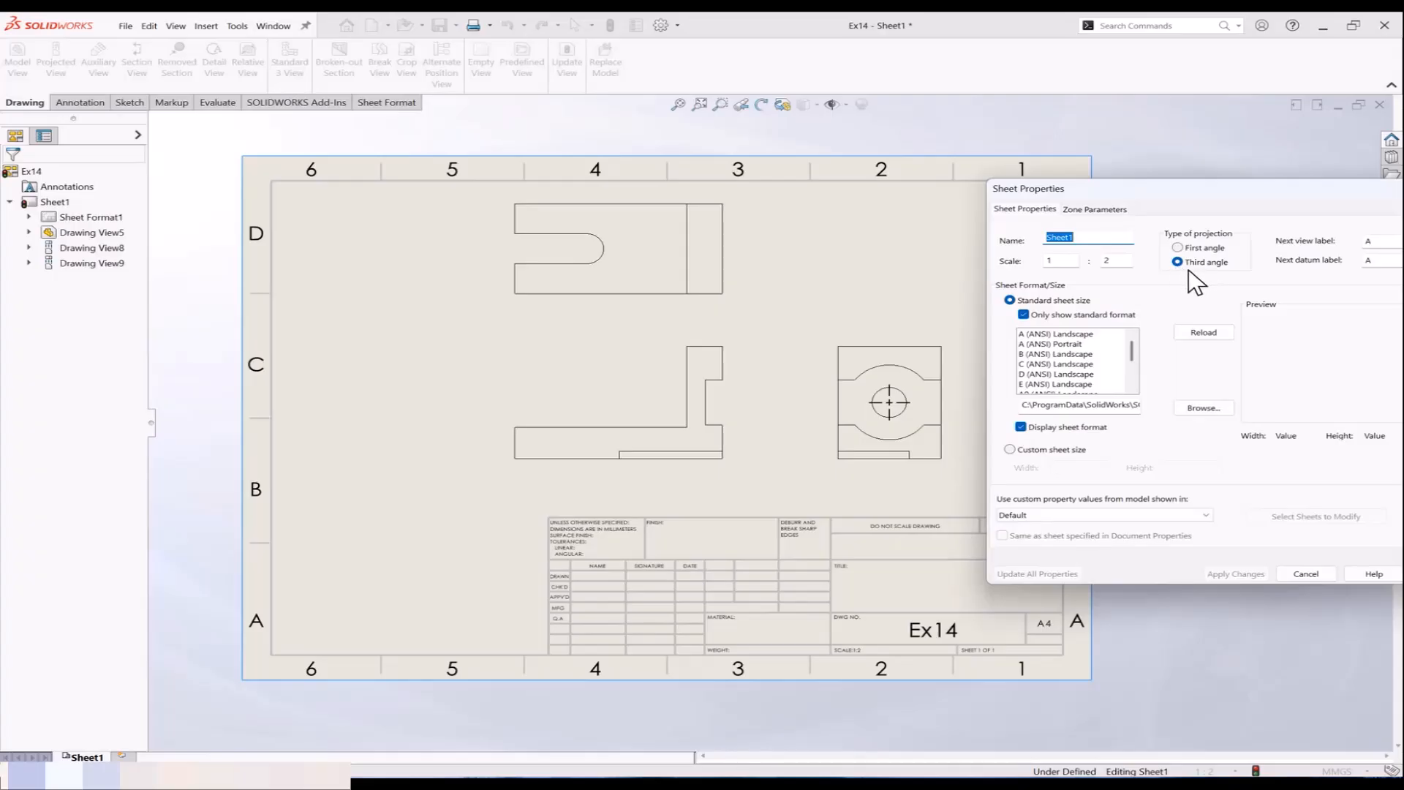
{"action": "left_click", "coordinate": [1177, 248]}
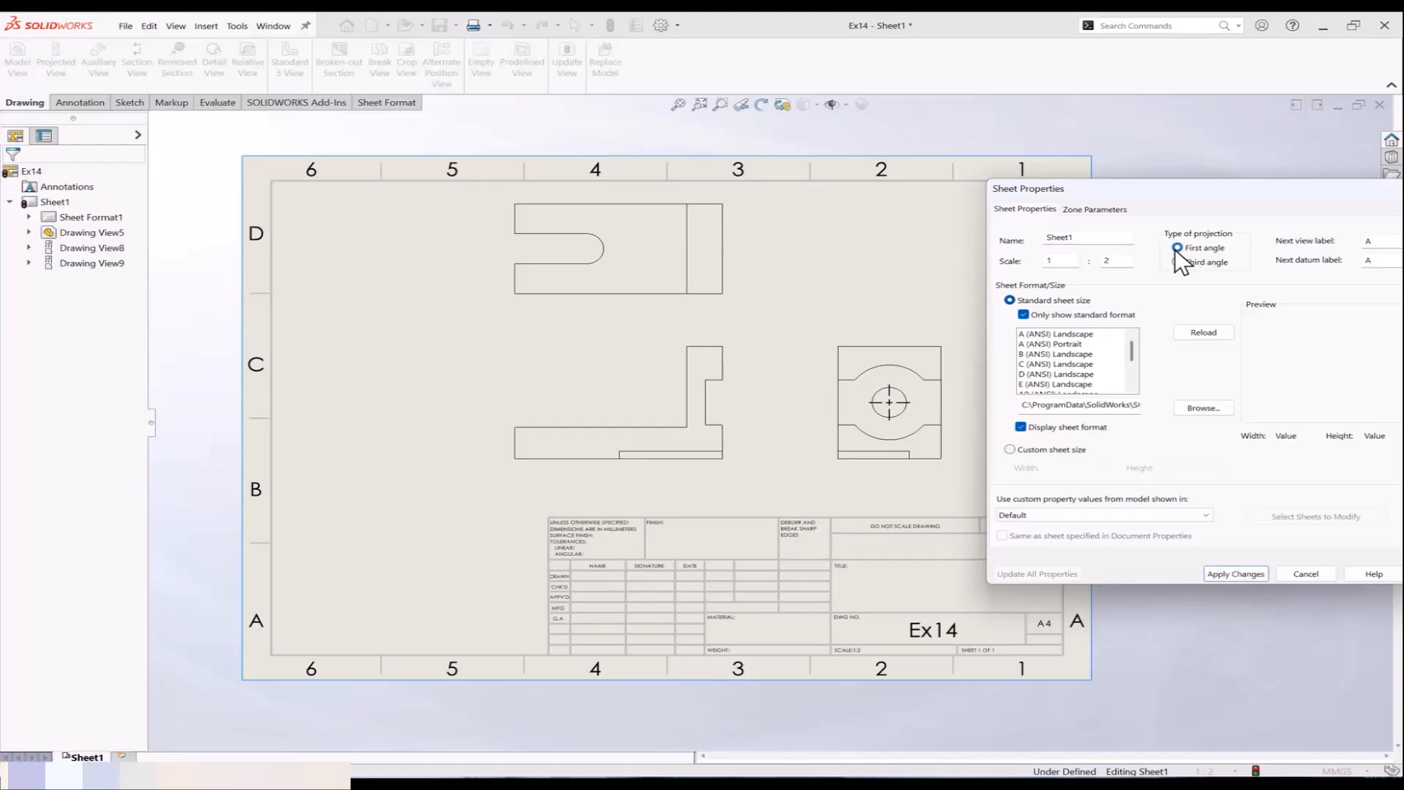
{"action": "mouse_move", "coordinate": [1215, 187]}
{"action": "left_mouse_down"}
{"action": "mouse_move", "coordinate": [1115, 151]}
{"action": "mouse_move", "coordinate": [1170, 139]}
{"action": "left_mouse_up"}
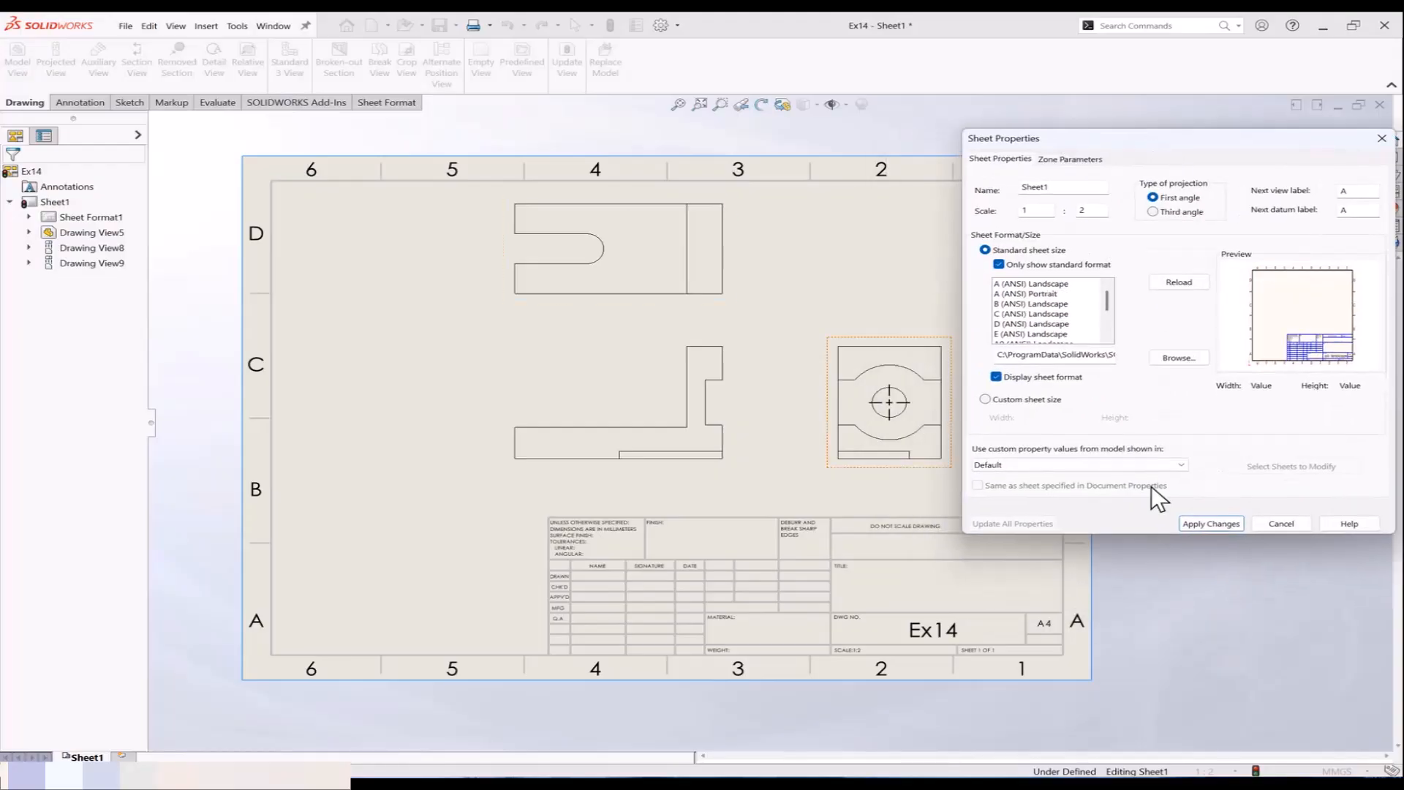
{"action": "left_click", "coordinate": [1252, 621]}
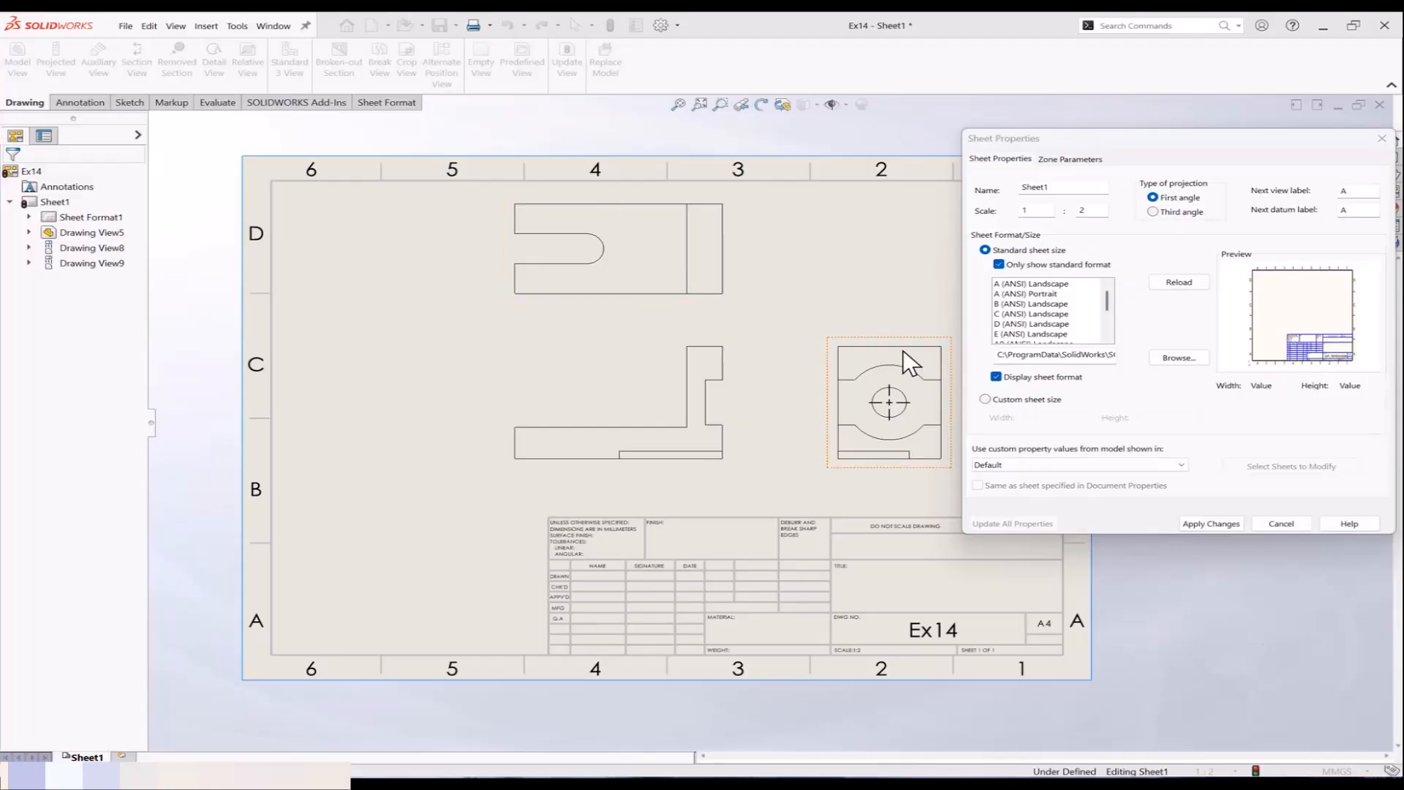
{"action": "left_click", "coordinate": [1186, 522]}
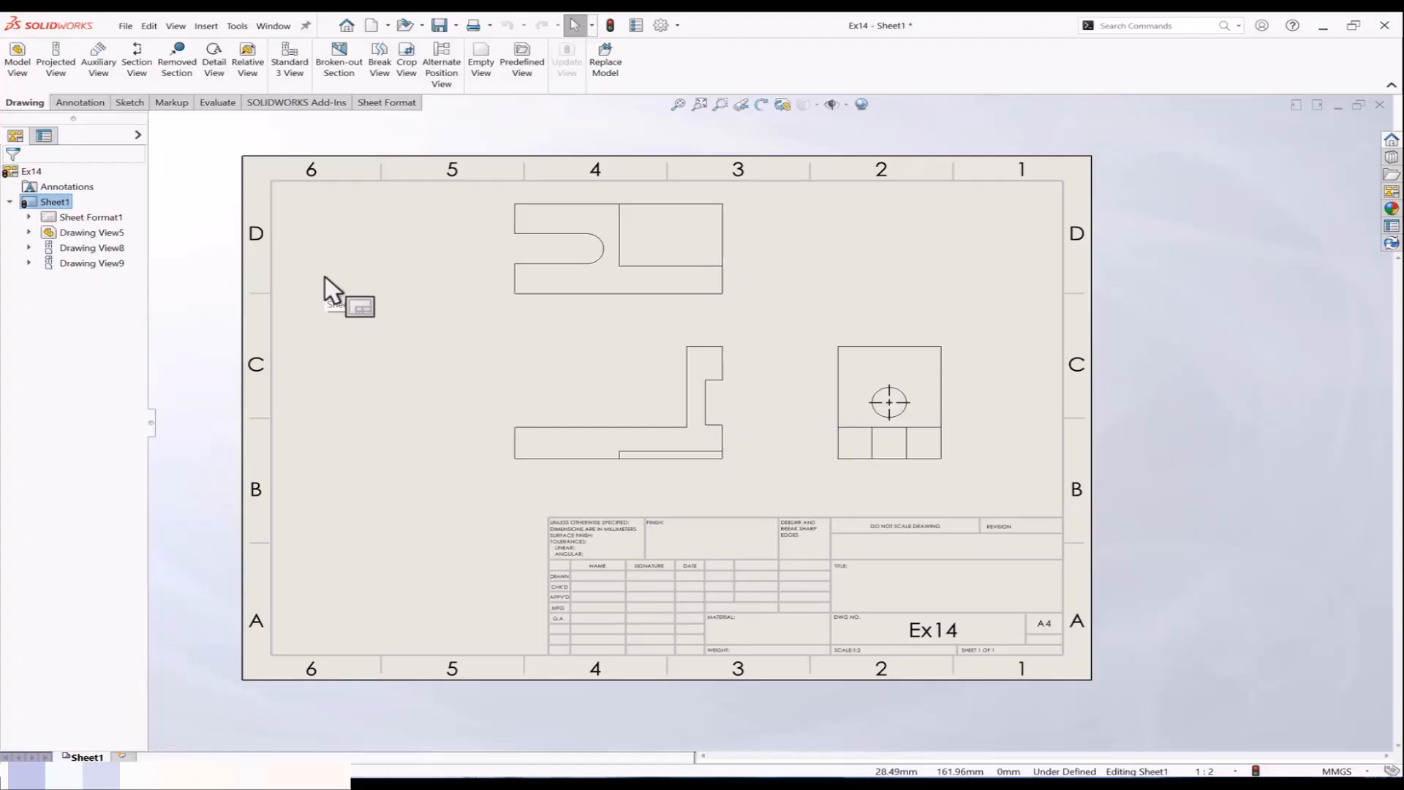
Step: Set the sheet's type of projection back to Third angle and apply the change
{"action": "left_click_drag", "start_coordinate": [325, 278], "coordinate": [98, 209]}
{"action": "right_click", "coordinate": [98, 217]}
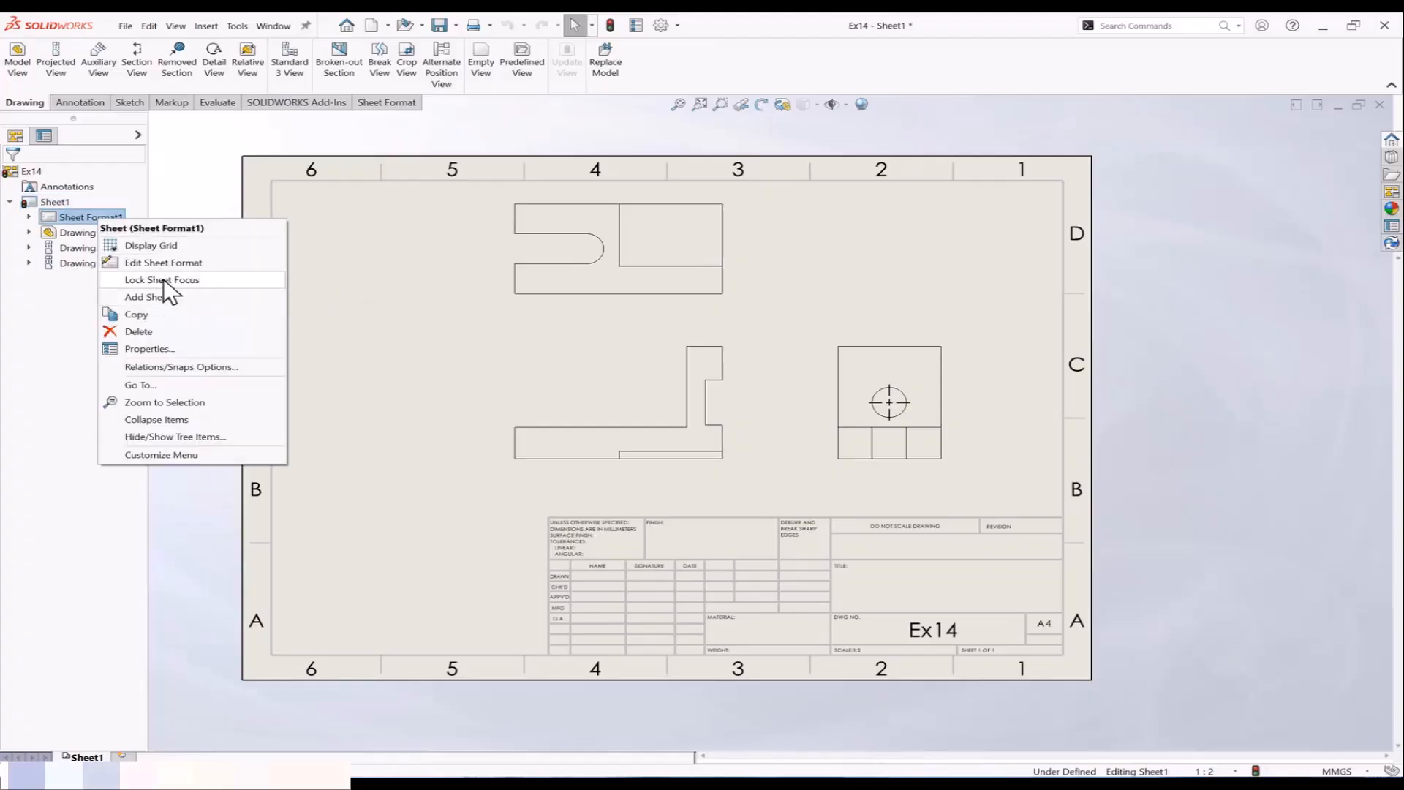
{"action": "left_click", "coordinate": [170, 348]}
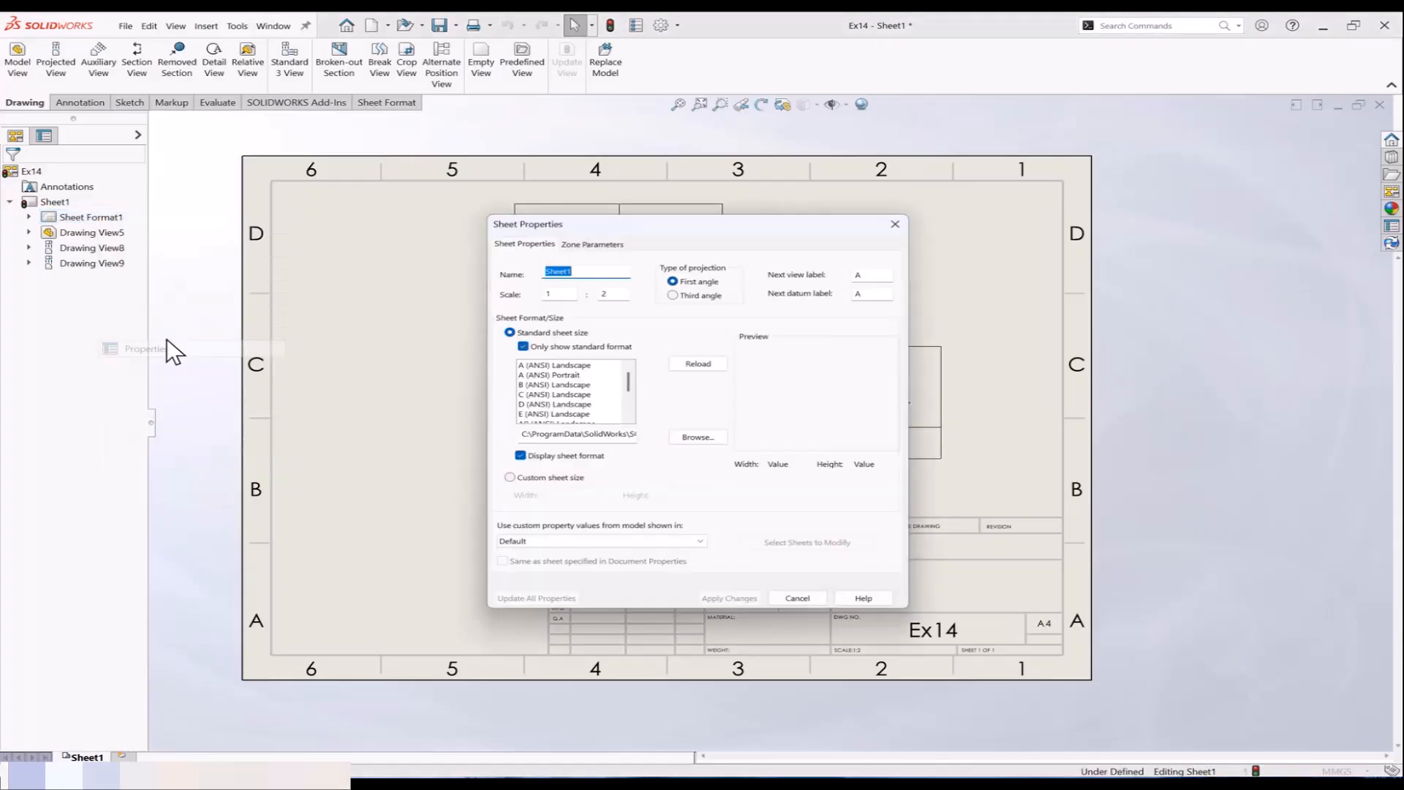
{"action": "left_click", "coordinate": [690, 296]}
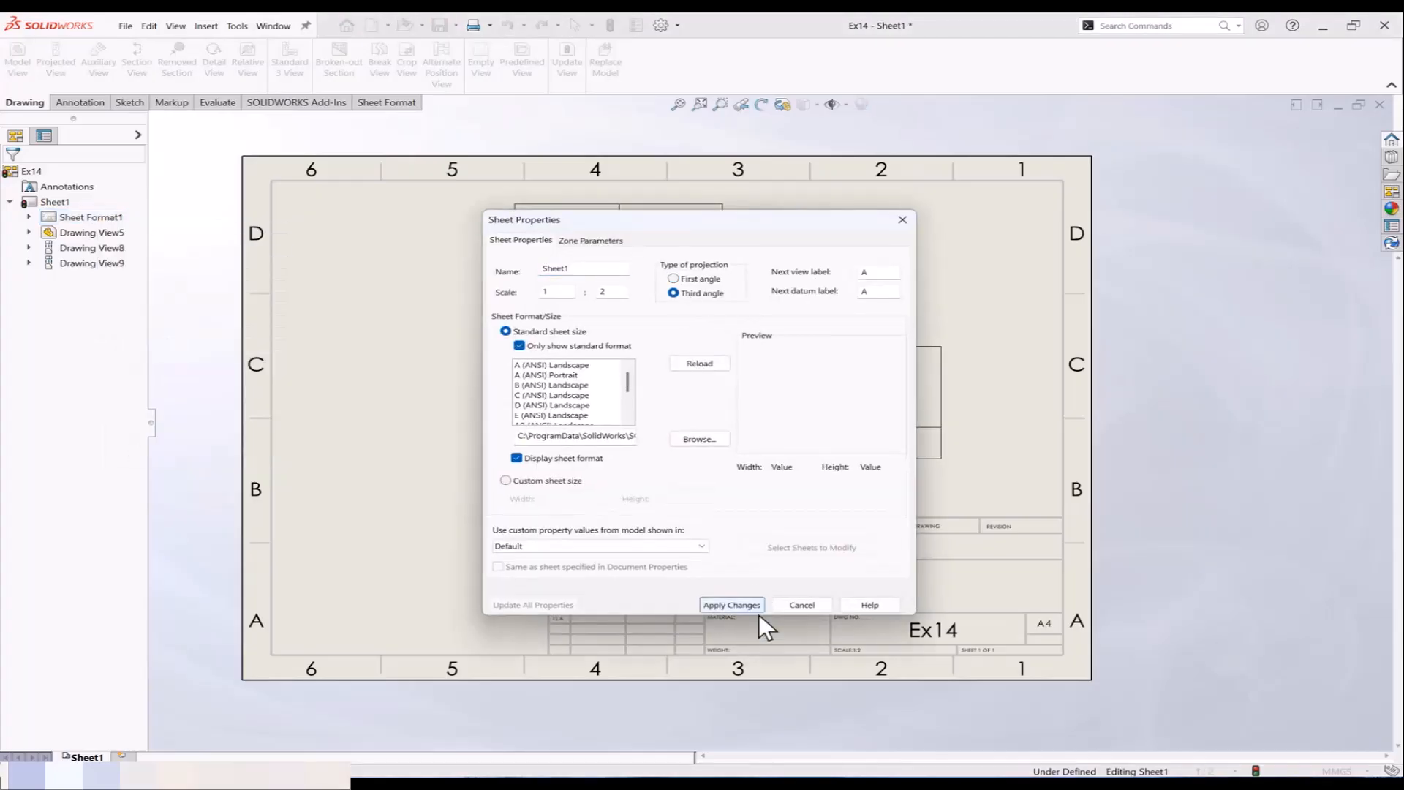
{"action": "left_click", "coordinate": [748, 606]}
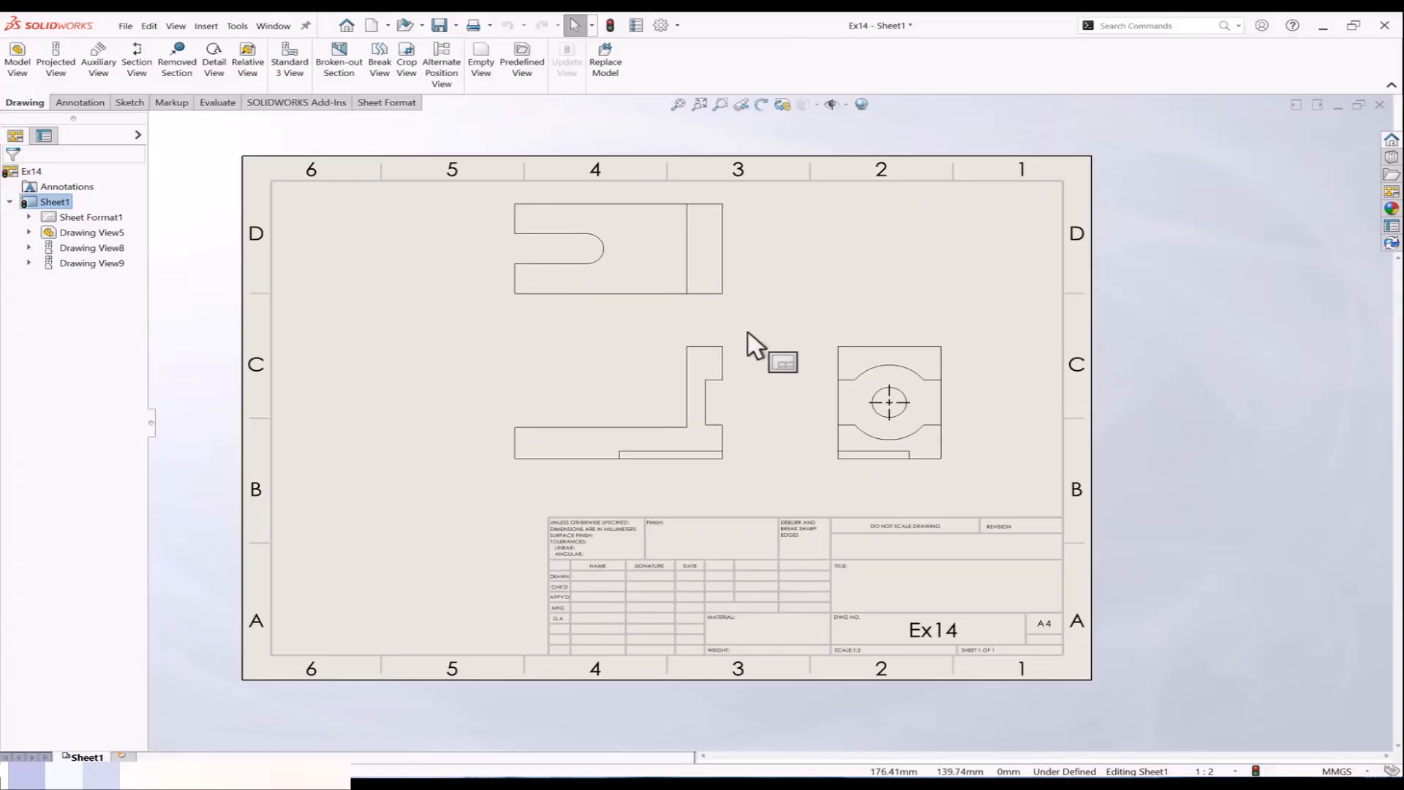
Step: Move the front view away from the right view, and delete the top, front and right views from the sheet
{"action": "left_click_drag", "start_coordinate": [730, 354], "coordinate": [574, 354]}
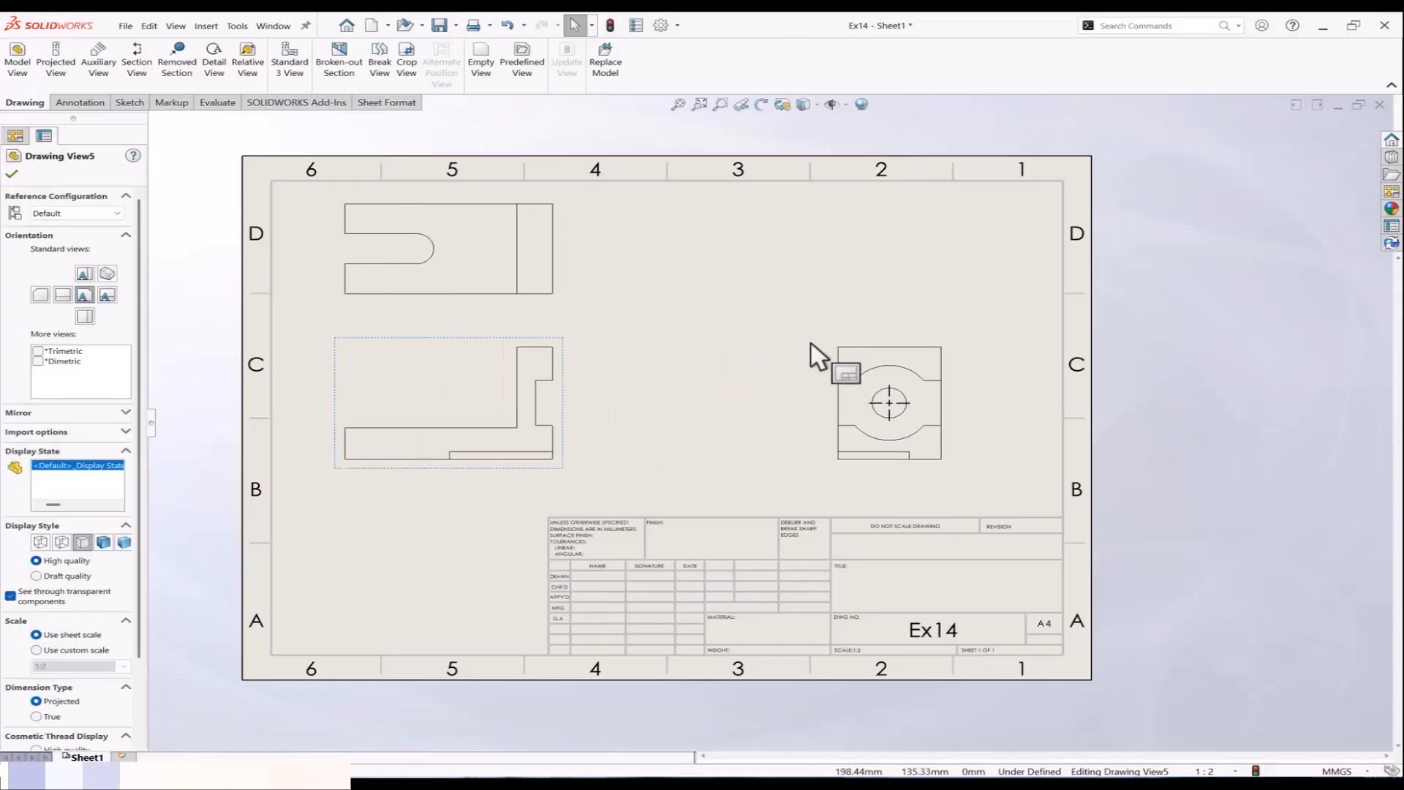
{"action": "left_click", "coordinate": [565, 279]}
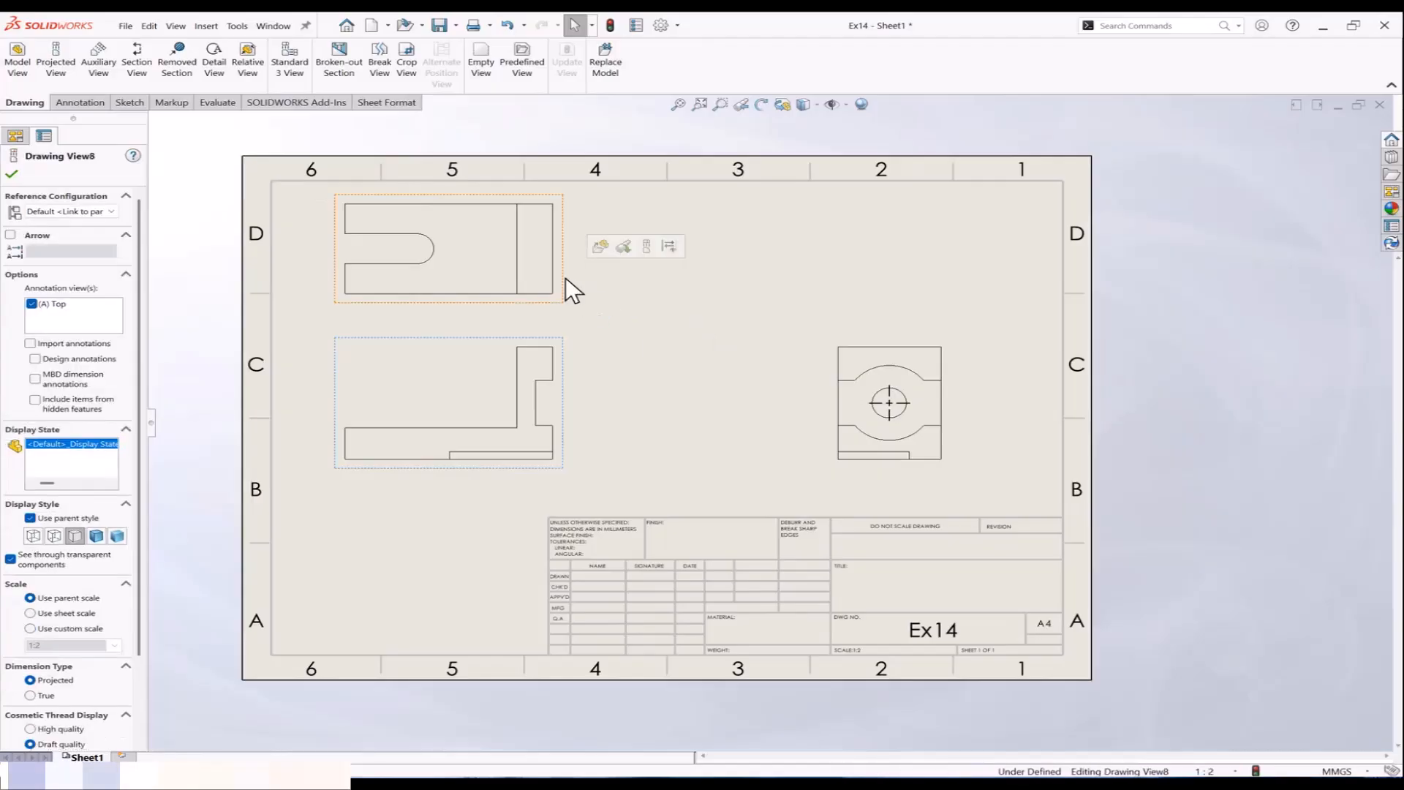
{"action": "key", "text": "Delete"}
{"action": "left_click", "coordinate": [816, 343]}
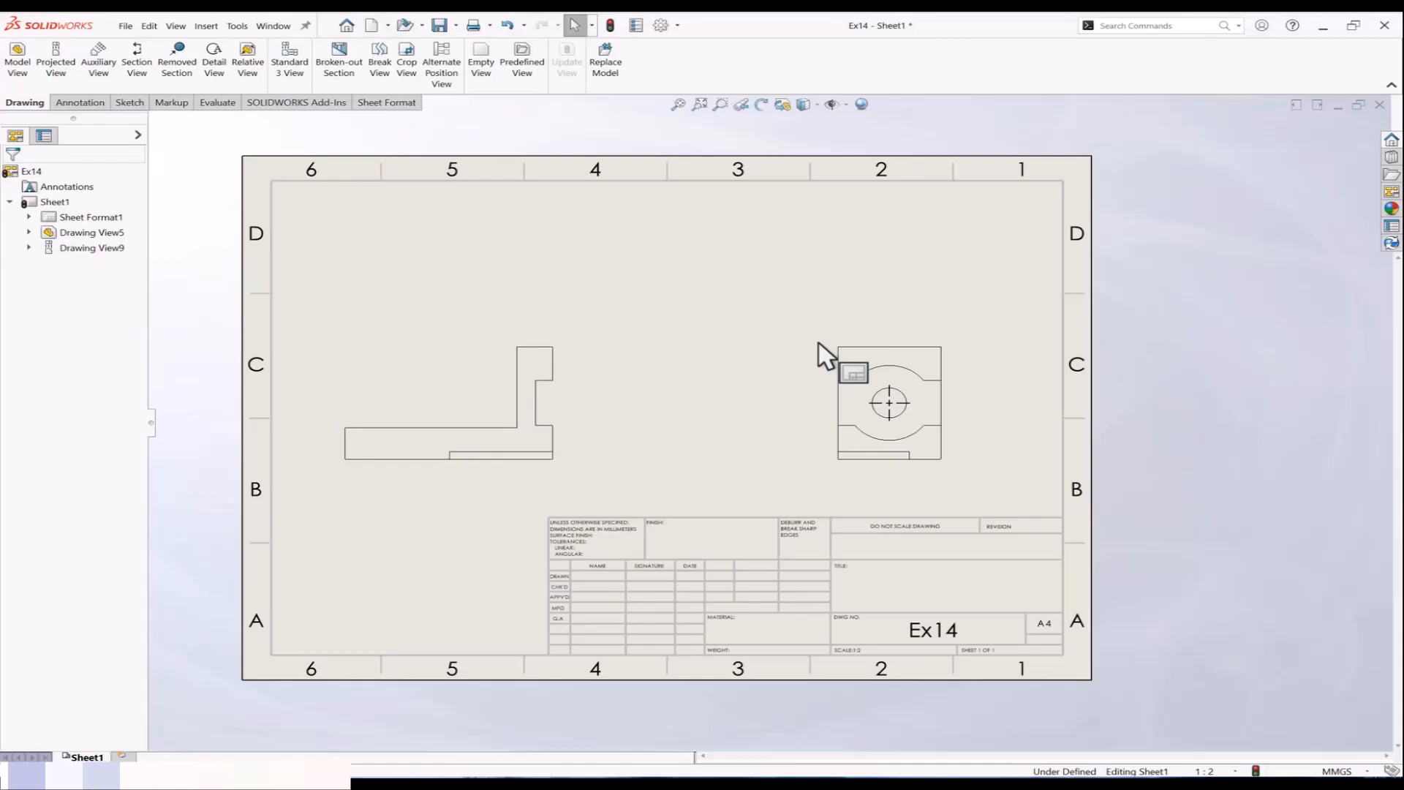
{"action": "left_click", "coordinate": [573, 367]}
{"action": "key", "text": "Delete"}
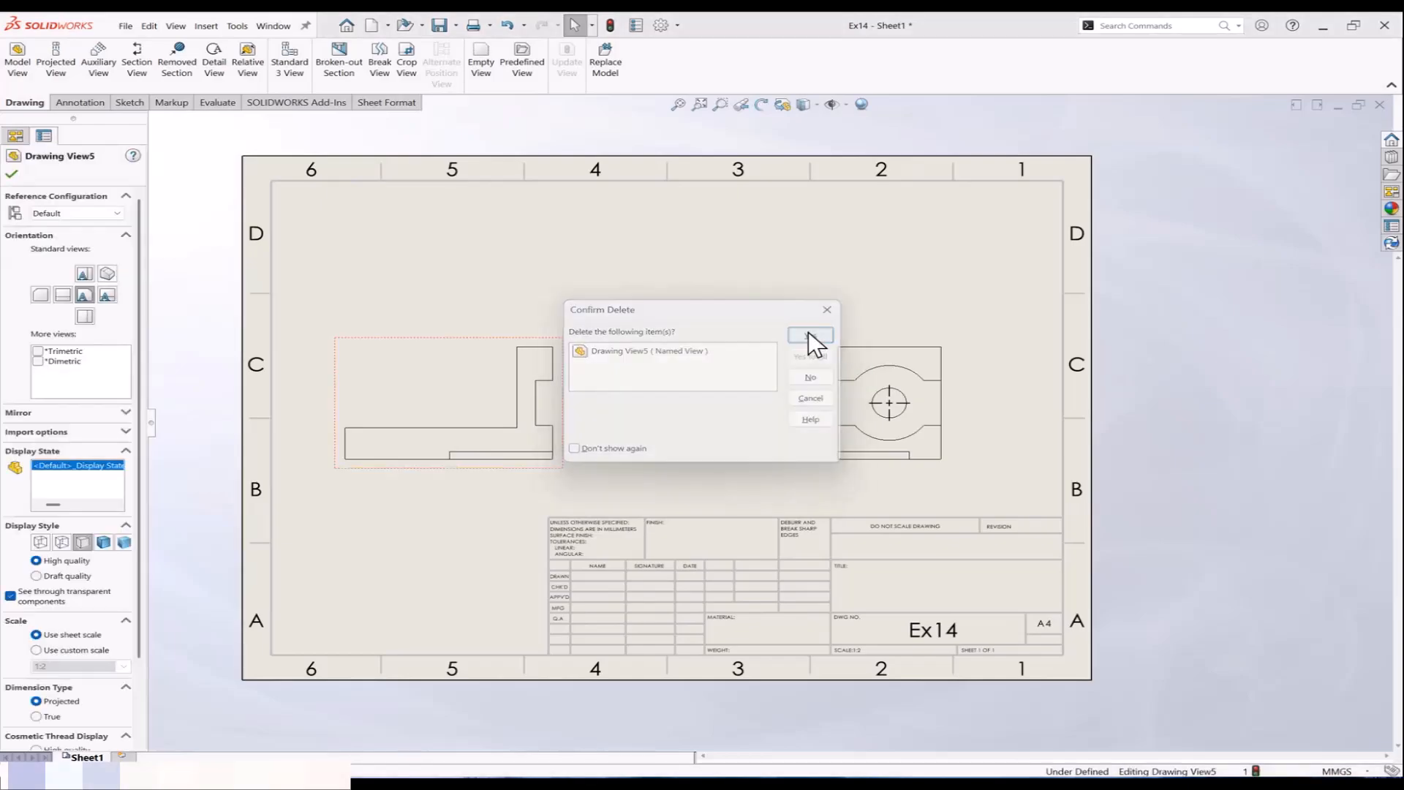
{"action": "left_click", "coordinate": [810, 336]}
{"action": "left_click", "coordinate": [840, 360]}
{"action": "key", "text": "Delete"}
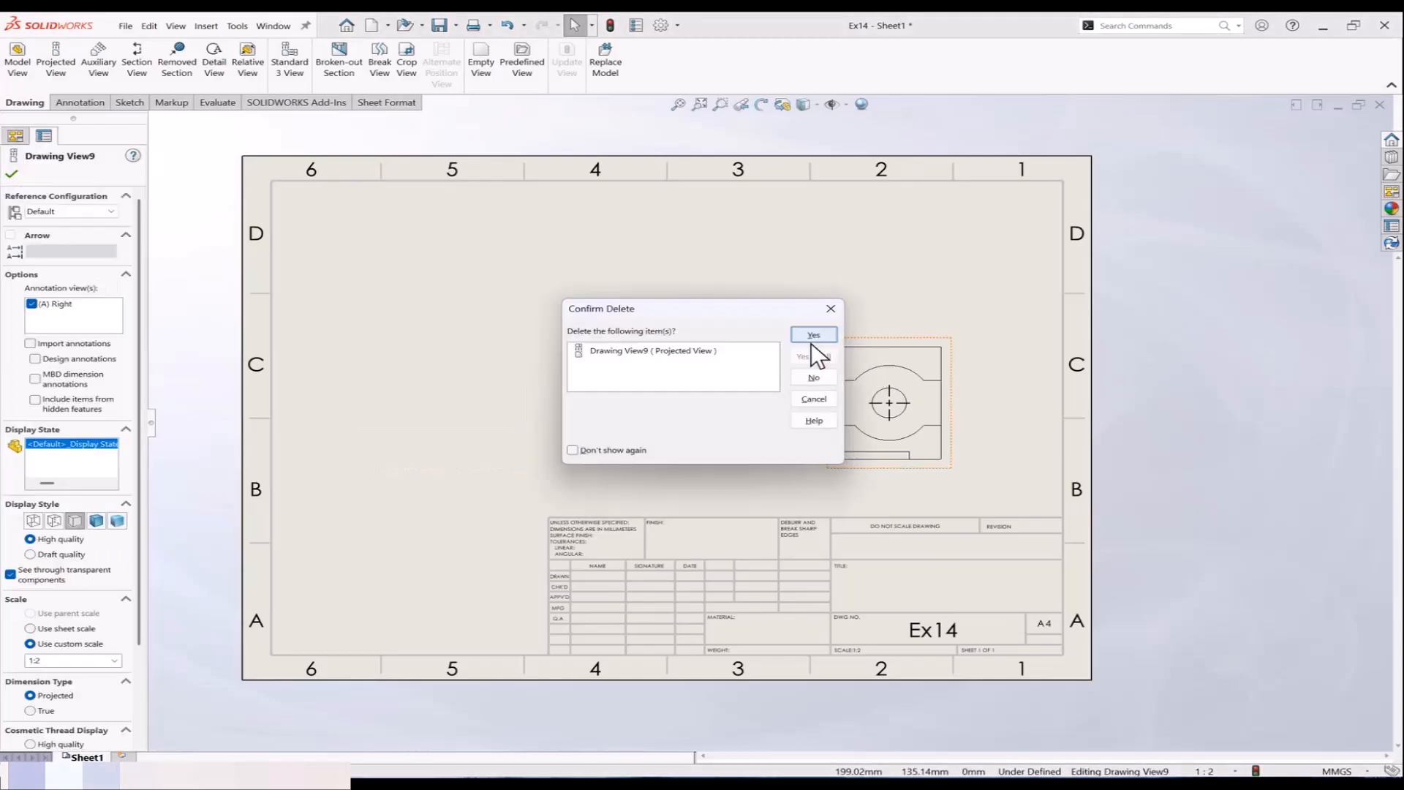
{"action": "left_click", "coordinate": [808, 338]}
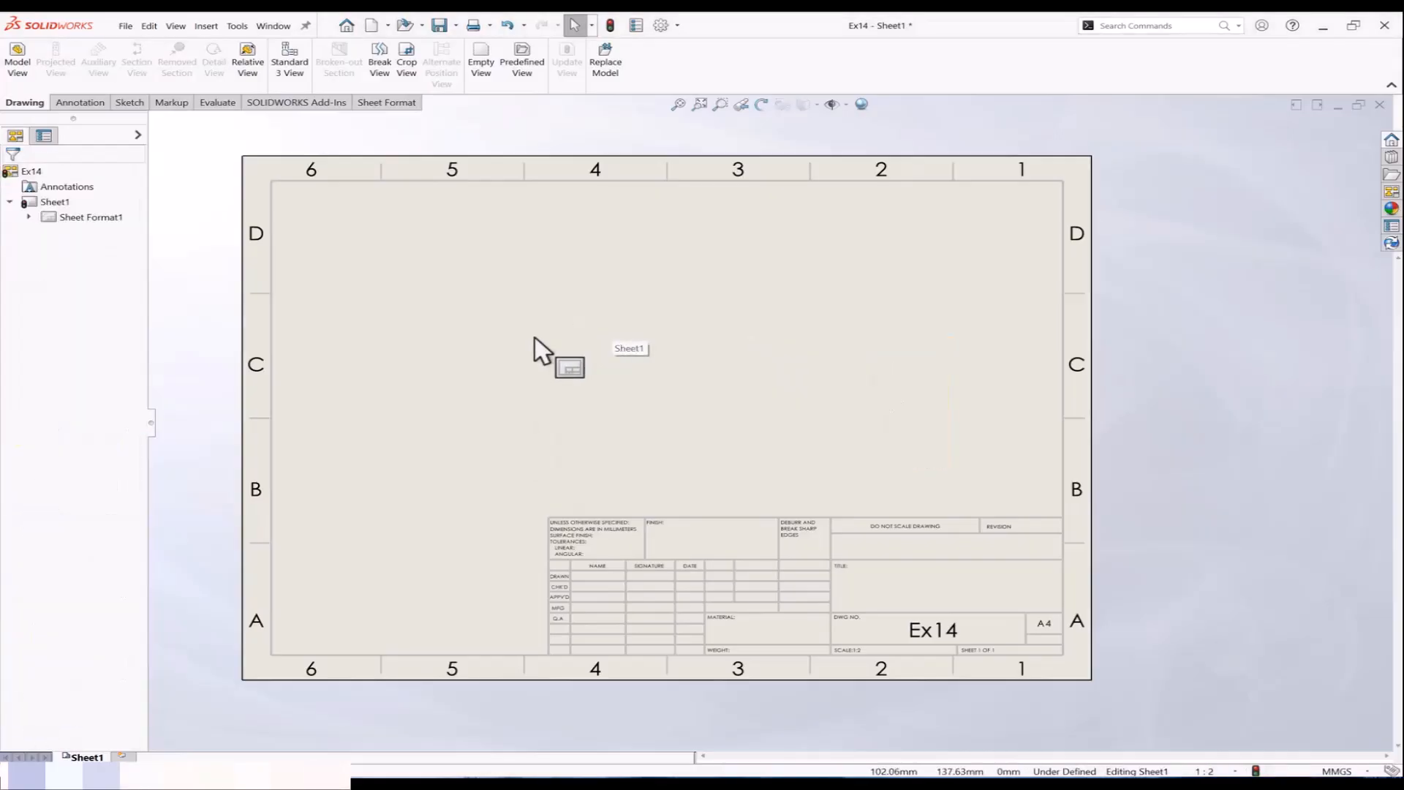
{"action": "middle_click_drag", "start_coordinate": [534, 337], "coordinate": [532, 314]}
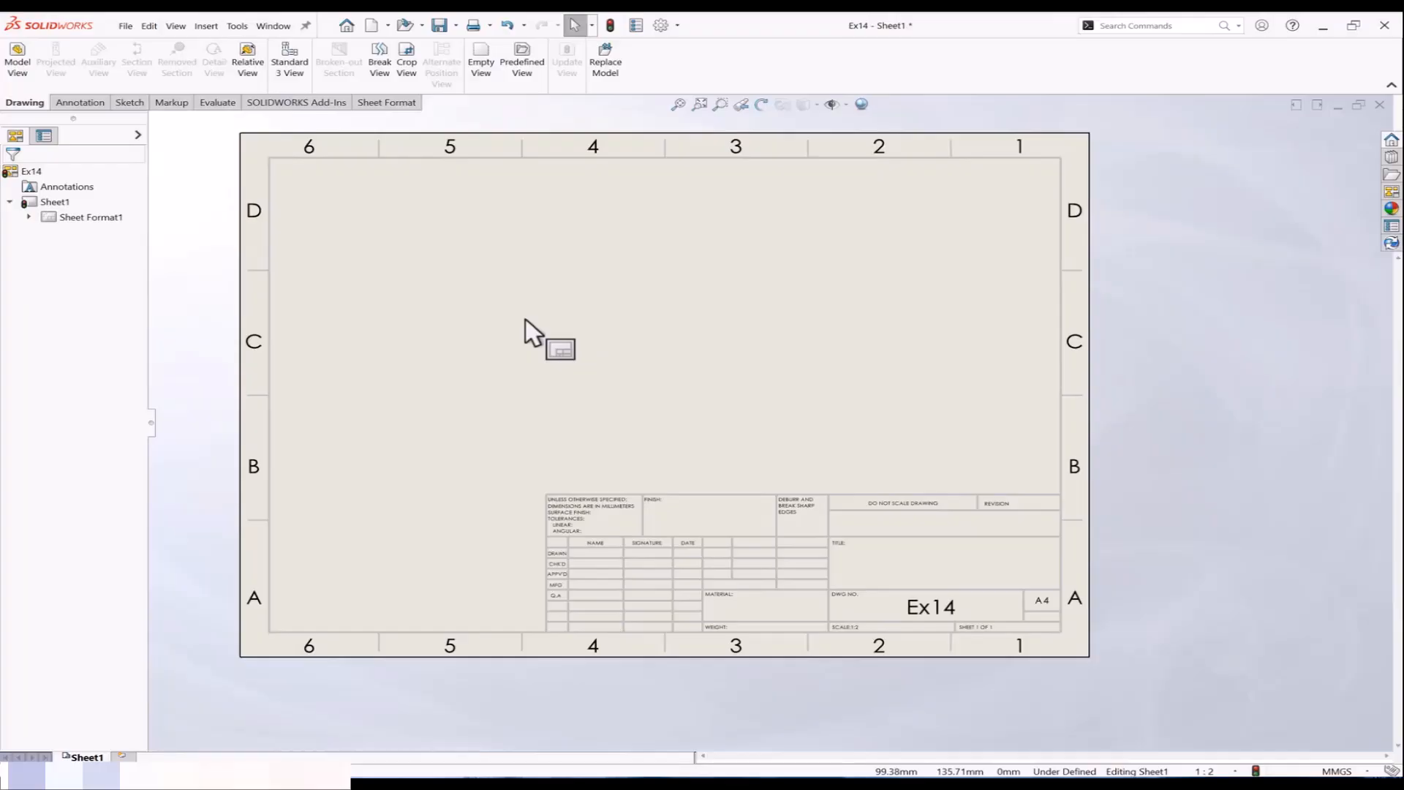
Step: Insert a model view of Angle plane from face & Edges.SLDPRT in the upper left area of the sheet, without any projected views
{"action": "left_click", "coordinate": [18, 59]}
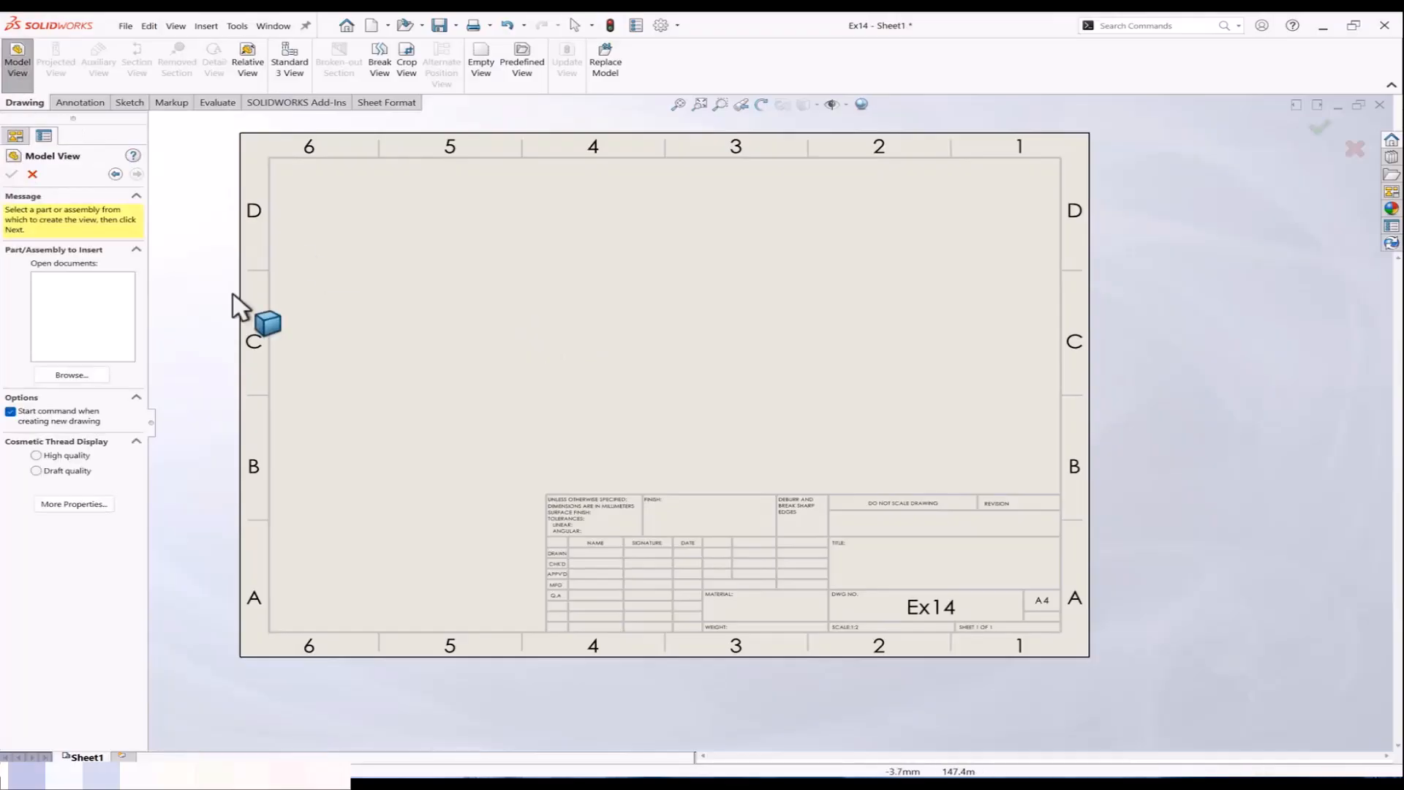
{"action": "left_click", "coordinate": [92, 374]}
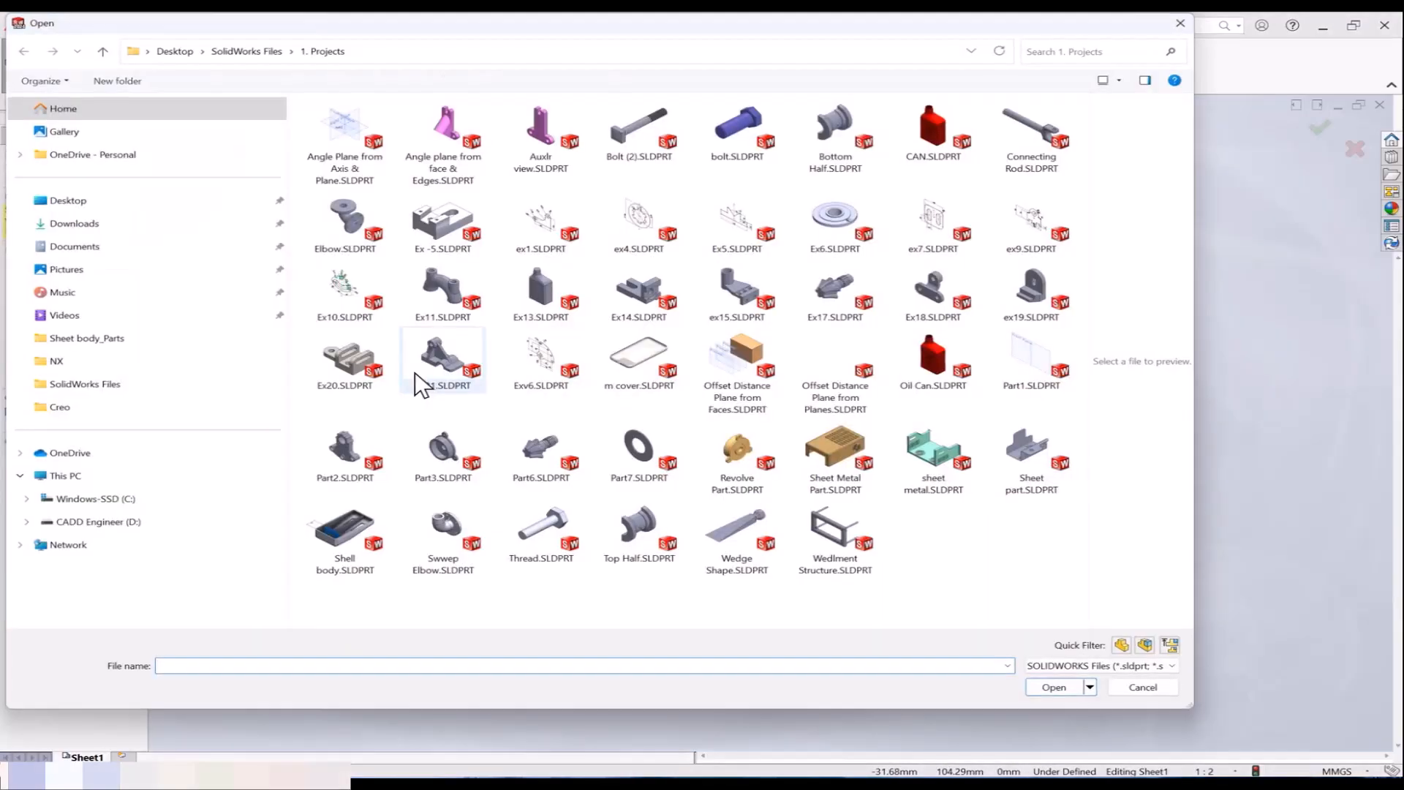
{"action": "left_click", "coordinate": [445, 136]}
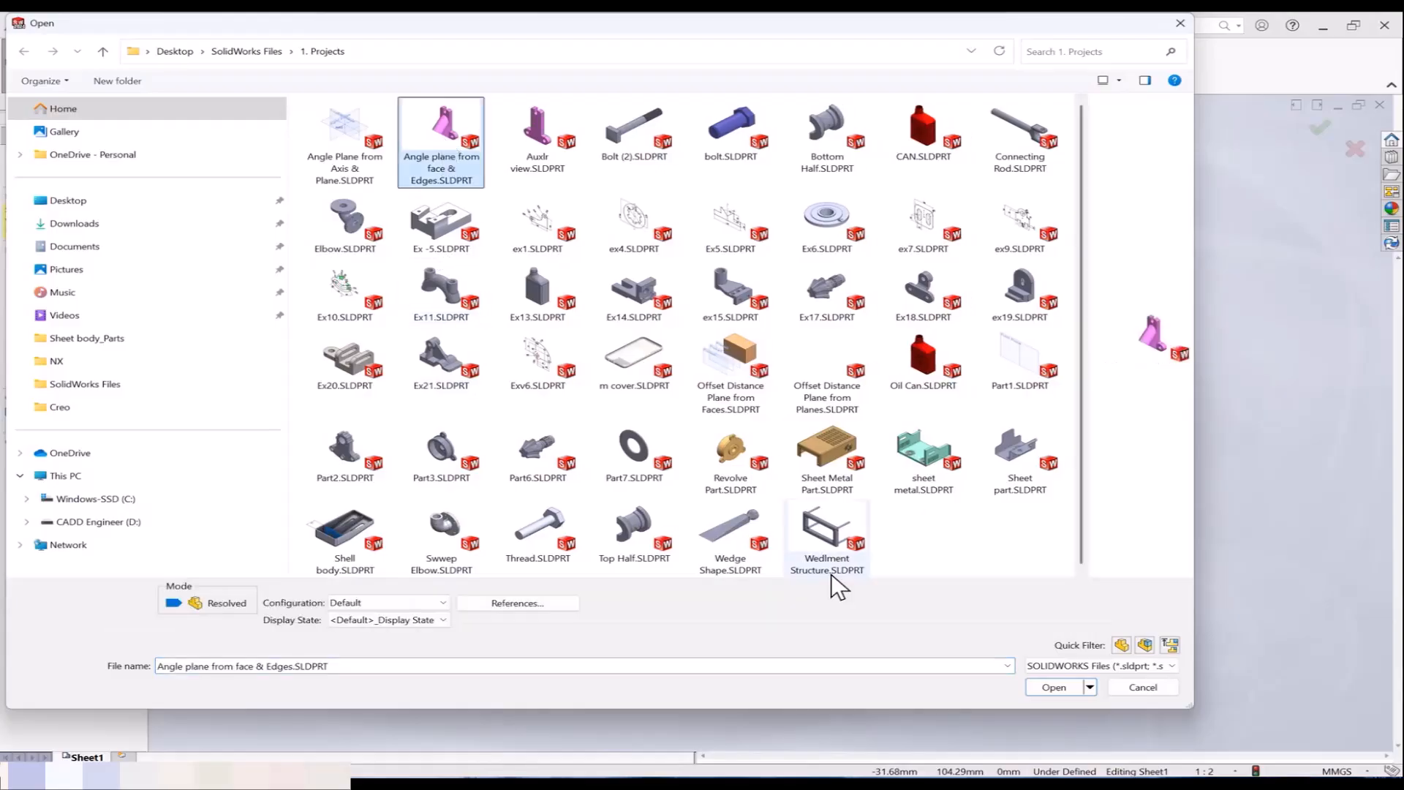
{"action": "left_click", "coordinate": [1040, 693]}
{"action": "left_click", "coordinate": [501, 321]}
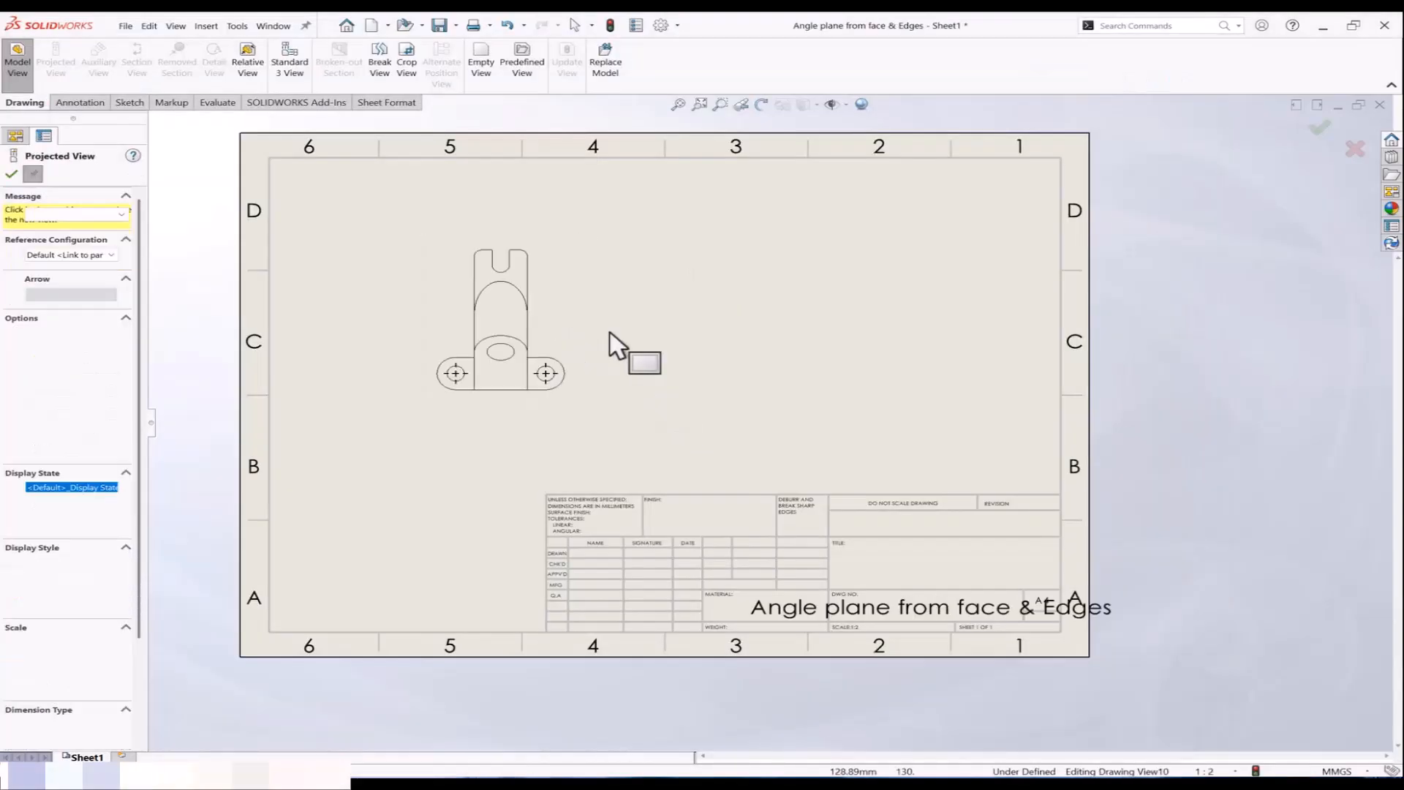
{"action": "key", "text": "Escape"}
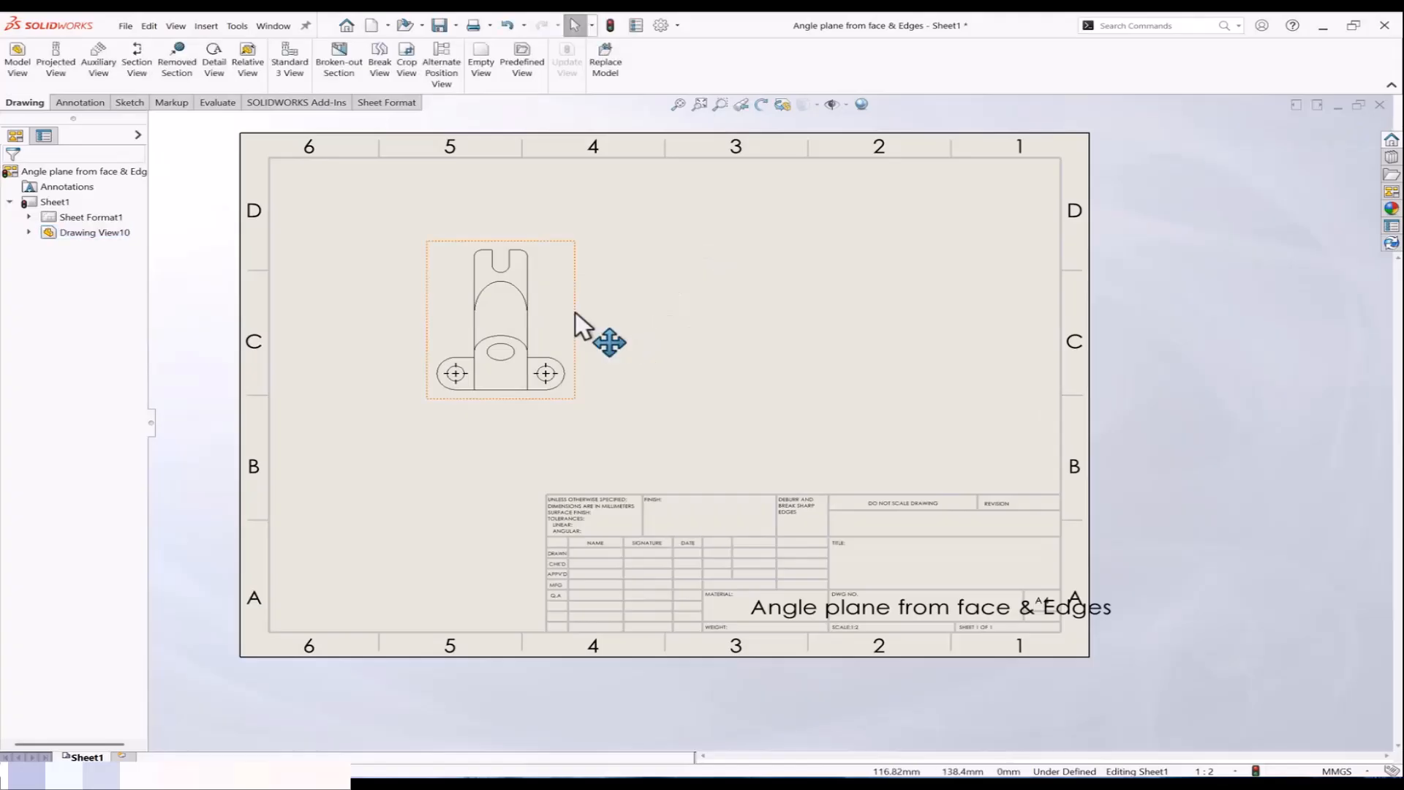
Step: Rotate the inserted drawing view by 90 degrees
{"action": "left_click", "coordinate": [574, 313]}
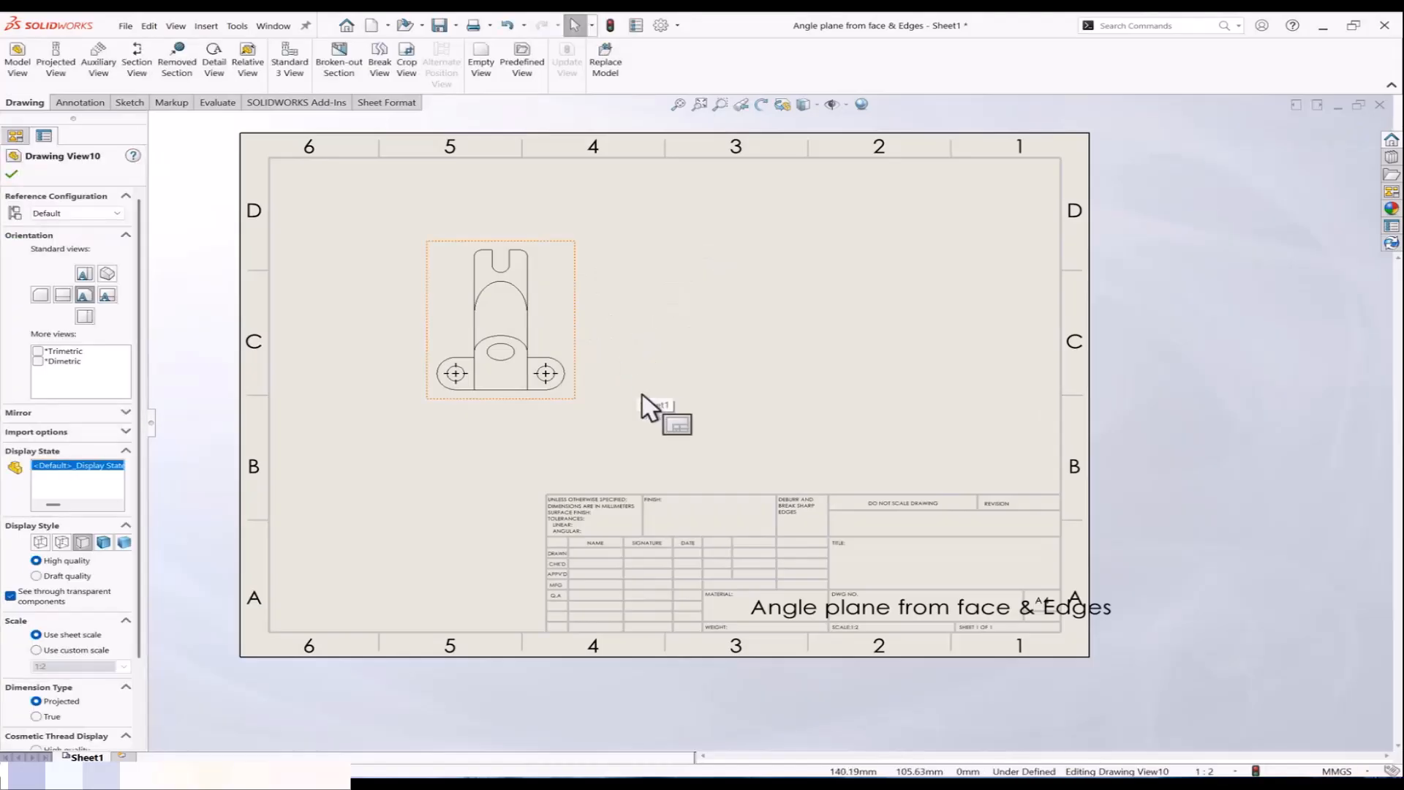
{"action": "left_click", "coordinate": [760, 106]}
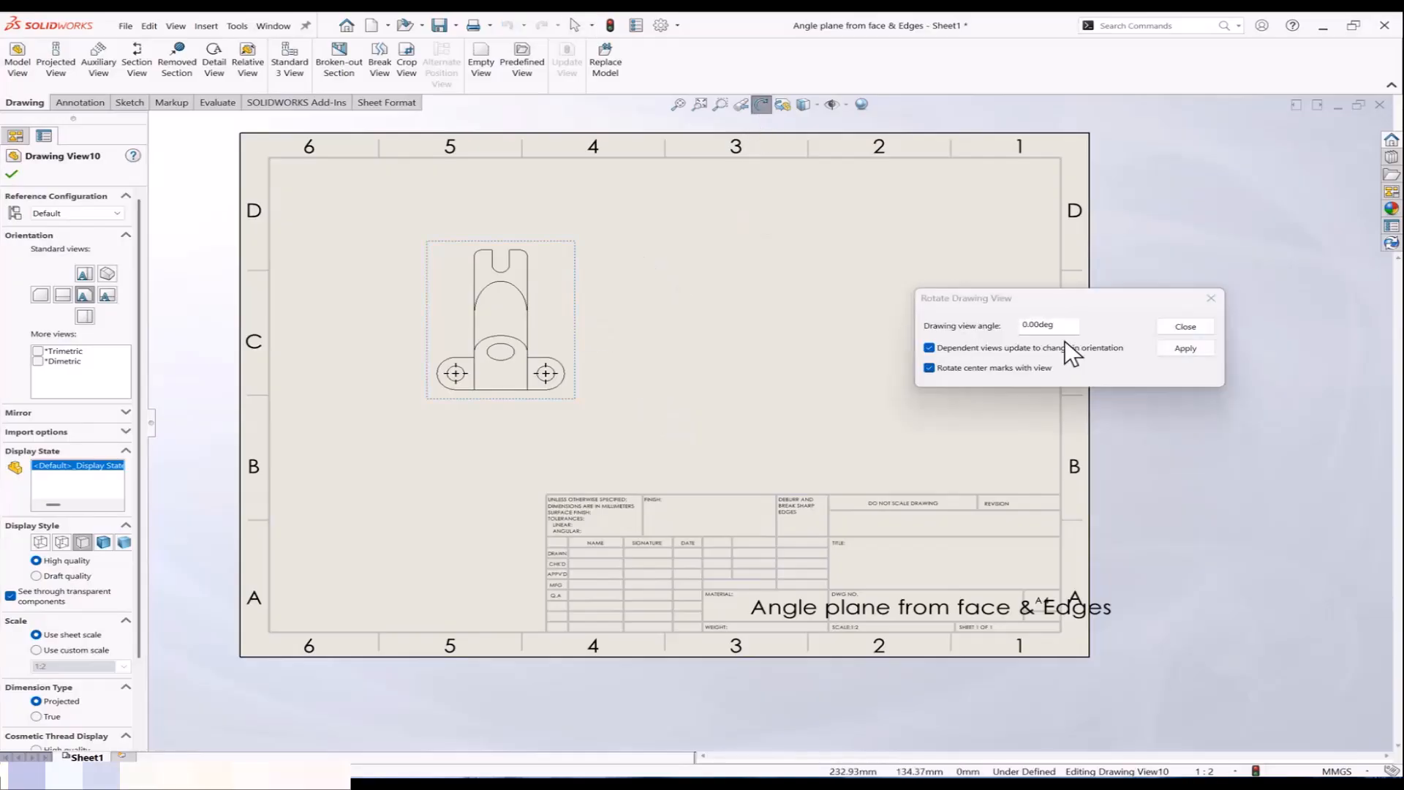
{"action": "type", "text": "90"}
{"action": "key", "text": "Return"}
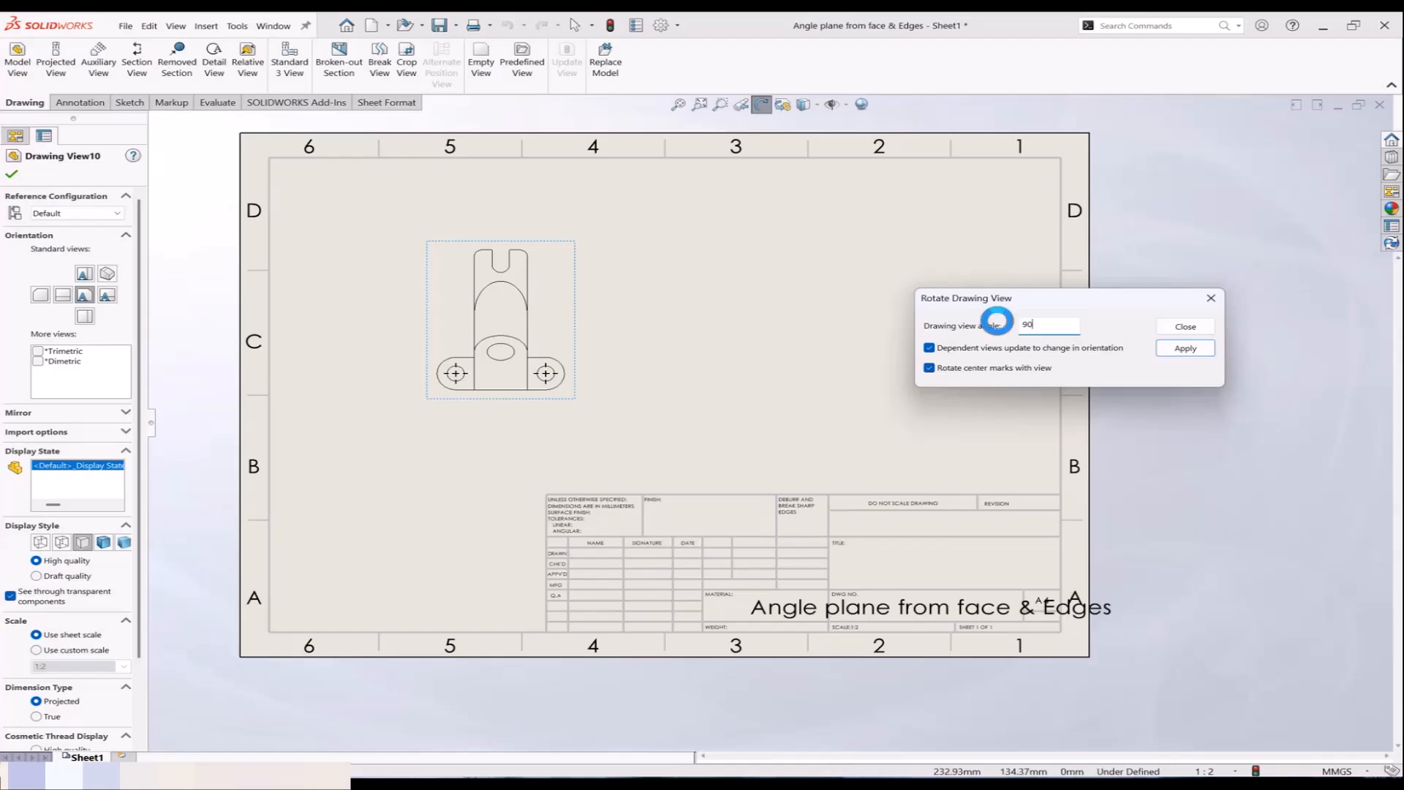
{"action": "left_click", "coordinate": [1199, 326]}
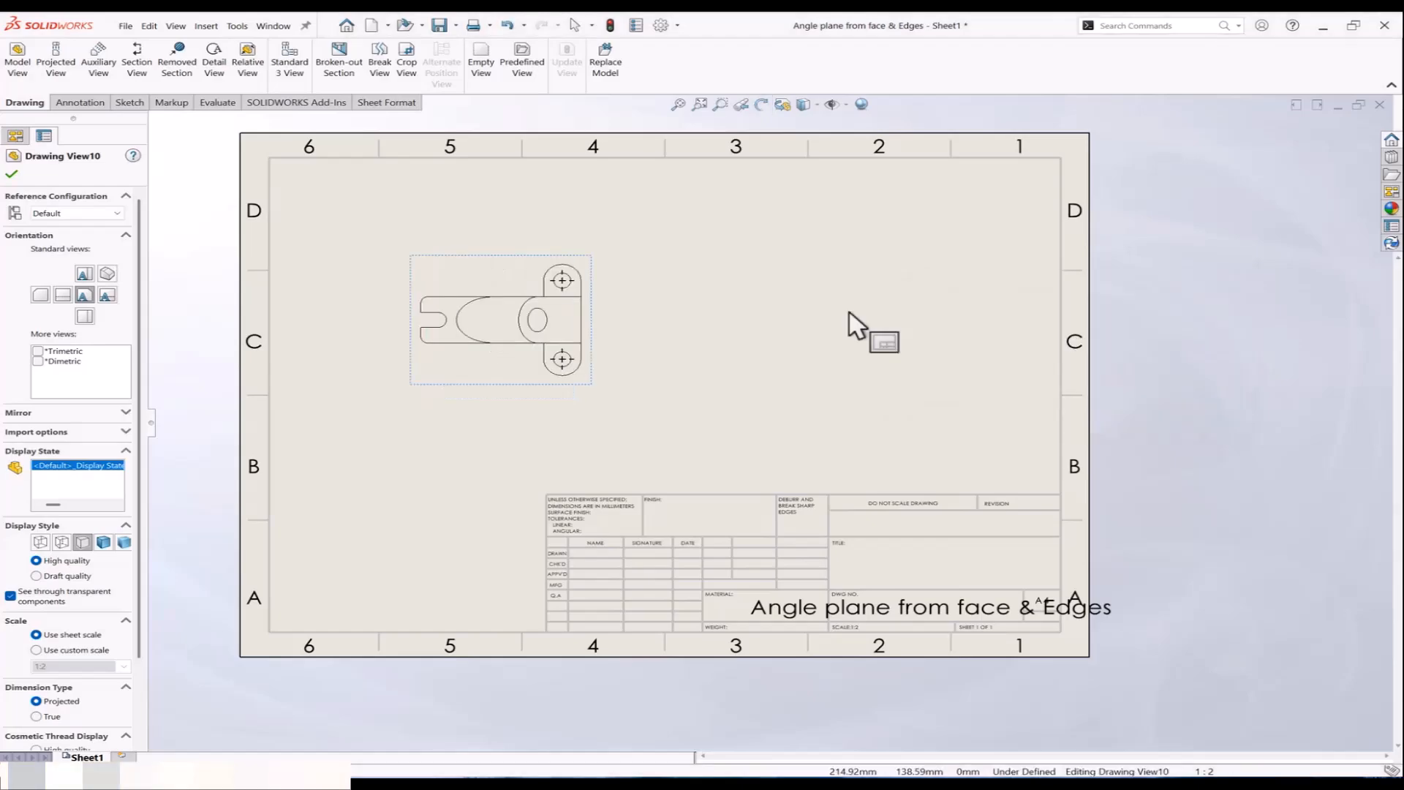
Step: Move the rotated view towards the middle of the sheet and create a projected view below it, raising the parent view to separate them
{"action": "mouse_move", "coordinate": [612, 324]}
{"action": "left_mouse_down"}
{"action": "mouse_move", "coordinate": [717, 365]}
{"action": "mouse_move", "coordinate": [696, 361]}
{"action": "left_mouse_up"}
{"action": "left_click", "coordinate": [61, 76]}
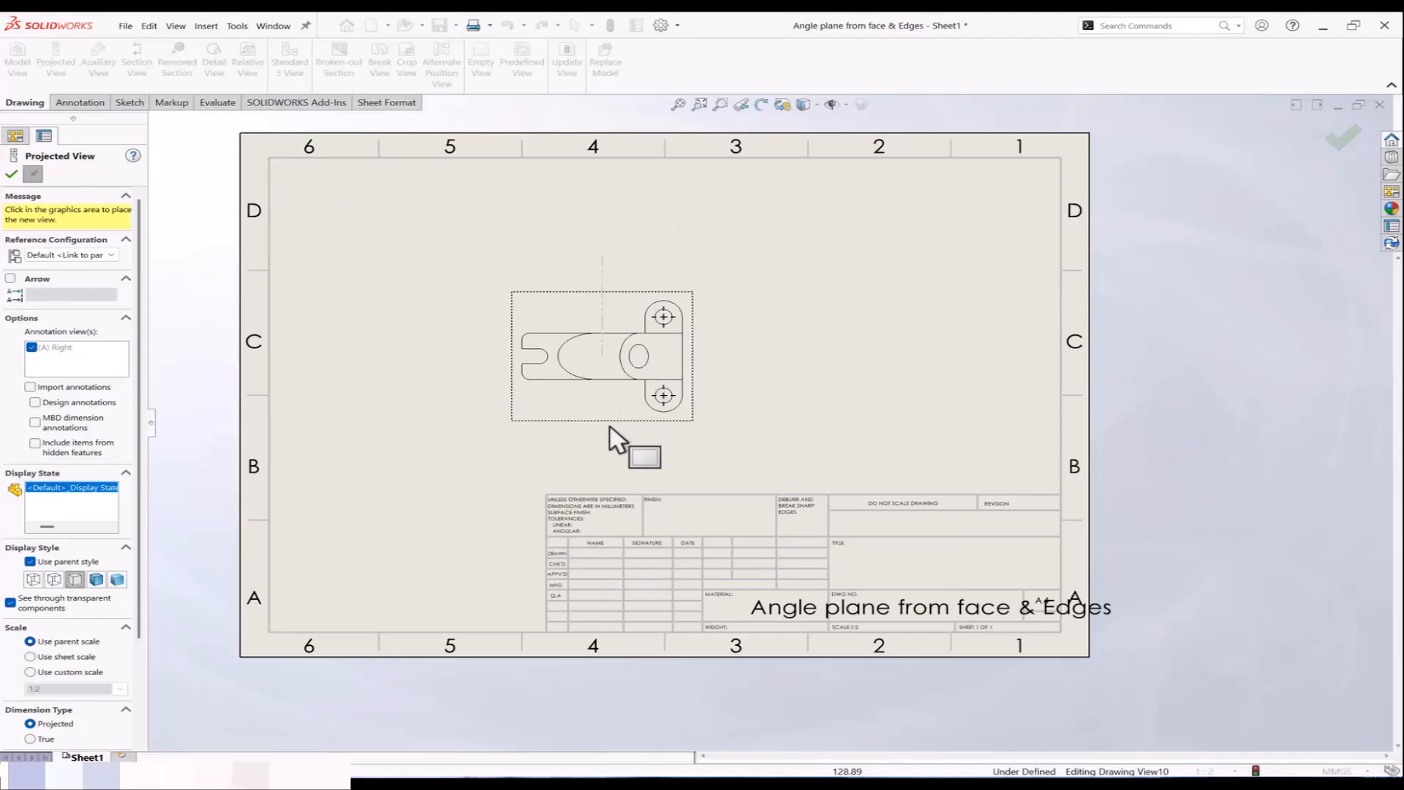
{"action": "left_click", "coordinate": [617, 460]}
{"action": "left_click_drag", "start_coordinate": [601, 294], "coordinate": [607, 236]}
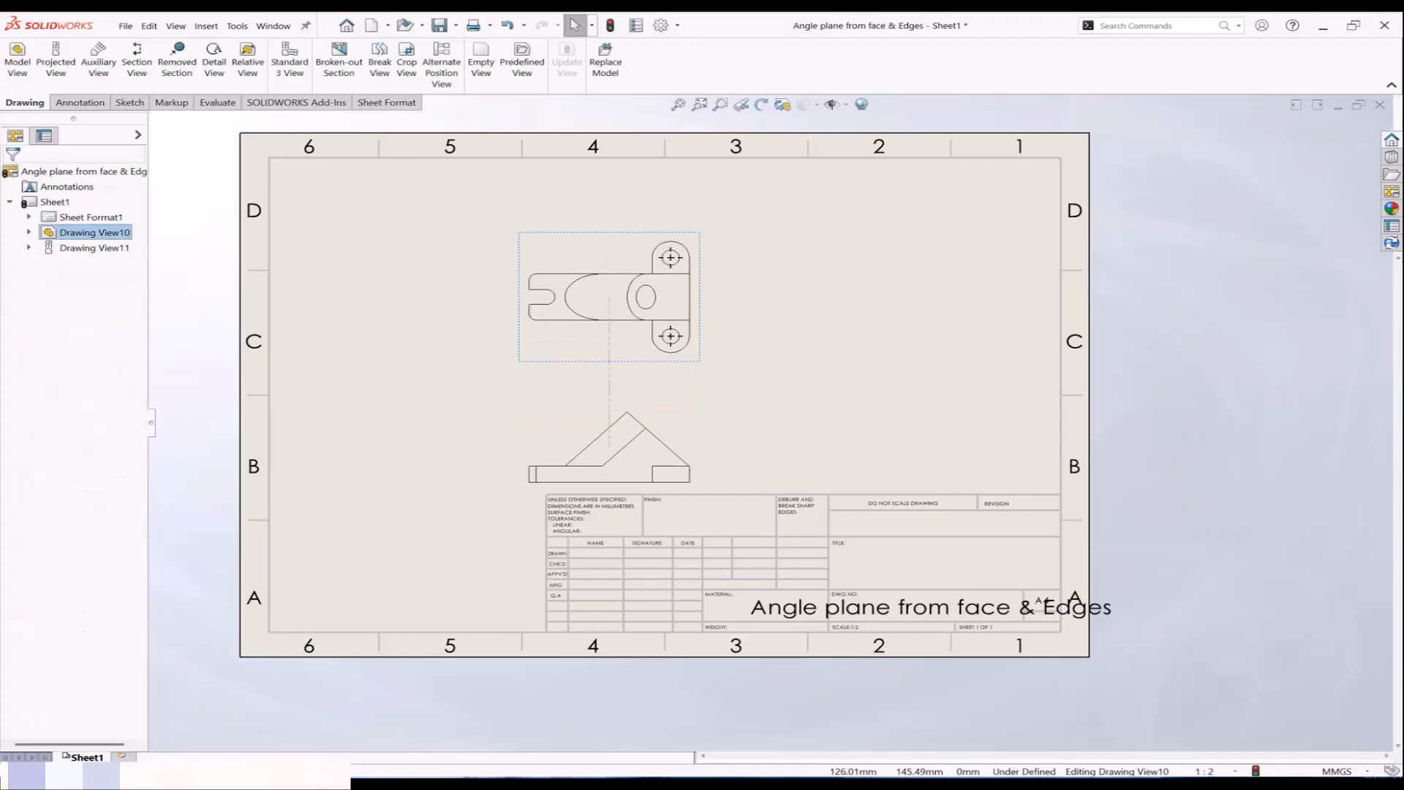
Step: Move the parent view further up the sheet to widen the gap above the projected view
{"action": "left_click", "coordinate": [606, 398]}
{"action": "scroll", "coordinate": [605, 366], "scroll_direction": "down", "scroll_amount": 3}
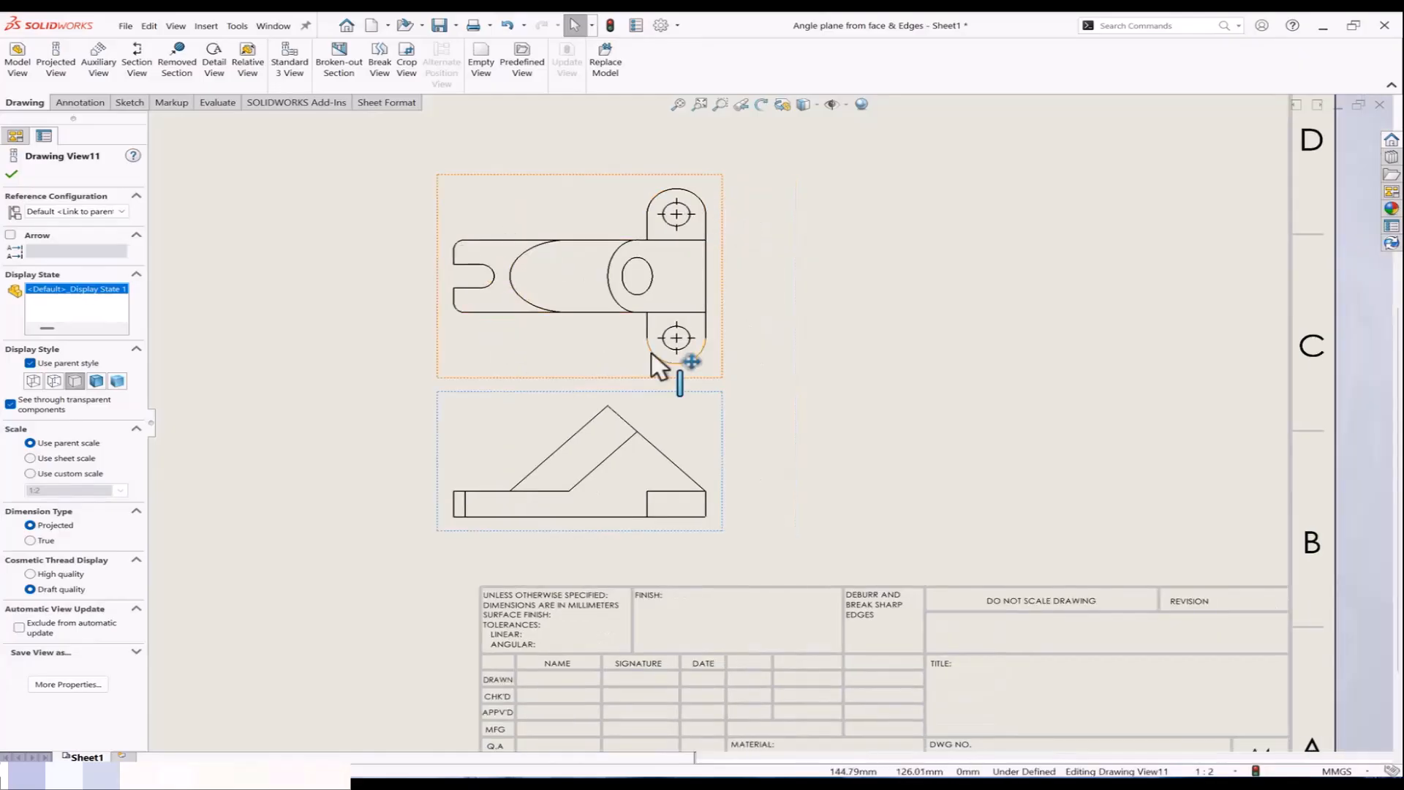
{"action": "scroll", "coordinate": [708, 400], "scroll_direction": "up", "scroll_amount": 4}
{"action": "scroll", "coordinate": [737, 302], "scroll_direction": "down", "scroll_amount": 5}
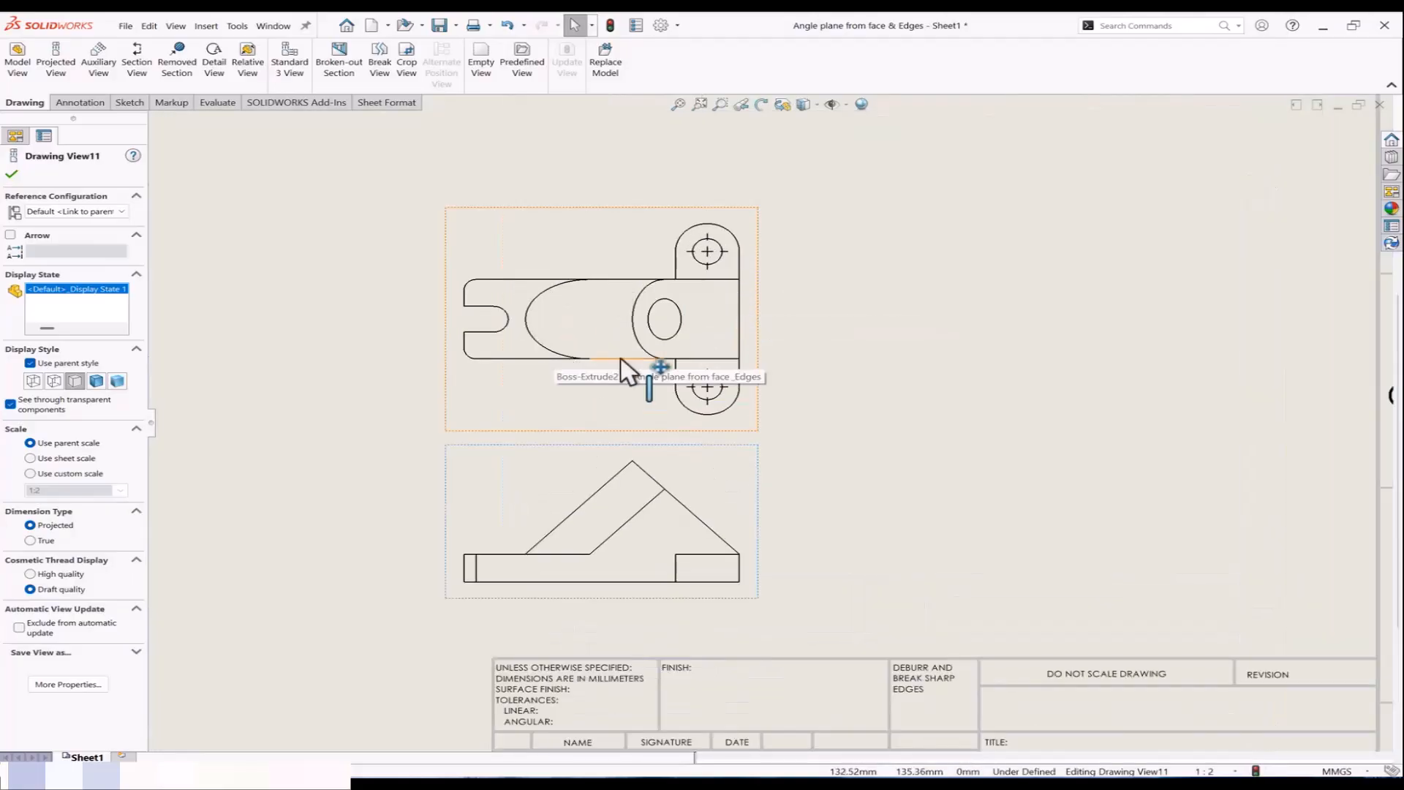
{"action": "middle_click_drag", "start_coordinate": [752, 434], "coordinate": [675, 366]}
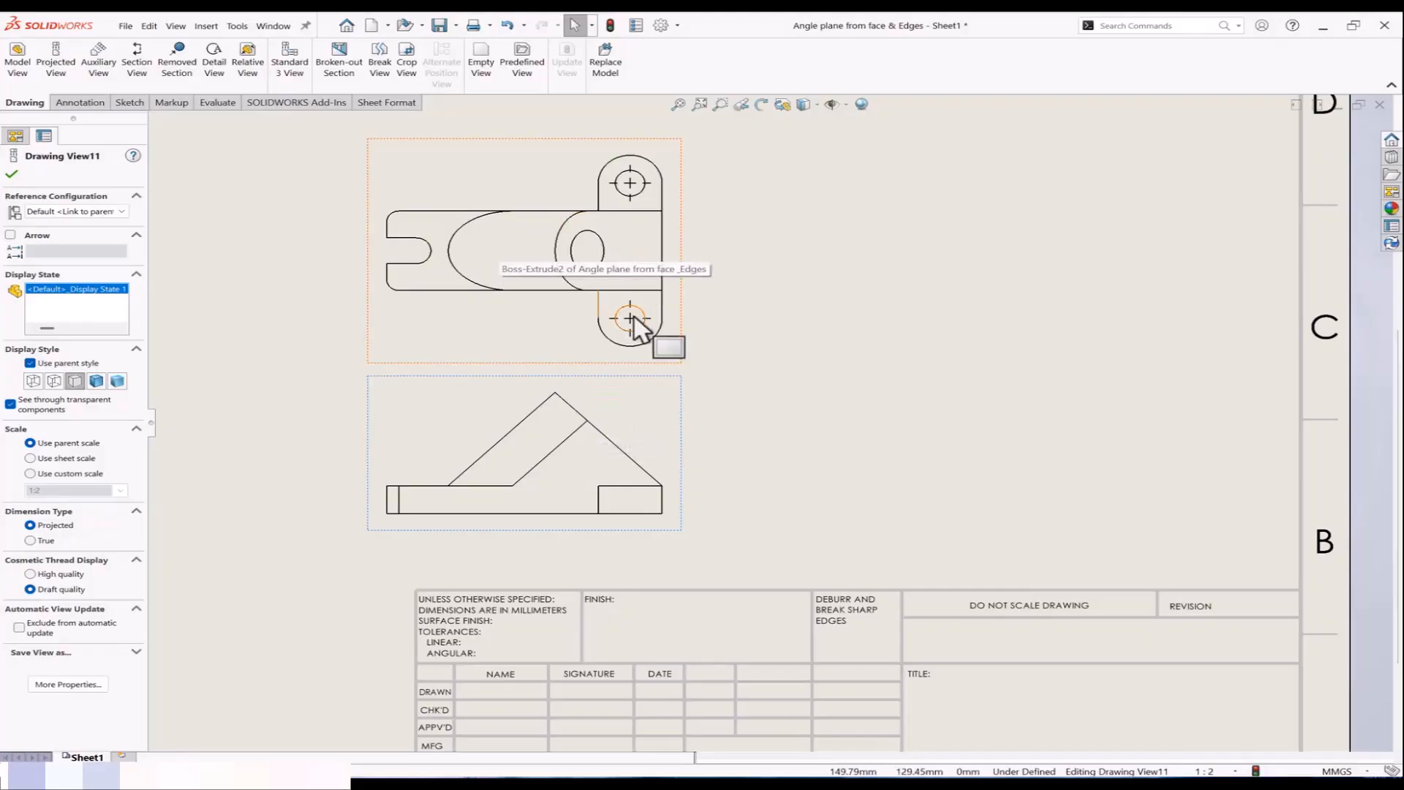
{"action": "scroll", "coordinate": [730, 362], "scroll_direction": "up", "scroll_amount": 1}
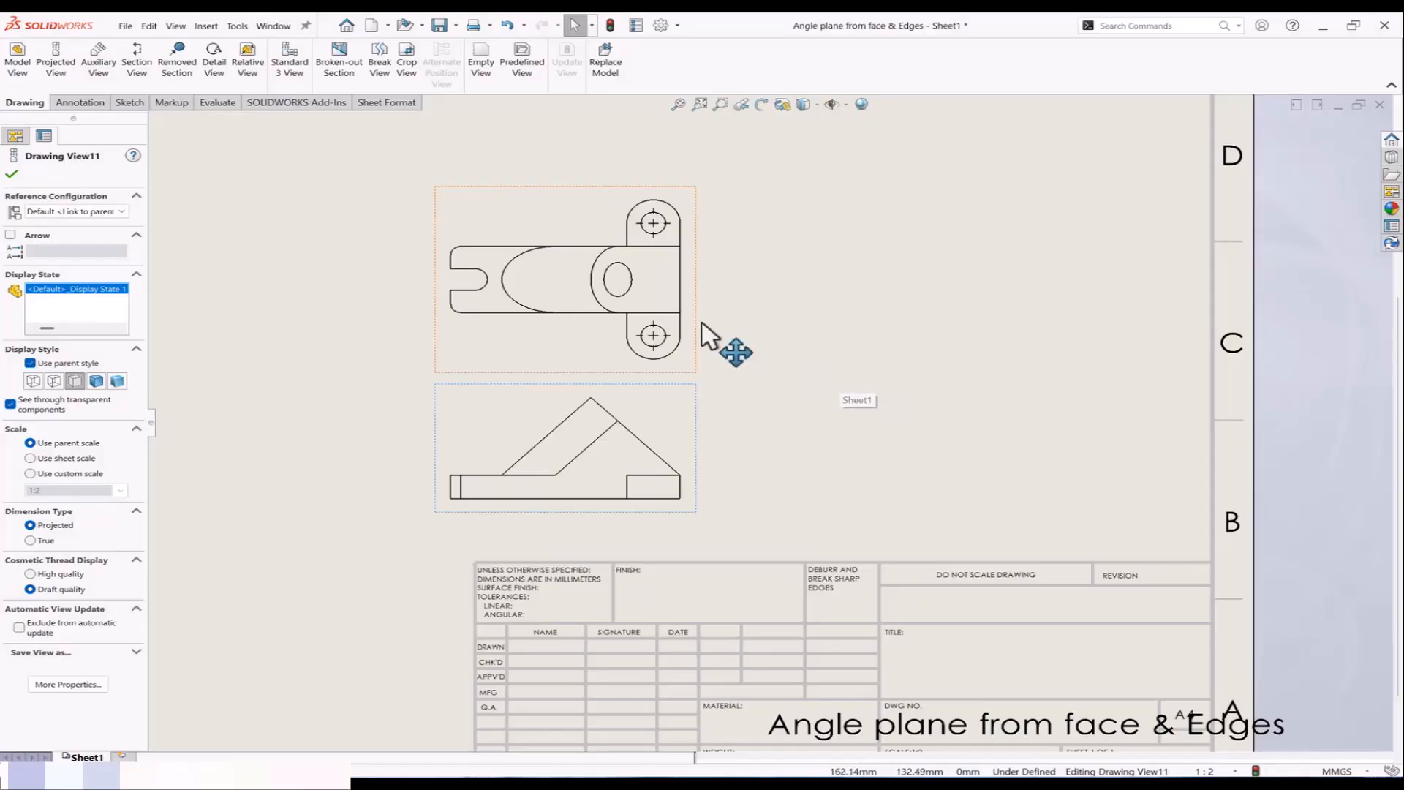
{"action": "left_click_drag", "start_coordinate": [701, 327], "coordinate": [700, 262]}
{"action": "left_click", "coordinate": [761, 375]}
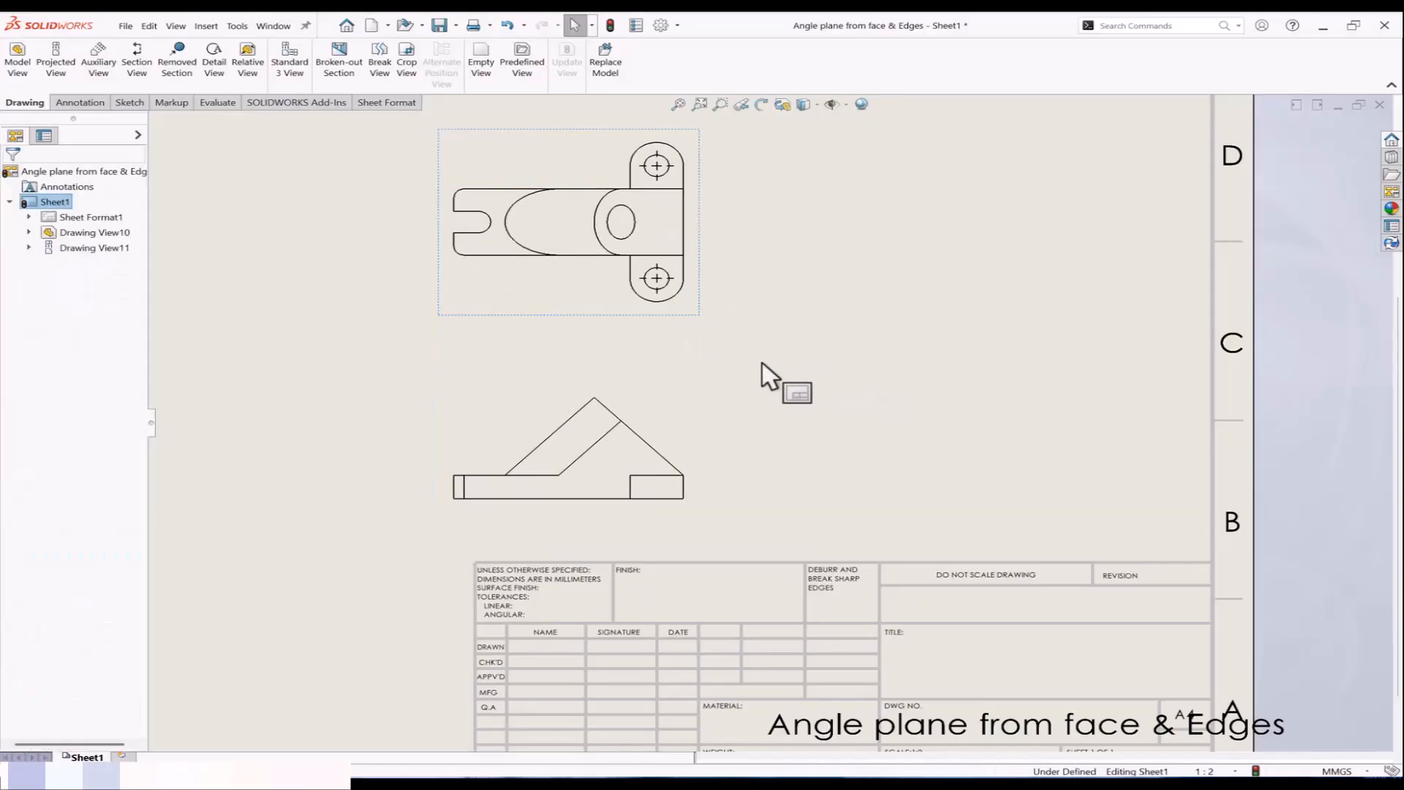
Step: Create an auxiliary view from the right-hand sloped edge of the lower view, placed up and right, and shift the parent view up and left
{"action": "key", "text": "f"}
{"action": "middle_click_drag", "start_coordinate": [683, 383], "coordinate": [713, 399]}
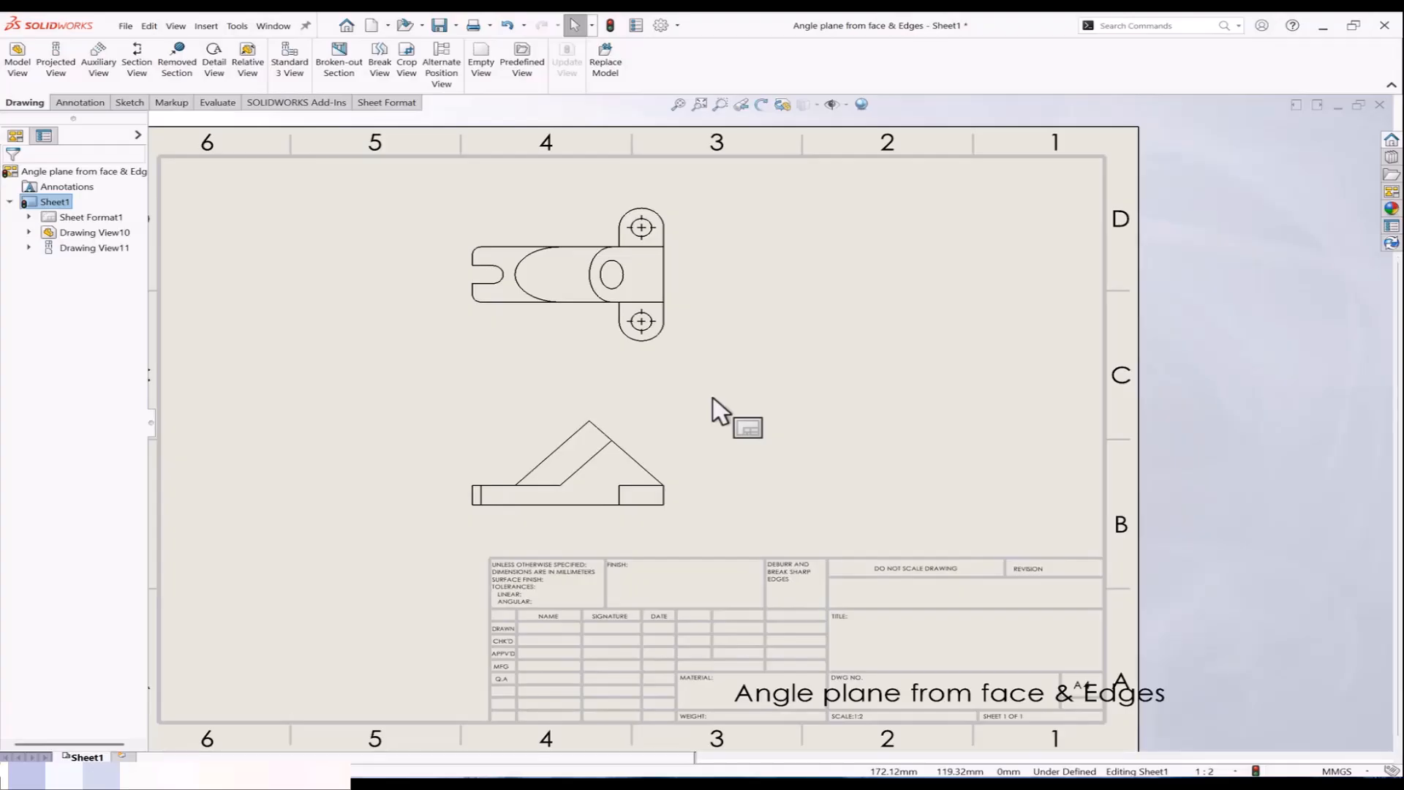
{"action": "left_click", "coordinate": [103, 71]}
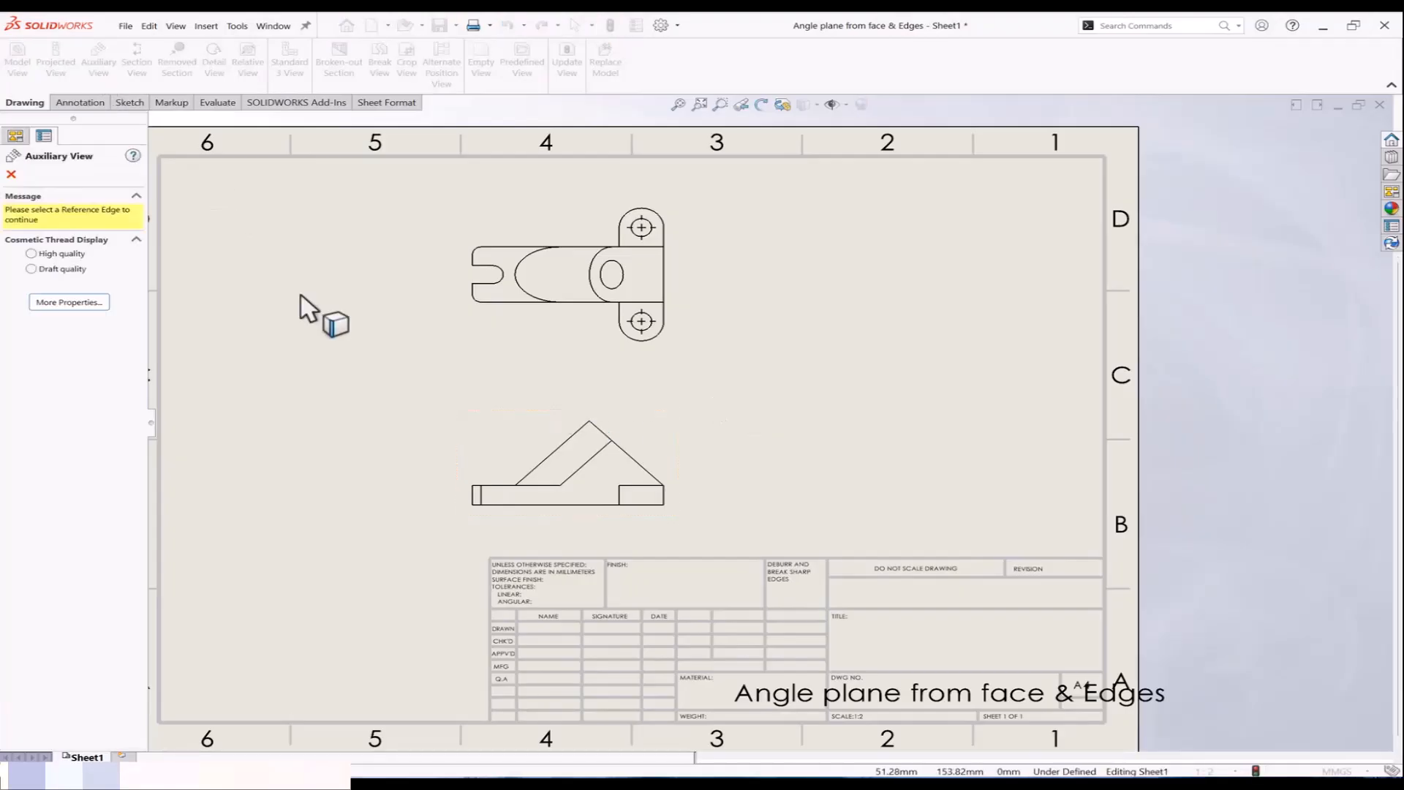
{"action": "left_click", "coordinate": [627, 452]}
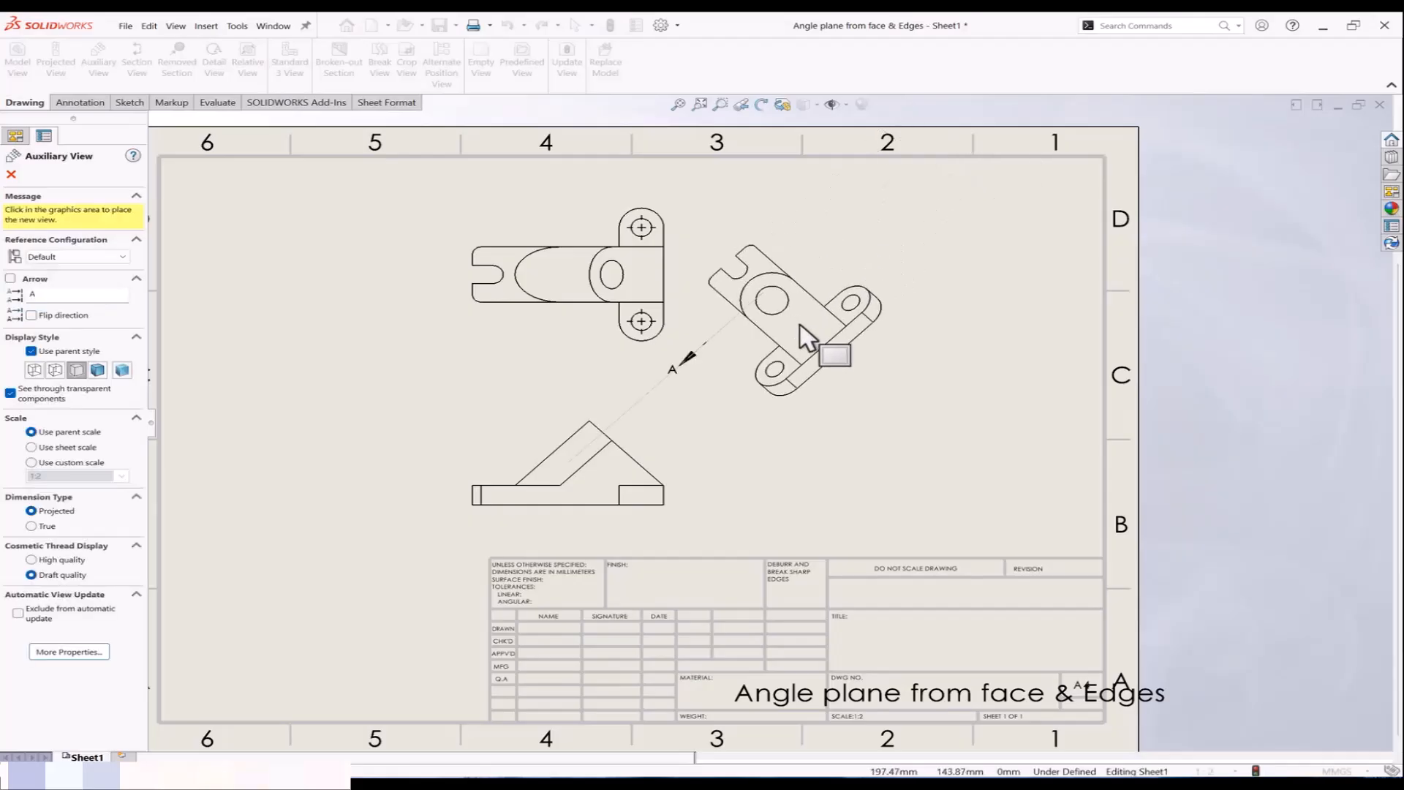
{"action": "left_click", "coordinate": [805, 335]}
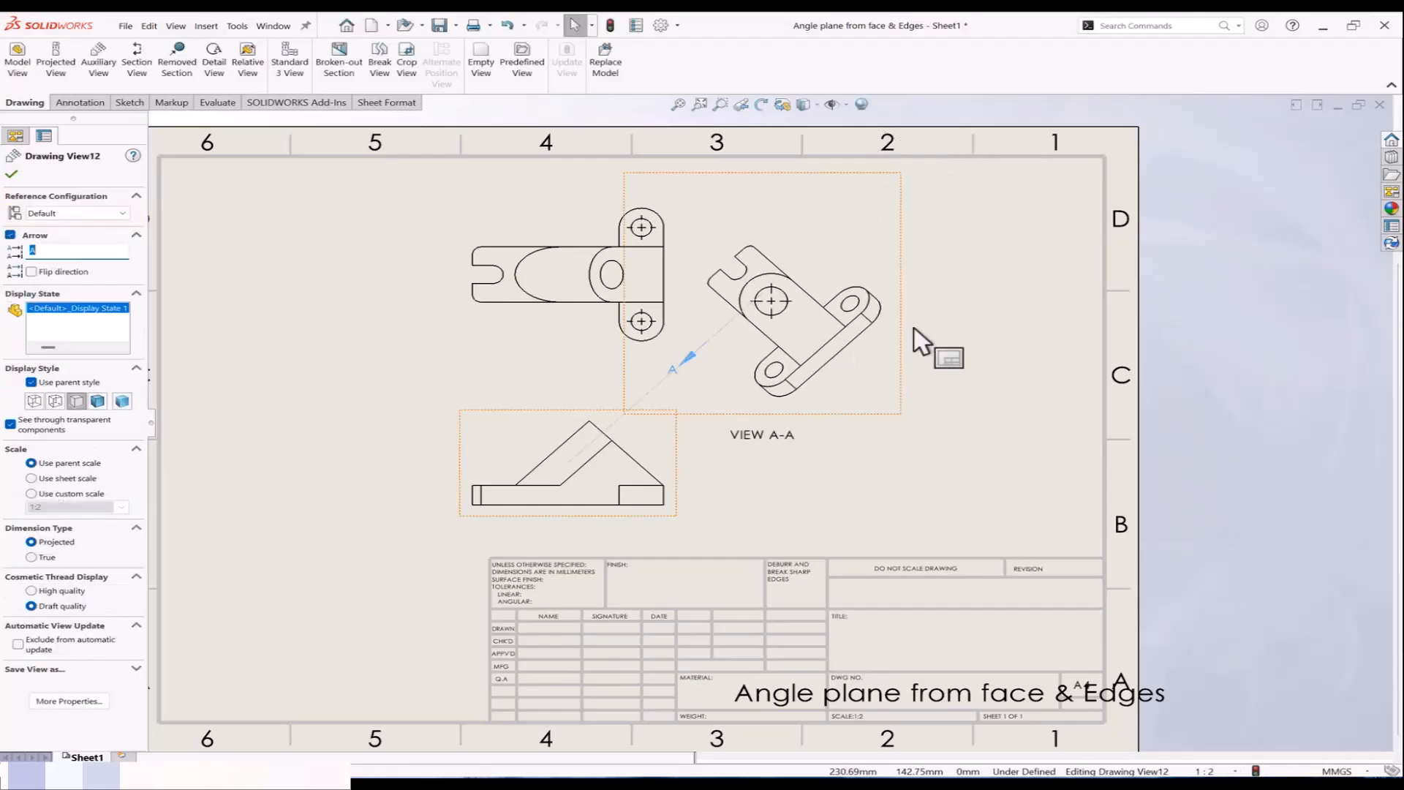
{"action": "left_click", "coordinate": [982, 329]}
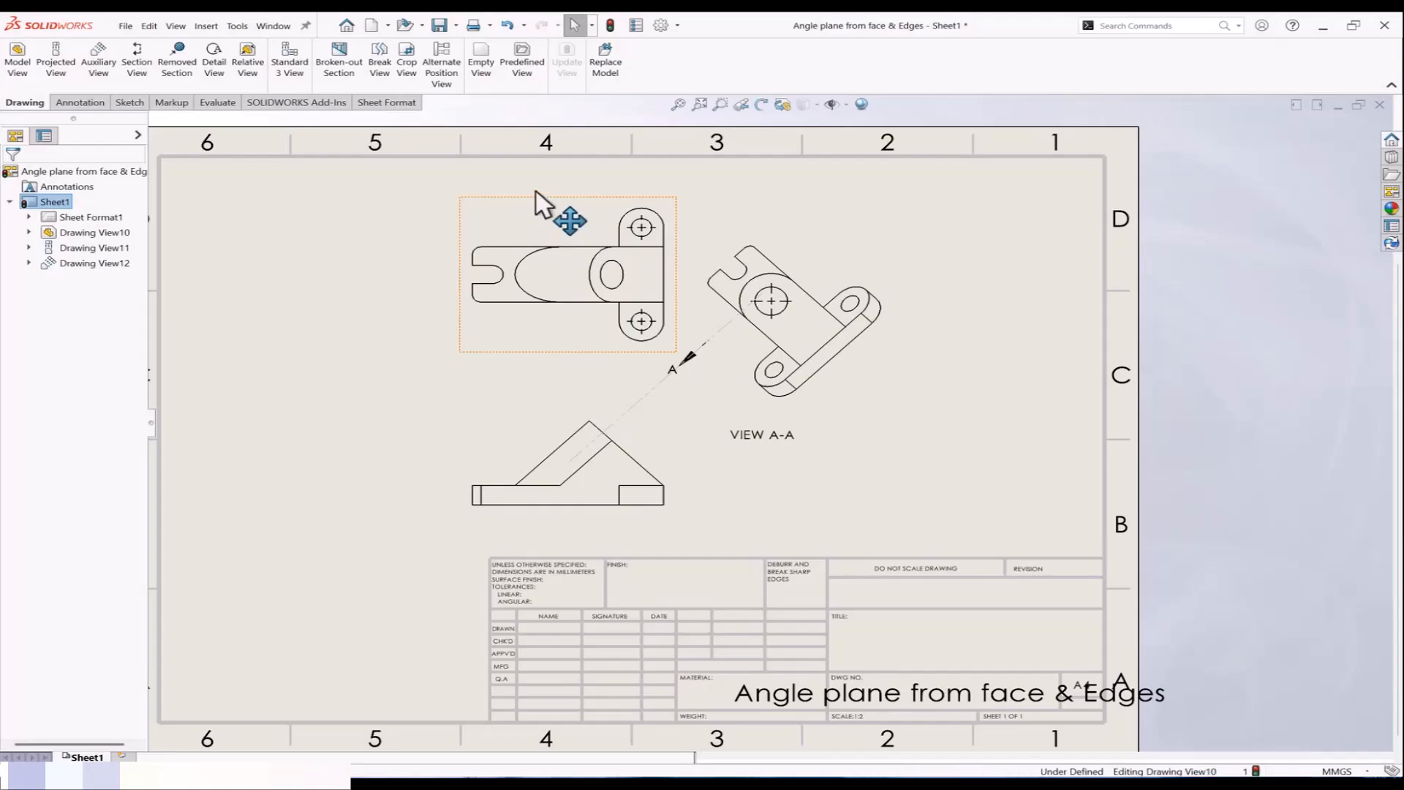
{"action": "left_click_drag", "start_coordinate": [538, 205], "coordinate": [492, 179]}
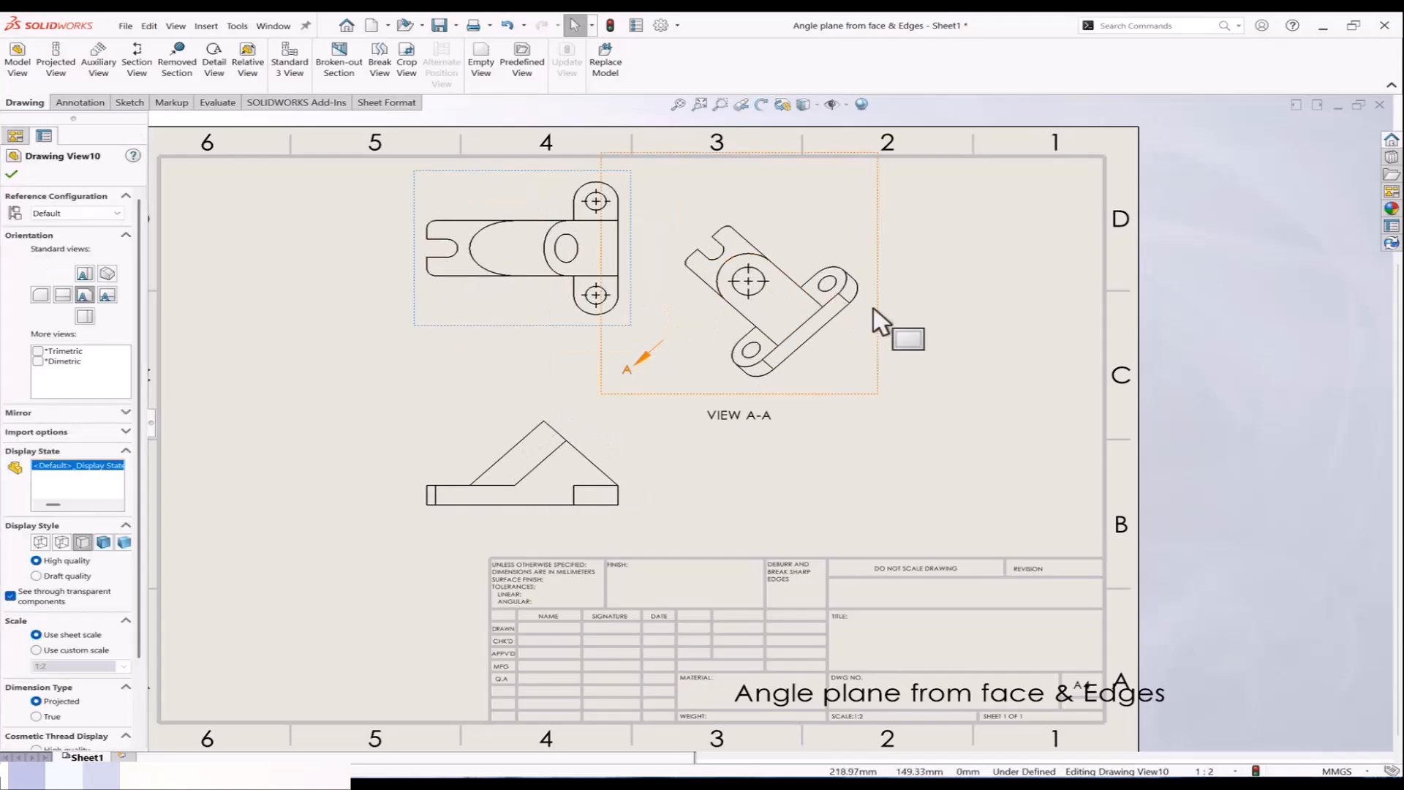
{"action": "left_click", "coordinate": [808, 249]}
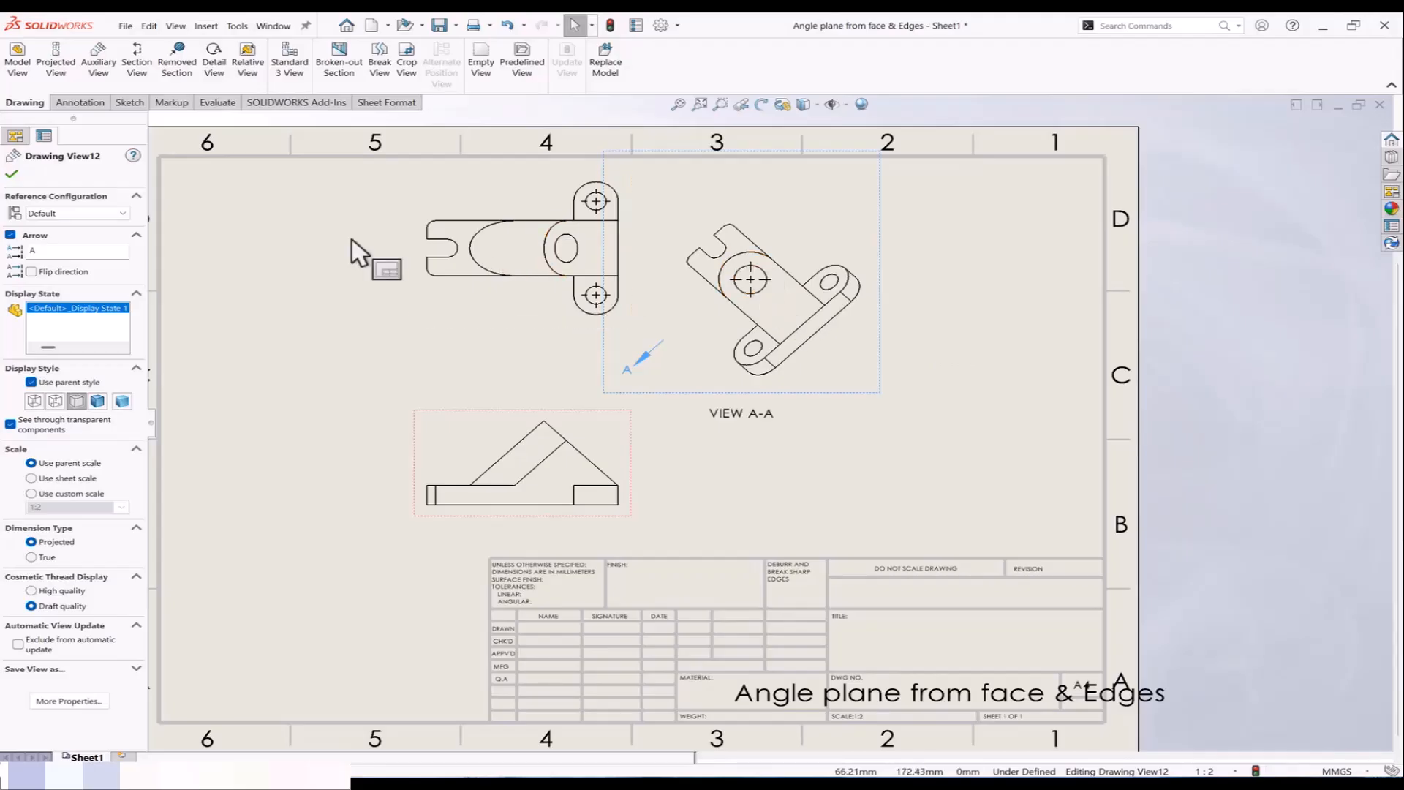
Step: Dimension the overall base length of the lower view with Smart Dimension, placing the dimension below the view
{"action": "left_click", "coordinate": [90, 102]}
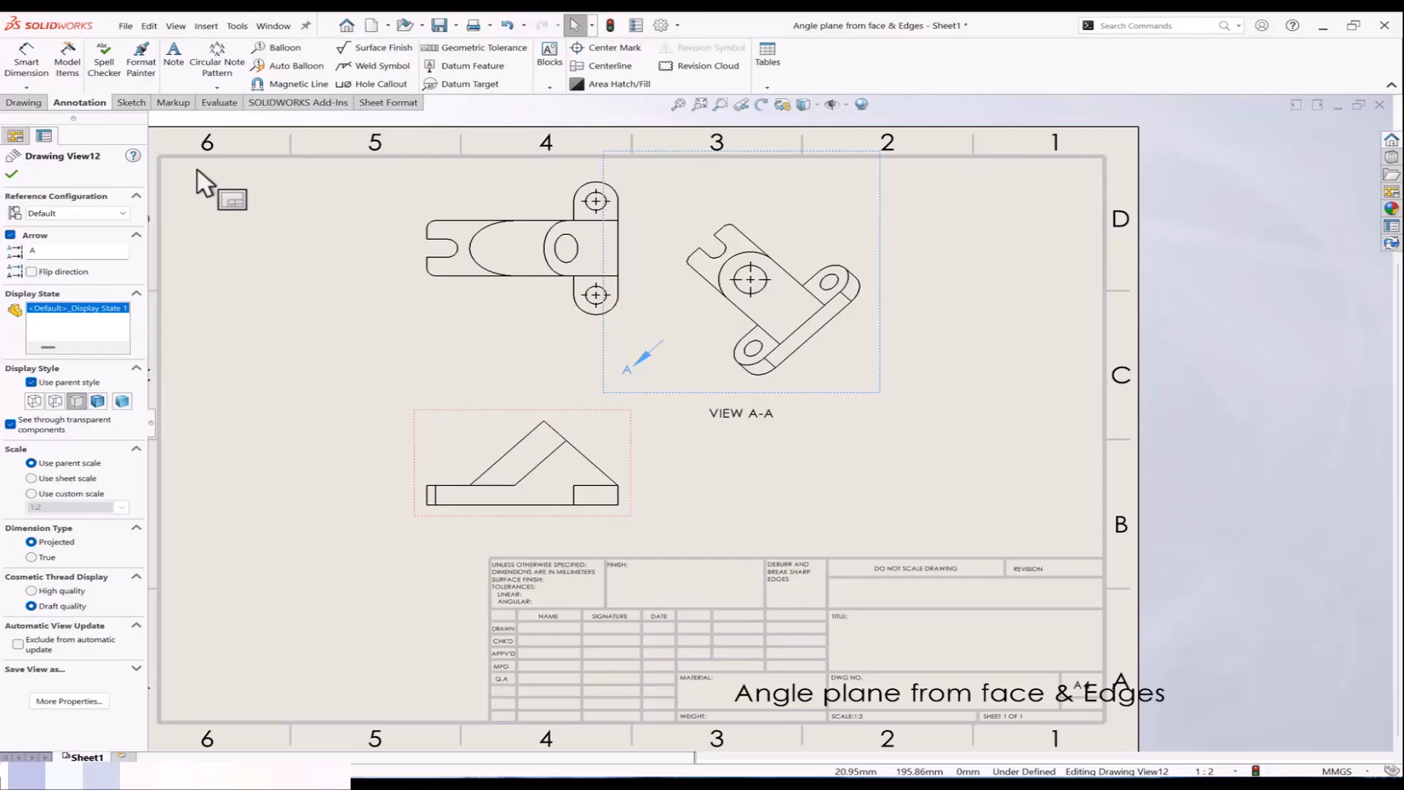
{"action": "left_click", "coordinate": [28, 65]}
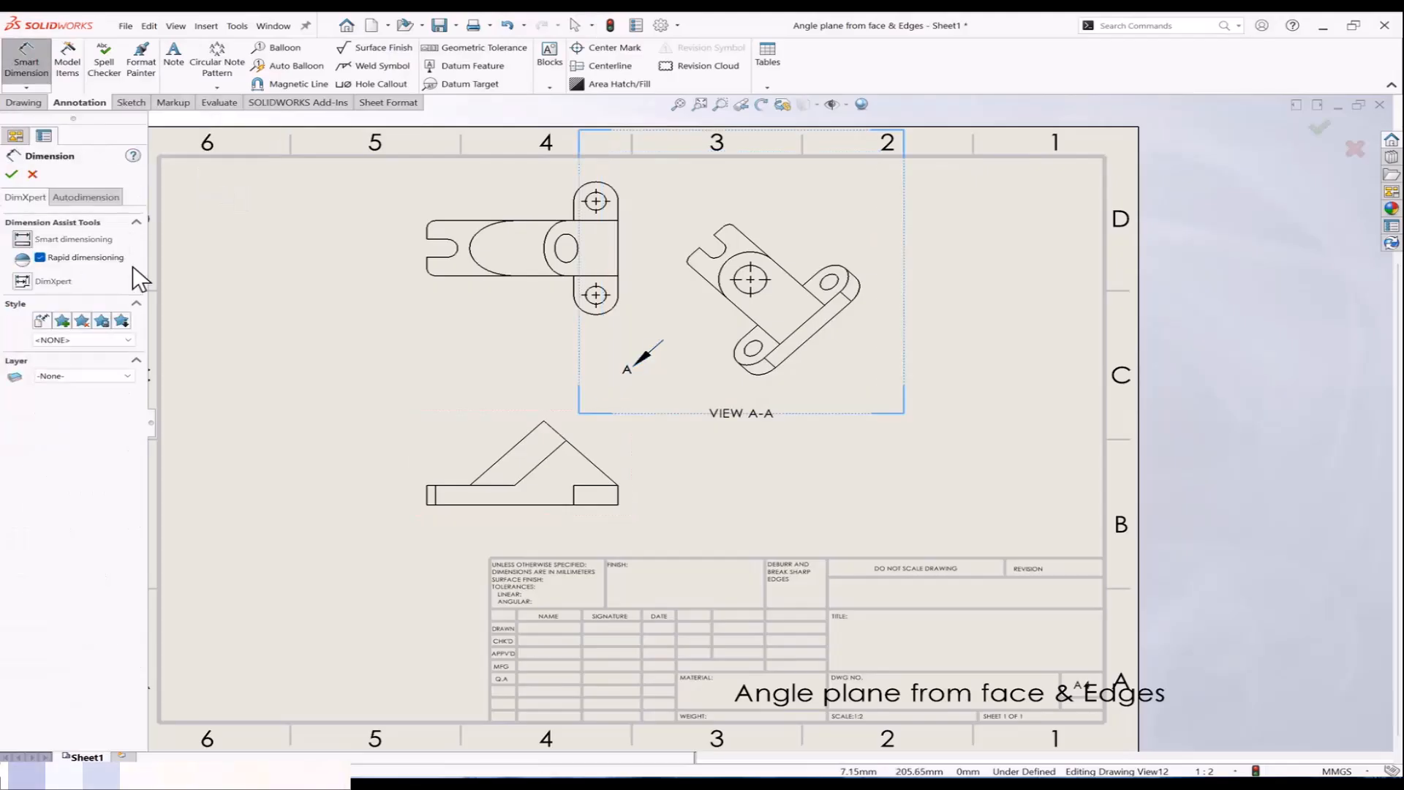
{"action": "left_click", "coordinate": [468, 505]}
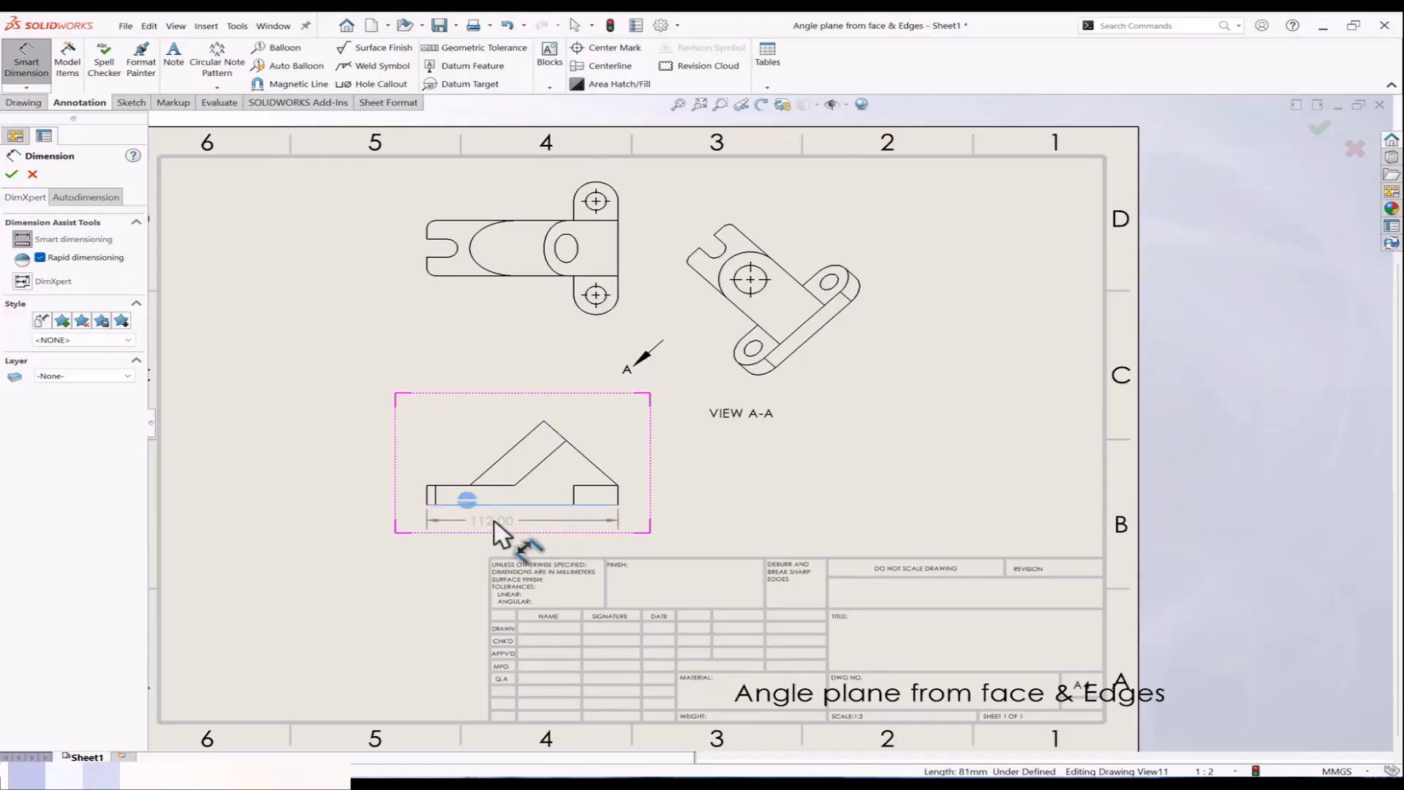
{"action": "scroll", "coordinate": [472, 526], "scroll_direction": "down", "scroll_amount": 1}
{"action": "left_click", "coordinate": [577, 512]}
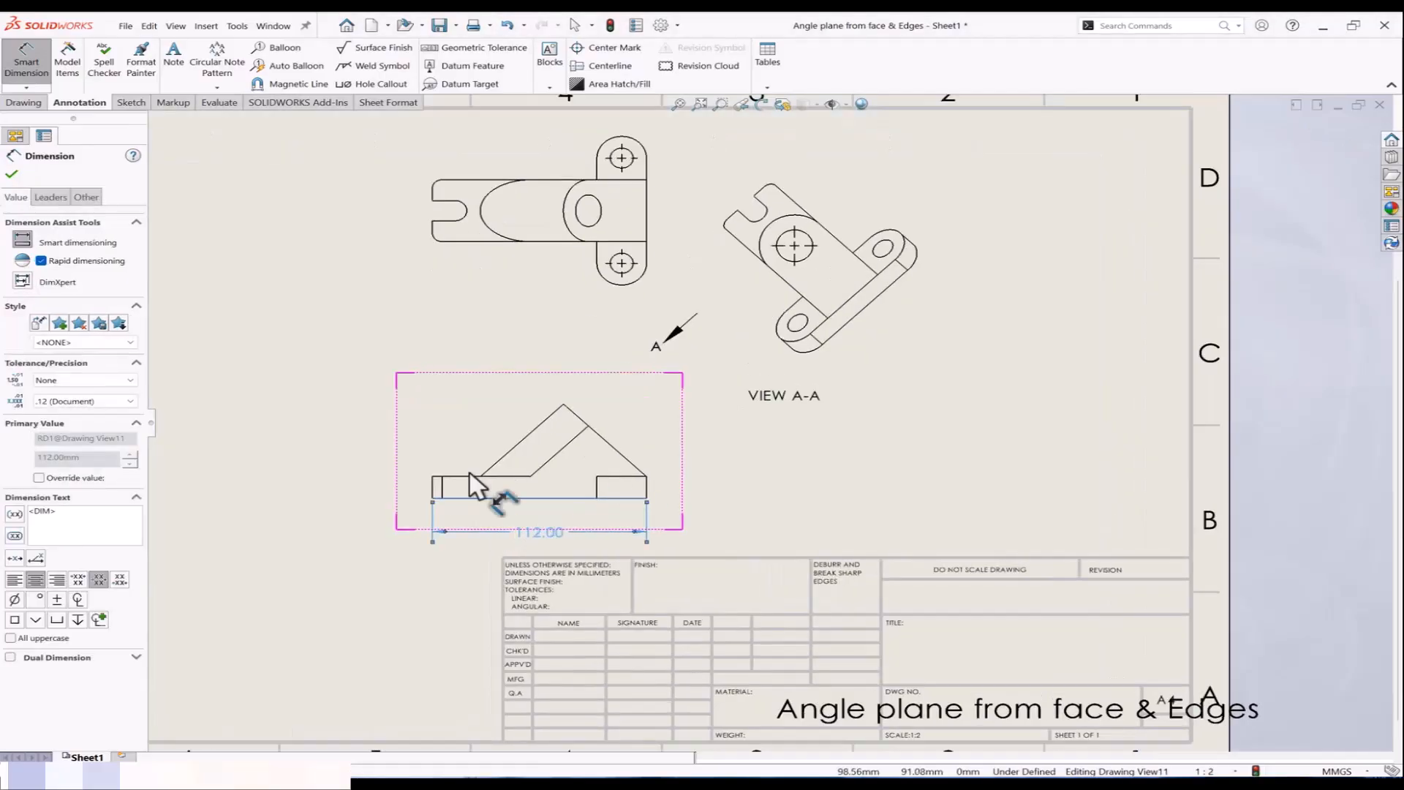
{"action": "left_click", "coordinate": [503, 456]}
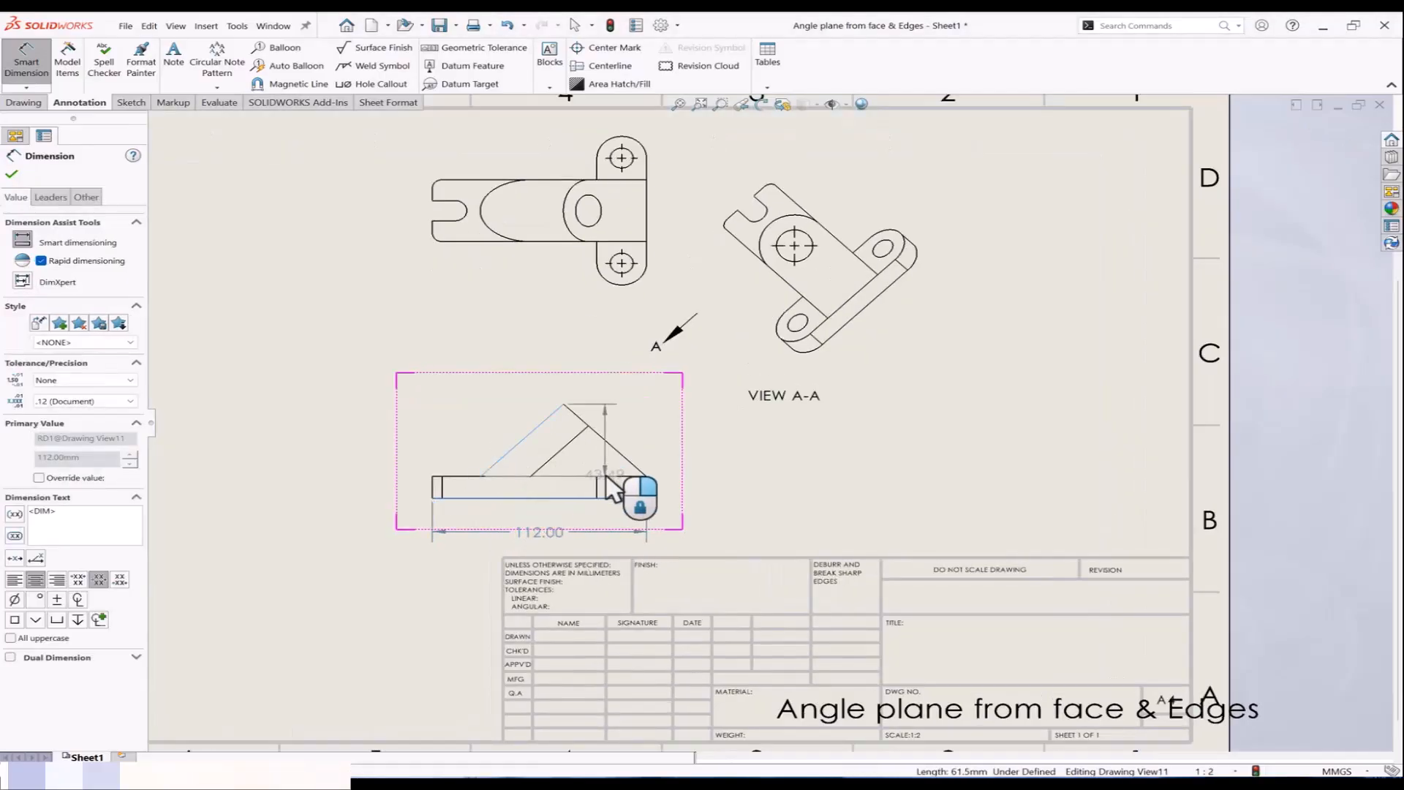
{"action": "left_click", "coordinate": [608, 496]}
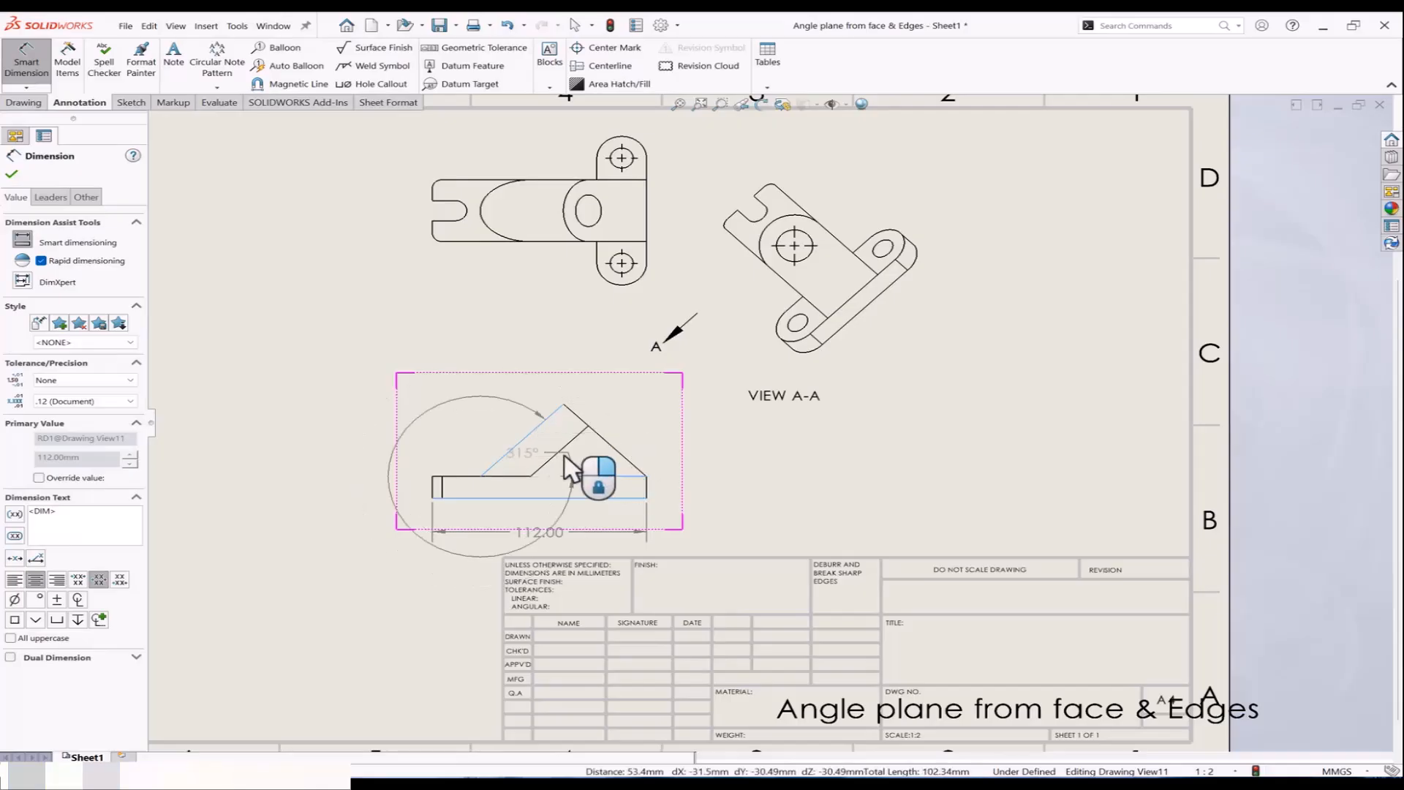
{"action": "key", "text": "Escape"}
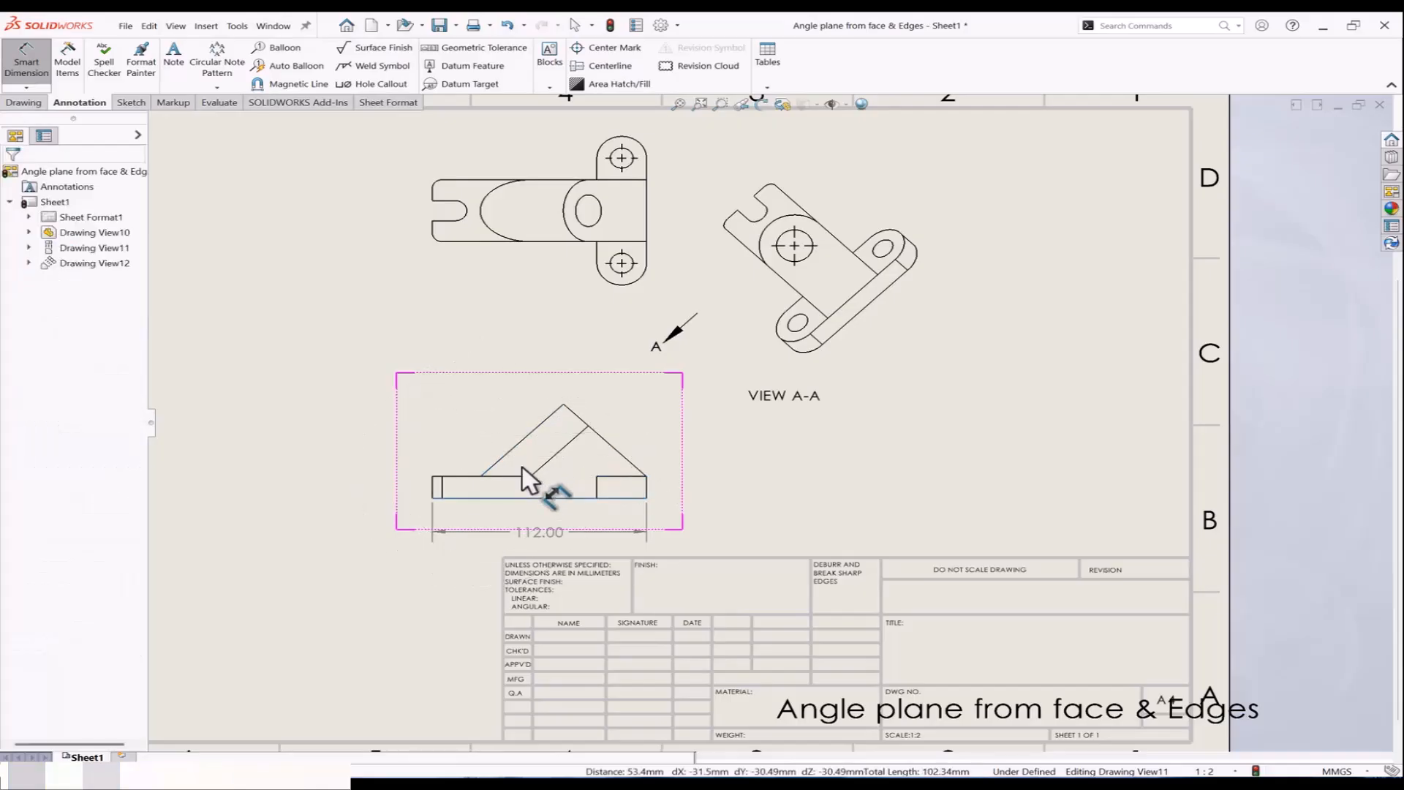
{"action": "left_click", "coordinate": [503, 456]}
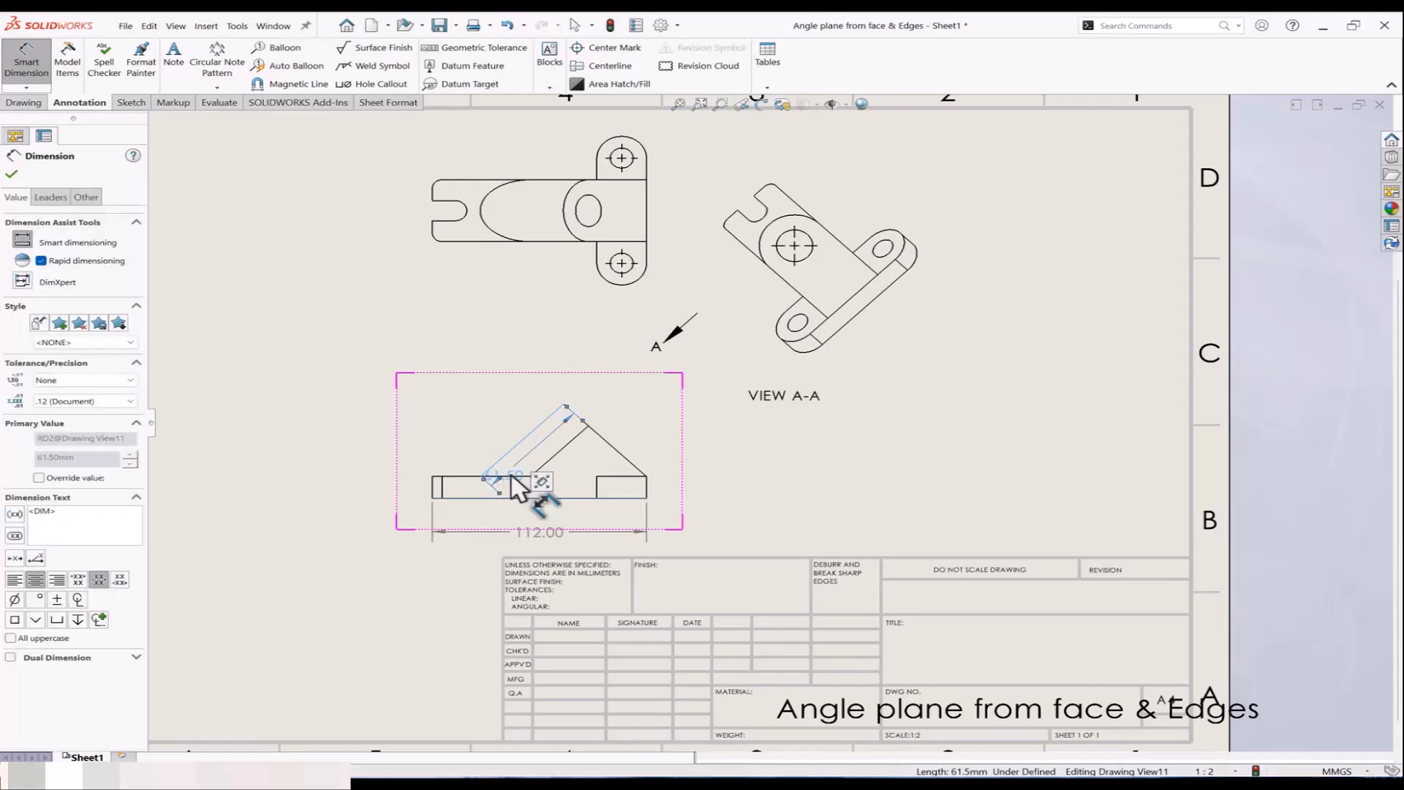
{"action": "key", "text": "Escape"}
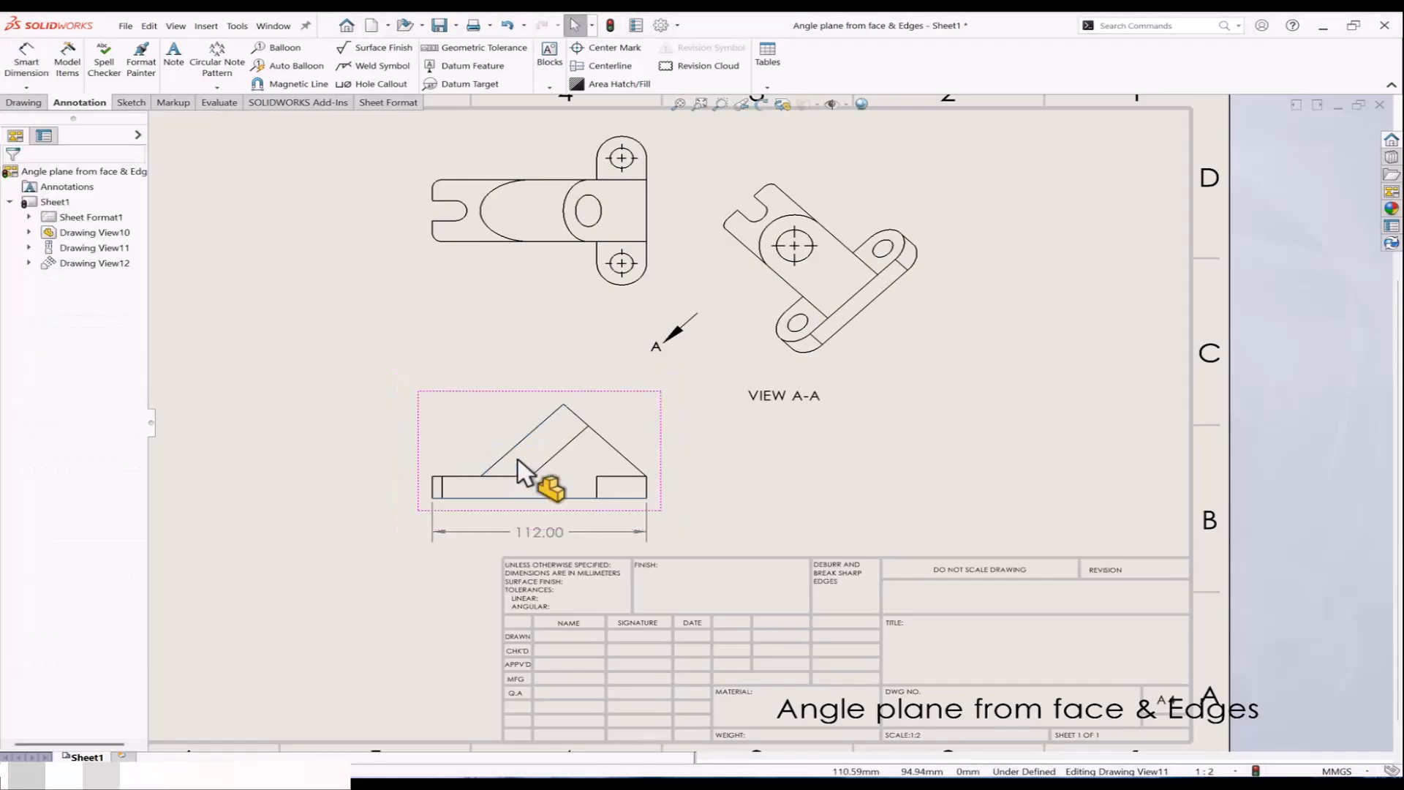
Step: Dimension the angle between the left sloped edge and the top edge of the base in the lower view, placing it to the right
{"action": "scroll", "coordinate": [526, 475], "scroll_direction": "down", "scroll_amount": 3}
{"action": "right_click_drag", "start_coordinate": [516, 461], "coordinate": [517, 436]}
{"action": "left_click", "coordinate": [556, 450]}
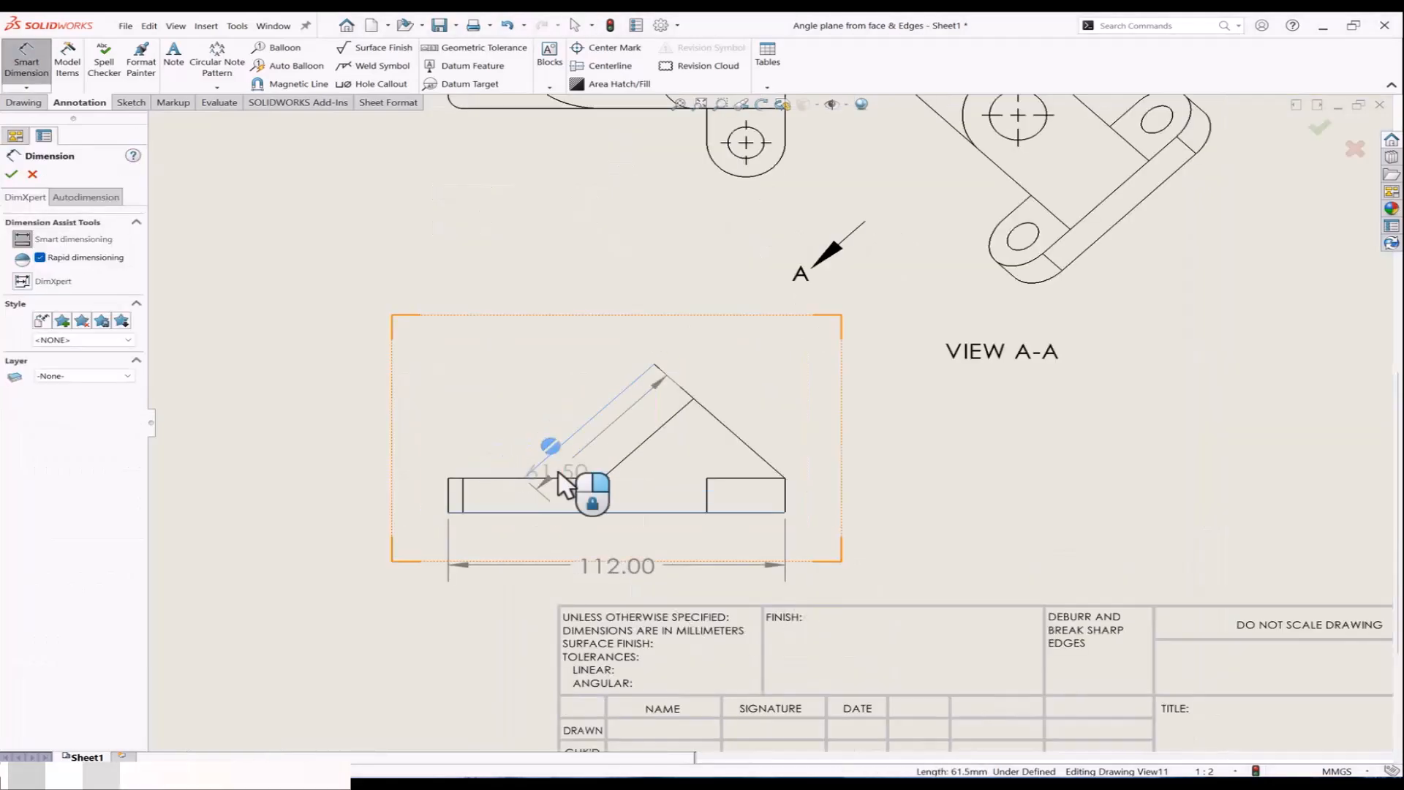
{"action": "left_click", "coordinate": [556, 478]}
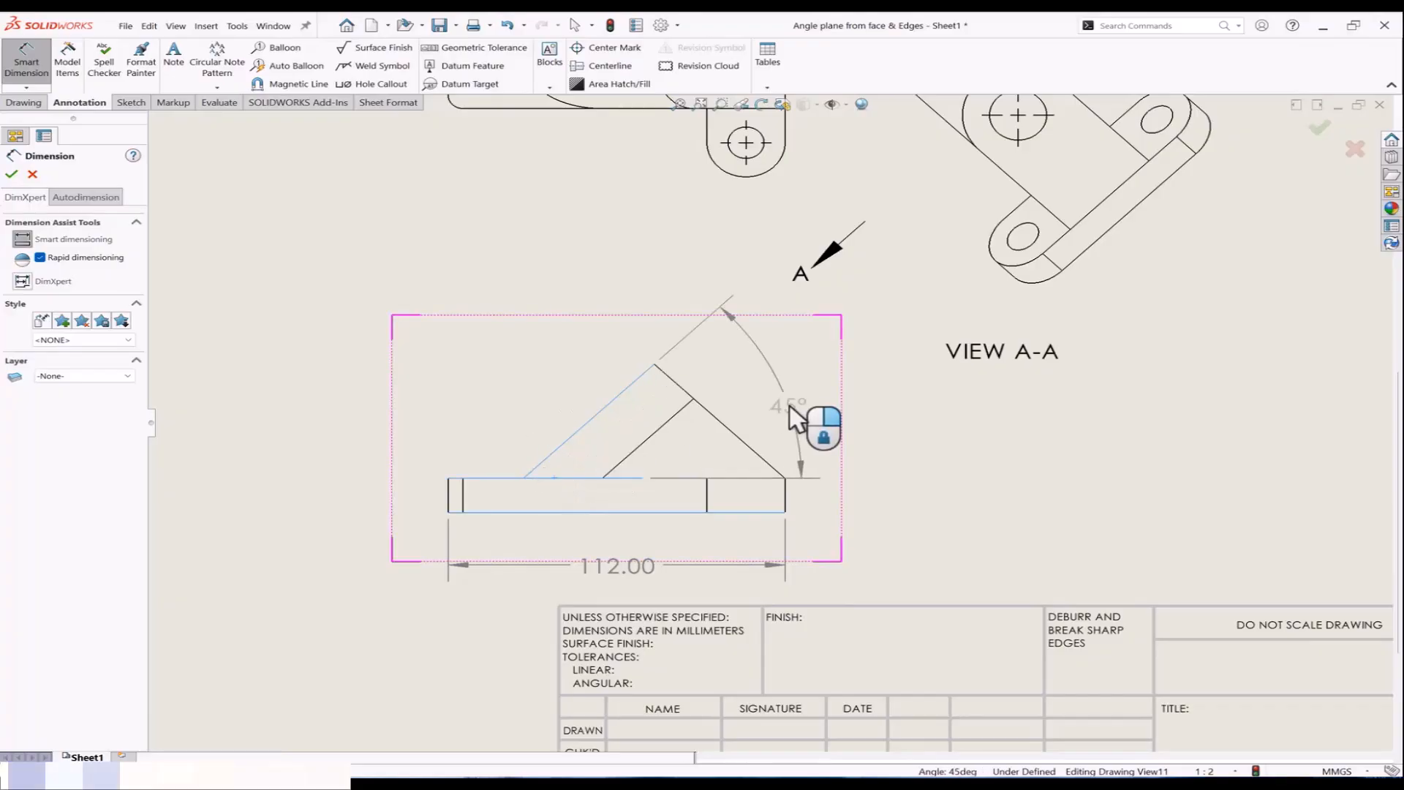
{"action": "left_click", "coordinate": [795, 419]}
{"action": "scroll", "coordinate": [795, 419], "scroll_direction": "up", "scroll_amount": 3}
{"action": "key", "text": "Escape"}
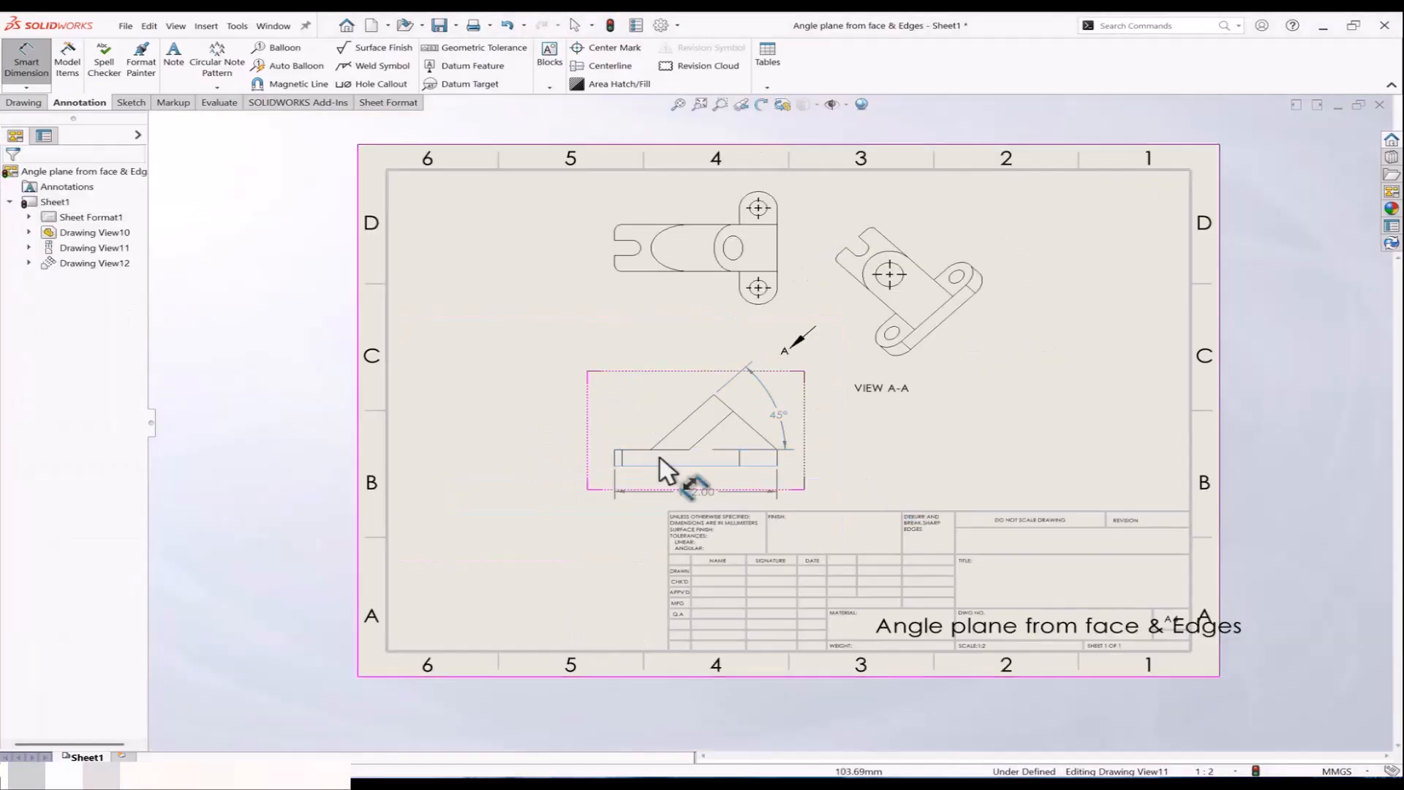
Step: Dimension the base thickness in the lower view along its left end edge, placing the dimension to the left of the view
{"action": "scroll", "coordinate": [623, 474], "scroll_direction": "up", "scroll_amount": 3}
{"action": "left_click", "coordinate": [667, 453]}
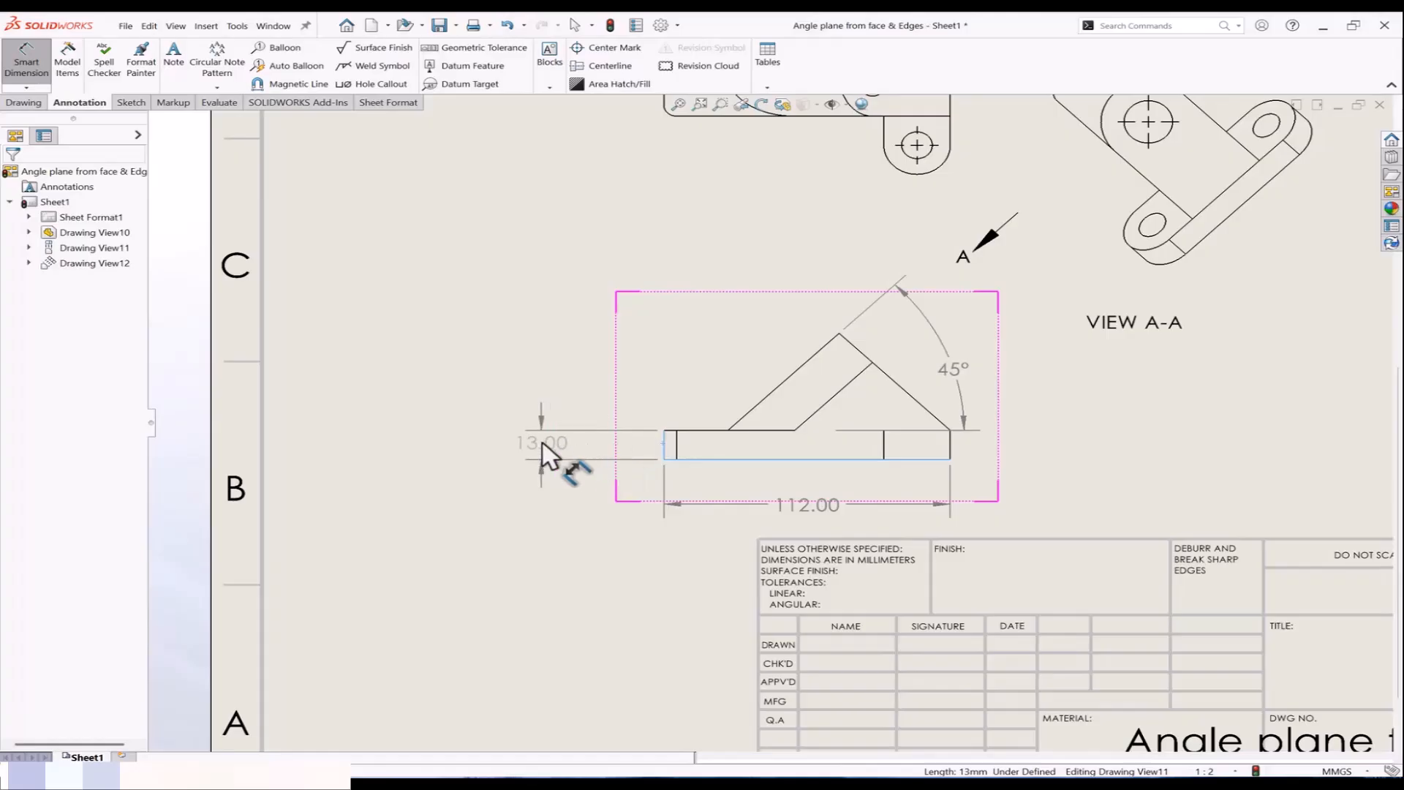
{"action": "left_click", "coordinate": [541, 454]}
Step: Dimension the large hole's diameter and the surrounding arc's radius in View A-A, placing both dimensions above and right of the hole
{"action": "scroll", "coordinate": [548, 460], "scroll_direction": "down", "scroll_amount": 3}
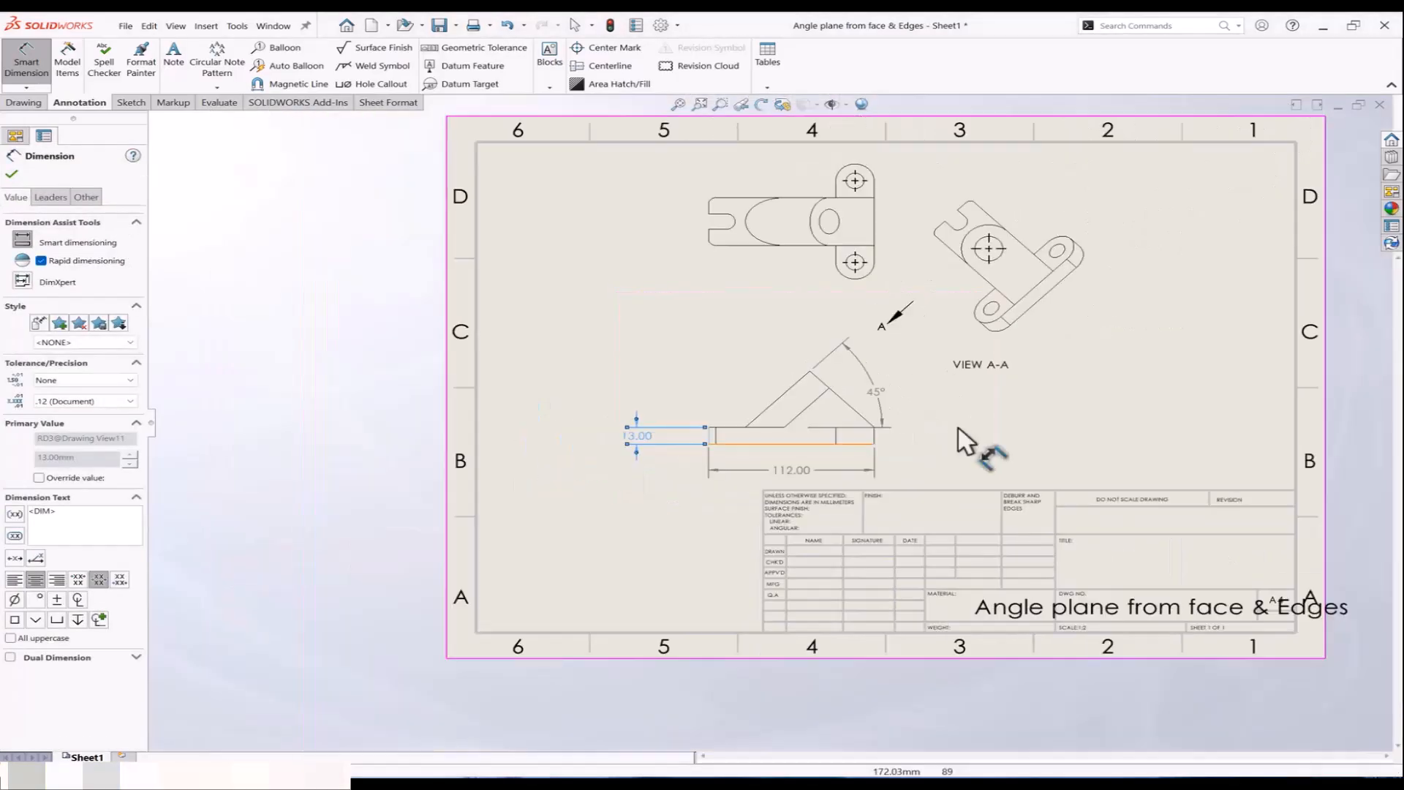
{"action": "middle_click_drag", "start_coordinate": [971, 448], "coordinate": [813, 469], "text": "ctrl"}
{"action": "scroll", "coordinate": [799, 299], "scroll_direction": "up", "scroll_amount": 3}
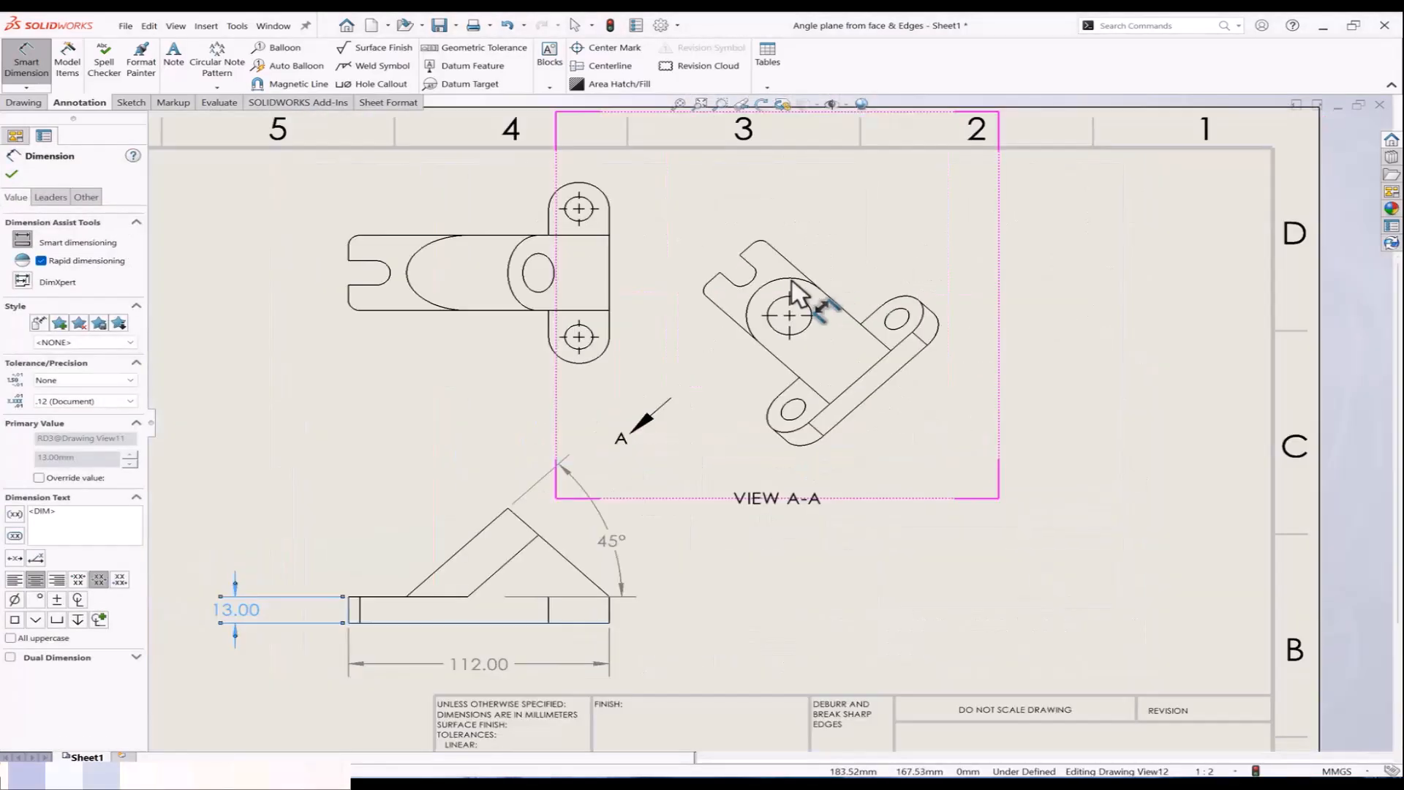
{"action": "left_click", "coordinate": [800, 300]}
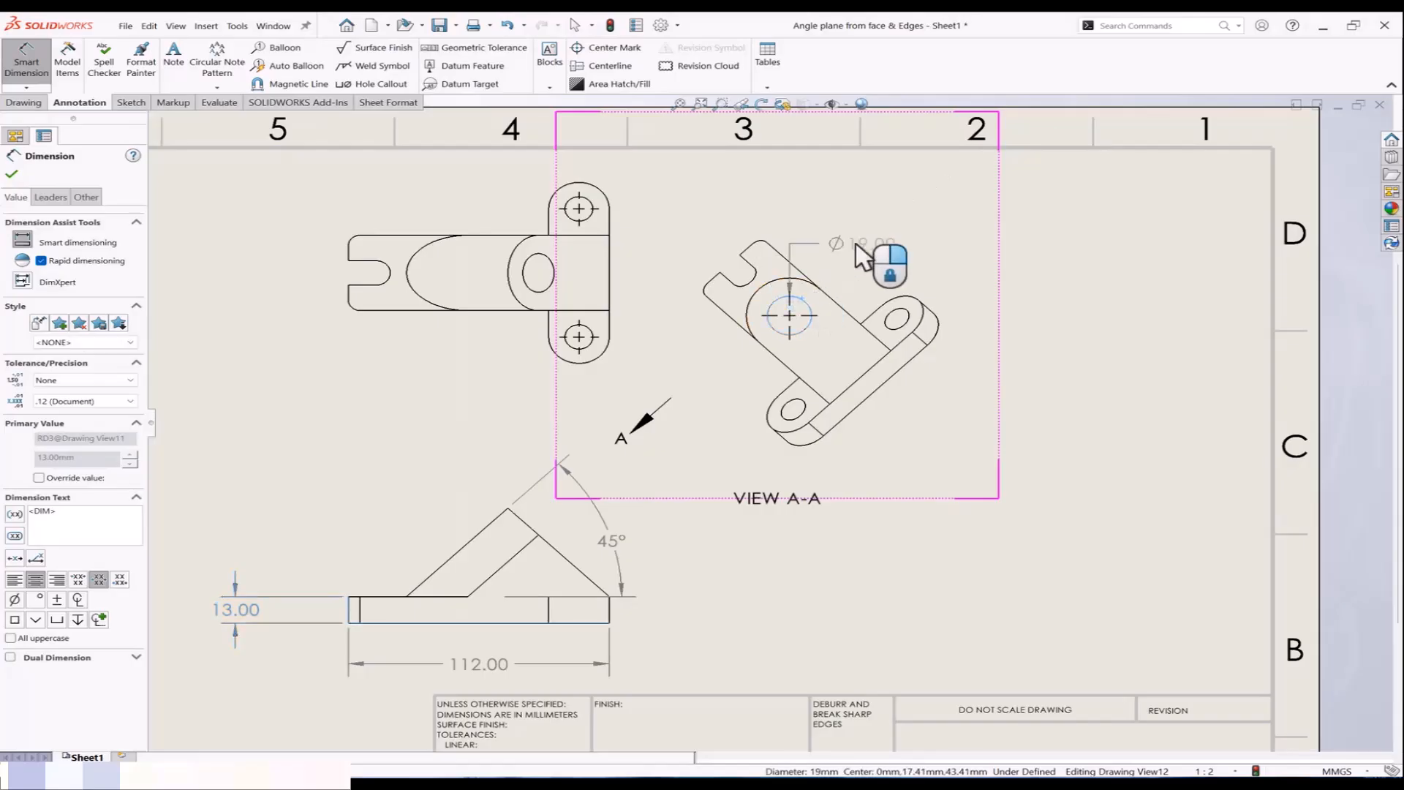
{"action": "left_click", "coordinate": [882, 251]}
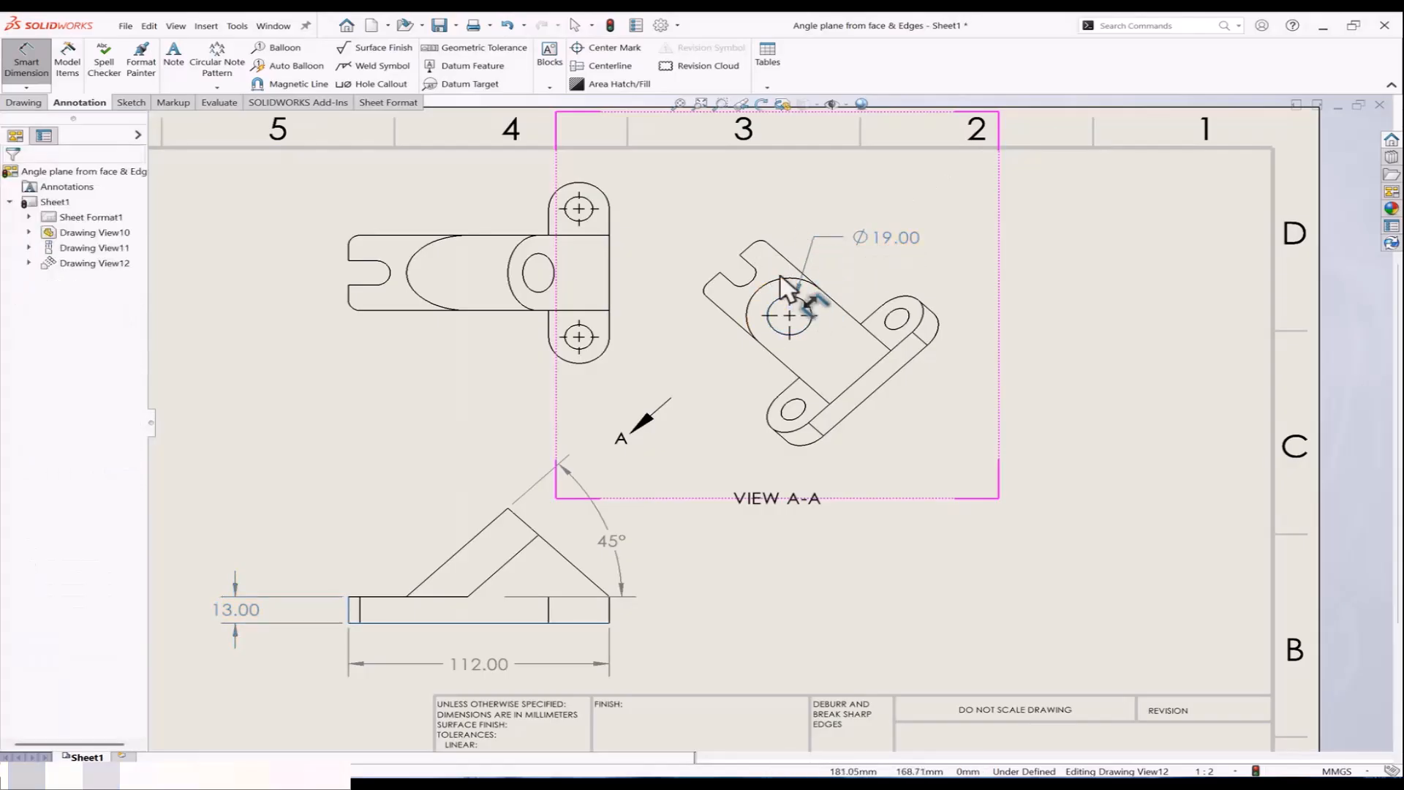
{"action": "left_click", "coordinate": [780, 279]}
{"action": "left_click_drag", "start_coordinate": [812, 220], "coordinate": [841, 192]}
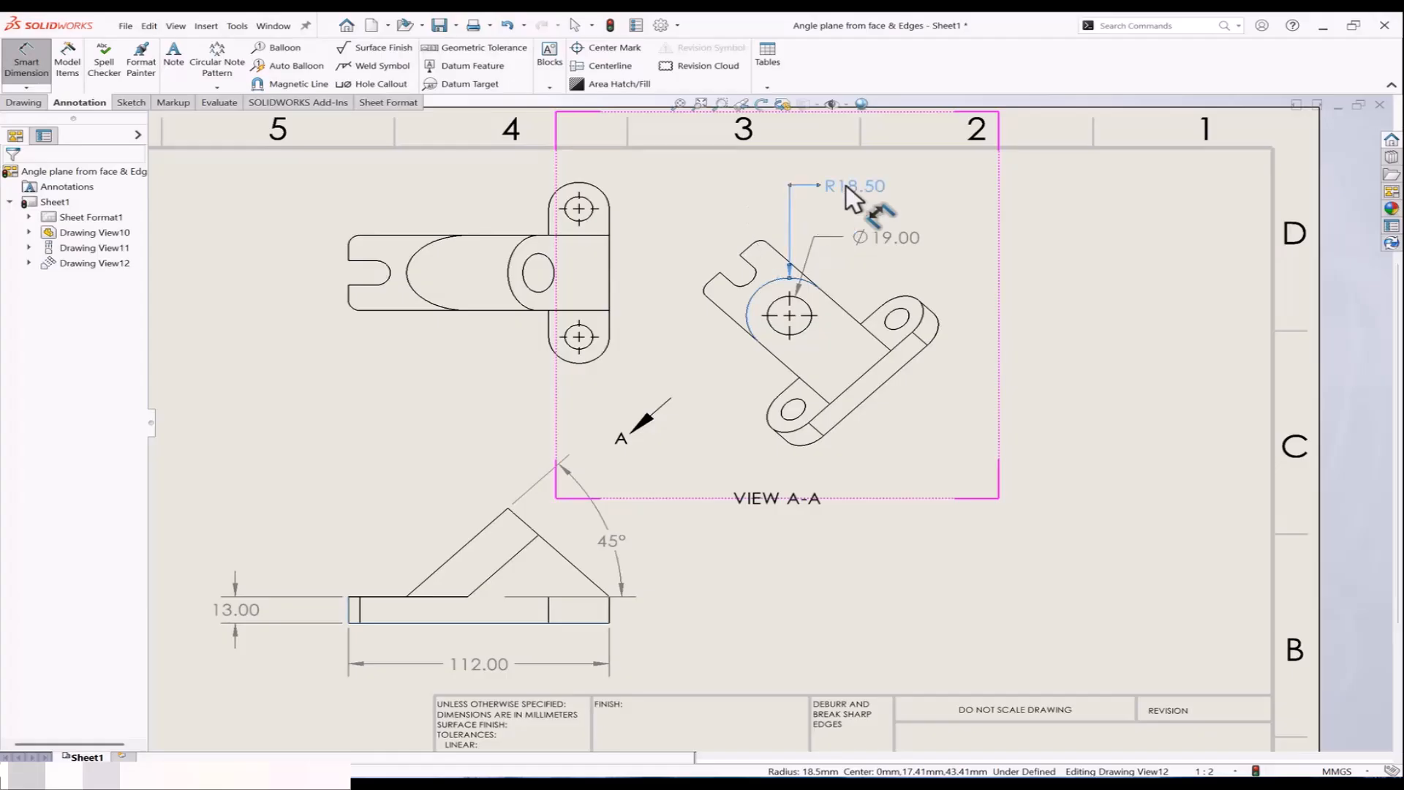
{"action": "left_click", "coordinate": [858, 363]}
{"action": "left_click", "coordinate": [790, 316]}
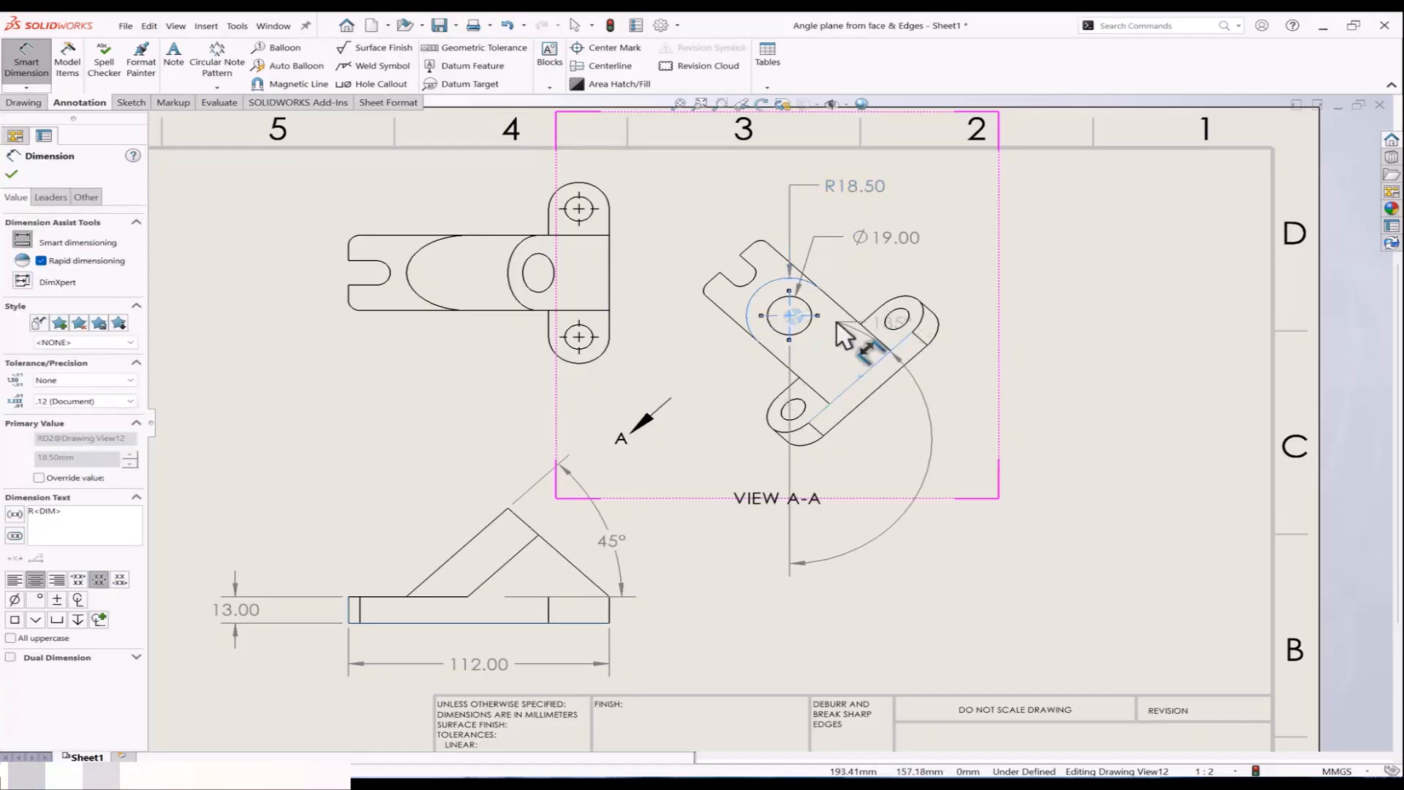
{"action": "left_click", "coordinate": [795, 333]}
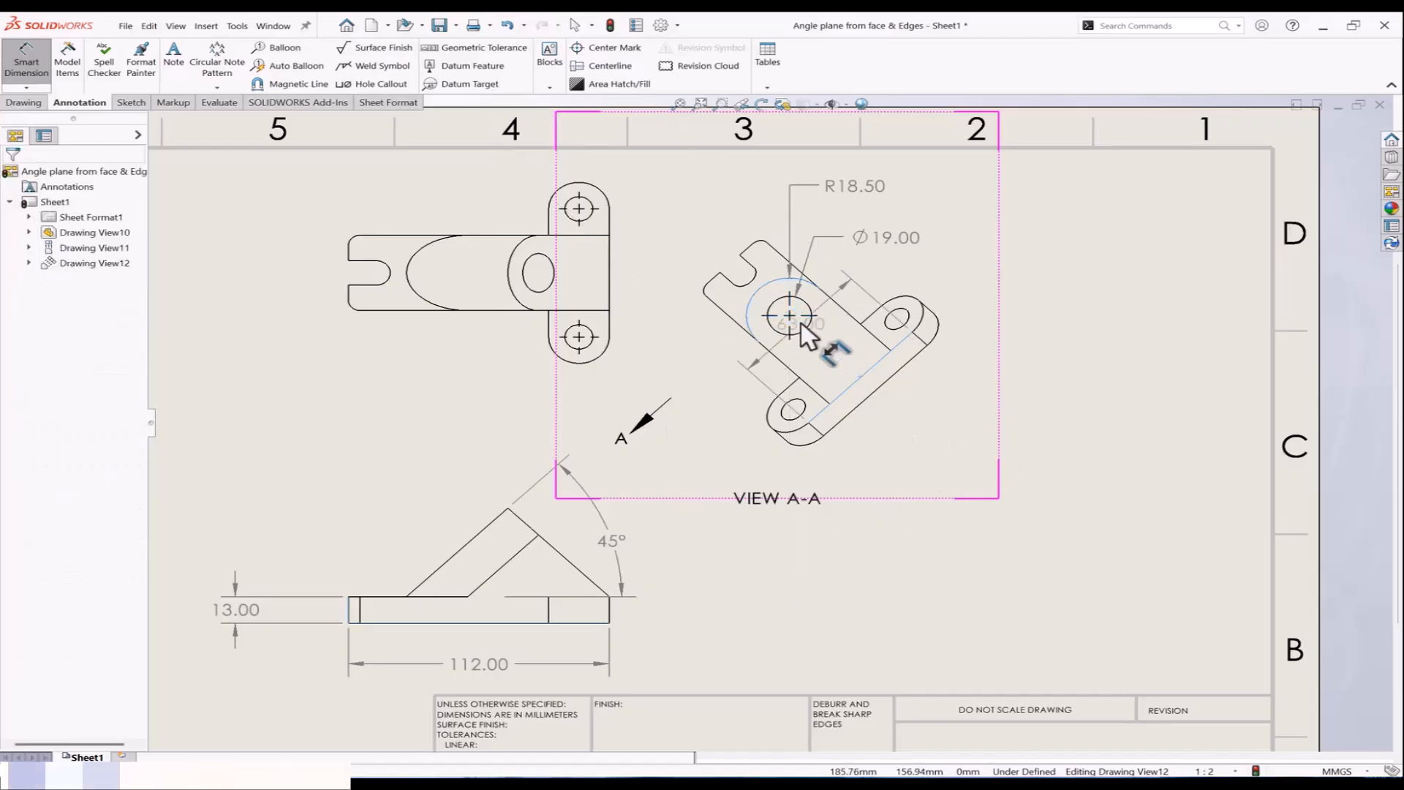
{"action": "key", "text": "Escape"}
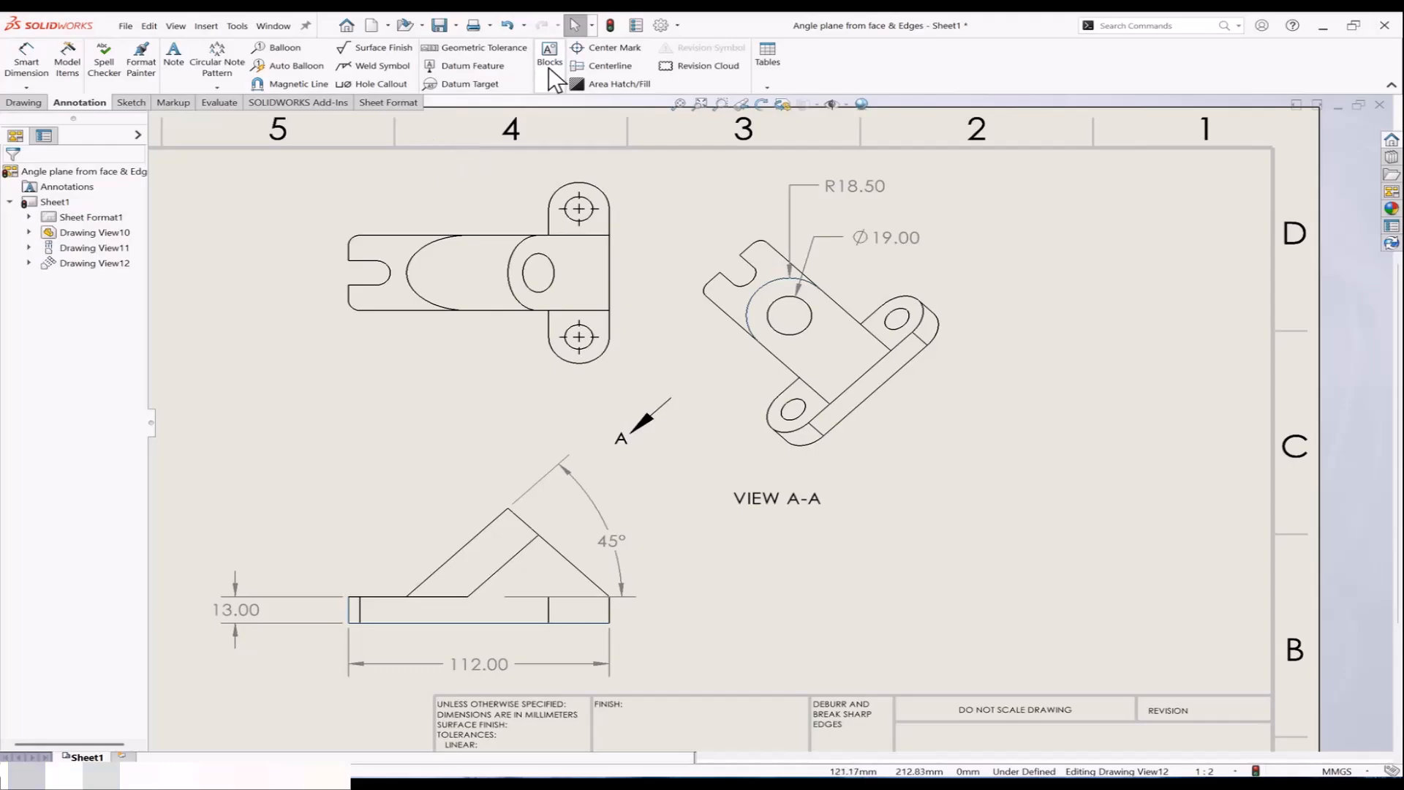
Step: Insert a centre mark on the large hole in View A-A
{"action": "left_click", "coordinate": [593, 47]}
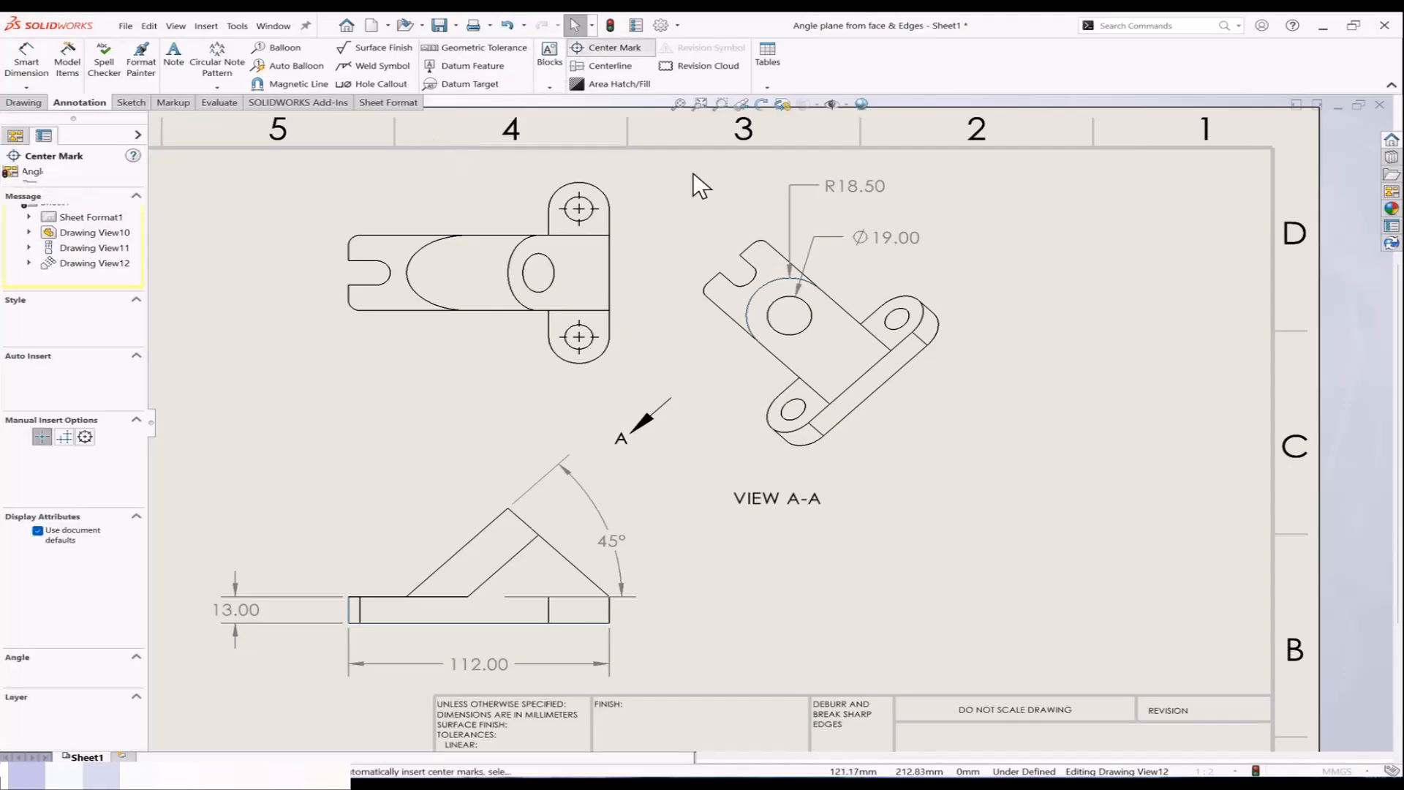
{"action": "left_click", "coordinate": [780, 333]}
{"action": "key", "text": "Escape"}
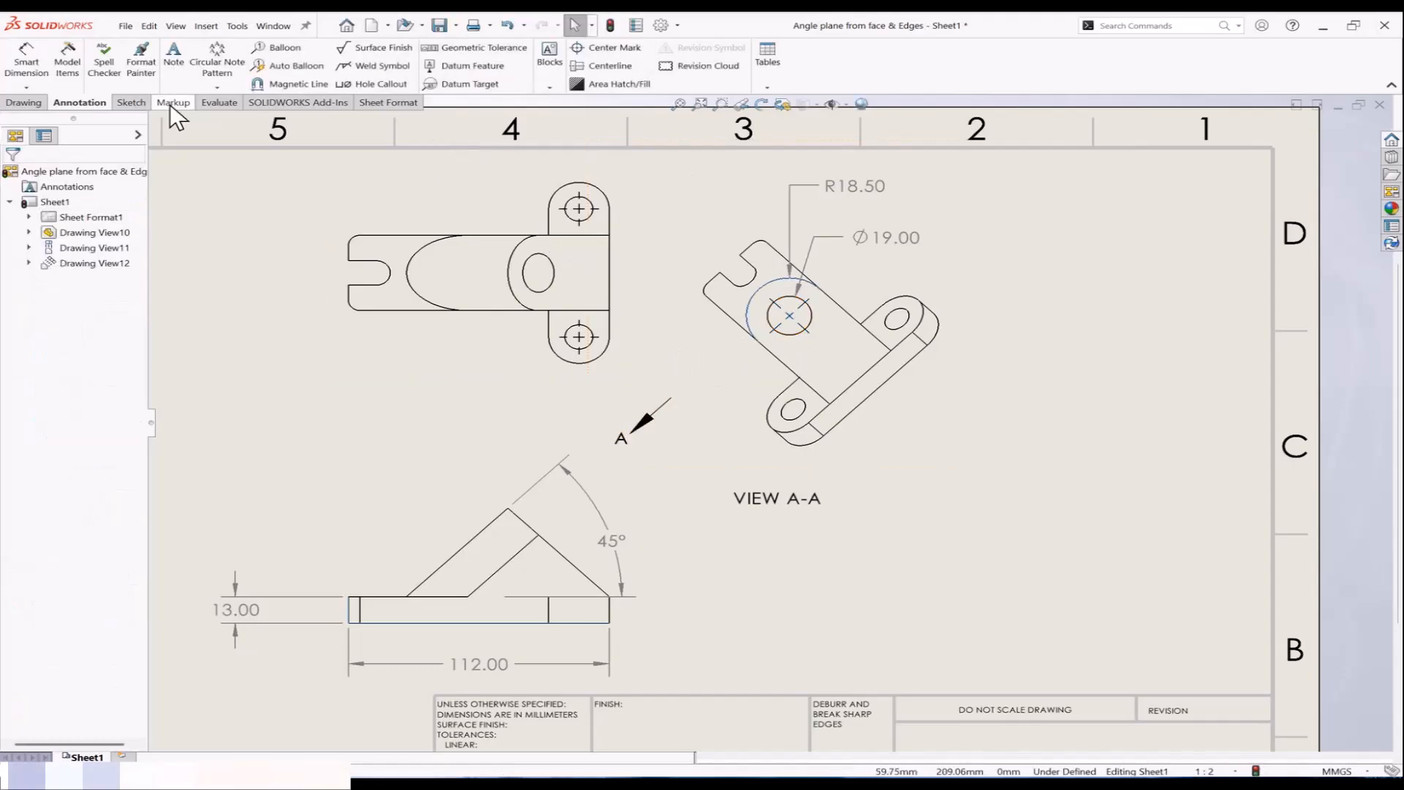
Step: Dimension the distance from the base's long edge to the large hole's centre in View A-A, placing it left of the lower lug
{"action": "left_click", "coordinate": [27, 59]}
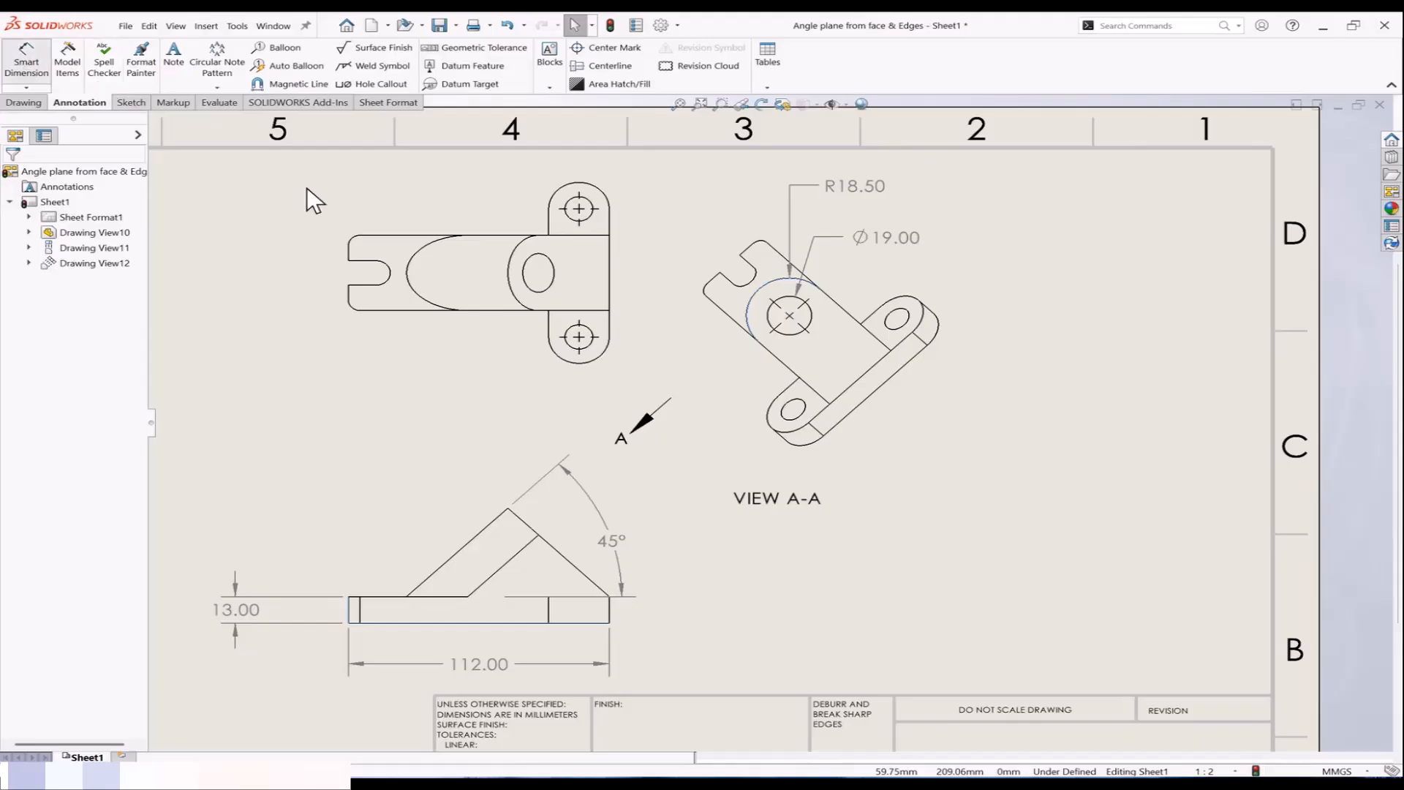
{"action": "left_click", "coordinate": [865, 384]}
{"action": "left_click", "coordinate": [804, 307]}
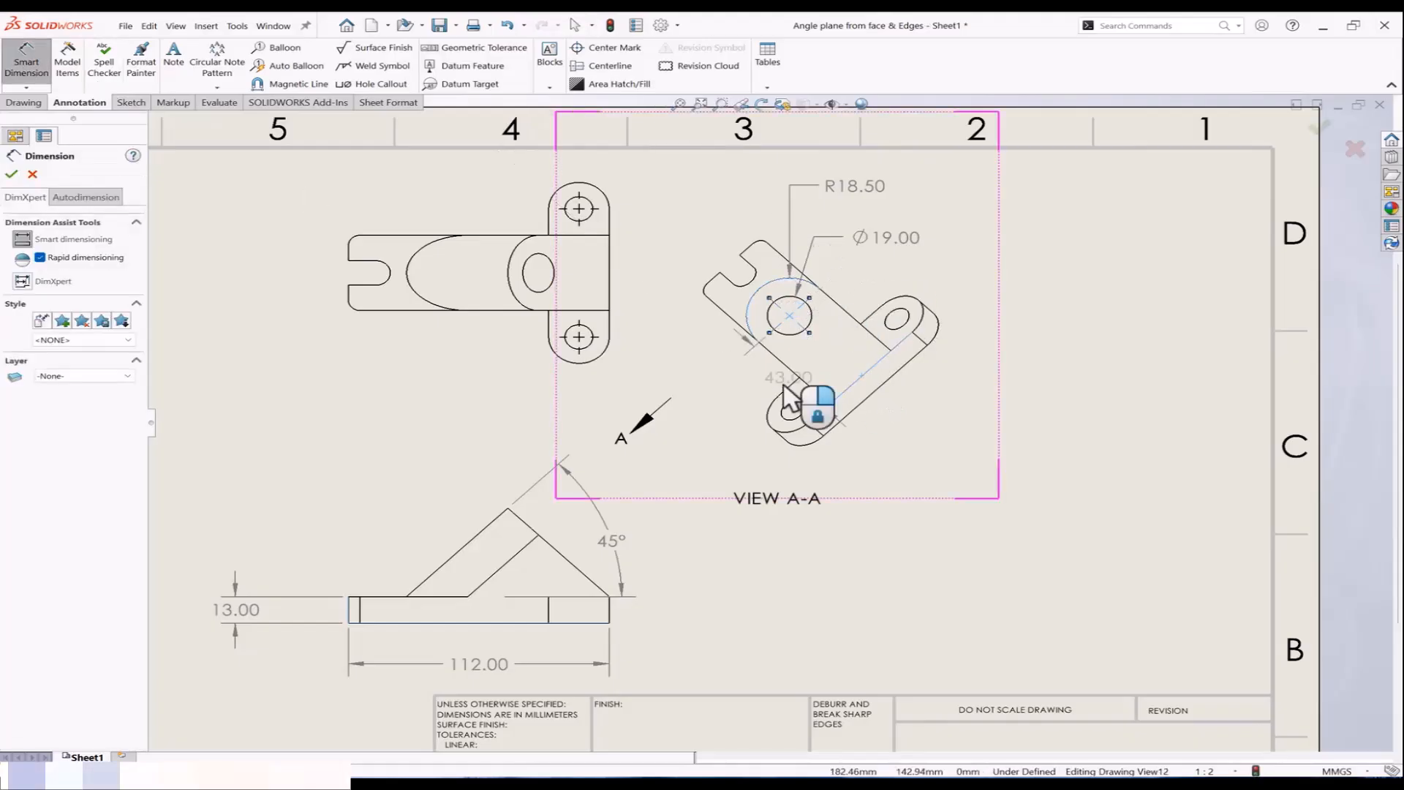
{"action": "left_click", "coordinate": [737, 421]}
{"action": "left_click", "coordinate": [923, 436]}
Step: Dimension the upper lug in the parent view: its outer radius to the right and its hole diameter to the left
{"action": "scroll", "coordinate": [922, 436], "scroll_direction": "up", "scroll_amount": 1}
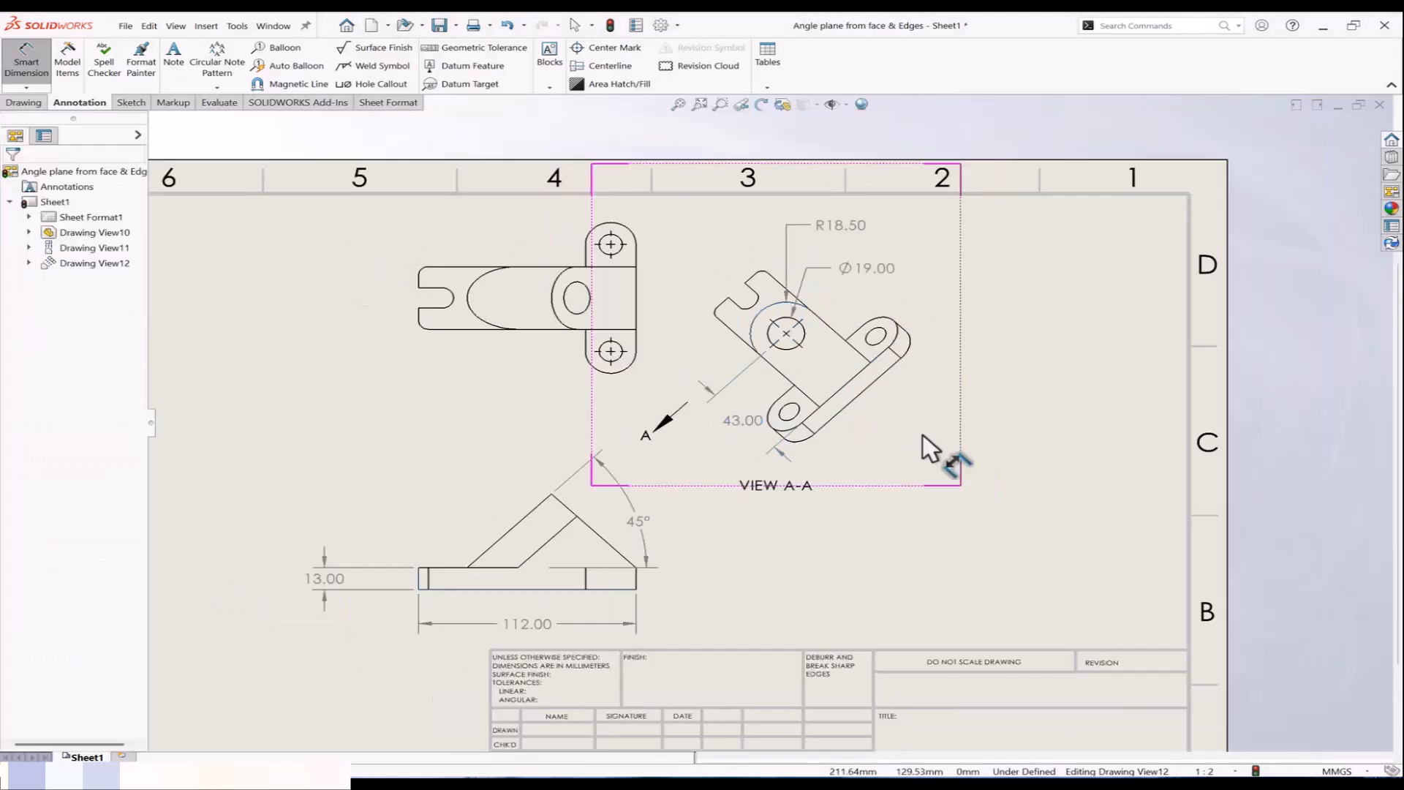
{"action": "scroll", "coordinate": [841, 432], "scroll_direction": "up", "scroll_amount": 2}
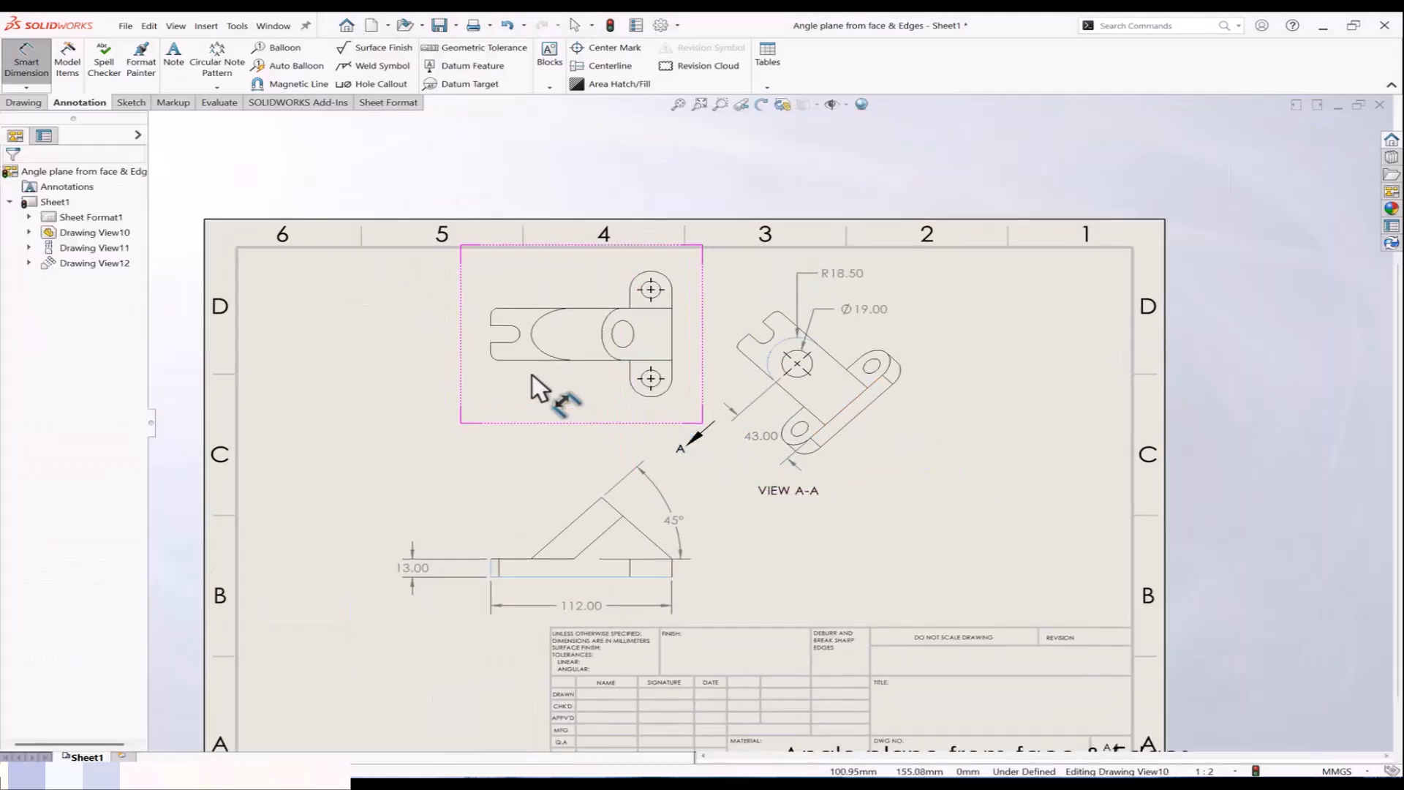
{"action": "scroll", "coordinate": [658, 307], "scroll_direction": "down", "scroll_amount": 1}
{"action": "left_click", "coordinate": [661, 281]}
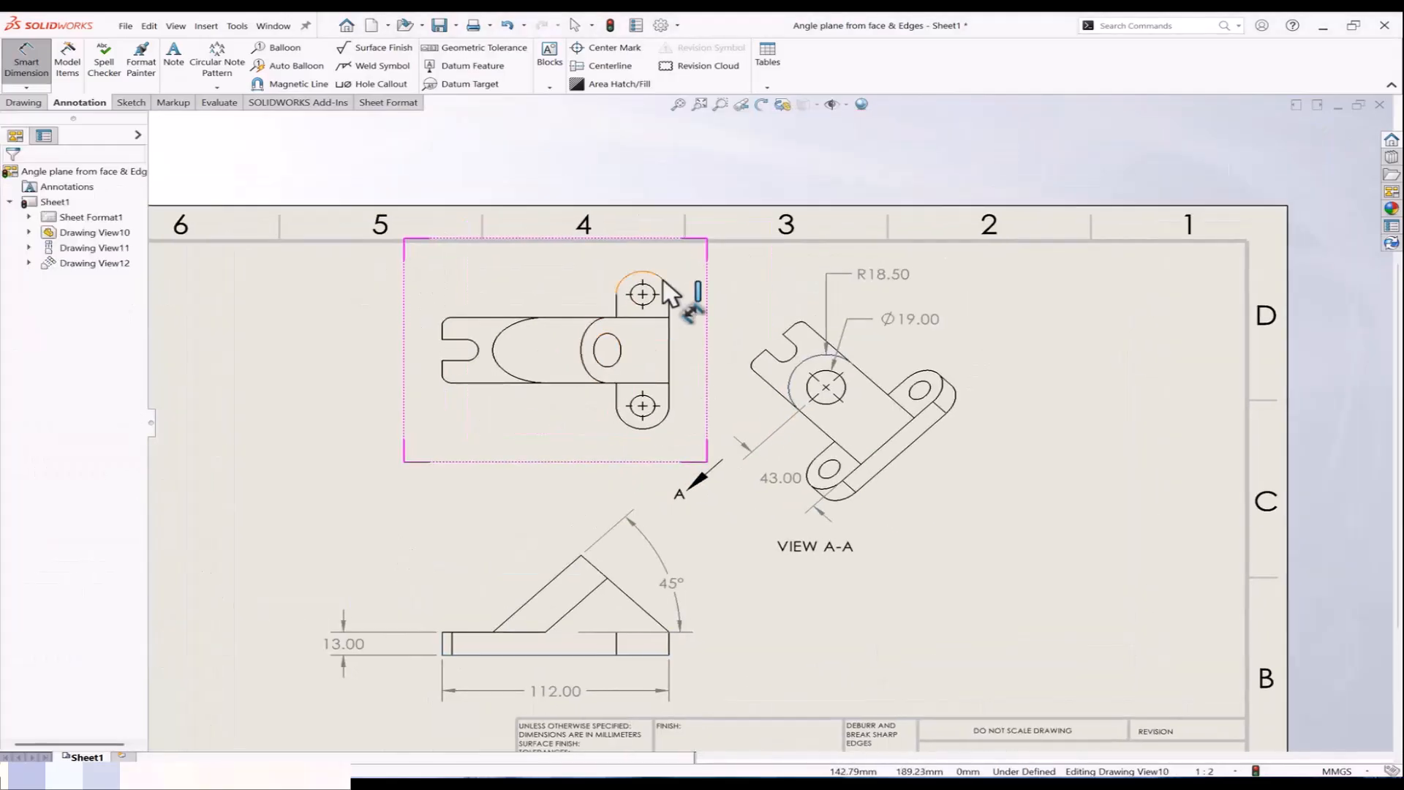
{"action": "left_click", "coordinate": [734, 266]}
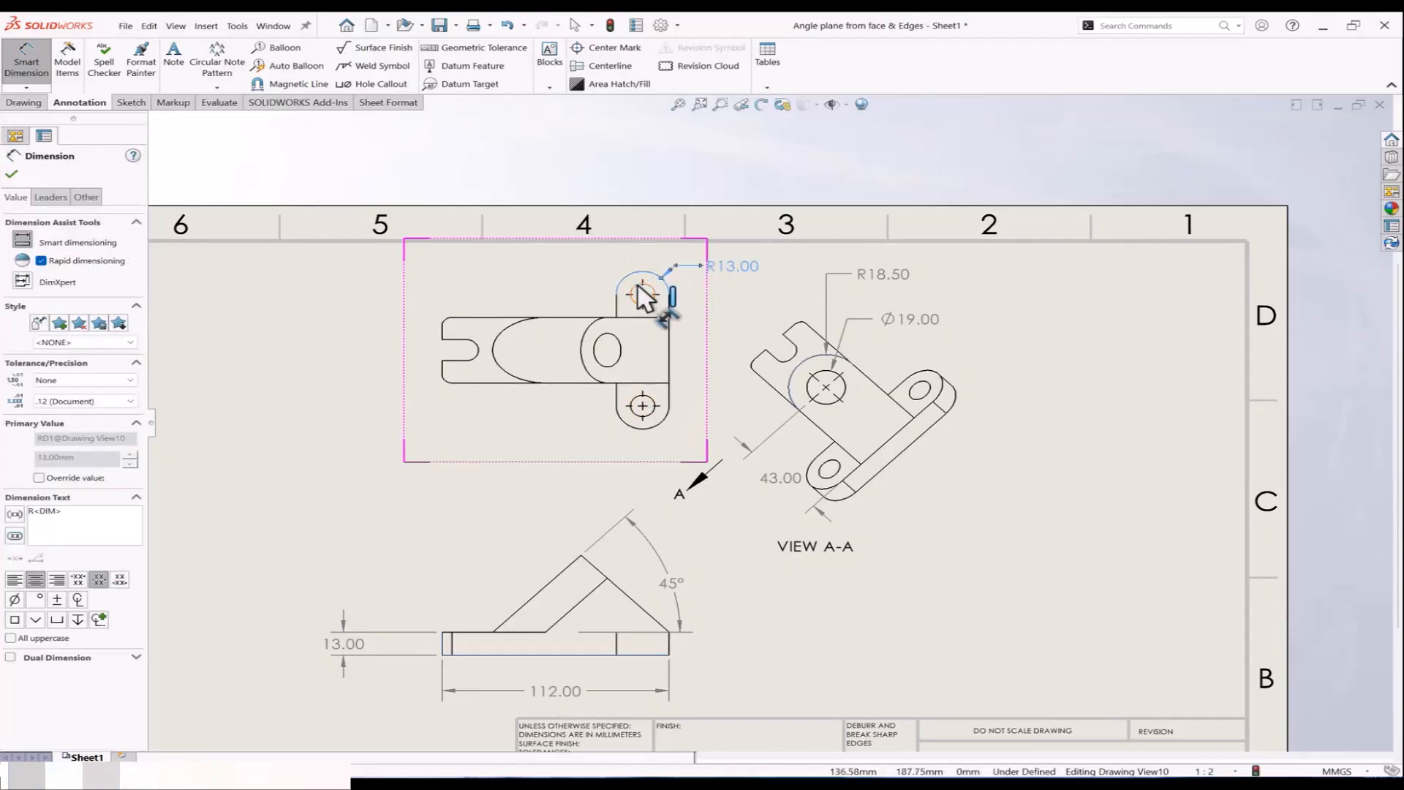
{"action": "left_click", "coordinate": [655, 295]}
{"action": "left_click", "coordinate": [552, 278]}
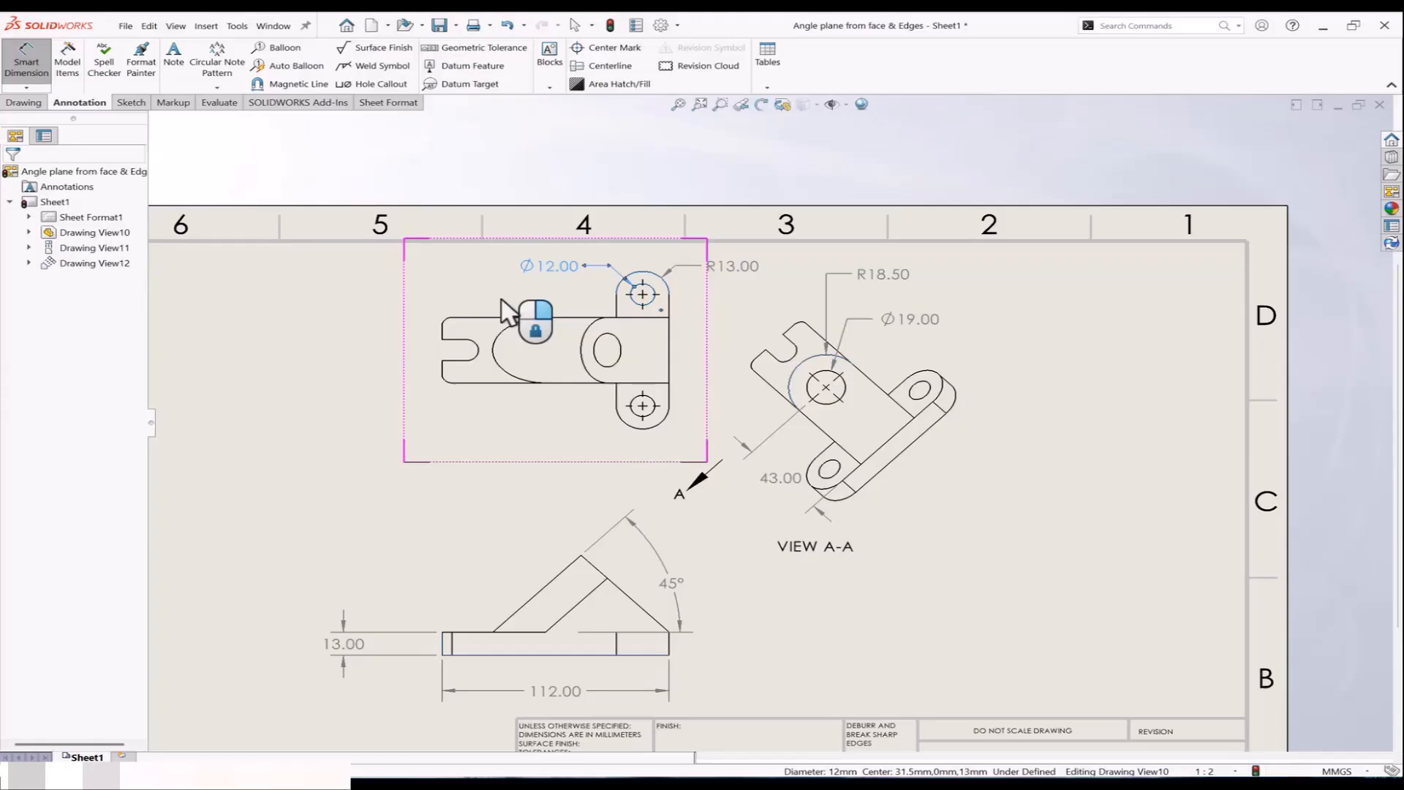
Step: Dimension the upper-left corner radius and the slot's straight edge length in the parent view, placing both outside the left end
{"action": "left_click", "coordinate": [445, 323]}
{"action": "left_click", "coordinate": [384, 288]}
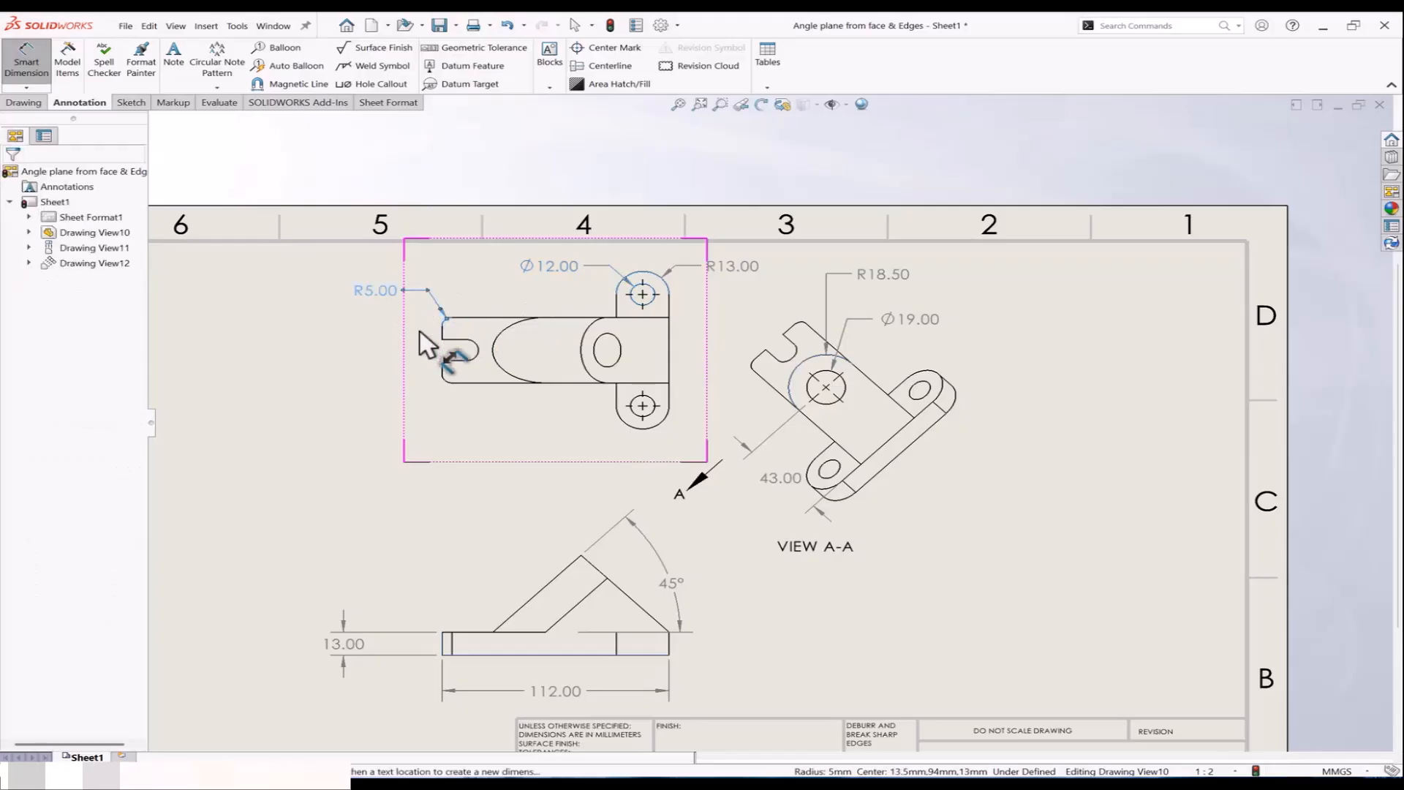
{"action": "left_click", "coordinate": [456, 360]}
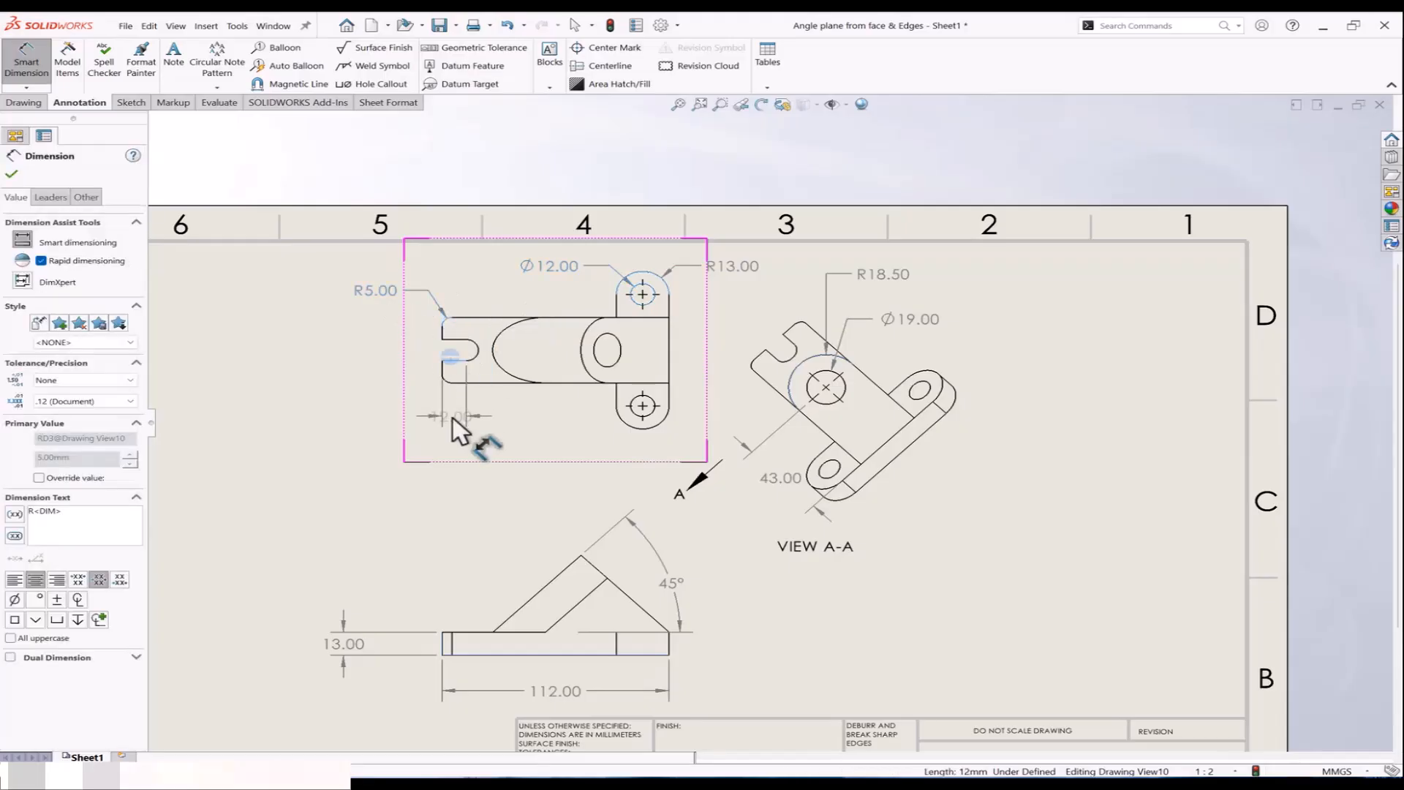
{"action": "left_click", "coordinate": [391, 435]}
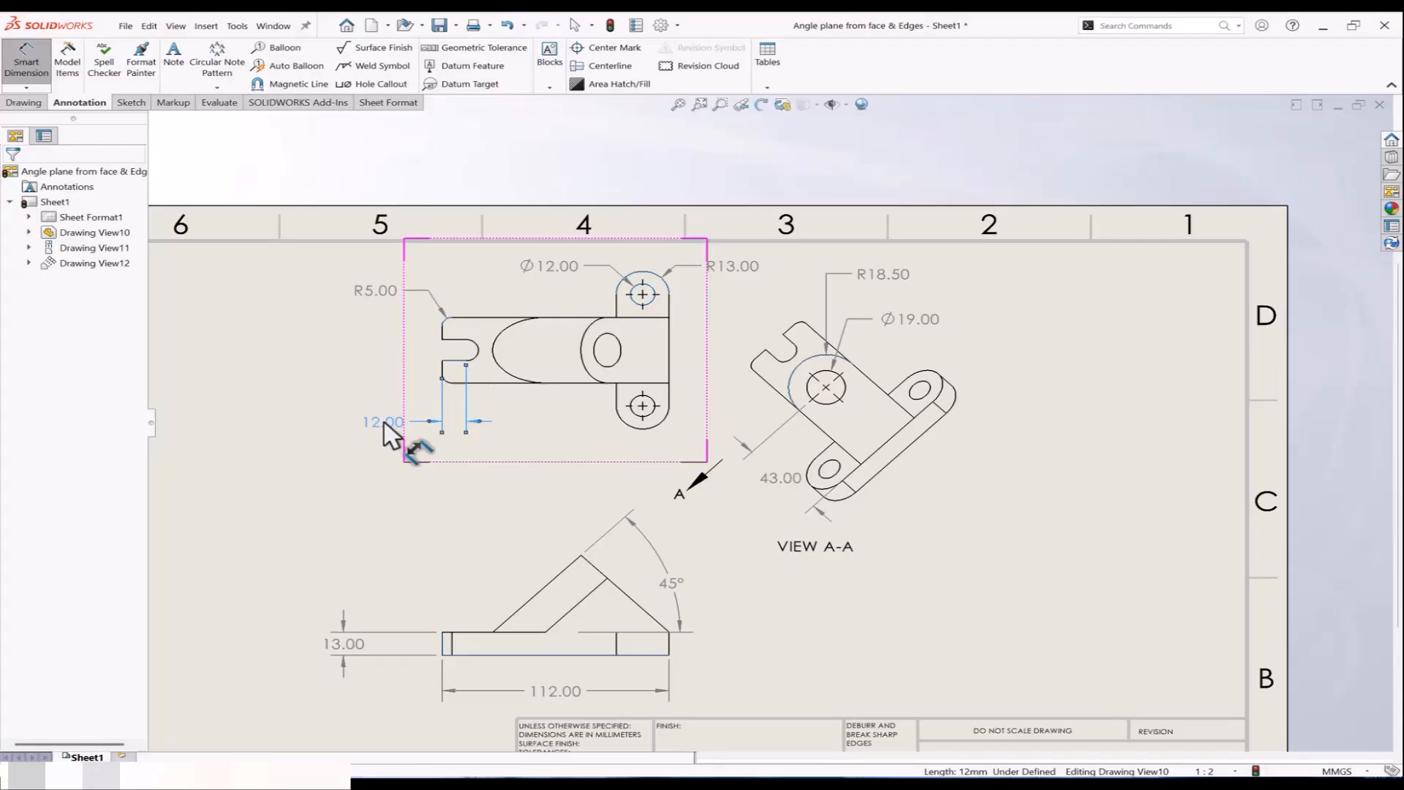
Step: Dimension the radius of the slot's rounded end in the parent view, placing it below and right, and exit Smart Dimension
{"action": "left_click", "coordinate": [477, 356]}
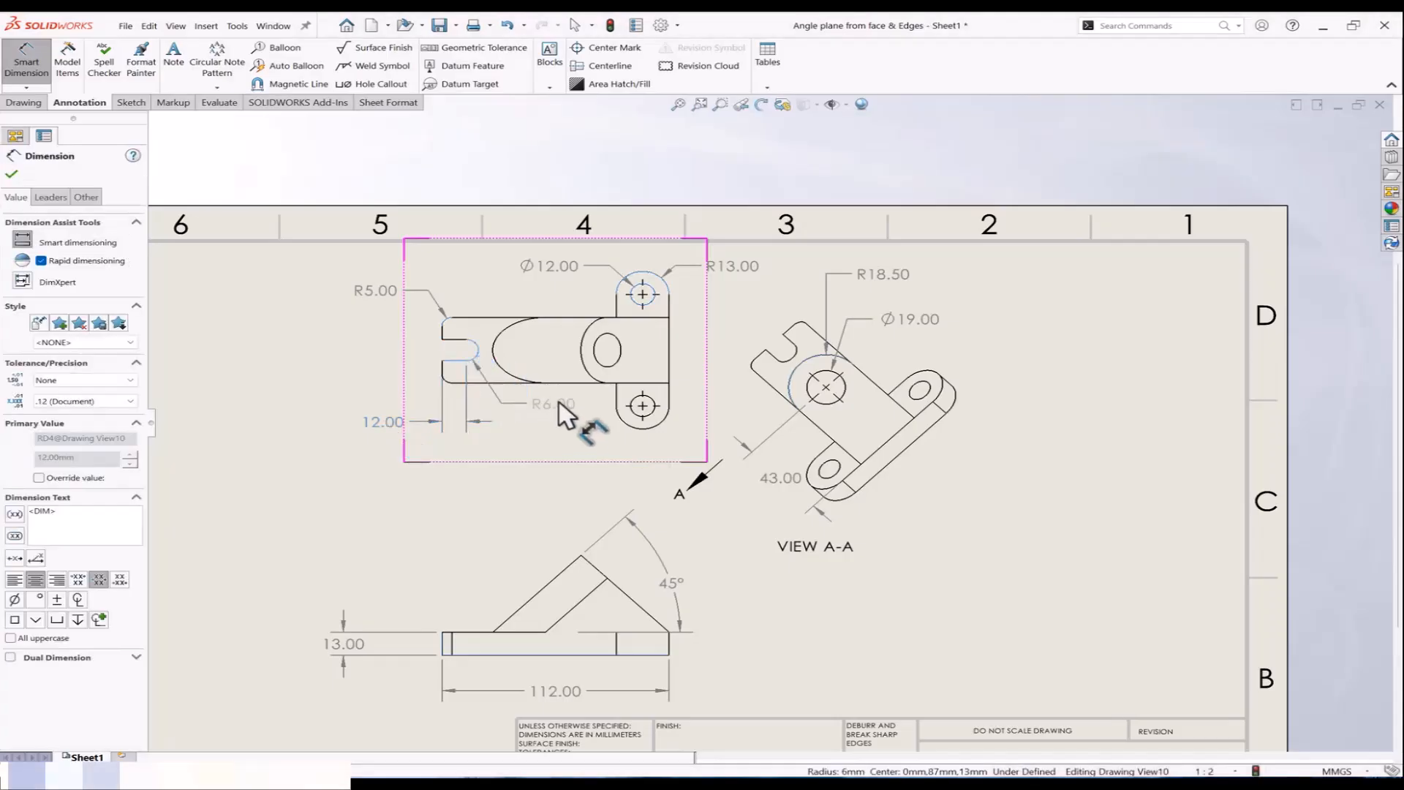
{"action": "left_click", "coordinate": [558, 403]}
{"action": "key", "text": "Escape"}
Step: Select all the dimensions in the three views and assign them to the first layer listed after None
{"action": "scroll", "coordinate": [407, 395], "scroll_direction": "up", "scroll_amount": 3}
{"action": "scroll", "coordinate": [409, 396], "scroll_direction": "down", "scroll_amount": 1}
{"action": "middle_click_drag", "start_coordinate": [420, 422], "coordinate": [382, 385]}
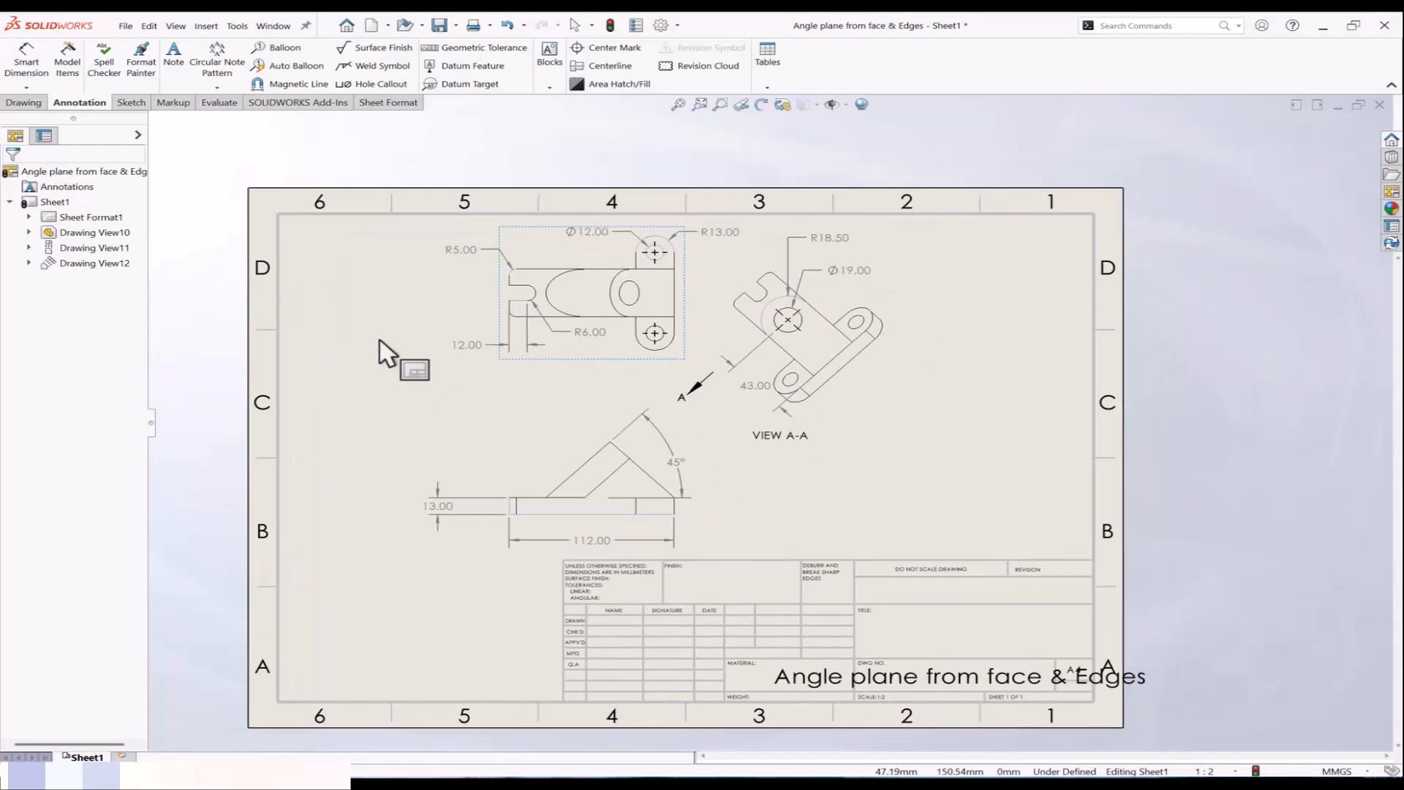
{"action": "left_click", "coordinate": [457, 345]}
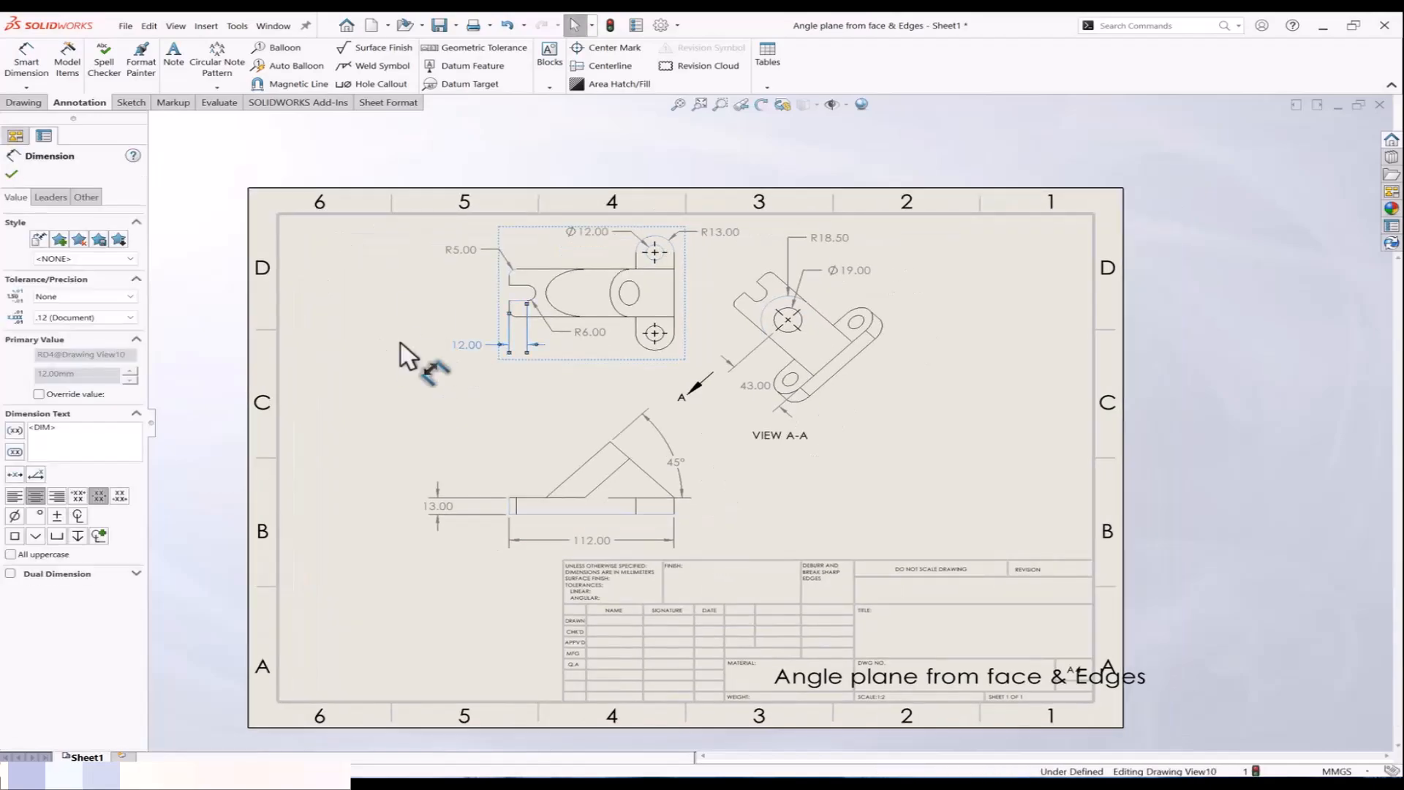
{"action": "left_click", "coordinate": [394, 369]}
{"action": "left_click_drag", "start_coordinate": [343, 221], "coordinate": [924, 288]}
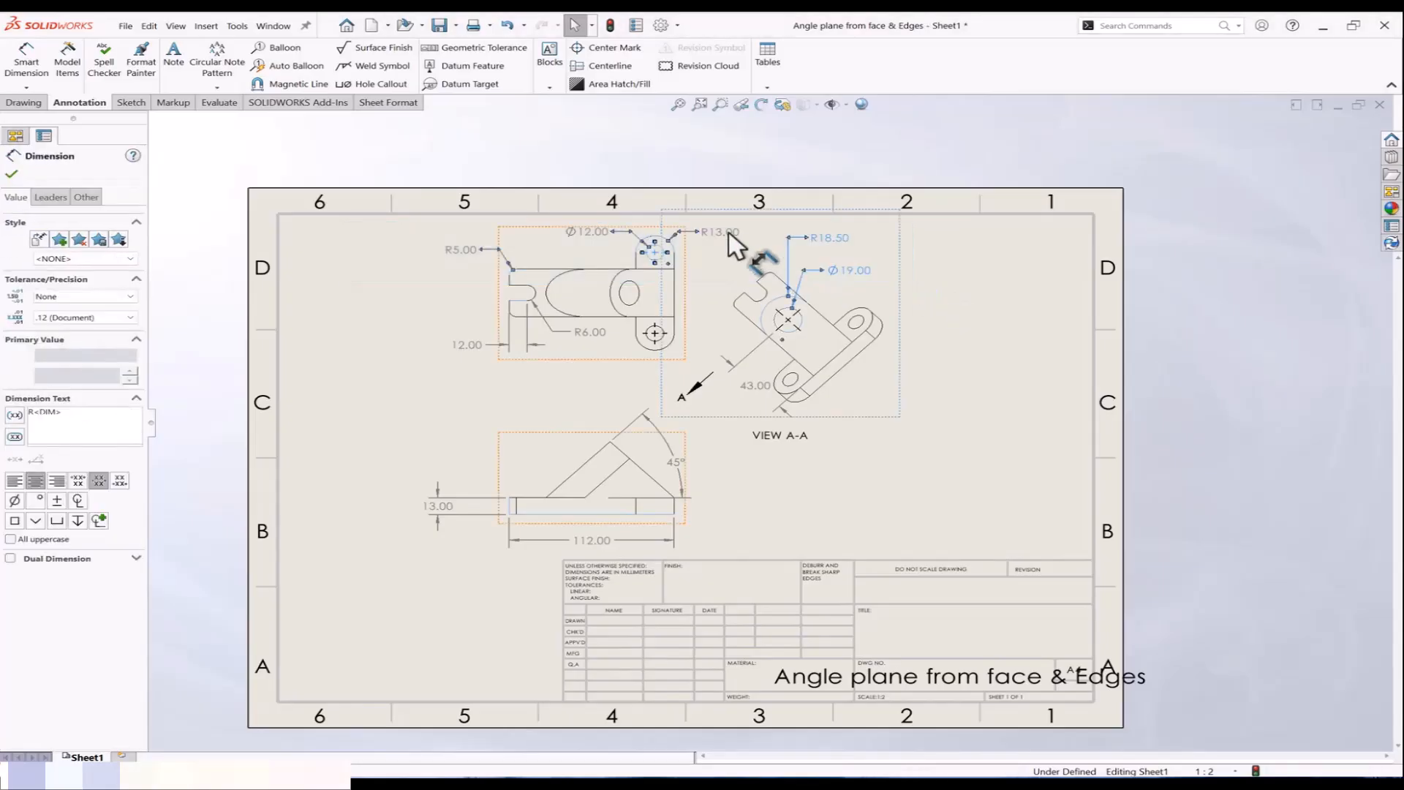
{"action": "left_click", "coordinate": [465, 347], "text": "ctrl"}
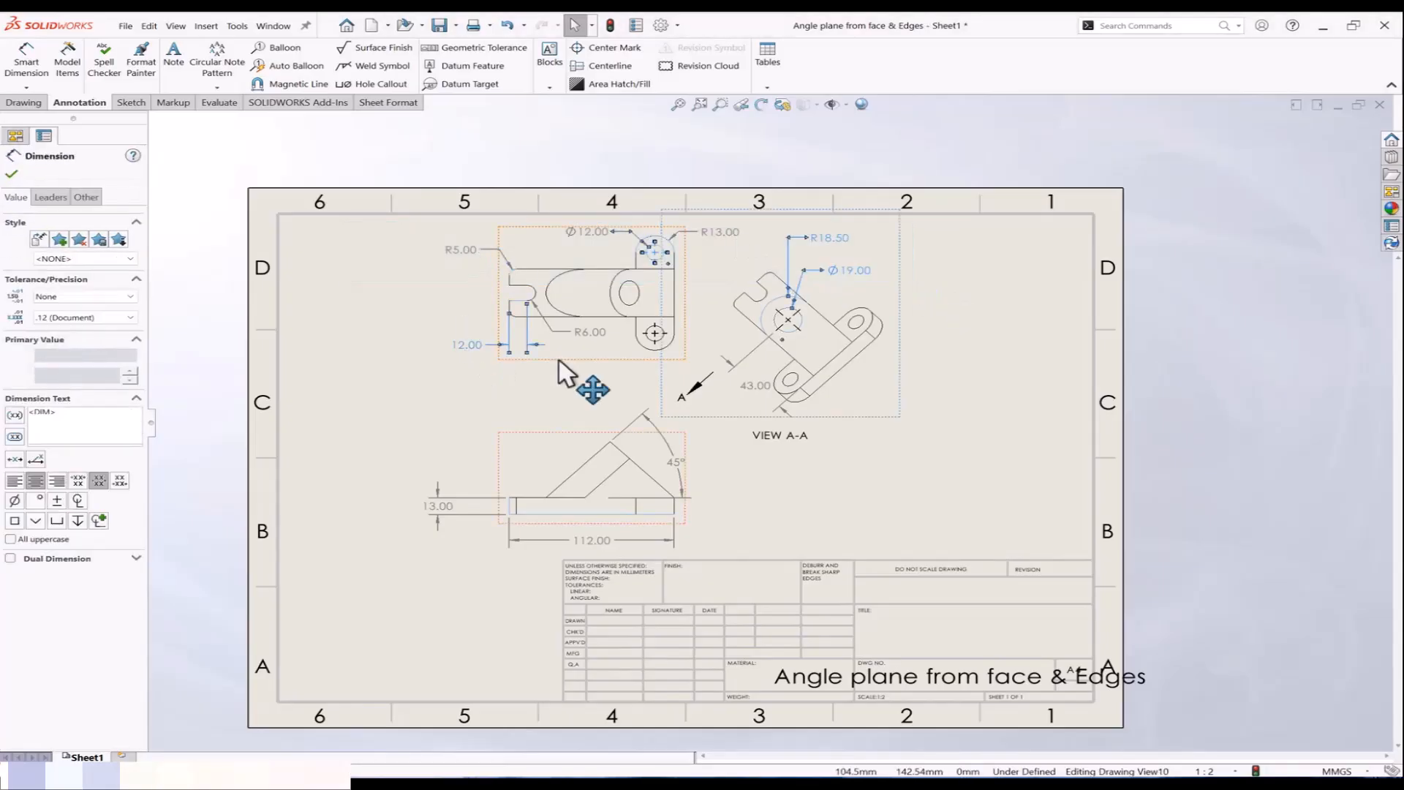
{"action": "left_click", "coordinate": [581, 336], "text": "ctrl"}
{"action": "left_click", "coordinate": [781, 411], "text": "ctrl"}
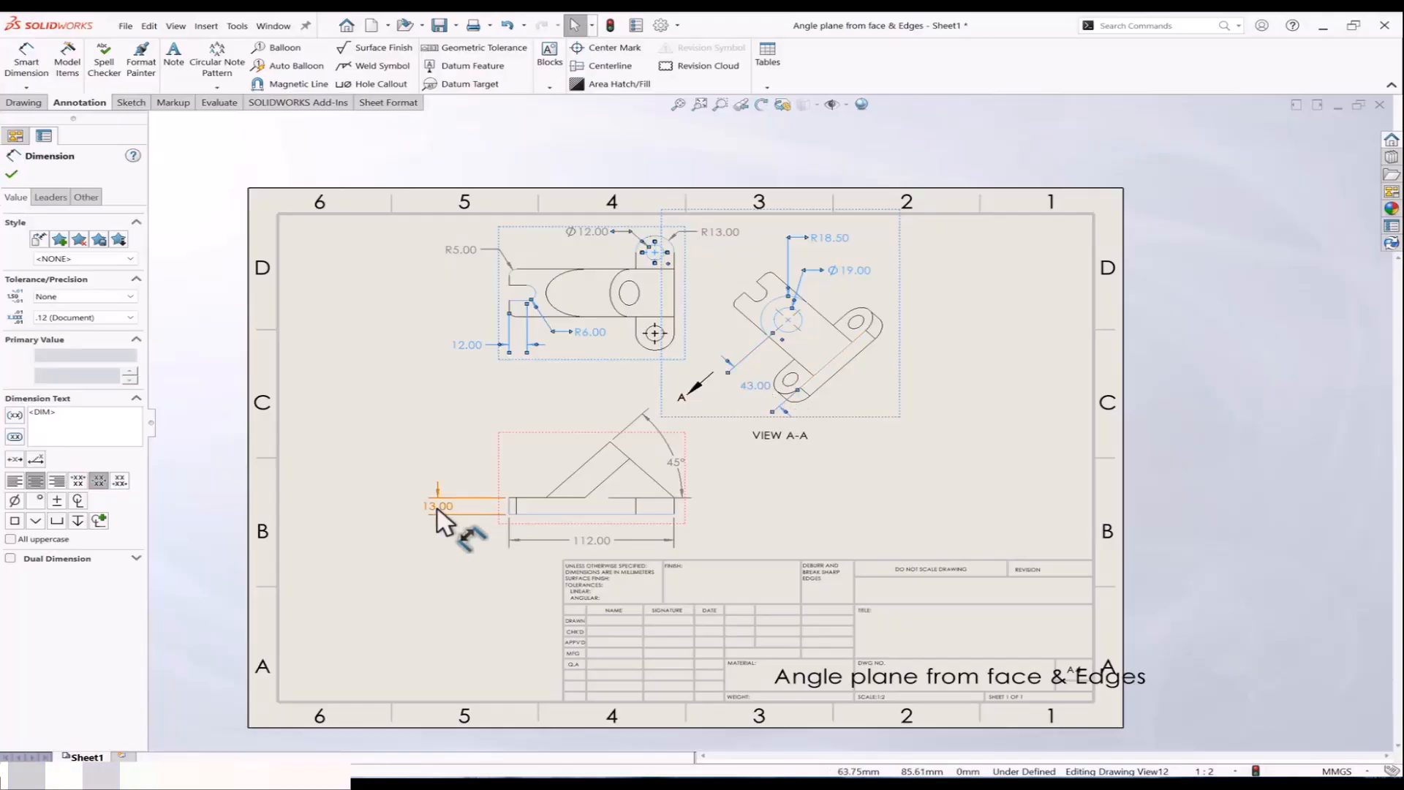
{"action": "left_click", "coordinate": [471, 515], "text": "ctrl"}
{"action": "left_click", "coordinate": [593, 540], "text": "ctrl"}
{"action": "left_click", "coordinate": [674, 463], "text": "ctrl"}
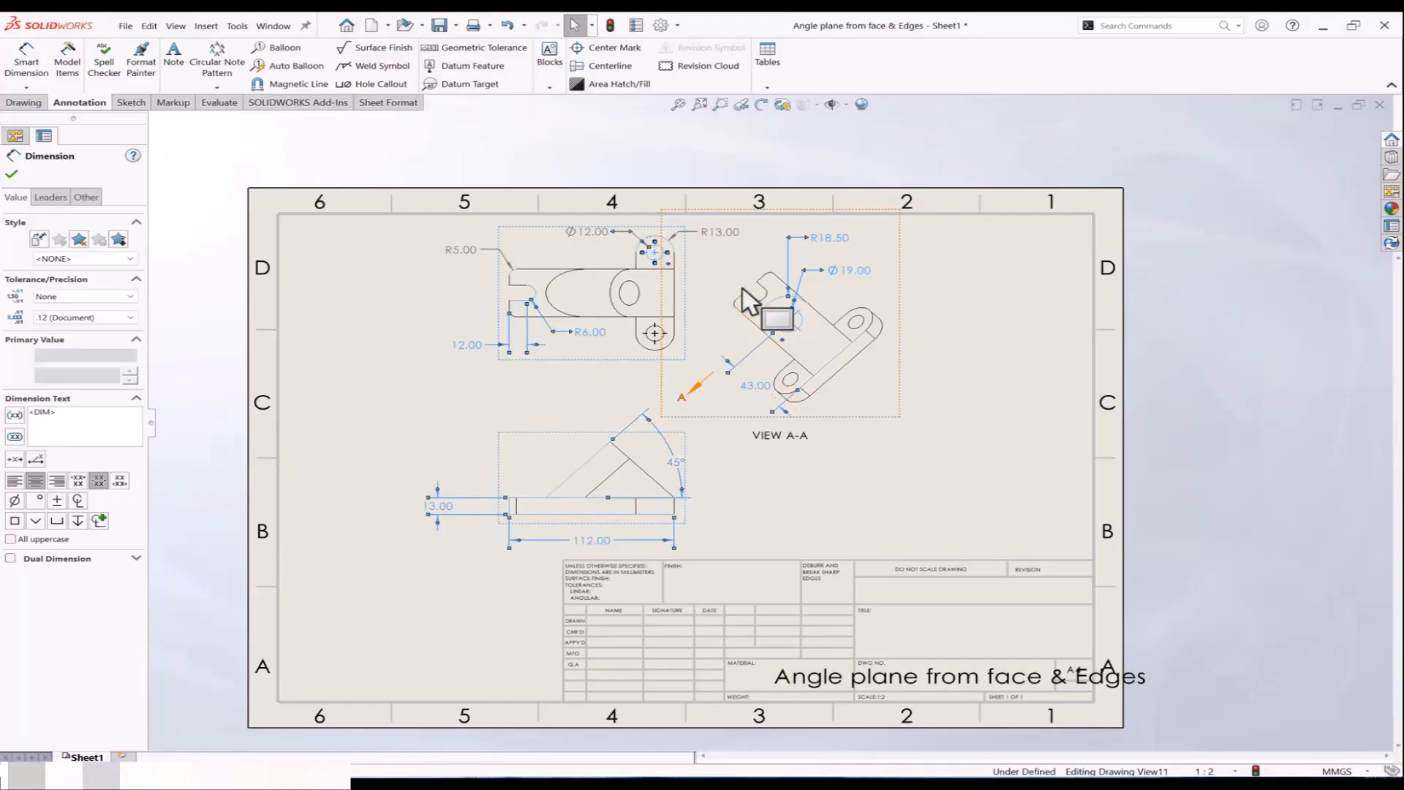
{"action": "left_click", "coordinate": [720, 234], "text": "ctrl"}
{"action": "left_click", "coordinate": [448, 249], "text": "ctrl"}
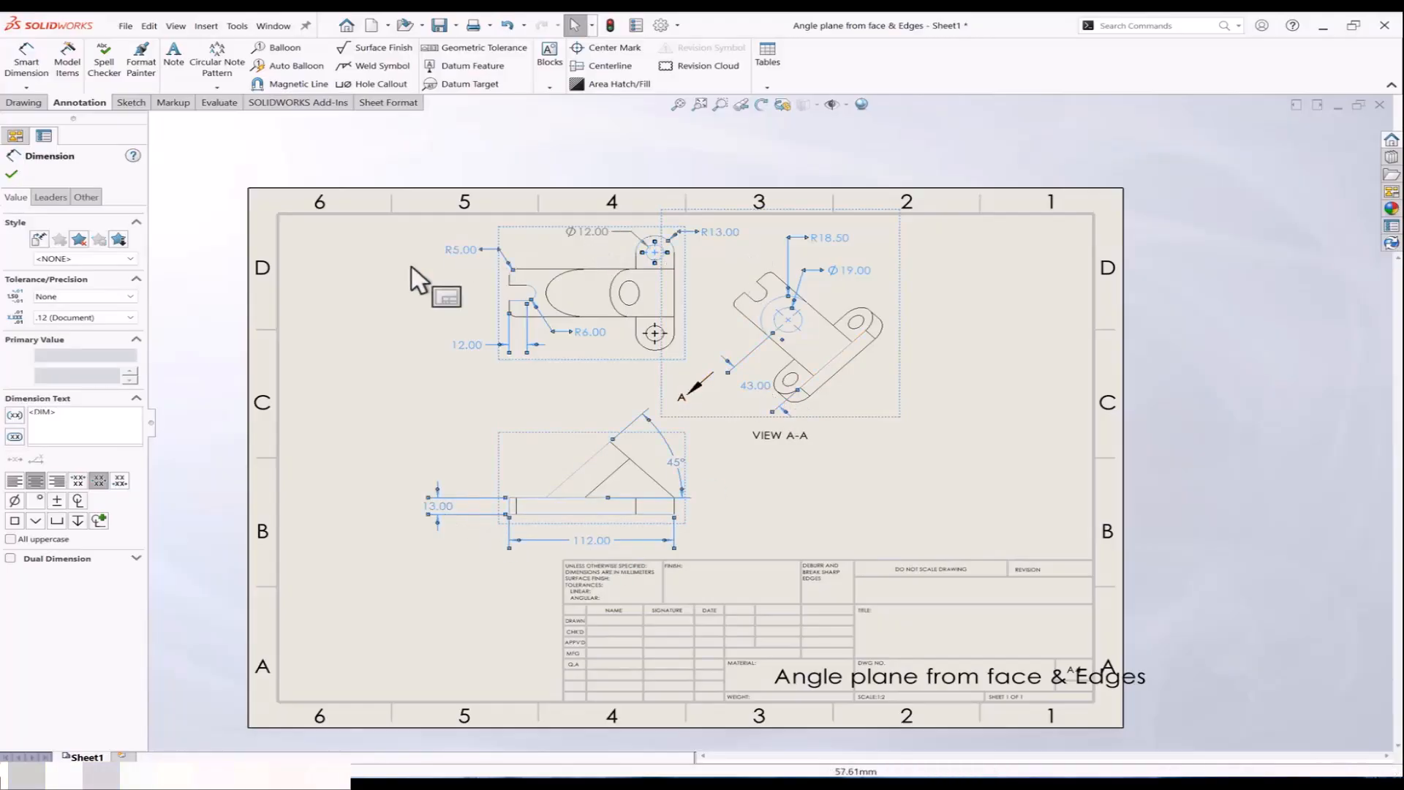
{"action": "left_click", "coordinate": [596, 233], "text": "ctrl"}
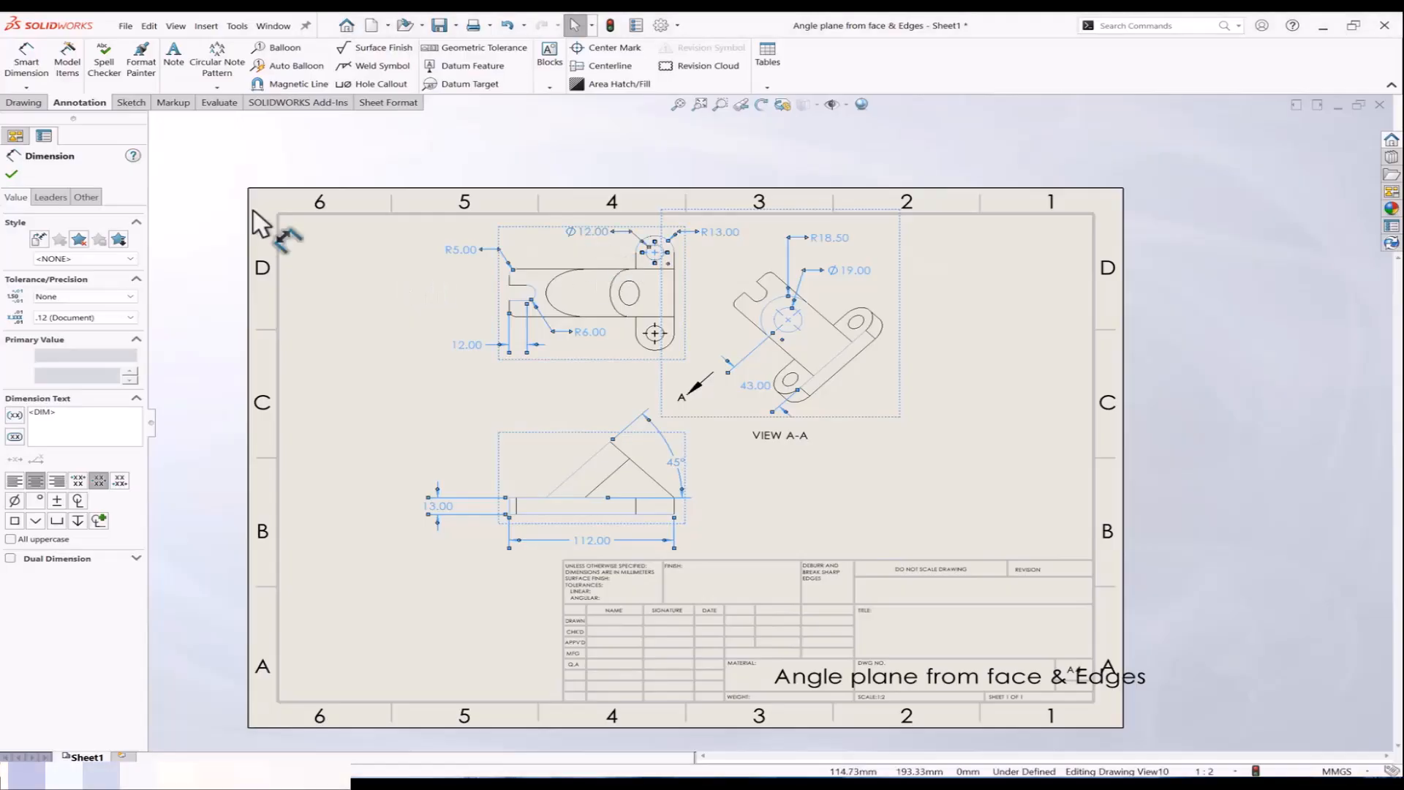
{"action": "left_click", "coordinate": [86, 196]}
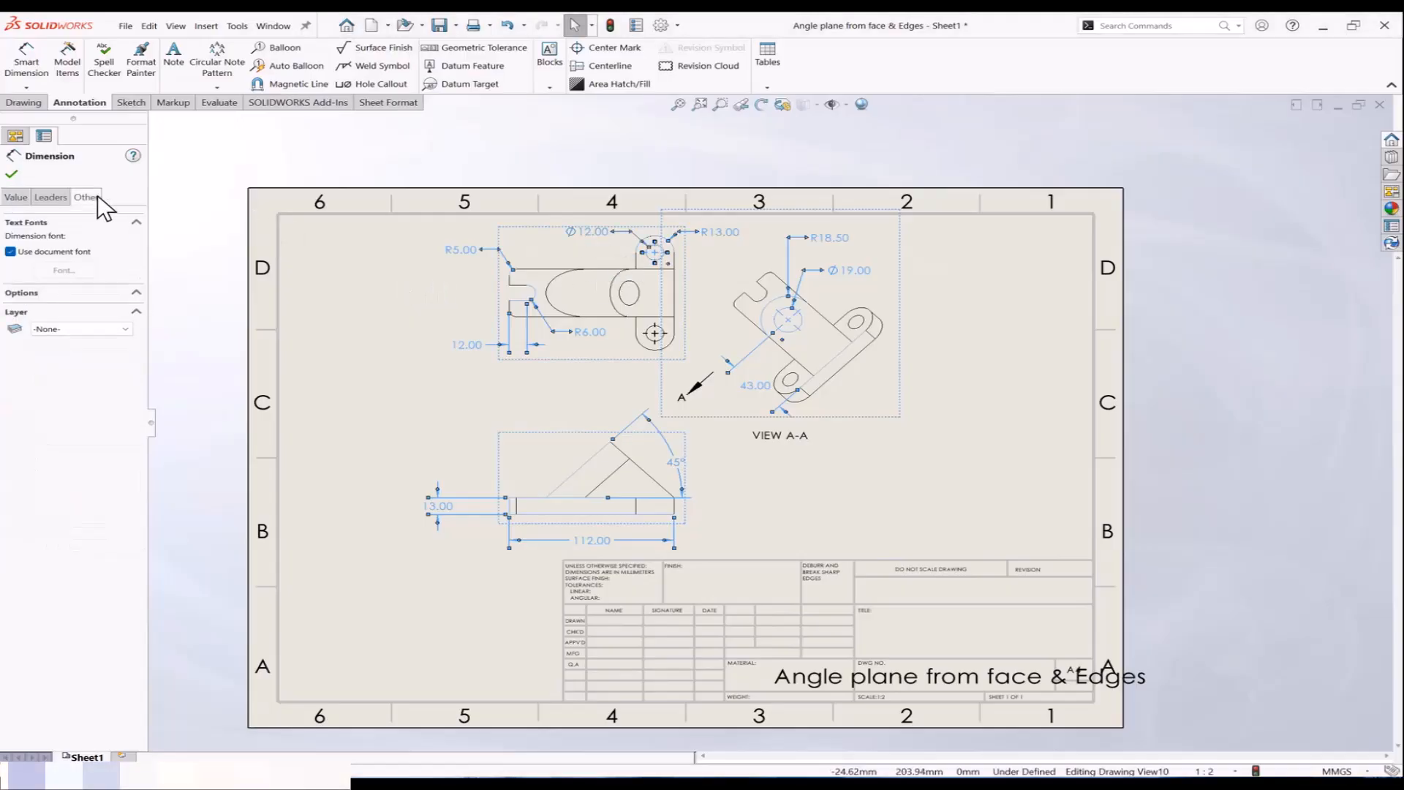
{"action": "left_click", "coordinate": [68, 330]}
{"action": "left_click", "coordinate": [51, 351]}
{"action": "left_click", "coordinate": [11, 174]}
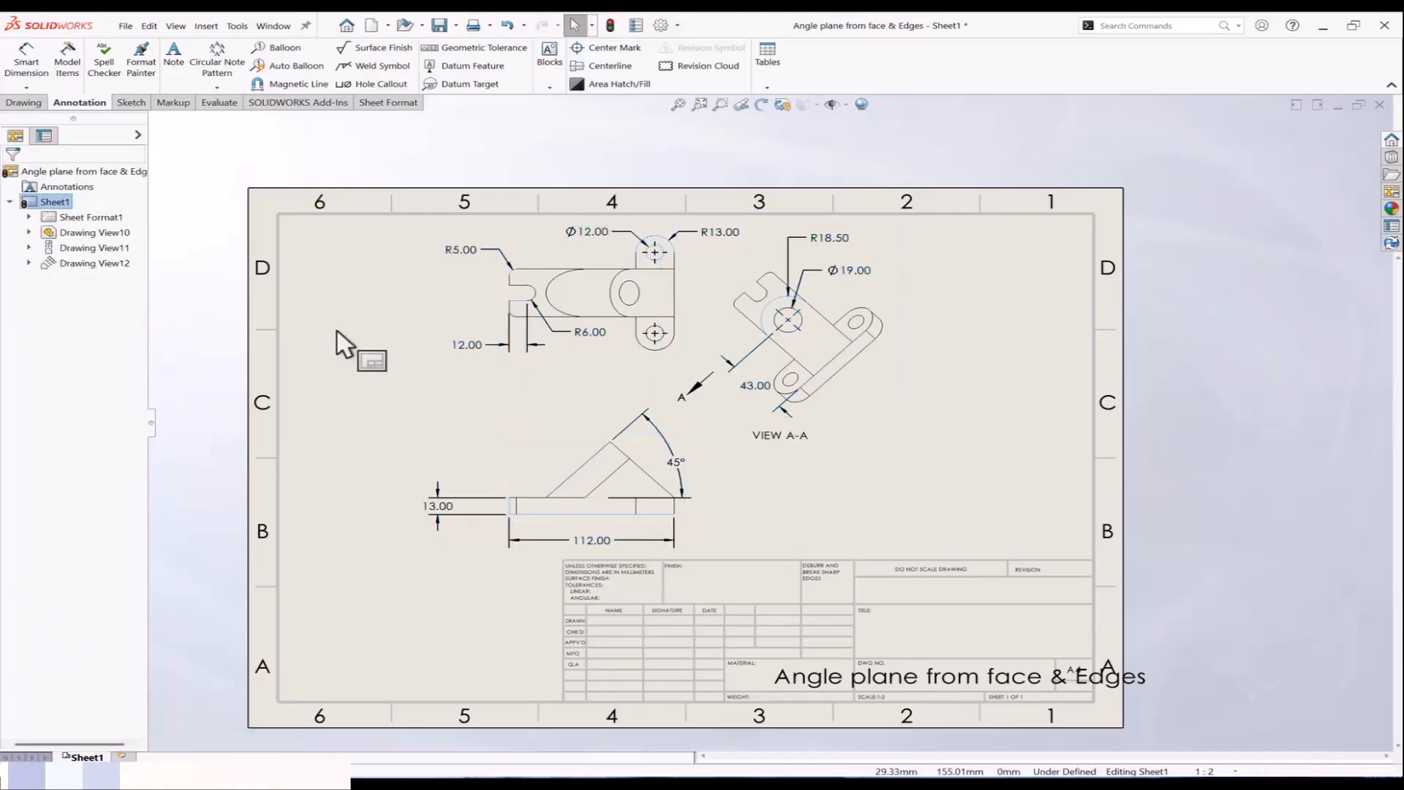
{"action": "middle_click_drag", "start_coordinate": [367, 352], "coordinate": [332, 354]}
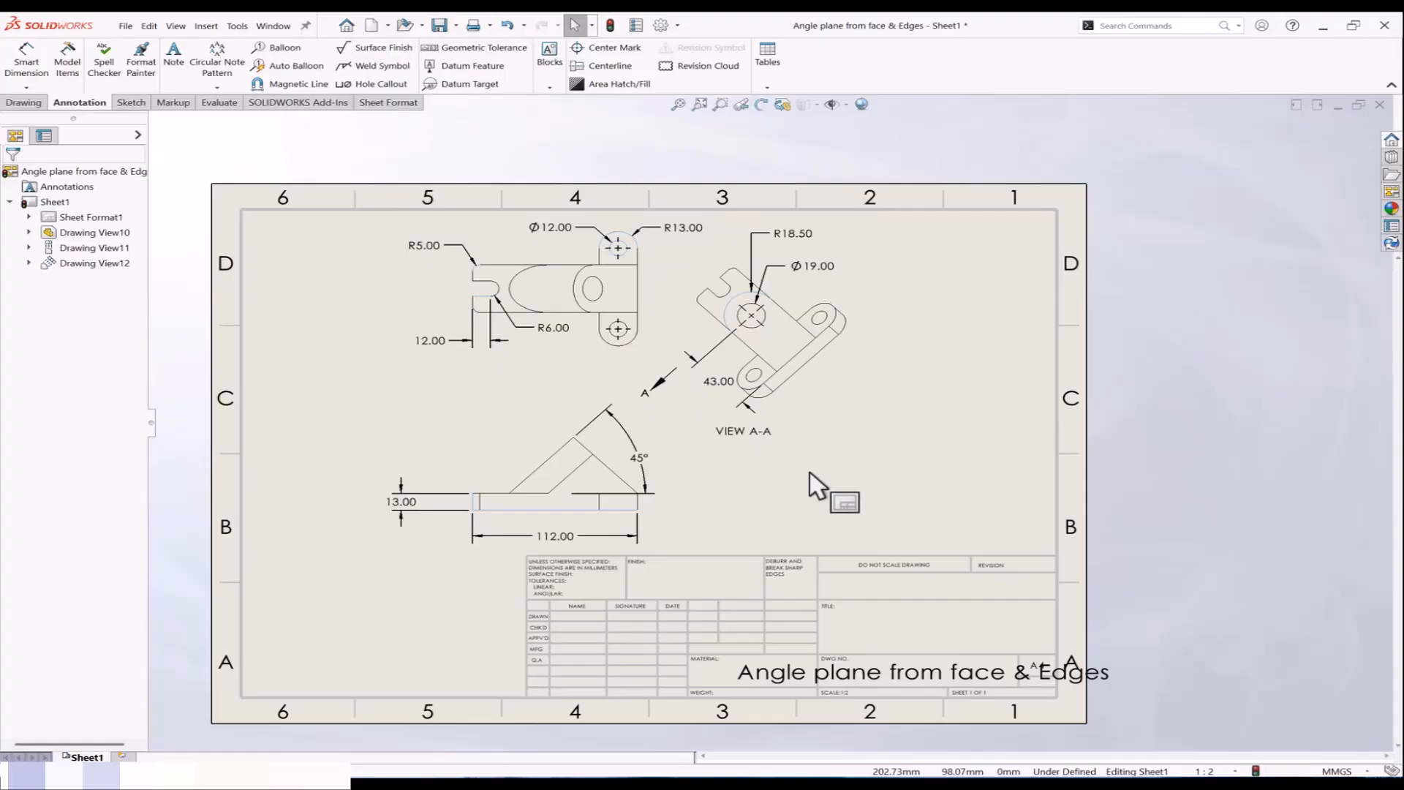
{"action": "left_click", "coordinate": [766, 620]}
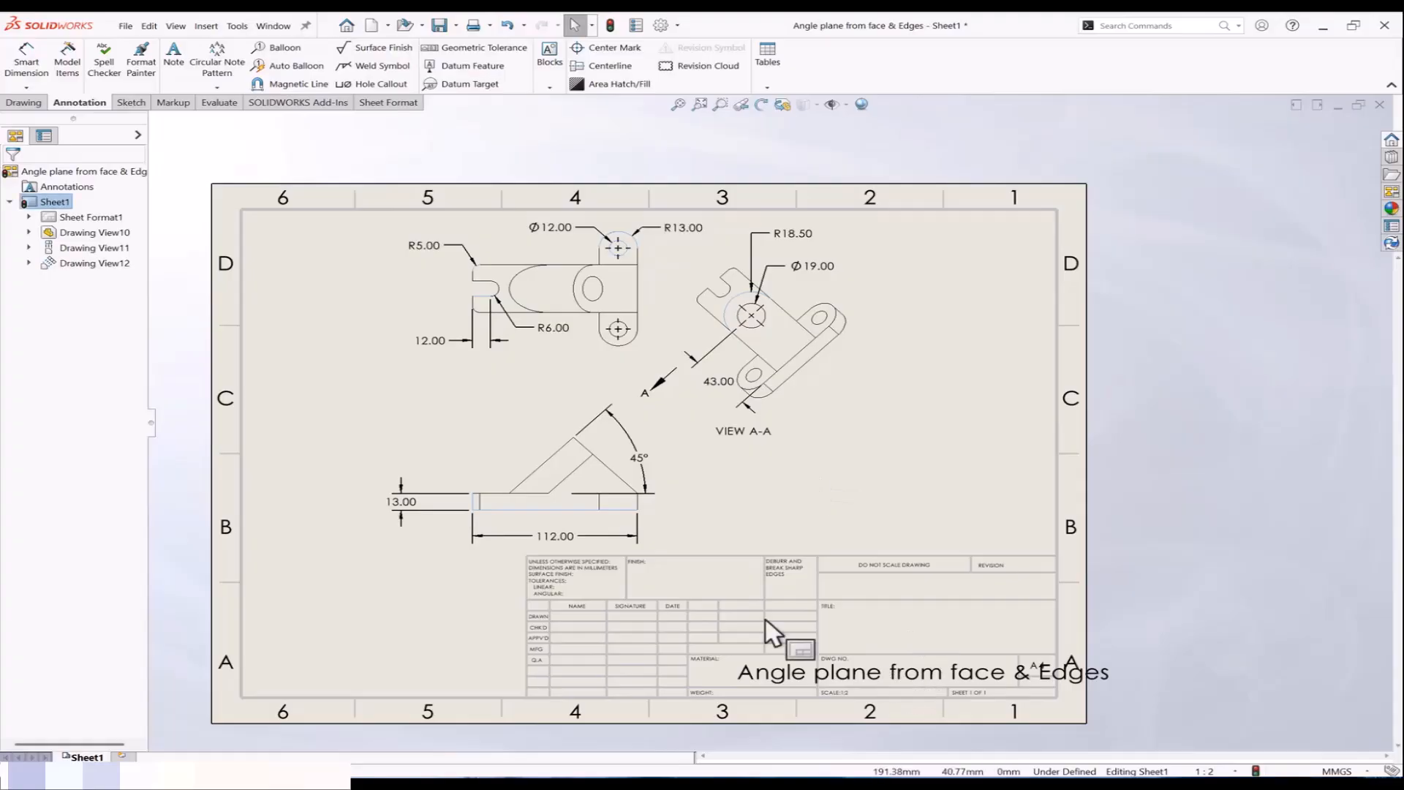
{"action": "scroll", "coordinate": [669, 629], "scroll_direction": "down", "scroll_amount": 1}
{"action": "middle_click_drag", "start_coordinate": [664, 624], "coordinate": [742, 633]}
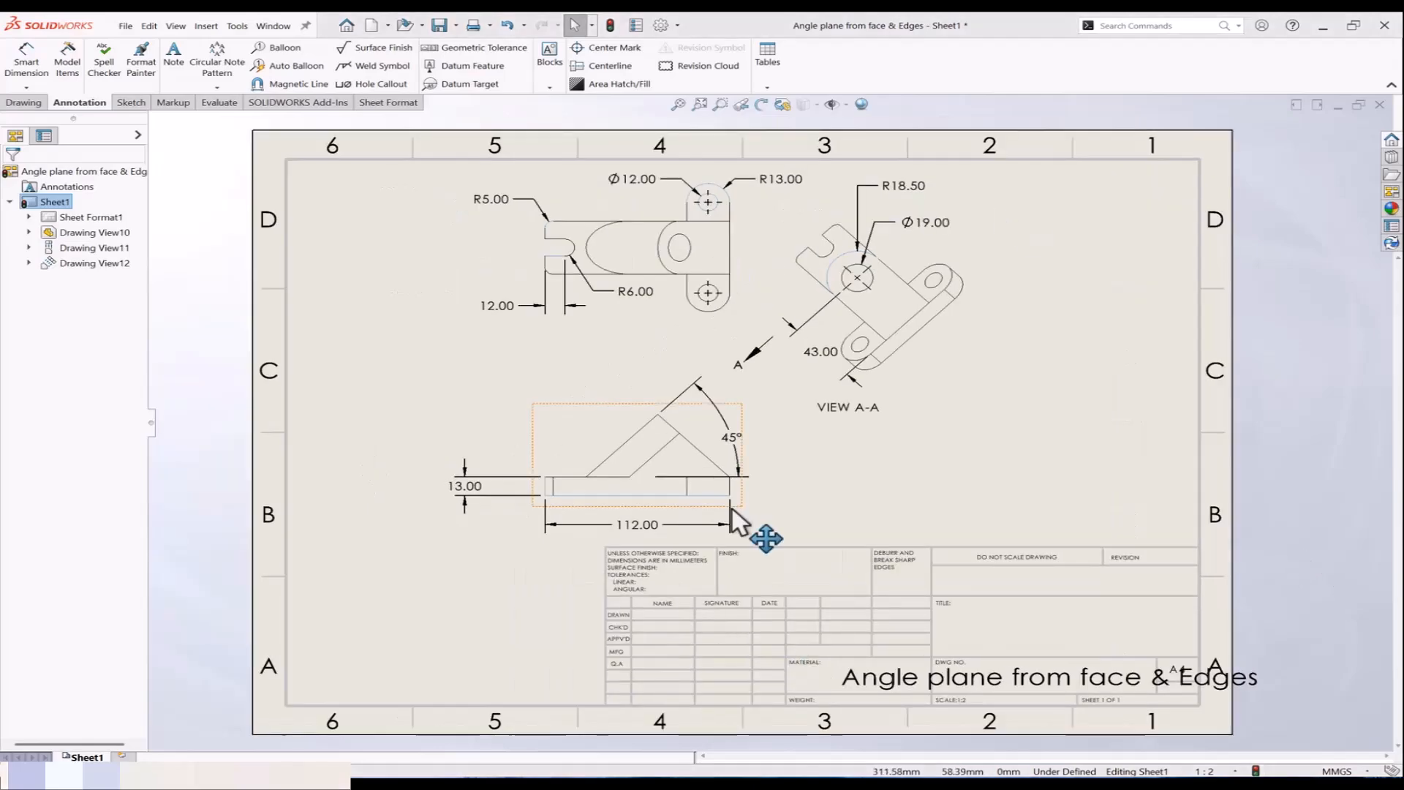
Step: Edit the sheet format and replace the oversized drawing-number note in the title block with "Auxilary View"
{"action": "right_click", "coordinate": [1123, 302]}
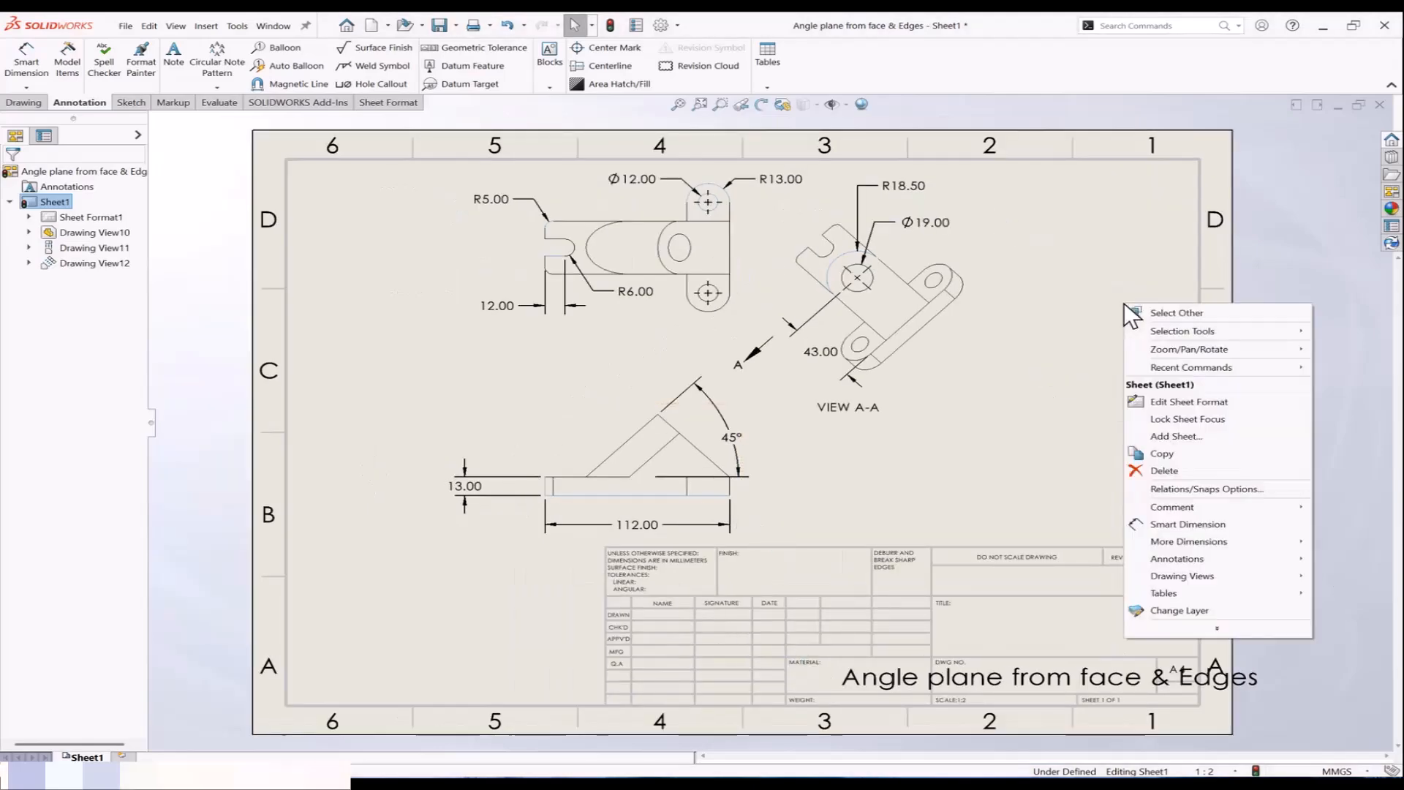
{"action": "left_click", "coordinate": [1170, 403]}
{"action": "double_click", "coordinate": [1002, 680]}
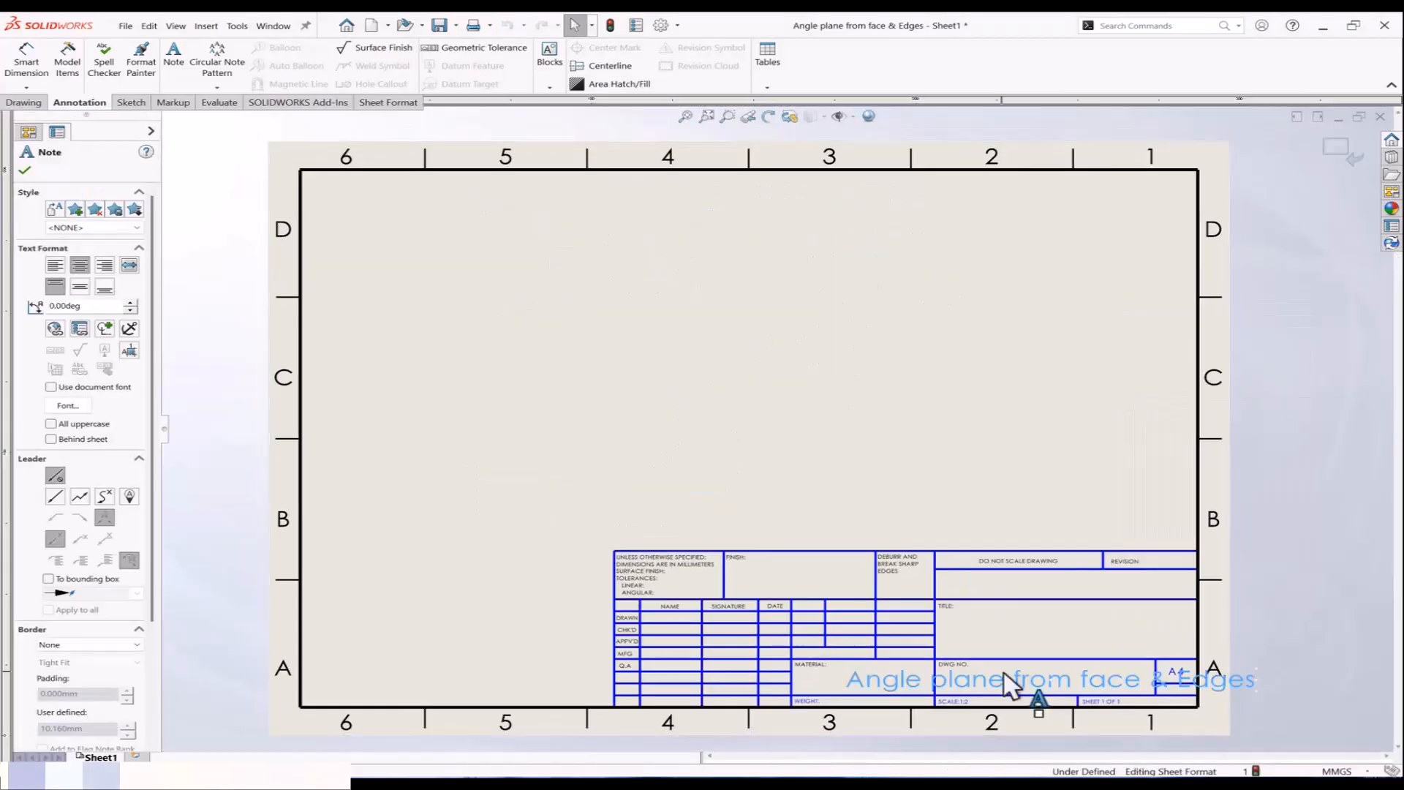
{"action": "key", "text": "ctrl+a"}
{"action": "key", "text": "Delete"}
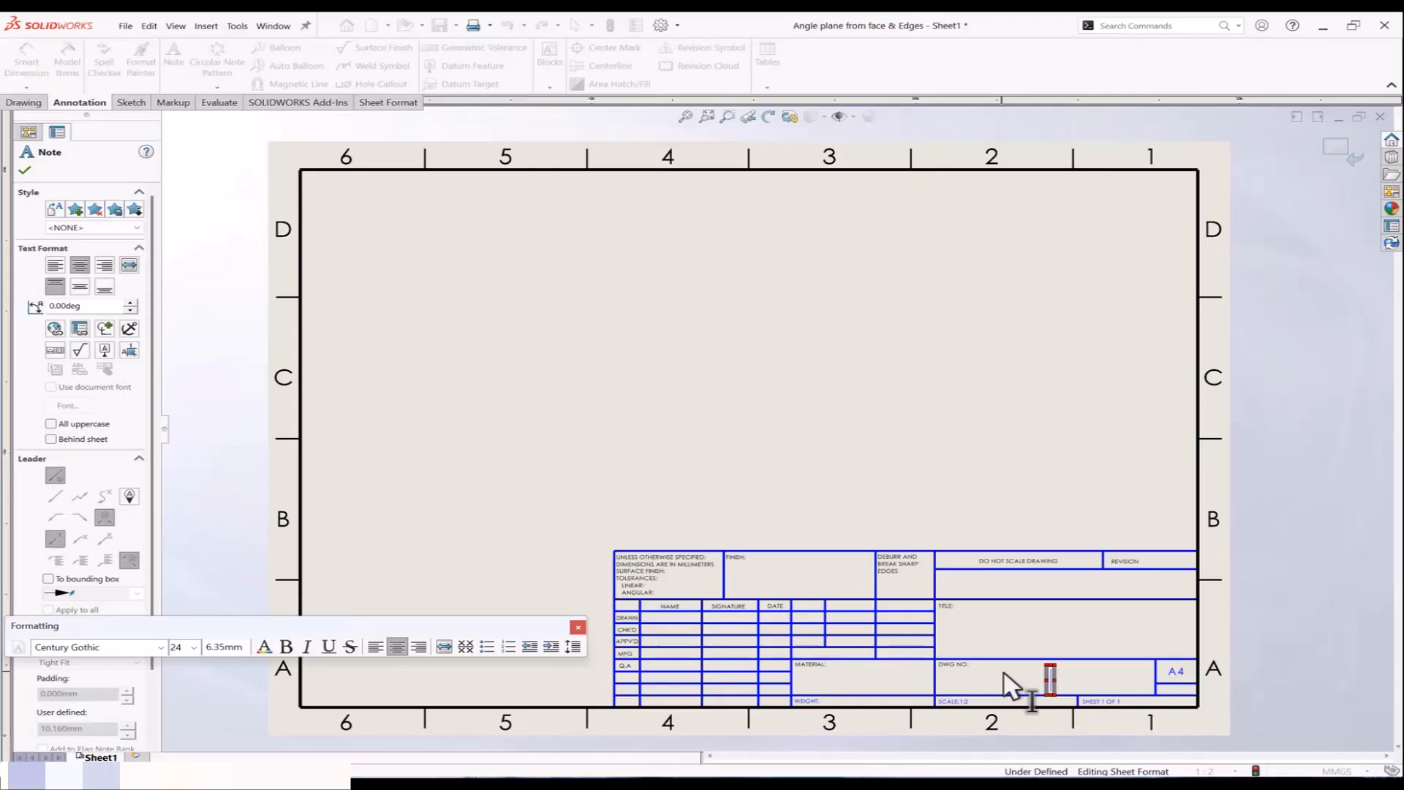
{"action": "key", "text": "Caps_Lock"}
{"action": "type", "text": "A"}
{"action": "key", "text": "Caps_Lock"}
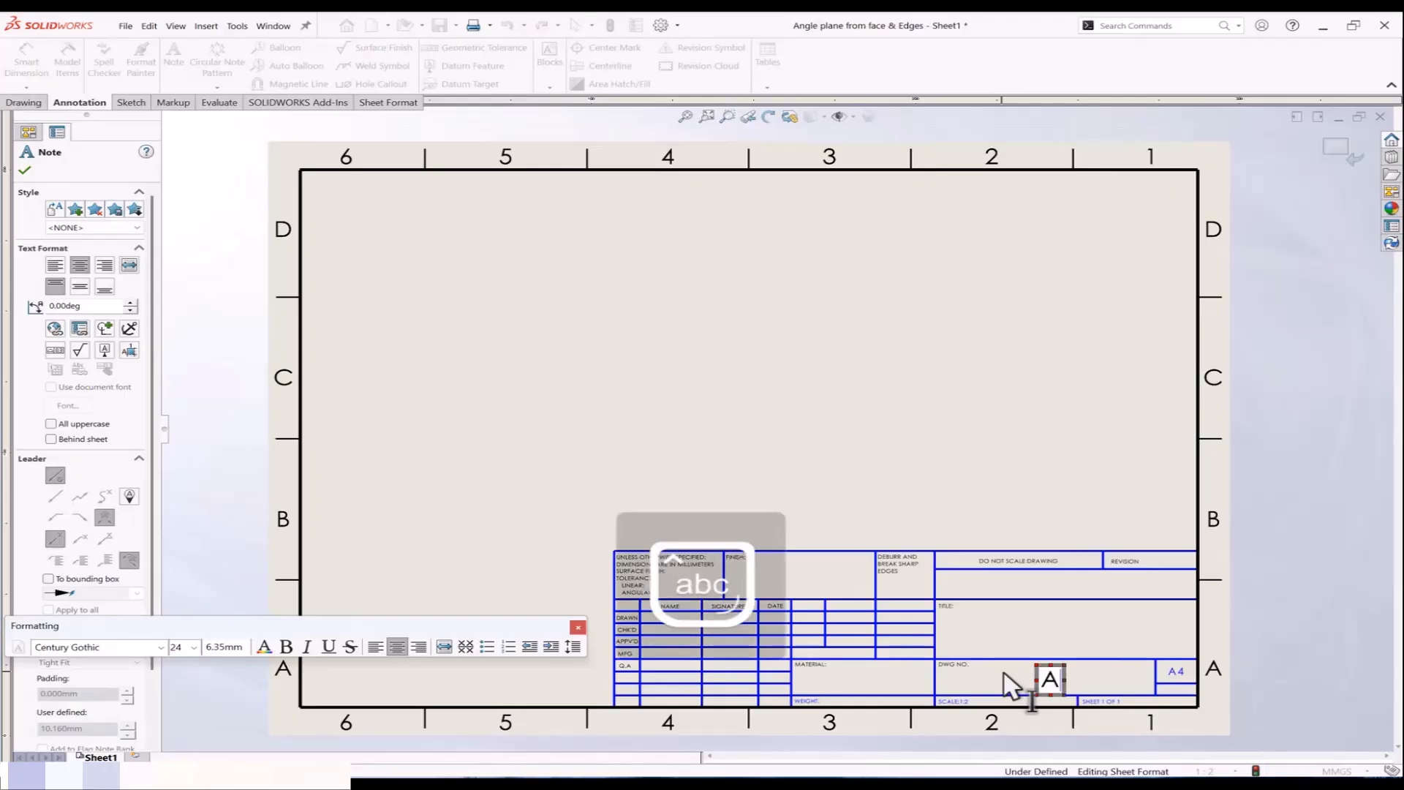
{"action": "type", "text": "ux"}
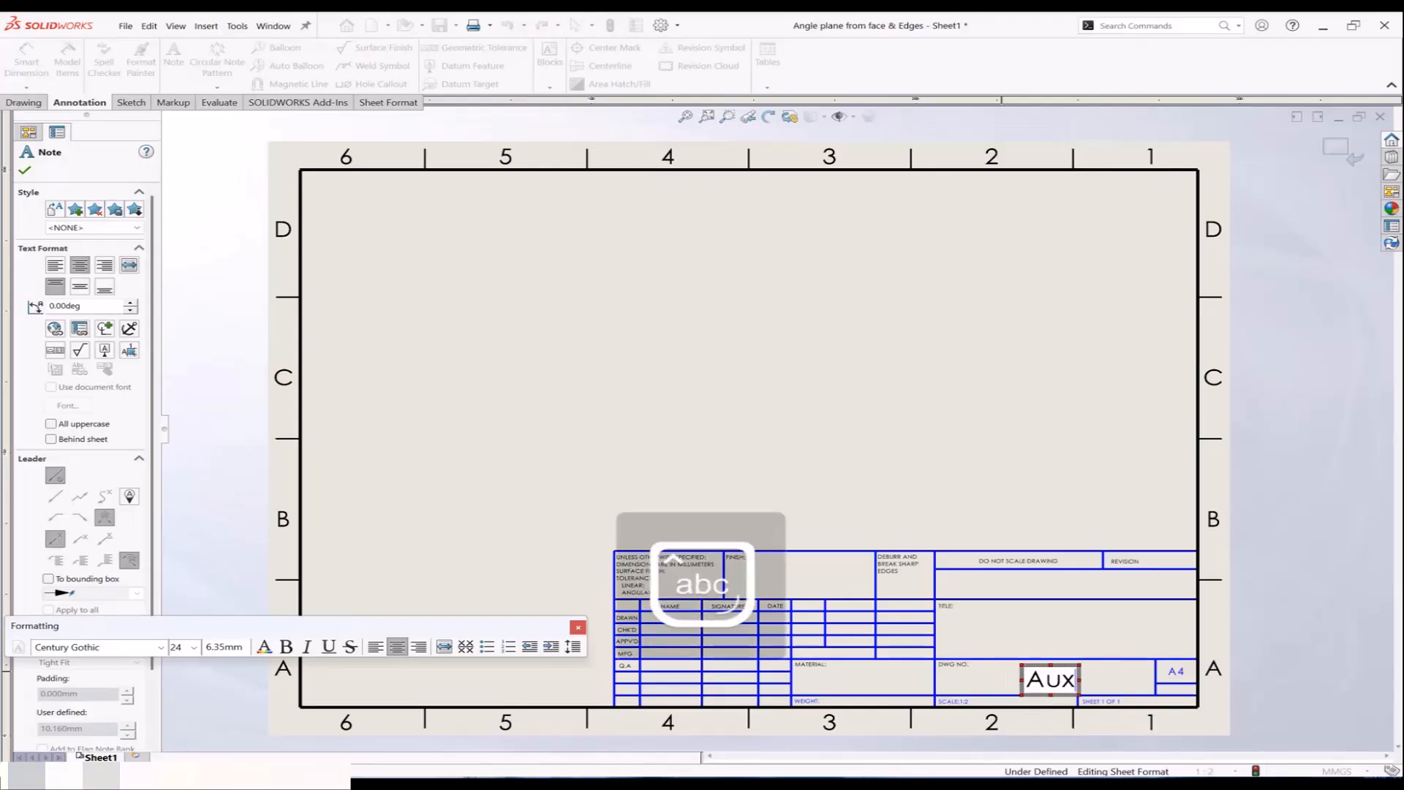
{"action": "type", "text": "il"}
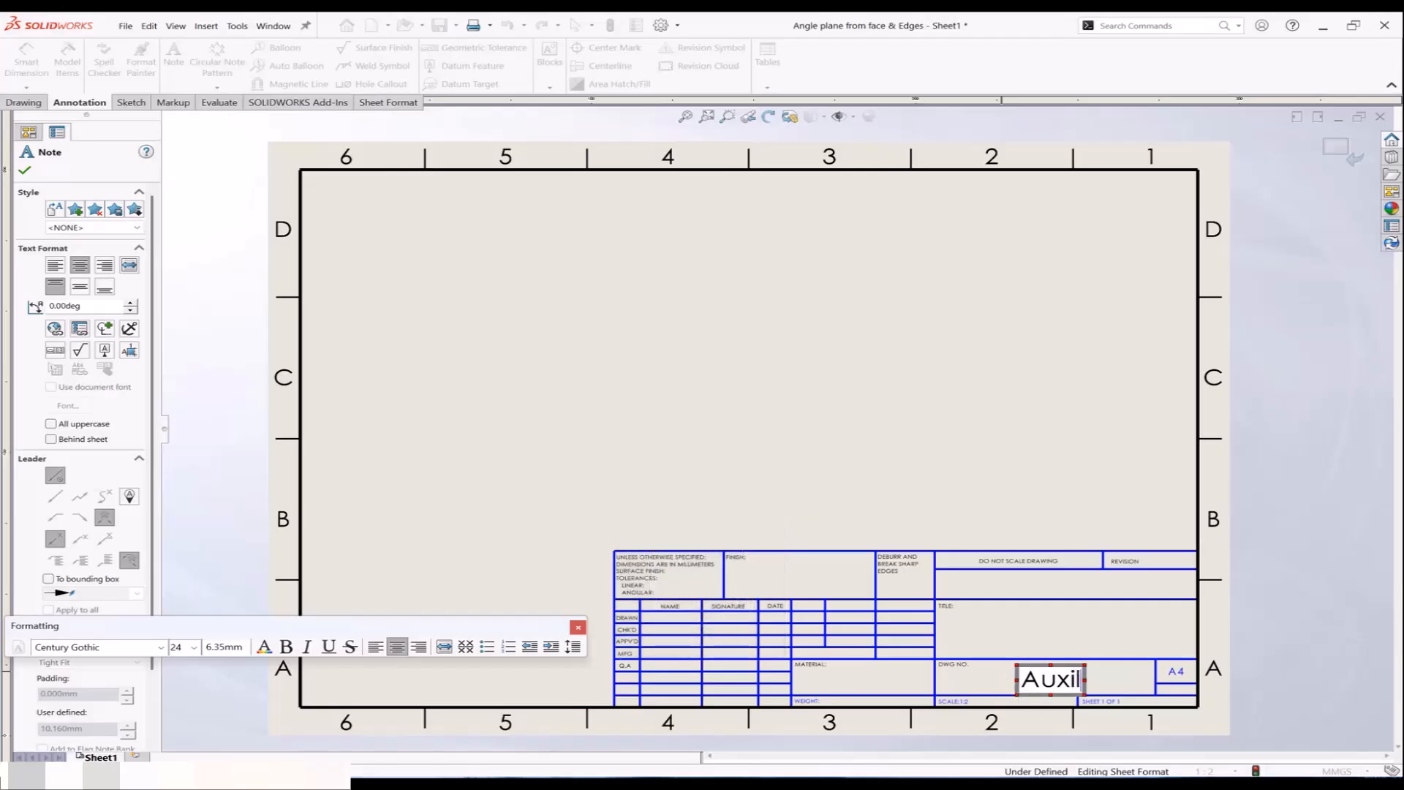
{"action": "type", "text": "ary"}
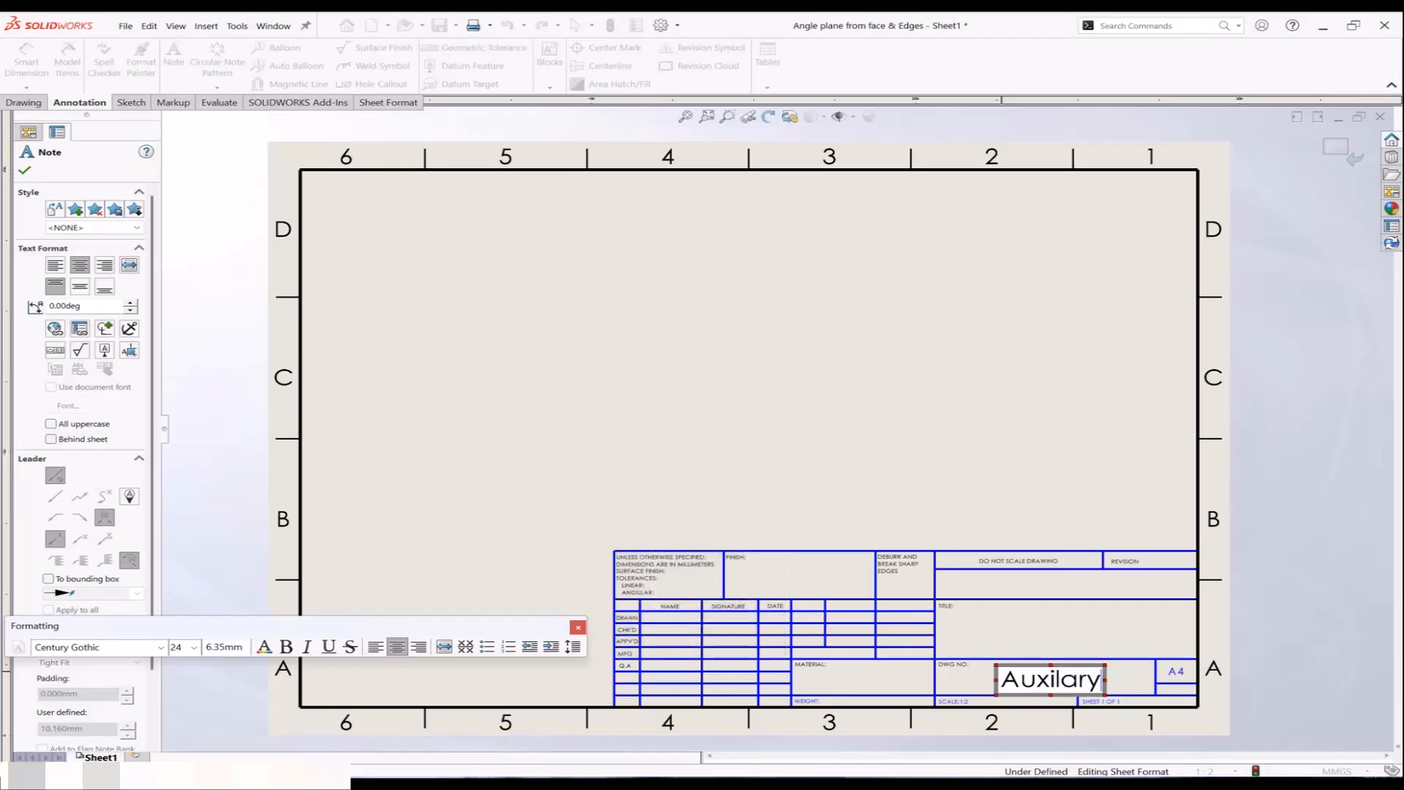
{"action": "type", "text": " View"}
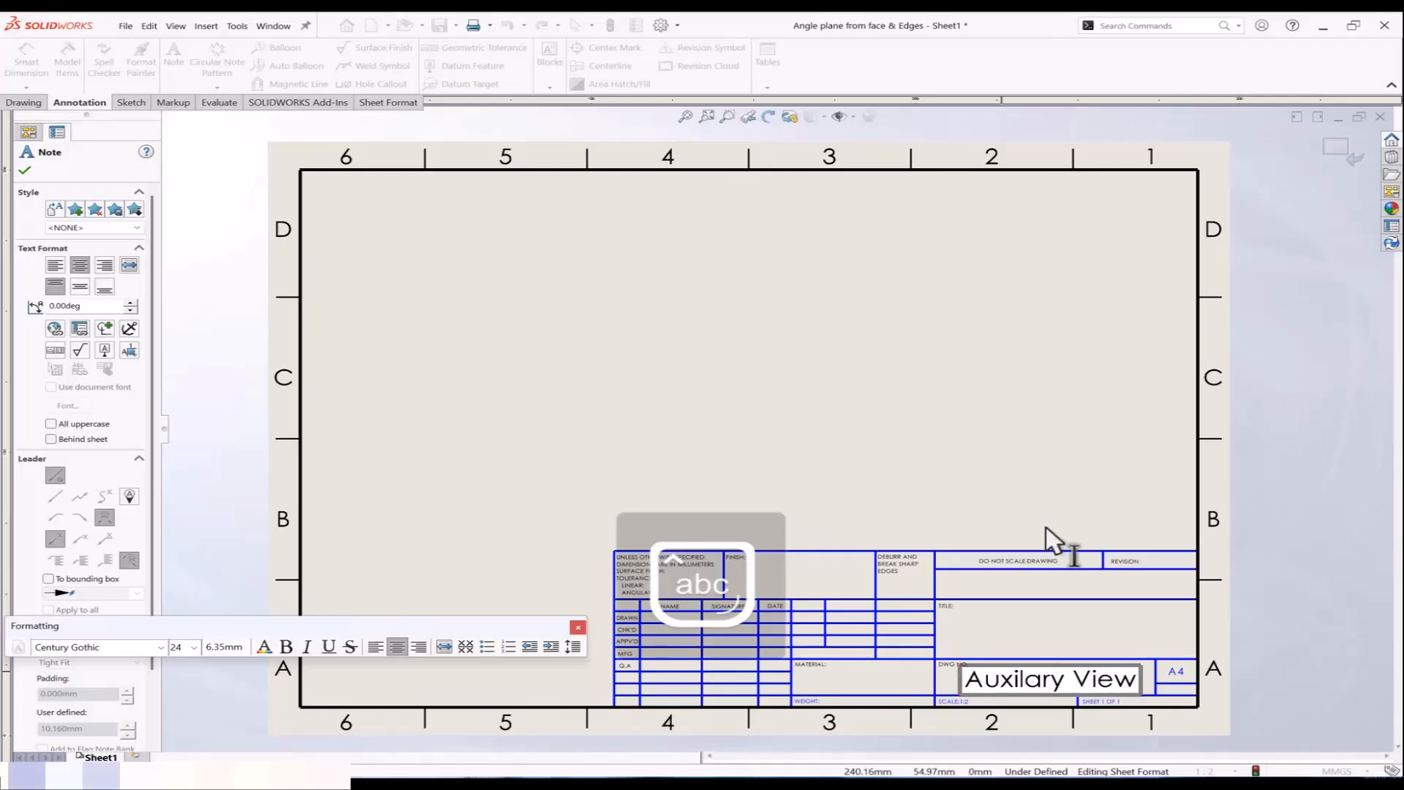
{"action": "left_click", "coordinate": [1033, 428]}
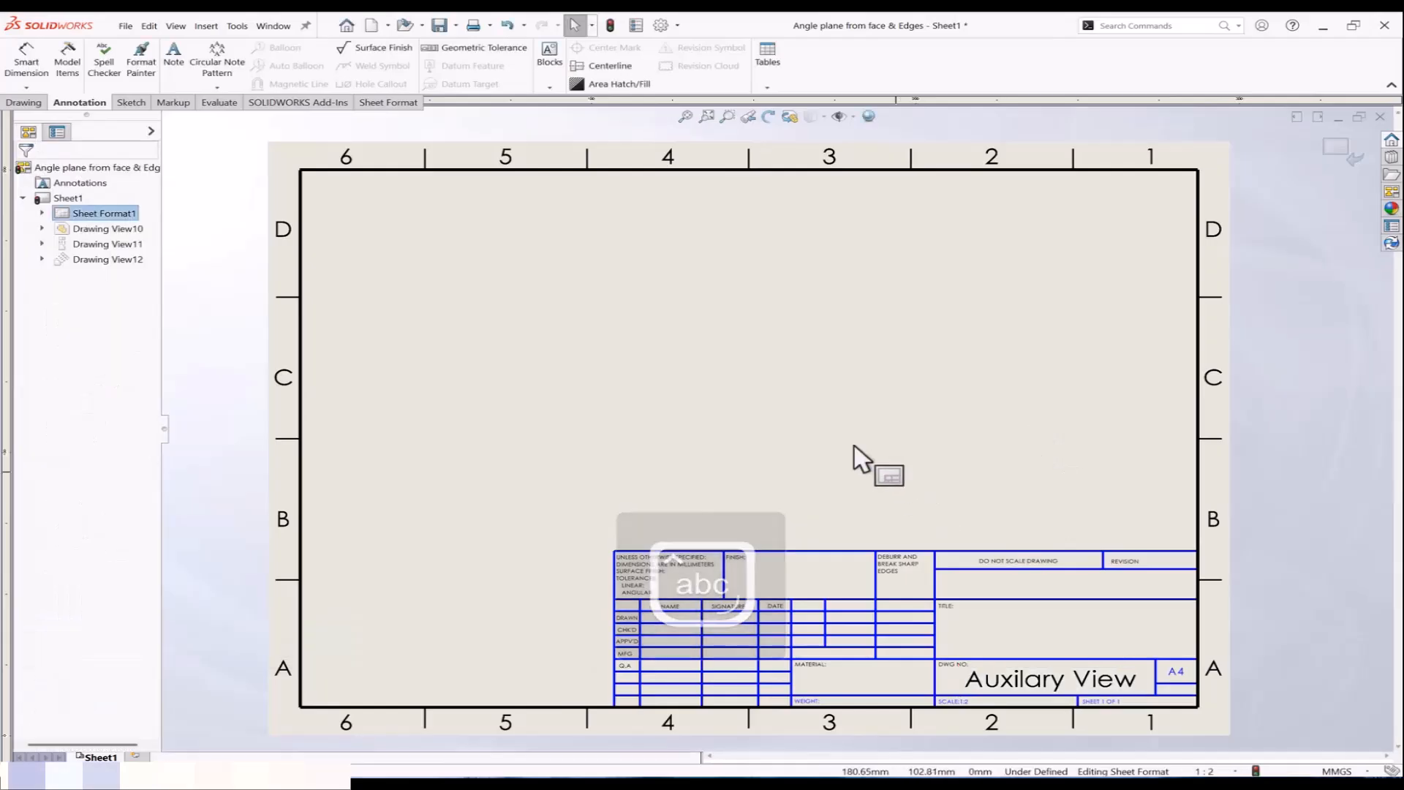
Step: Enter the drafter's name in the NAME cell of the title block's DRAWN row
{"action": "scroll", "coordinate": [709, 662], "scroll_direction": "down", "scroll_amount": 4}
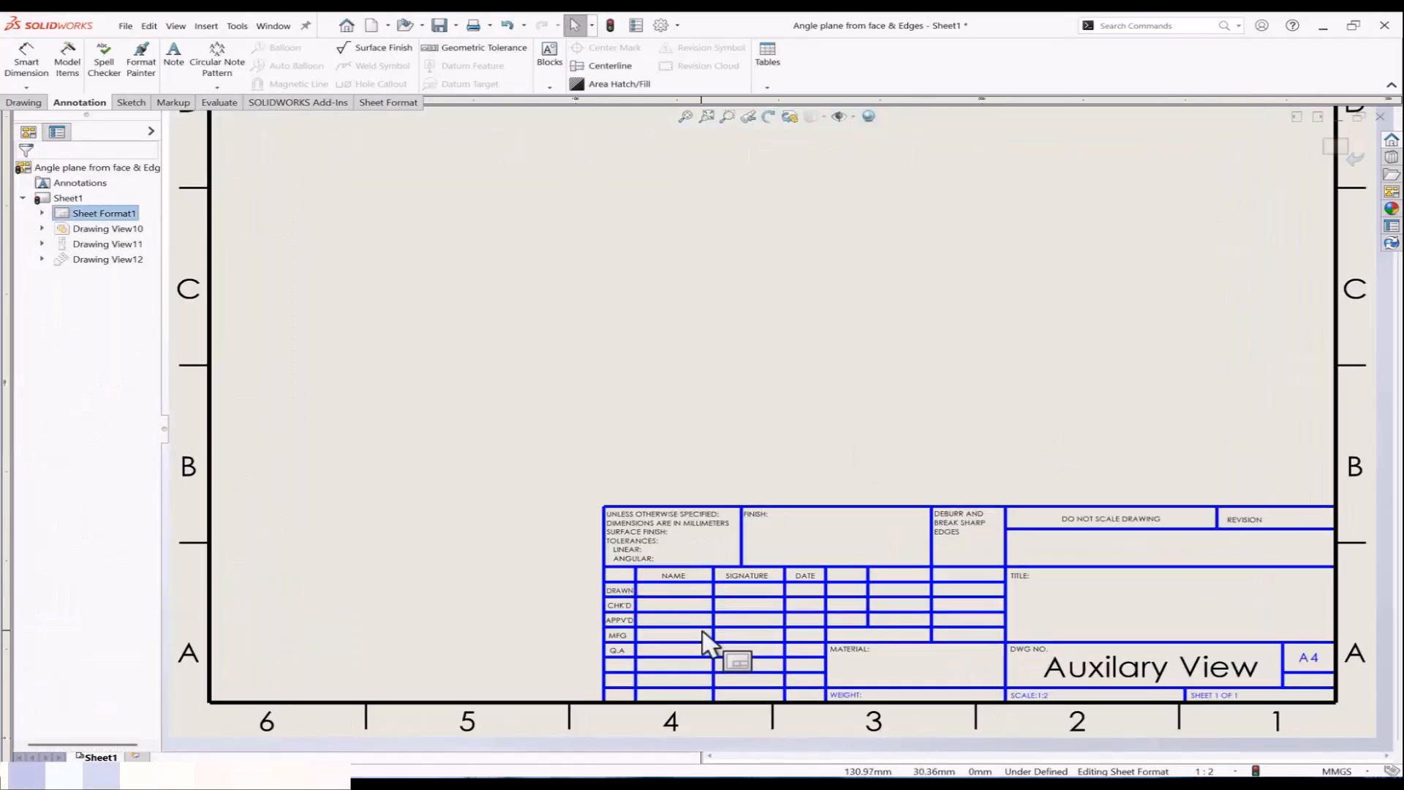
{"action": "scroll", "coordinate": [658, 556], "scroll_direction": "down", "scroll_amount": 2}
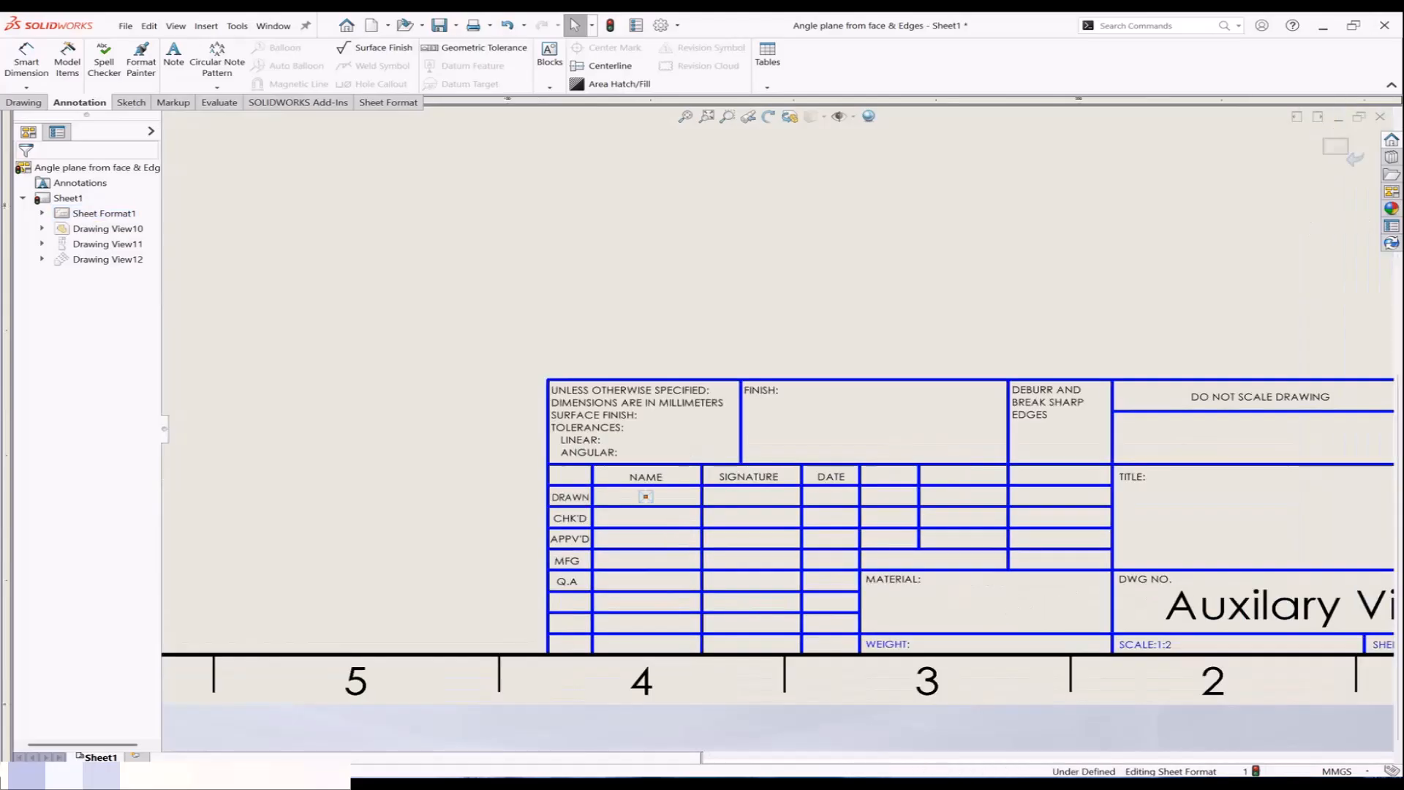
{"action": "double_click", "coordinate": [645, 497]}
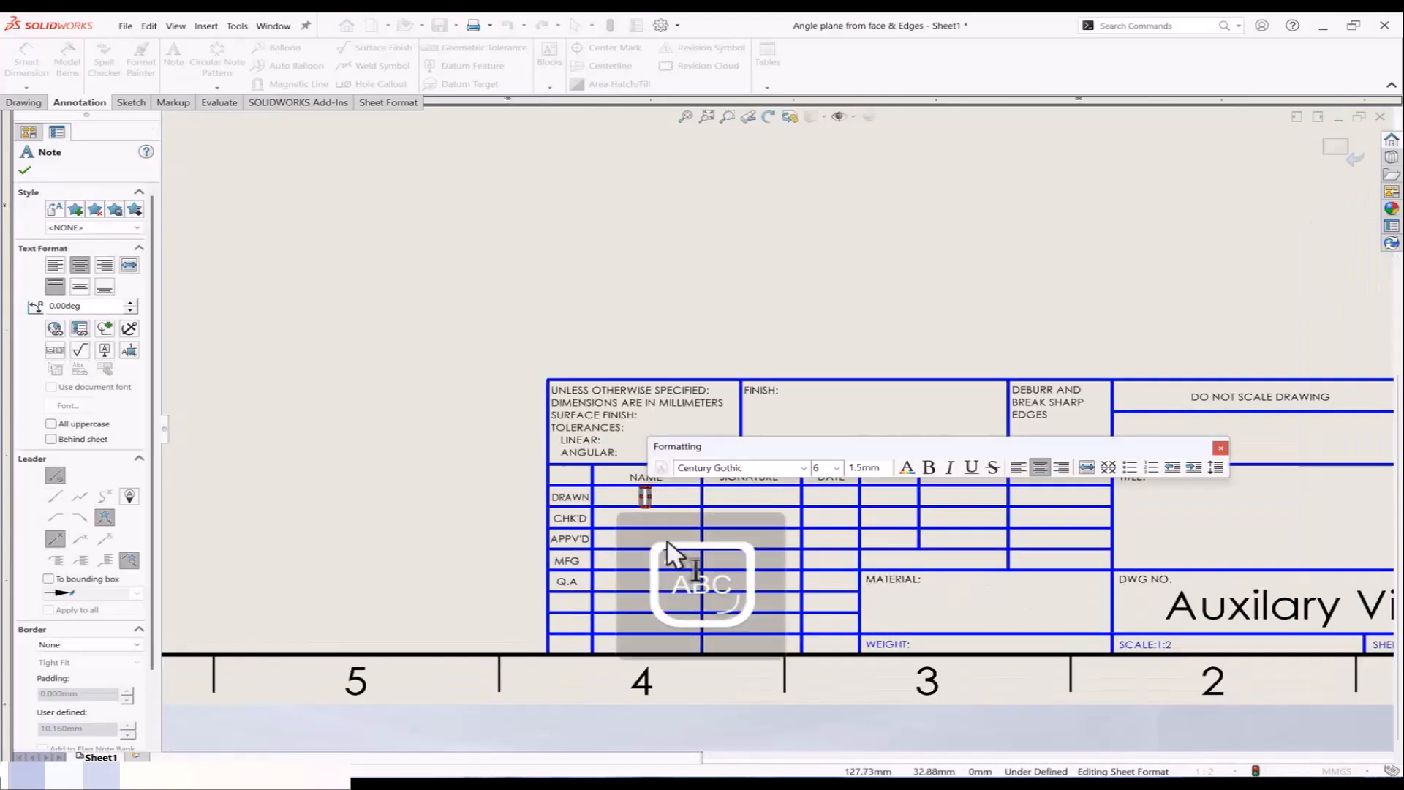
{"action": "type", "text": "Sal"}
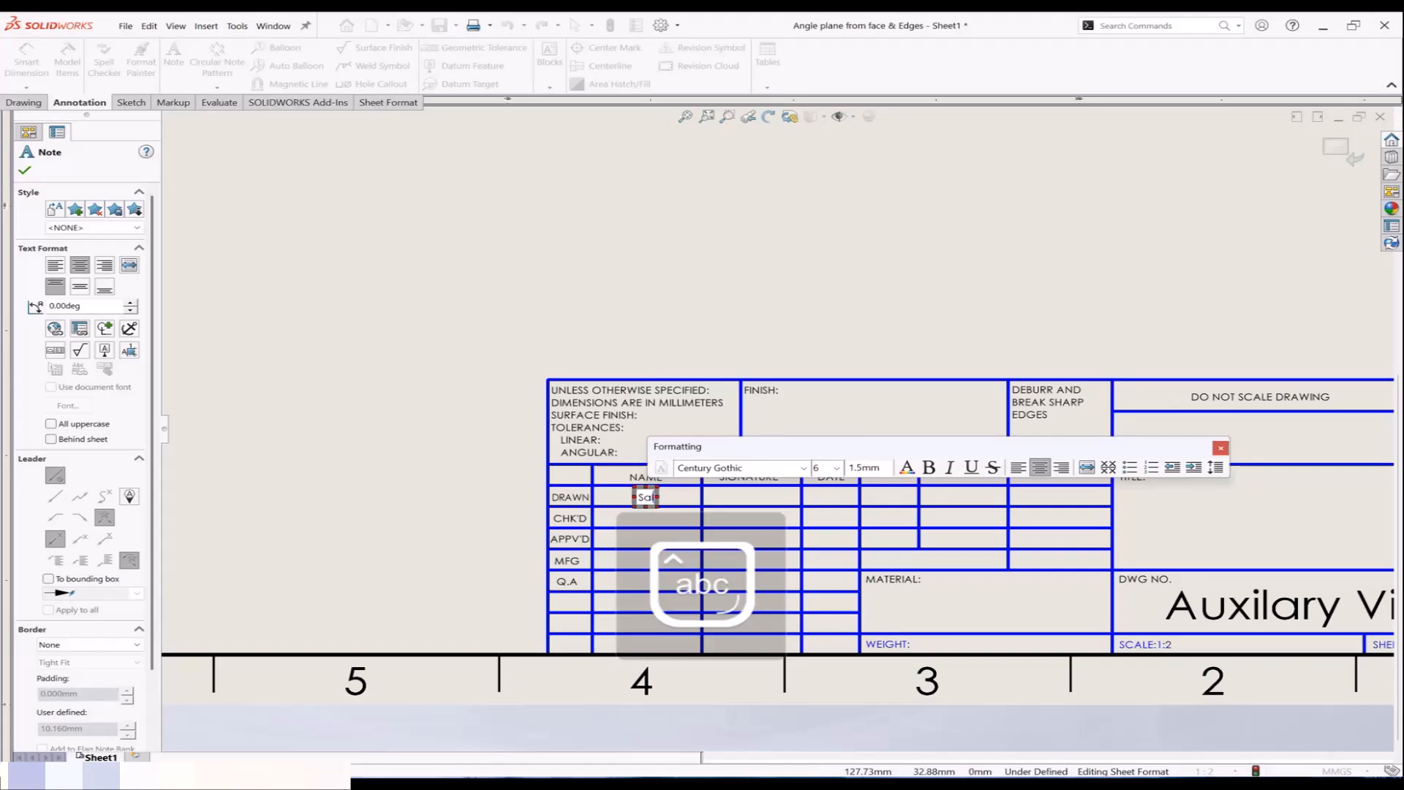
{"action": "type", "text": "man"}
{"action": "left_click", "coordinate": [429, 414]}
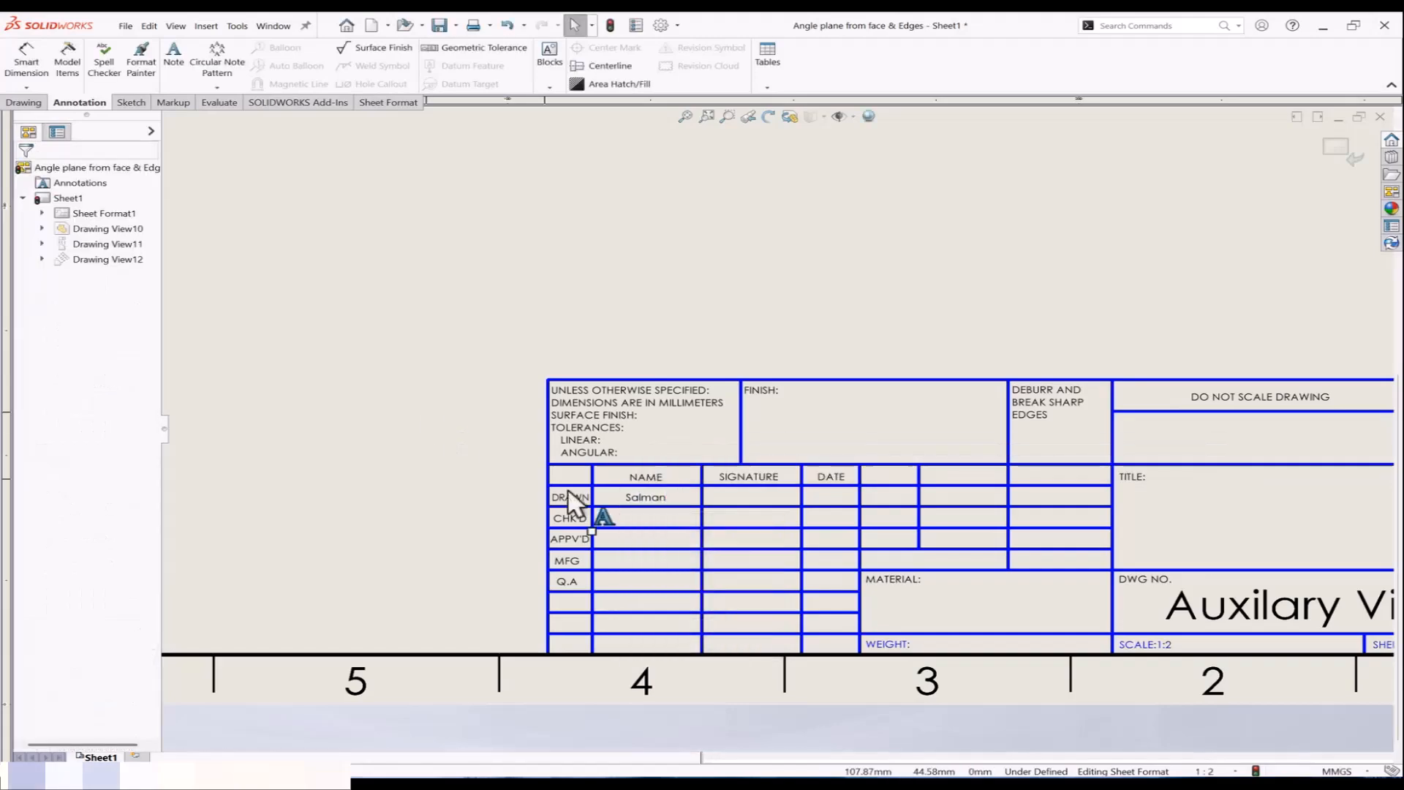
Step: Exit sheet format editing to return to the drawing sheet and check the filled-in title block
{"action": "scroll", "coordinate": [670, 529], "scroll_direction": "up", "scroll_amount": 3}
{"action": "scroll", "coordinate": [762, 553], "scroll_direction": "down", "scroll_amount": 3}
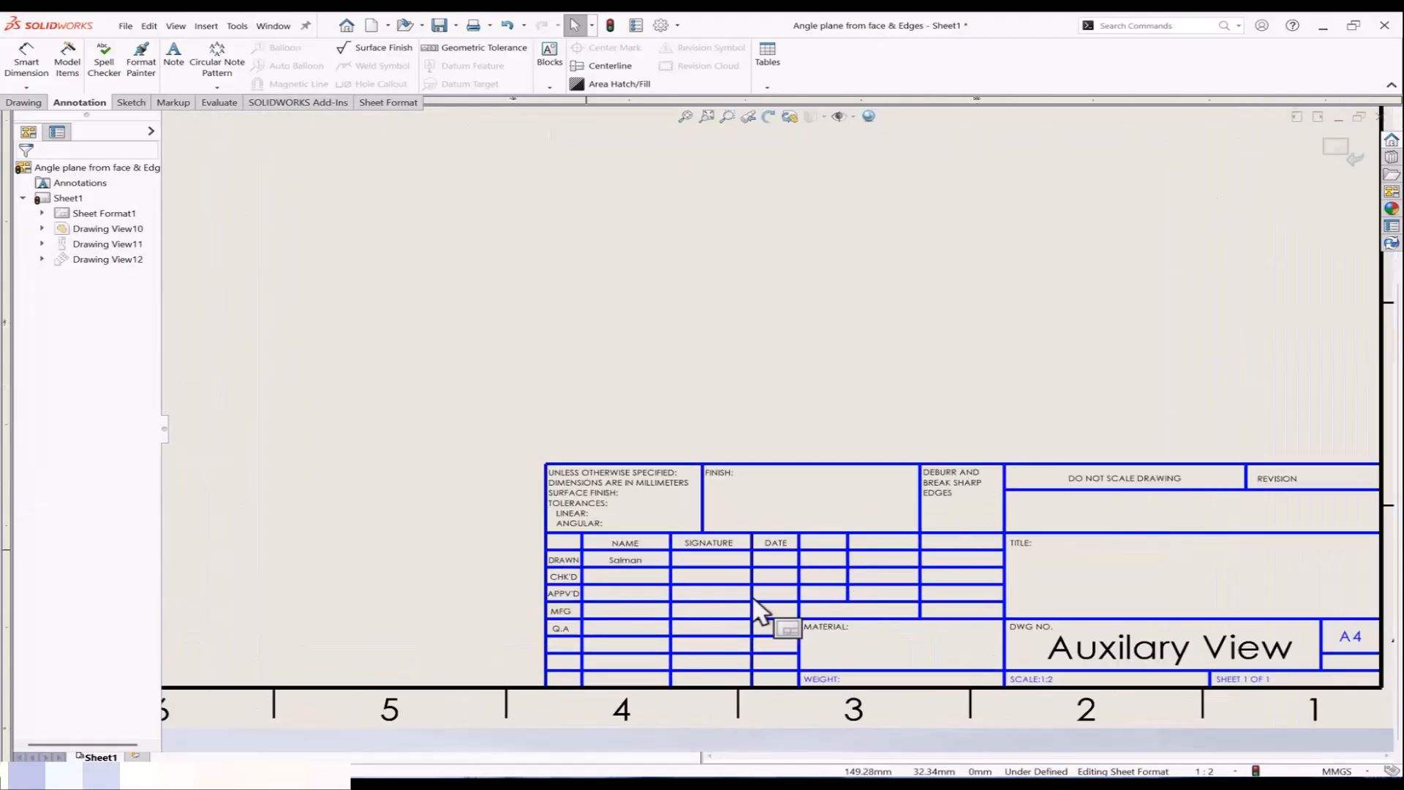
{"action": "scroll", "coordinate": [760, 613], "scroll_direction": "up", "scroll_amount": 5}
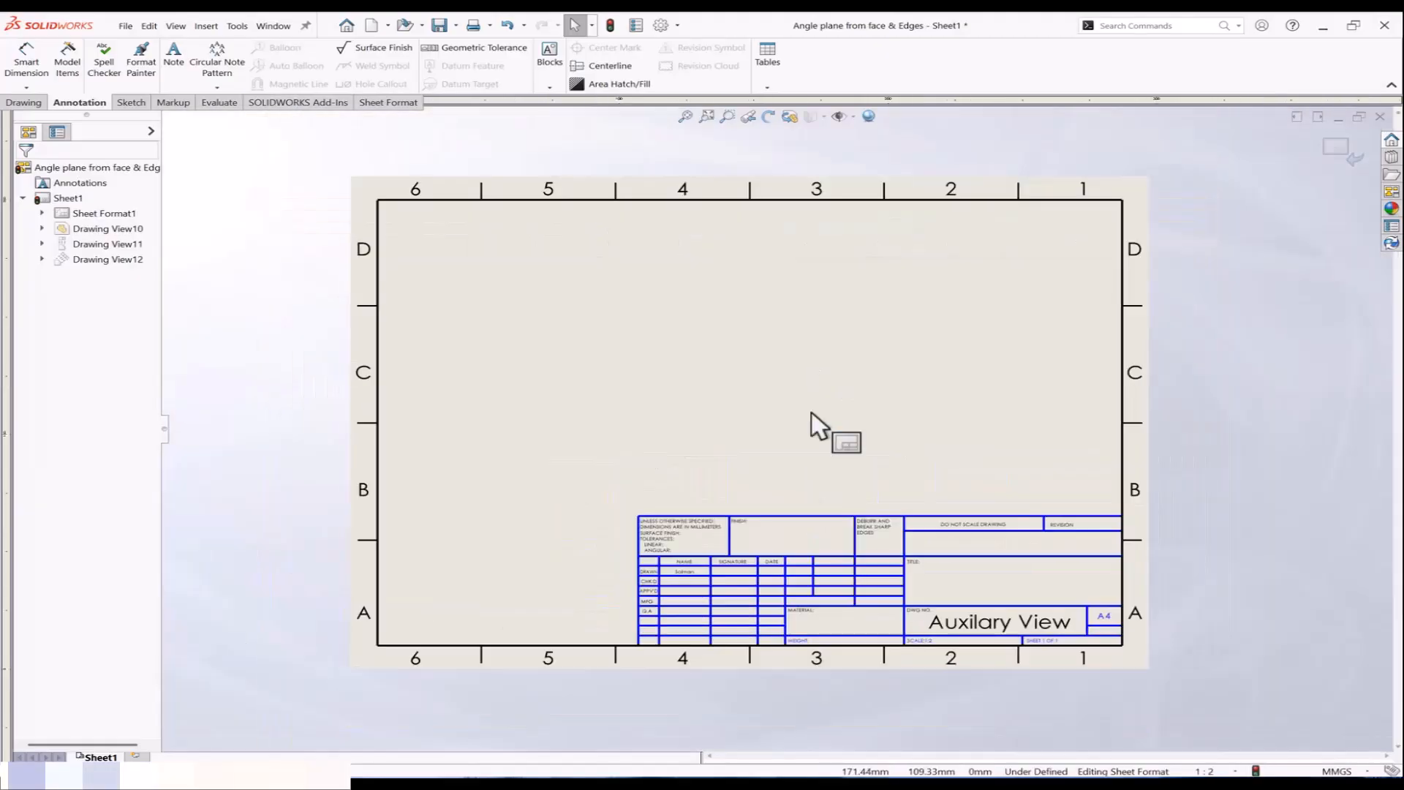
{"action": "left_click", "coordinate": [1335, 150]}
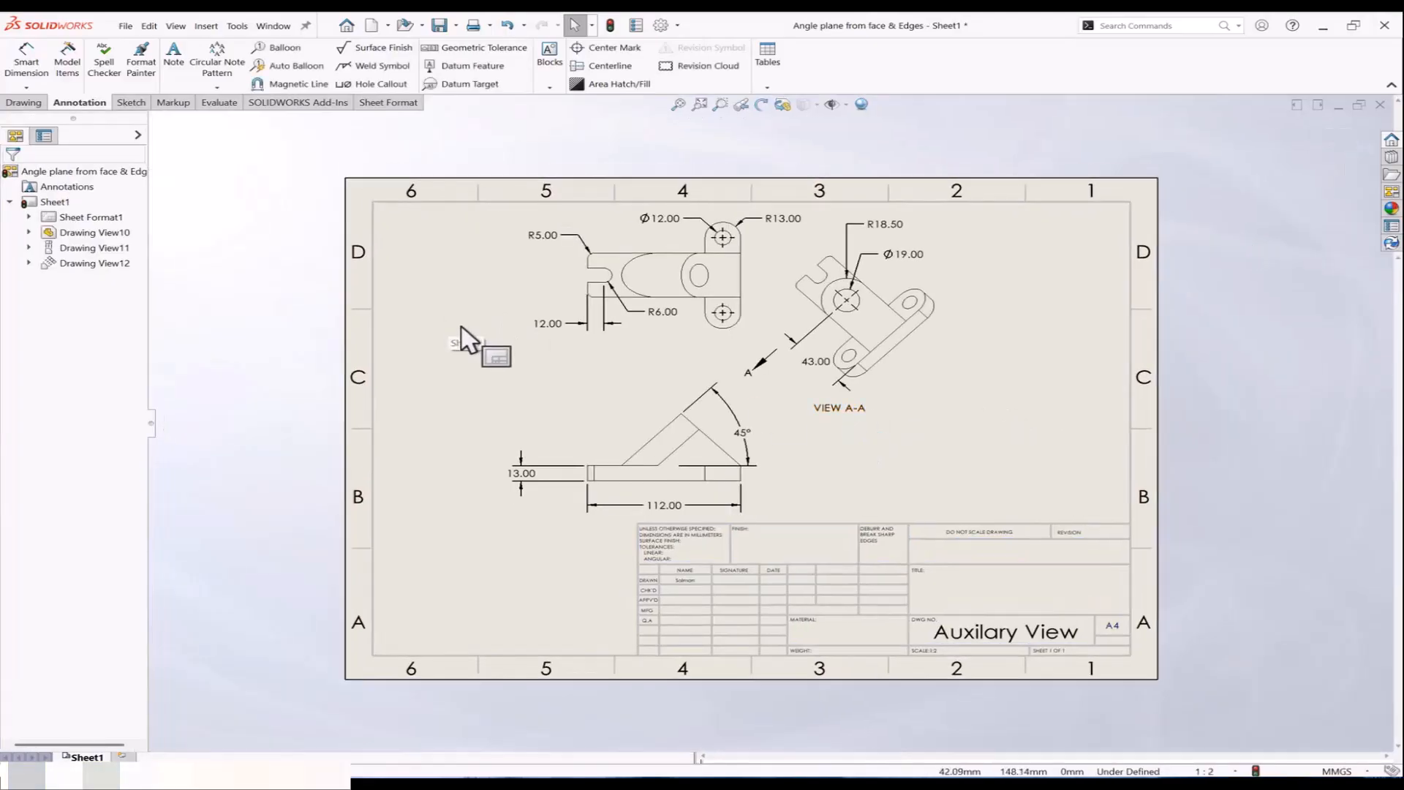
{"action": "scroll", "coordinate": [932, 525], "scroll_direction": "down", "scroll_amount": 2}
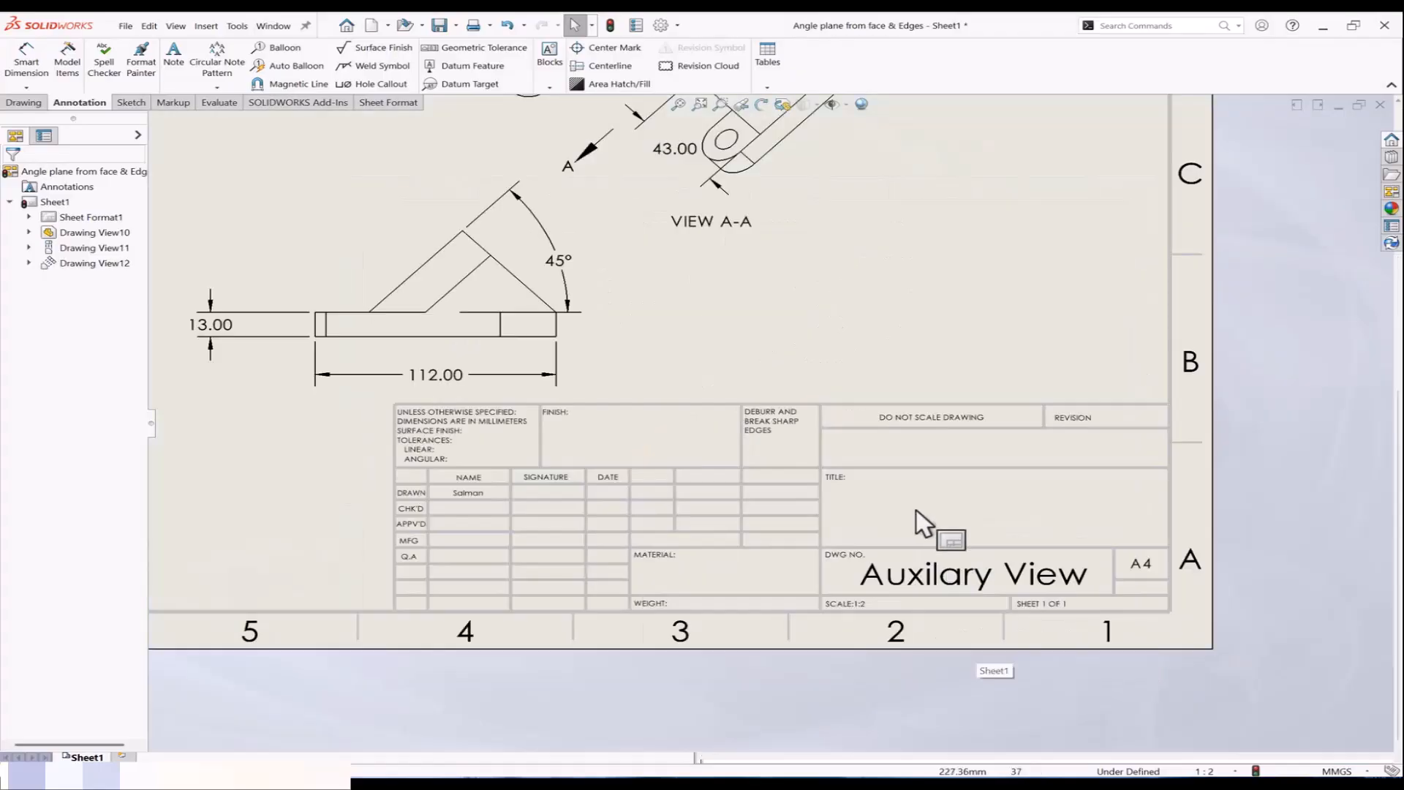
{"action": "scroll", "coordinate": [964, 545], "scroll_direction": "up", "scroll_amount": 2}
{"action": "scroll", "coordinate": [886, 512], "scroll_direction": "up", "scroll_amount": 1}
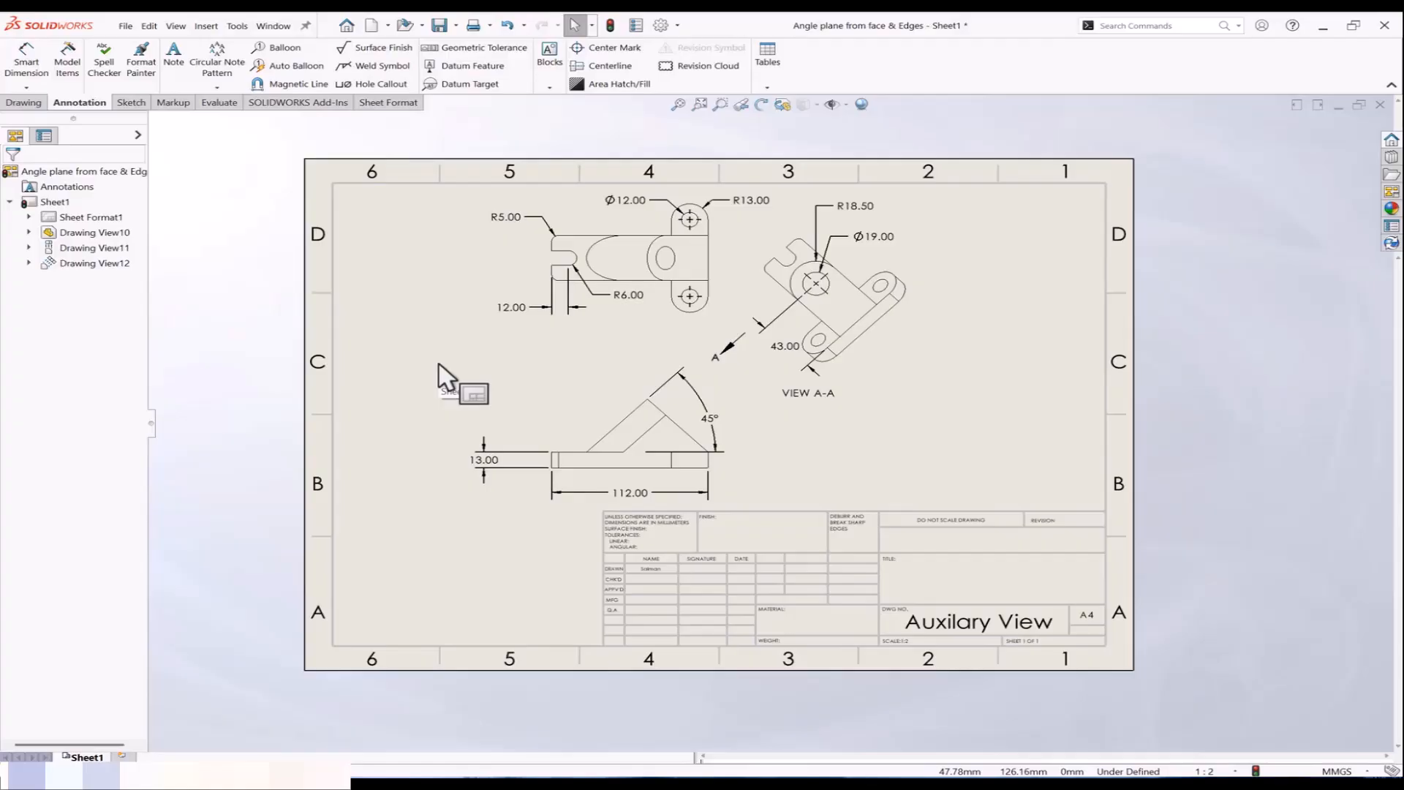
Step: Save the drawing to the Desktop as "Auxilary view" in SOLIDWORKS Drawing format
{"action": "left_click", "coordinate": [126, 26]}
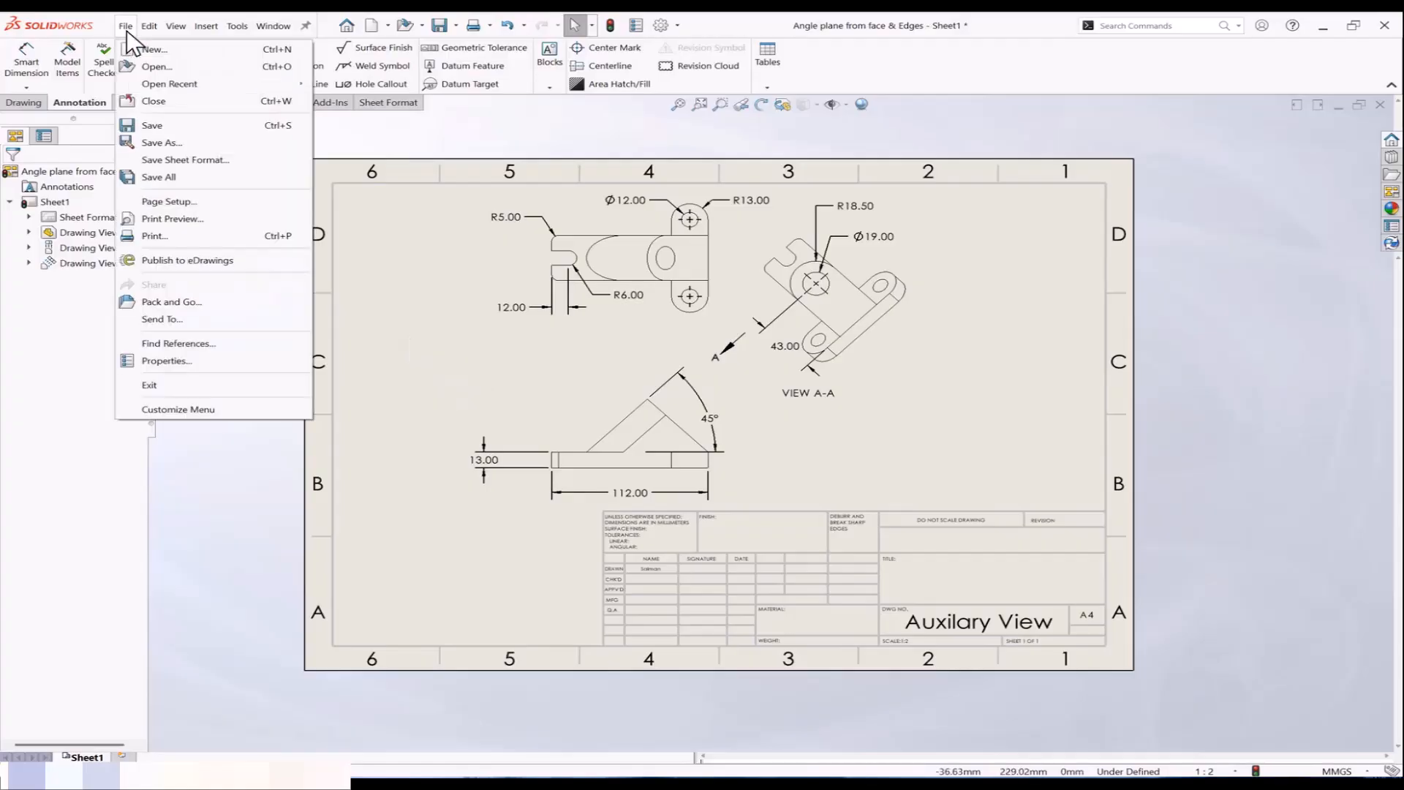
{"action": "left_click", "coordinate": [176, 143]}
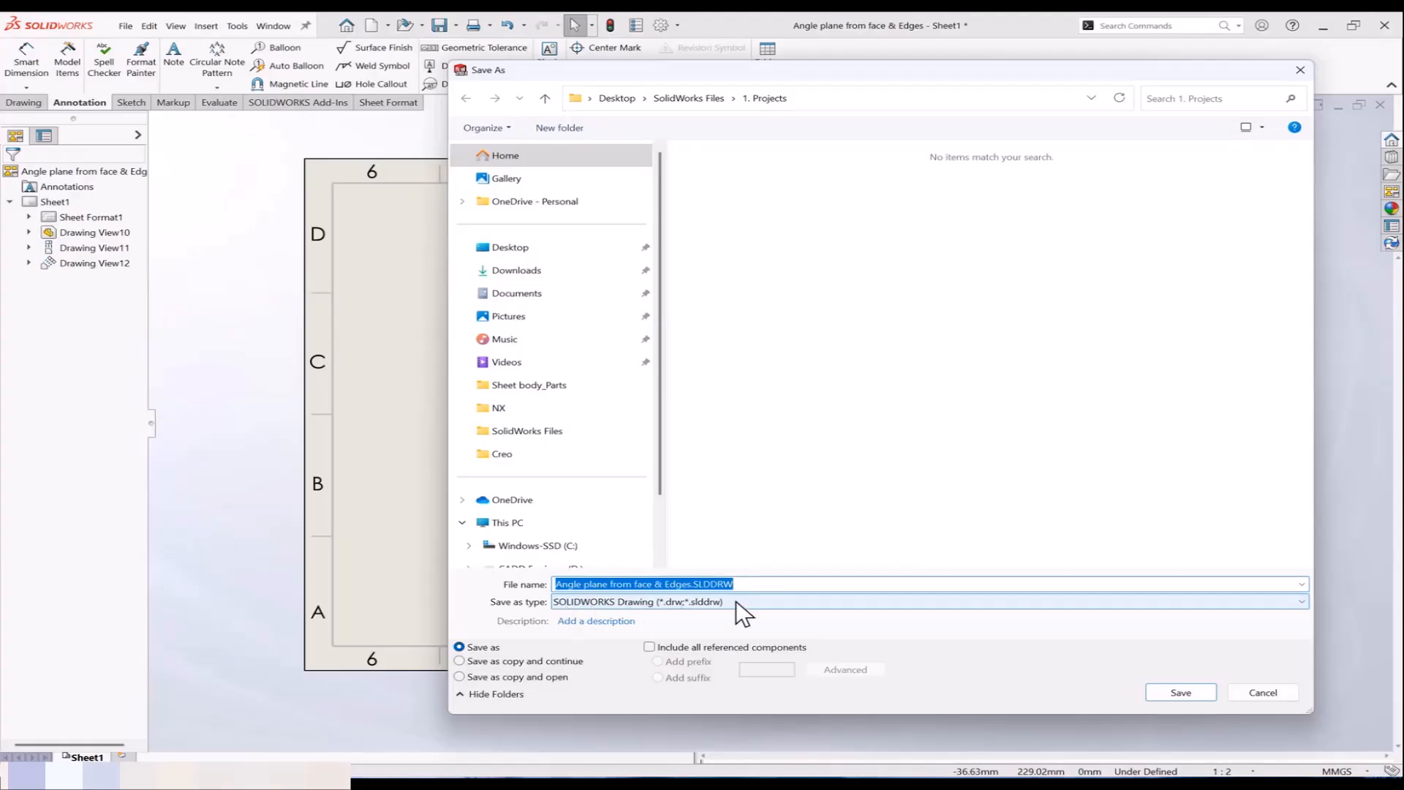
{"action": "key", "text": "Caps_Lock"}
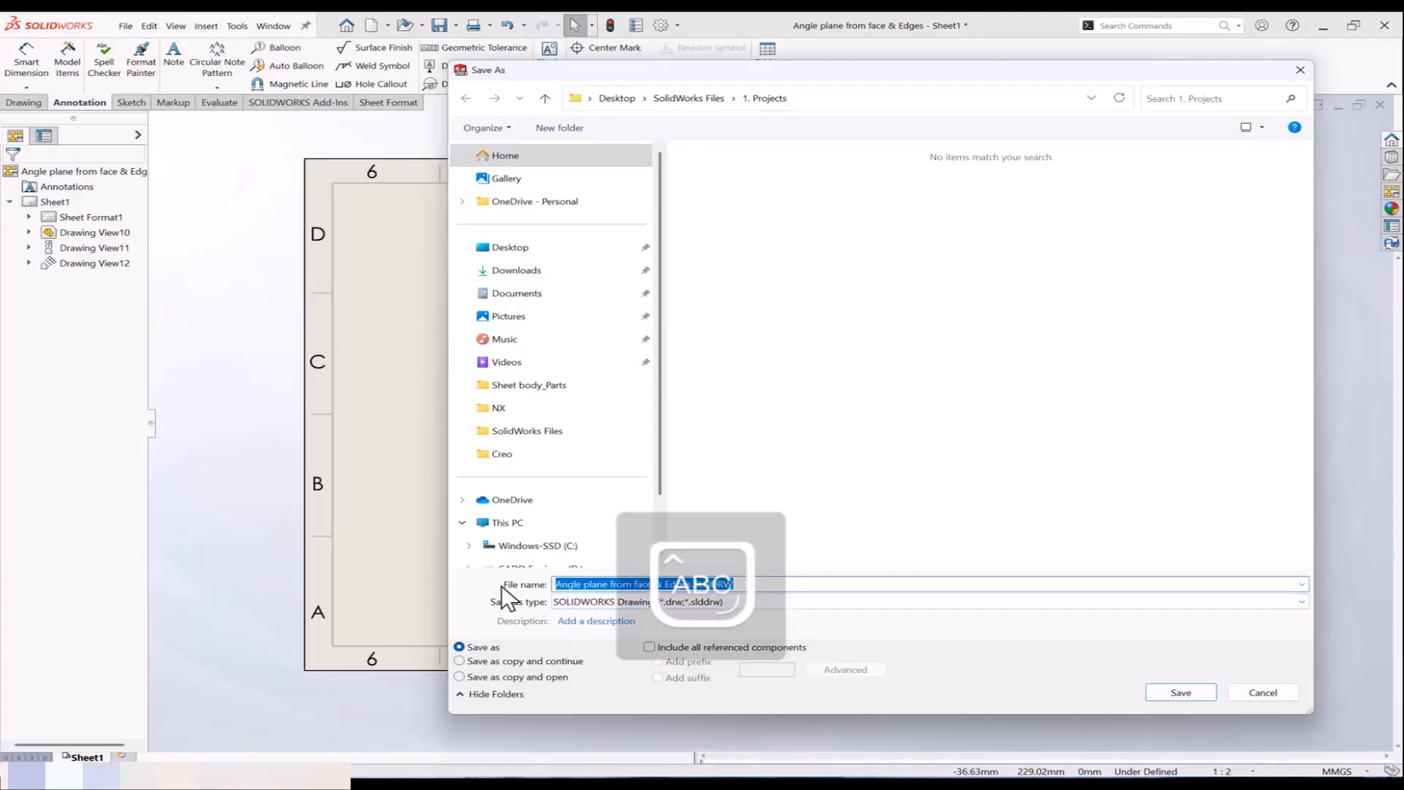
{"action": "type", "text": "A"}
{"action": "key", "text": "Caps_Lock"}
{"action": "type", "text": "u"}
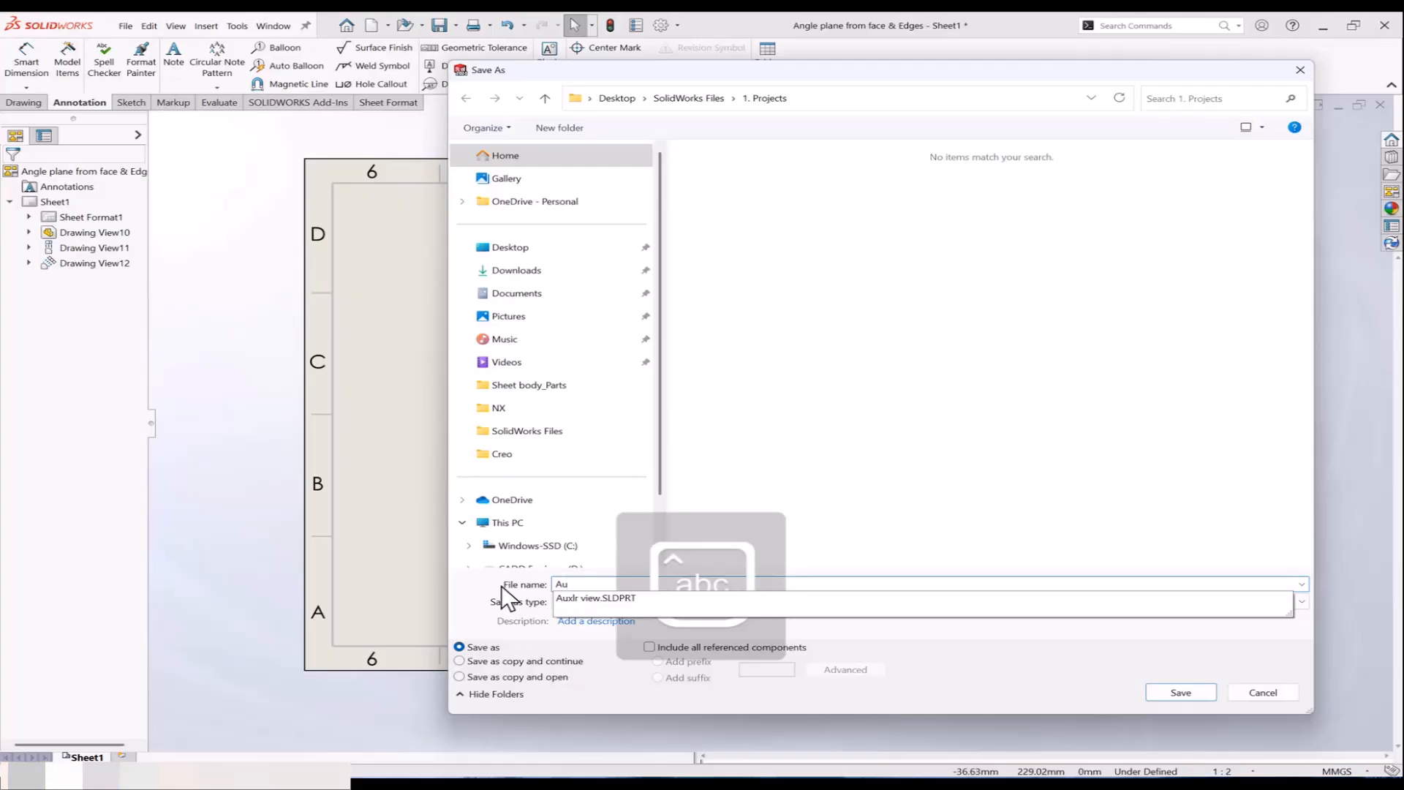
{"action": "type", "text": "xilary view"}
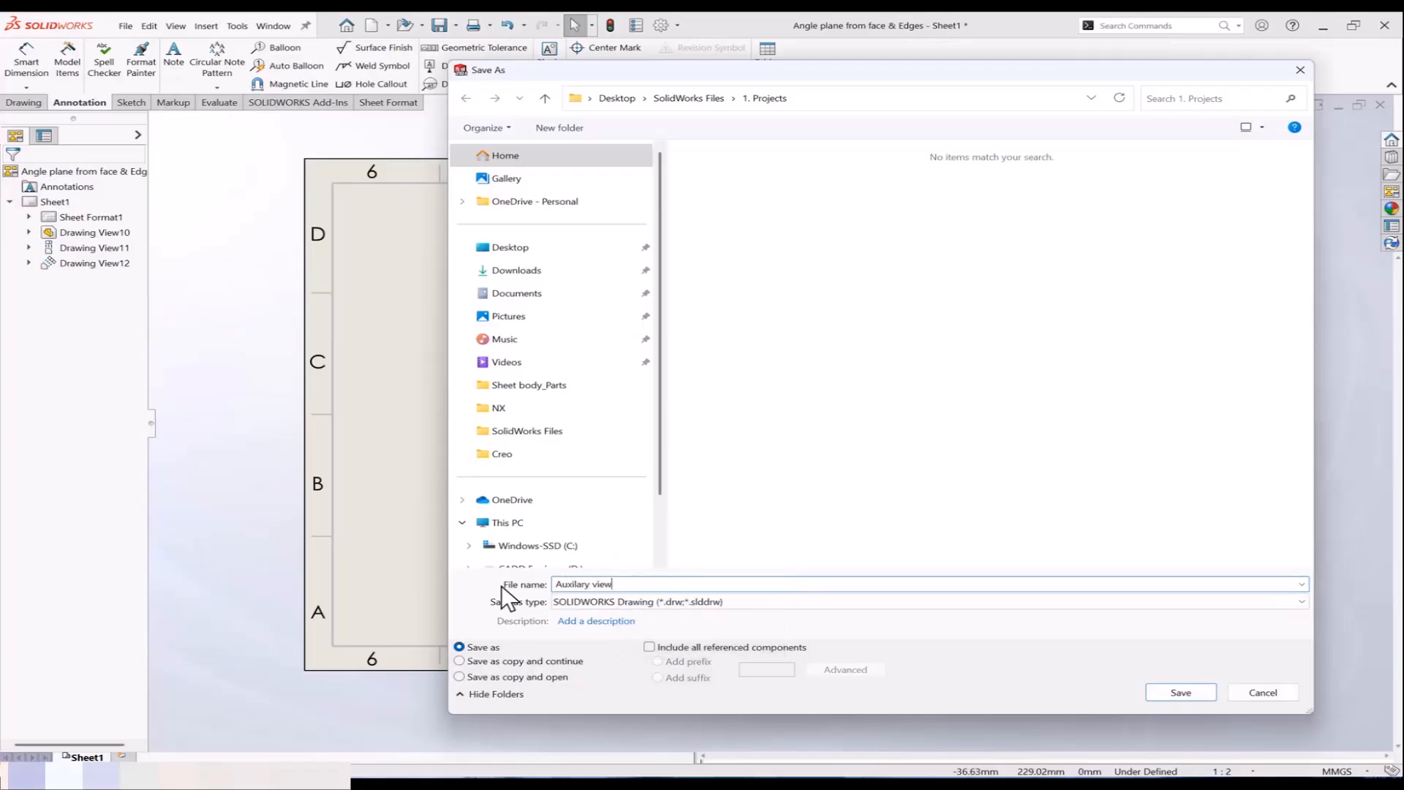
{"action": "left_click", "coordinate": [530, 248]}
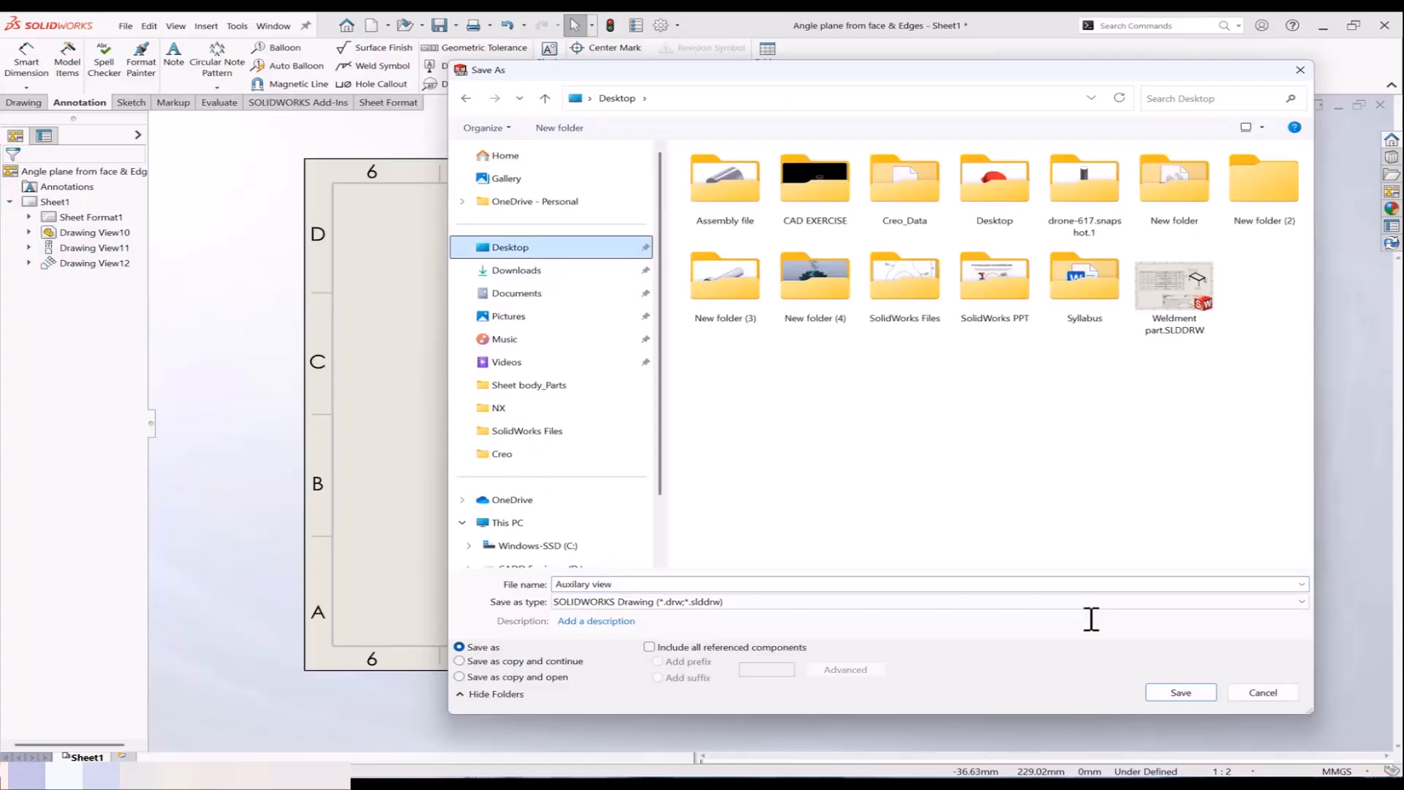
{"action": "left_click", "coordinate": [1174, 691]}
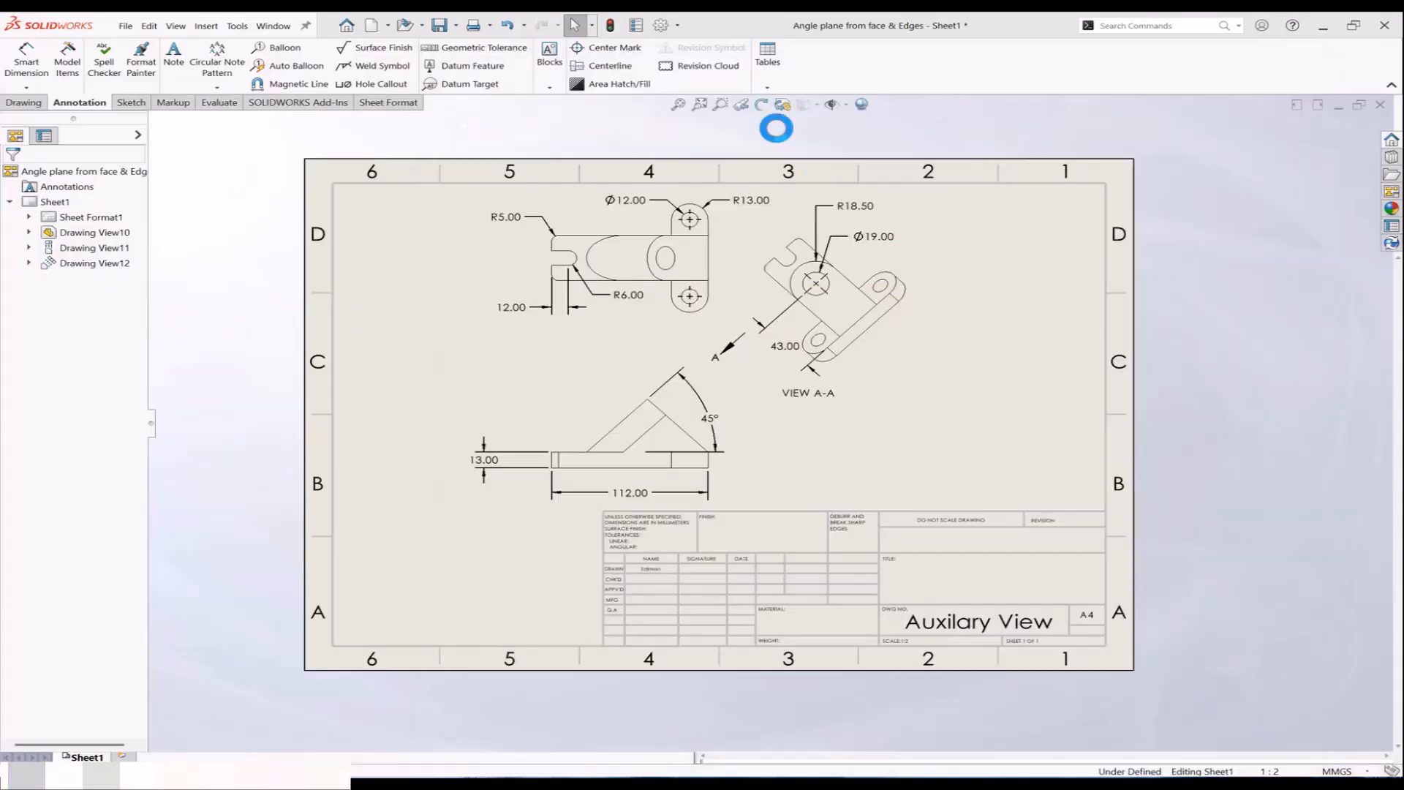
Step: Save a DWG copy of the drawing to the Desktop as "Auxilary view.DWG"
{"action": "left_click", "coordinate": [125, 27]}
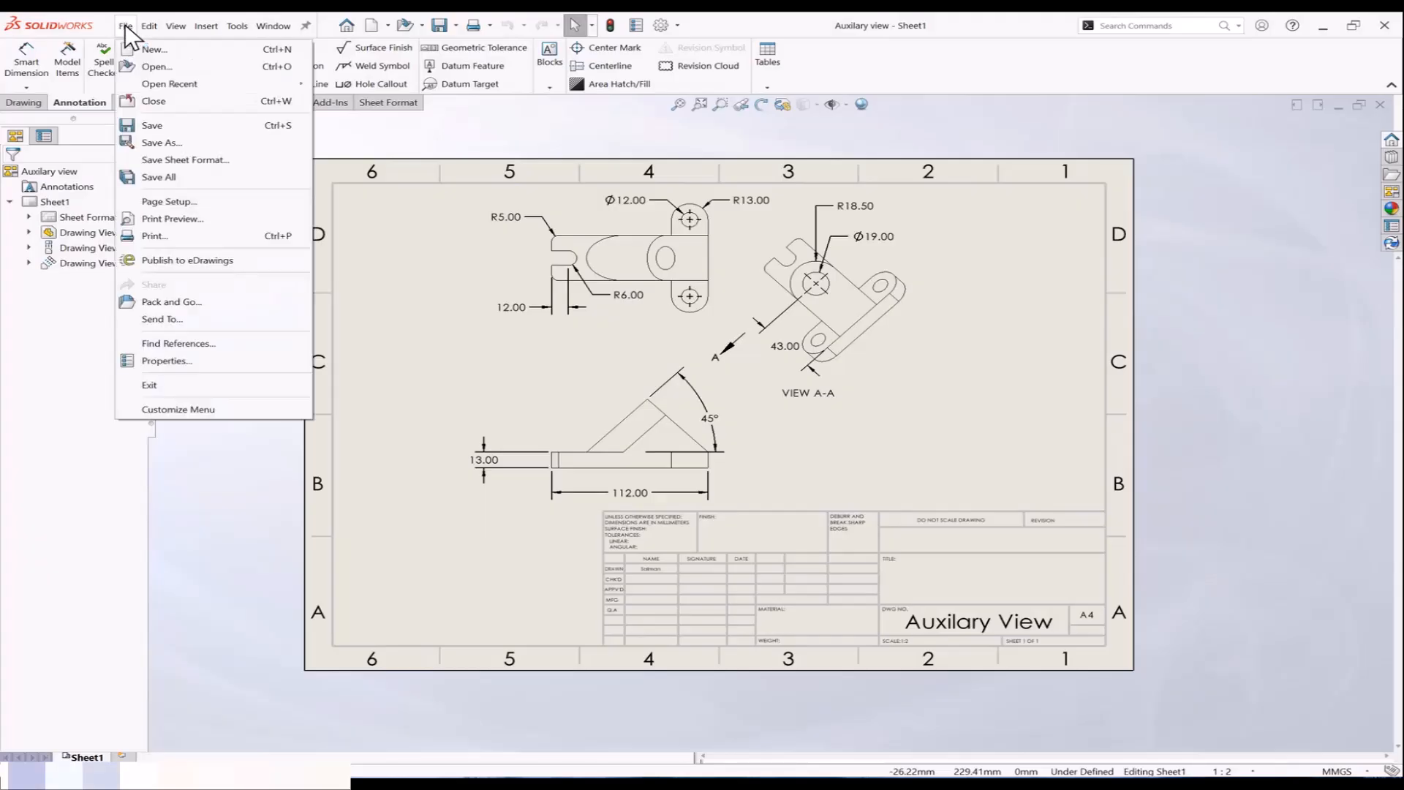
{"action": "left_click", "coordinate": [152, 141]}
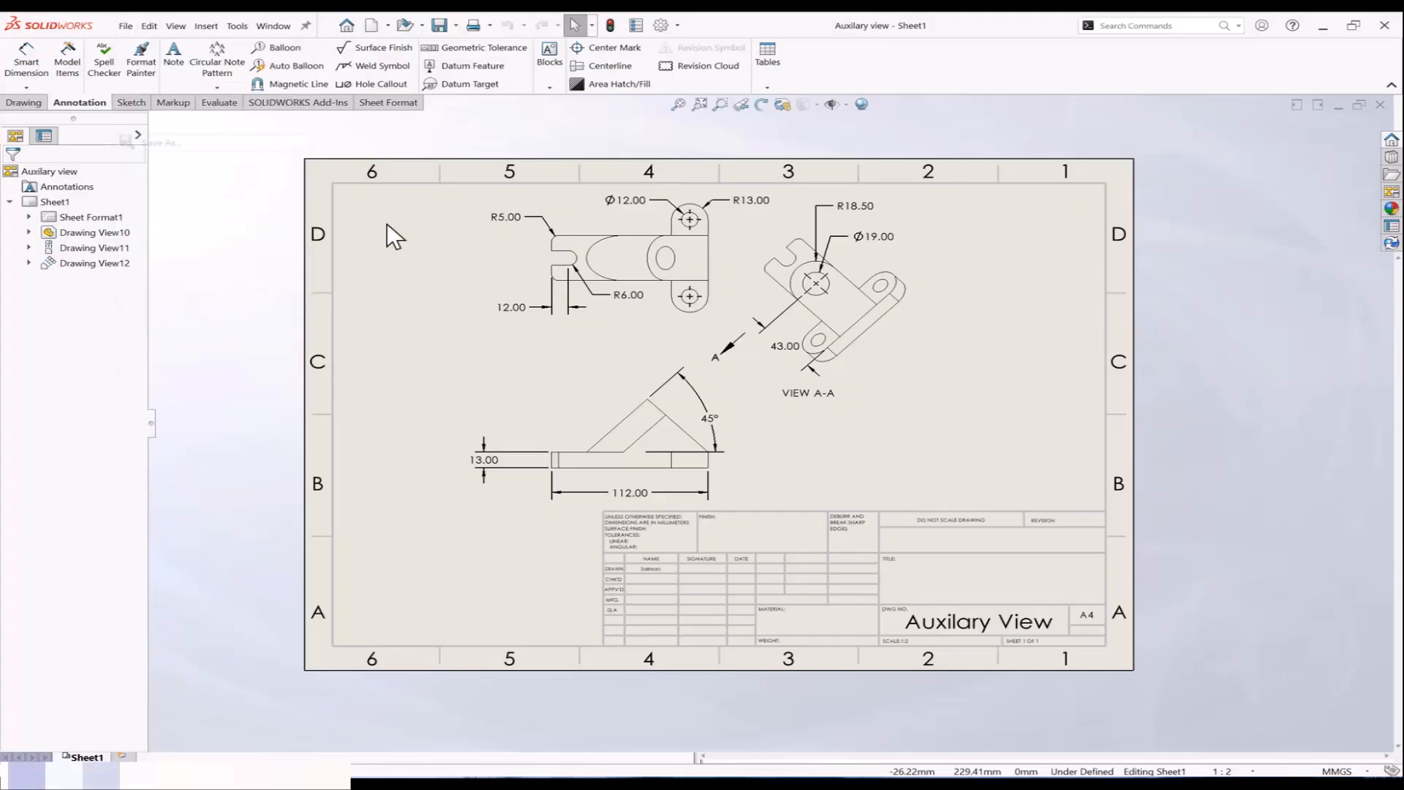
{"action": "left_click", "coordinate": [758, 601]}
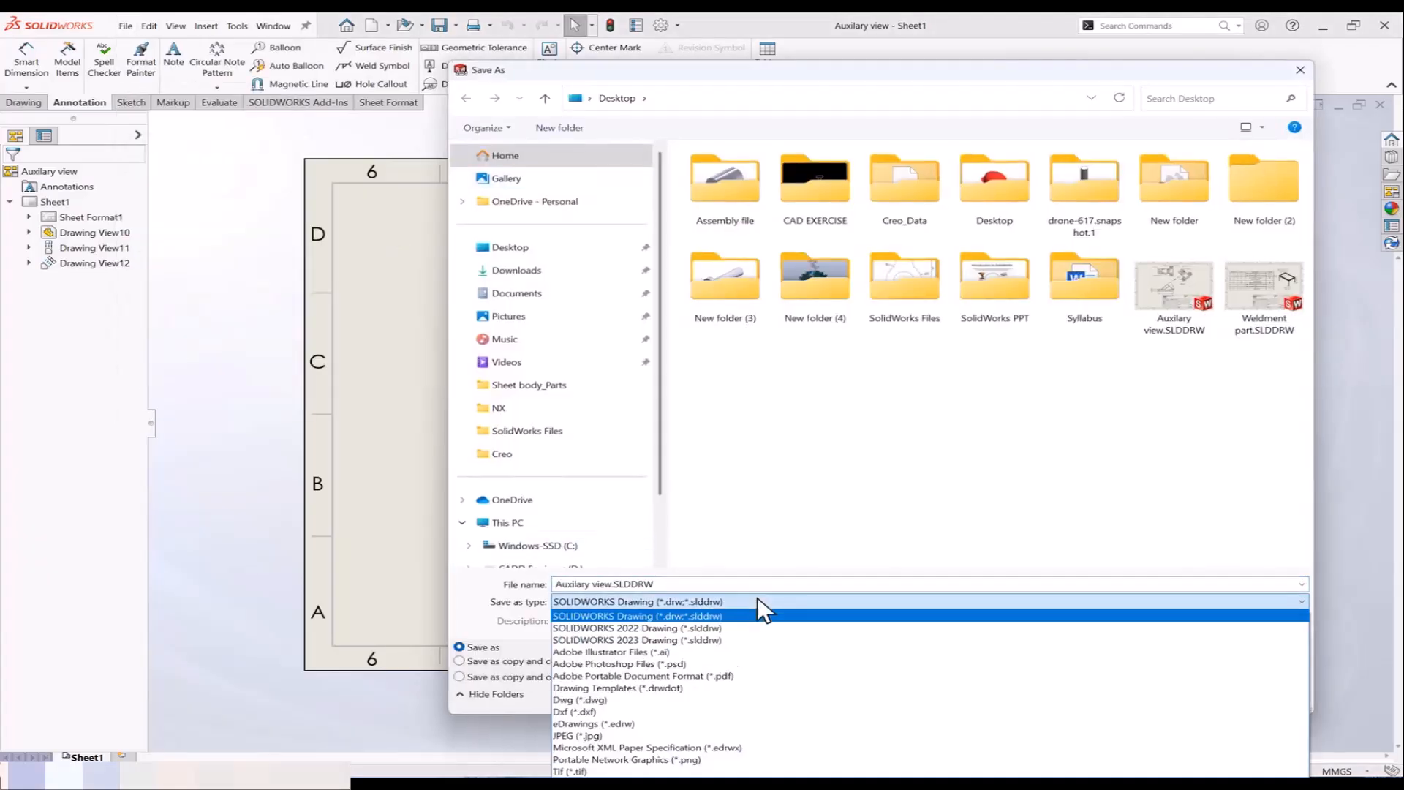
{"action": "left_click", "coordinate": [680, 714]}
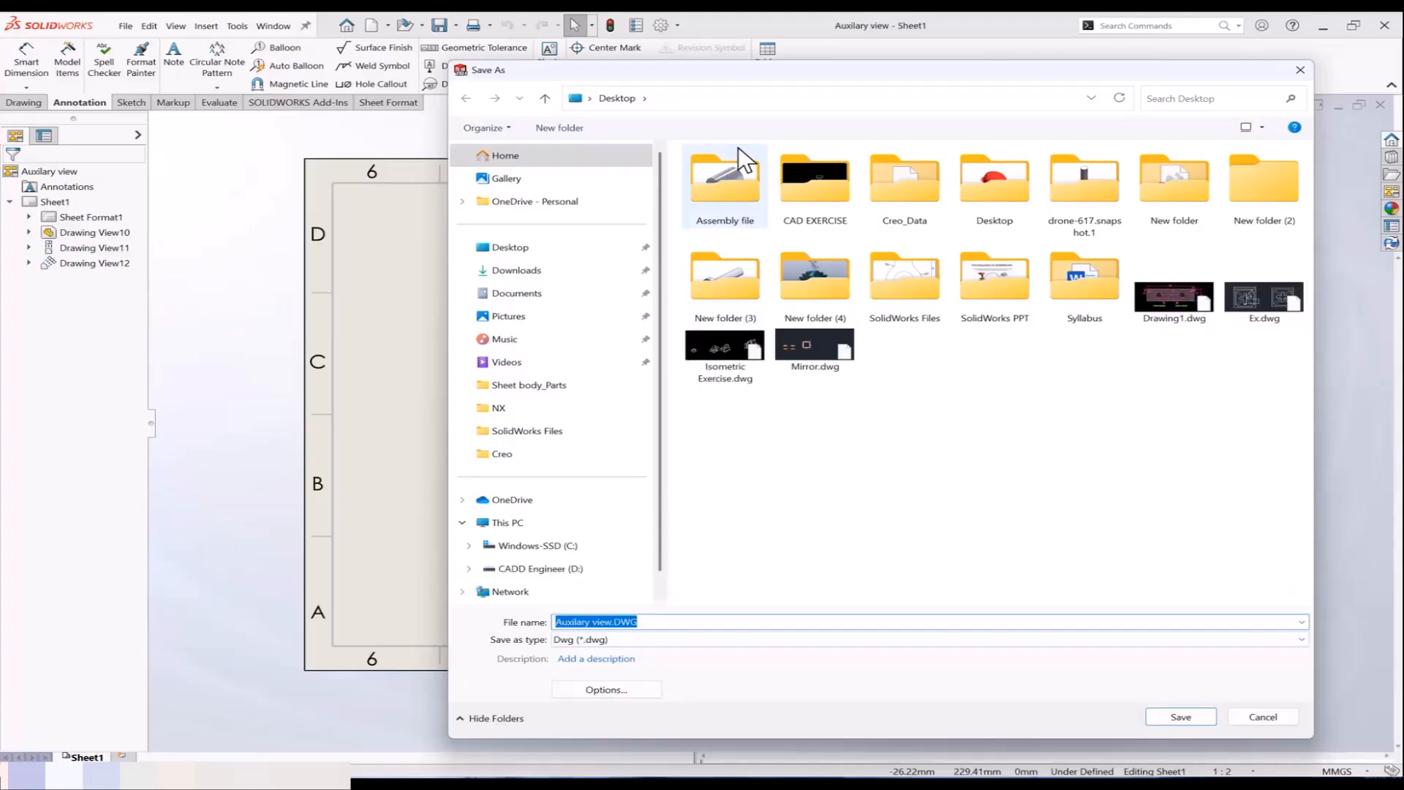
{"action": "left_click_drag", "start_coordinate": [705, 73], "coordinate": [515, 63]}
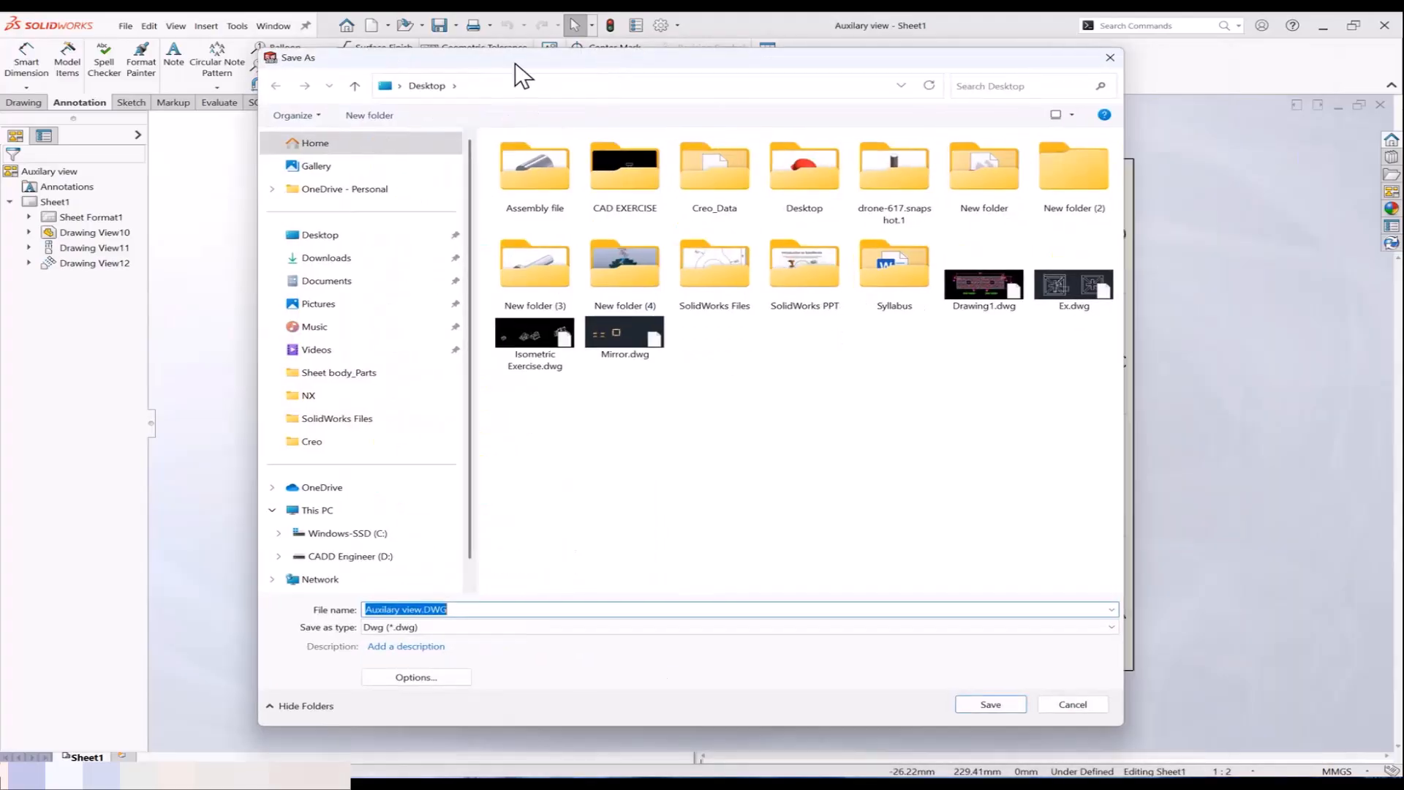
{"action": "left_click", "coordinate": [367, 238]}
{"action": "left_click", "coordinate": [980, 702]}
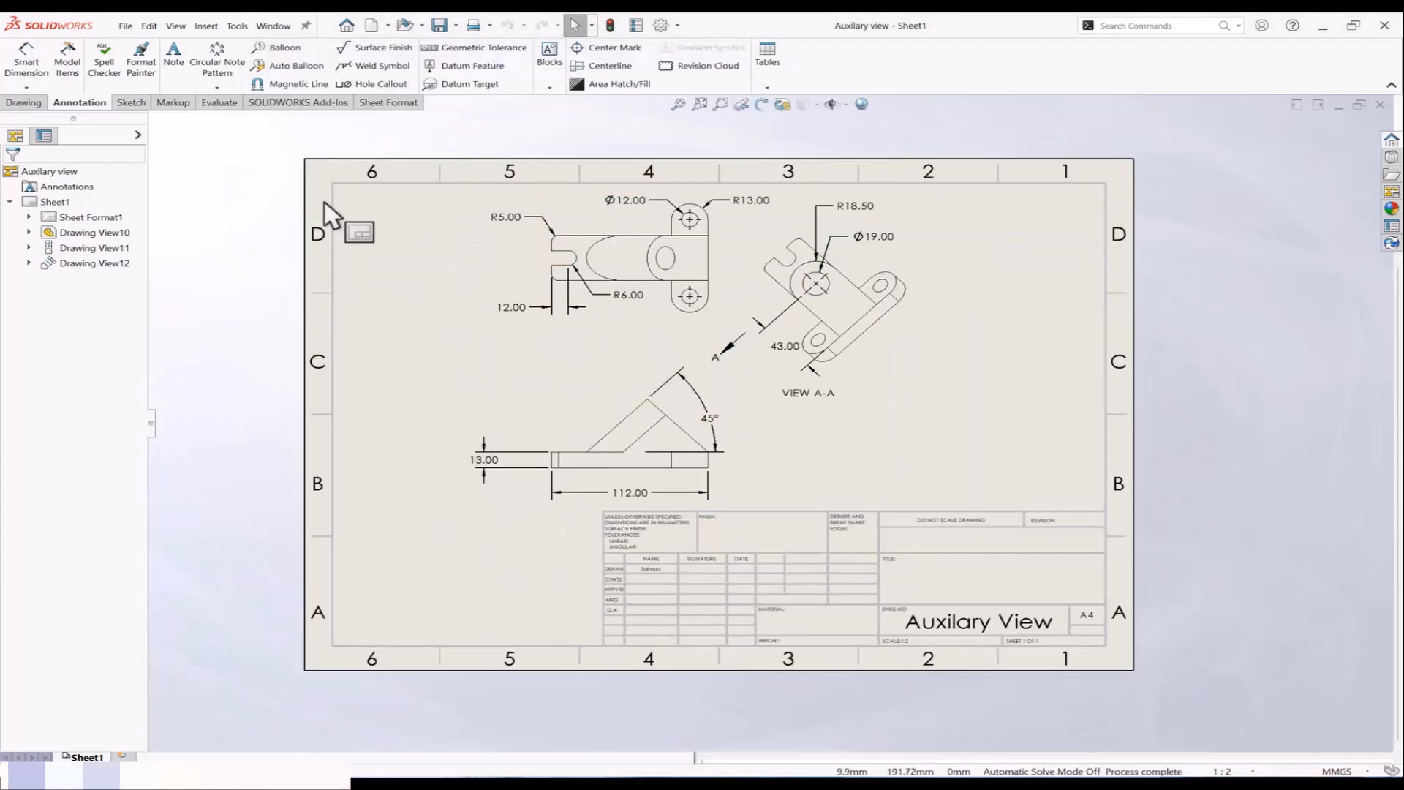
Step: Save a PDF copy of the drawing to the Desktop as "Auxilary view.pdf"
{"action": "left_click", "coordinate": [125, 27]}
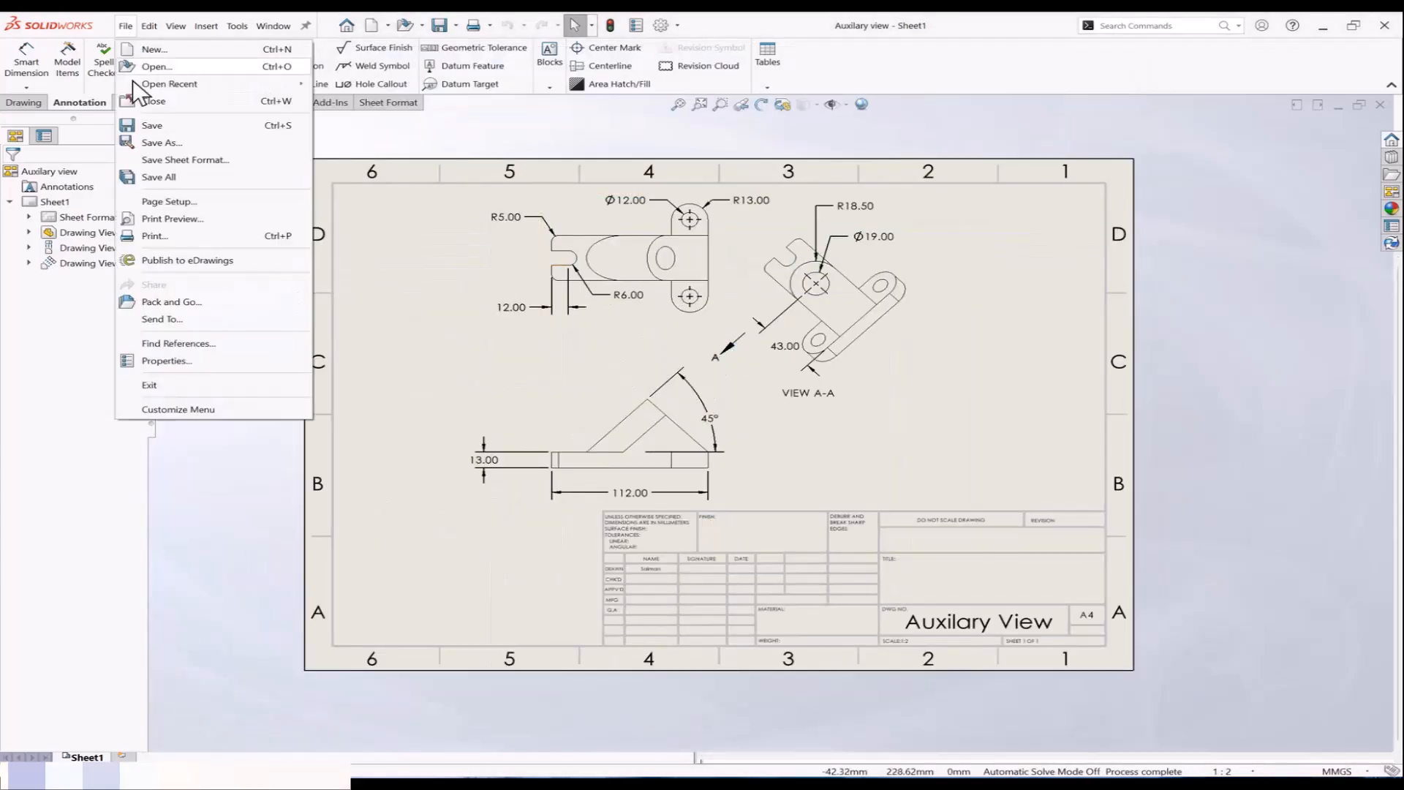
{"action": "left_click", "coordinate": [156, 141]}
{"action": "left_click", "coordinate": [598, 592]}
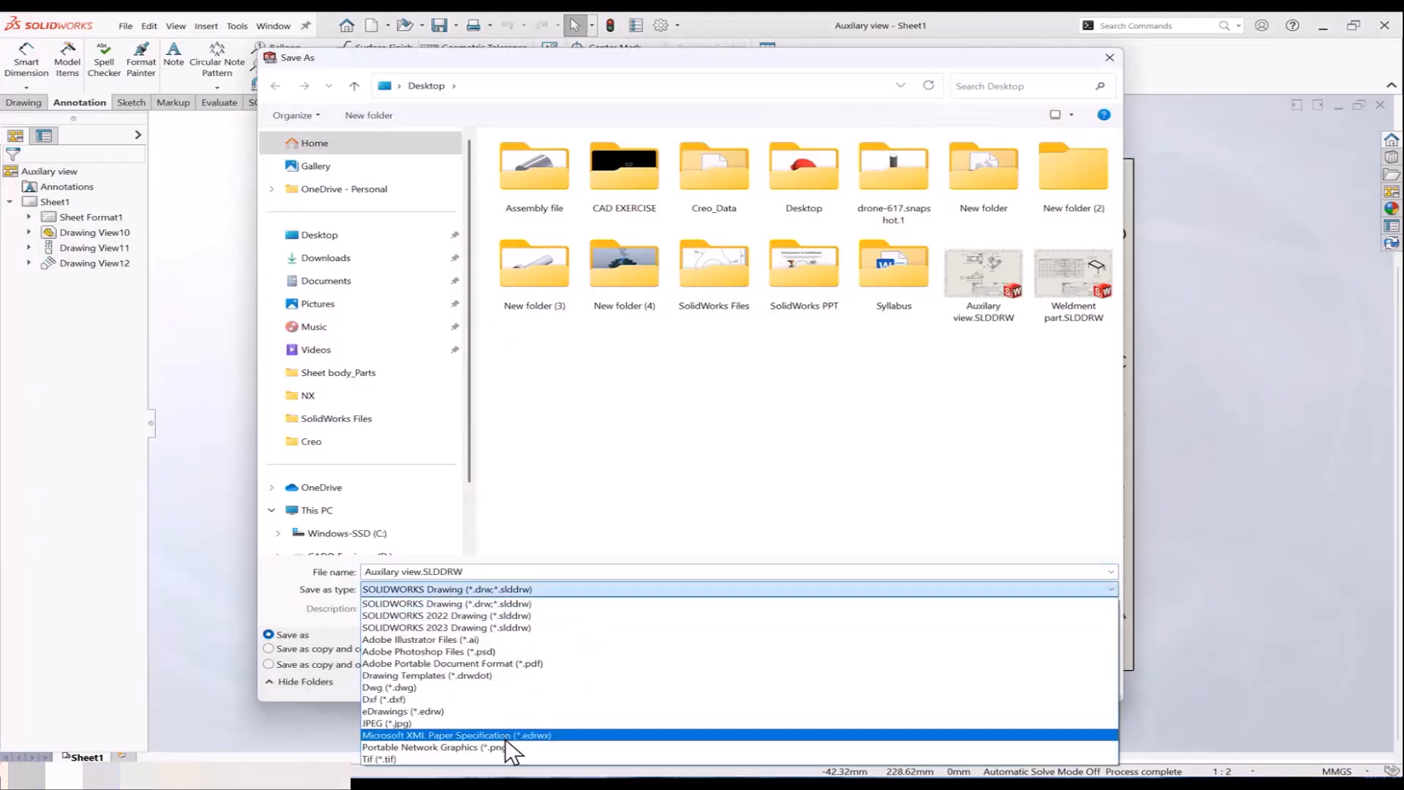
{"action": "left_click", "coordinate": [496, 663]}
{"action": "left_click", "coordinate": [344, 237]}
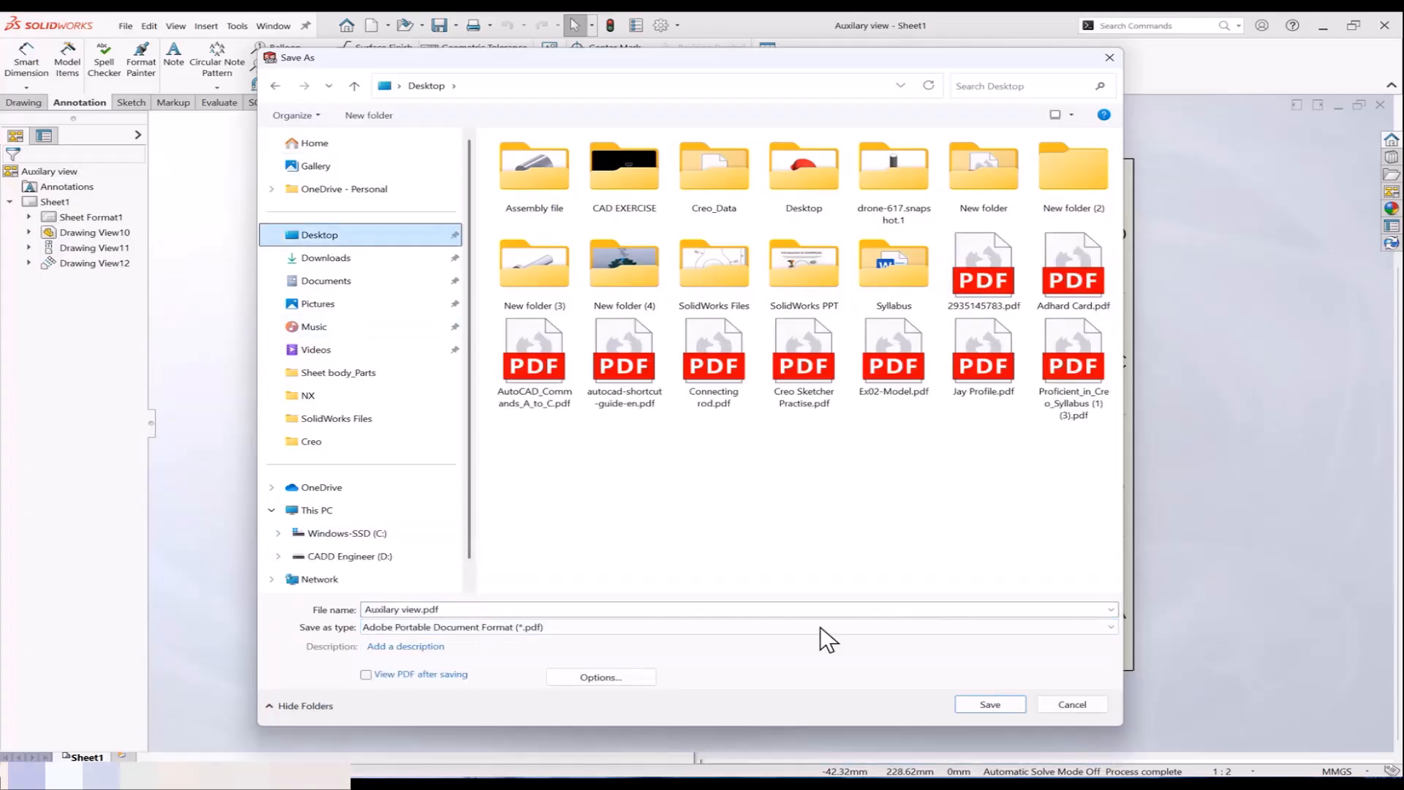
{"action": "left_click", "coordinate": [973, 701]}
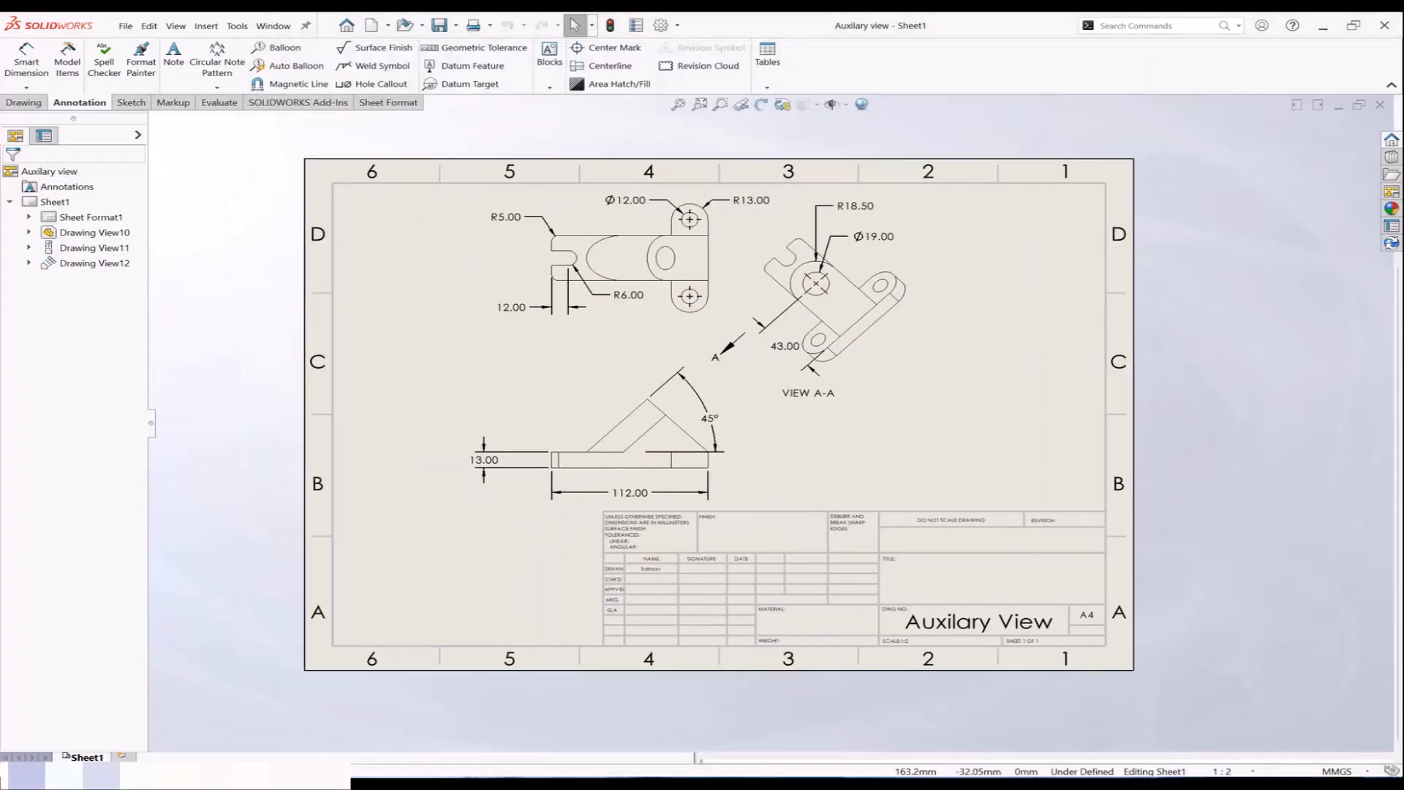
Step: Switch to File Explorer and open "Auxilary view.pdf" from the Desktop folder to check the exported sheet, then minimize the PDF viewer
{"action": "left_click", "coordinate": [751, 766]}
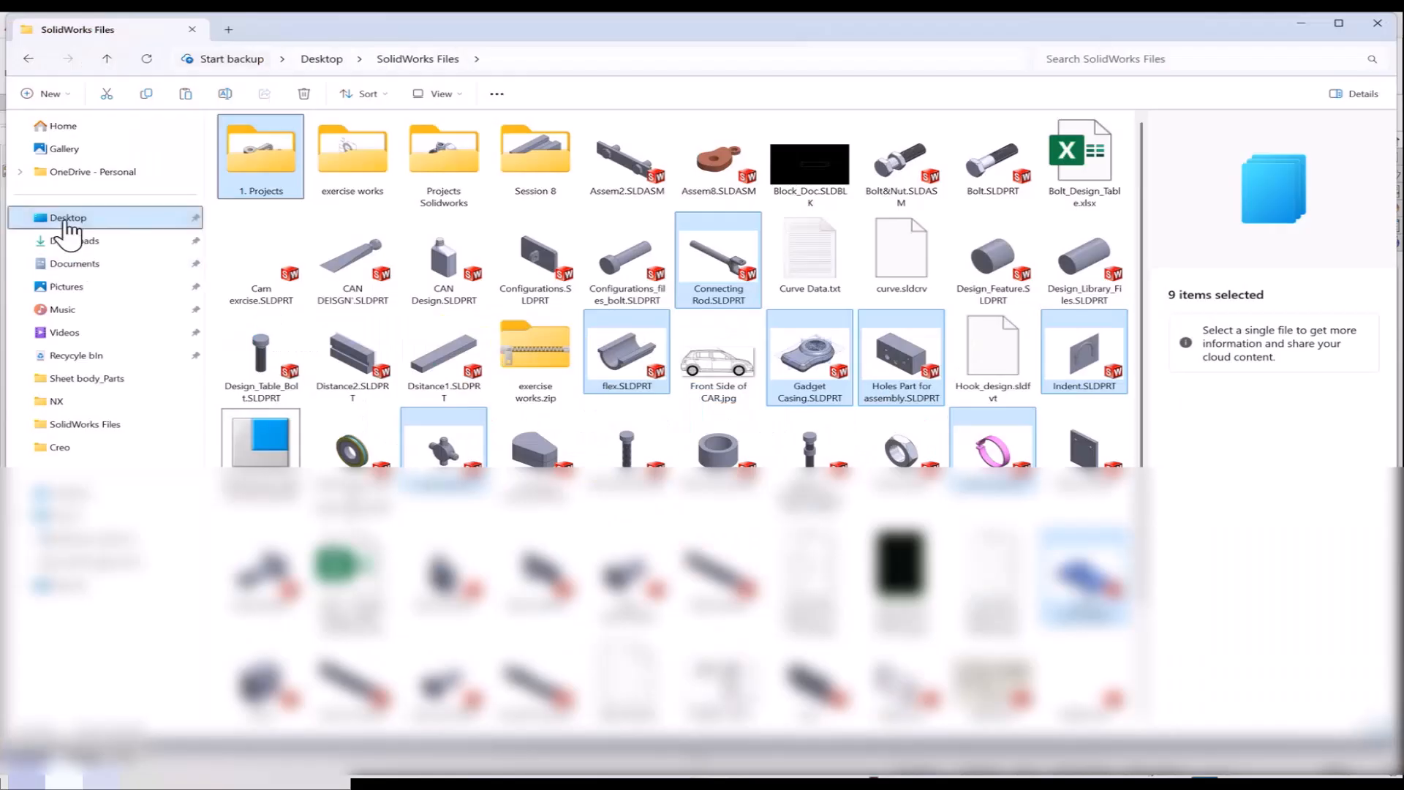
{"action": "left_click", "coordinate": [68, 223]}
{"action": "scroll", "coordinate": [567, 431], "scroll_direction": "down", "scroll_amount": 5}
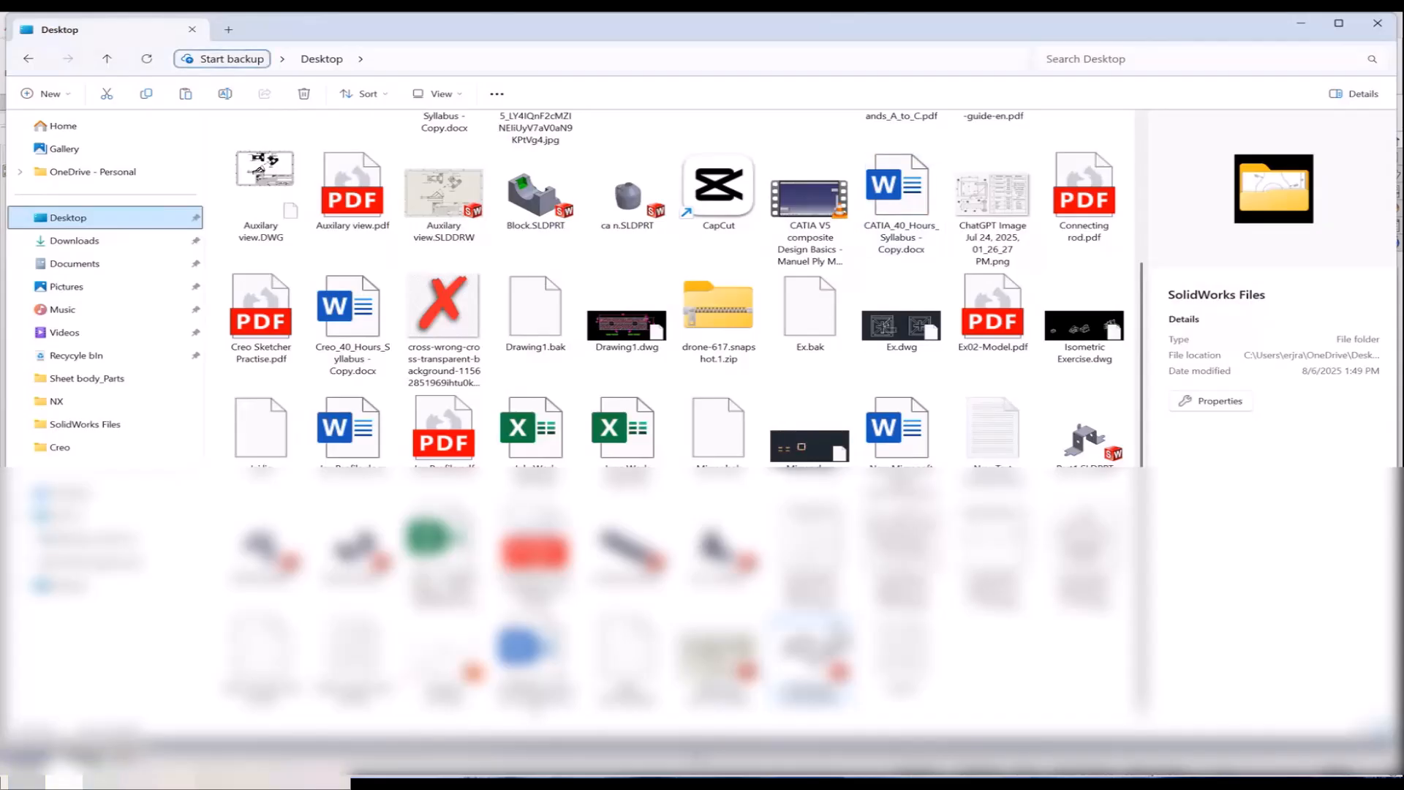
{"action": "scroll", "coordinate": [351, 385], "scroll_direction": "up", "scroll_amount": 3}
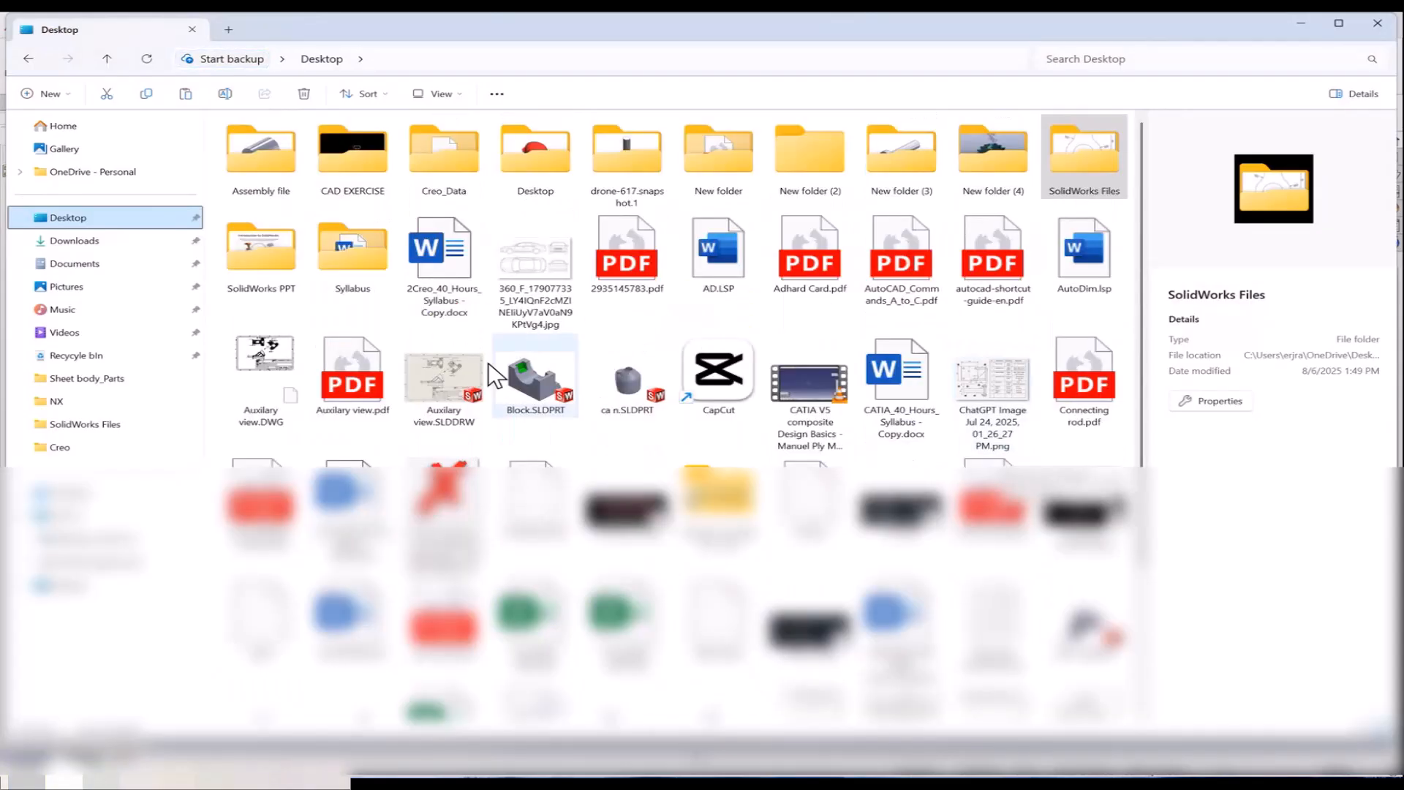
{"action": "double_click", "coordinate": [346, 381]}
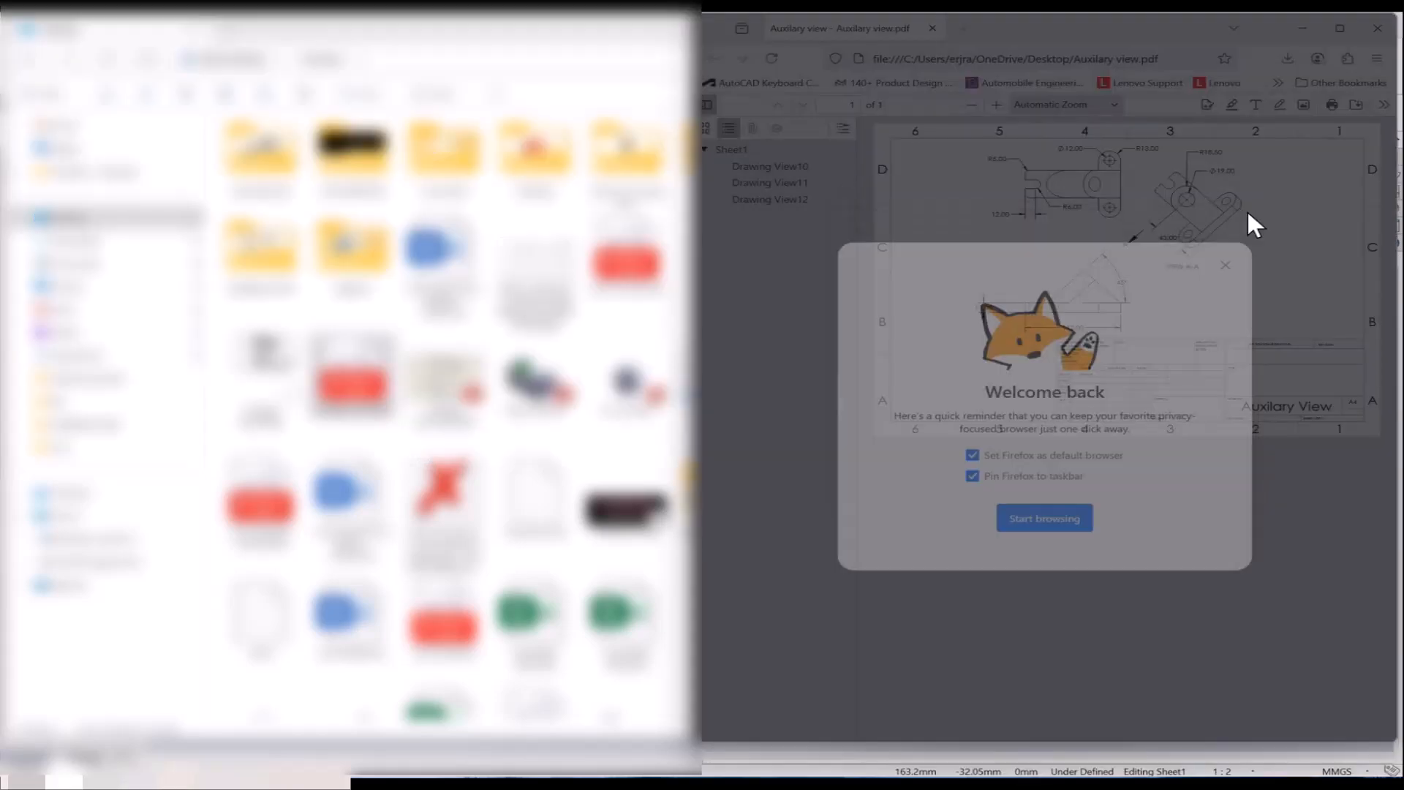
{"action": "key", "text": "Escape"}
{"action": "left_click", "coordinate": [1339, 28]}
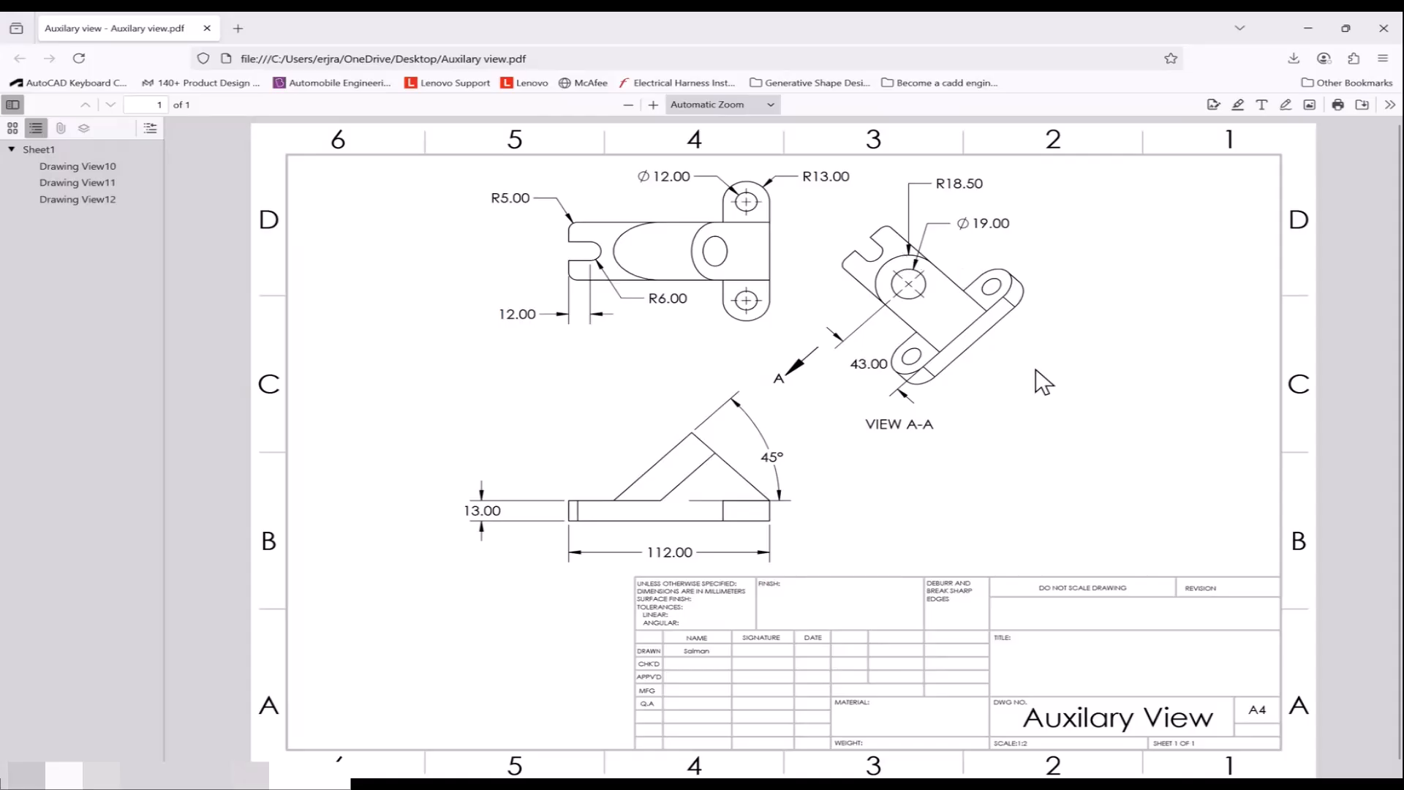
{"action": "left_click", "coordinate": [1309, 32]}
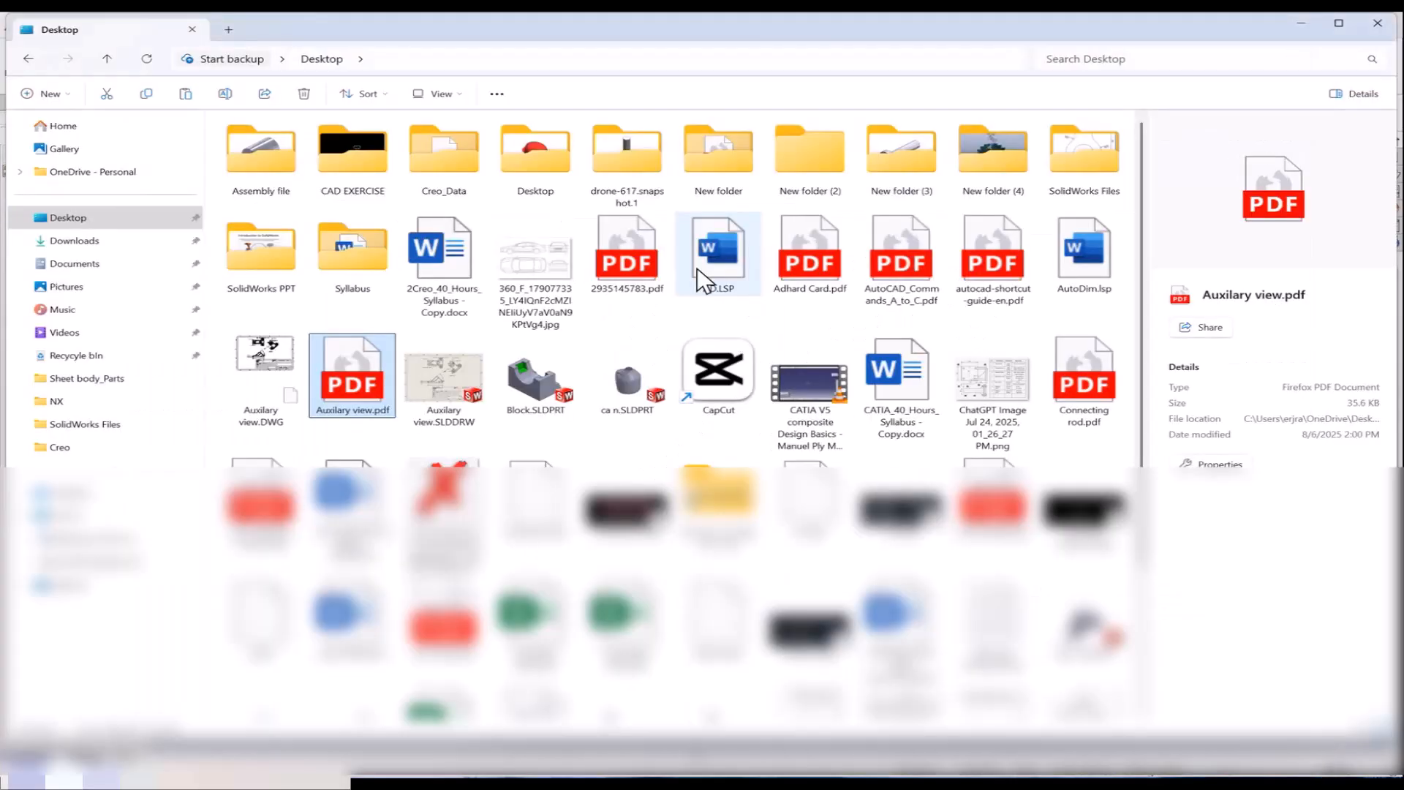
Step: Open "Auxilary view.DWG" from the Desktop with AutoCAD, continue past the foreign-file notice, and view the exported sheet
{"action": "double_click", "coordinate": [269, 354]}
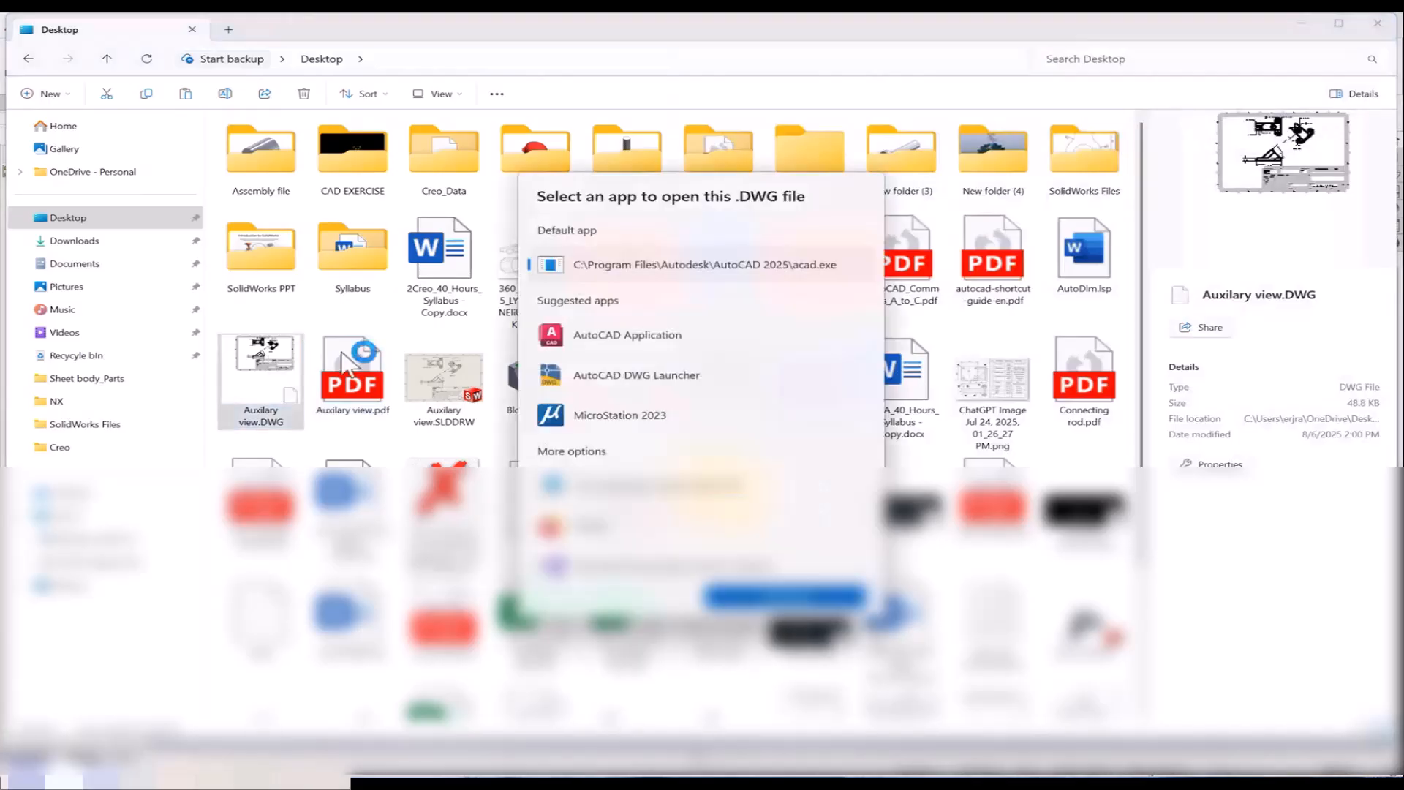
{"action": "left_click", "coordinate": [585, 333]}
{"action": "left_click", "coordinate": [774, 593]}
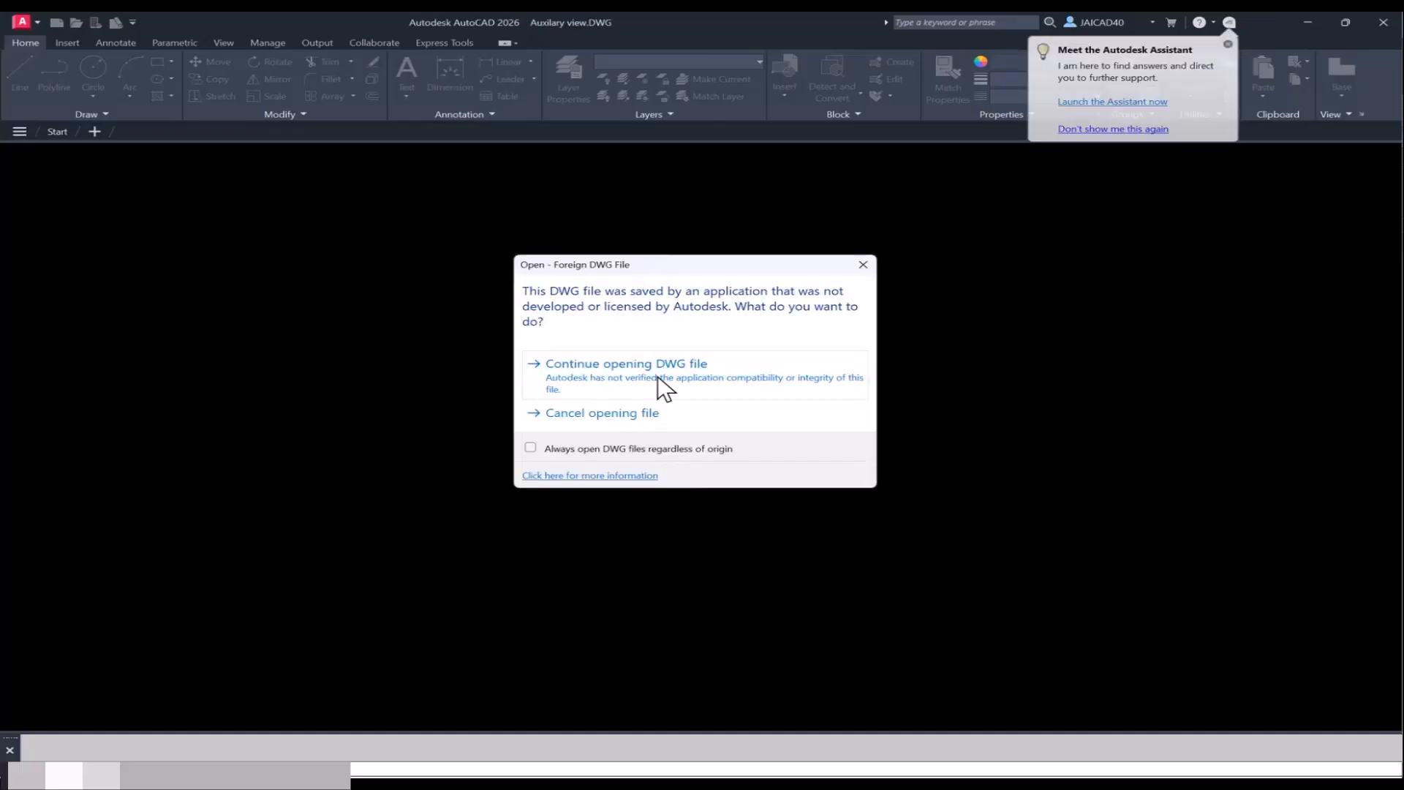
{"action": "left_click", "coordinate": [661, 384]}
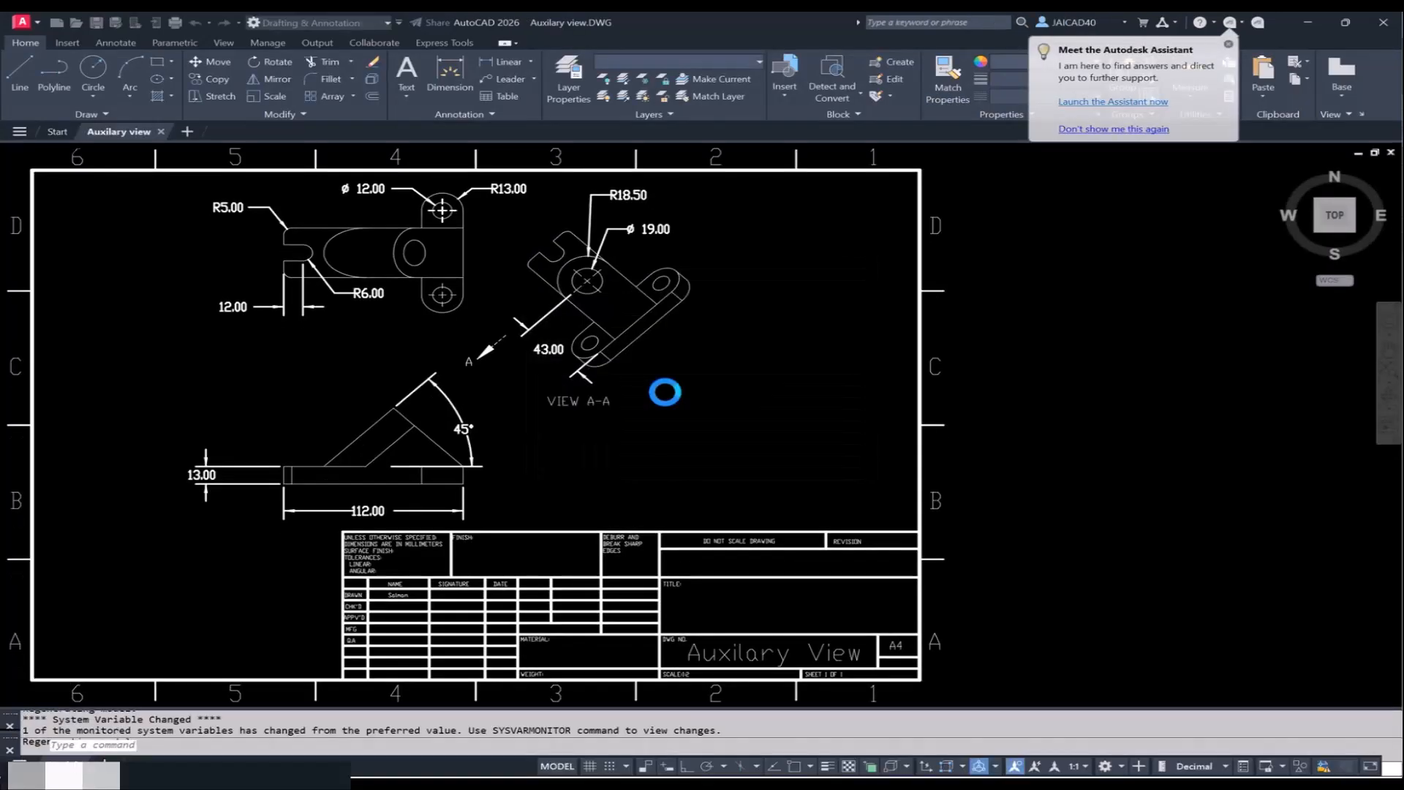
{"action": "scroll", "coordinate": [702, 439], "scroll_direction": "up", "scroll_amount": 2}
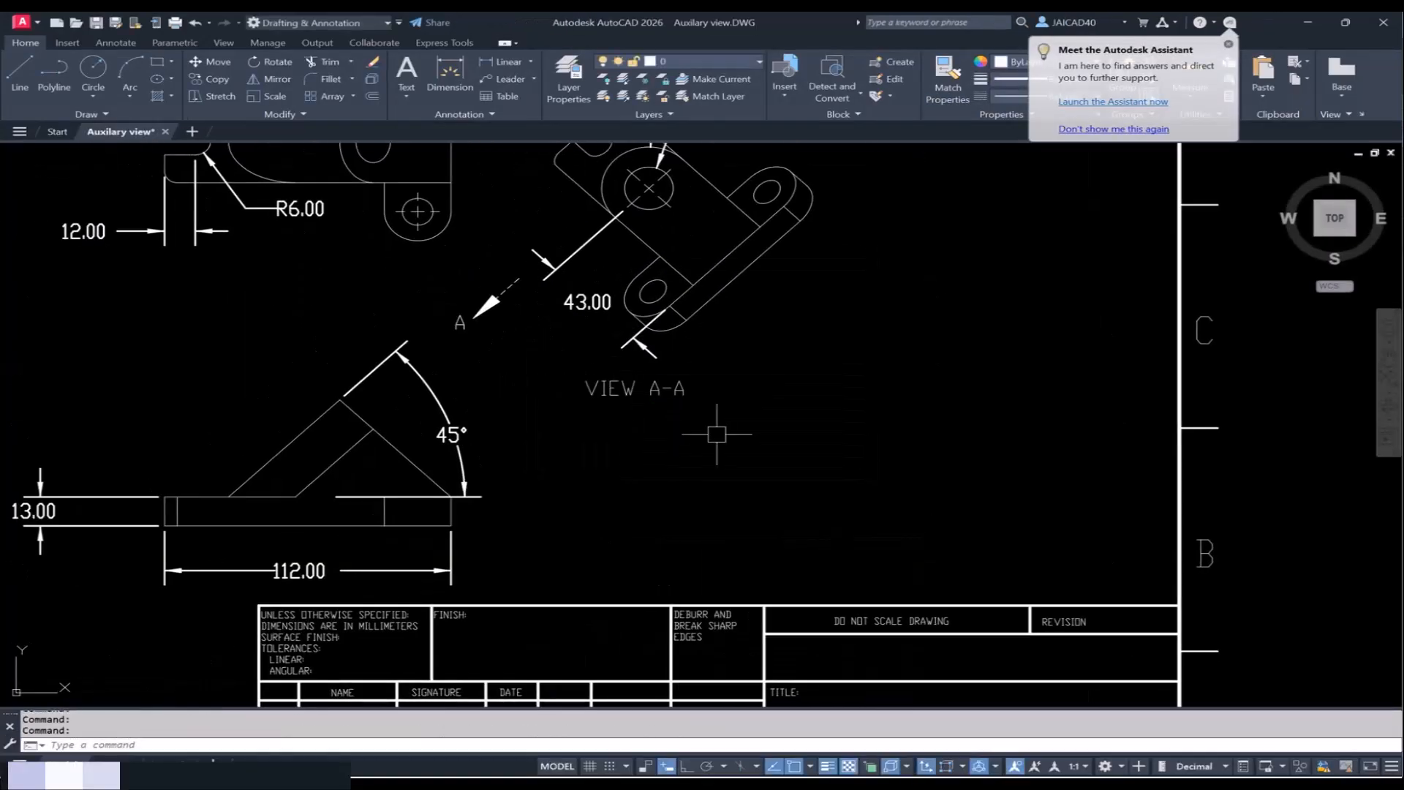
{"action": "scroll", "coordinate": [716, 433], "scroll_direction": "down", "scroll_amount": 2}
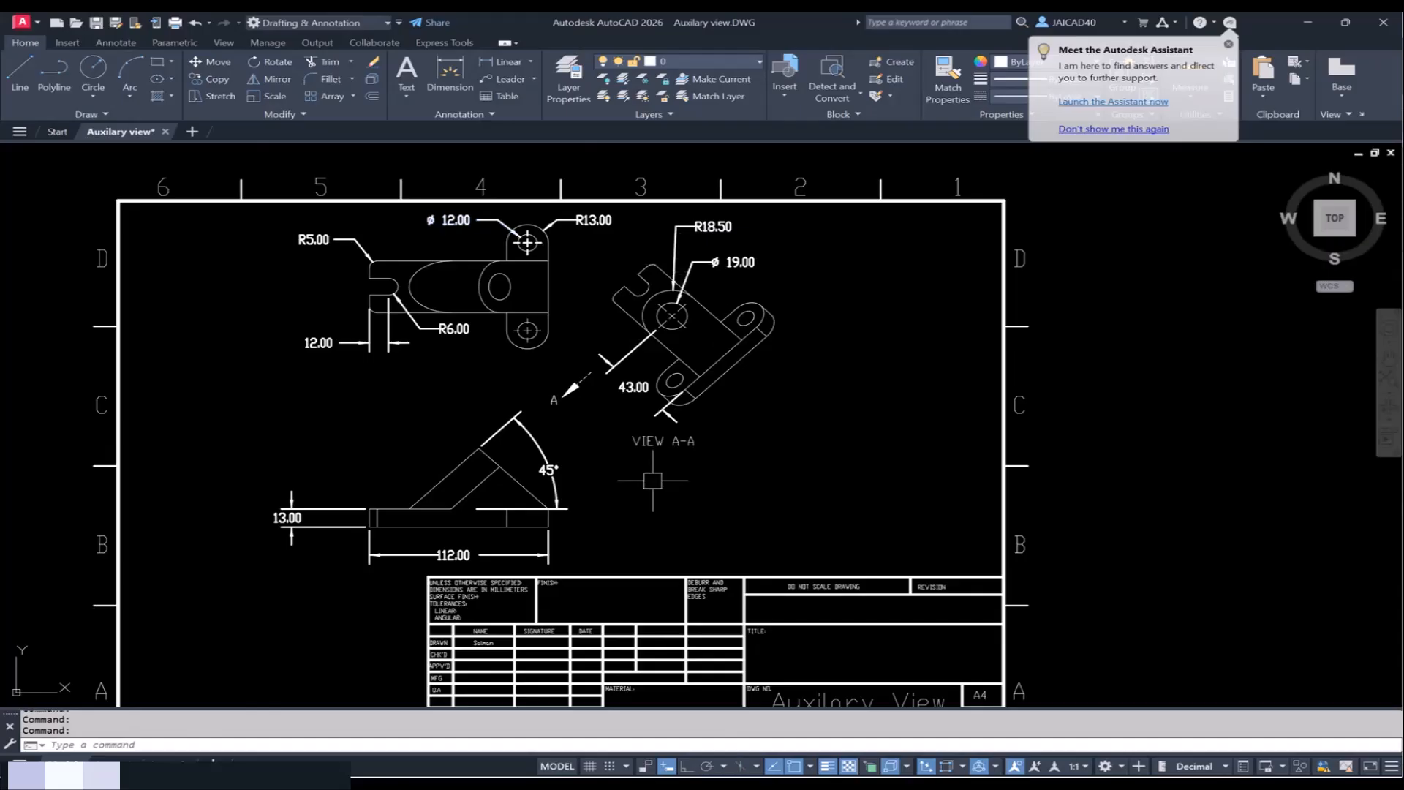
{"action": "mouse_move", "coordinate": [653, 480]}
{"action": "middle_mouse_down"}
{"action": "mouse_move", "coordinate": [642, 404]}
{"action": "mouse_move", "coordinate": [711, 513]}
{"action": "middle_mouse_up"}
Step: Inspect the slanted edge lines in VIEW A-A and the front view's thickness dimension as selectable AutoCAD objects, then clear the selection
{"action": "left_click", "coordinate": [718, 378]}
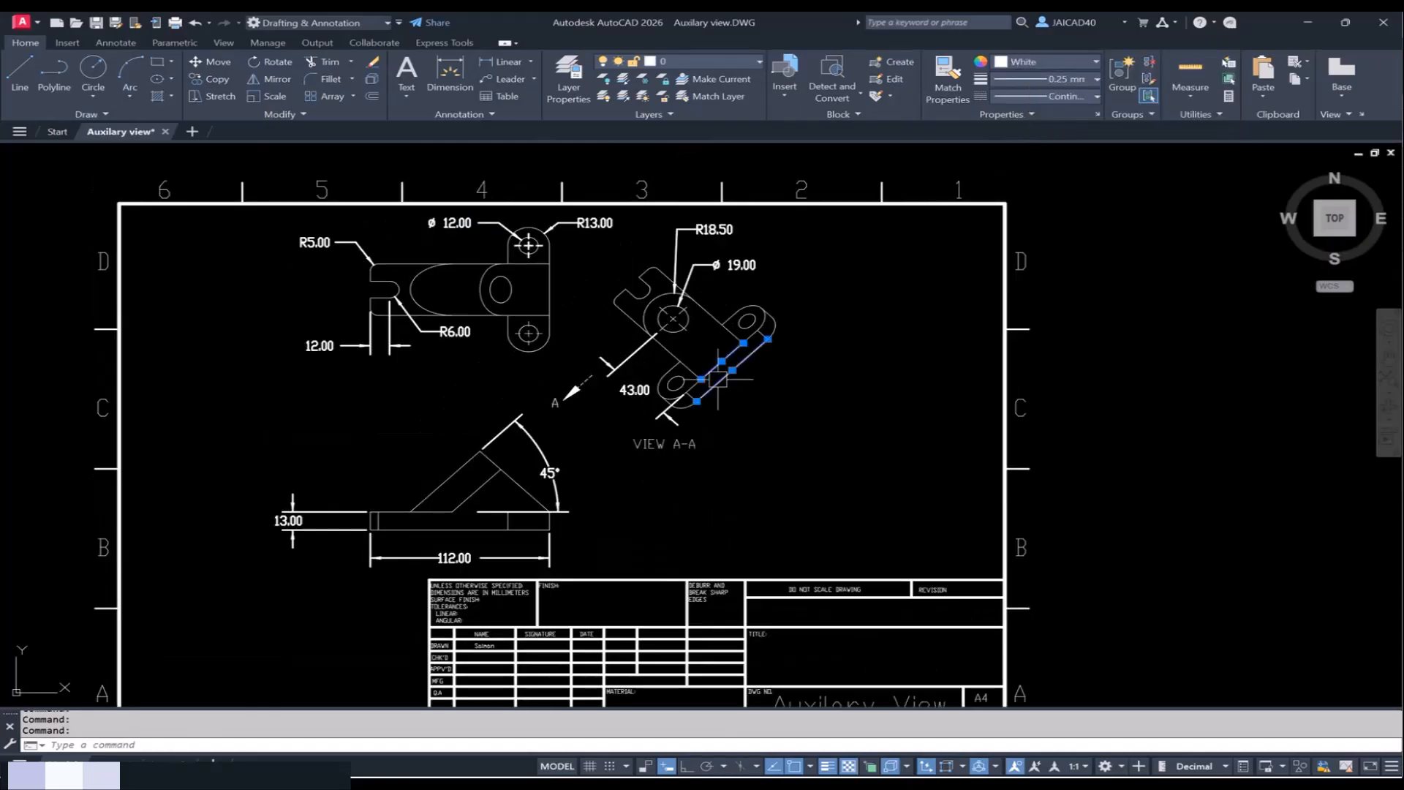
{"action": "key", "text": "Escape"}
{"action": "left_click", "coordinate": [332, 505]}
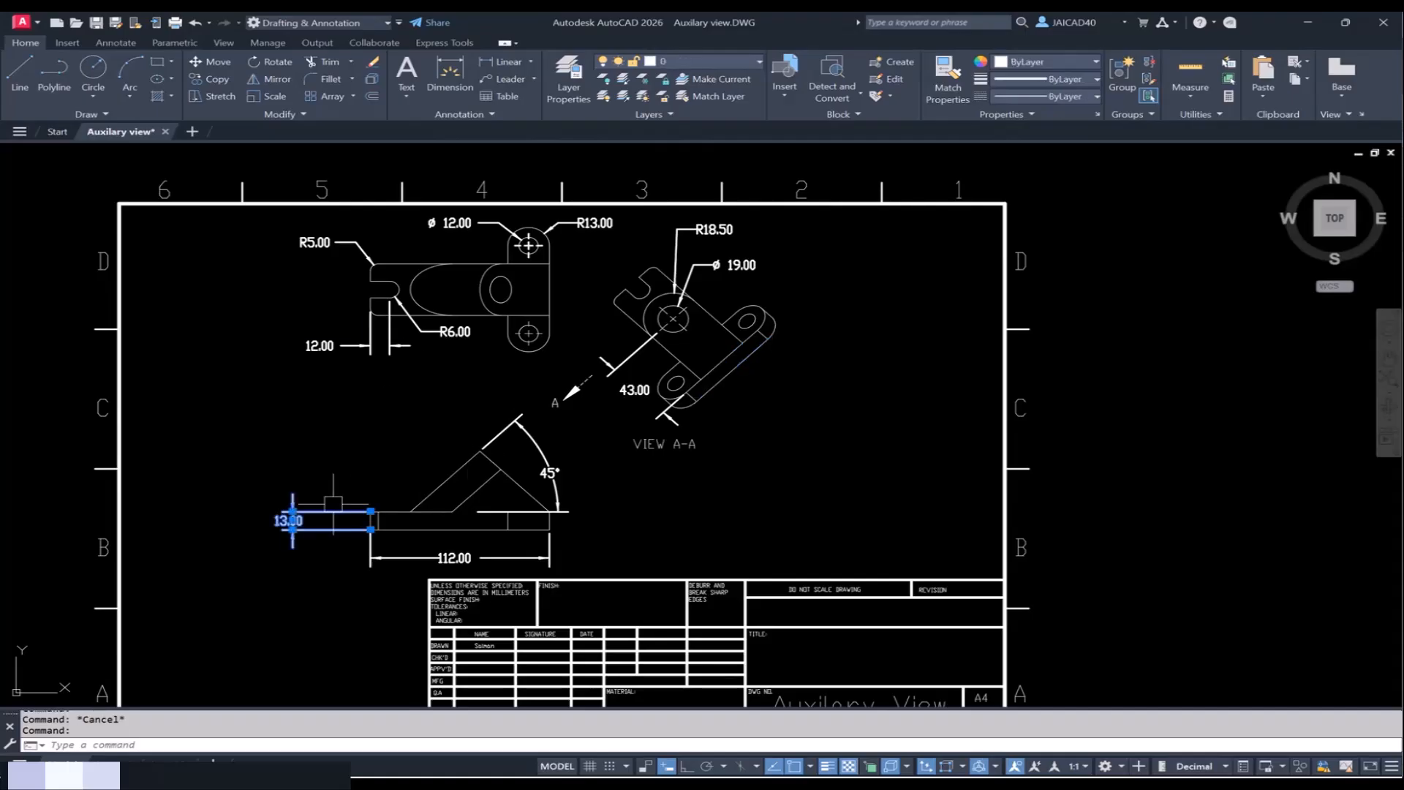
{"action": "left_click", "coordinate": [380, 342]}
{"action": "key", "text": "Escape"}
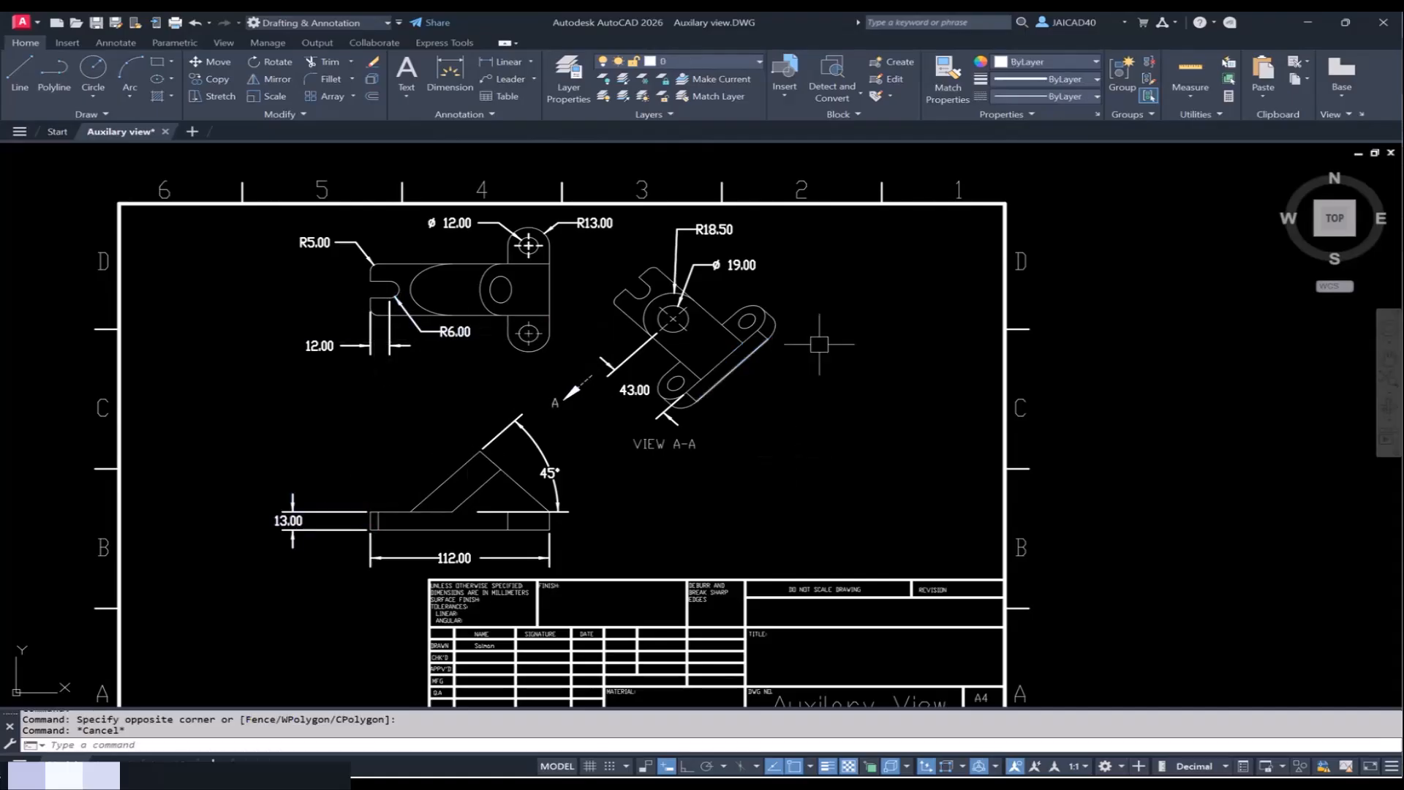
{"action": "middle_click_drag", "start_coordinate": [806, 437], "coordinate": [808, 404]}
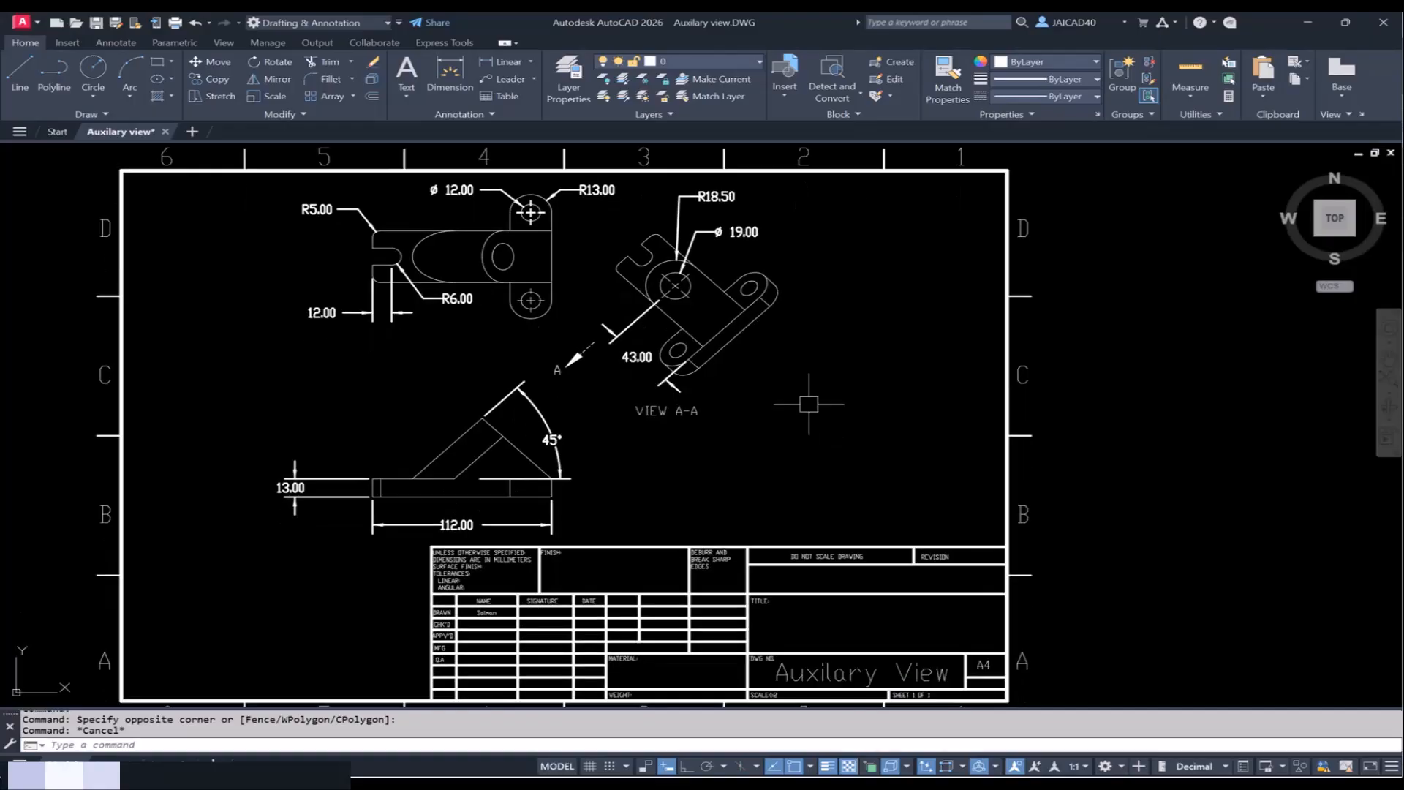
Step: Close AutoCAD, minimize File Explorer, and return to the Auxilary view sheet in SOLIDWORKS
{"action": "left_click", "coordinate": [1383, 22]}
{"action": "left_click", "coordinate": [746, 432]}
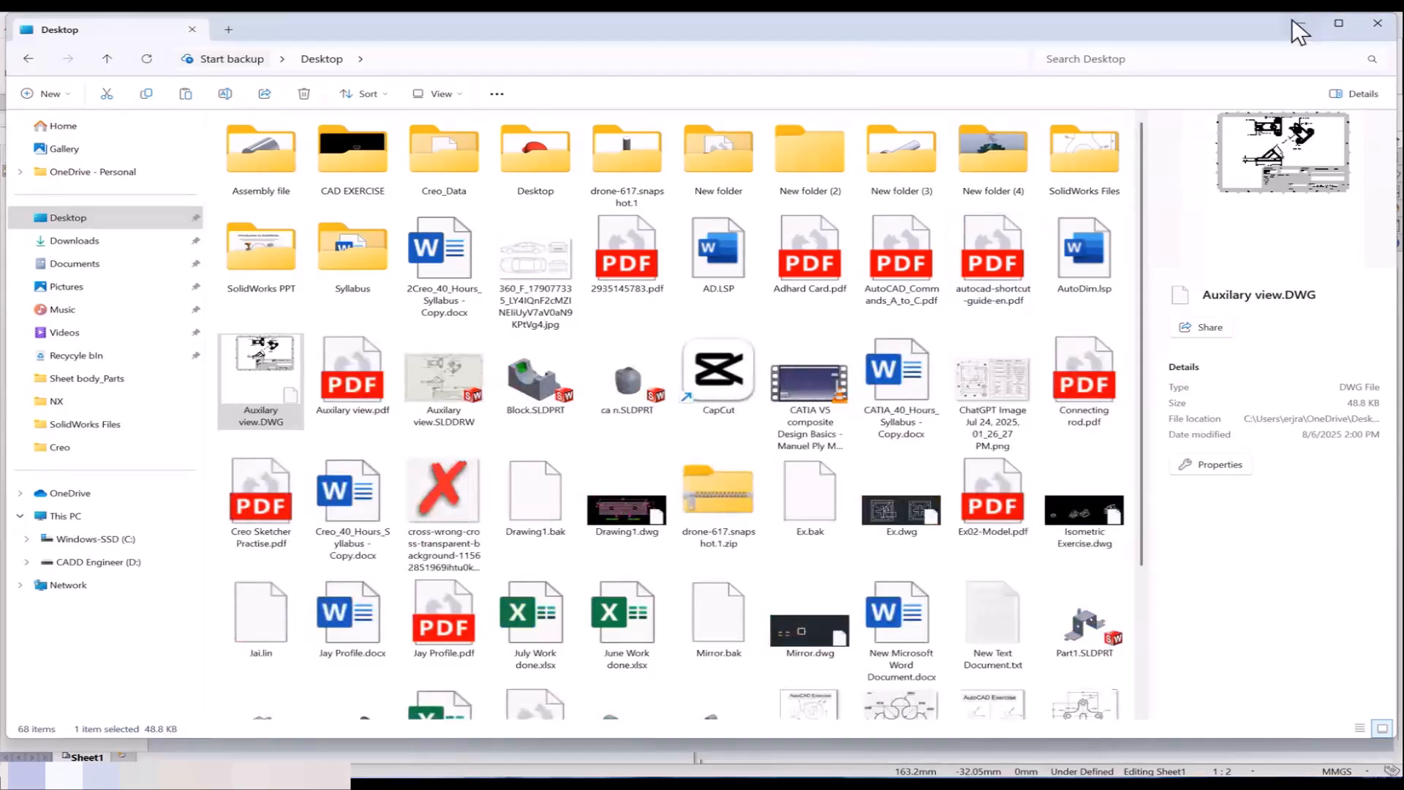
{"action": "left_click", "coordinate": [1296, 23]}
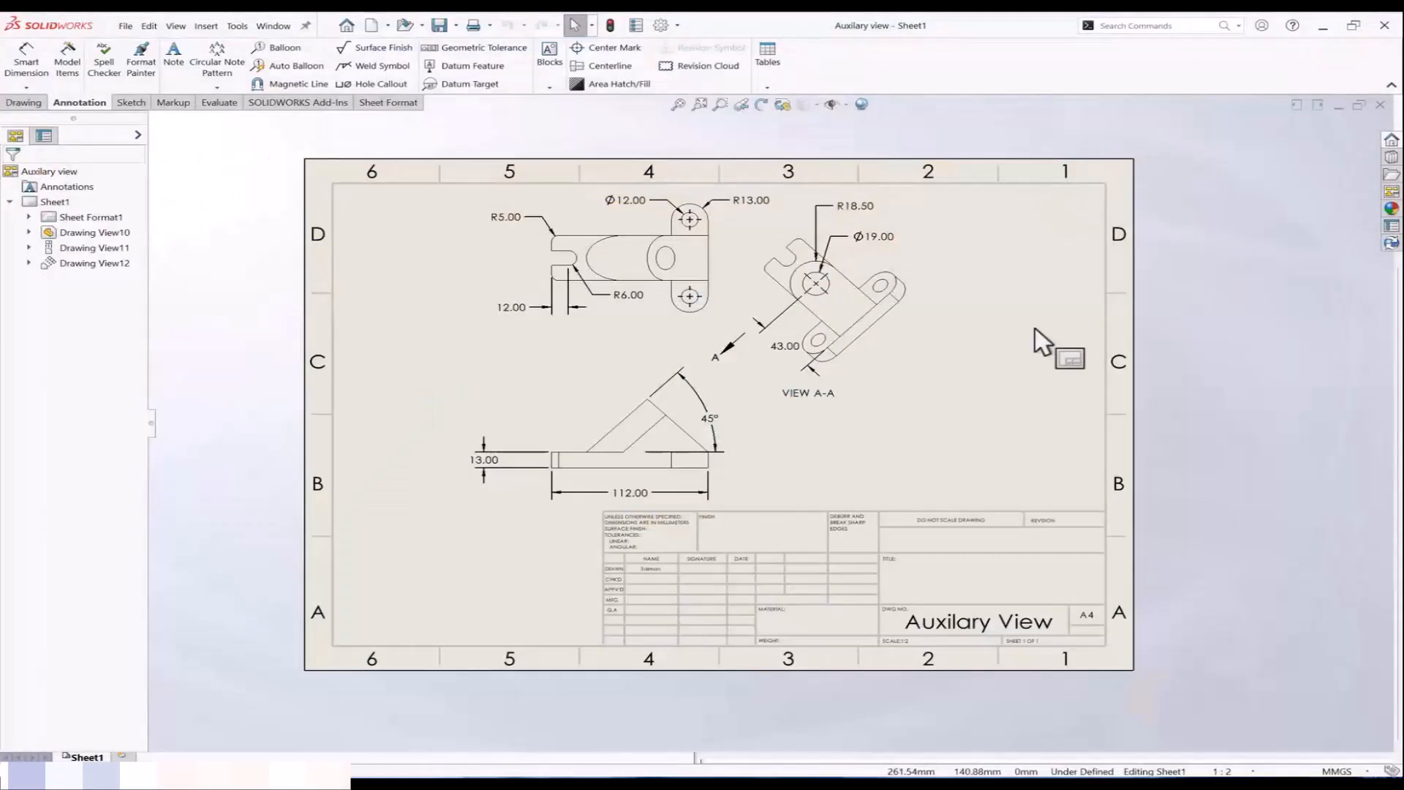
{"action": "scroll", "coordinate": [863, 315], "scroll_direction": "up", "scroll_amount": 2}
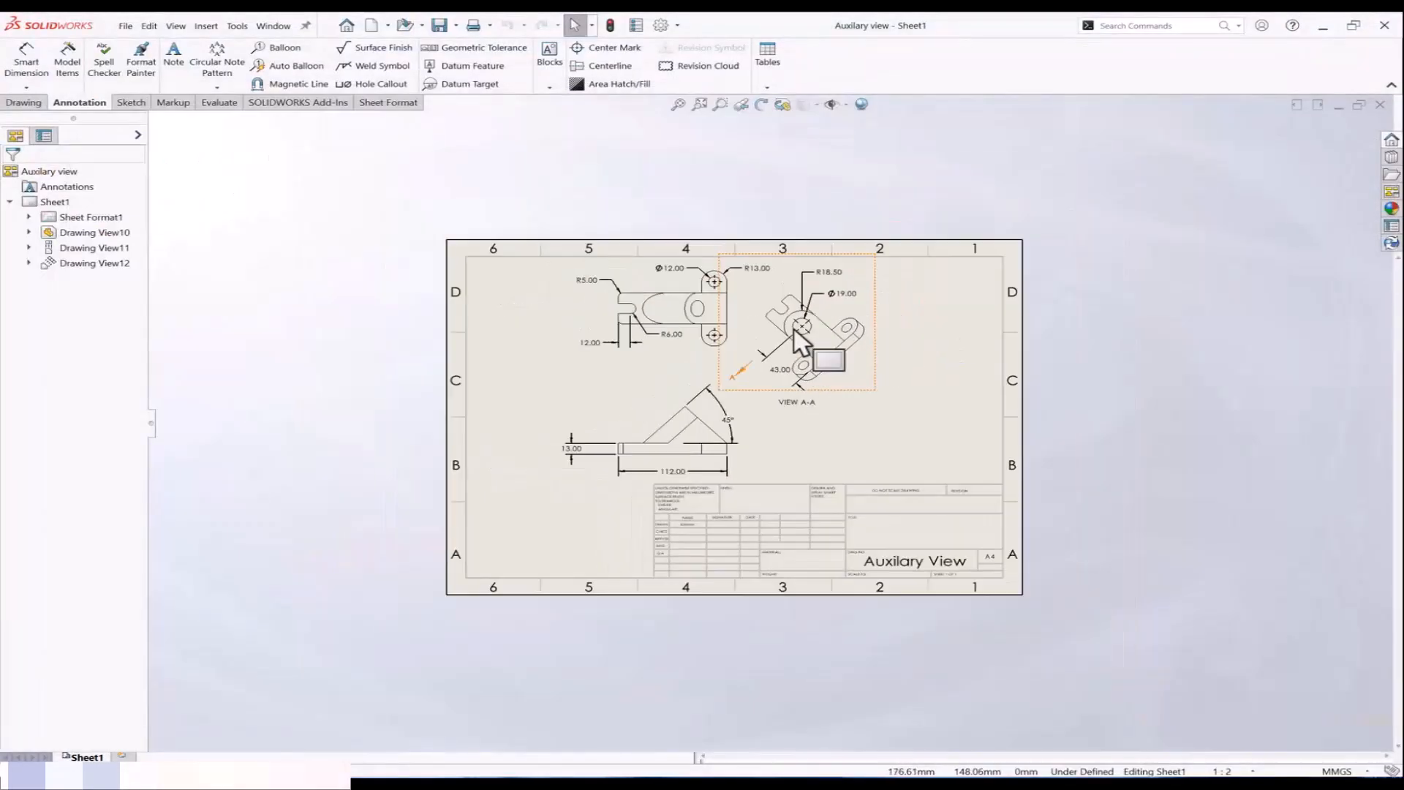
{"action": "scroll", "coordinate": [790, 363], "scroll_direction": "down", "scroll_amount": 1}
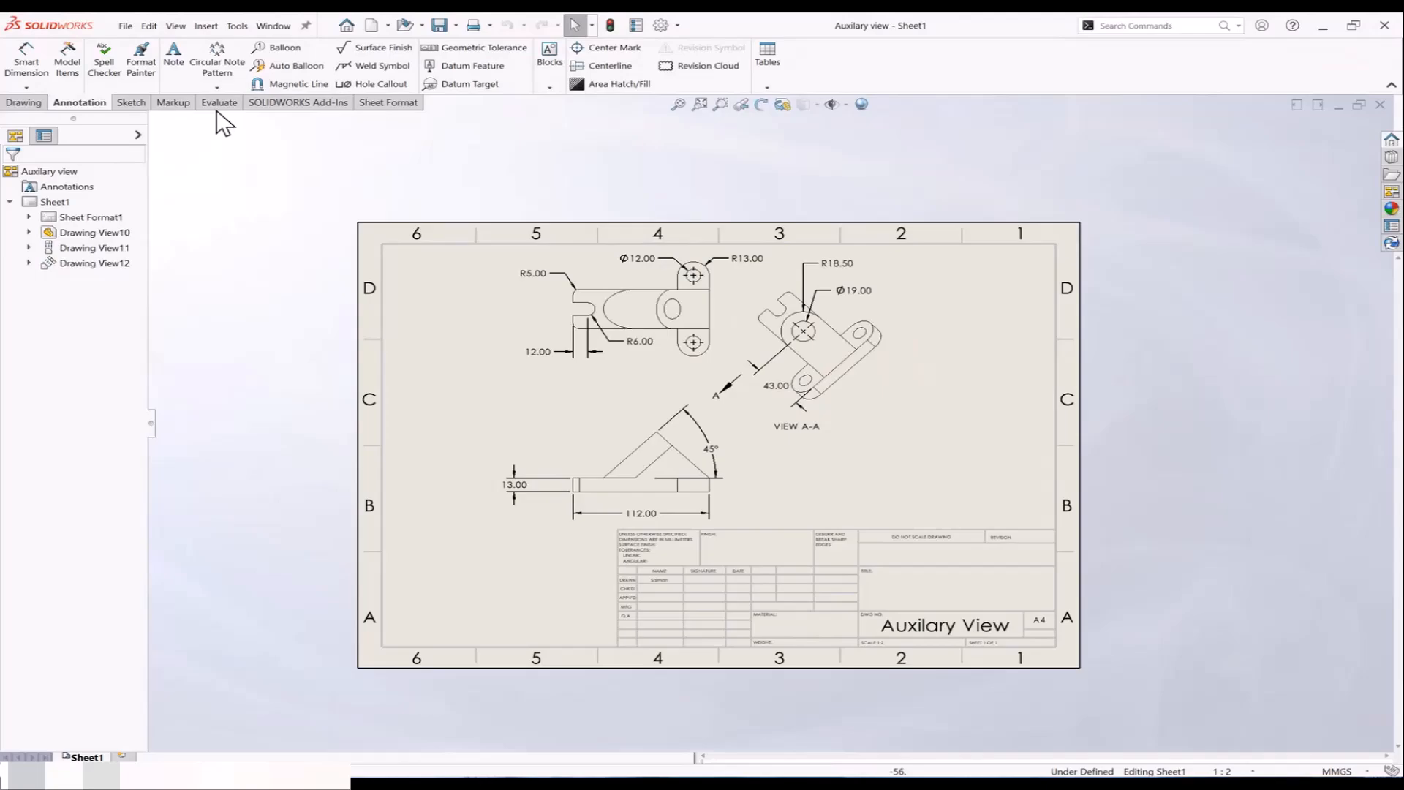
Step: Create a new drawing with the A4 (ANSI) Landscape sheet format and dismiss the automatic Model View command
{"action": "left_click", "coordinate": [126, 26]}
{"action": "left_click", "coordinate": [150, 48]}
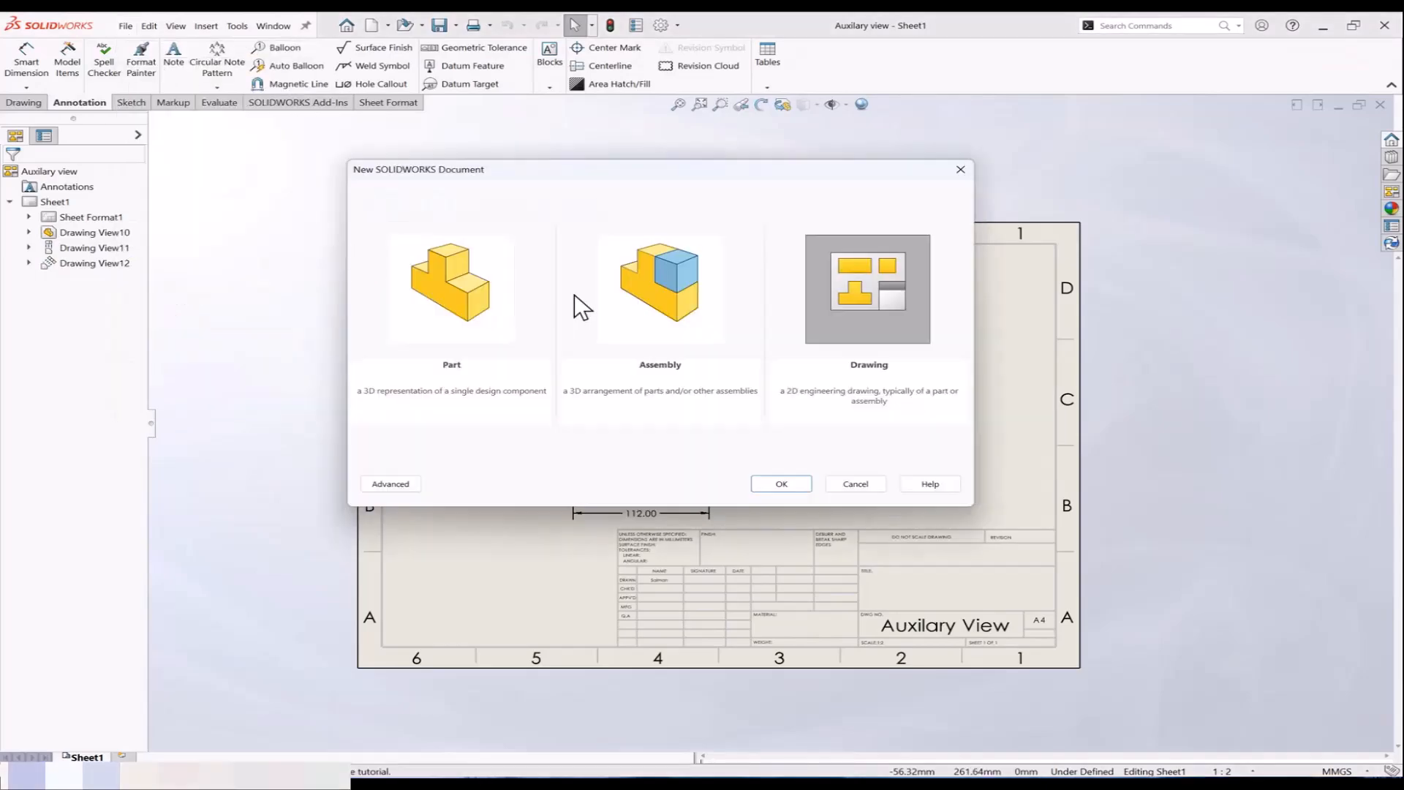
{"action": "double_click", "coordinate": [862, 311]}
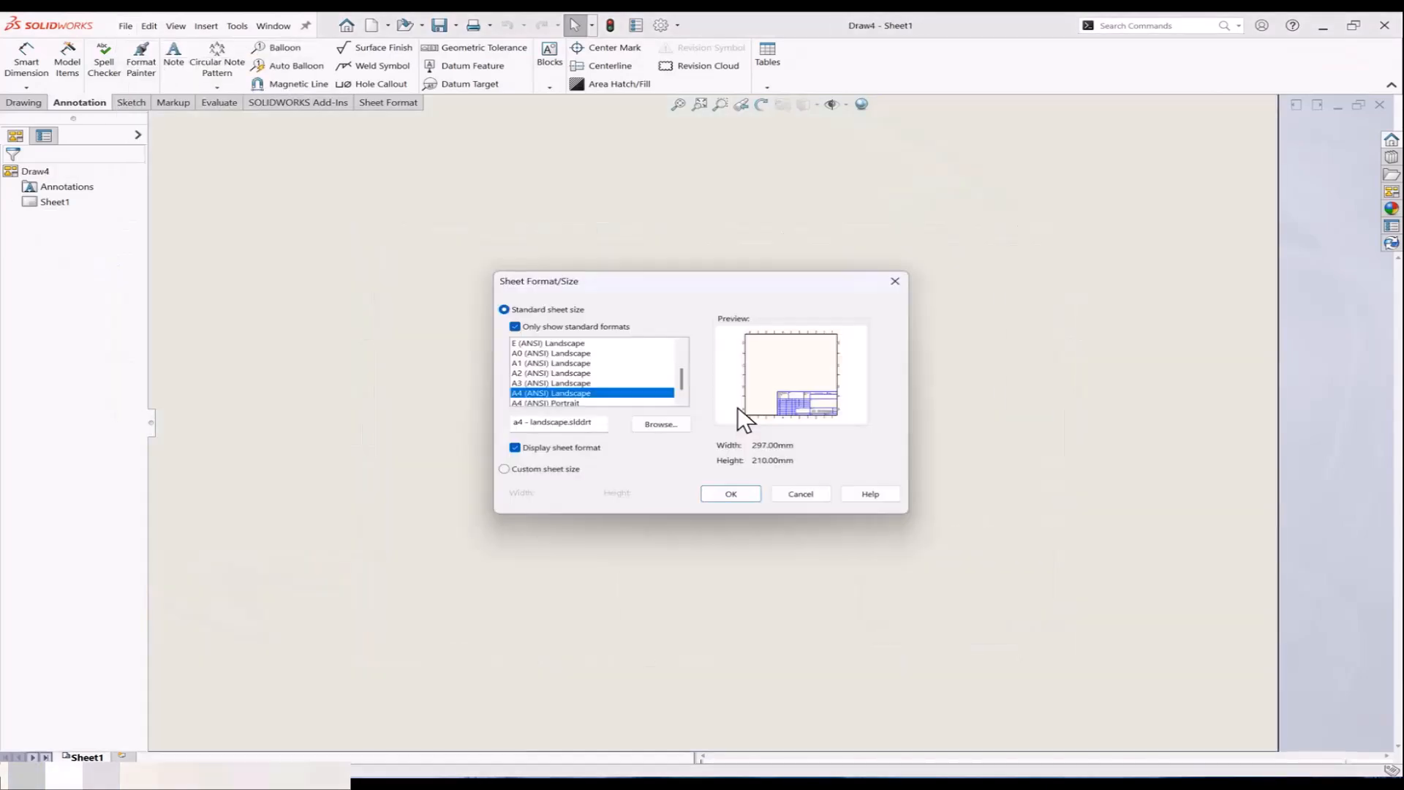
{"action": "left_click", "coordinate": [748, 492]}
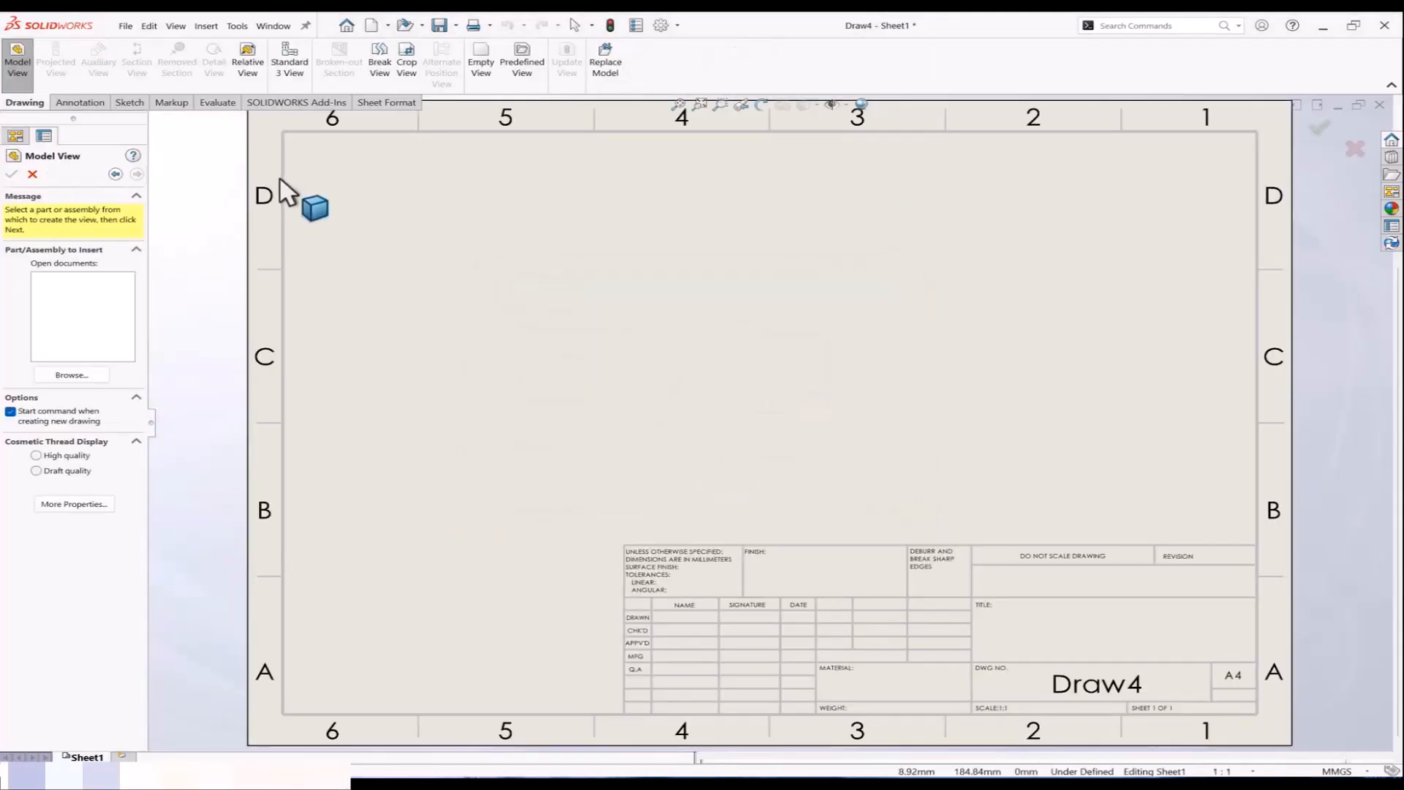
{"action": "key", "text": "Escape"}
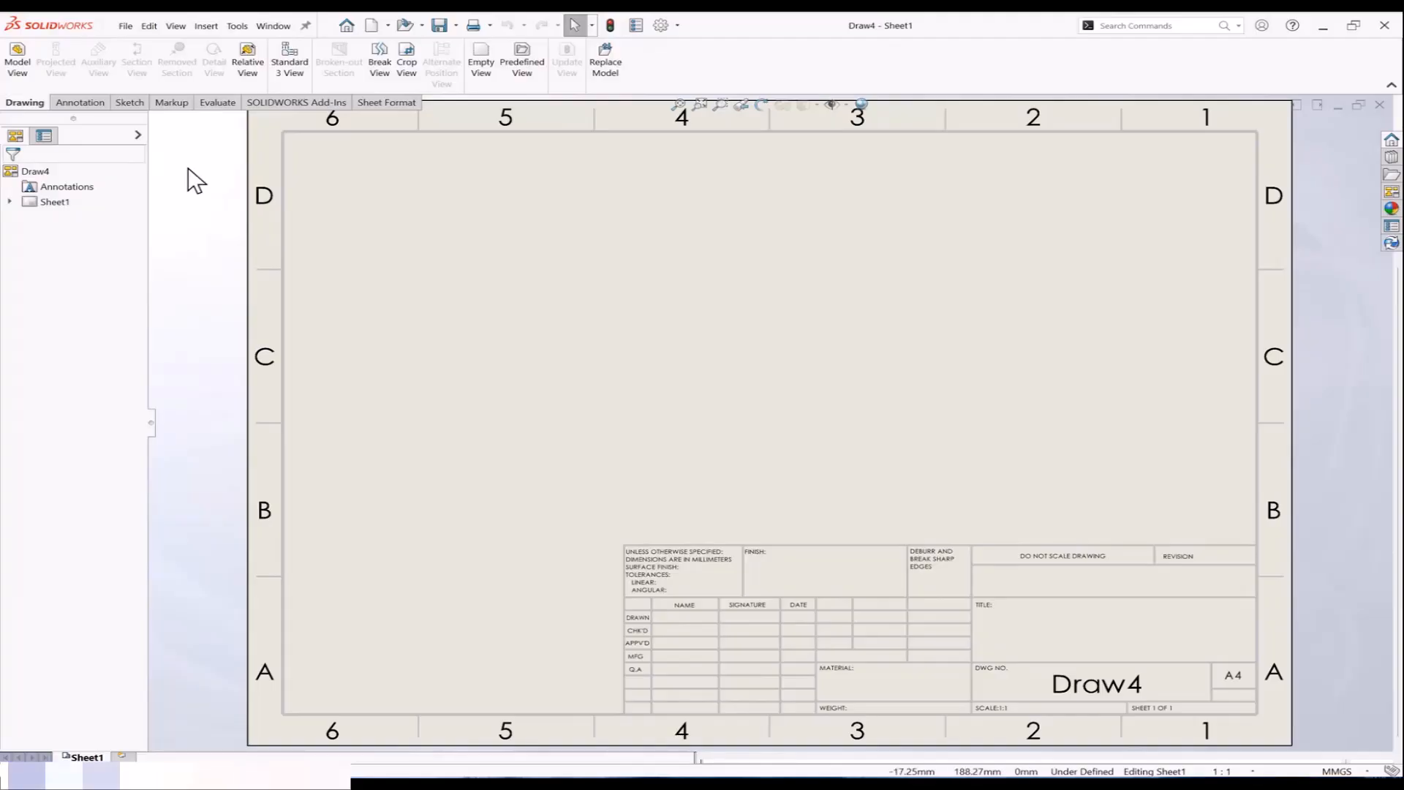
{"action": "scroll", "coordinate": [458, 266], "scroll_direction": "up", "scroll_amount": 2}
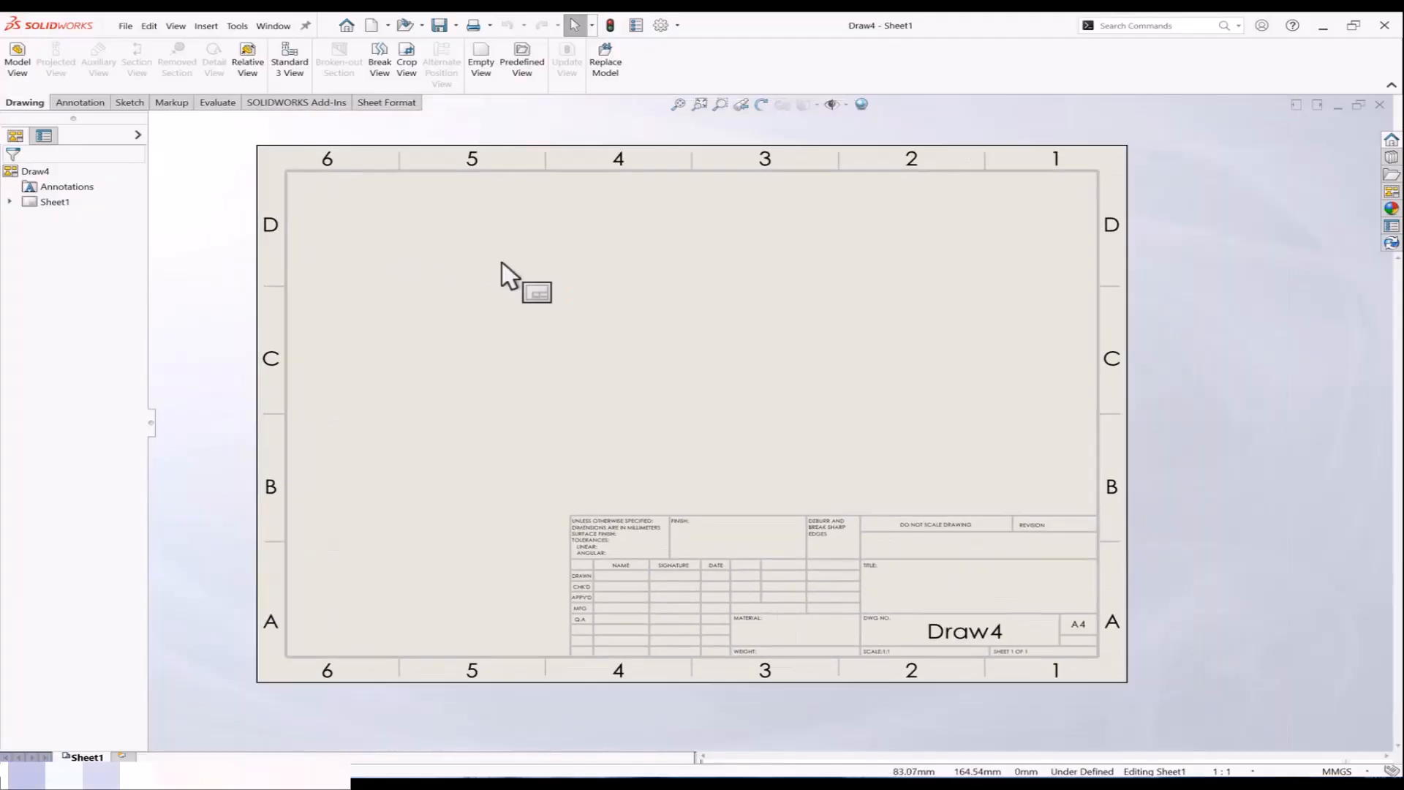
Step: Insert the Standard 3 View of ex15.SLDPRT from the 1. Projects folder and shift the side view slightly farther from the front view
{"action": "left_click", "coordinate": [300, 65]}
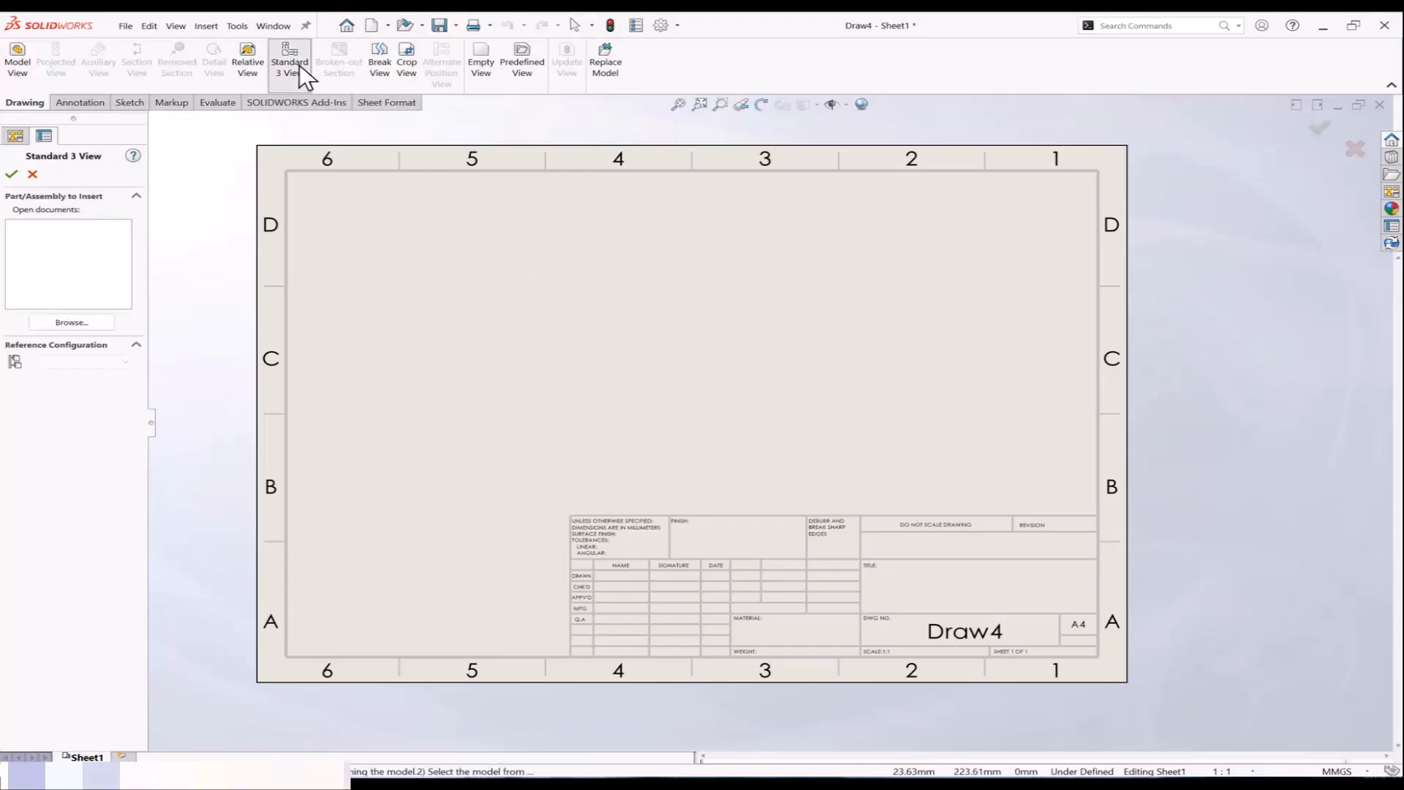
{"action": "left_click", "coordinate": [110, 322]}
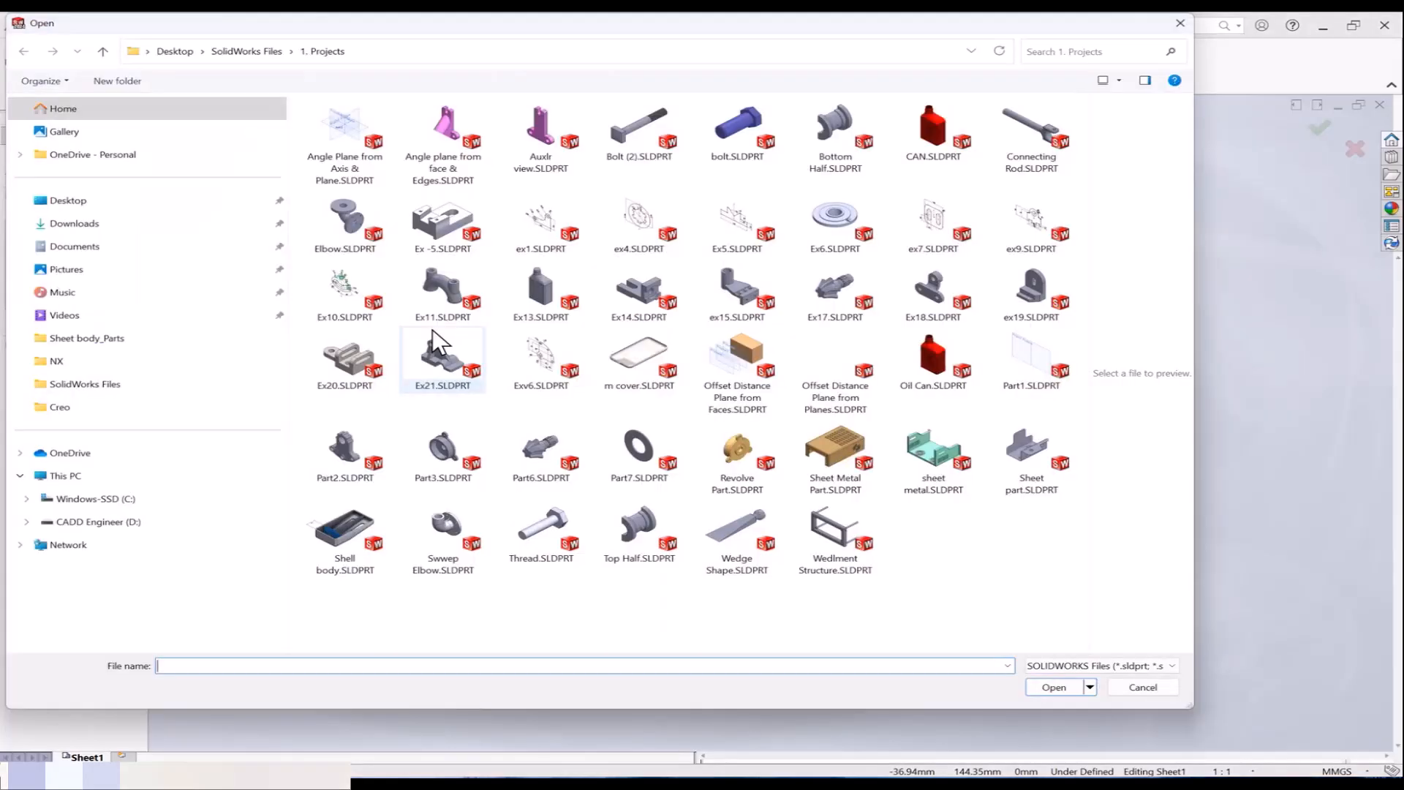
{"action": "left_click", "coordinate": [738, 293]}
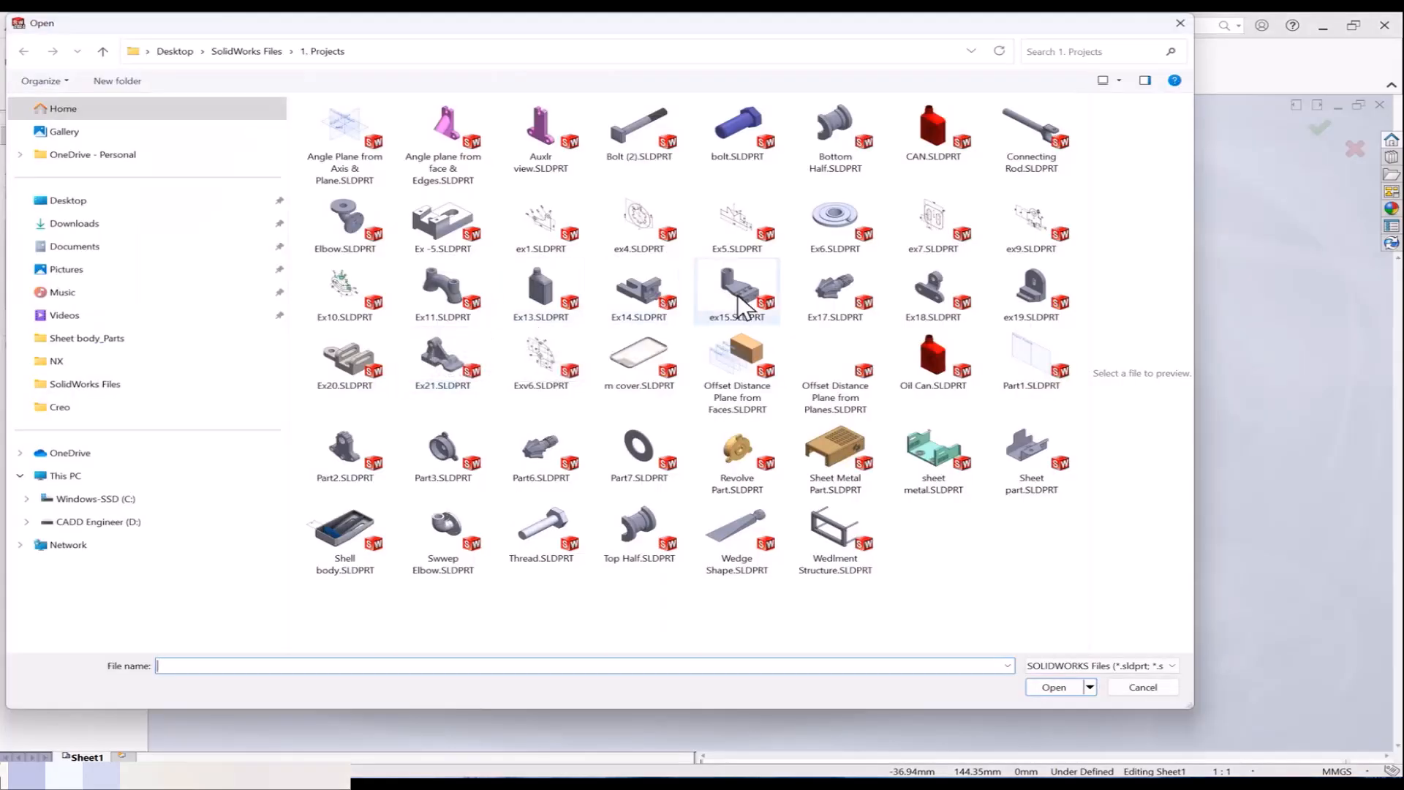
{"action": "left_click", "coordinate": [1053, 686]}
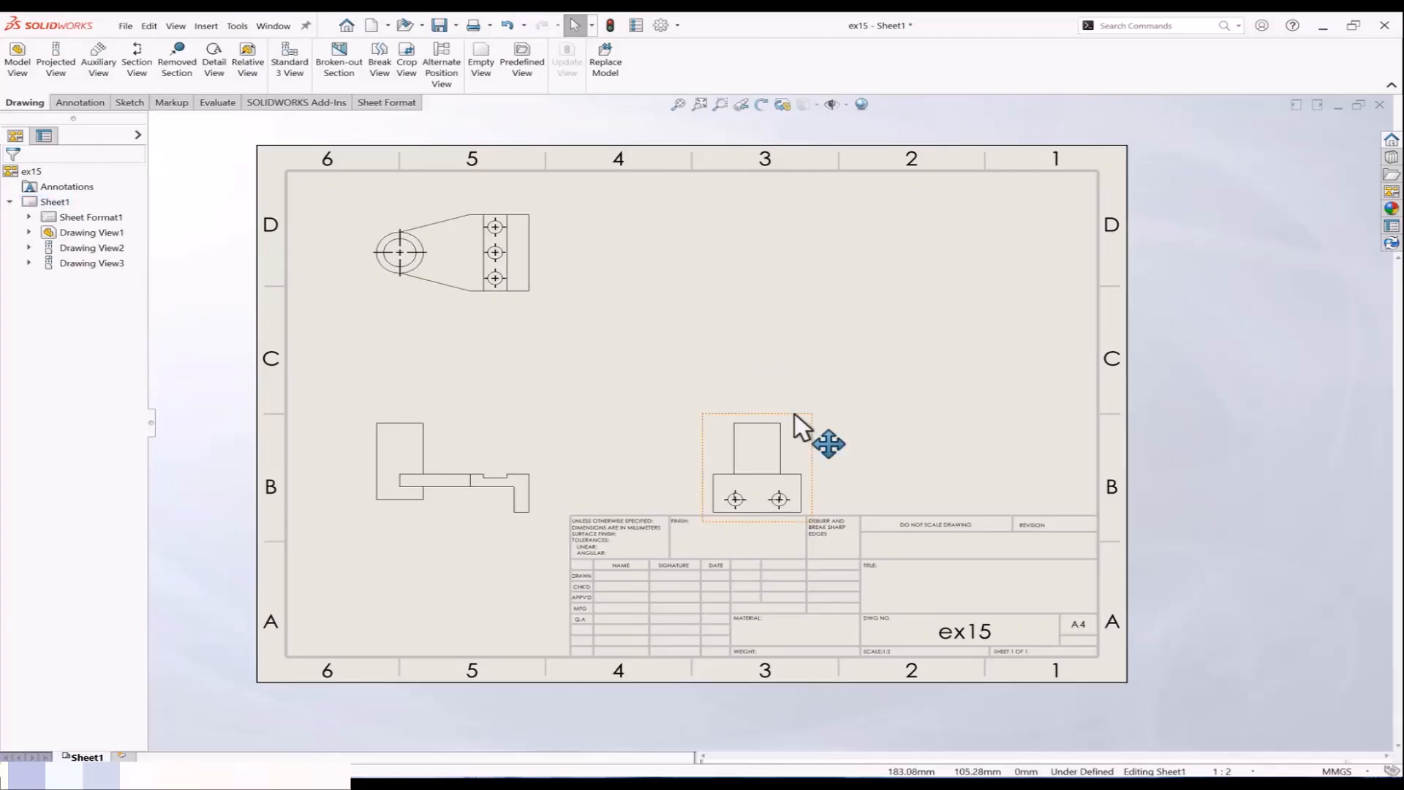
{"action": "left_click_drag", "start_coordinate": [794, 414], "coordinate": [809, 415]}
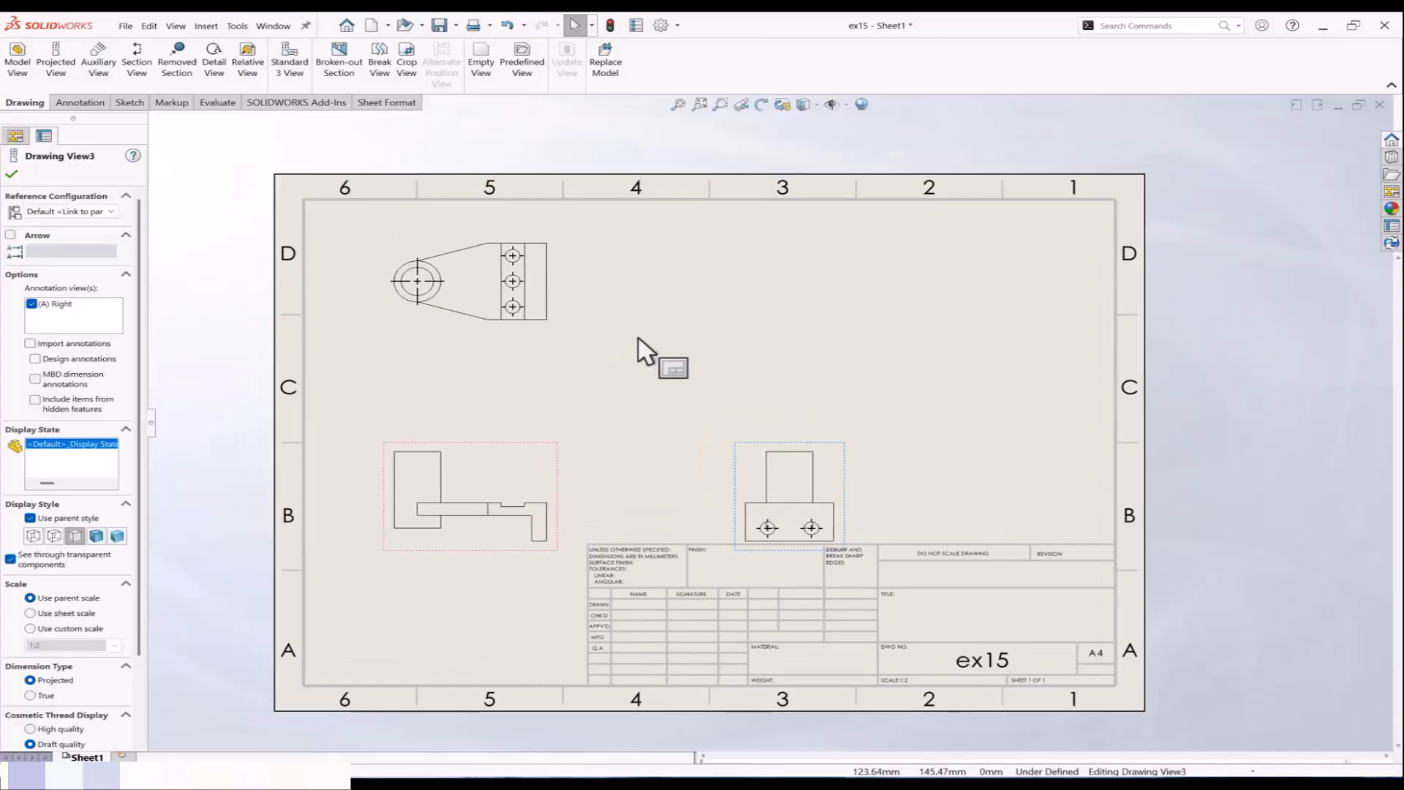
{"action": "left_click", "coordinate": [599, 336]}
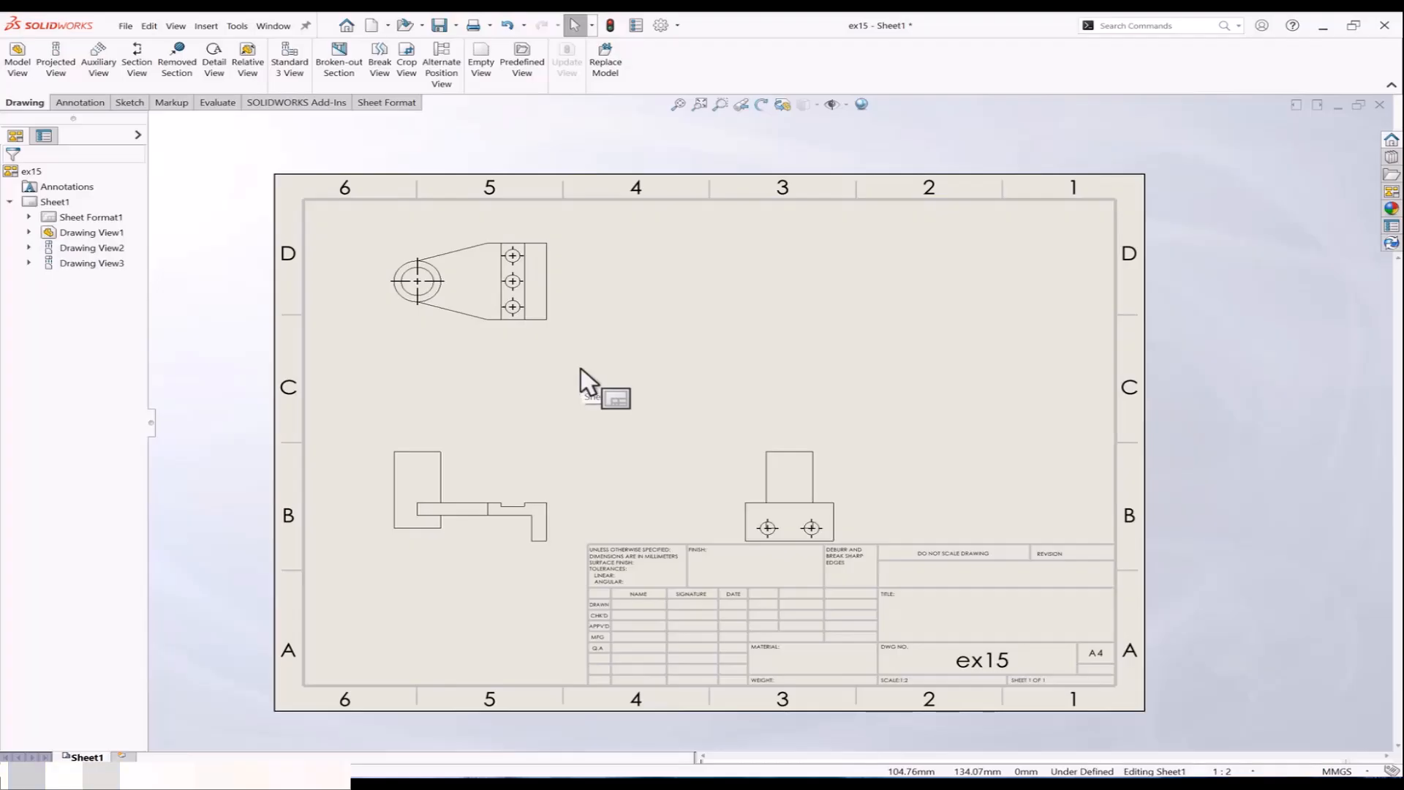
{"action": "left_click", "coordinate": [218, 66]}
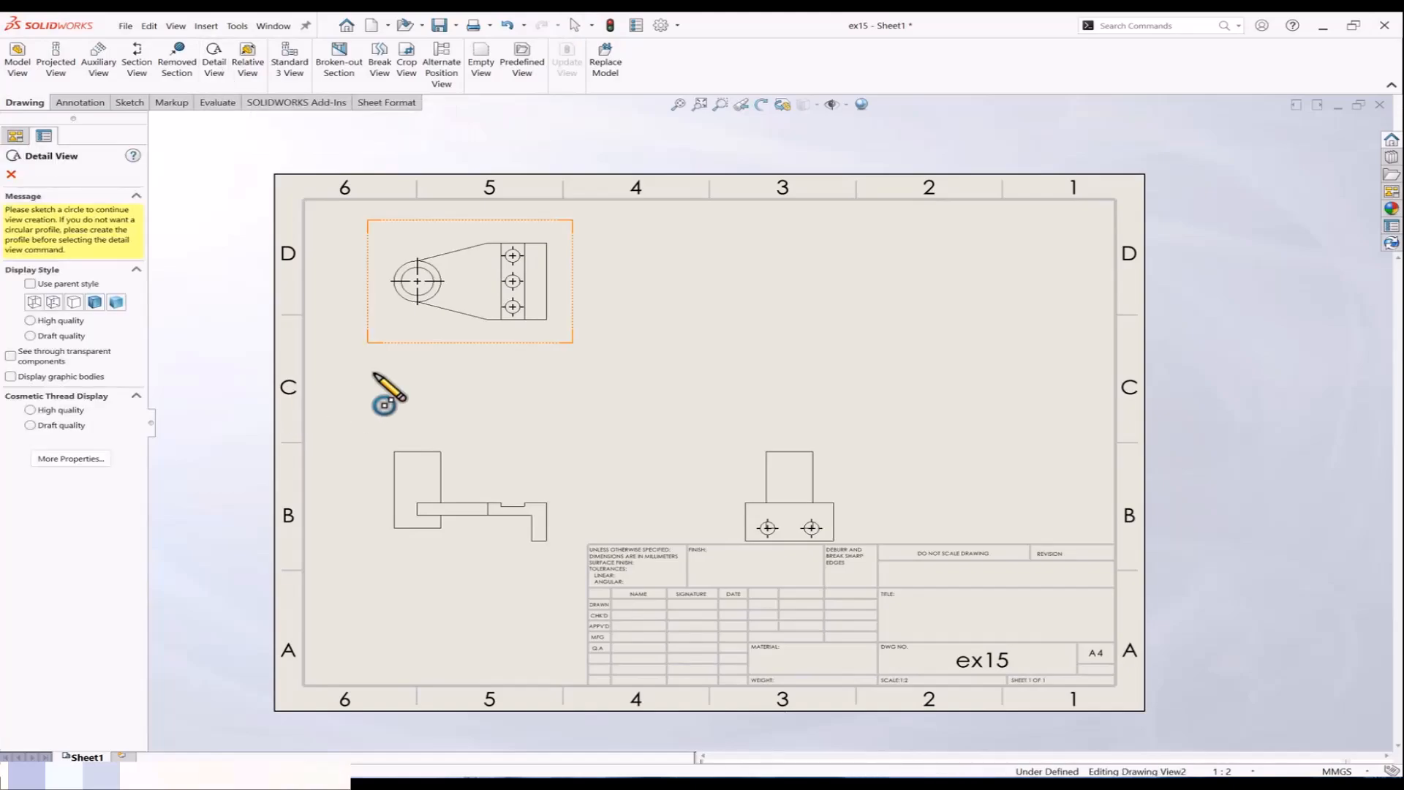
{"action": "scroll", "coordinate": [400, 290], "scroll_direction": "down", "scroll_amount": 3}
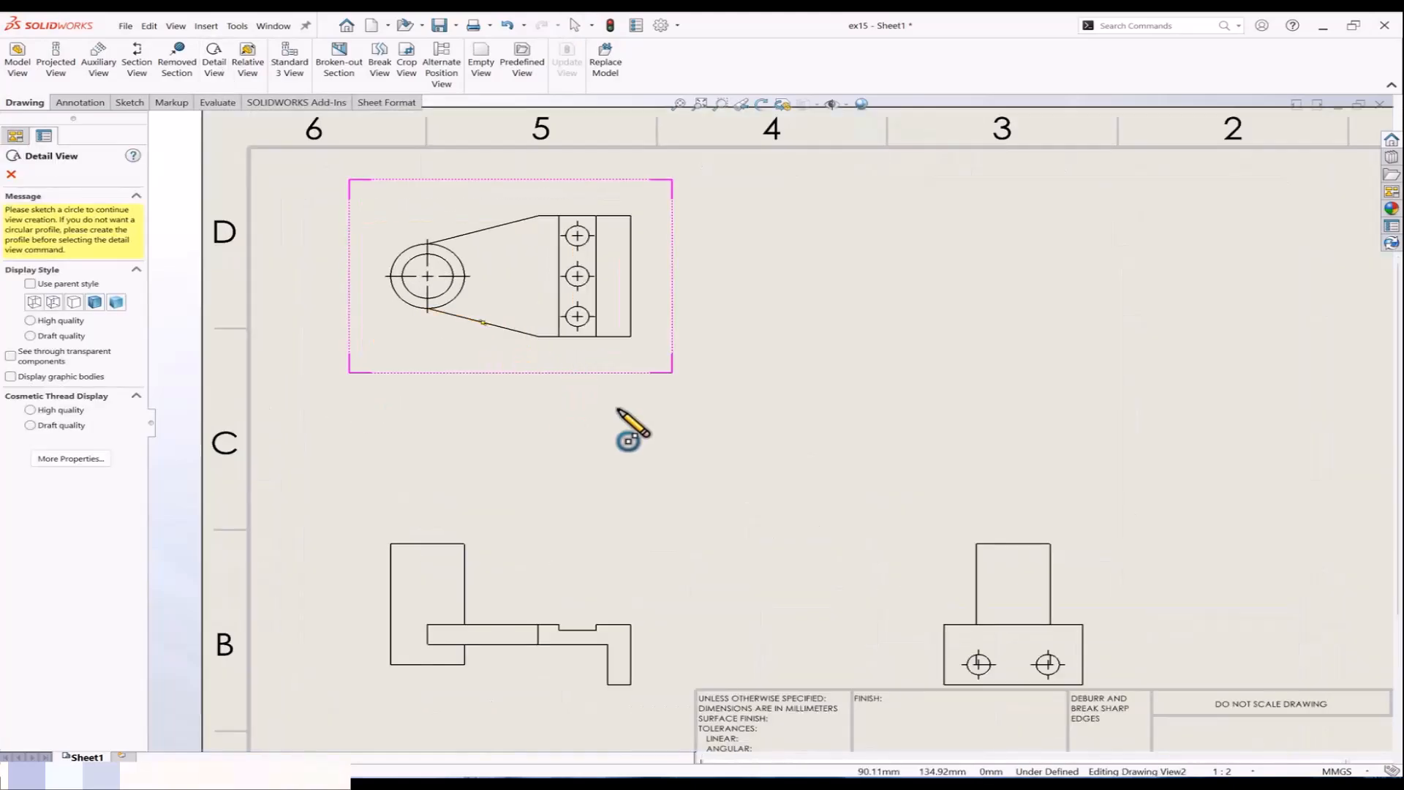
{"action": "key", "text": "Escape"}
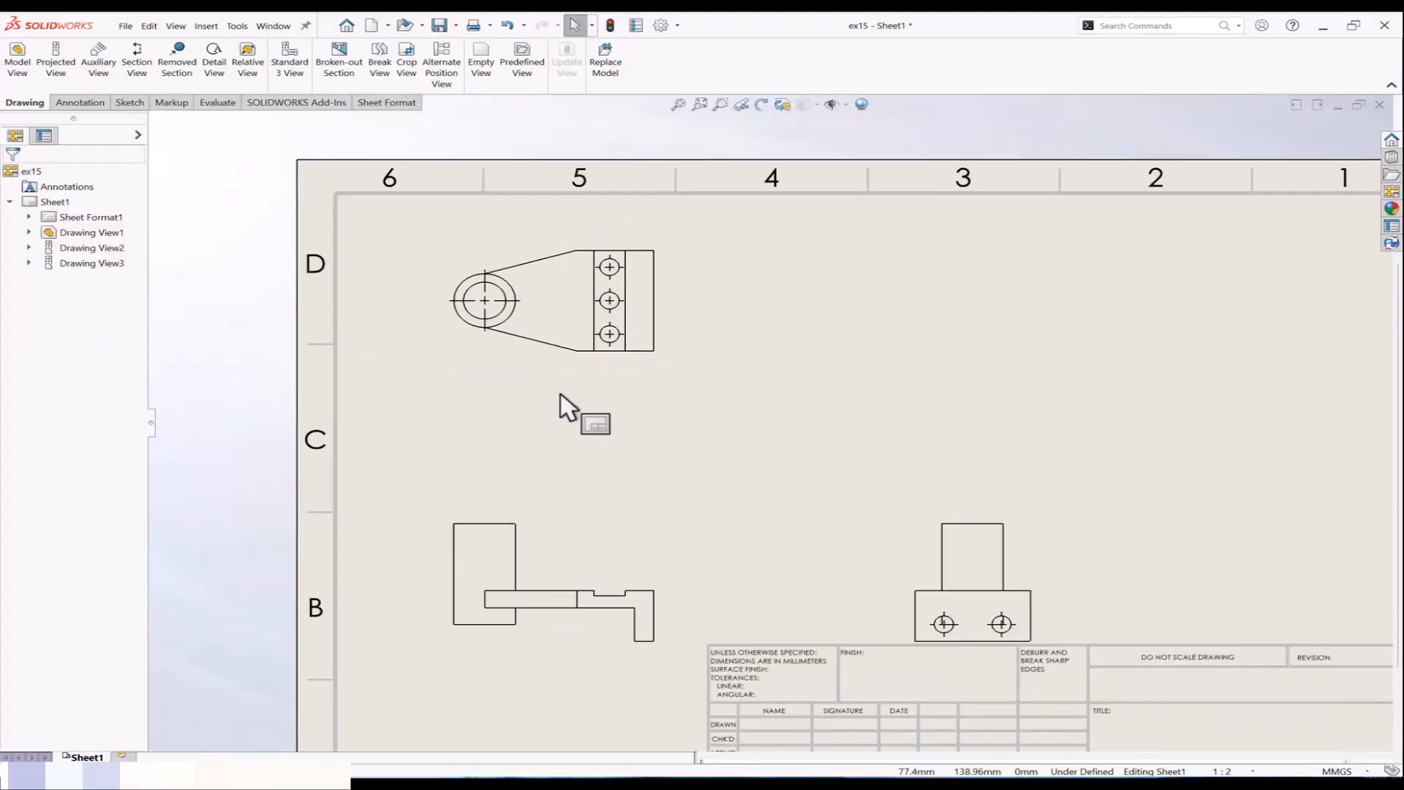
{"action": "key", "text": "f"}
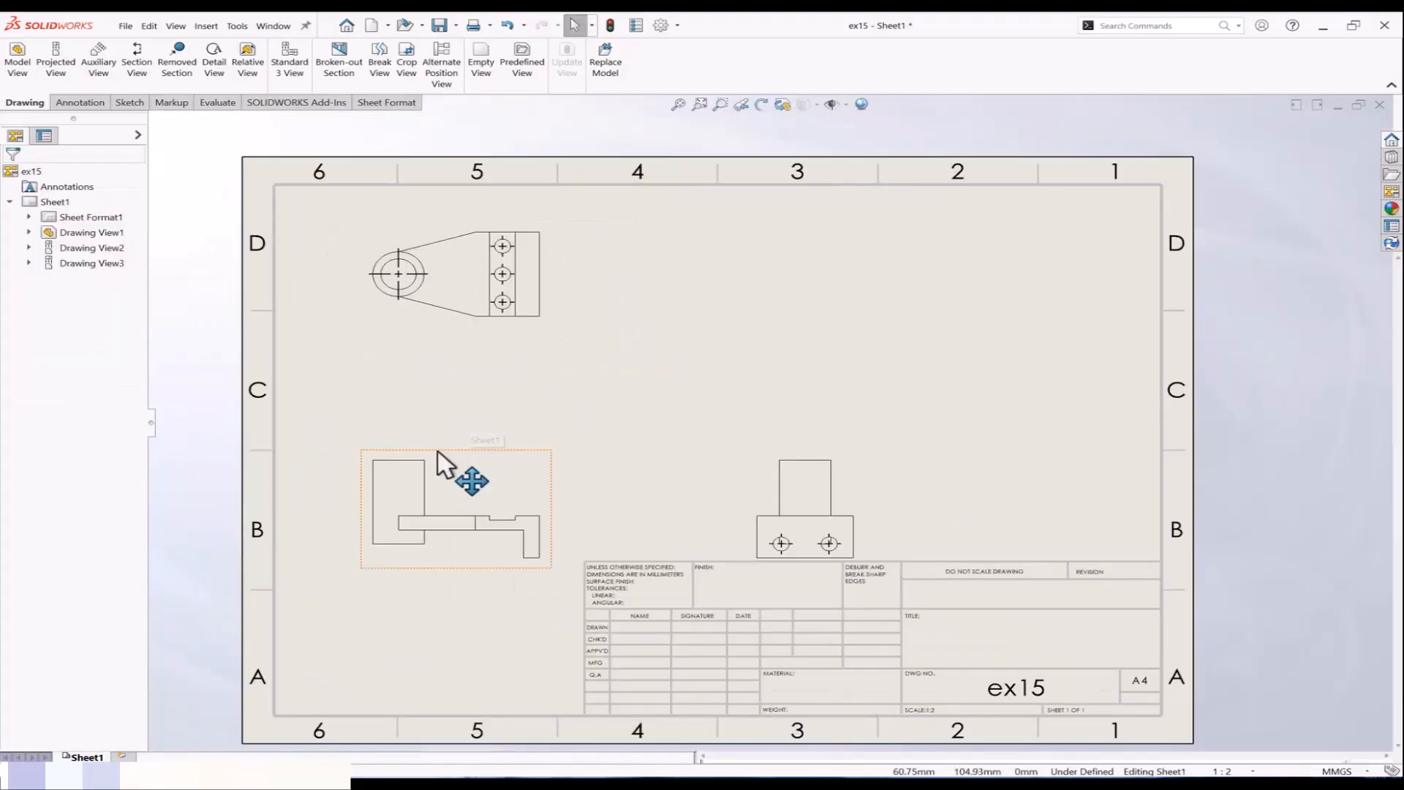
{"action": "left_click_drag", "start_coordinate": [437, 451], "coordinate": [440, 398]}
{"action": "left_click", "coordinate": [181, 164]}
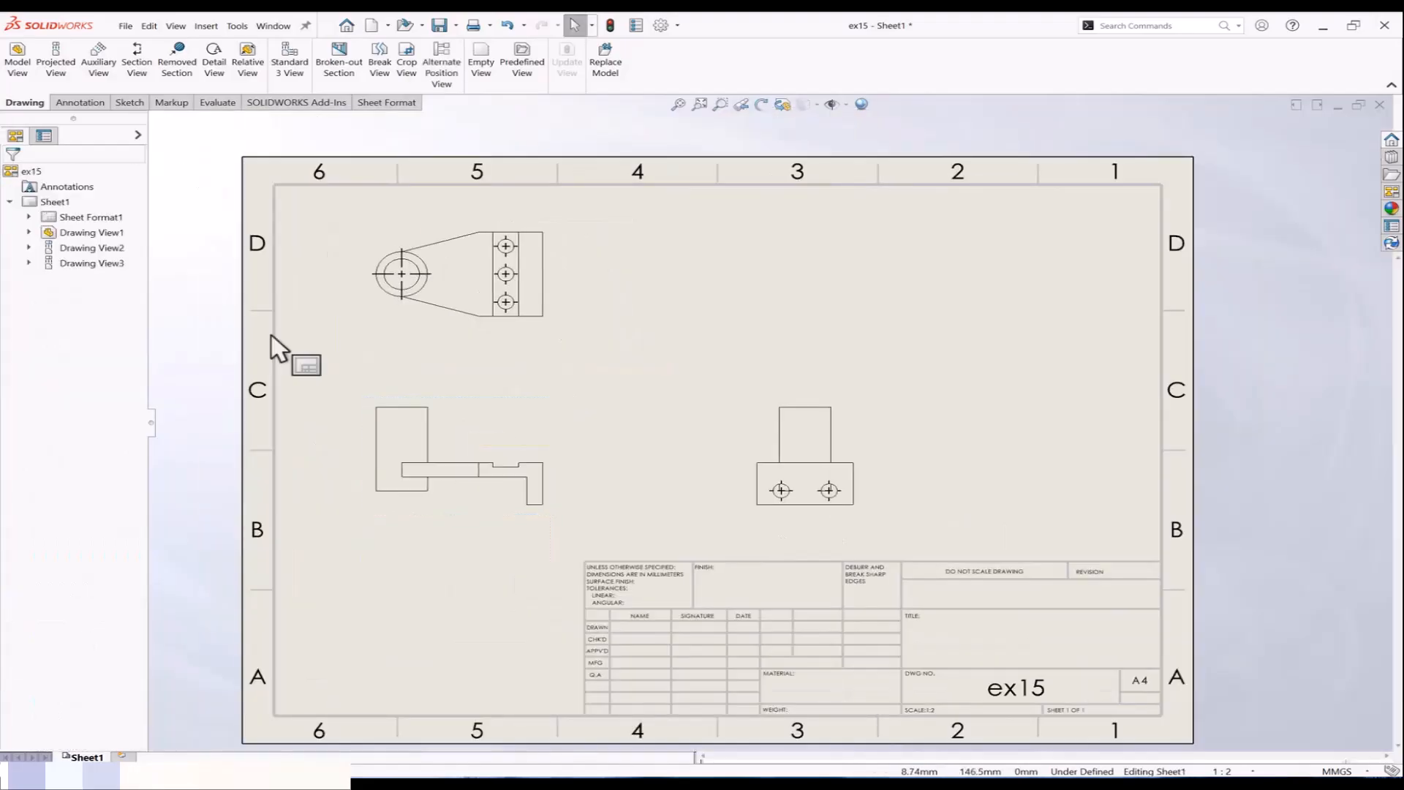
Step: Delete all three ex15 views from the sheet, confirming each deletion
{"action": "left_click", "coordinate": [372, 323]}
{"action": "key", "text": "Delete"}
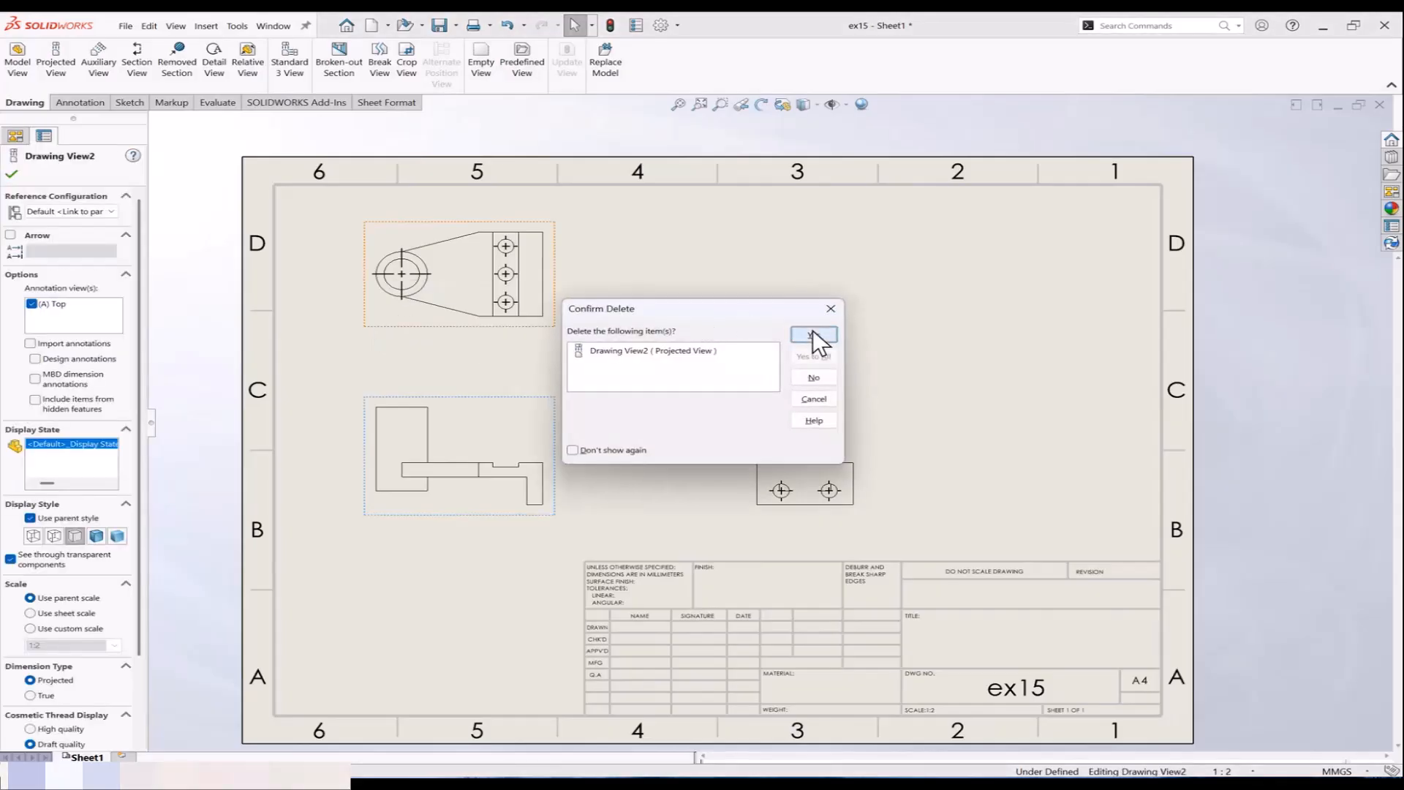
{"action": "left_click", "coordinate": [813, 337]}
{"action": "left_click", "coordinate": [756, 409]}
{"action": "key", "text": "Delete"}
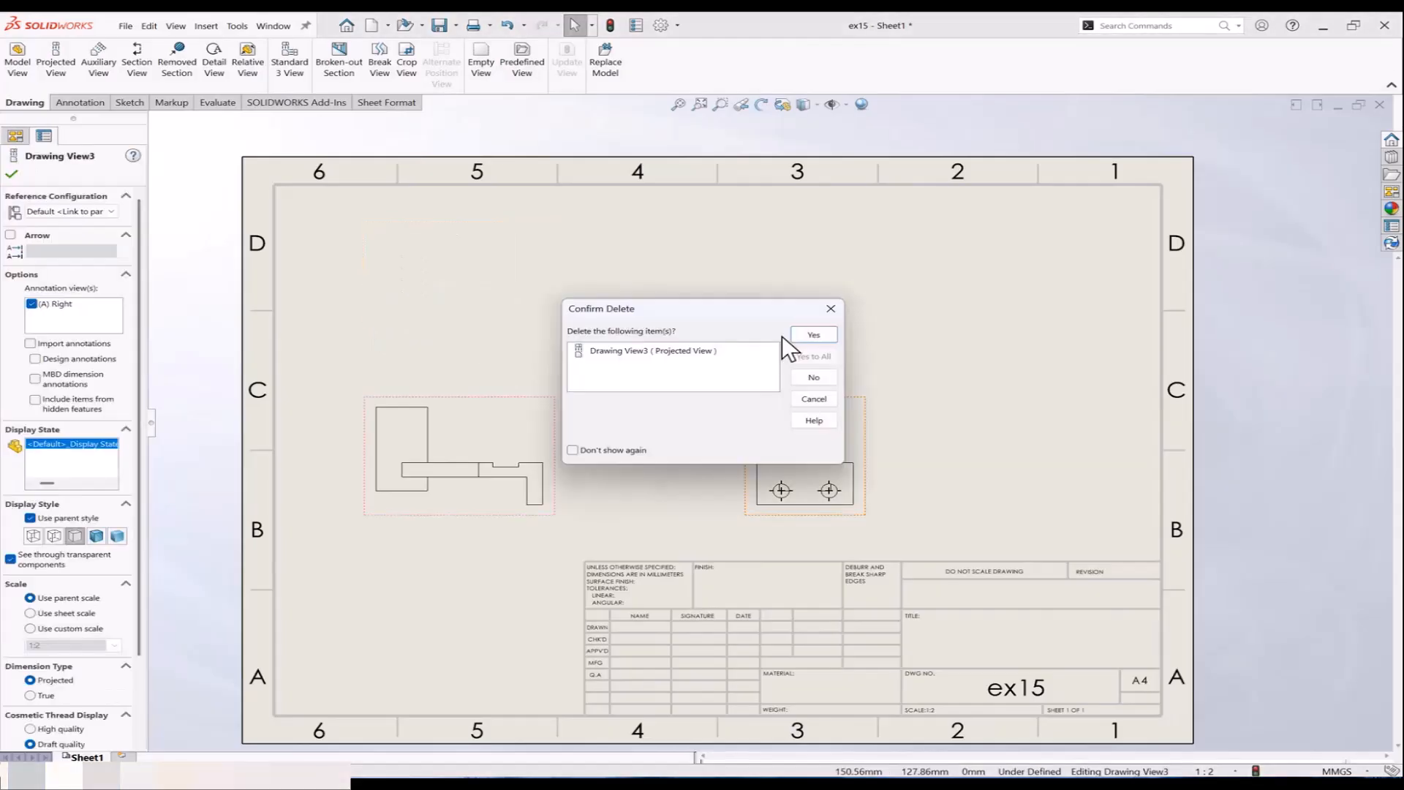
{"action": "left_click", "coordinate": [813, 337]}
{"action": "key", "text": "Delete"}
{"action": "left_click", "coordinate": [813, 336]}
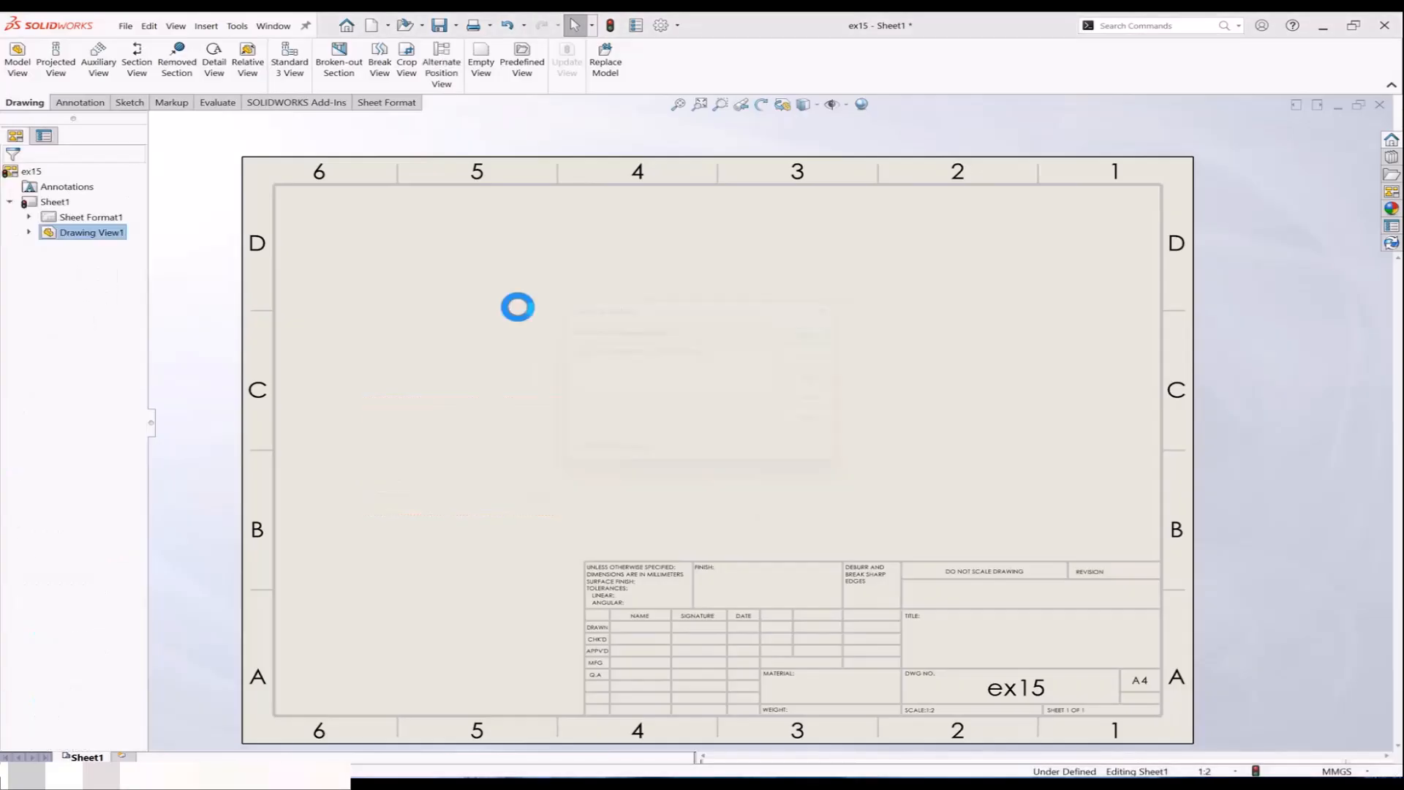
Step: Insert a front view of sheet metal.SLDPRT from the 1. Projects folder, with projected views below it and to its right
{"action": "left_click", "coordinate": [22, 66]}
{"action": "left_click", "coordinate": [91, 373]}
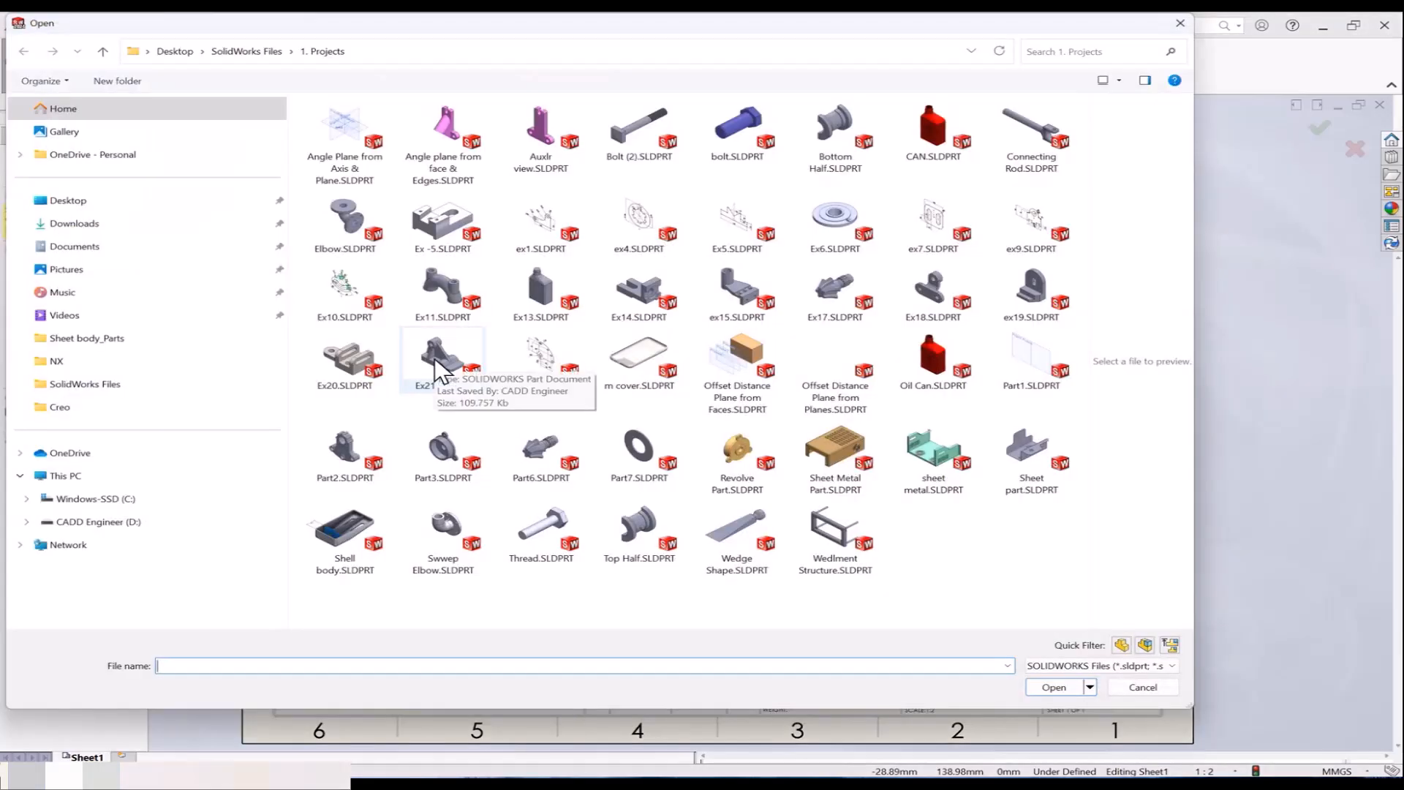
{"action": "left_click", "coordinate": [930, 459]}
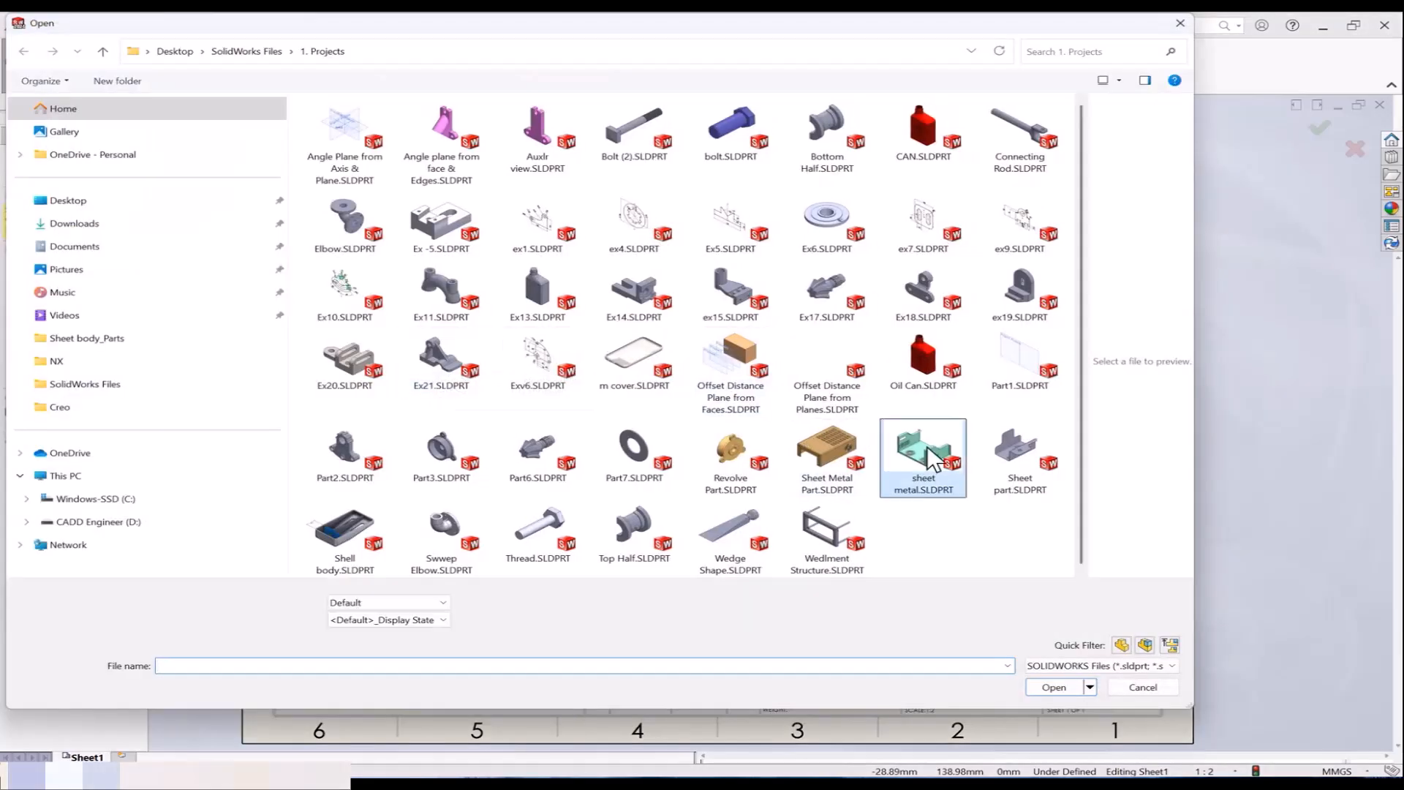
{"action": "left_click", "coordinate": [1053, 687]}
{"action": "left_click", "coordinate": [589, 298]}
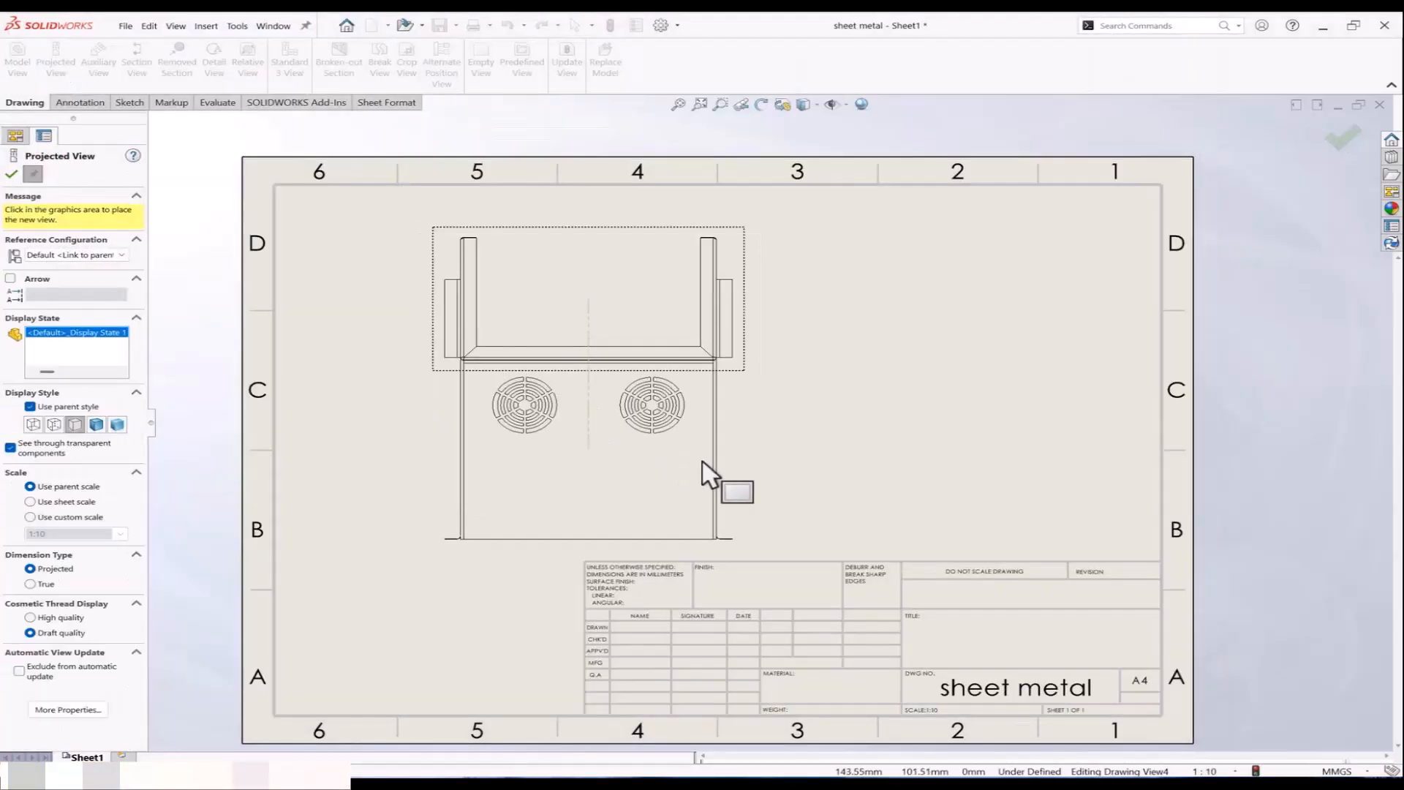
{"action": "left_click", "coordinate": [534, 472]}
{"action": "left_click", "coordinate": [965, 333]}
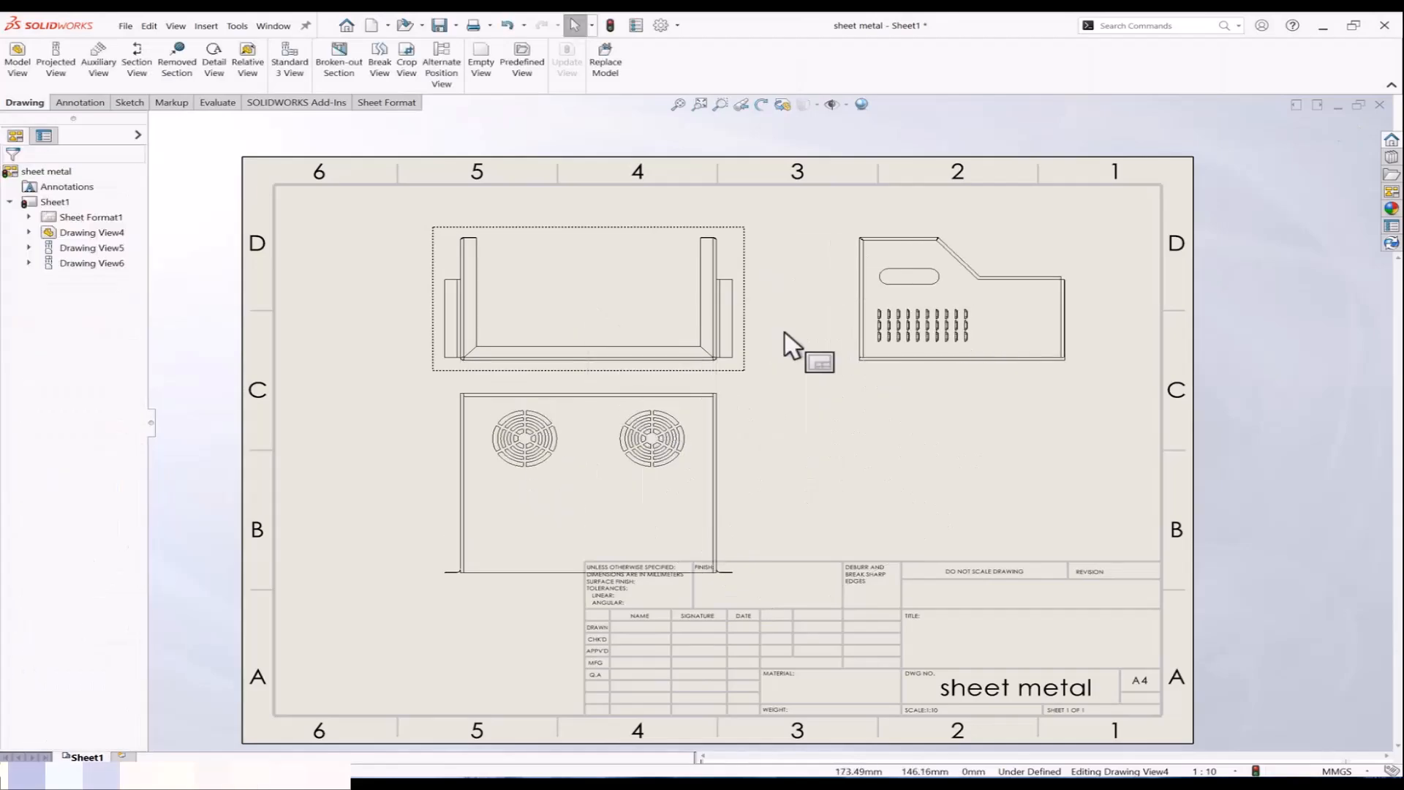
Step: Move the front view and the projected view below it upward to clear the title block
{"action": "left_click_drag", "start_coordinate": [746, 300], "coordinate": [742, 273]}
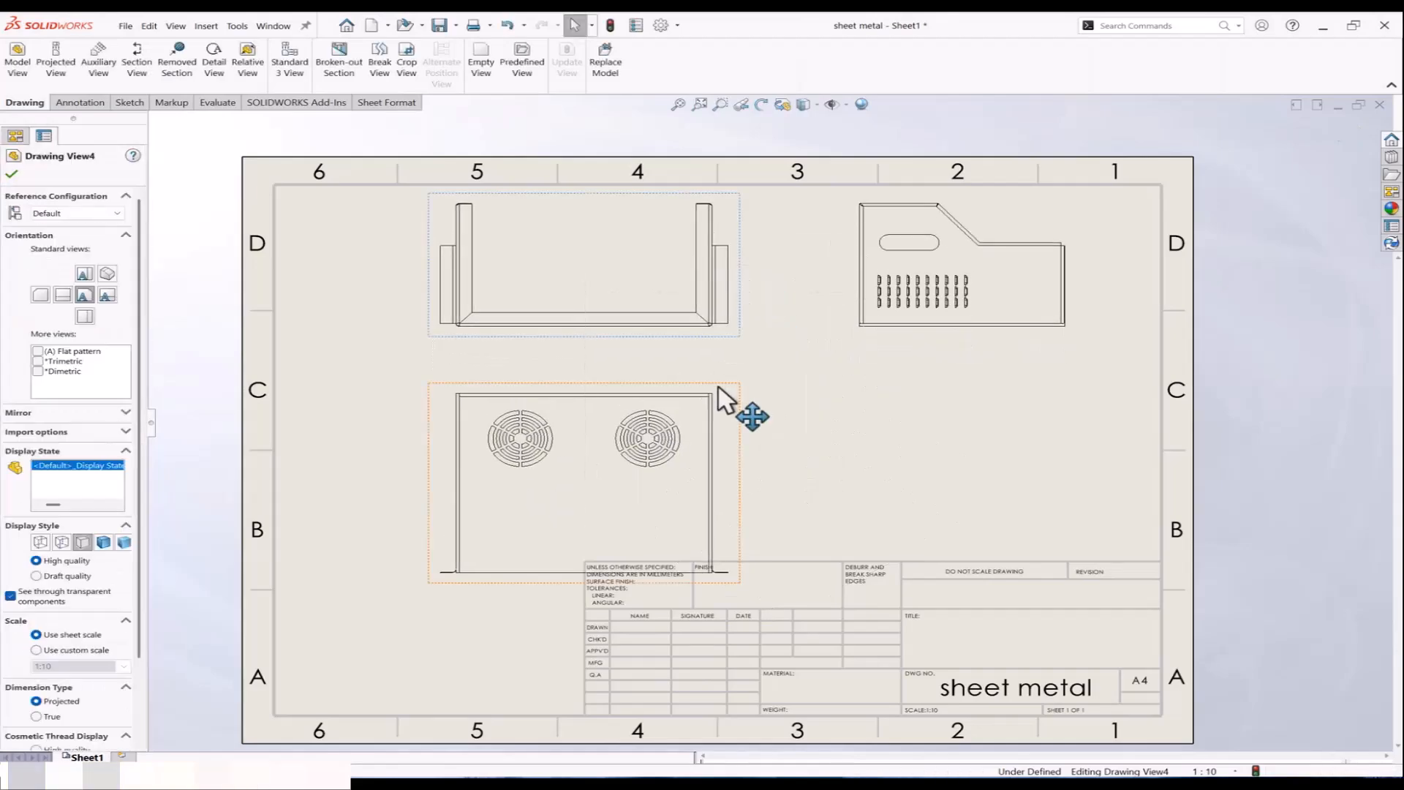
{"action": "left_click_drag", "start_coordinate": [718, 386], "coordinate": [705, 351]}
{"action": "left_click", "coordinate": [808, 475]}
{"action": "scroll", "coordinate": [808, 475], "scroll_direction": "down", "scroll_amount": 1}
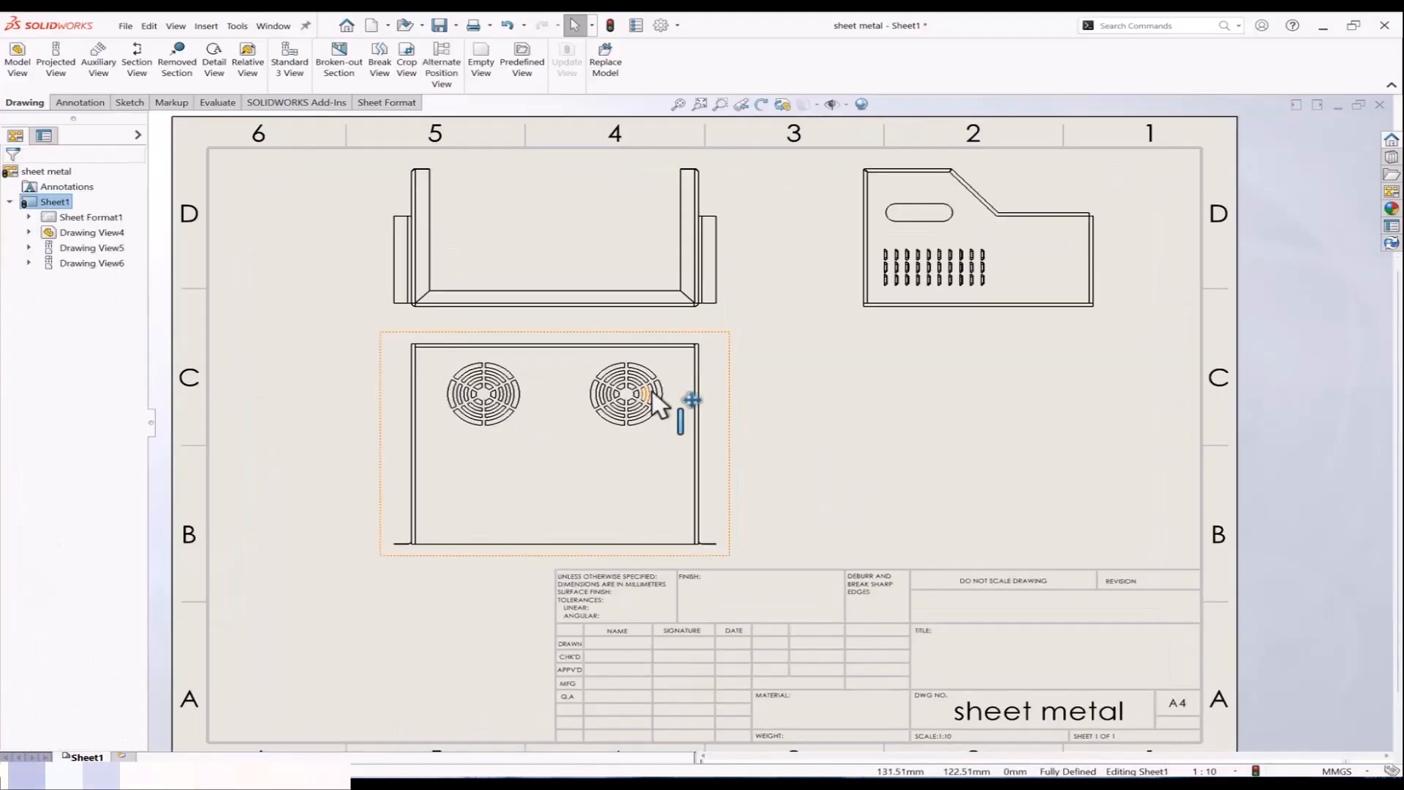
{"action": "scroll", "coordinate": [618, 405], "scroll_direction": "down", "scroll_amount": 1}
{"action": "middle_click_drag", "start_coordinate": [819, 426], "coordinate": [650, 417]}
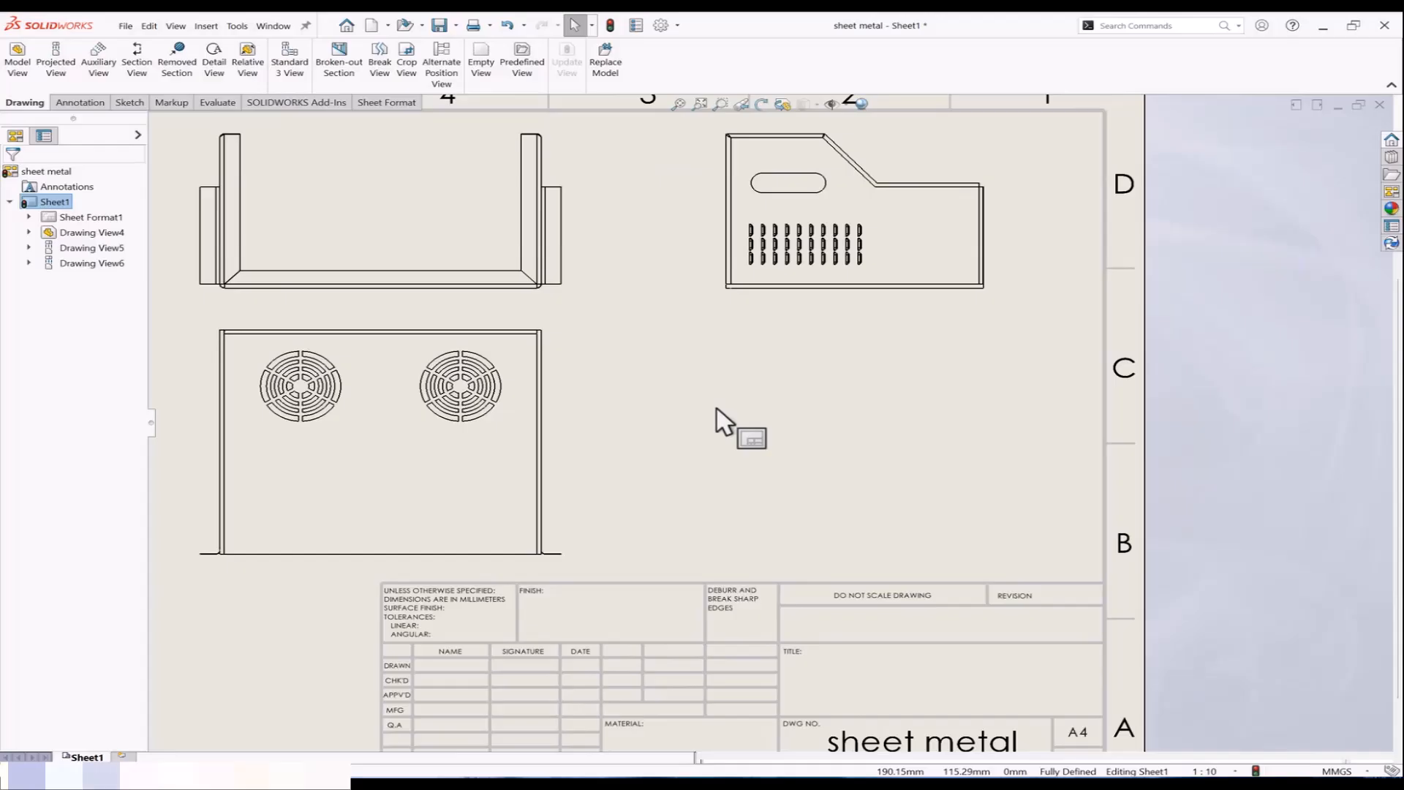
{"action": "scroll", "coordinate": [721, 417], "scroll_direction": "up", "scroll_amount": 1}
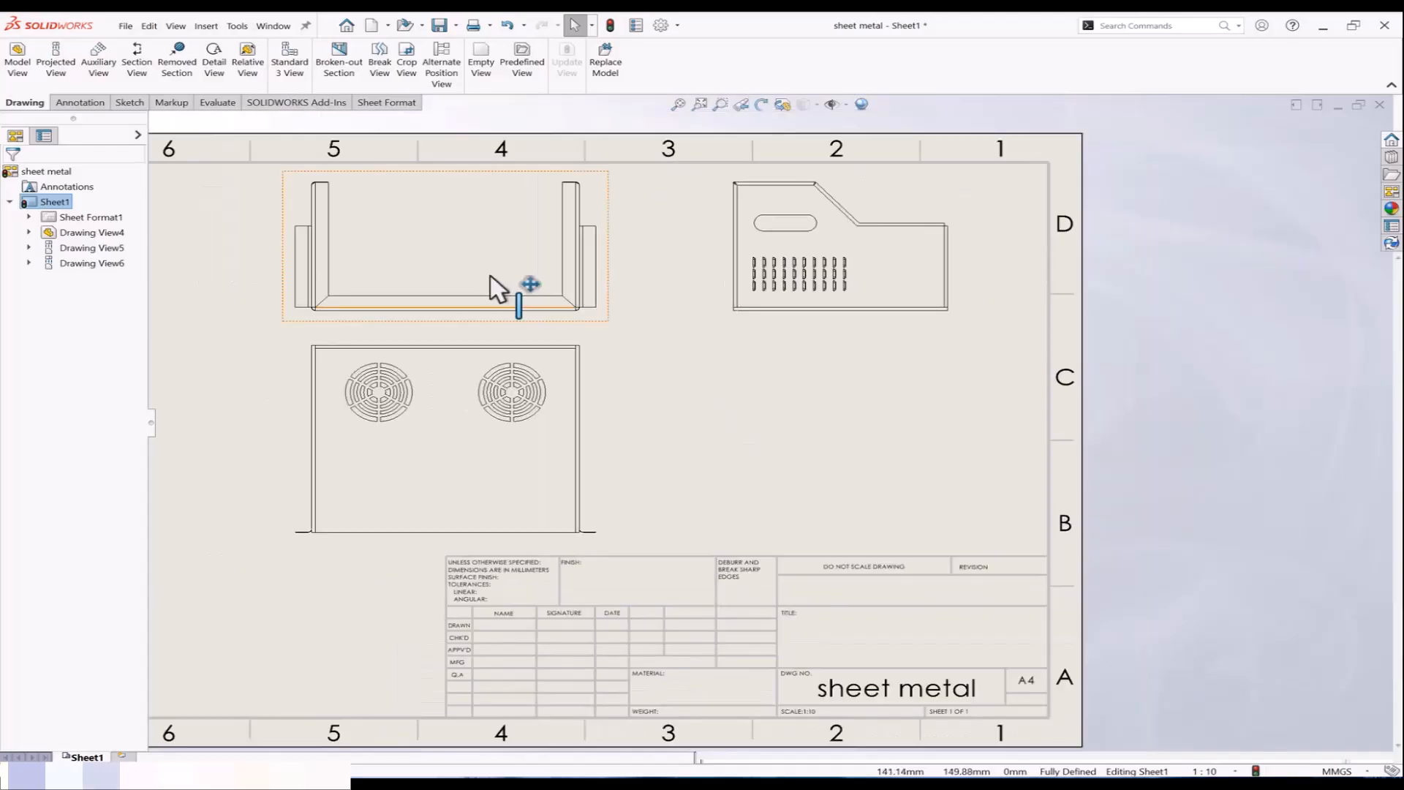
{"action": "left_click", "coordinate": [212, 60]}
{"action": "left_click", "coordinate": [512, 391]}
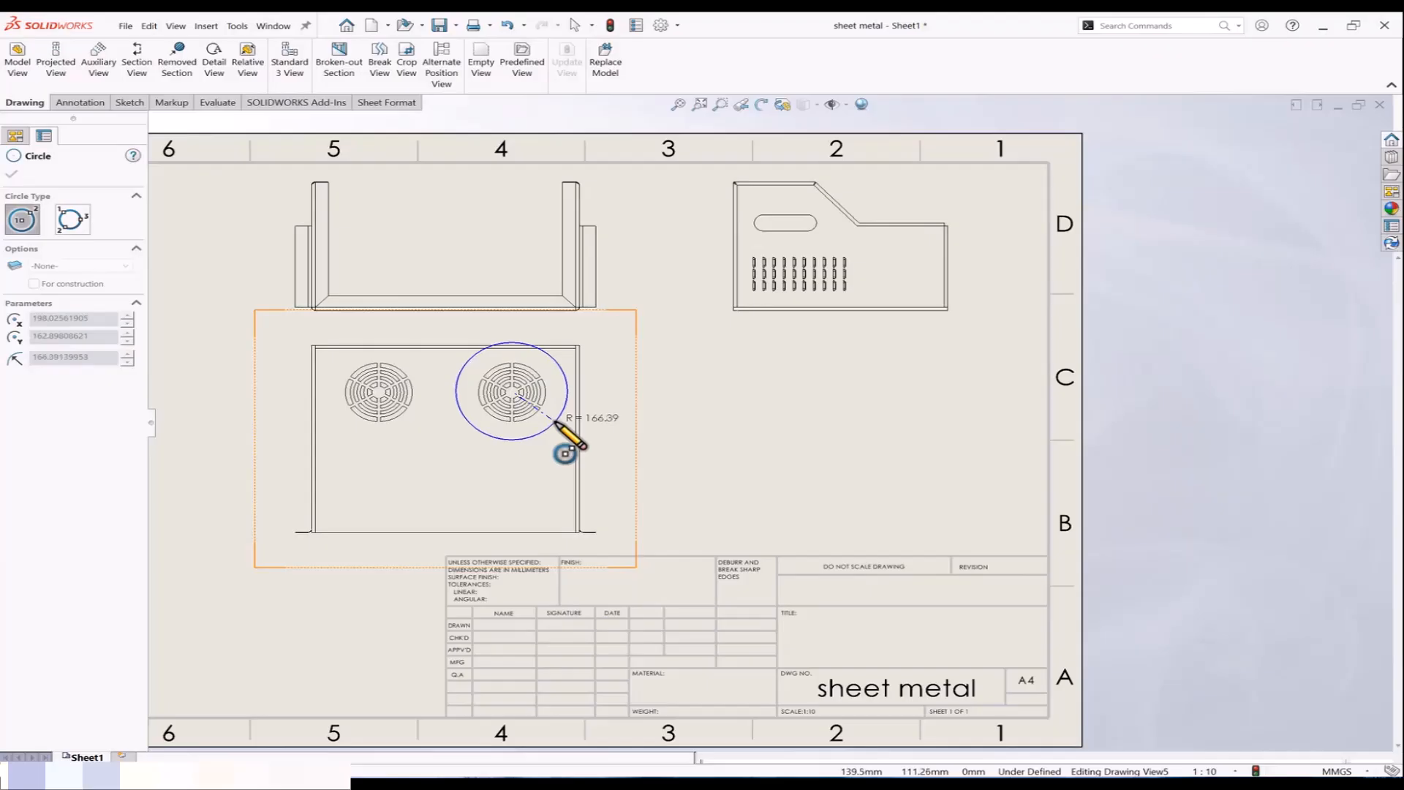
{"action": "left_click", "coordinate": [556, 422]}
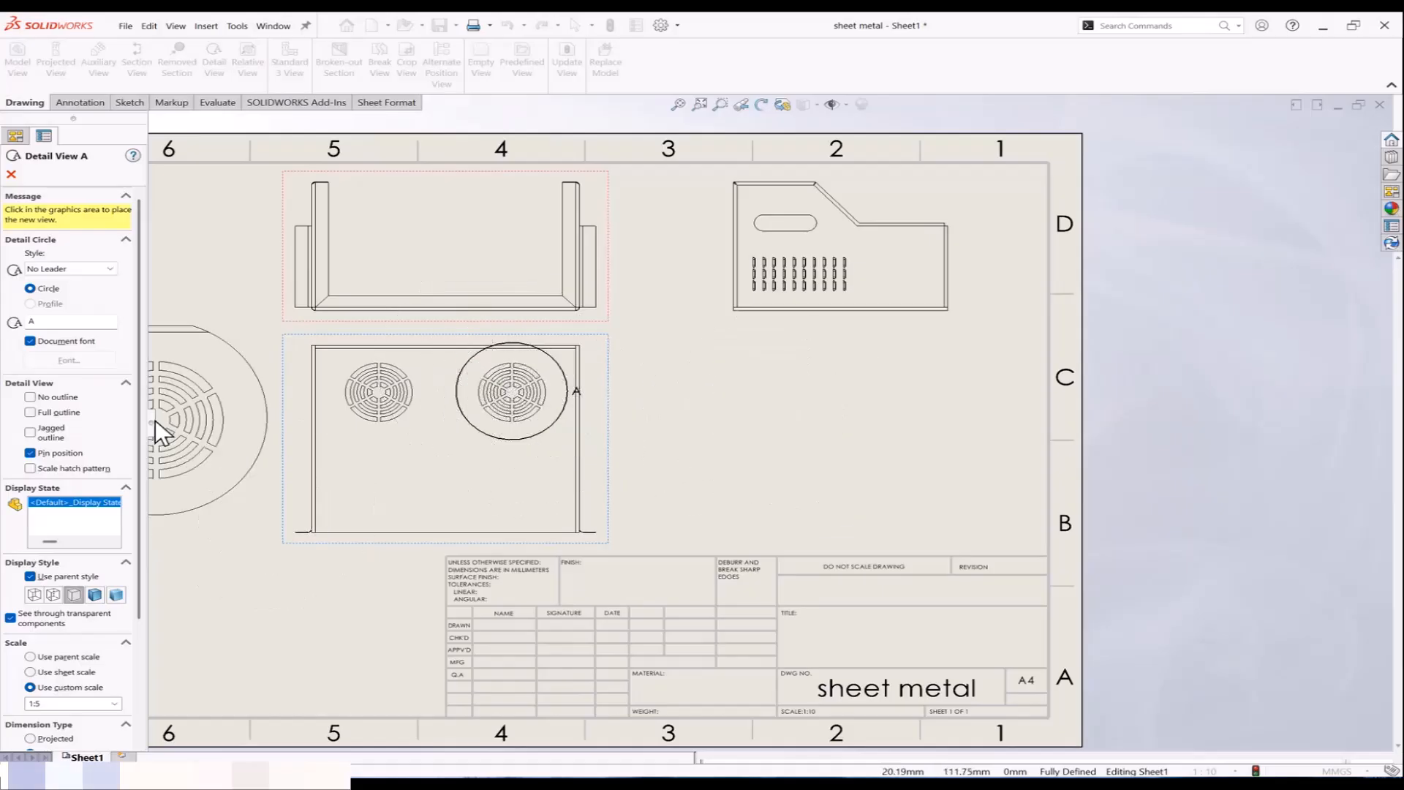
{"action": "scroll", "coordinate": [141, 424], "scroll_direction": "down", "scroll_amount": 4}
{"action": "left_click", "coordinate": [106, 542]}
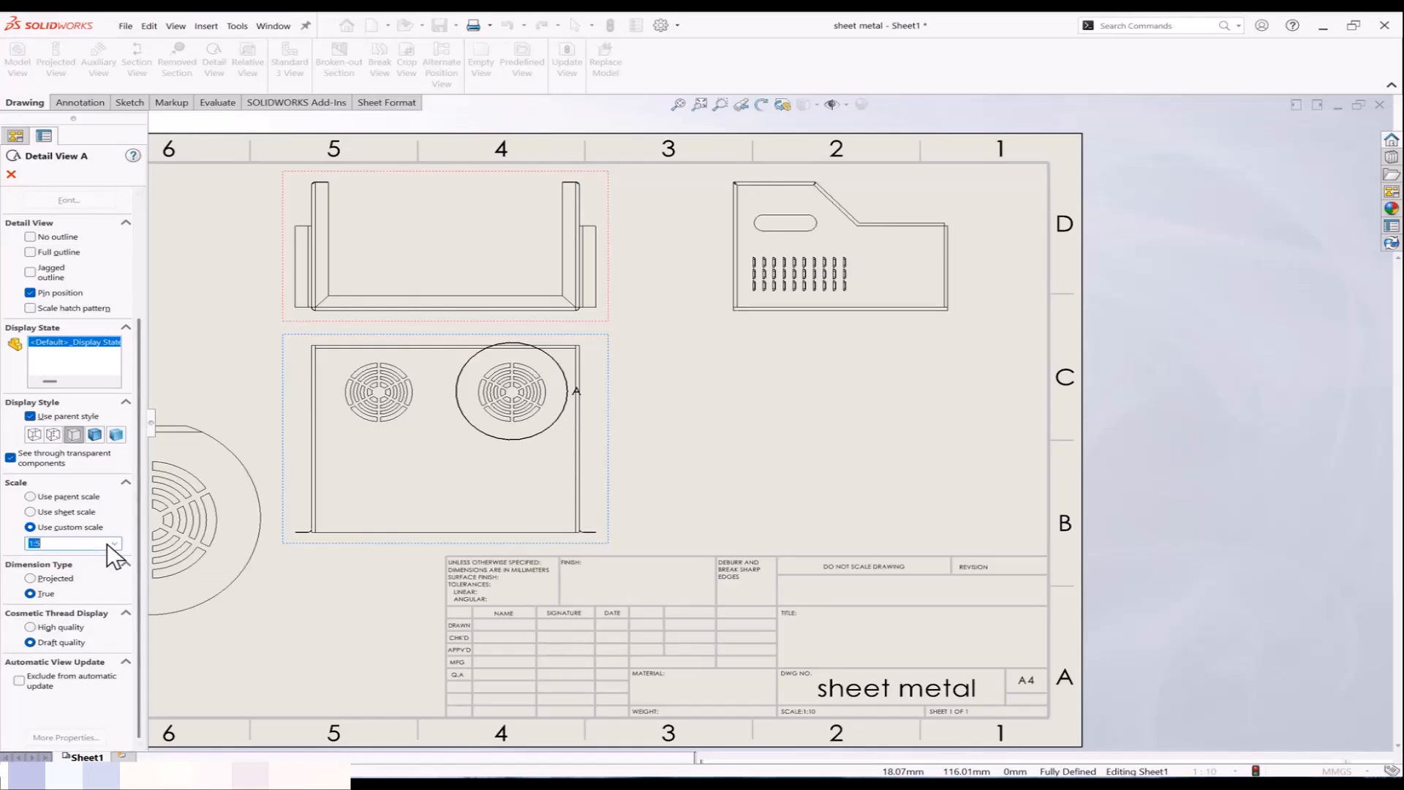
{"action": "key", "text": "Escape"}
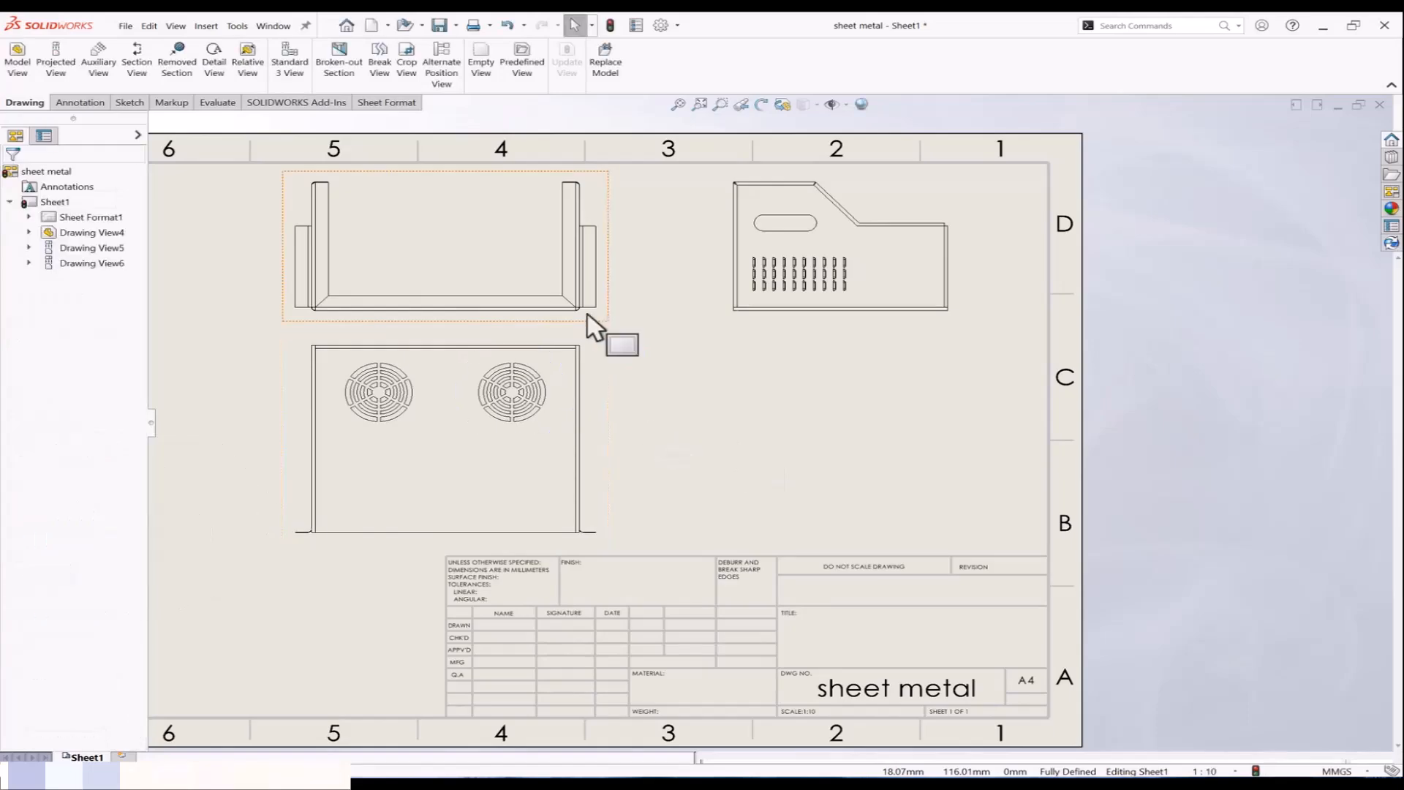
Step: Create a circular 1:5 detail view around the right vent grille, accept the No Leader style, and place it beneath the side view
{"action": "left_click", "coordinate": [212, 69]}
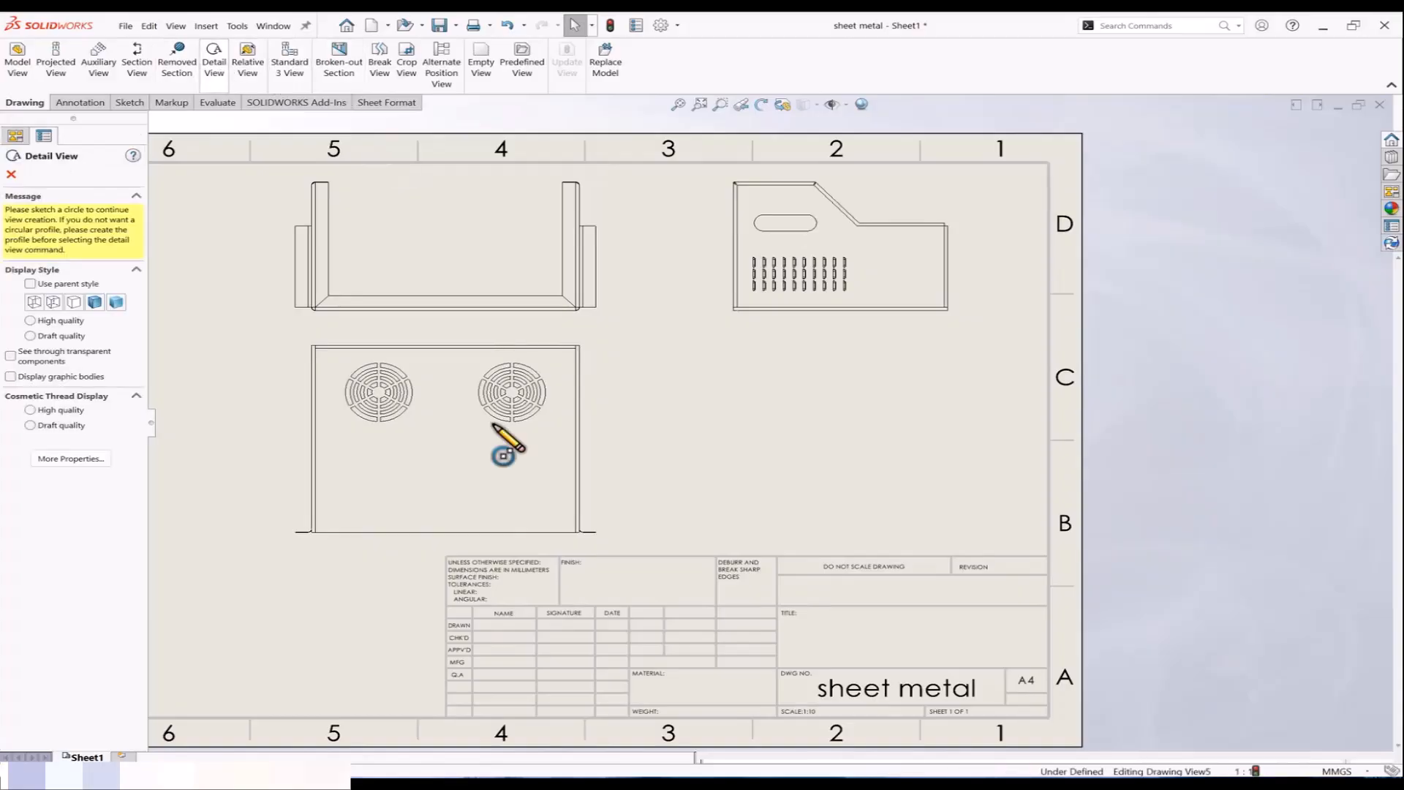
{"action": "left_click", "coordinate": [513, 393]}
{"action": "left_click", "coordinate": [550, 428]}
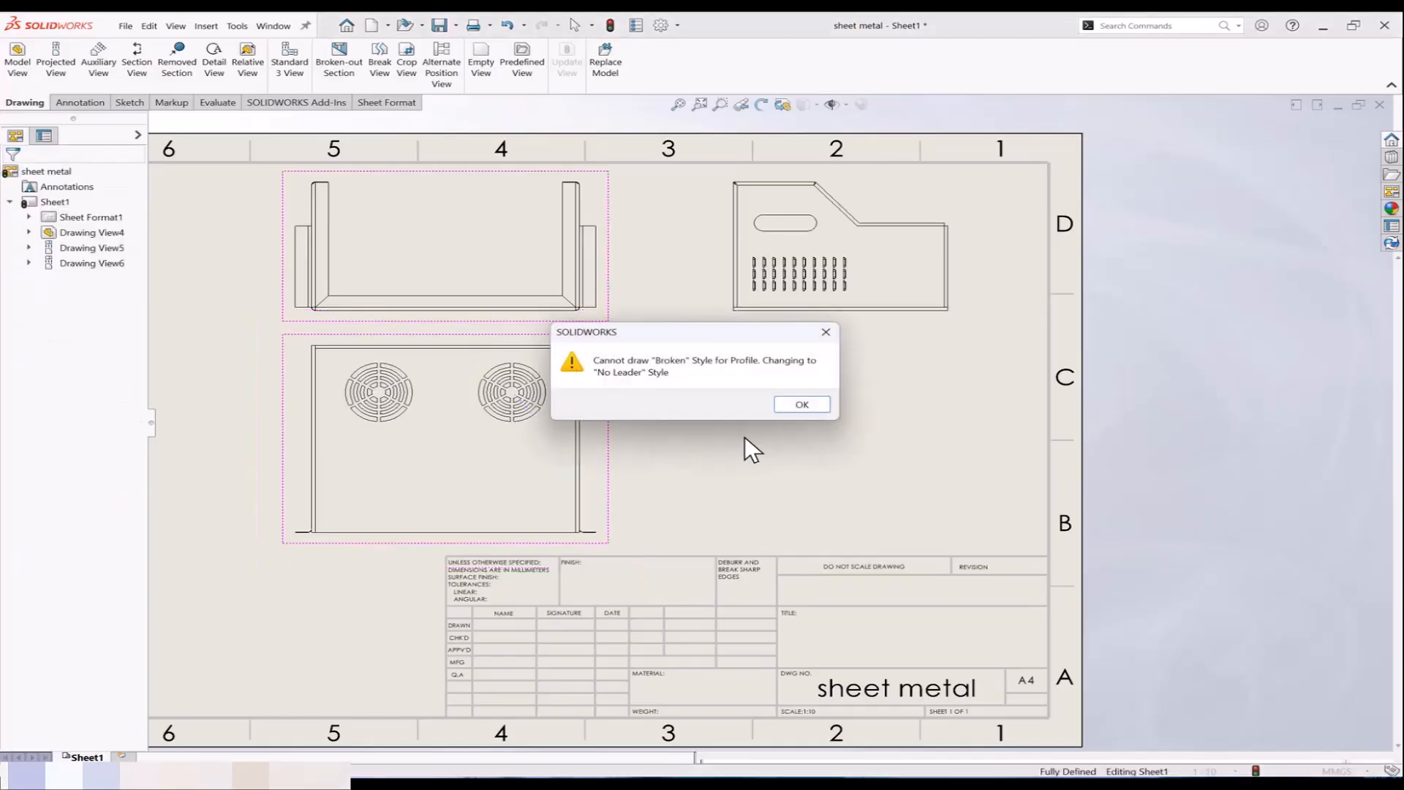
{"action": "left_click", "coordinate": [797, 406]}
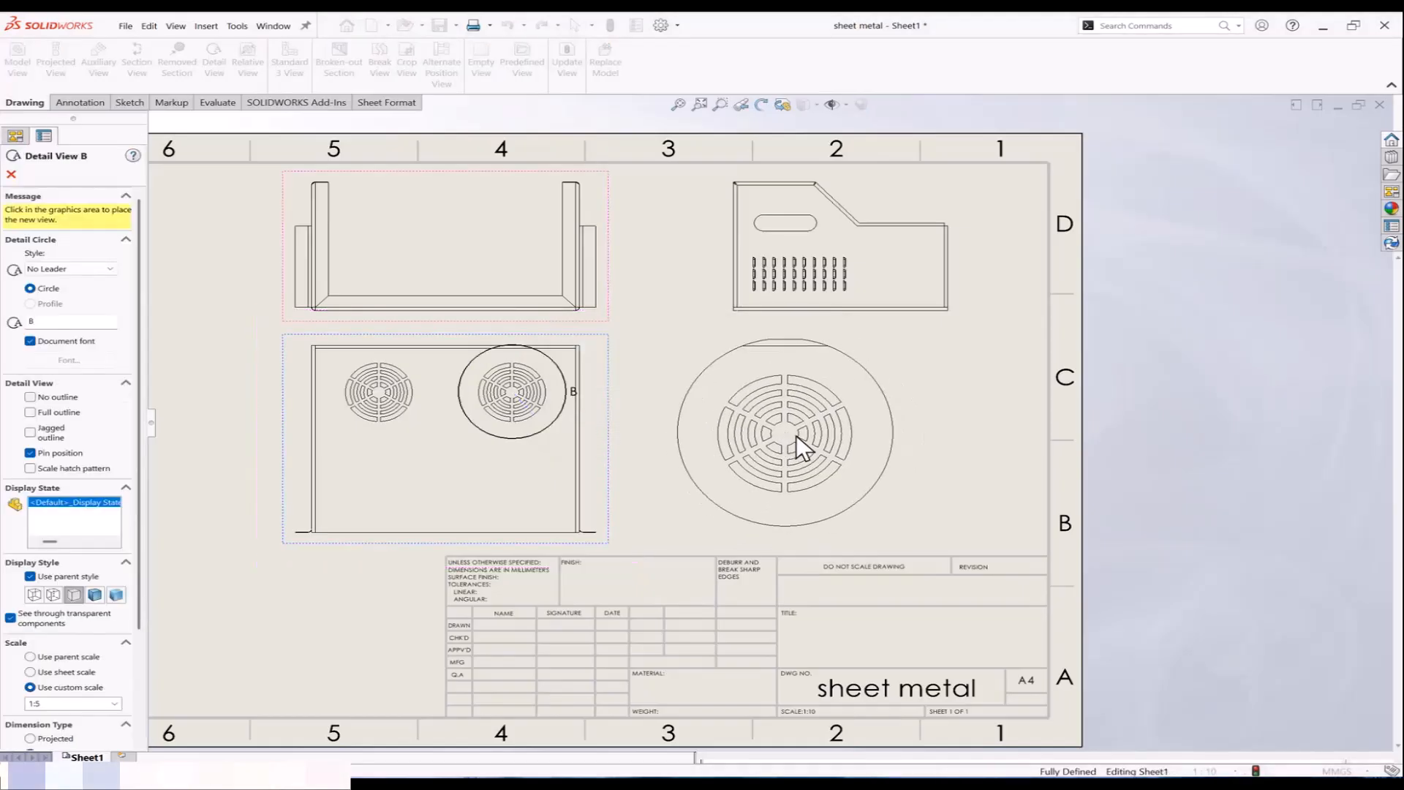
{"action": "left_click", "coordinate": [796, 434]}
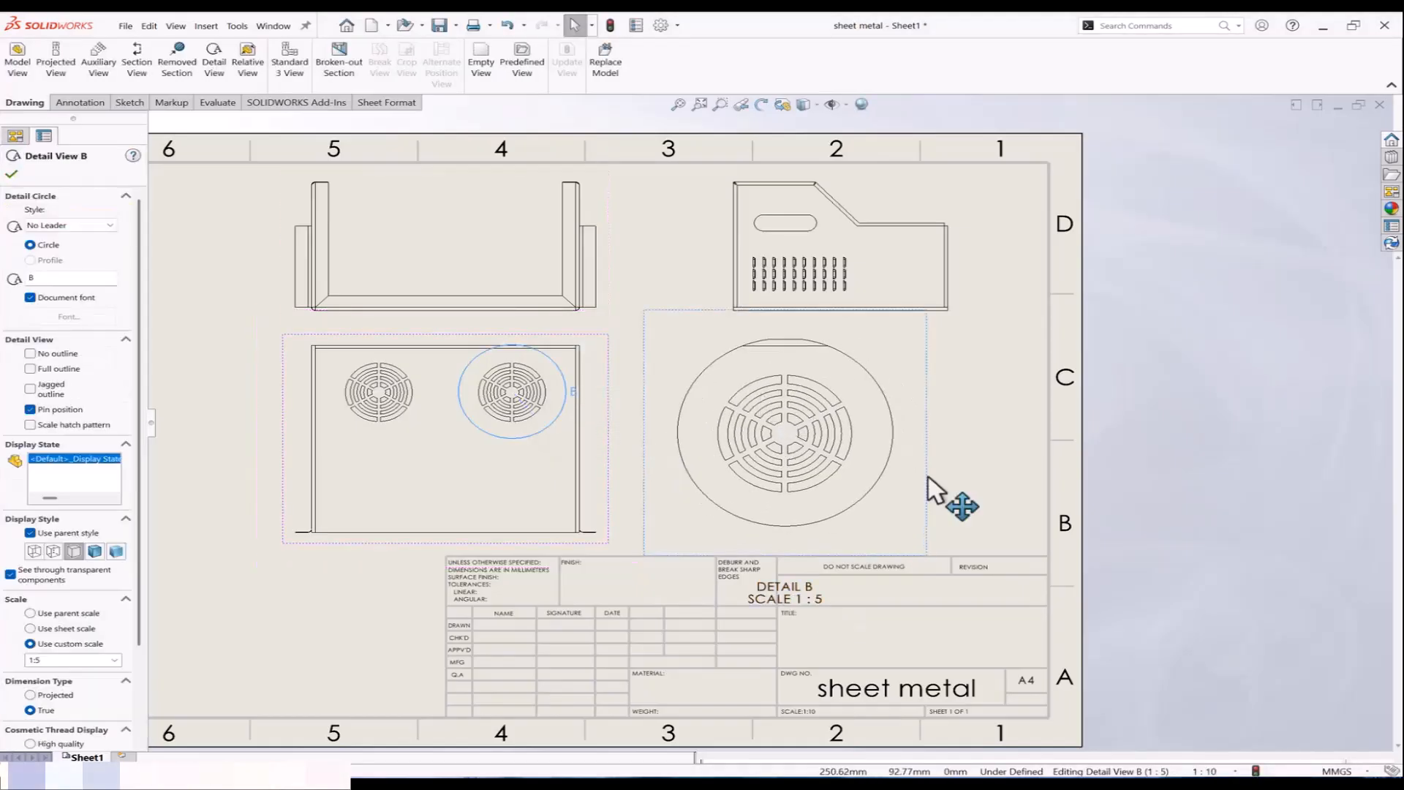
{"action": "left_click_drag", "start_coordinate": [927, 491], "coordinate": [992, 475]}
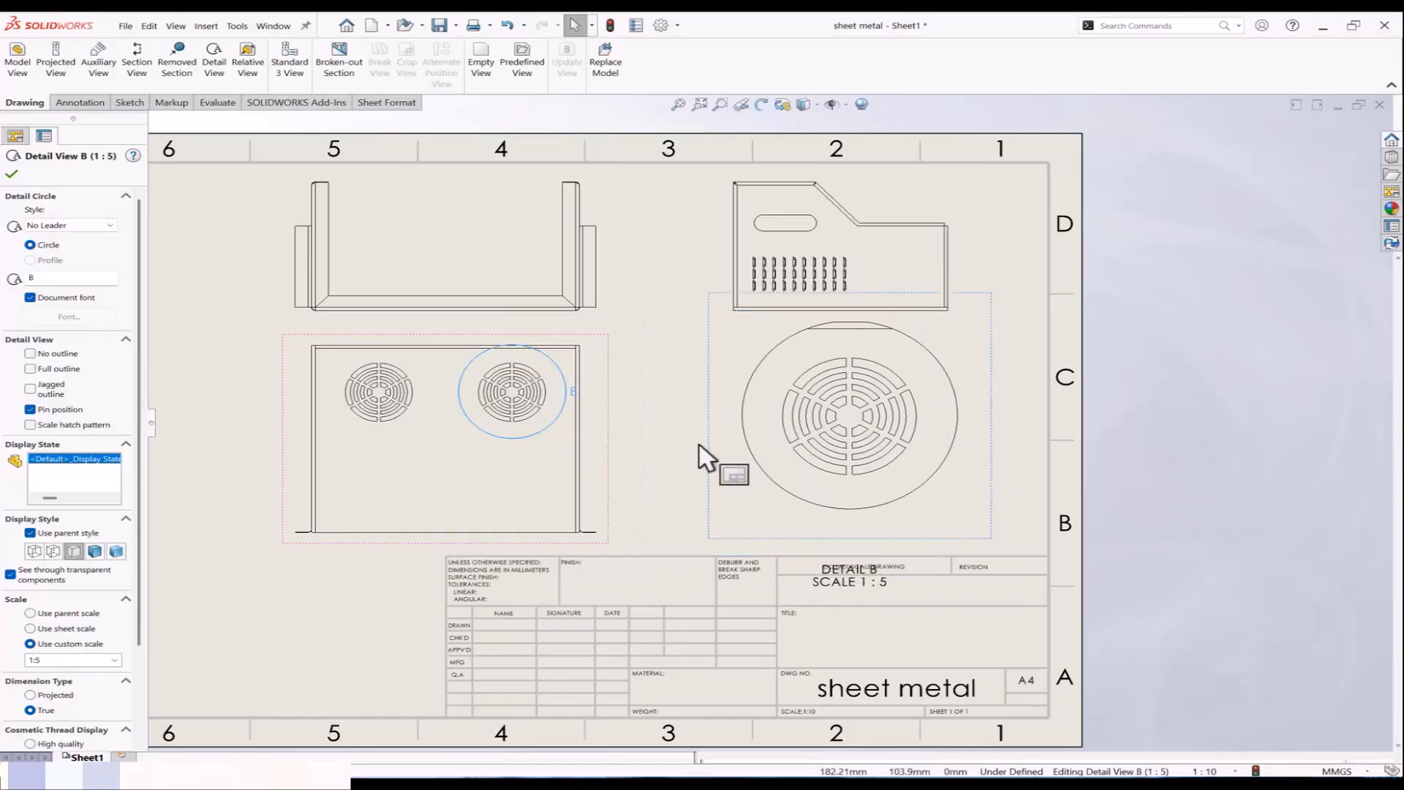
{"action": "left_click", "coordinate": [642, 460]}
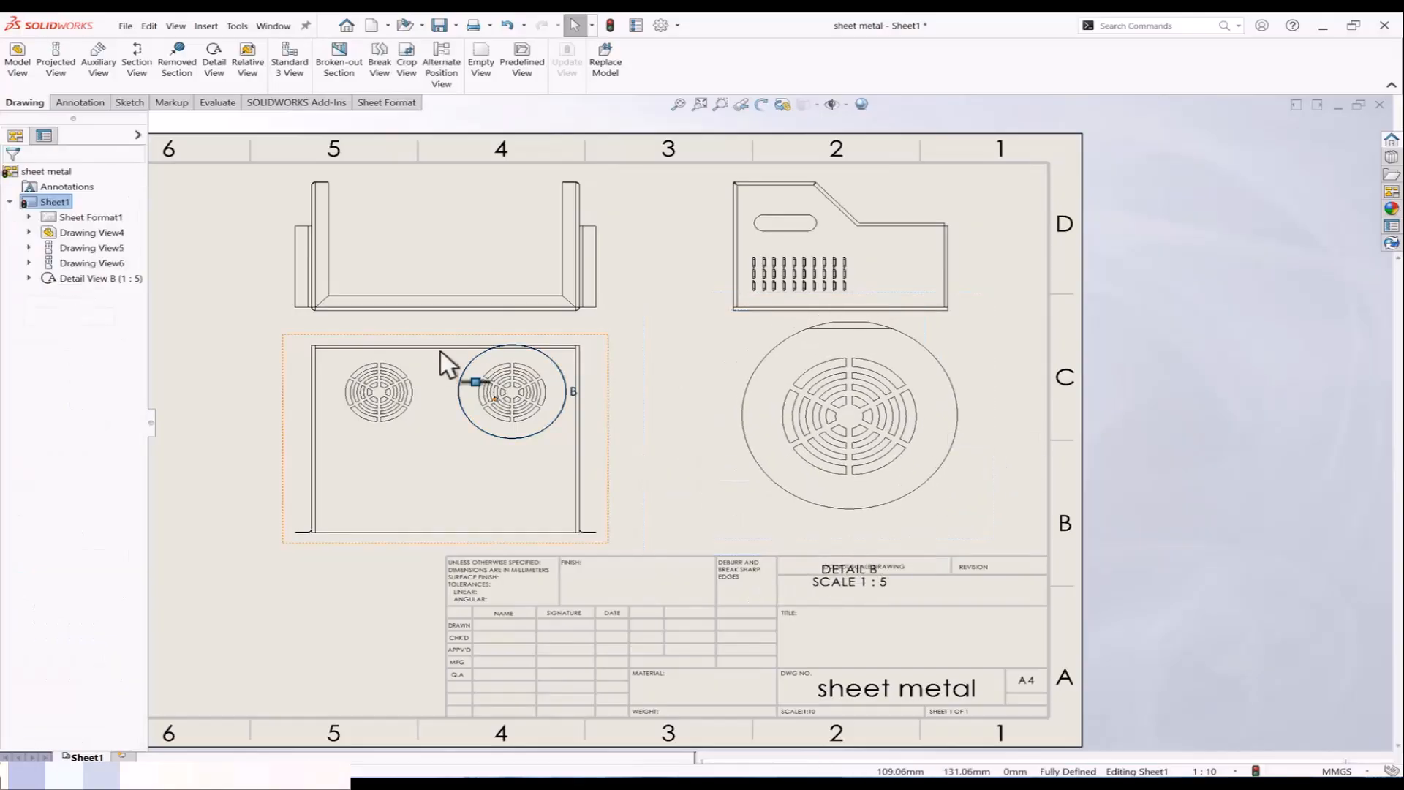
Step: Try to add Smart Dimensions to the vent grille's arcs in the detail view
{"action": "left_click", "coordinate": [88, 104]}
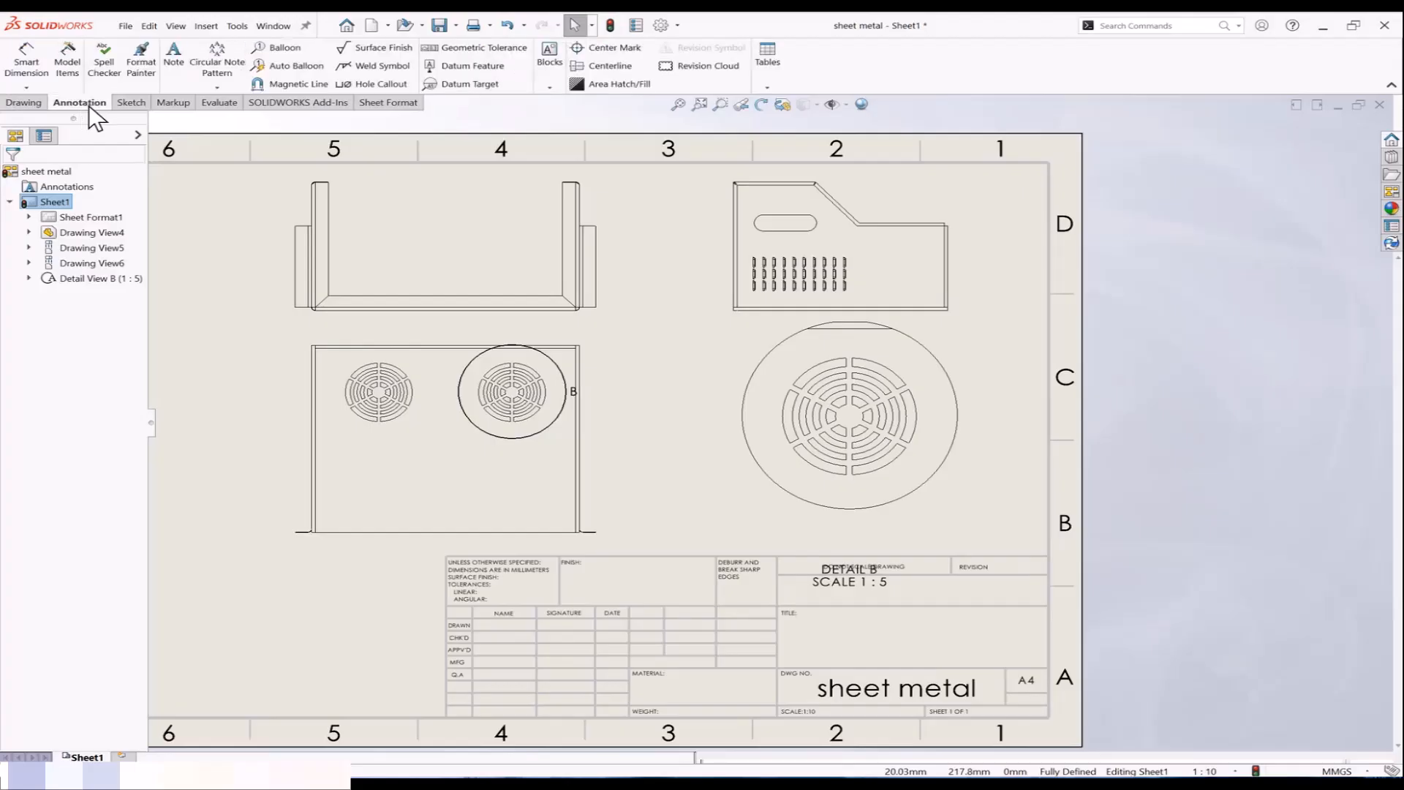
{"action": "left_click", "coordinate": [31, 69]}
{"action": "scroll", "coordinate": [797, 460], "scroll_direction": "down", "scroll_amount": 2}
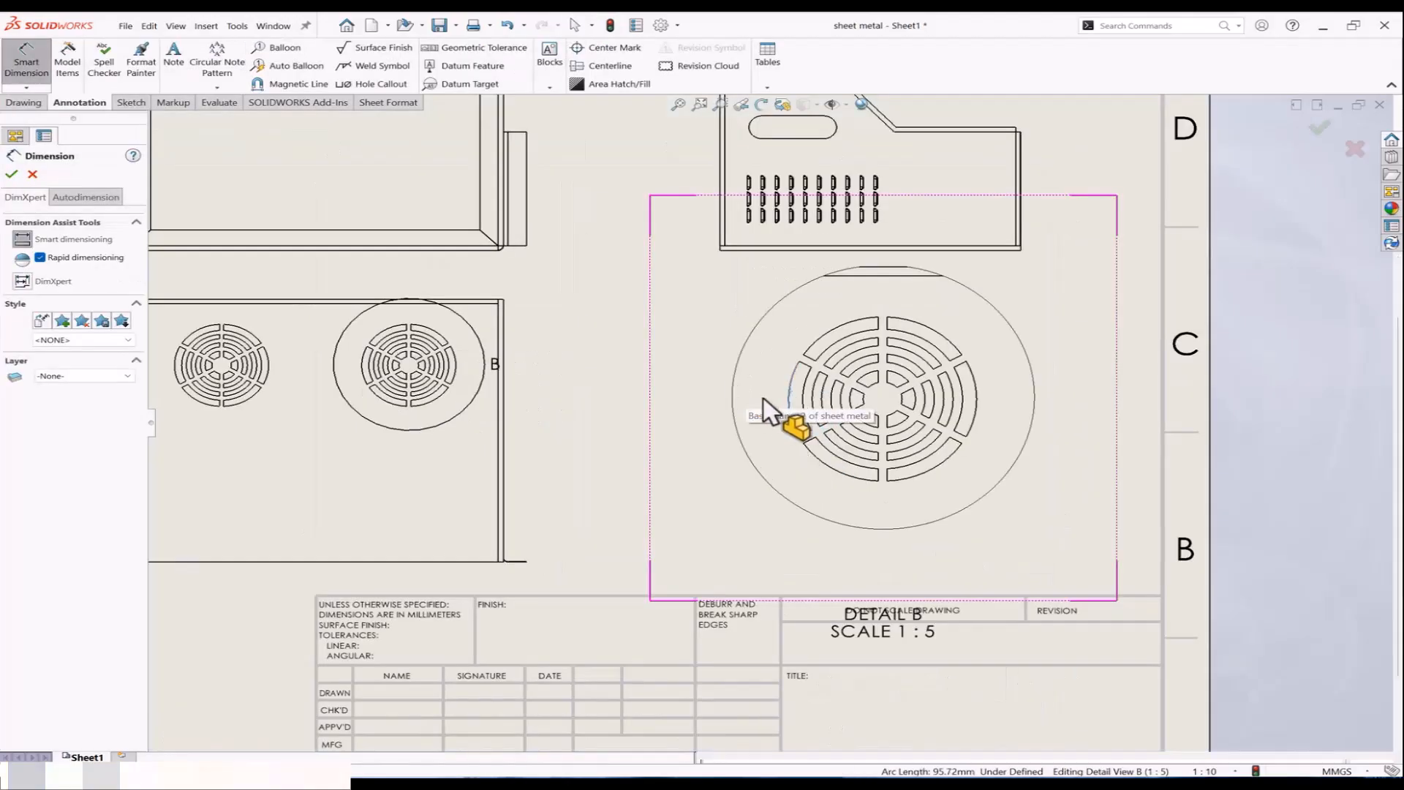
{"action": "left_click", "coordinate": [793, 390]}
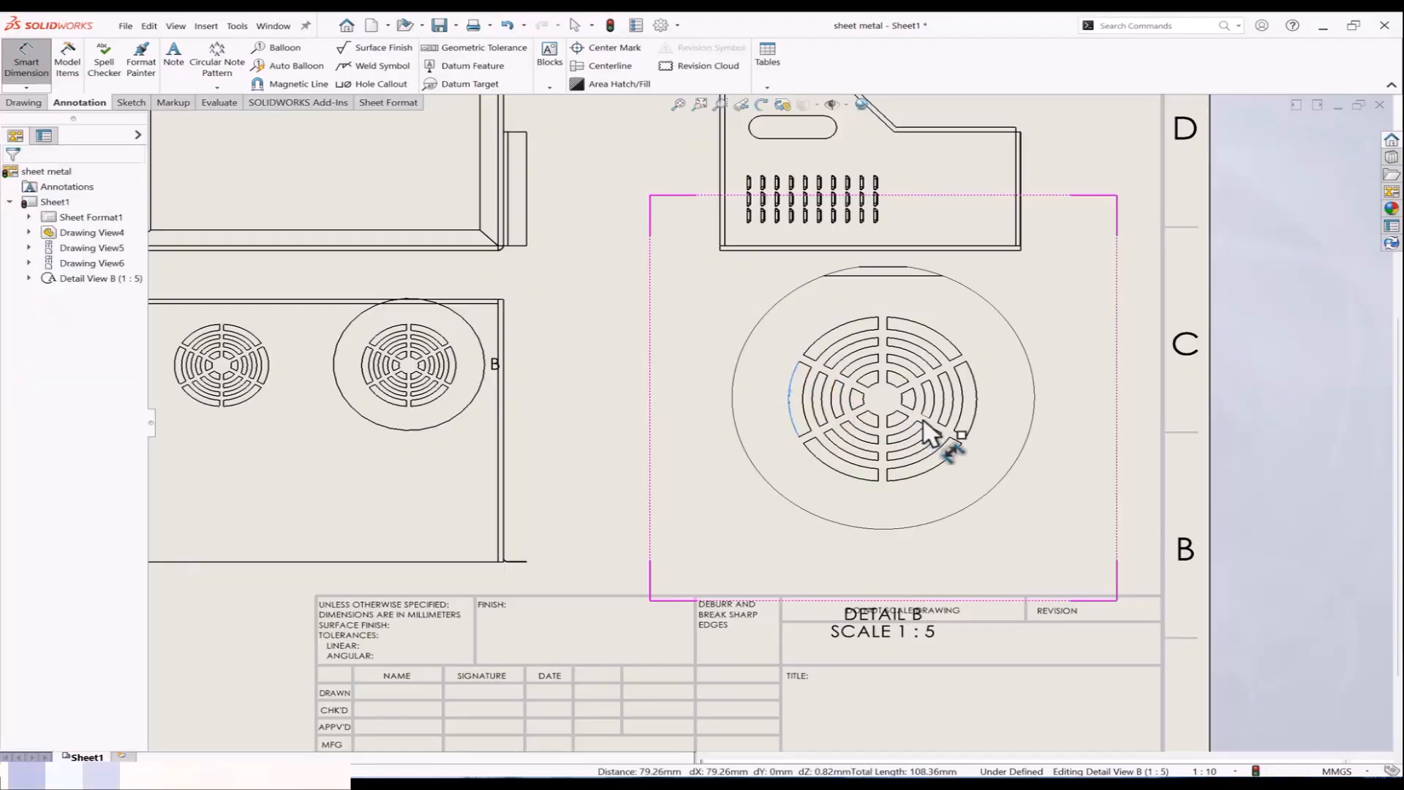
{"action": "scroll", "coordinate": [943, 431], "scroll_direction": "down", "scroll_amount": 1}
{"action": "left_click", "coordinate": [984, 424]}
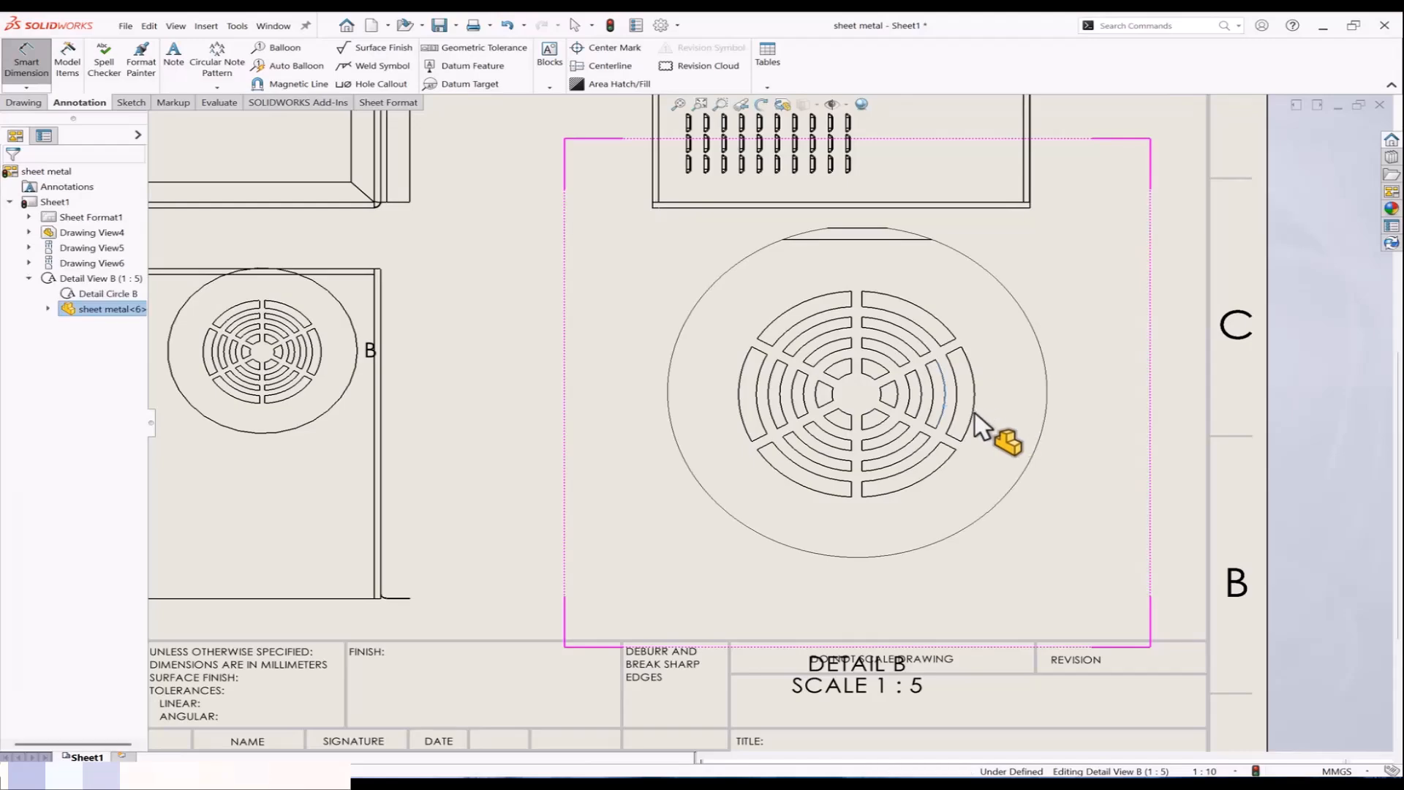
{"action": "left_click", "coordinate": [907, 502]}
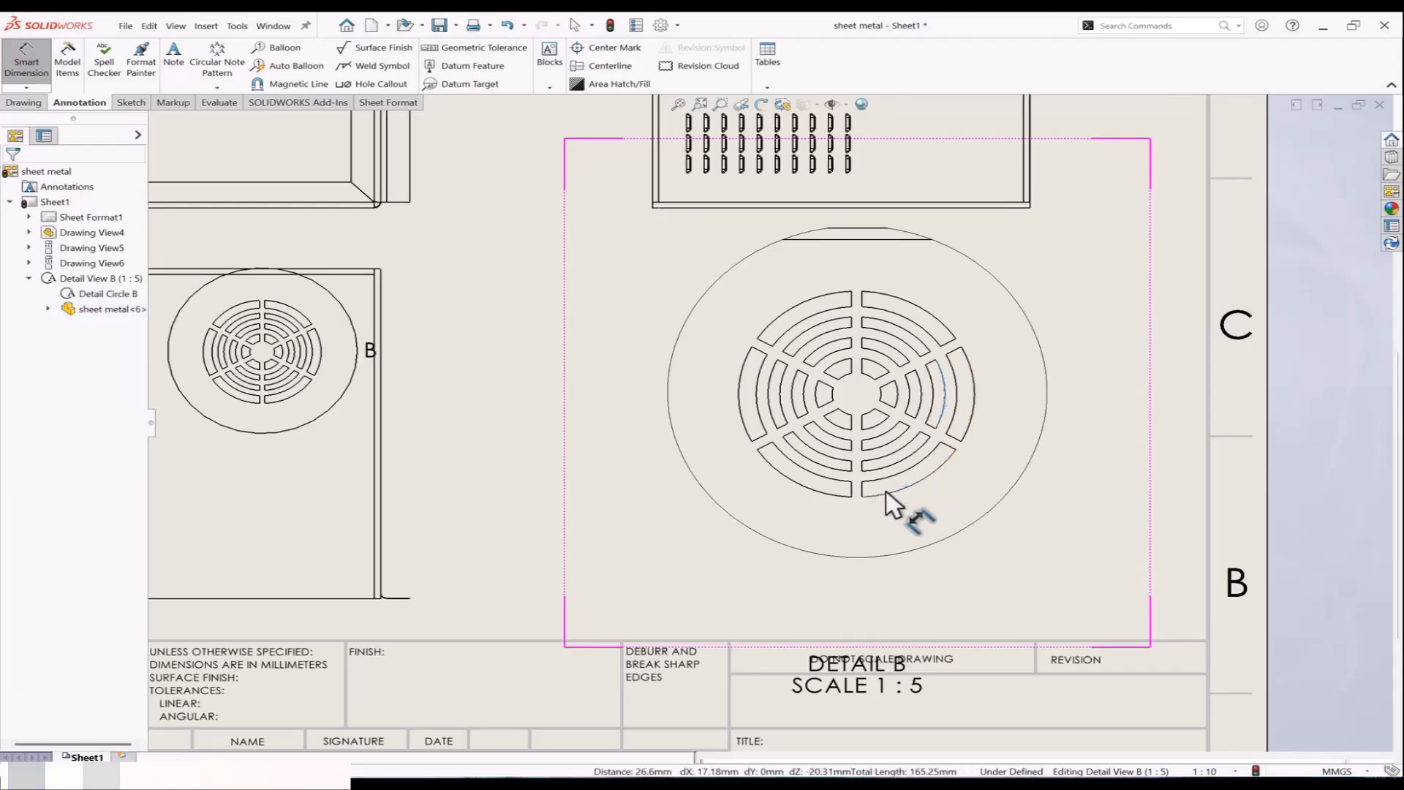
{"action": "scroll", "coordinate": [774, 492], "scroll_direction": "up", "scroll_amount": 3}
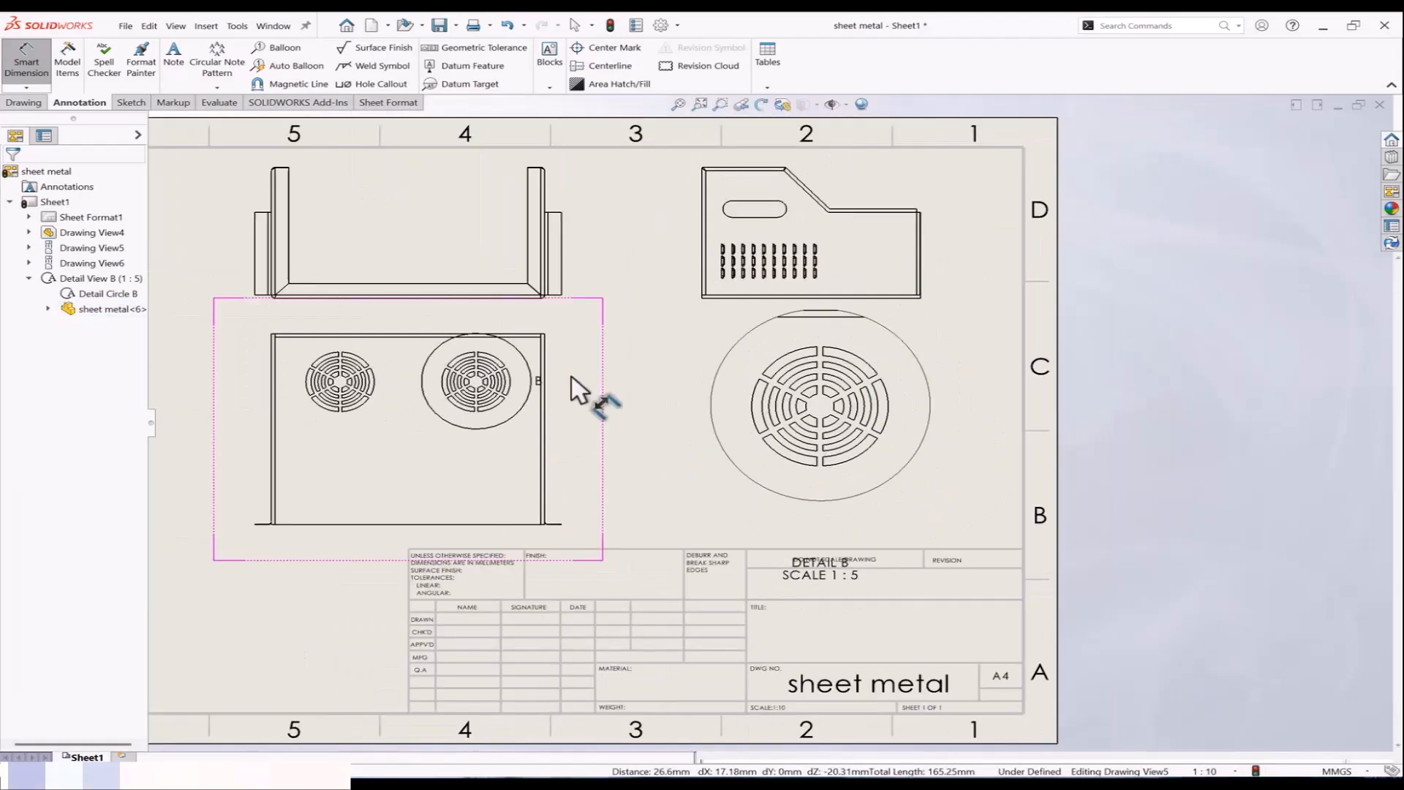
{"action": "key", "text": "Escape"}
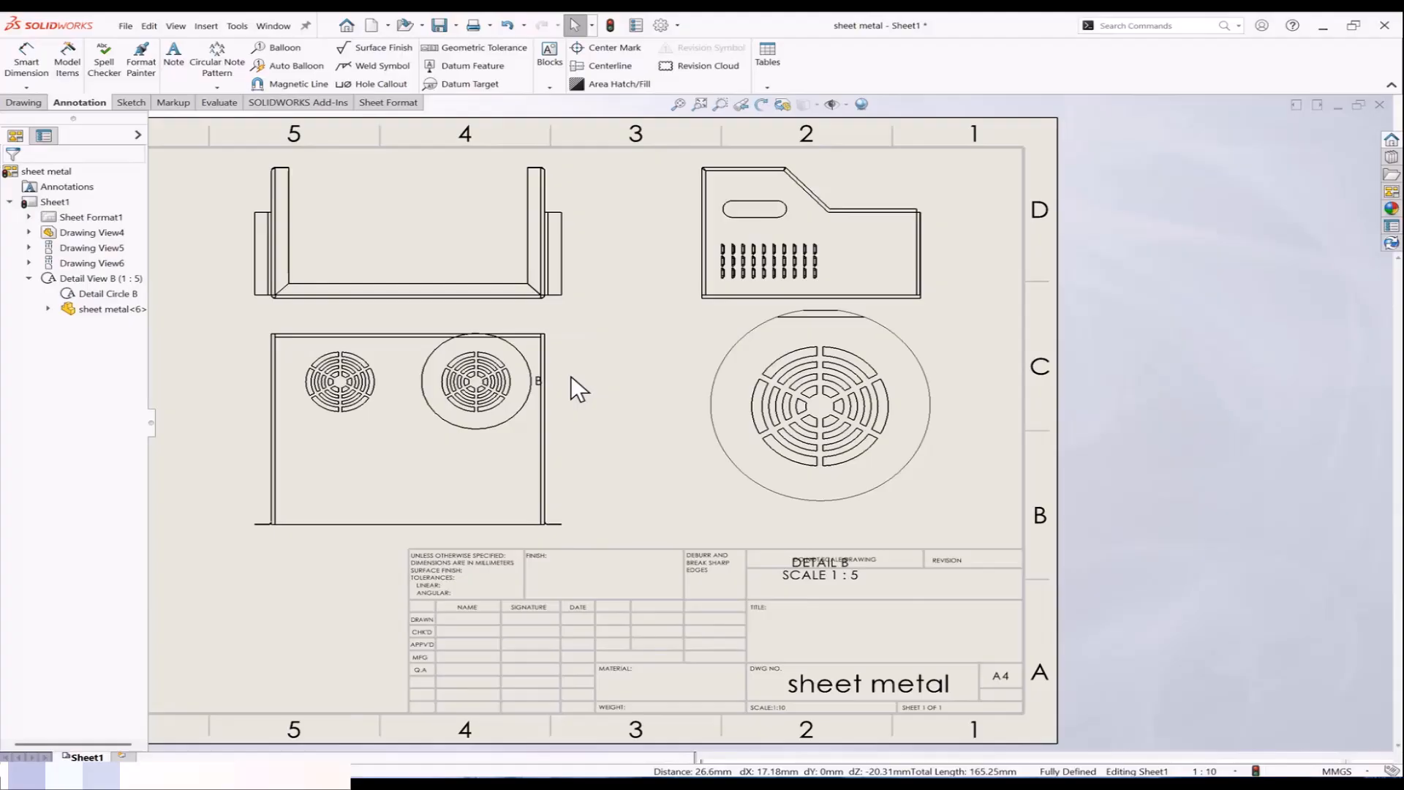
{"action": "left_click", "coordinate": [67, 69]}
{"action": "left_click", "coordinate": [899, 429]}
{"action": "left_click", "coordinate": [799, 453]}
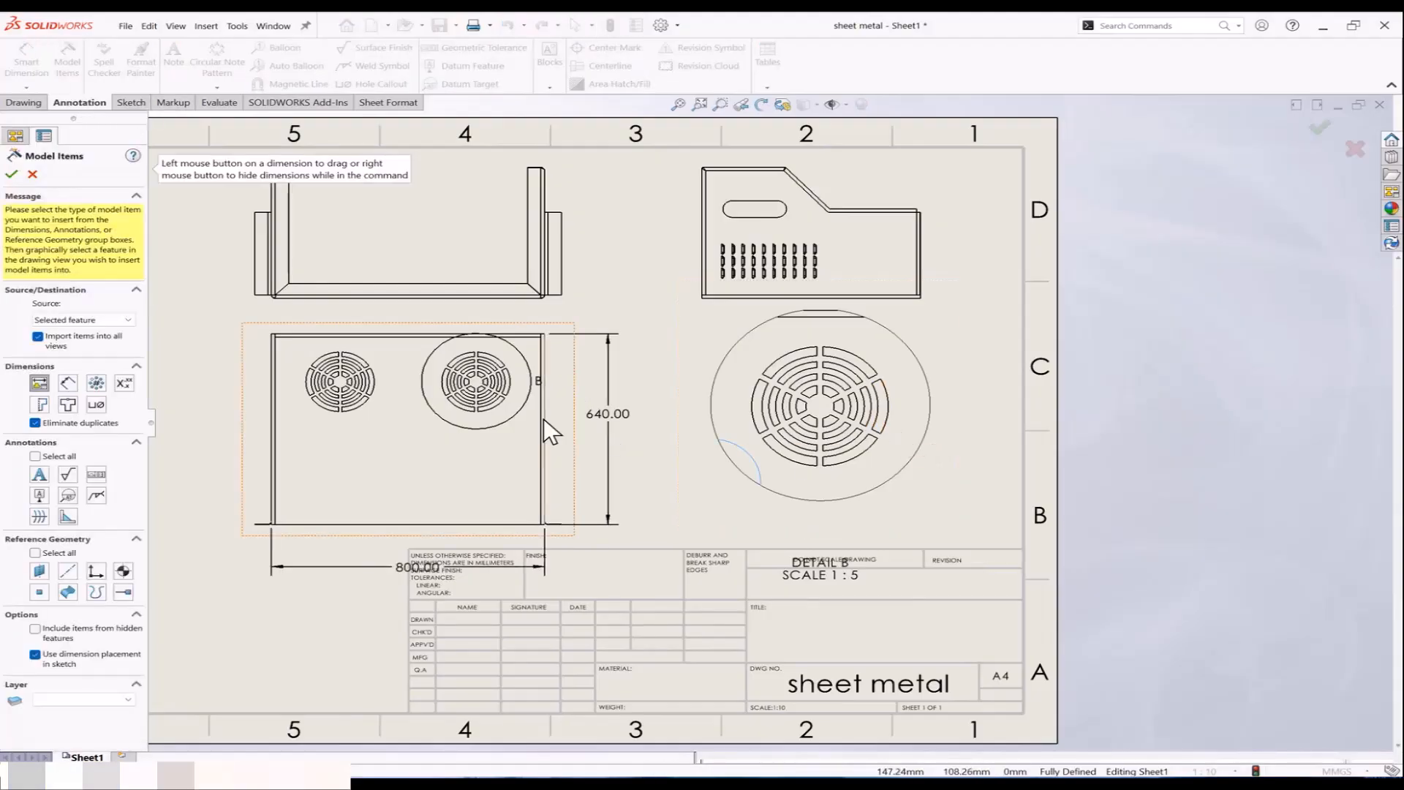
{"action": "scroll", "coordinate": [379, 397], "scroll_direction": "down", "scroll_amount": 2}
{"action": "scroll", "coordinate": [378, 397], "scroll_direction": "down", "scroll_amount": 1}
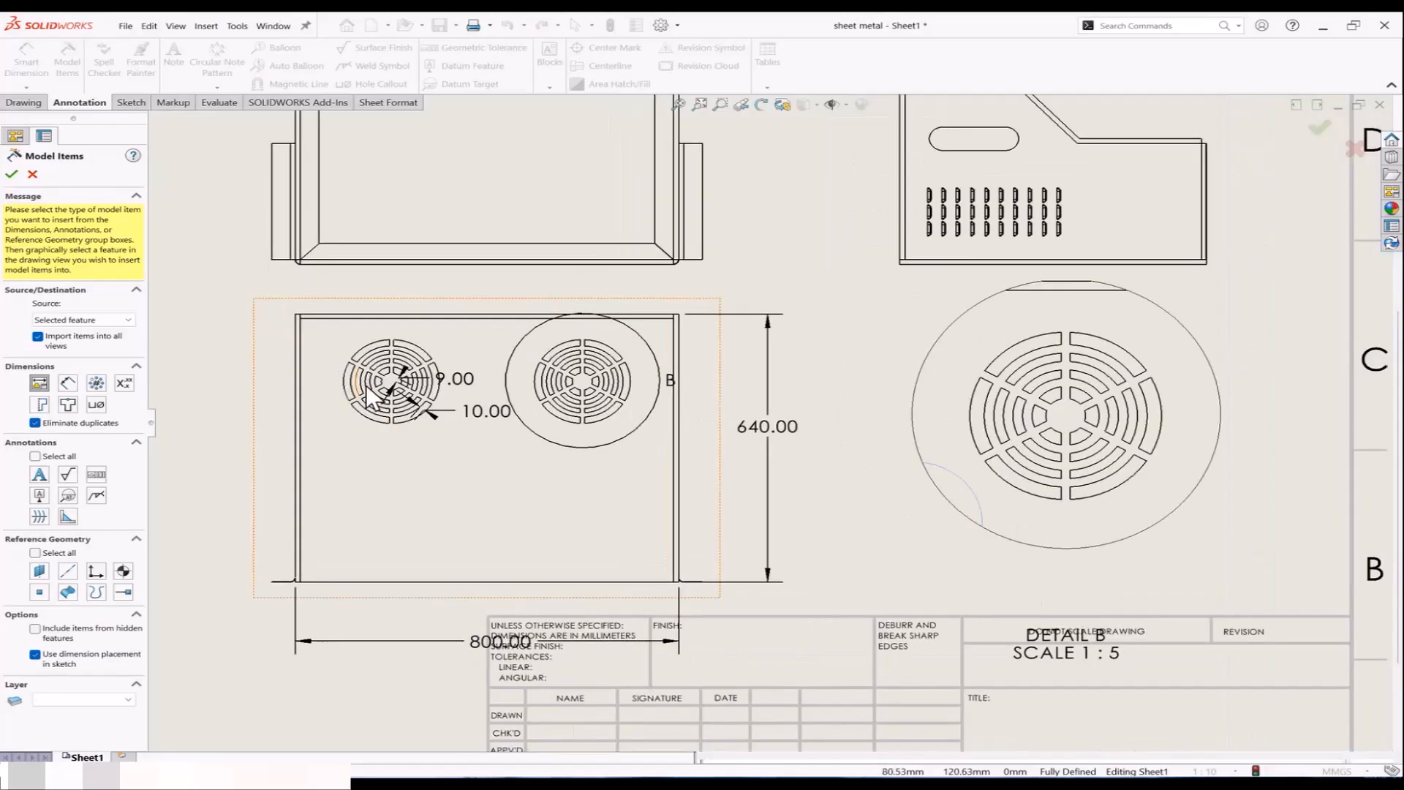
{"action": "middle_click_drag", "start_coordinate": [840, 486], "coordinate": [777, 500]}
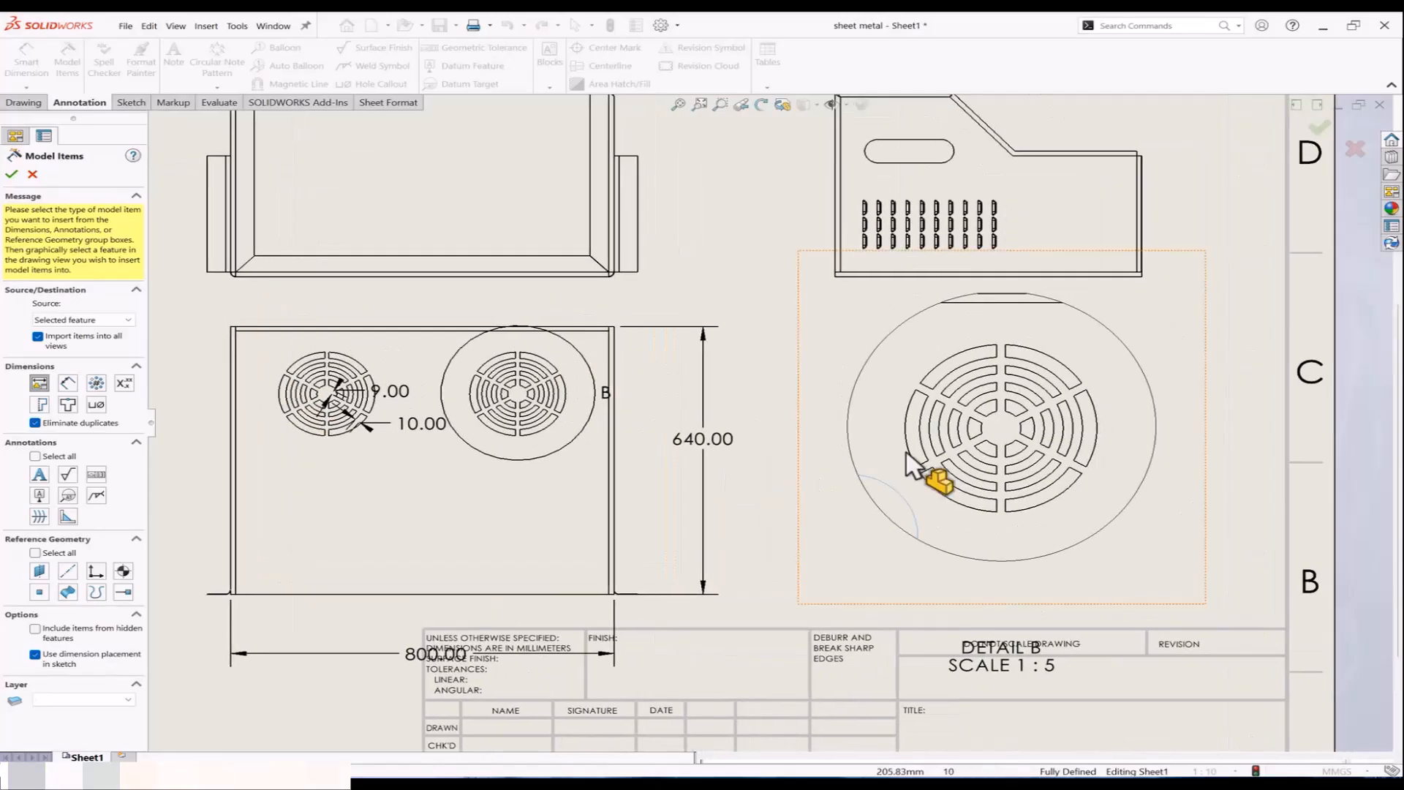
{"action": "scroll", "coordinate": [1003, 465], "scroll_direction": "down", "scroll_amount": 2}
{"action": "left_click", "coordinate": [32, 174]}
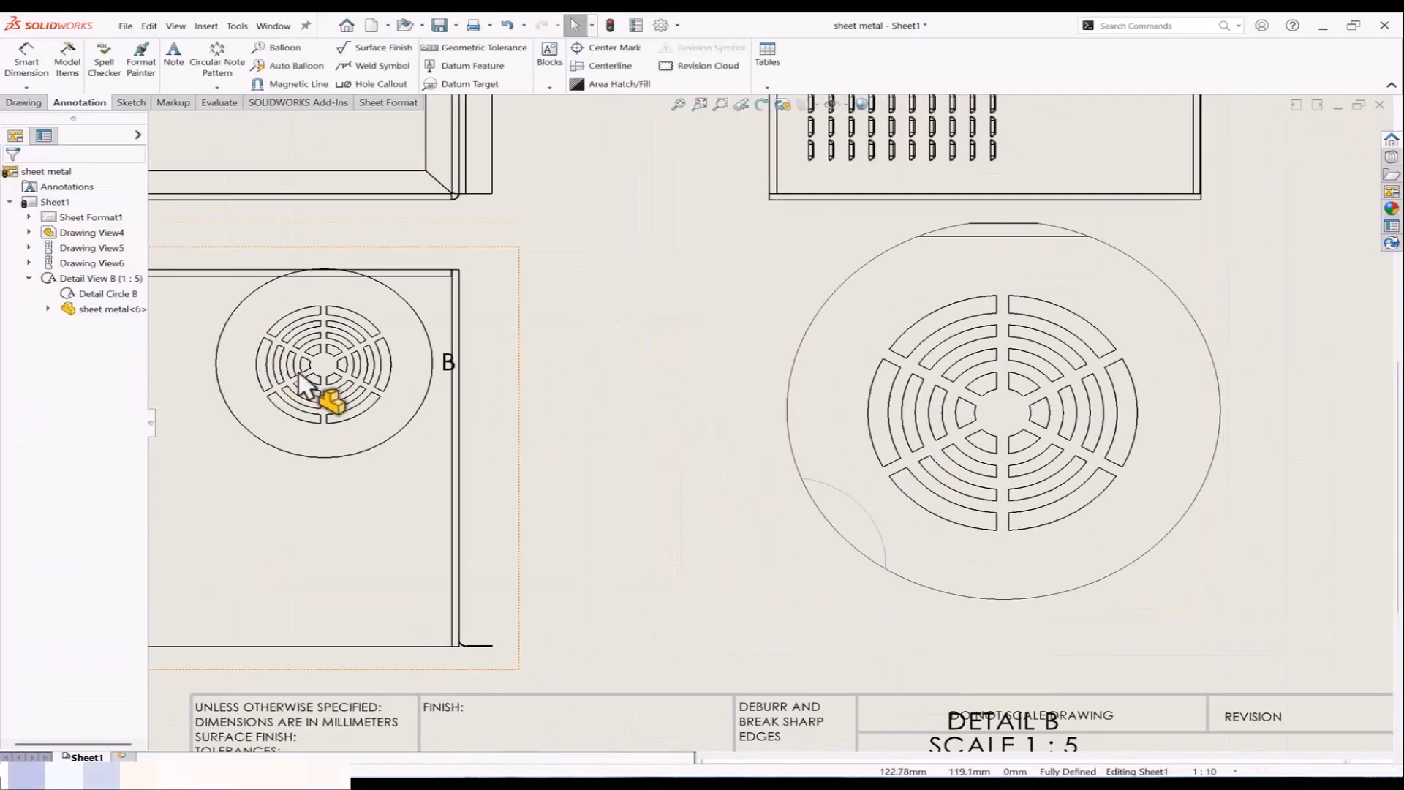
Step: Dimension the radial gap between neighbouring vent-grille slots in the detail view, placing the dimension outside the detail circle at its lower left
{"action": "left_click", "coordinate": [26, 62]}
{"action": "scroll", "coordinate": [915, 442], "scroll_direction": "down", "scroll_amount": 2}
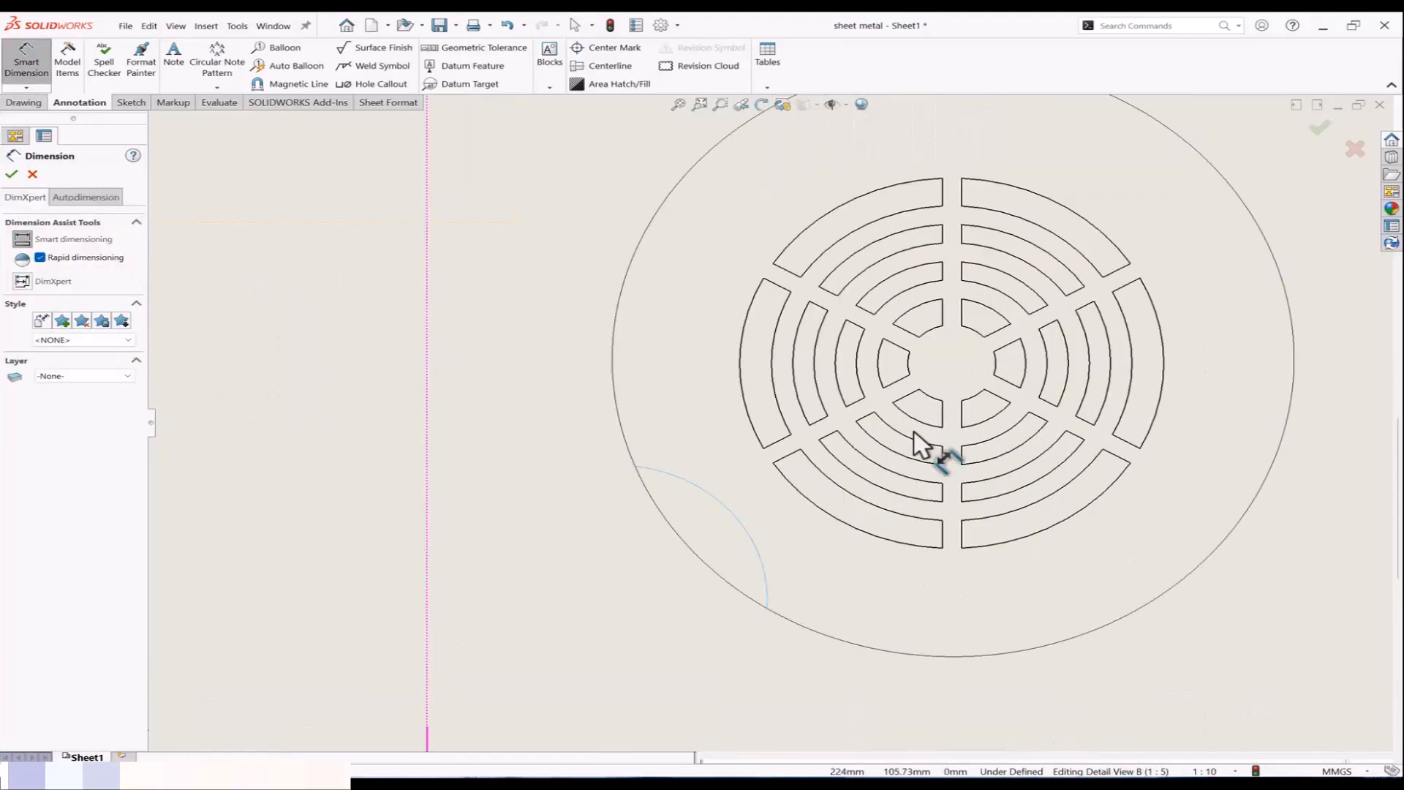
{"action": "left_click", "coordinate": [874, 413]}
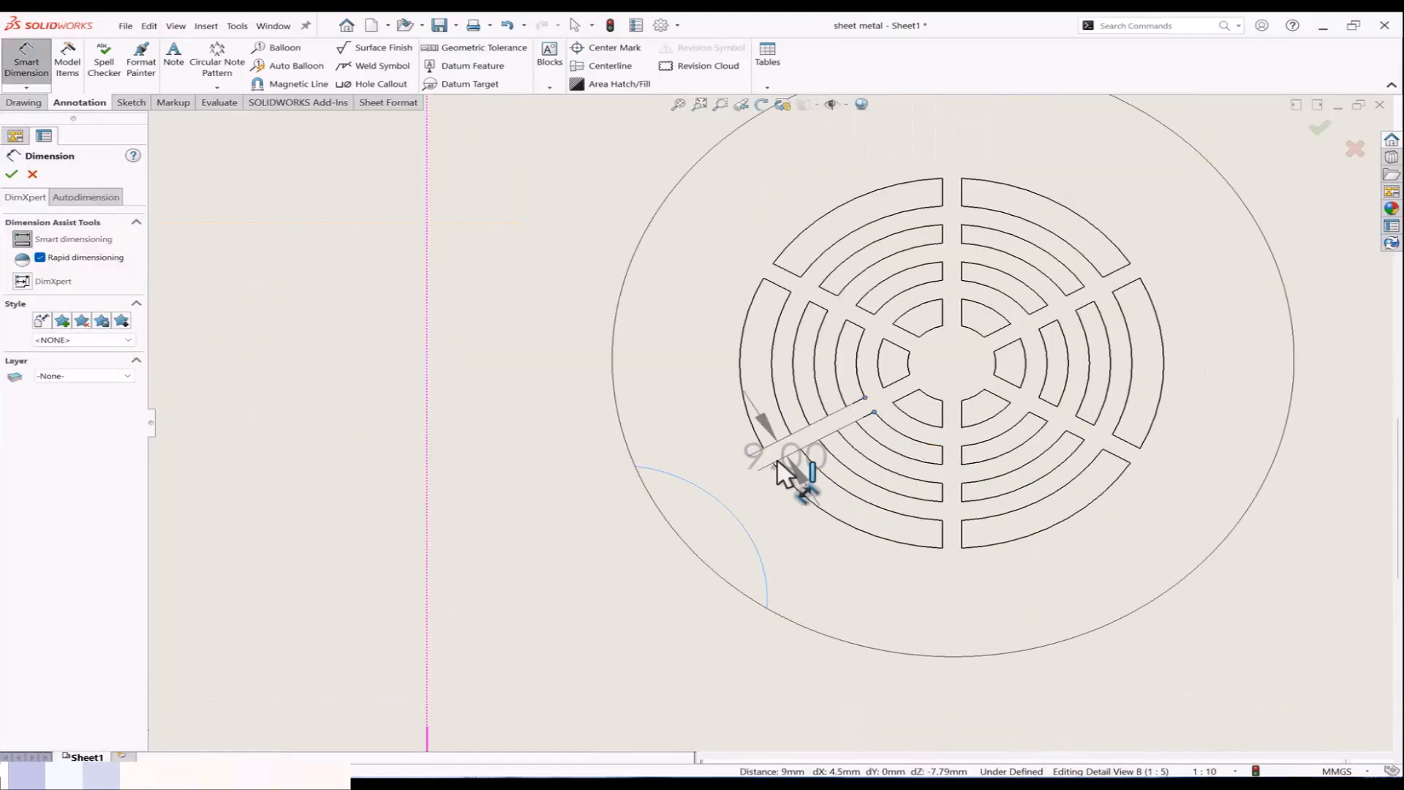
{"action": "left_click", "coordinate": [514, 485]}
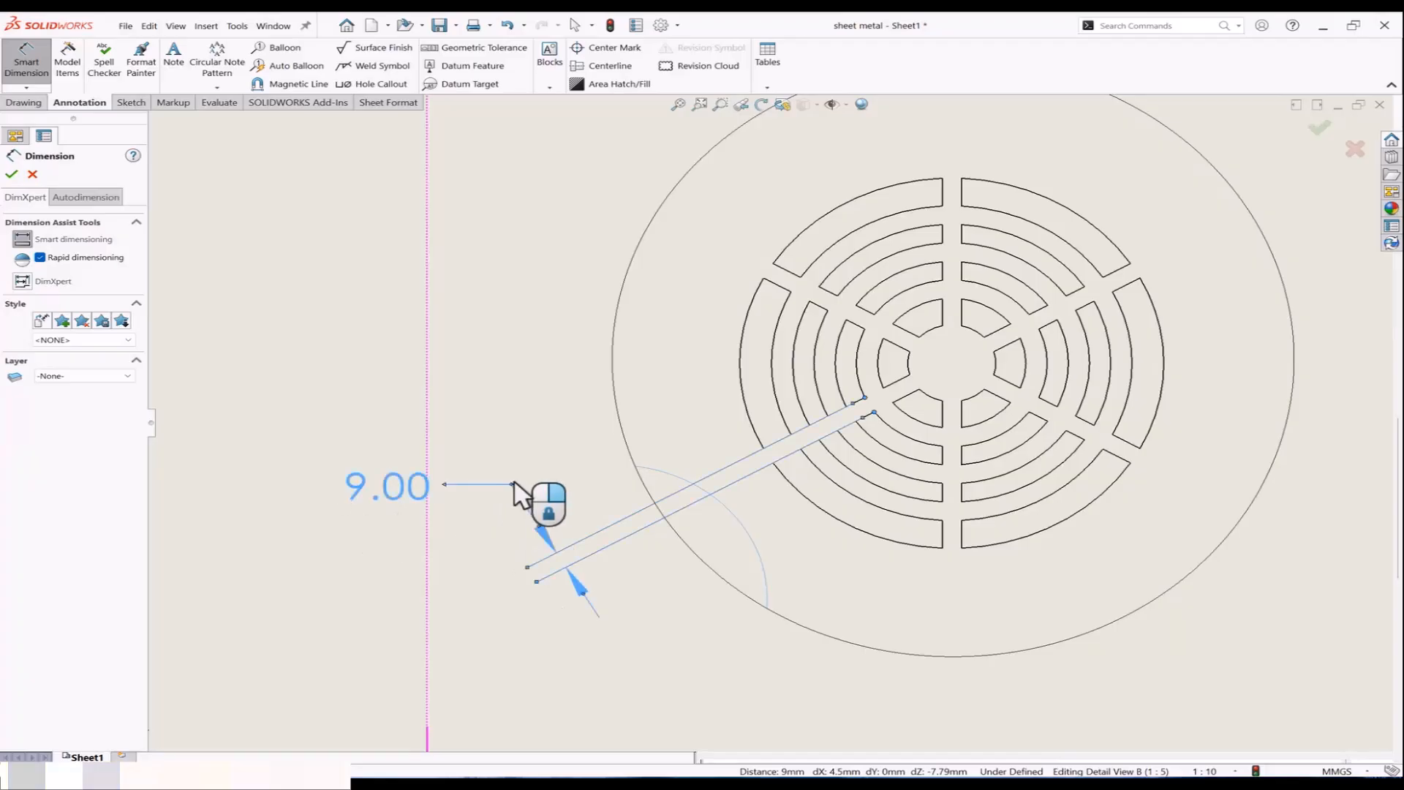
{"action": "left_click", "coordinate": [517, 472]}
{"action": "scroll", "coordinate": [533, 409], "scroll_direction": "up", "scroll_amount": 6}
{"action": "middle_click_drag", "start_coordinate": [551, 422], "coordinate": [573, 497]}
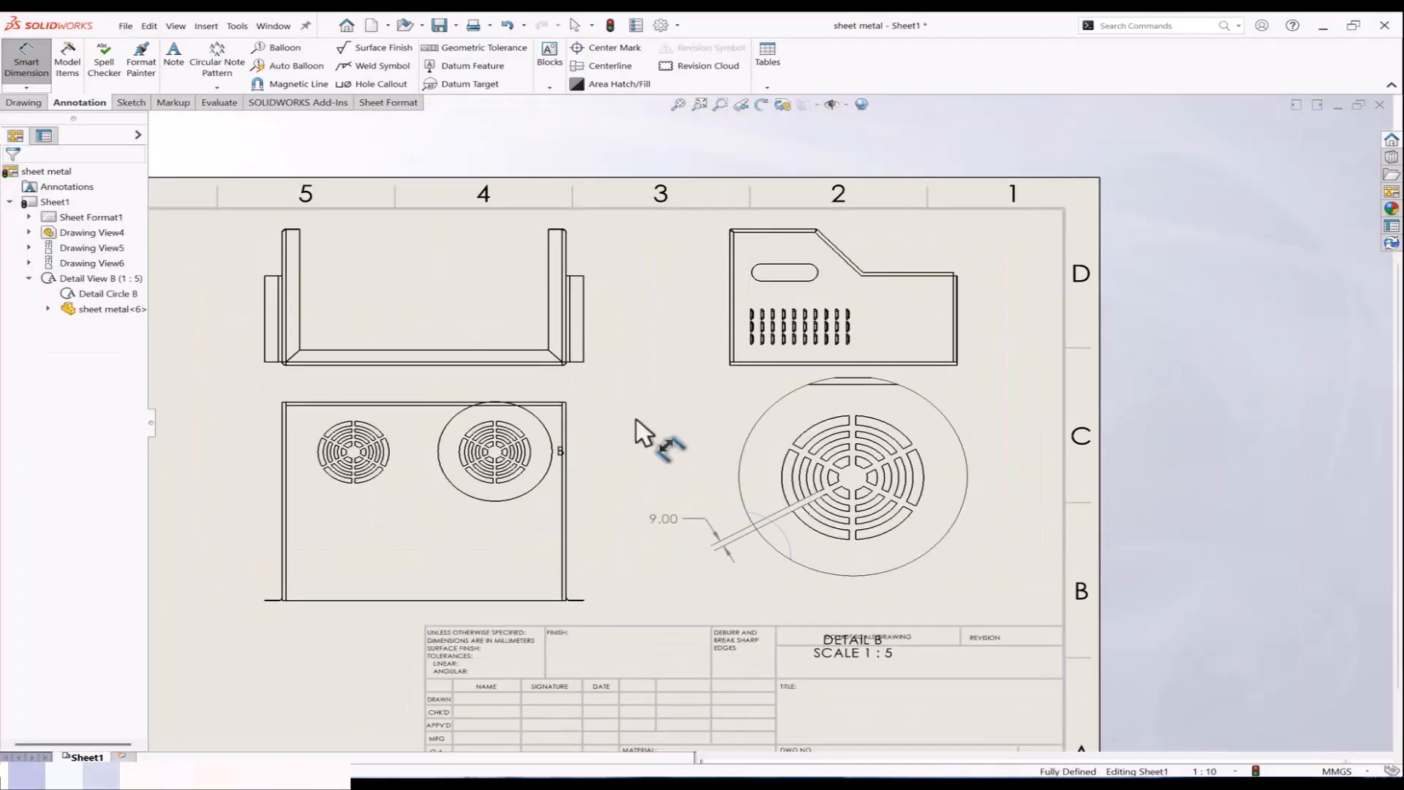
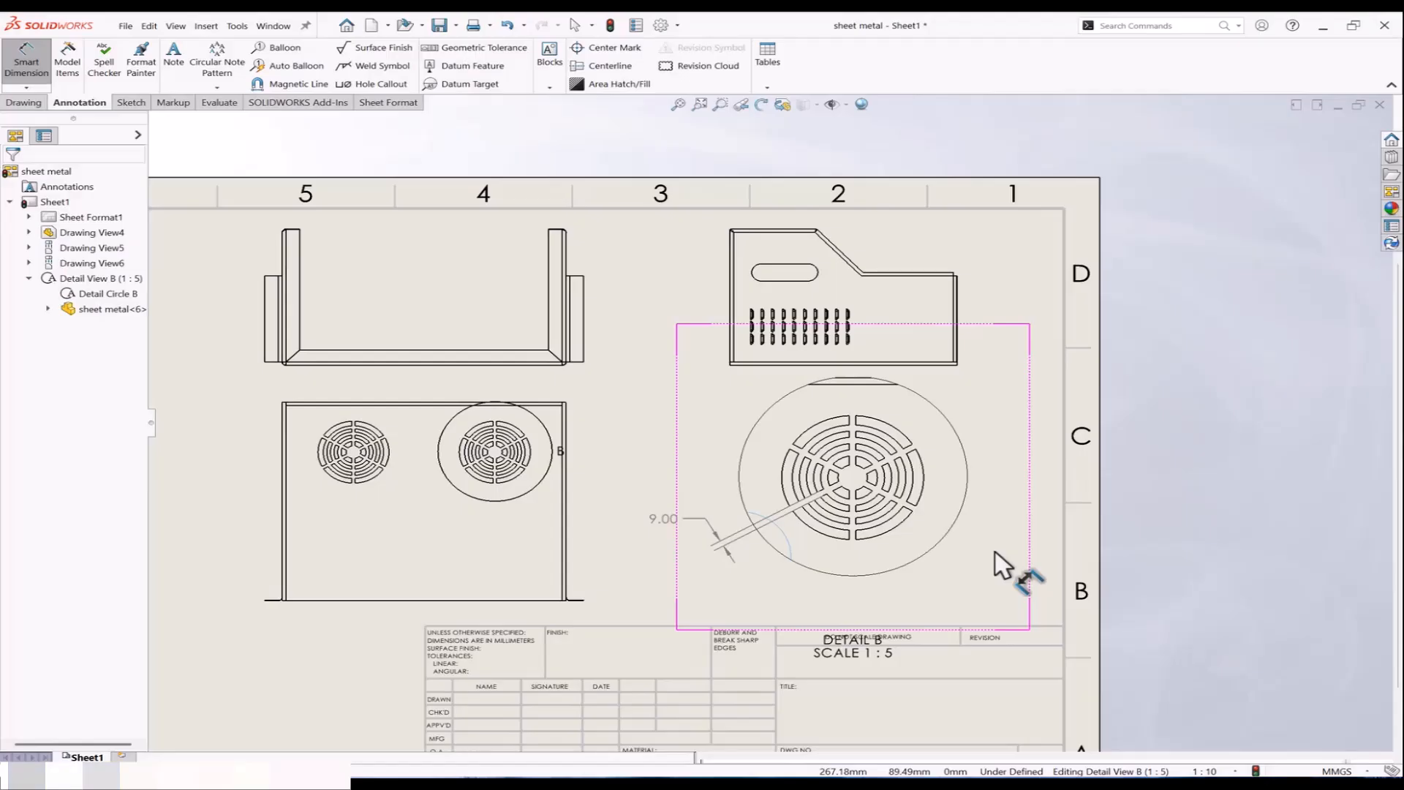
Step: Delete the detail view and all three drawing views of the sheet metal part from the sheet
{"action": "left_click", "coordinate": [30, 101]}
{"action": "key", "text": "Escape"}
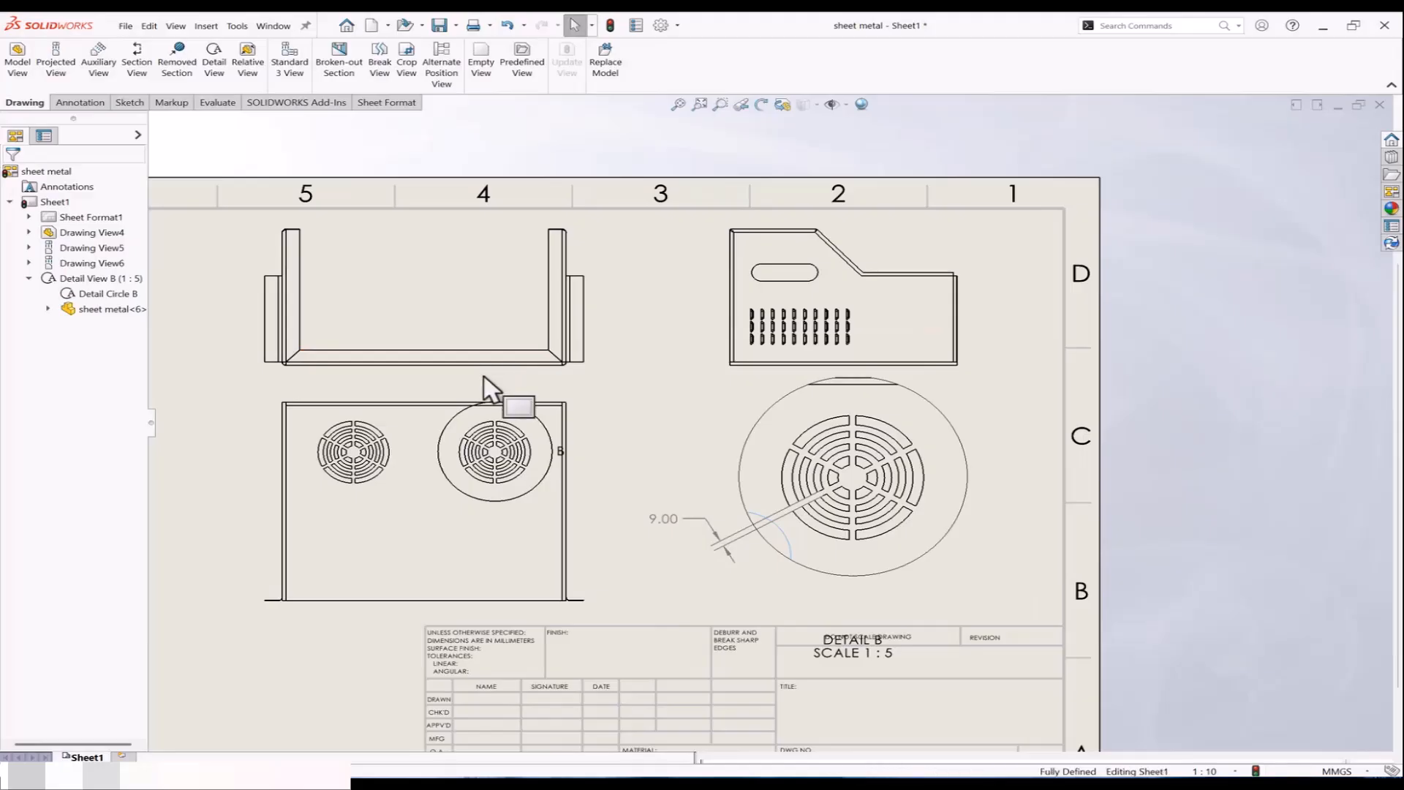
{"action": "left_click", "coordinate": [592, 398]}
{"action": "key", "text": "Delete"}
{"action": "left_click", "coordinate": [801, 344]}
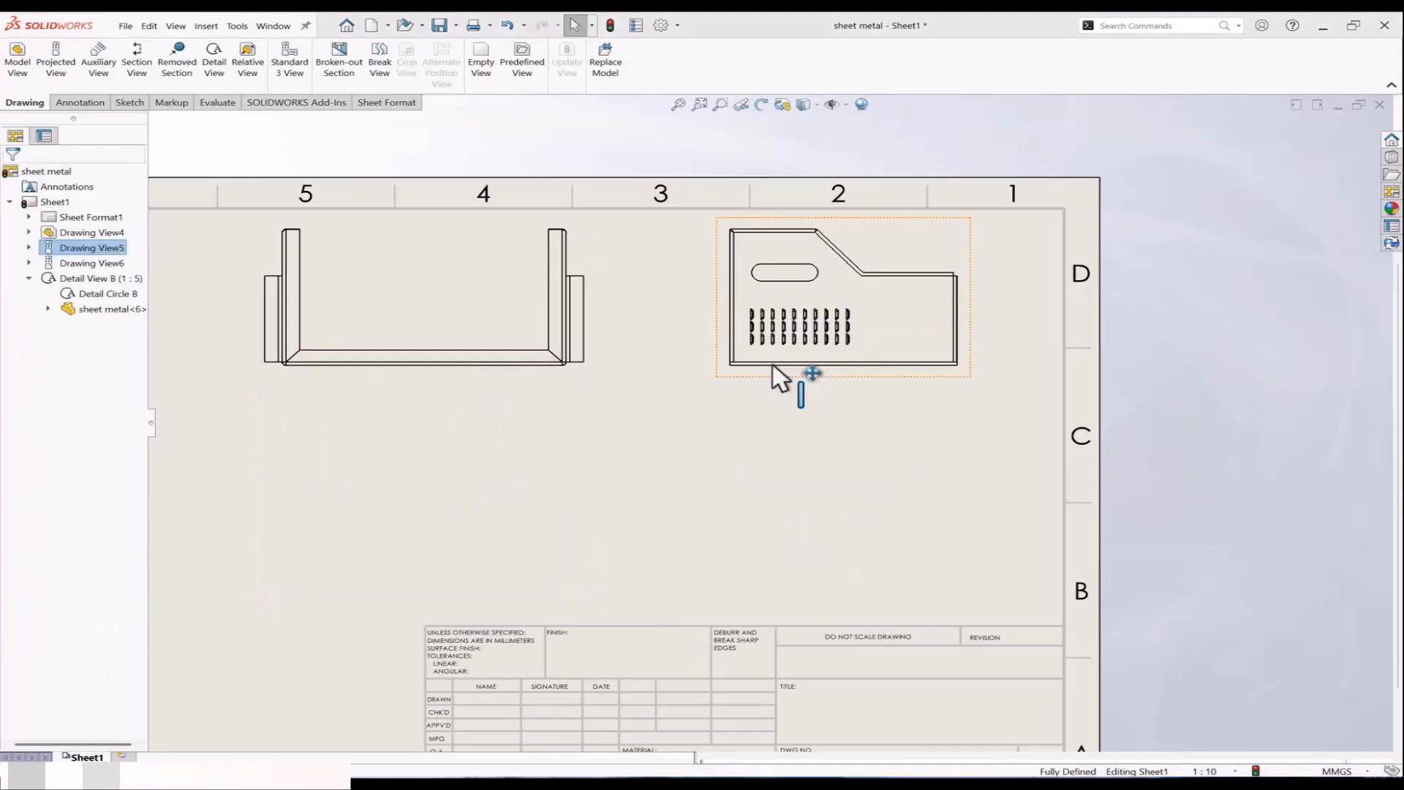
{"action": "left_click", "coordinate": [598, 364]}
{"action": "key", "text": "Delete"}
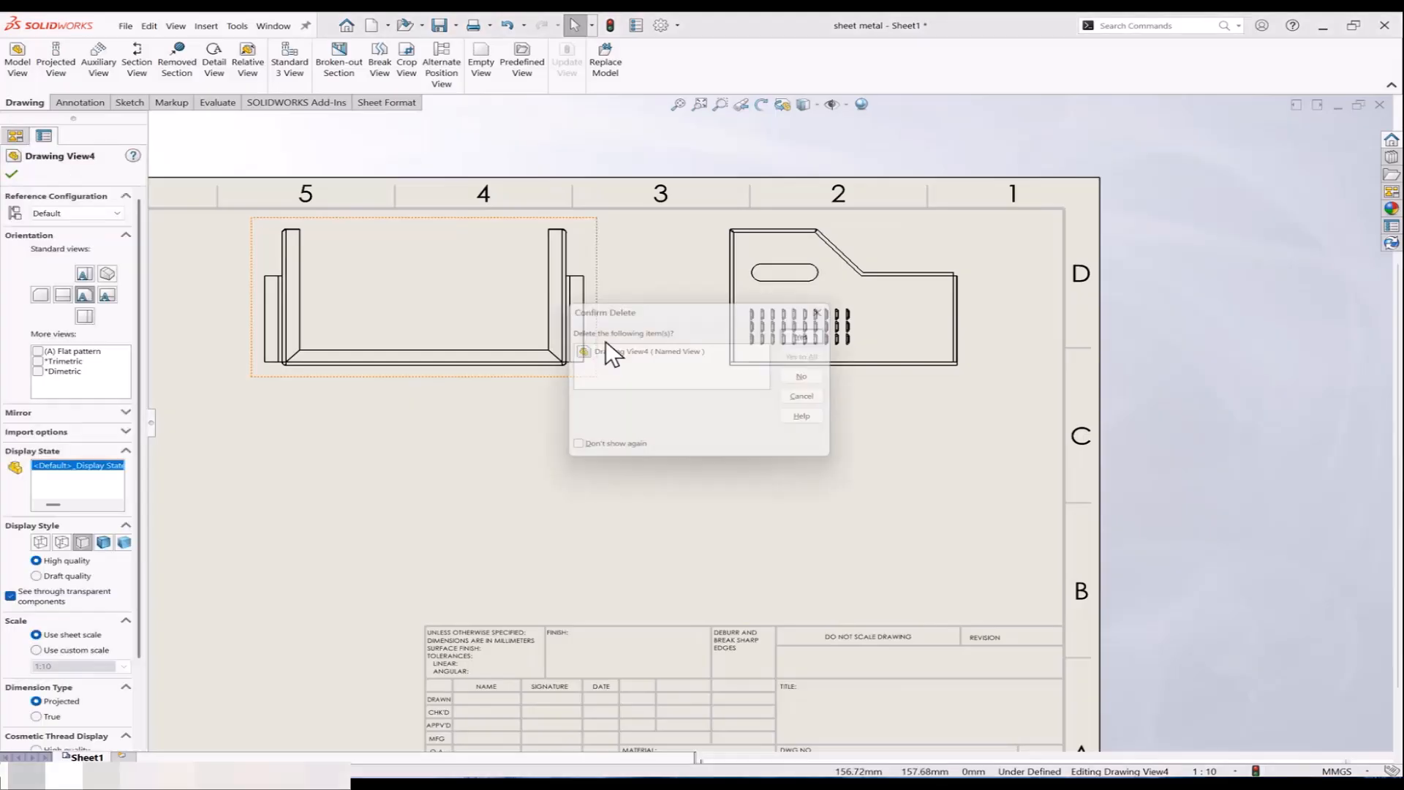
{"action": "left_click", "coordinate": [800, 343]}
{"action": "left_click", "coordinate": [720, 336]}
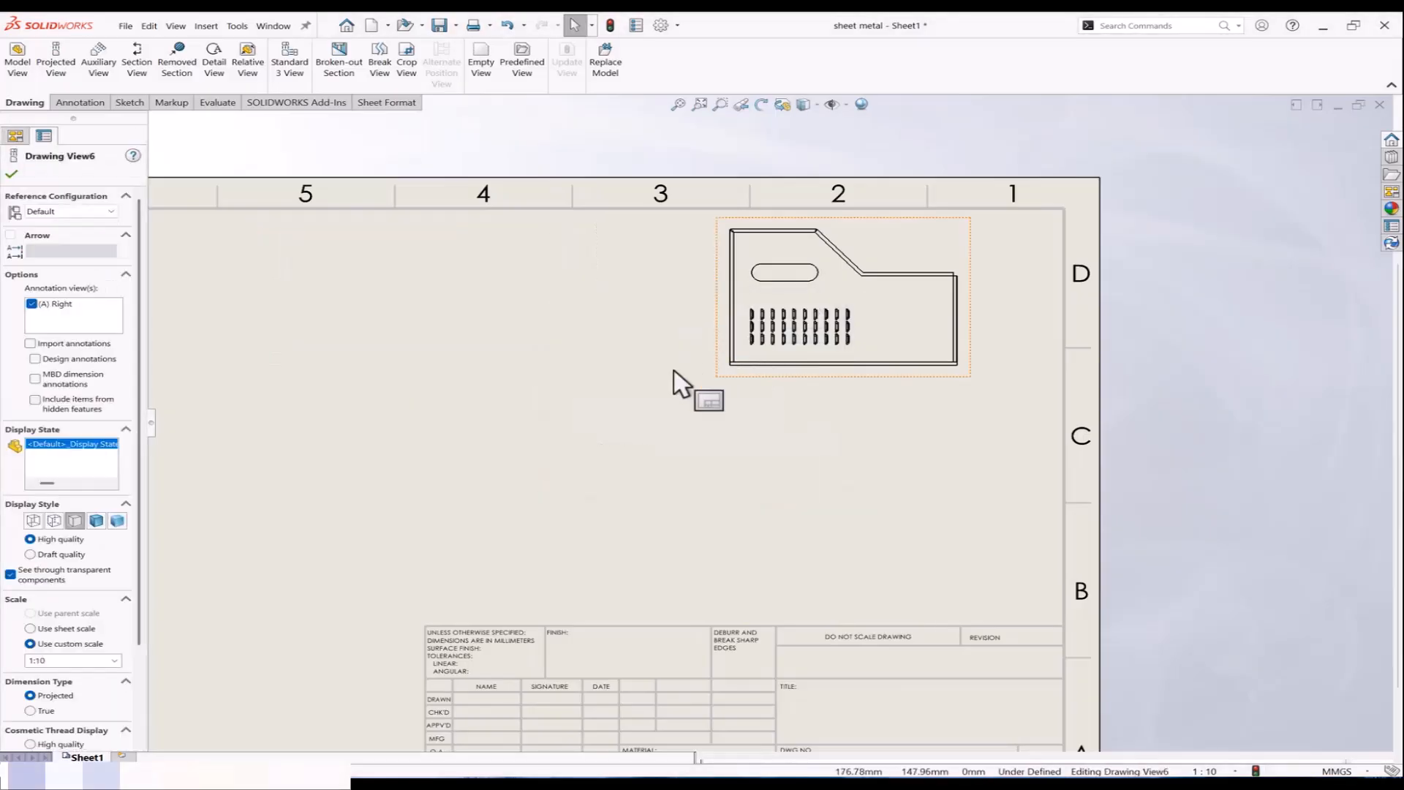
{"action": "key", "text": "Delete"}
{"action": "left_click", "coordinate": [814, 338]}
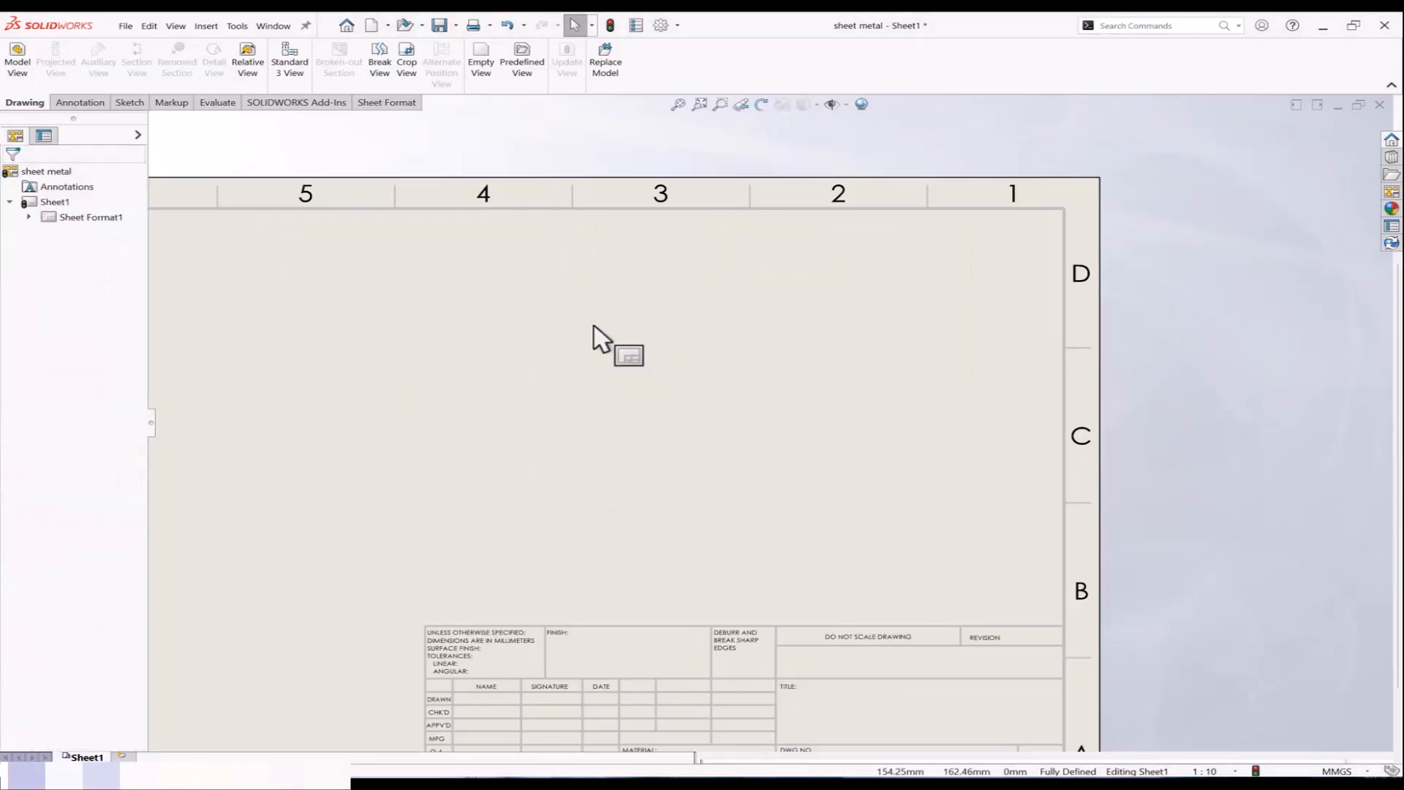
Step: Start a new model view using section view.SLDPRT from the SolidWorks Files folder
{"action": "scroll", "coordinate": [555, 375], "scroll_direction": "up", "scroll_amount": 1}
{"action": "scroll", "coordinate": [555, 374], "scroll_direction": "up", "scroll_amount": 1}
{"action": "middle_click_drag", "start_coordinate": [556, 374], "coordinate": [572, 318]}
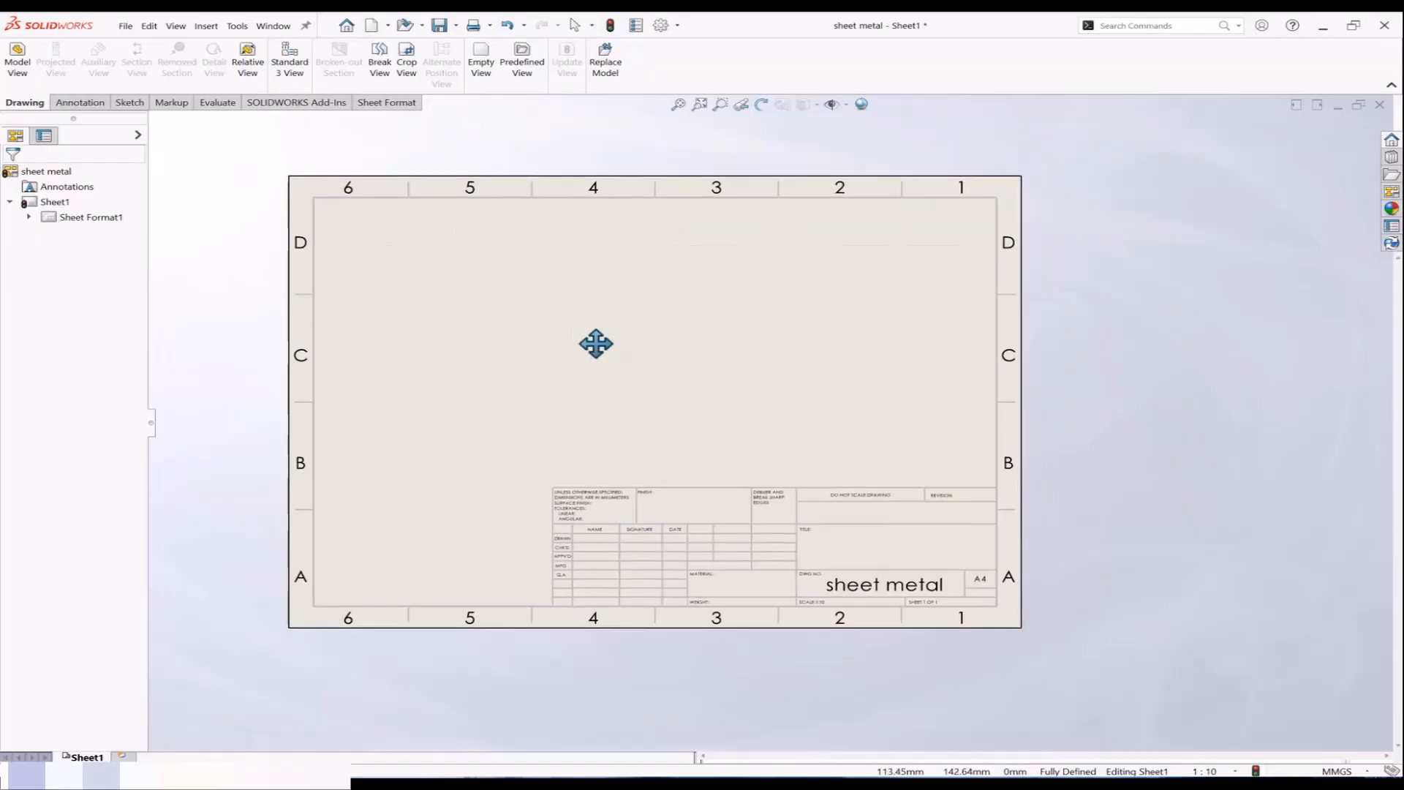
{"action": "scroll", "coordinate": [585, 337], "scroll_direction": "down", "scroll_amount": 1}
{"action": "left_click", "coordinate": [24, 76]}
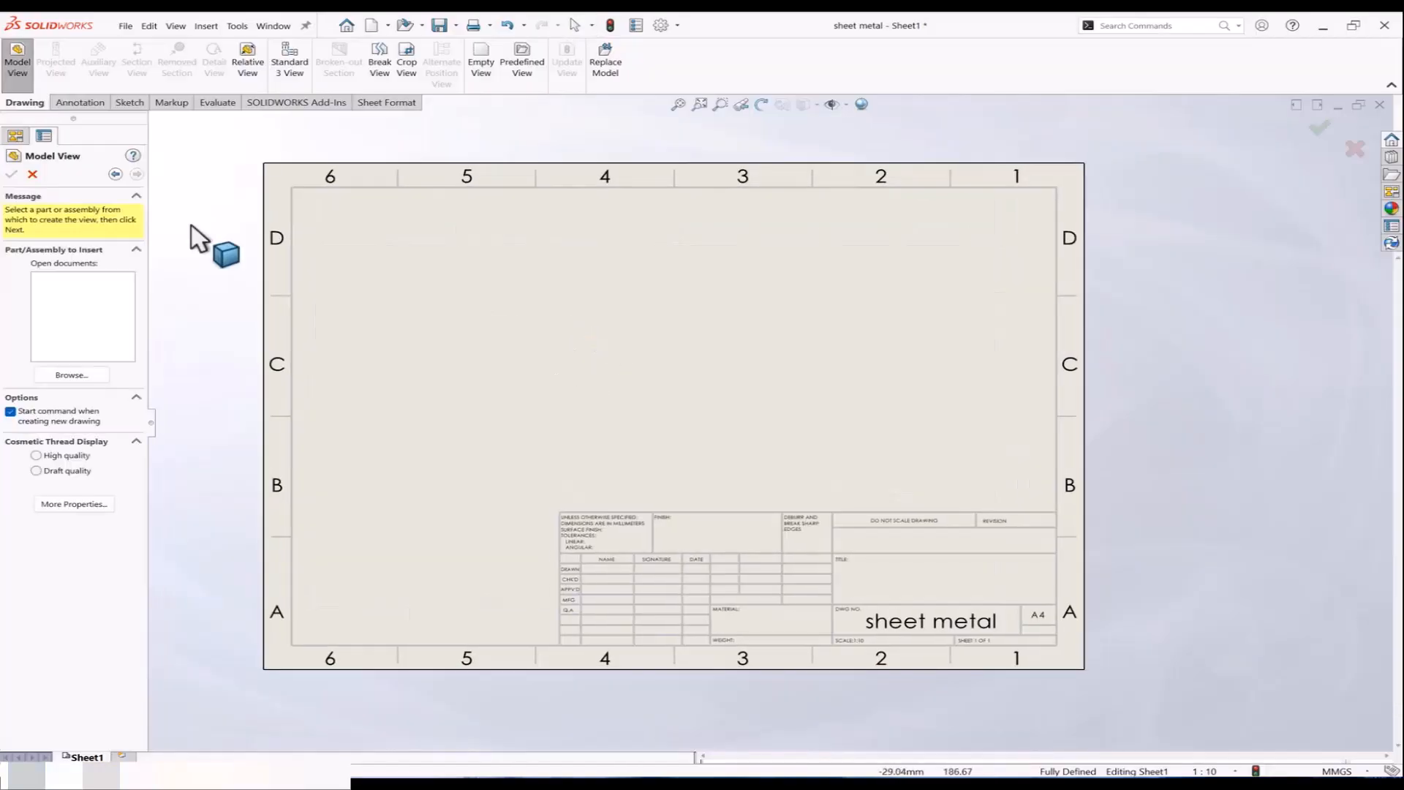
{"action": "left_click", "coordinate": [83, 371]}
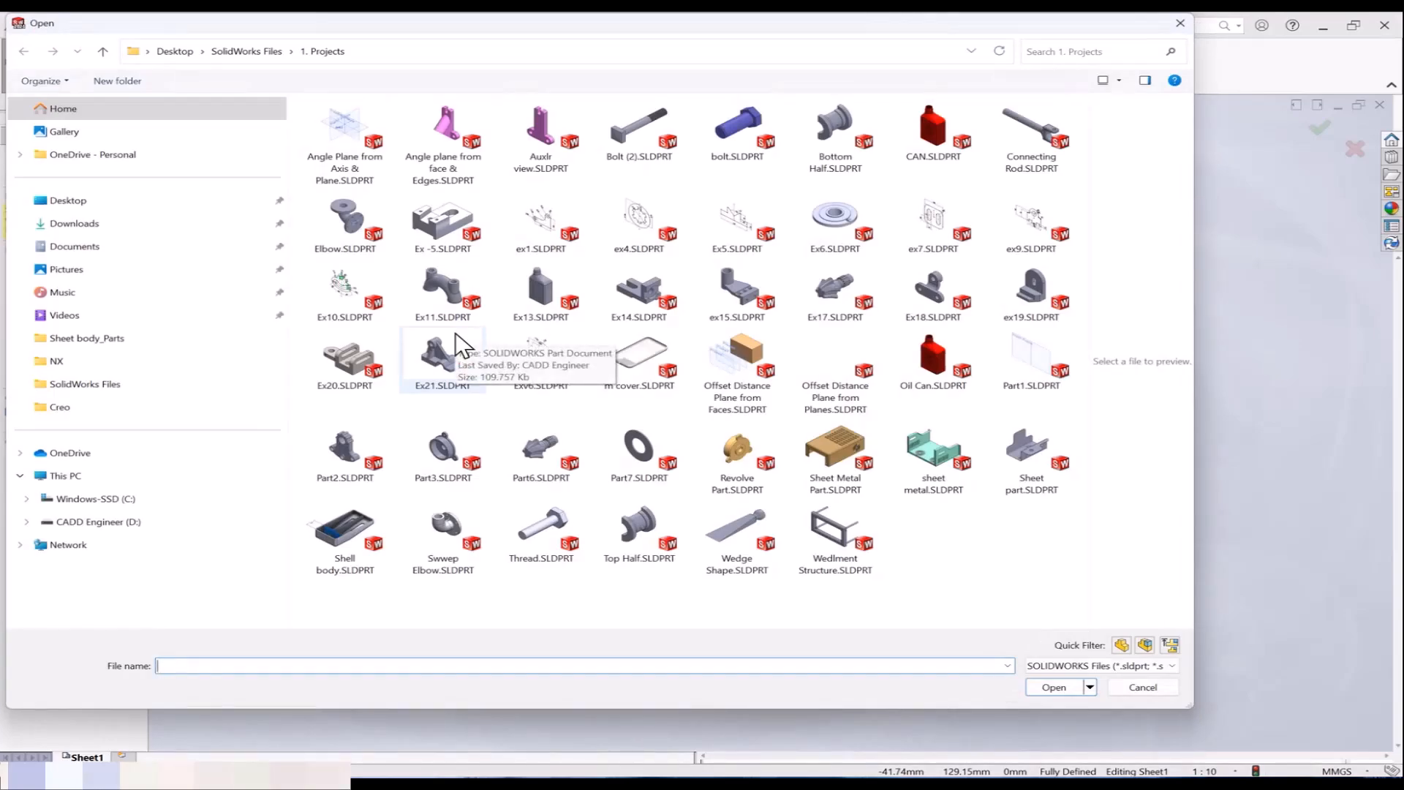
{"action": "left_click", "coordinate": [110, 55]}
{"action": "left_click", "coordinate": [827, 508]}
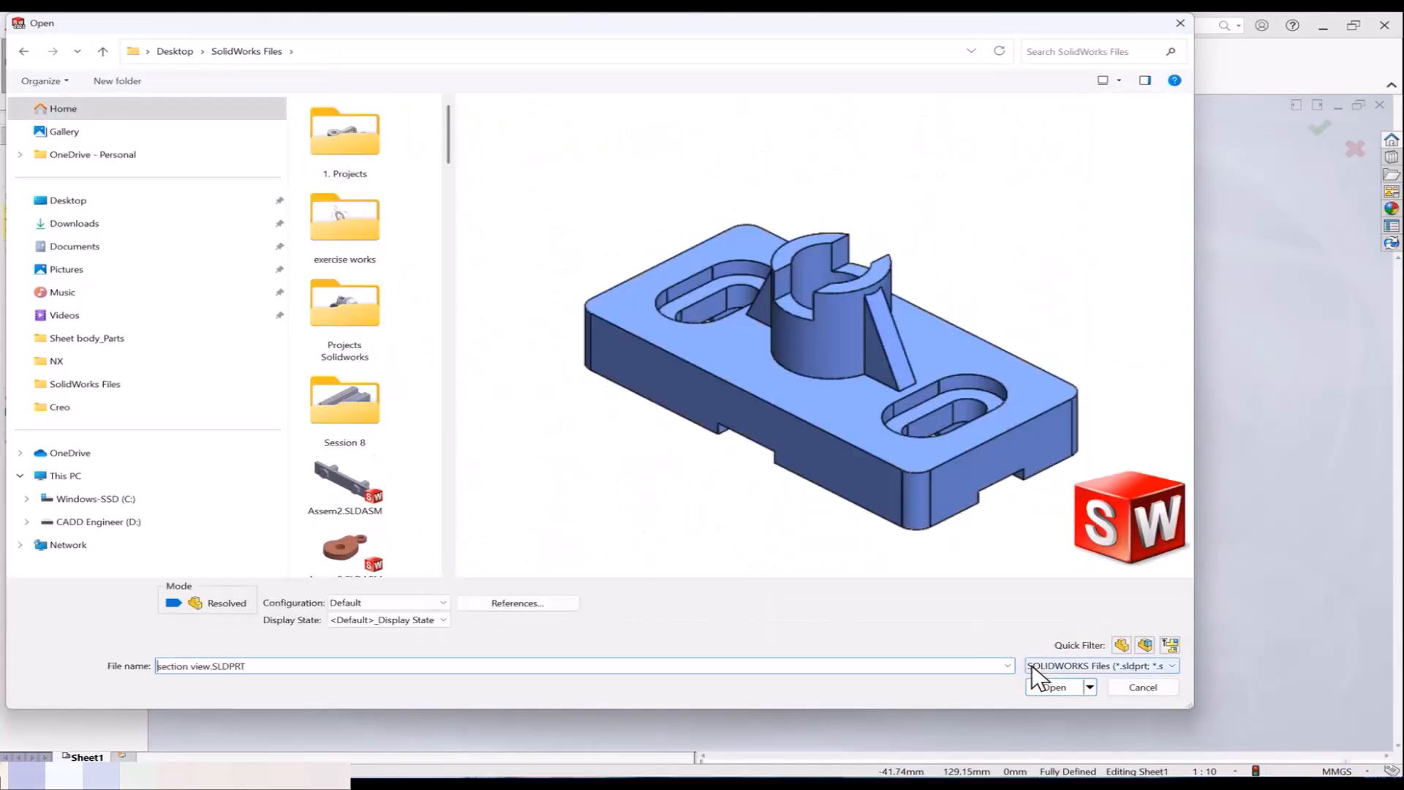
{"action": "left_click", "coordinate": [1042, 680]}
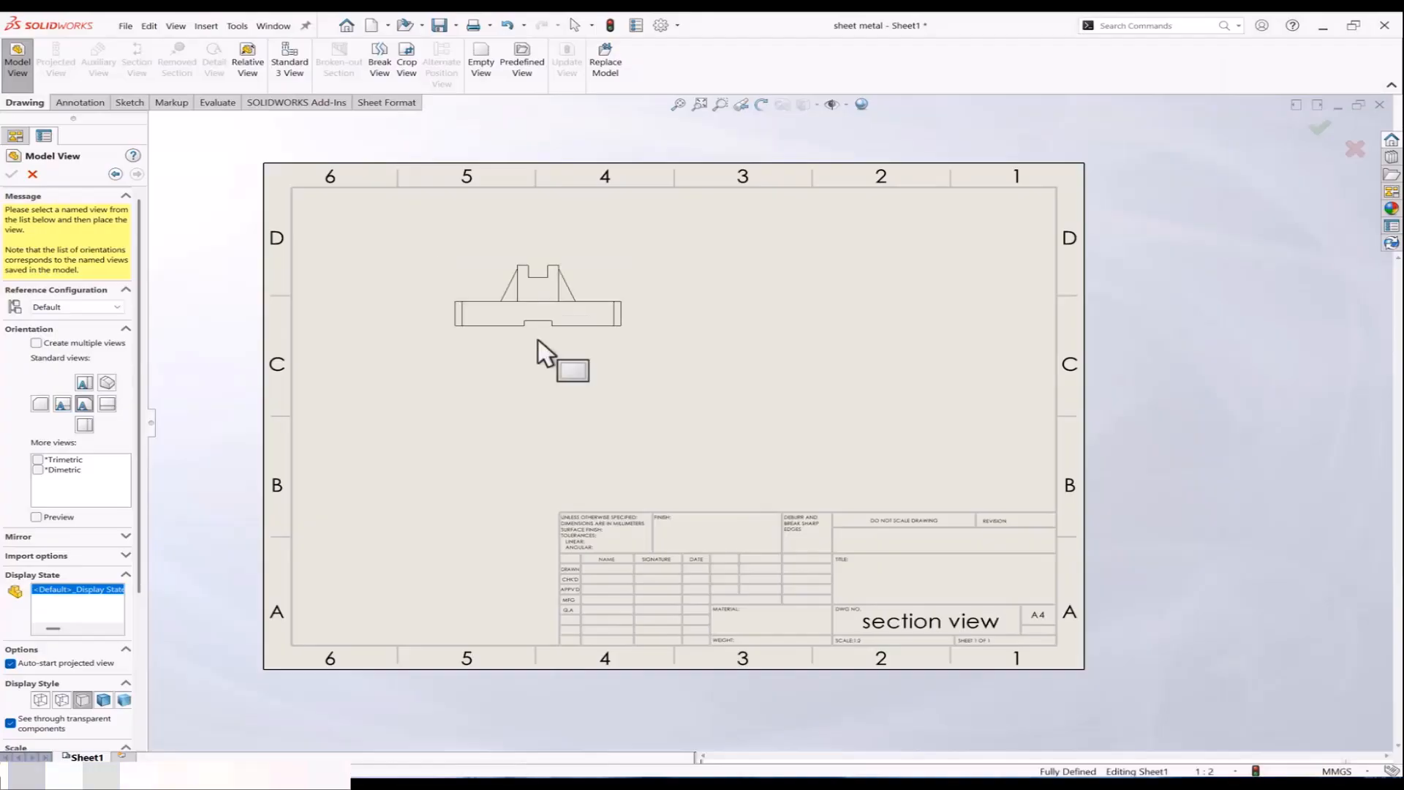
Step: Place the part's front view in the upper-left area of the sheet with a projected view directly below it
{"action": "left_click", "coordinate": [545, 351]}
{"action": "left_click", "coordinate": [576, 406]}
{"action": "key", "text": "Escape"}
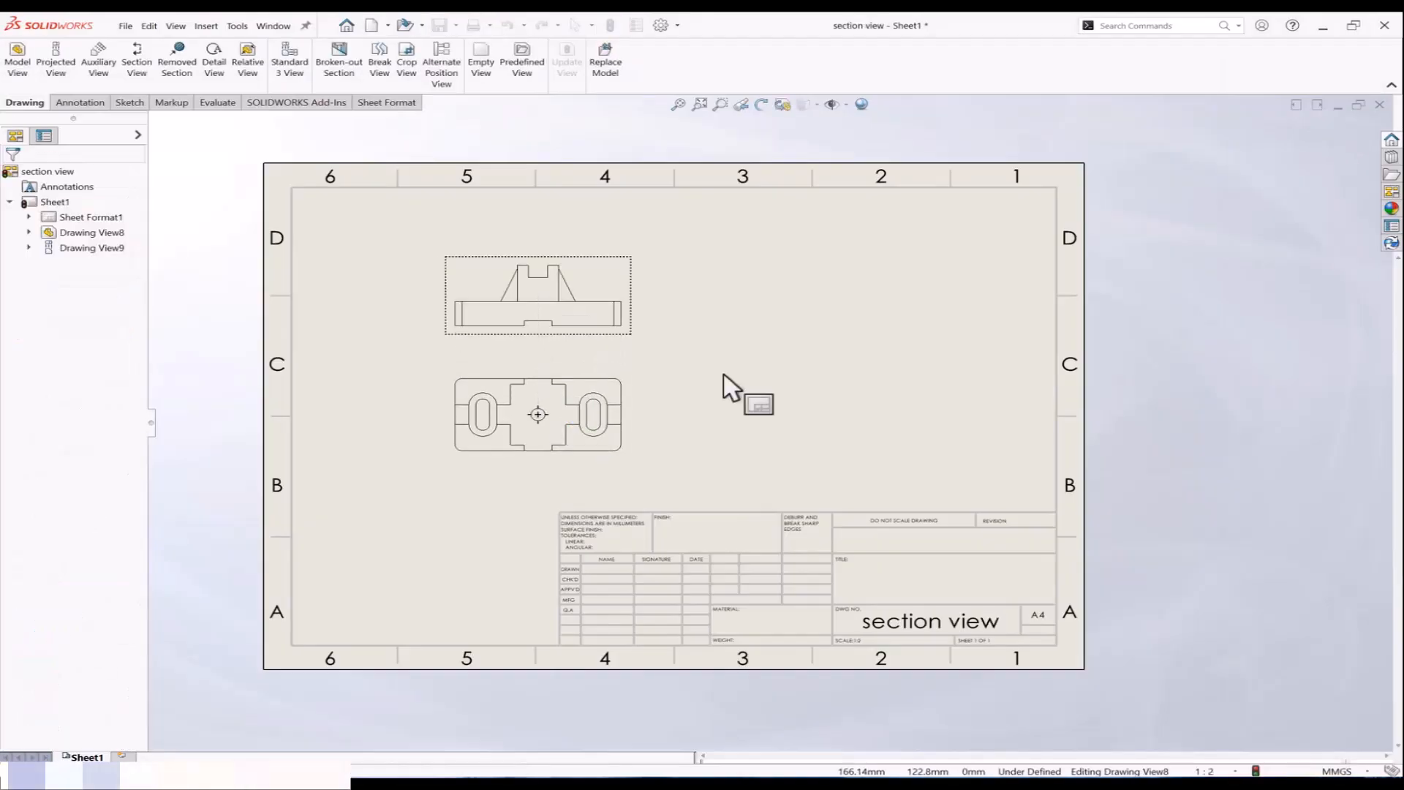
{"action": "left_click", "coordinate": [390, 191]}
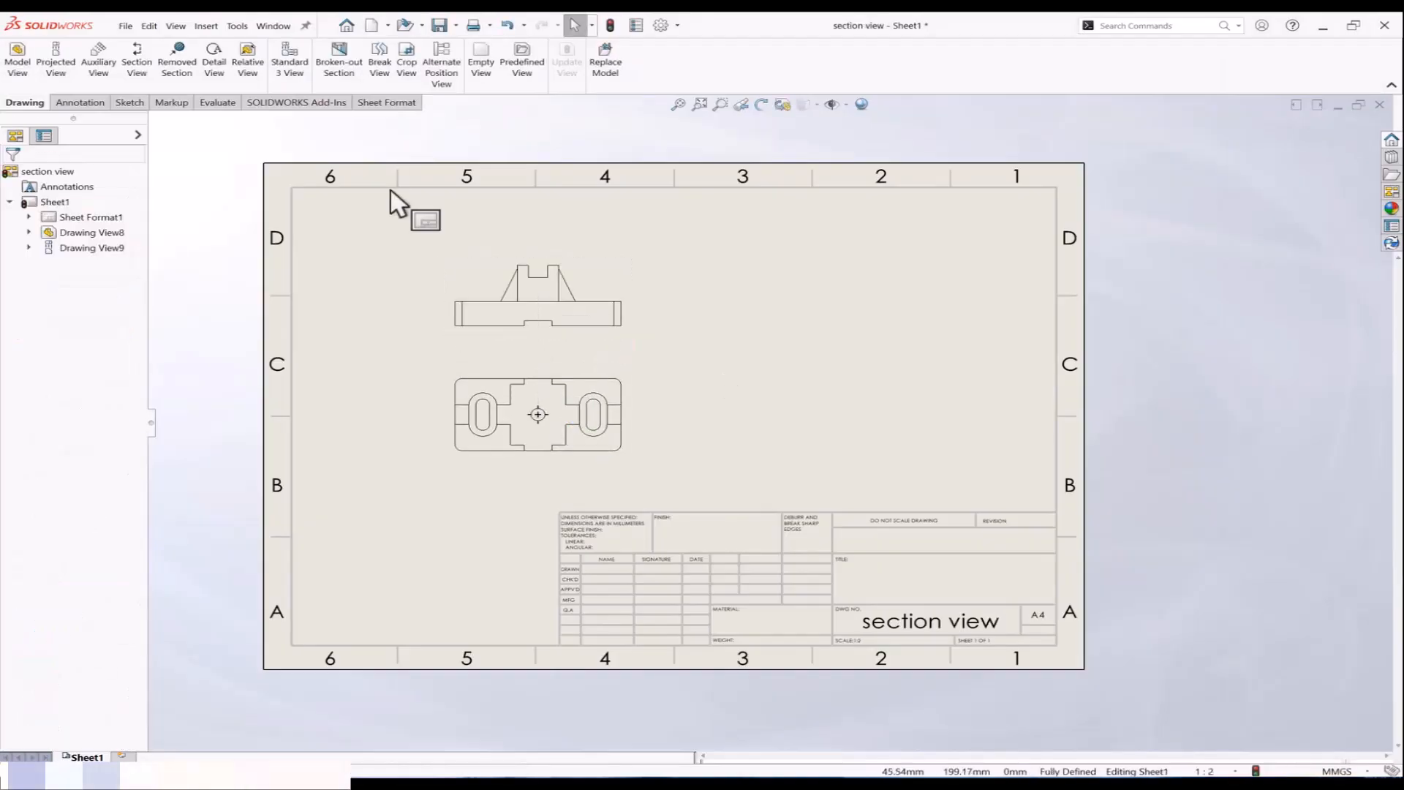
Step: Sketch a closed spline around the right half of the front view as a broken-out section boundary
{"action": "left_click", "coordinate": [344, 67]}
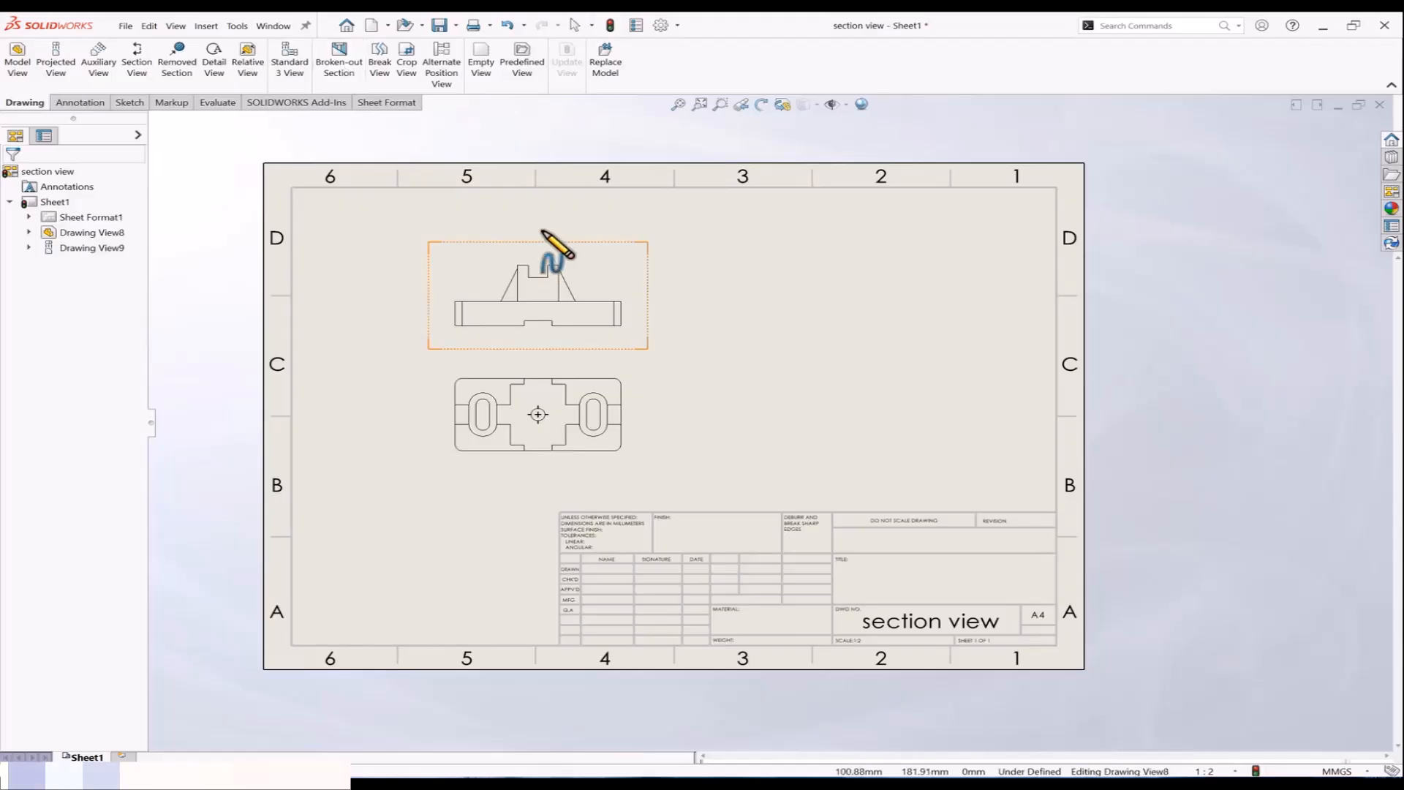
{"action": "left_click", "coordinate": [542, 230]}
{"action": "left_click", "coordinate": [519, 265]}
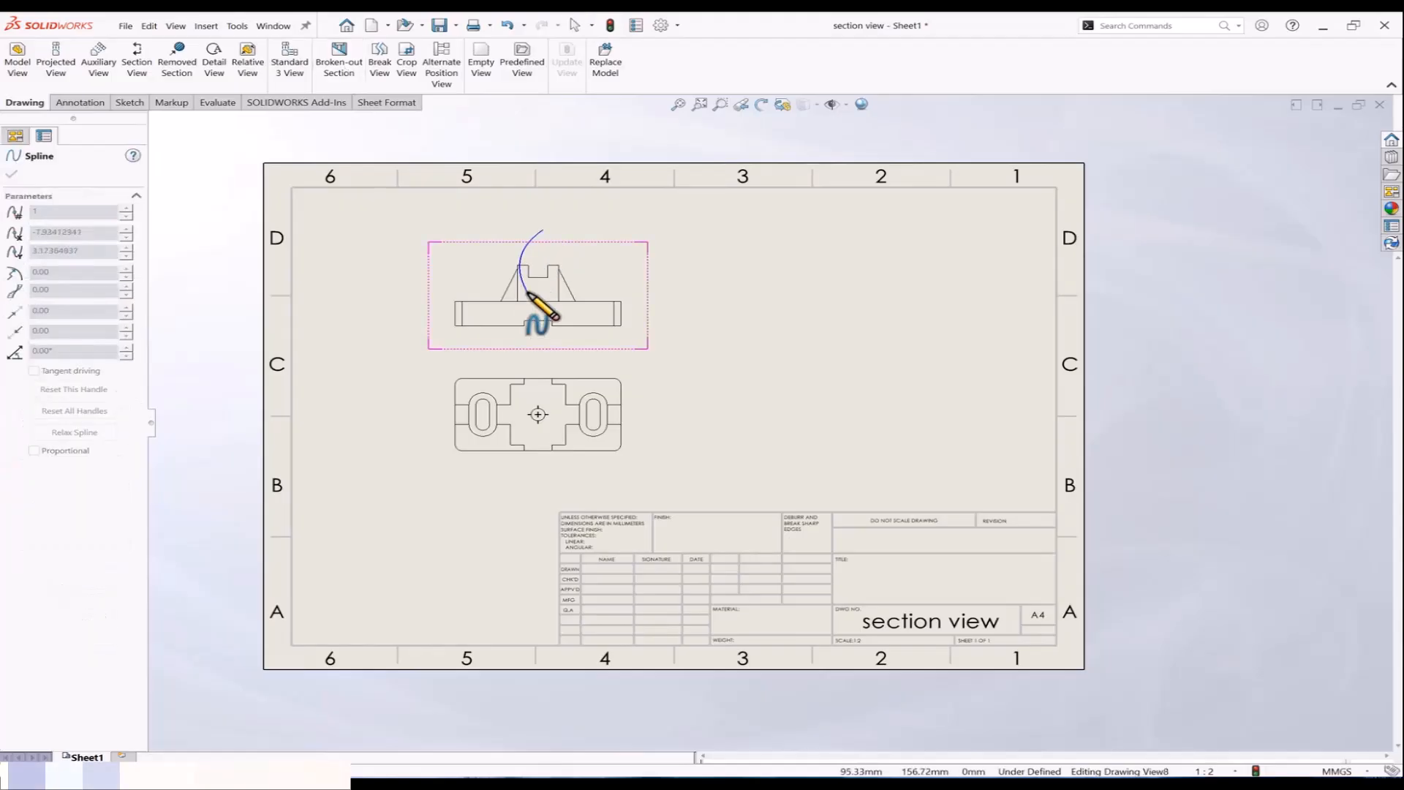
{"action": "left_click", "coordinate": [554, 322]}
{"action": "left_click", "coordinate": [623, 332]}
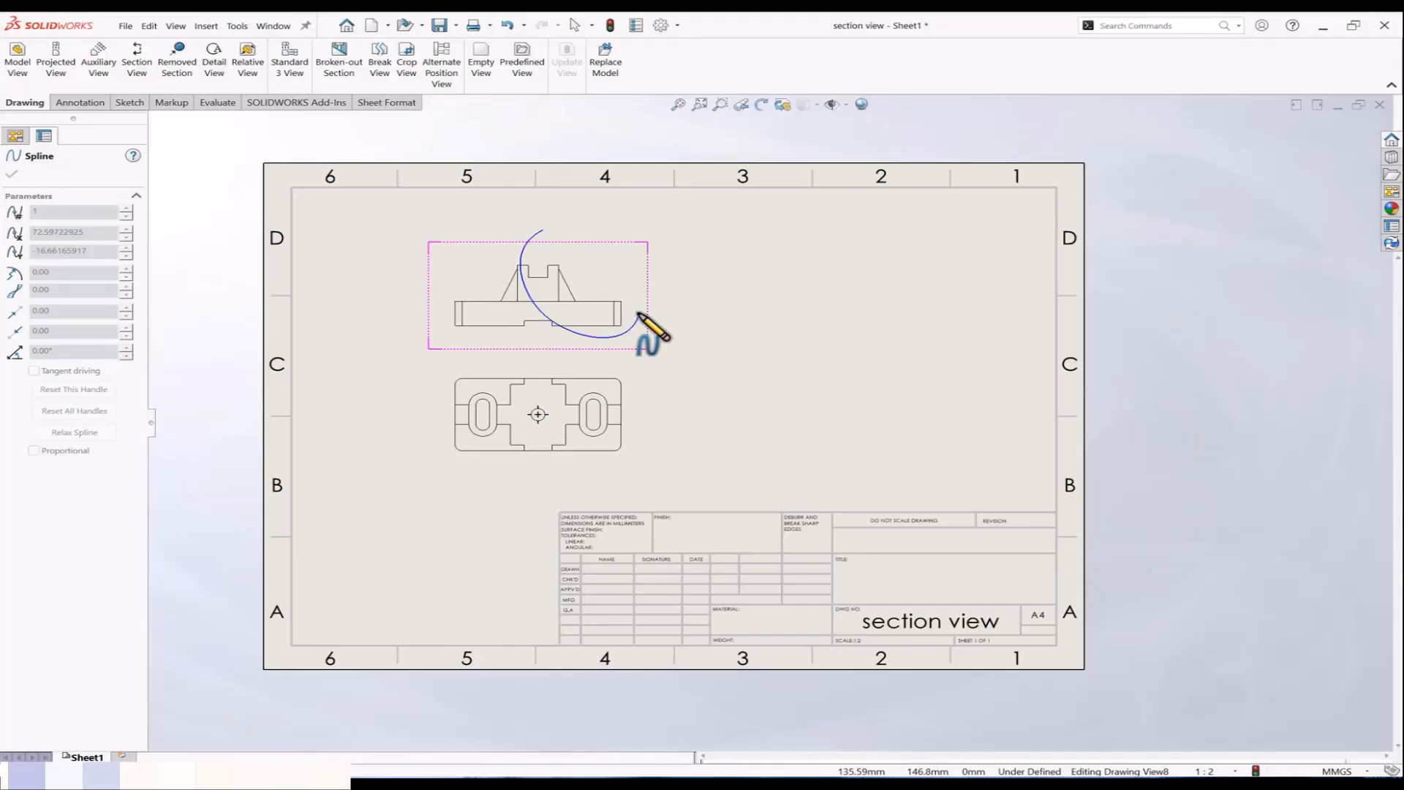
{"action": "left_click", "coordinate": [544, 233]}
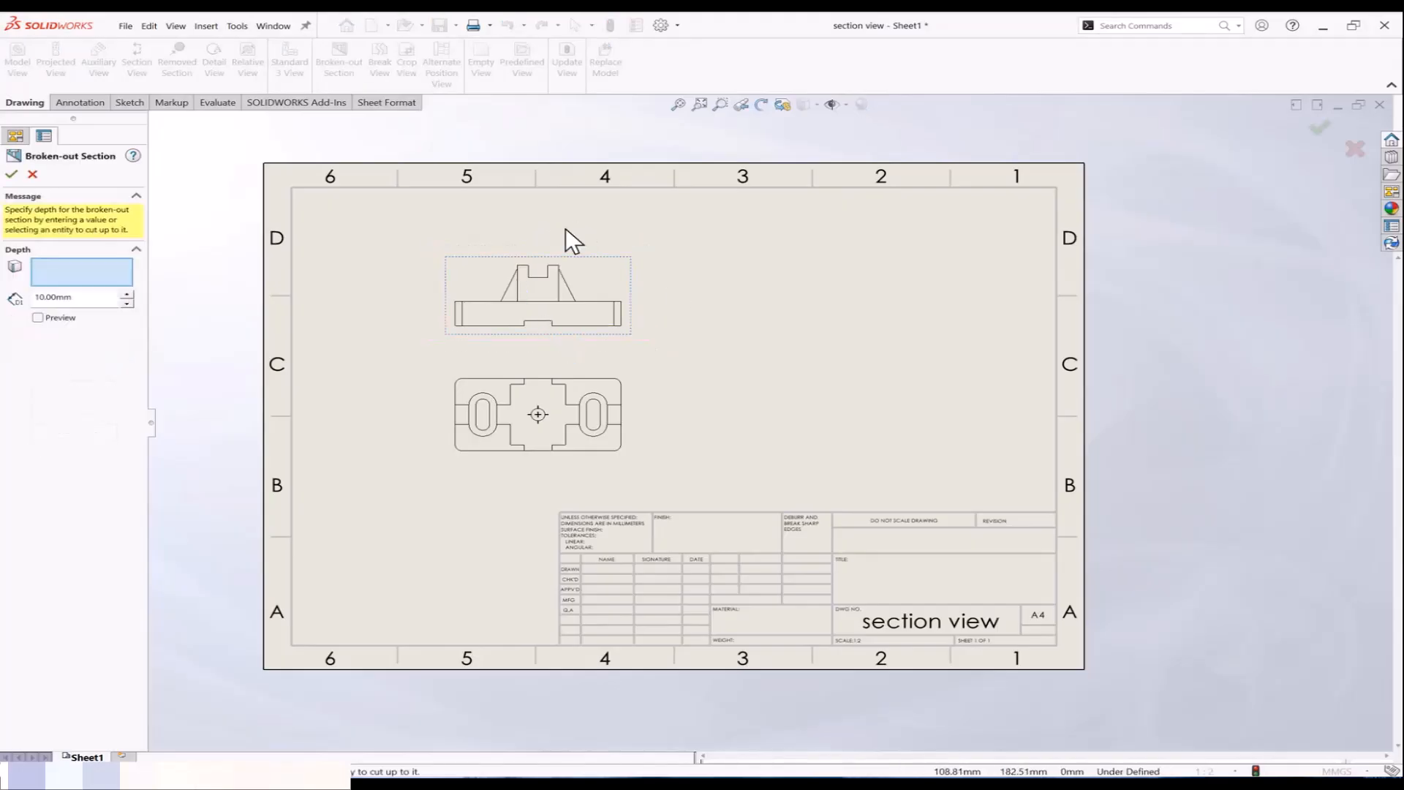
Step: Set the broken-out section's depth by the centre hole's edge in the projected view below and create the section
{"action": "left_click", "coordinate": [81, 298]}
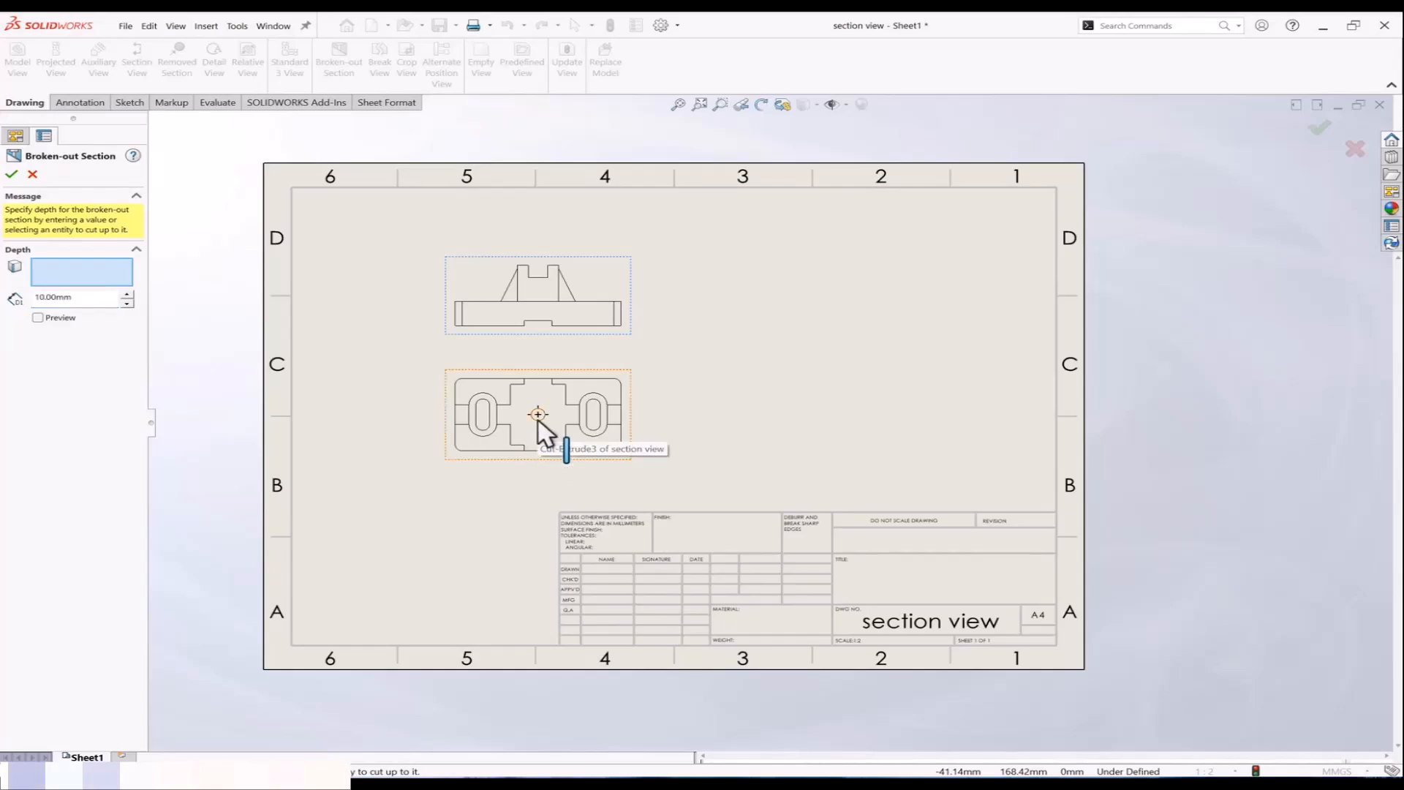
{"action": "left_click", "coordinate": [566, 399]}
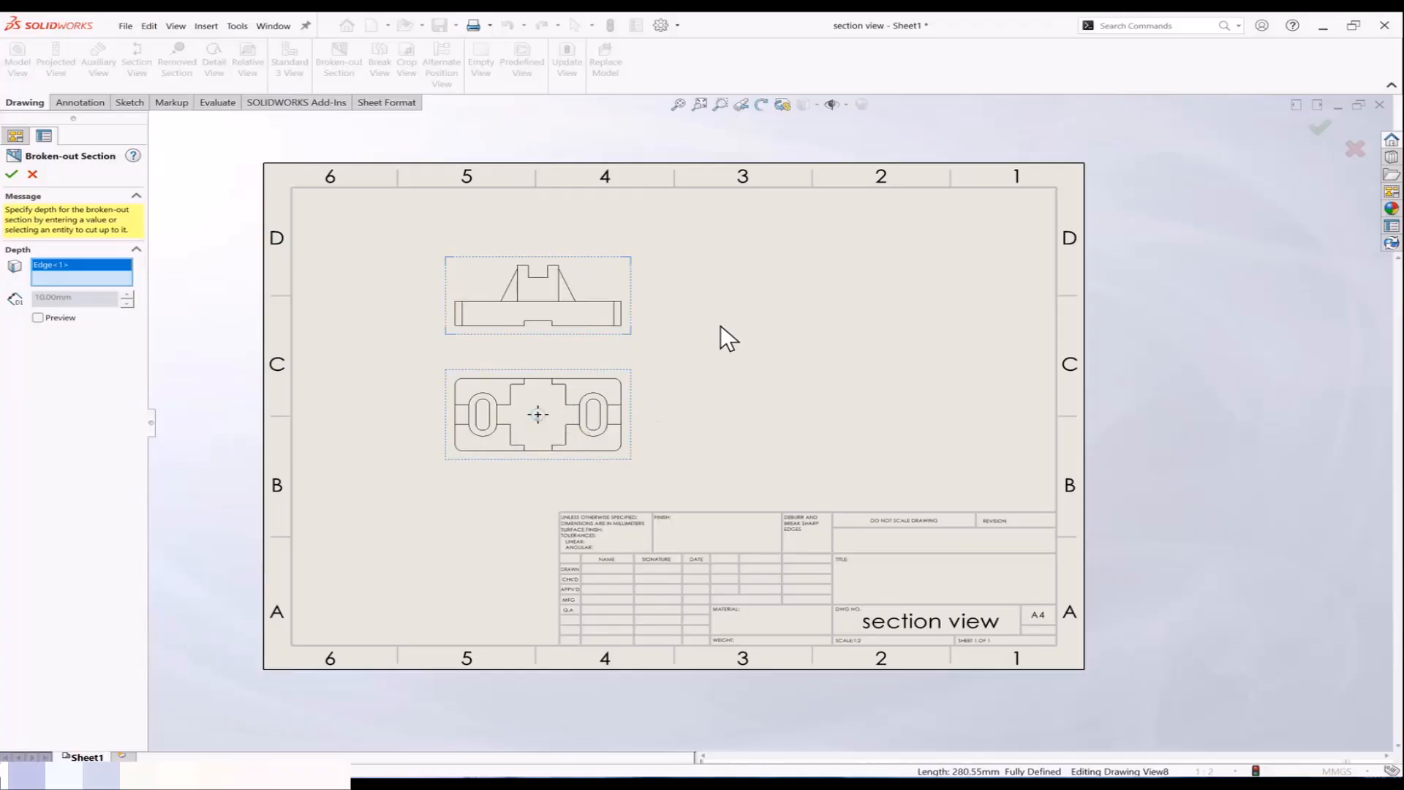
{"action": "left_click", "coordinate": [11, 174]}
{"action": "key", "text": "f"}
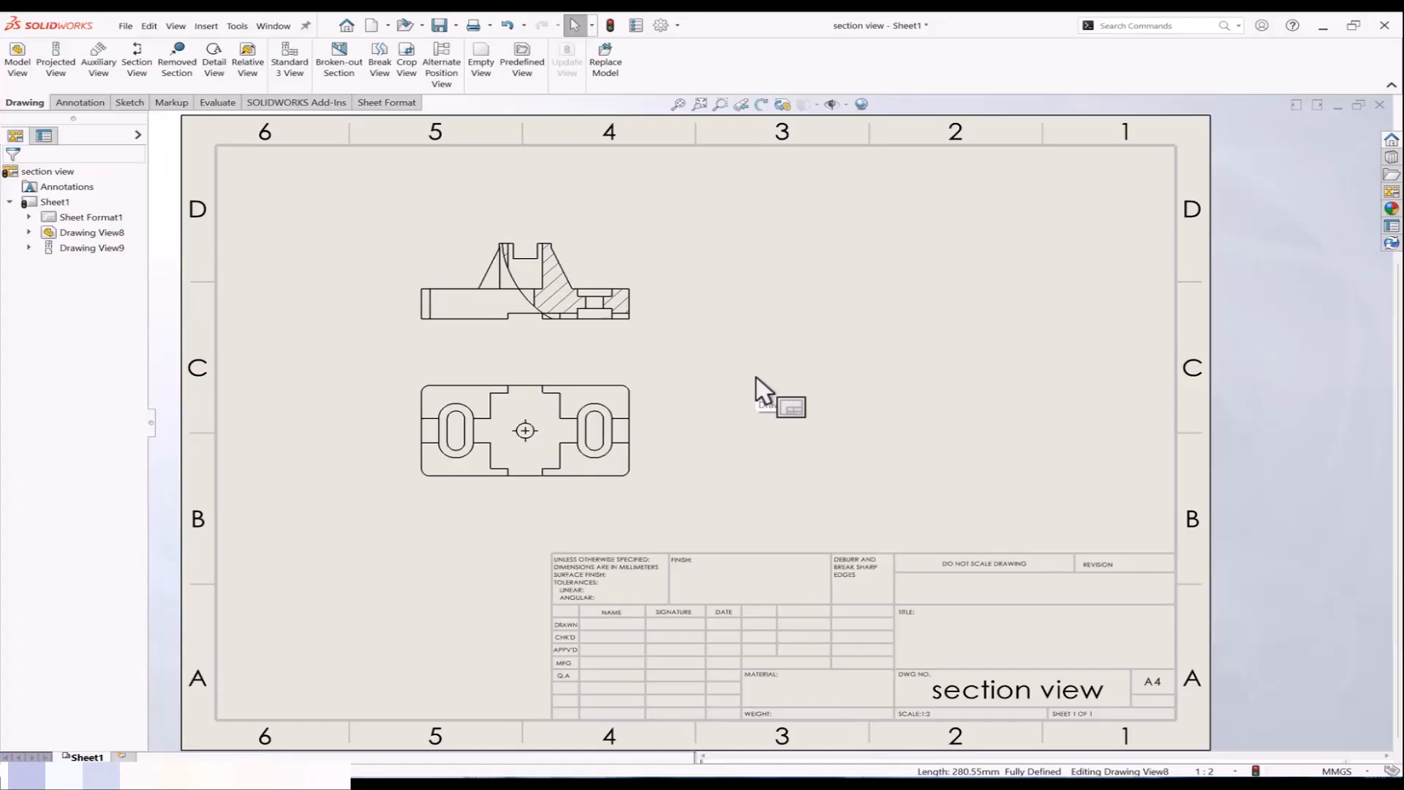
Step: Undo the broken-out section and delete its spline boundary from the front view
{"action": "key", "text": "ctrl+z"}
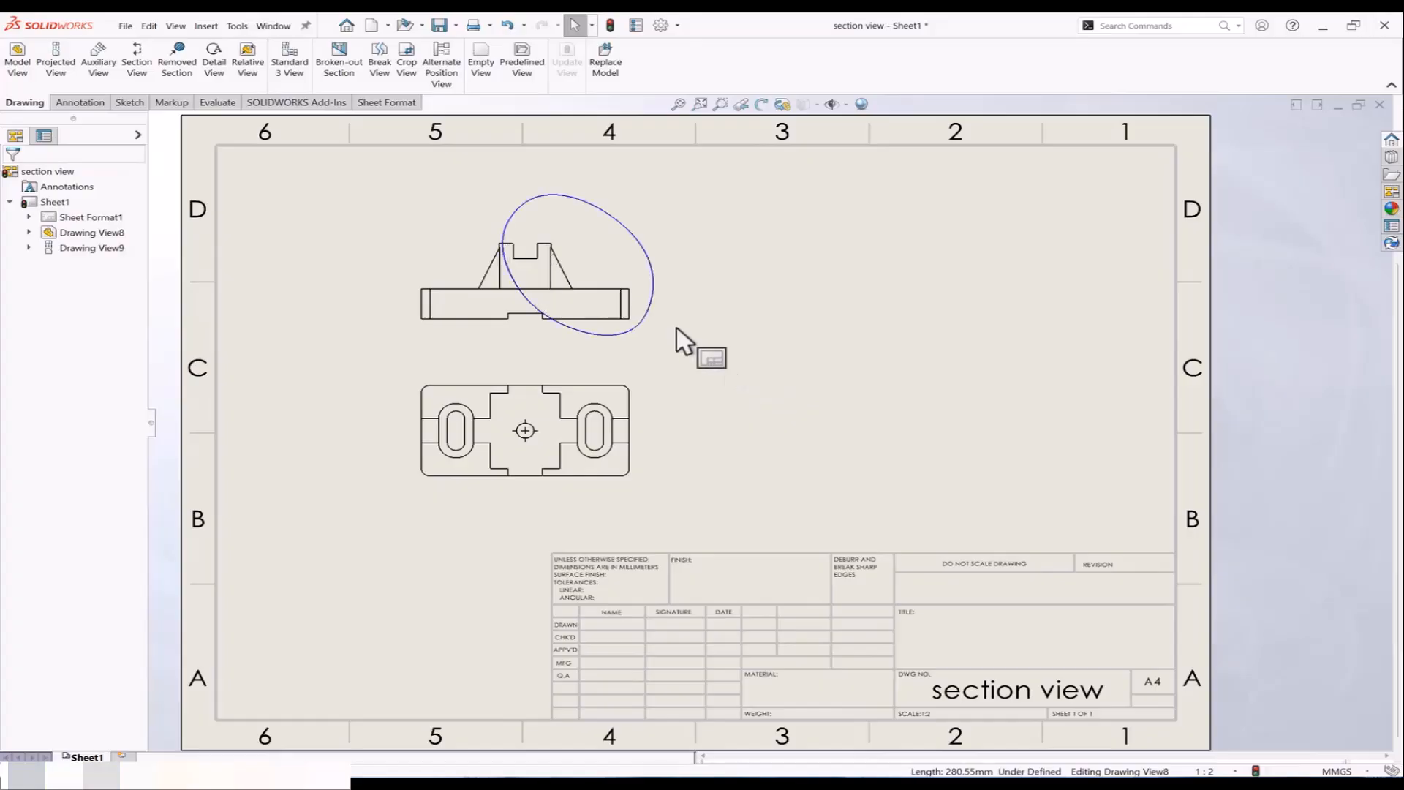
{"action": "left_click", "coordinate": [653, 303]}
{"action": "key", "text": "Delete"}
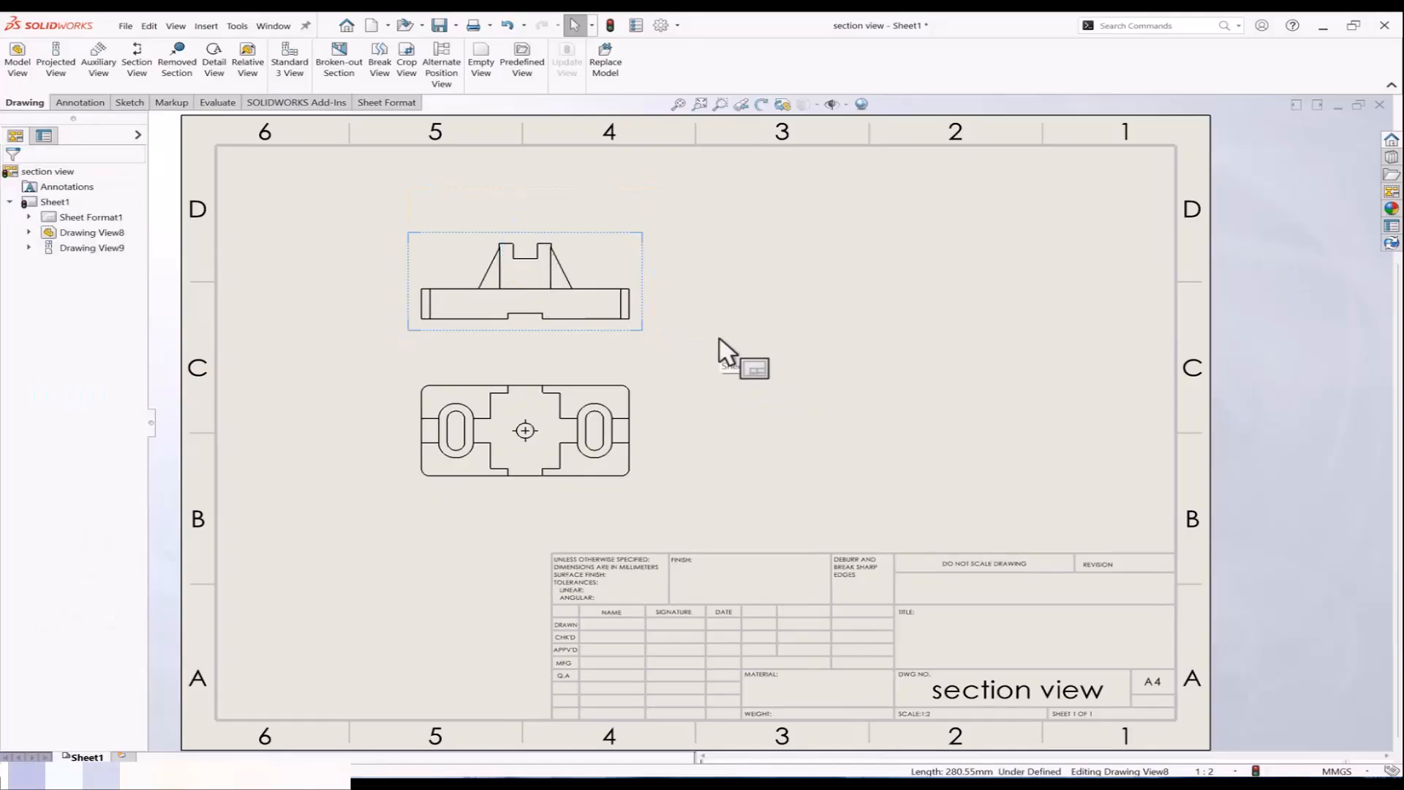
{"action": "left_click", "coordinate": [718, 341]}
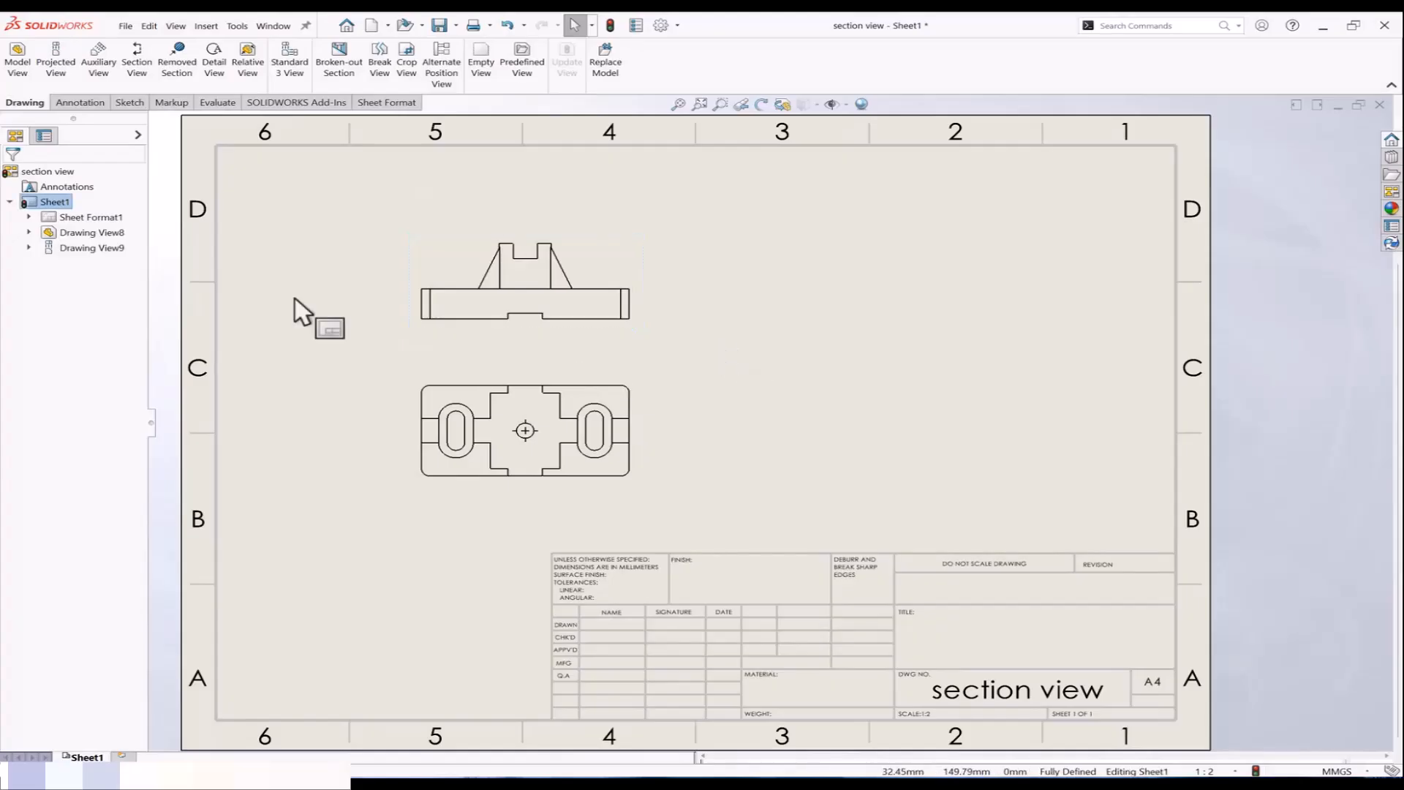
Step: Create a vertical section view through the middle of the front view, with no ribs excluded, and place it to the right
{"action": "left_click", "coordinate": [137, 62]}
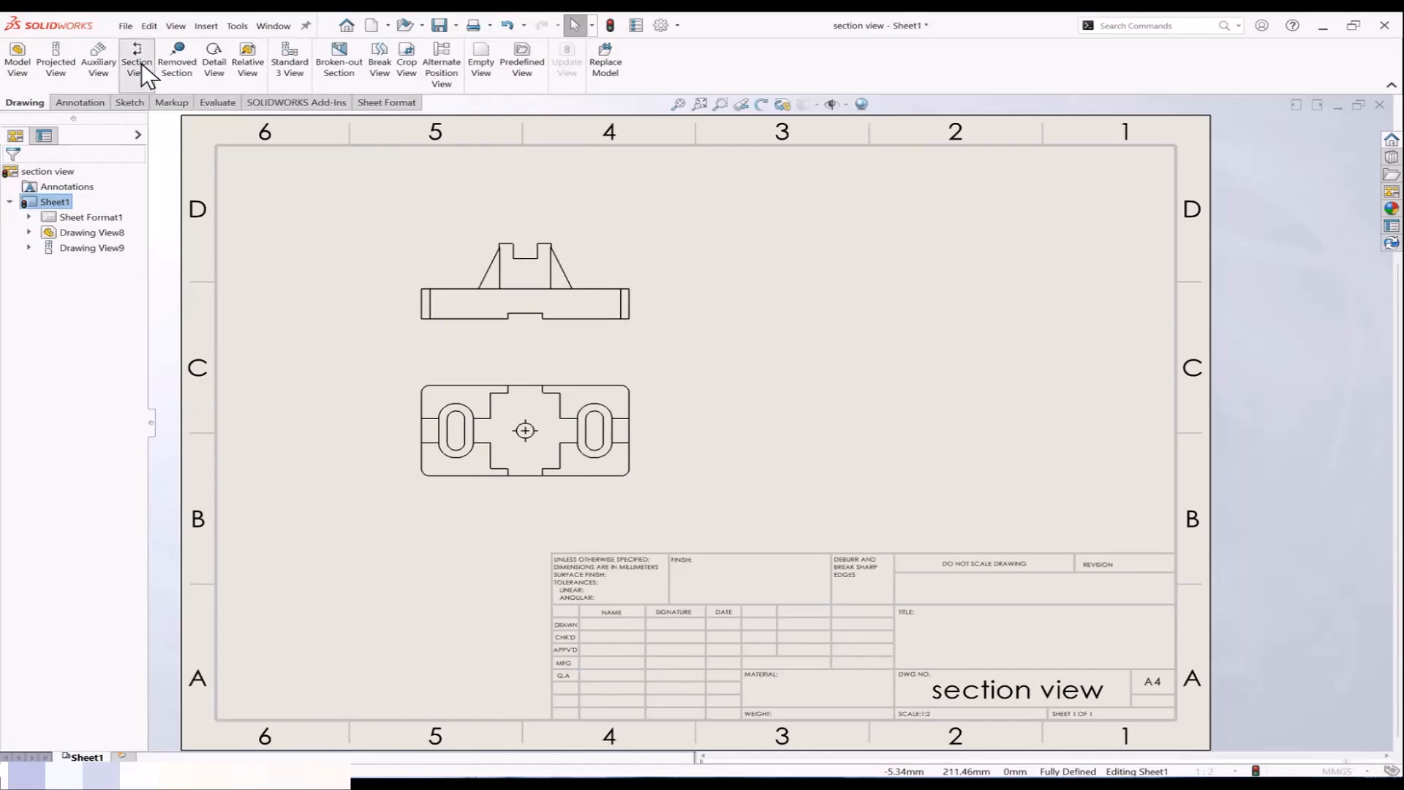
{"action": "left_click", "coordinate": [524, 313]}
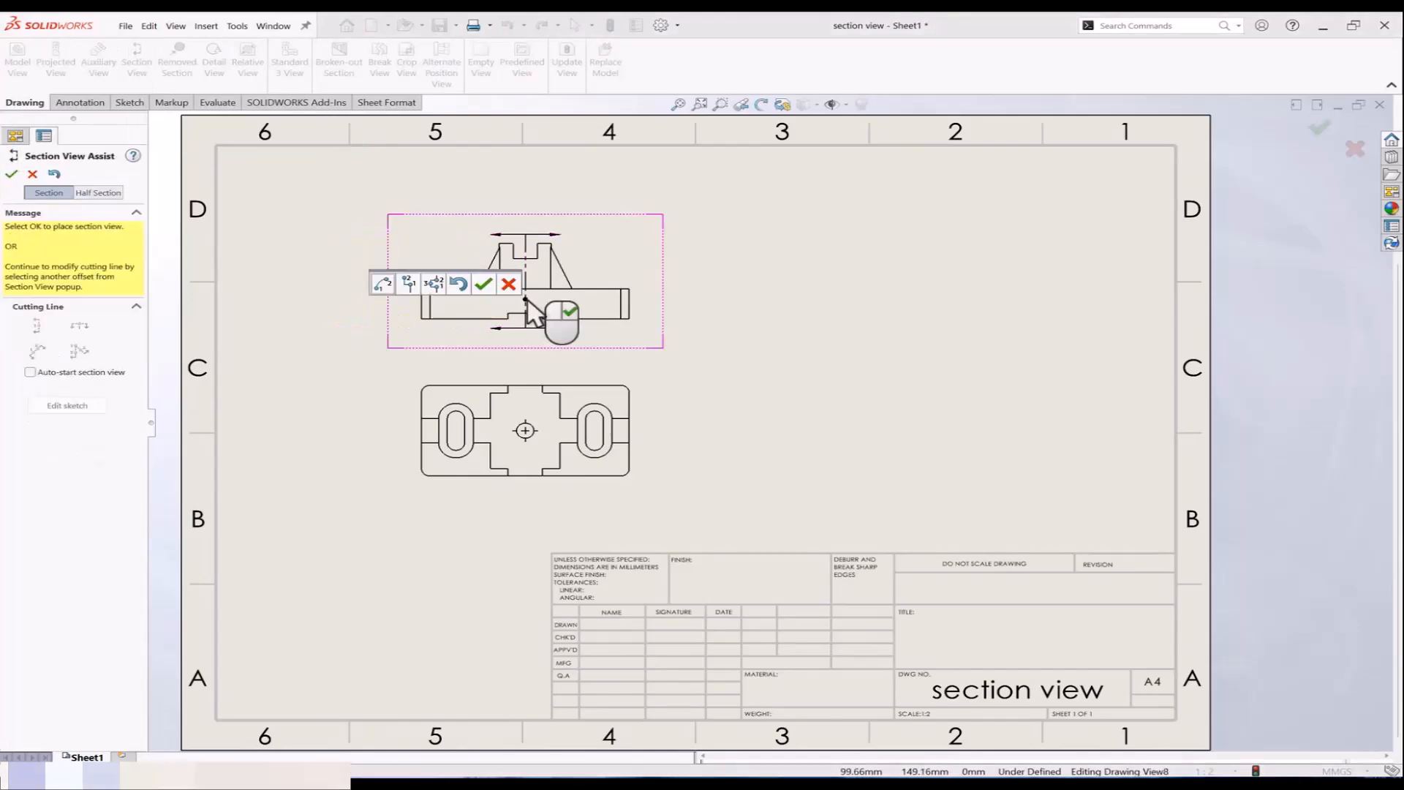
{"action": "left_click", "coordinate": [487, 286]}
{"action": "left_click", "coordinate": [738, 514]}
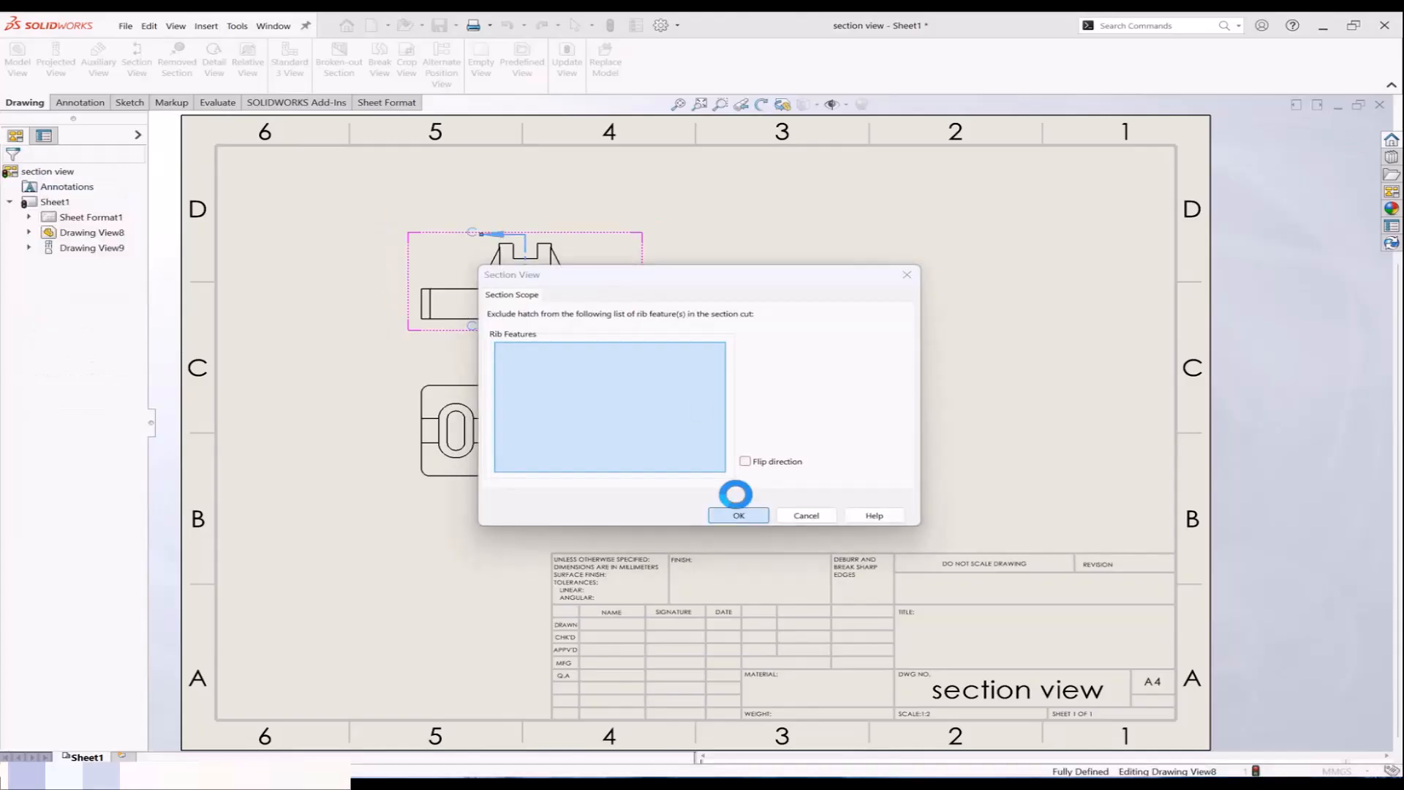
{"action": "left_click", "coordinate": [900, 366]}
{"action": "scroll", "coordinate": [811, 315], "scroll_direction": "down", "scroll_amount": 3}
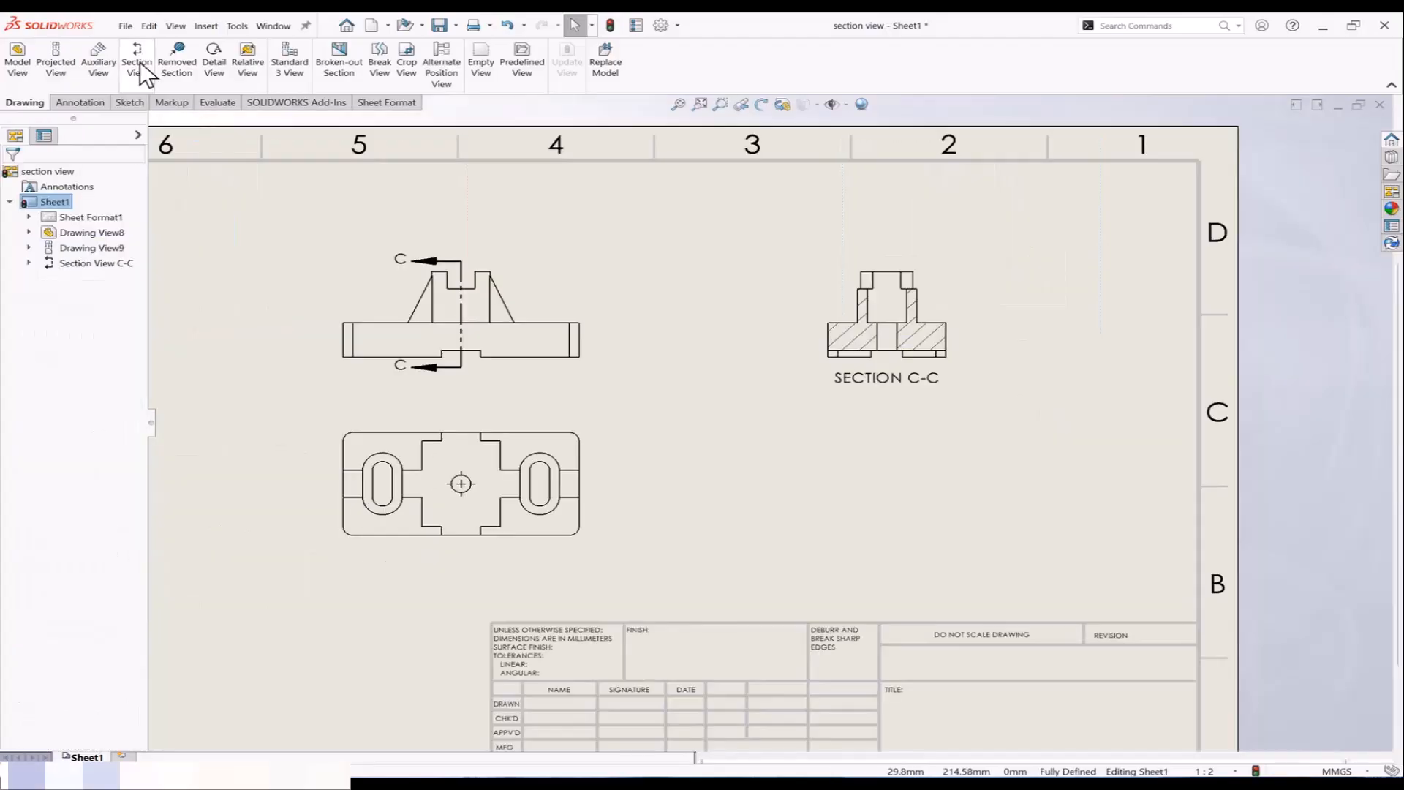
Step: Create a horizontal section view through the projected view's centre hole, exclude no ribs, flip its direction and place it above the front view
{"action": "left_click", "coordinate": [139, 66]}
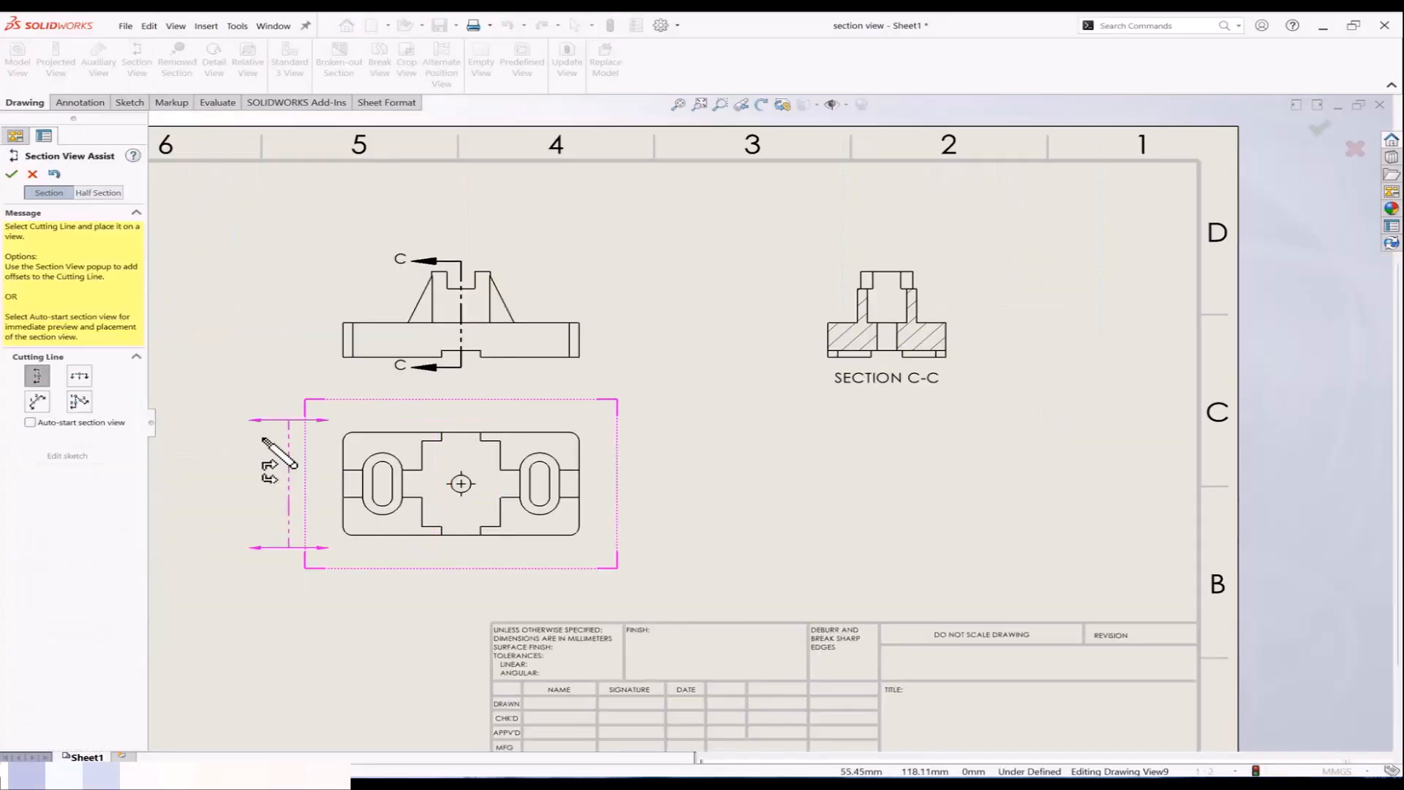
{"action": "left_click", "coordinate": [81, 377]}
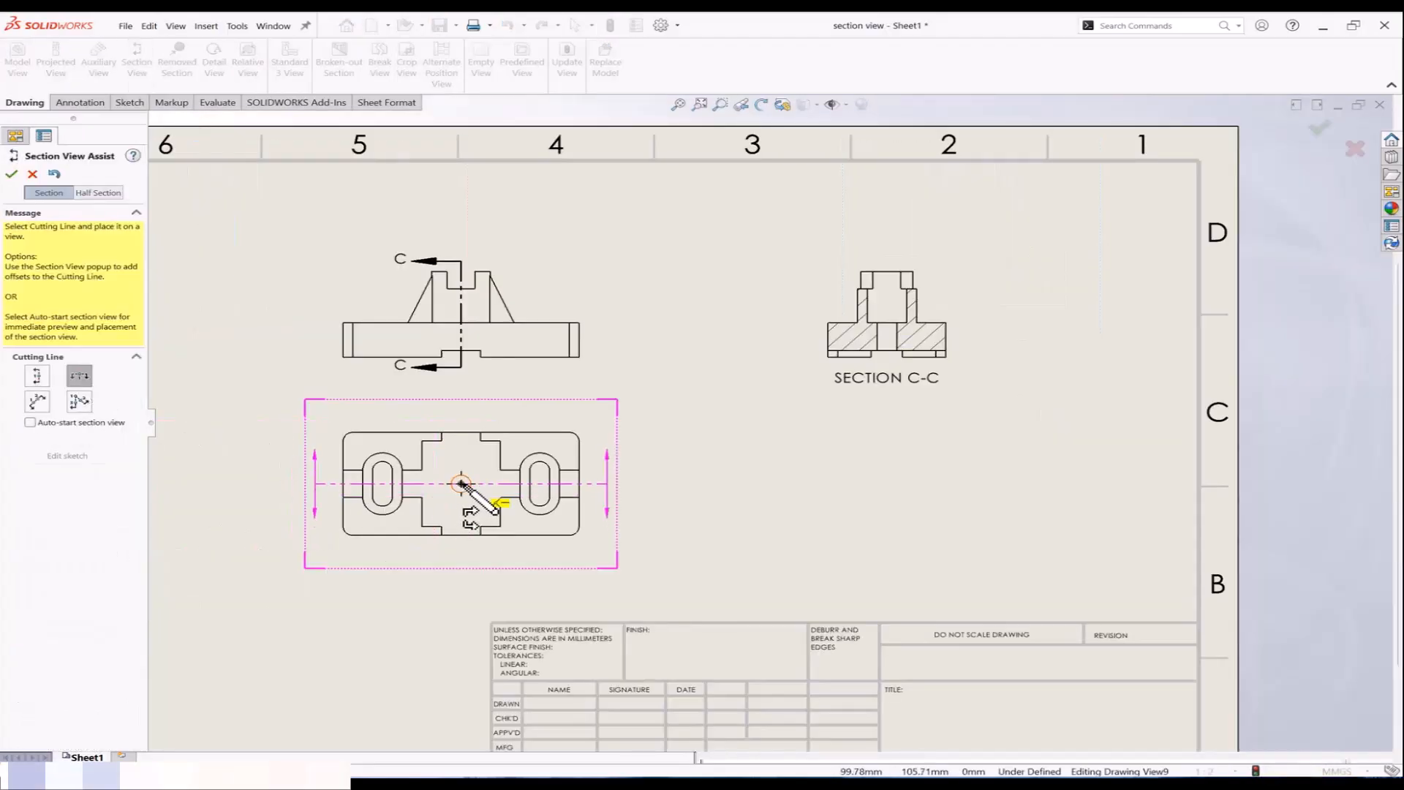
{"action": "left_click", "coordinate": [461, 483]}
{"action": "left_click", "coordinate": [423, 506]}
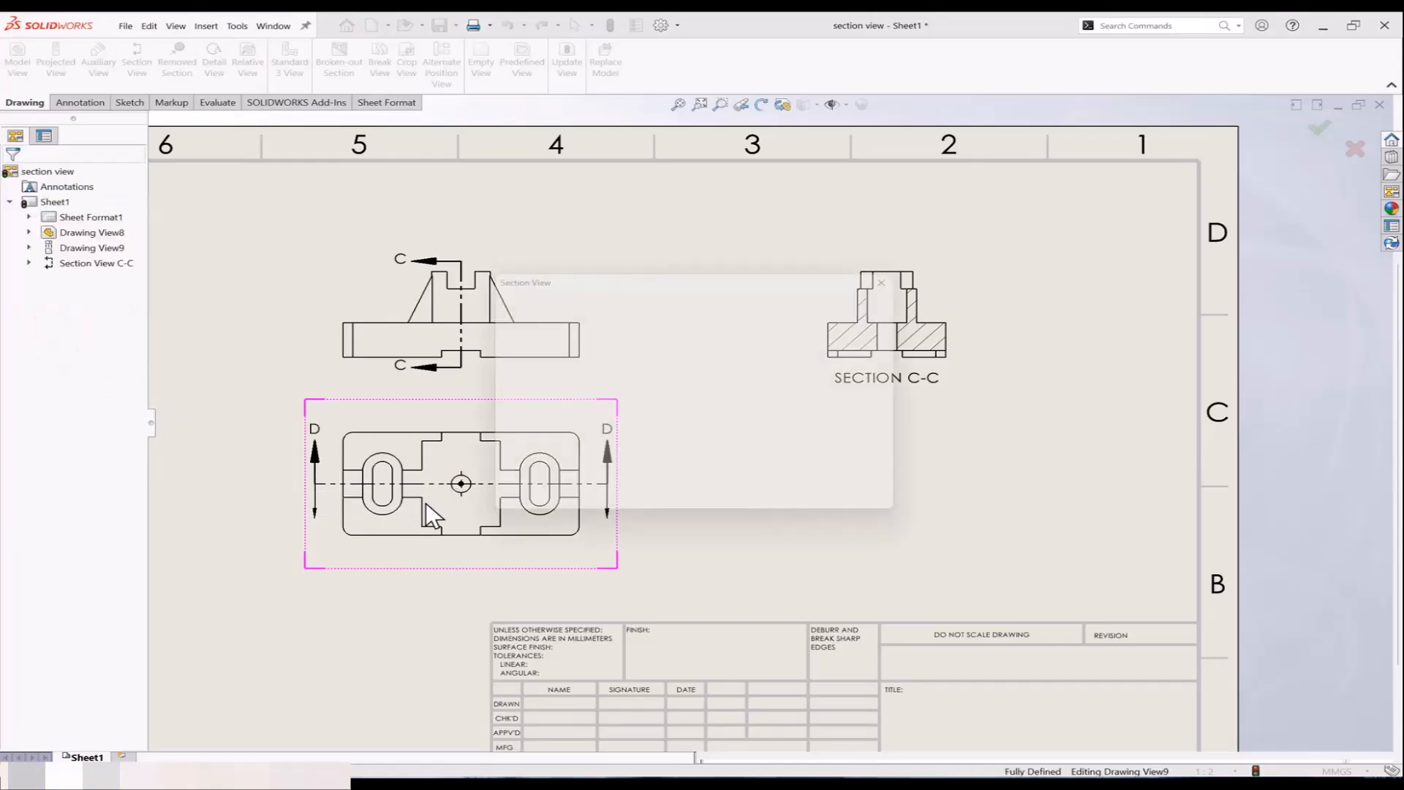
{"action": "left_click", "coordinate": [729, 511]}
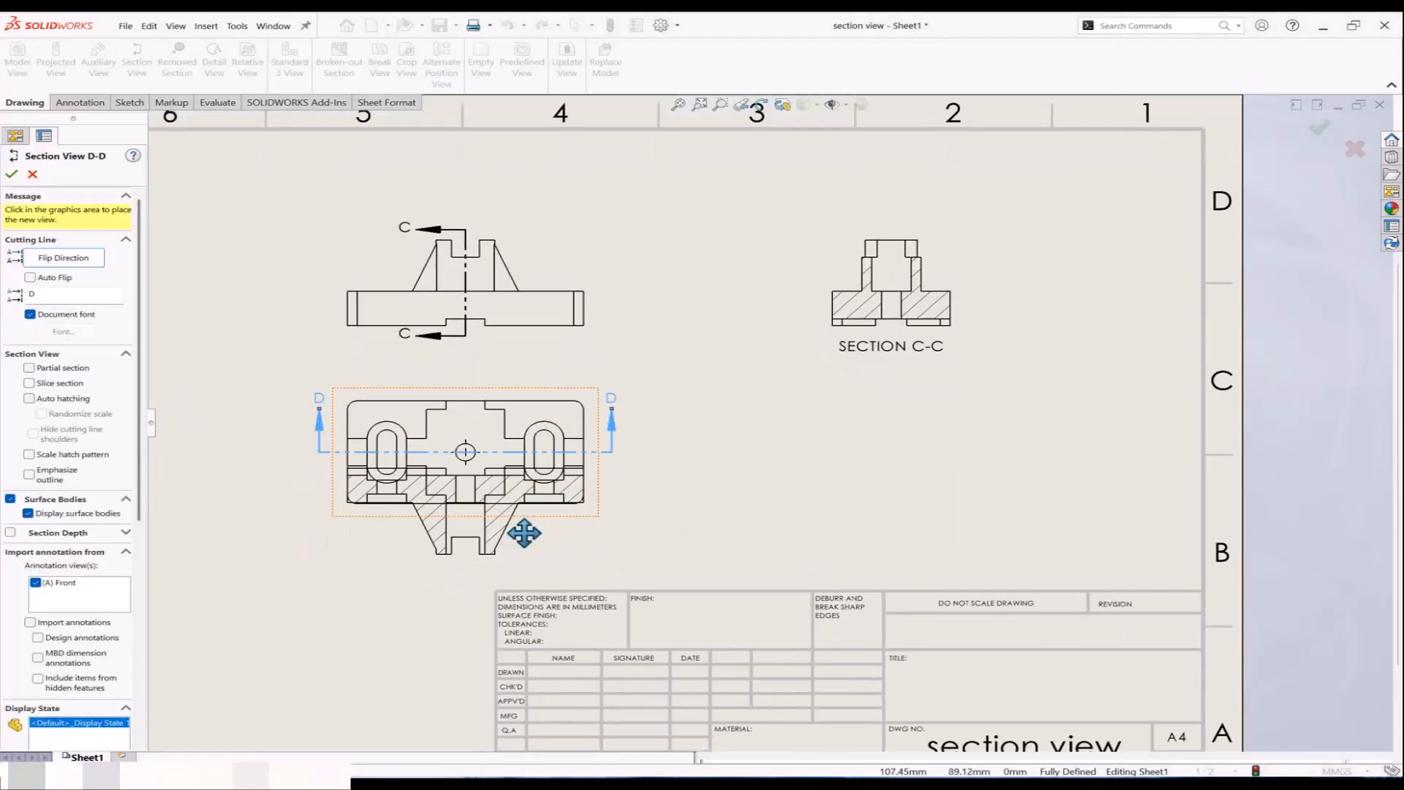
{"action": "left_click", "coordinate": [63, 258]}
{"action": "middle_click_drag", "start_coordinate": [475, 178], "coordinate": [449, 448]}
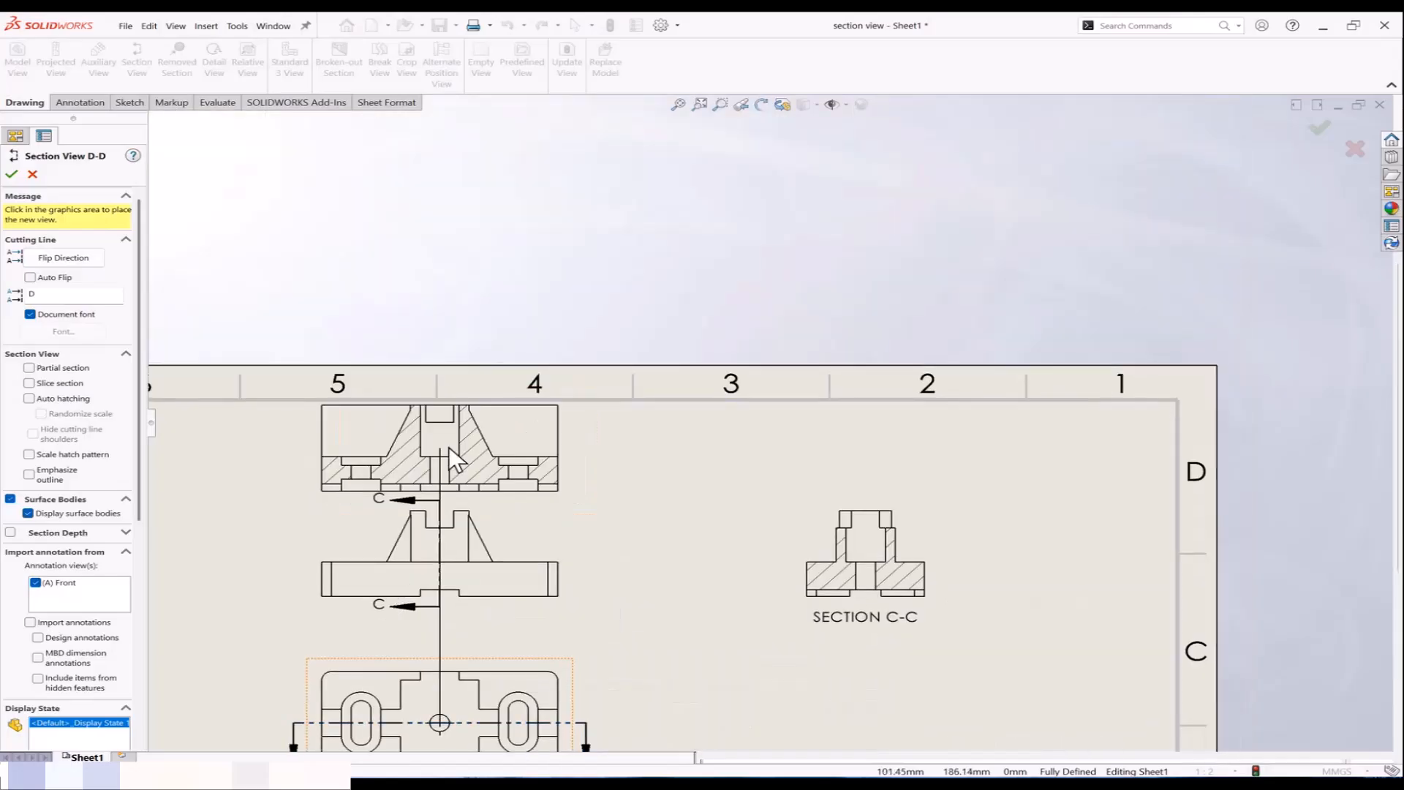
{"action": "left_click", "coordinate": [454, 448]}
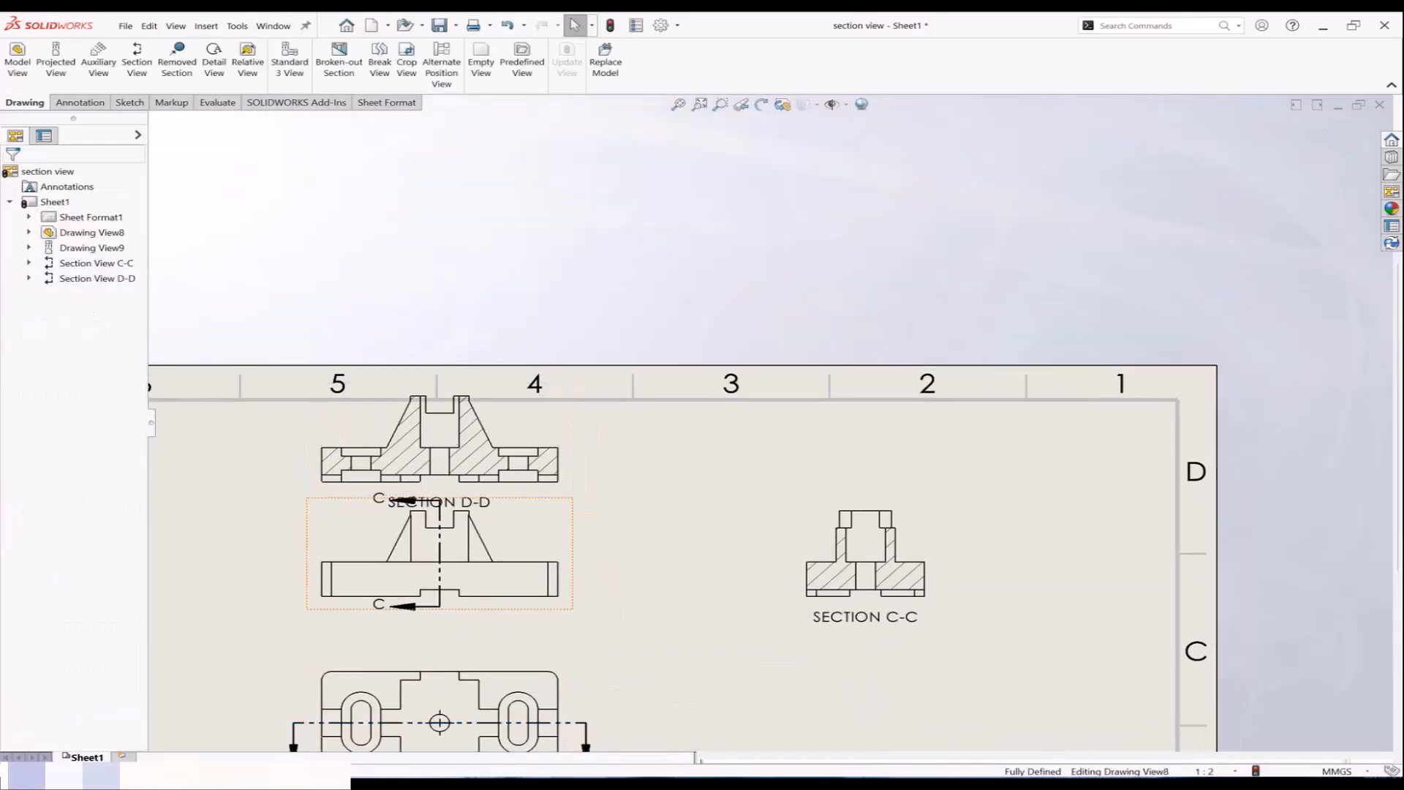
Step: Delete the front view along with its vertical section view, and move the horizontal section view down closer to the projected view
{"action": "key", "text": "Delete"}
{"action": "left_click", "coordinate": [811, 343]}
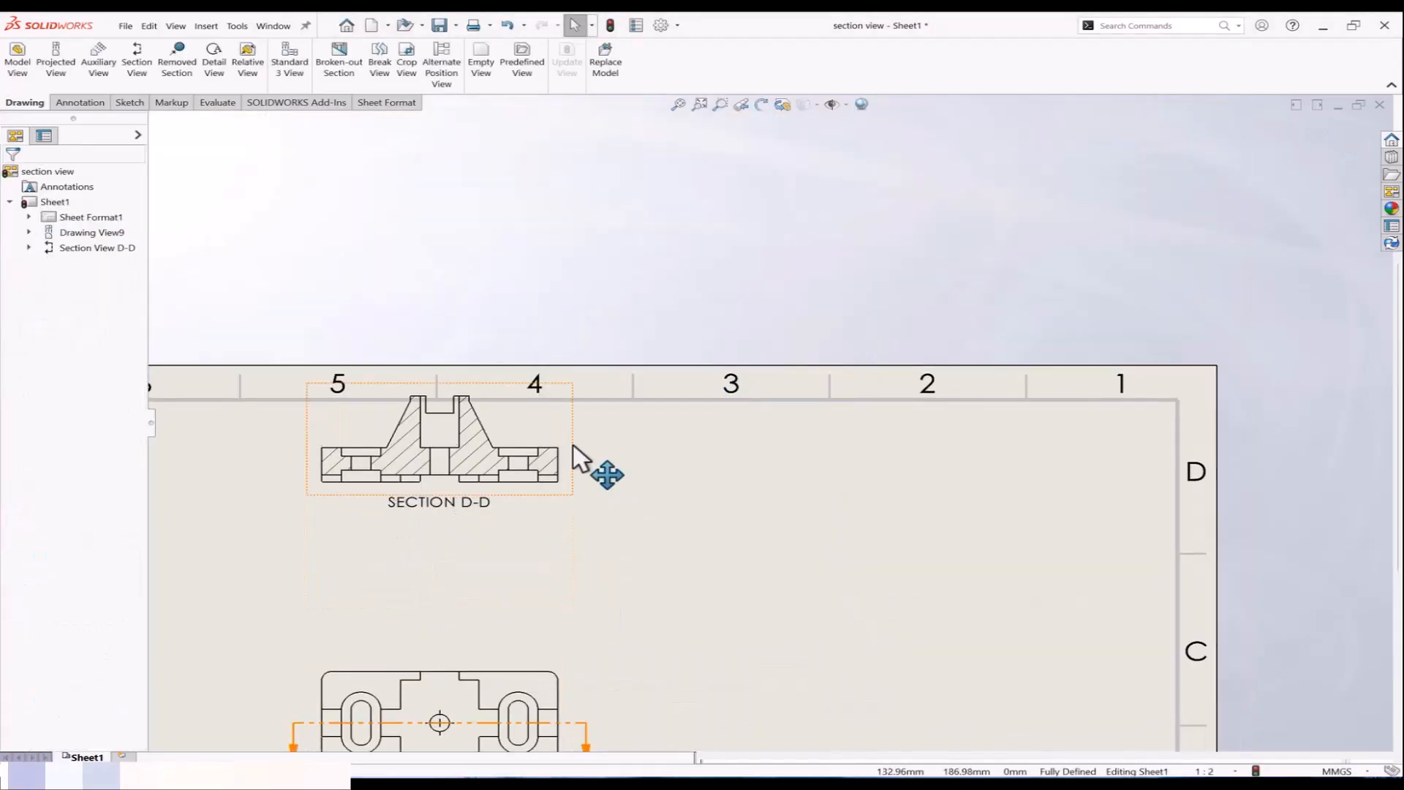
{"action": "left_click_drag", "start_coordinate": [572, 446], "coordinate": [573, 567]}
{"action": "mouse_move", "coordinate": [663, 688]}
{"action": "middle_mouse_down"}
{"action": "mouse_move", "coordinate": [668, 526]}
{"action": "mouse_move", "coordinate": [682, 512]}
{"action": "middle_mouse_up"}
{"action": "left_click", "coordinate": [671, 536]}
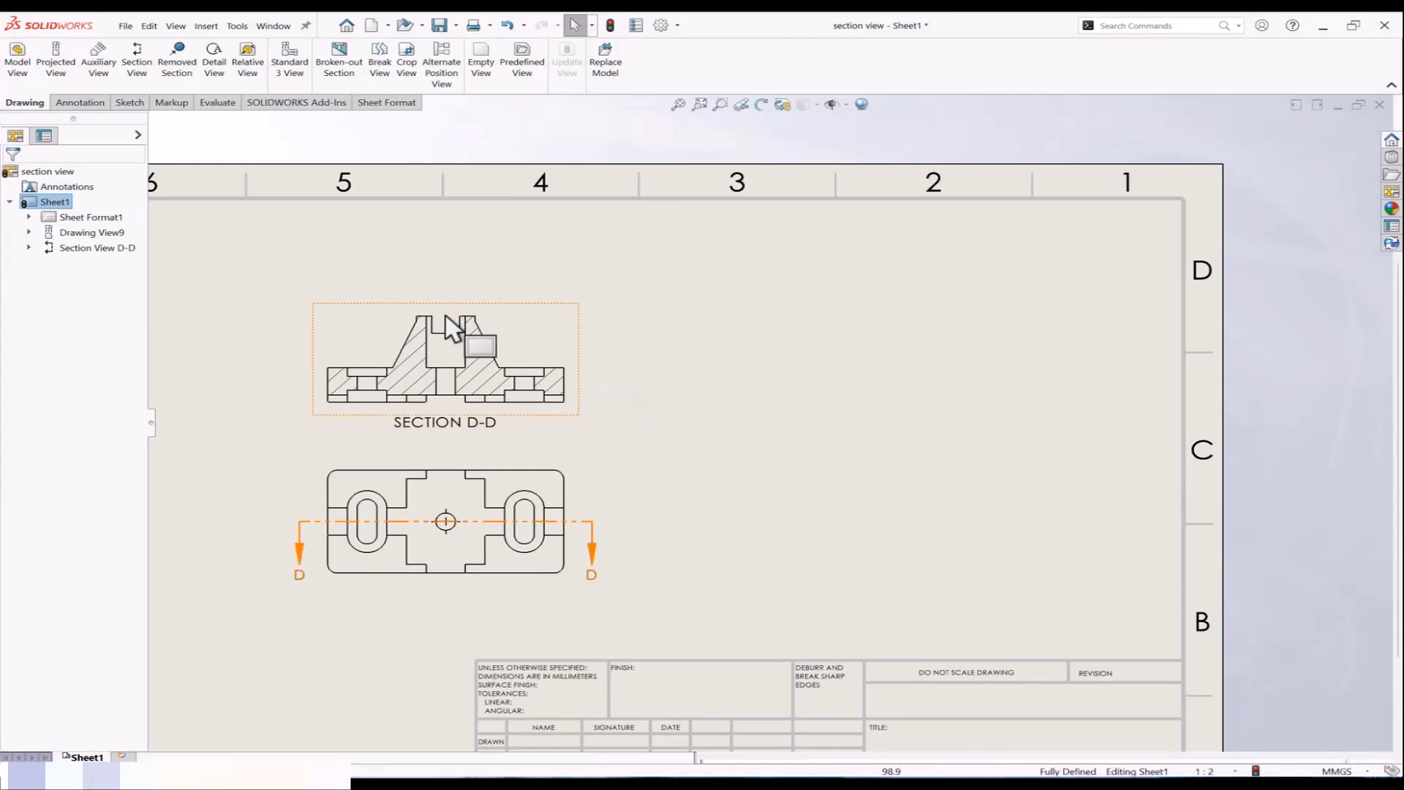
Step: Delete the horizontal section view together with its cutting line and section sketch
{"action": "left_click", "coordinate": [583, 401]}
{"action": "key", "text": "Delete"}
{"action": "left_click", "coordinate": [577, 400]}
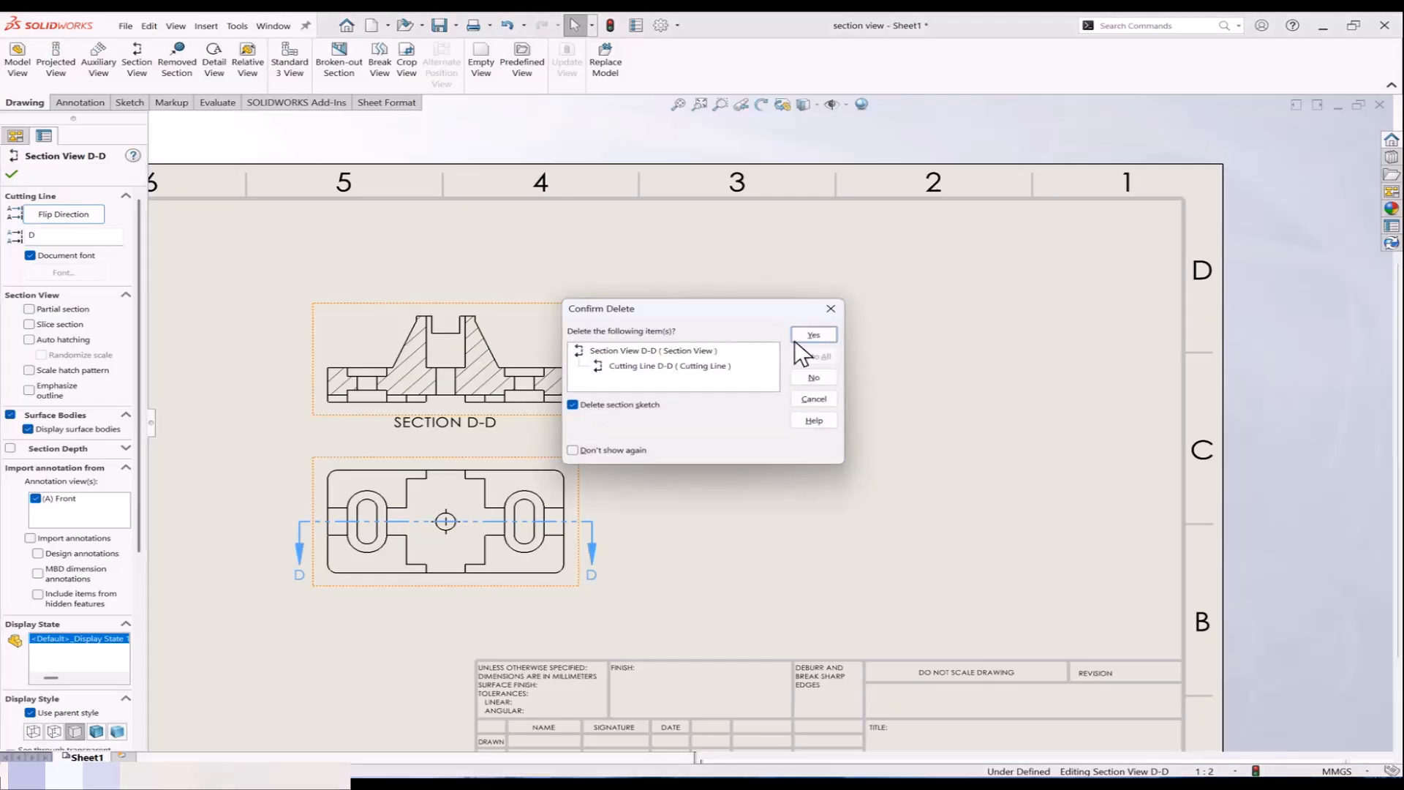
{"action": "left_click", "coordinate": [813, 336]}
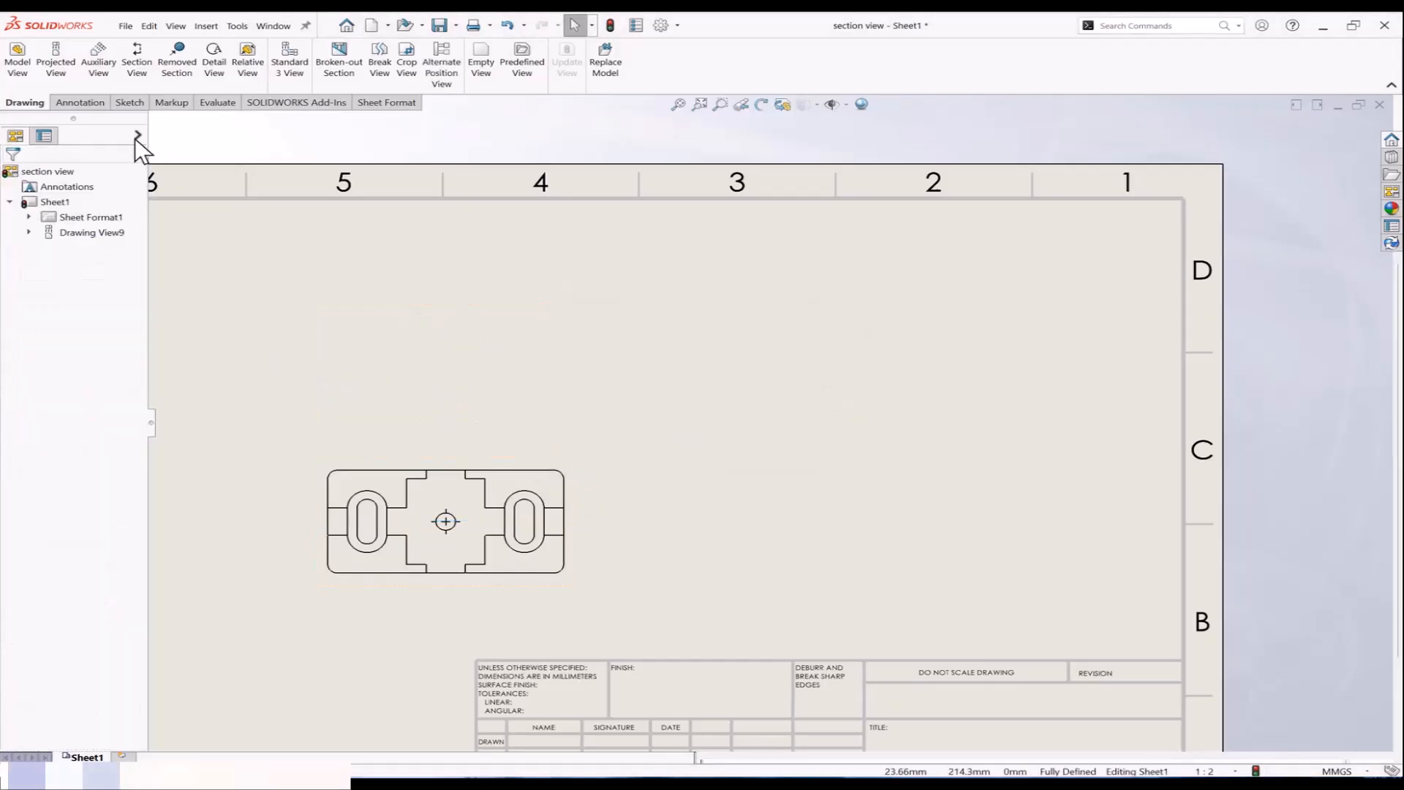
Step: Create a Rightside Down half section through the projected view's centre hole, with no ribs excluded, and place it above the projected view
{"action": "left_click", "coordinate": [136, 64]}
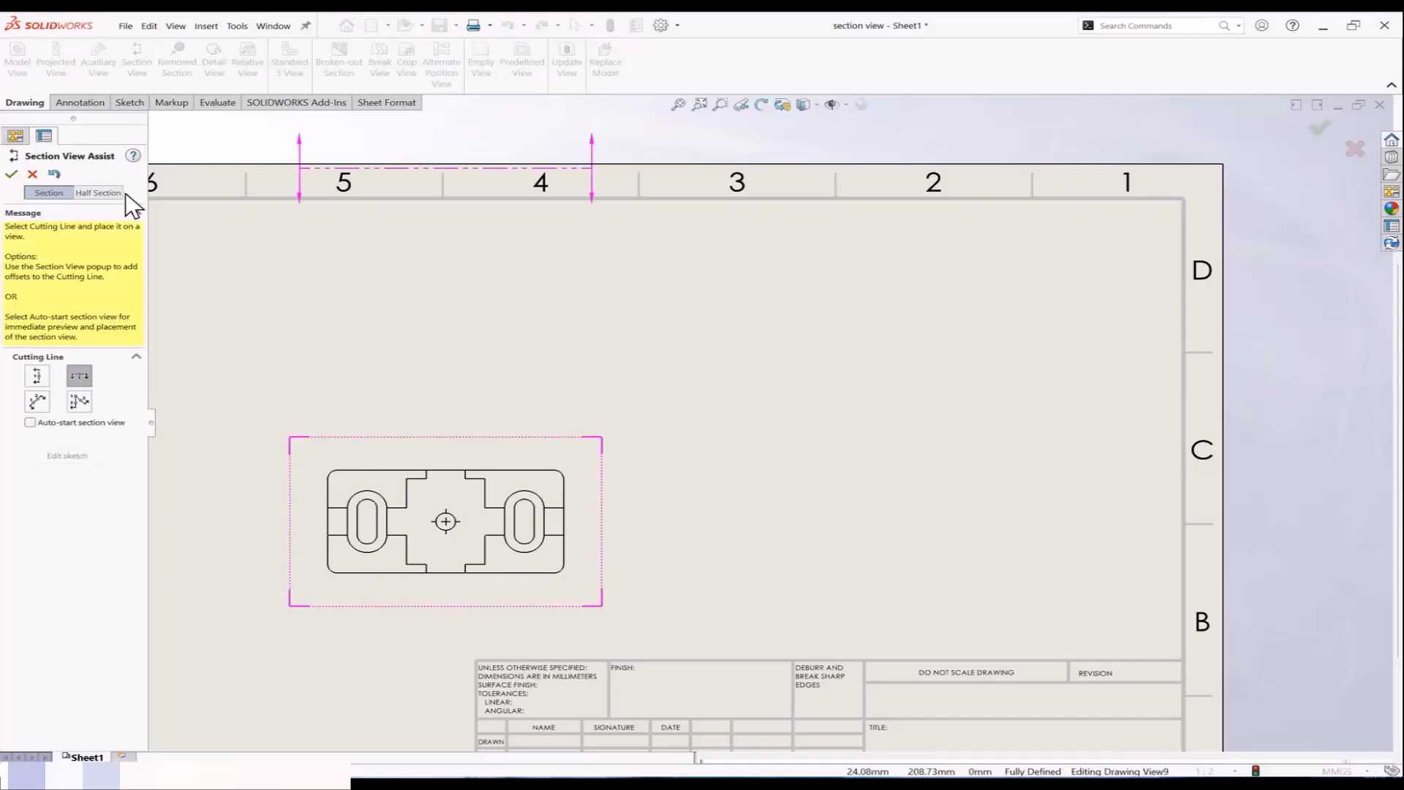
{"action": "left_click", "coordinate": [117, 194]}
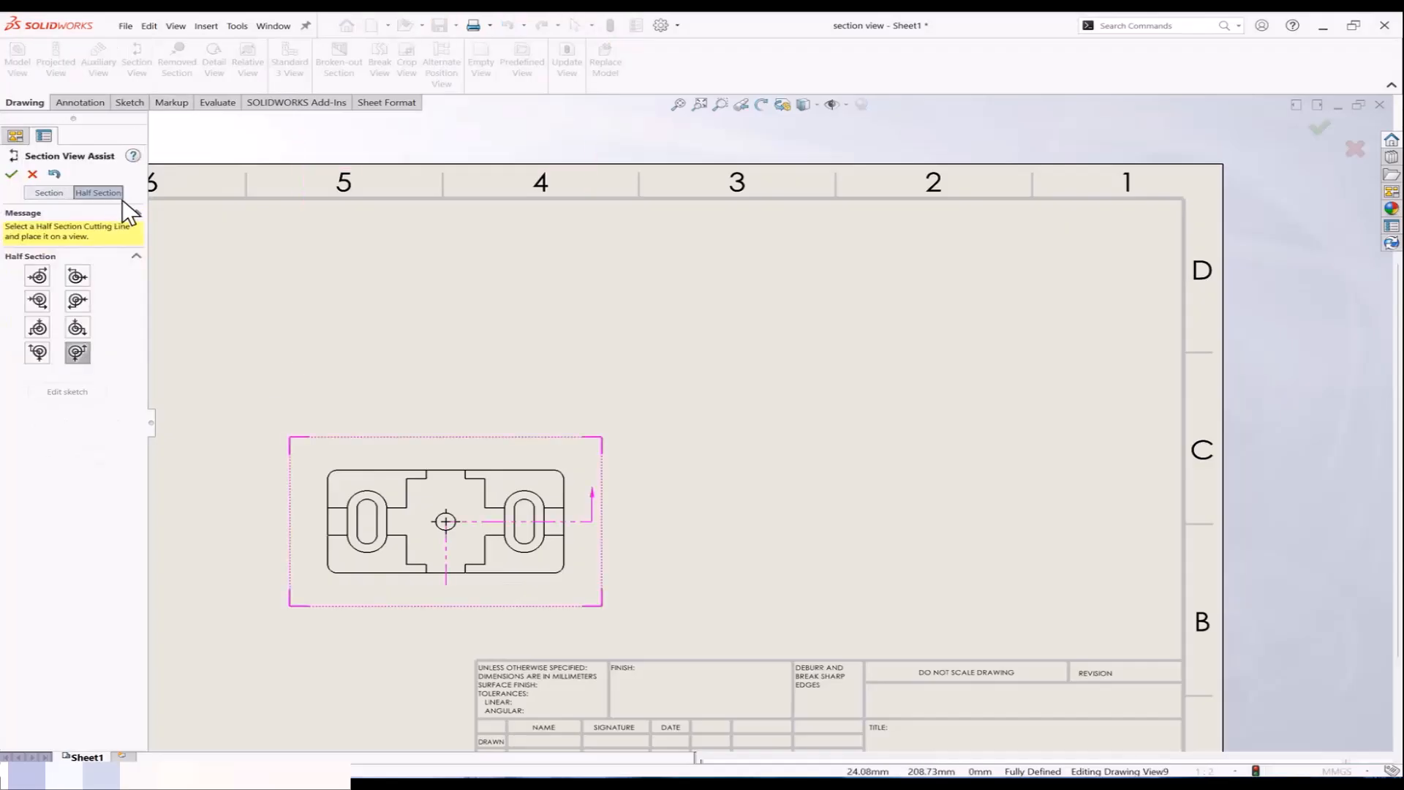
{"action": "left_click", "coordinate": [77, 327]}
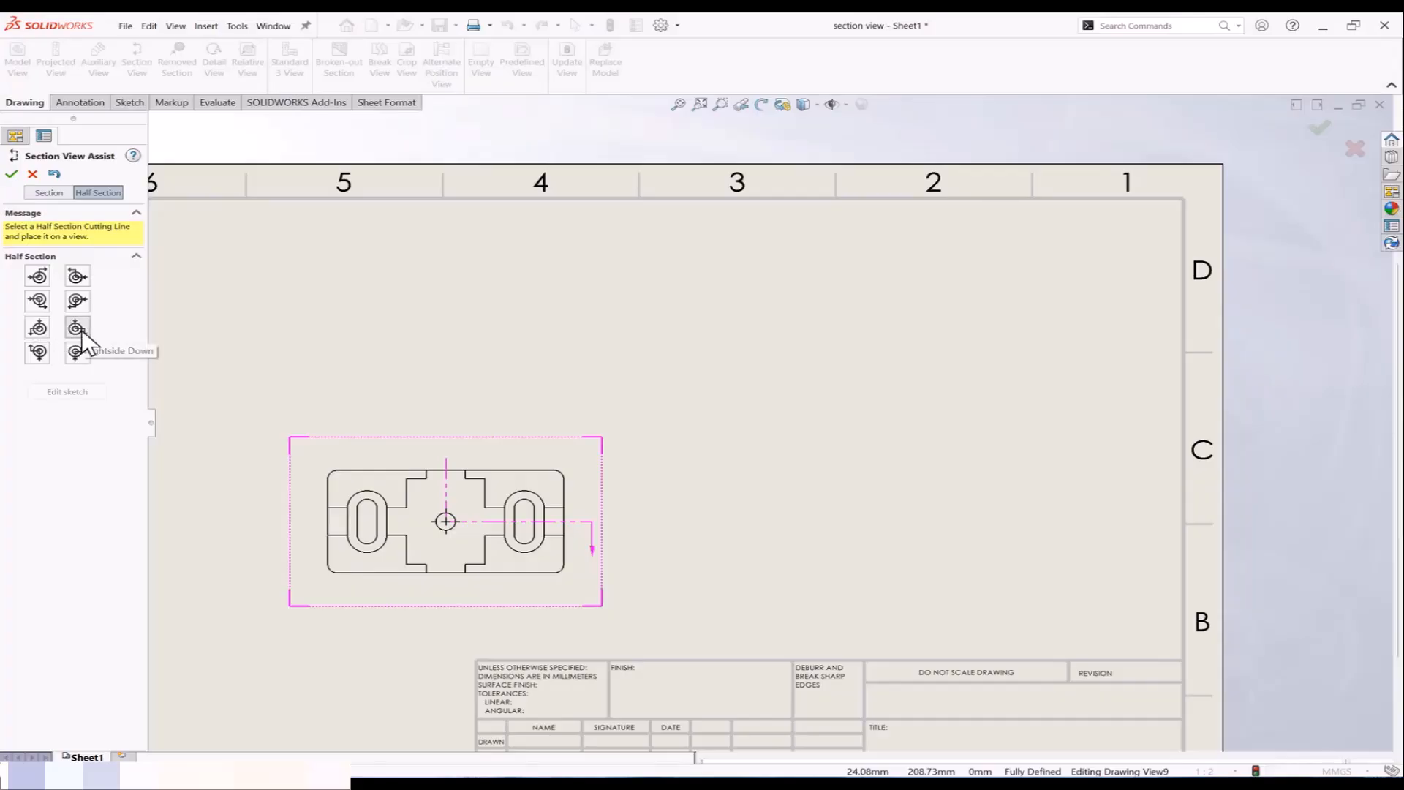
{"action": "left_click", "coordinate": [447, 524]}
{"action": "left_click", "coordinate": [739, 515]}
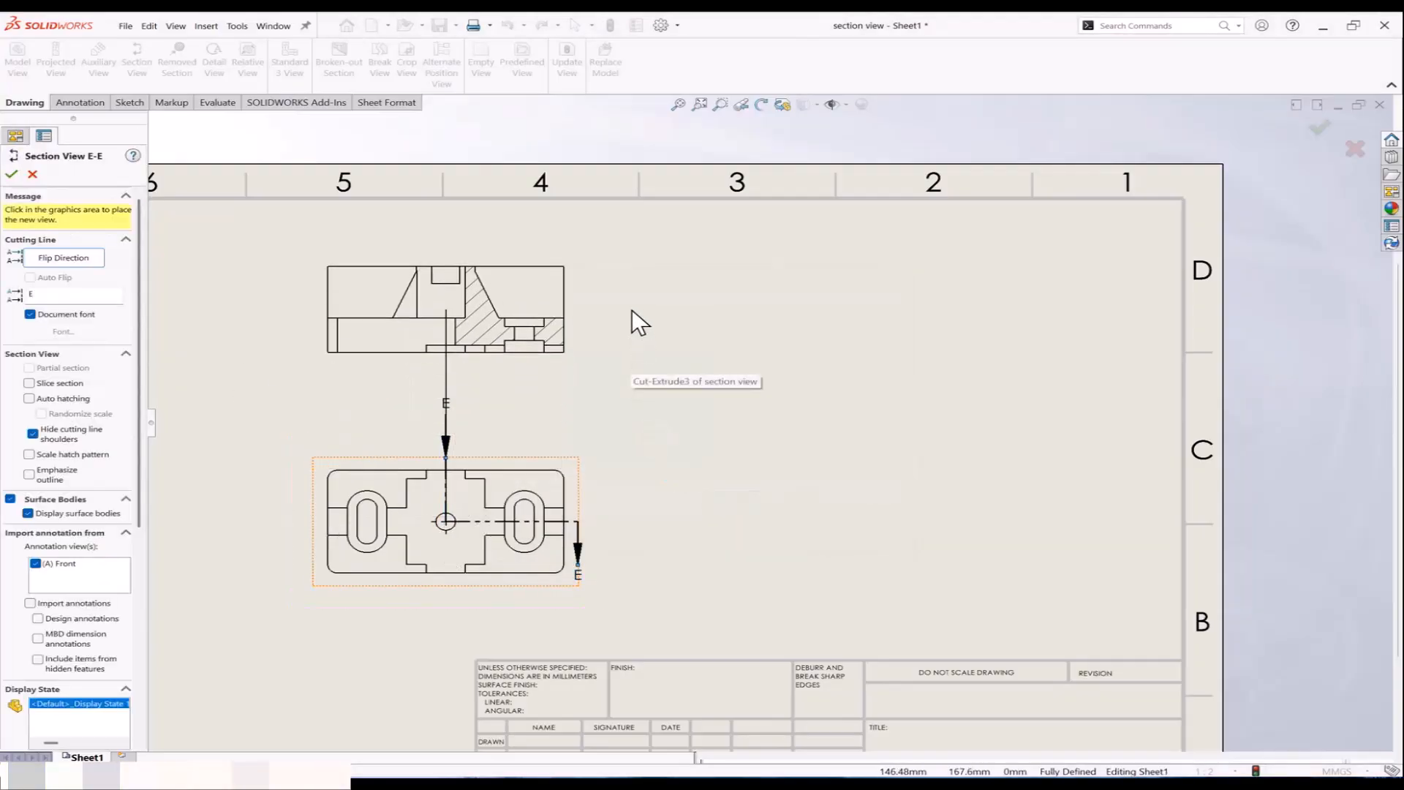
{"action": "left_click", "coordinate": [632, 310]}
{"action": "scroll", "coordinate": [271, 311], "scroll_direction": "down", "scroll_amount": 2}
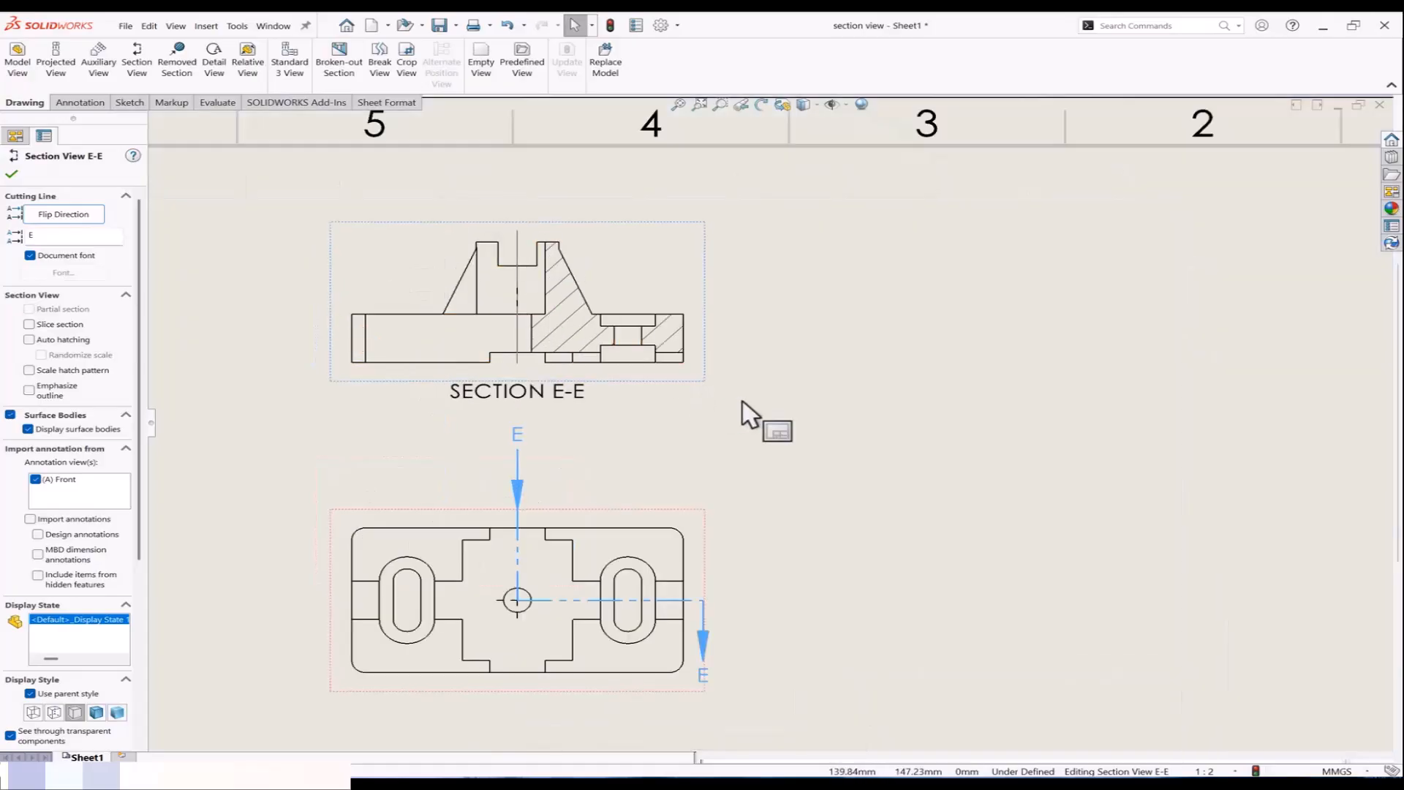
{"action": "scroll", "coordinate": [742, 402], "scroll_direction": "up", "scroll_amount": 2}
{"action": "scroll", "coordinate": [623, 383], "scroll_direction": "down", "scroll_amount": 1}
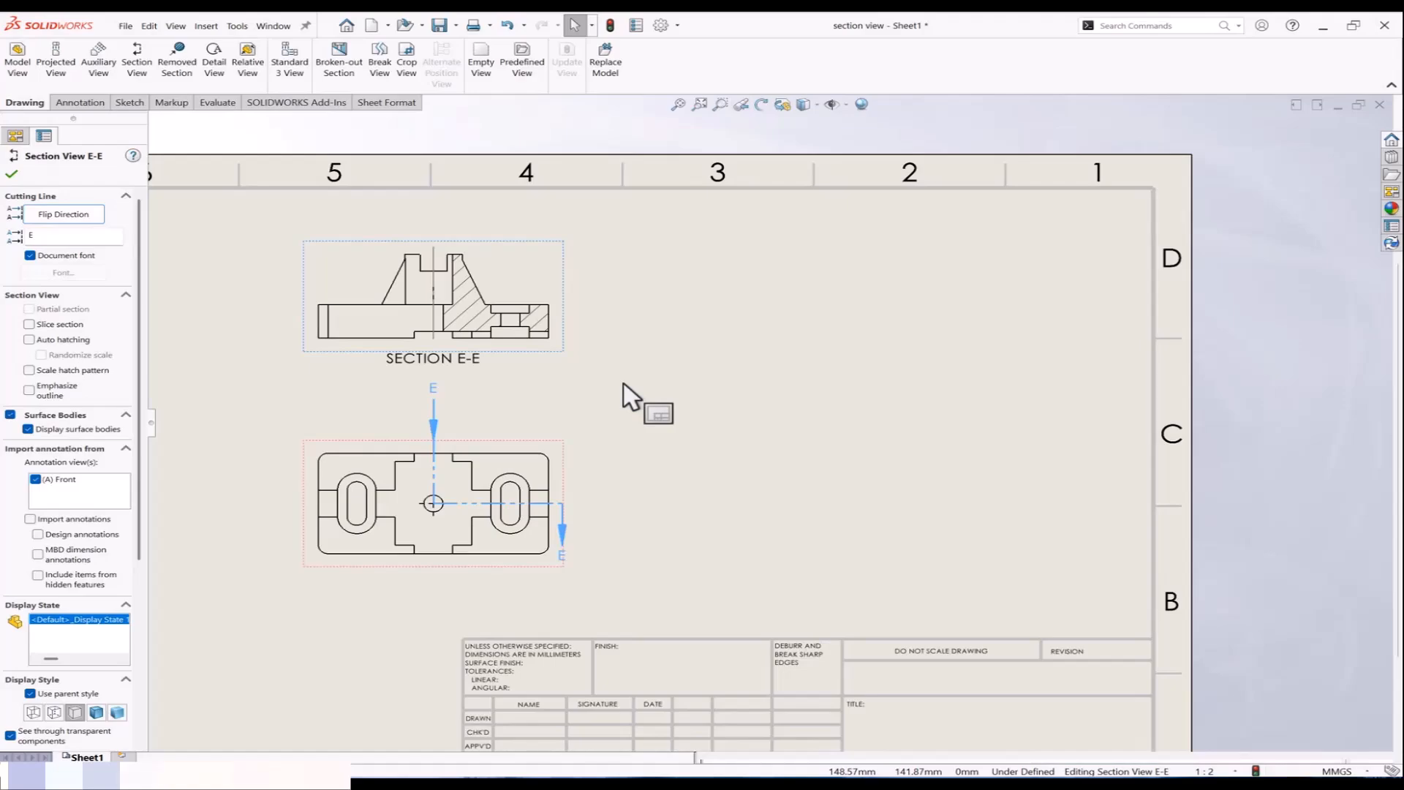
{"action": "mouse_move", "coordinate": [623, 383]}
{"action": "middle_mouse_down"}
{"action": "mouse_move", "coordinate": [611, 395]}
{"action": "mouse_move", "coordinate": [561, 371]}
{"action": "middle_mouse_up"}
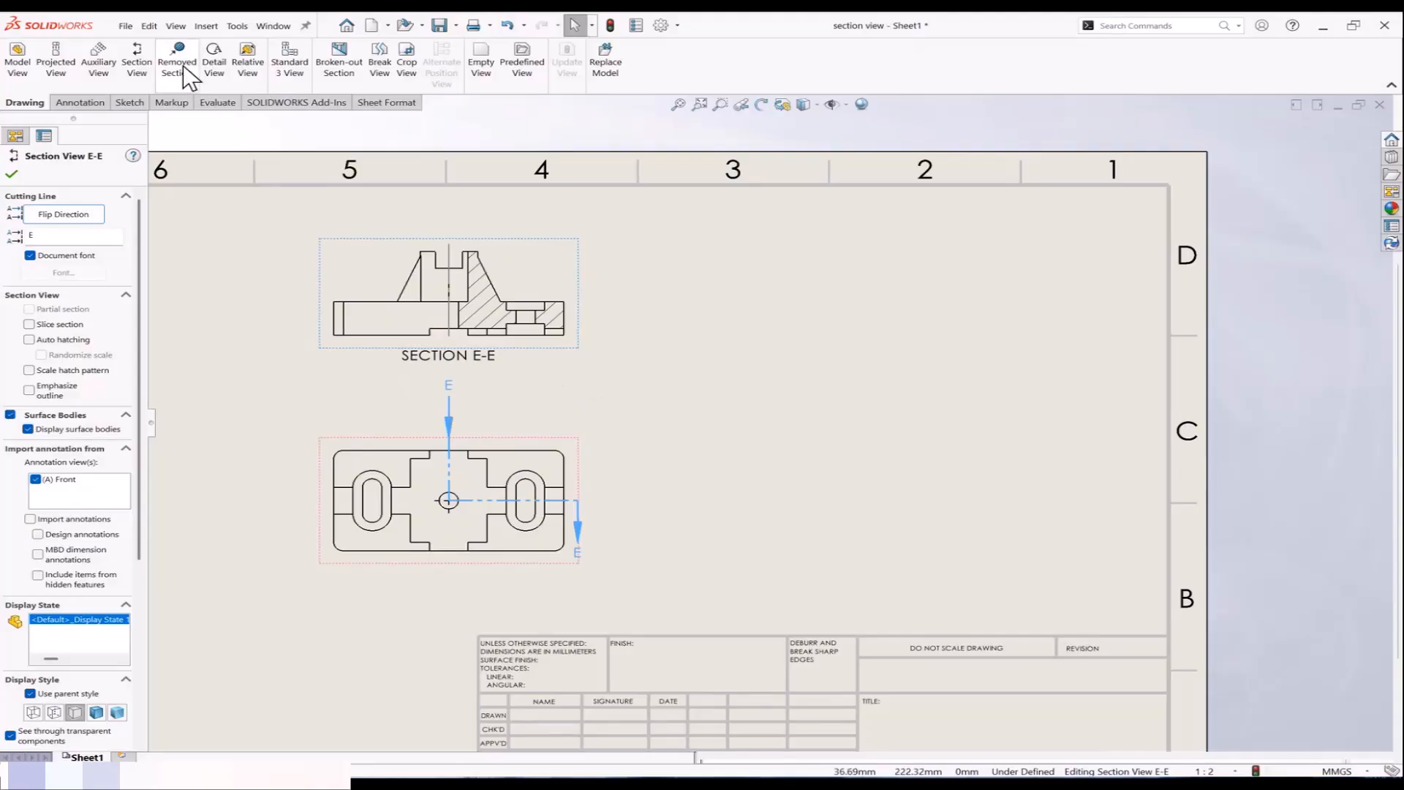
Step: Create a removed section between the upright's inner edge and the slot's side edge in the half section, using automatic cutting line placement
{"action": "left_click", "coordinate": [187, 66]}
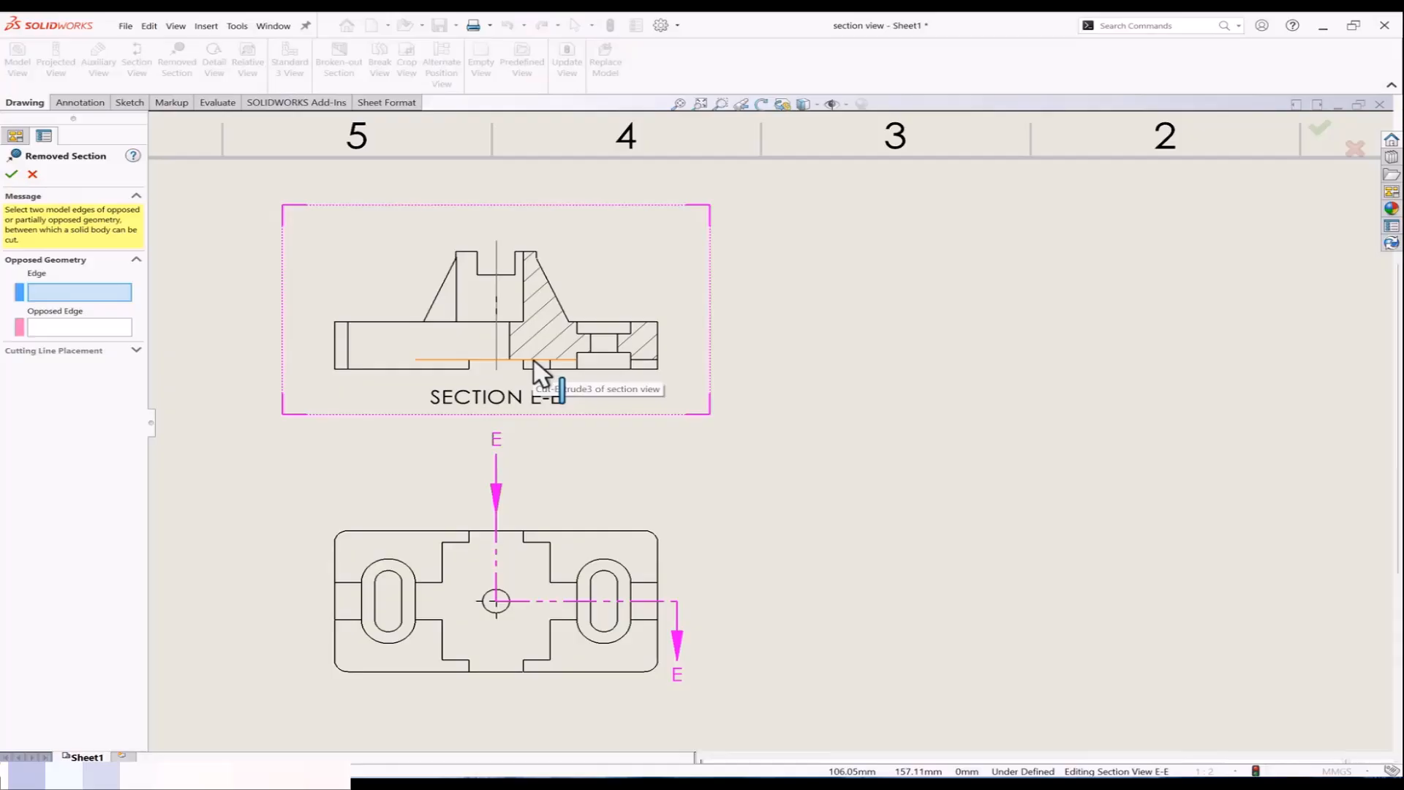
{"action": "left_click", "coordinate": [524, 310]}
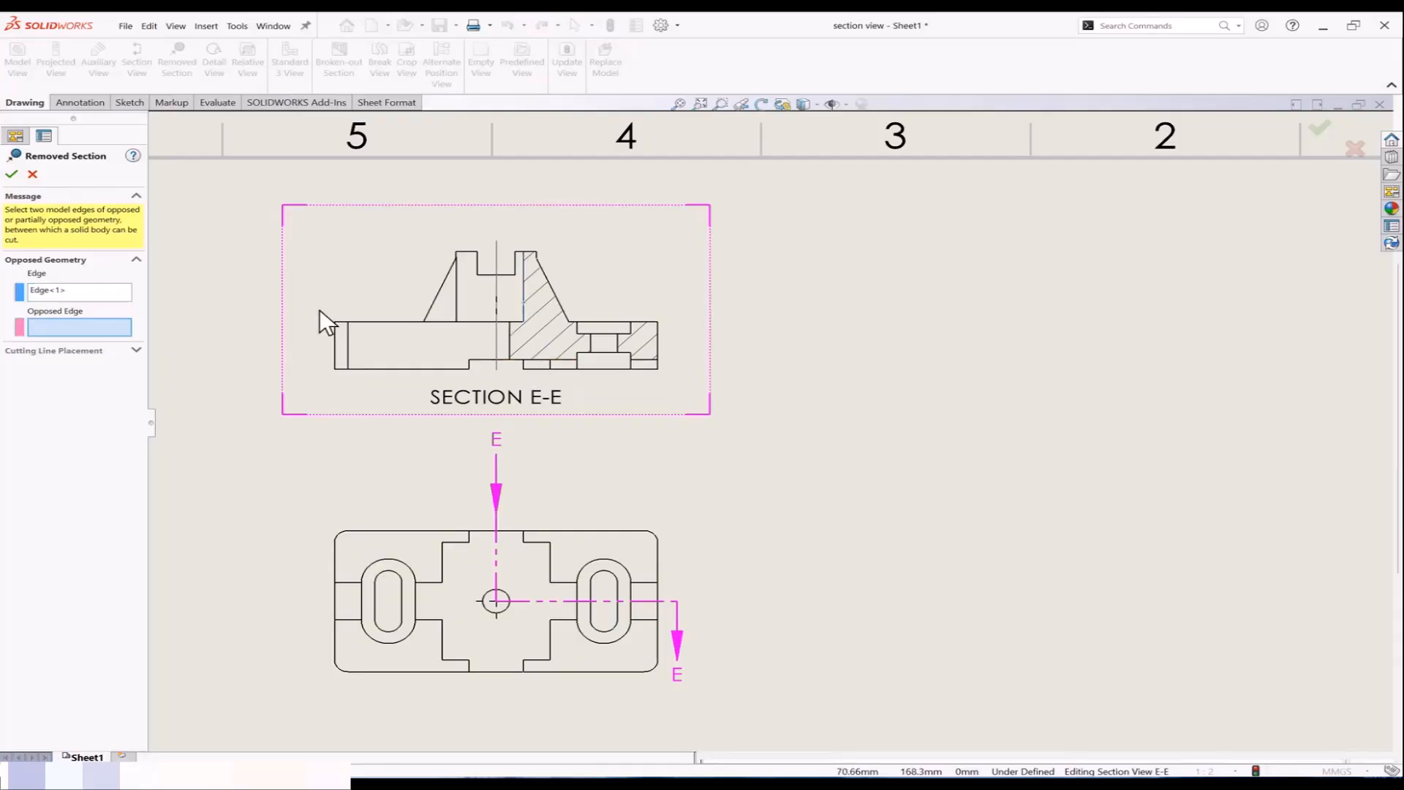
{"action": "scroll", "coordinate": [593, 344], "scroll_direction": "down", "scroll_amount": 1}
{"action": "left_click", "coordinate": [591, 328]}
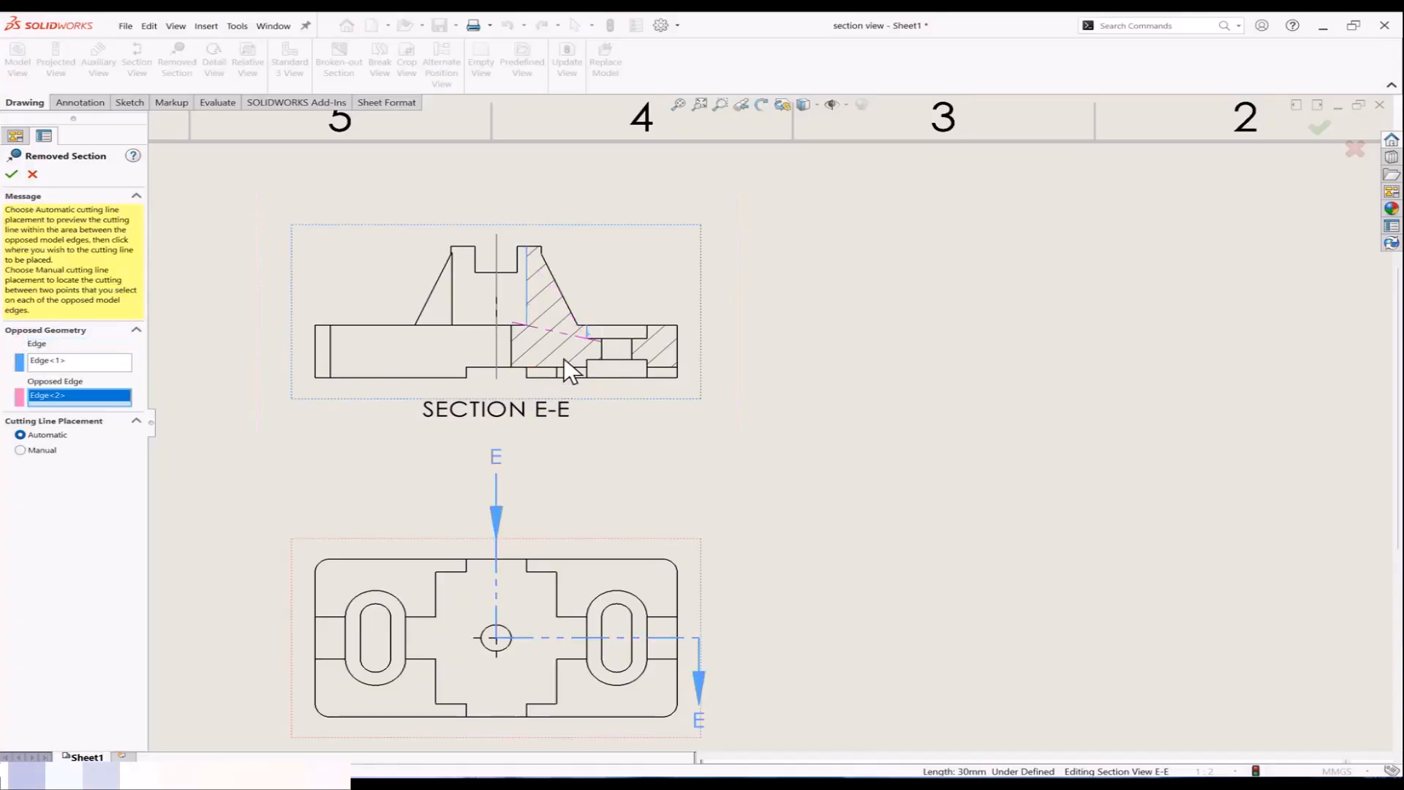
{"action": "left_click", "coordinate": [541, 244]}
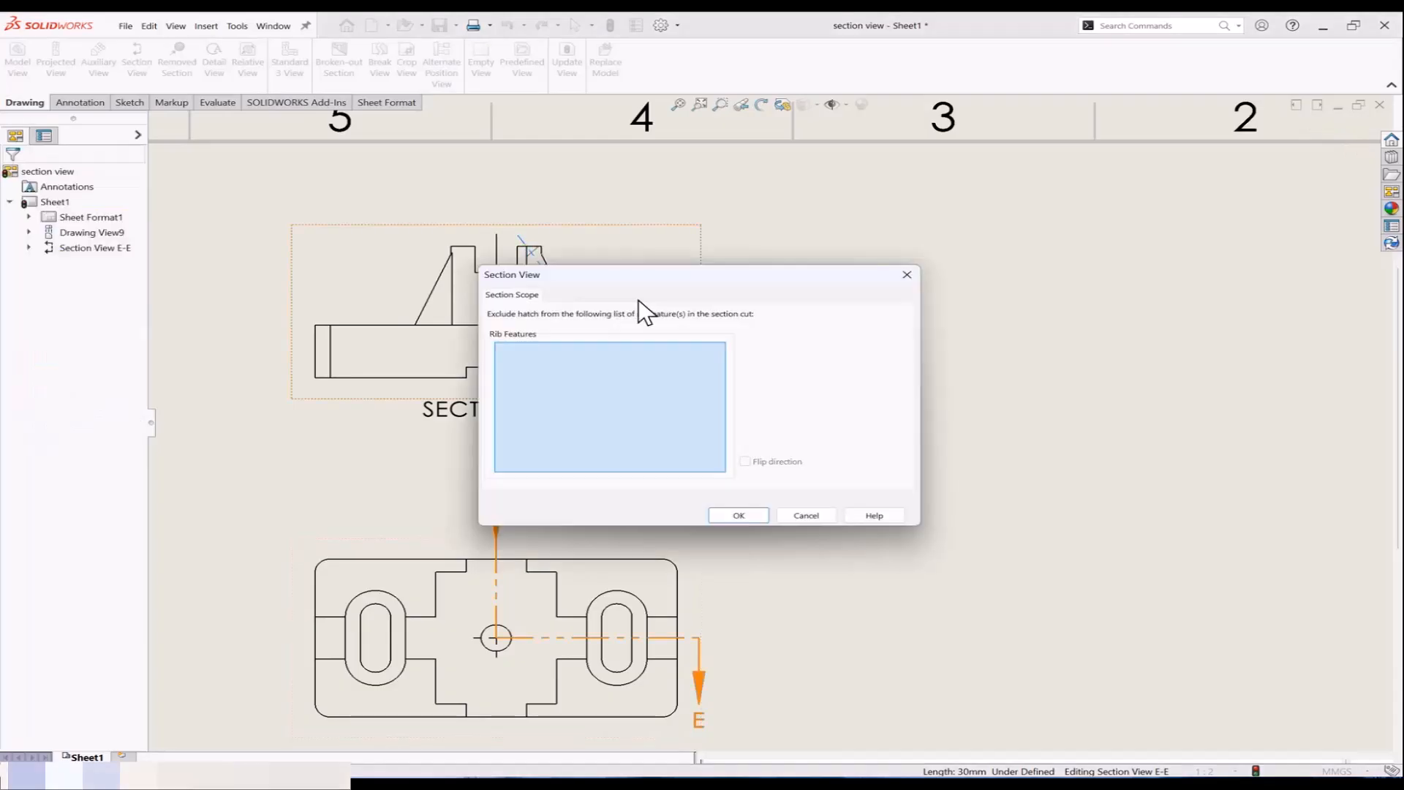
{"action": "left_click", "coordinate": [738, 515]}
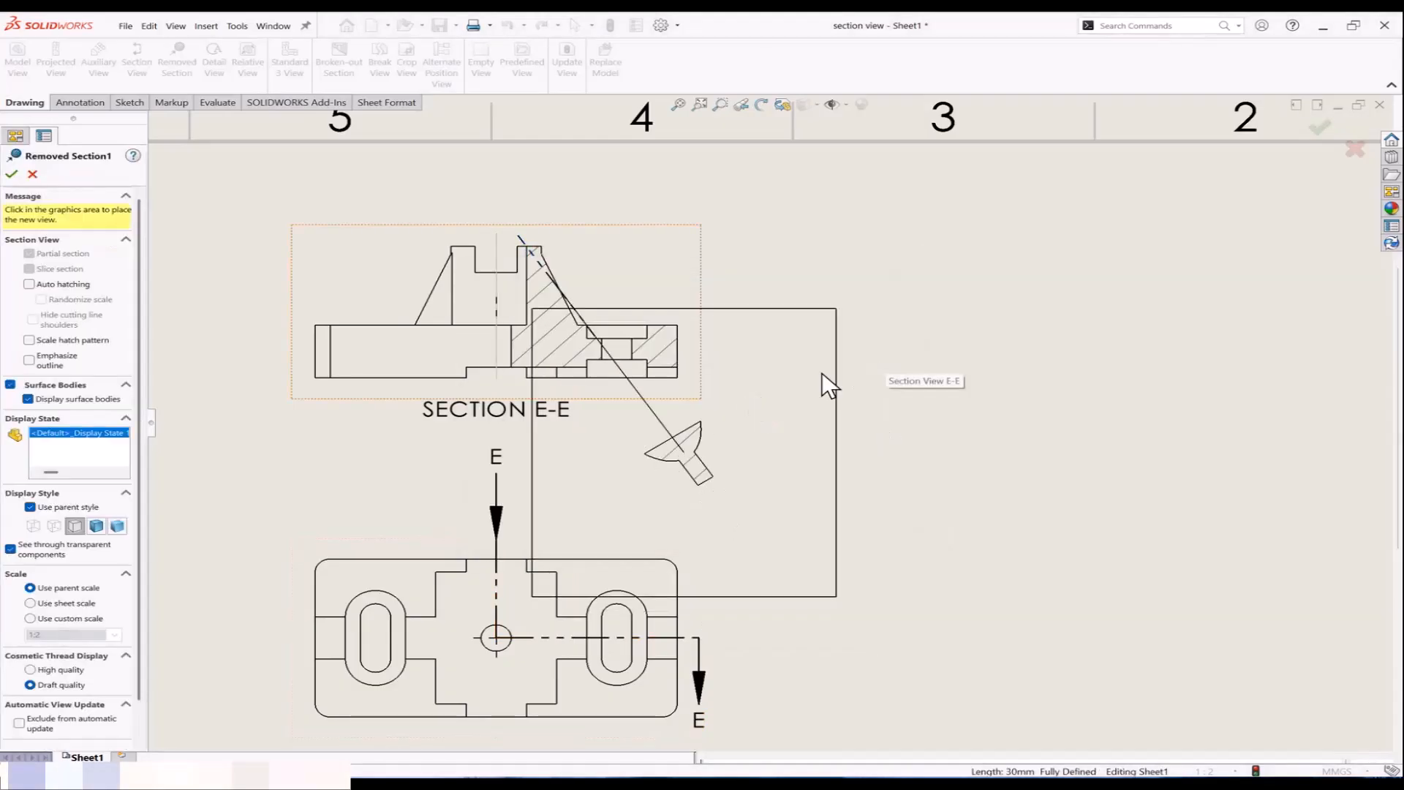
{"action": "left_click", "coordinate": [823, 386]}
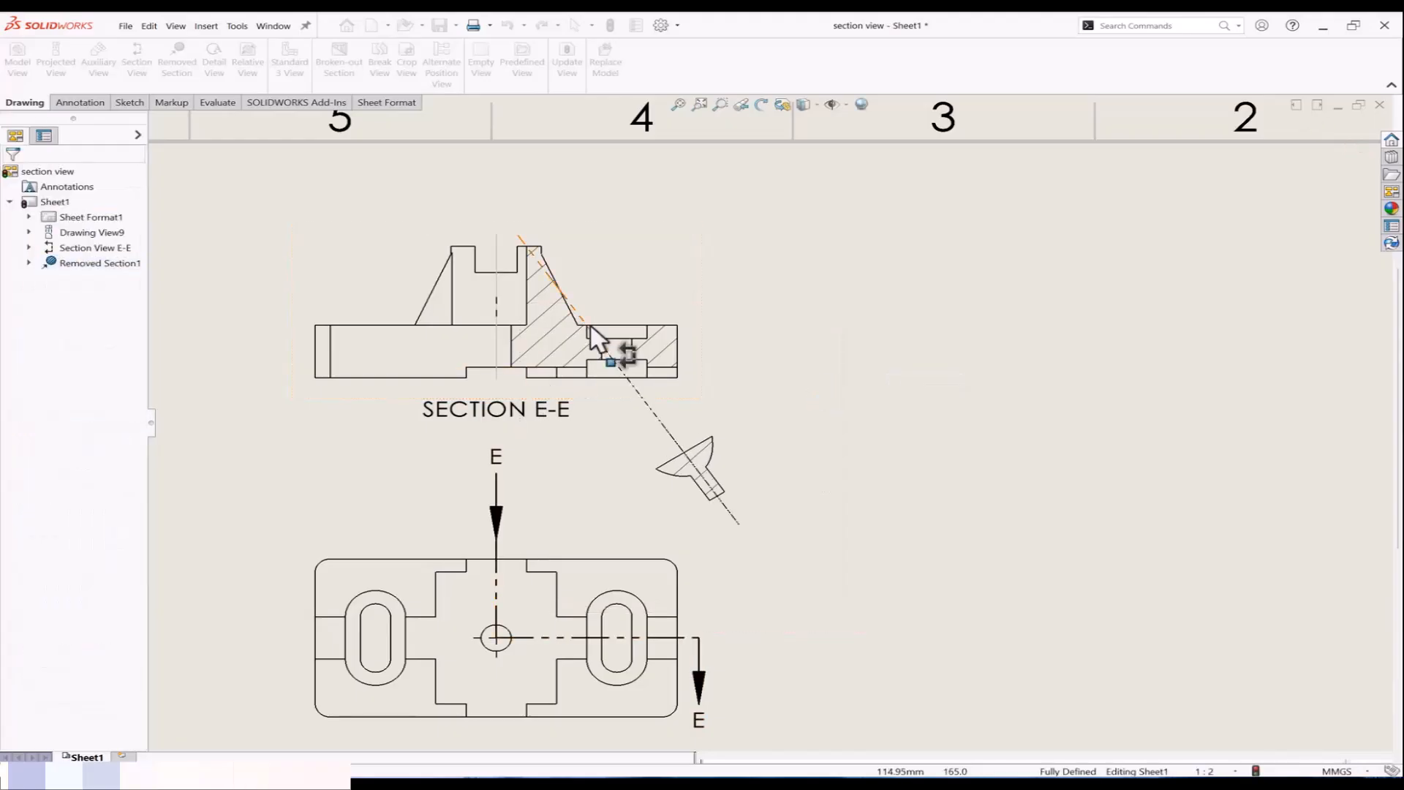
{"action": "scroll", "coordinate": [731, 505], "scroll_direction": "down", "scroll_amount": 5}
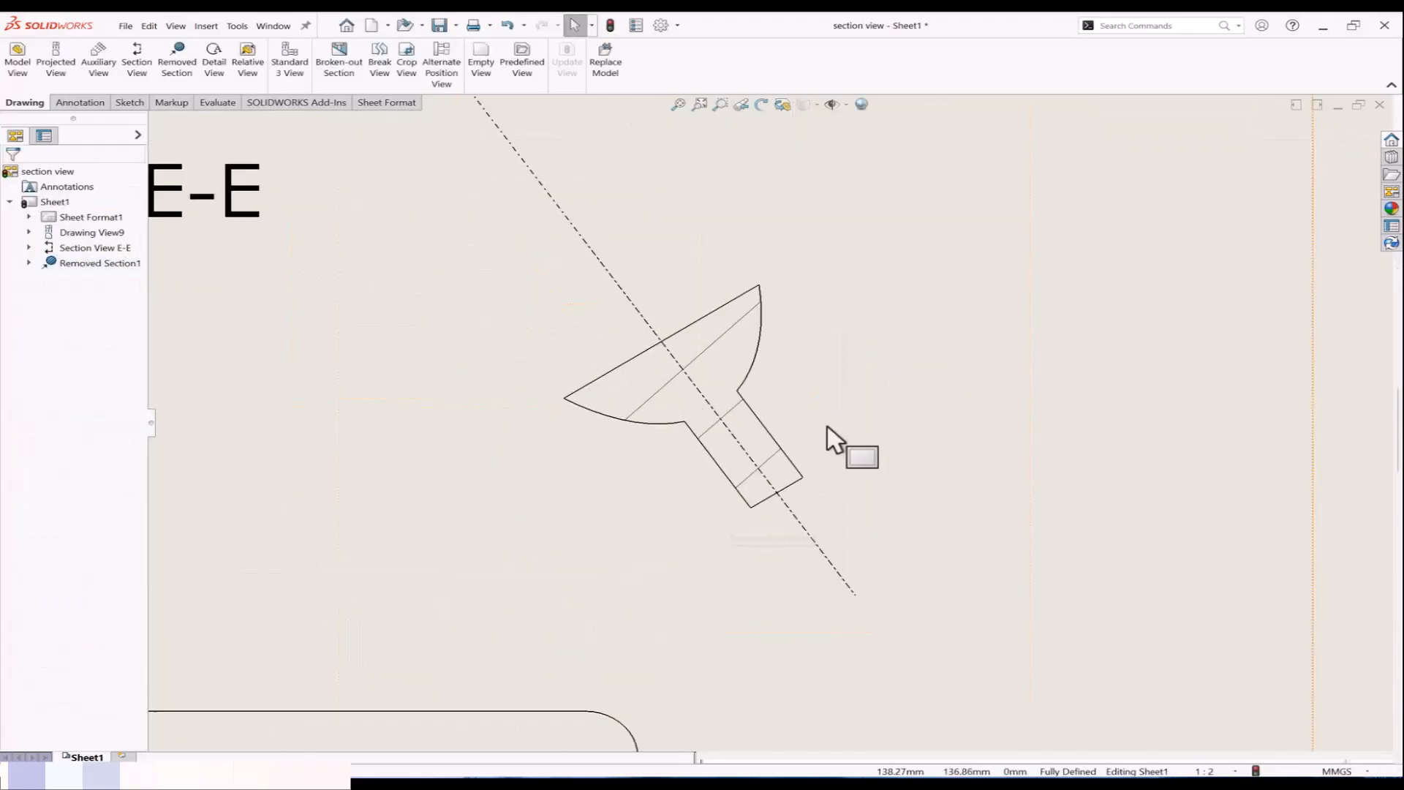
{"action": "scroll", "coordinate": [740, 512], "scroll_direction": "up", "scroll_amount": 2}
{"action": "scroll", "coordinate": [747, 520], "scroll_direction": "up", "scroll_amount": 3}
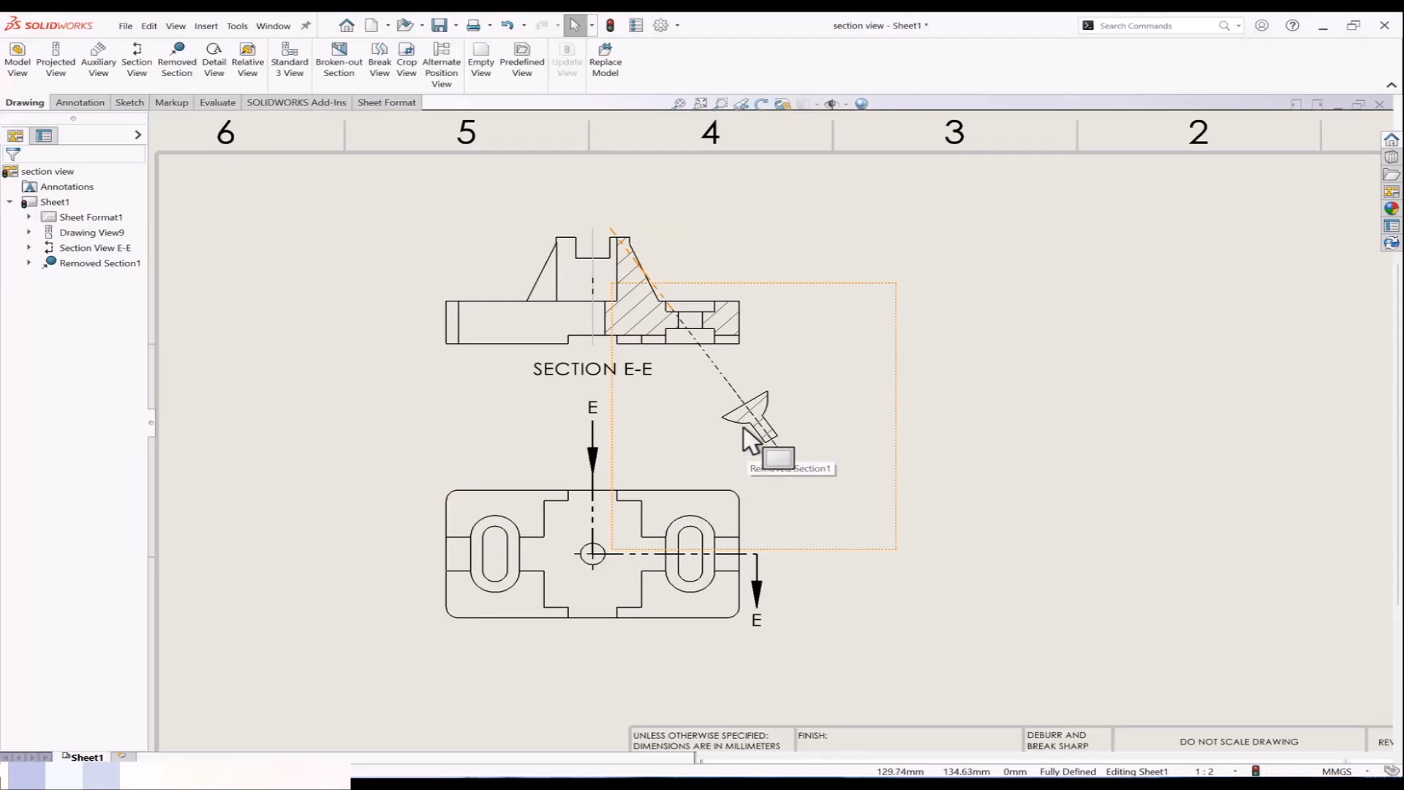
Step: Delete the removed section together with its cutting line and section sketch
{"action": "left_click", "coordinate": [830, 300]}
{"action": "key", "text": "Delete"}
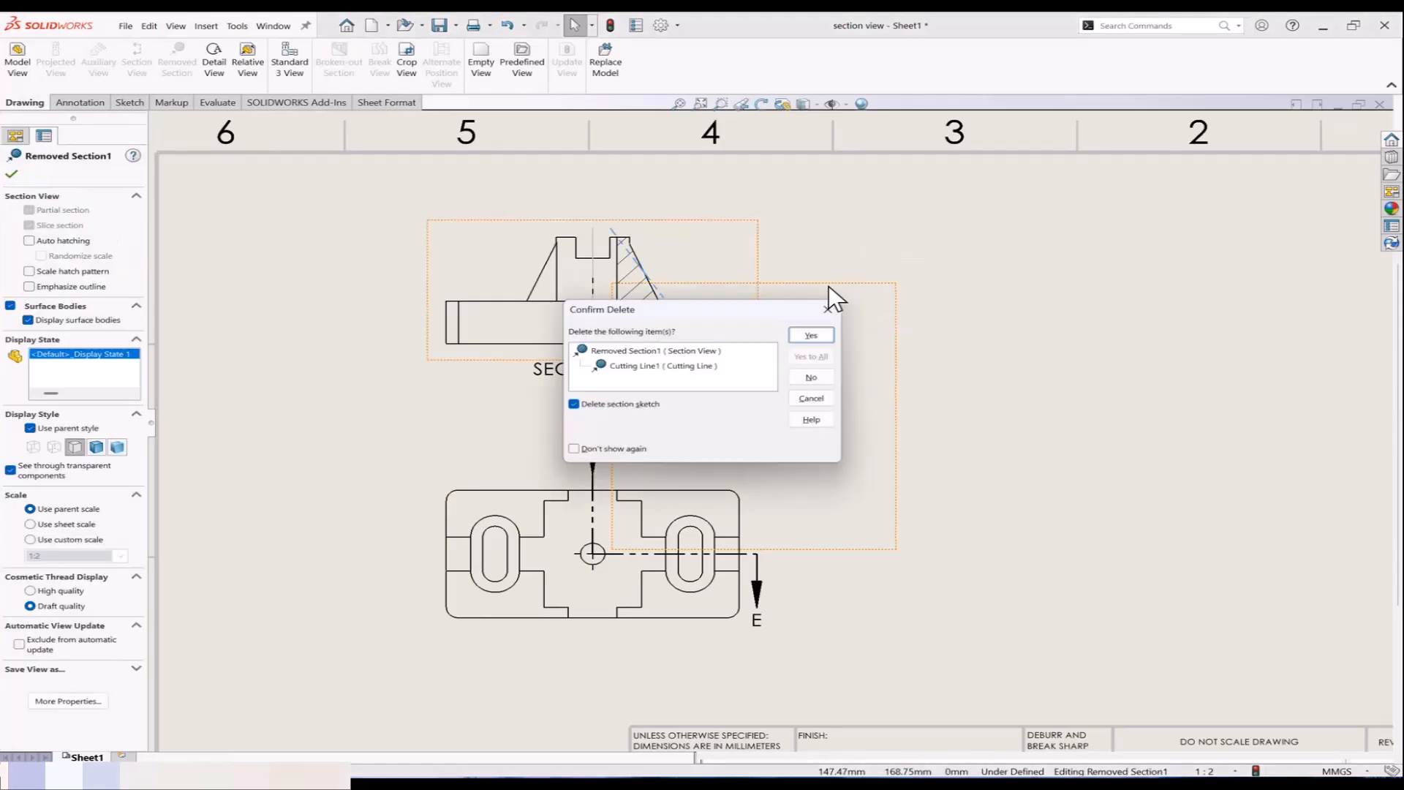
{"action": "left_click", "coordinate": [813, 337]}
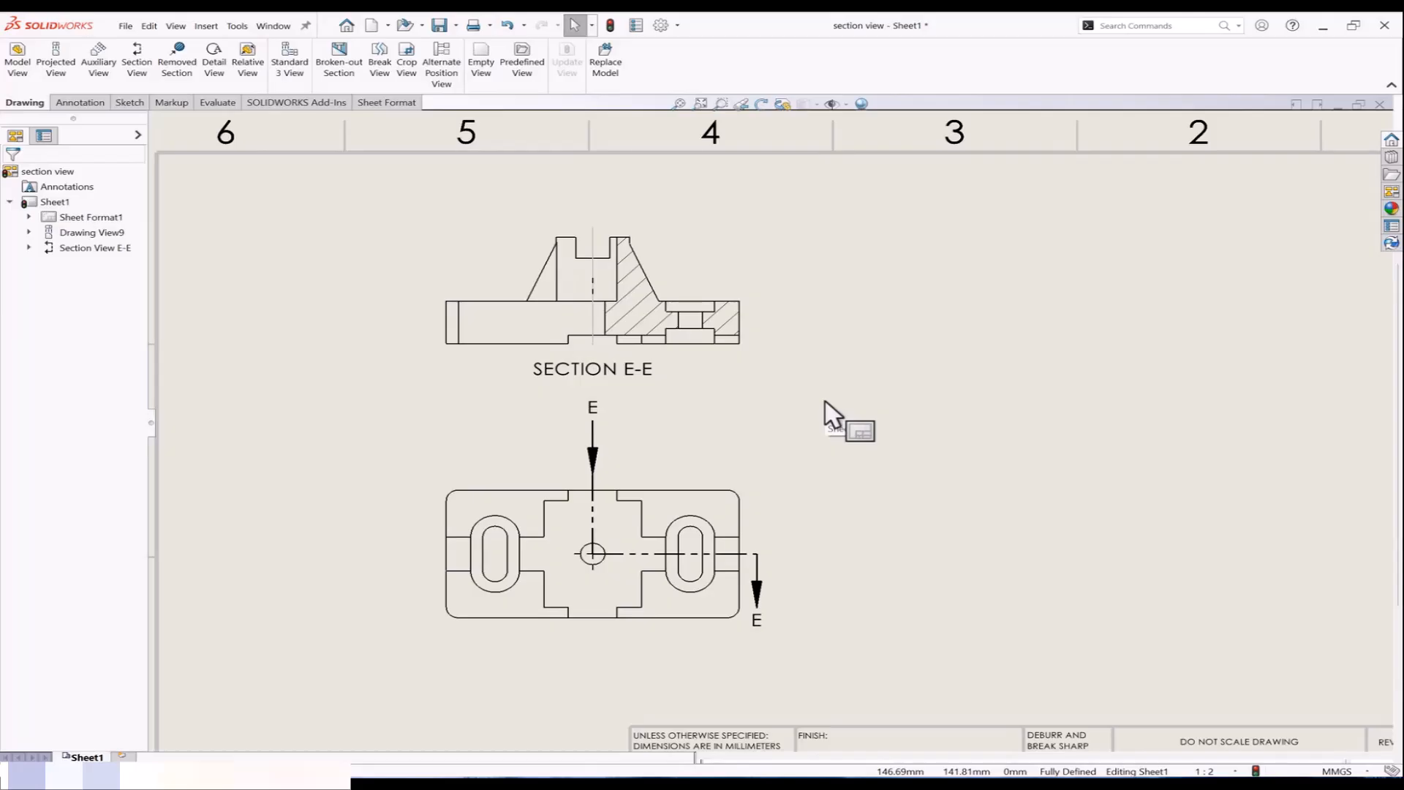
Step: Delete the half section view and the remaining projected view to clear the sheet
{"action": "middle_click_drag", "start_coordinate": [770, 406], "coordinate": [713, 404]}
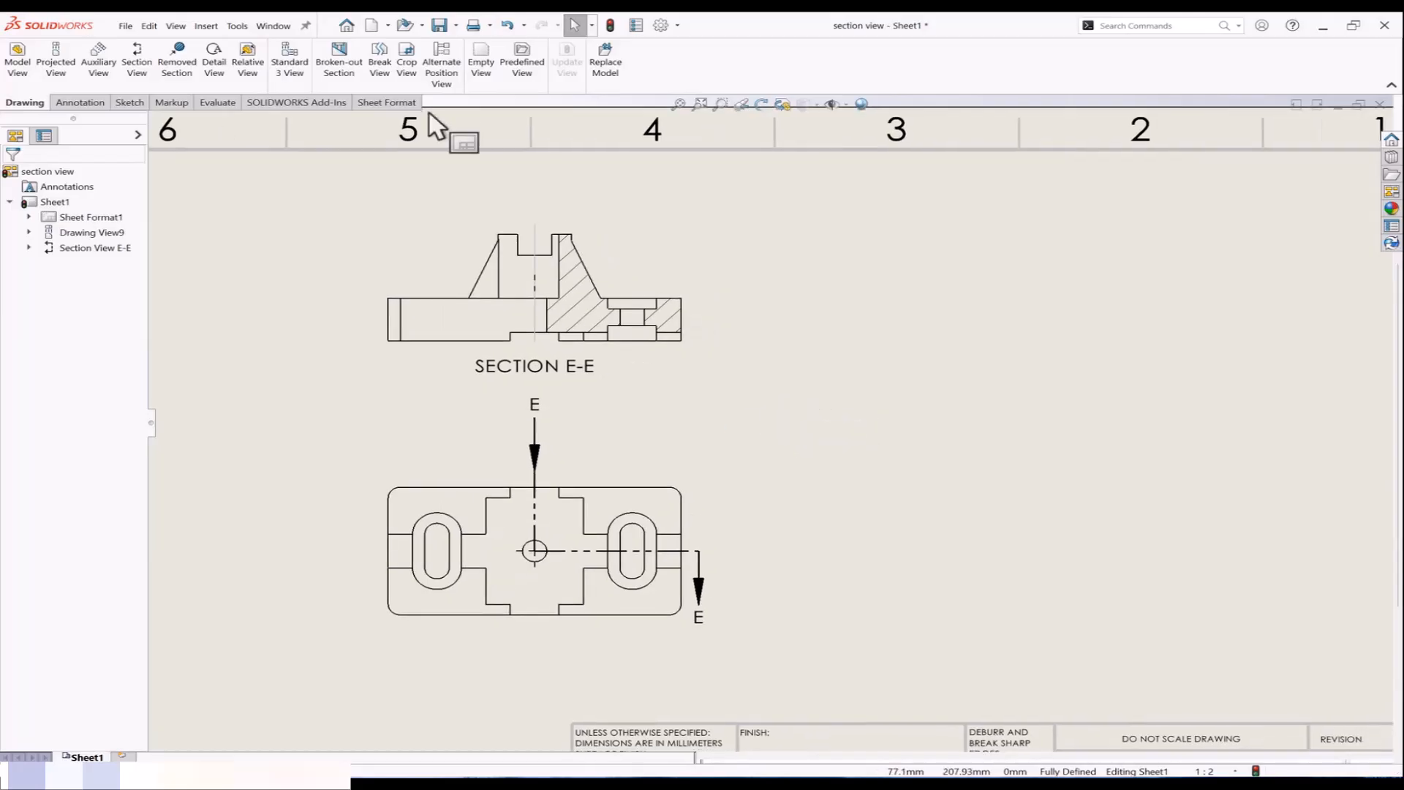
{"action": "scroll", "coordinate": [753, 483], "scroll_direction": "up", "scroll_amount": 2}
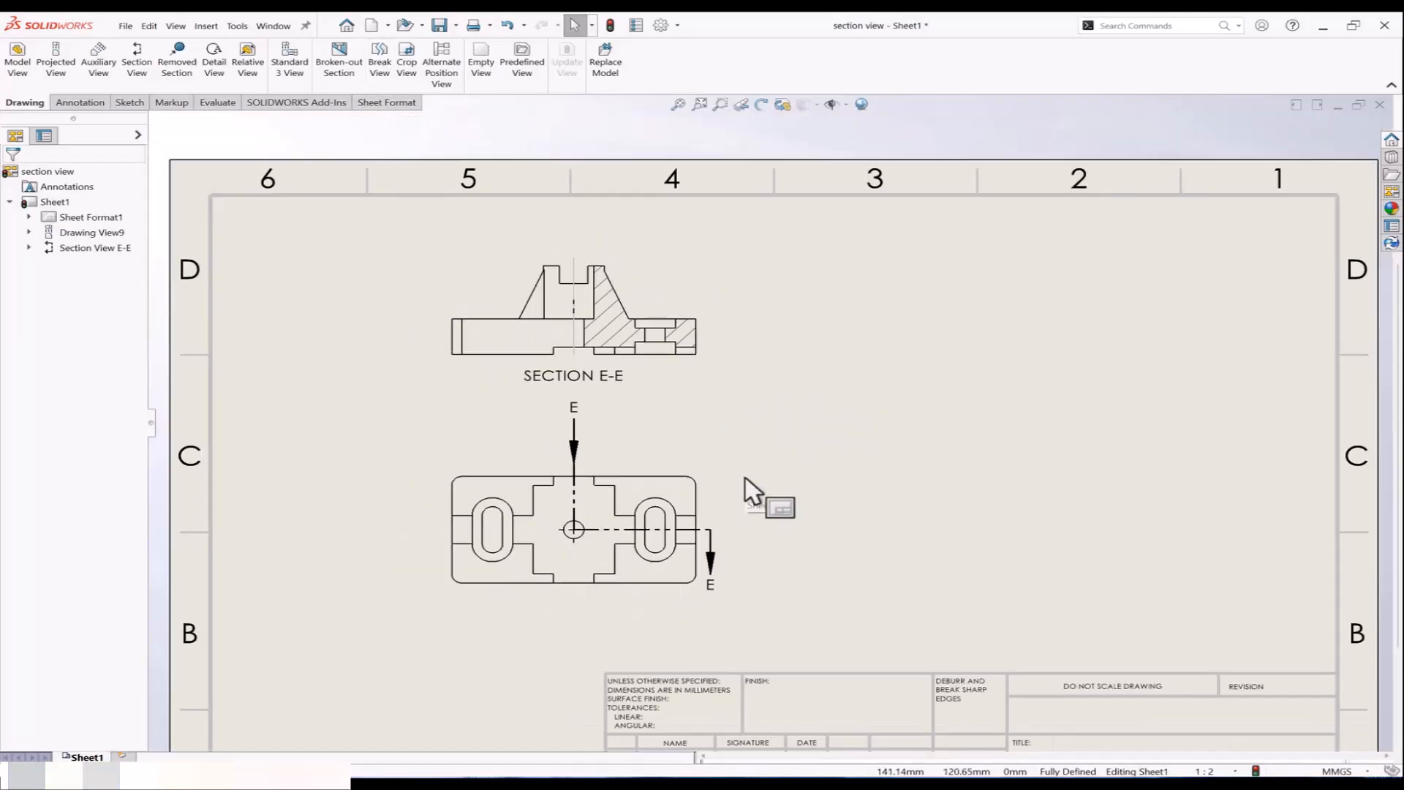
{"action": "left_click", "coordinate": [459, 387]}
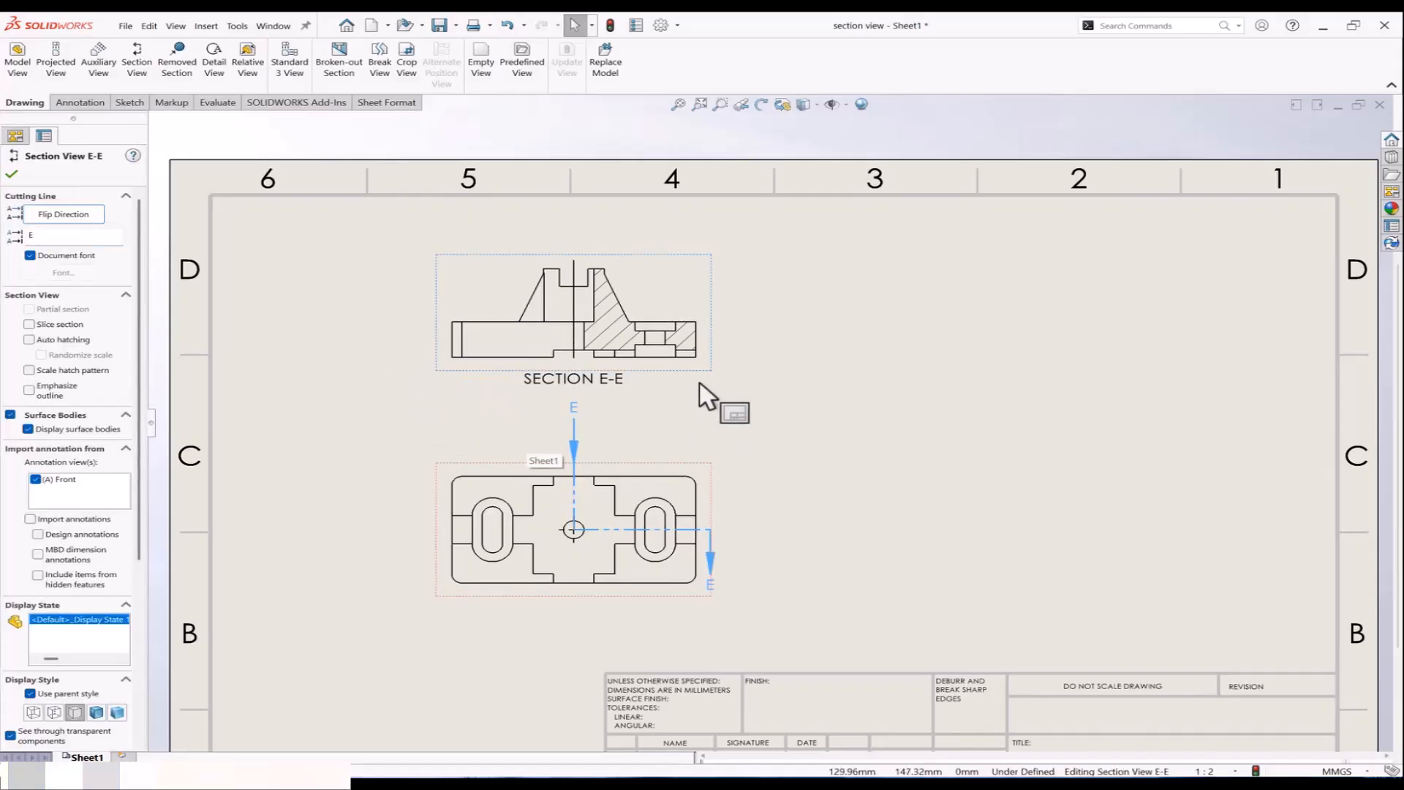
{"action": "key", "text": "Delete"}
{"action": "left_click", "coordinate": [808, 333]}
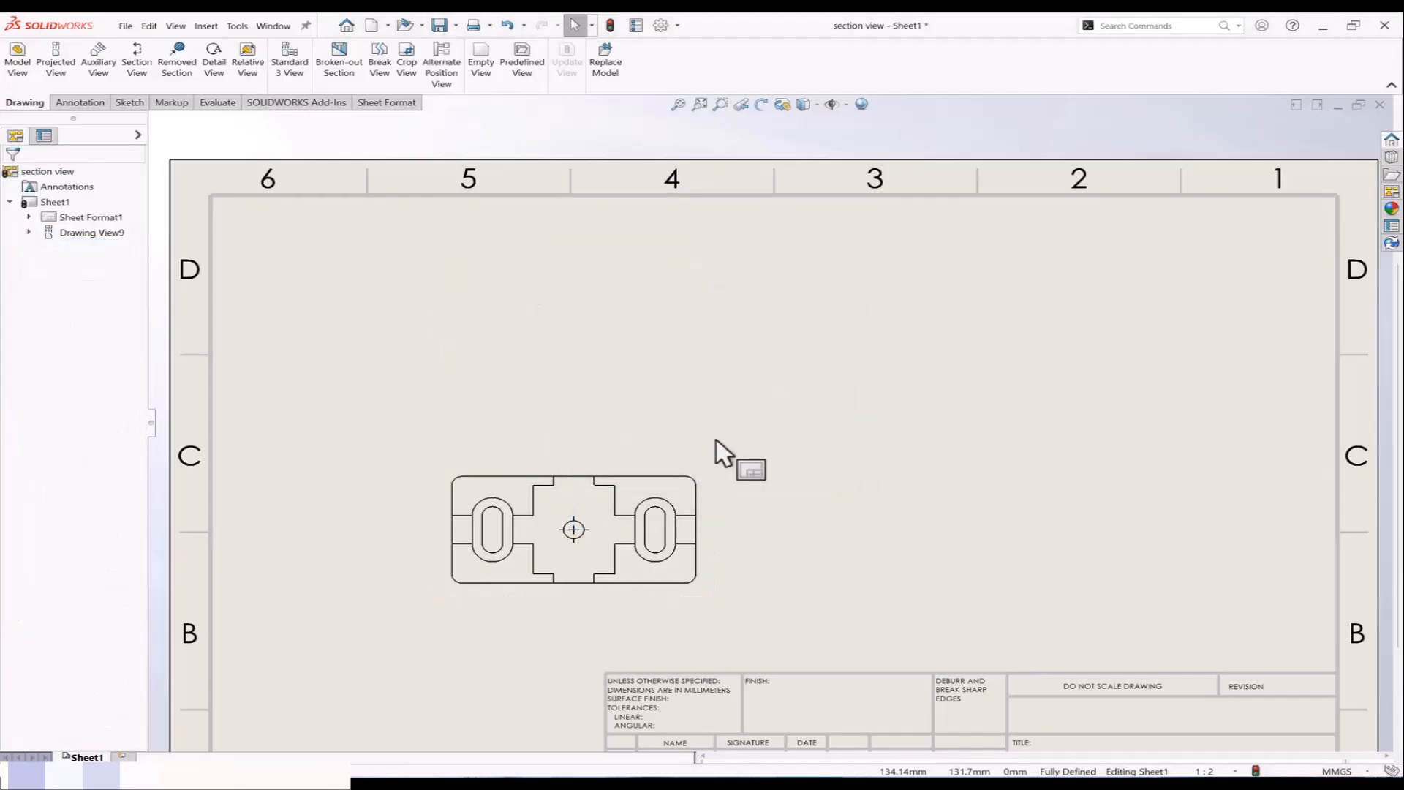
{"action": "left_click", "coordinate": [699, 466]}
{"action": "key", "text": "Delete"}
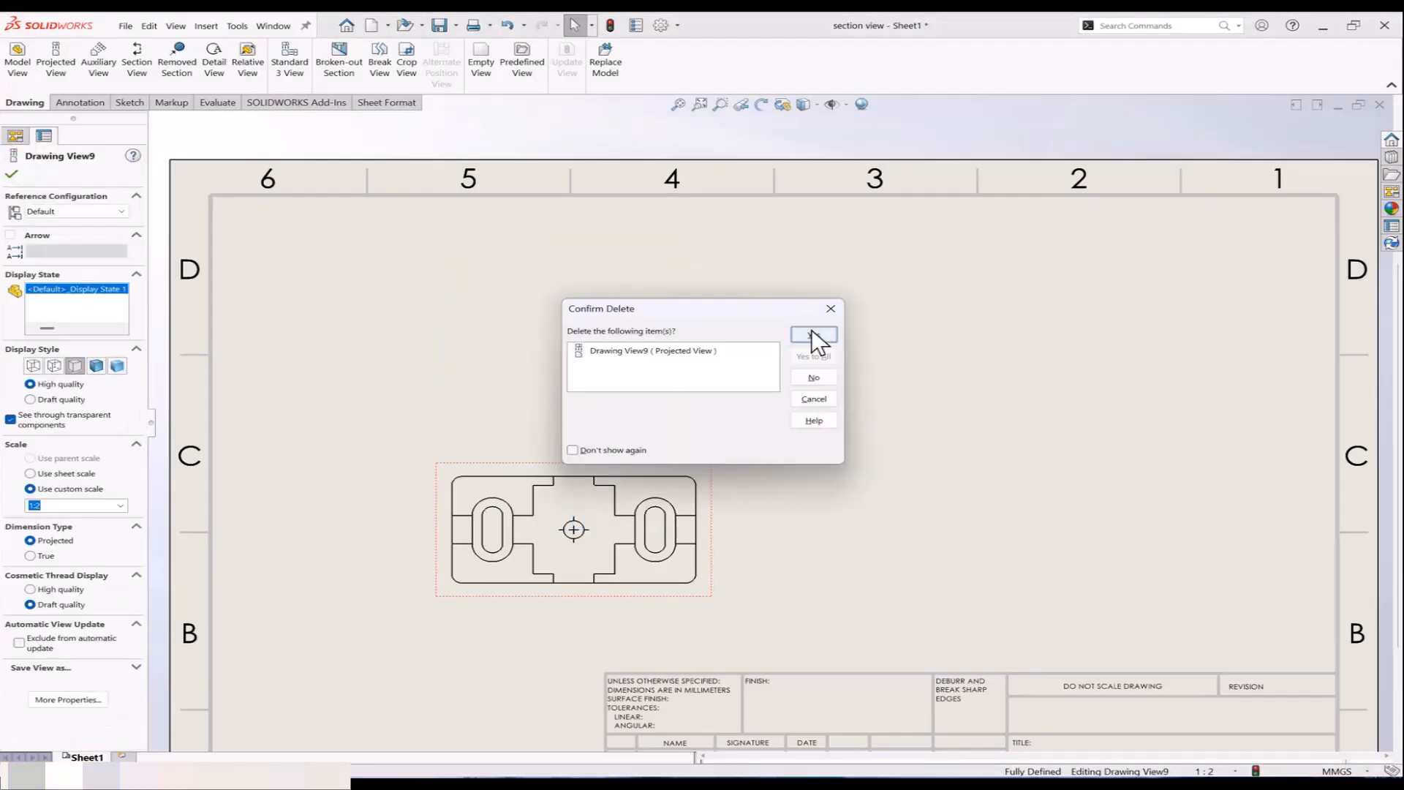
{"action": "left_click", "coordinate": [810, 333]}
Step: Insert a model view of Connecting Rod.SLDPRT and place it in the upper part of the empty sheet, without any projected views
{"action": "scroll", "coordinate": [557, 382], "scroll_direction": "up", "scroll_amount": 1}
{"action": "mouse_move", "coordinate": [576, 439]}
{"action": "middle_mouse_down"}
{"action": "mouse_move", "coordinate": [558, 386]}
{"action": "mouse_move", "coordinate": [478, 368]}
{"action": "middle_mouse_up"}
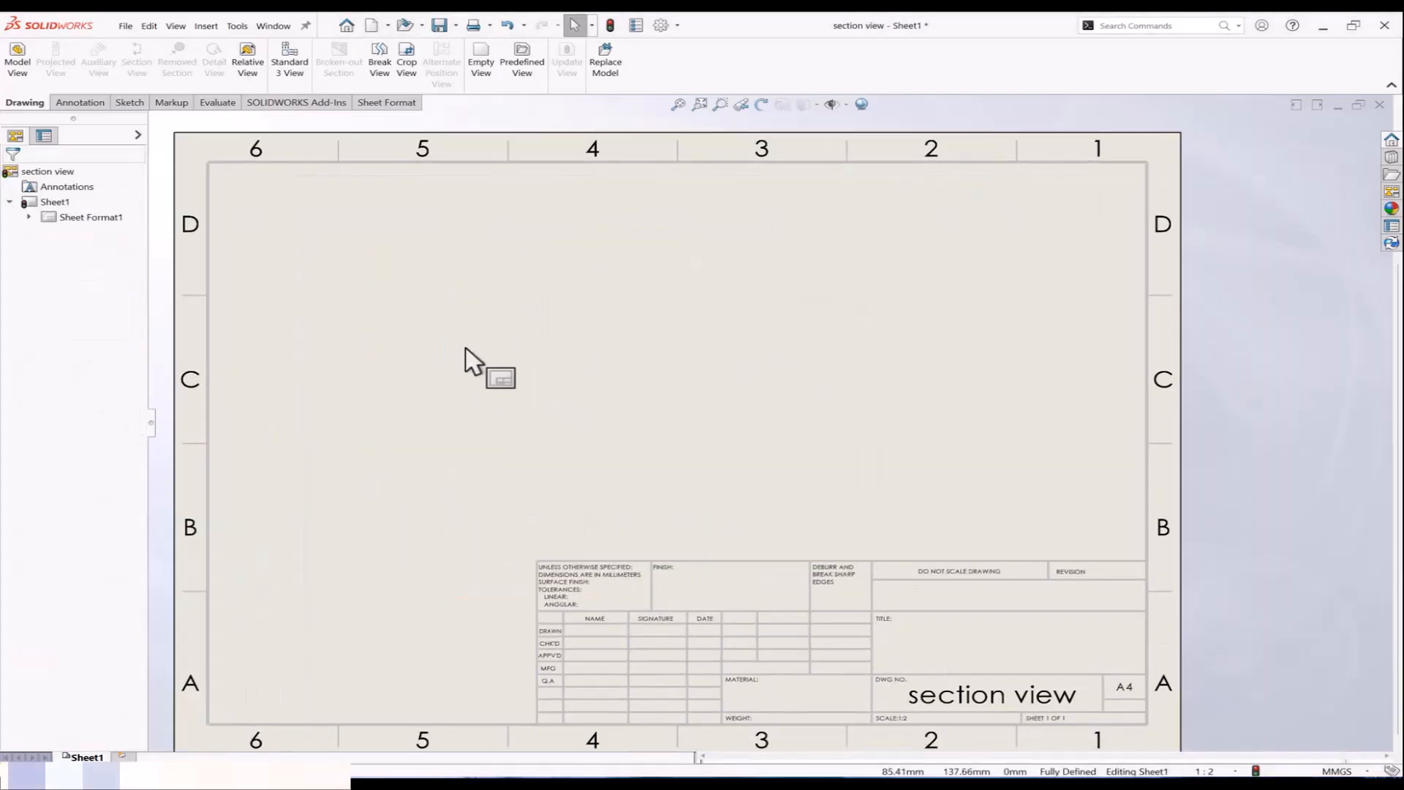
{"action": "left_click", "coordinate": [19, 70]}
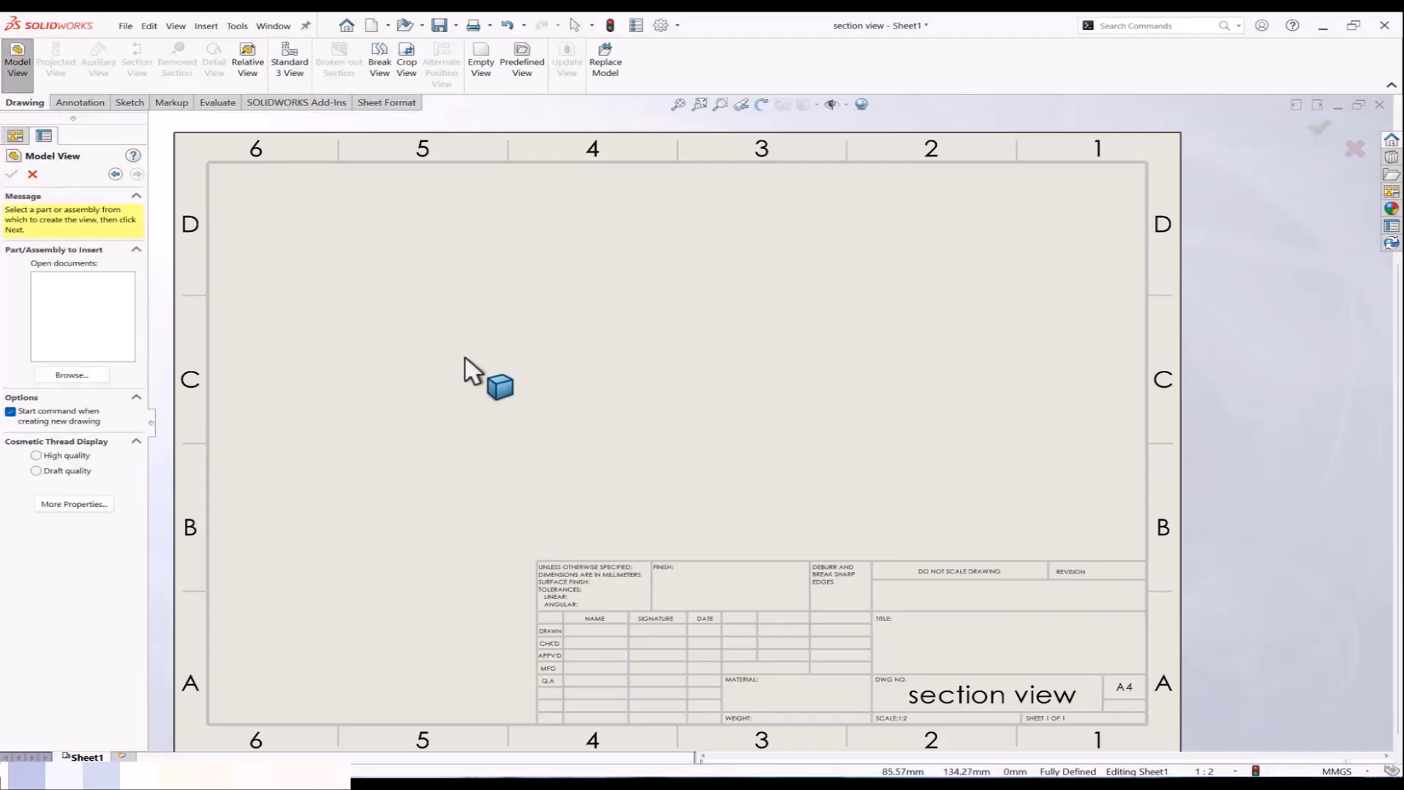
{"action": "left_click", "coordinate": [81, 375]}
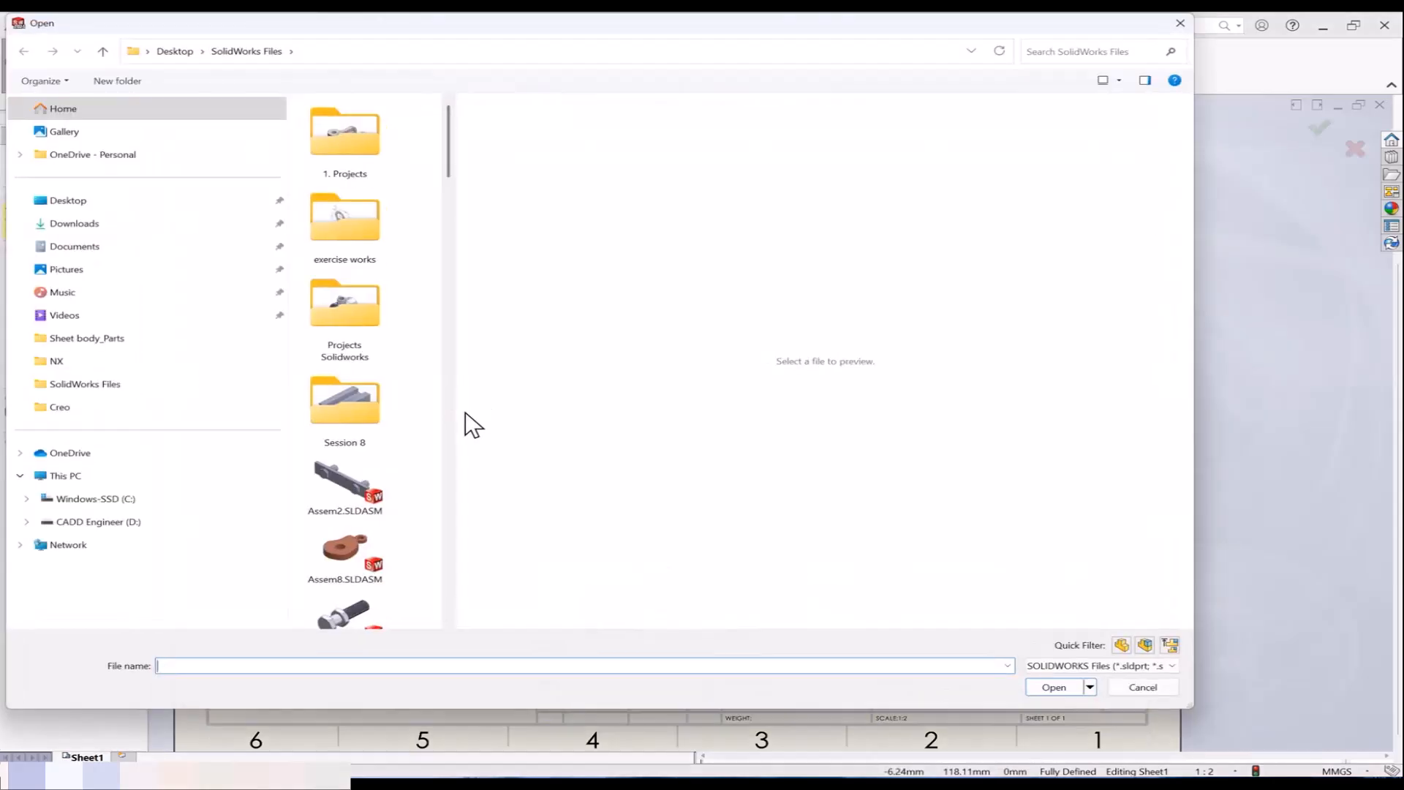
{"action": "left_click_drag", "start_coordinate": [463, 401], "coordinate": [1027, 369]}
{"action": "left_click", "coordinate": [804, 234]}
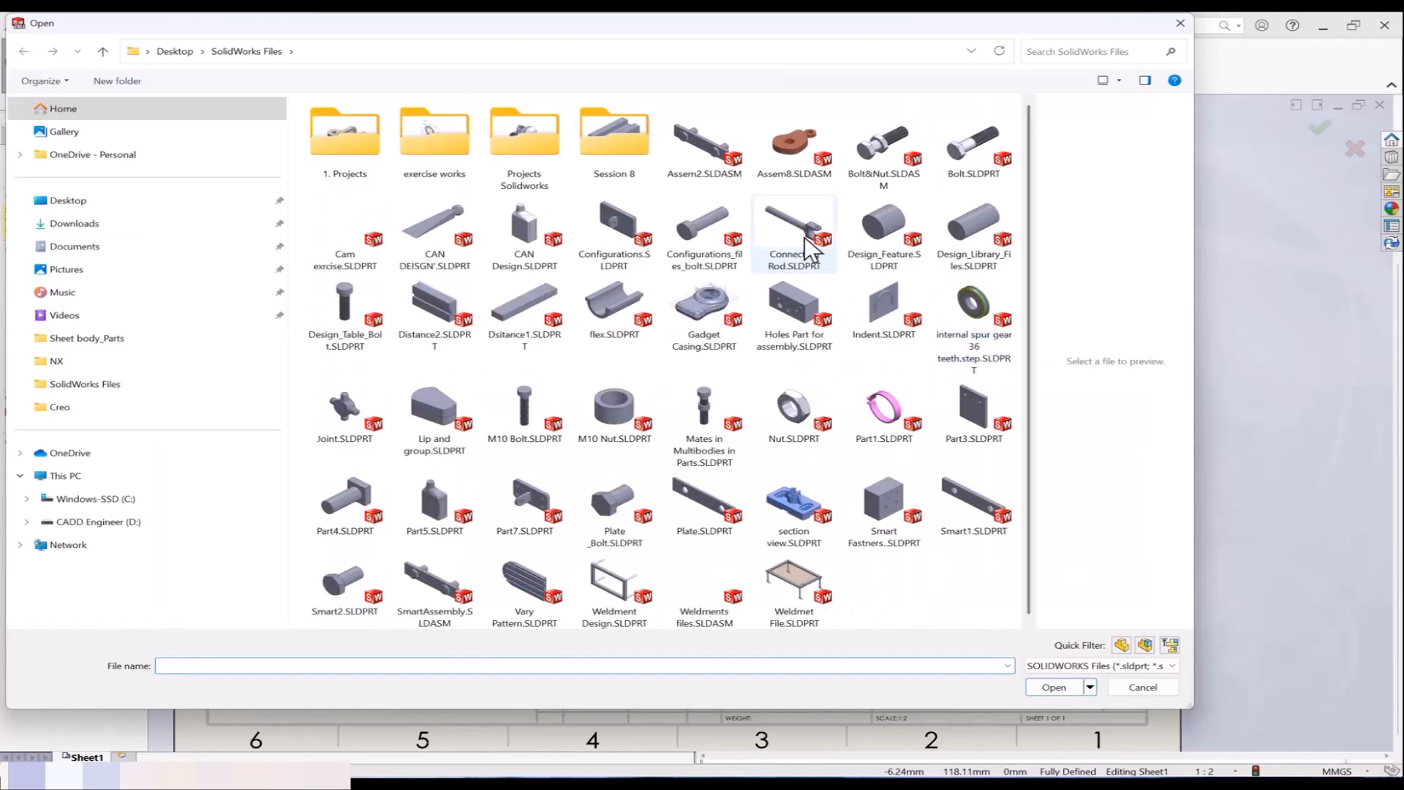
{"action": "left_click", "coordinate": [1052, 686]}
{"action": "left_click", "coordinate": [722, 311]}
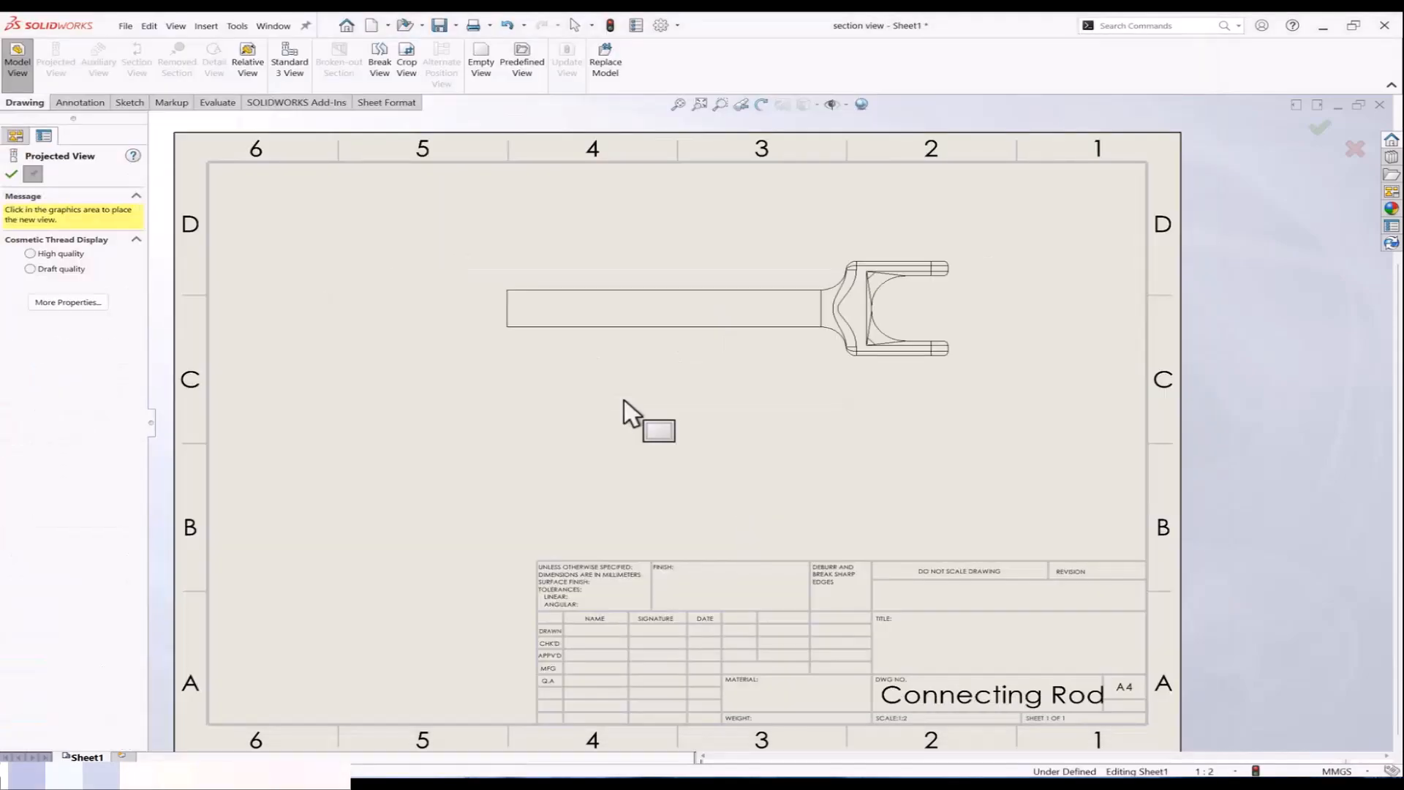
{"action": "key", "text": "Escape"}
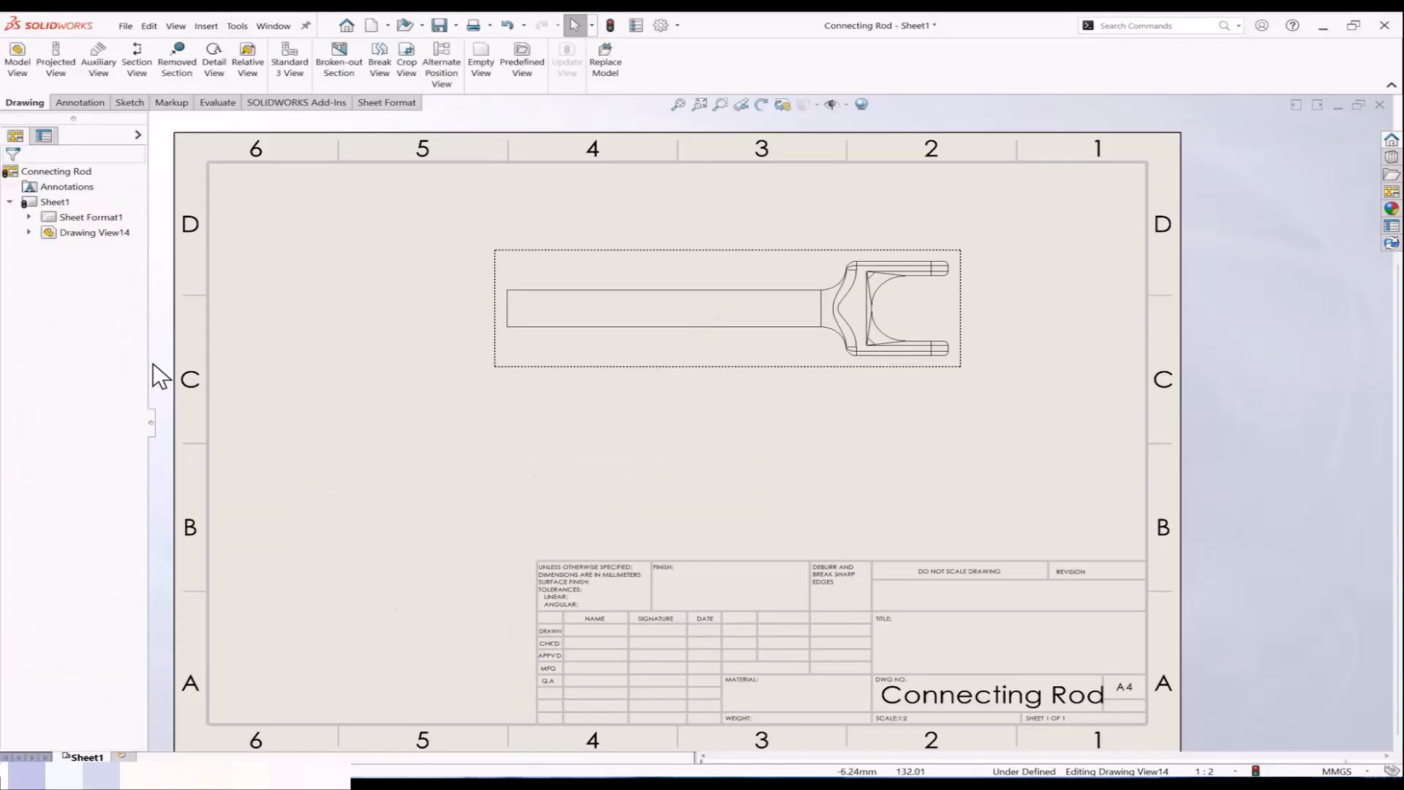
Step: Set the connecting rod view to a custom scale of 1:1 and move it inside the sheet border
{"action": "left_click", "coordinate": [577, 380]}
{"action": "scroll", "coordinate": [143, 424], "scroll_direction": "down", "scroll_amount": 3}
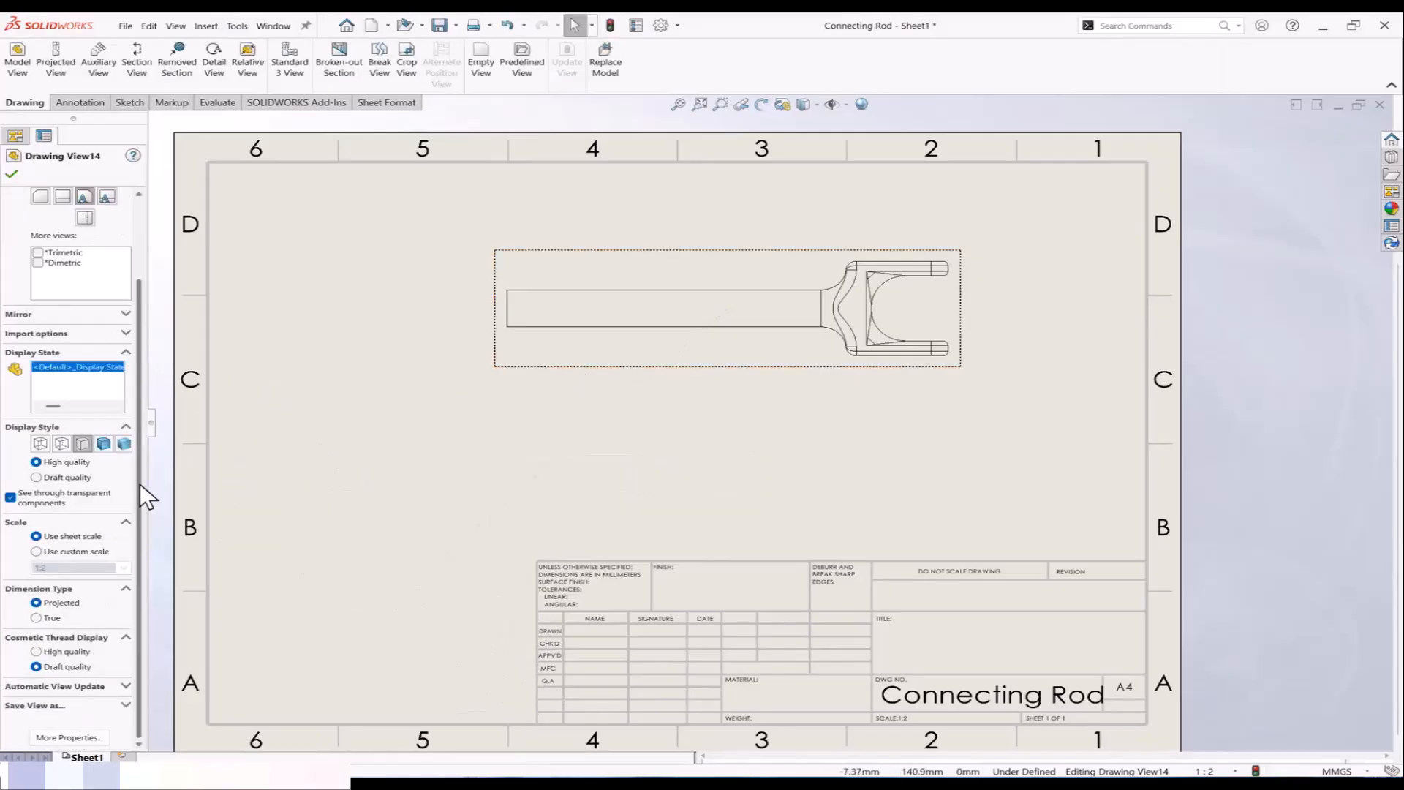
{"action": "left_click", "coordinate": [37, 551]}
{"action": "left_click", "coordinate": [124, 567]}
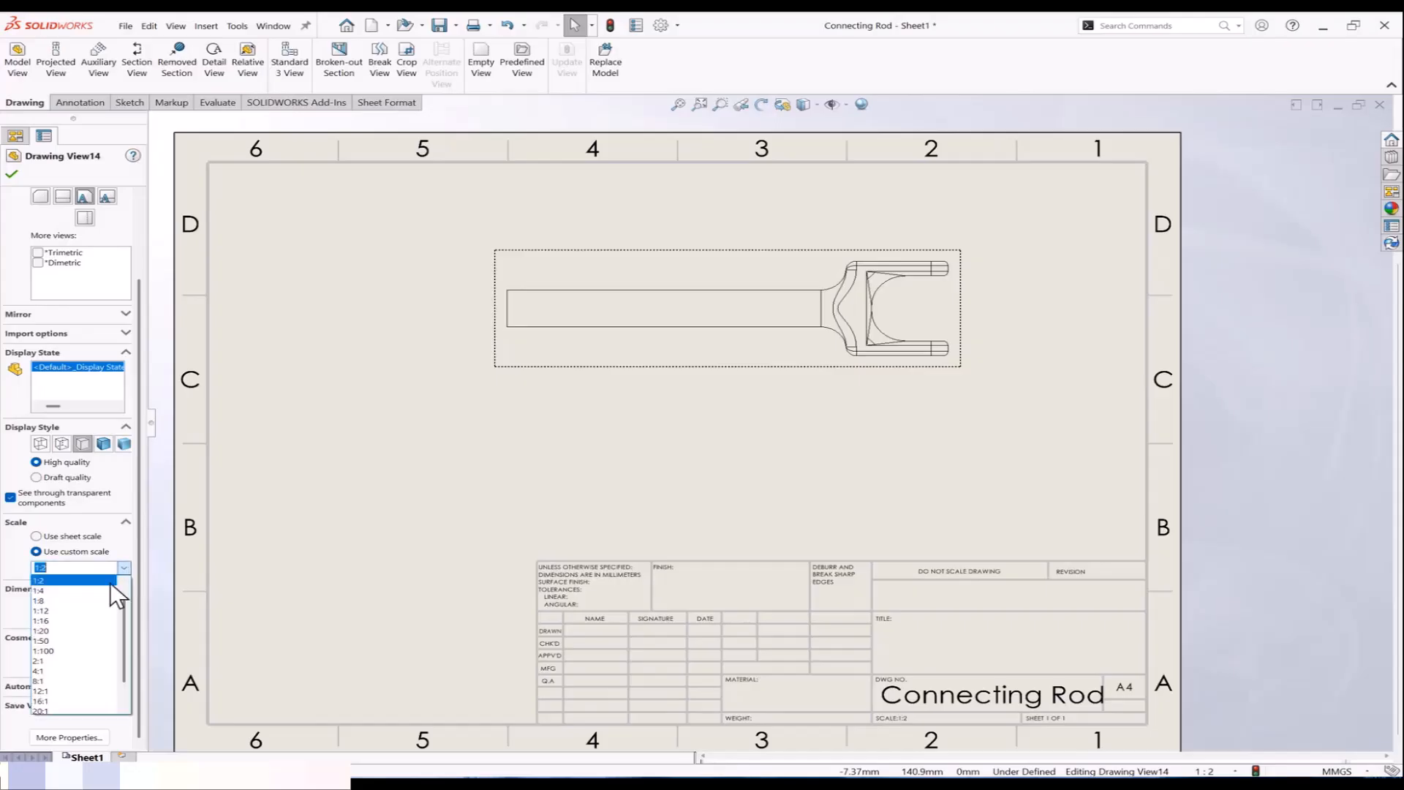
{"action": "scroll", "coordinate": [107, 587], "scroll_direction": "up", "scroll_amount": 1}
{"action": "left_click", "coordinate": [94, 589]}
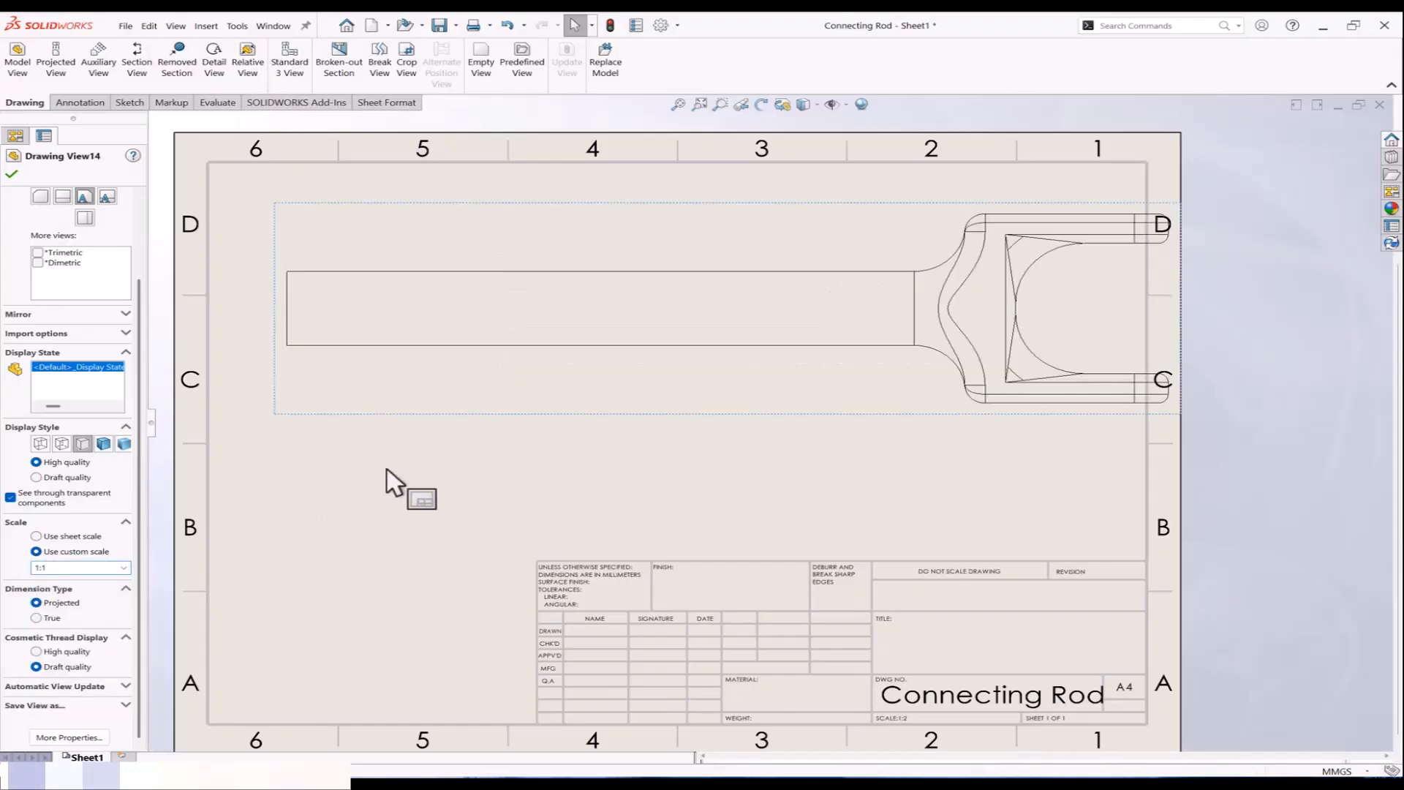
{"action": "left_click", "coordinate": [482, 433]}
{"action": "left_click_drag", "start_coordinate": [533, 429], "coordinate": [501, 436]}
{"action": "left_click", "coordinate": [462, 457]}
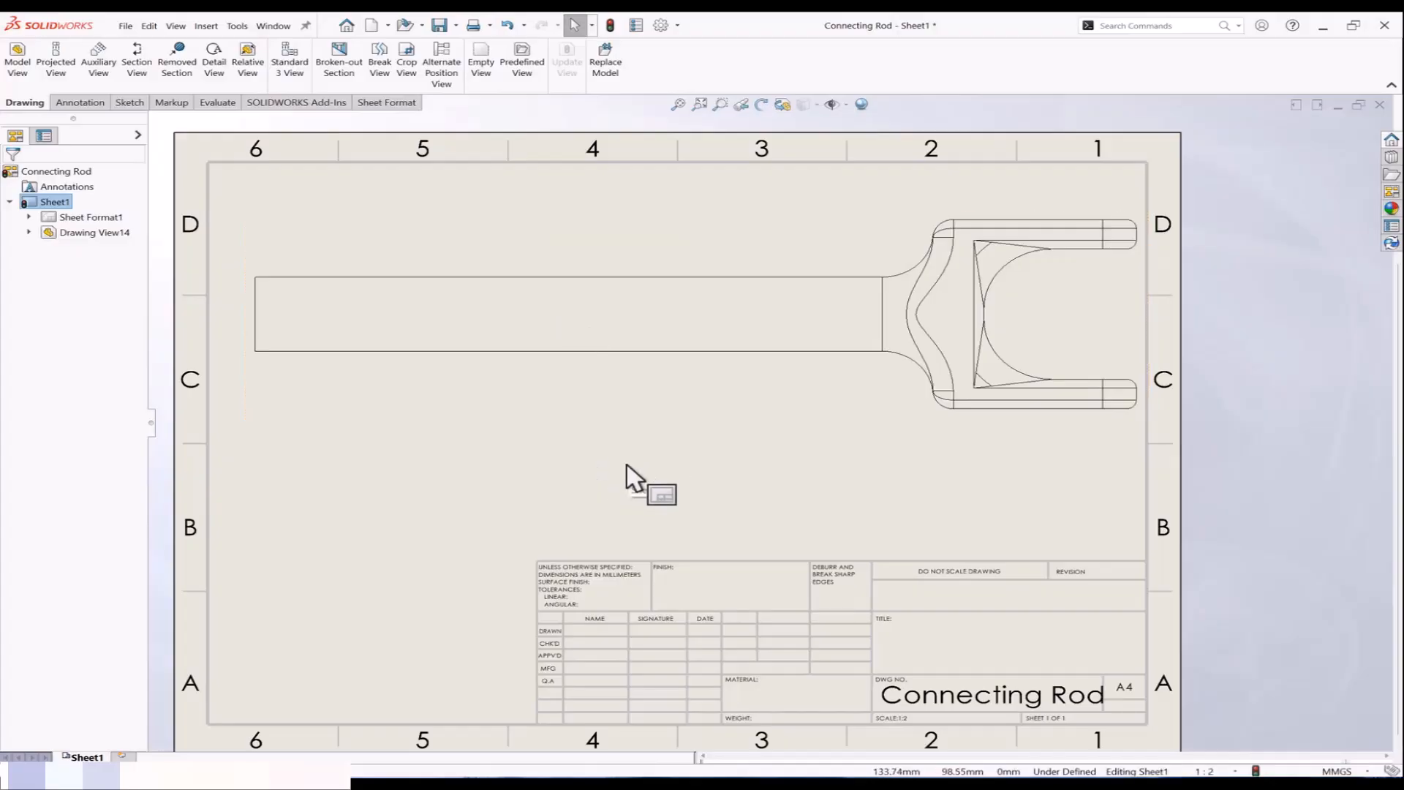
Step: Dimension the length of the rod's straight shank above the unbroken view, and delete that dimension again
{"action": "left_click", "coordinate": [71, 102]}
{"action": "left_click", "coordinate": [26, 66]}
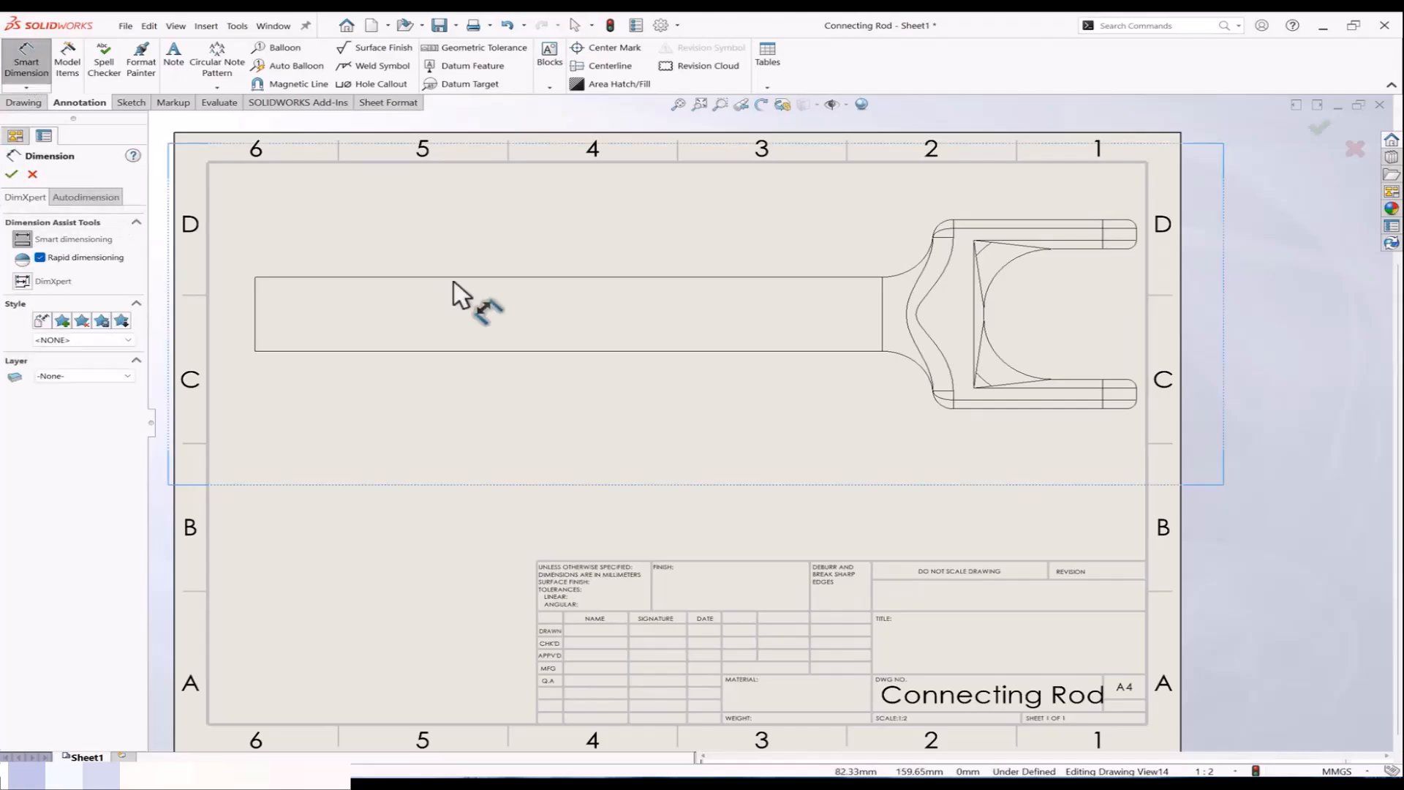
{"action": "left_click", "coordinate": [454, 278]}
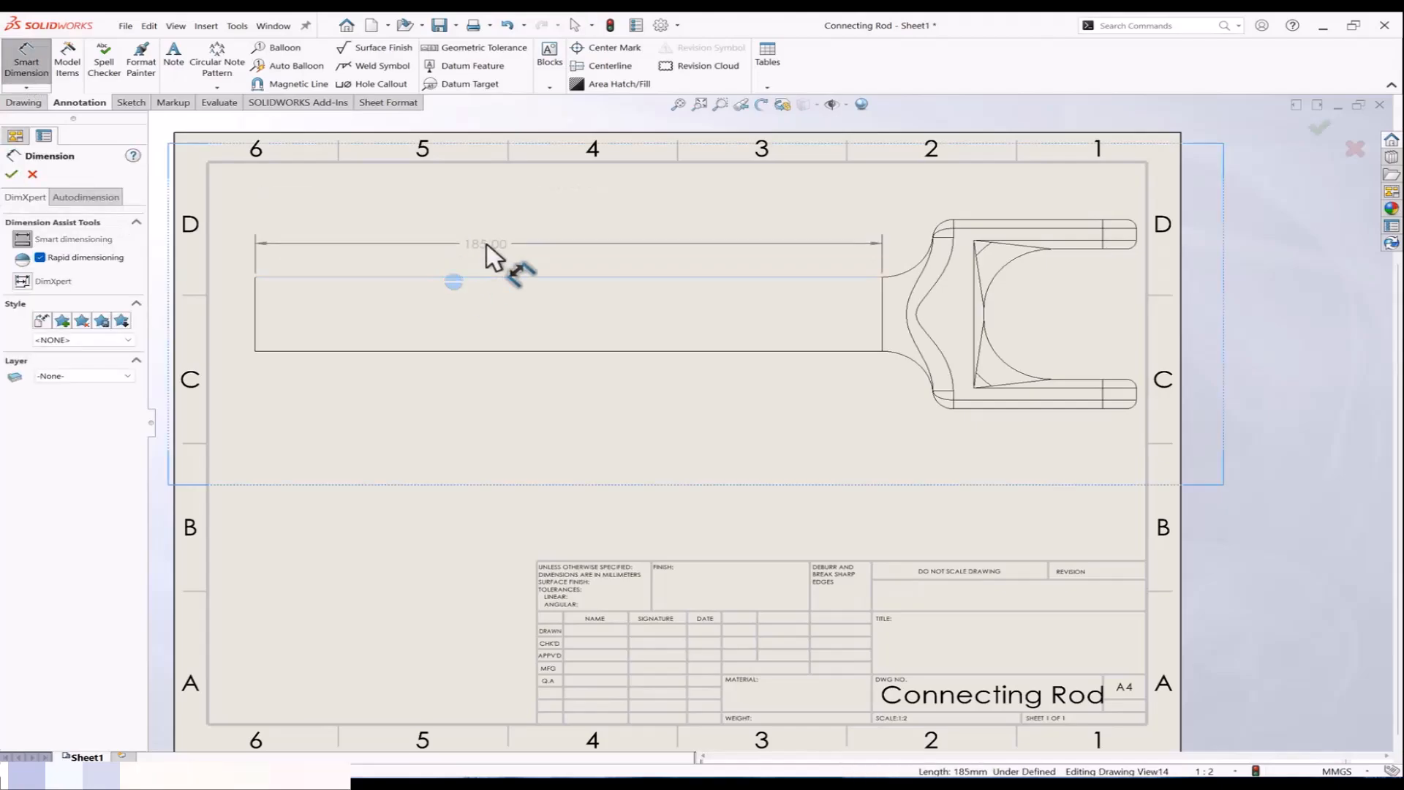
{"action": "left_click", "coordinate": [499, 234]}
{"action": "key", "text": "Escape"}
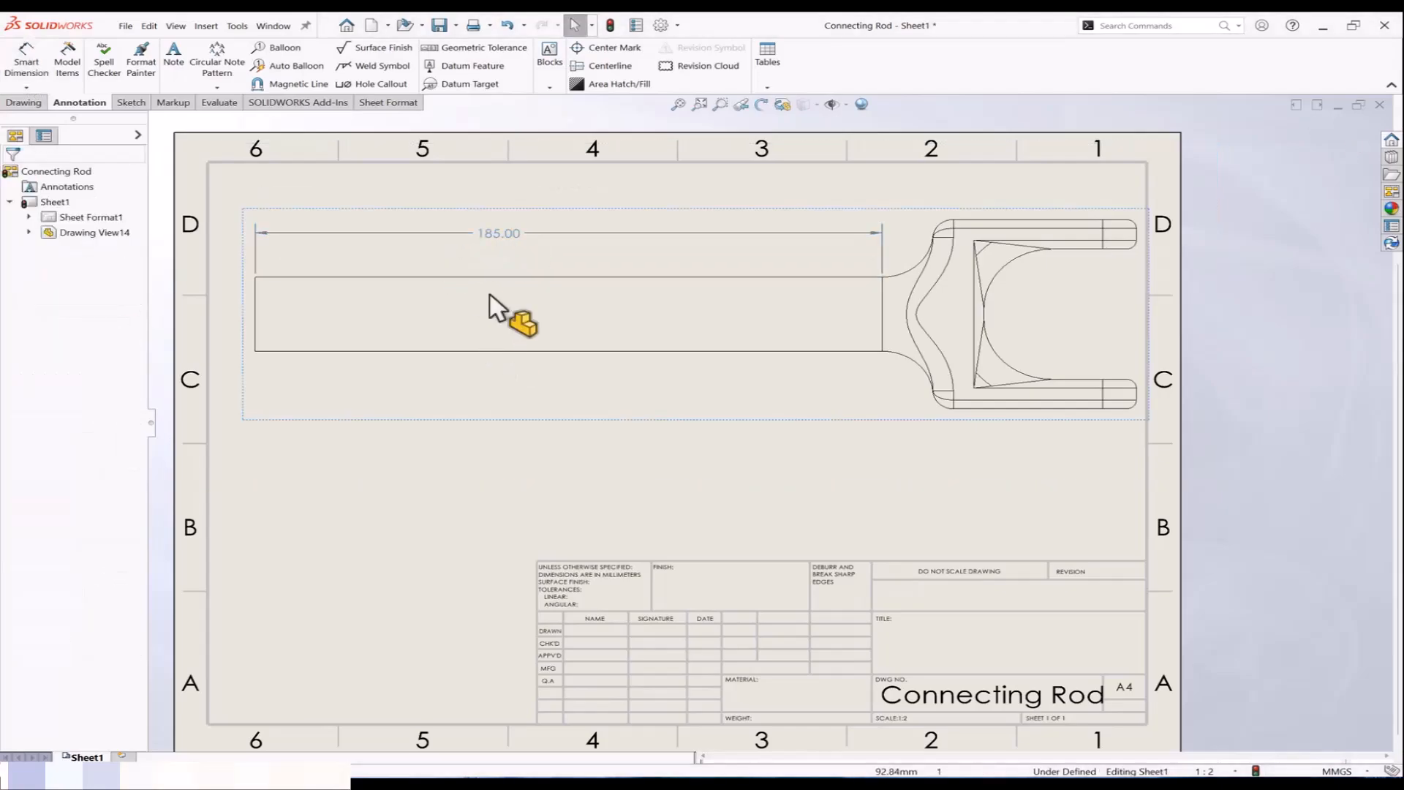
{"action": "left_click", "coordinate": [553, 235]}
{"action": "key", "text": "Delete"}
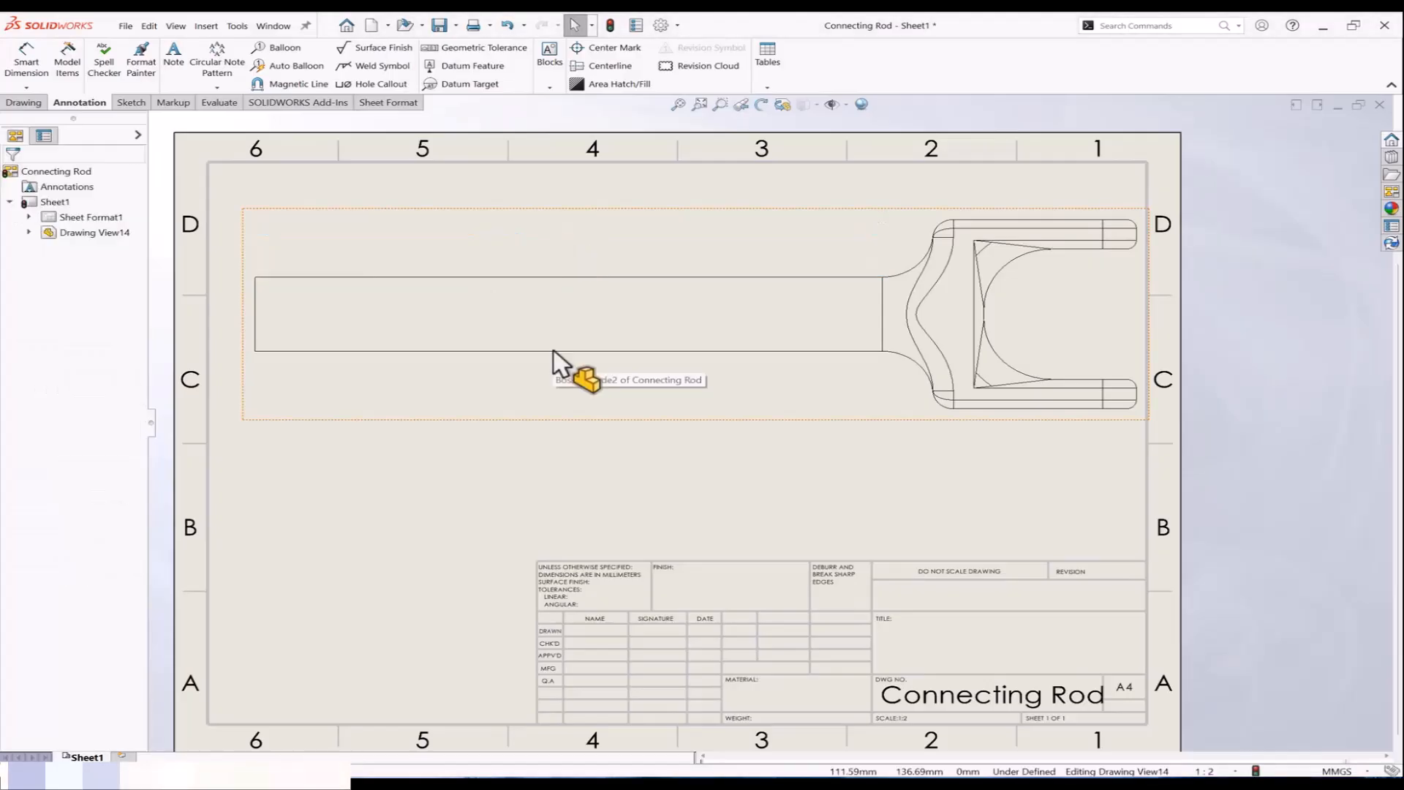
Step: Break the view across the middle of the shank with a 5 mm gap, and shift the broken view towards the sheet's right border
{"action": "left_click", "coordinate": [24, 103]}
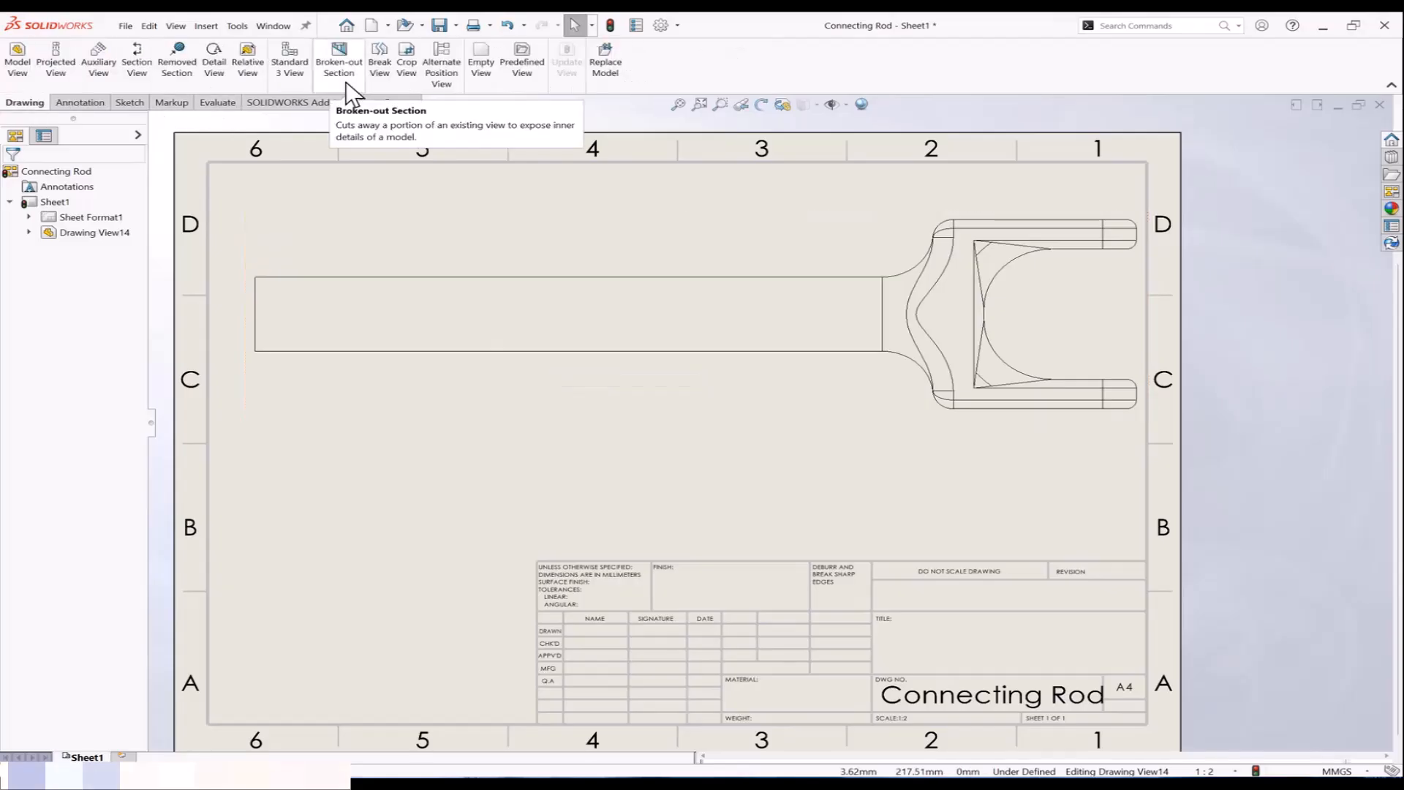
{"action": "left_click", "coordinate": [379, 65]}
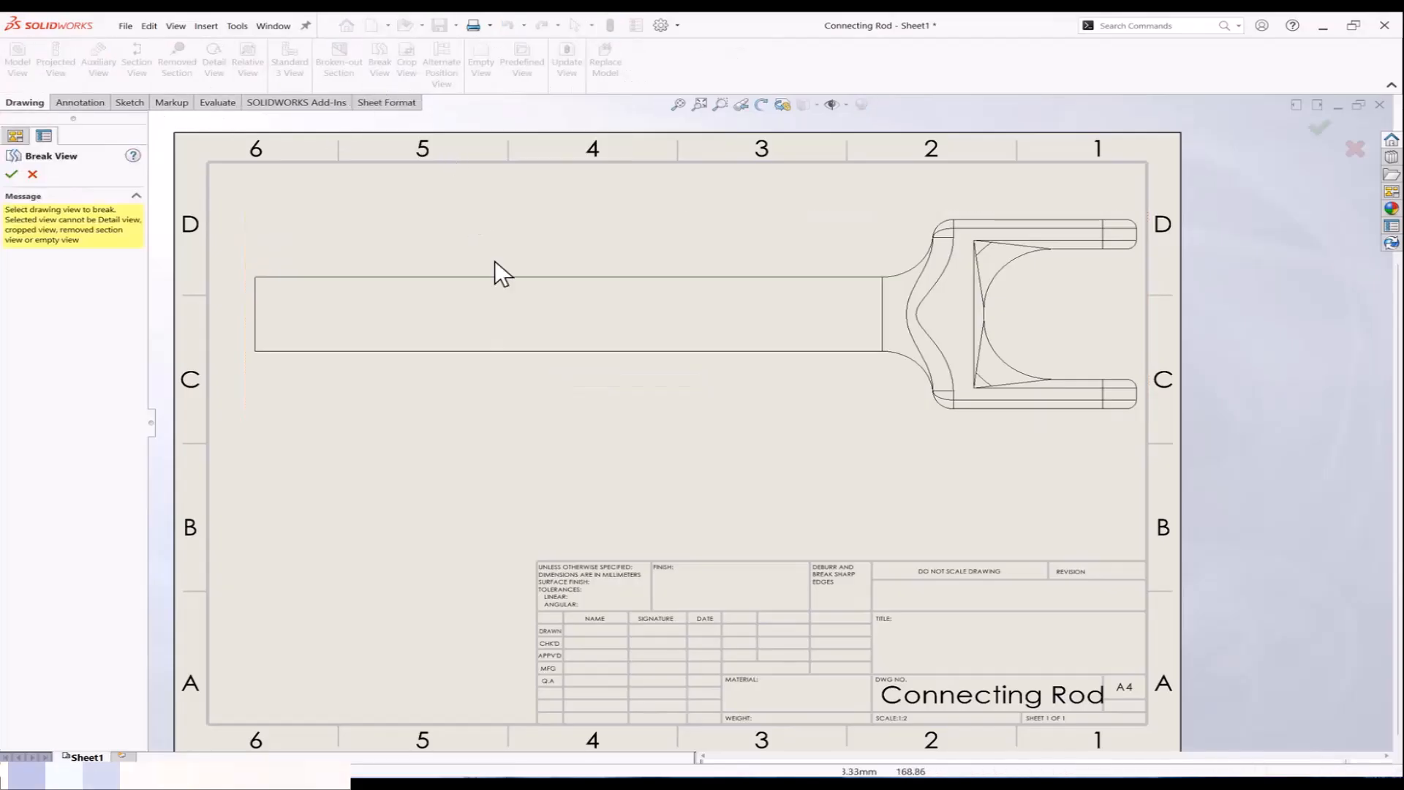
{"action": "left_click", "coordinate": [471, 282]}
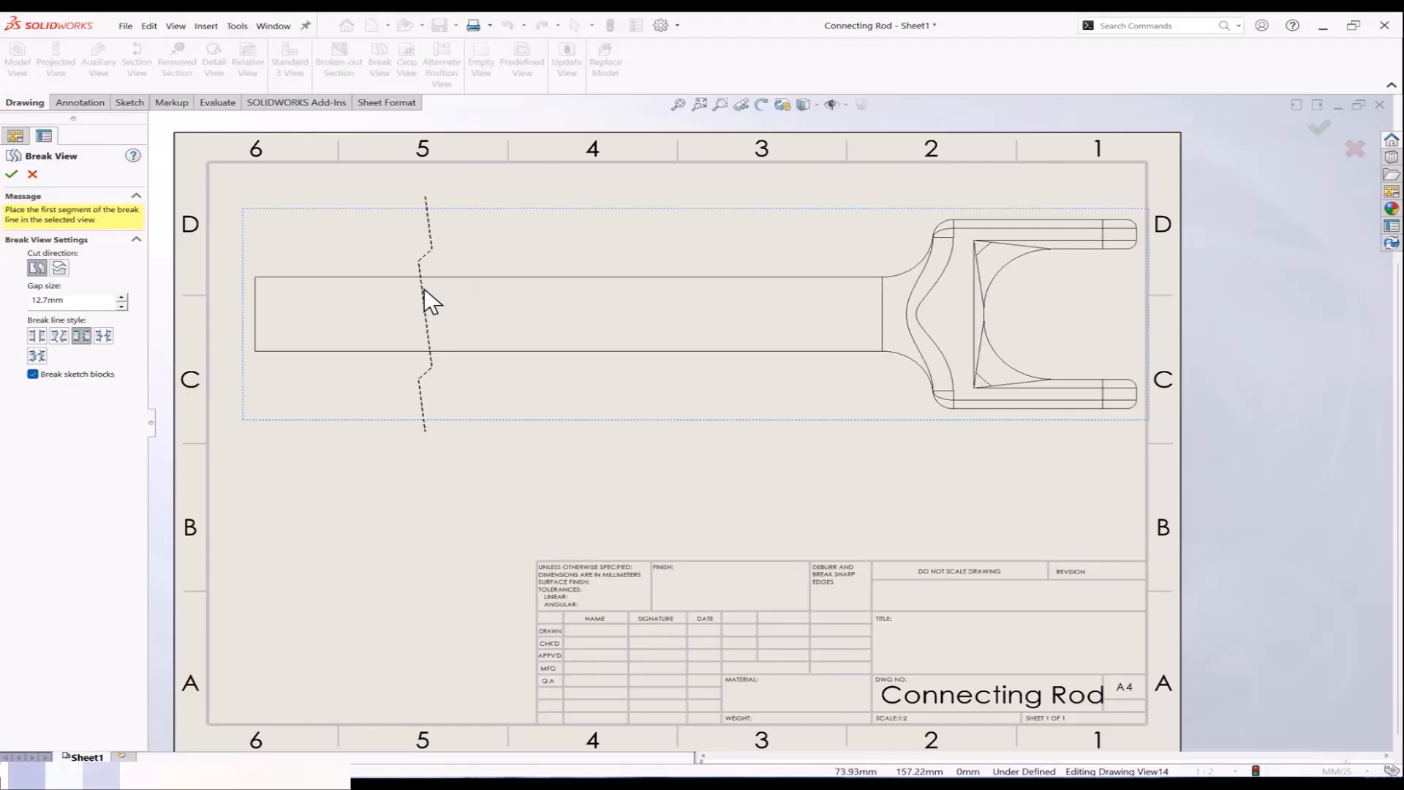
{"action": "left_click", "coordinate": [402, 287]}
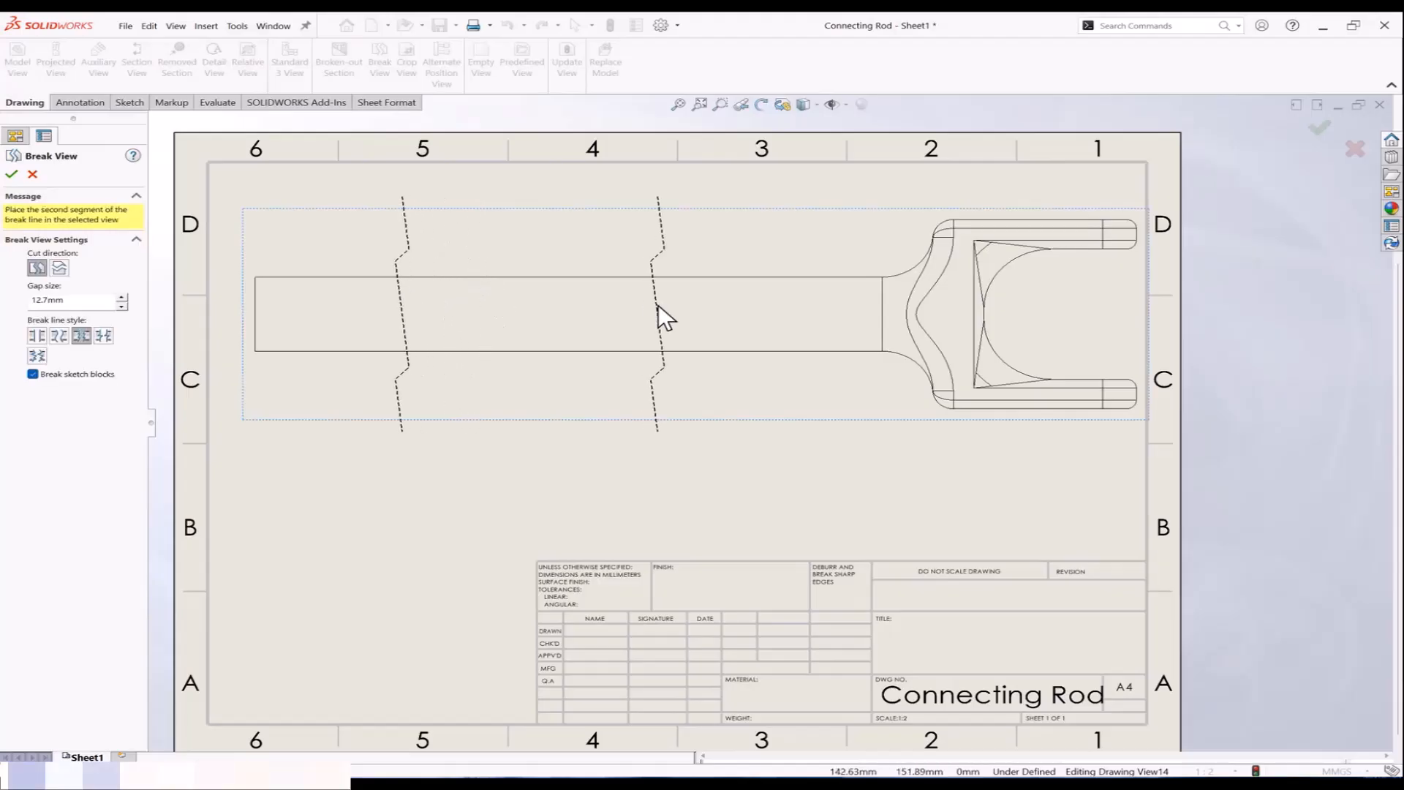
{"action": "left_click", "coordinate": [658, 304]}
{"action": "triple_click", "coordinate": [57, 303]}
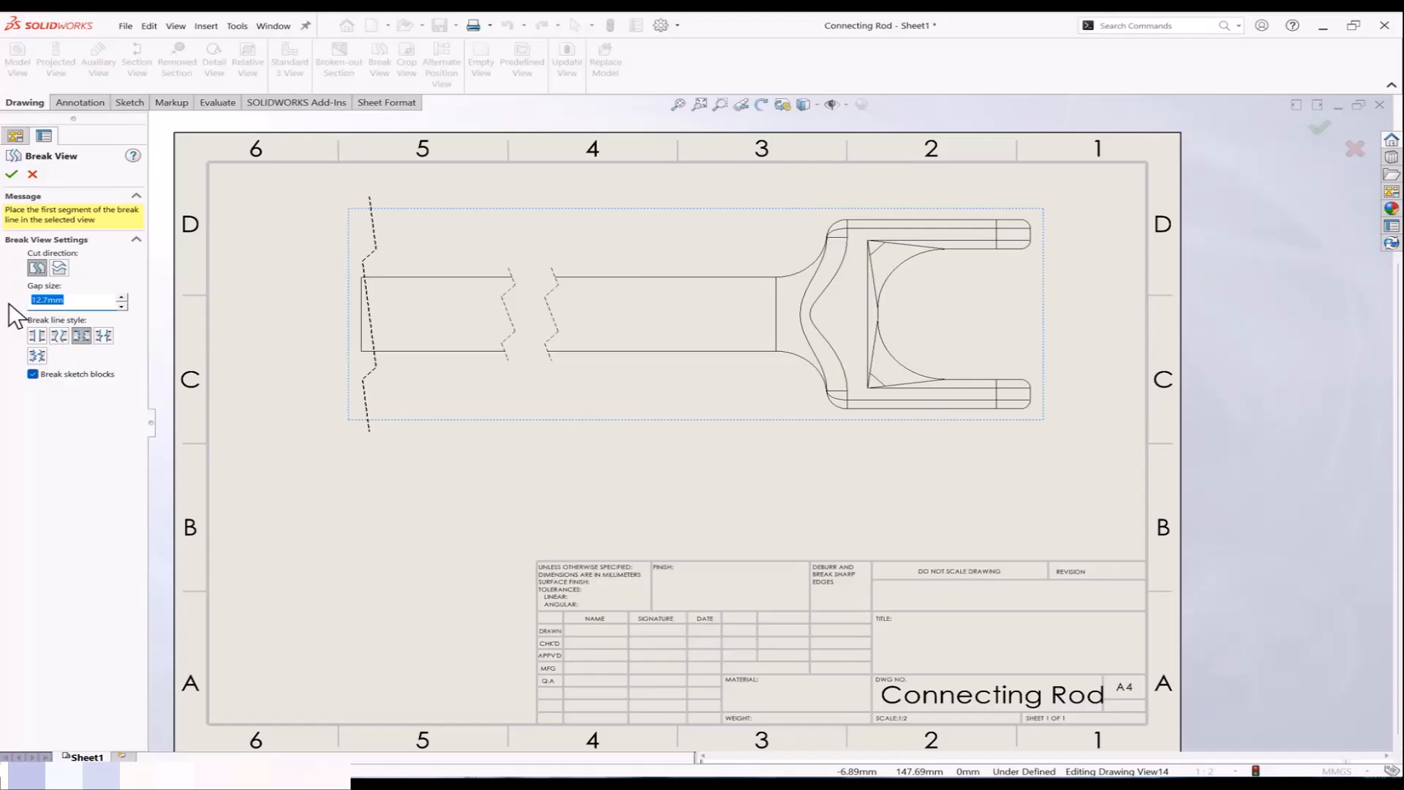
{"action": "type", "text": "5"}
{"action": "key", "text": "Return"}
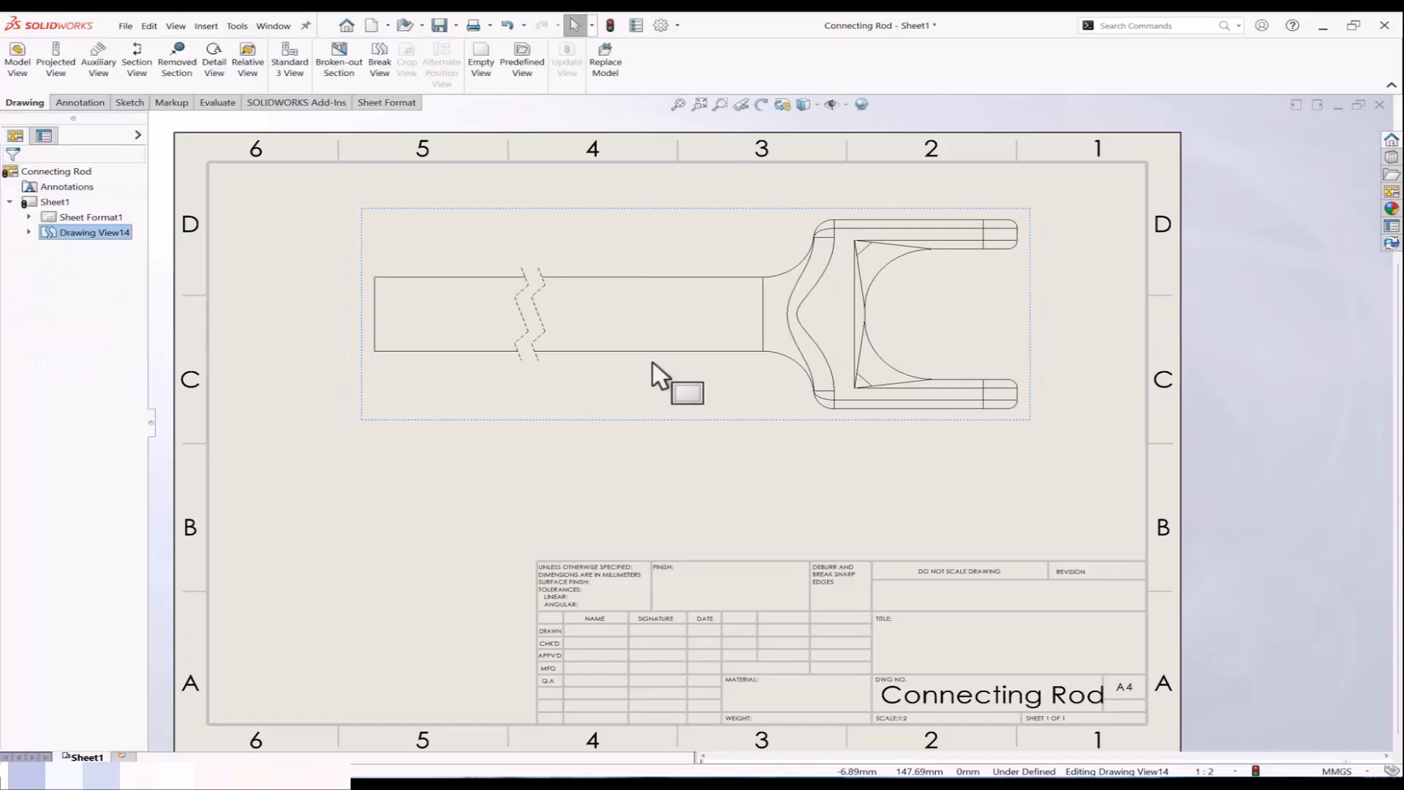
{"action": "left_click_drag", "start_coordinate": [665, 414], "coordinate": [767, 424]}
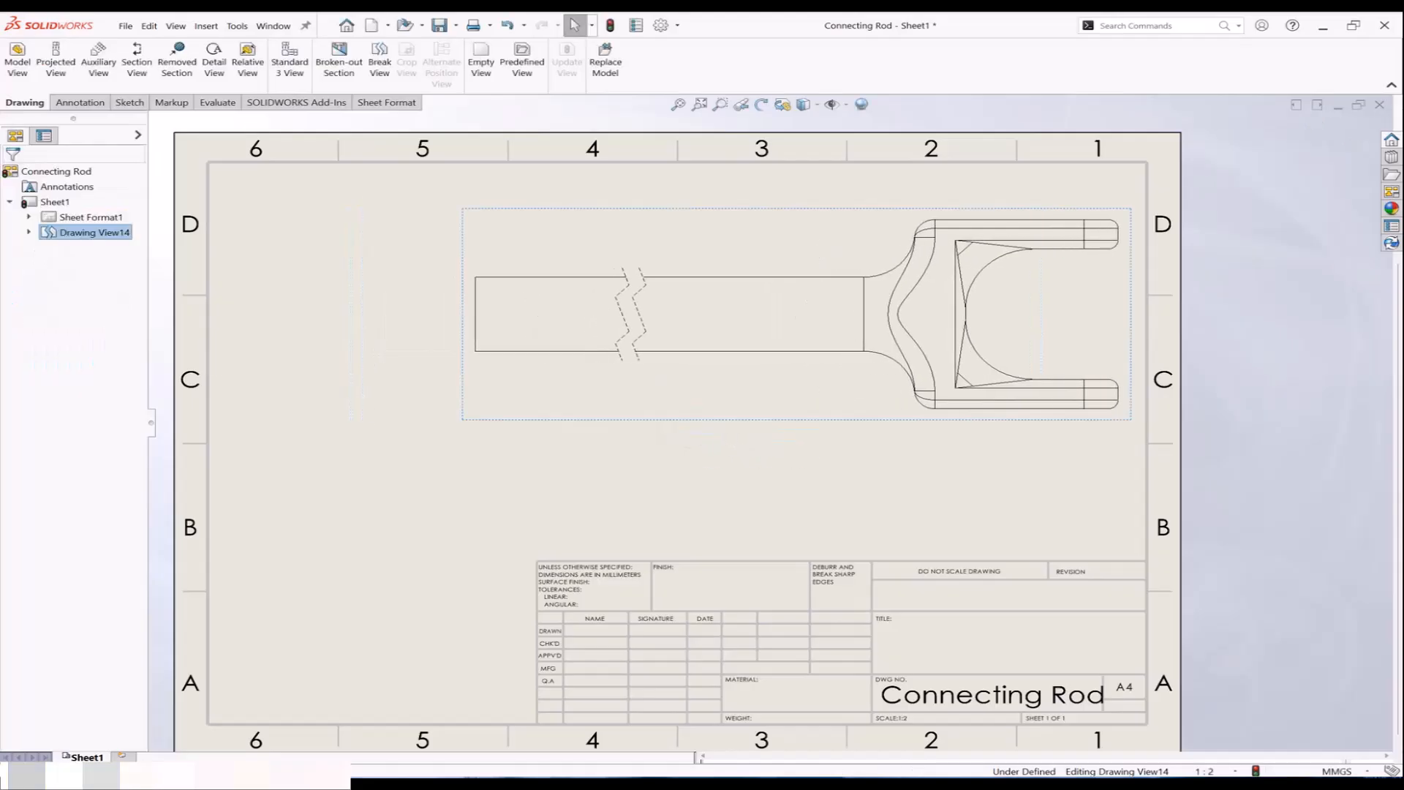
Step: Dimension the full length of the broken shank with Smart Dimension, placing the dimension above the view
{"action": "left_click", "coordinate": [80, 103]}
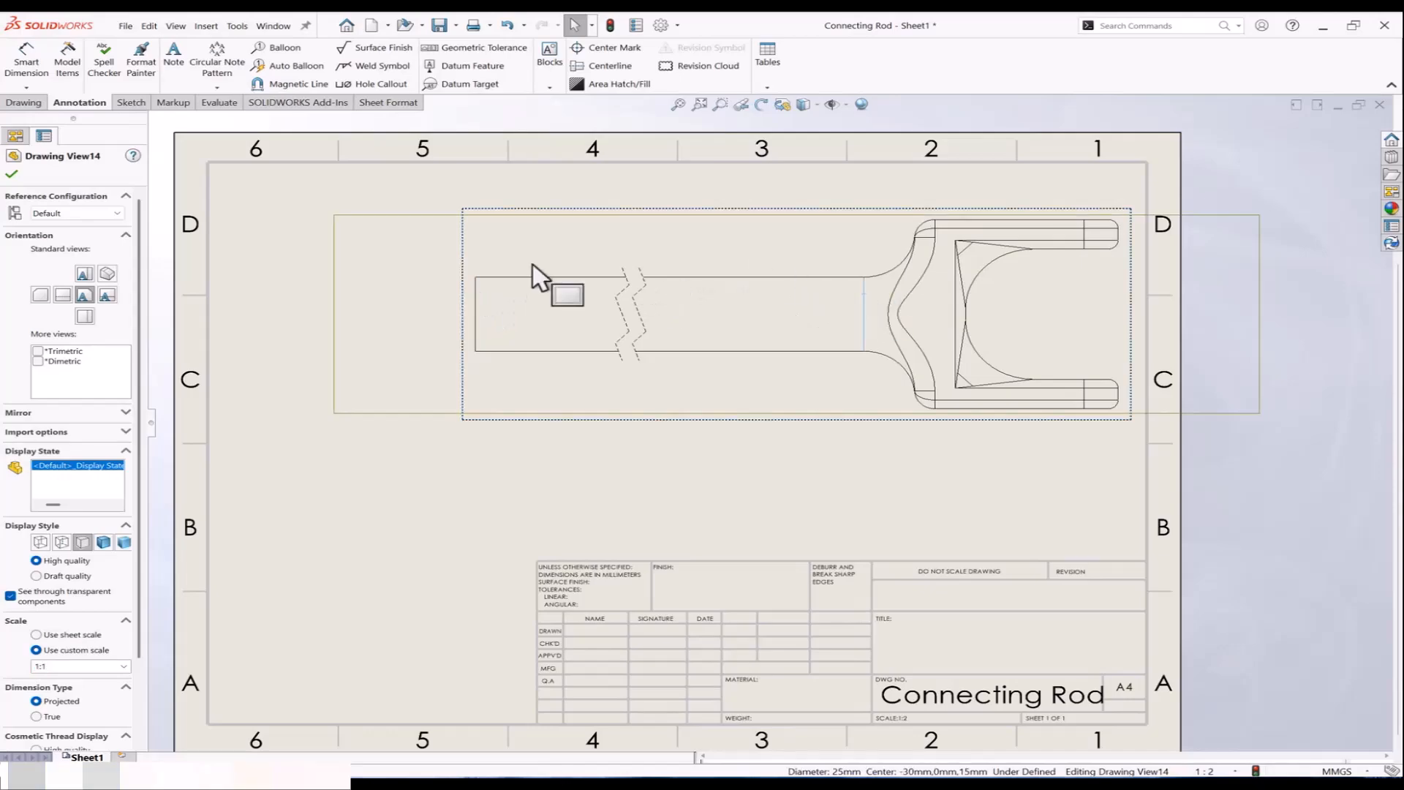
{"action": "left_click", "coordinate": [39, 62]}
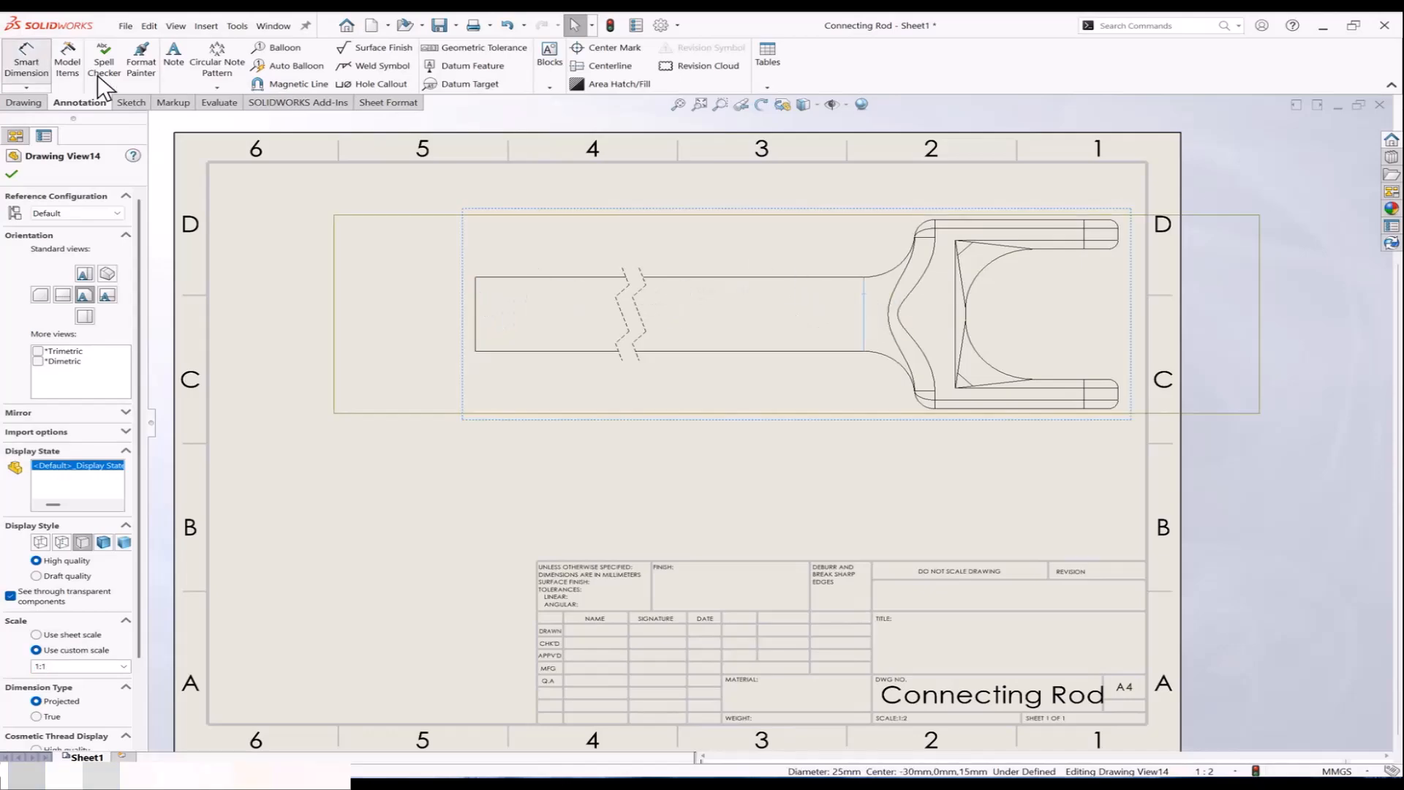
{"action": "left_click", "coordinate": [540, 277]}
{"action": "left_click", "coordinate": [608, 222]}
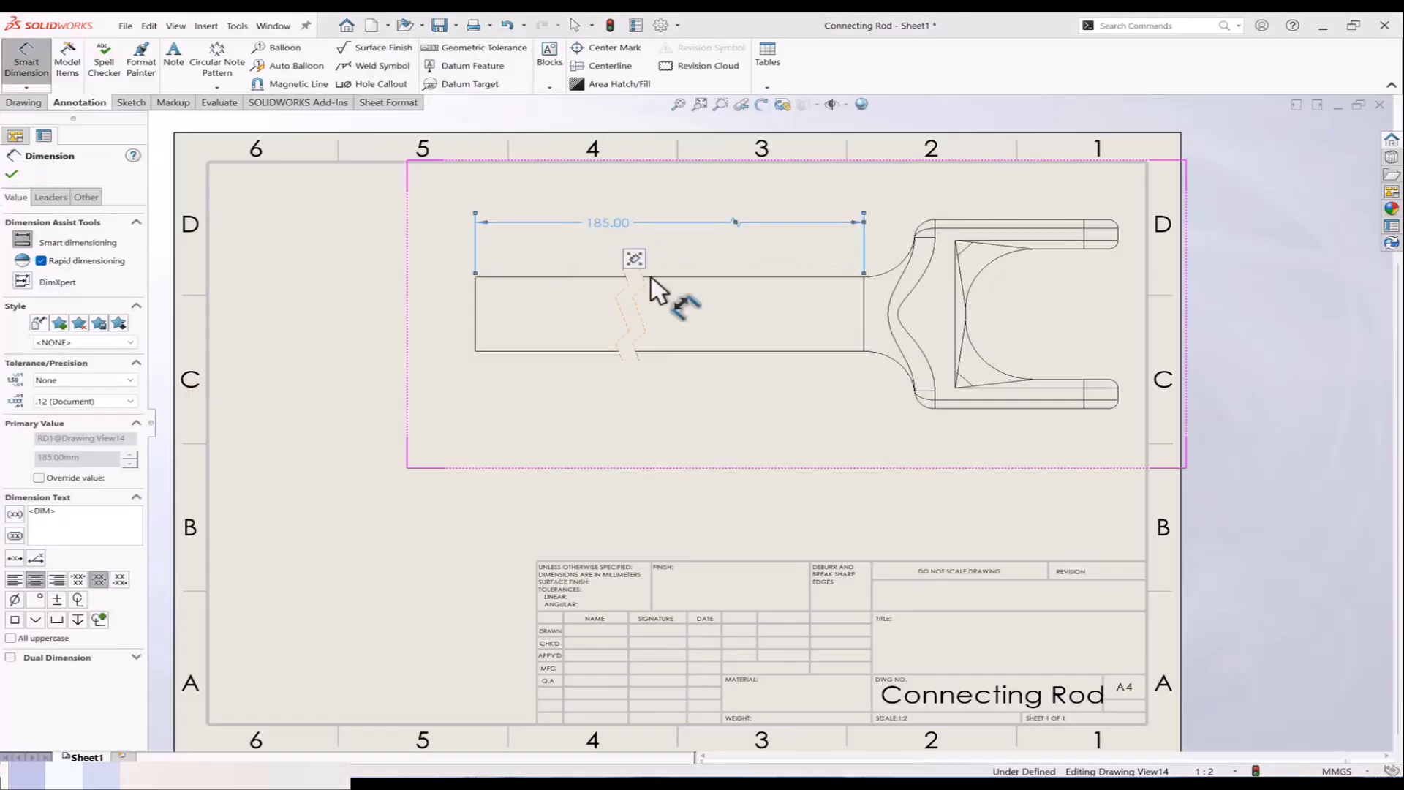
{"action": "key", "text": "Escape"}
{"action": "scroll", "coordinate": [731, 252], "scroll_direction": "down", "scroll_amount": 3}
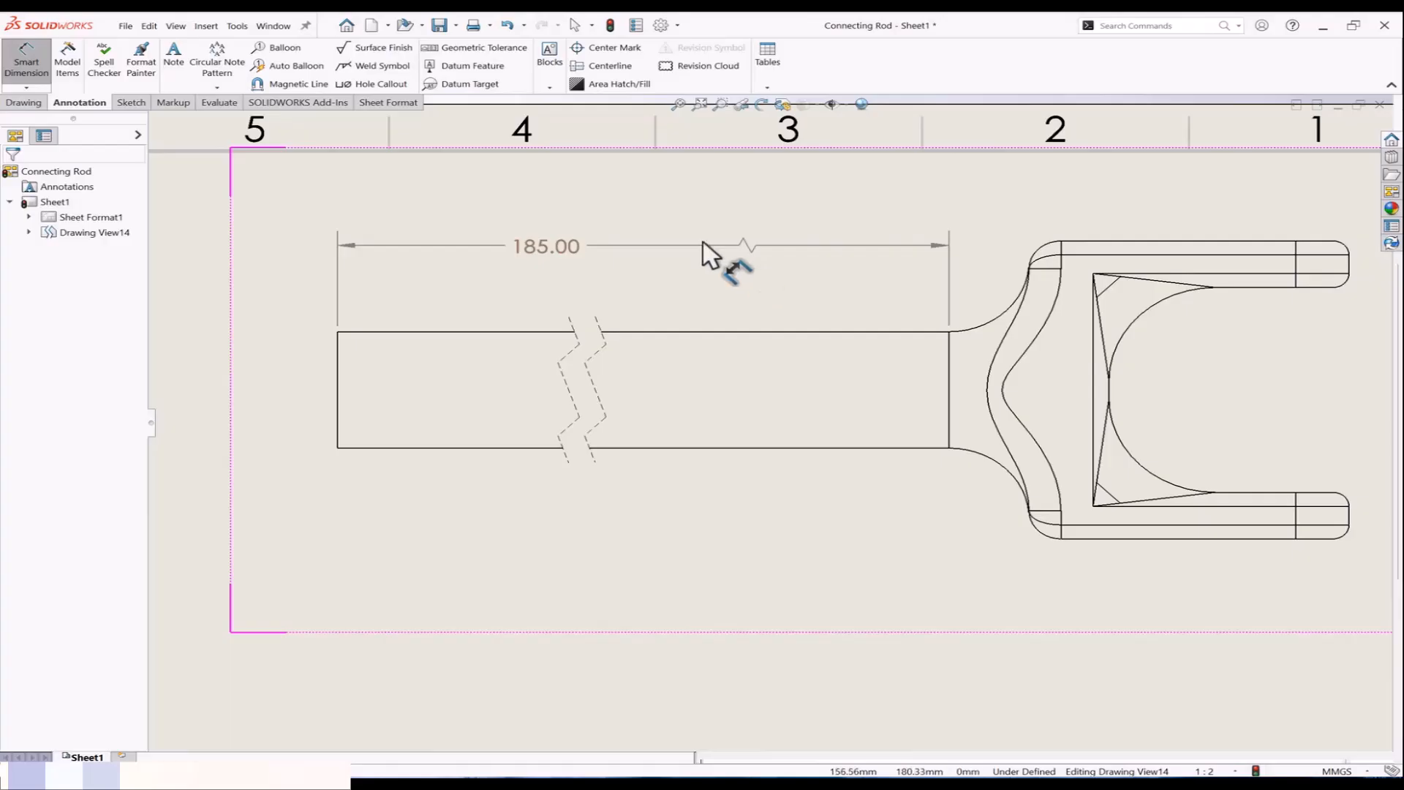
{"action": "scroll", "coordinate": [721, 318], "scroll_direction": "up", "scroll_amount": 2}
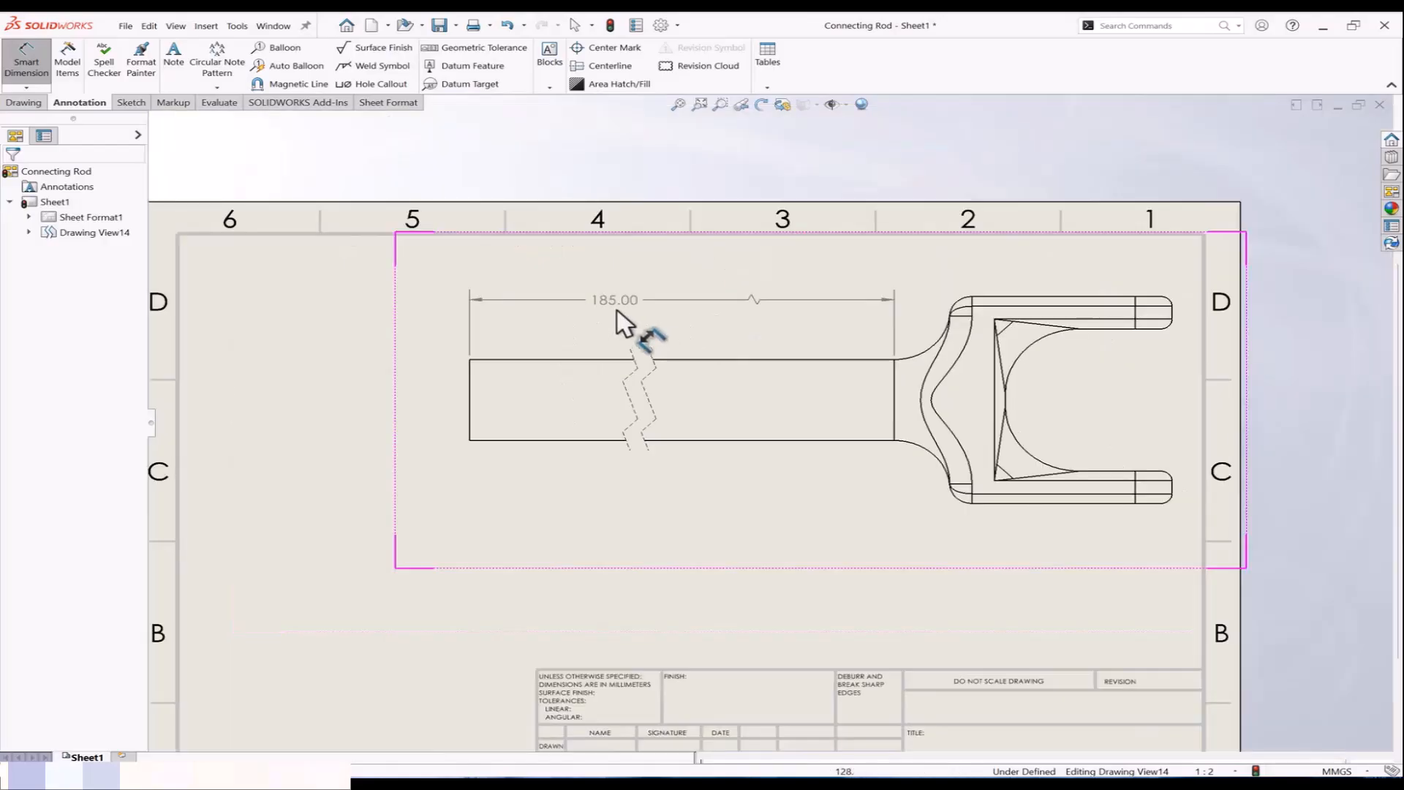
{"action": "scroll", "coordinate": [614, 326], "scroll_direction": "up", "scroll_amount": 3}
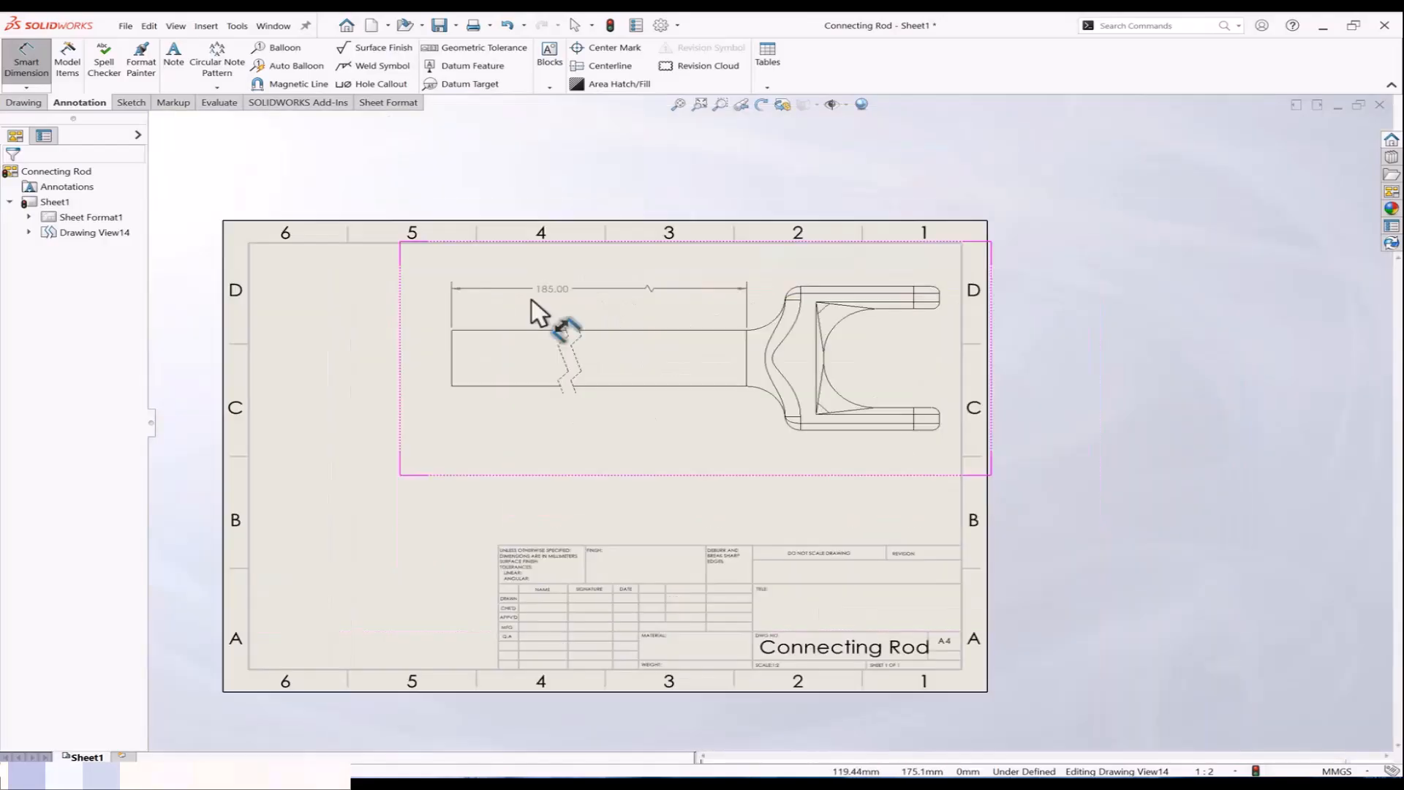
{"action": "key", "text": "Escape"}
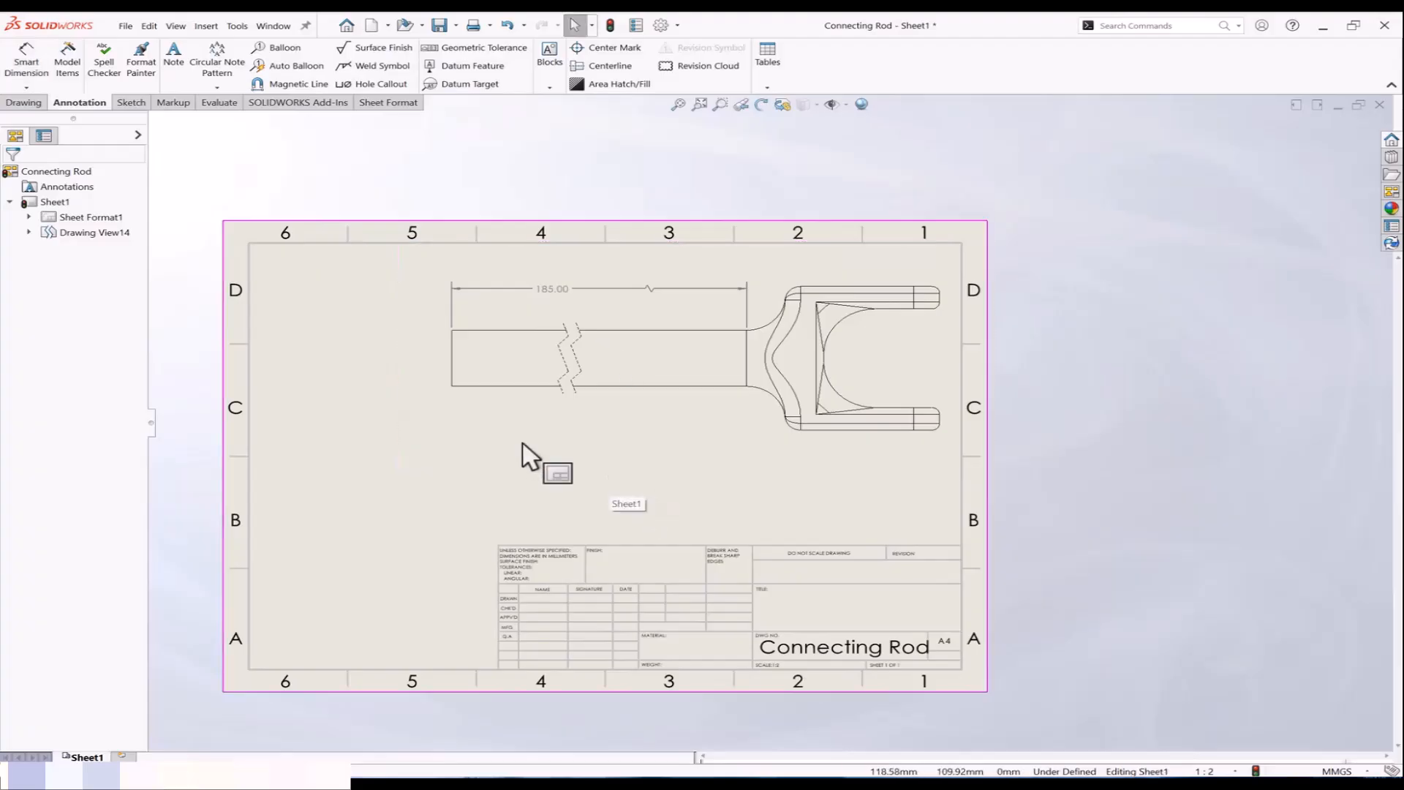
Step: Create a projected end view of the connecting rod and place it beside the free end of the shank
{"action": "middle_click_drag", "start_coordinate": [443, 410], "coordinate": [425, 381]}
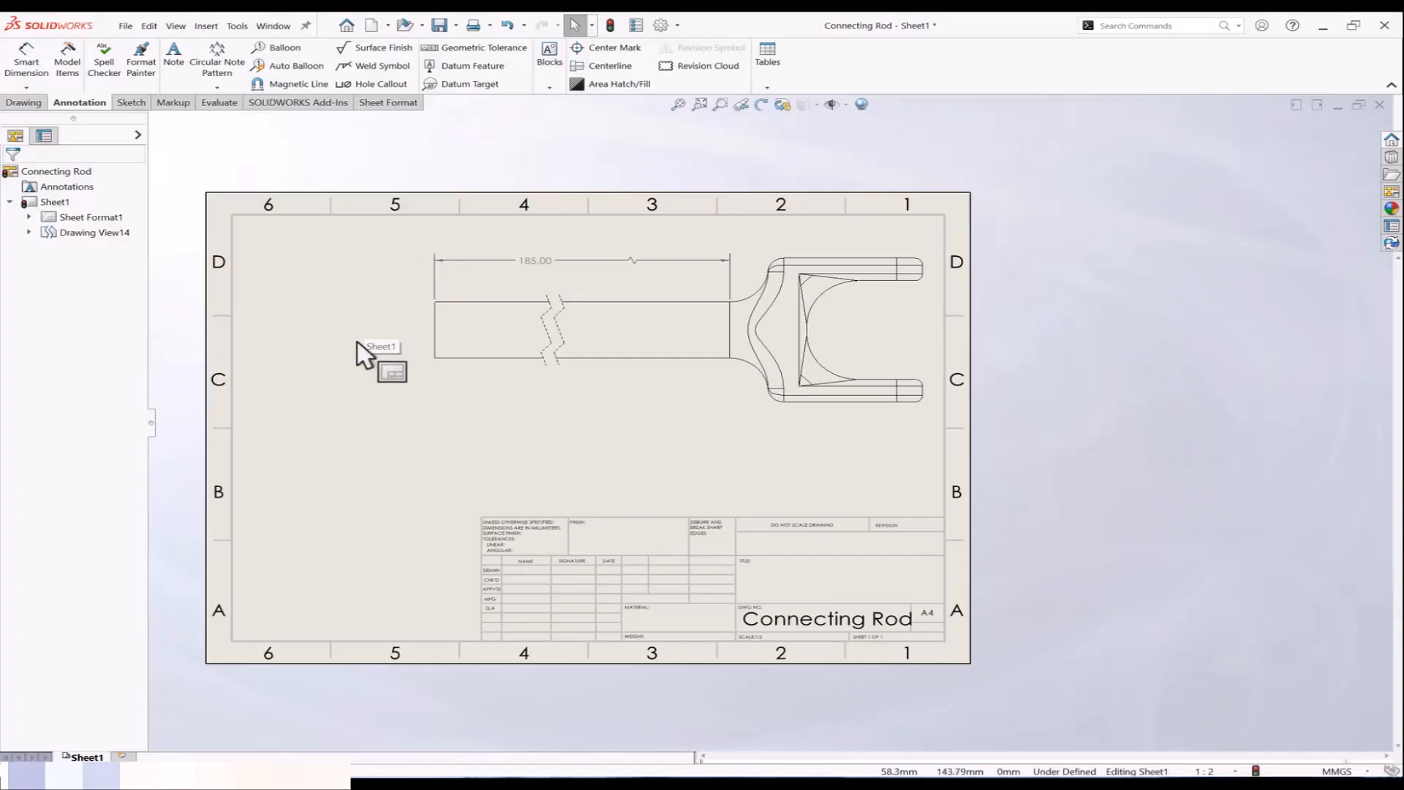
{"action": "left_click", "coordinate": [16, 104]}
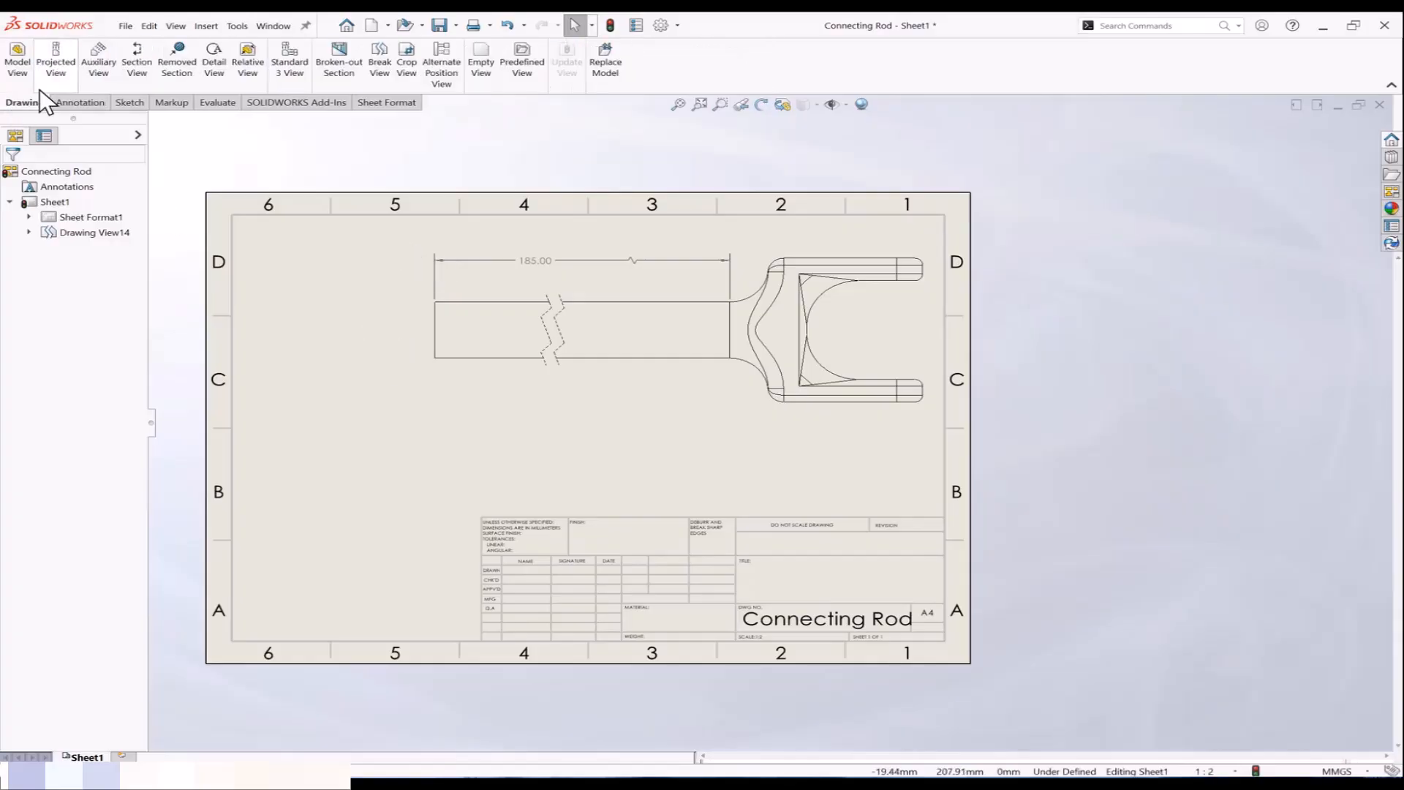
{"action": "left_click", "coordinate": [57, 65]}
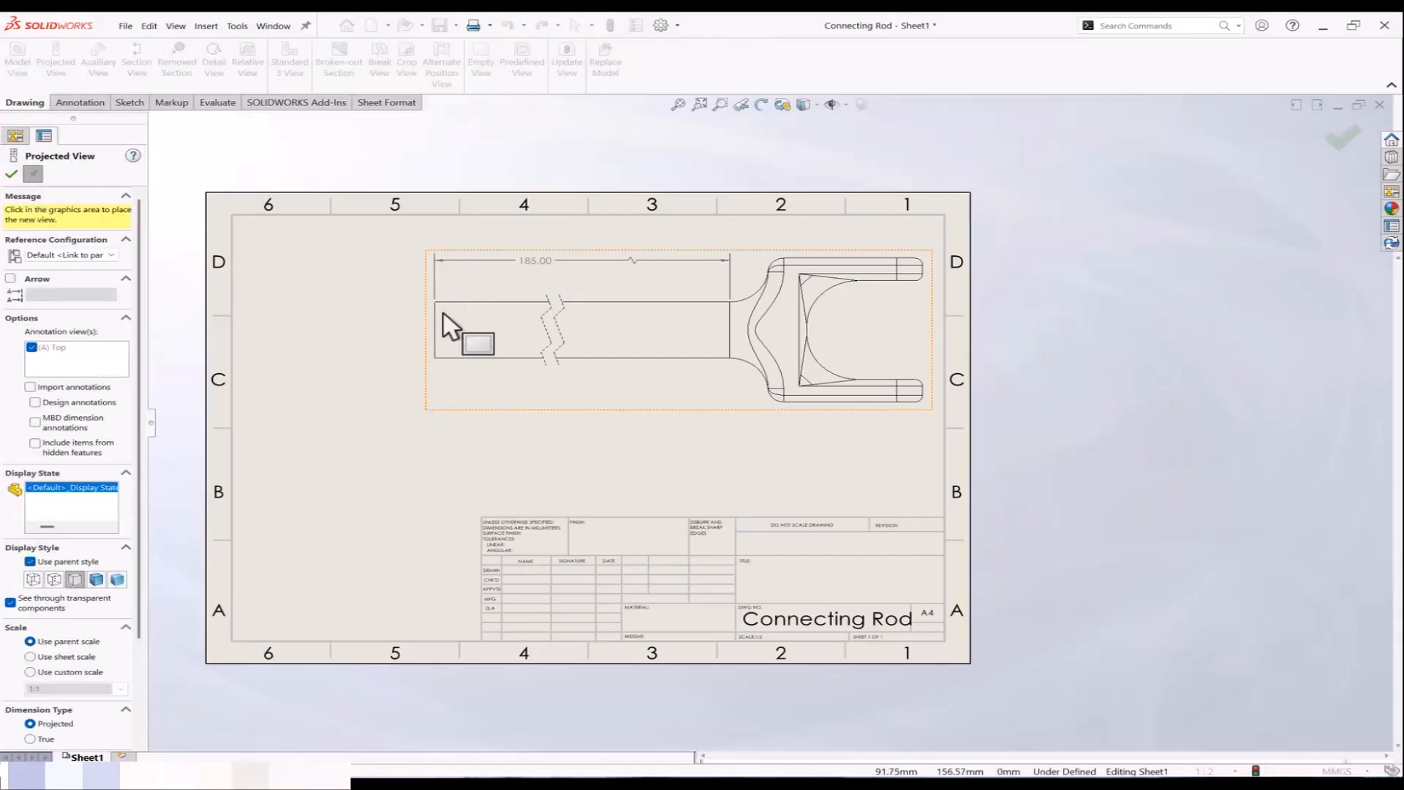
{"action": "left_click", "coordinate": [312, 340]}
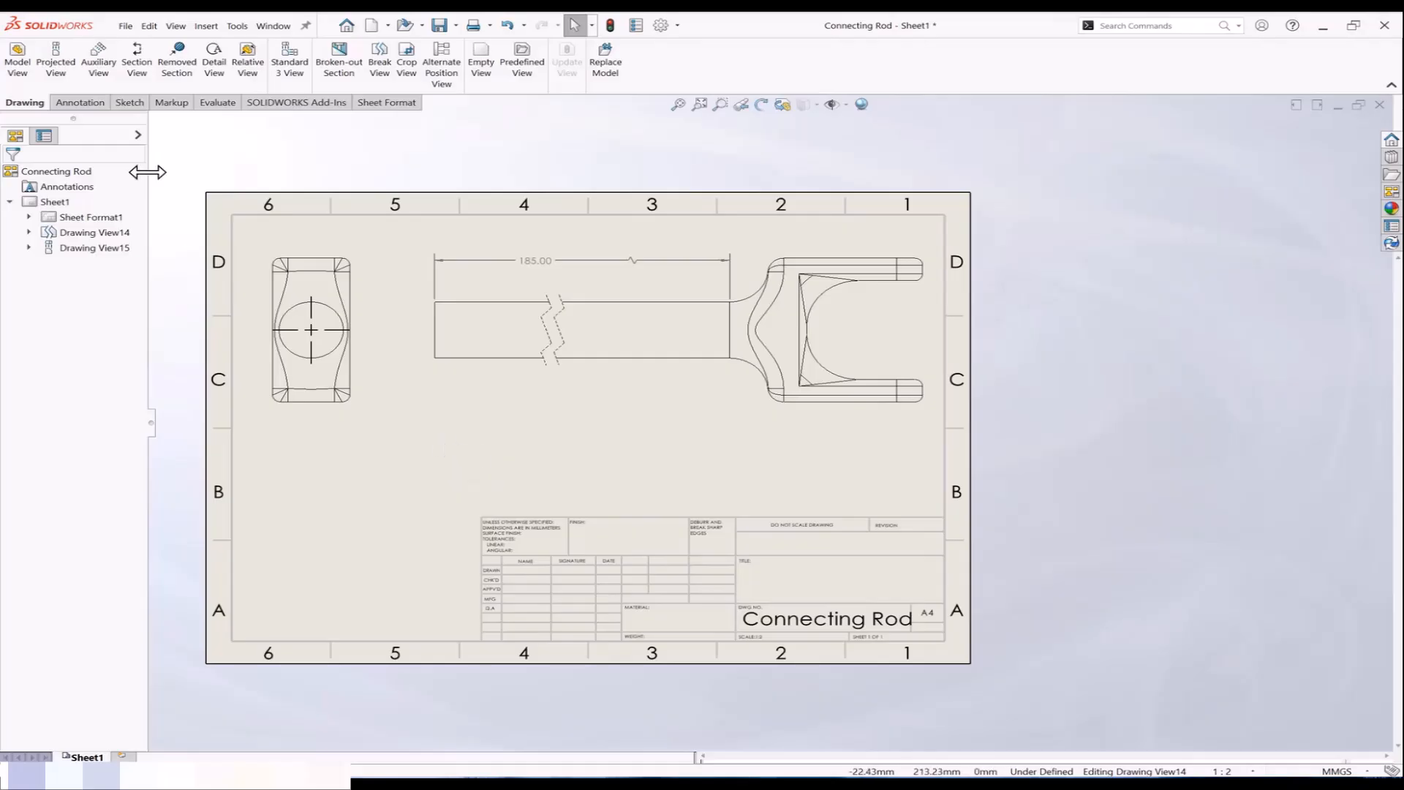
{"action": "left_click", "coordinate": [127, 103]}
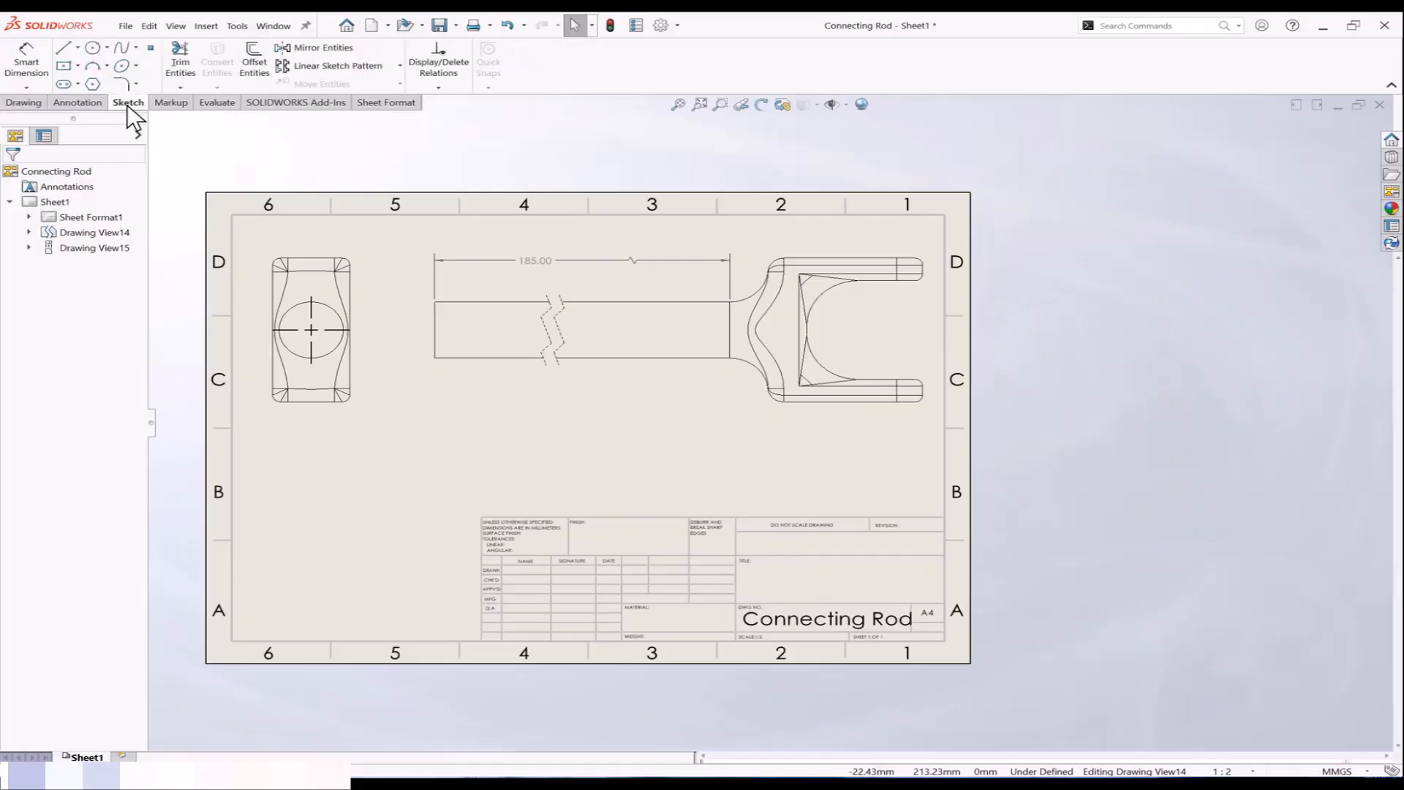
{"action": "left_click", "coordinate": [64, 66]}
{"action": "left_click", "coordinate": [928, 245]}
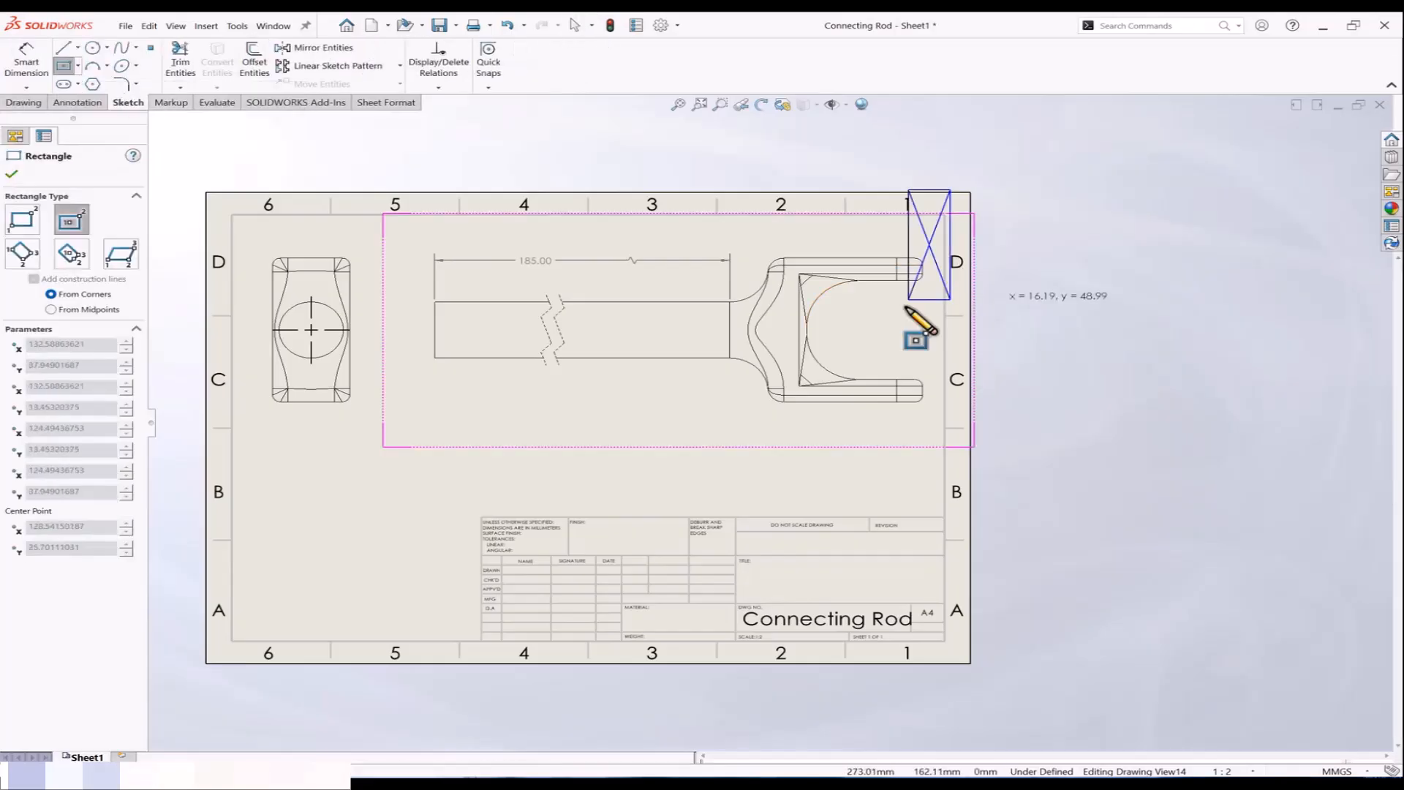
{"action": "key", "text": "Escape"}
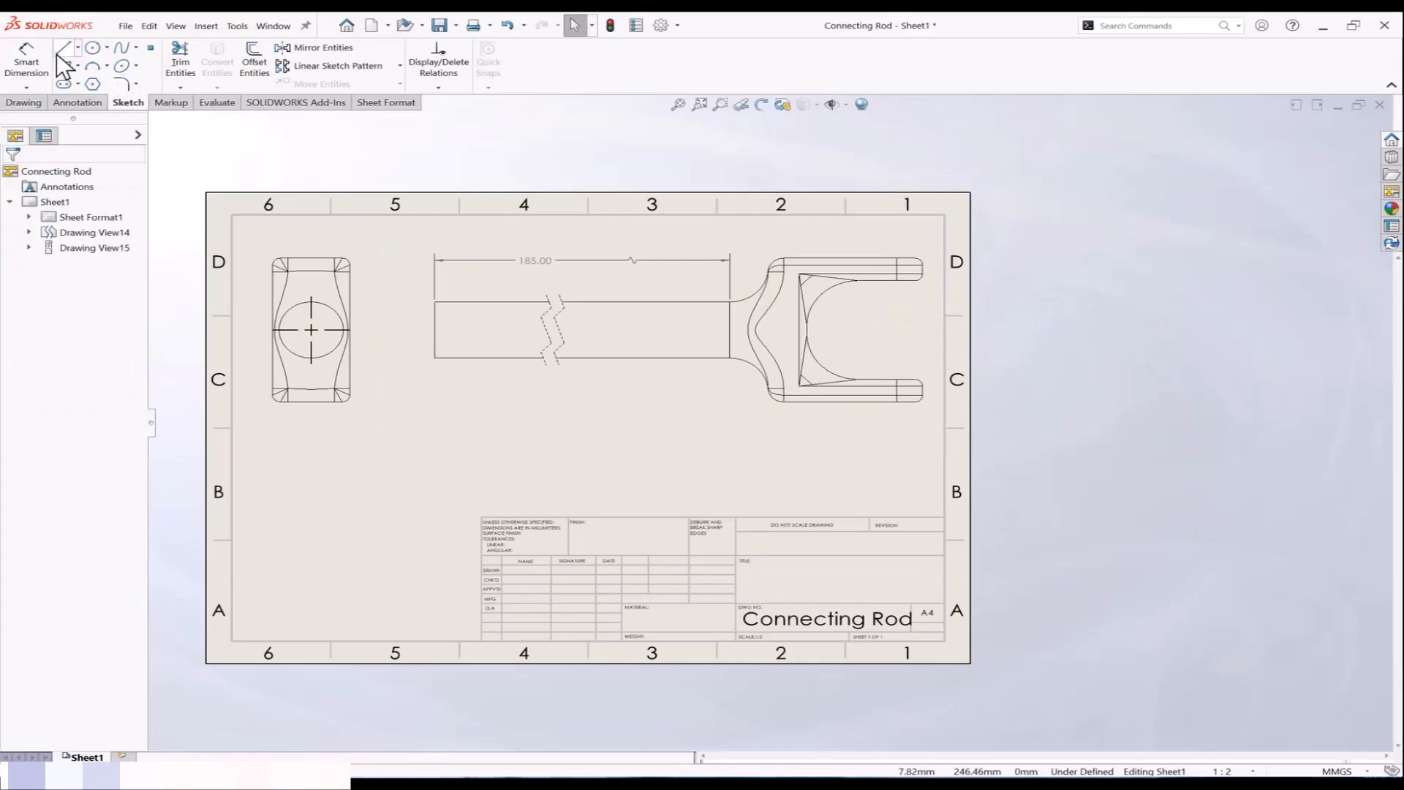
Step: Sketch a corner rectangle of about 80 by 75 mm around the fork end of the broken rod view
{"action": "left_click", "coordinate": [77, 65]}
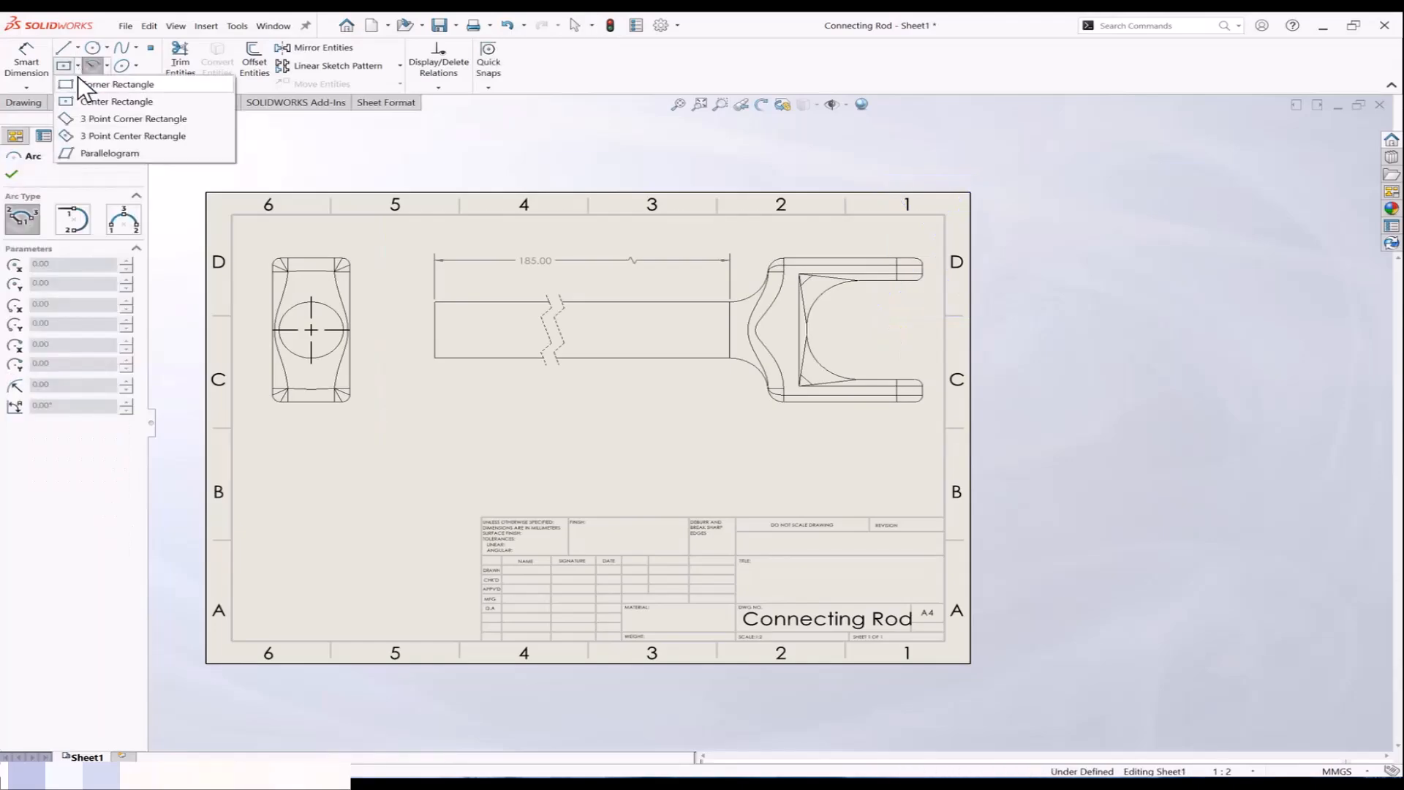
{"action": "left_click", "coordinate": [79, 83]}
{"action": "left_click", "coordinate": [932, 251]}
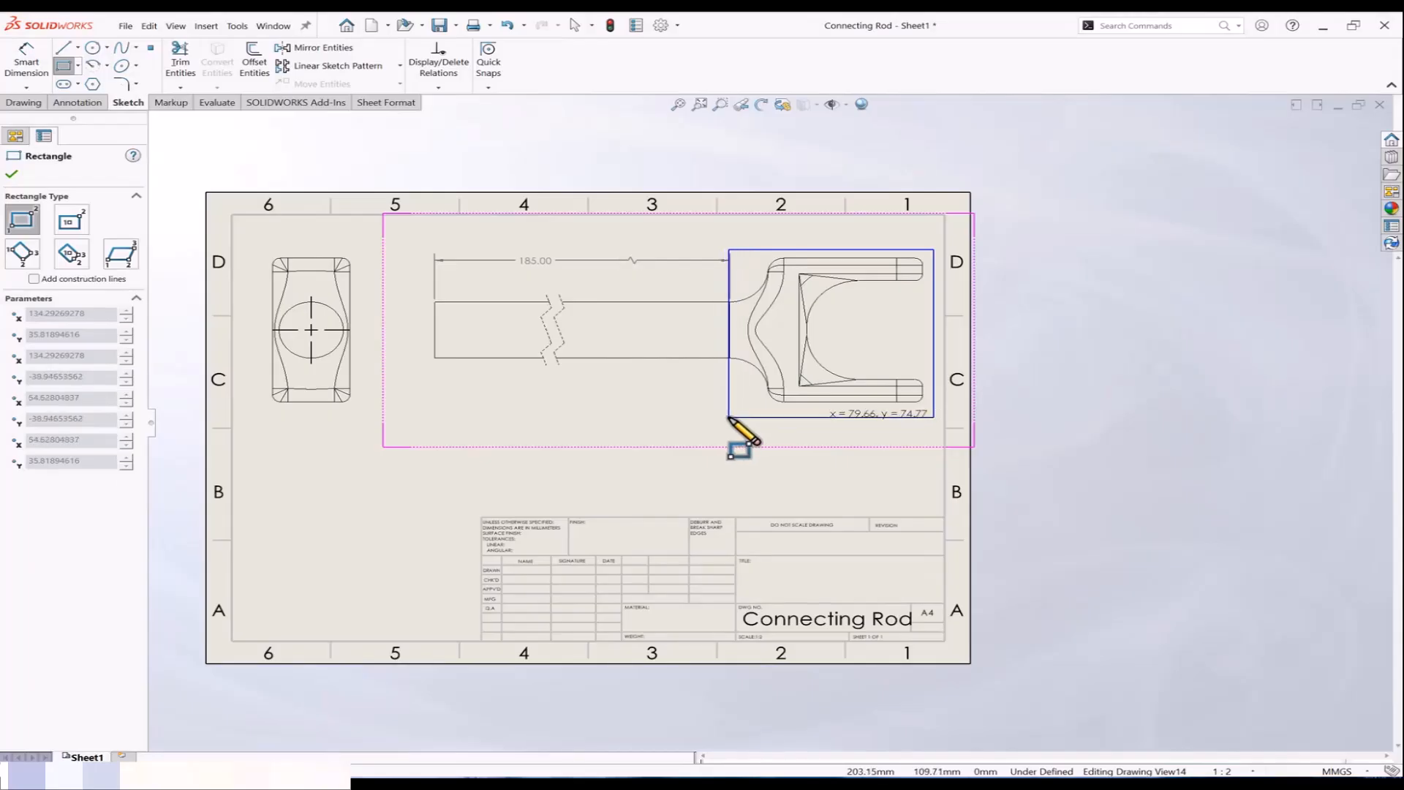
{"action": "left_click", "coordinate": [728, 418]}
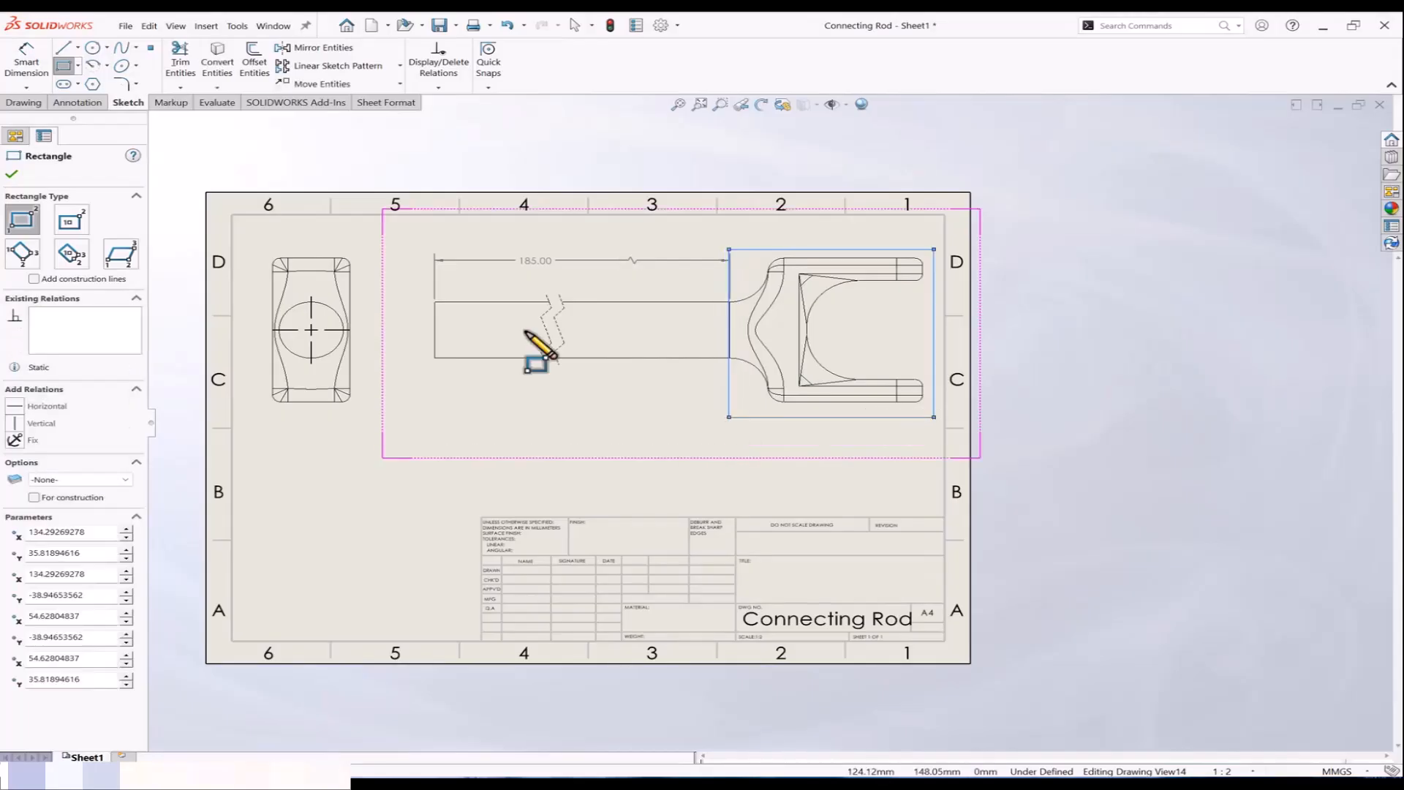
{"action": "left_click", "coordinate": [11, 174]}
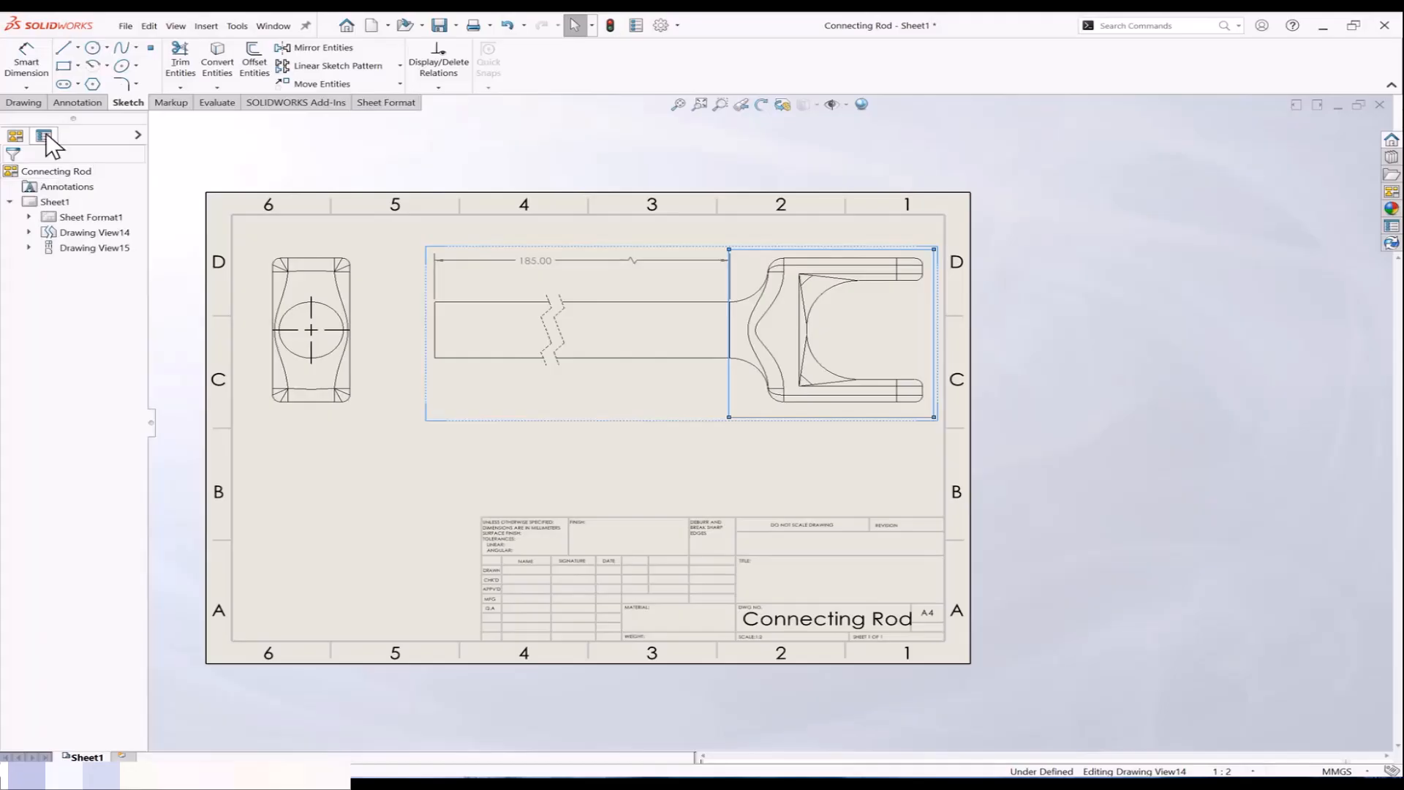
{"action": "left_click", "coordinate": [29, 102]}
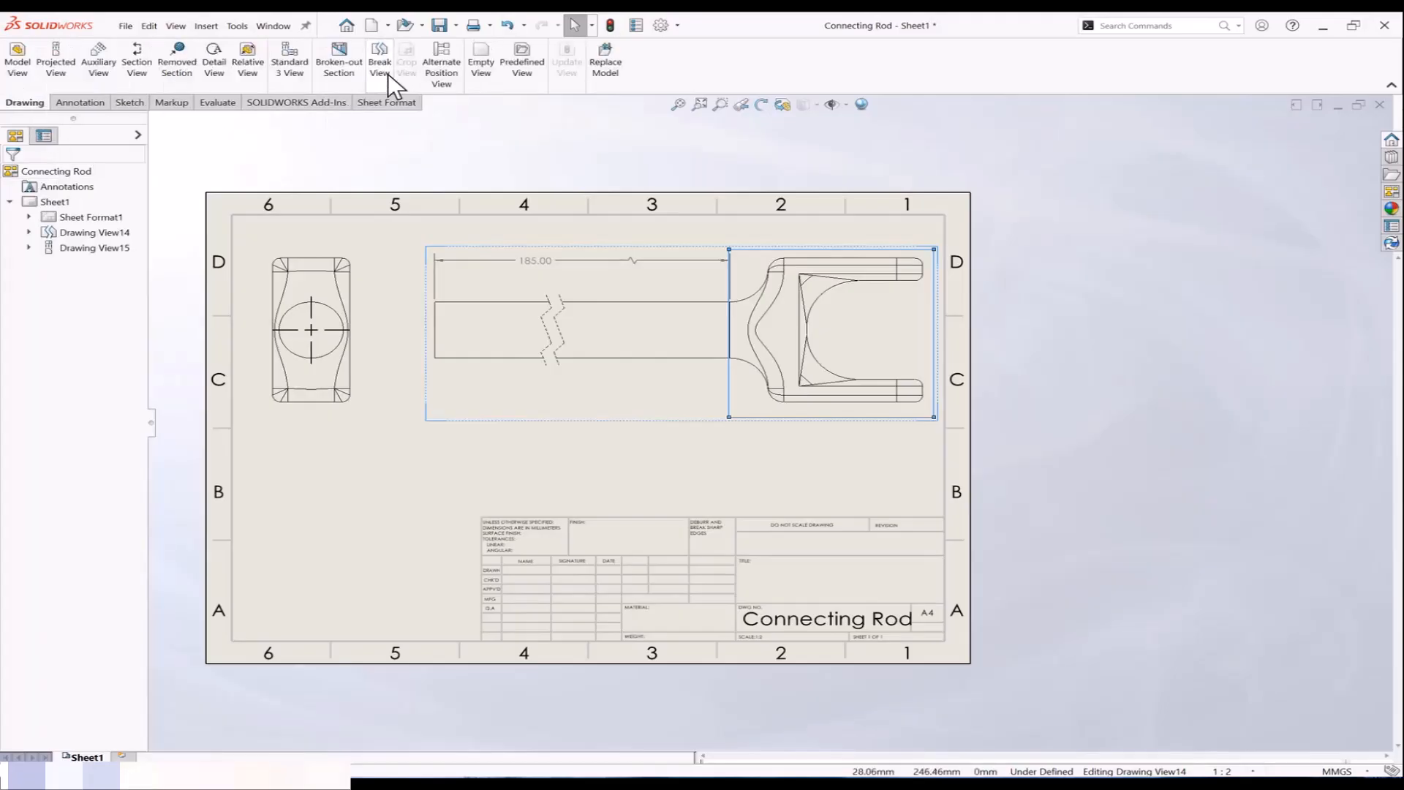
{"action": "left_click", "coordinate": [535, 240]}
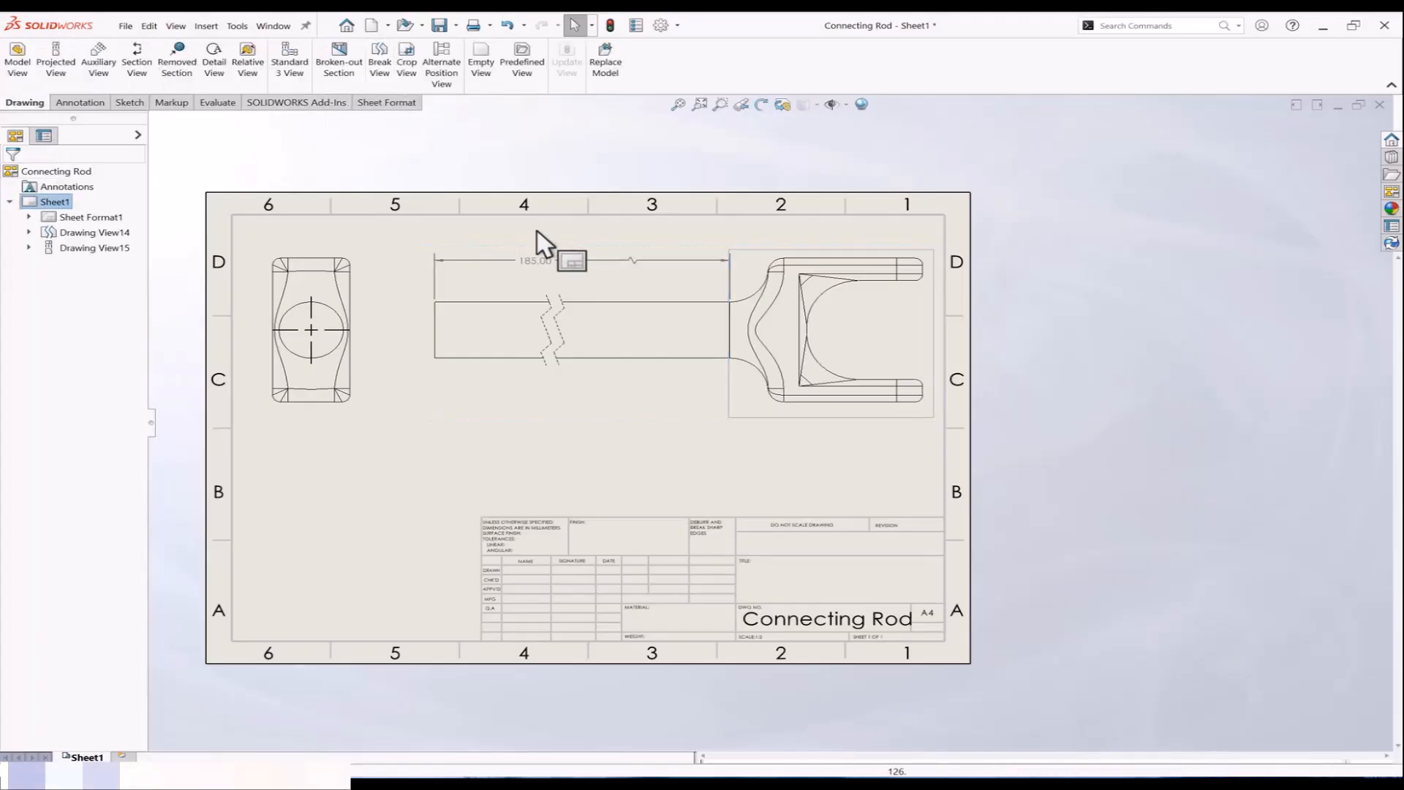
Step: Delete the shank's length dimension and the lines of the rectangle around the fork end
{"action": "left_click", "coordinate": [767, 251]}
{"action": "left_click", "coordinate": [380, 228]}
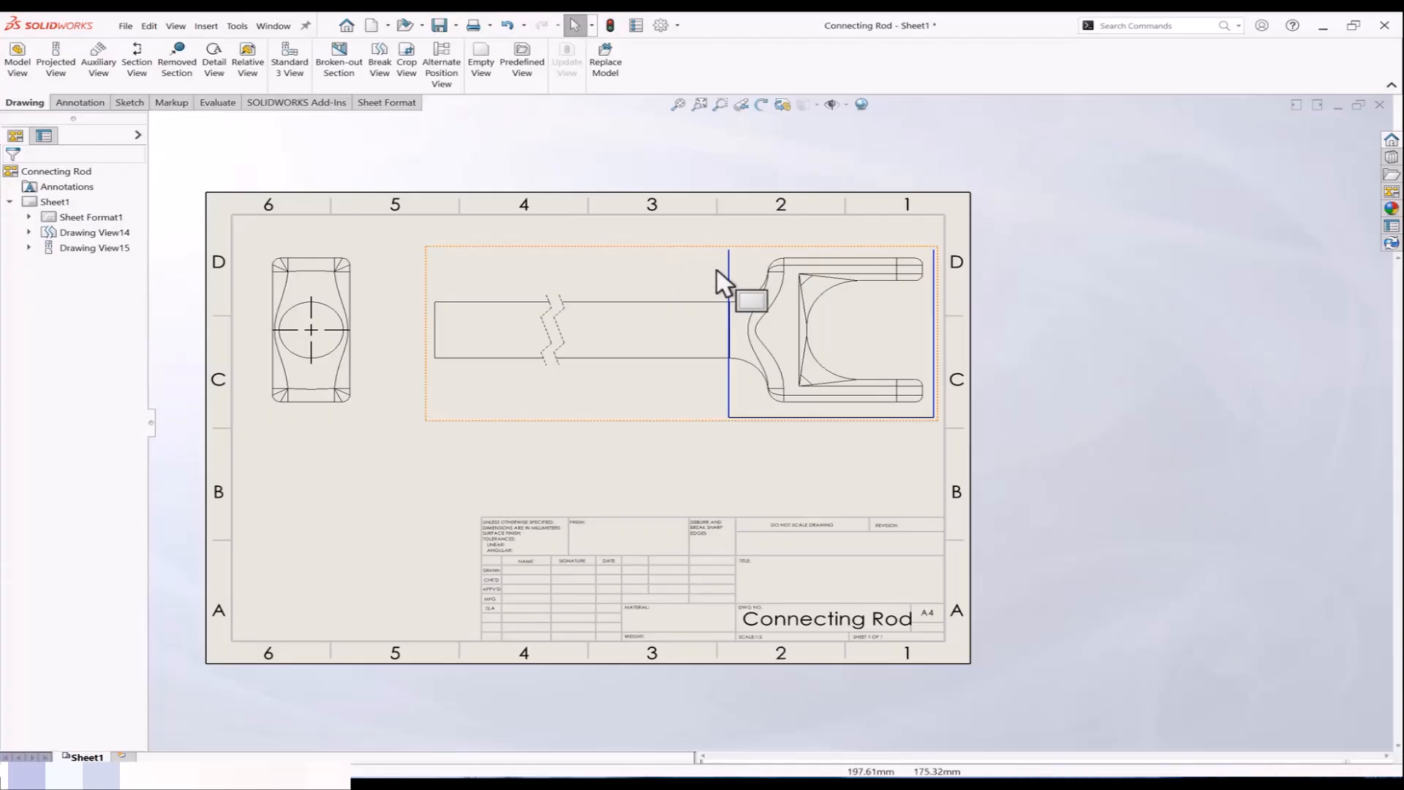
{"action": "left_click", "coordinate": [728, 285]}
{"action": "key", "text": "Delete"}
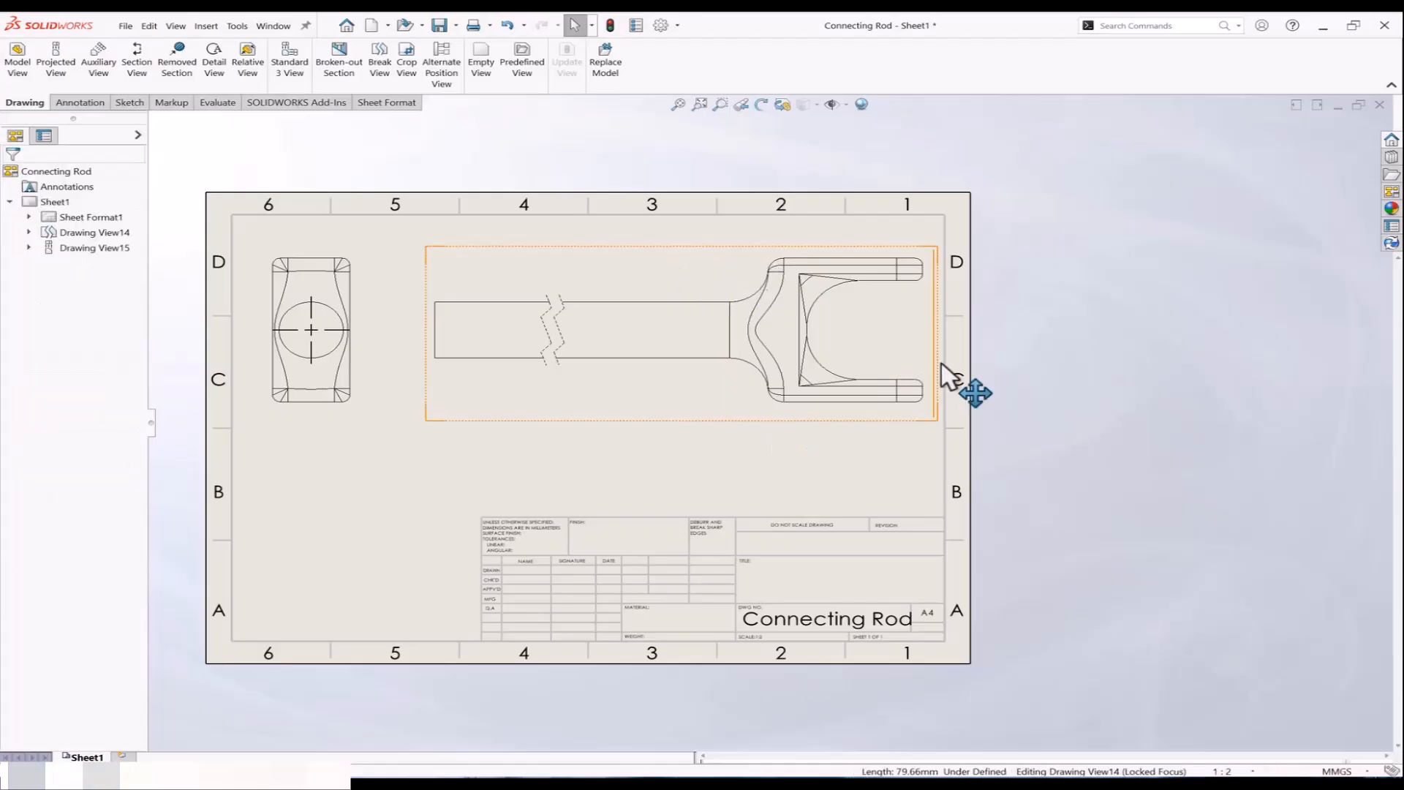
{"action": "left_click", "coordinate": [936, 369]}
{"action": "key", "text": "Delete"}
{"action": "left_click", "coordinate": [796, 340]}
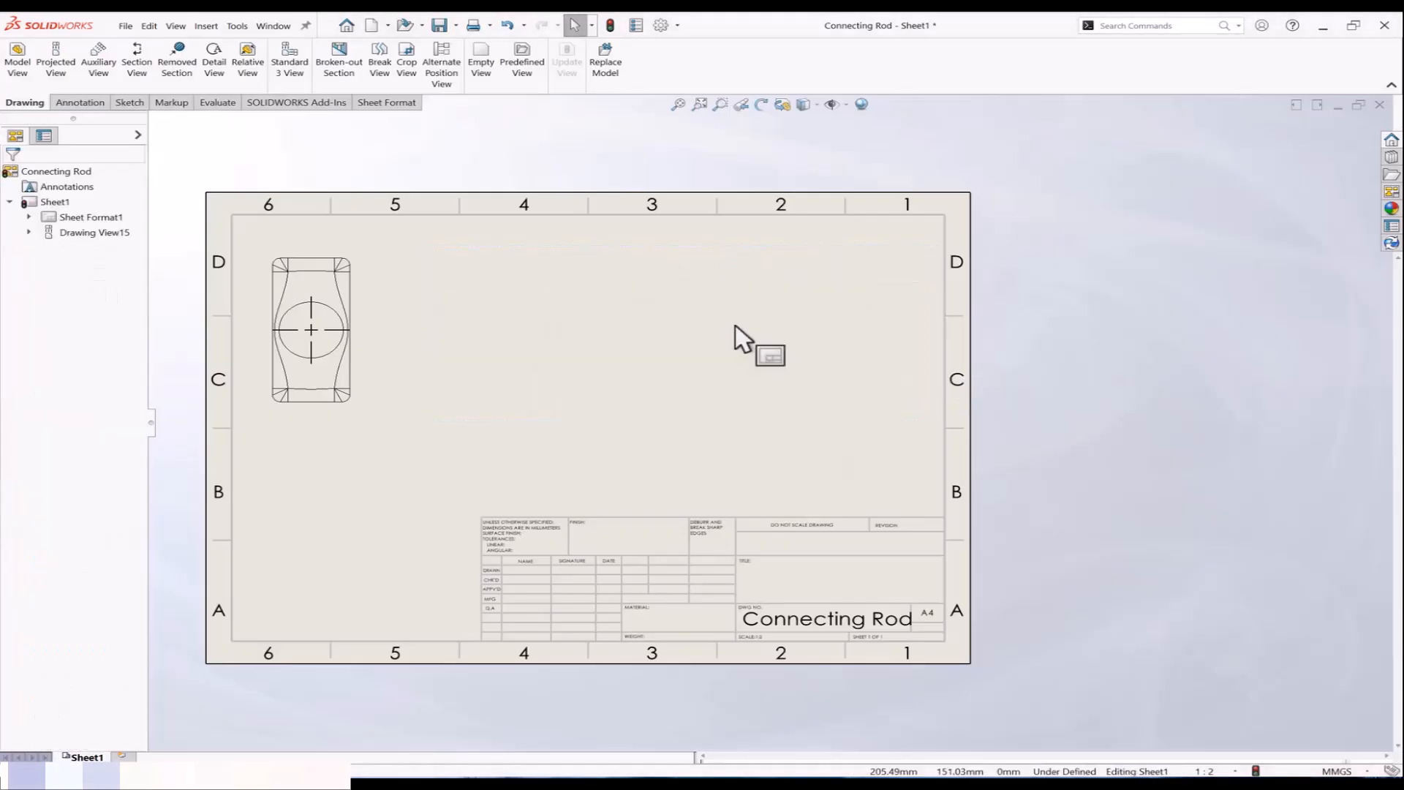
{"action": "left_click", "coordinate": [933, 306]}
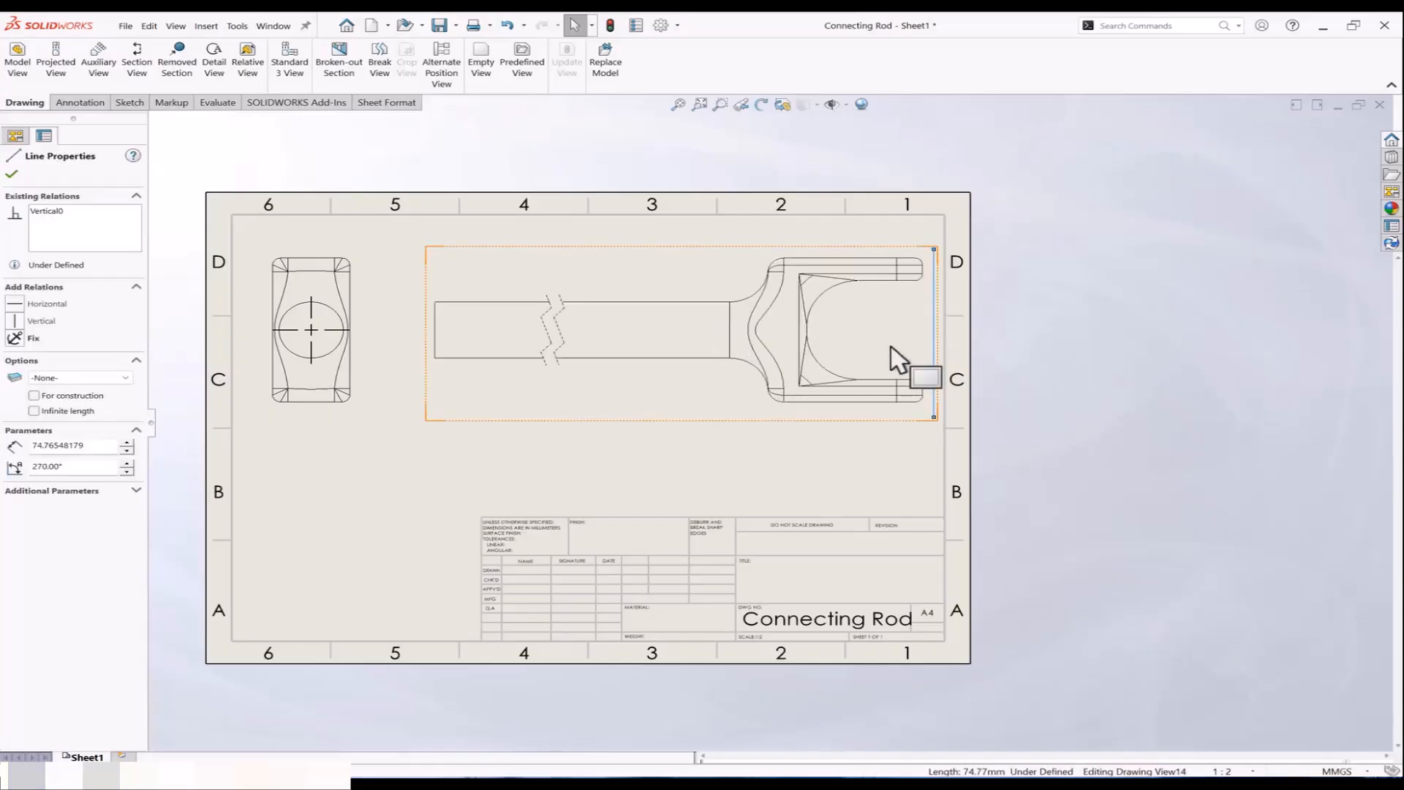
{"action": "key", "text": "Delete"}
{"action": "left_click", "coordinate": [815, 466]}
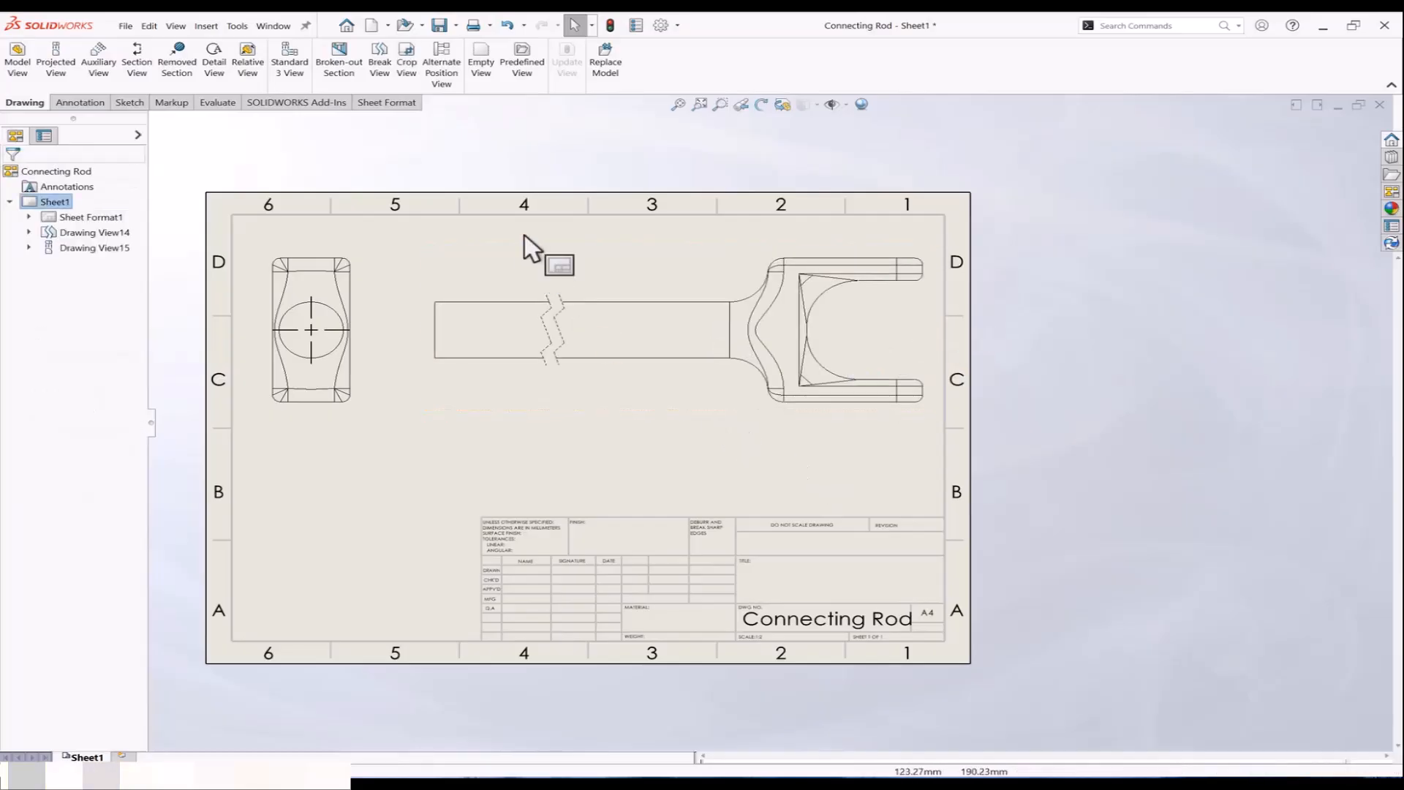
Step: Sketch a new corner rectangle of about 78 by 86 mm around the fork end of the broken view
{"action": "left_click", "coordinate": [130, 103]}
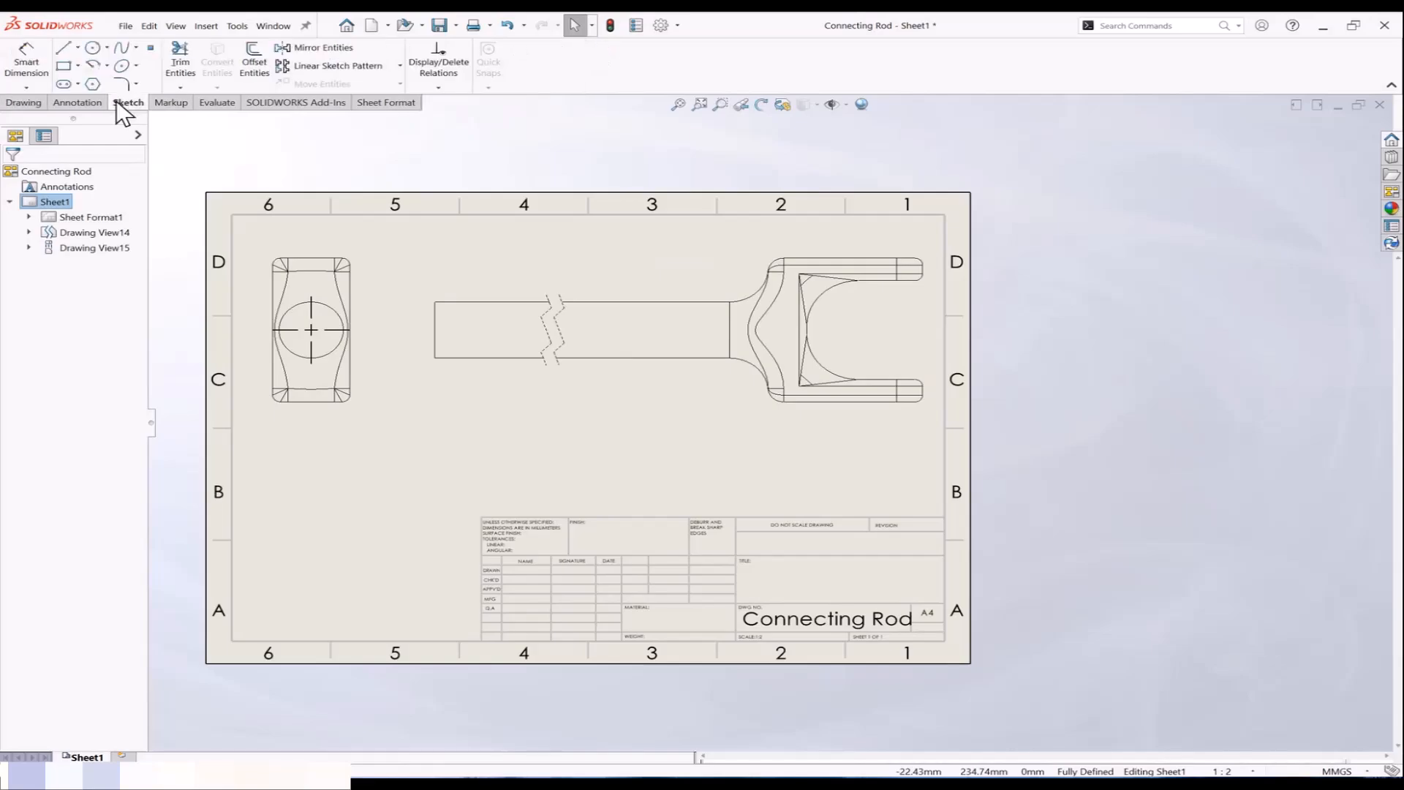
{"action": "left_click", "coordinate": [63, 66]}
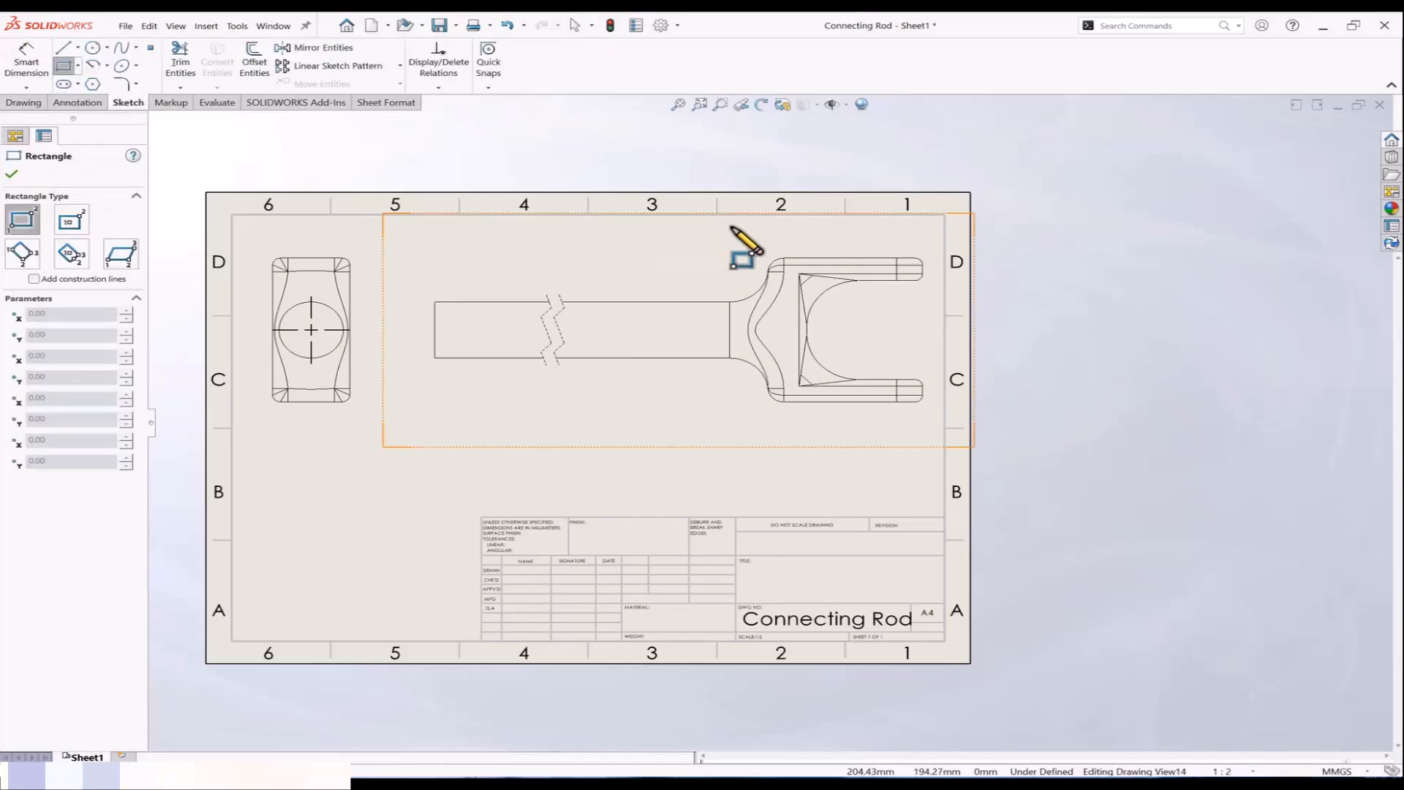
{"action": "left_click", "coordinate": [731, 228]}
{"action": "left_click", "coordinate": [932, 421]}
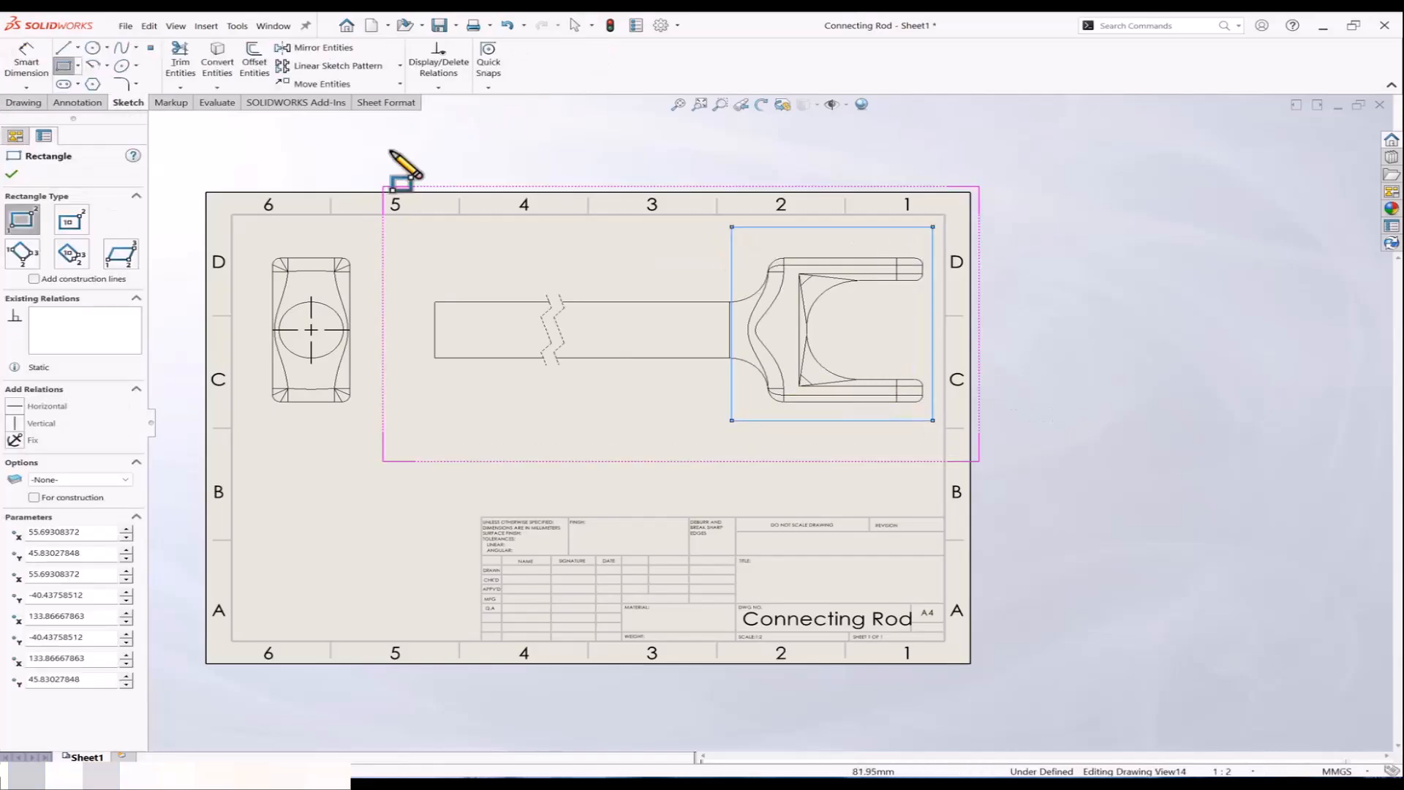
Step: Try to crop the broken rod view to the rectangle around its fork end
{"action": "left_click", "coordinate": [25, 102]}
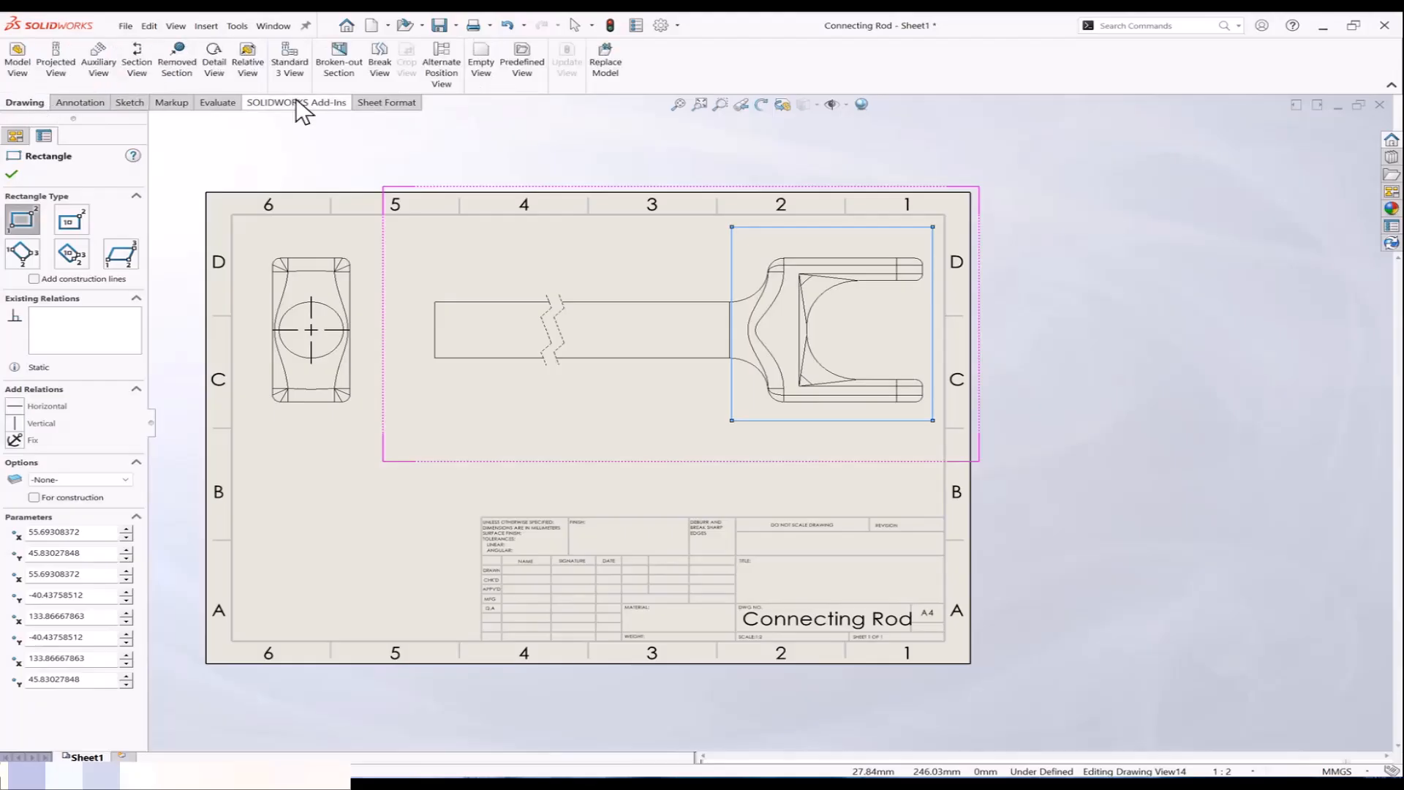
{"action": "left_click", "coordinate": [401, 60]}
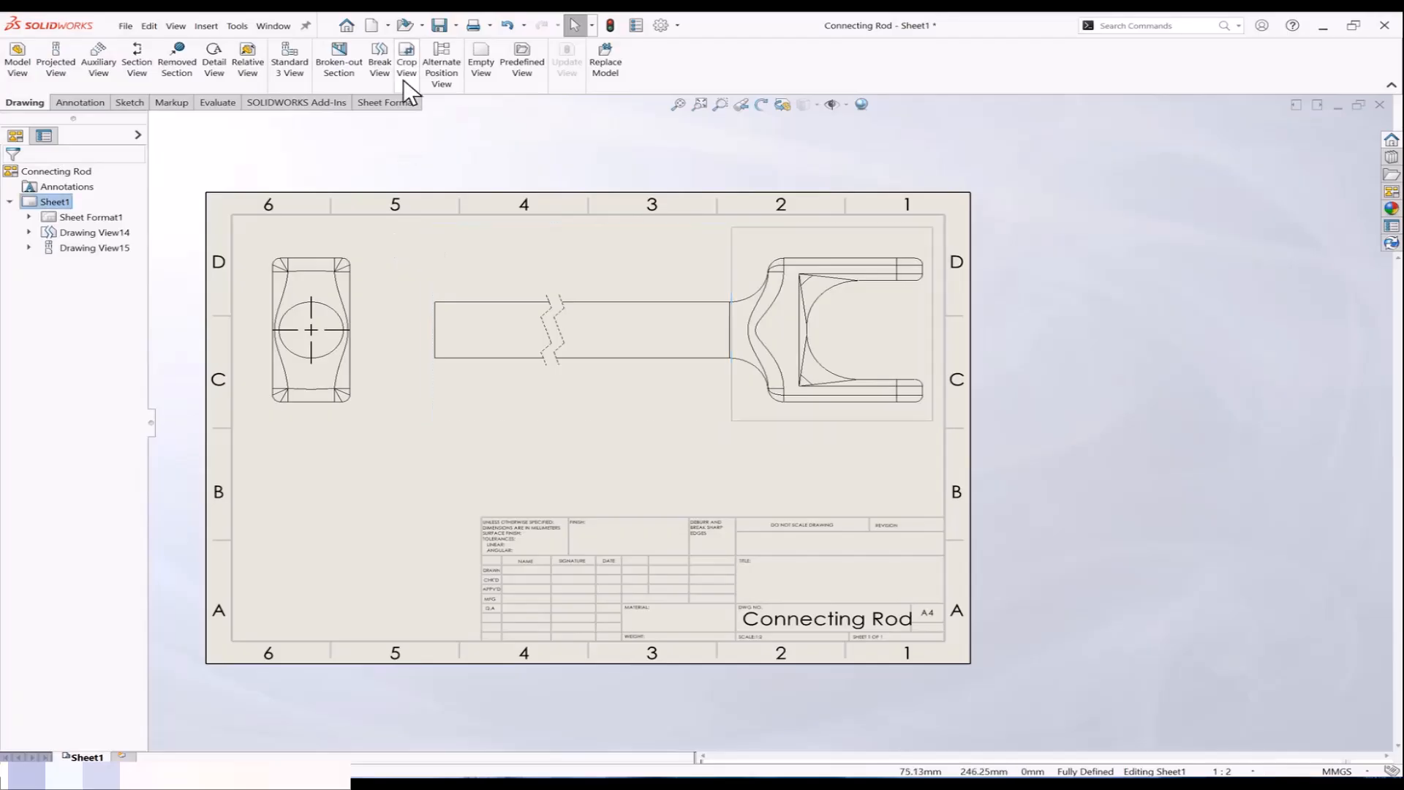
{"action": "left_click", "coordinate": [407, 62]}
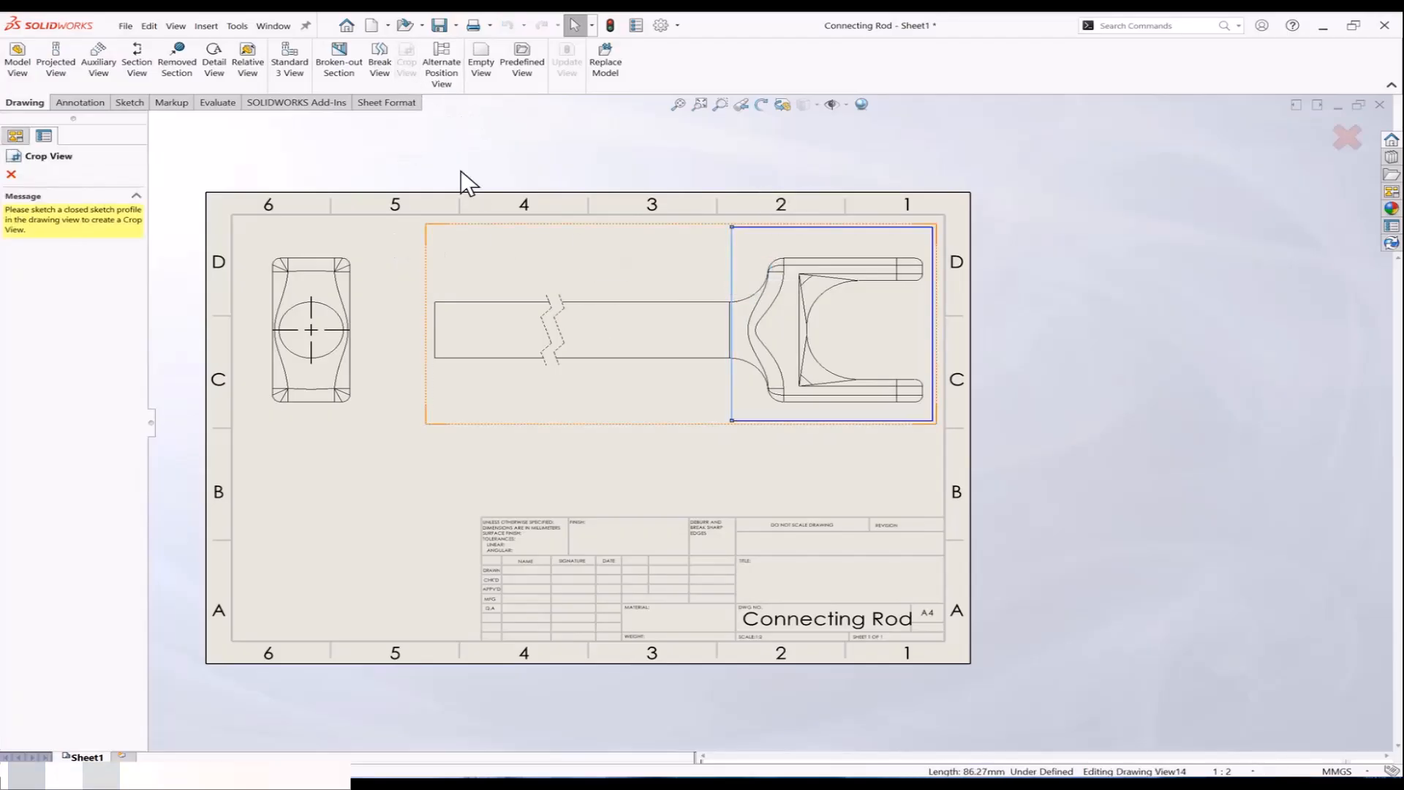
{"action": "key", "text": "Escape"}
{"action": "key", "text": "Escape"}
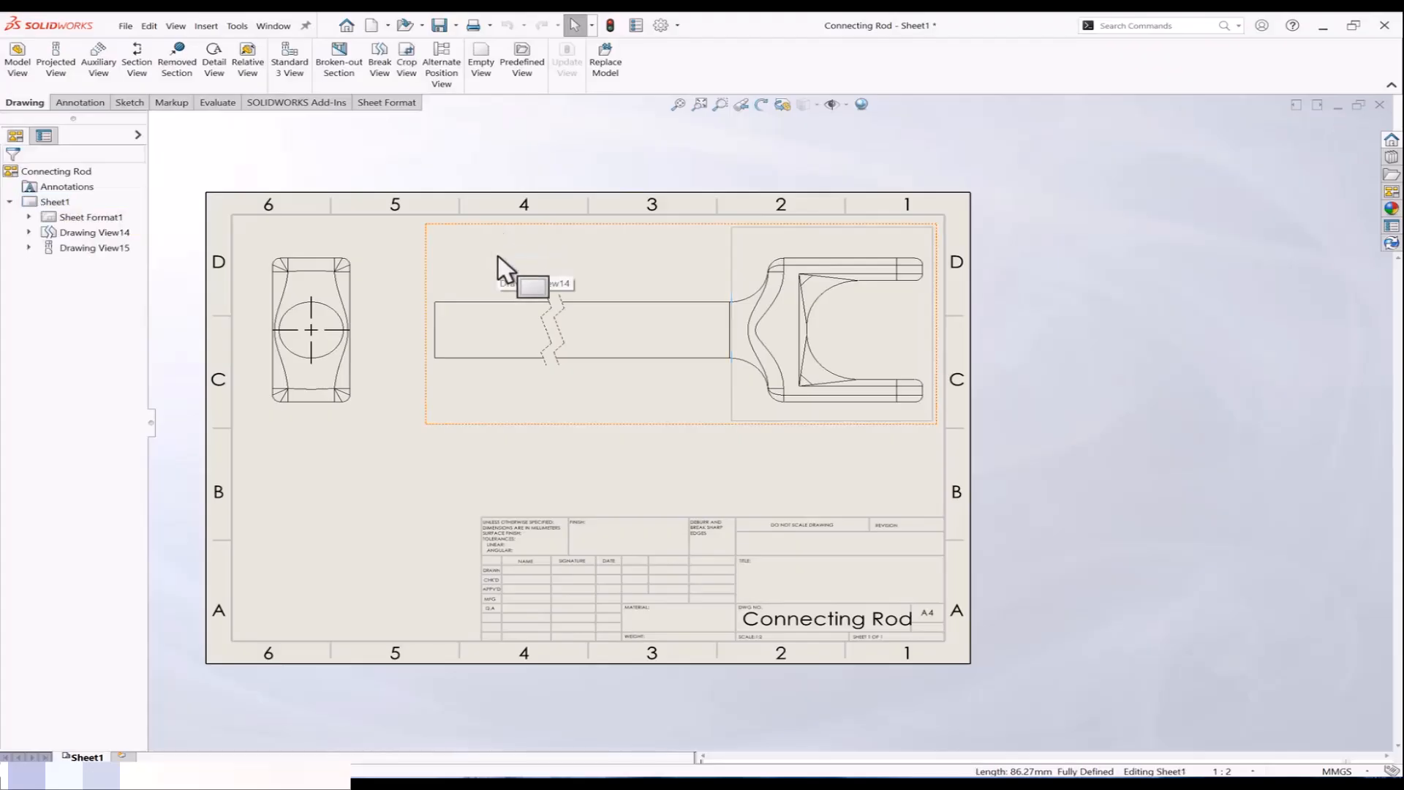
Step: Remove the break from the rod view and delete the projected end view
{"action": "left_click", "coordinate": [557, 338]}
{"action": "key", "text": "Delete"}
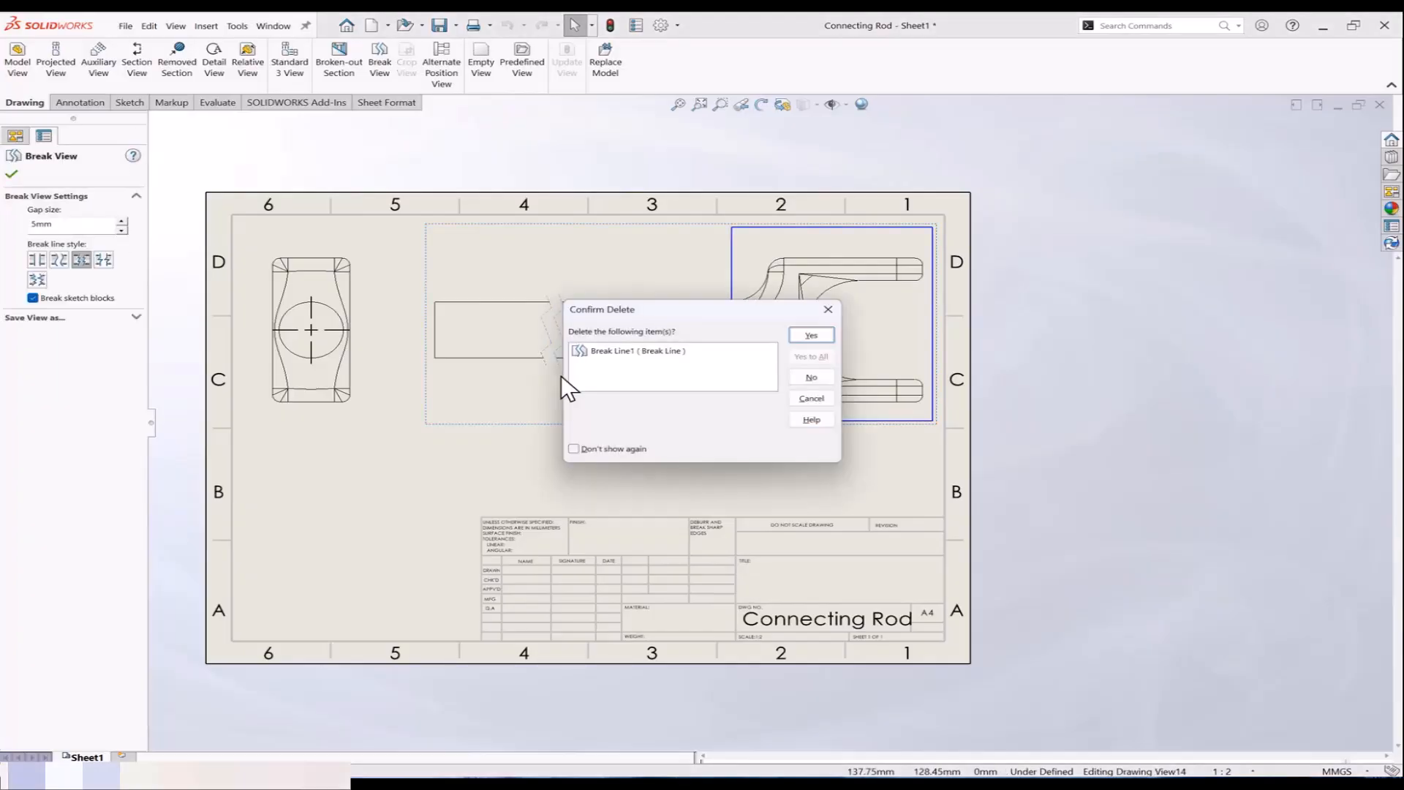
{"action": "left_click", "coordinate": [817, 342]}
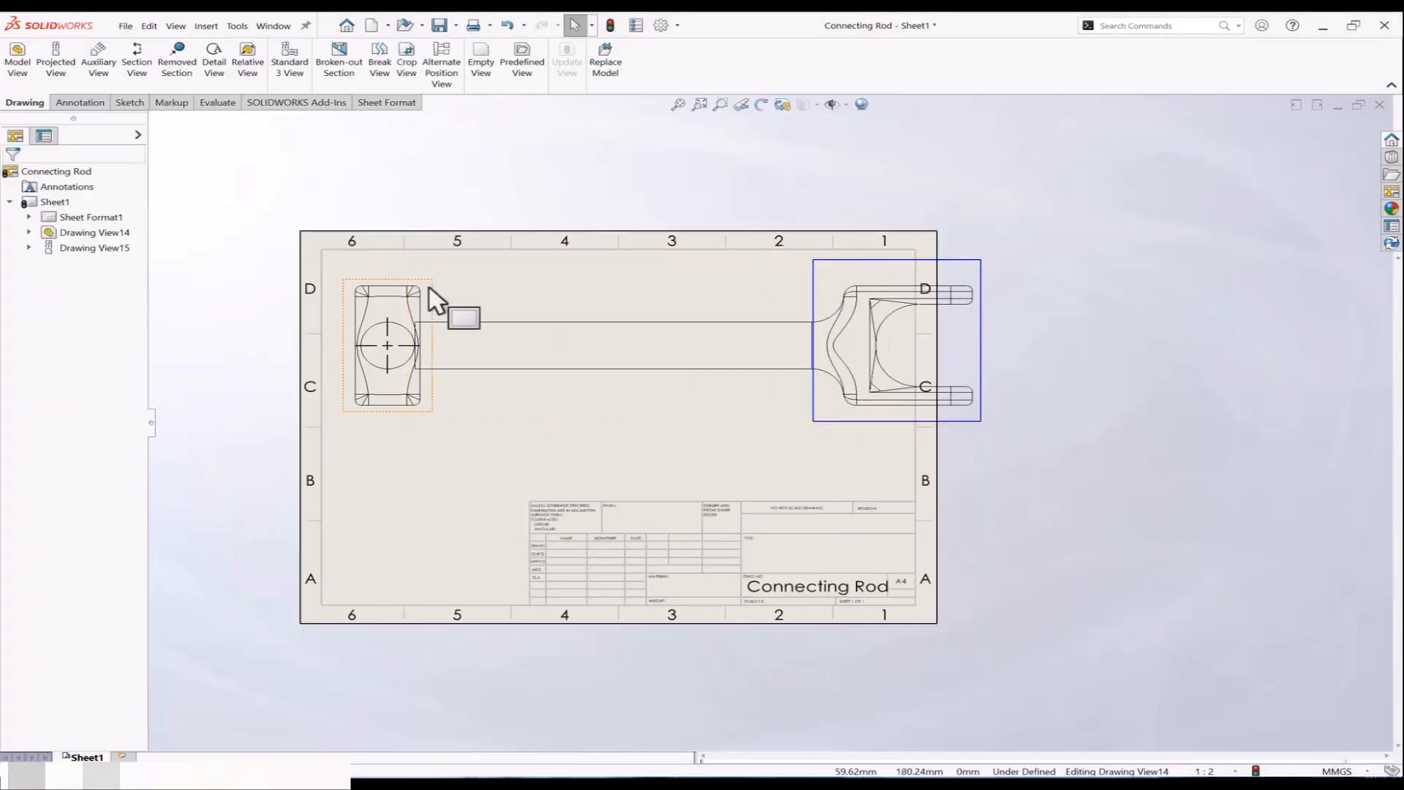
{"action": "left_click", "coordinate": [436, 361]}
{"action": "key", "text": "Delete"}
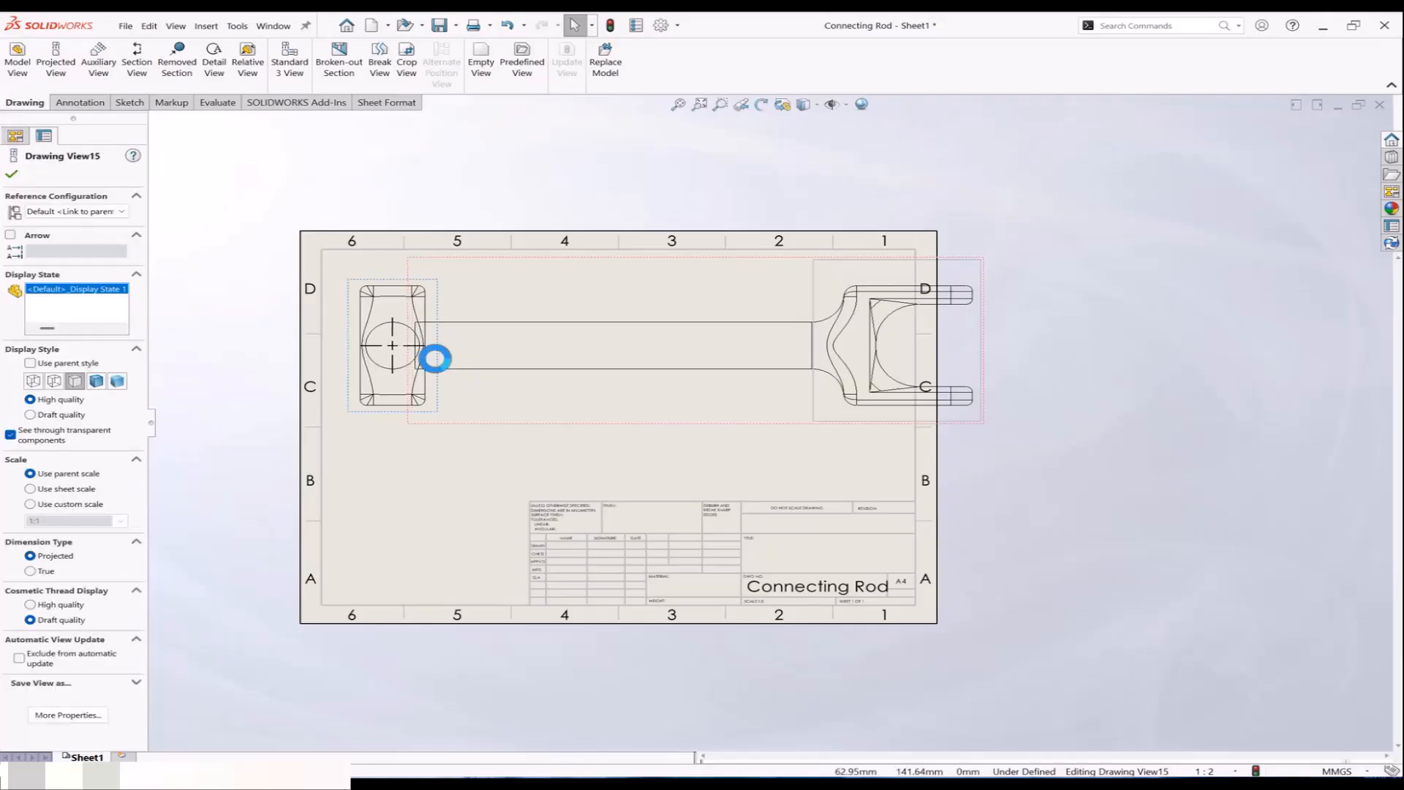
{"action": "left_click", "coordinate": [819, 342]}
Step: Move the unbroken rod view fully inside the sheet border and try to crop it to the fork rectangle
{"action": "left_click_drag", "start_coordinate": [624, 424], "coordinate": [575, 433]}
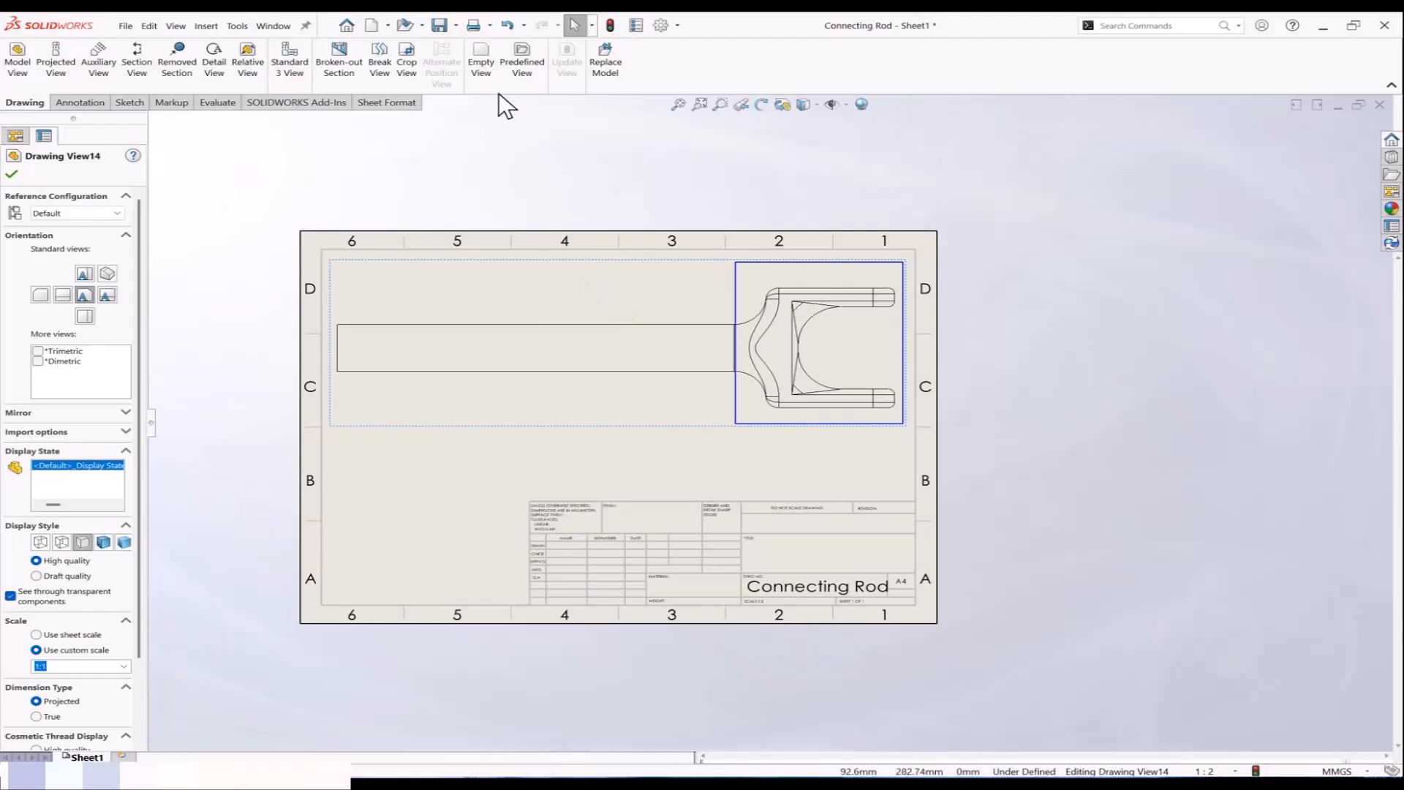
{"action": "left_click", "coordinate": [407, 59]}
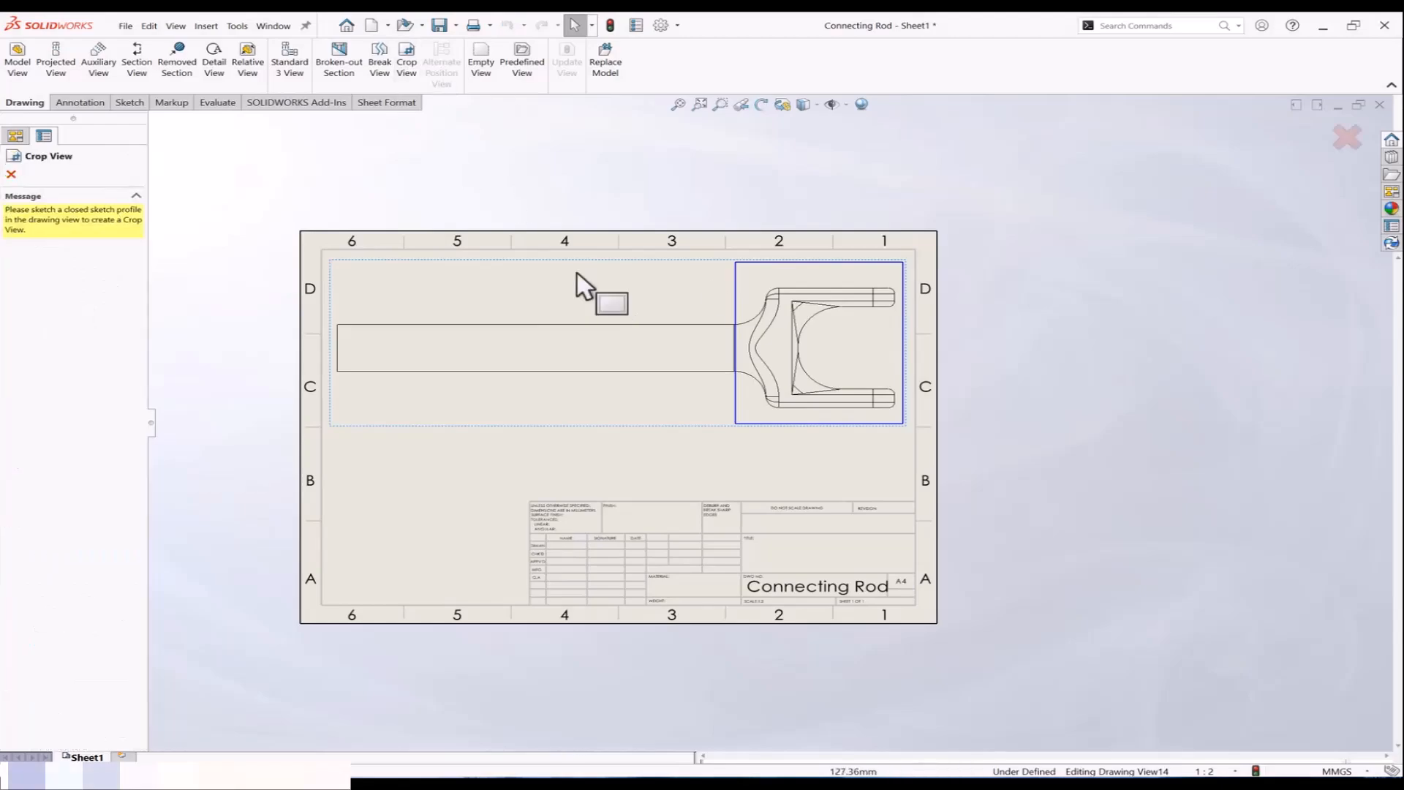
{"action": "left_click", "coordinate": [11, 173]}
Step: Delete all four lines of the rectangle around the fork end of the unbroken rod view
{"action": "left_click_drag", "start_coordinate": [657, 214], "coordinate": [911, 437]}
{"action": "left_click", "coordinate": [886, 423]}
{"action": "key", "text": "Delete"}
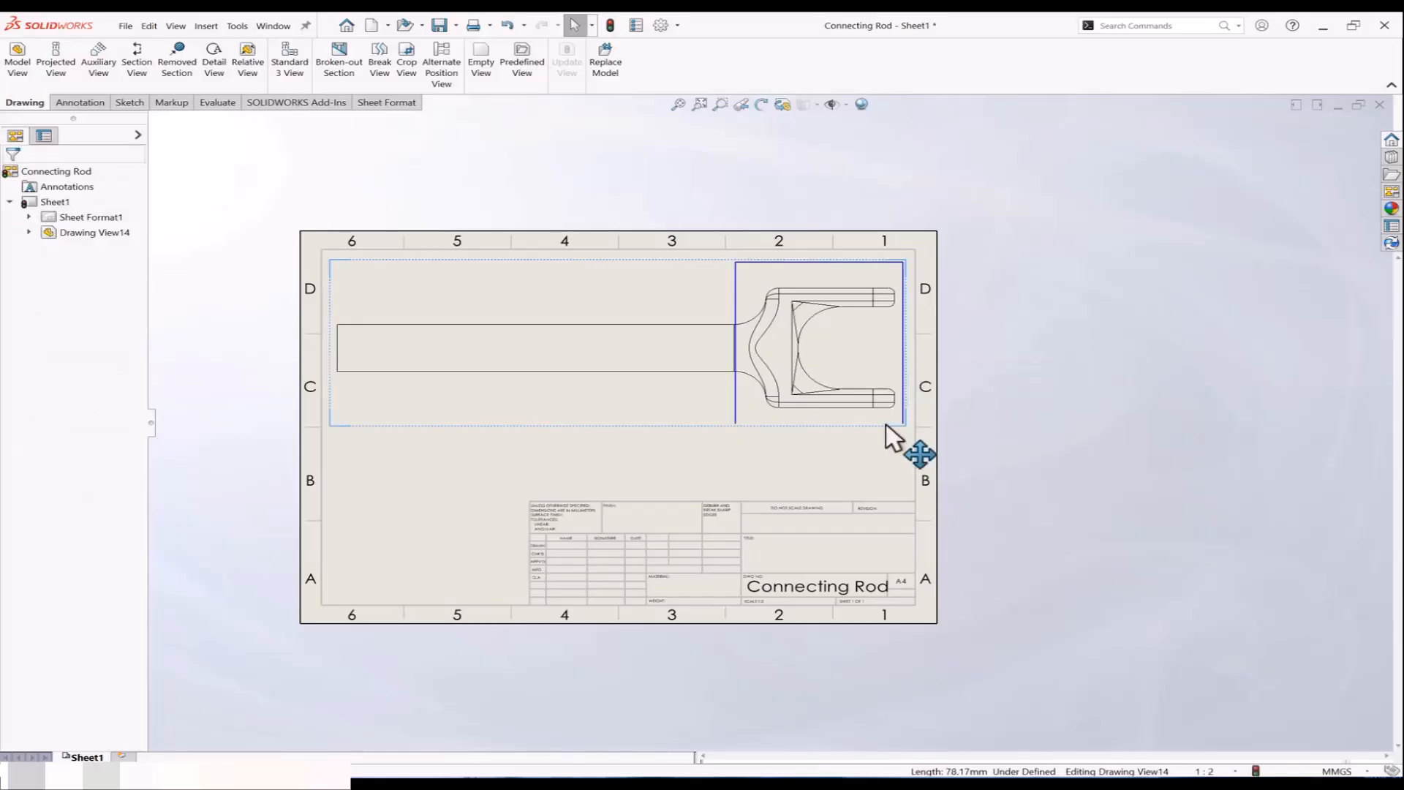
{"action": "left_click", "coordinate": [904, 377]}
{"action": "key", "text": "Delete"}
{"action": "left_click", "coordinate": [735, 273]}
{"action": "key", "text": "Delete"}
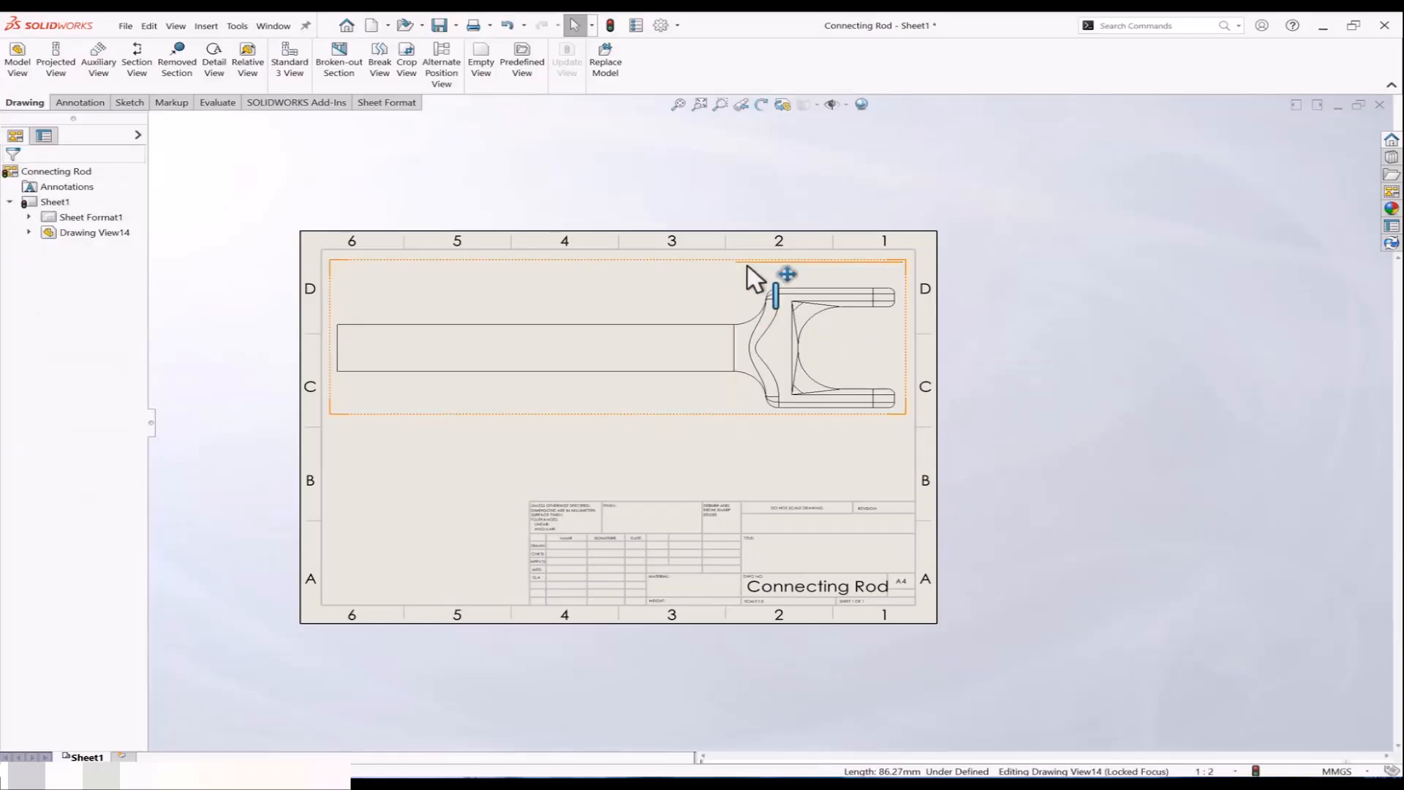
{"action": "left_click", "coordinate": [746, 263]}
{"action": "key", "text": "Delete"}
{"action": "double_click", "coordinate": [559, 433]}
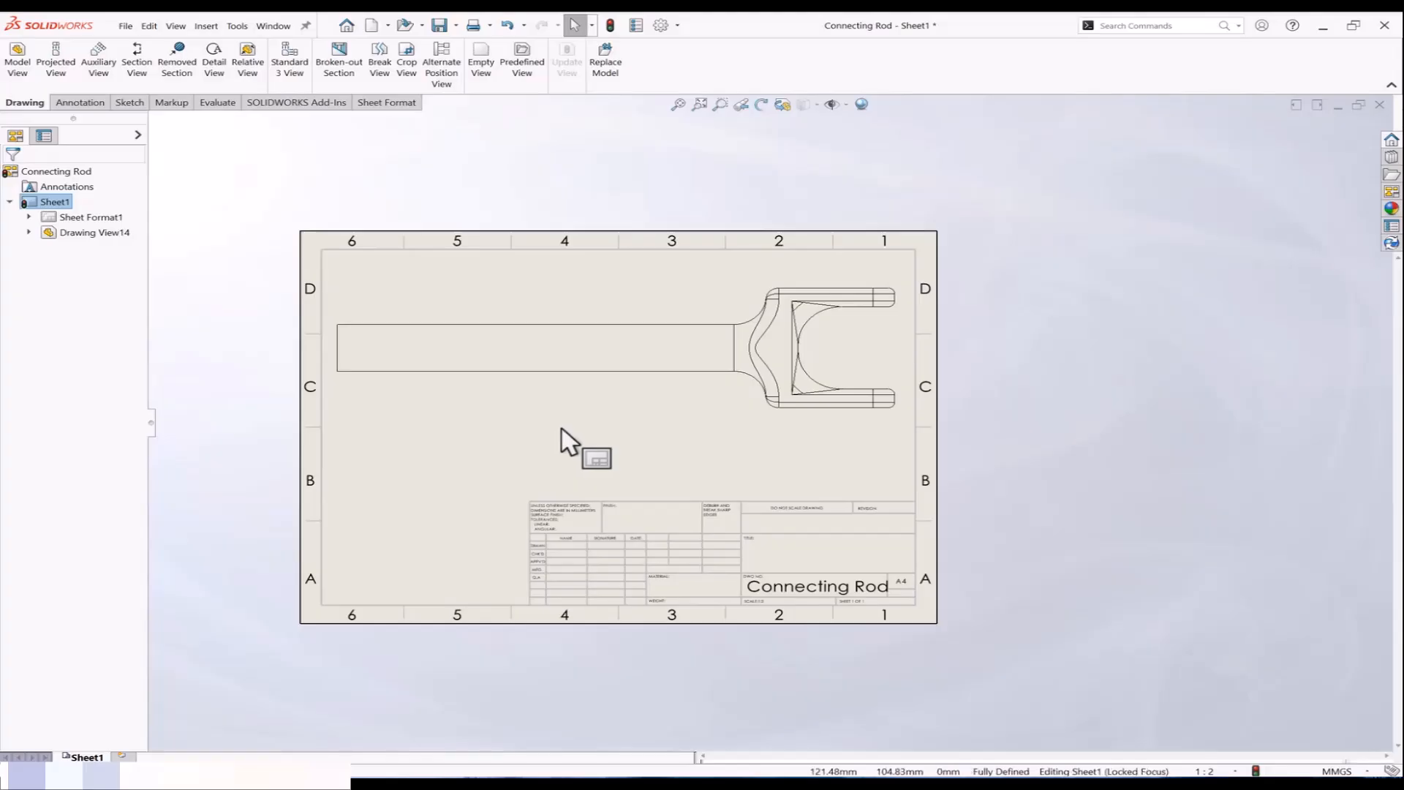
Step: Sketch a corner rectangle enclosing the whole fork and a short piece of the adjoining shank
{"action": "left_click", "coordinate": [128, 103]}
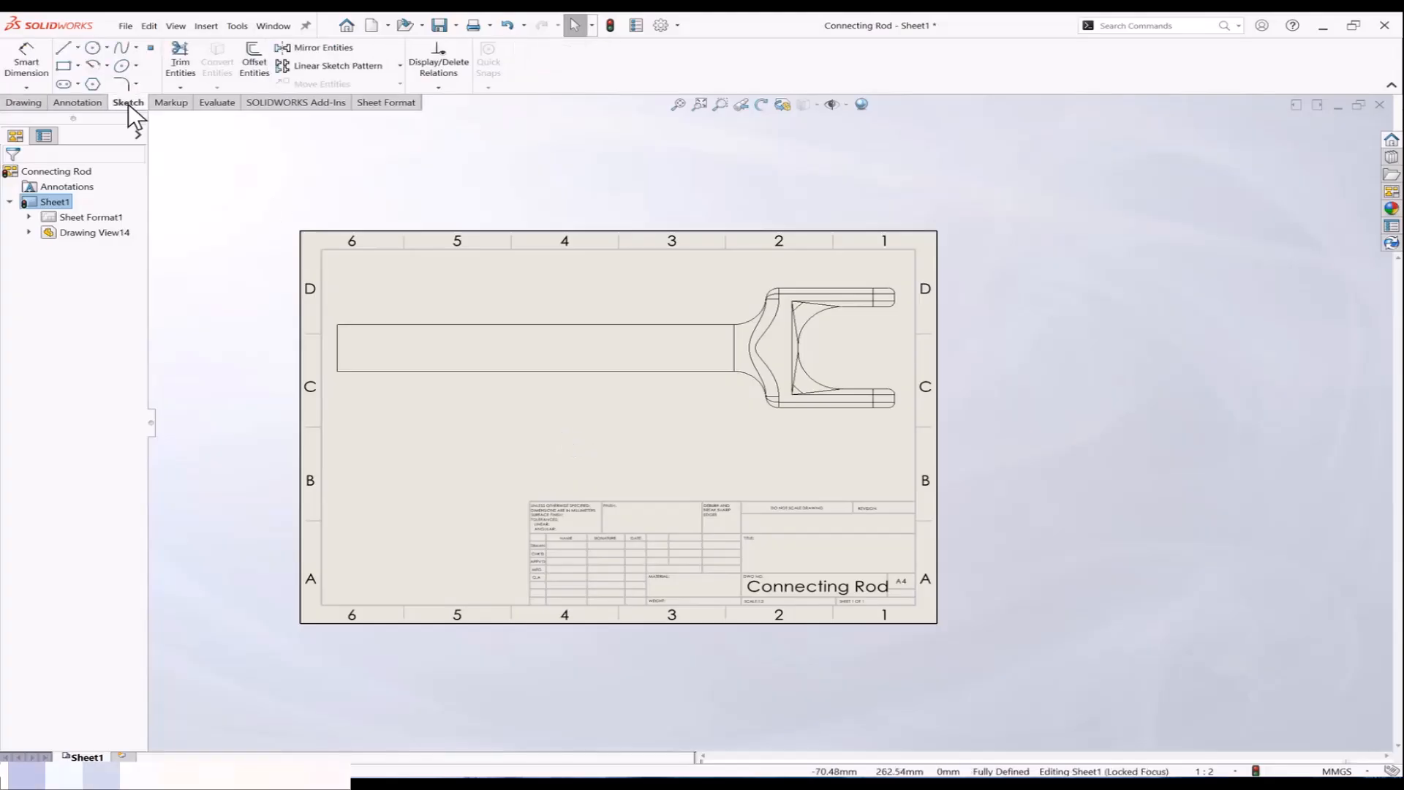
{"action": "left_click", "coordinate": [63, 65]}
{"action": "left_click", "coordinate": [723, 269]}
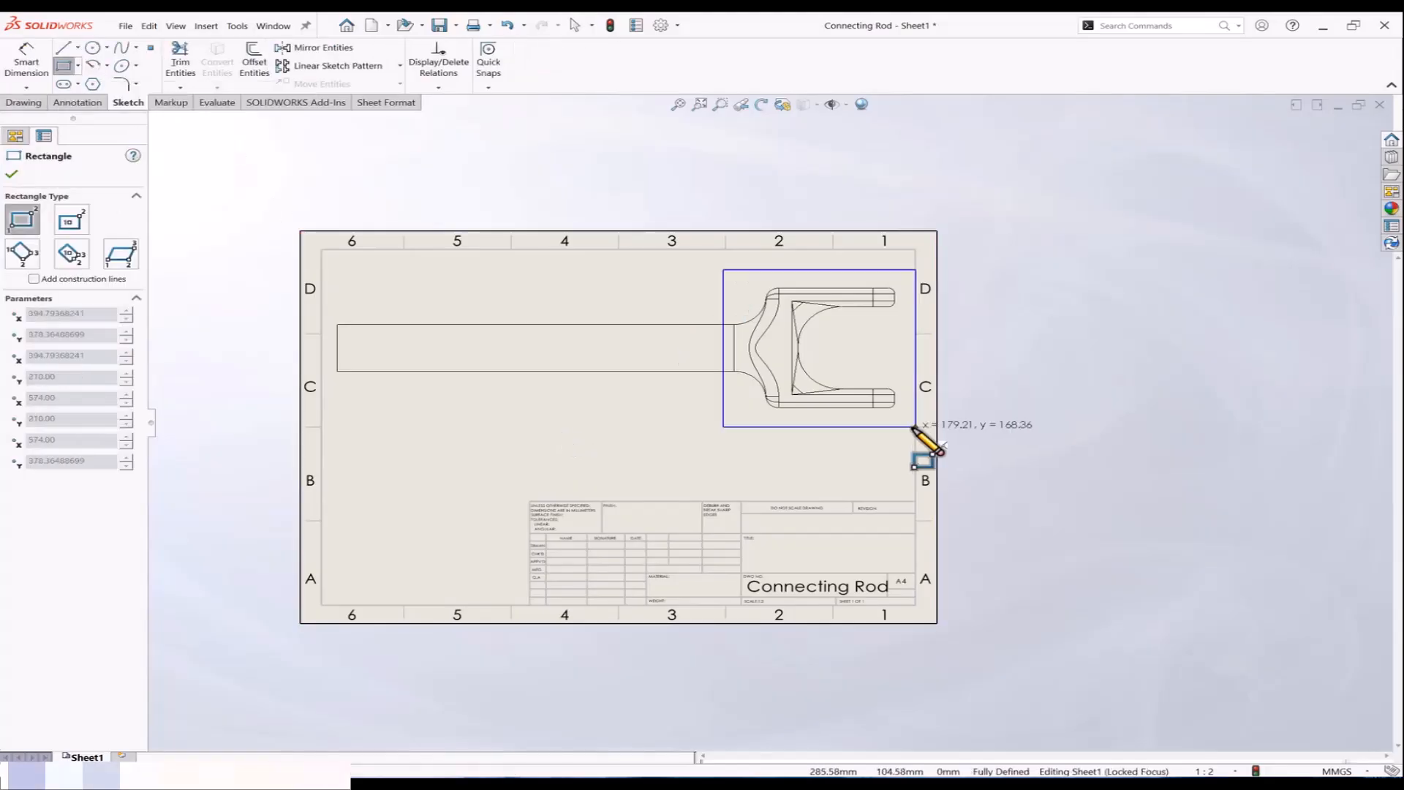
{"action": "left_click", "coordinate": [911, 427]}
{"action": "left_click", "coordinate": [12, 174]}
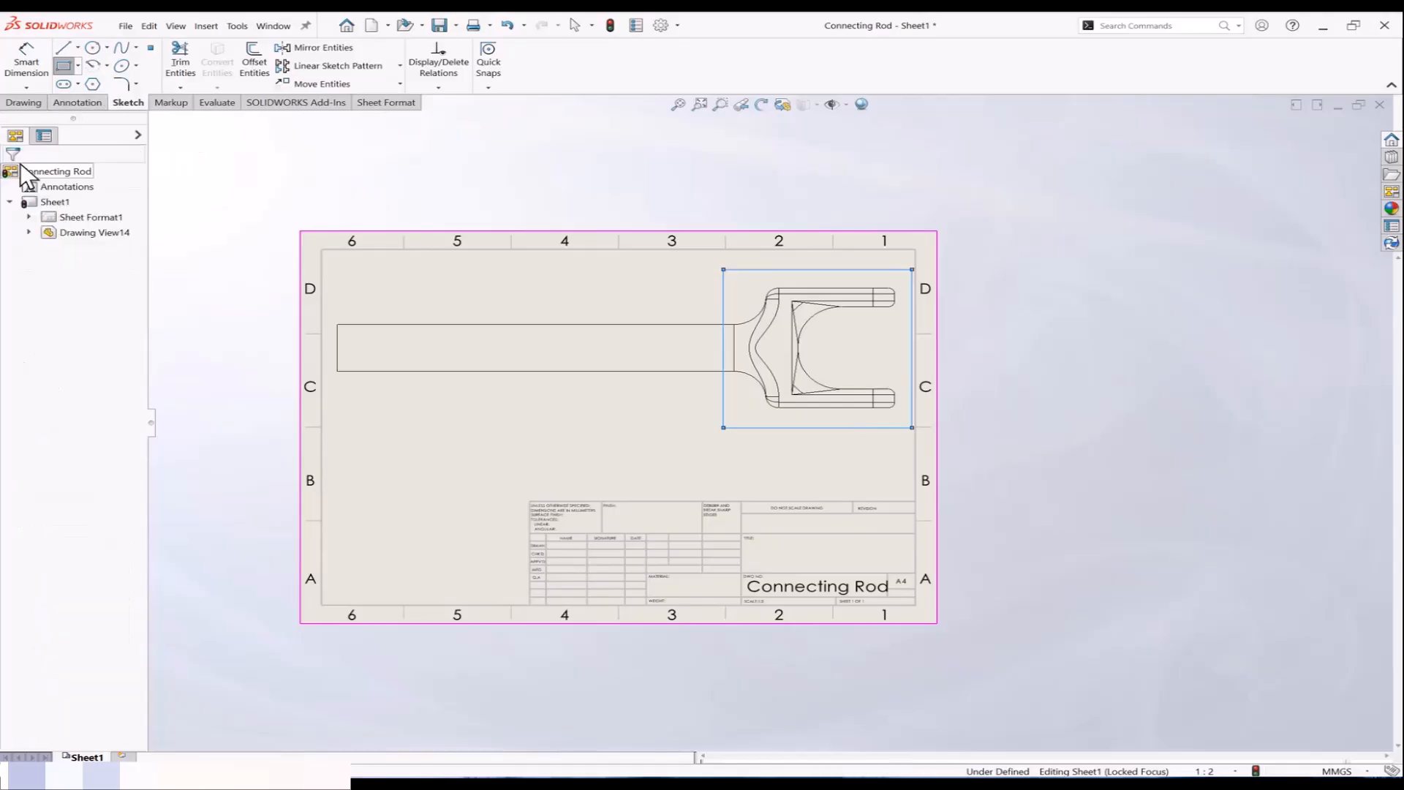
Step: Crop the rod view to the sketched rectangle and shift the cropped view slightly towards the sheet's middle
{"action": "left_click", "coordinate": [24, 103]}
{"action": "left_click", "coordinate": [406, 52]}
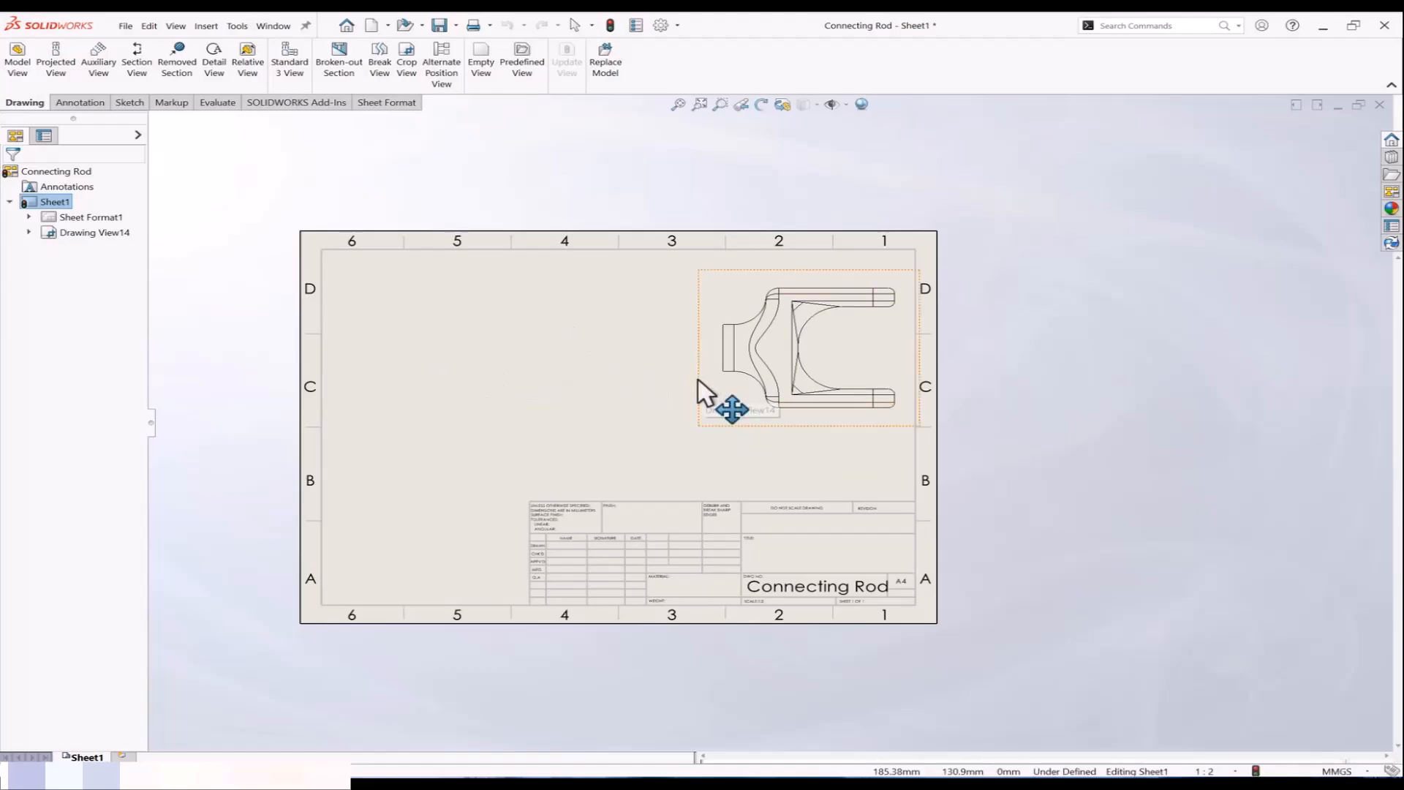
{"action": "left_click_drag", "start_coordinate": [698, 388], "coordinate": [657, 379]}
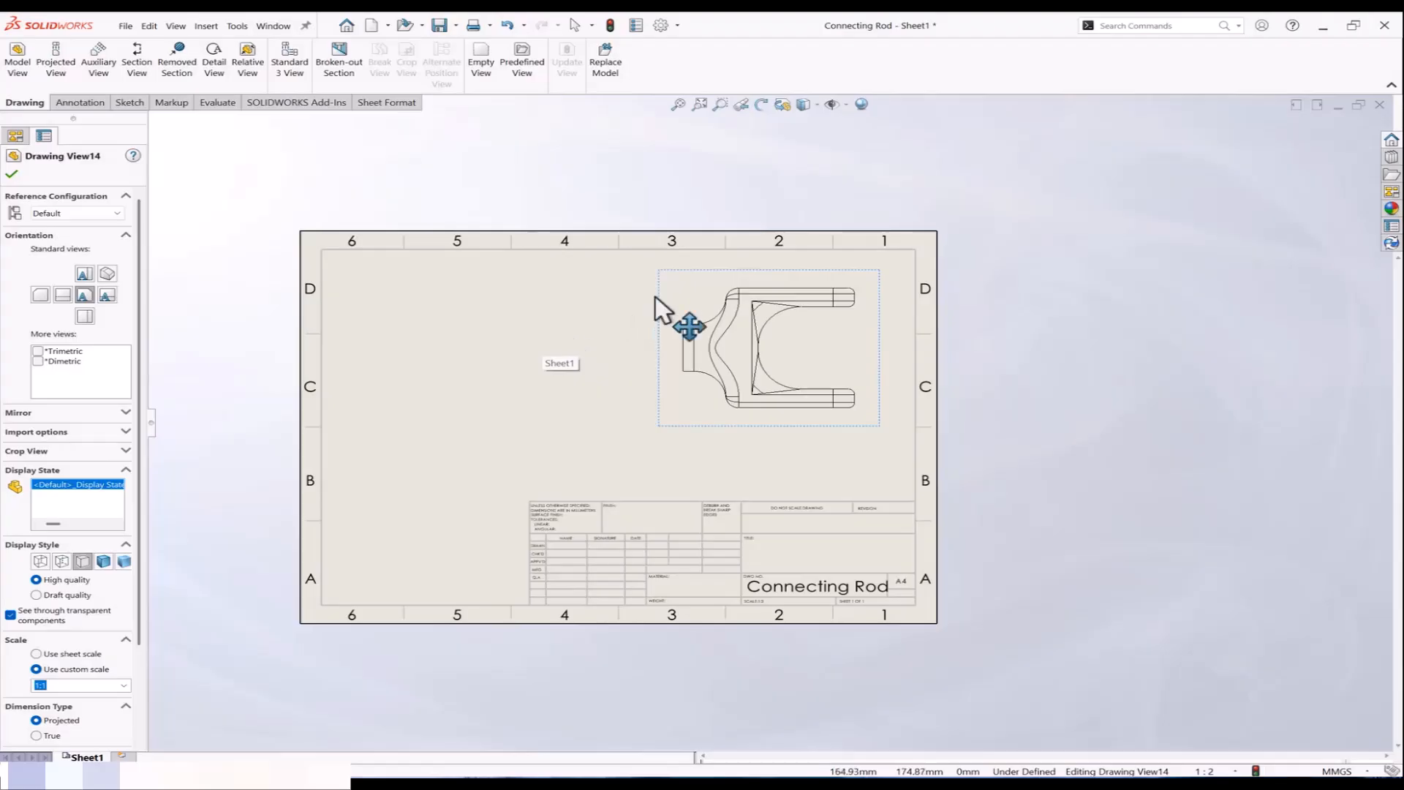
Step: Delete the cropped rod view and load Animate view.SLDASM from Session 8 > Angle and distance as a new model view
{"action": "key", "text": "Delete"}
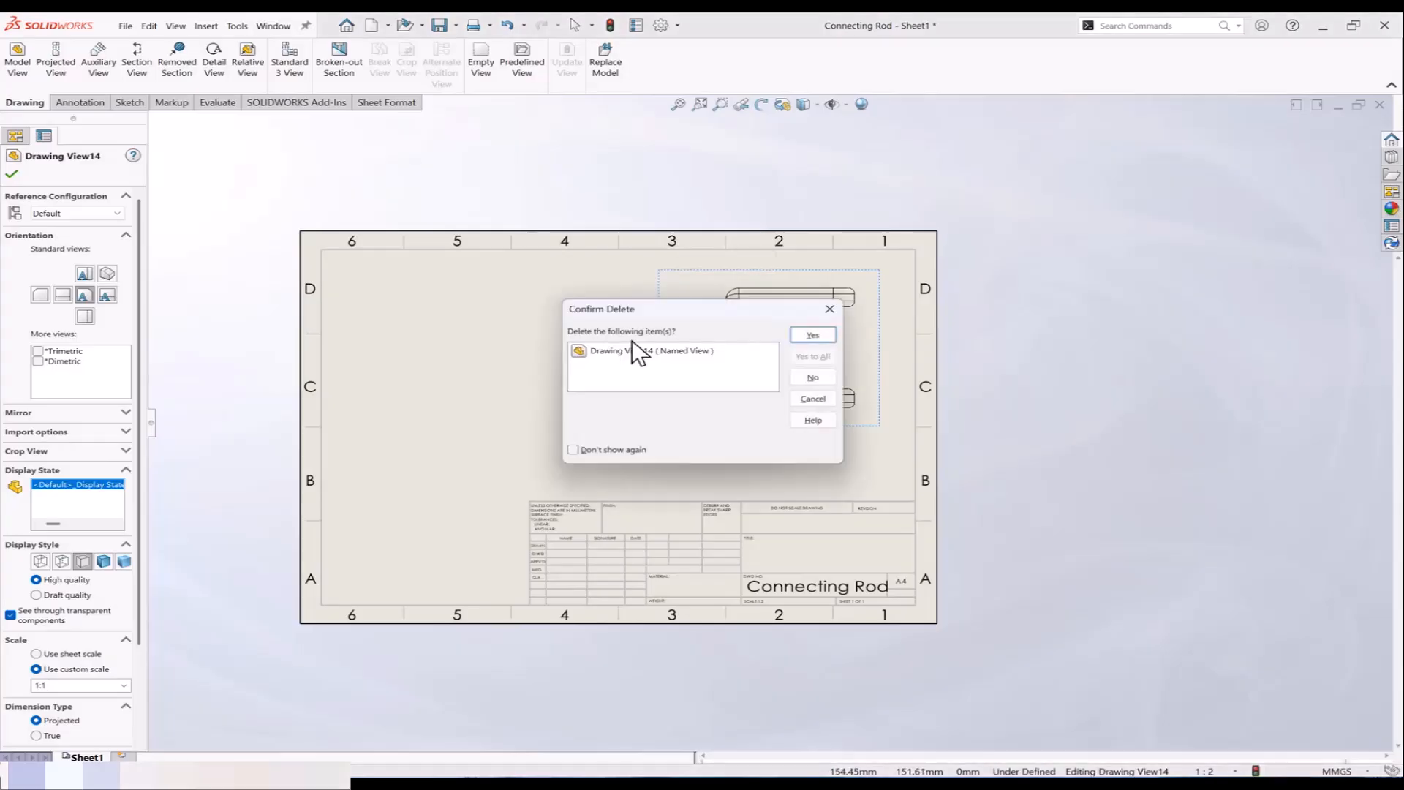
{"action": "left_click", "coordinate": [797, 336]}
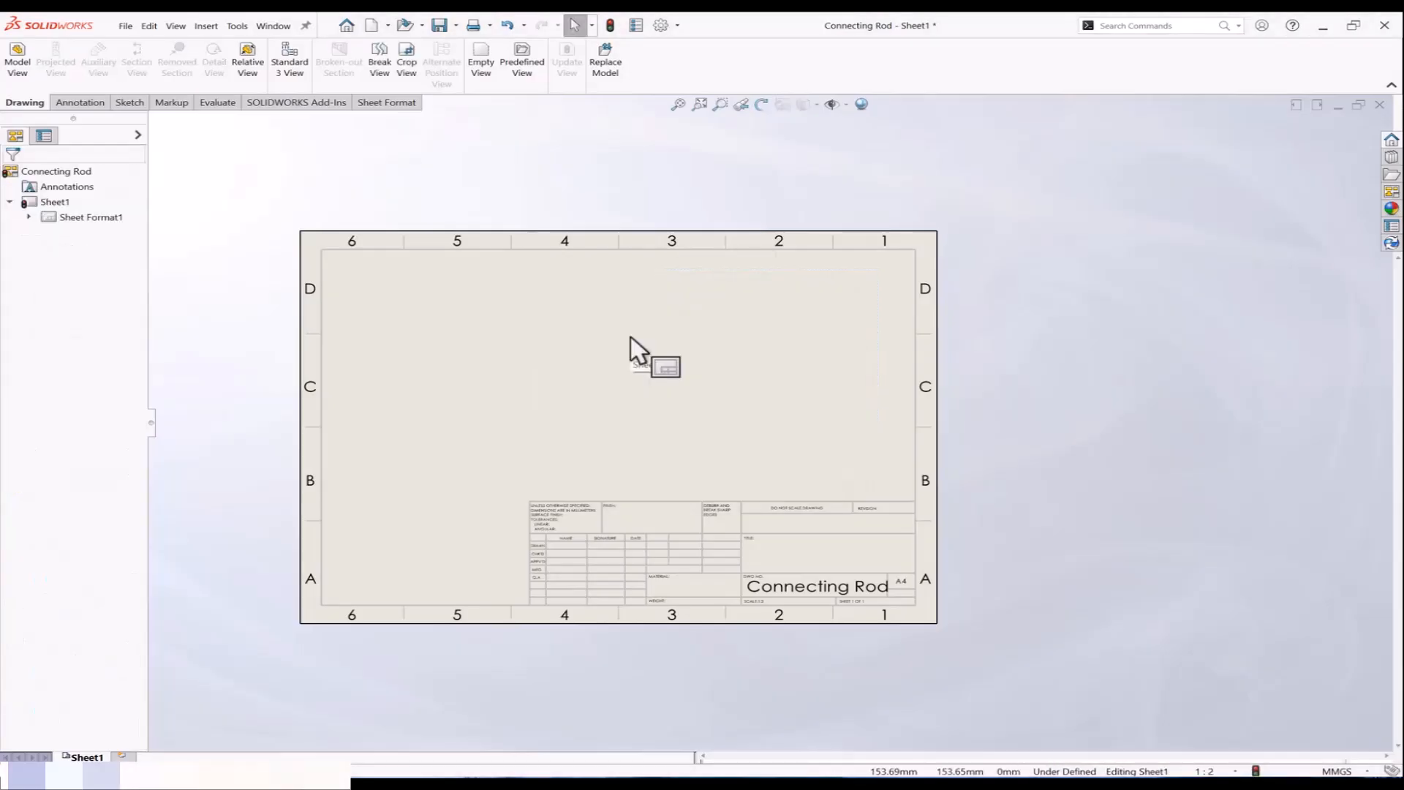
{"action": "left_click", "coordinate": [19, 64]}
{"action": "left_click", "coordinate": [94, 376]}
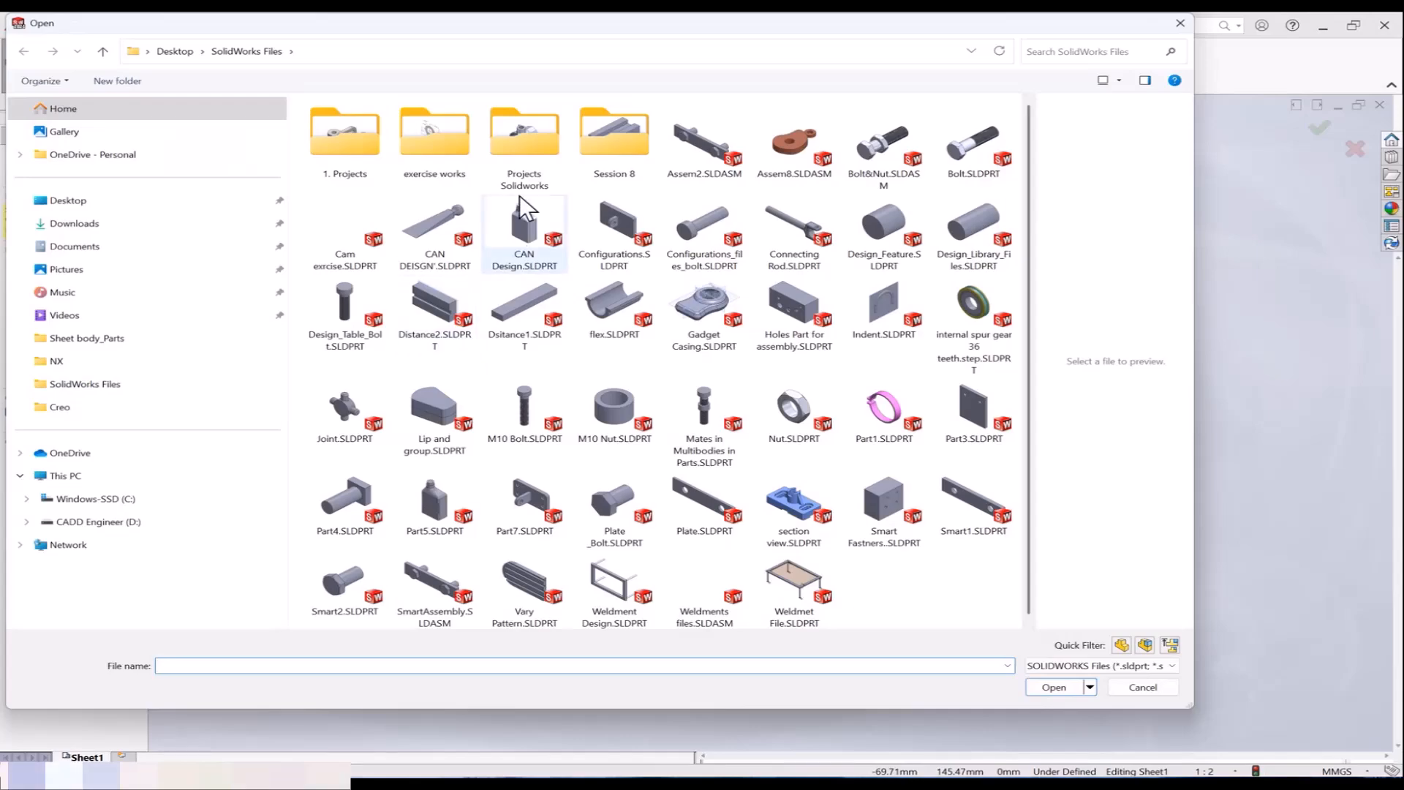
{"action": "double_click", "coordinate": [607, 143]}
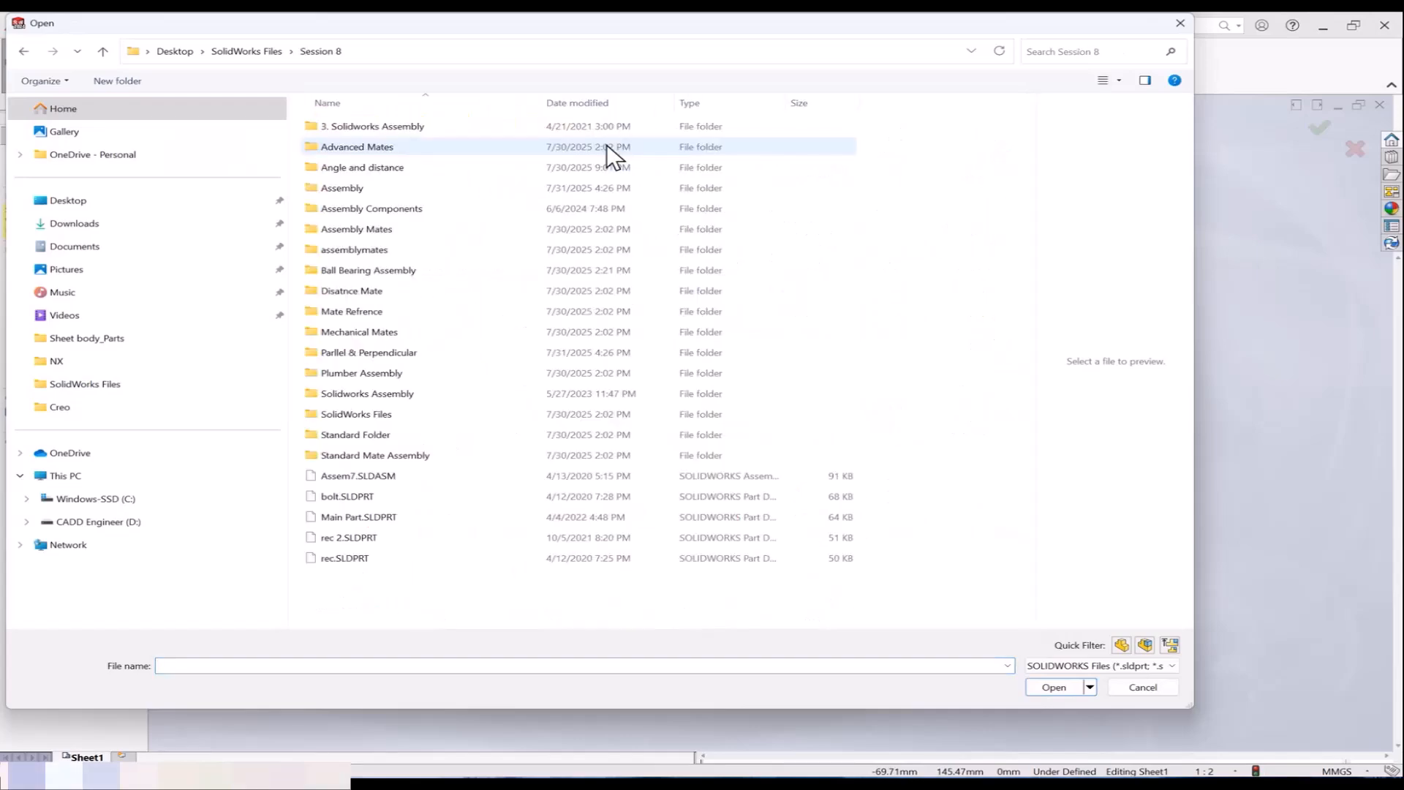
{"action": "double_click", "coordinate": [407, 167]}
{"action": "left_click", "coordinate": [401, 126]}
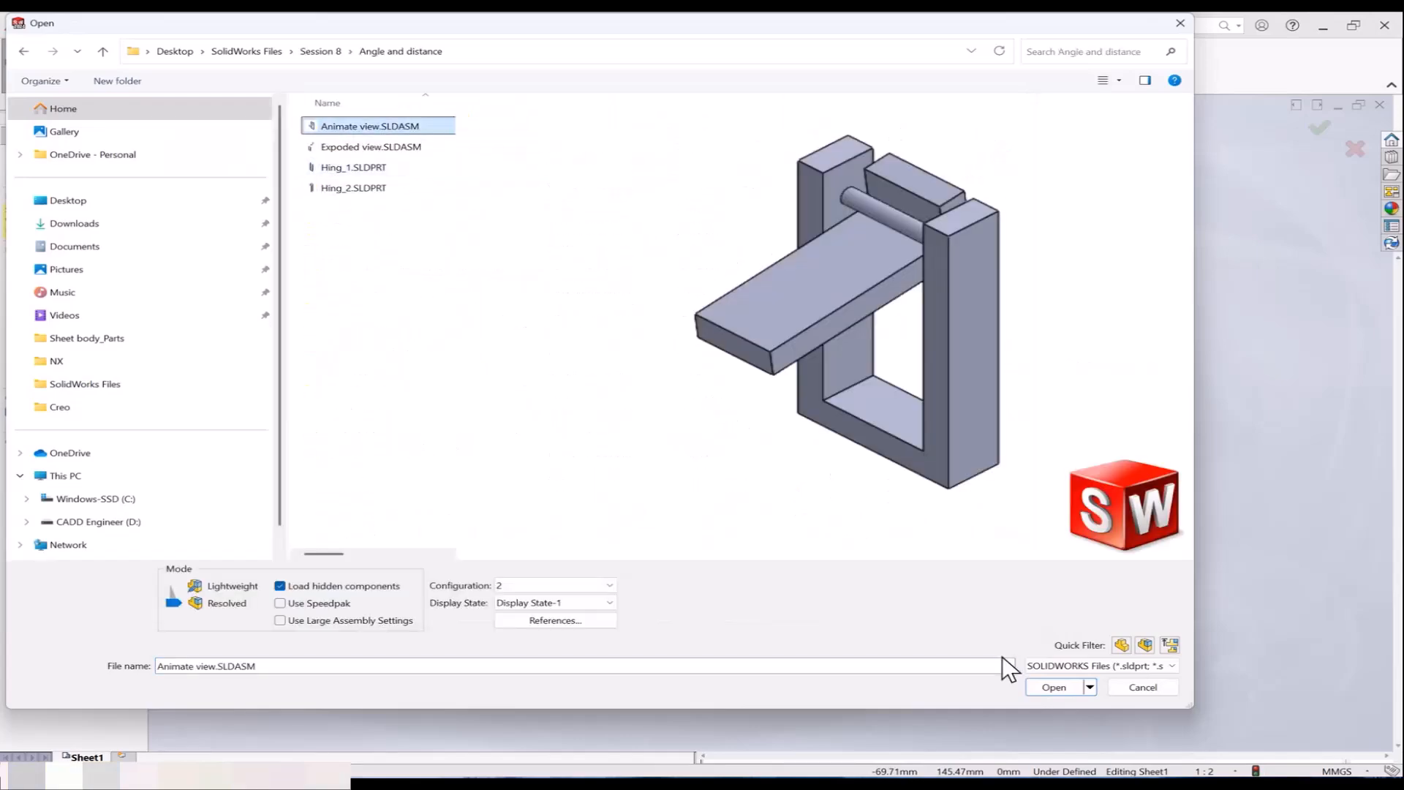
{"action": "left_click", "coordinate": [1054, 691]}
Step: Place the hinge assembly's front view with a projected side view beside it, and delete the front view
{"action": "left_click", "coordinate": [596, 356]}
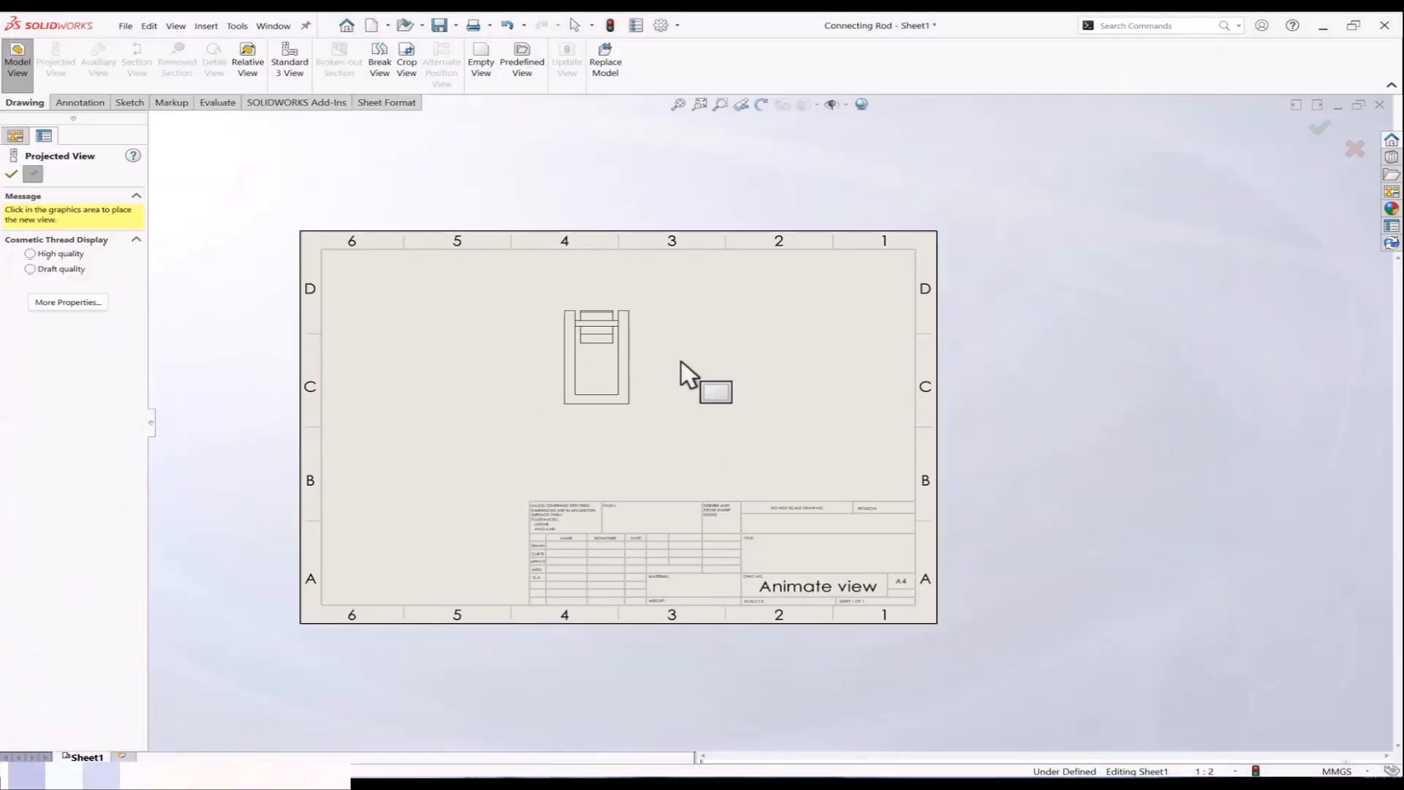
{"action": "key", "text": "Escape"}
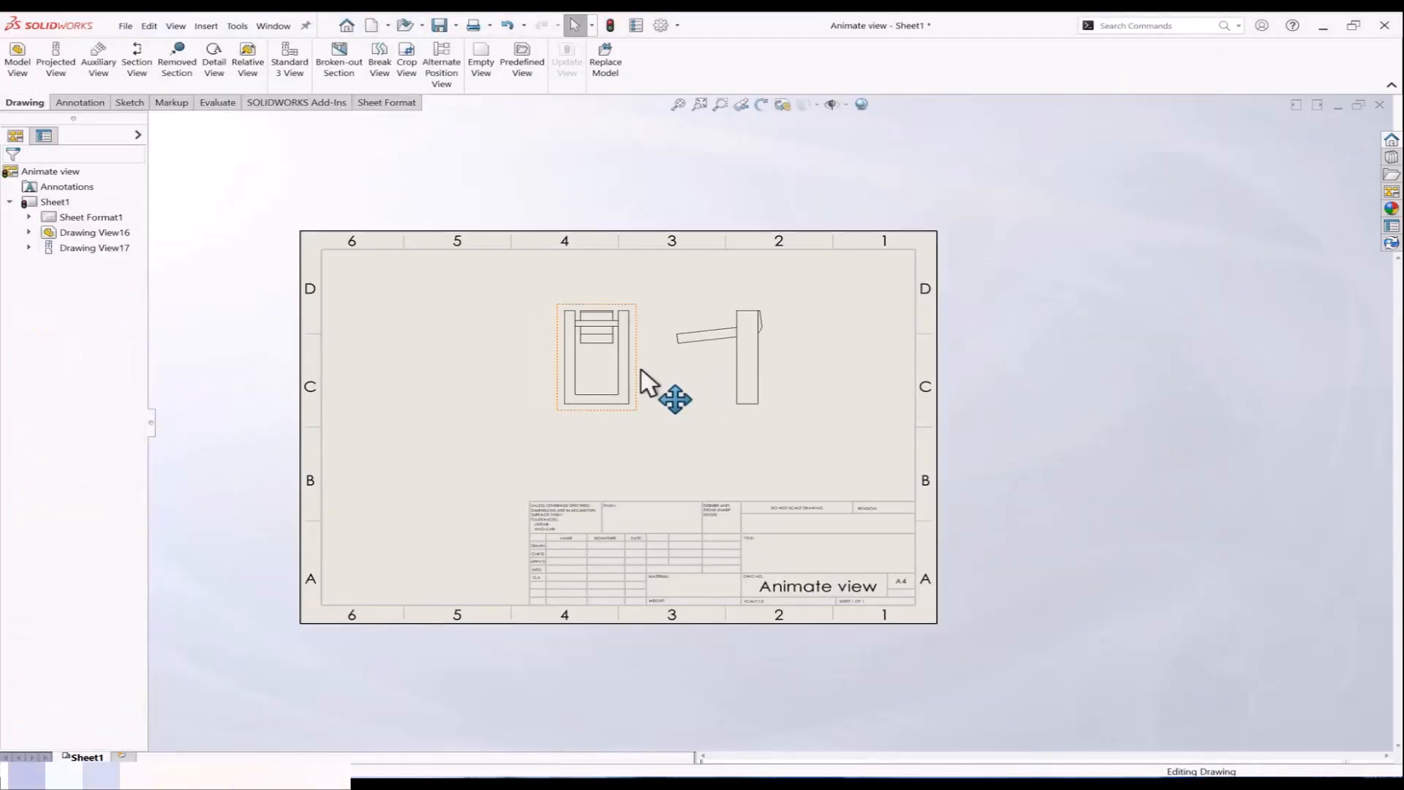
{"action": "left_click", "coordinate": [641, 370]}
{"action": "key", "text": "Delete"}
{"action": "left_click", "coordinate": [805, 337]}
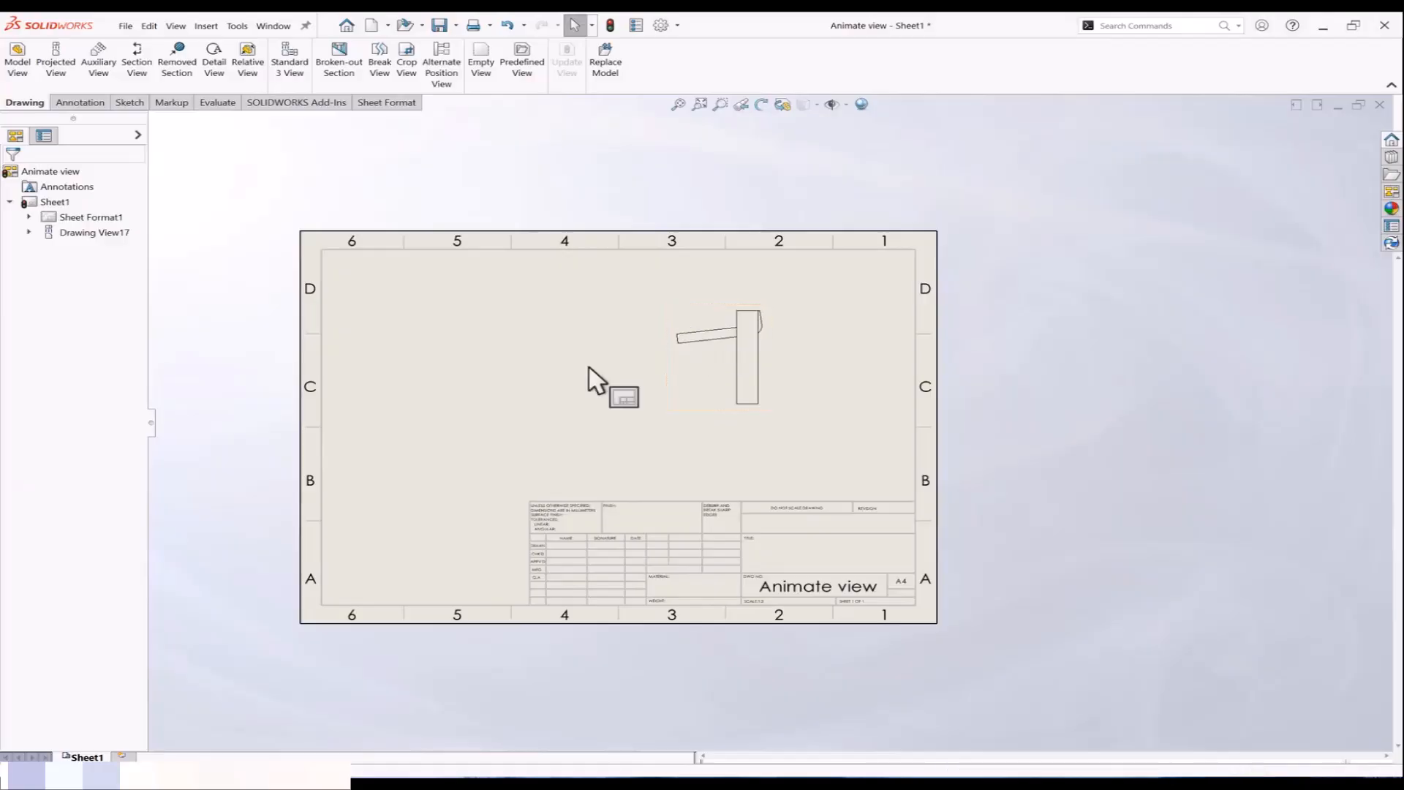
Step: Move the drawing view of the swing-arm assembly from zone 2 to zone 4 of the sheet
{"action": "left_click_drag", "start_coordinate": [669, 358], "coordinate": [484, 358]}
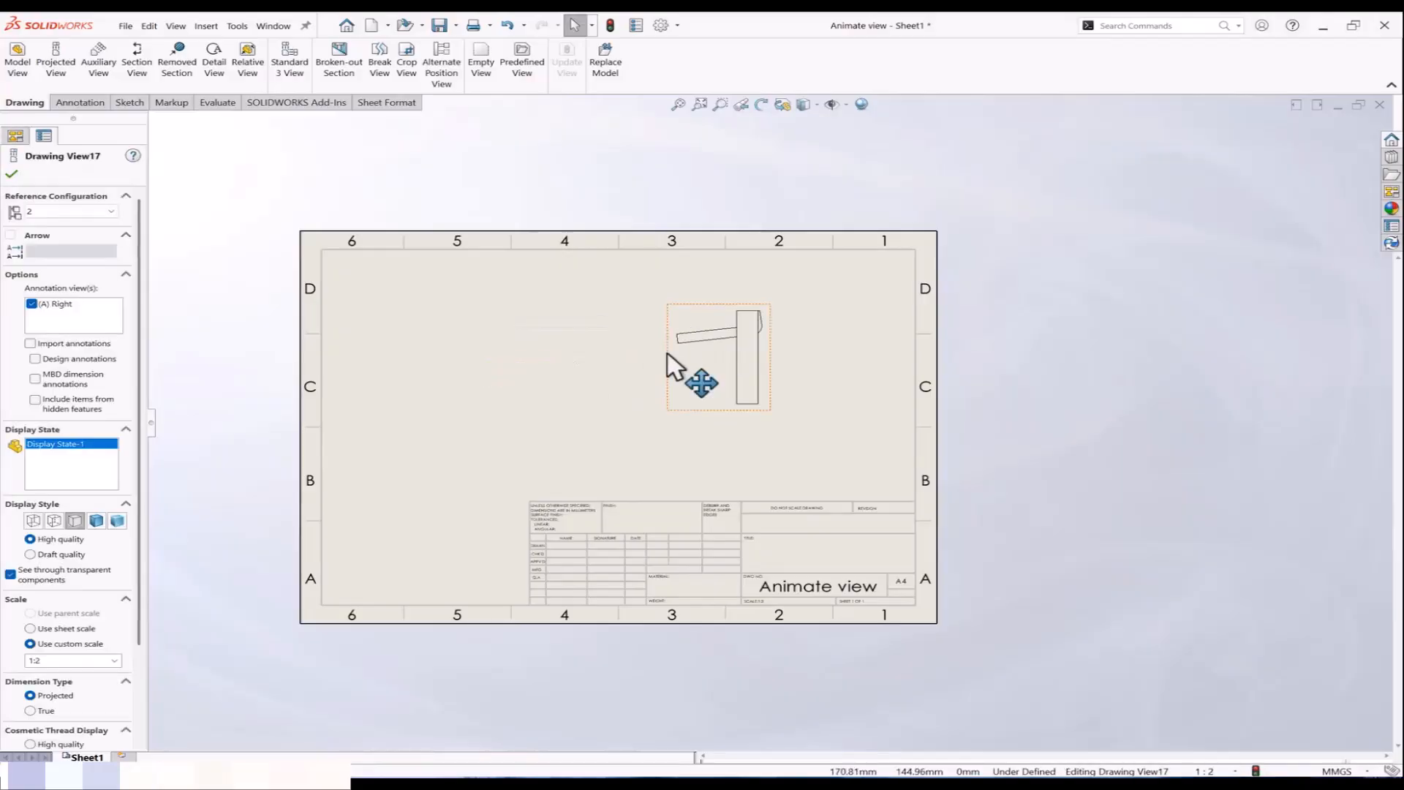
{"action": "left_click_drag", "start_coordinate": [682, 367], "coordinate": [531, 370]}
{"action": "left_click", "coordinate": [692, 370]}
{"action": "scroll", "coordinate": [713, 380], "scroll_direction": "up", "scroll_amount": 1}
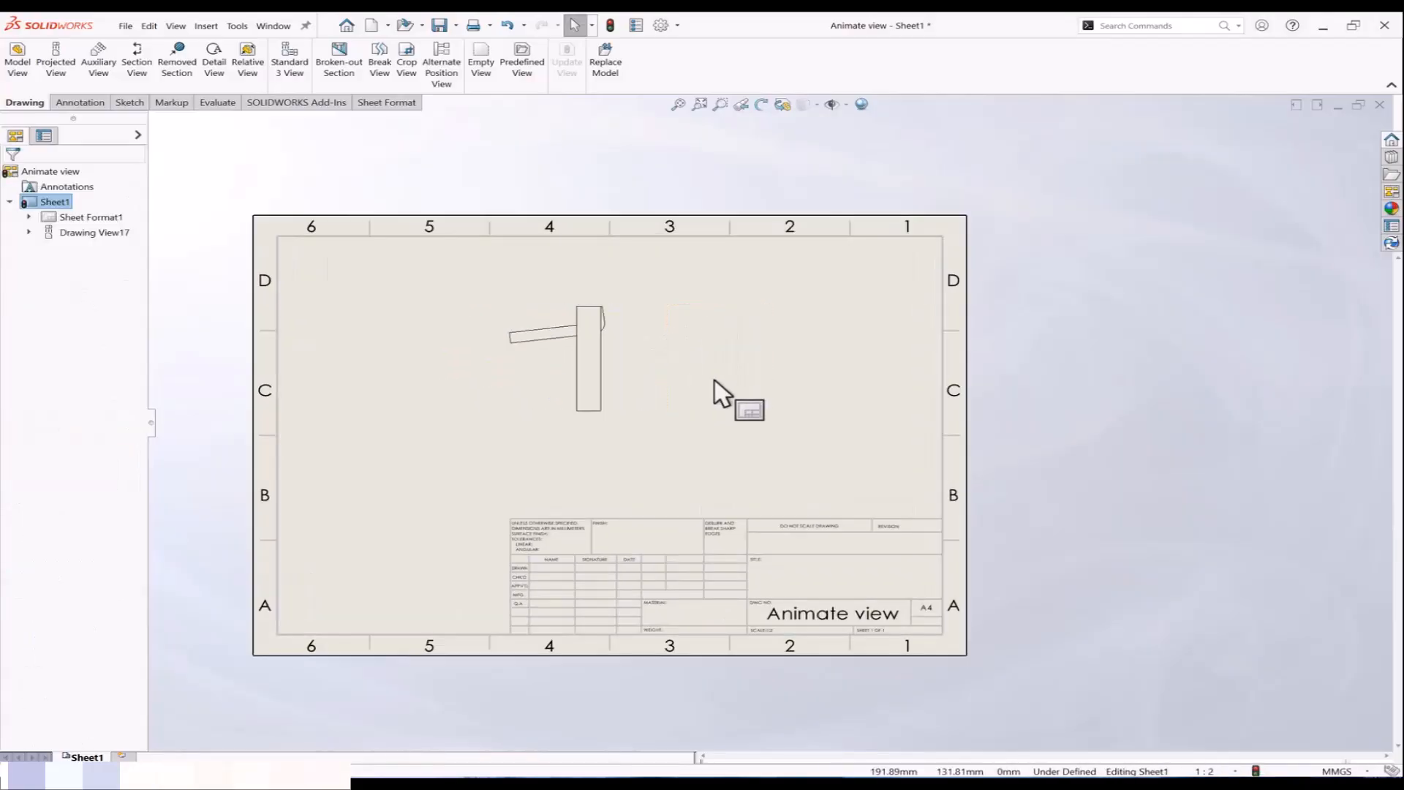
Step: Start an alternate position view on the swing-arm drawing view using a new configuration named view1
{"action": "left_click", "coordinate": [441, 65]}
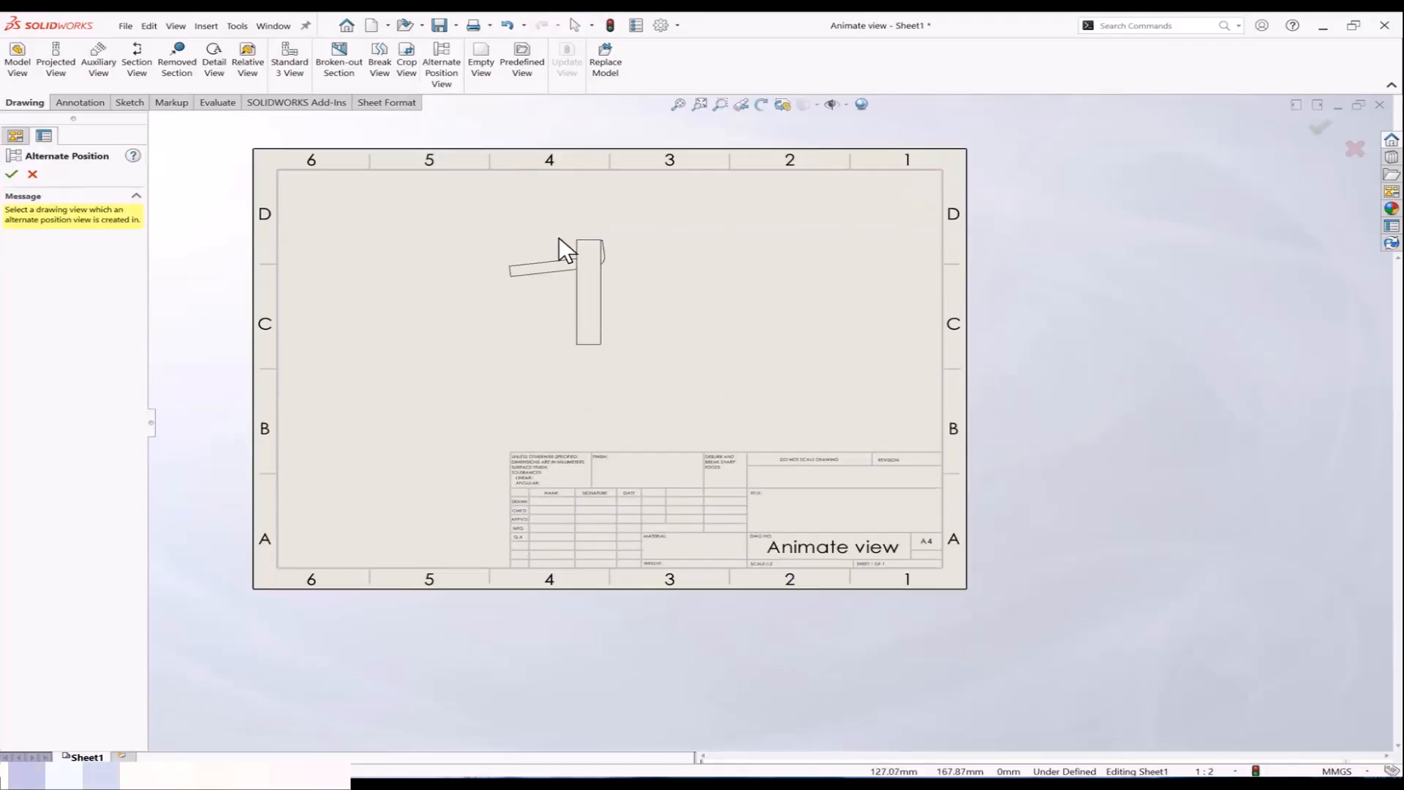
{"action": "left_click", "coordinate": [584, 249]}
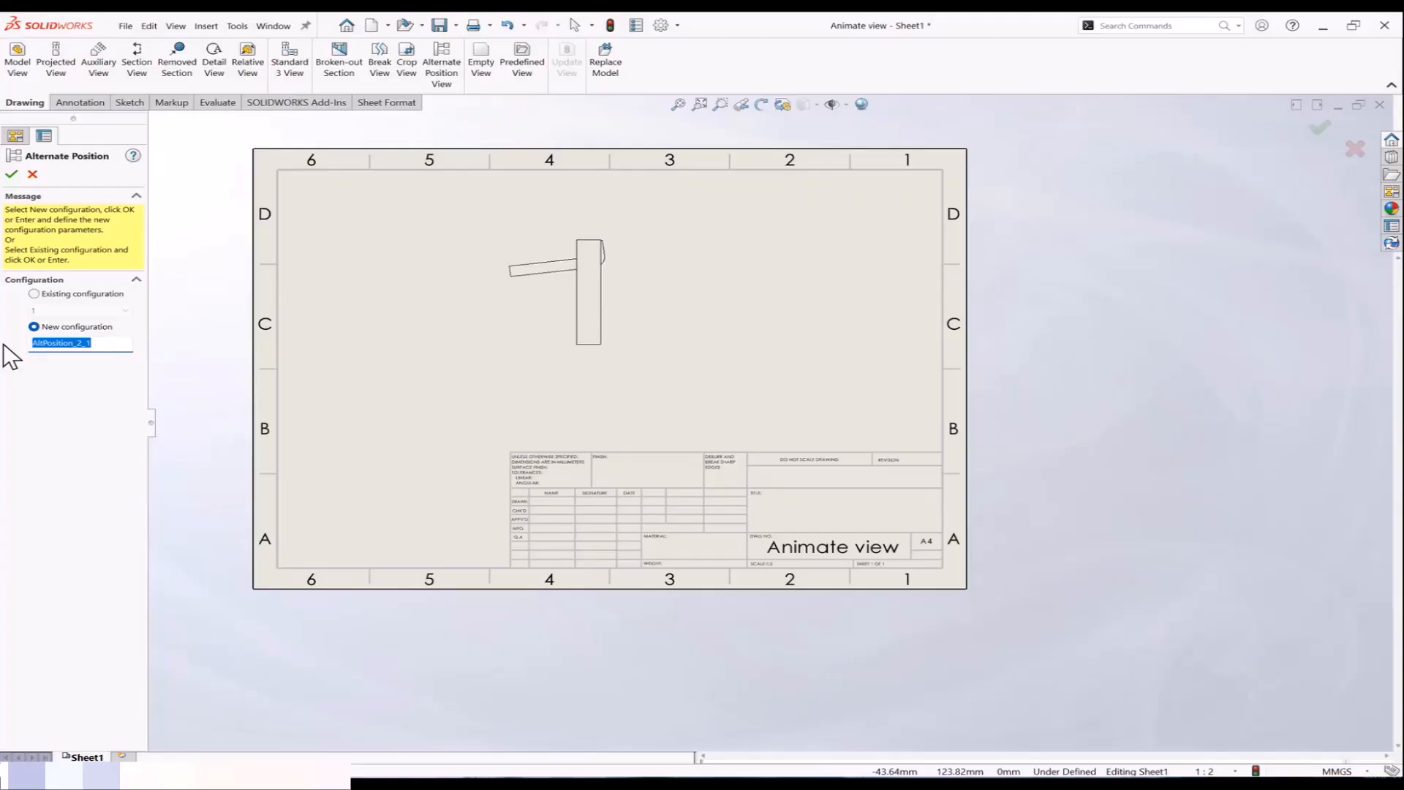
{"action": "type", "text": "view1"}
{"action": "left_click", "coordinate": [11, 174]}
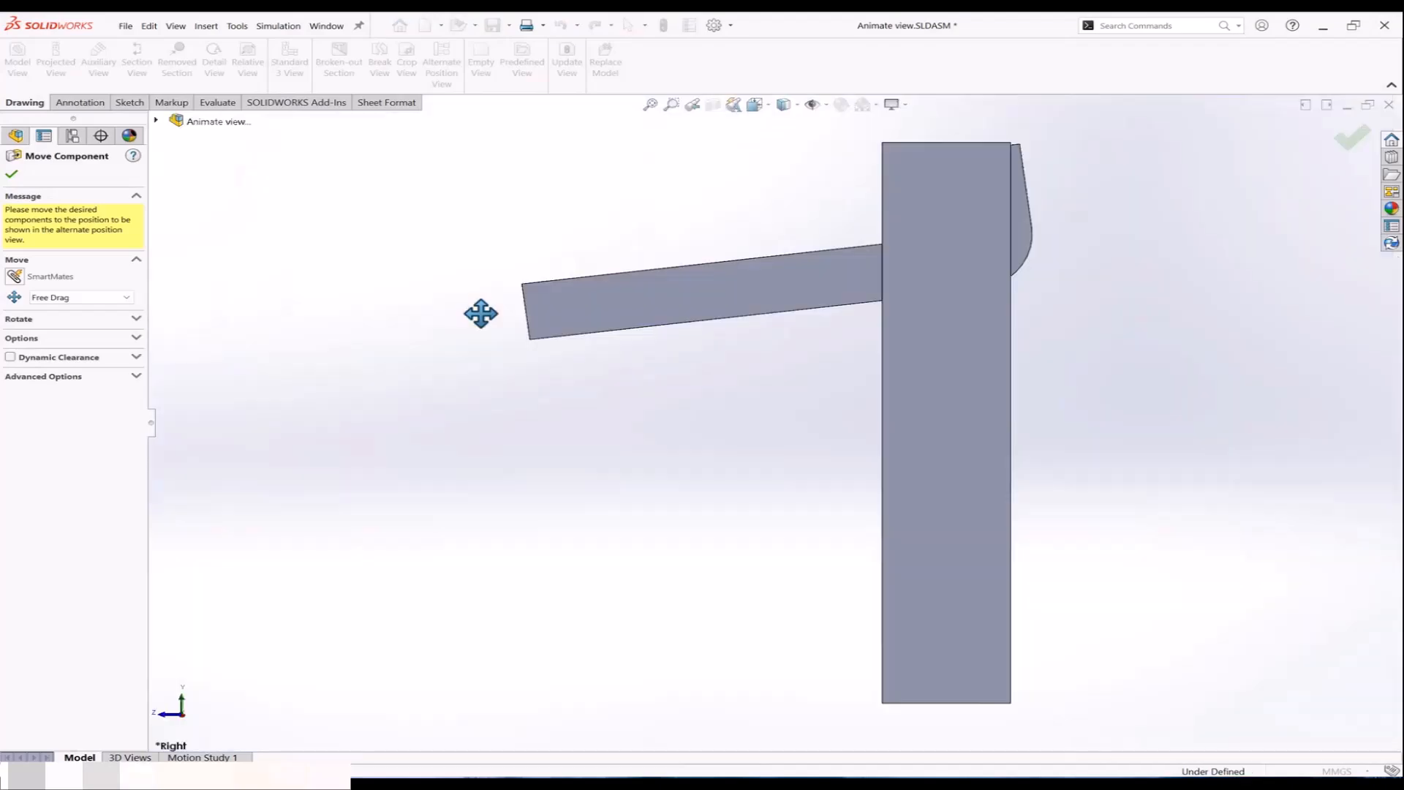
Step: Try to reposition the arm with the Along Assembly XYZ move option and finish the component move
{"action": "scroll", "coordinate": [520, 426], "scroll_direction": "up", "scroll_amount": 5}
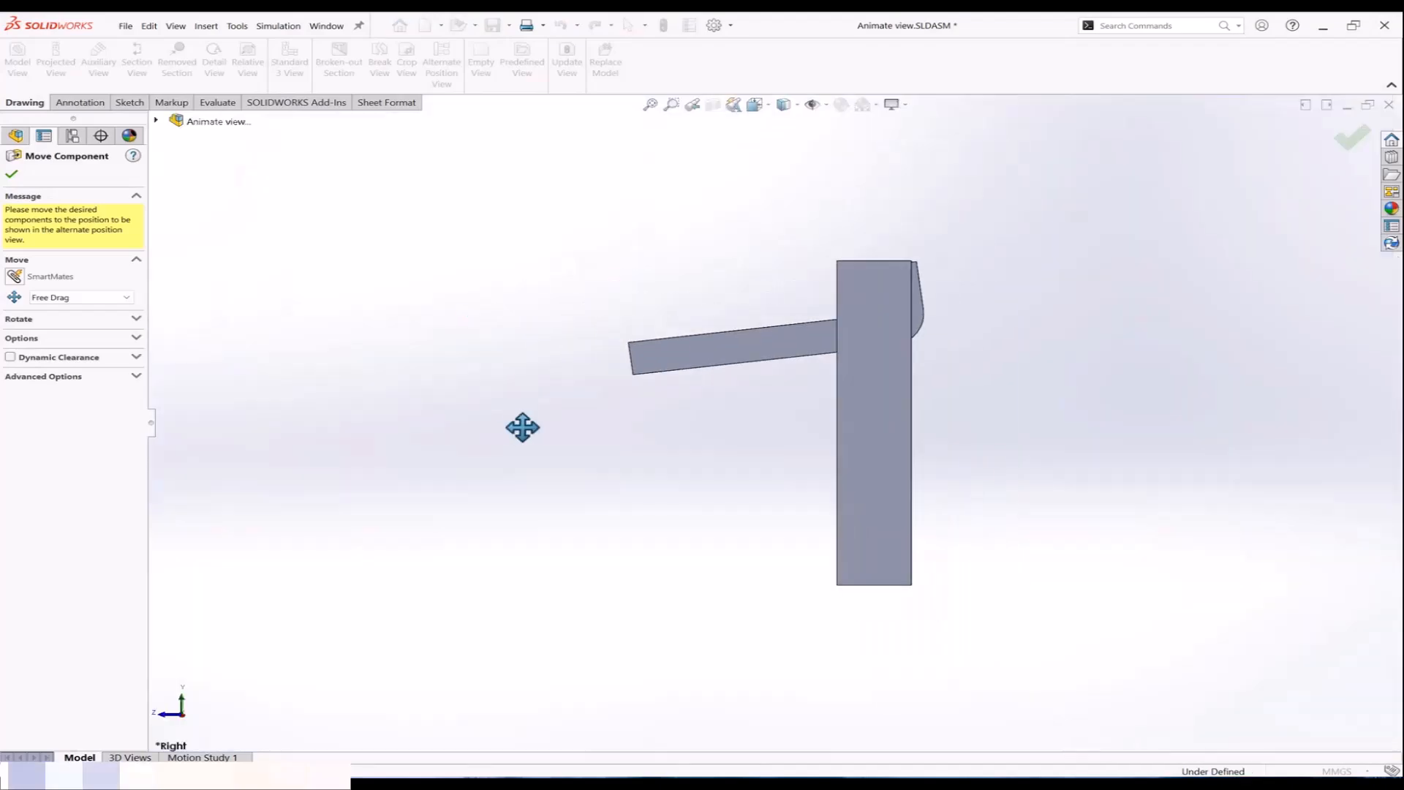
{"action": "scroll", "coordinate": [1019, 459], "scroll_direction": "down", "scroll_amount": 3}
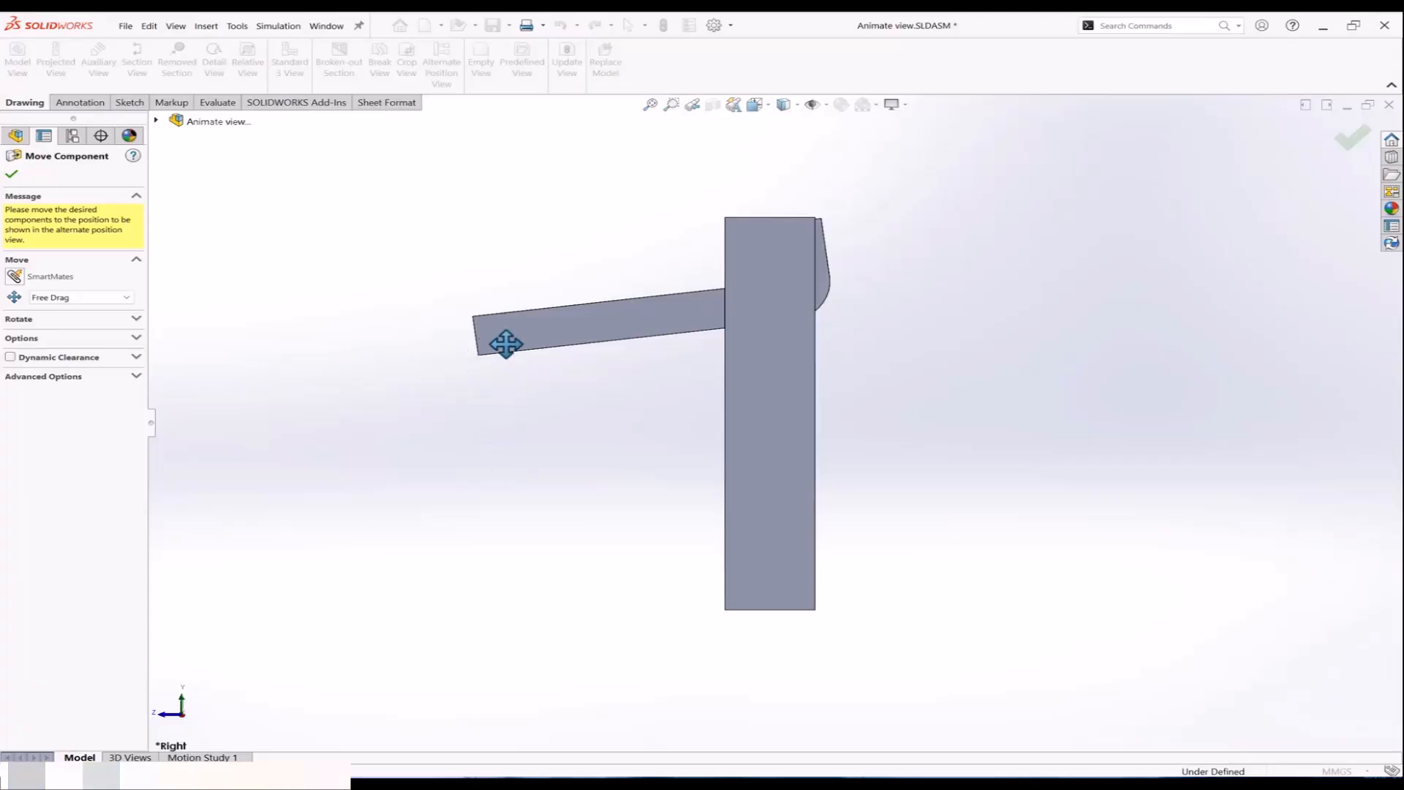
{"action": "left_click", "coordinate": [104, 297]}
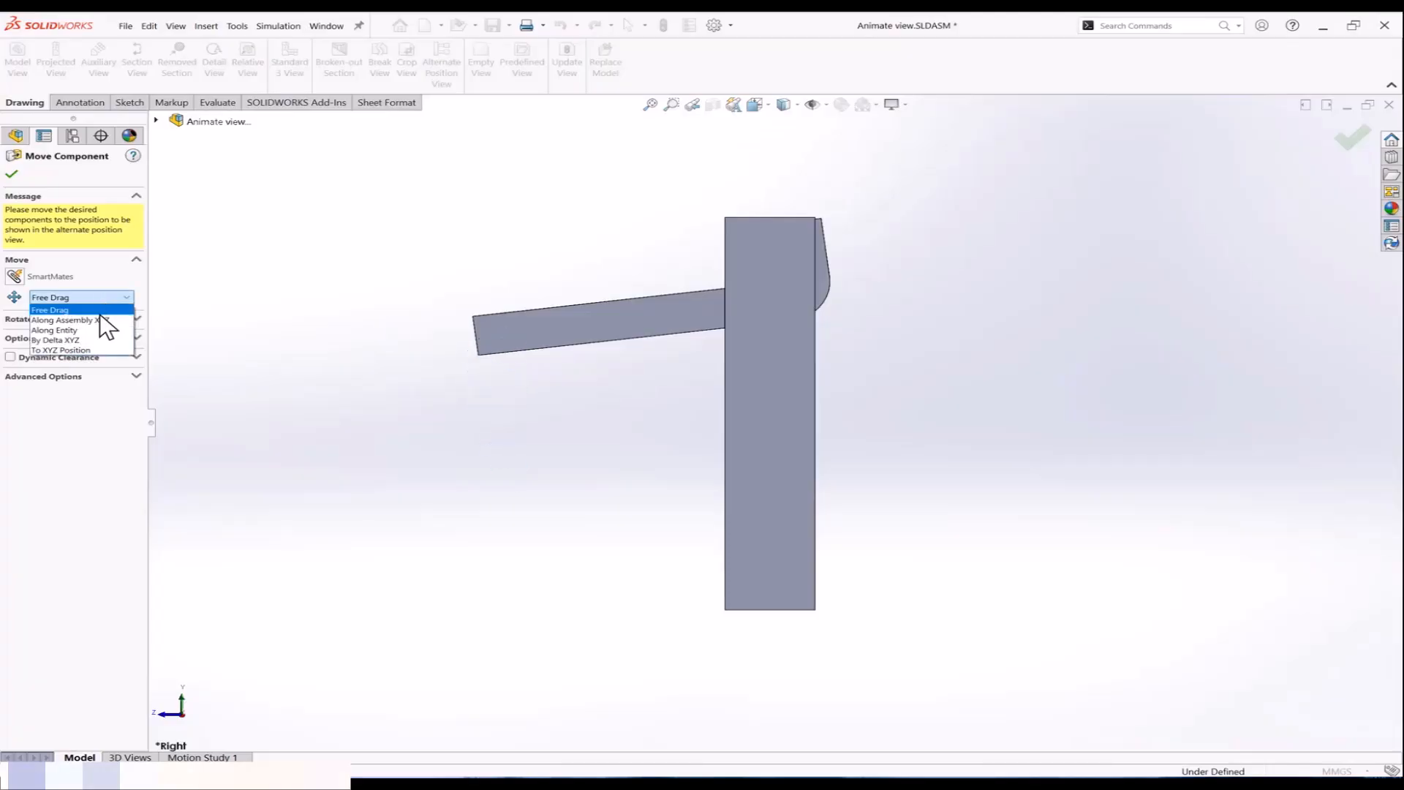
{"action": "left_click", "coordinate": [100, 310]}
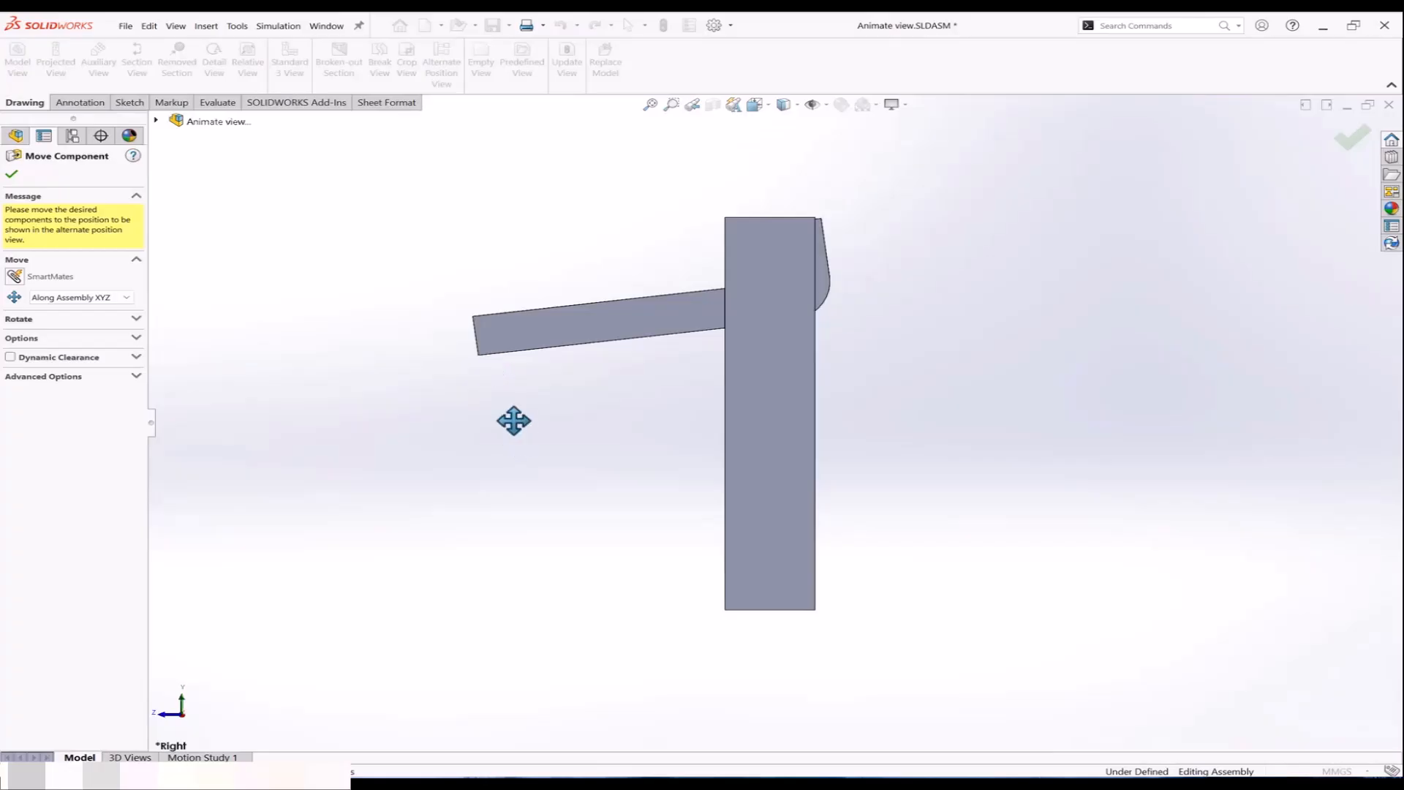
{"action": "right_click", "coordinate": [498, 374]}
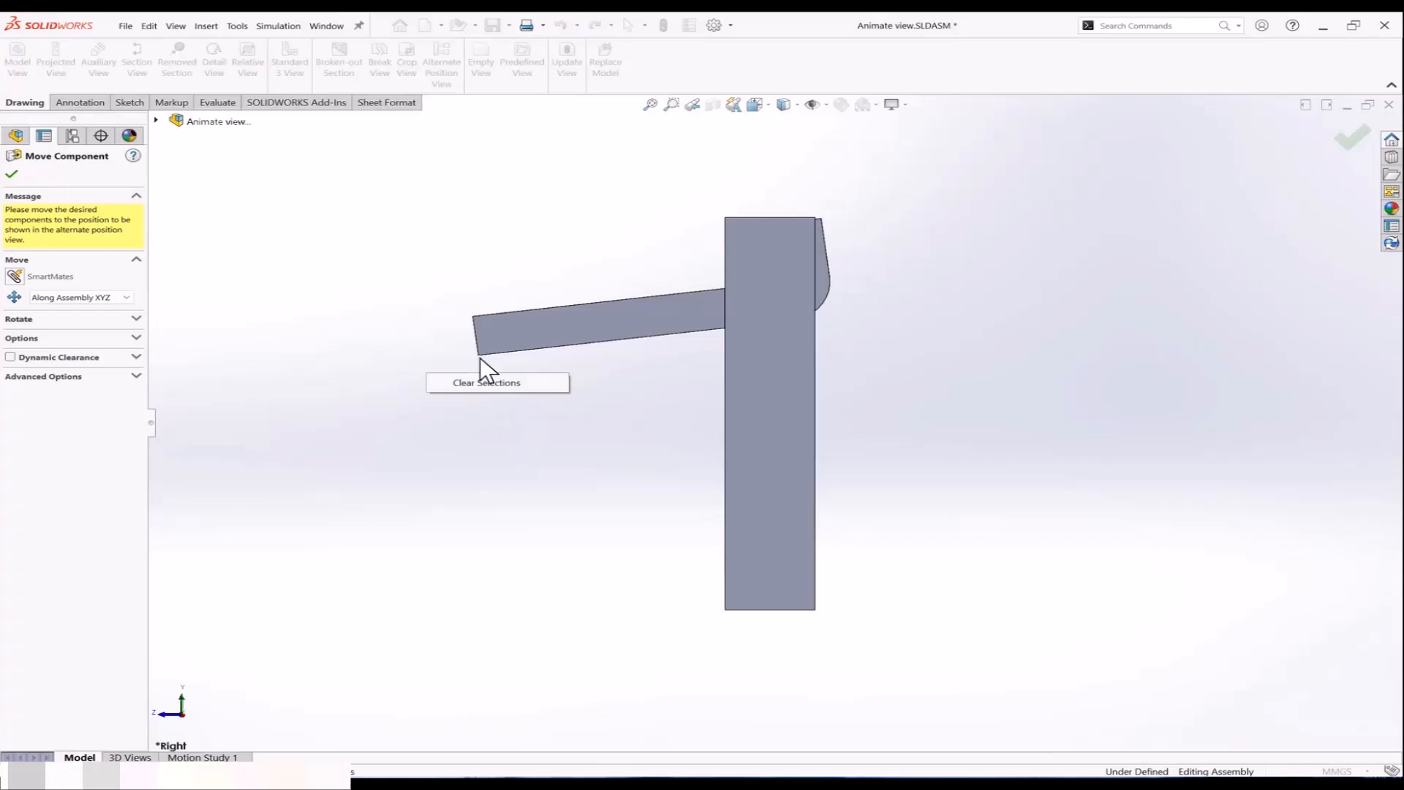
{"action": "left_click", "coordinate": [480, 358]}
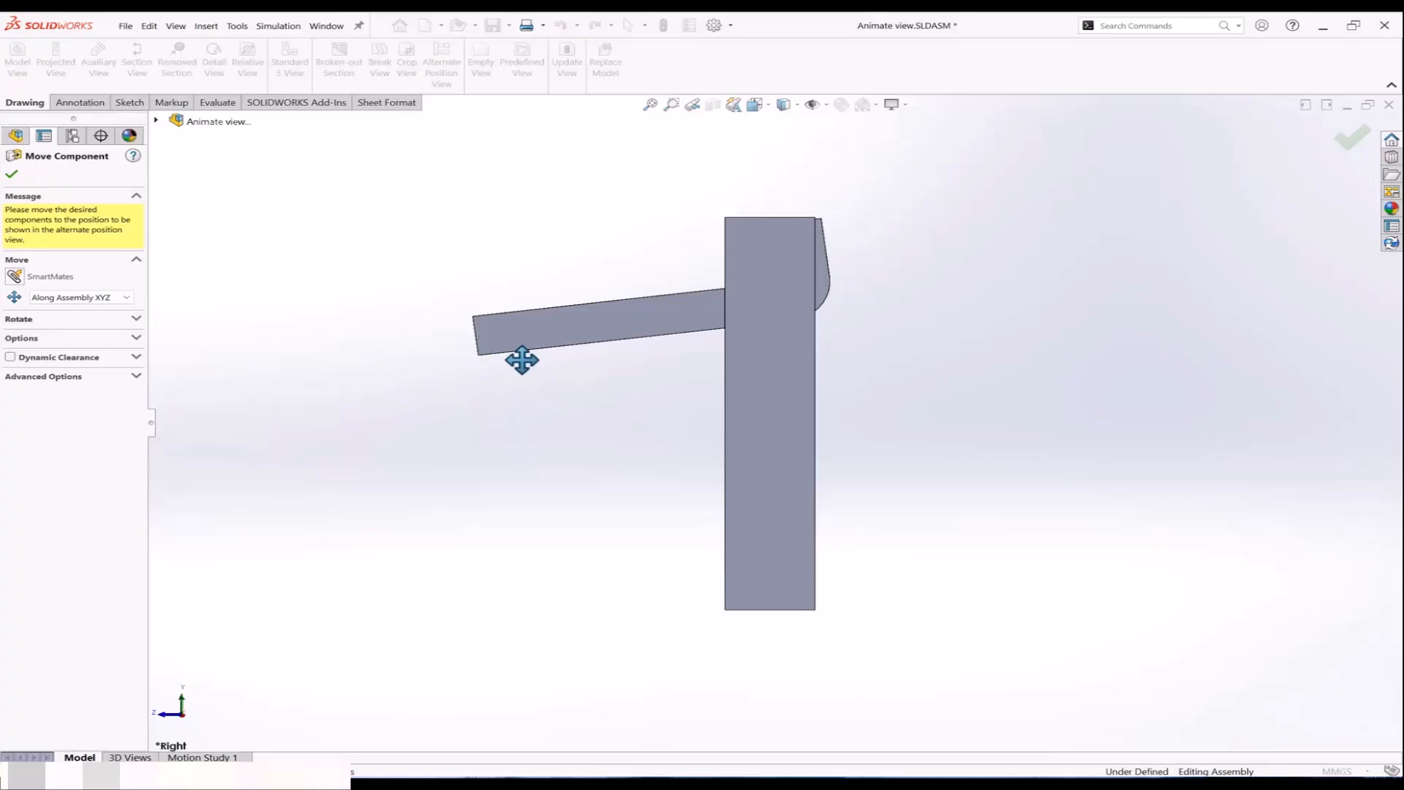
{"action": "left_click", "coordinate": [1349, 141]}
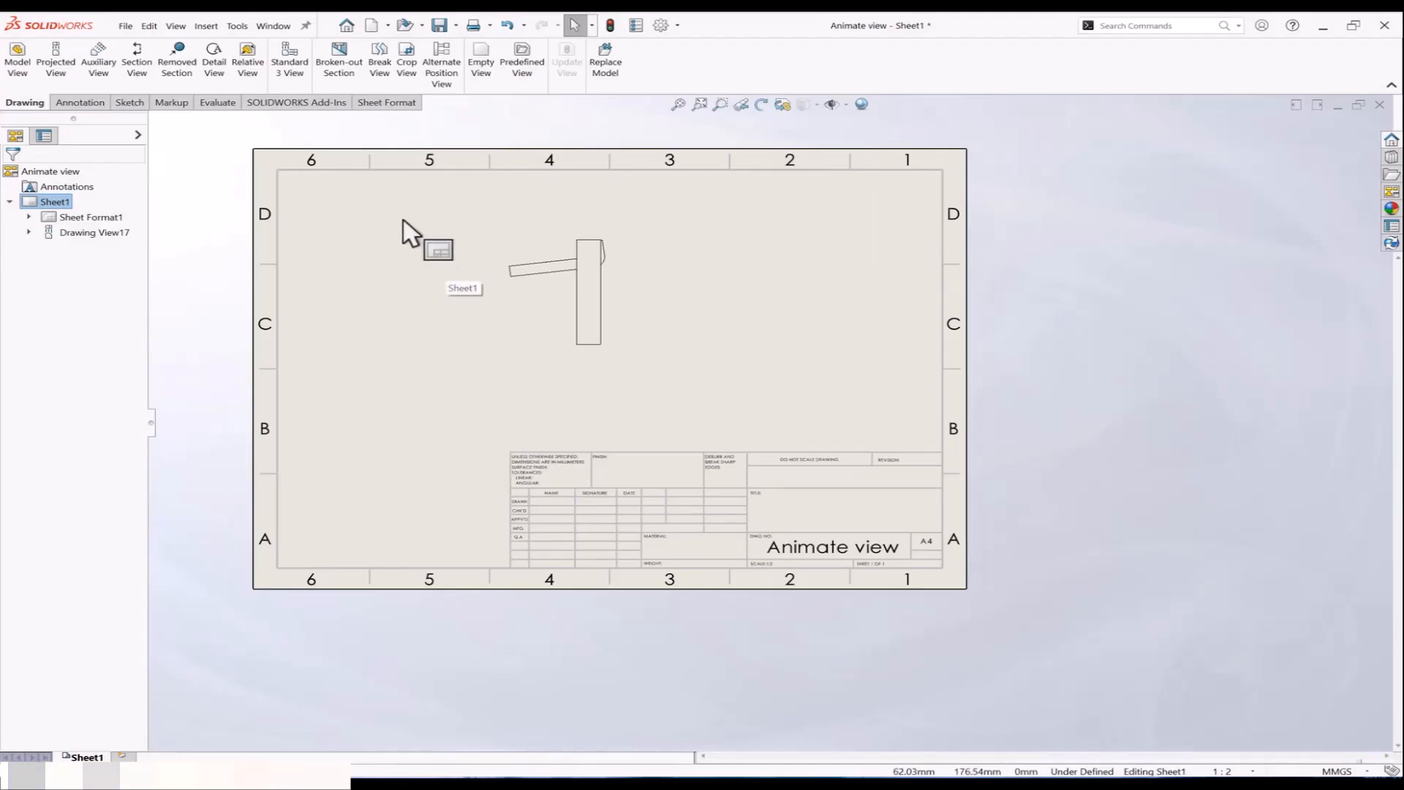
Step: Add an alternate position to the drawing view with a new configuration, swinging the arm diagonally downward on its current side
{"action": "left_click", "coordinate": [590, 272]}
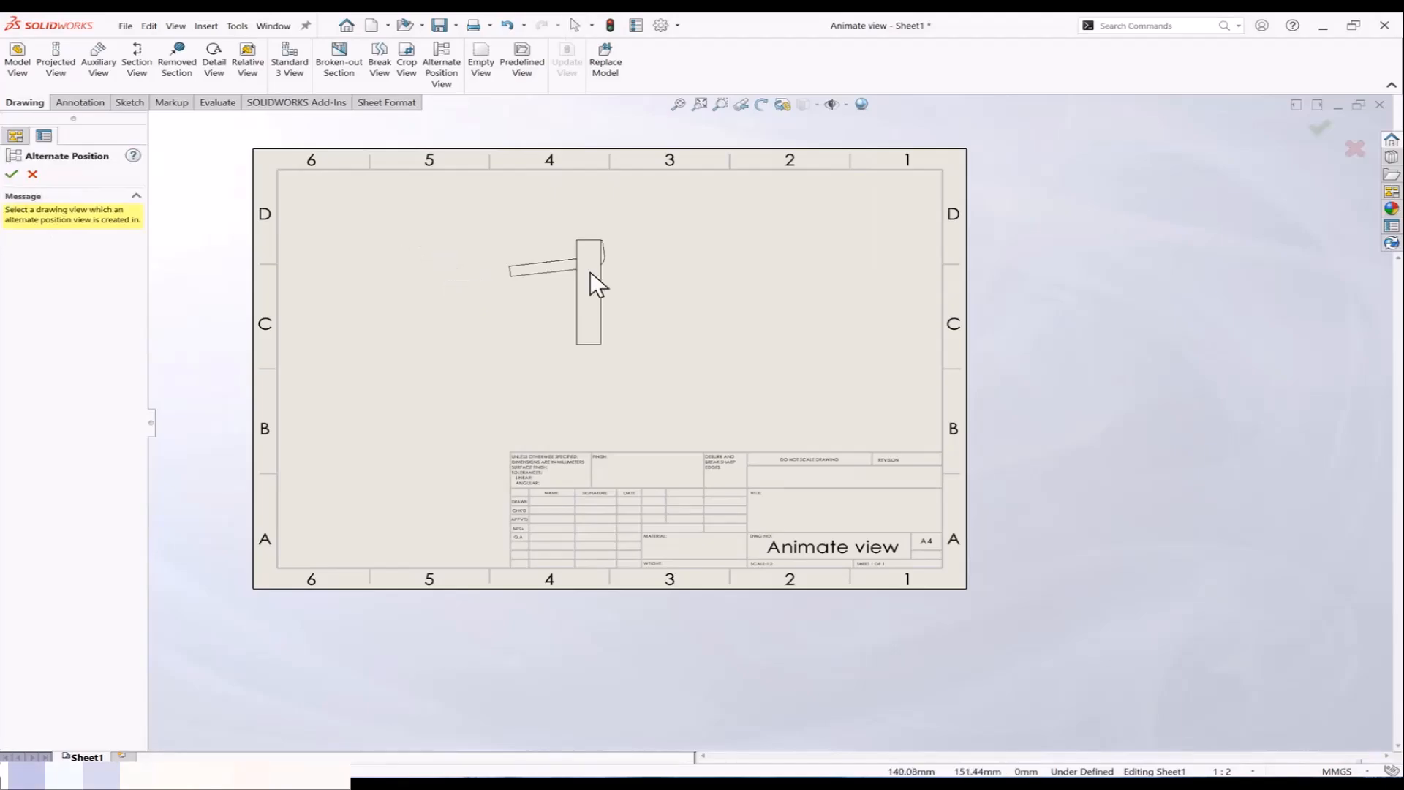
{"action": "left_click", "coordinate": [11, 174]}
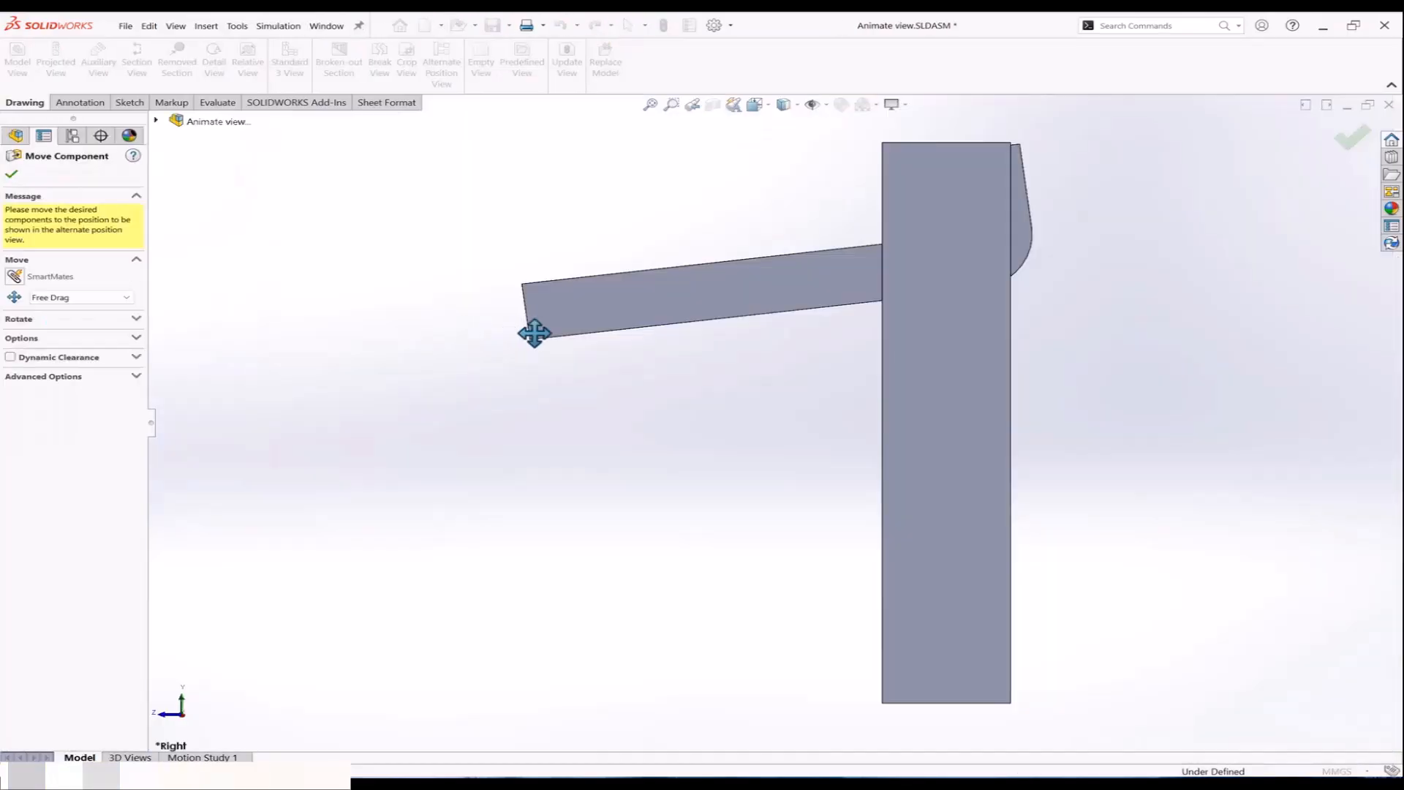
{"action": "scroll", "coordinate": [572, 396], "scroll_direction": "up", "scroll_amount": 2}
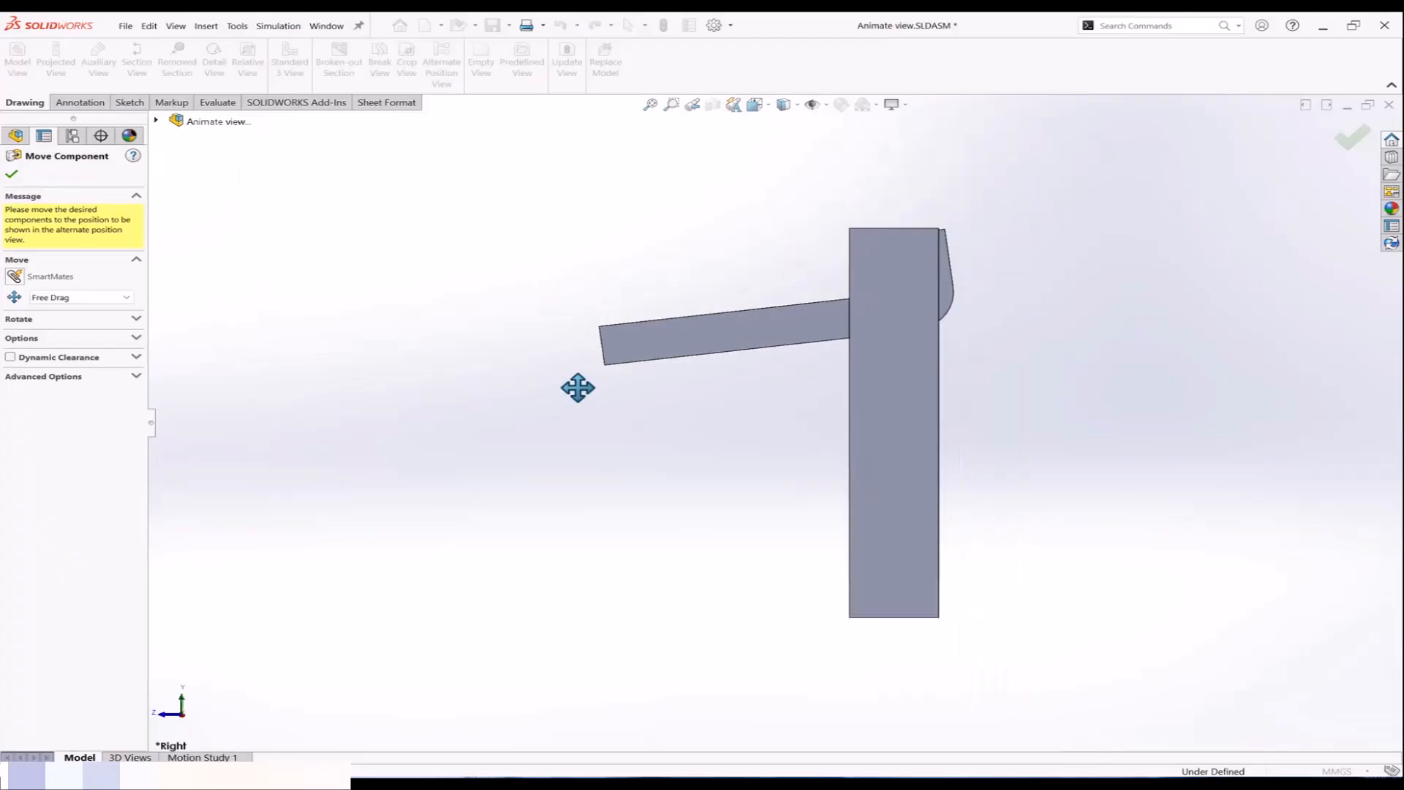
{"action": "middle_click_drag", "start_coordinate": [615, 388], "coordinate": [677, 379]}
{"action": "left_click_drag", "start_coordinate": [668, 379], "coordinate": [665, 522]}
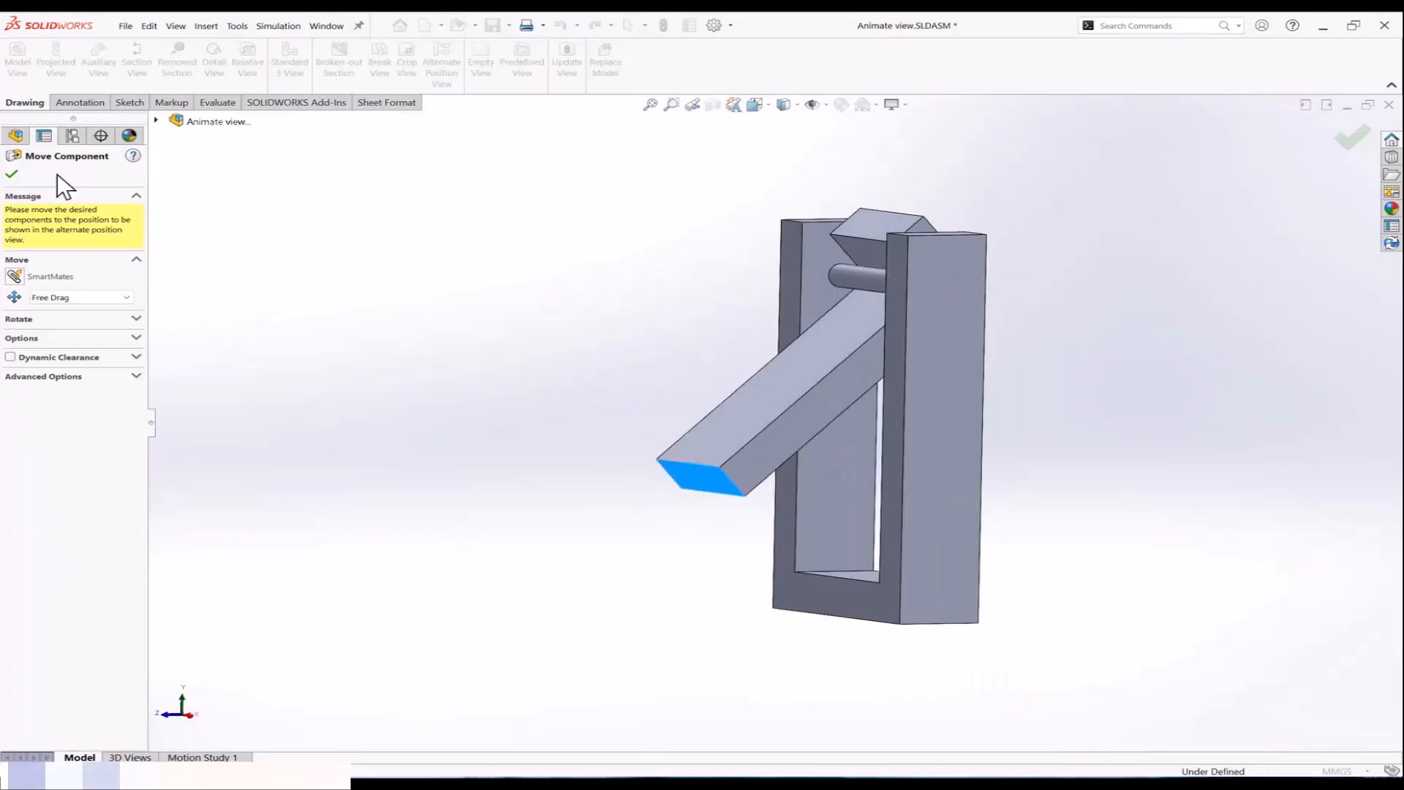
{"action": "left_click", "coordinate": [11, 174]}
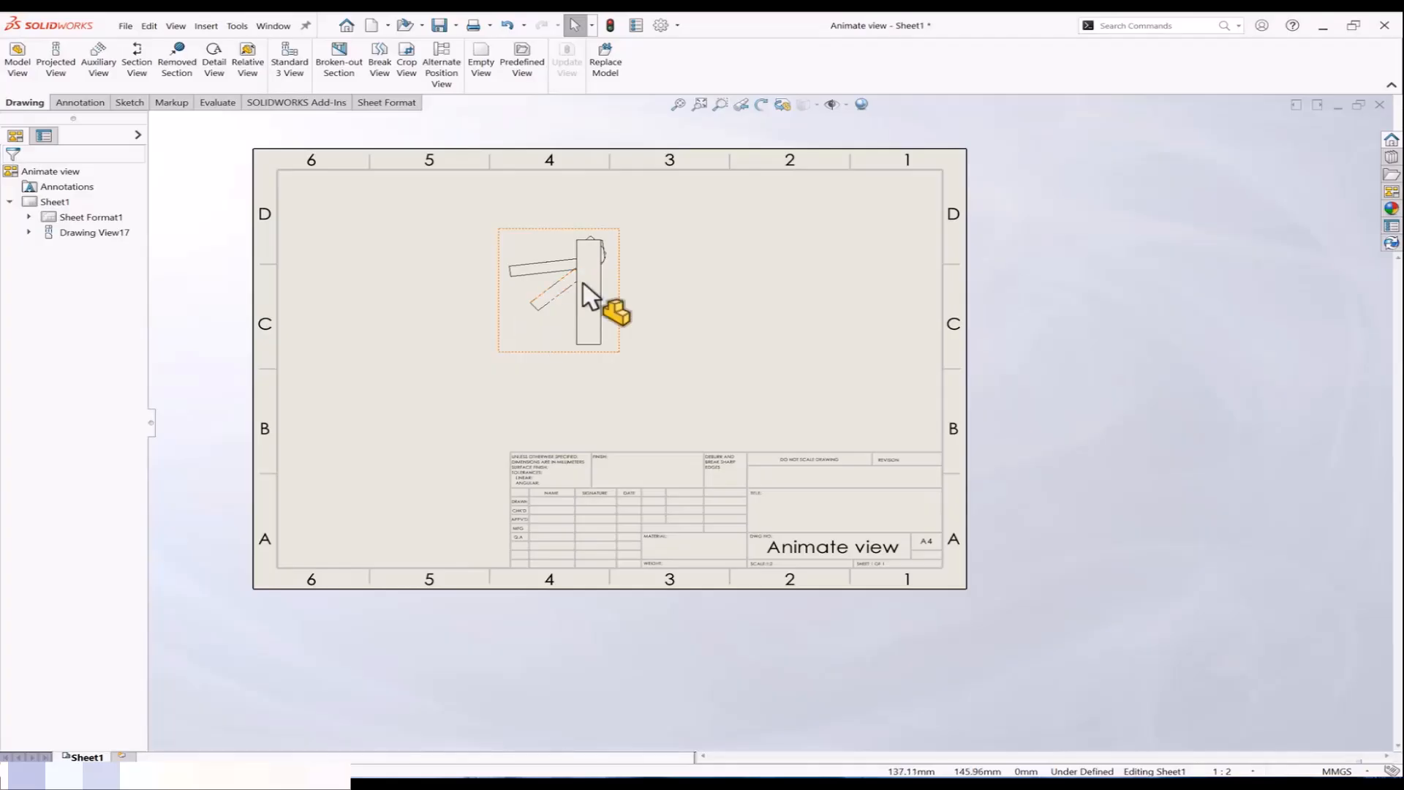
Step: Add a second alternate position to the same view, swinging the arm to the opposite side of the frame and pointing diagonally downward
{"action": "left_click", "coordinate": [441, 67]}
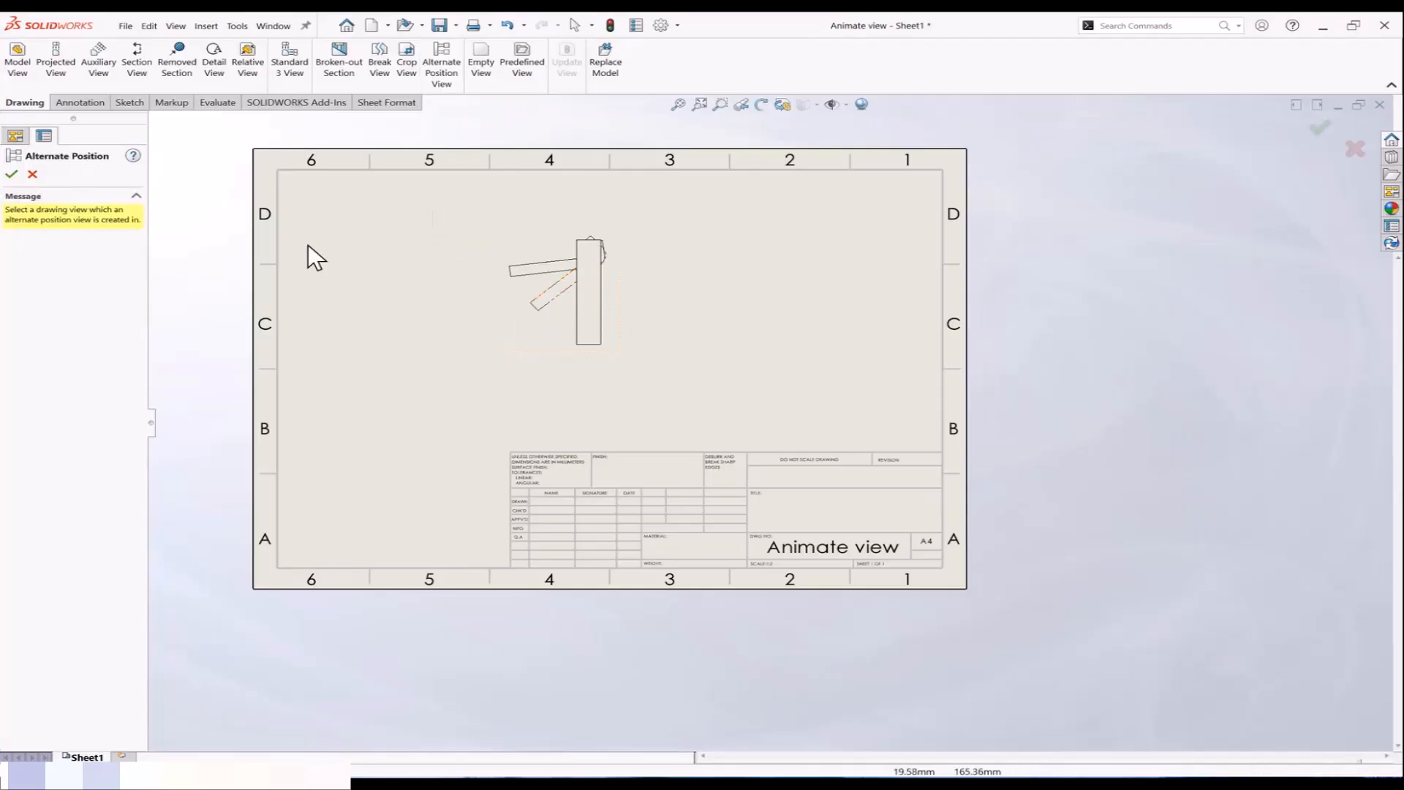
{"action": "left_click", "coordinate": [566, 271]}
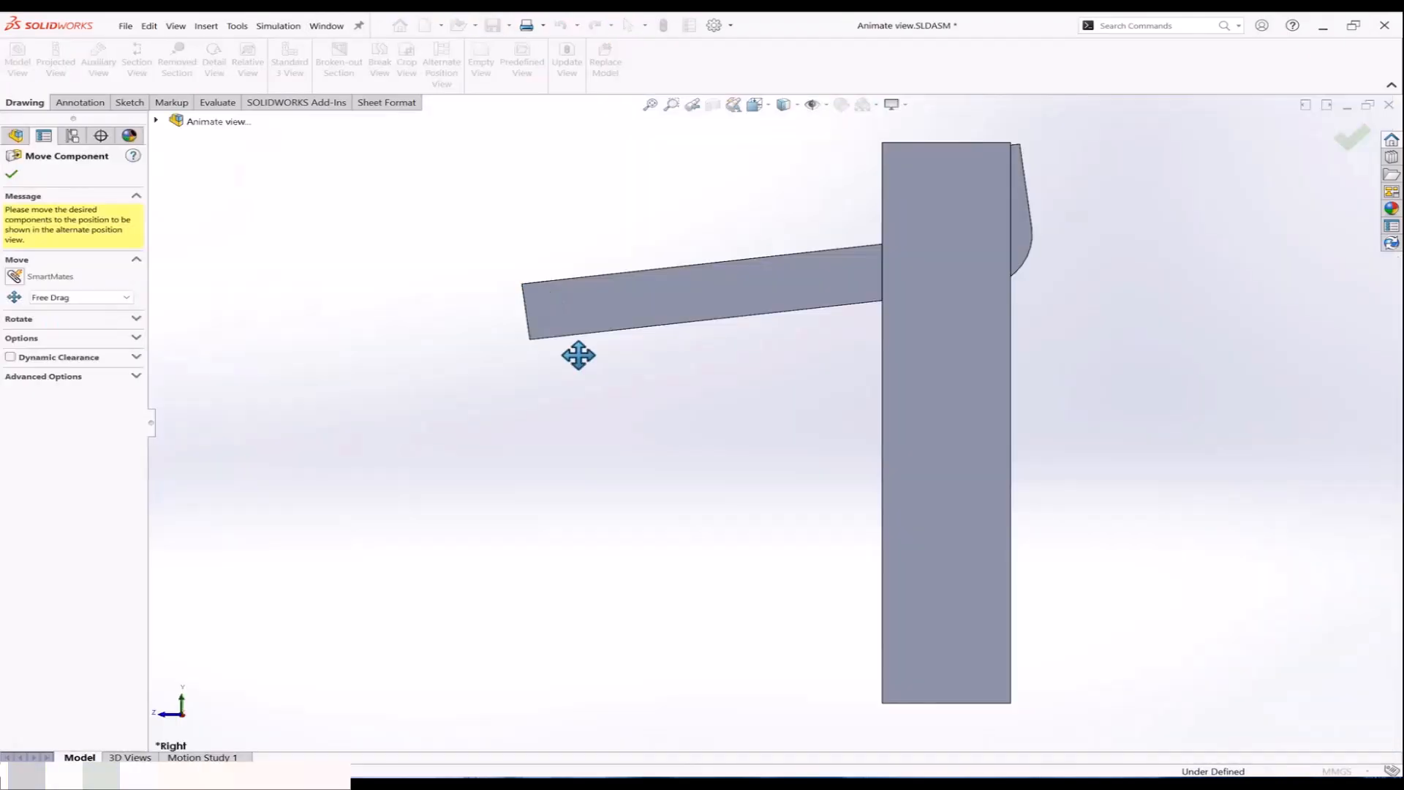
{"action": "left_click_drag", "start_coordinate": [553, 334], "coordinate": [1175, 376]}
{"action": "scroll", "coordinate": [926, 388], "scroll_direction": "up", "scroll_amount": 2}
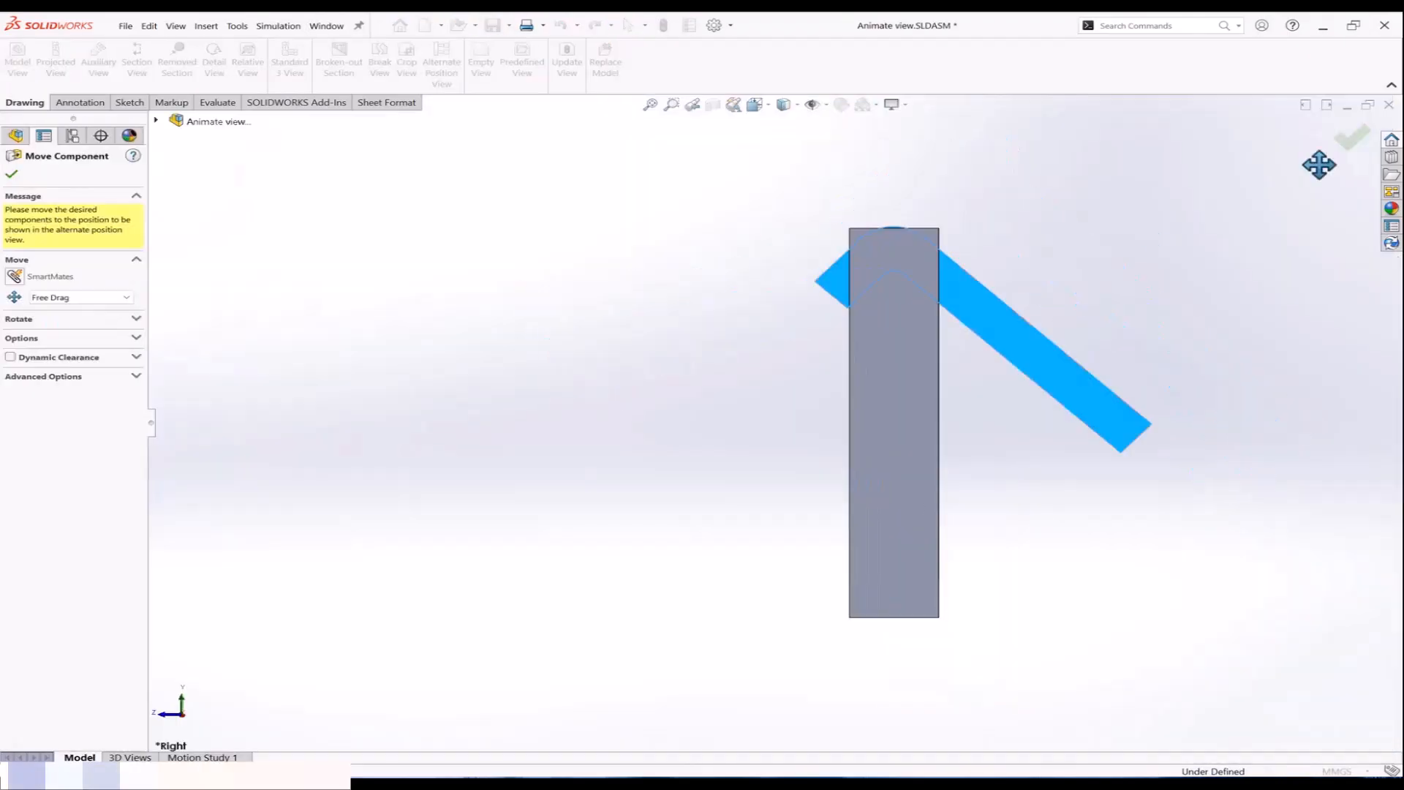
{"action": "left_click", "coordinate": [1352, 141]}
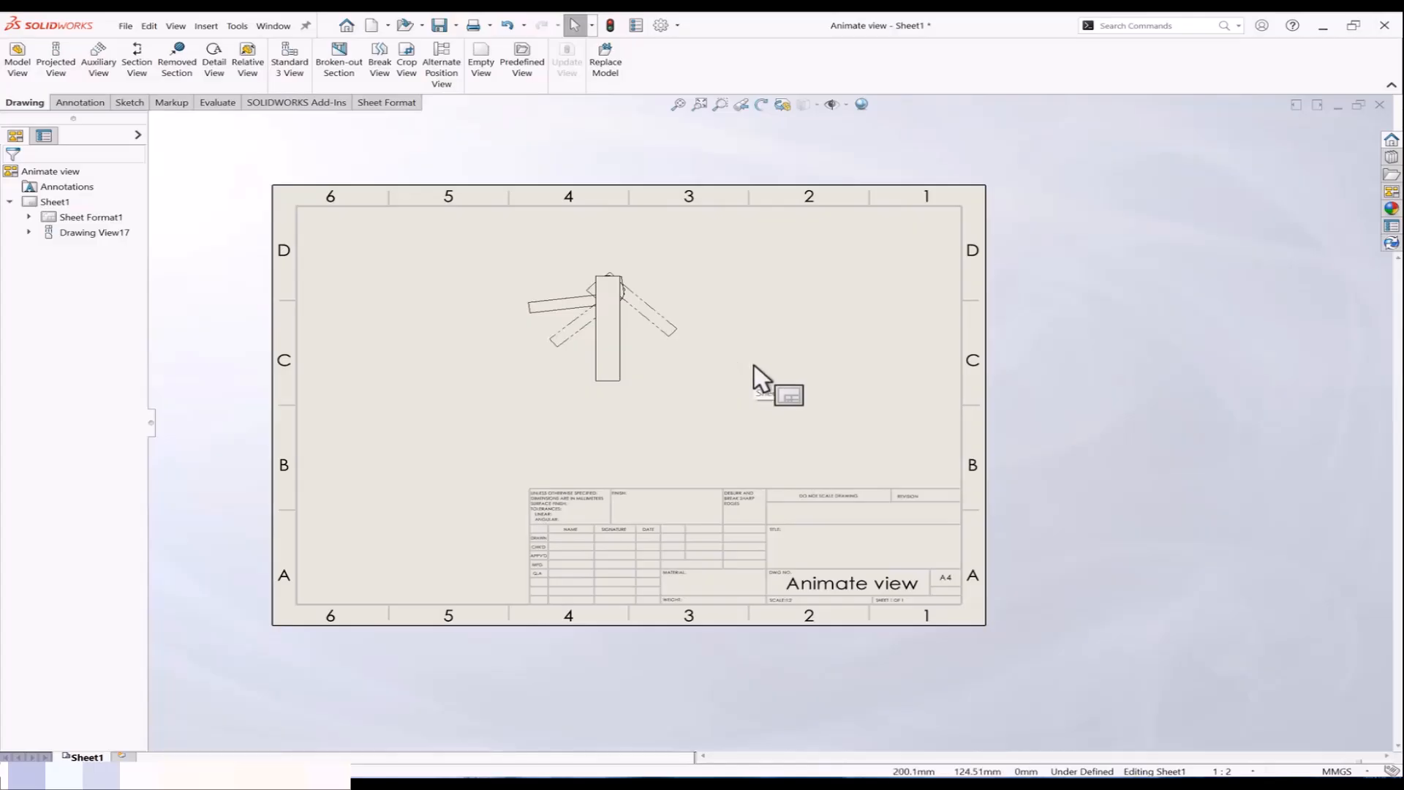
Step: Move the swing-arm view to the sheet's upper-left corner and insert an empty view near zone 3 beside it
{"action": "left_click", "coordinate": [682, 365]}
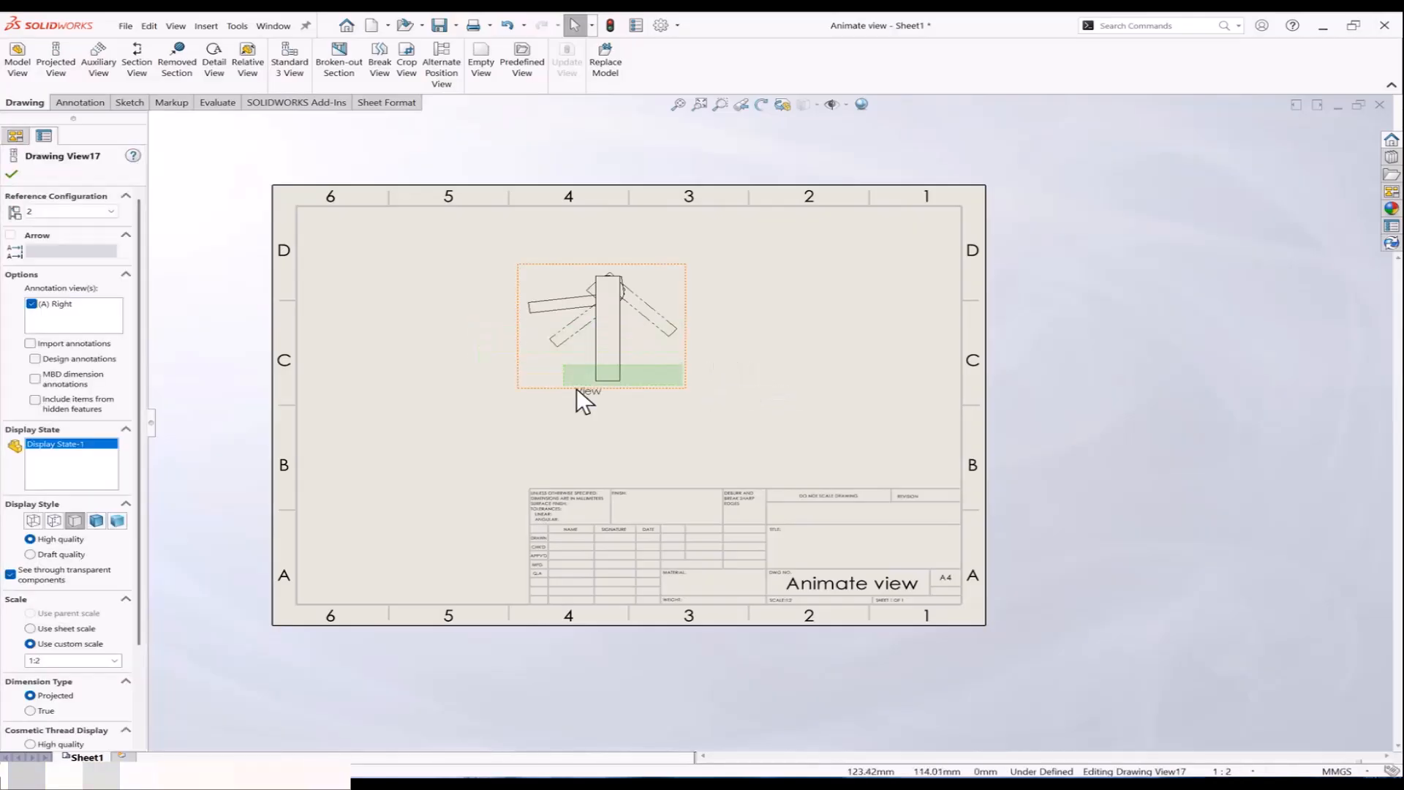
{"action": "left_click_drag", "start_coordinate": [654, 389], "coordinate": [471, 357]}
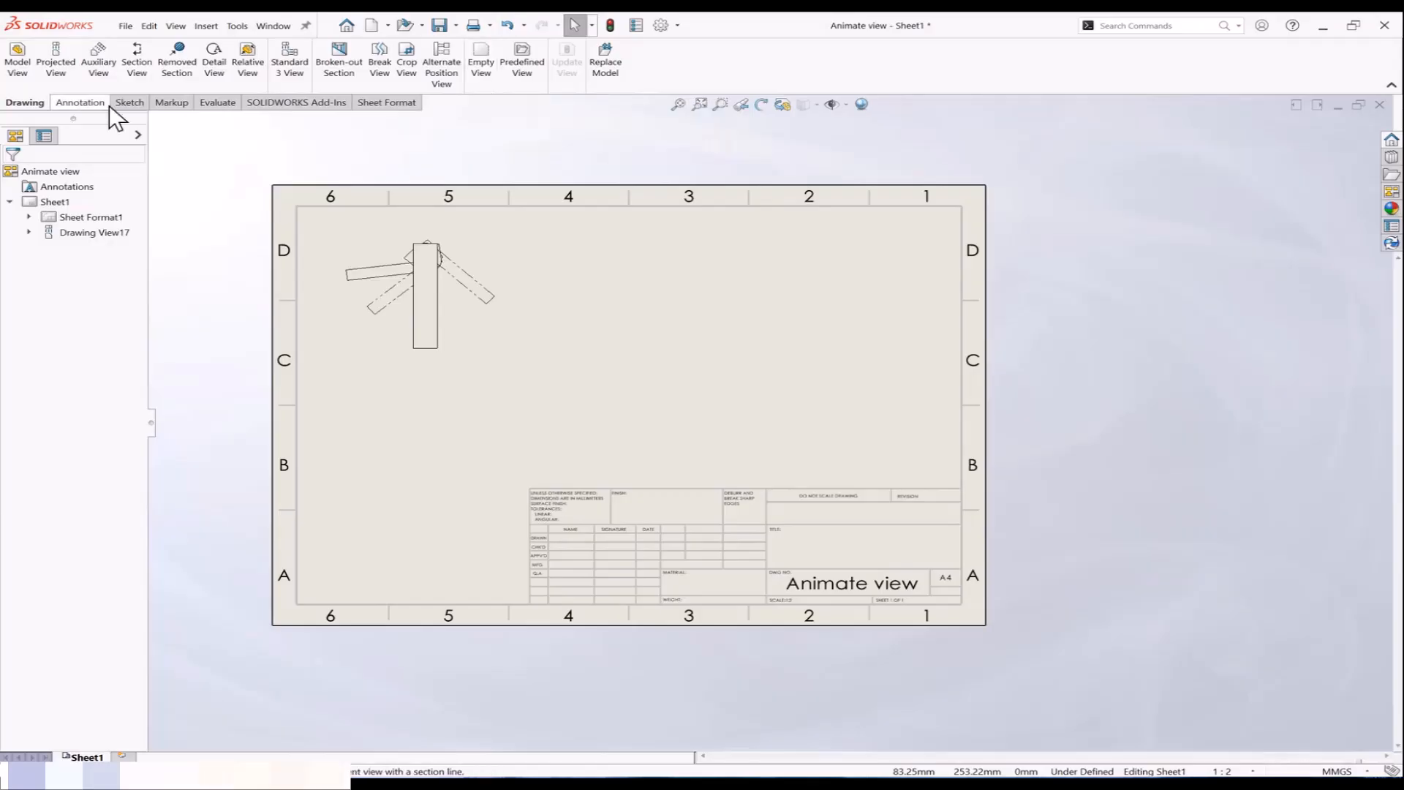
{"action": "left_click", "coordinate": [425, 60]}
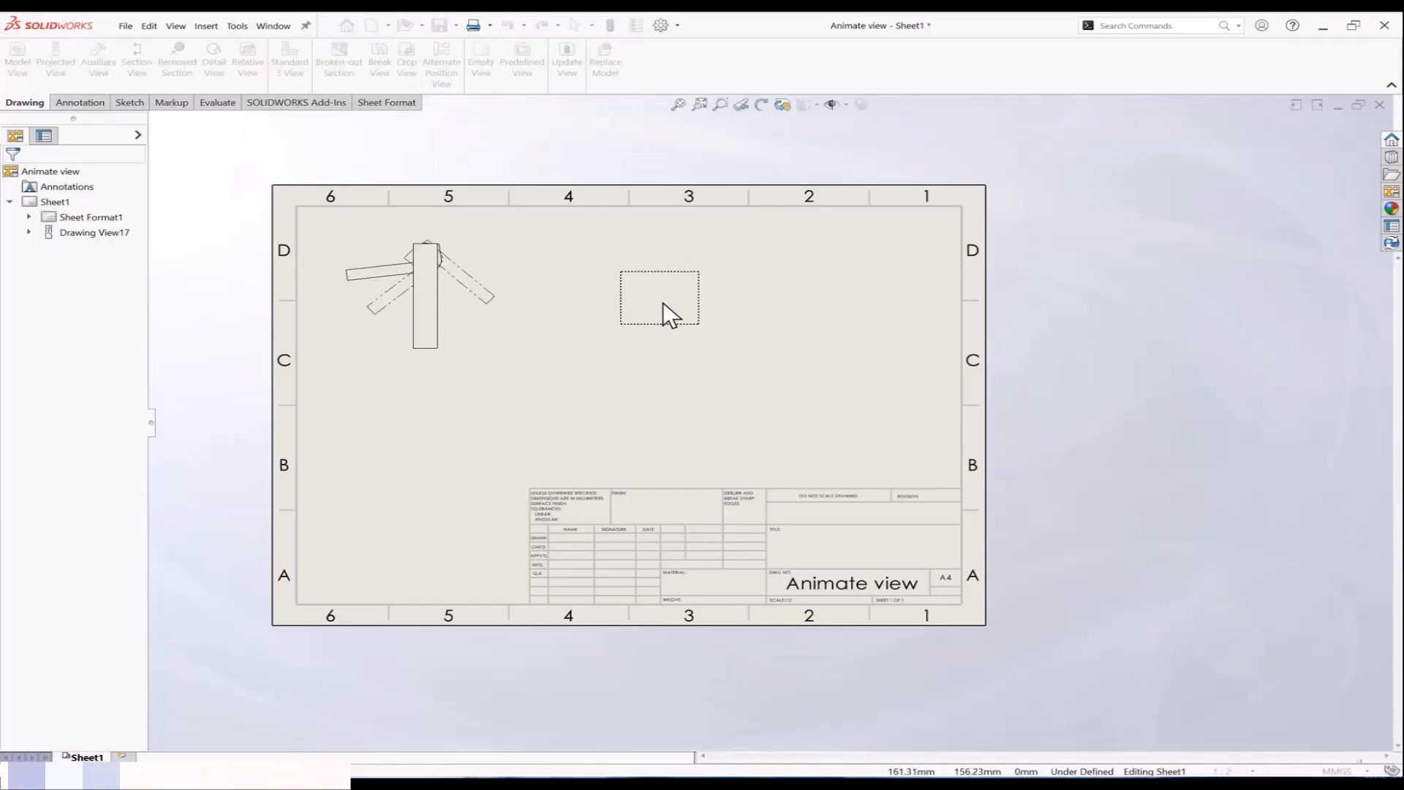
{"action": "left_click", "coordinate": [596, 338]}
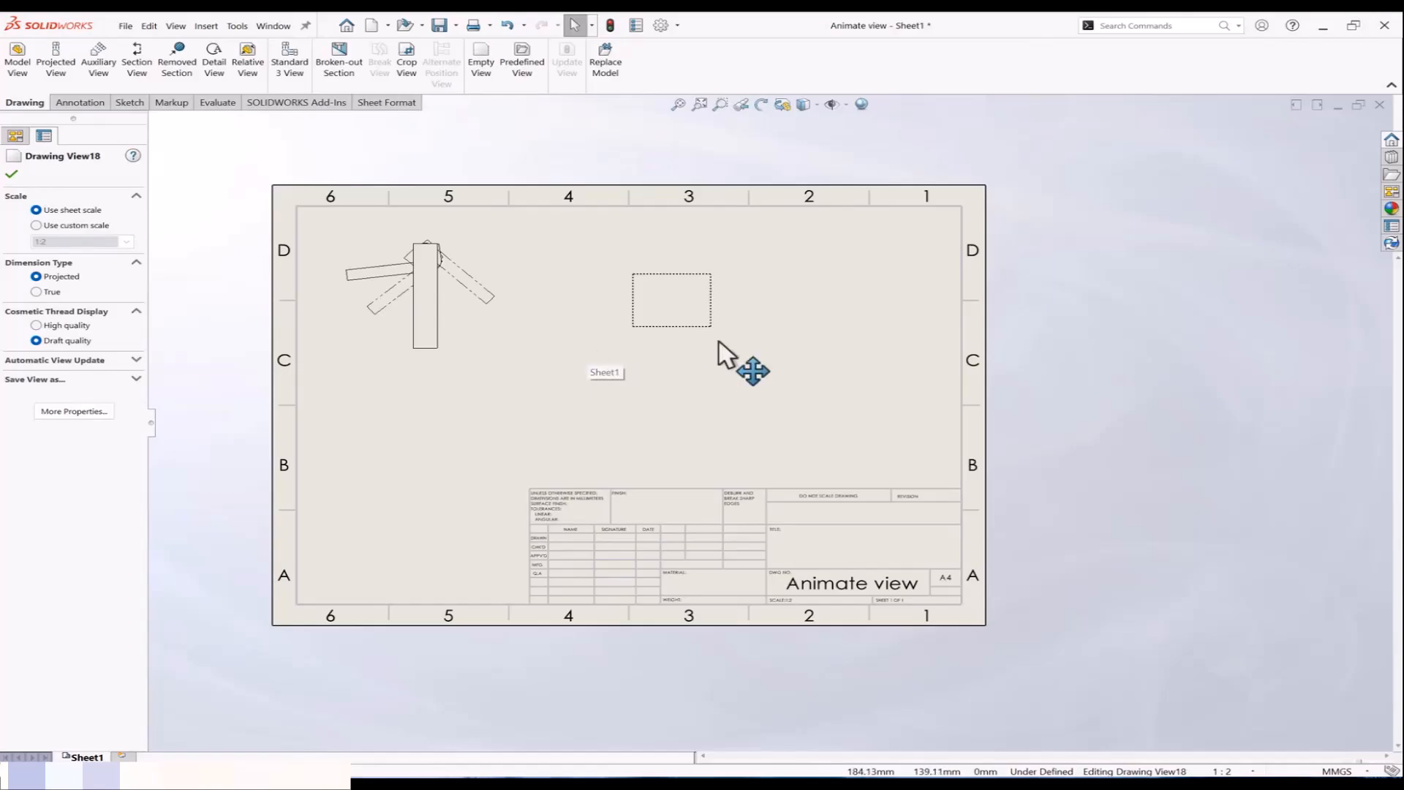
{"action": "key", "text": "Escape"}
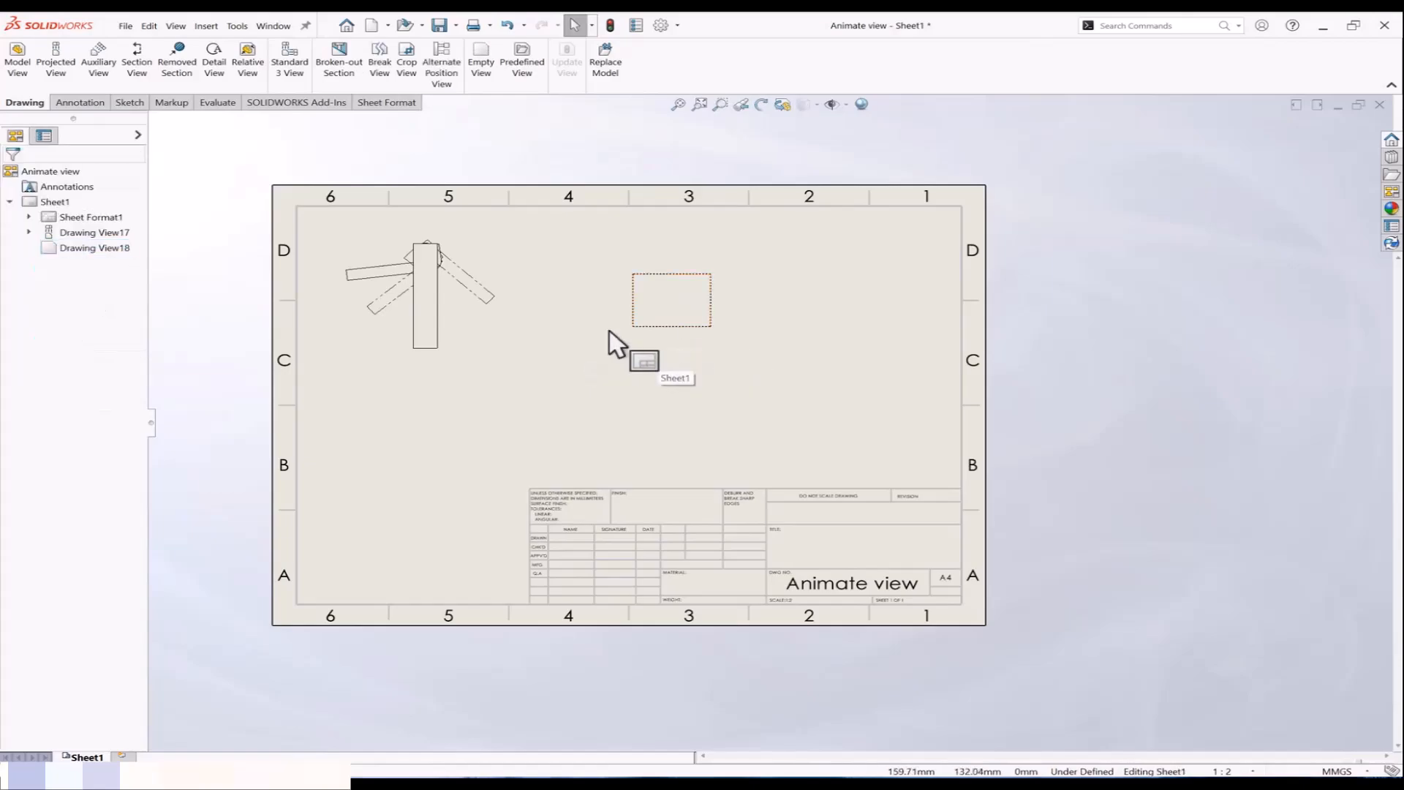
Step: Sketch a corner rectangle about 37 mm high inside the empty view
{"action": "left_click", "coordinate": [125, 103]}
{"action": "left_click", "coordinate": [63, 67]}
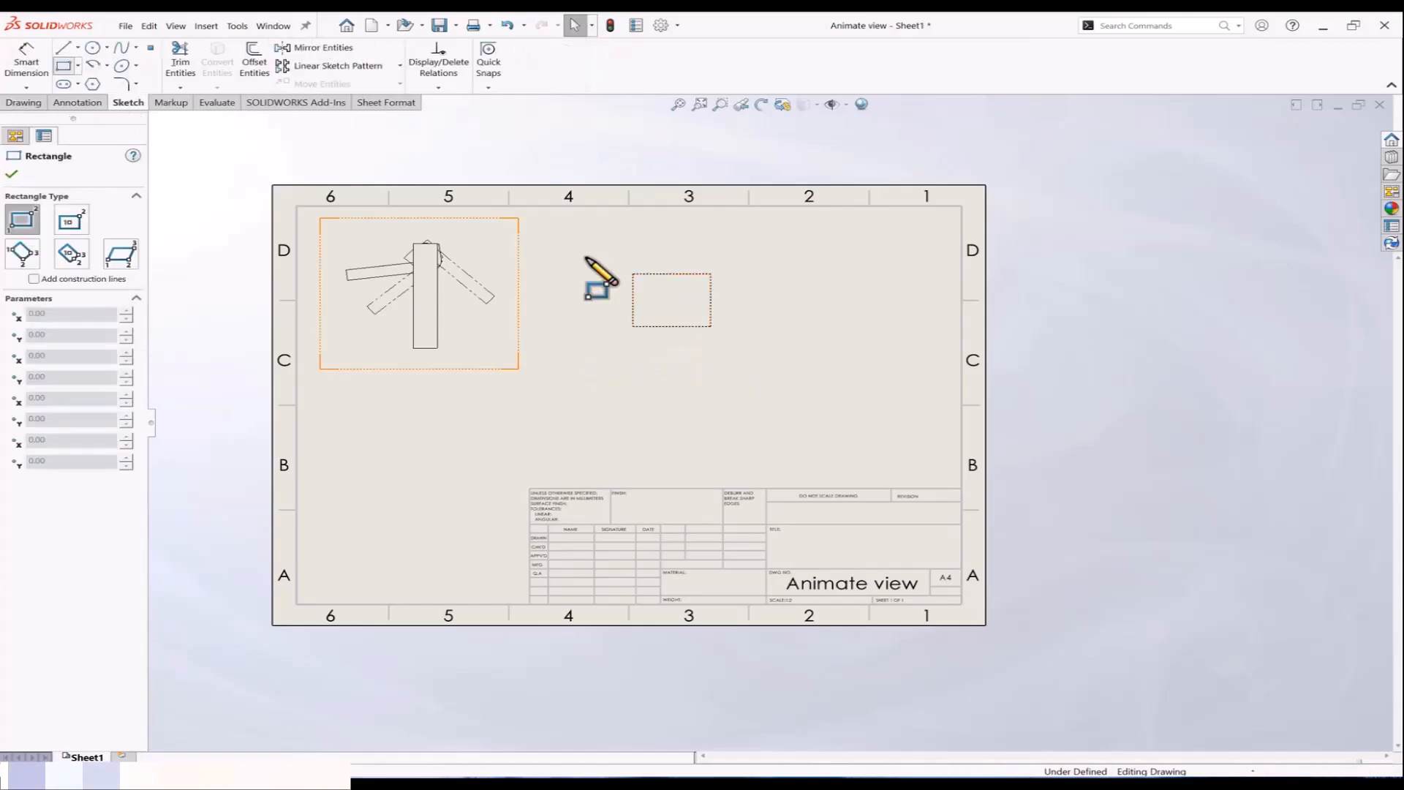
{"action": "scroll", "coordinate": [592, 278], "scroll_direction": "down", "scroll_amount": 3}
{"action": "left_click", "coordinate": [671, 308]}
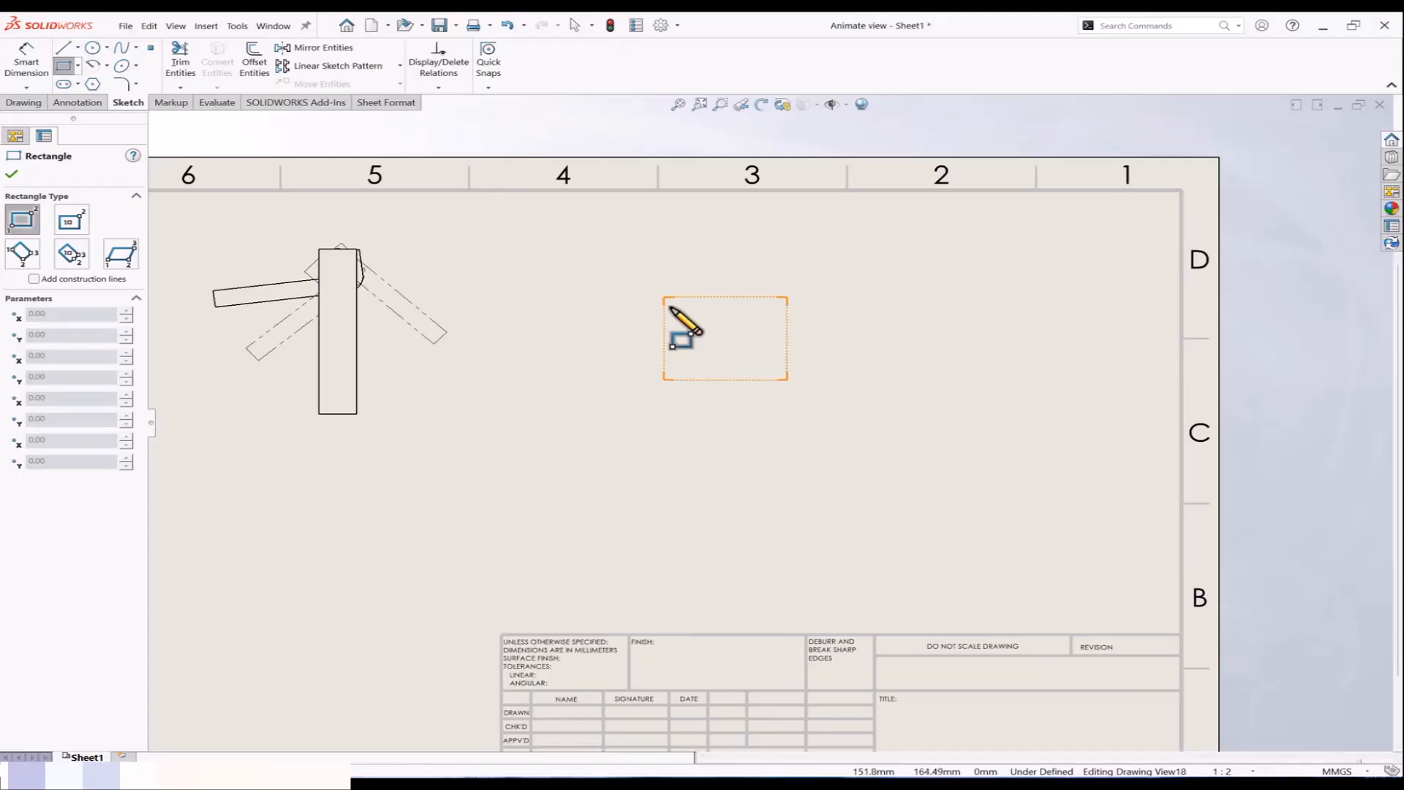
{"action": "left_click", "coordinate": [777, 367]}
{"action": "key", "text": "Escape"}
Step: Dimension the rectangle to 100 mm wide and 60 mm high
{"action": "right_click_drag", "start_coordinate": [743, 360], "coordinate": [732, 336]}
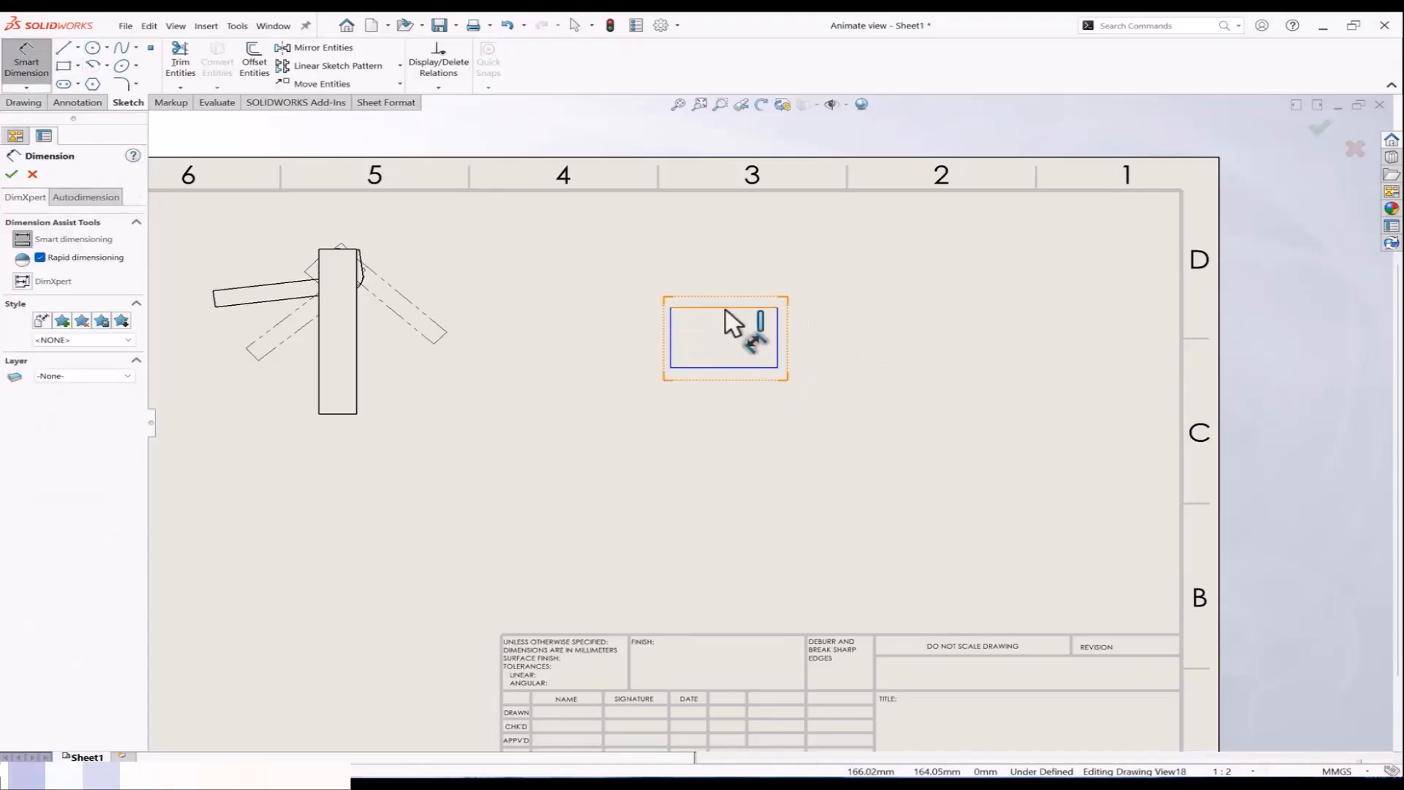
{"action": "left_click", "coordinate": [724, 308]}
{"action": "left_click", "coordinate": [727, 256]}
{"action": "type", "text": "100"}
{"action": "key", "text": "Return"}
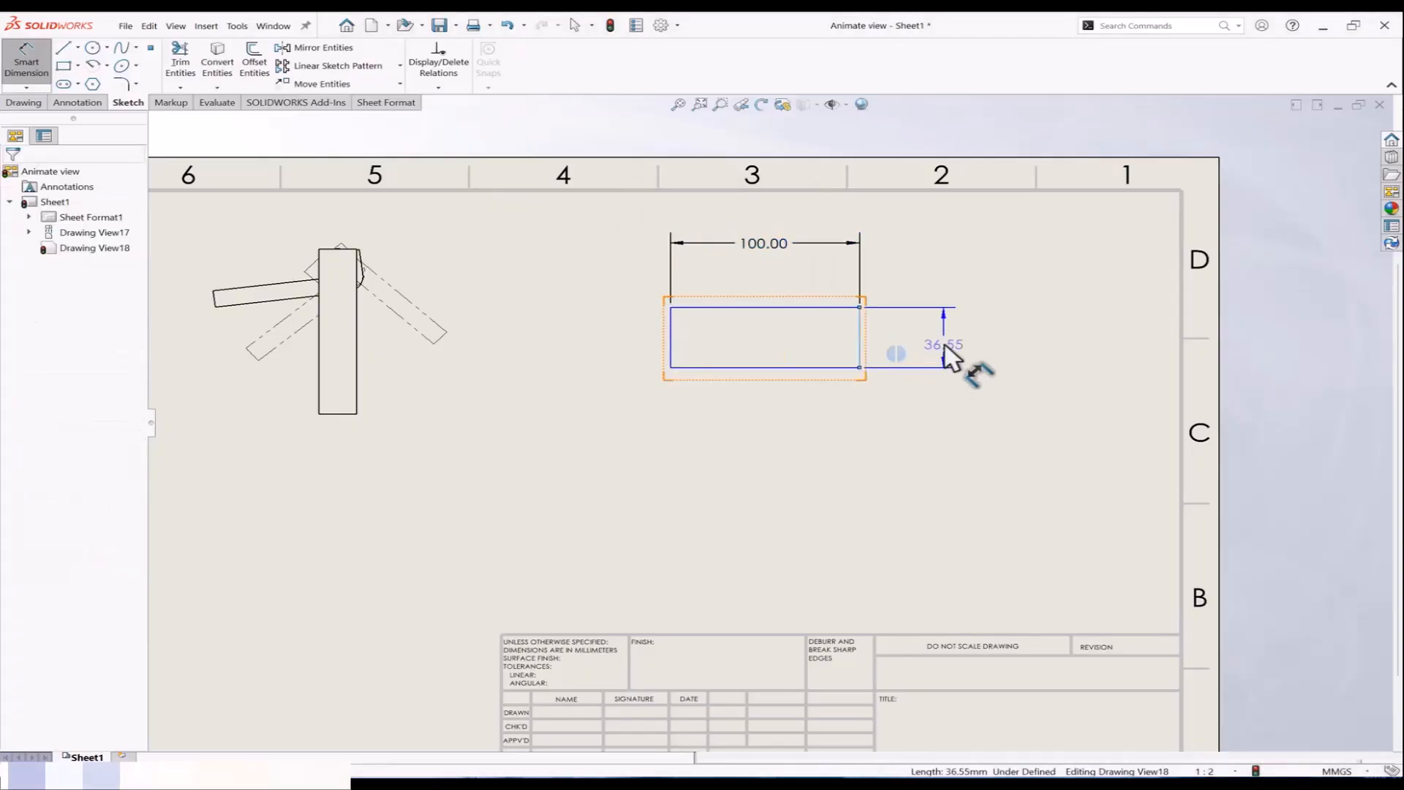
{"action": "left_click", "coordinate": [948, 361]}
{"action": "type", "text": "60"}
{"action": "key", "text": "Return"}
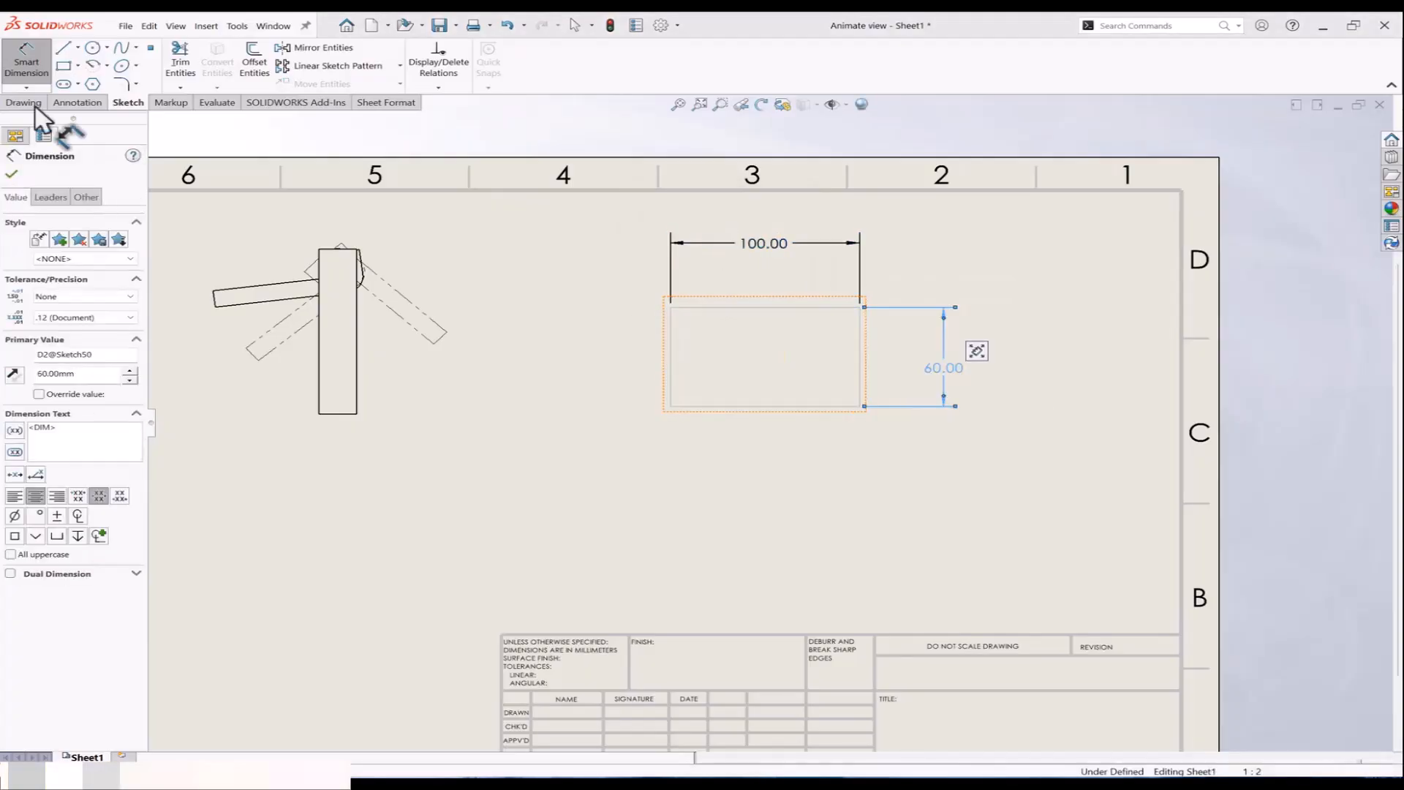
Step: Sketch a circle about 43 mm in diameter near the centre of the rectangle
{"action": "left_click", "coordinate": [92, 48]}
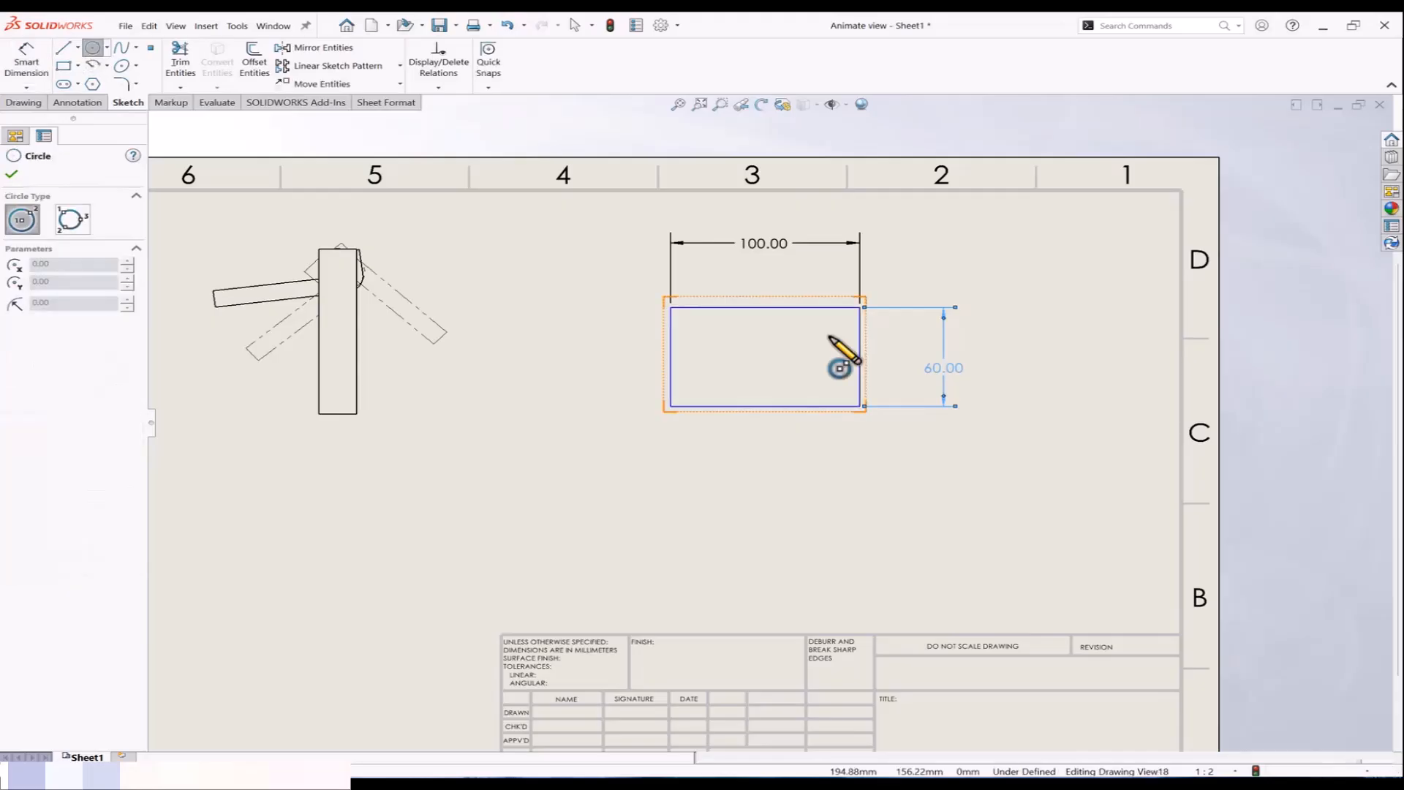
{"action": "left_click", "coordinate": [760, 356]}
{"action": "left_click", "coordinate": [795, 373]}
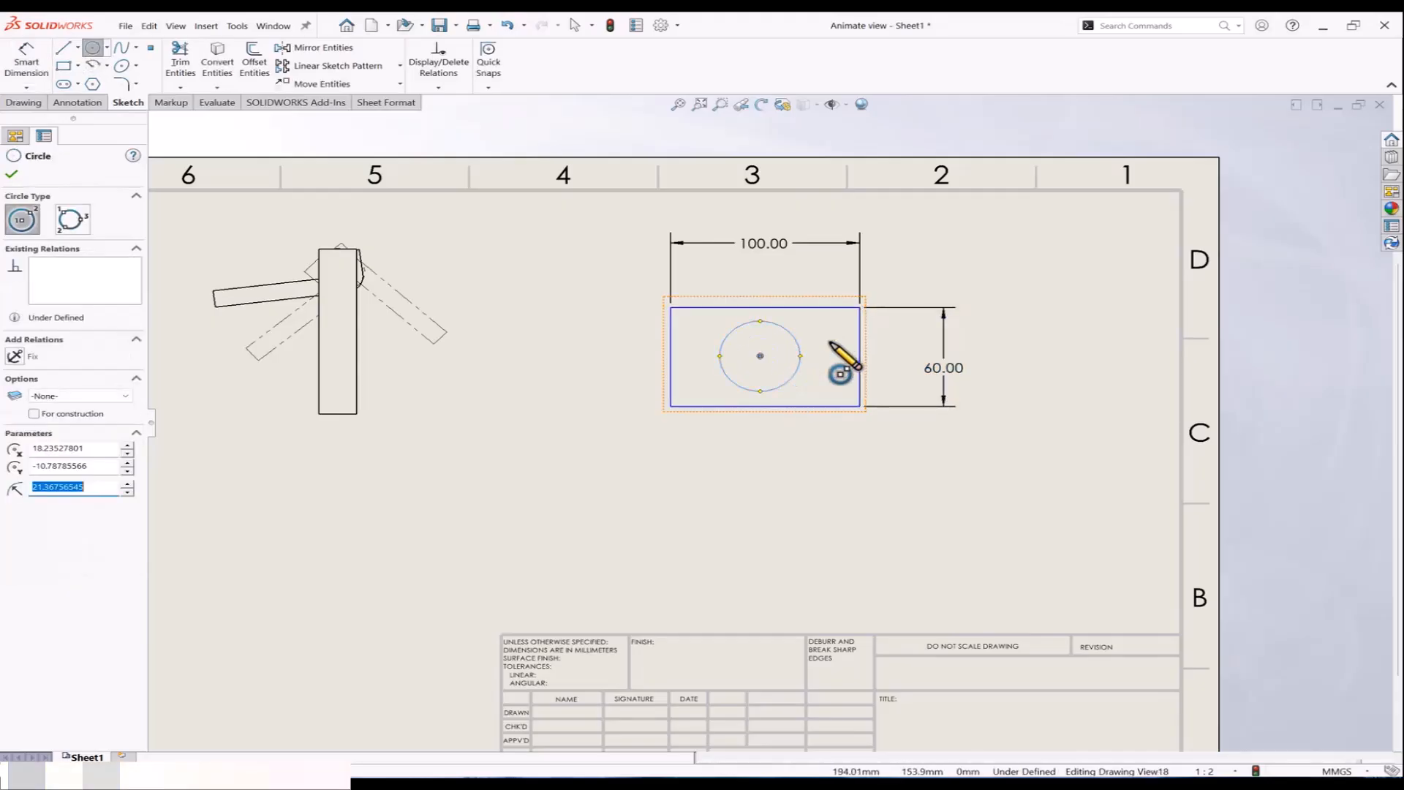
{"action": "key", "text": "Escape"}
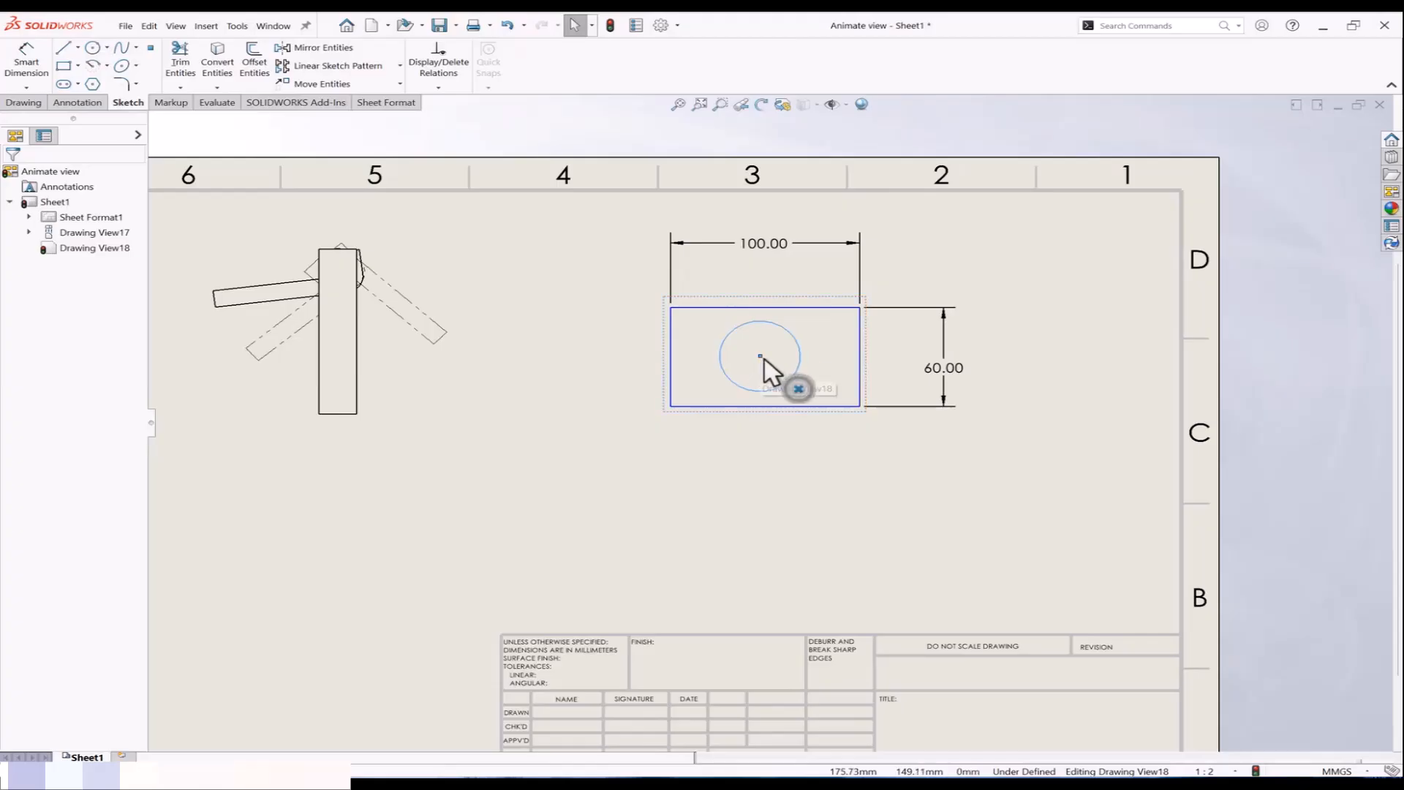
Step: Dimension the circle to a 30 mm diameter and place its dimension text below the rectangle
{"action": "key", "text": "d"}
{"action": "left_click", "coordinate": [796, 343]}
{"action": "left_click", "coordinate": [837, 338]}
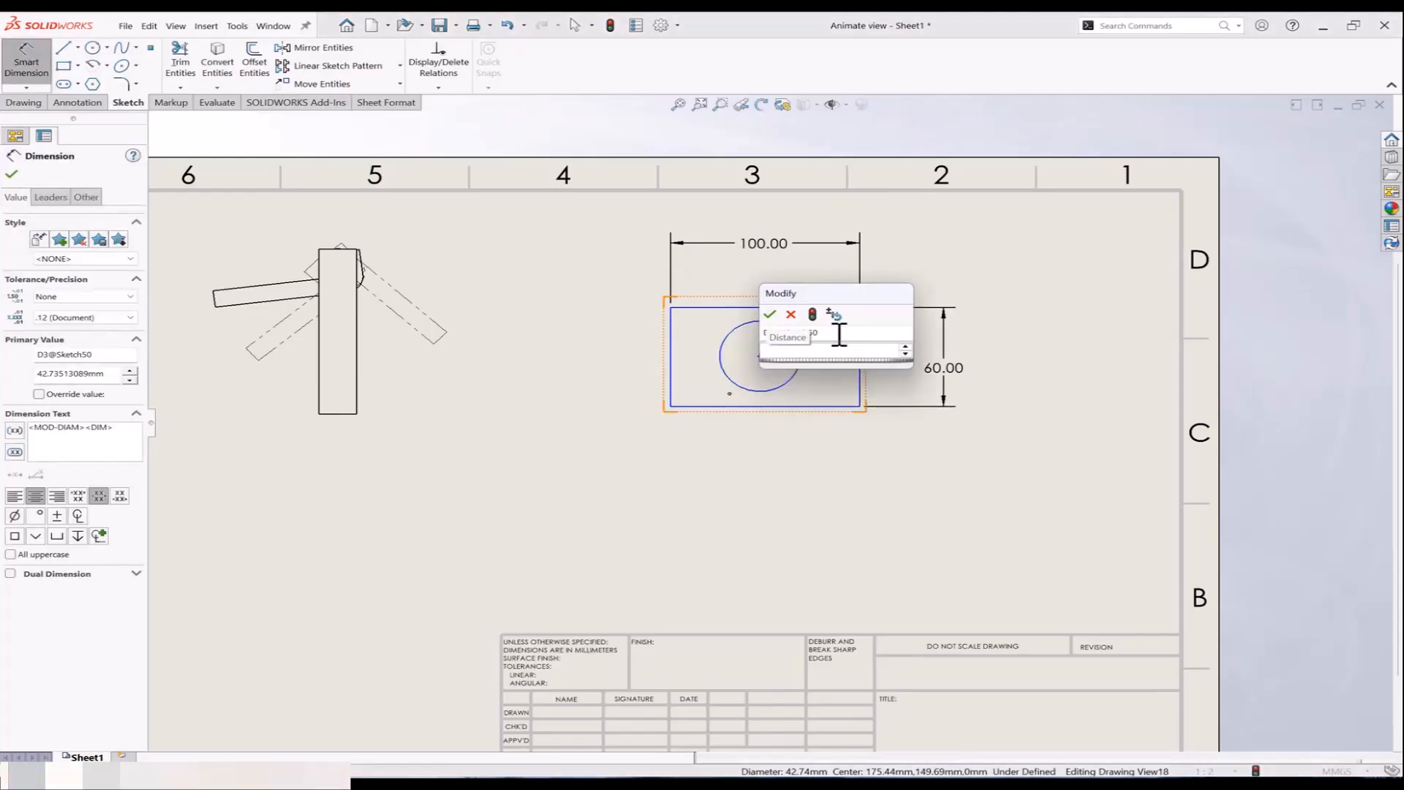
{"action": "type", "text": "30"}
{"action": "key", "text": "Return"}
{"action": "left_click_drag", "start_coordinate": [835, 339], "coordinate": [845, 362]}
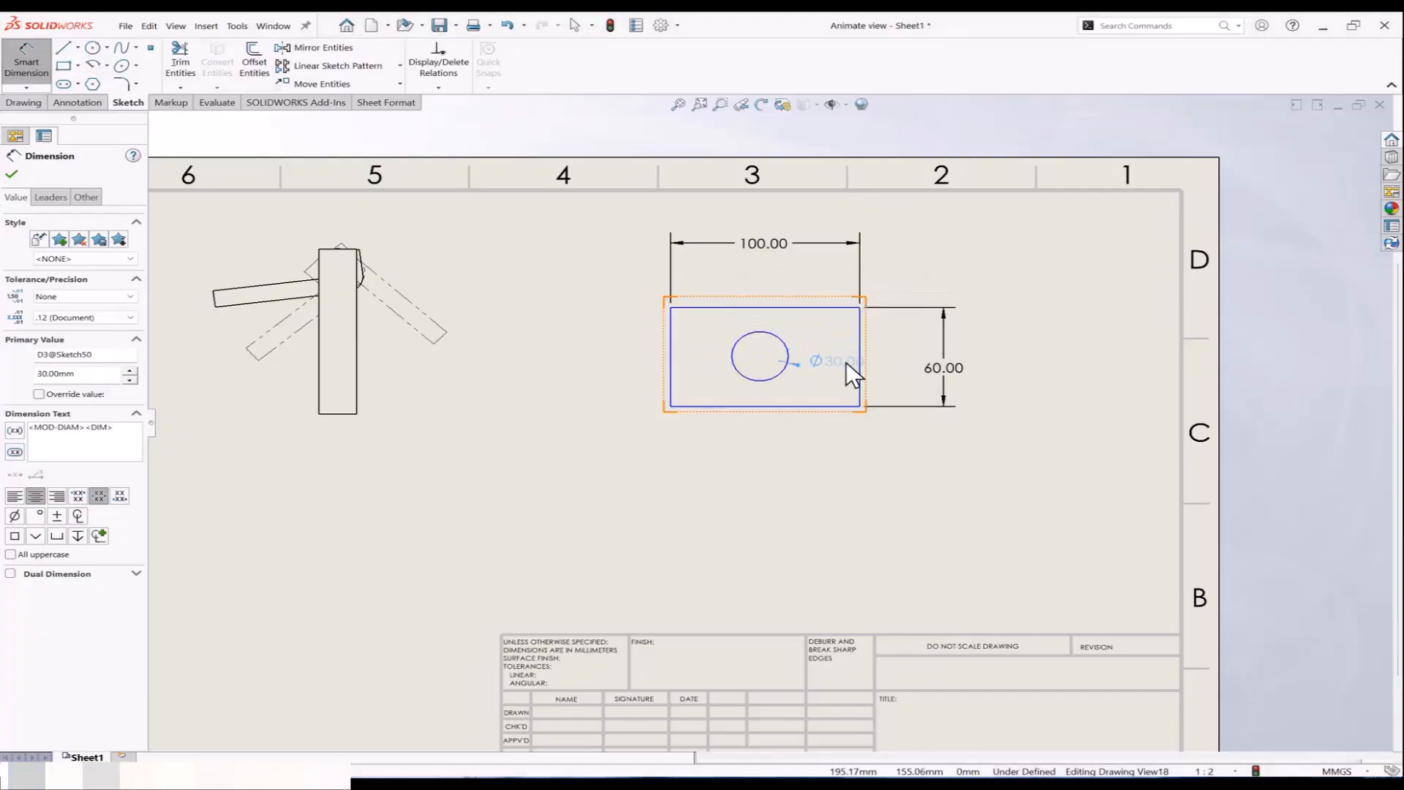
{"action": "key", "text": "Escape"}
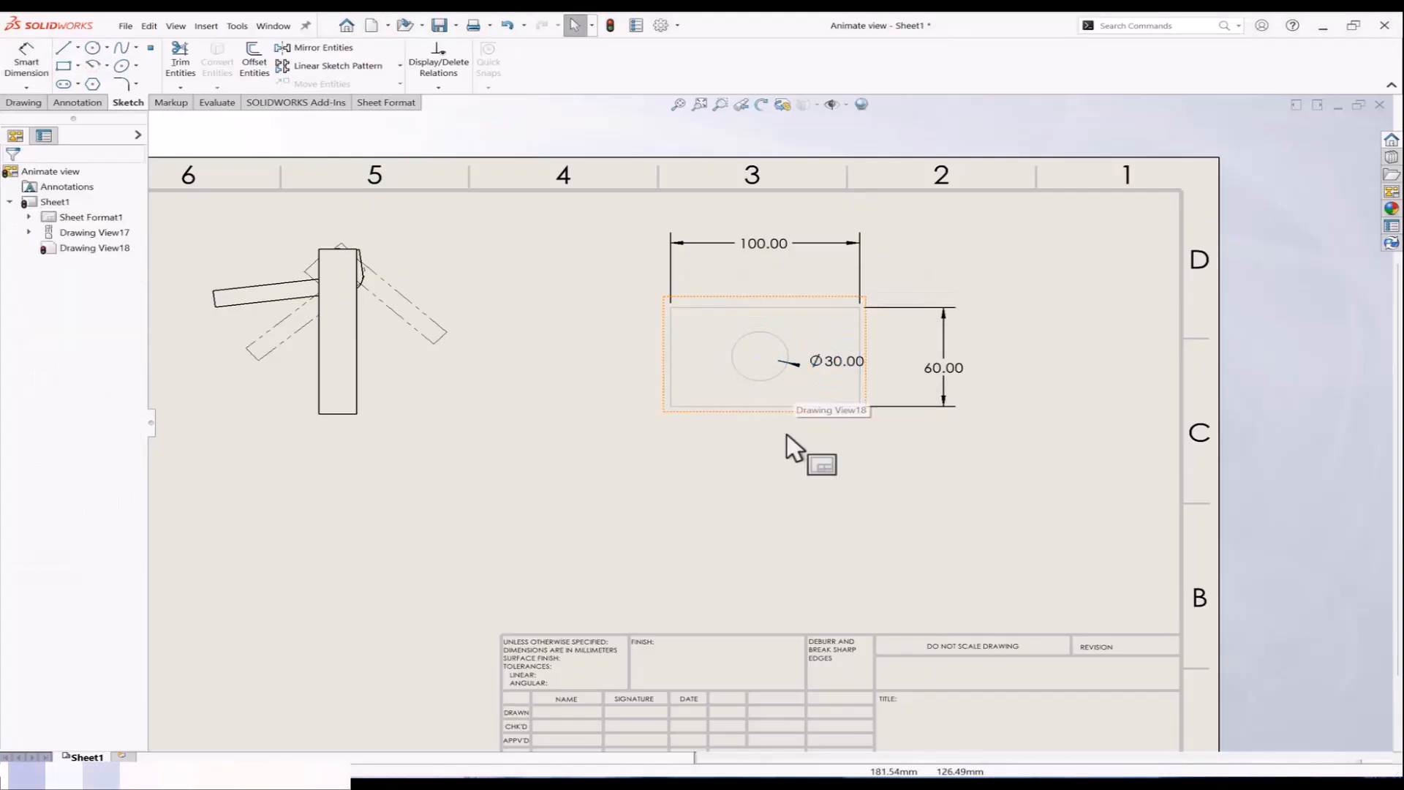
{"action": "key", "text": "f"}
{"action": "left_click_drag", "start_coordinate": [835, 375], "coordinate": [860, 432]}
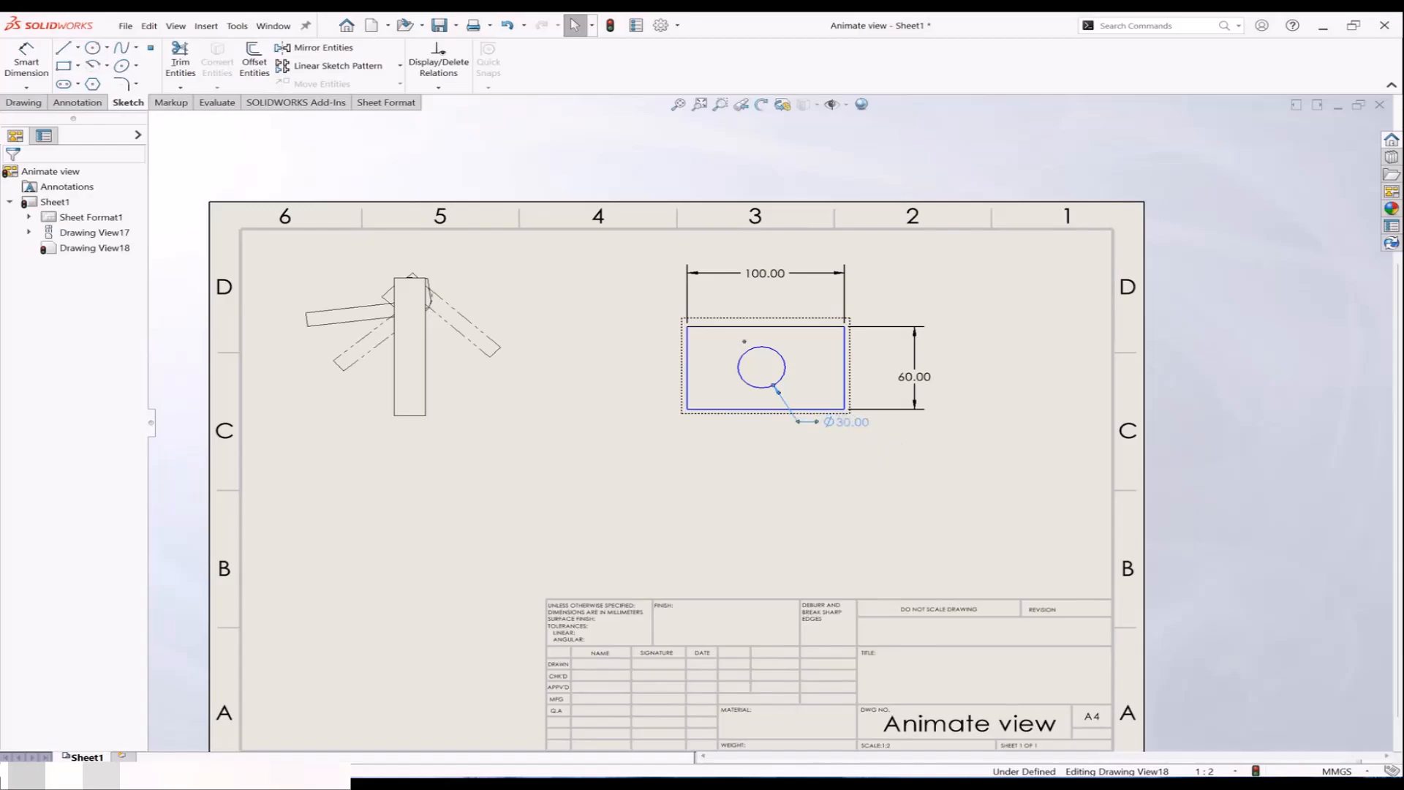
{"action": "left_click", "coordinate": [855, 471]}
{"action": "middle_click_drag", "start_coordinate": [783, 470], "coordinate": [744, 462]}
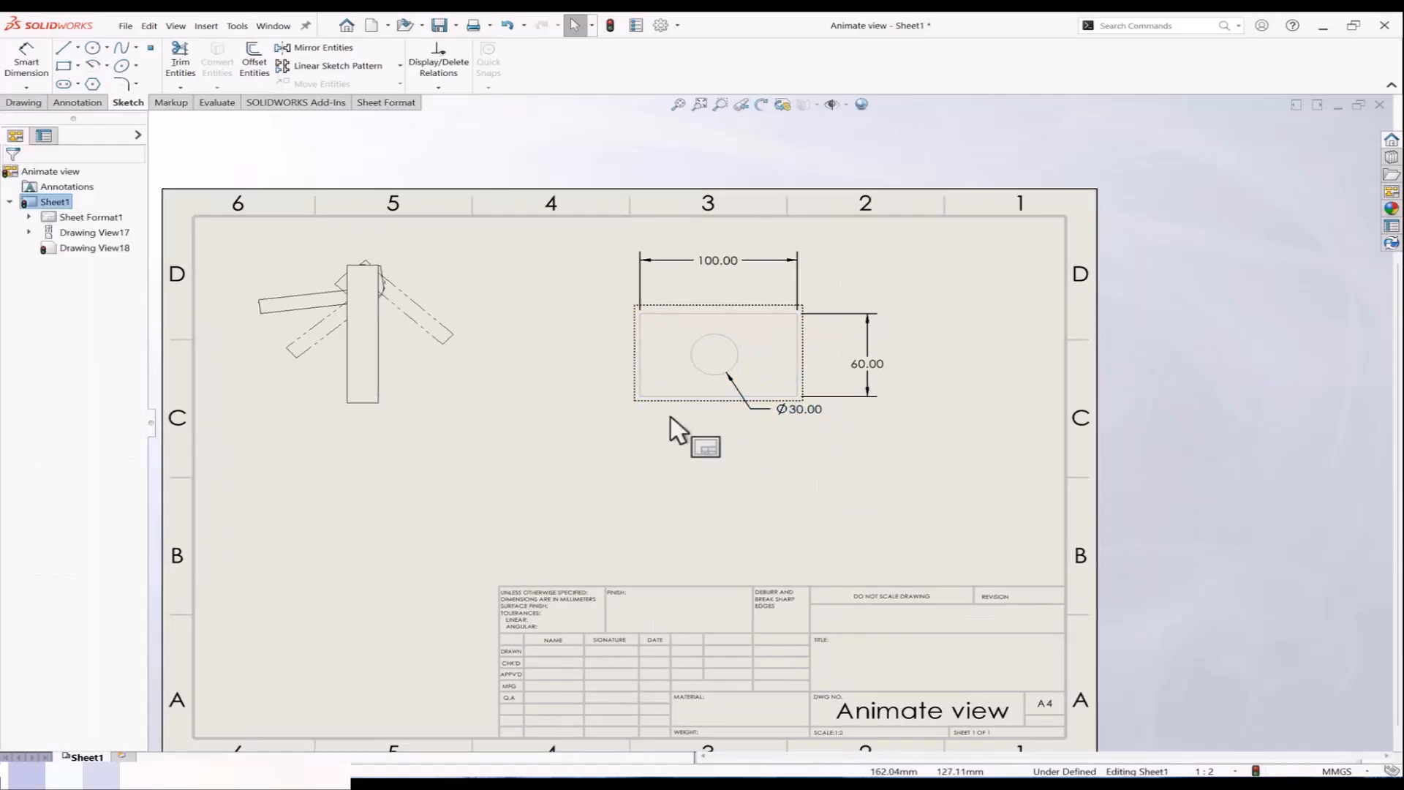
Step: Move the sketched rectangle view closer to the swing-arm view and slightly down the sheet
{"action": "mouse_move", "coordinate": [635, 400]}
{"action": "left_mouse_down"}
{"action": "mouse_move", "coordinate": [539, 395]}
{"action": "mouse_move", "coordinate": [594, 358]}
{"action": "mouse_move", "coordinate": [633, 442]}
{"action": "mouse_move", "coordinate": [258, 585]}
{"action": "mouse_move", "coordinate": [560, 393]}
{"action": "mouse_move", "coordinate": [262, 552]}
{"action": "mouse_move", "coordinate": [557, 427]}
{"action": "mouse_move", "coordinate": [546, 424]}
{"action": "left_mouse_up"}
{"action": "left_click", "coordinate": [546, 490]}
{"action": "scroll", "coordinate": [664, 480], "scroll_direction": "up", "scroll_amount": 1}
{"action": "mouse_move", "coordinate": [576, 466]}
{"action": "middle_mouse_down"}
{"action": "mouse_move", "coordinate": [655, 401]}
{"action": "mouse_move", "coordinate": [651, 428]}
{"action": "middle_mouse_up"}
{"action": "scroll", "coordinate": [652, 428], "scroll_direction": "down", "scroll_amount": 1}
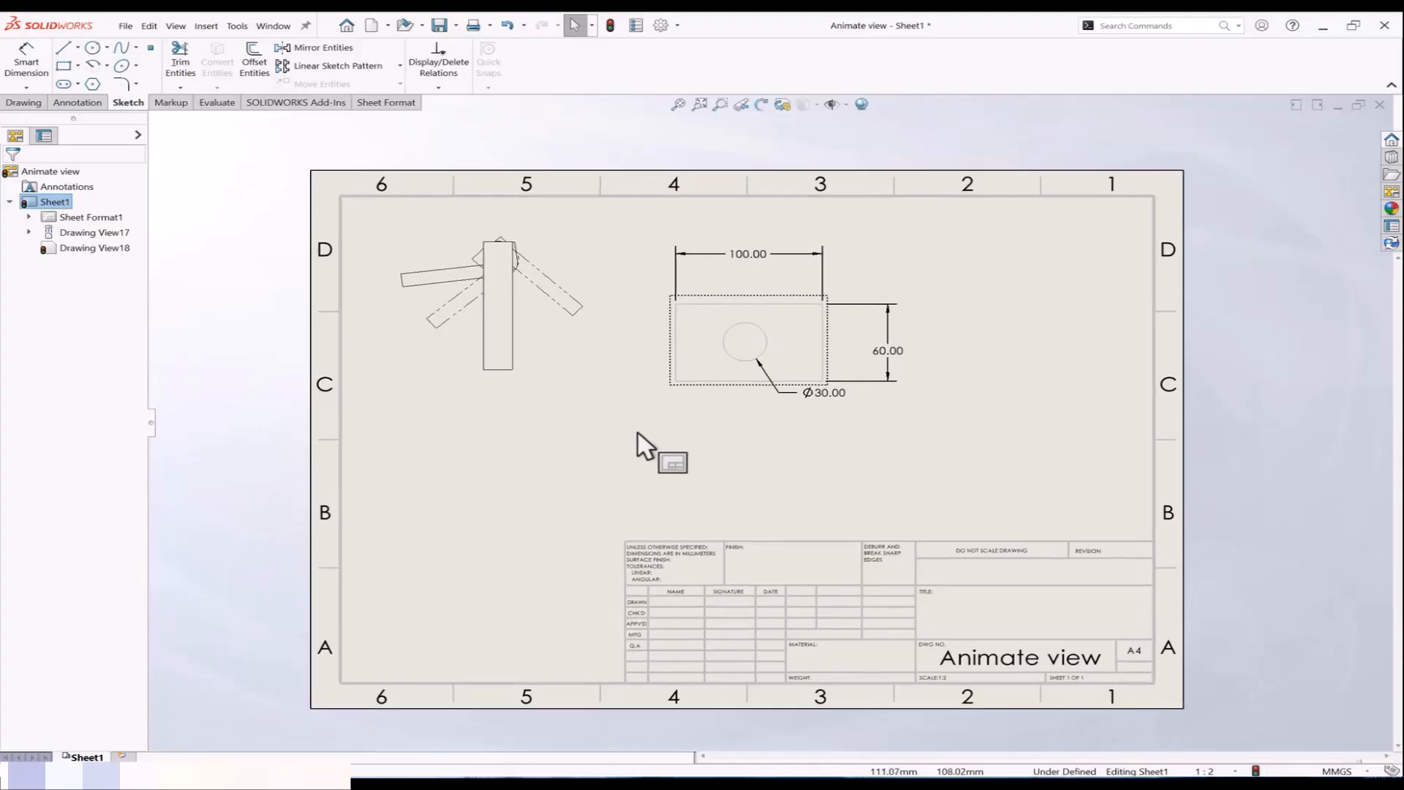
Step: Delete the swing-arm projected view and the sketched empty view from the sheet
{"action": "left_click", "coordinate": [22, 103]}
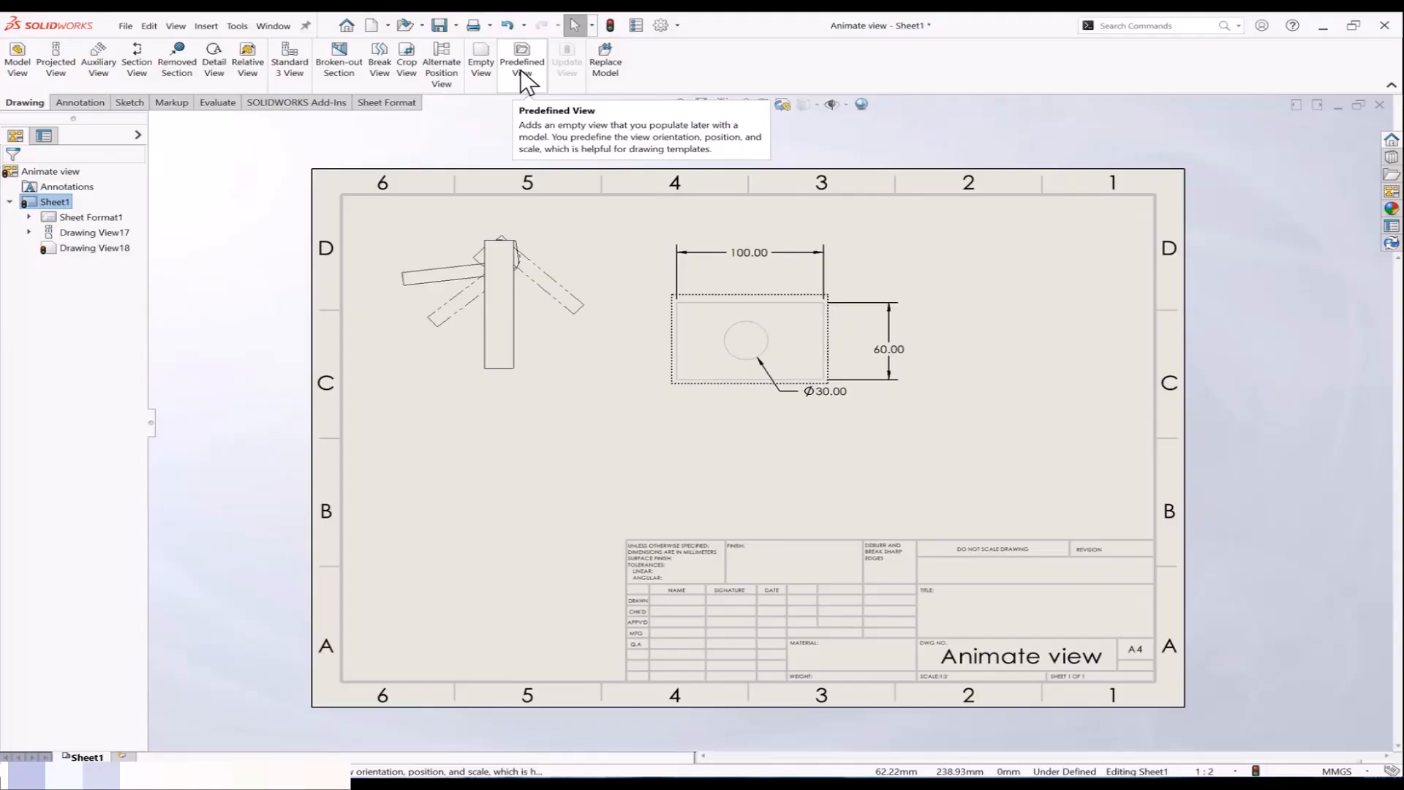
{"action": "left_click", "coordinate": [551, 232]}
{"action": "key", "text": "Delete"}
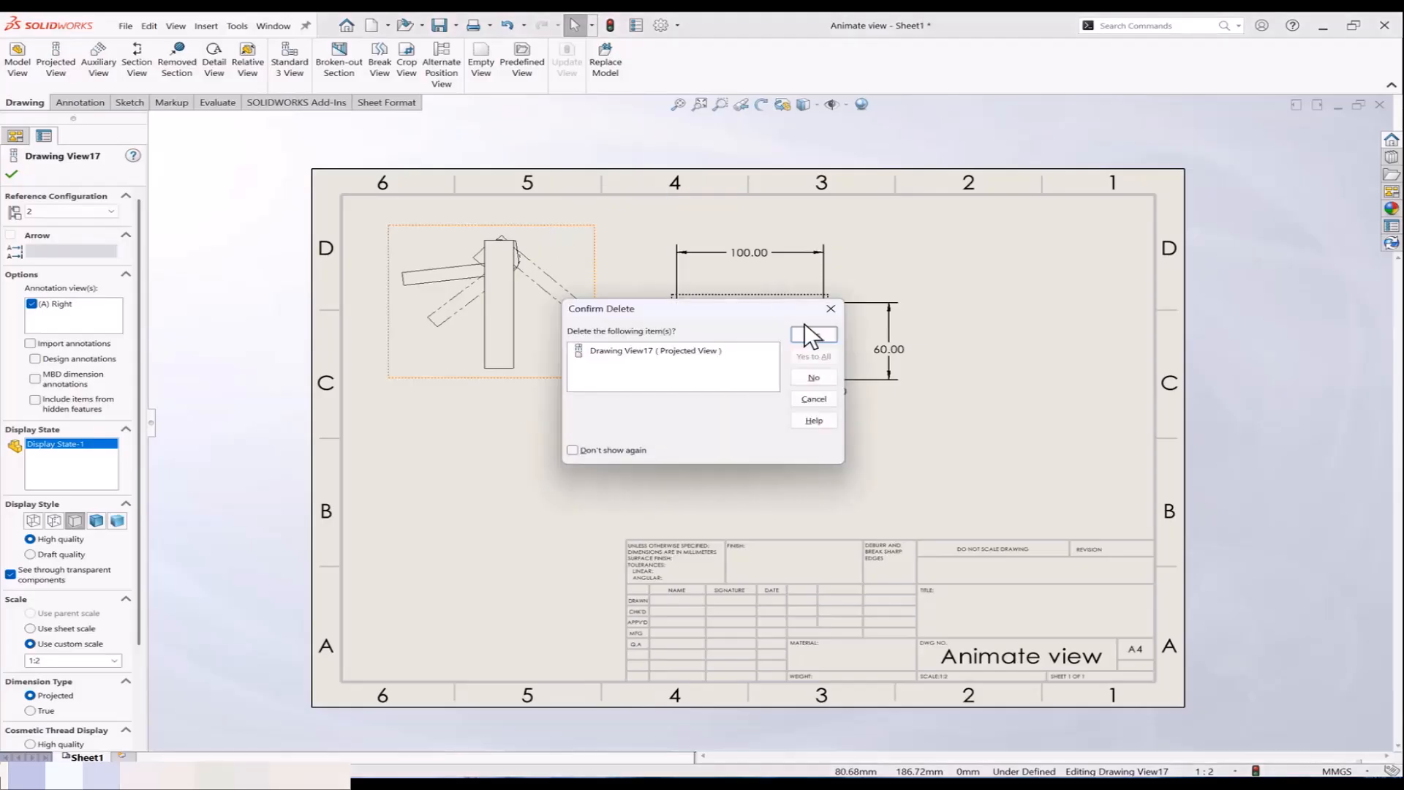
{"action": "left_click", "coordinate": [808, 330]}
{"action": "key", "text": "Delete"}
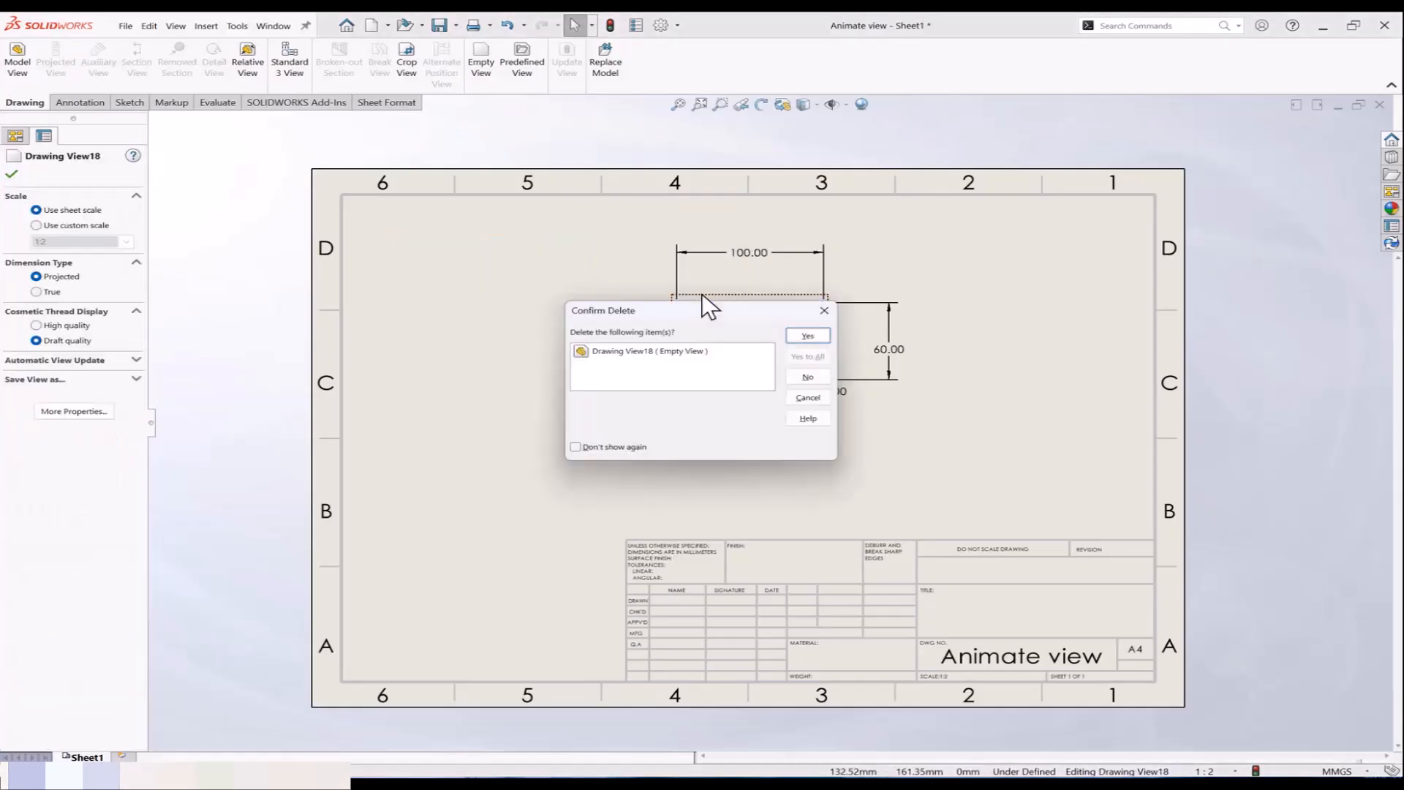
{"action": "left_click", "coordinate": [808, 331]}
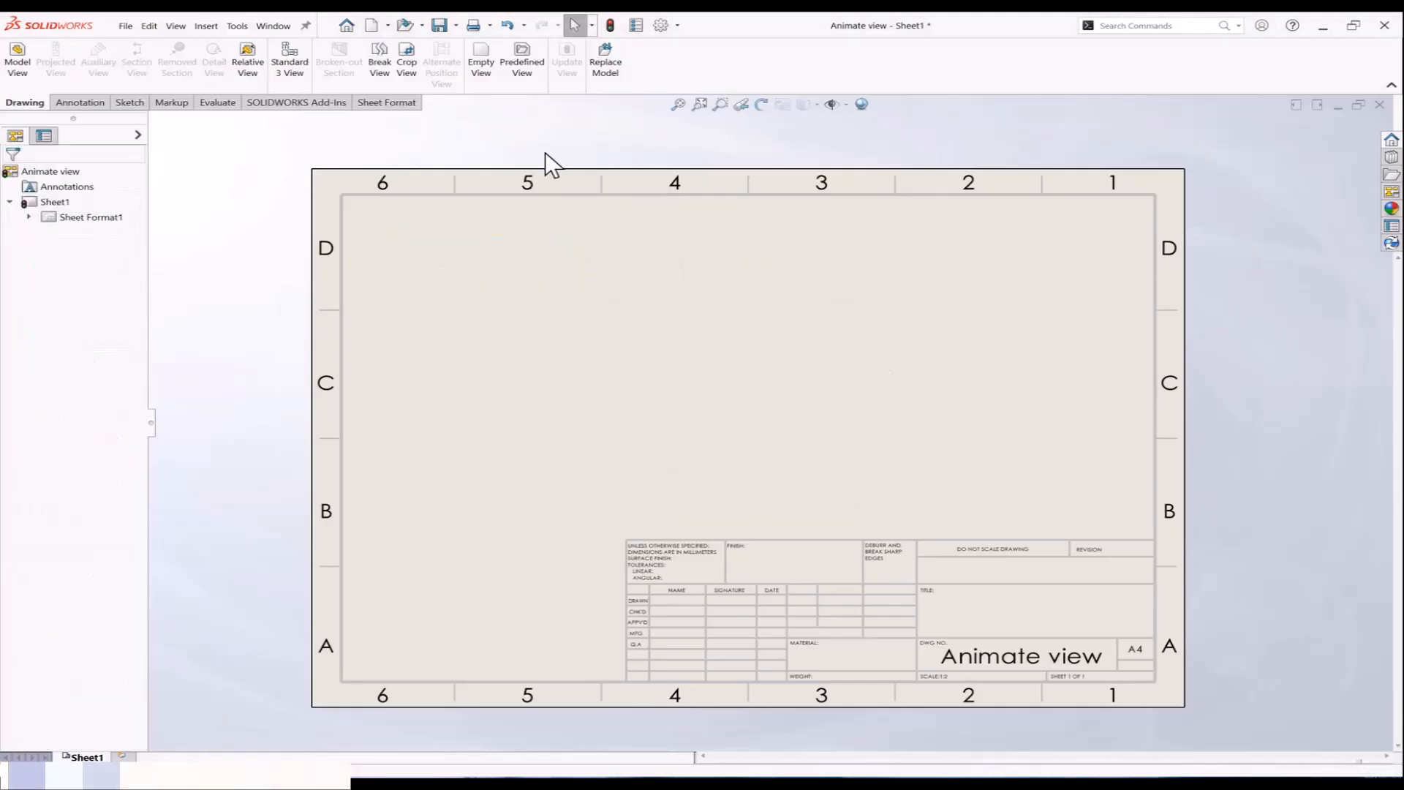
Step: Insert a predefined view with the Front orientation in zone C5 of the sheet
{"action": "left_click", "coordinate": [517, 64]}
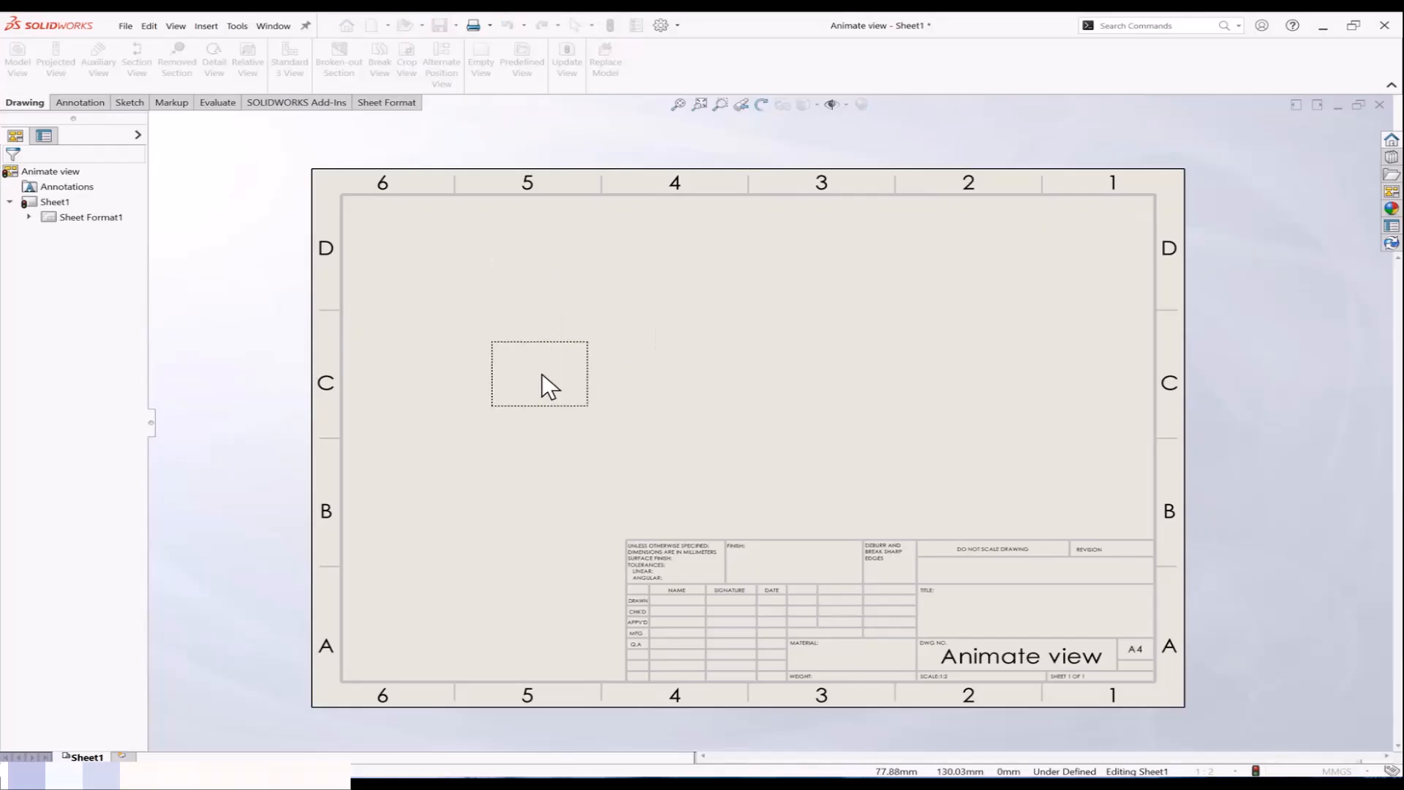
{"action": "left_click", "coordinate": [586, 403]}
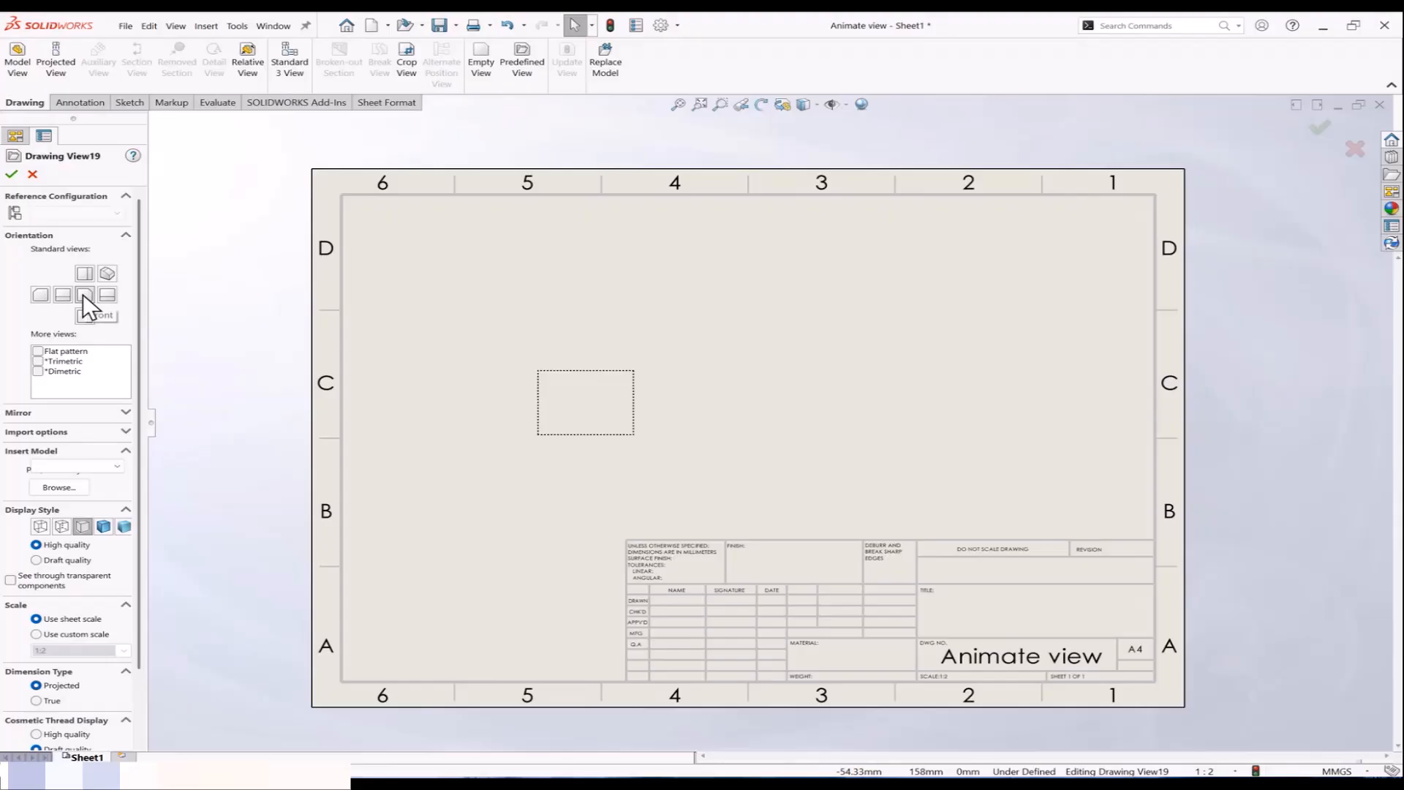
{"action": "left_click", "coordinate": [83, 293]}
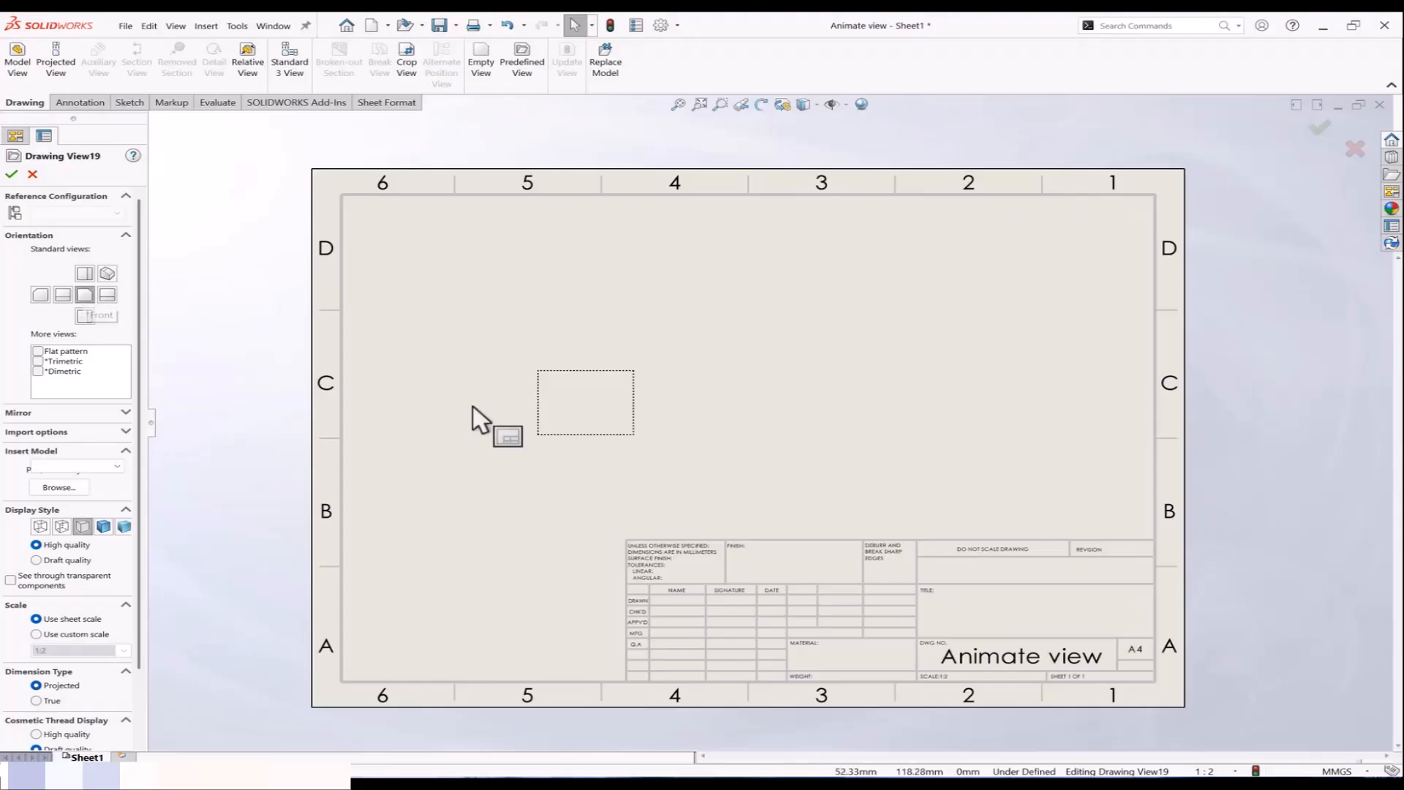
{"action": "left_click", "coordinate": [12, 174]}
Step: Insert a second predefined view in zone D5, directly above the front view placeholder
{"action": "left_click", "coordinate": [521, 62]}
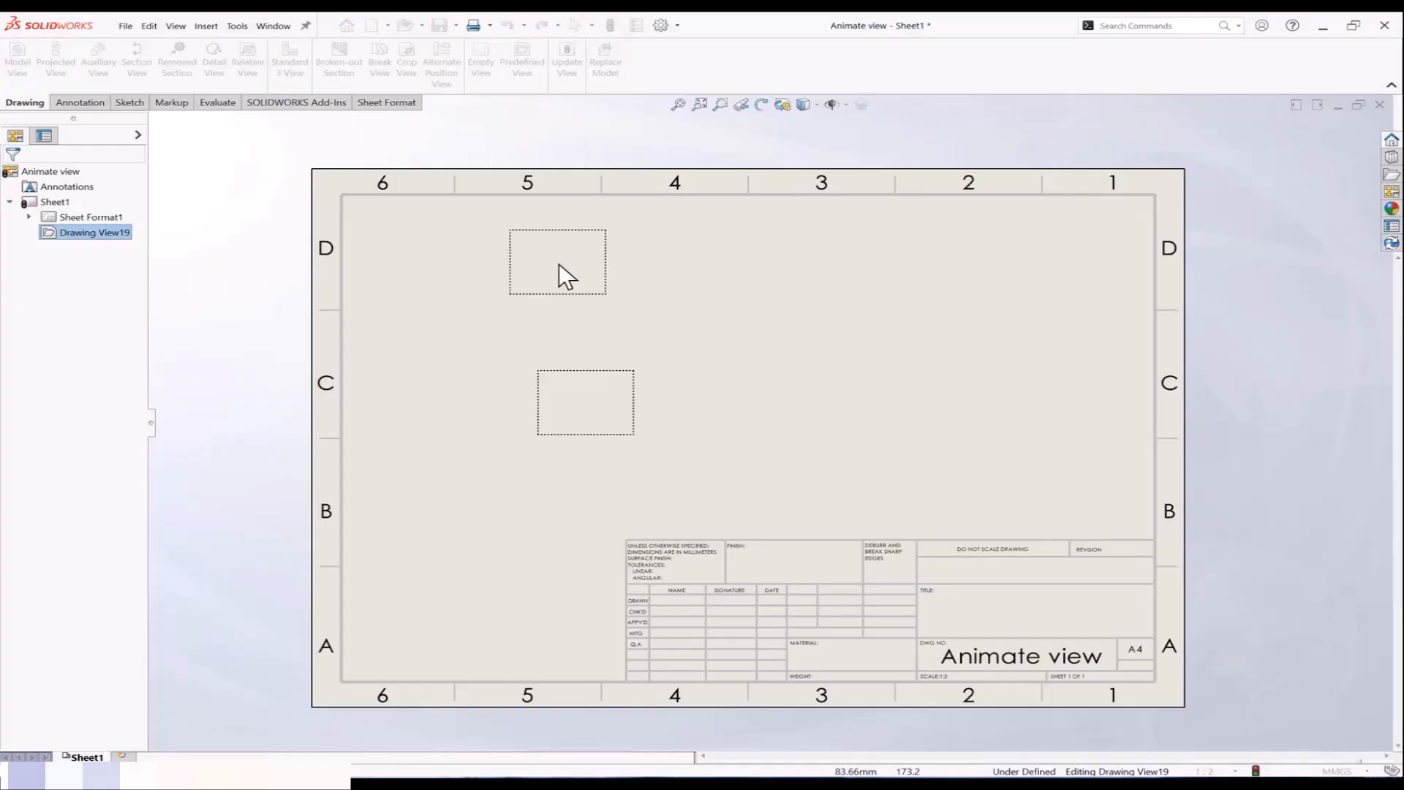
{"action": "left_click", "coordinate": [582, 270]}
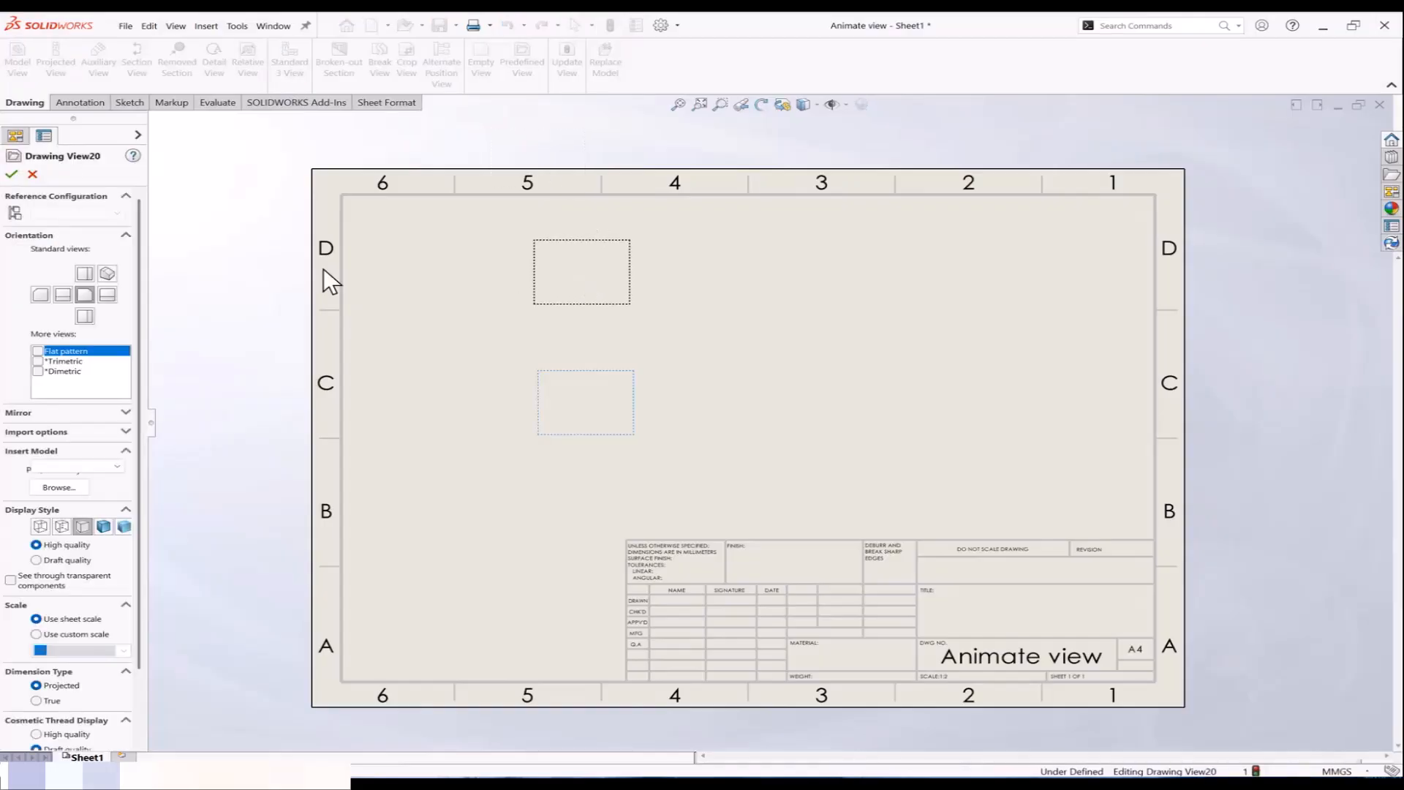
{"action": "left_click", "coordinate": [11, 174]}
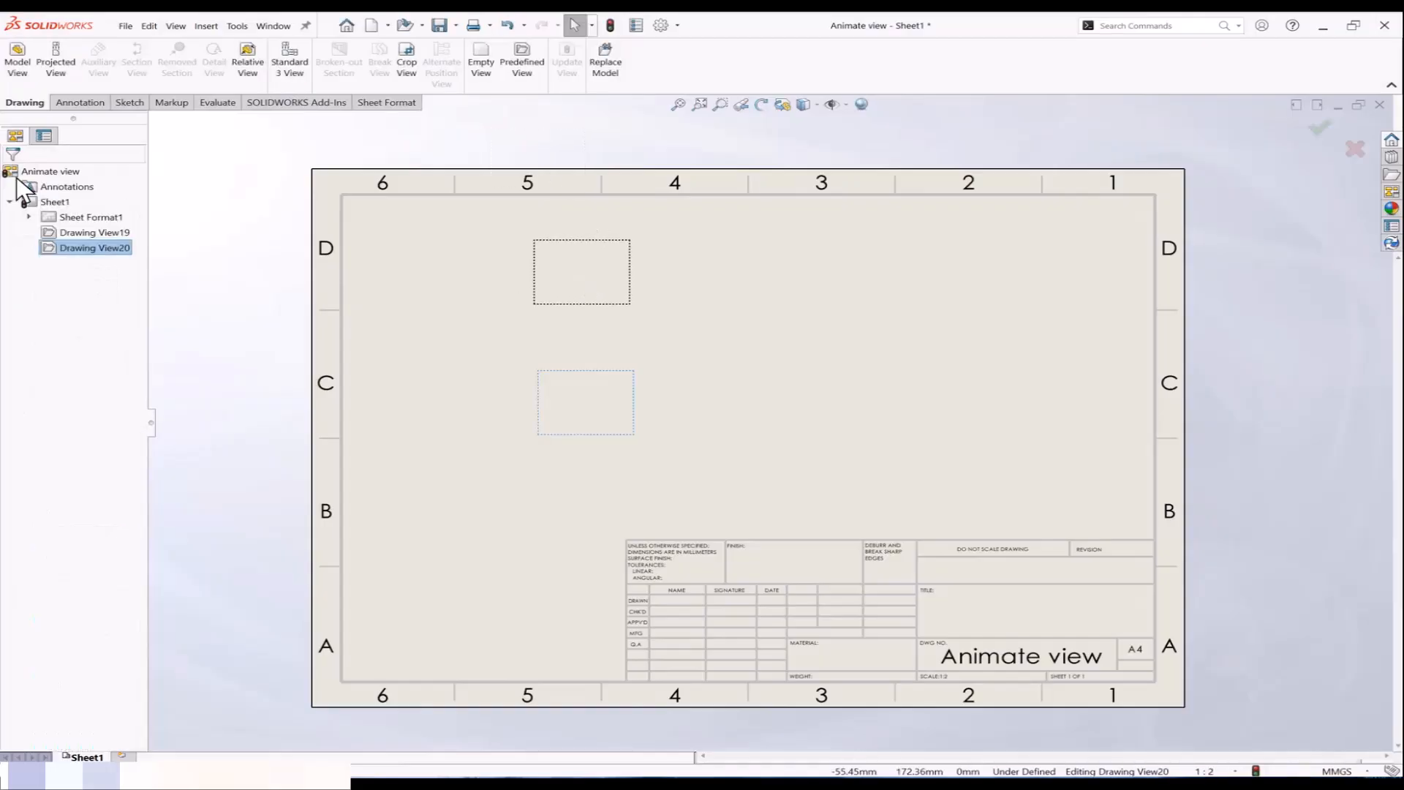
Step: Insert a third predefined view in zone D2, level with the upper view placeholder
{"action": "left_click", "coordinate": [522, 66]}
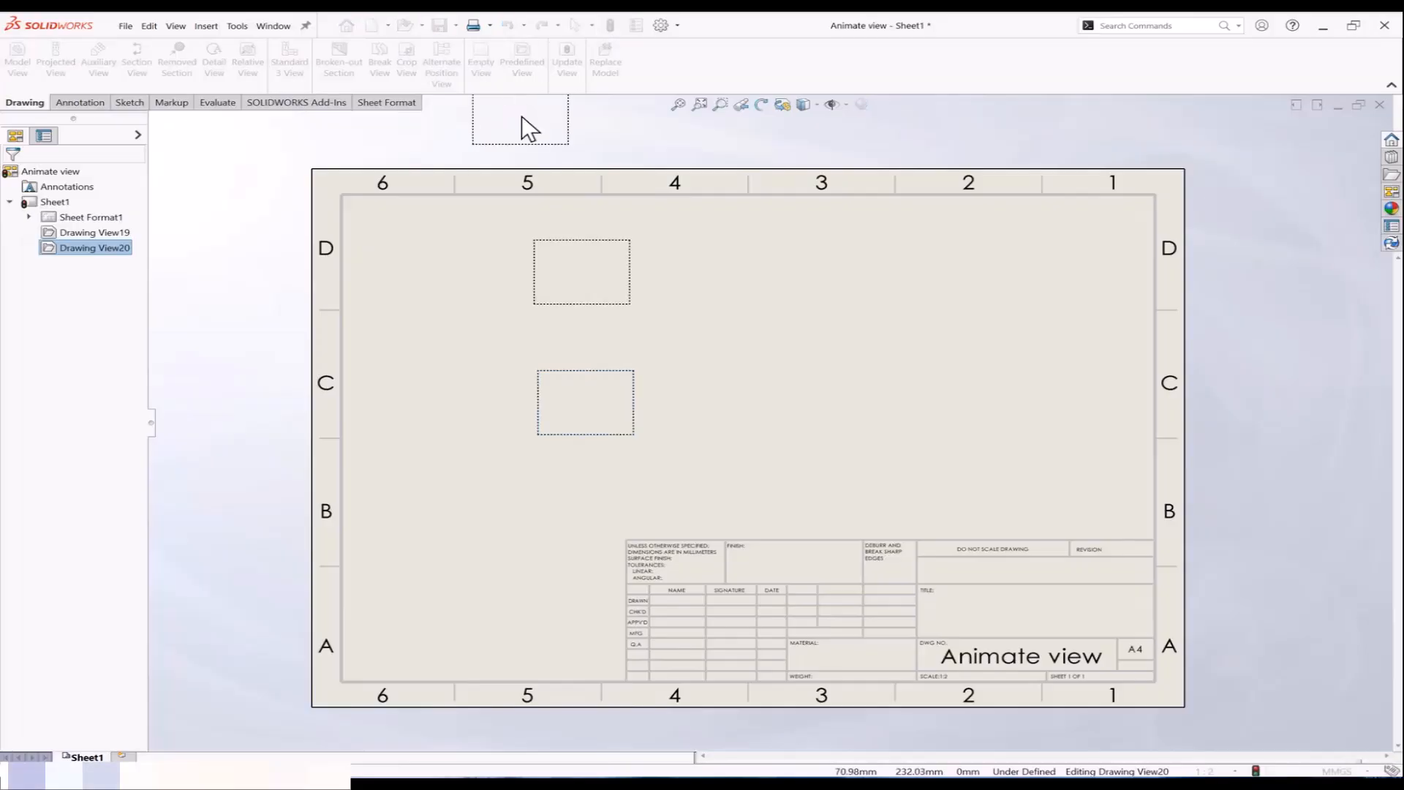
{"action": "left_click", "coordinate": [906, 269]}
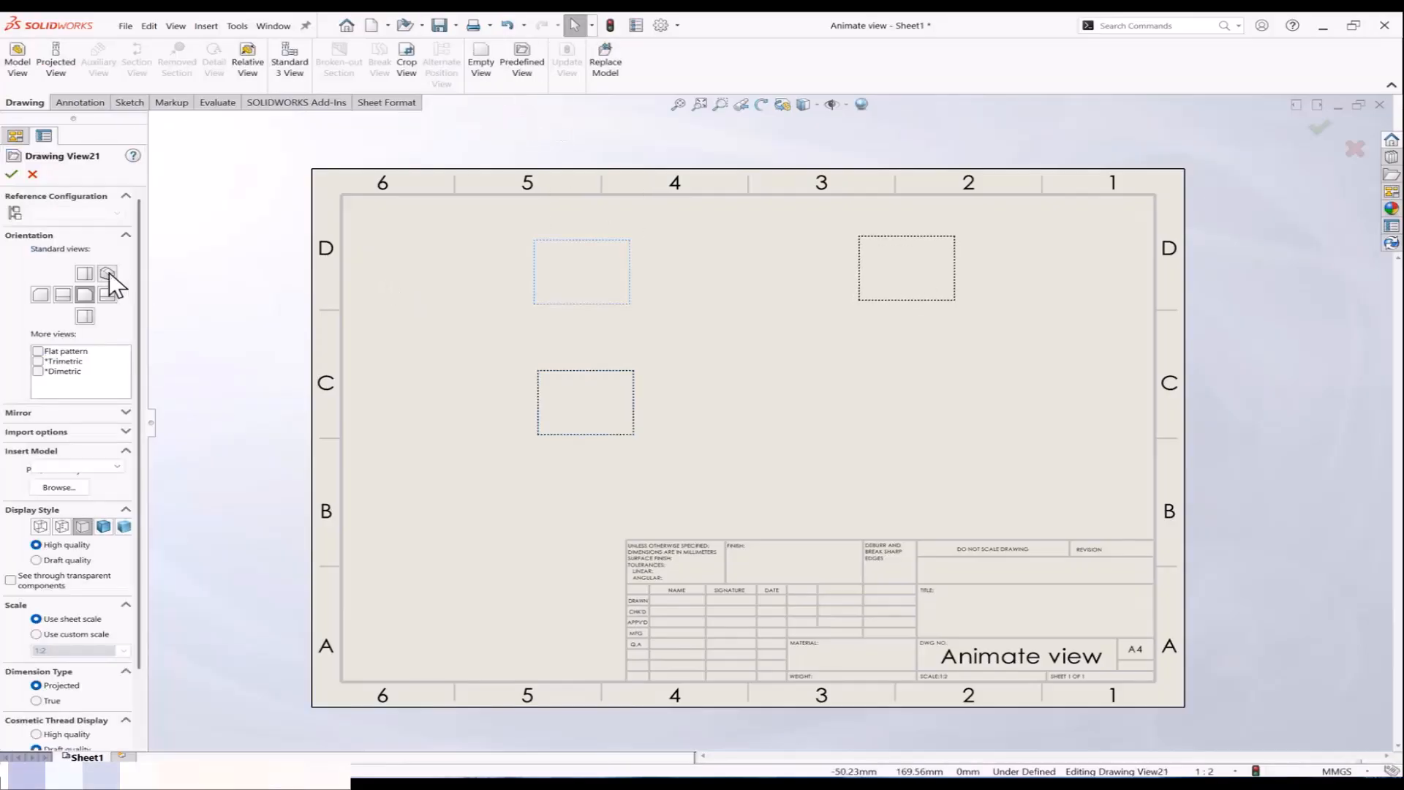
{"action": "left_click", "coordinate": [11, 174]}
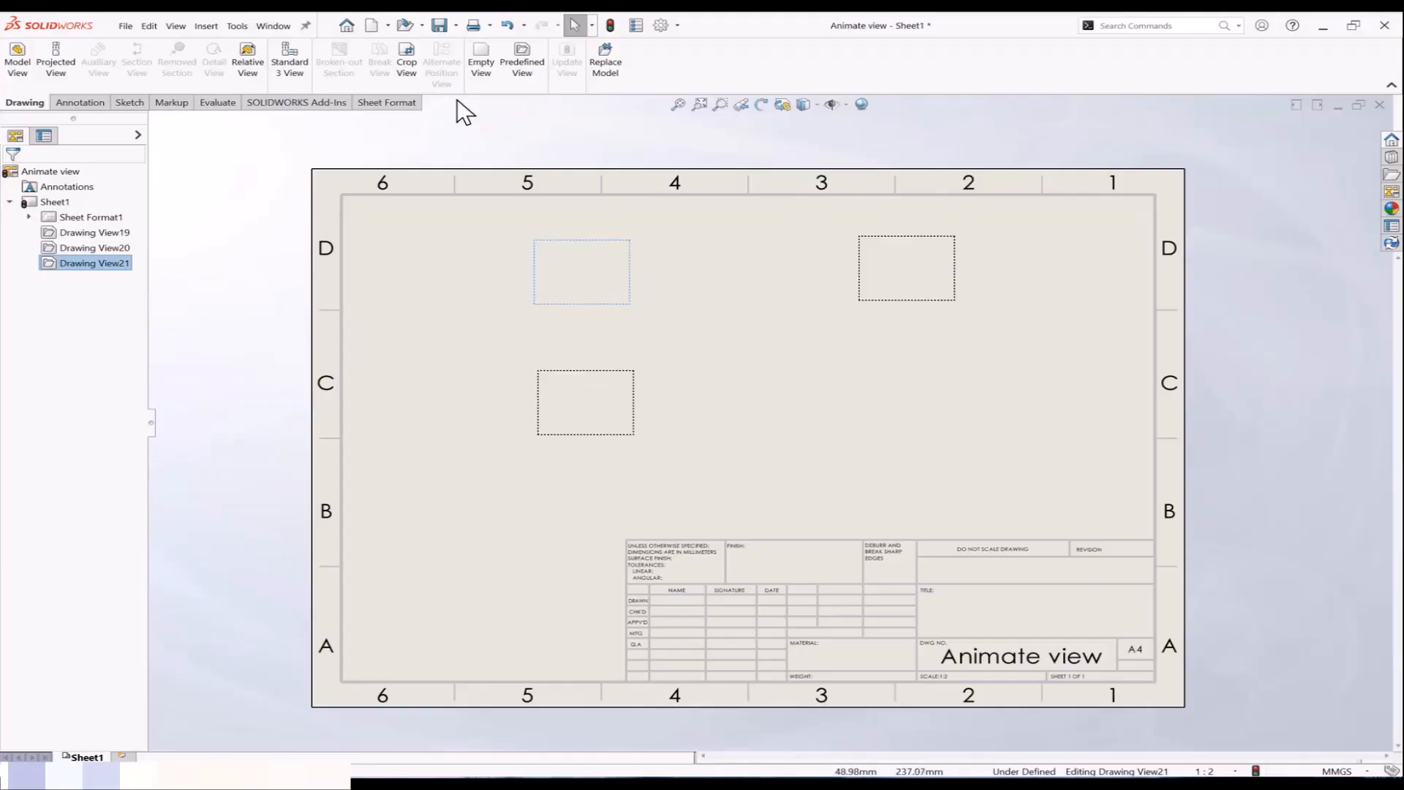
Step: Insert a fourth predefined view in zone C2, below the placeholder in zone D2
{"action": "left_click", "coordinate": [522, 66]}
{"action": "left_click", "coordinate": [892, 394]}
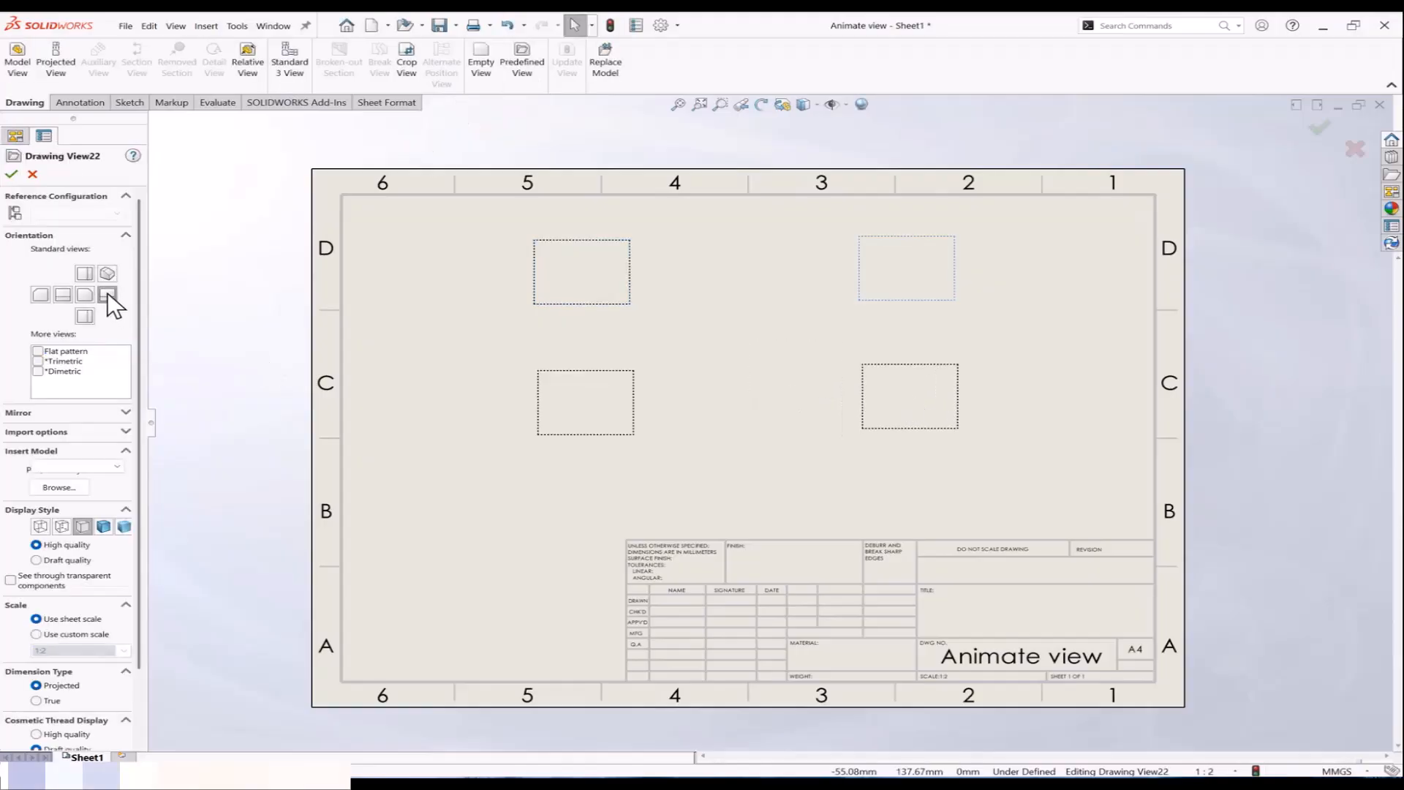
{"action": "left_click", "coordinate": [12, 174]}
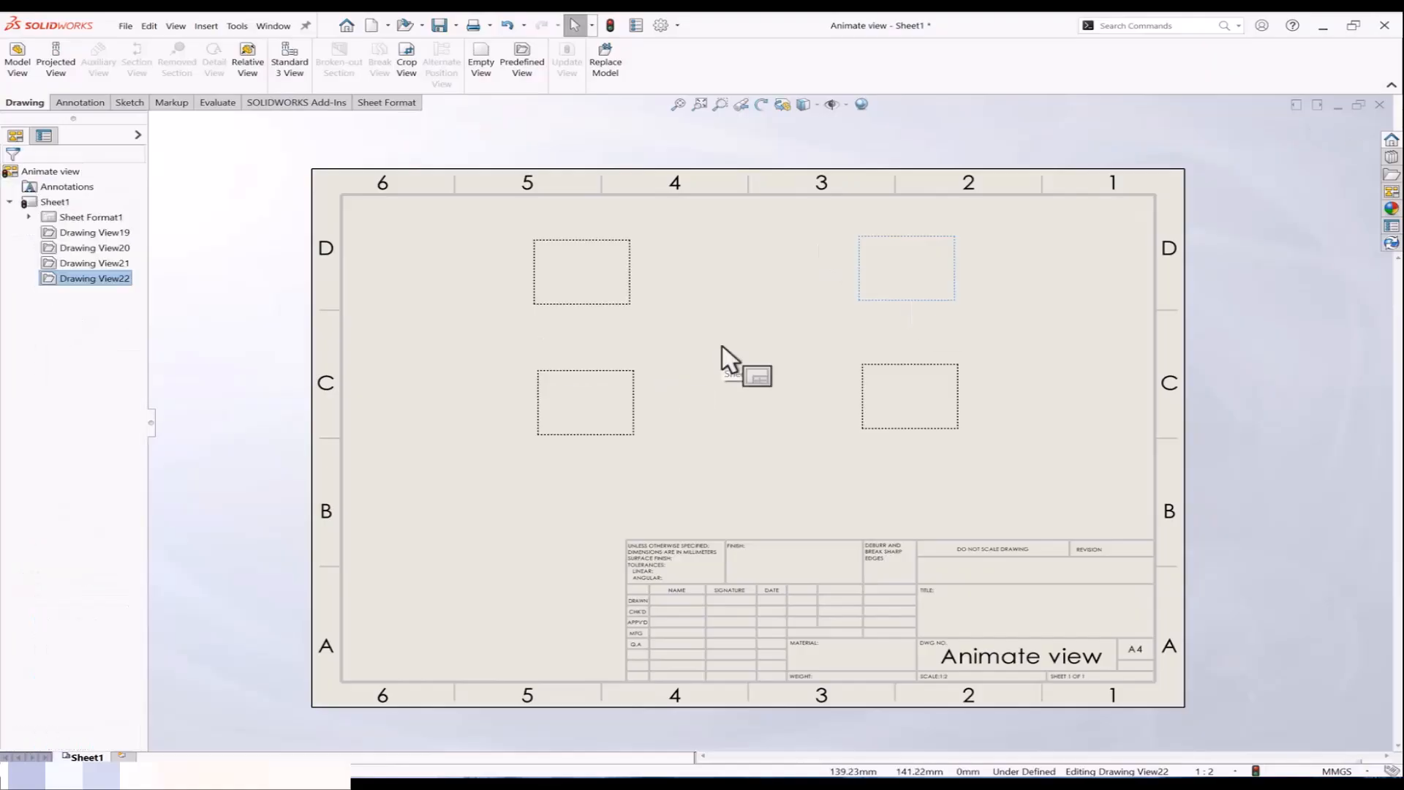
{"action": "left_click", "coordinate": [717, 374]}
{"action": "middle_click_drag", "start_coordinate": [717, 425], "coordinate": [687, 422]}
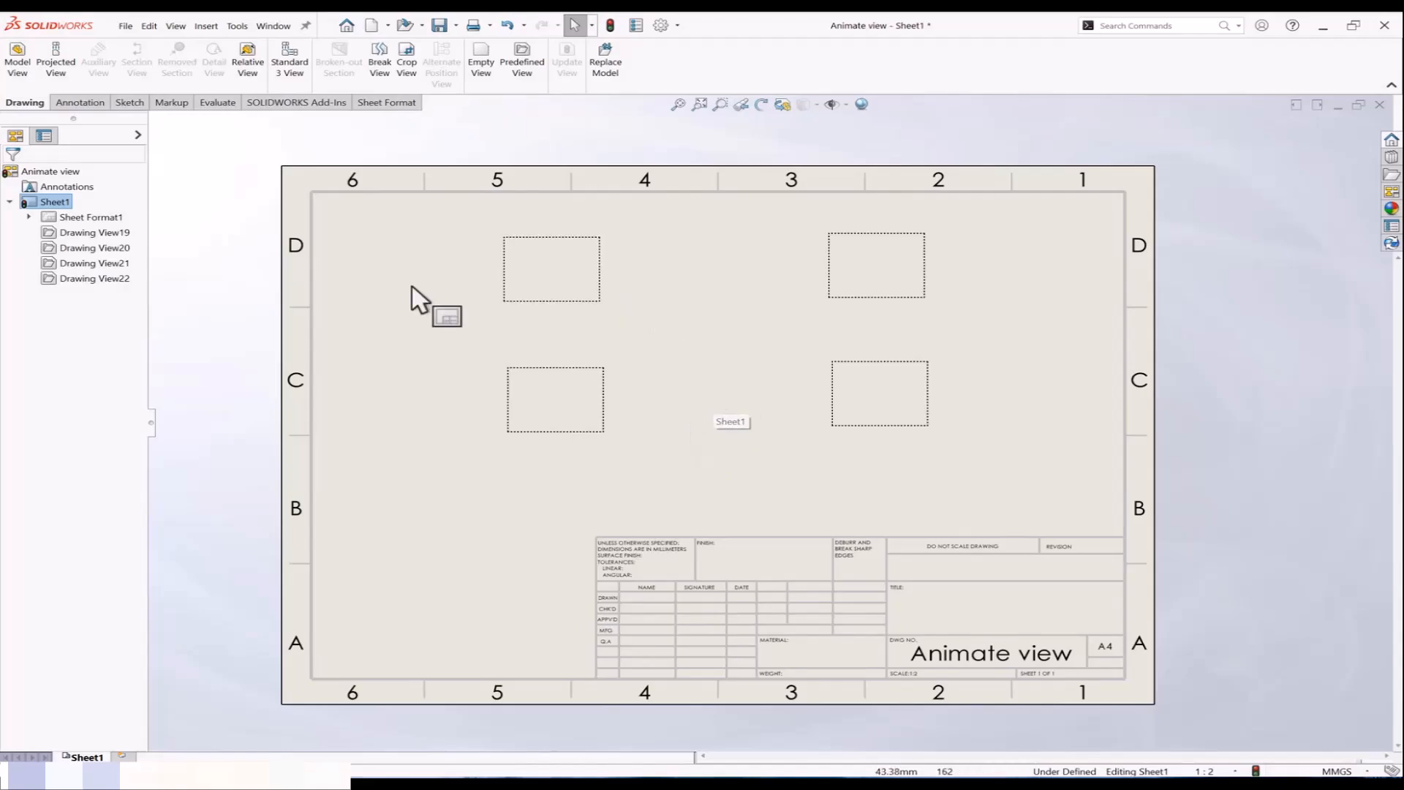
Step: Save the sheet as a Drawing Templates (*.drwdot) file named XYZ in the SOLIDWORKS 2024 templates folder
{"action": "left_click", "coordinate": [125, 28]}
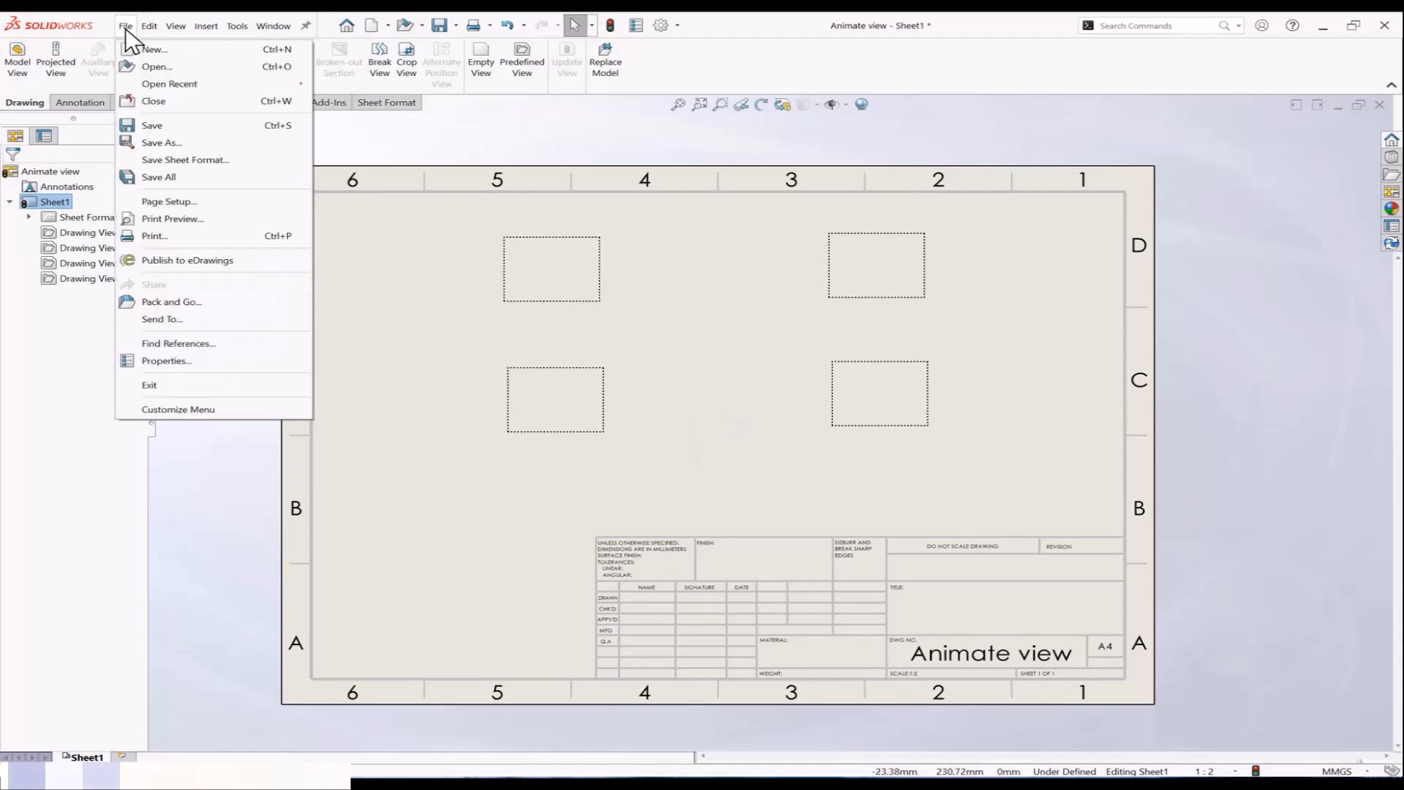
{"action": "left_click", "coordinate": [161, 142]}
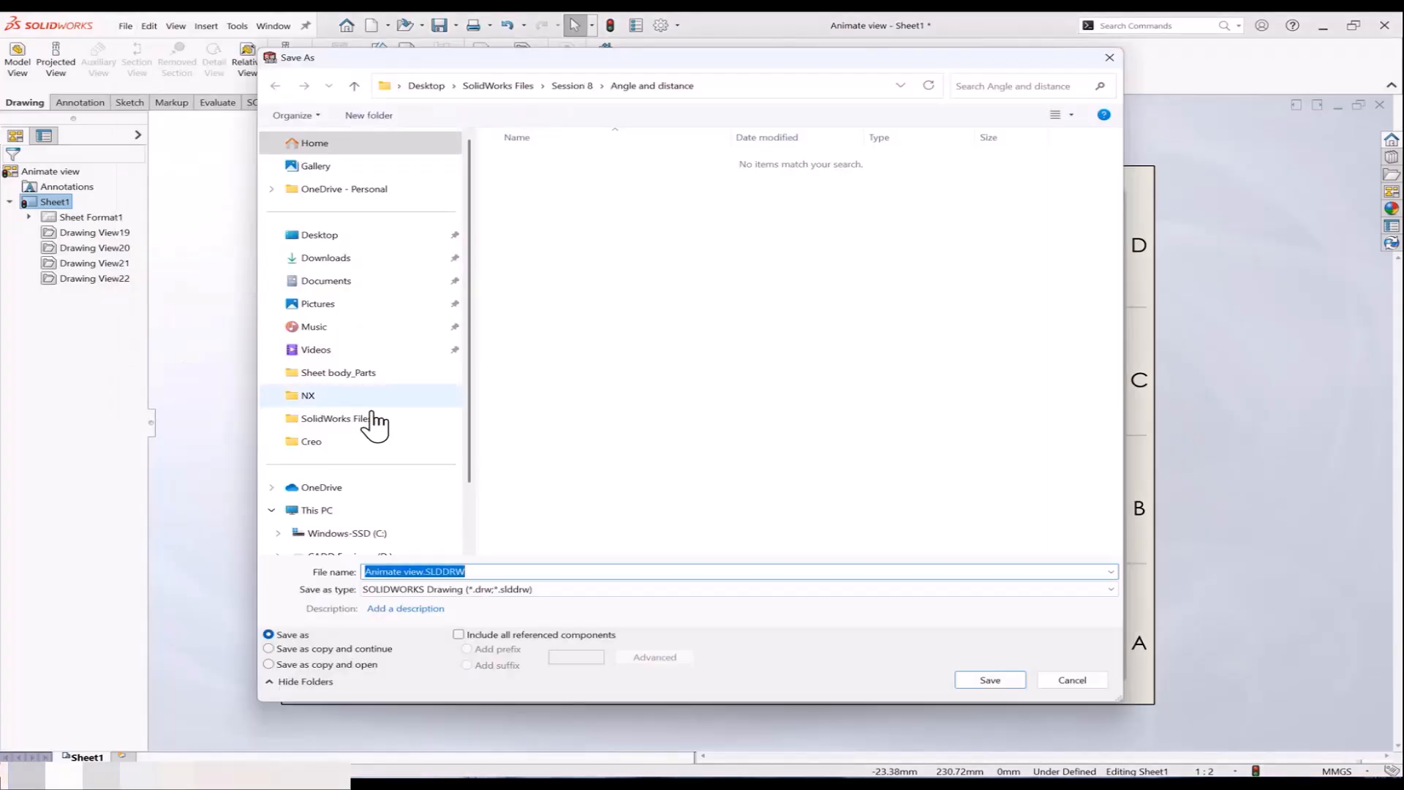
{"action": "left_click", "coordinate": [587, 589]}
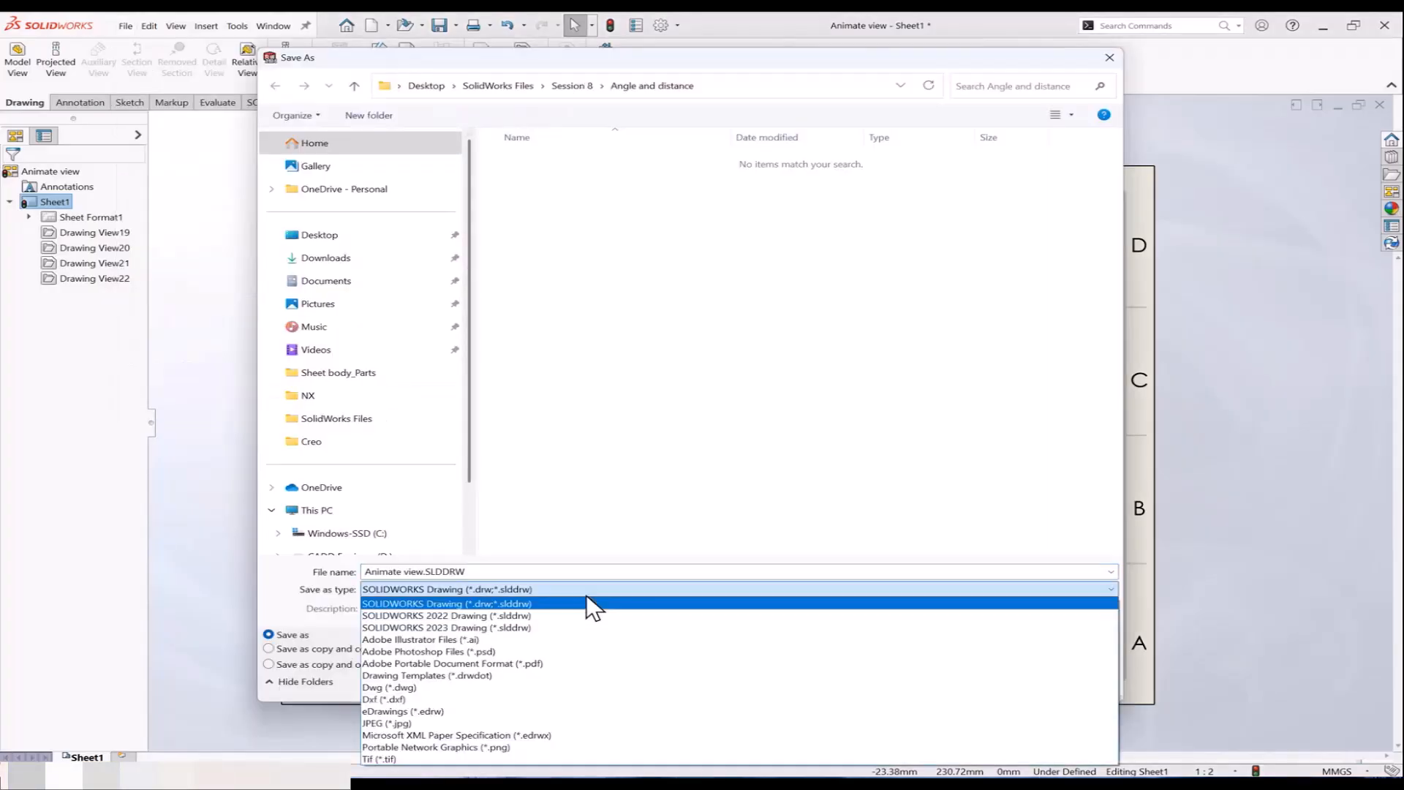
{"action": "left_click", "coordinate": [491, 675]}
{"action": "left_click_drag", "start_coordinate": [510, 567], "coordinate": [356, 571]}
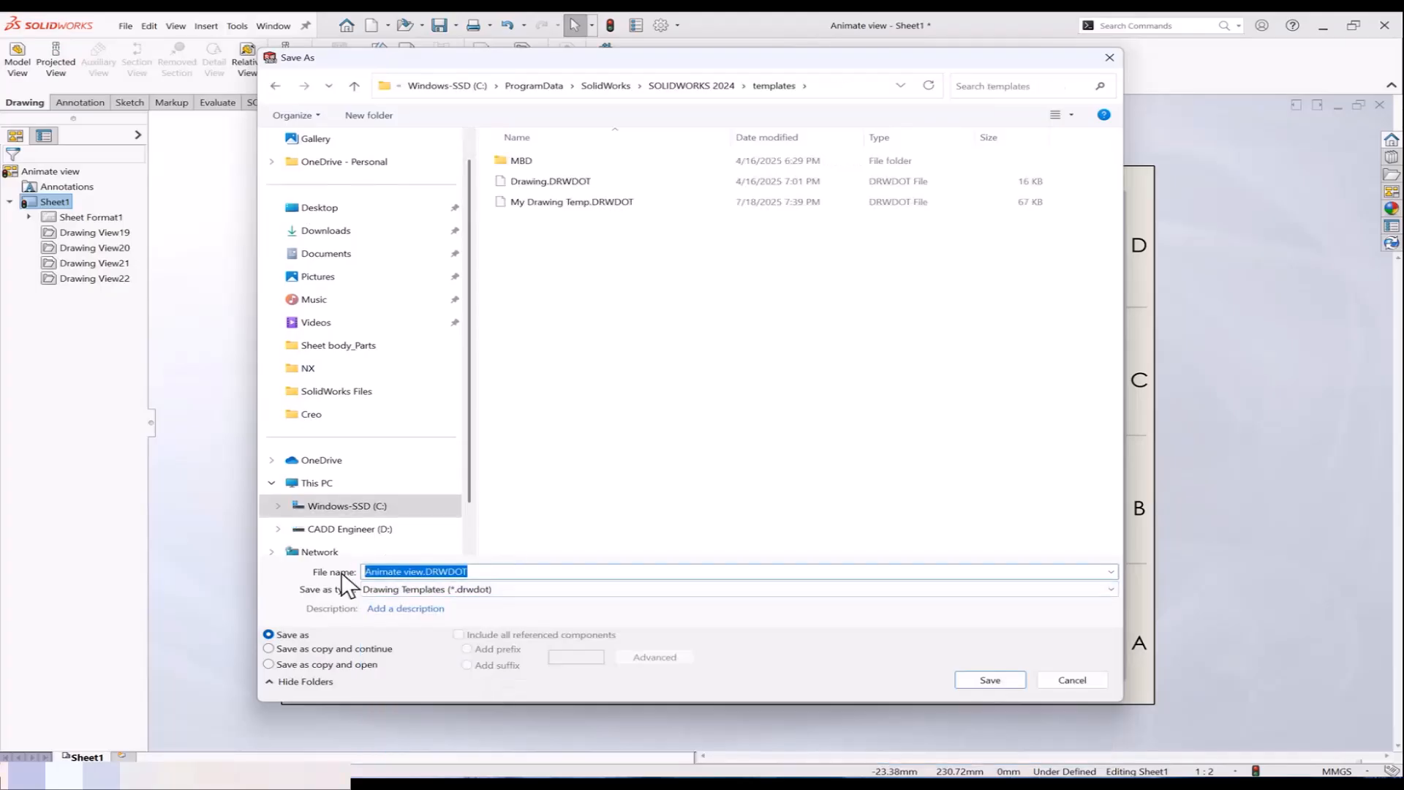
{"action": "key", "text": "Caps_Lock"}
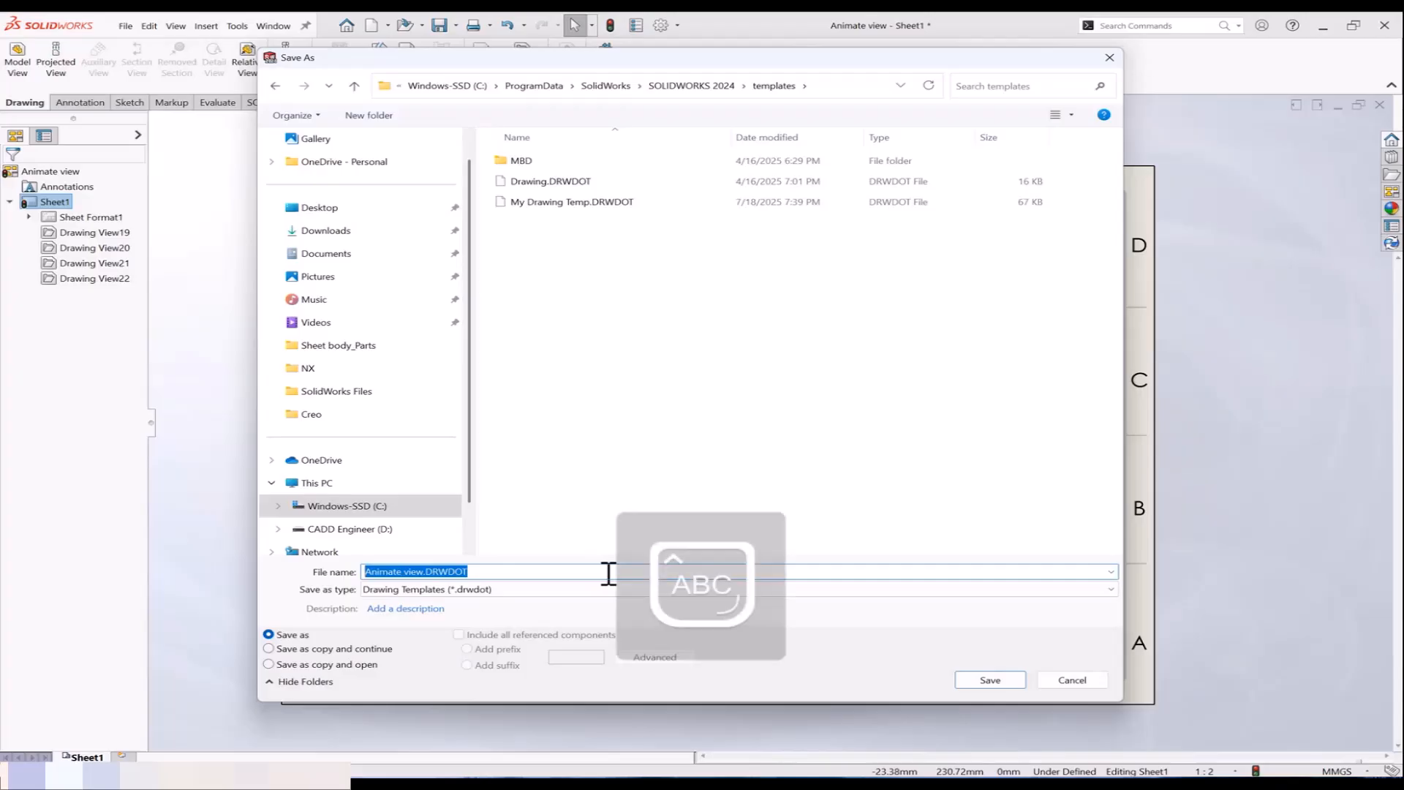
{"action": "type", "text": "XYZ"}
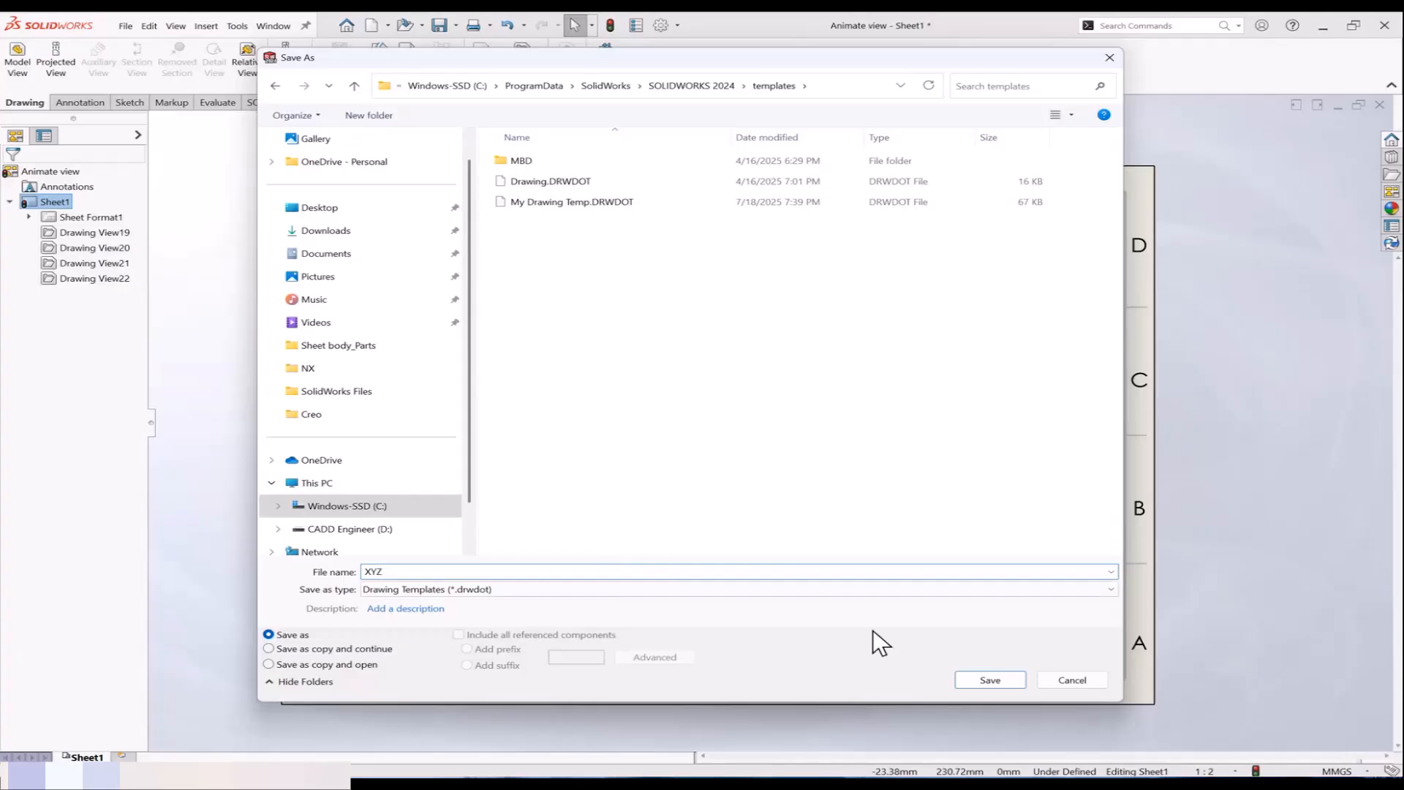
{"action": "left_click", "coordinate": [961, 677]}
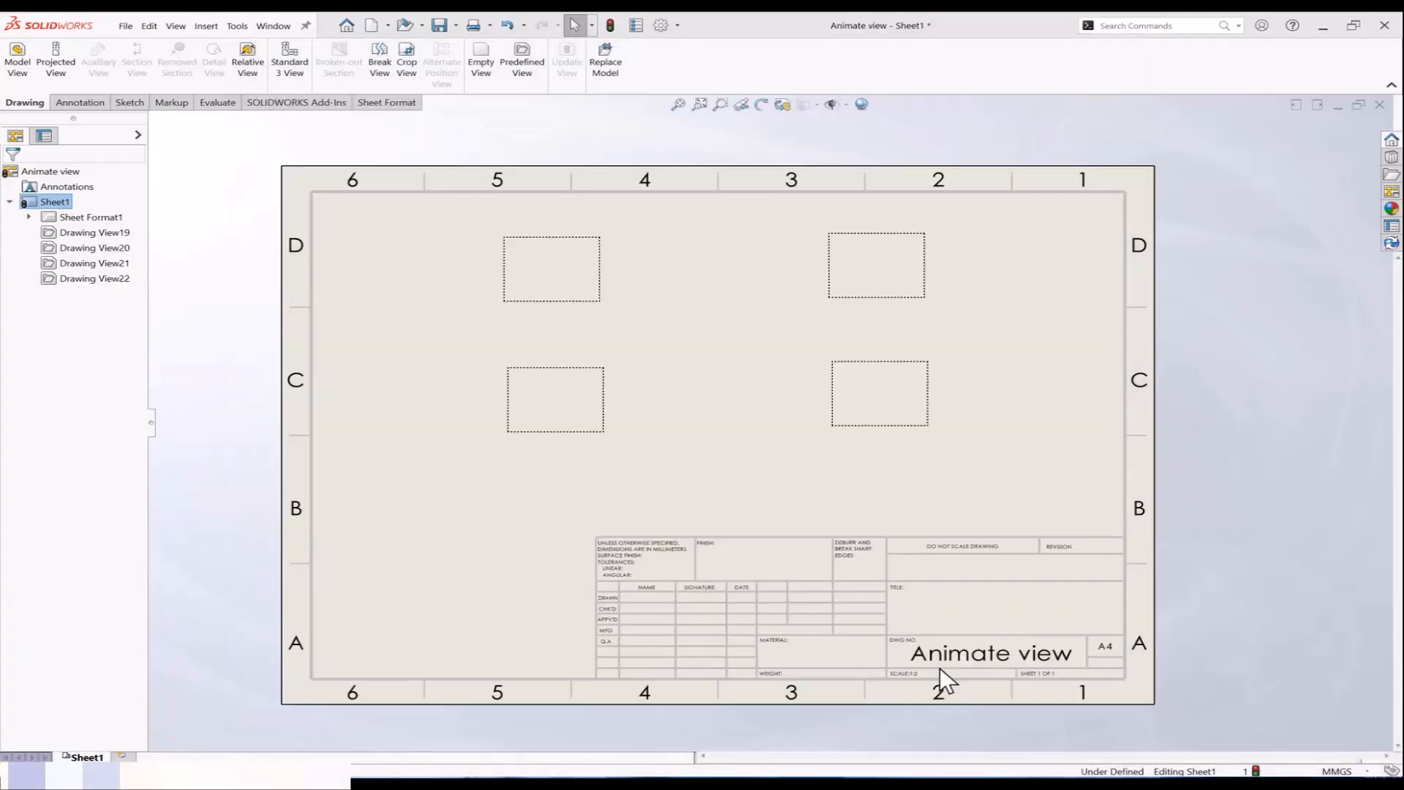
{"action": "left_click", "coordinate": [790, 404]}
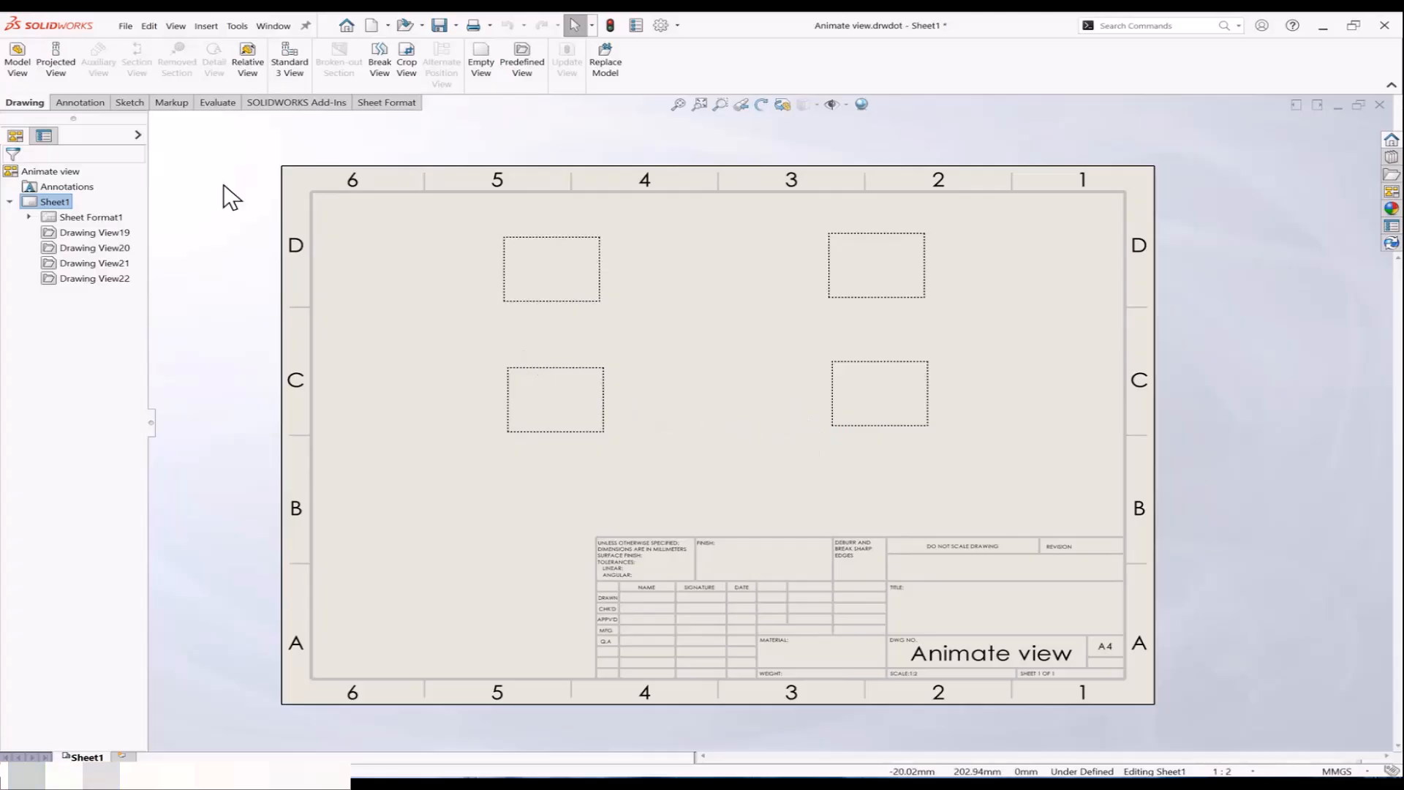
Step: Close the template drawing and the Animate view assembly without saving their changes
{"action": "left_click", "coordinate": [126, 26]}
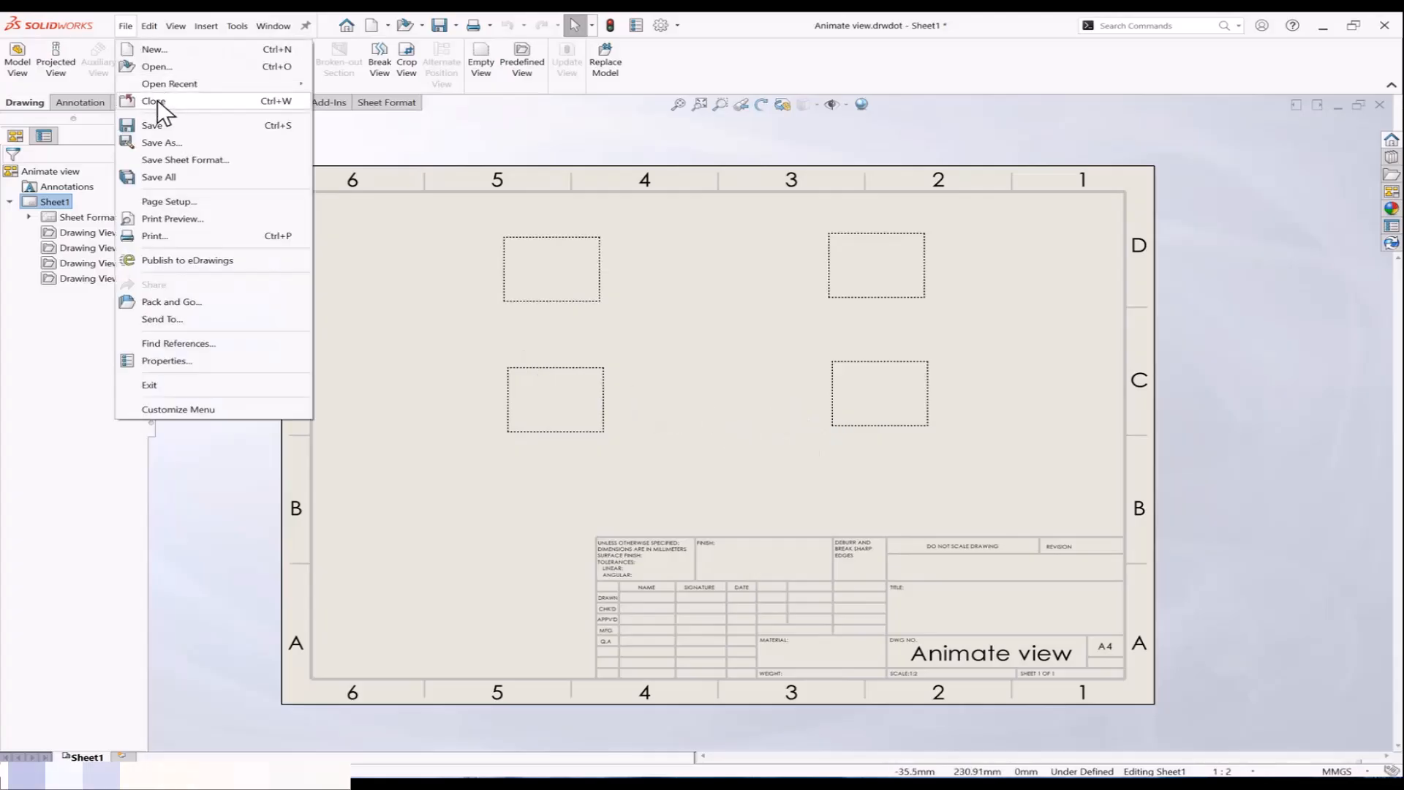
{"action": "left_click", "coordinate": [156, 100]}
{"action": "left_click", "coordinate": [711, 418]}
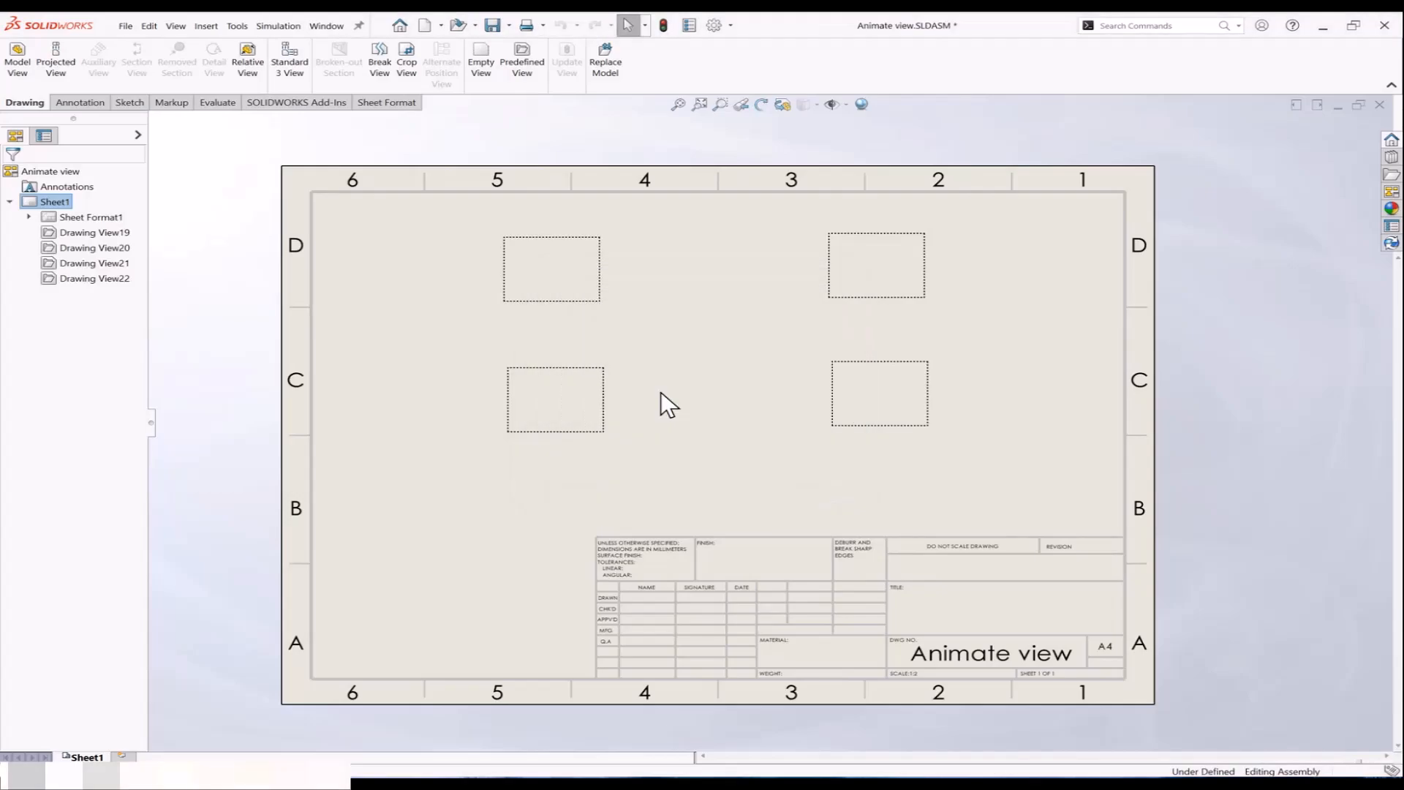
{"action": "left_click", "coordinate": [1388, 105]}
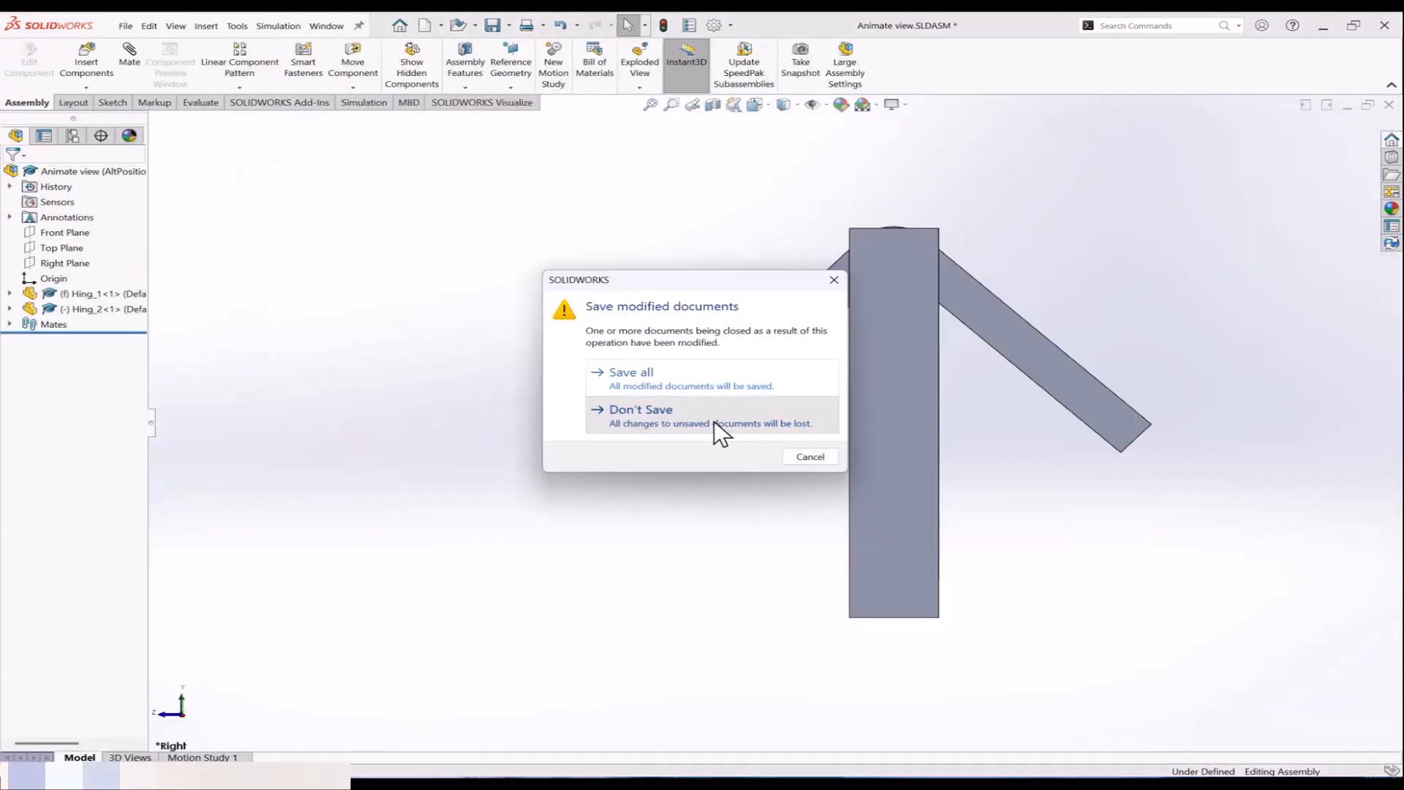
{"action": "left_click", "coordinate": [713, 420]}
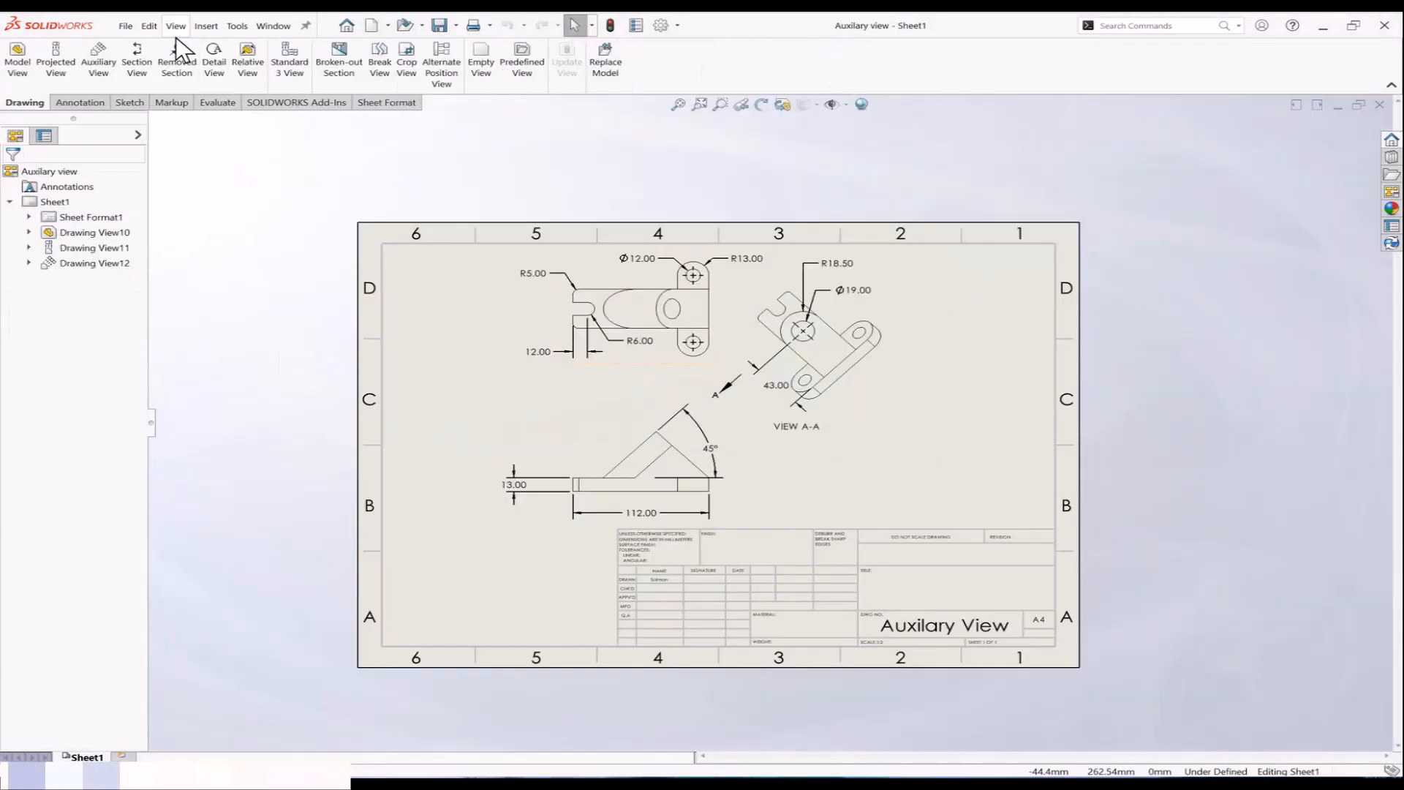
Step: Switch the new document dialog to the advanced template list
{"action": "left_click", "coordinate": [125, 25]}
{"action": "left_click", "coordinate": [146, 41]}
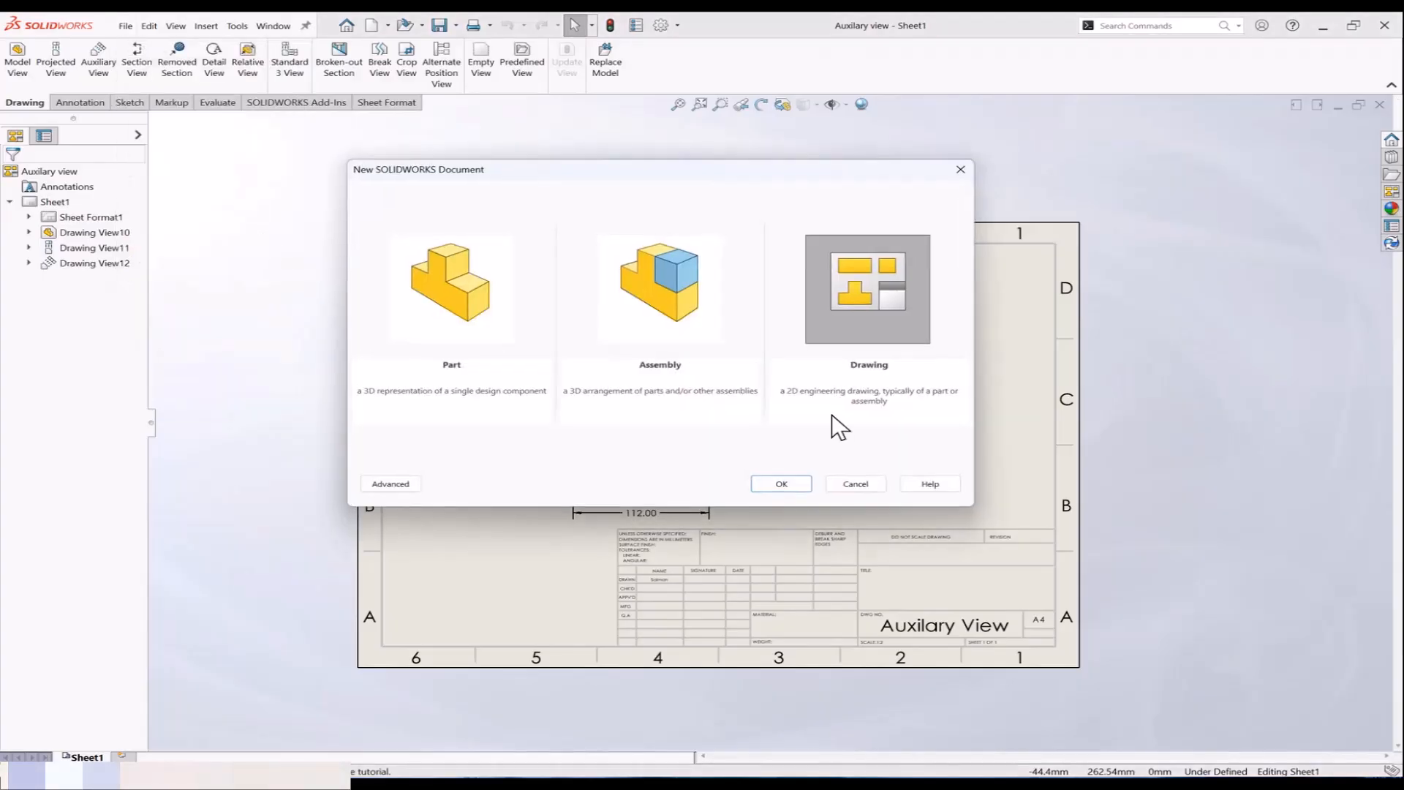
{"action": "left_click", "coordinate": [390, 484]}
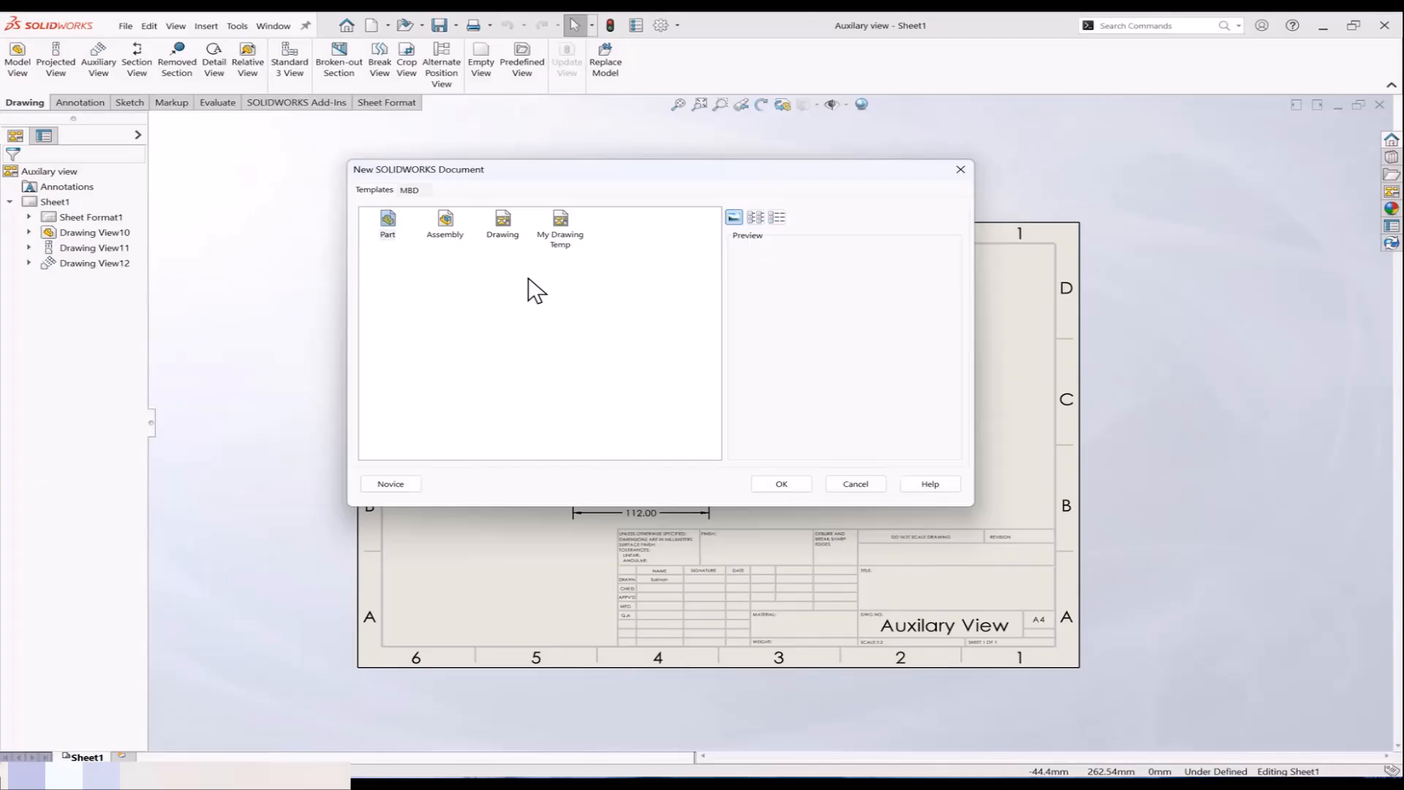
{"action": "left_click", "coordinate": [565, 241]}
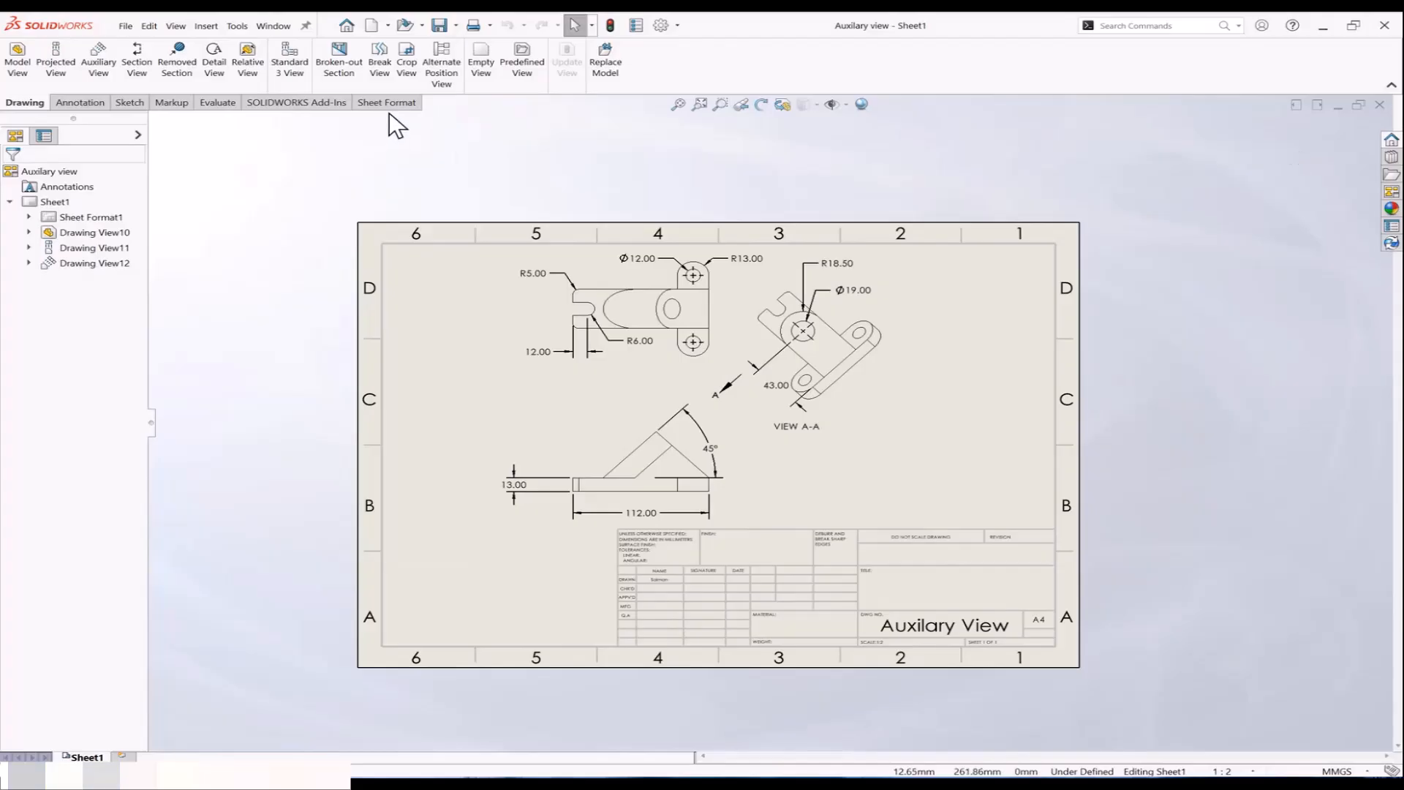
{"action": "left_click", "coordinate": [247, 28]}
{"action": "mouse_move", "coordinate": [266, 26]}
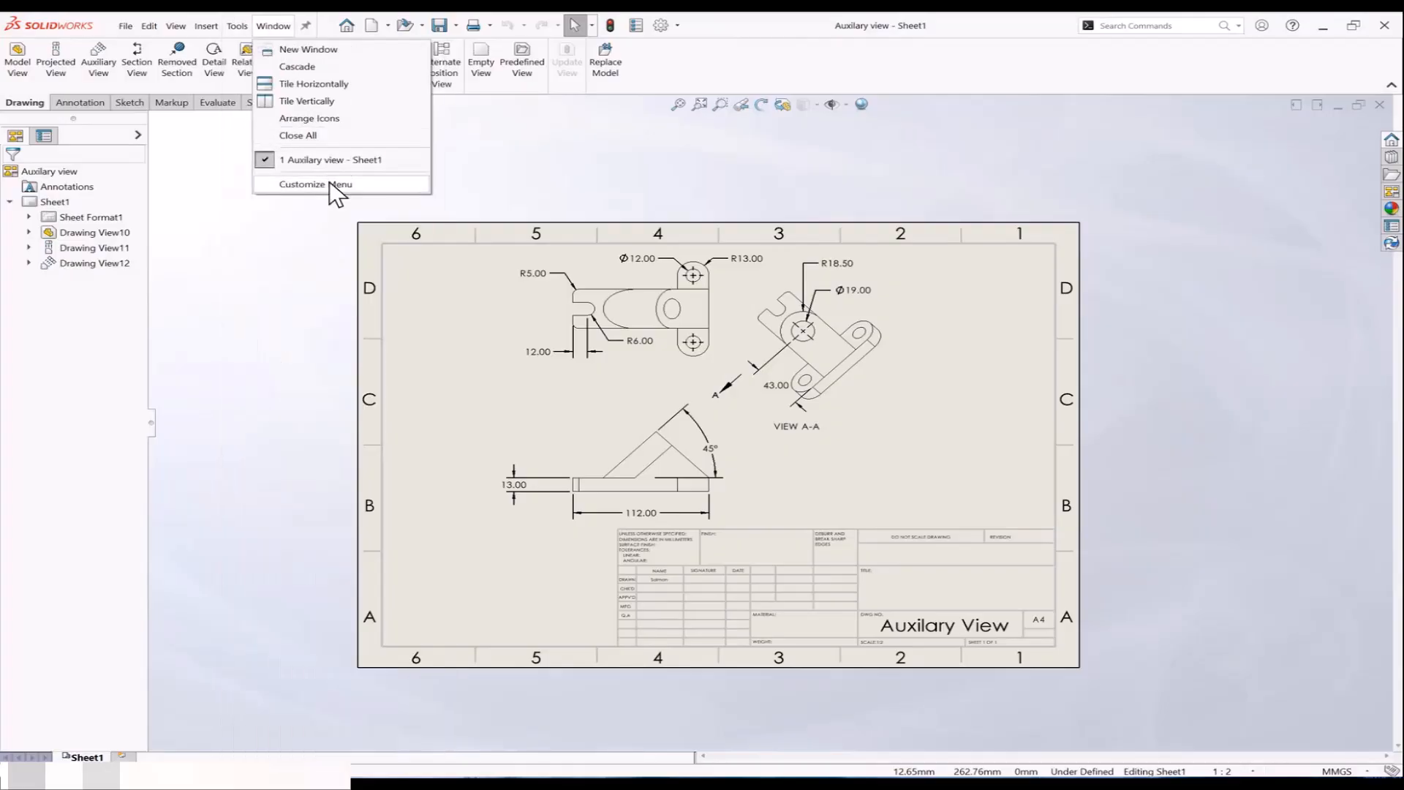
{"action": "left_click", "coordinate": [389, 323]}
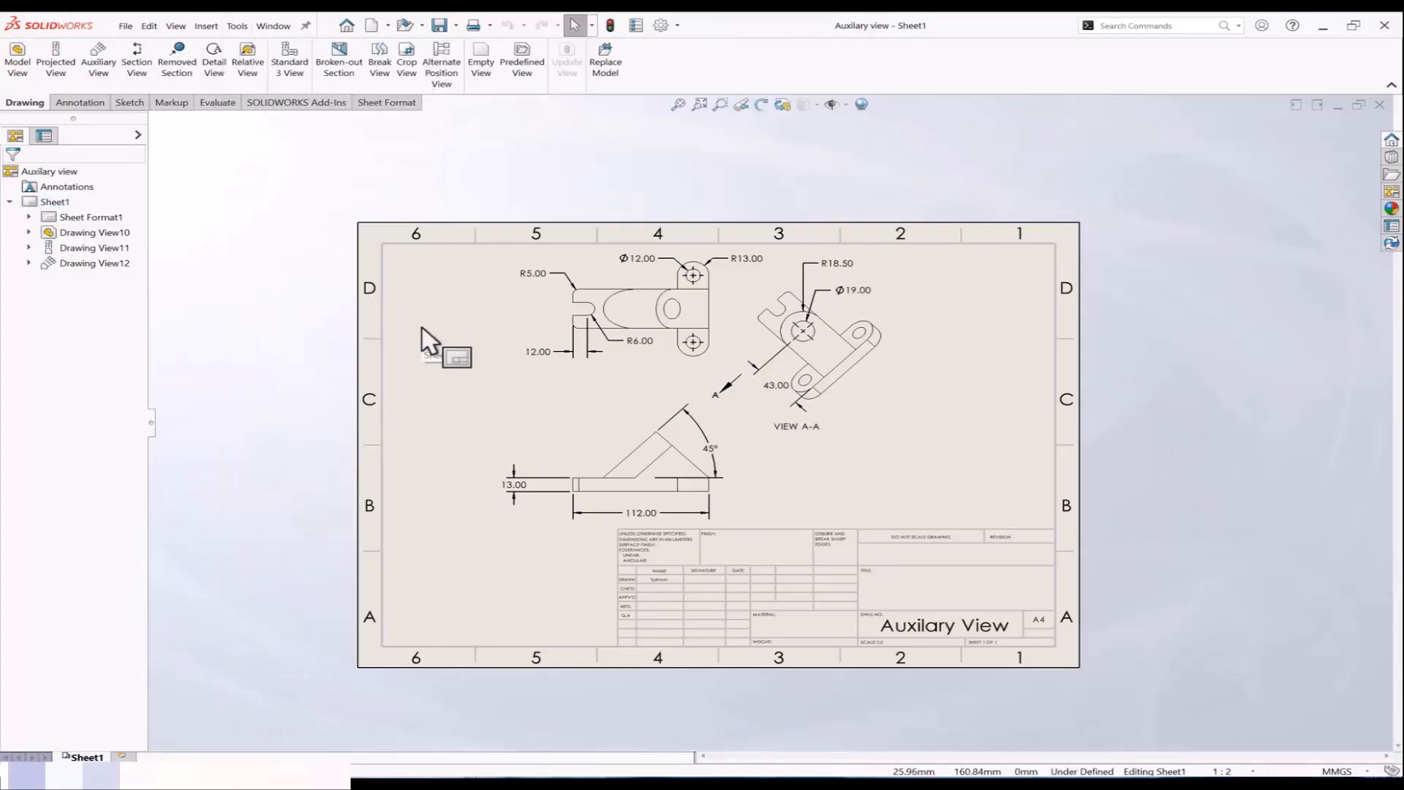
Step: Create a new drawing from the My Drawing Temp template and leave the Model View command without inserting a model
{"action": "left_click", "coordinate": [126, 26]}
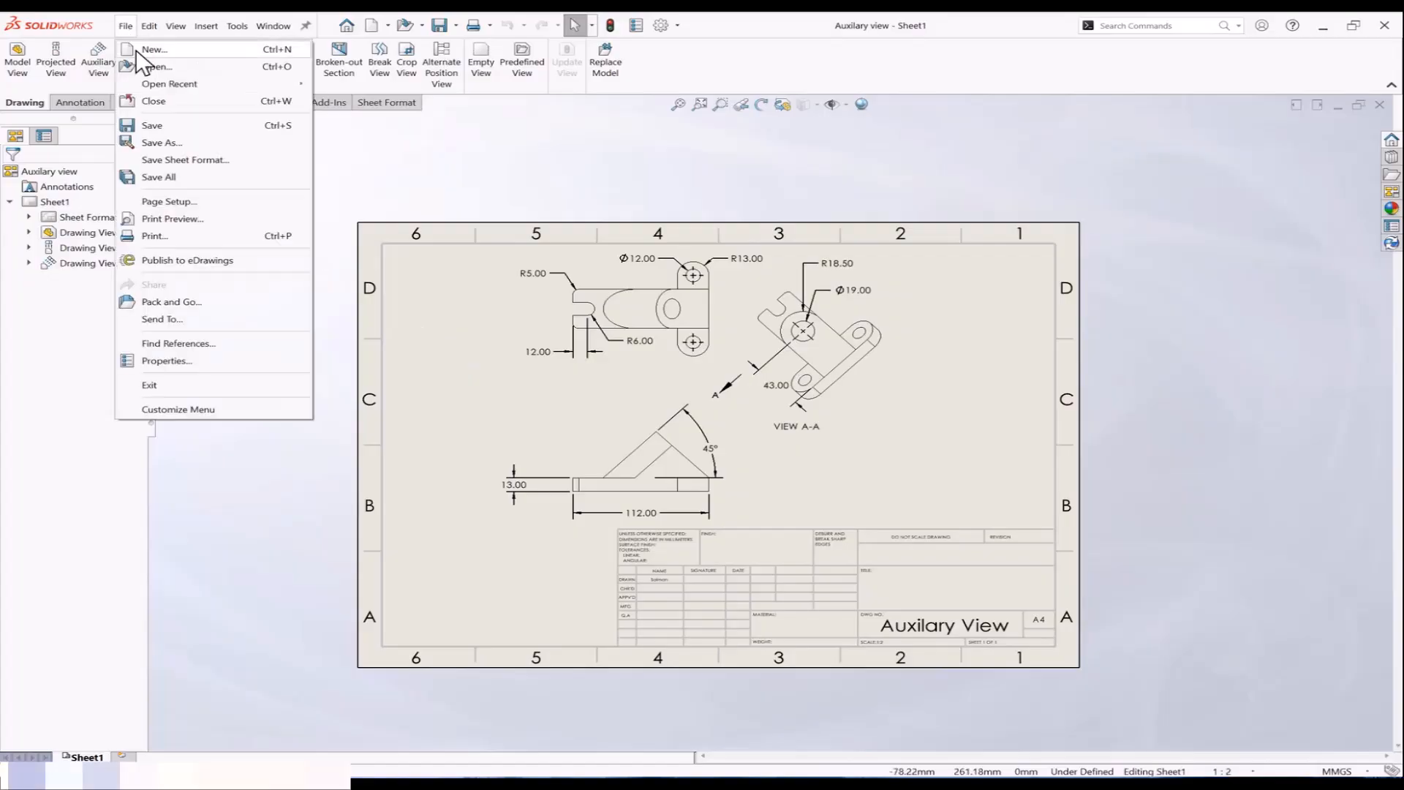
{"action": "left_click", "coordinate": [146, 49]}
{"action": "left_click", "coordinate": [557, 232]}
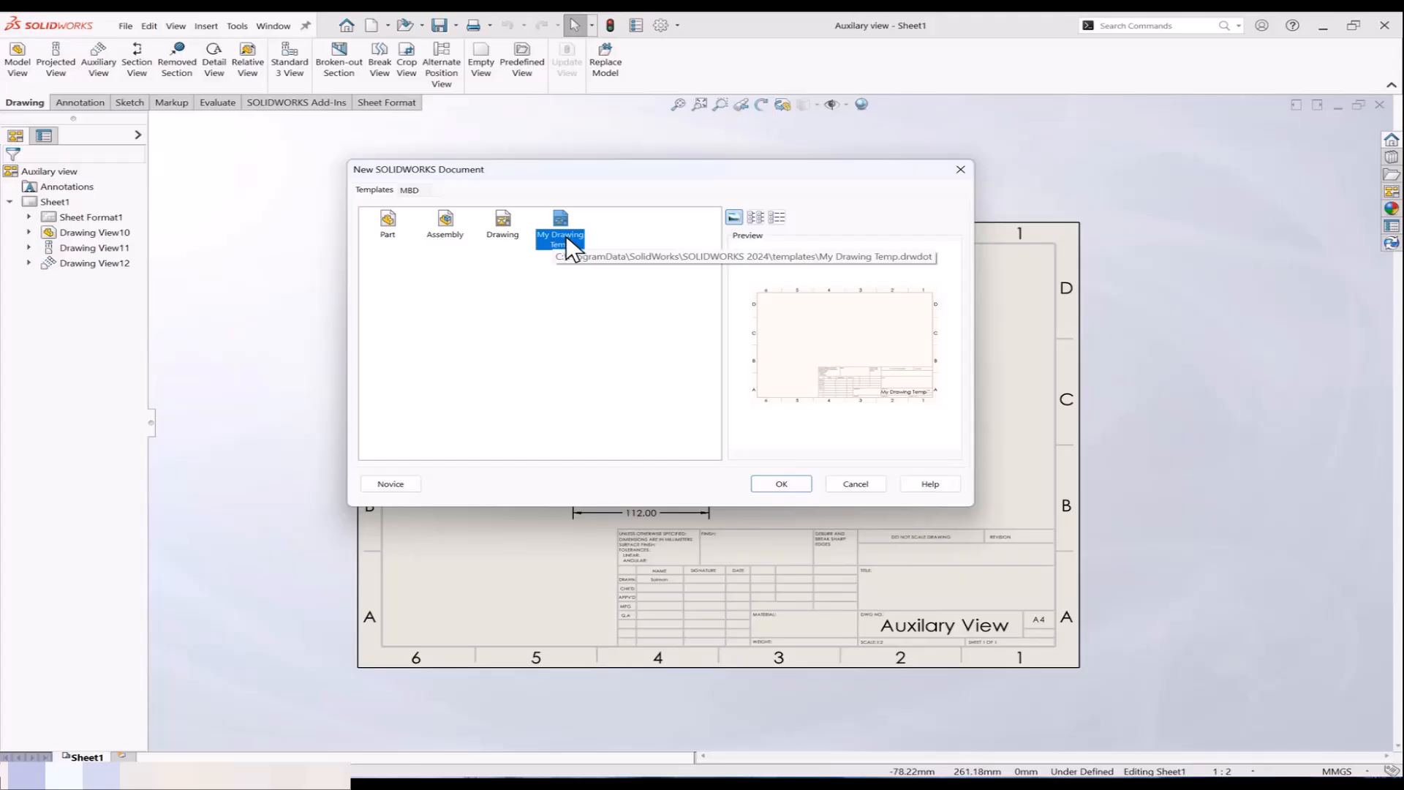
{"action": "left_click", "coordinate": [790, 483]}
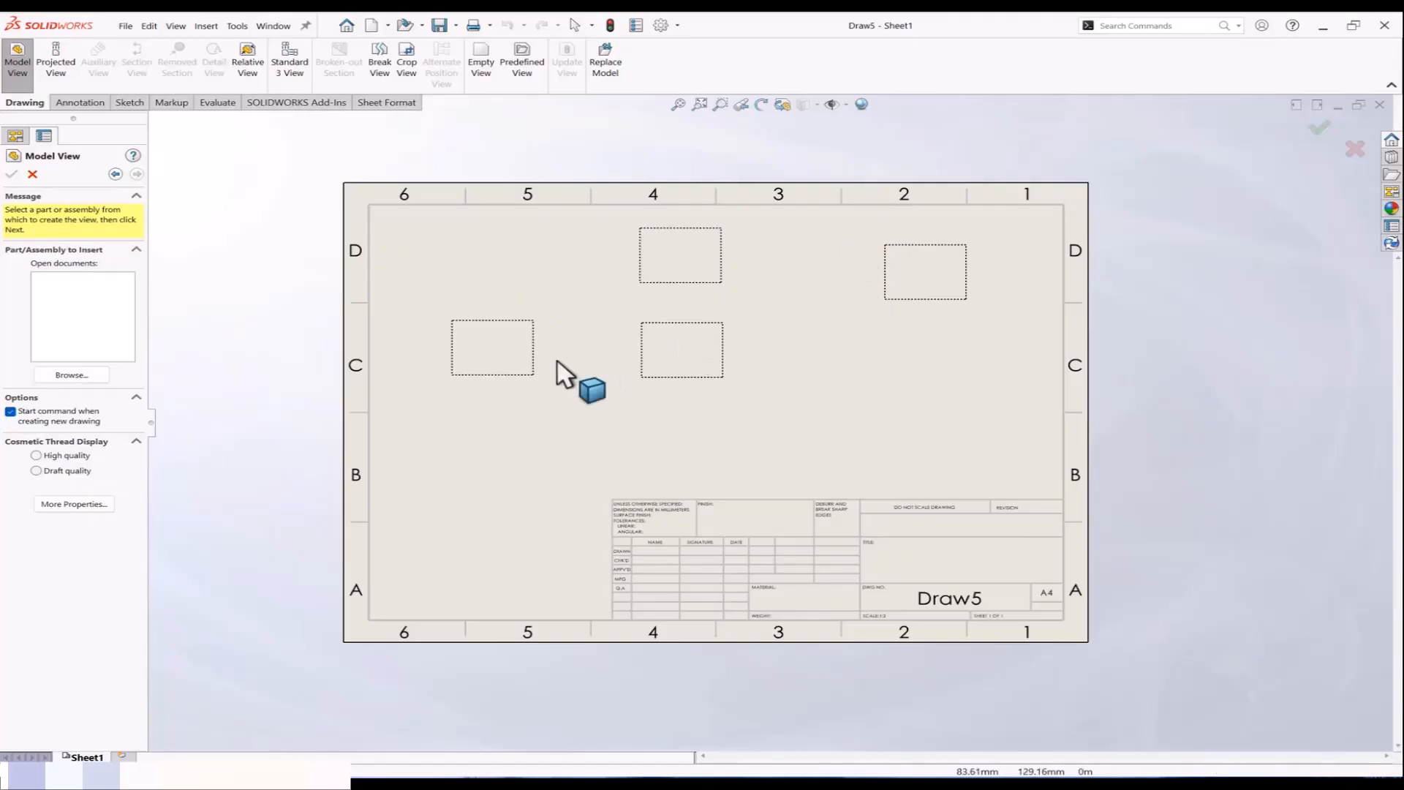
{"action": "key", "text": "Escape"}
Step: Fill the predefined view in zone C5 with section view.SLDPRT from the SolidWorks Files folder on the Desktop
{"action": "left_click", "coordinate": [499, 350]}
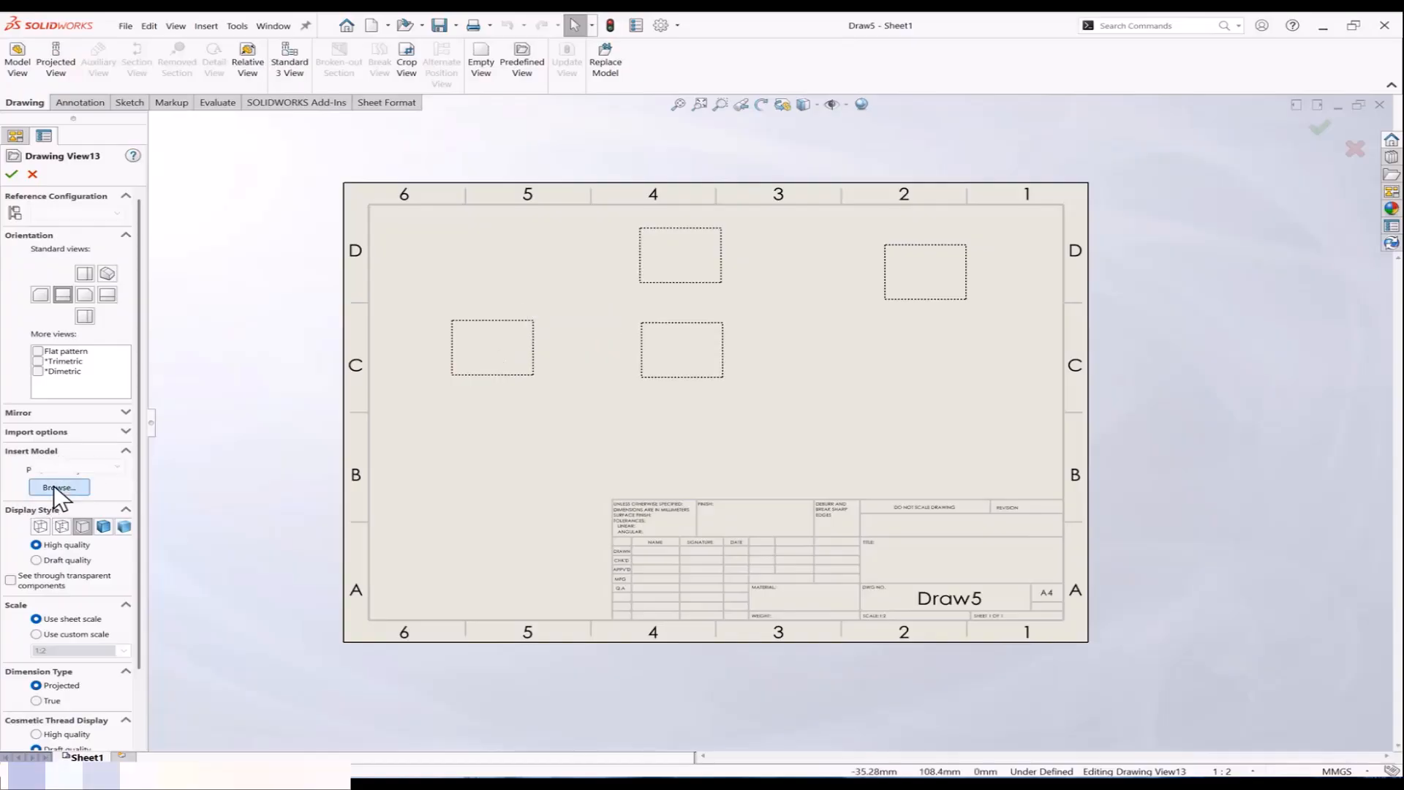
{"action": "left_click", "coordinate": [56, 487]}
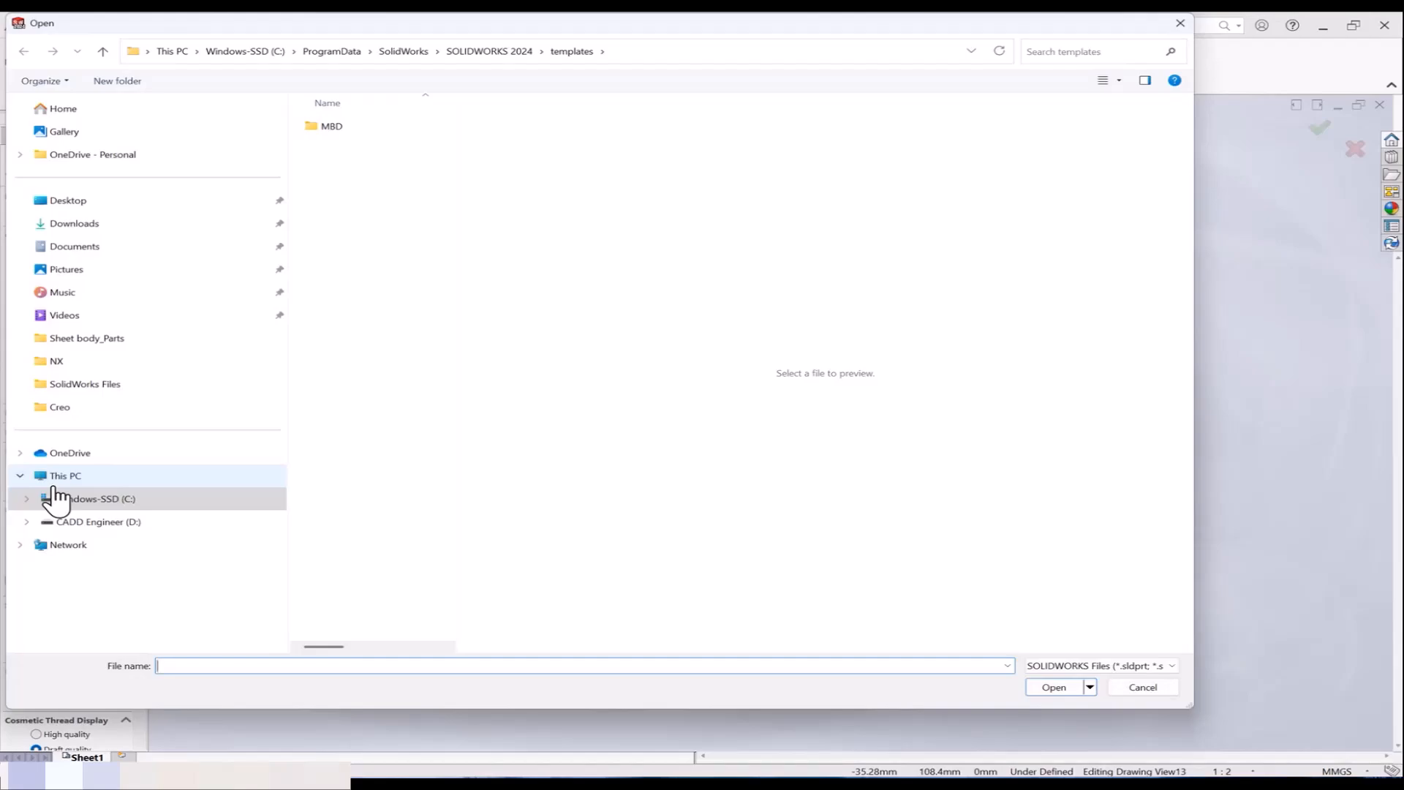
{"action": "left_click", "coordinate": [95, 201]}
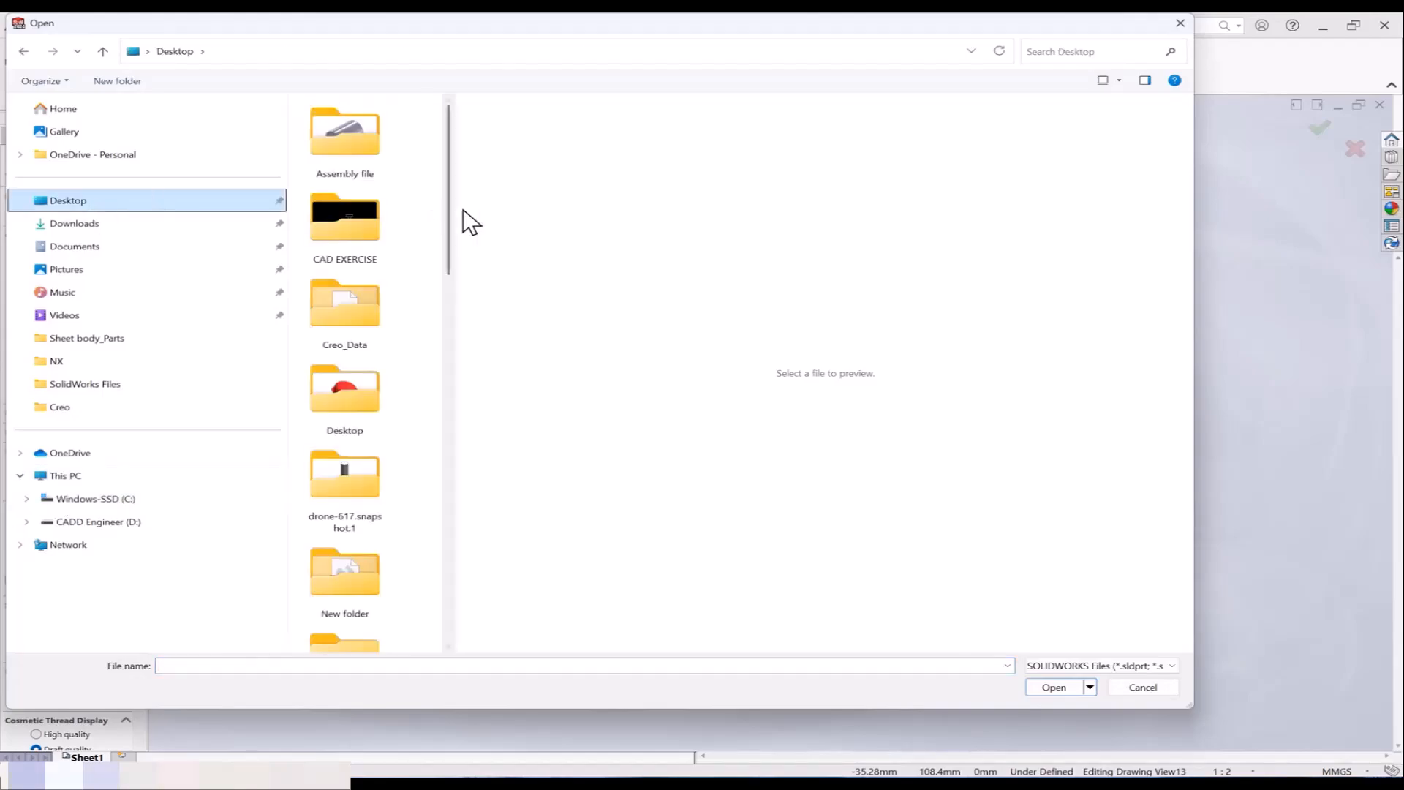
{"action": "left_click_drag", "start_coordinate": [452, 210], "coordinate": [765, 235]}
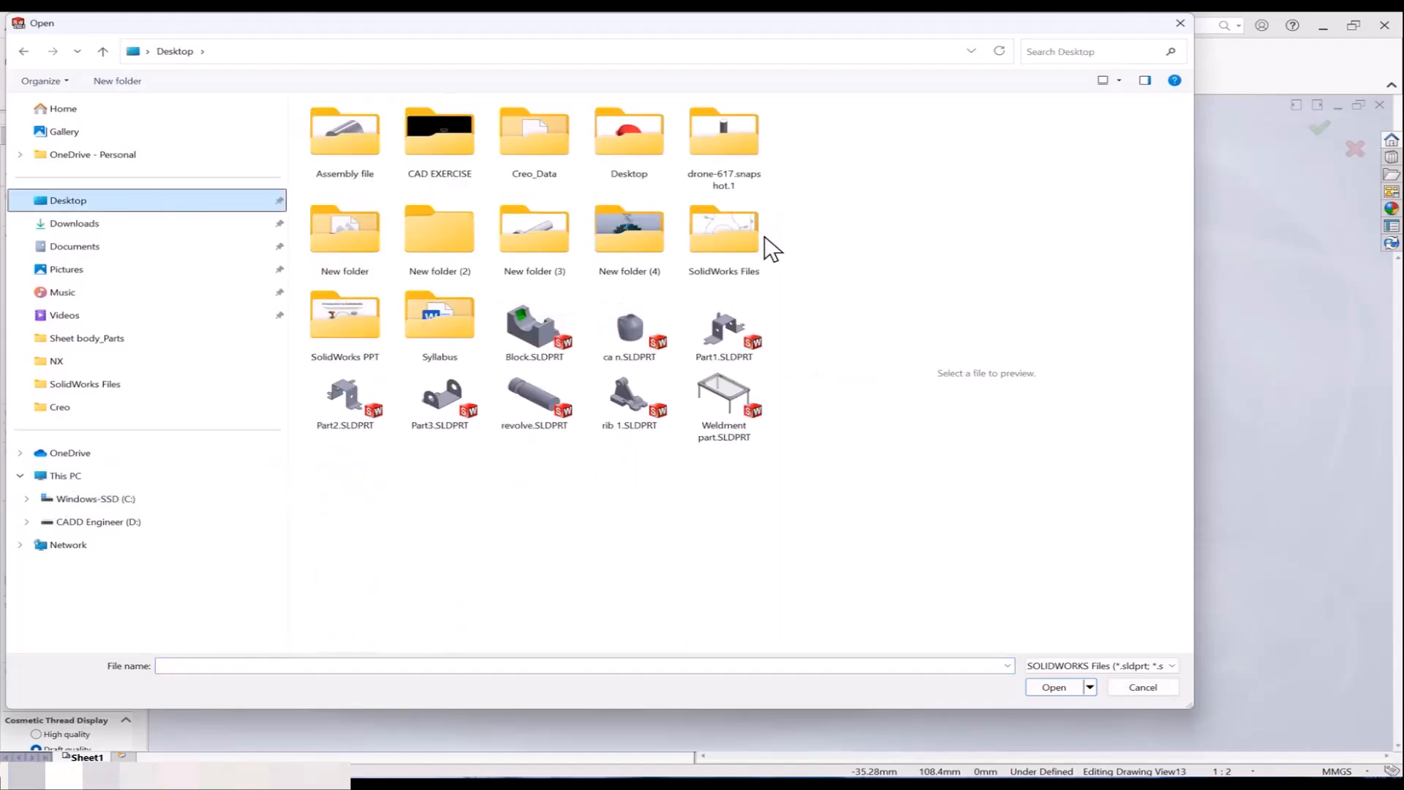
{"action": "double_click", "coordinate": [723, 240]}
{"action": "scroll", "coordinate": [617, 433], "scroll_direction": "down", "scroll_amount": 3}
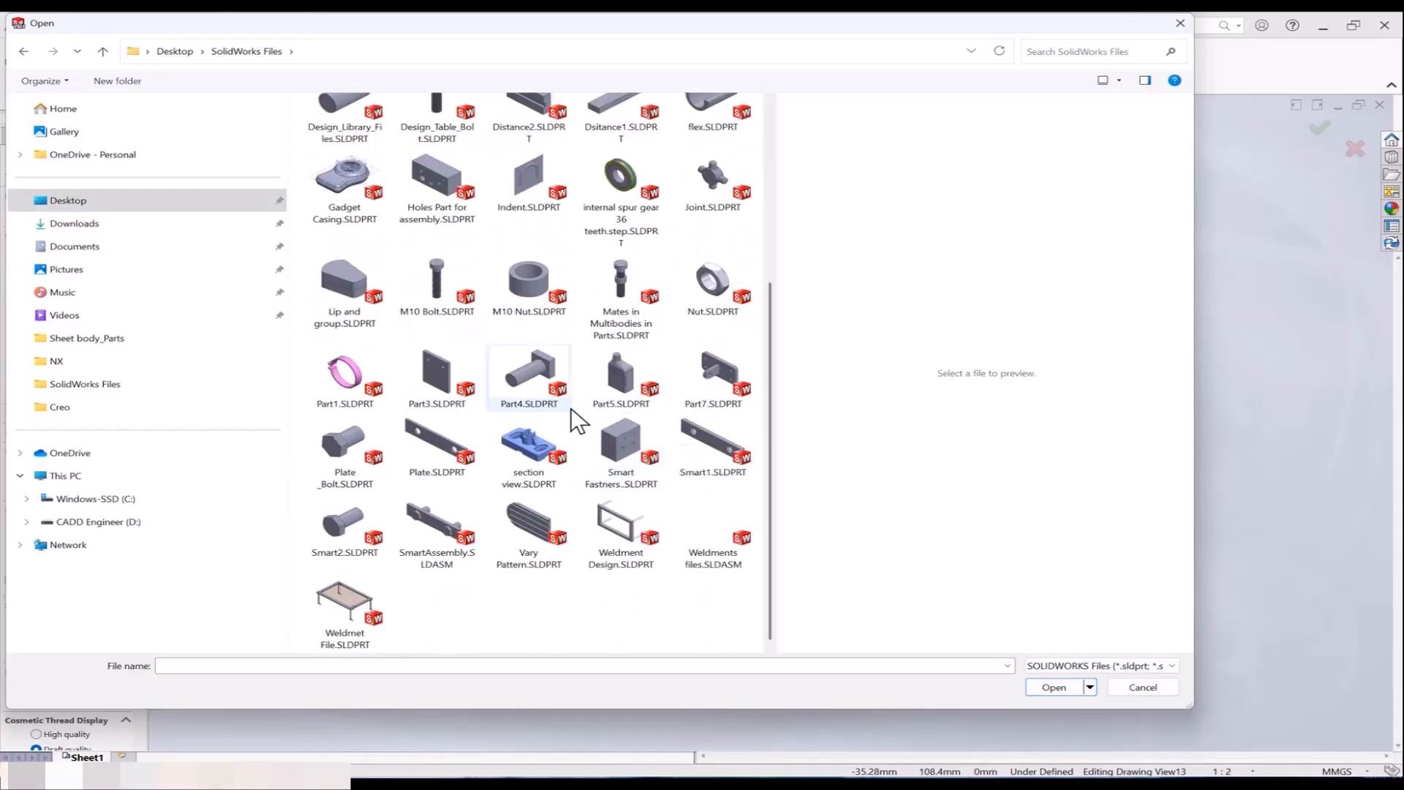
{"action": "left_click", "coordinate": [526, 444]}
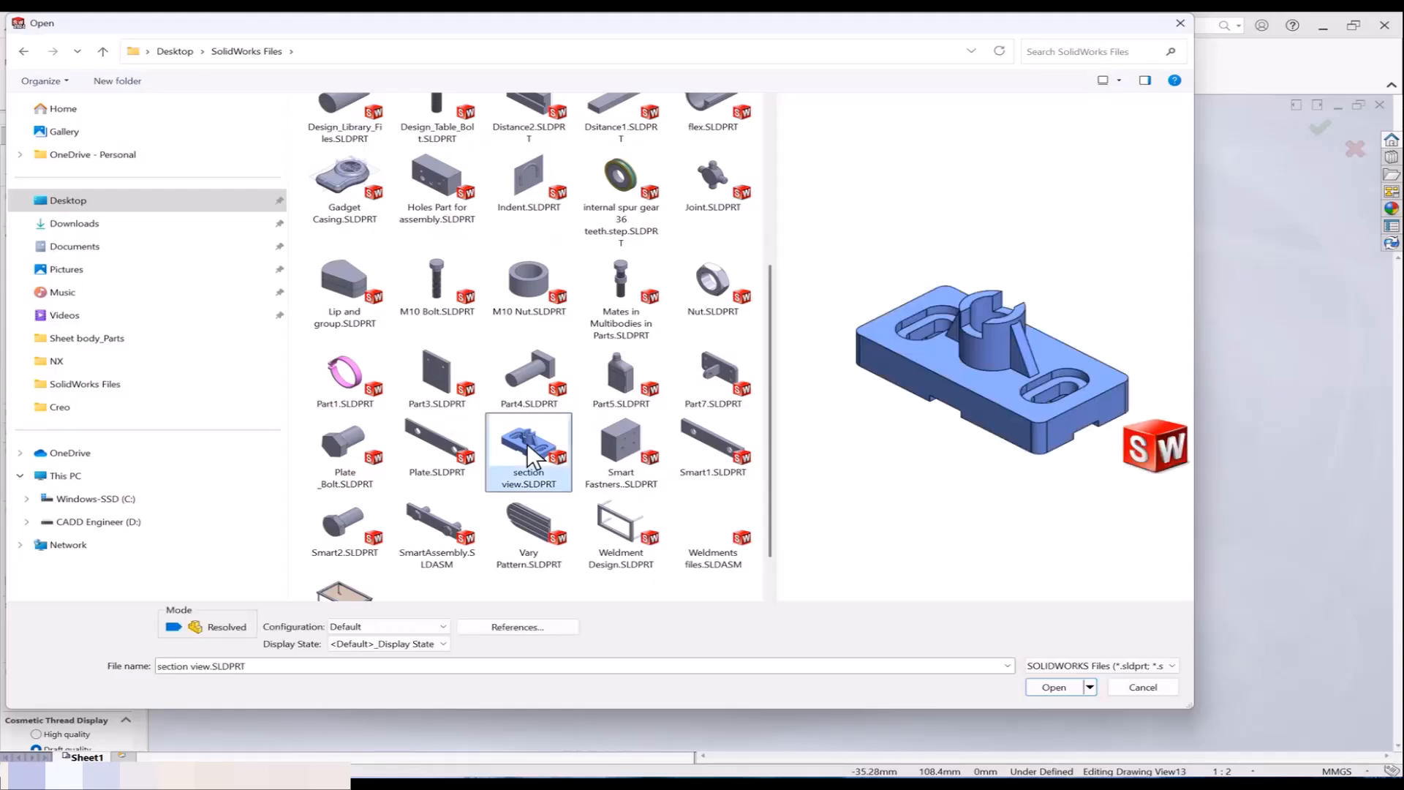
{"action": "left_click", "coordinate": [1054, 686]}
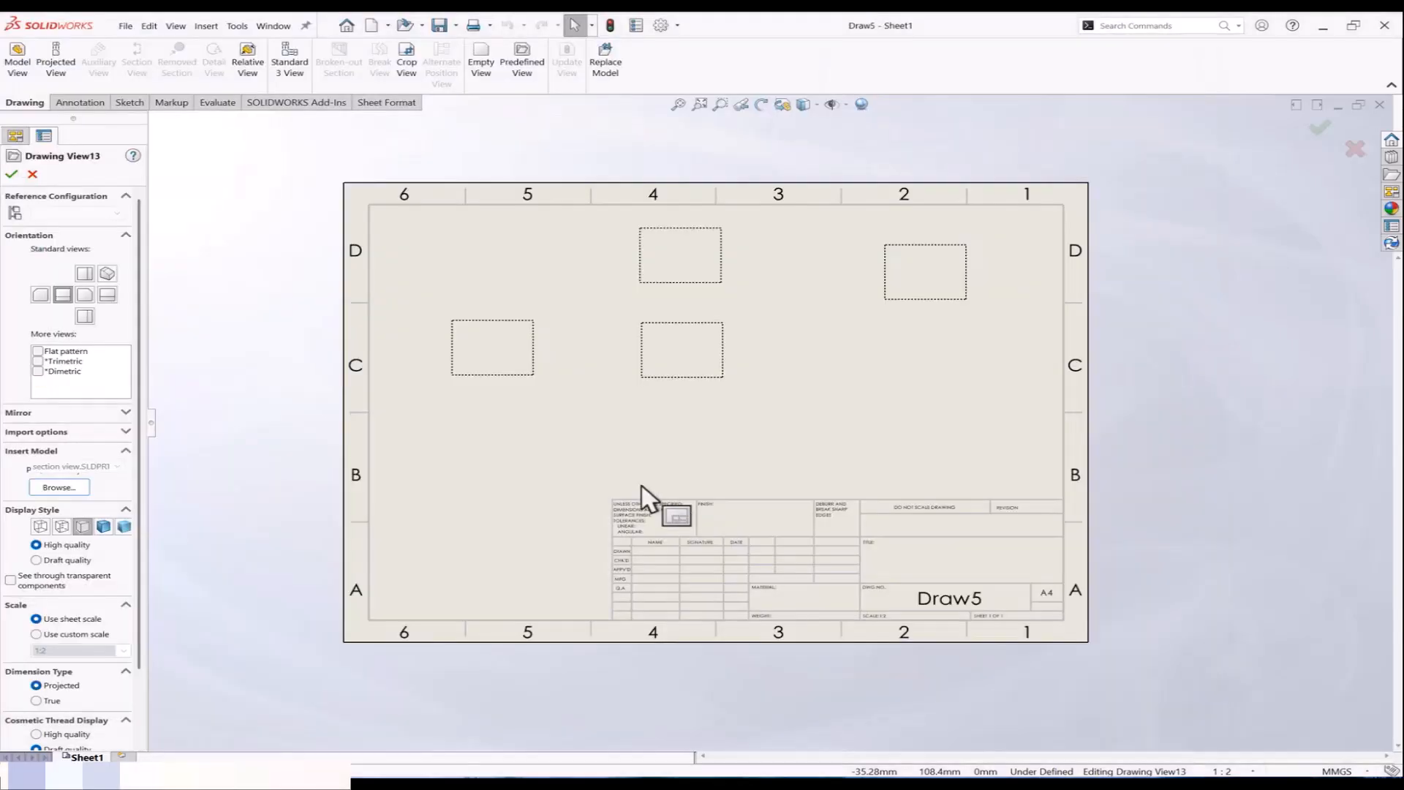
{"action": "left_click", "coordinate": [10, 174]}
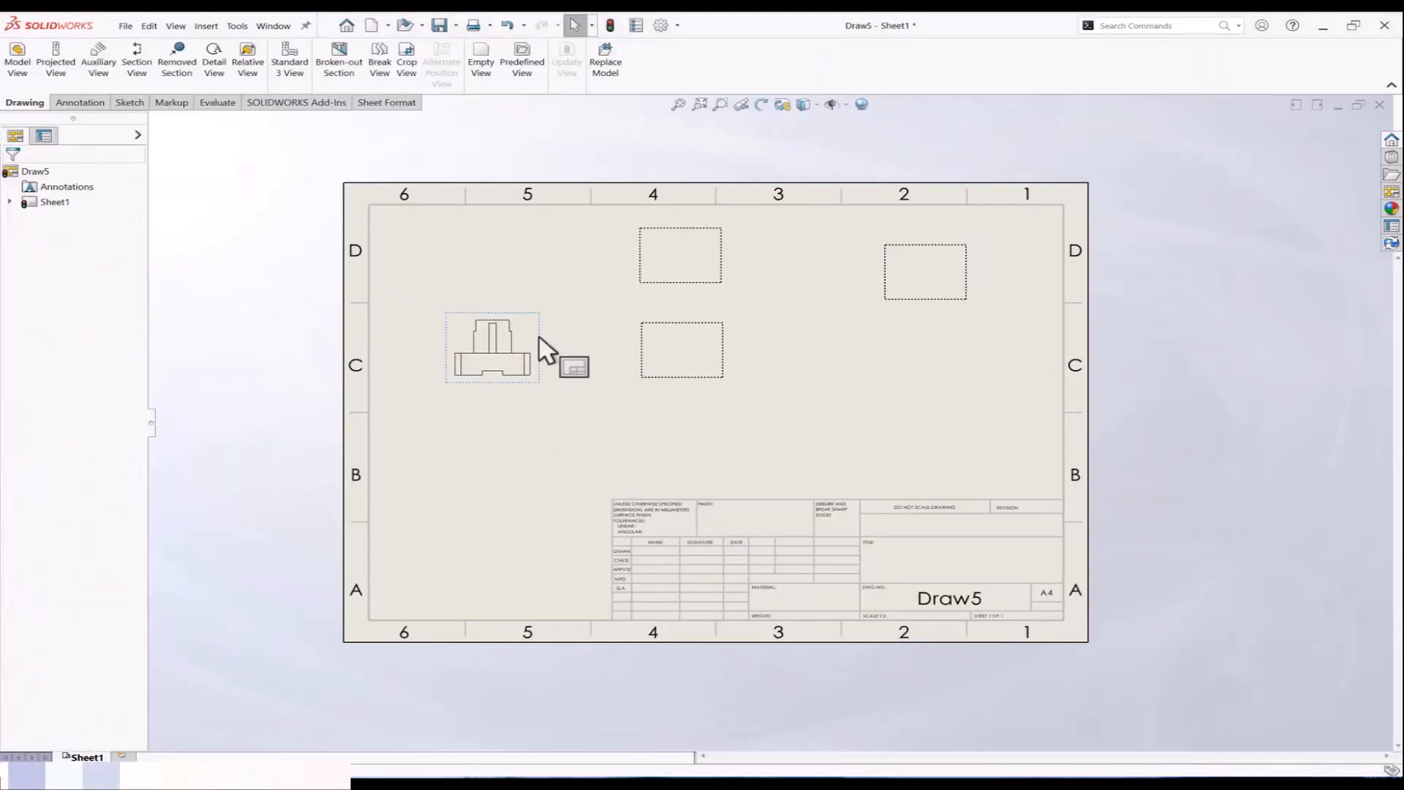
Step: Fill the predefined view in zone C4 with the same section view.SLDPRT part
{"action": "left_click", "coordinate": [659, 354]}
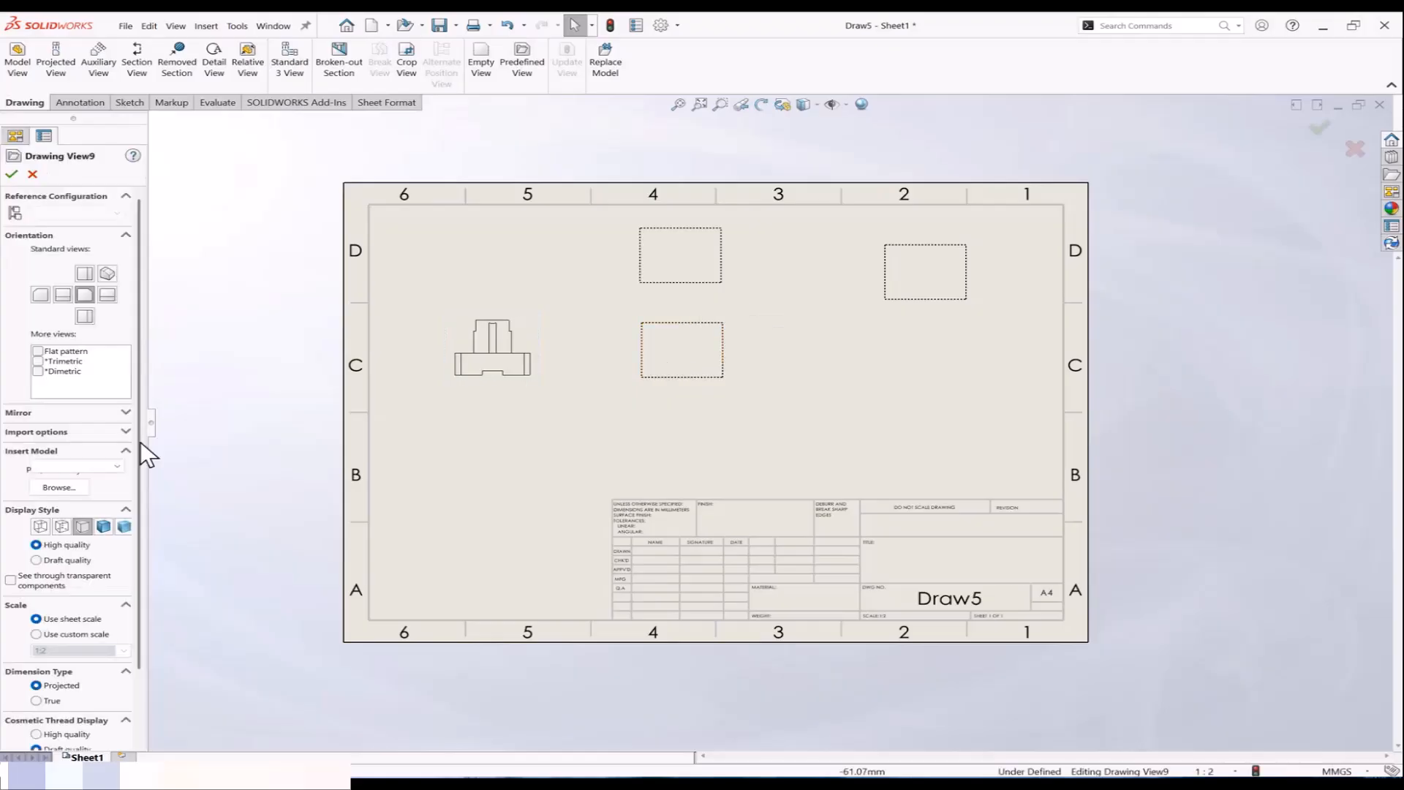
{"action": "left_click", "coordinate": [58, 487]}
{"action": "scroll", "coordinate": [511, 454], "scroll_direction": "down", "scroll_amount": 3}
{"action": "left_click", "coordinate": [528, 446]}
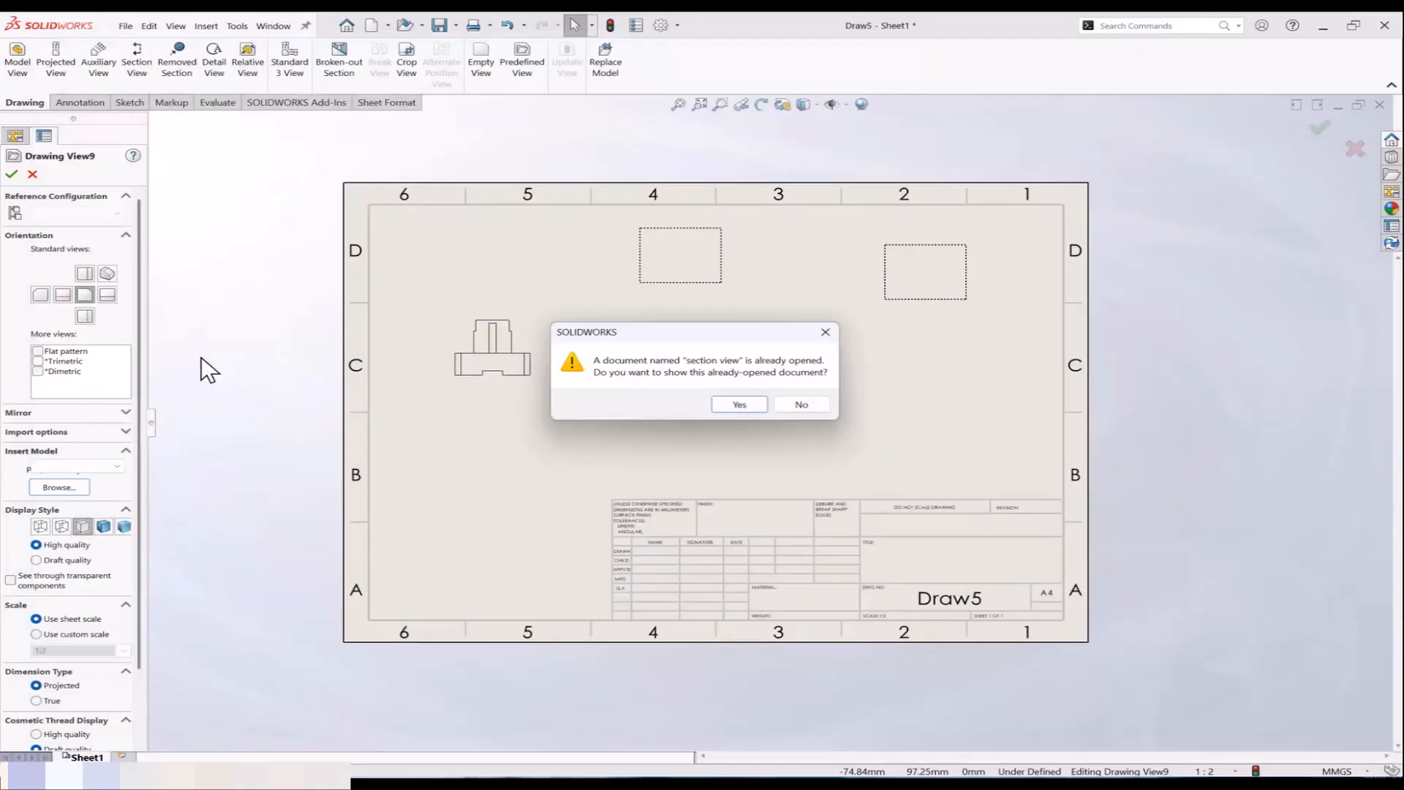
{"action": "left_click", "coordinate": [776, 406]}
{"action": "left_click", "coordinate": [676, 346]}
{"action": "left_click", "coordinate": [11, 174]}
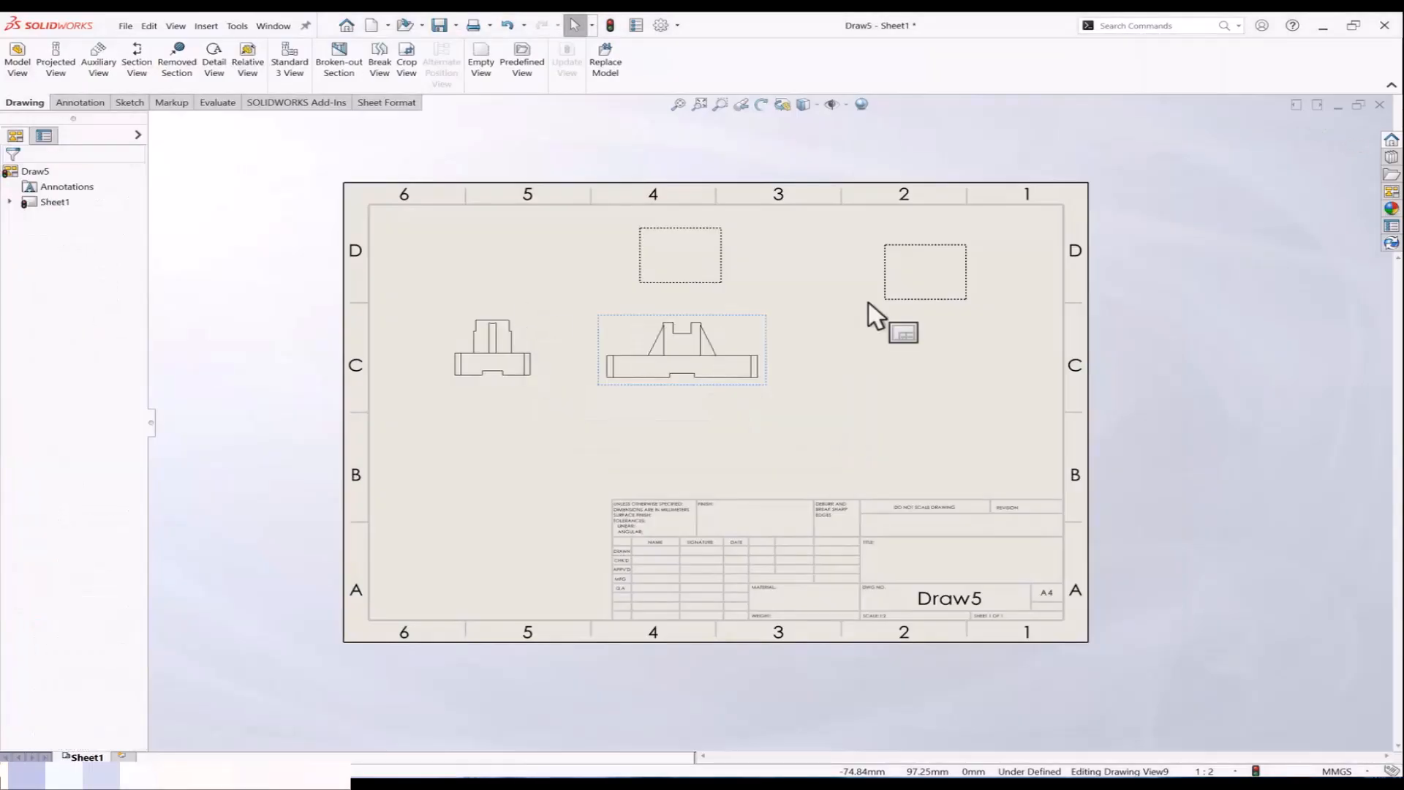
Step: Fill the predefined isometric view in zone D2 with section view.SLDPRT
{"action": "left_click", "coordinate": [942, 280]}
{"action": "left_click", "coordinate": [61, 487]}
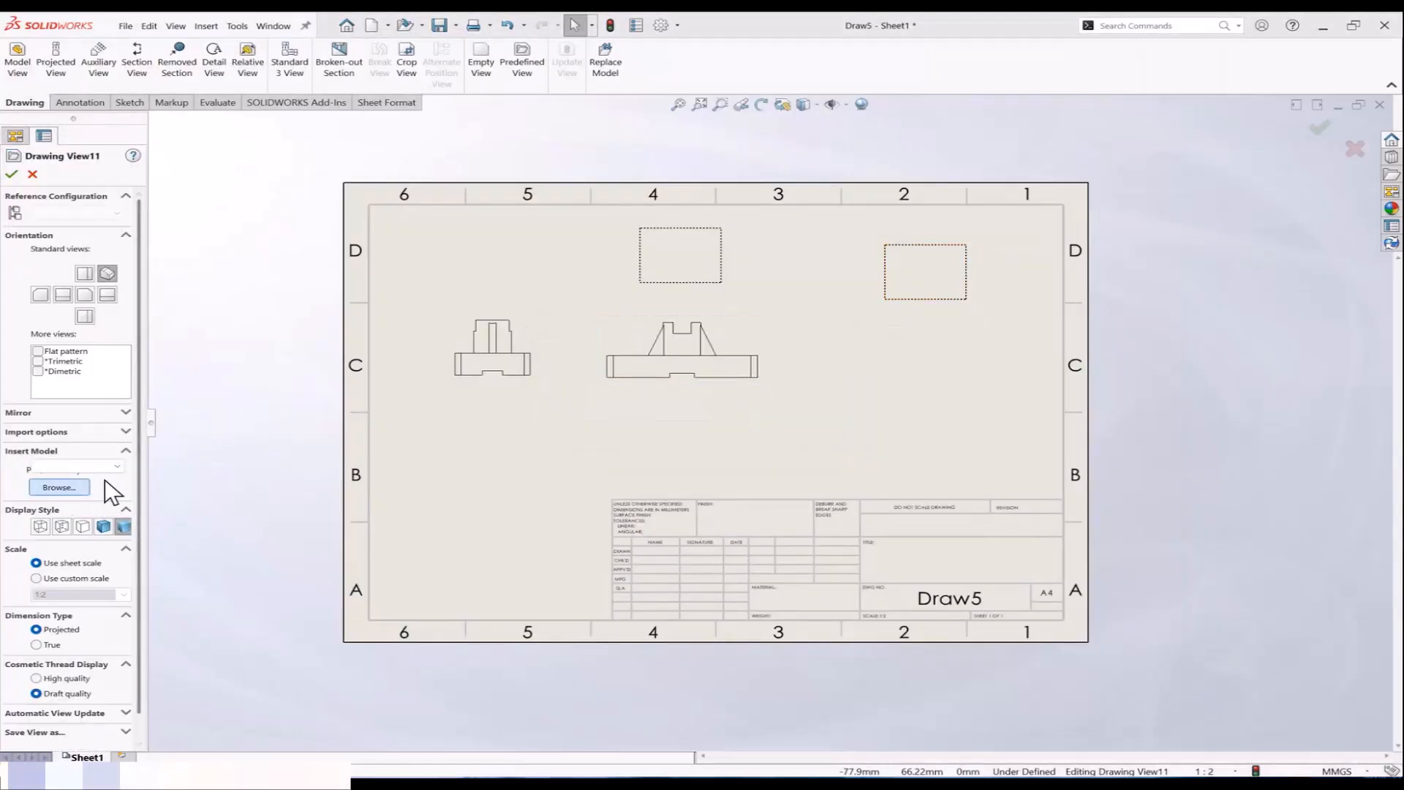
{"action": "scroll", "coordinate": [541, 505], "scroll_direction": "down", "scroll_amount": 5}
{"action": "left_click", "coordinate": [528, 449]}
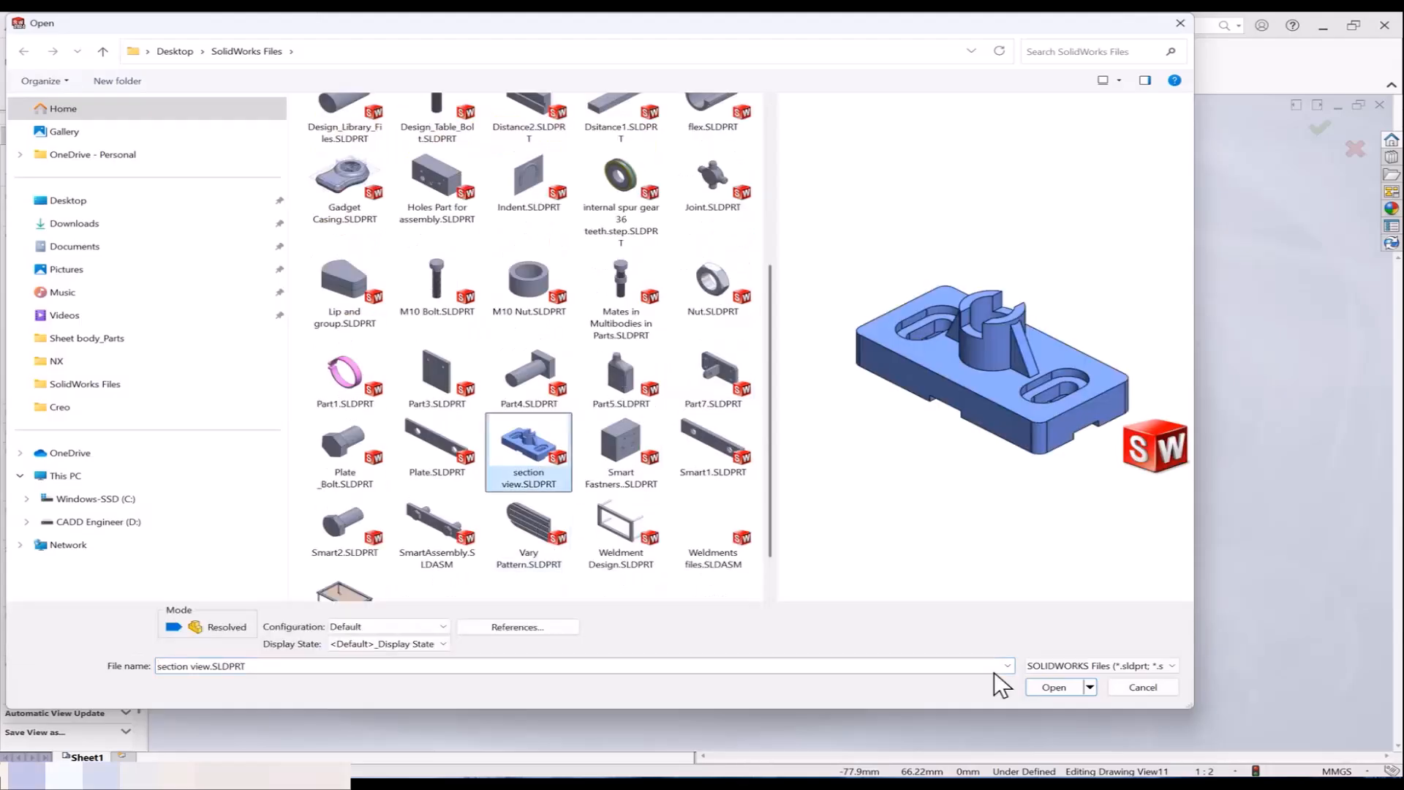
{"action": "left_click", "coordinate": [1053, 687]}
{"action": "left_click", "coordinate": [738, 405]}
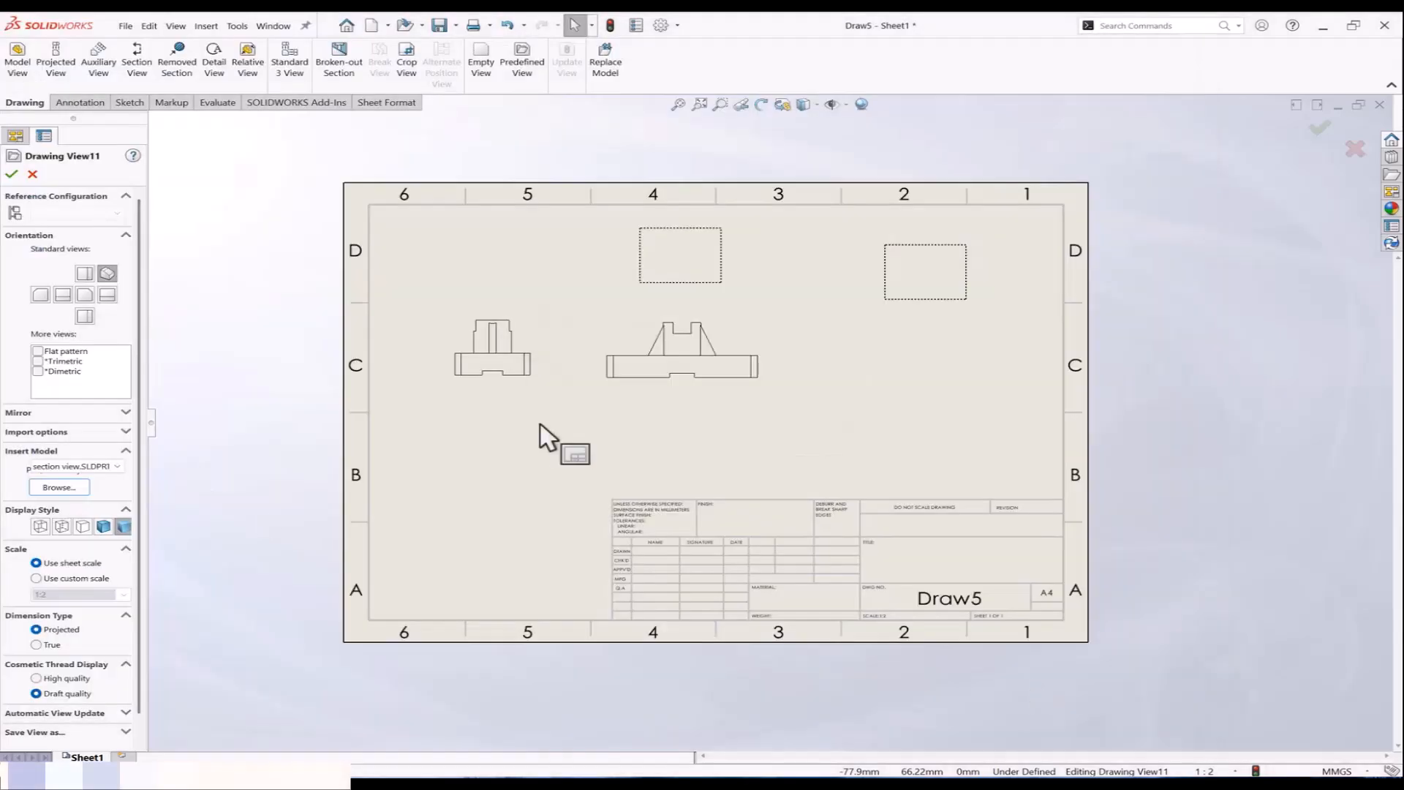
{"action": "left_click", "coordinate": [11, 175]}
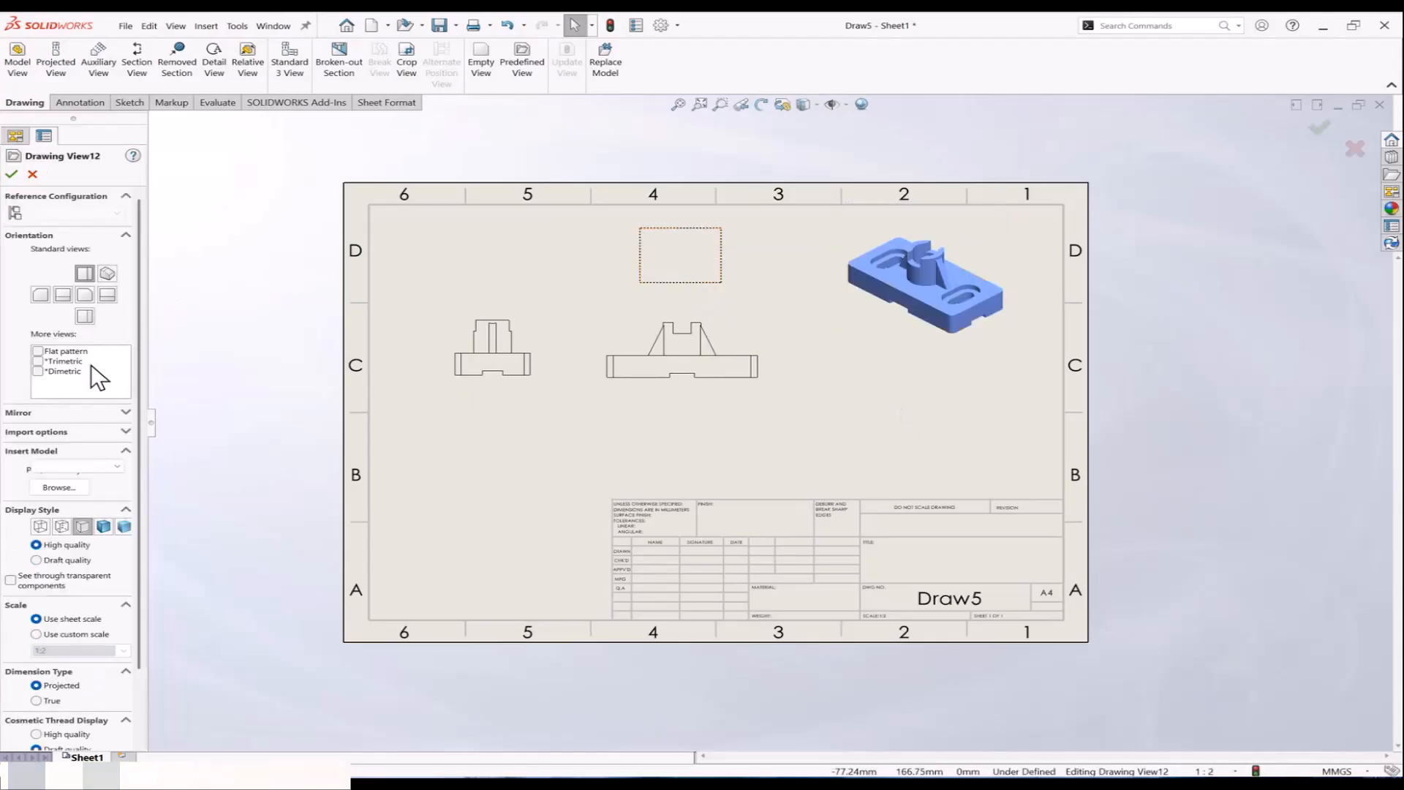
Step: Fill the remaining predefined view in zone D4 with section view.SLDPRT
{"action": "left_click", "coordinate": [76, 486]}
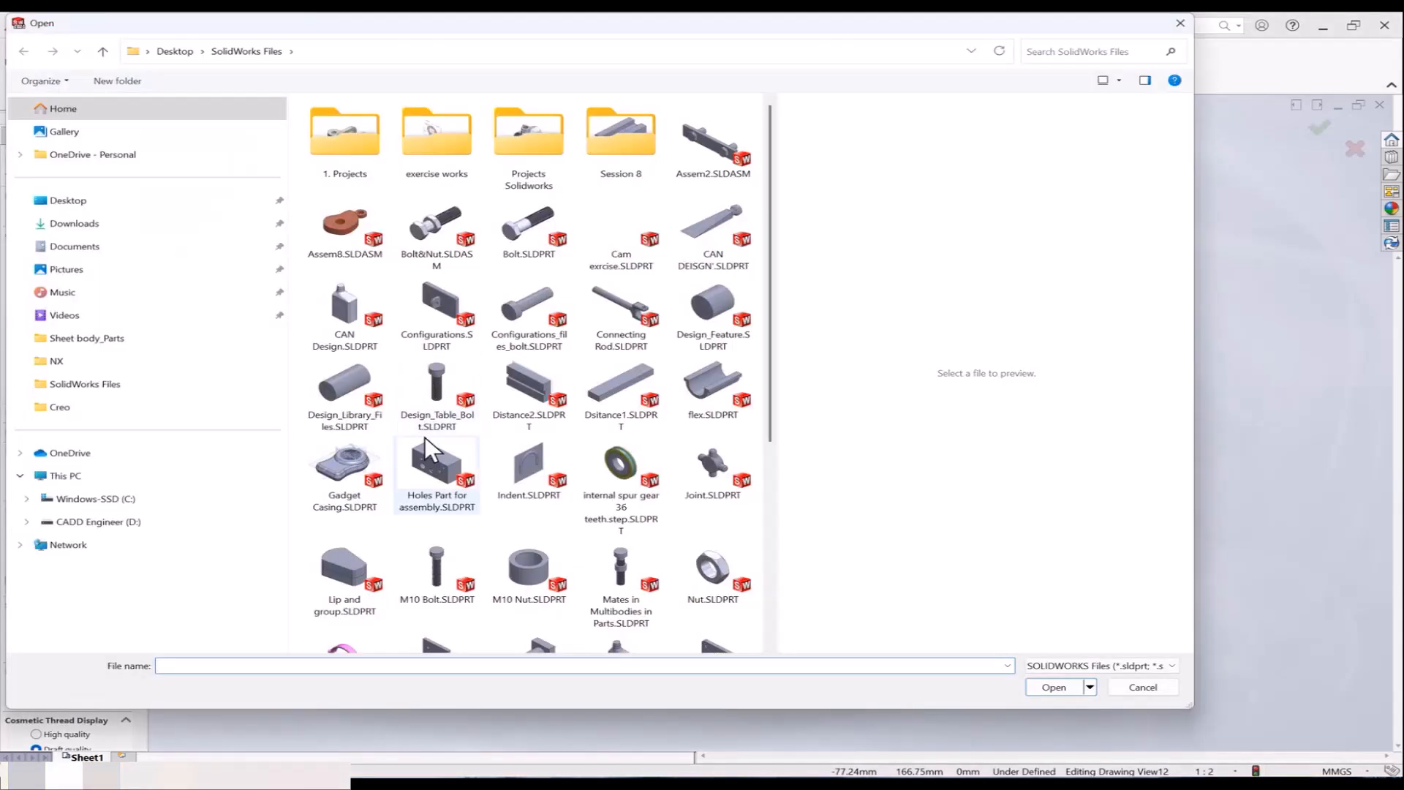
{"action": "scroll", "coordinate": [467, 491], "scroll_direction": "down", "scroll_amount": 3}
{"action": "left_click", "coordinate": [541, 468]}
{"action": "left_click", "coordinate": [1054, 687]}
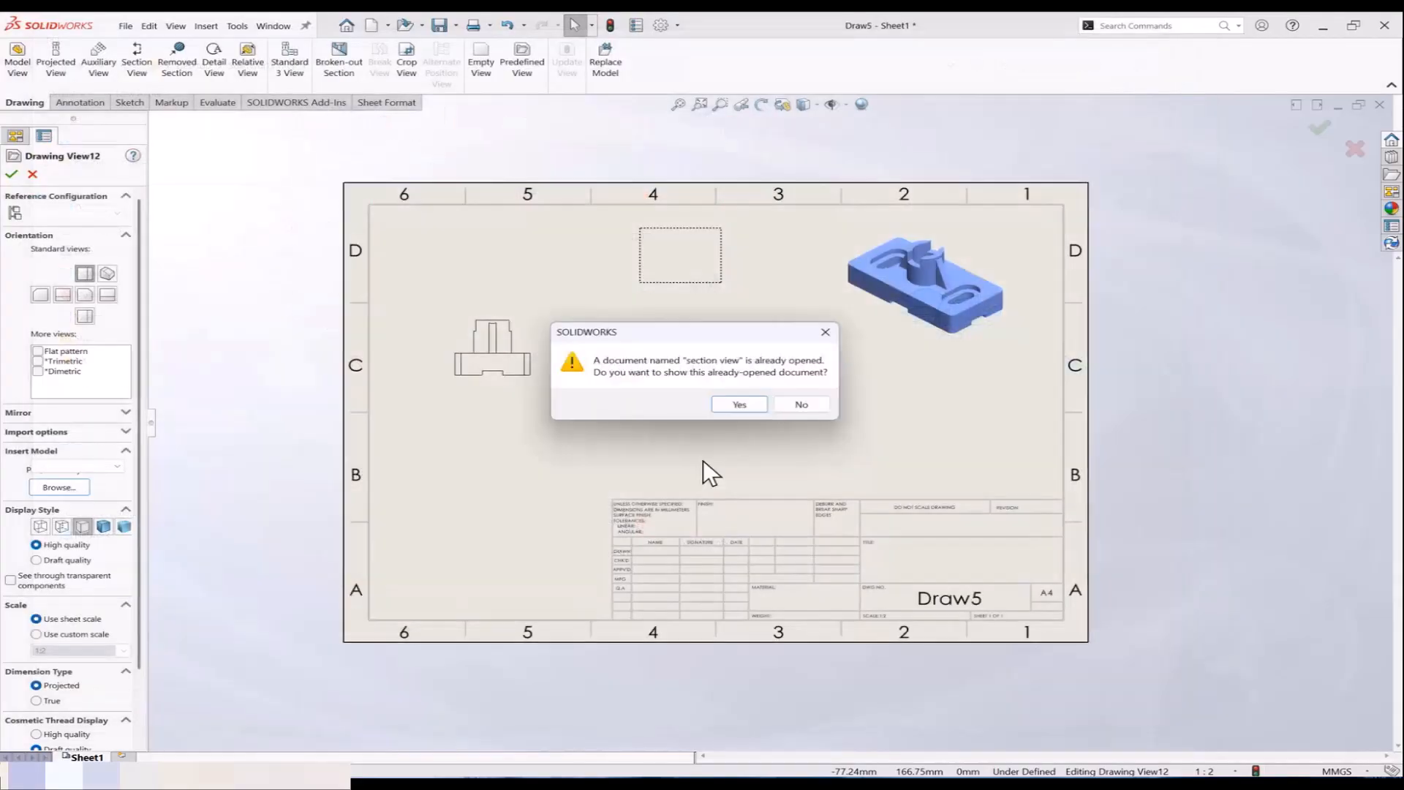
{"action": "left_click", "coordinate": [737, 404]}
{"action": "left_click", "coordinate": [12, 174]}
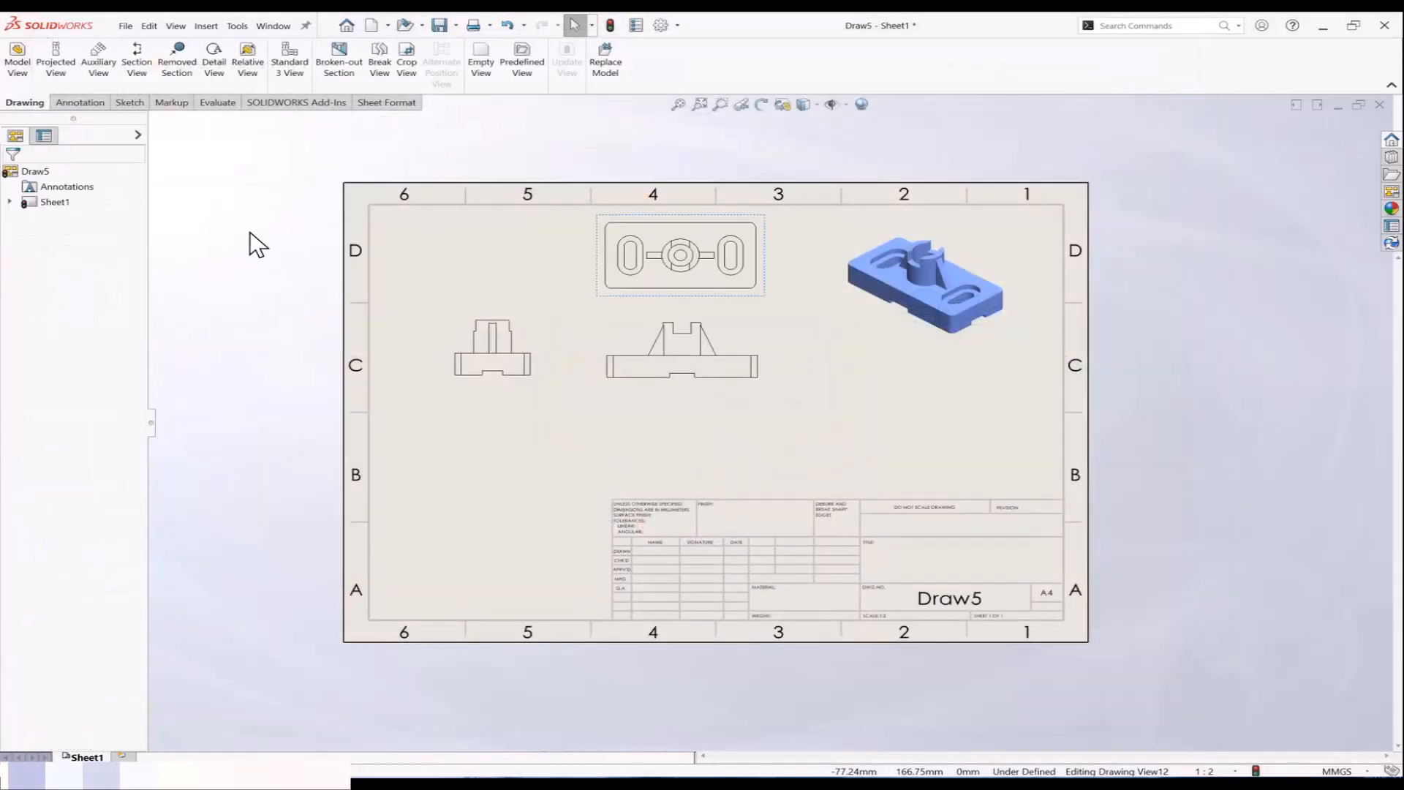
{"action": "left_click", "coordinate": [554, 418]}
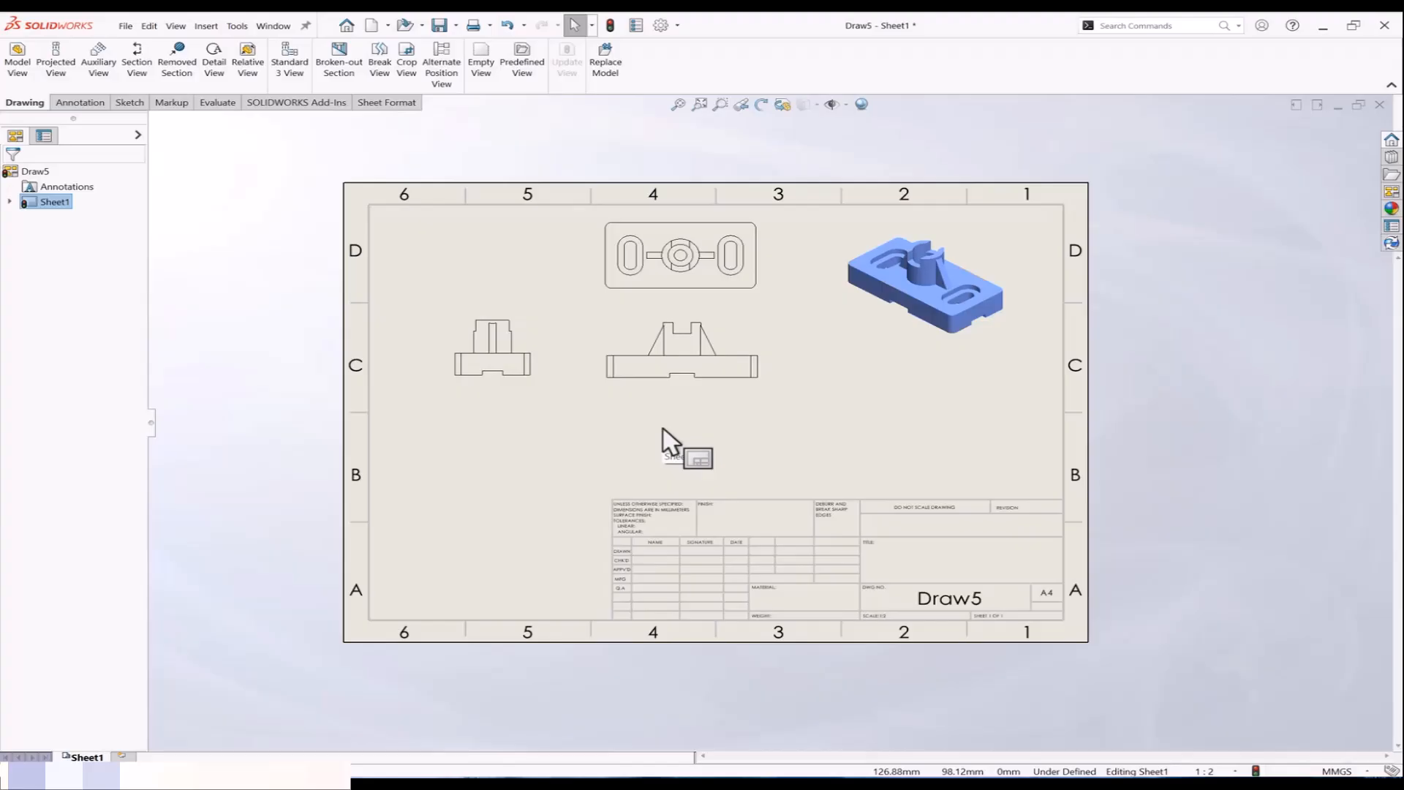
Step: Replace the model in all drawing views with Ex20.SLDPRT from the 1. Projects folder inside SolidWorks Files
{"action": "mouse_move", "coordinate": [662, 428]}
{"action": "middle_mouse_down"}
{"action": "mouse_move", "coordinate": [652, 406]}
{"action": "mouse_move", "coordinate": [652, 432]}
{"action": "middle_mouse_up"}
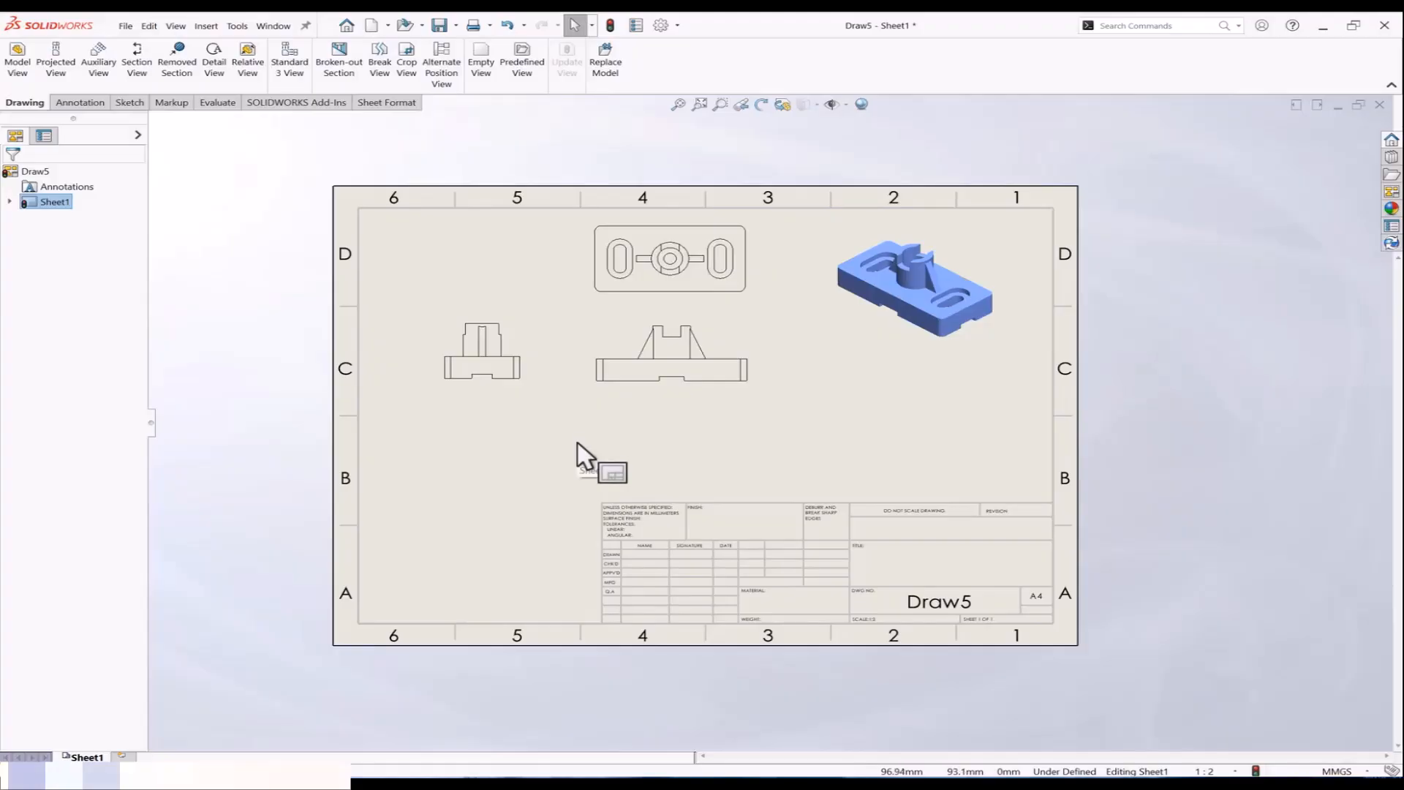
{"action": "left_click", "coordinate": [614, 73]}
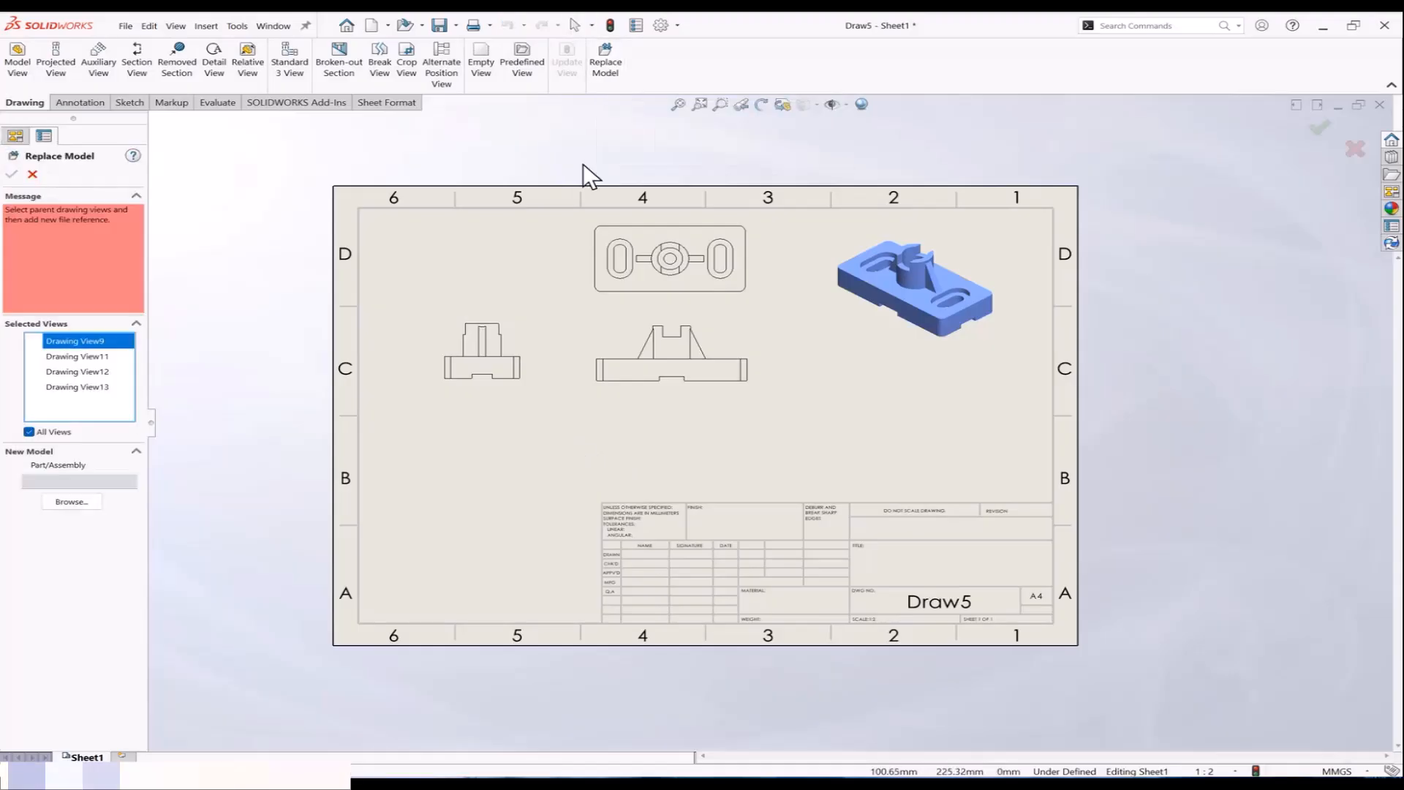
{"action": "left_click", "coordinate": [117, 357]}
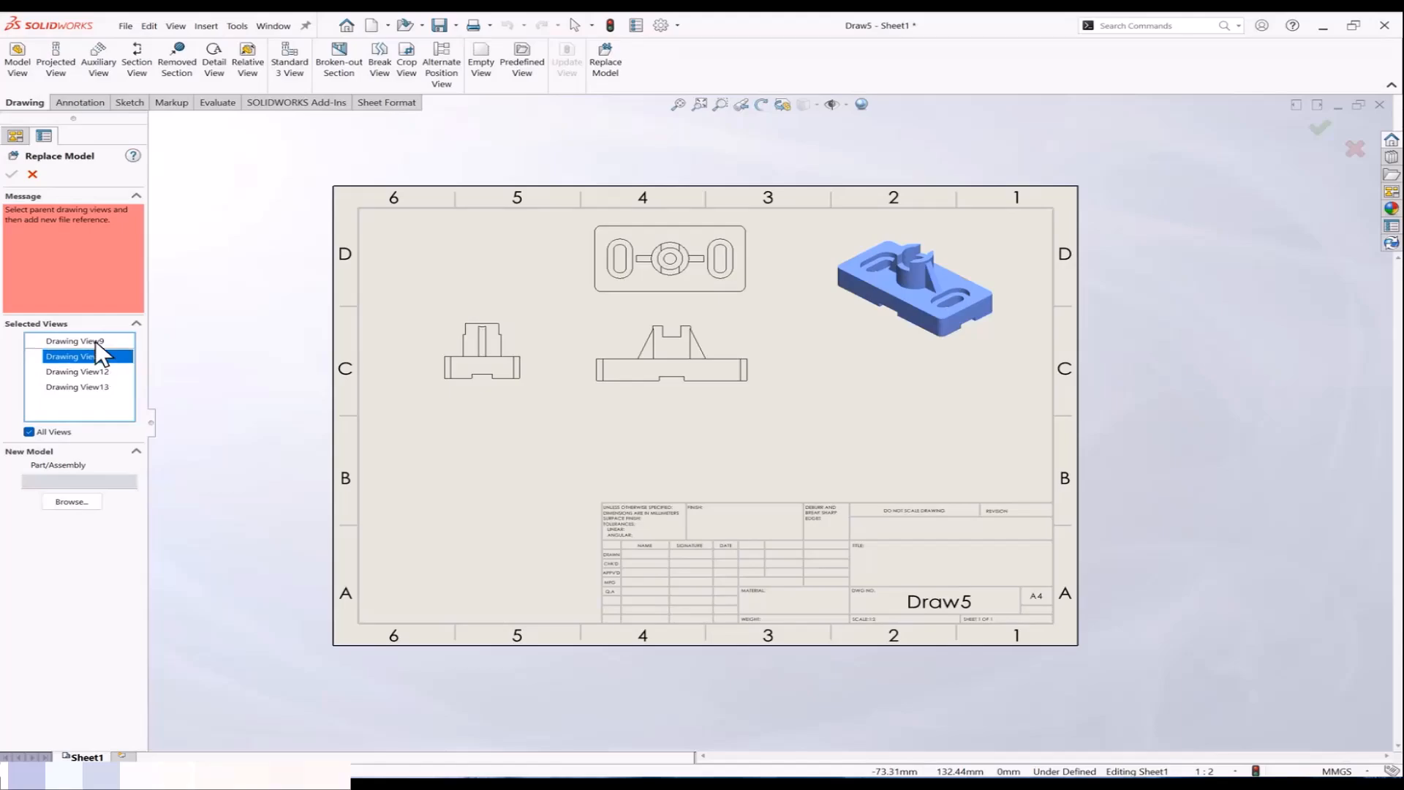
{"action": "left_click", "coordinate": [96, 342]}
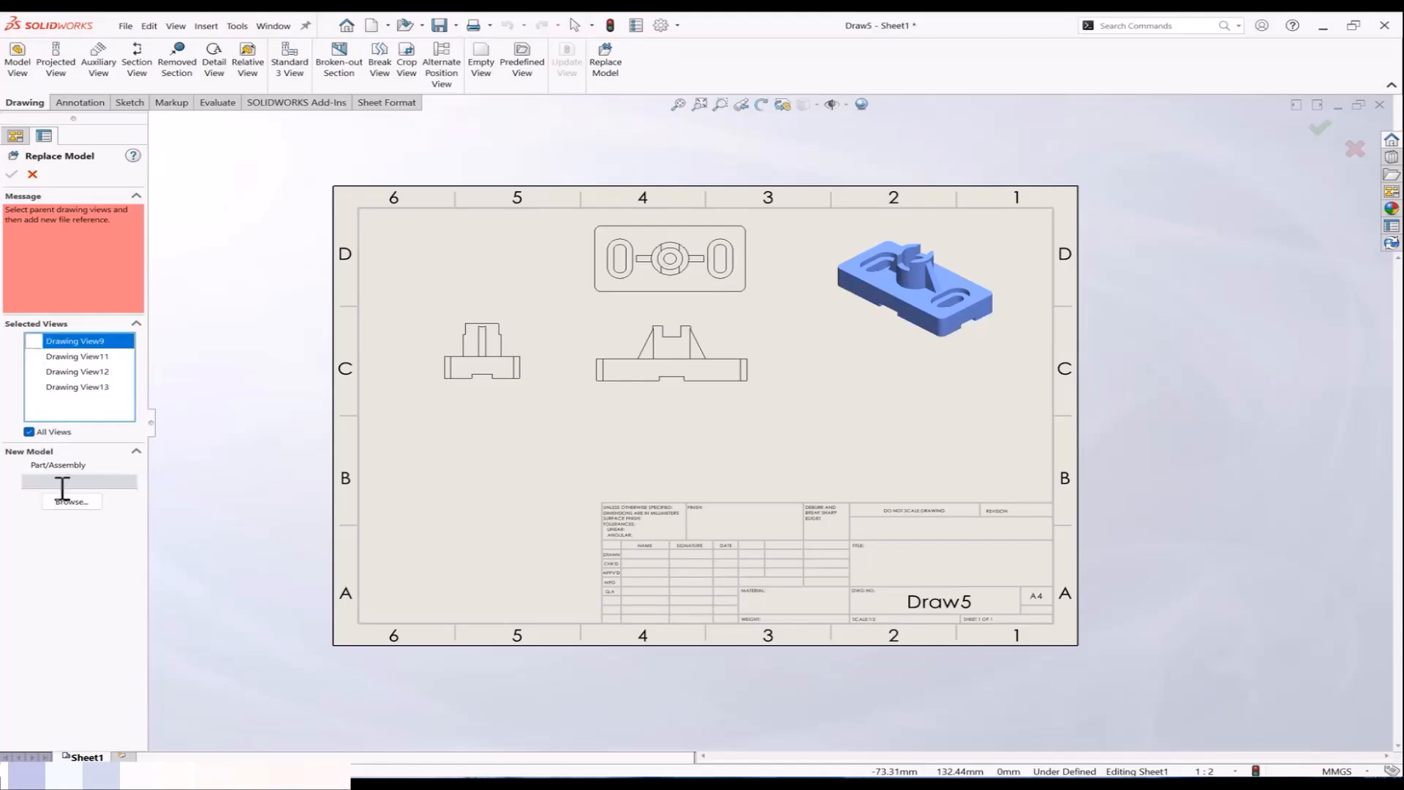
{"action": "left_click", "coordinate": [71, 501]}
{"action": "scroll", "coordinate": [405, 444], "scroll_direction": "down", "scroll_amount": 5}
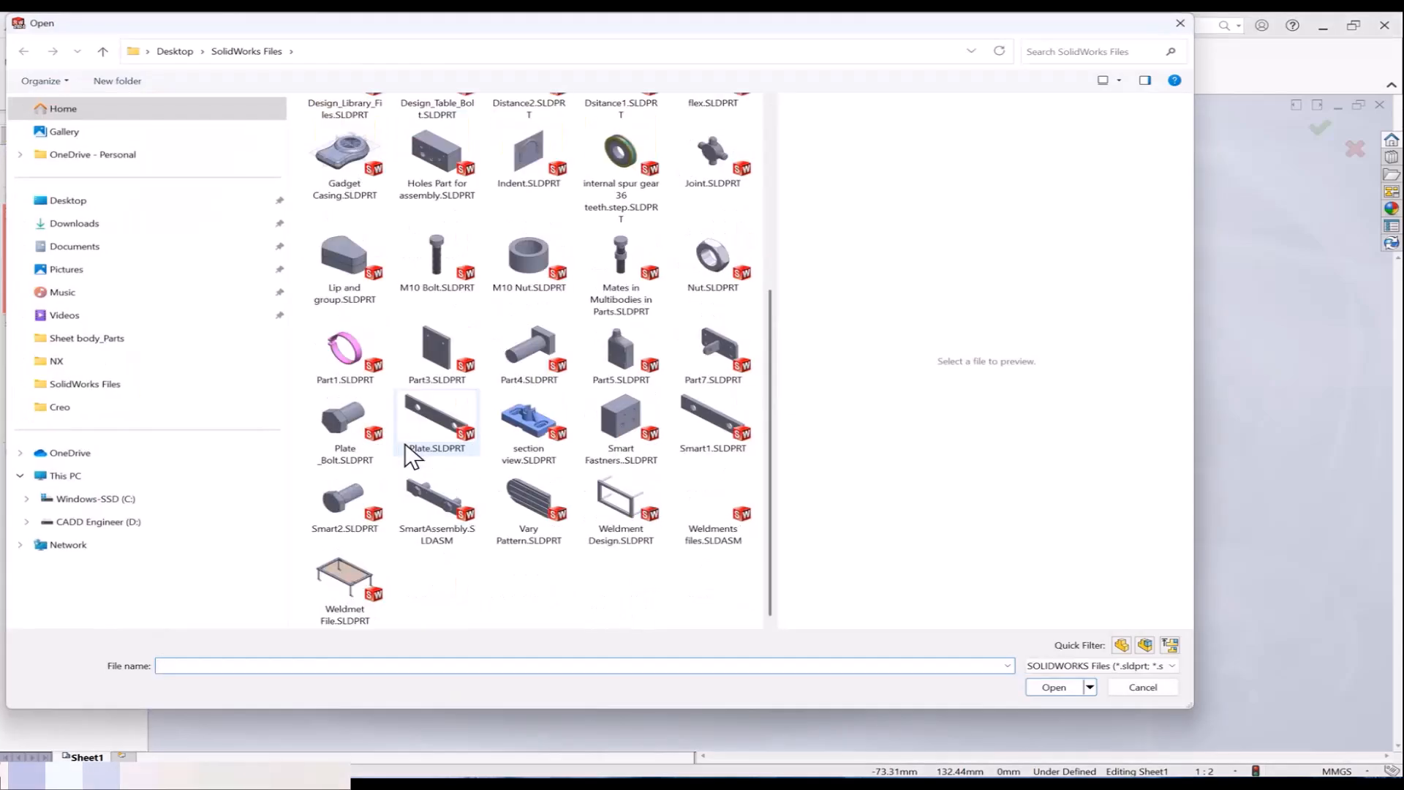
{"action": "scroll", "coordinate": [405, 445], "scroll_direction": "up", "scroll_amount": 5}
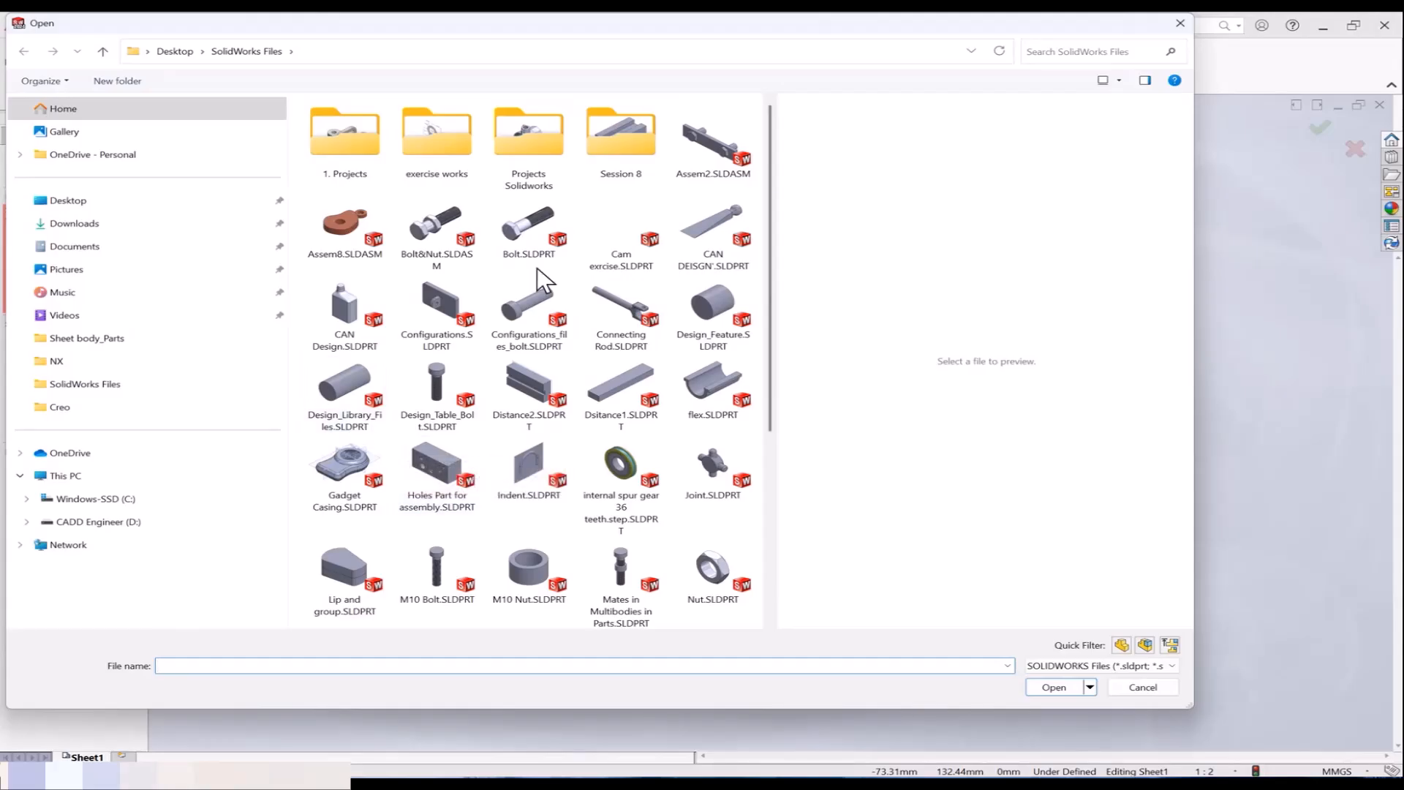
{"action": "left_click", "coordinate": [356, 155]}
{"action": "double_click", "coordinate": [355, 146]}
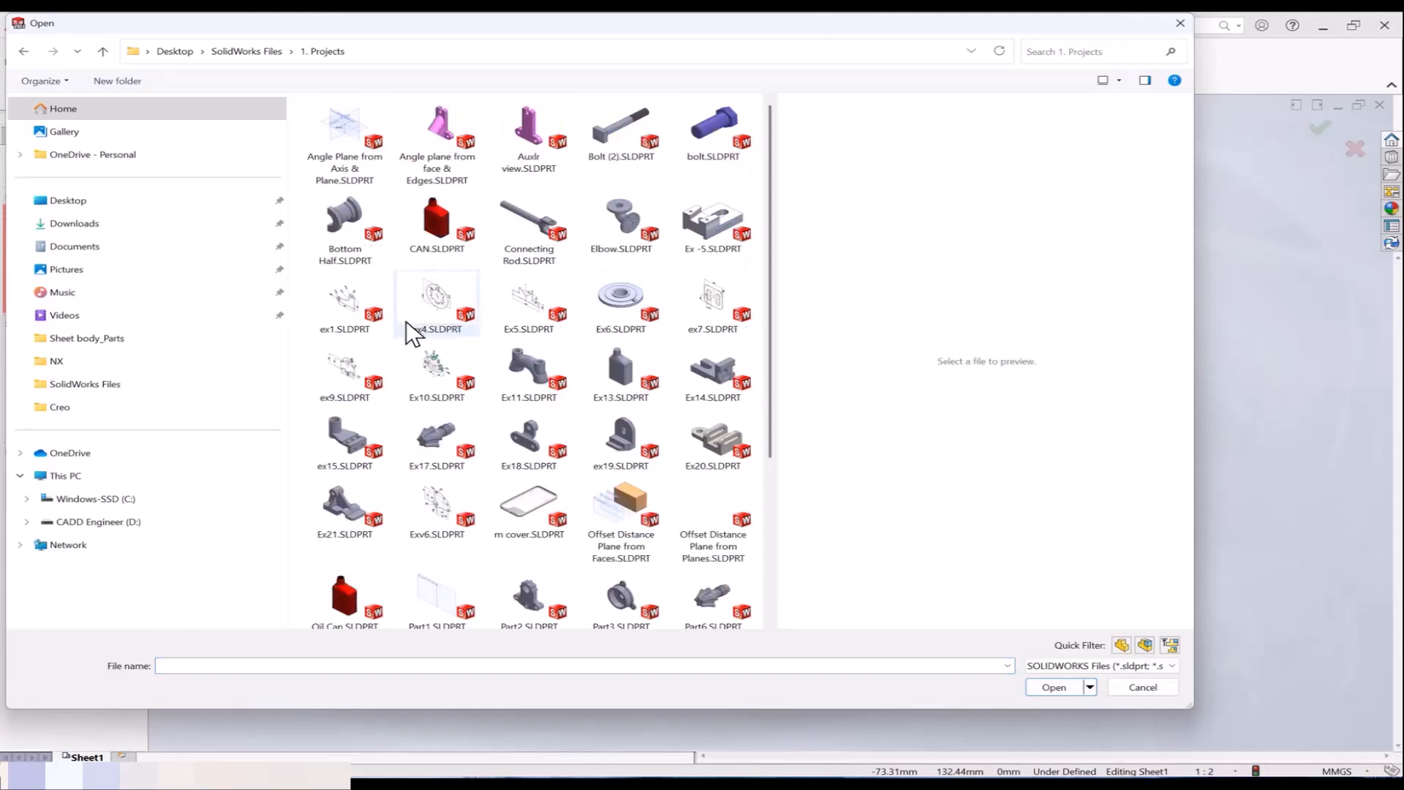
{"action": "left_click", "coordinate": [705, 436]}
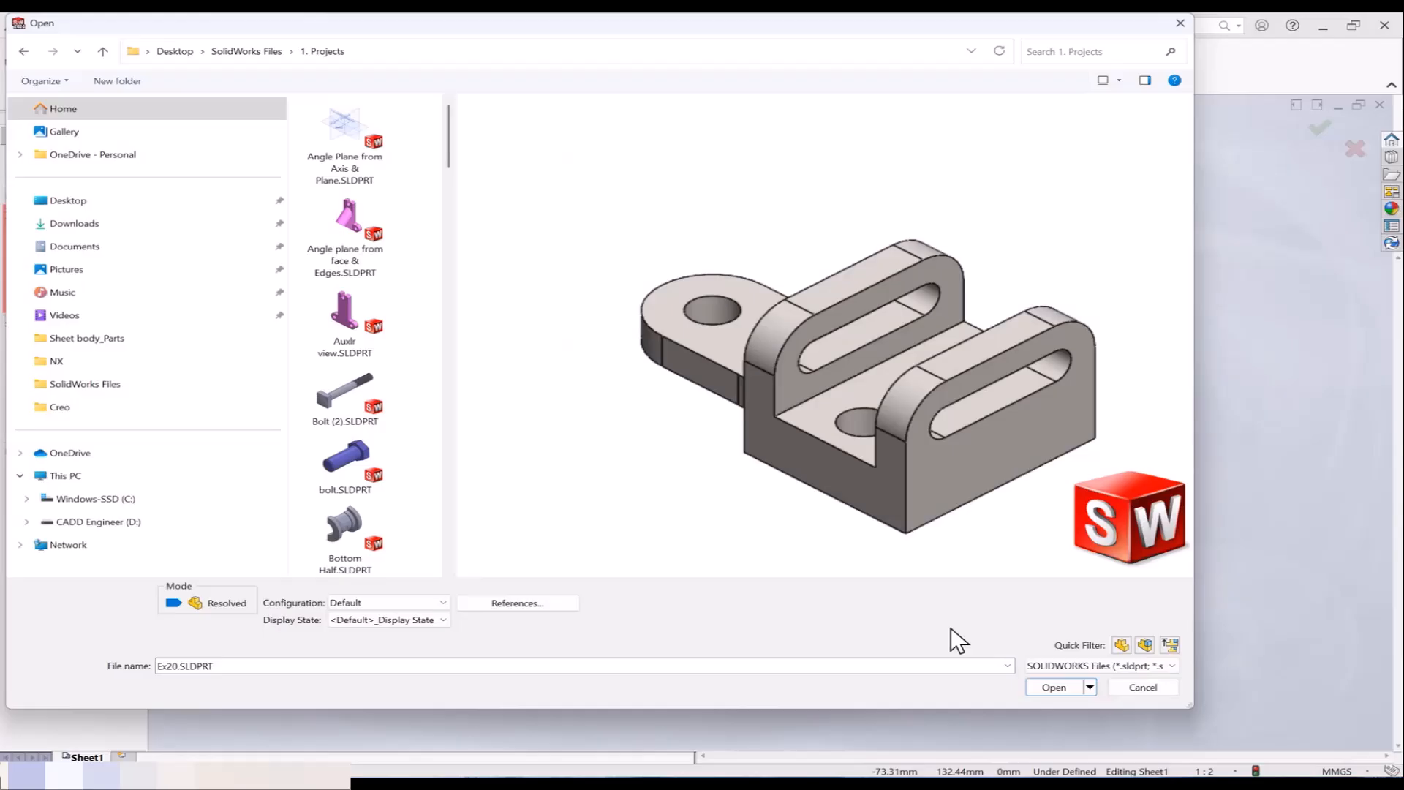
{"action": "left_click", "coordinate": [1057, 687]}
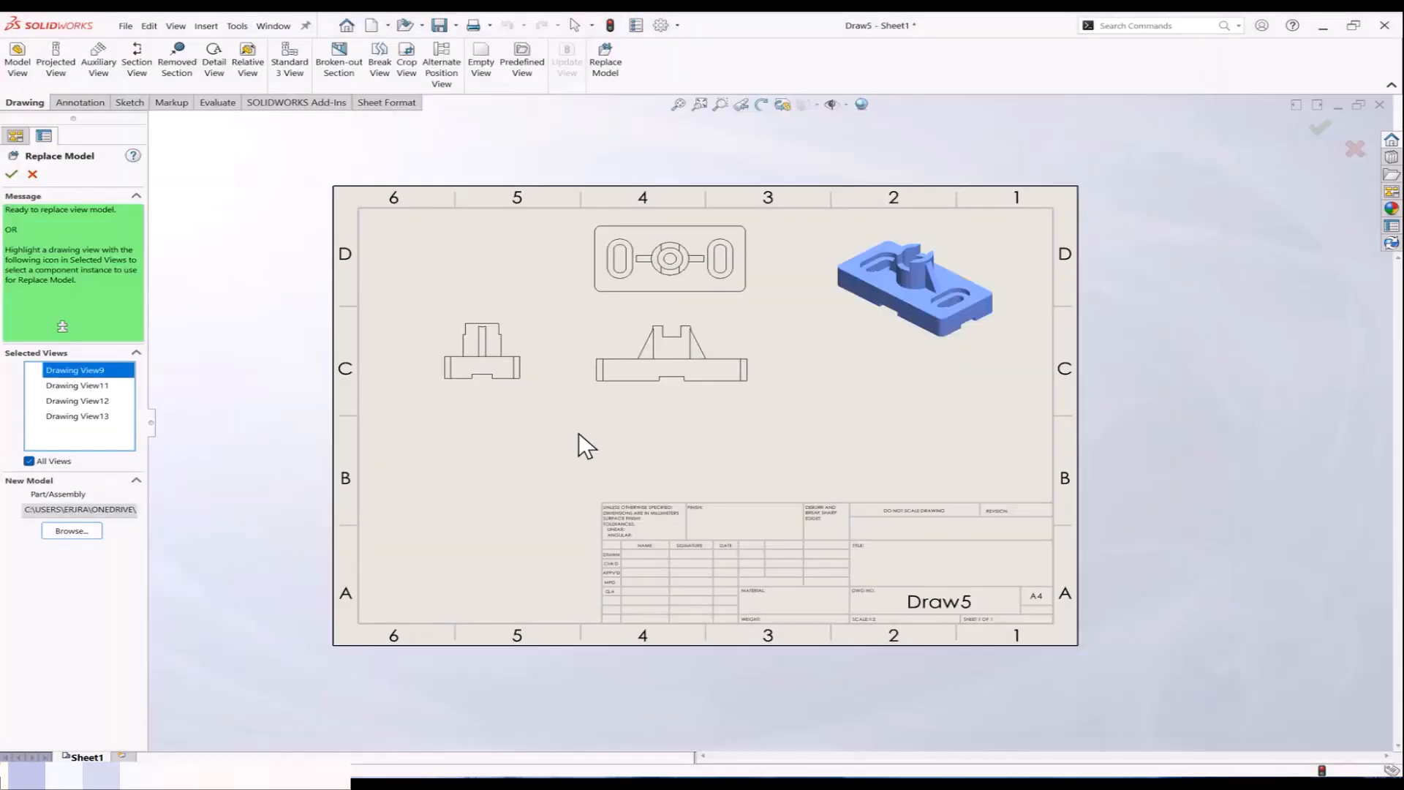
{"action": "left_click", "coordinate": [11, 174]}
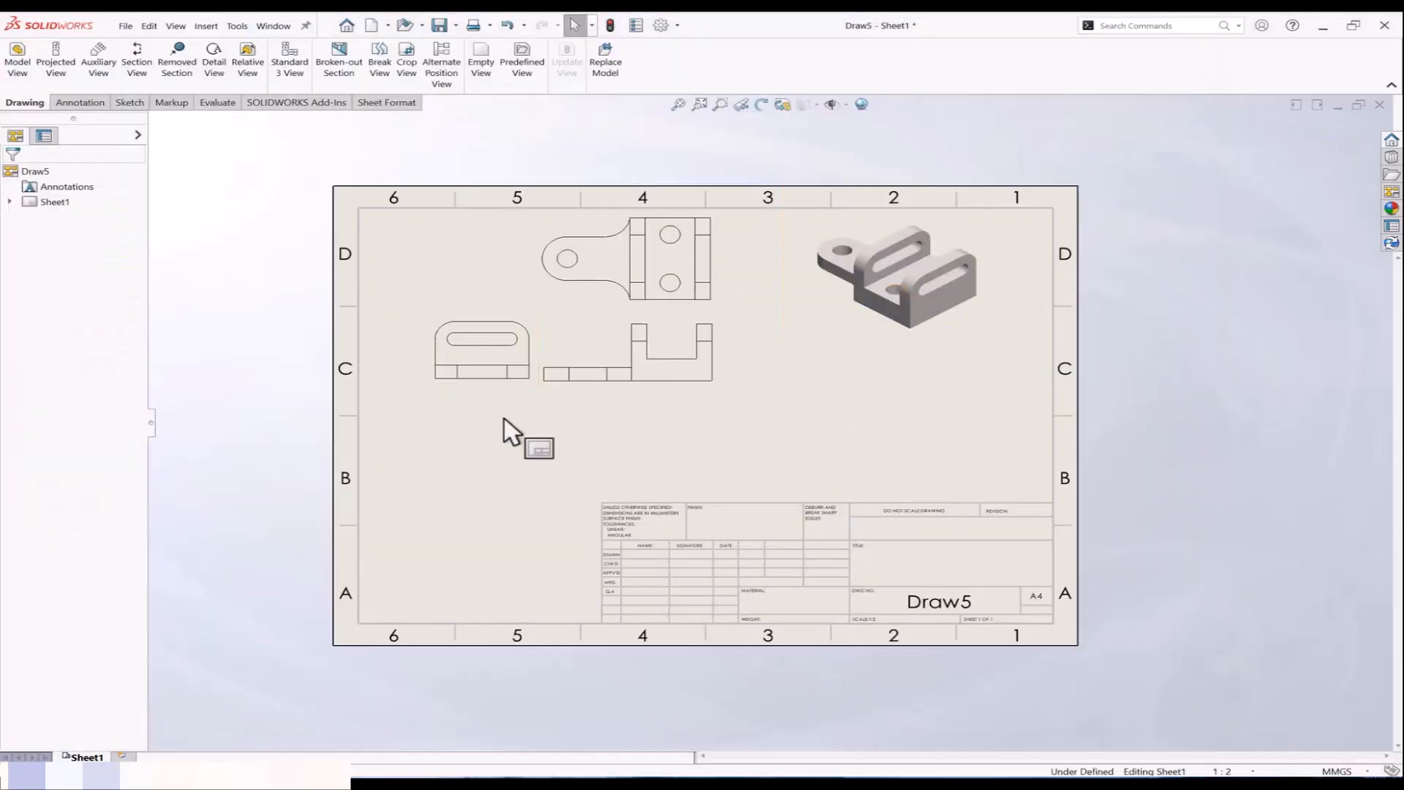
Step: Move the side view in zone C5 away from the front view, into zone C6
{"action": "left_click_drag", "start_coordinate": [463, 401], "coordinate": [410, 398]}
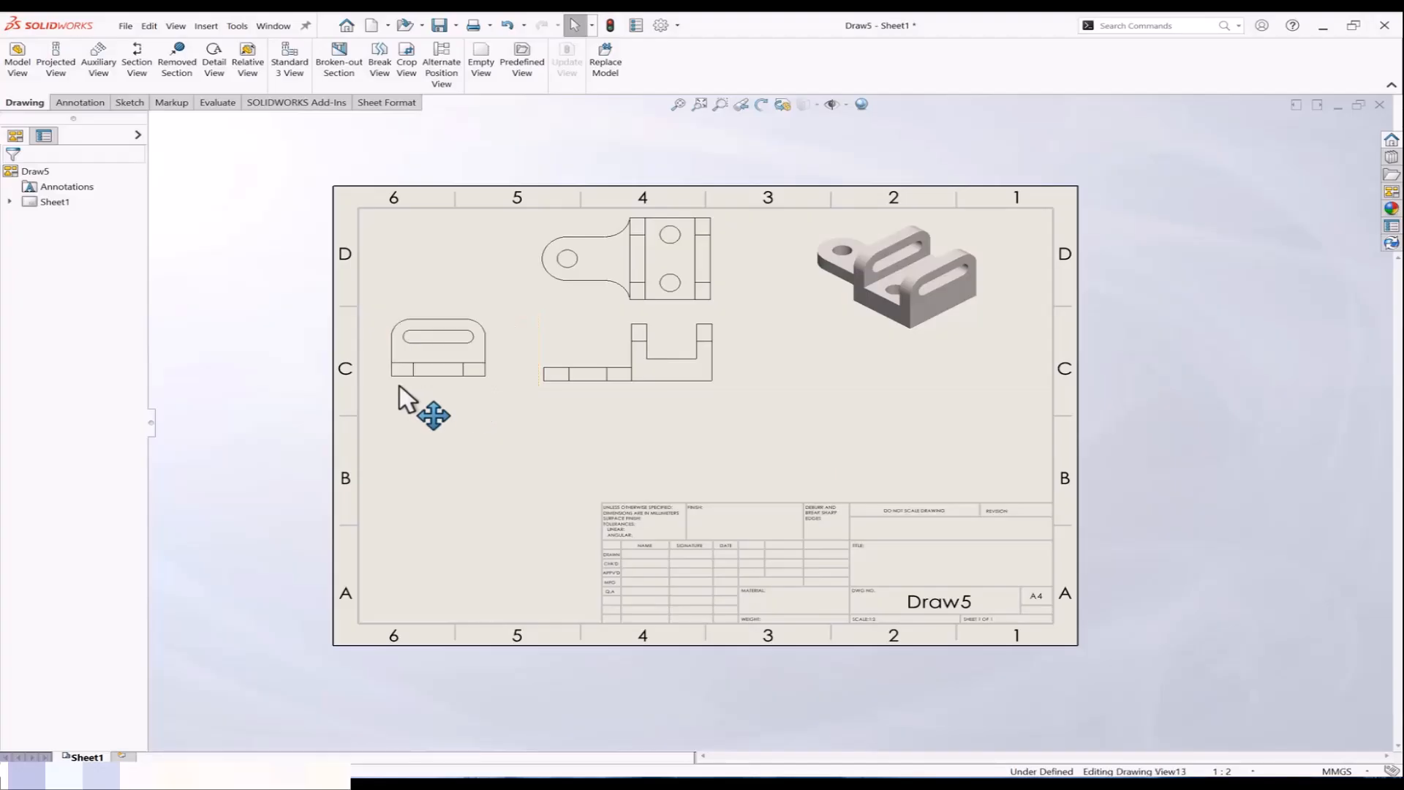
{"action": "left_click", "coordinate": [565, 427]}
{"action": "middle_click_drag", "start_coordinate": [565, 427], "coordinate": [512, 418]}
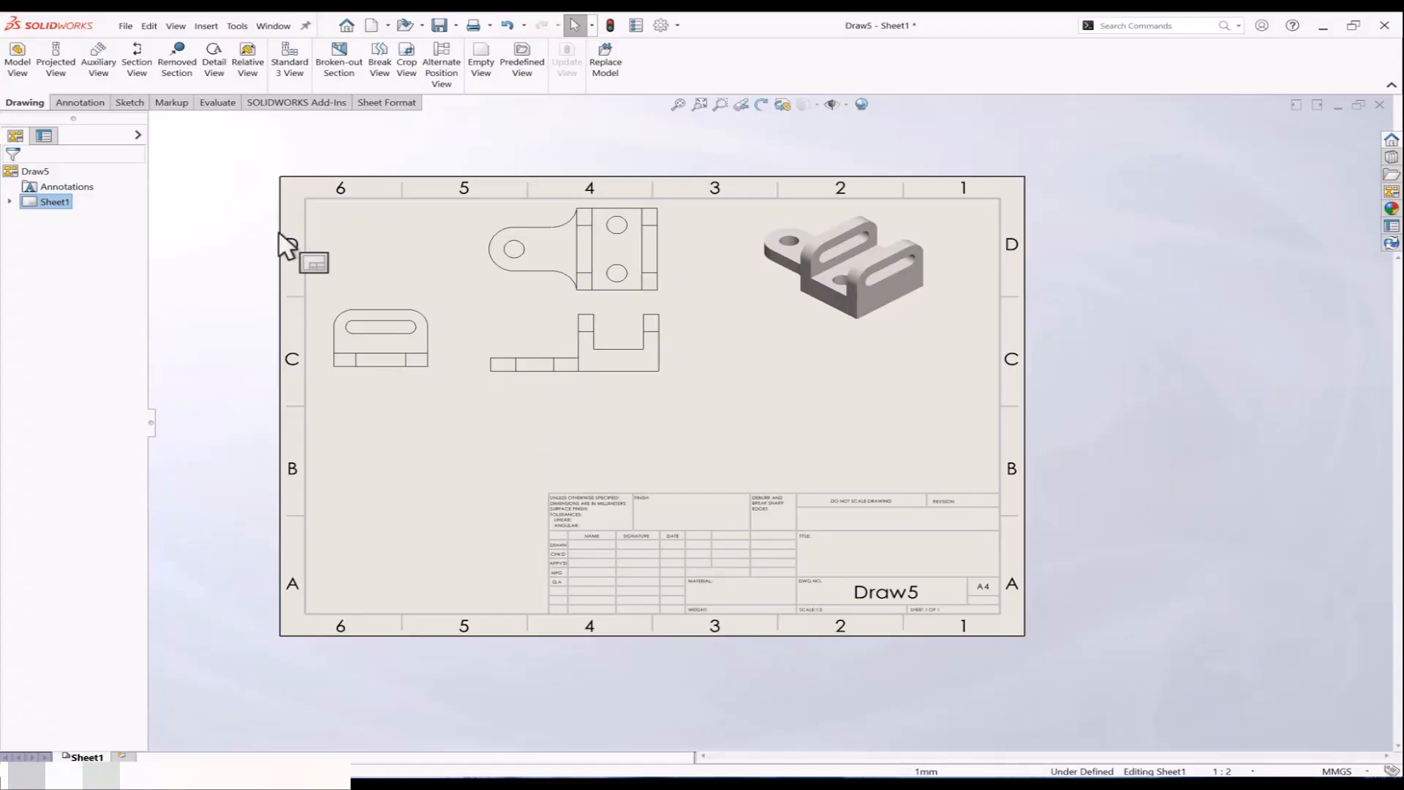
Step: Add smart dimensions for the overall length and overall height of the front view in zone C4
{"action": "left_click", "coordinate": [80, 103]}
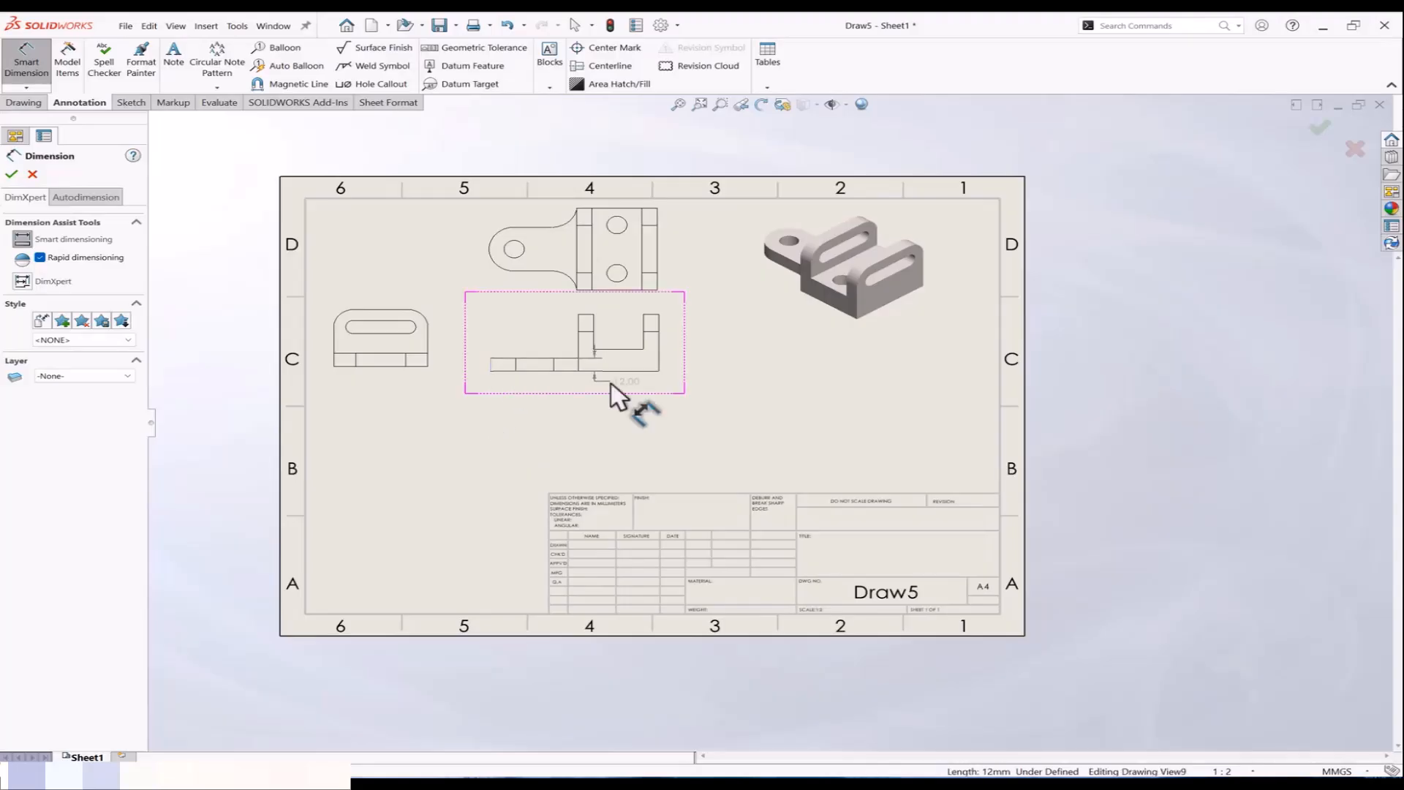
{"action": "left_click", "coordinate": [656, 370]}
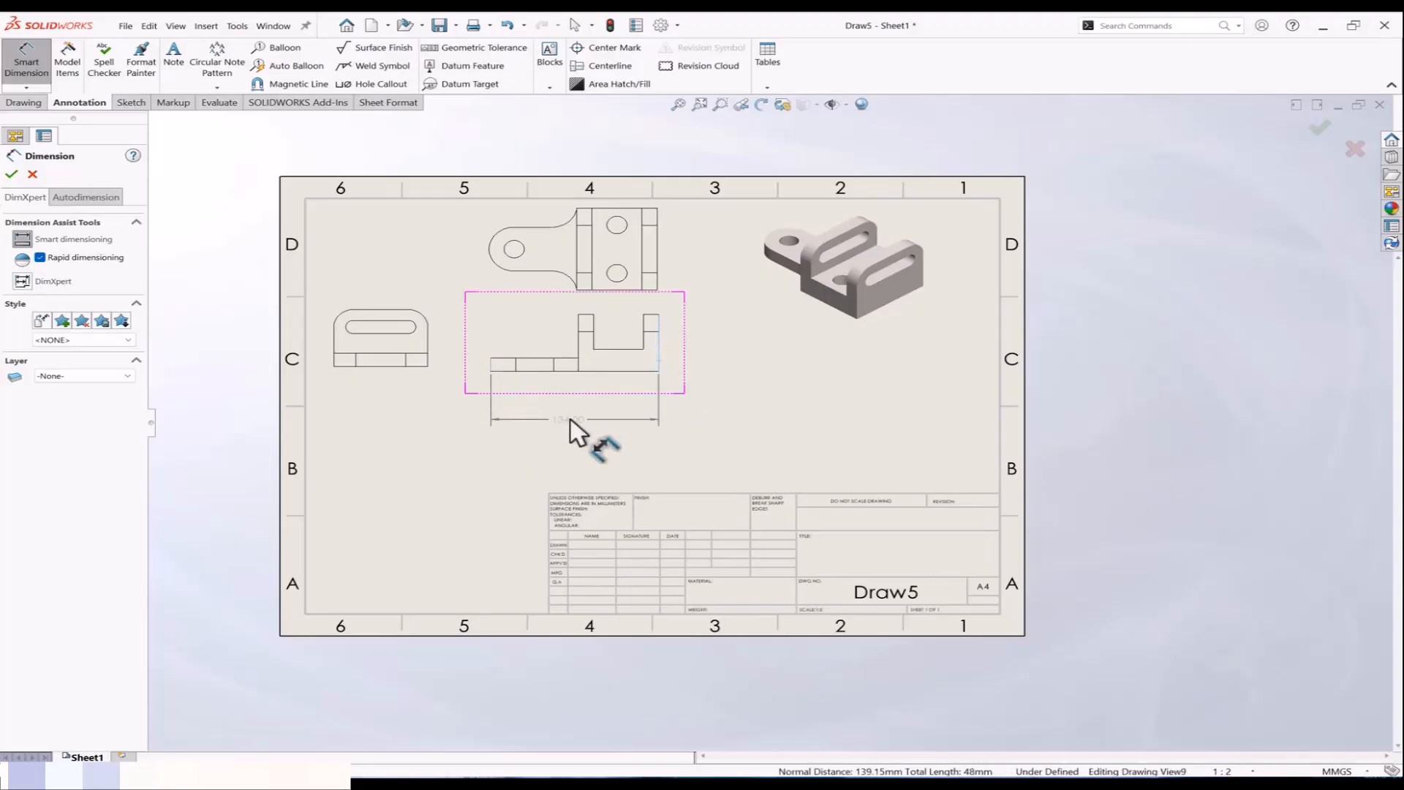
{"action": "left_click", "coordinate": [579, 390]}
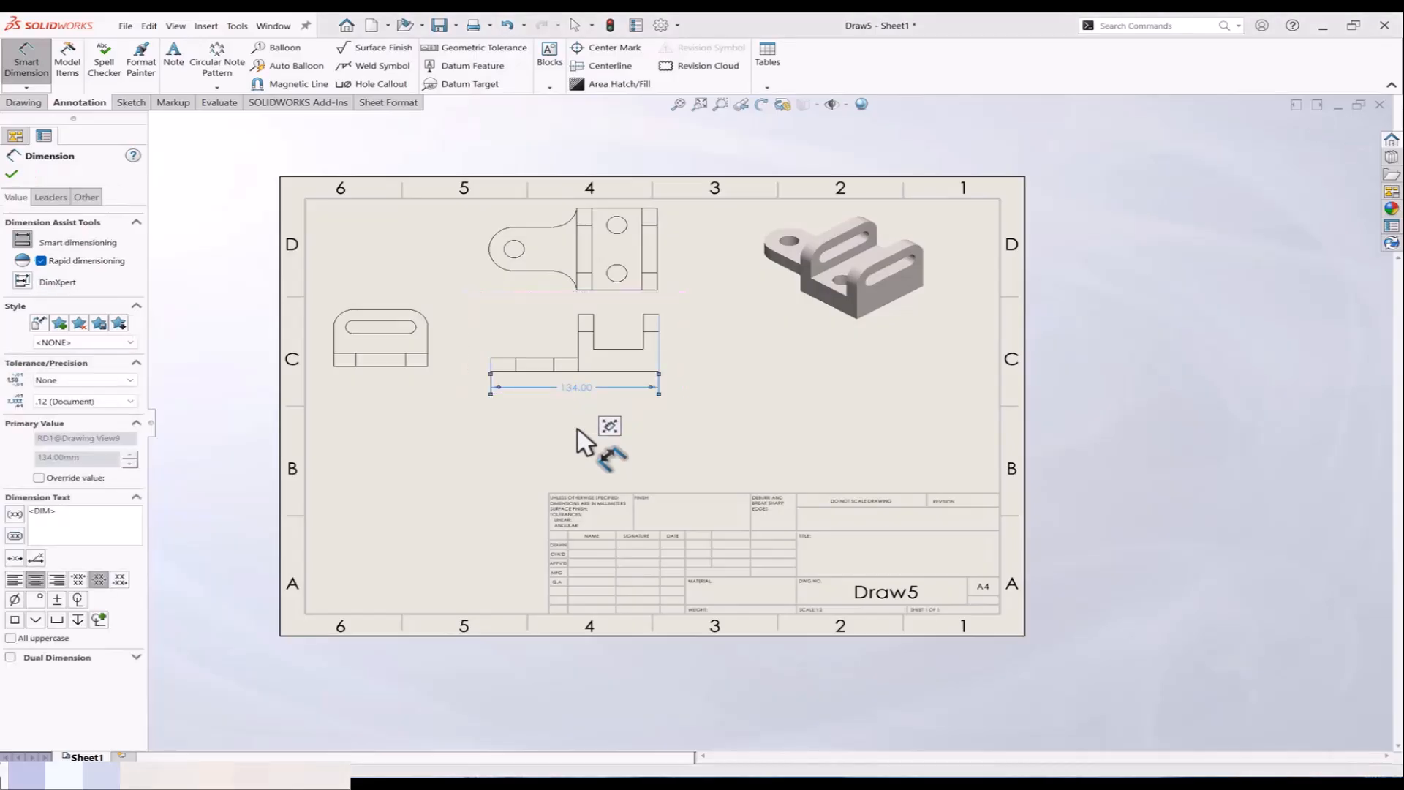
{"action": "scroll", "coordinate": [667, 387], "scroll_direction": "down", "scroll_amount": 2}
{"action": "left_click", "coordinate": [660, 391]}
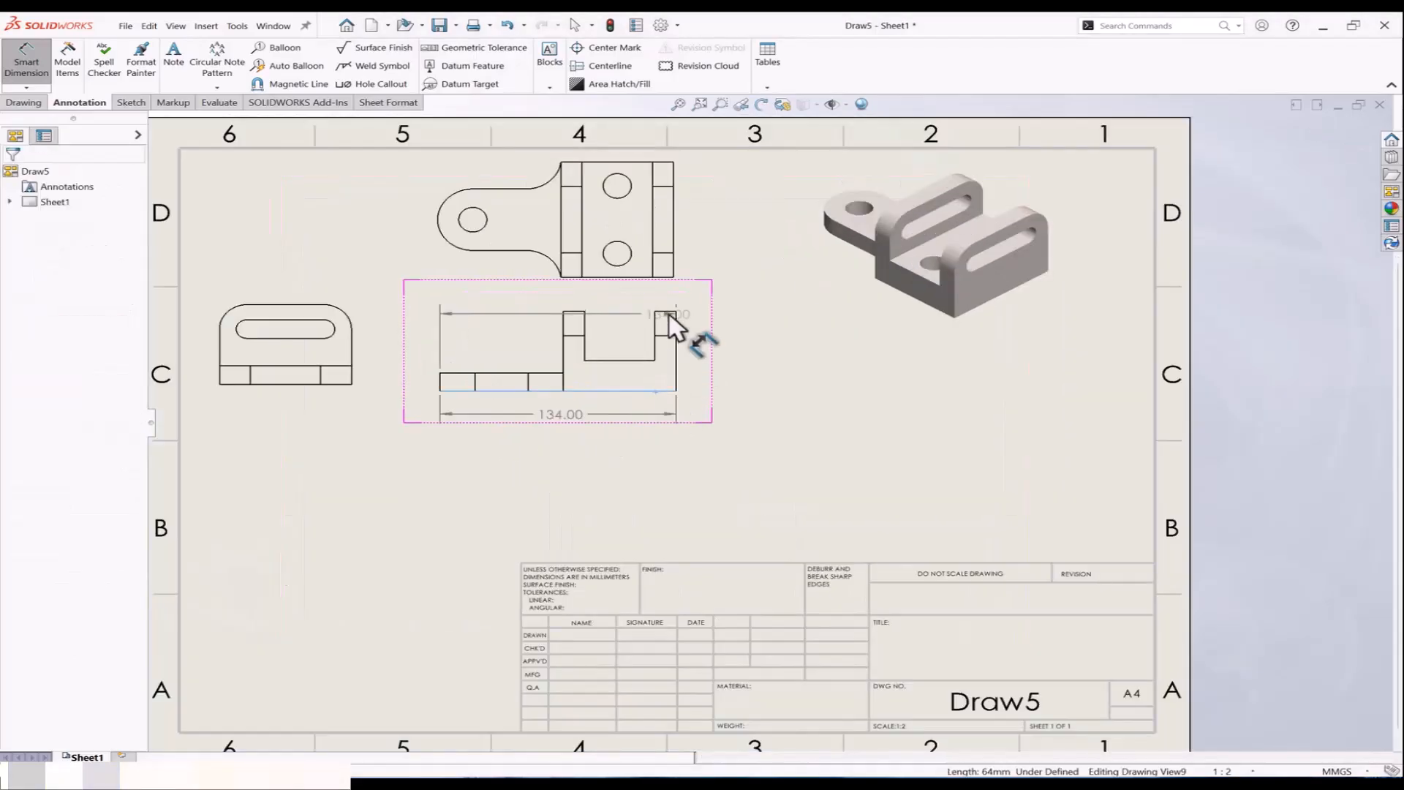
{"action": "left_click", "coordinate": [749, 355]}
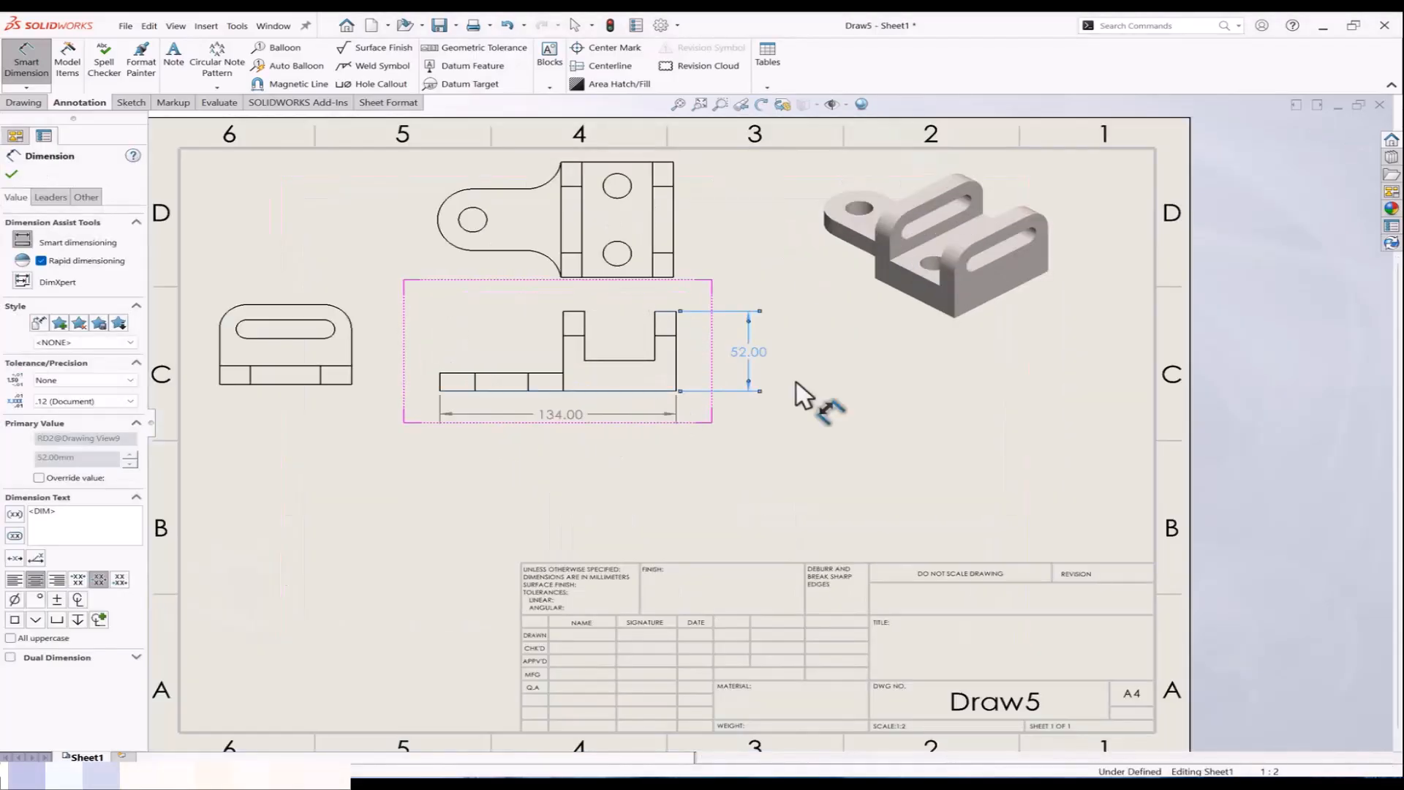
Step: Assign the front view's overall height dimension to the FORMAT layer and finish dimensioning
{"action": "left_click", "coordinate": [86, 198]}
{"action": "left_click", "coordinate": [76, 363]}
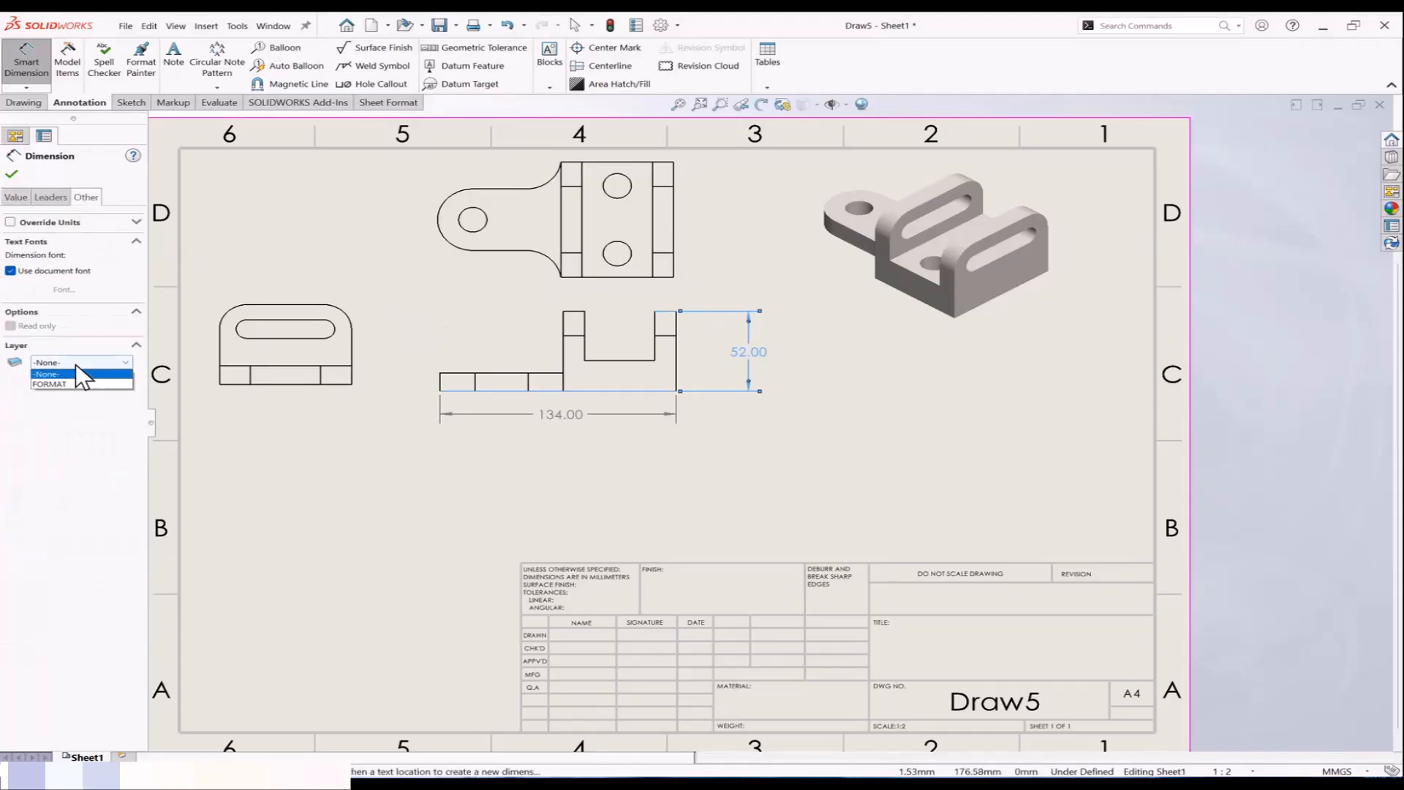
{"action": "left_click", "coordinate": [68, 380]}
{"action": "left_click", "coordinate": [20, 178]}
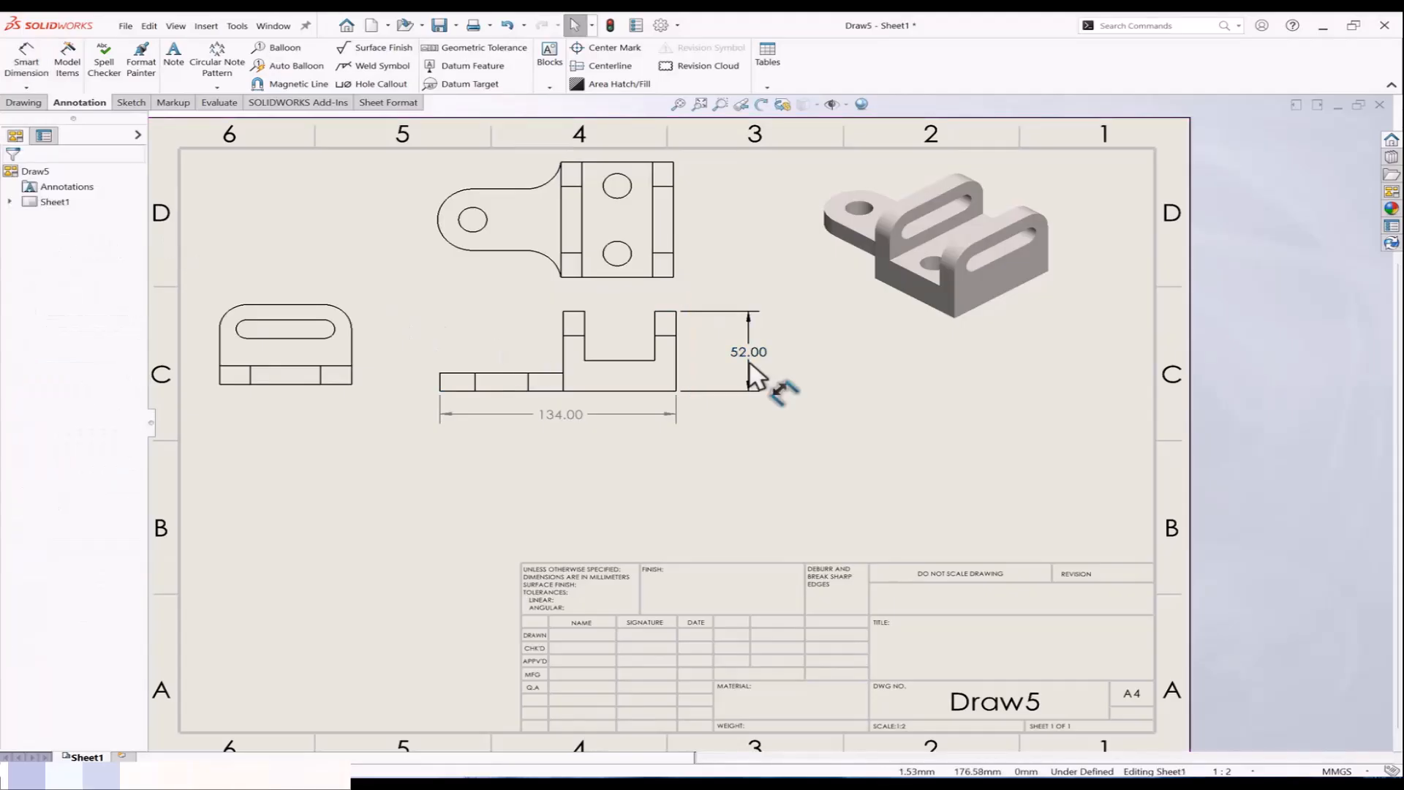
Step: Assign the front view's overall length dimension to the FORMAT layer
{"action": "left_click", "coordinate": [599, 414]}
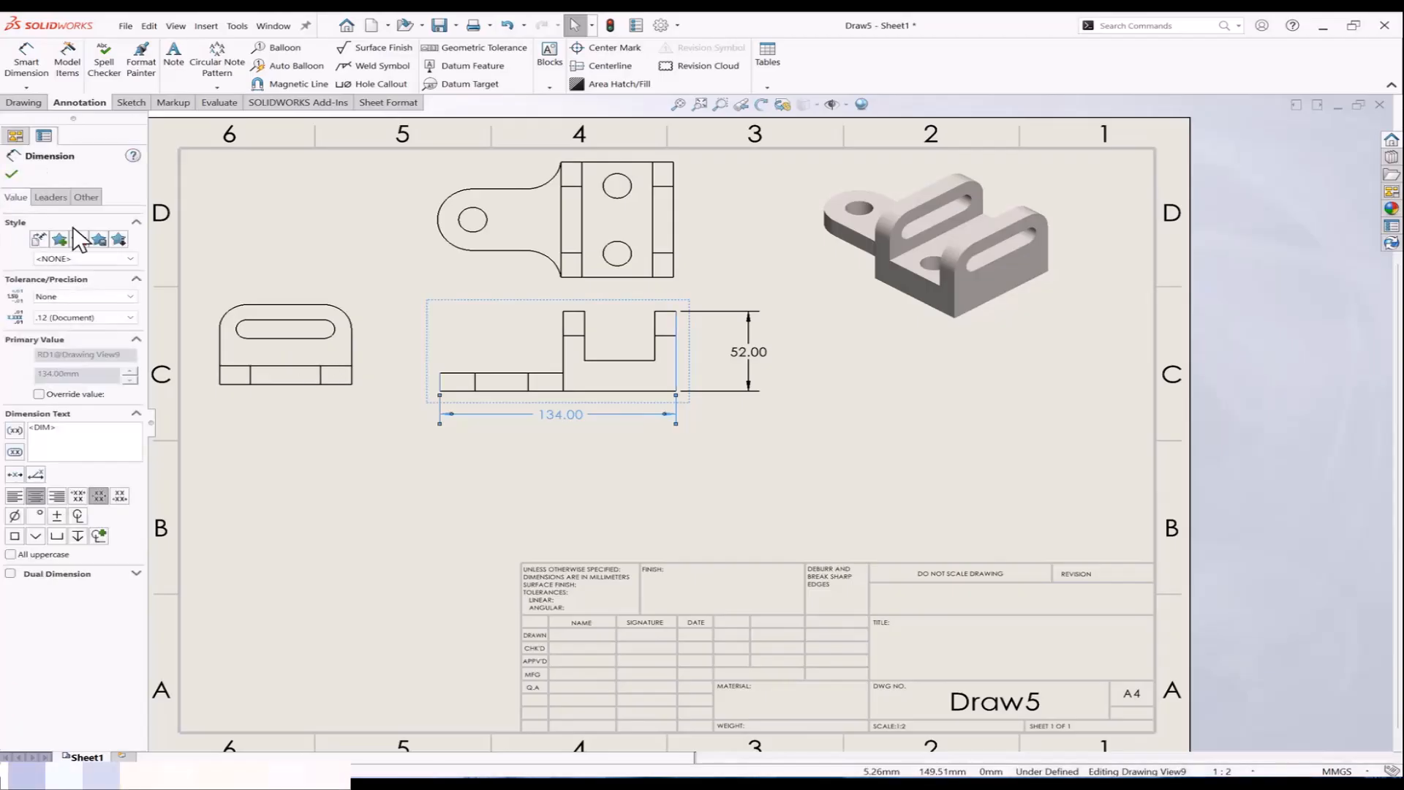
{"action": "left_click", "coordinate": [87, 198]}
{"action": "left_click", "coordinate": [81, 363]}
{"action": "left_click", "coordinate": [81, 385]}
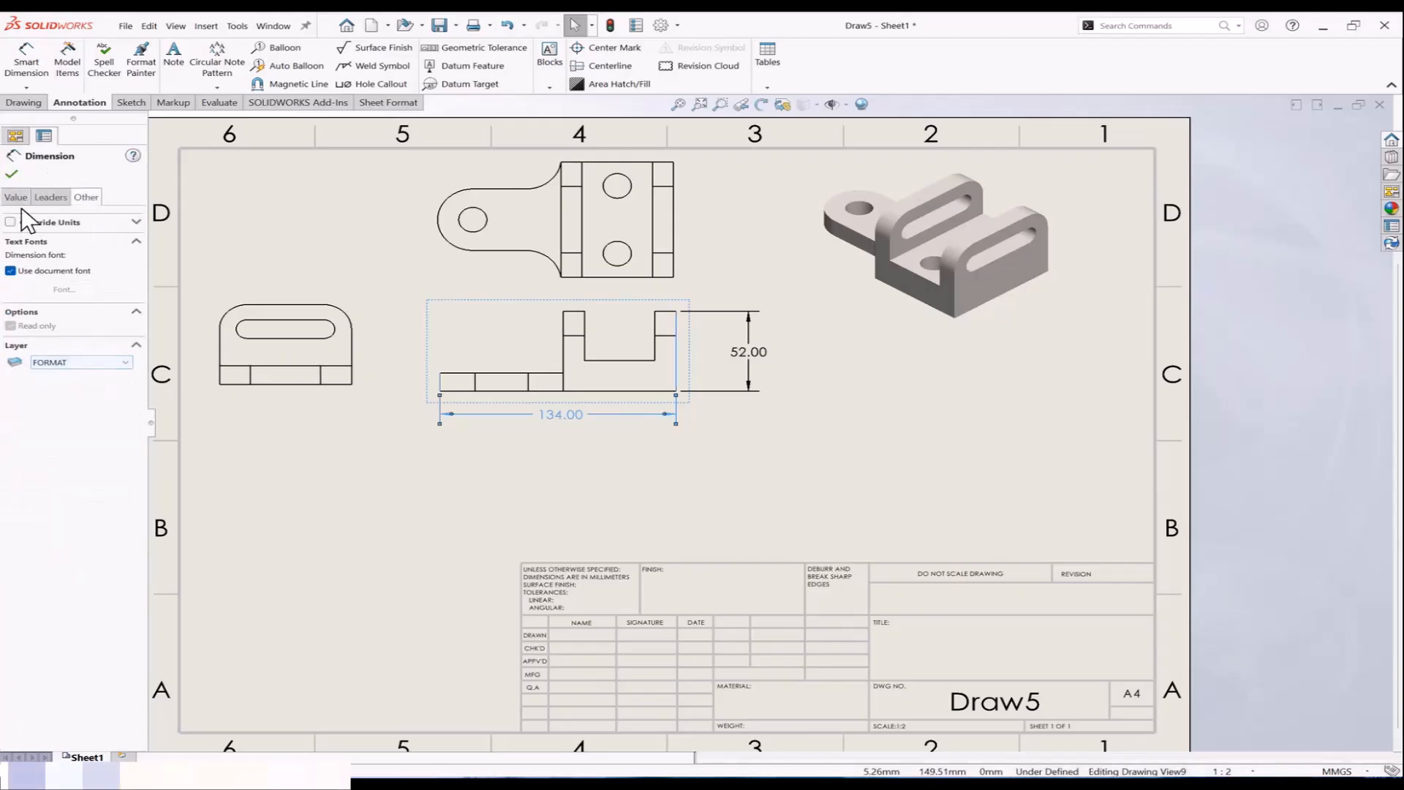
{"action": "left_click", "coordinate": [11, 176]}
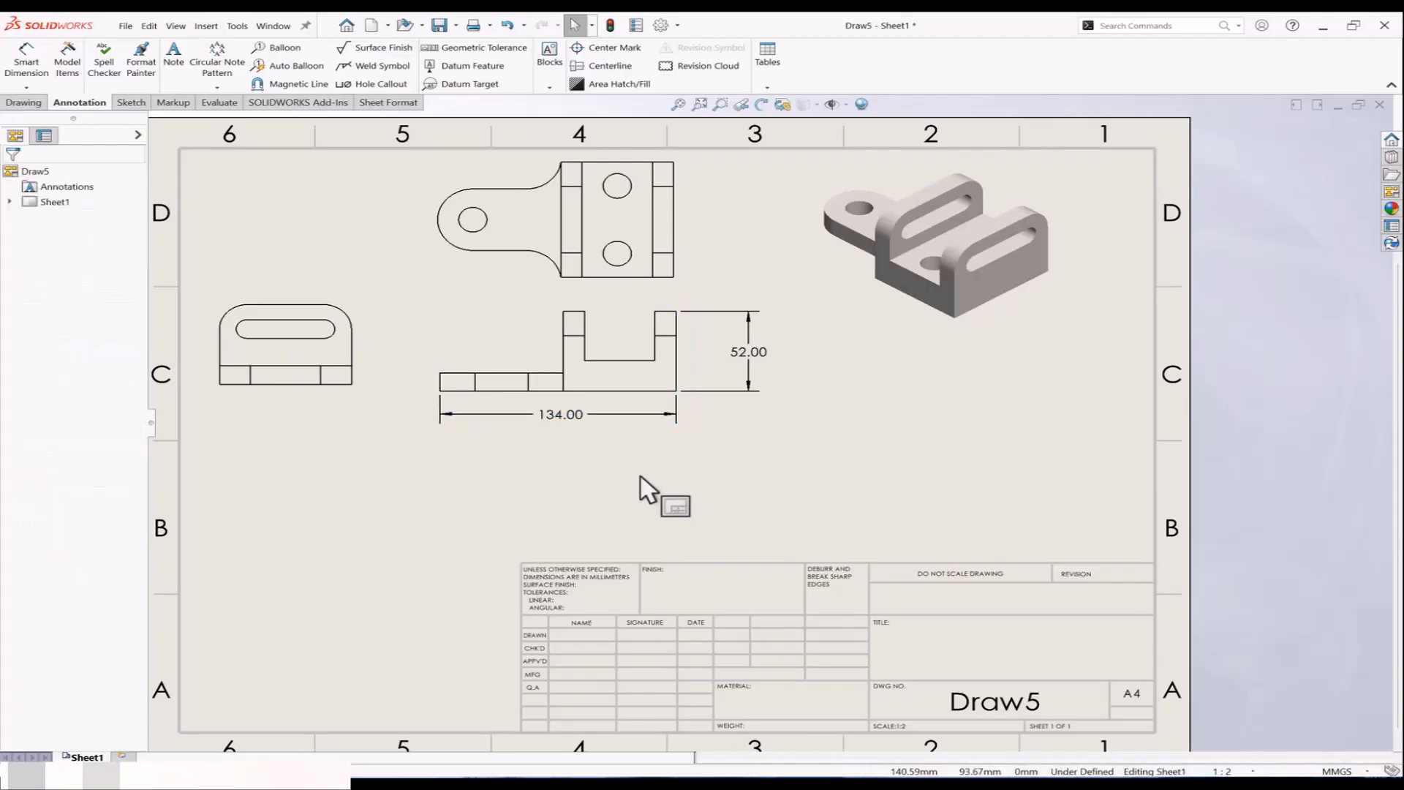
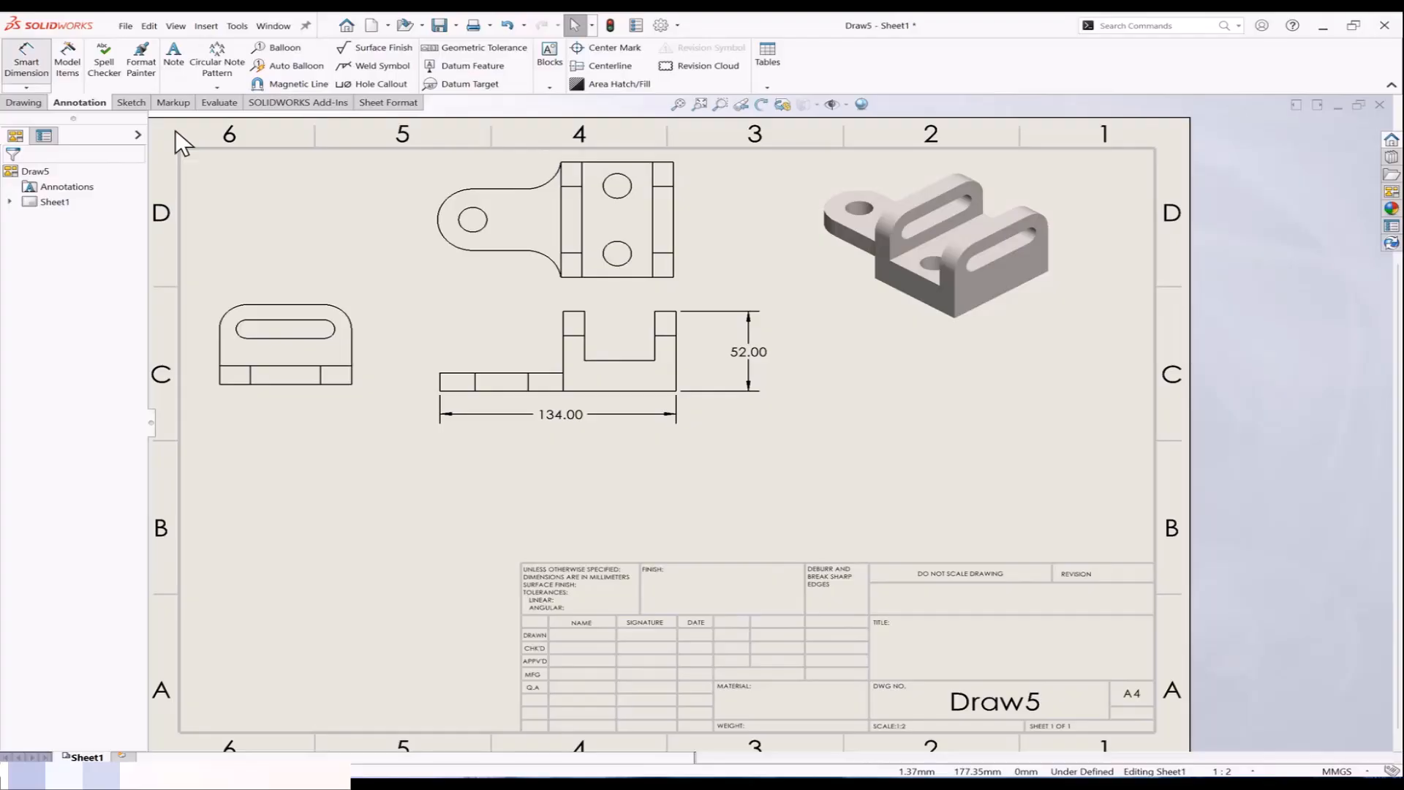
Step: Dimension the side view's rounded corner radius and the diameter of the hole in the top view's rounded lug
{"action": "left_click", "coordinate": [343, 311]}
{"action": "left_click", "coordinate": [406, 295]}
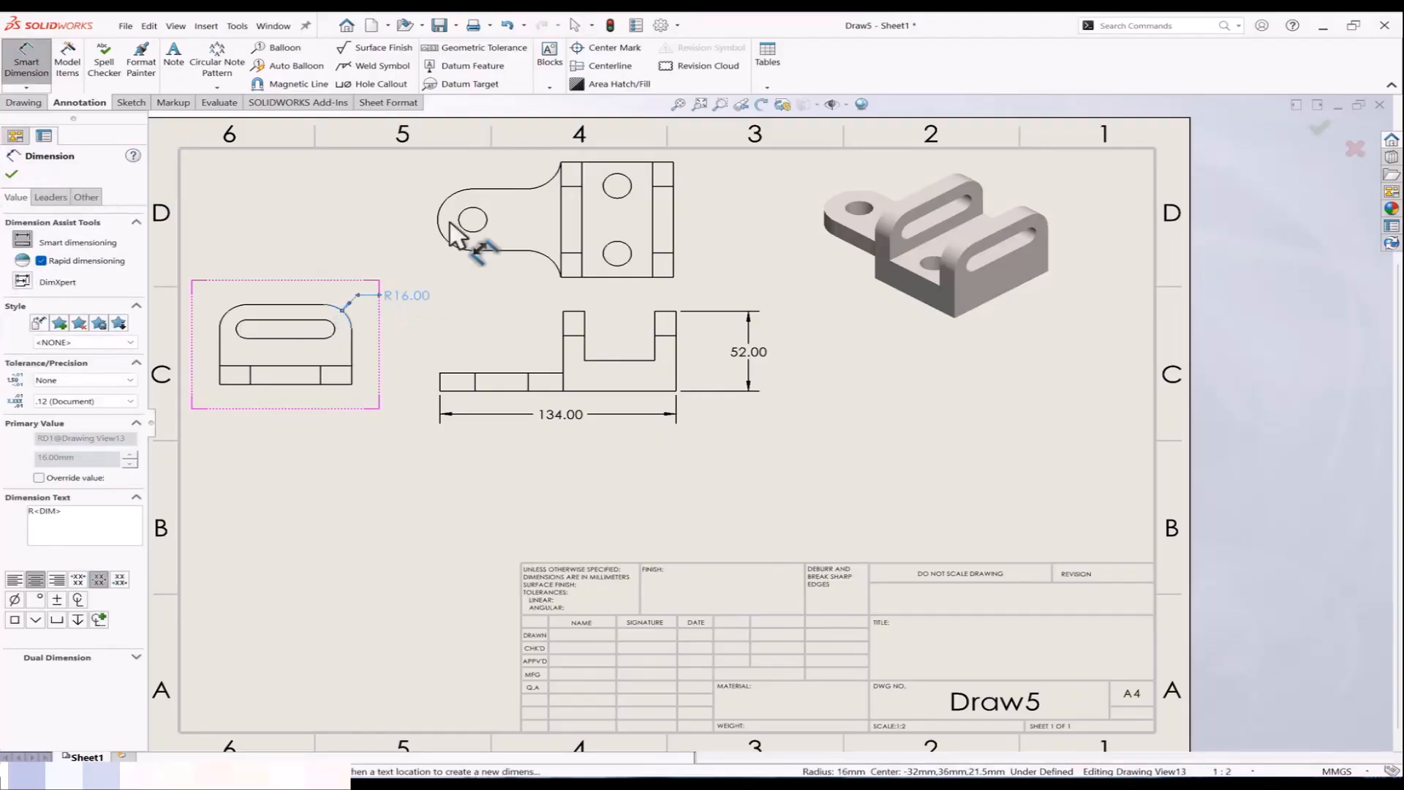
{"action": "left_click", "coordinate": [462, 221]}
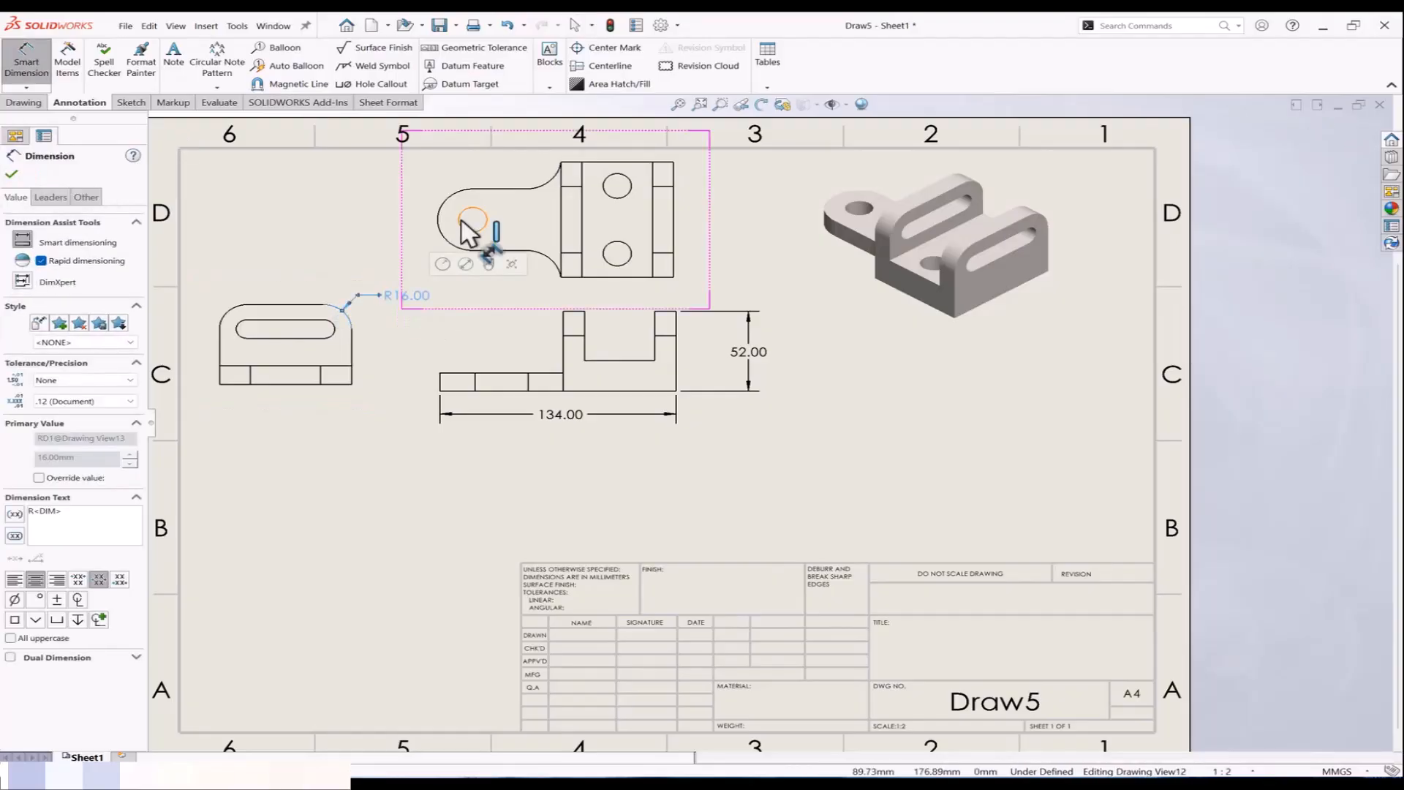
{"action": "left_click", "coordinate": [466, 231]}
{"action": "left_click", "coordinate": [388, 188]}
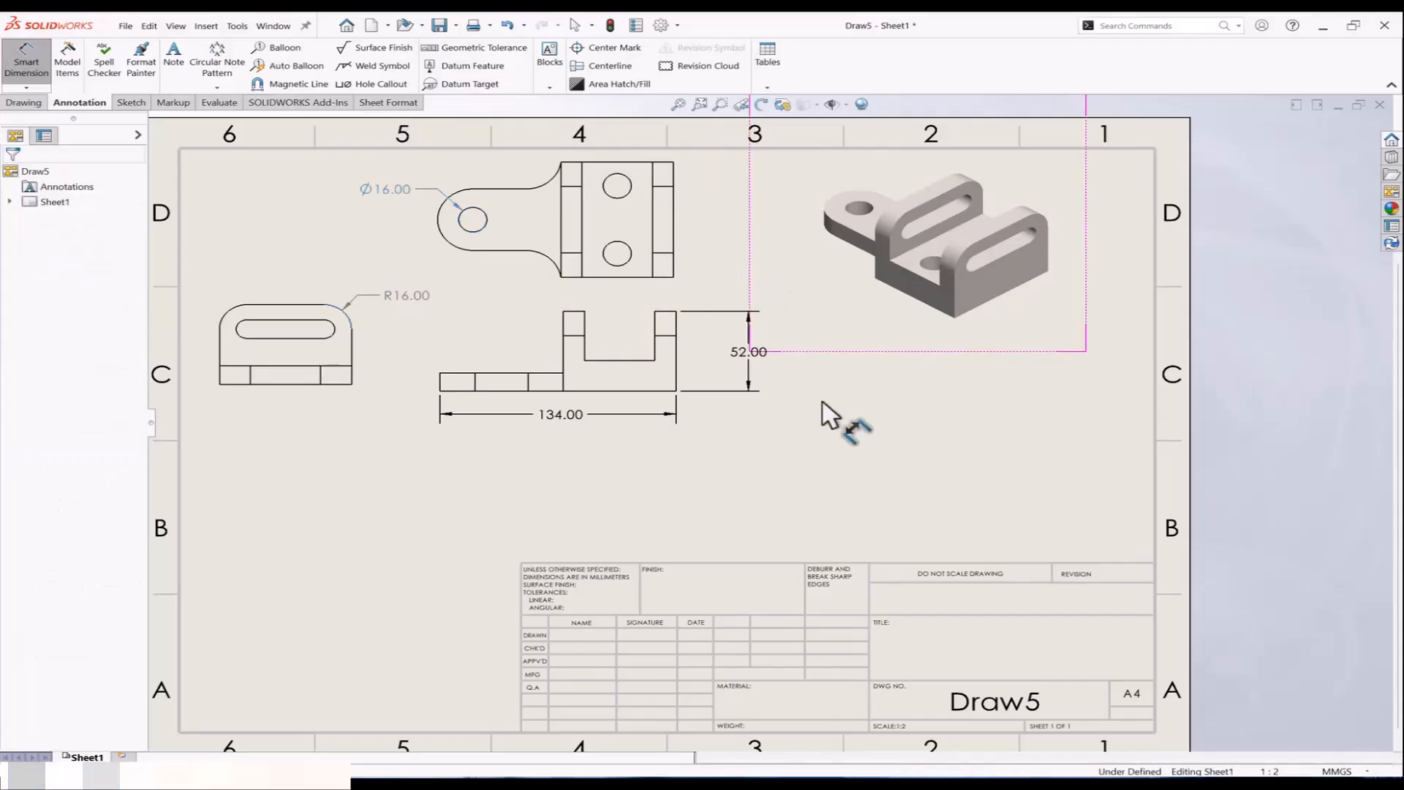
{"action": "key", "text": "Escape"}
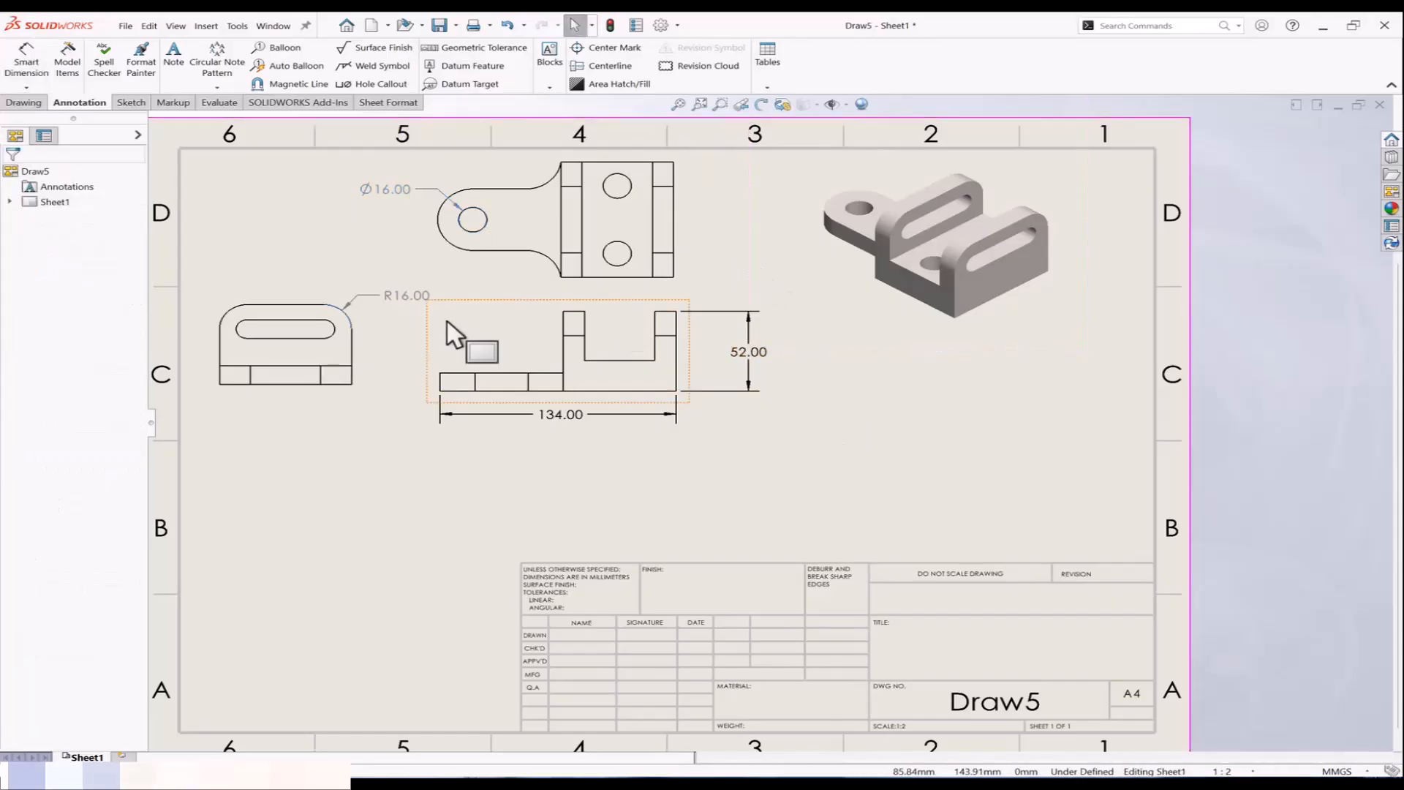
Step: Delete the corner radius, overall length, overall height and hole diameter dimensions from the three orthographic views
{"action": "left_click", "coordinate": [406, 295]}
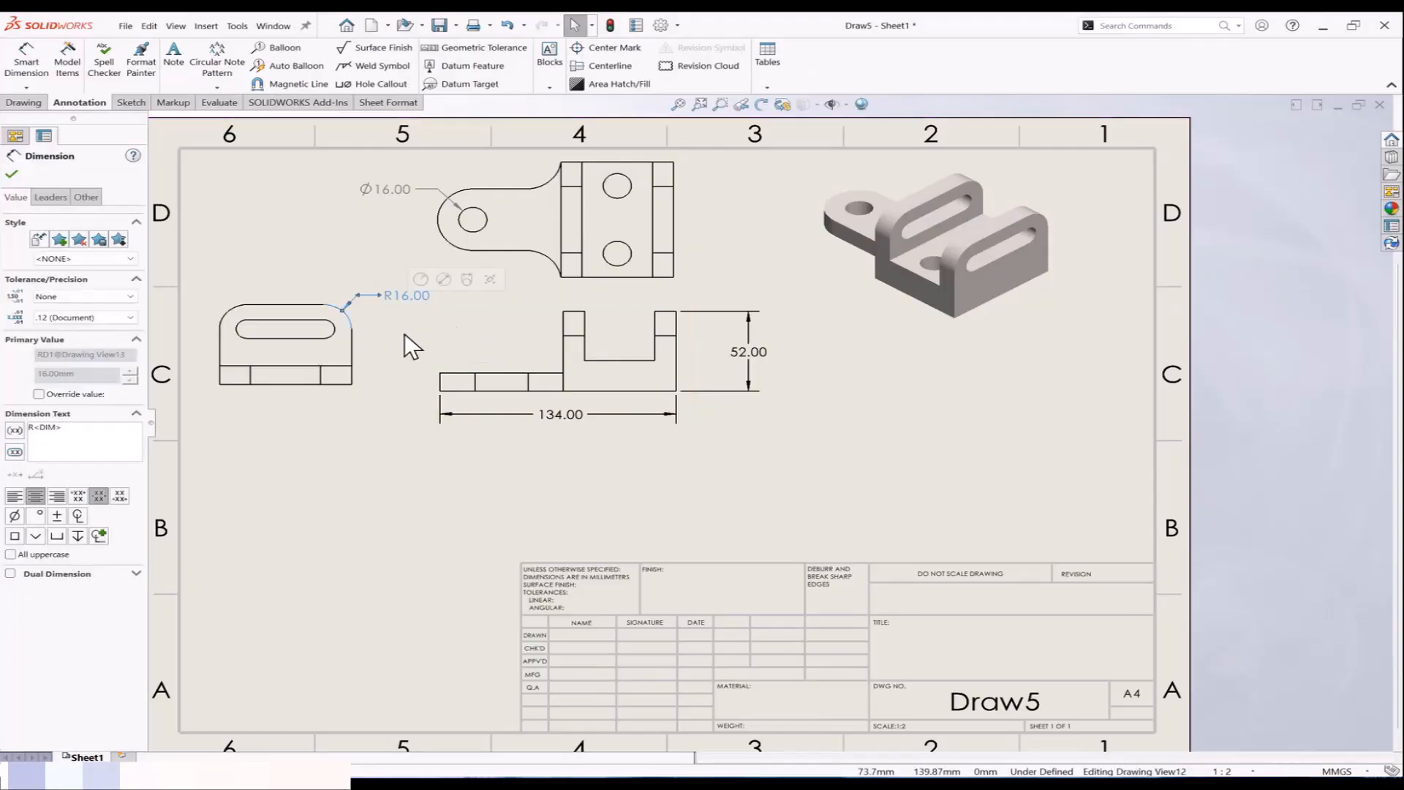
{"action": "key", "text": "Delete"}
{"action": "left_click", "coordinate": [560, 414]}
{"action": "key", "text": "Delete"}
{"action": "left_click", "coordinate": [727, 392]}
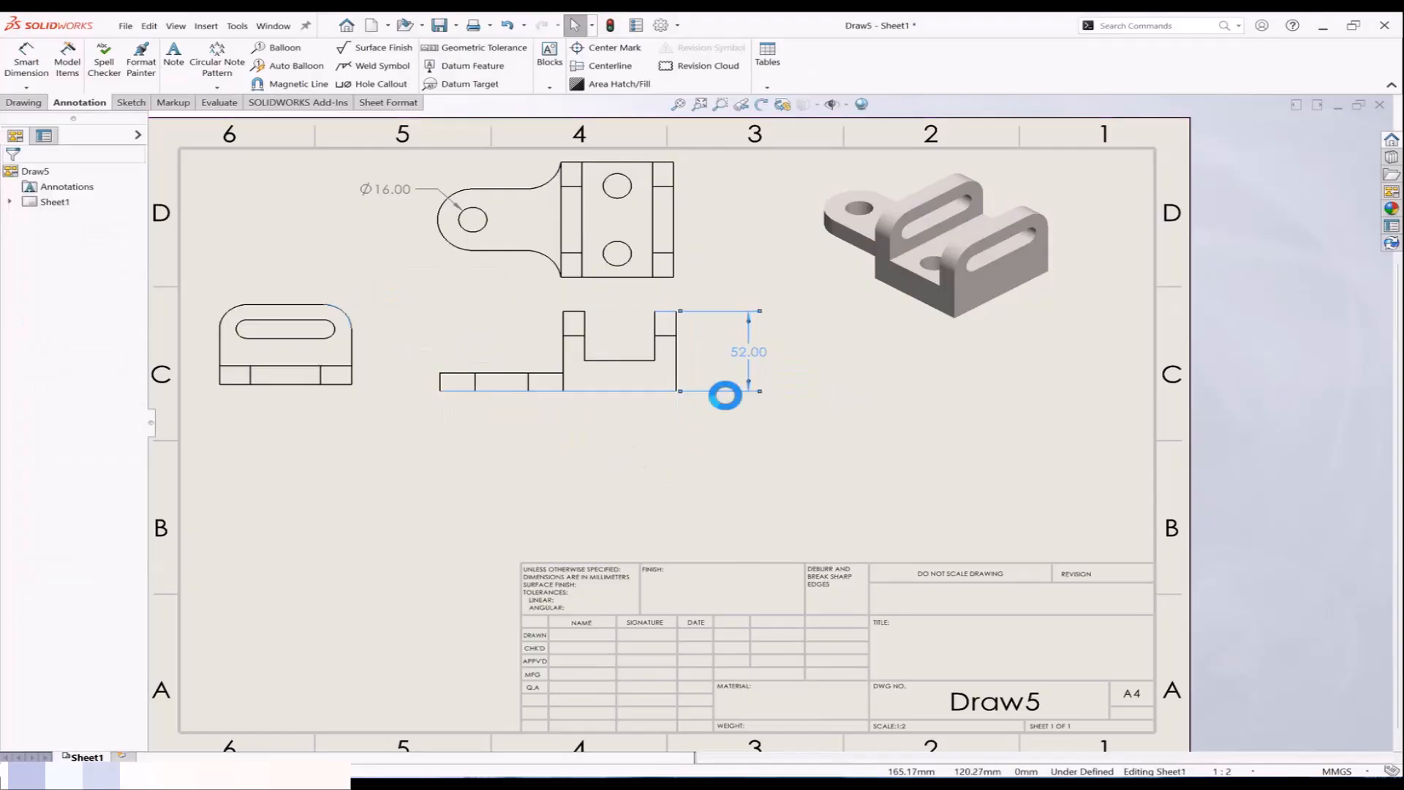
{"action": "key", "text": "Delete"}
{"action": "left_click", "coordinate": [385, 189]}
{"action": "key", "text": "Delete"}
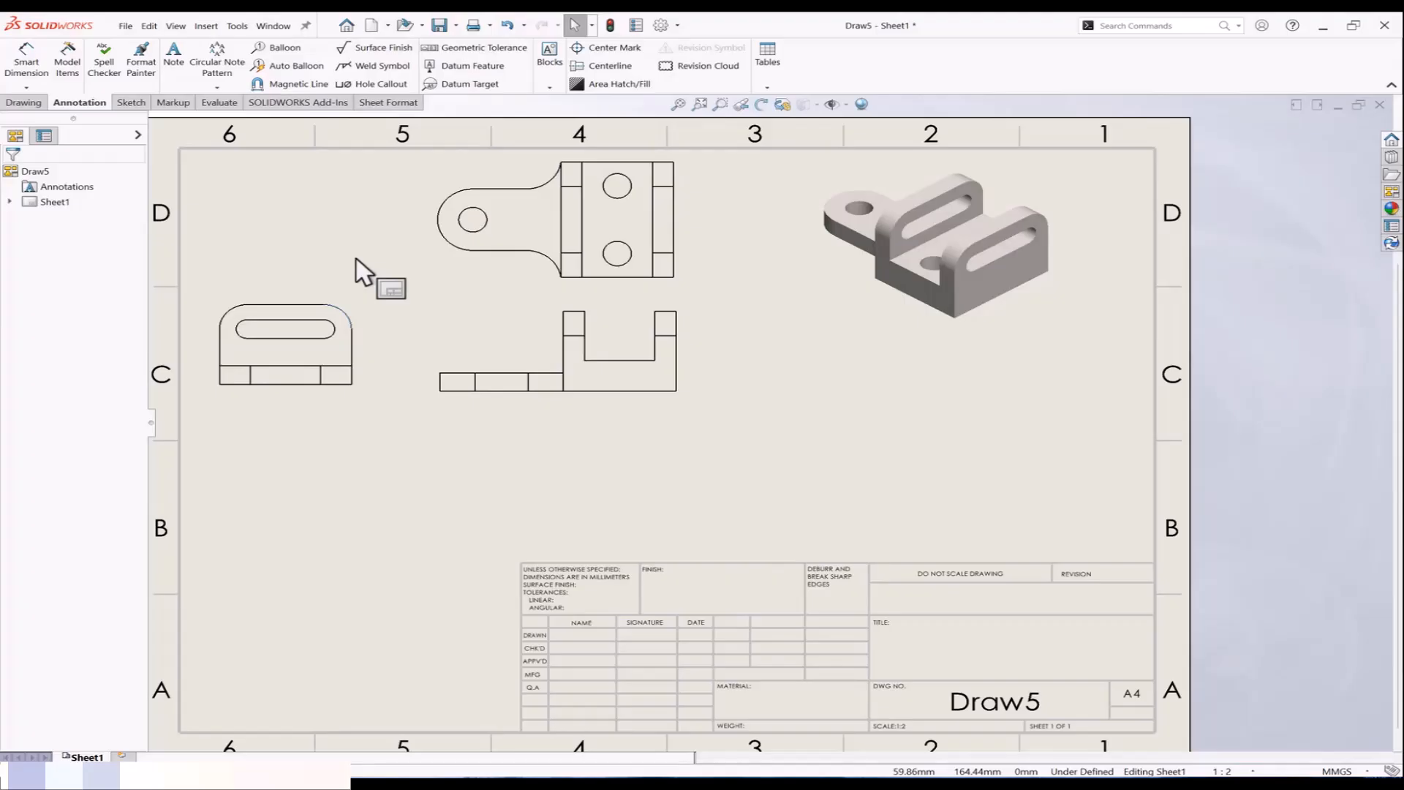
Step: Insert model dimensions with Model Items, using Selected feature as source and picking features in the top, front and side views
{"action": "left_click", "coordinate": [67, 62]}
{"action": "left_click", "coordinate": [556, 245]}
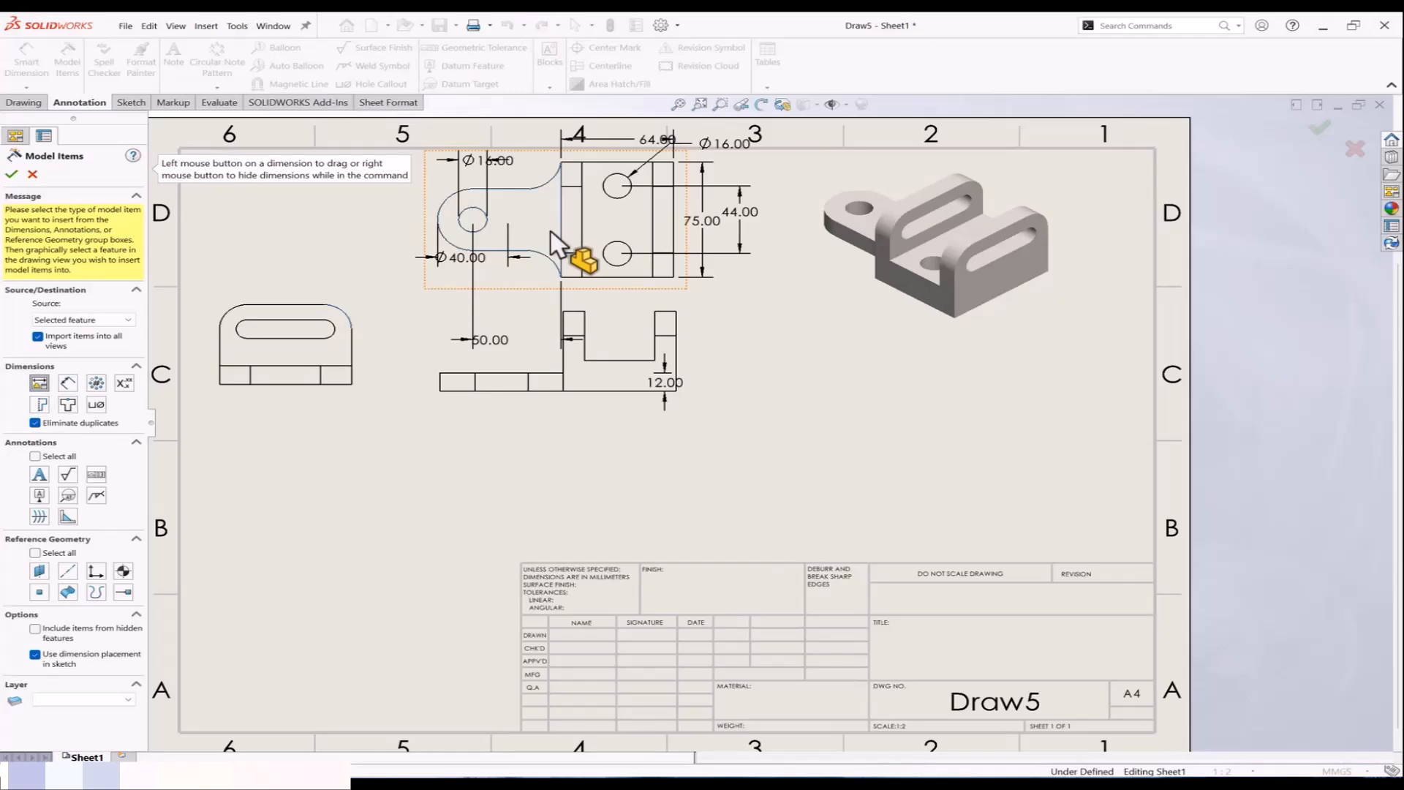
{"action": "left_click", "coordinate": [525, 378]}
{"action": "left_click", "coordinate": [577, 375]}
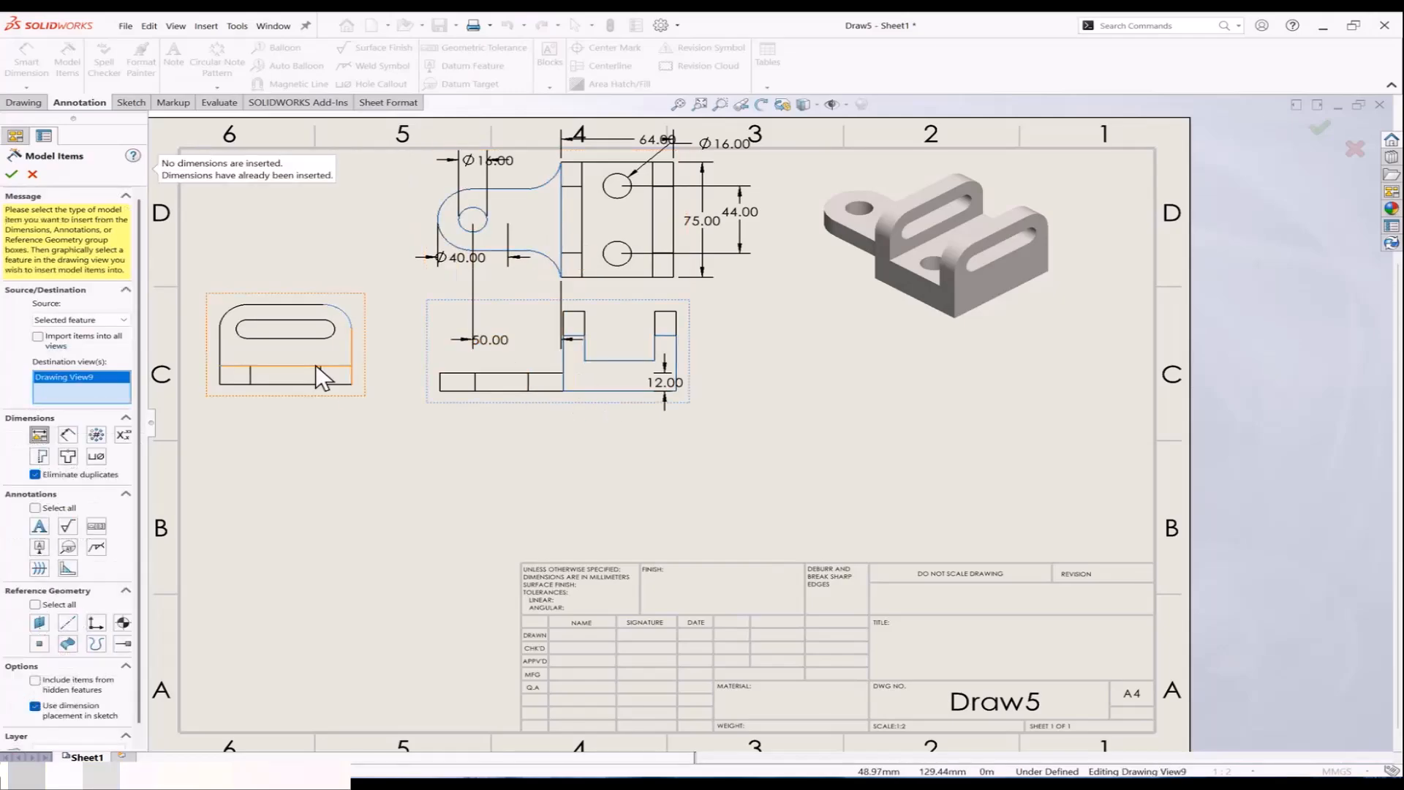
{"action": "left_click", "coordinate": [314, 345]}
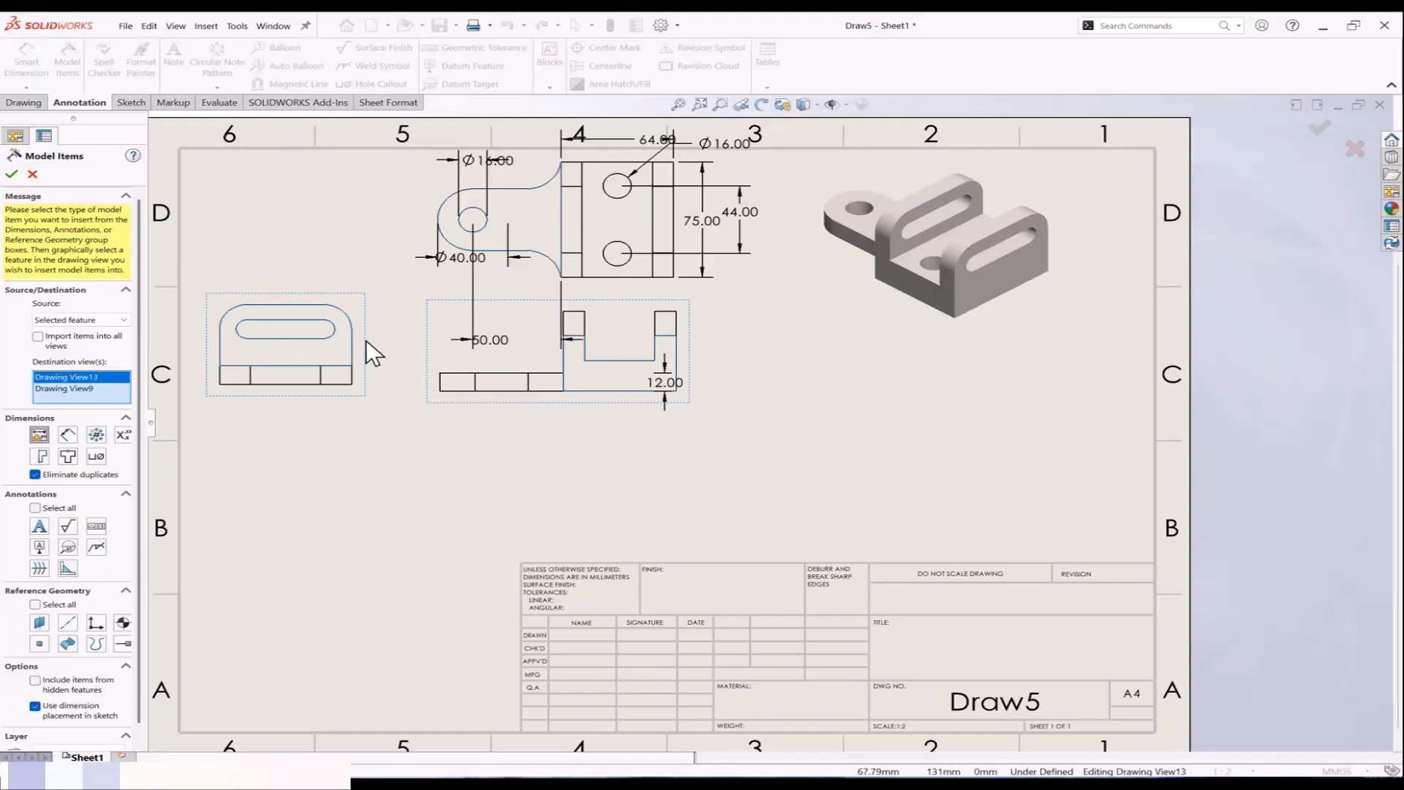
{"action": "left_click", "coordinate": [11, 174]}
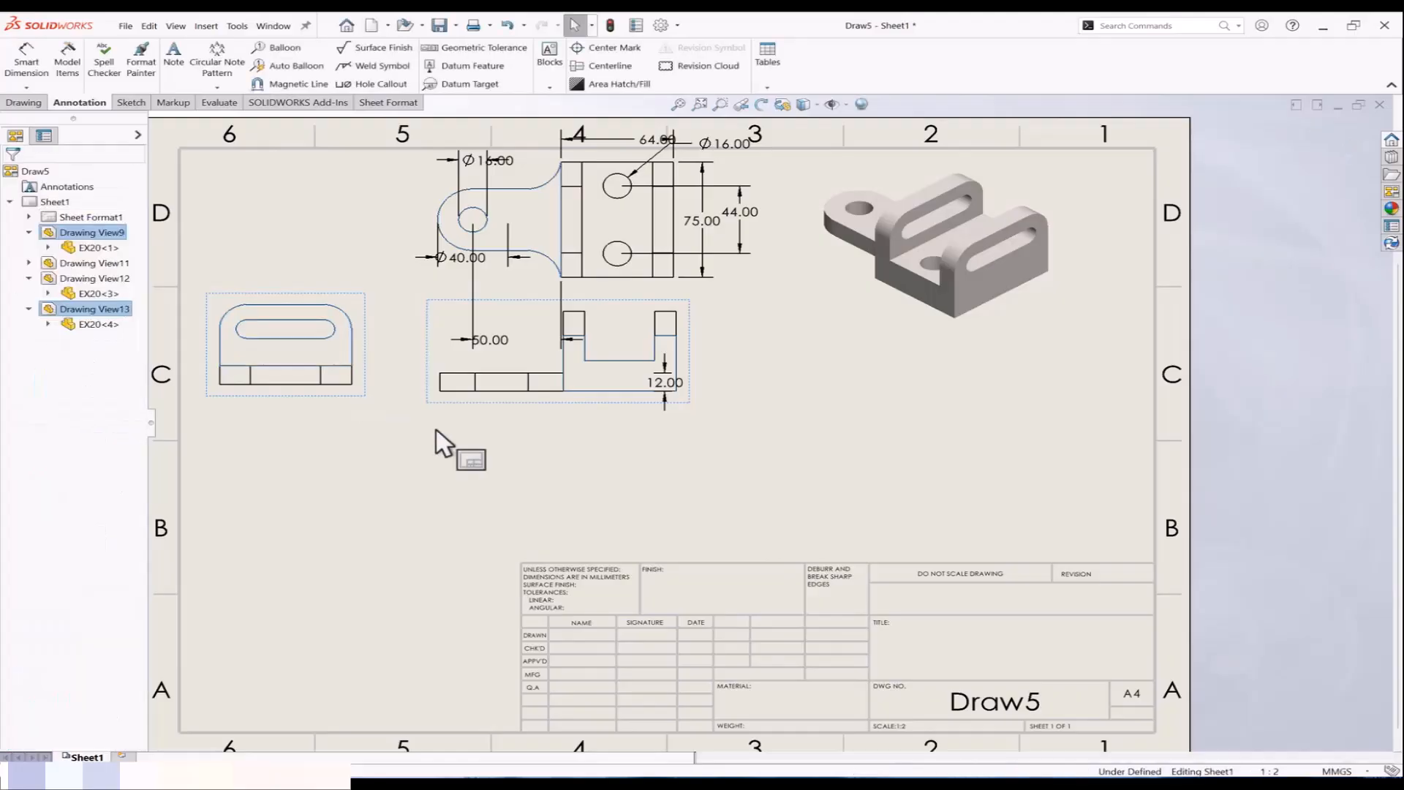
Step: Move the 50 mm hole-position dimension up from the front view to just below the top view
{"action": "mouse_move", "coordinate": [473, 333]}
{"action": "left_mouse_down"}
{"action": "mouse_move", "coordinate": [356, 318]}
{"action": "mouse_move", "coordinate": [500, 344]}
{"action": "left_mouse_up"}
{"action": "mouse_move", "coordinate": [512, 413]}
{"action": "left_mouse_down"}
{"action": "mouse_move", "coordinate": [551, 407]}
{"action": "mouse_move", "coordinate": [554, 375]}
{"action": "mouse_move", "coordinate": [541, 374]}
{"action": "left_mouse_up"}
{"action": "scroll", "coordinate": [545, 417], "scroll_direction": "down", "scroll_amount": 3}
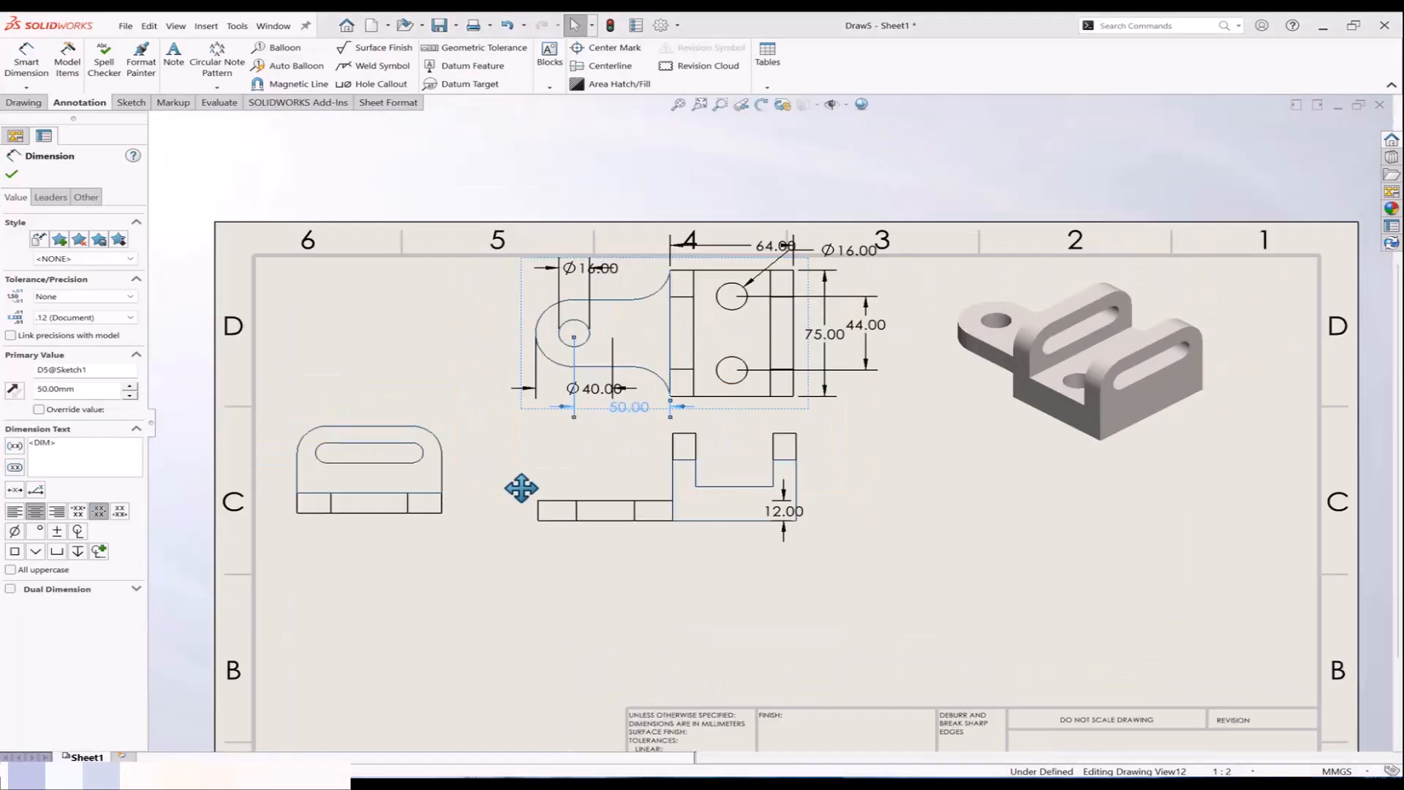
Step: Move the lug hole's diameter dimension outside the top view on a leader and display it as a diameter
{"action": "mouse_move", "coordinate": [585, 276]}
{"action": "left_mouse_down"}
{"action": "mouse_move", "coordinate": [455, 311]}
{"action": "mouse_move", "coordinate": [462, 323]}
{"action": "mouse_move", "coordinate": [456, 298]}
{"action": "left_mouse_up"}
{"action": "left_click", "coordinate": [451, 300]}
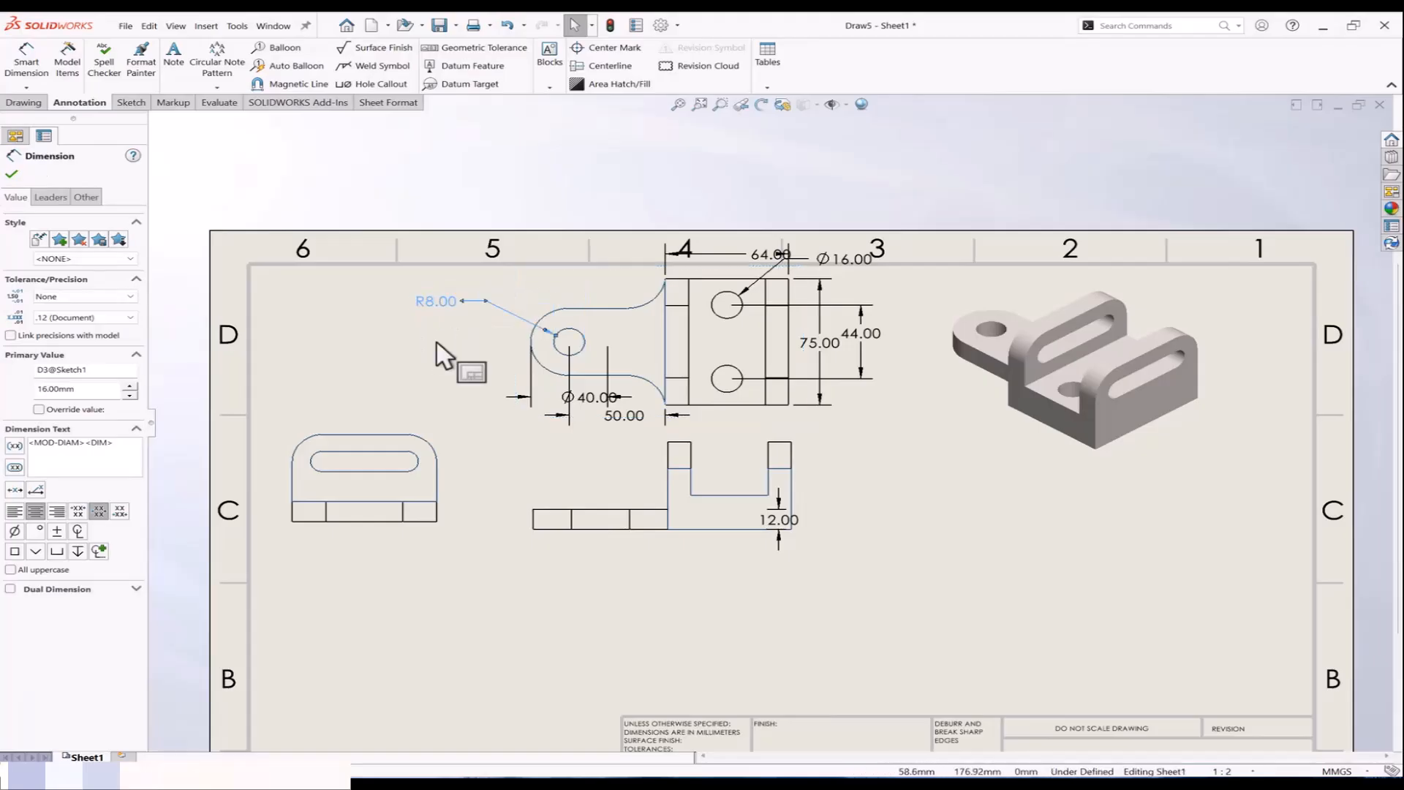
{"action": "left_click", "coordinate": [437, 341]}
{"action": "left_click", "coordinate": [437, 302]}
{"action": "left_click", "coordinate": [481, 290]}
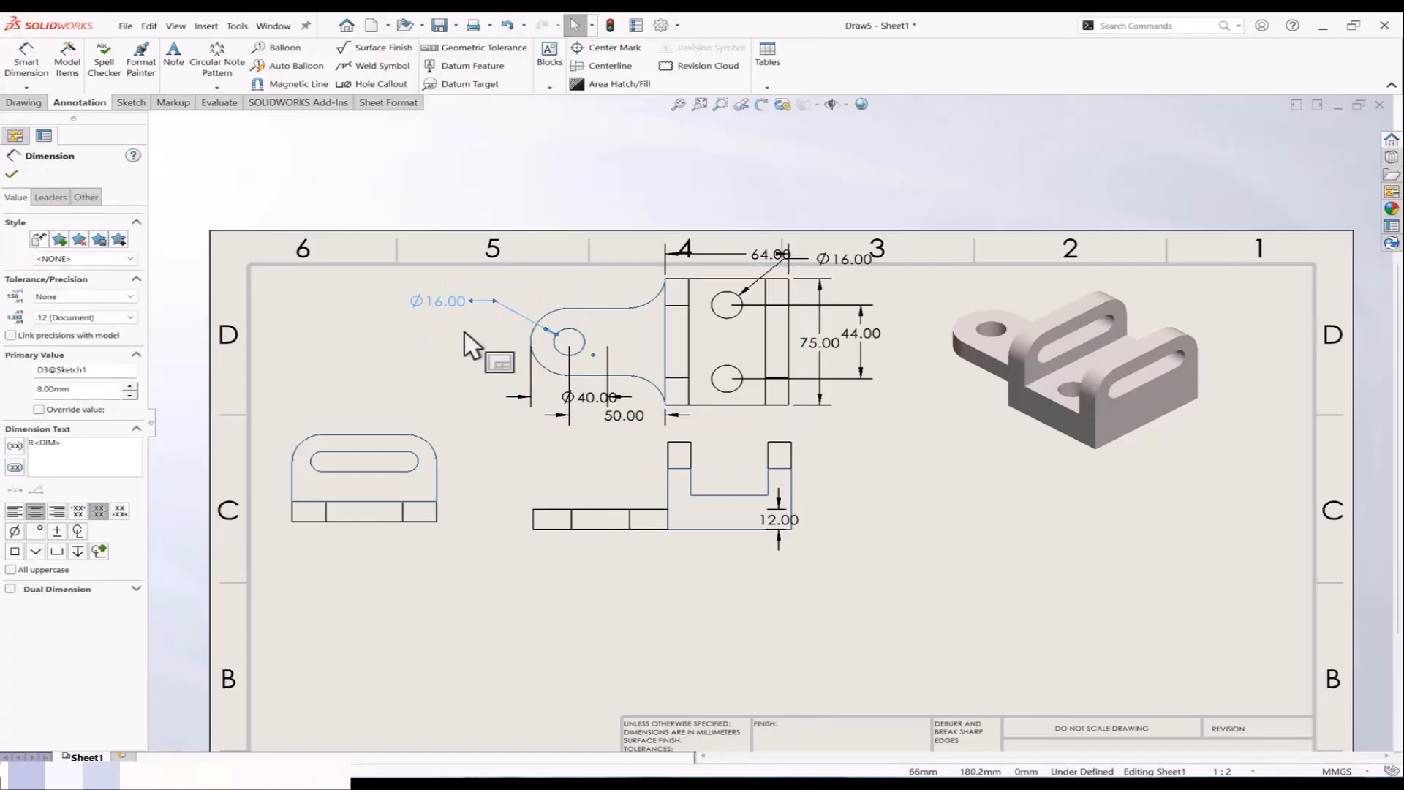
{"action": "left_click", "coordinate": [477, 370]}
Step: Space out the plate's hole diameter, 44 mm, 75 mm and 64 mm dimensions around the top view
{"action": "left_click_drag", "start_coordinate": [849, 261], "coordinate": [874, 279]}
{"action": "mouse_move", "coordinate": [829, 348]}
{"action": "left_mouse_down"}
{"action": "mouse_move", "coordinate": [909, 341]}
{"action": "mouse_move", "coordinate": [836, 339]}
{"action": "left_mouse_up"}
{"action": "left_click_drag", "start_coordinate": [762, 255], "coordinate": [721, 267]}
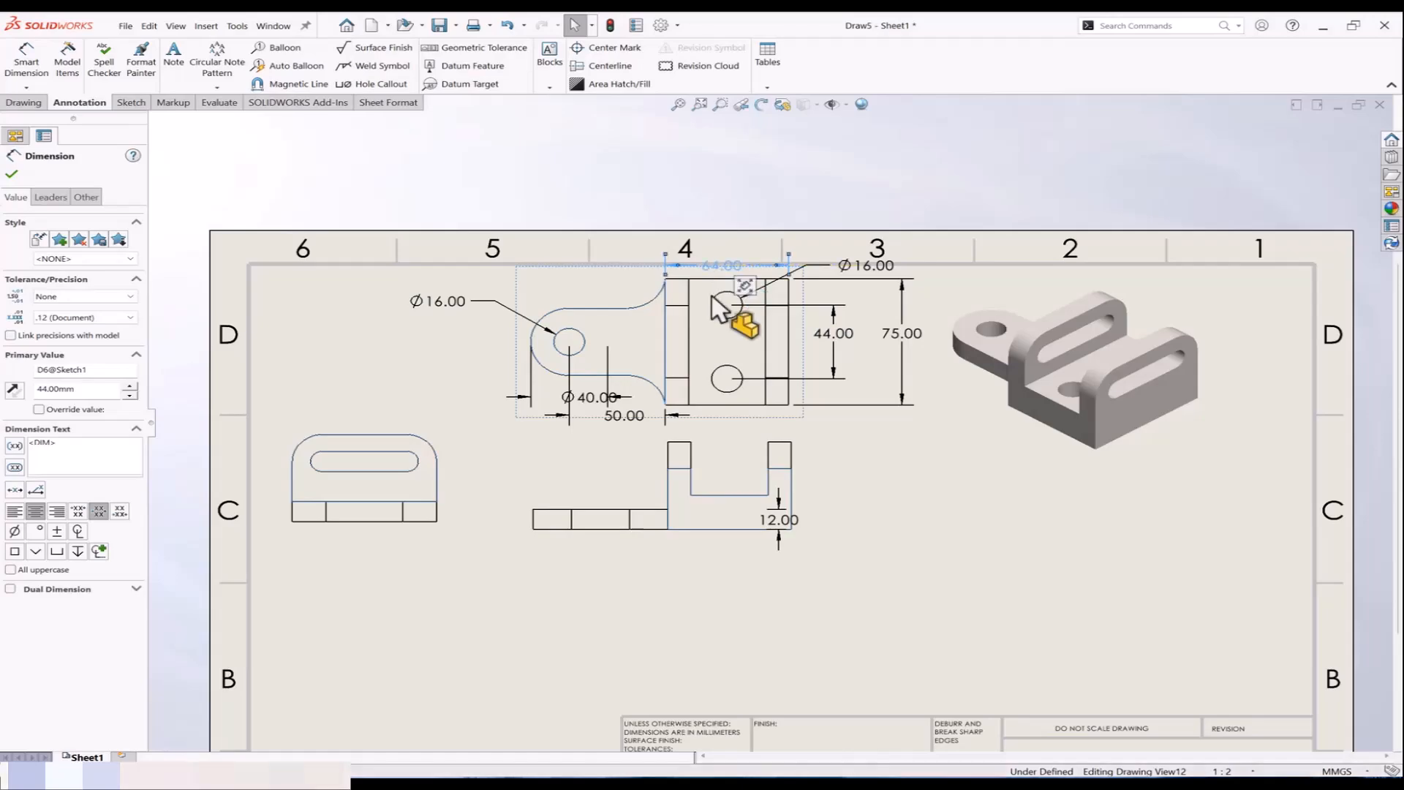
Step: Delete the lug's 40 mm diameter dimension and shift the 50 mm dimension text outside its extension lines
{"action": "left_click_drag", "start_coordinate": [596, 397], "coordinate": [512, 384]}
{"action": "key", "text": "Delete"}
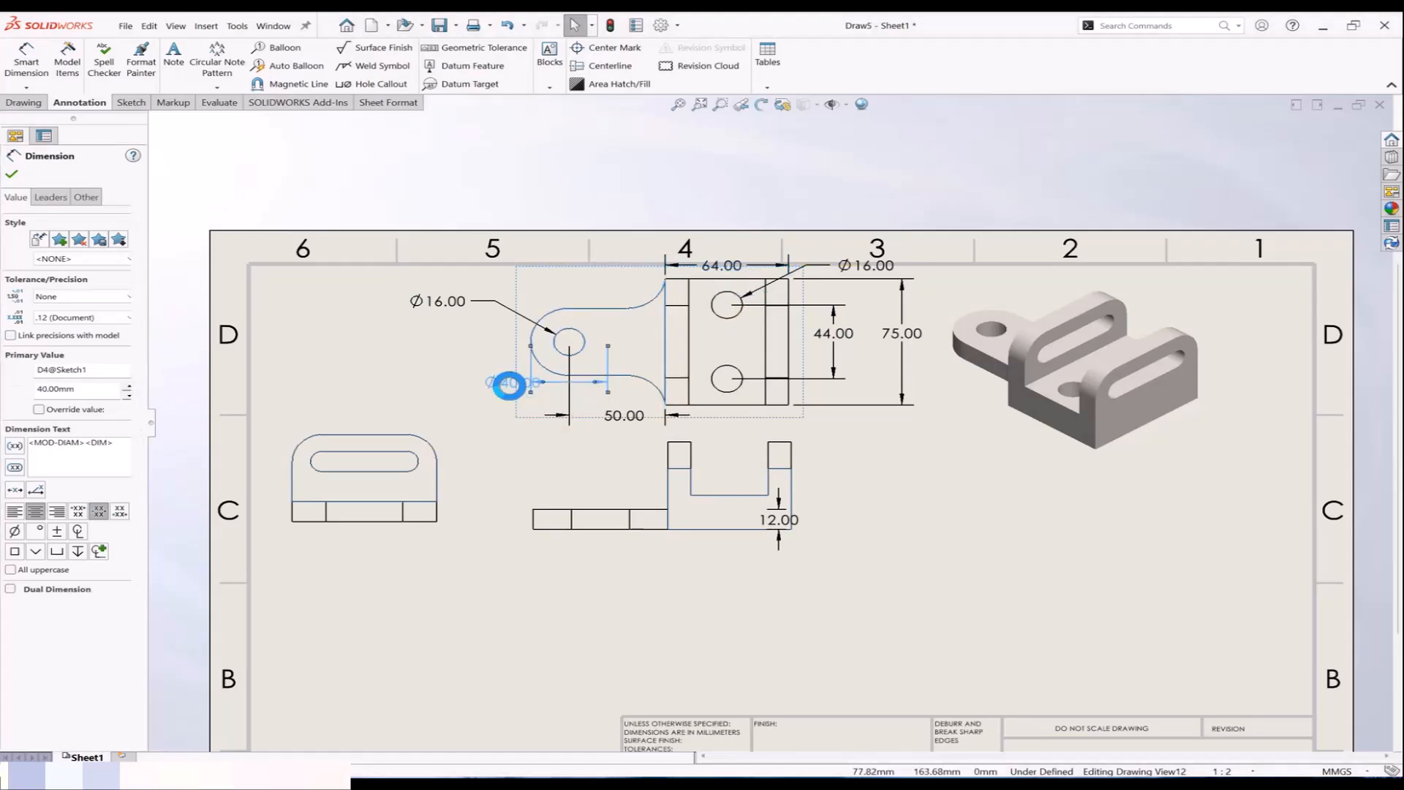
{"action": "left_click_drag", "start_coordinate": [610, 418], "coordinate": [522, 408]}
Step: Move the 12 mm thickness dimension beside the front view's lug end and shift the front and side views down
{"action": "left_click_drag", "start_coordinate": [781, 520], "coordinate": [454, 563]}
{"action": "left_click", "coordinate": [618, 590]}
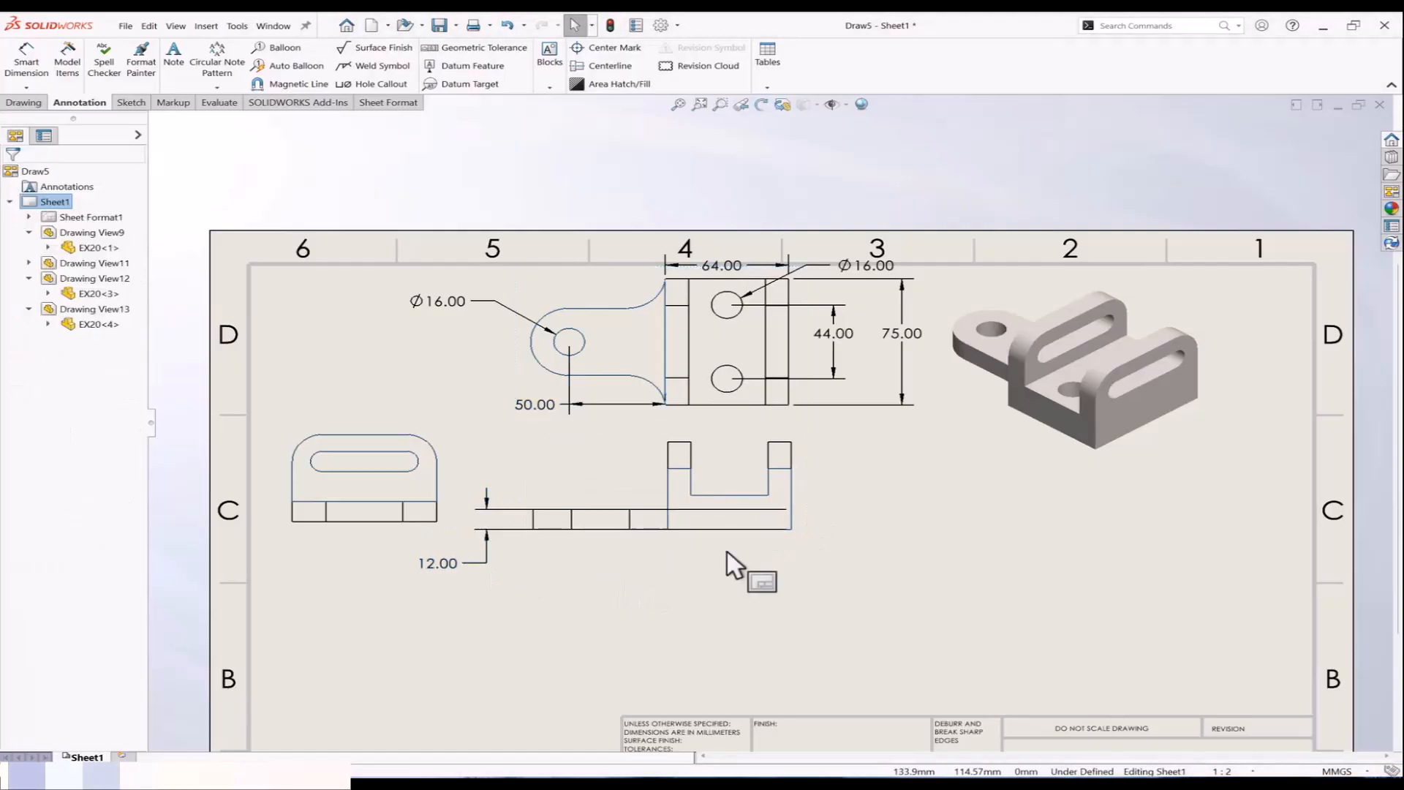
{"action": "left_click_drag", "start_coordinate": [737, 543], "coordinate": [750, 599]}
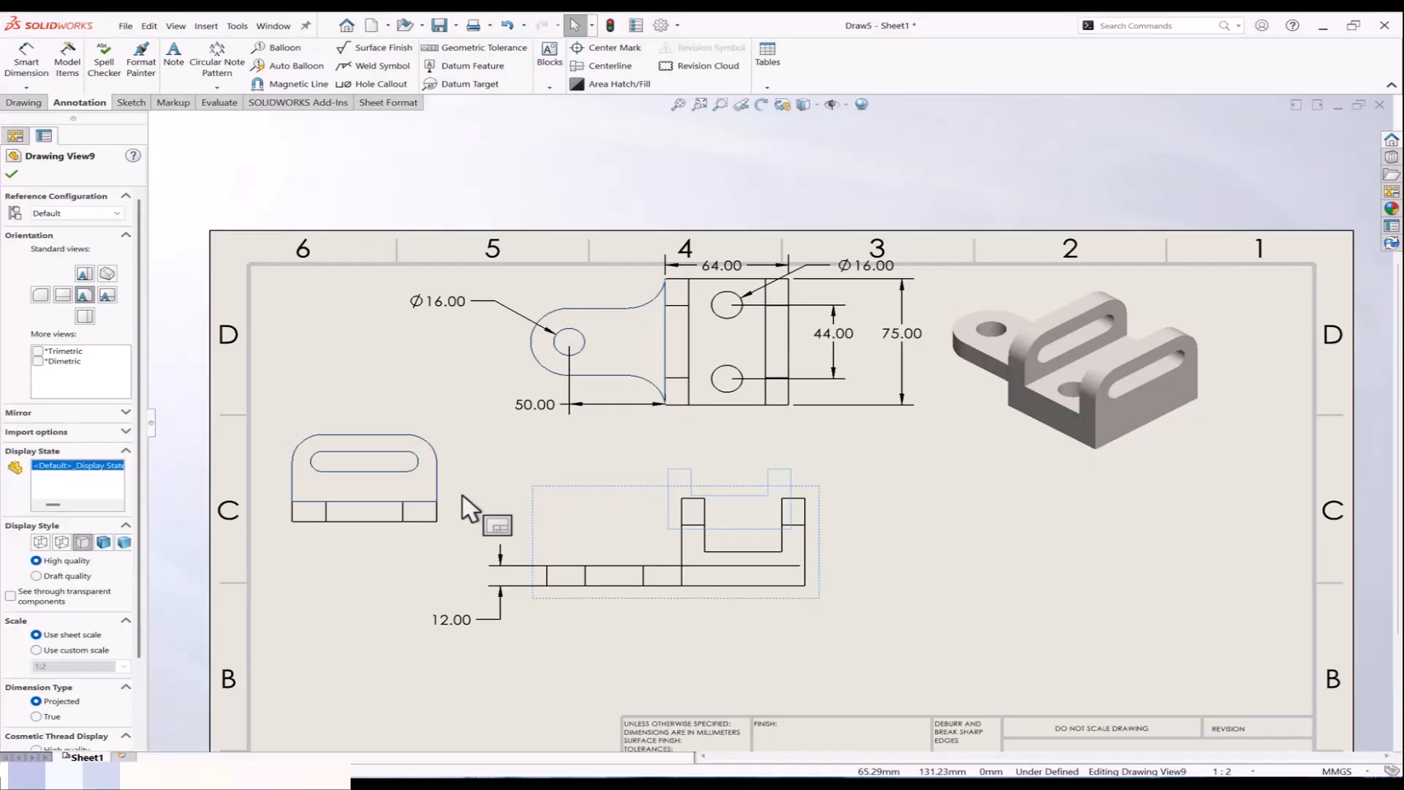
{"action": "left_click_drag", "start_coordinate": [443, 502], "coordinate": [439, 558]}
Step: Shorten both extension lines of the 12 mm dimension so they start at the lug's outer end
{"action": "left_click", "coordinate": [794, 567]}
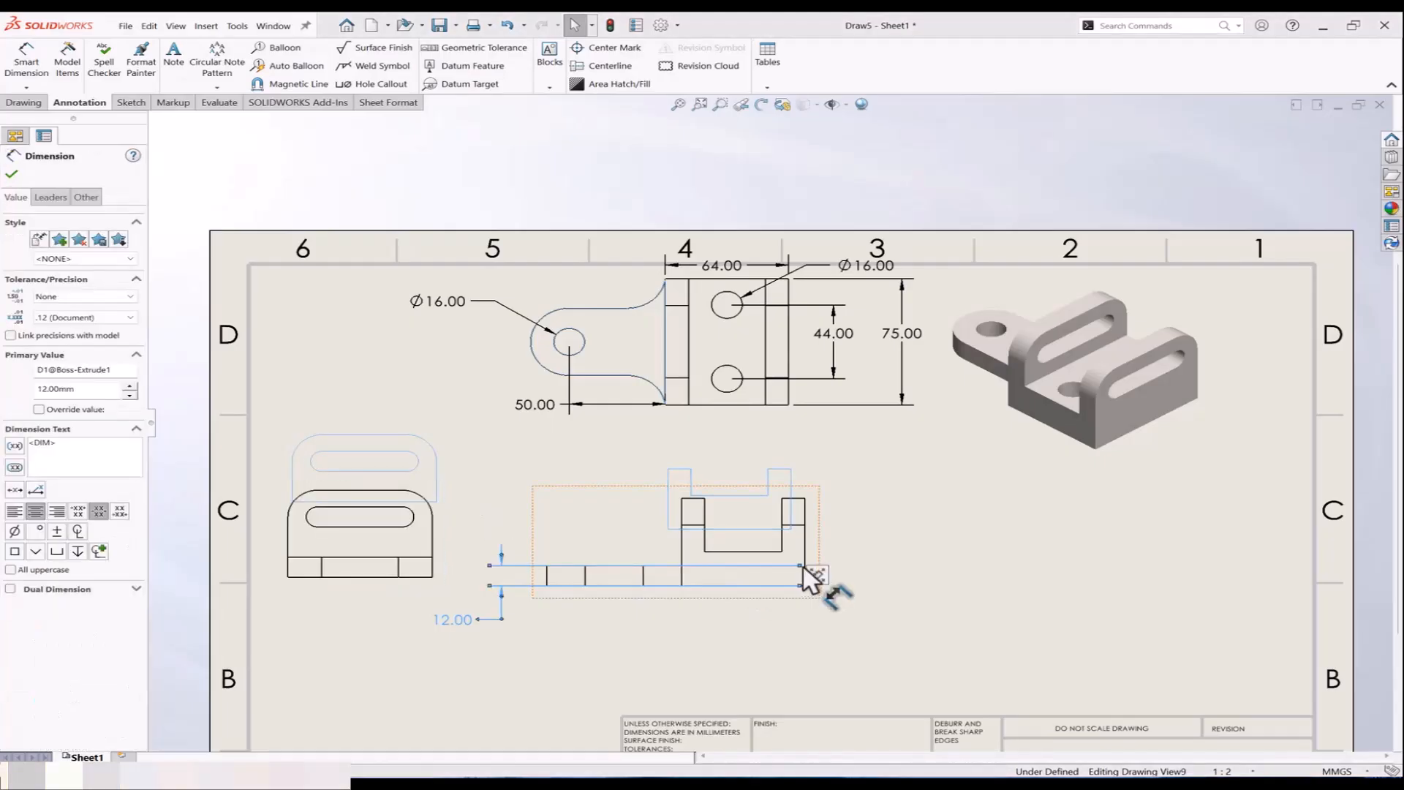
{"action": "left_click_drag", "start_coordinate": [800, 565], "coordinate": [545, 567]}
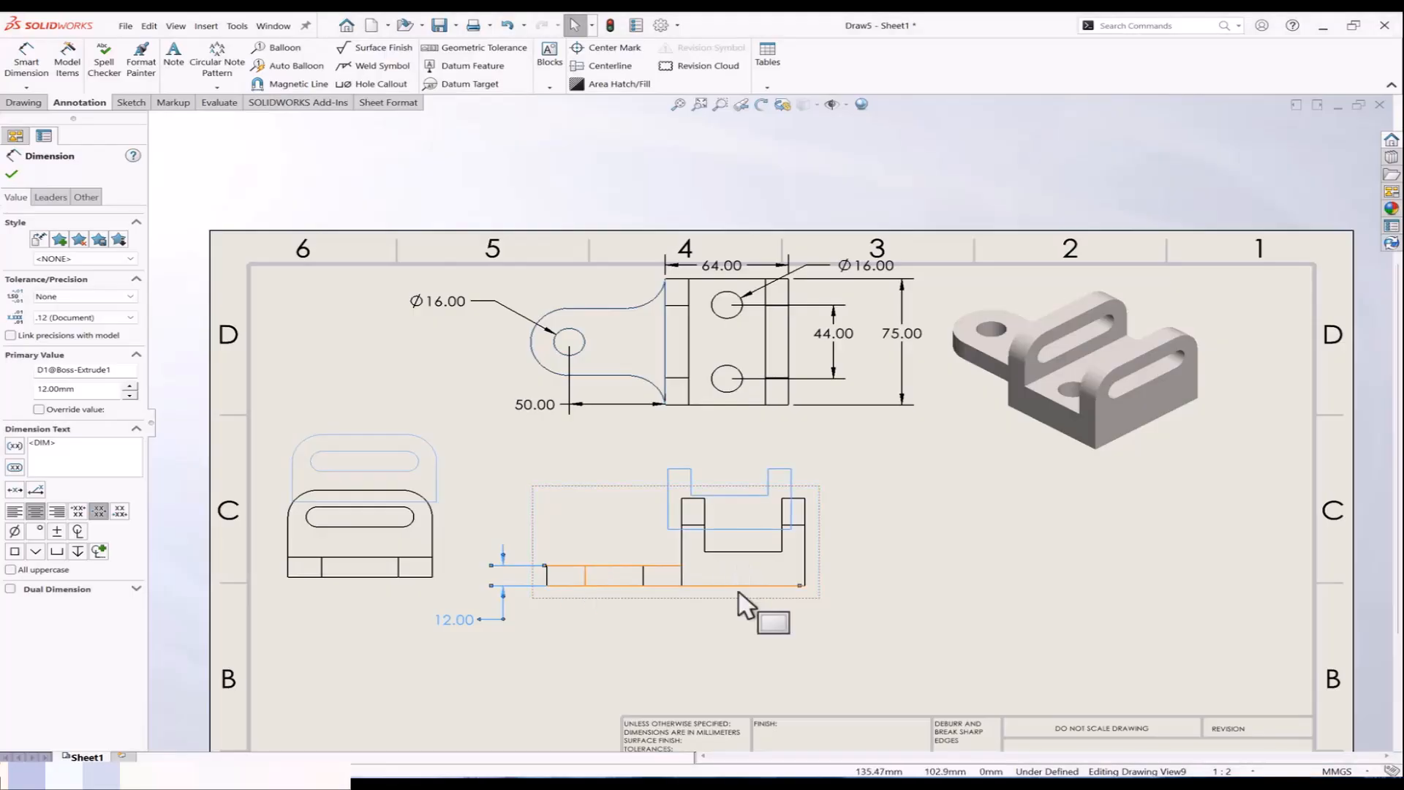
{"action": "left_click_drag", "start_coordinate": [802, 588], "coordinate": [557, 588]}
{"action": "scroll", "coordinate": [557, 589], "scroll_direction": "down", "scroll_amount": 3}
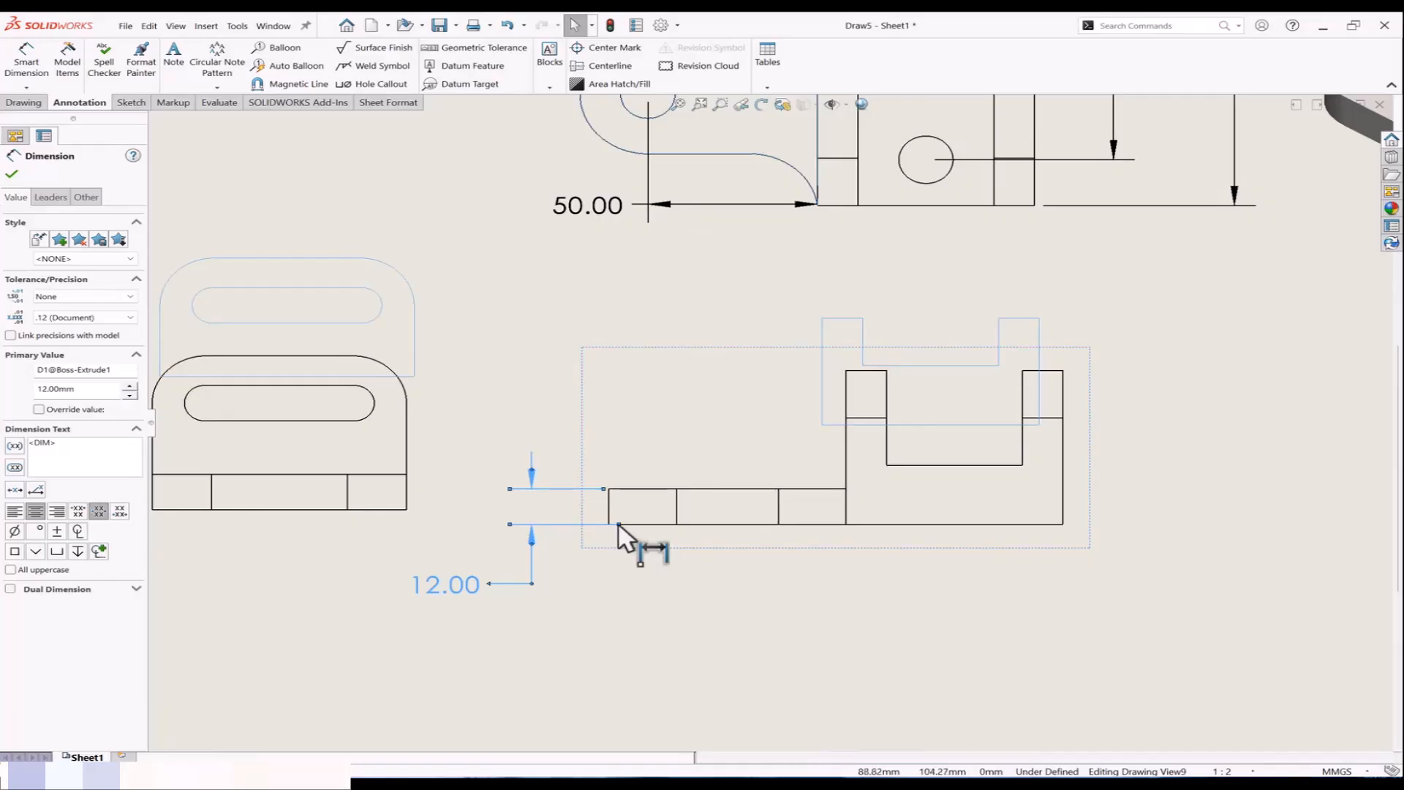
{"action": "left_click_drag", "start_coordinate": [604, 525], "coordinate": [609, 532]}
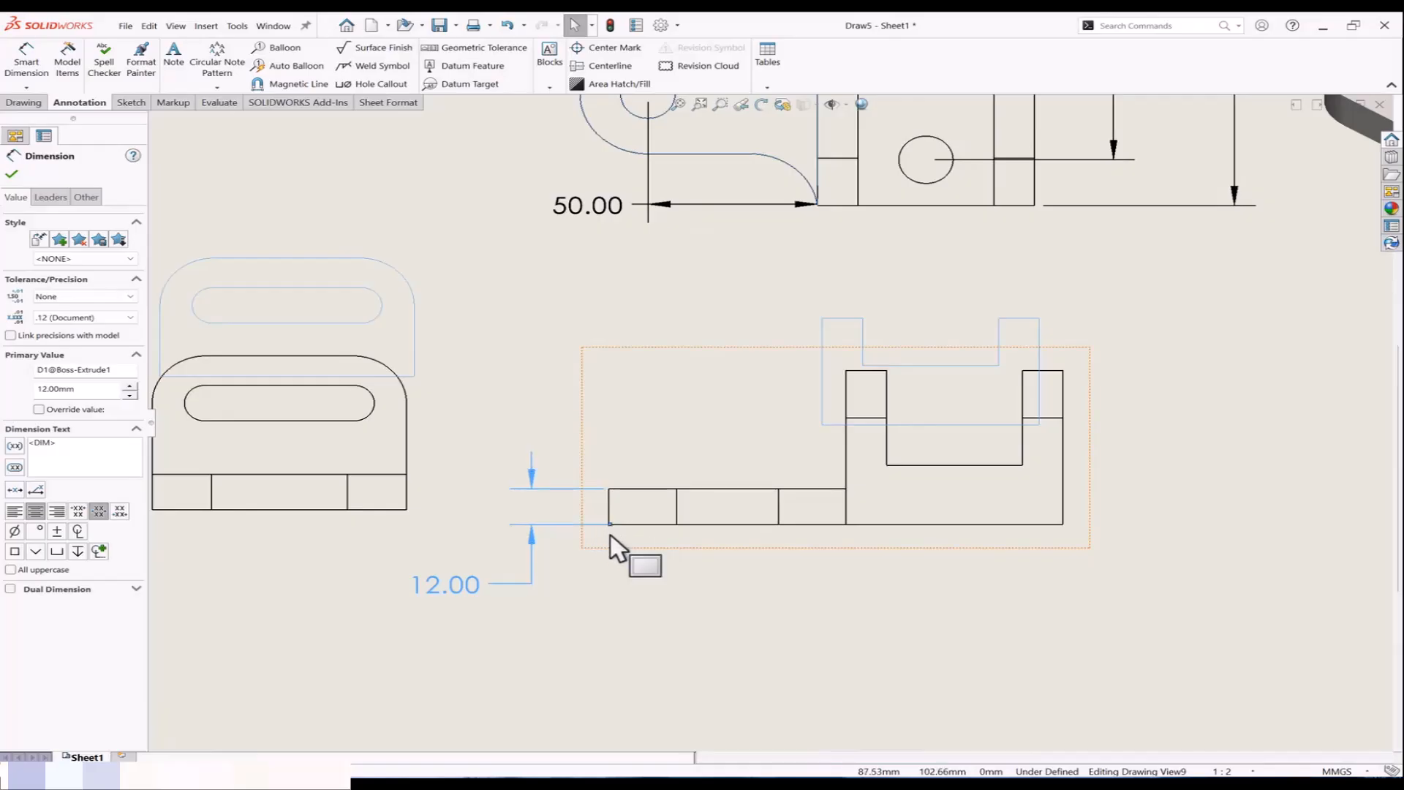
{"action": "scroll", "coordinate": [626, 594], "scroll_direction": "up", "scroll_amount": 5}
{"action": "key", "text": "Escape"}
Step: Shift the top view with its dimensions slightly down on the sheet
{"action": "scroll", "coordinate": [831, 383], "scroll_direction": "down", "scroll_amount": 4}
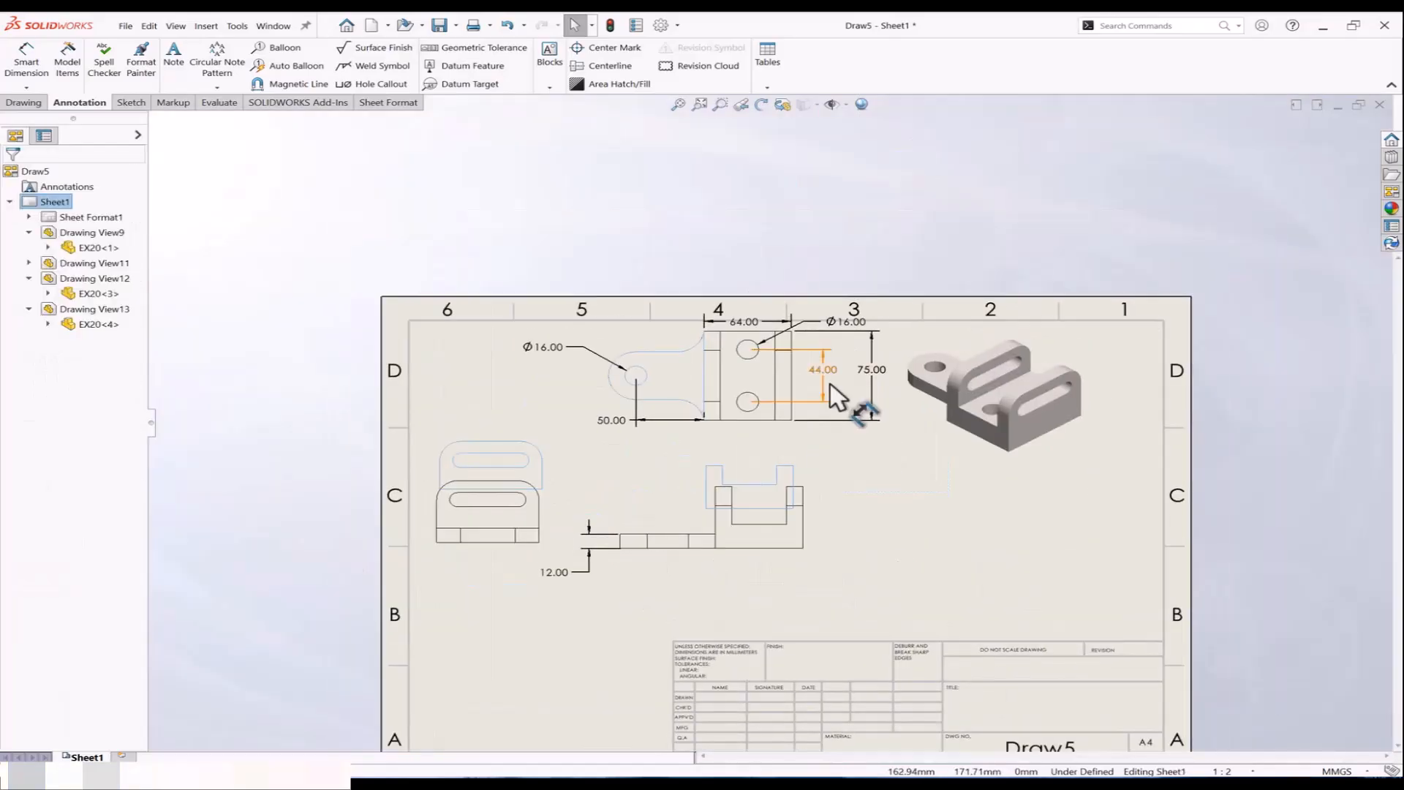
{"action": "middle_click_drag", "start_coordinate": [770, 460], "coordinate": [800, 297]}
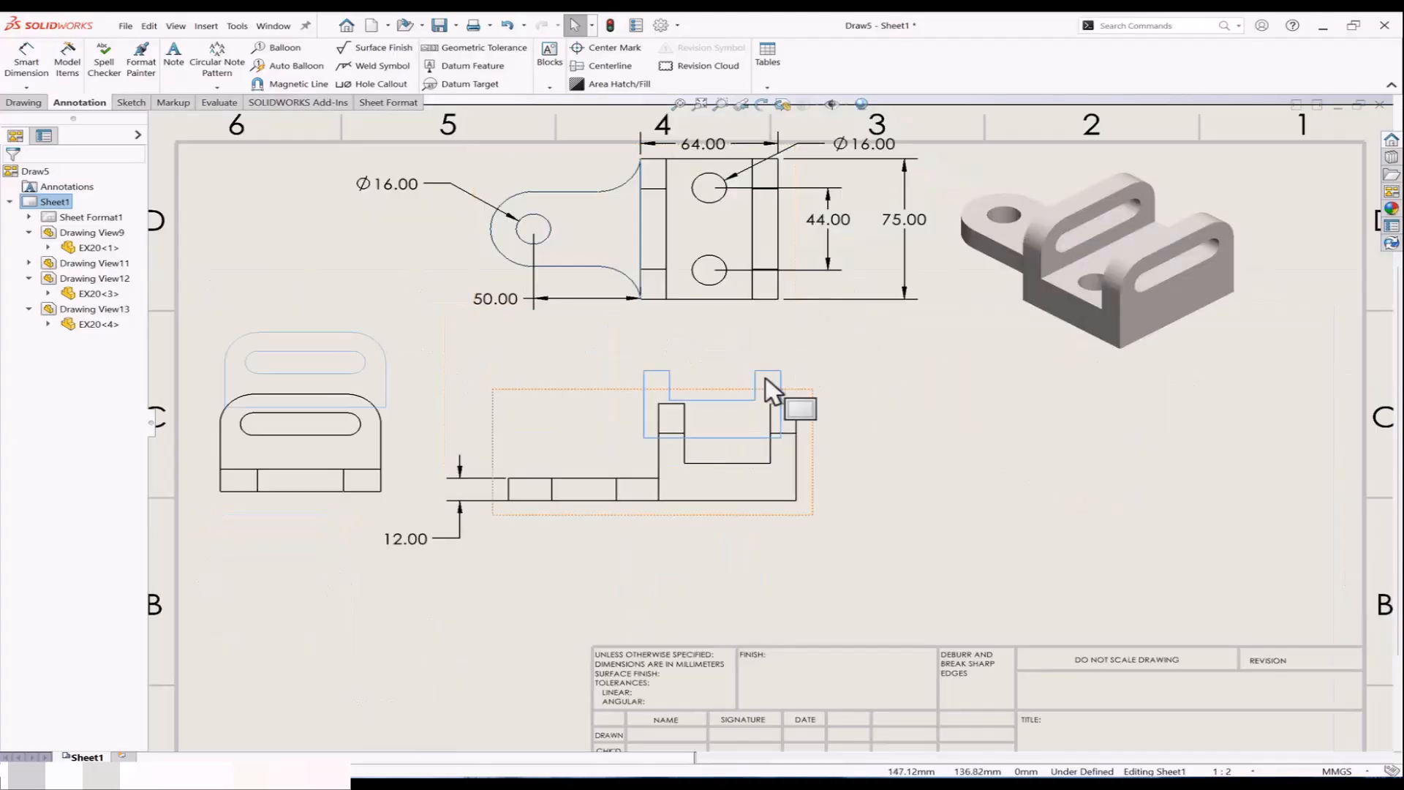
{"action": "left_click", "coordinate": [729, 320]}
{"action": "mouse_move", "coordinate": [724, 315]}
{"action": "left_mouse_down"}
{"action": "mouse_move", "coordinate": [722, 348]}
{"action": "mouse_move", "coordinate": [912, 429]}
{"action": "left_mouse_up"}
{"action": "scroll", "coordinate": [923, 446], "scroll_direction": "up", "scroll_amount": 1}
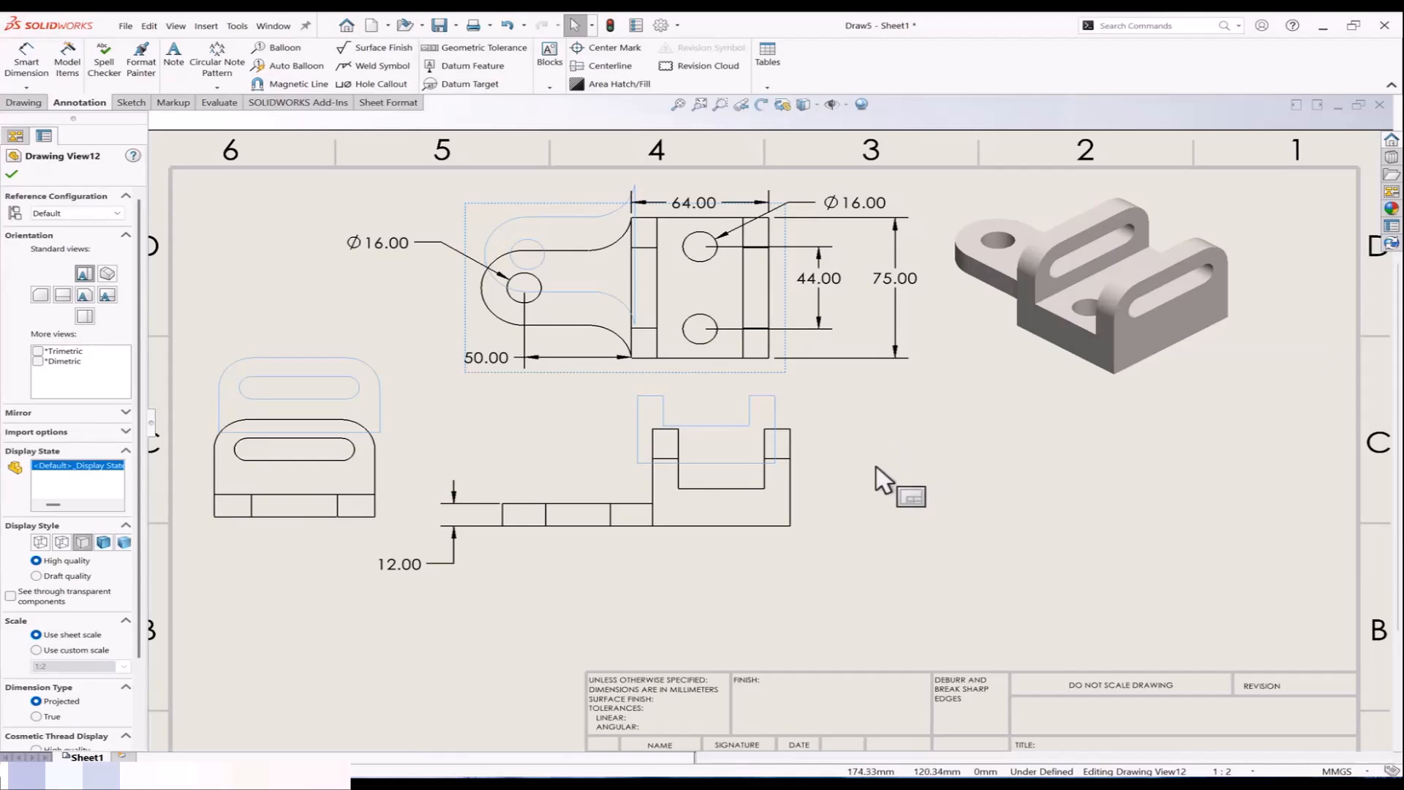
{"action": "scroll", "coordinate": [885, 486], "scroll_direction": "up", "scroll_amount": 2}
{"action": "scroll", "coordinate": [853, 439], "scroll_direction": "up", "scroll_amount": 1}
{"action": "key", "text": "Escape"}
{"action": "scroll", "coordinate": [849, 442], "scroll_direction": "up", "scroll_amount": 2}
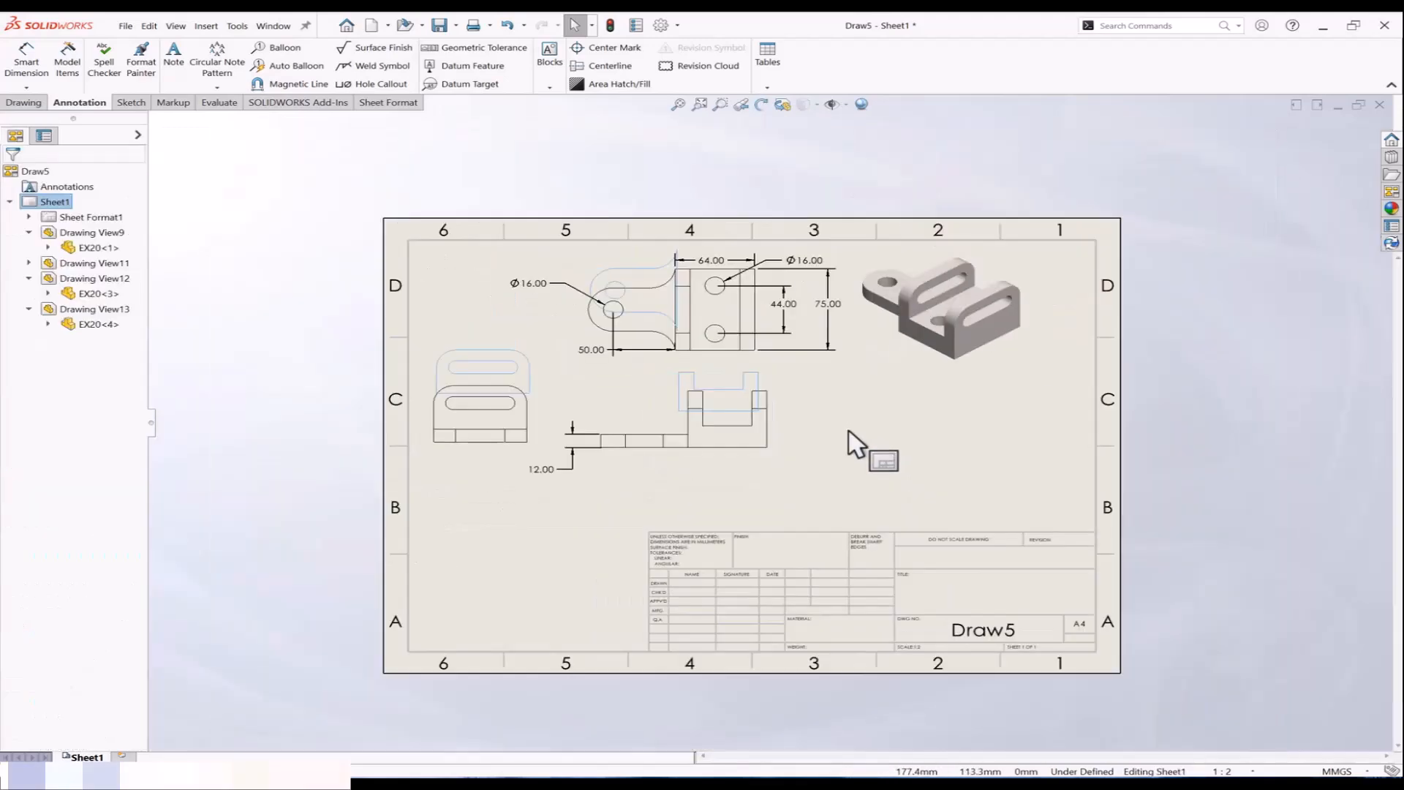
{"action": "scroll", "coordinate": [848, 435], "scroll_direction": "up", "scroll_amount": 1}
{"action": "scroll", "coordinate": [853, 445], "scroll_direction": "down", "scroll_amount": 1}
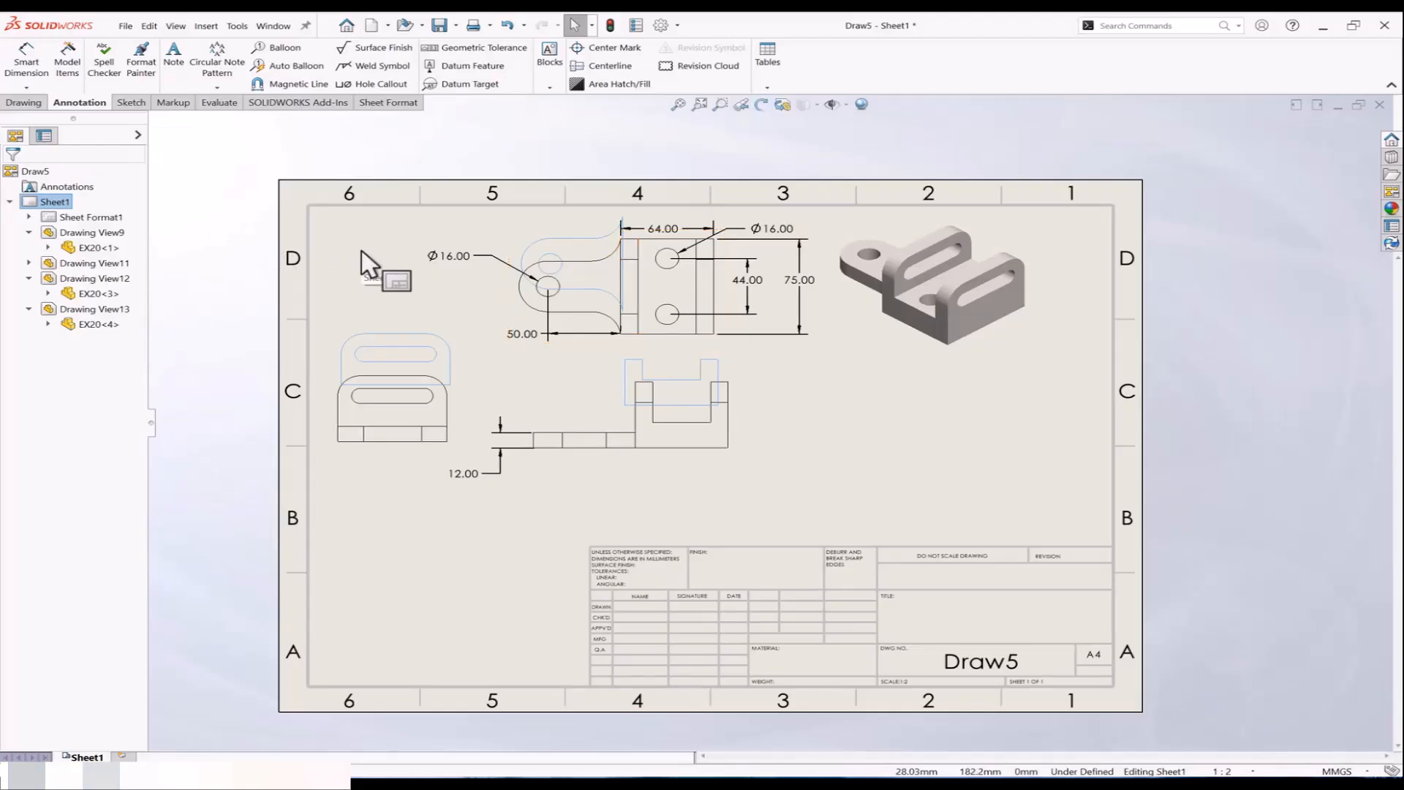
{"action": "middle_click_drag", "start_coordinate": [385, 273], "coordinate": [377, 259]}
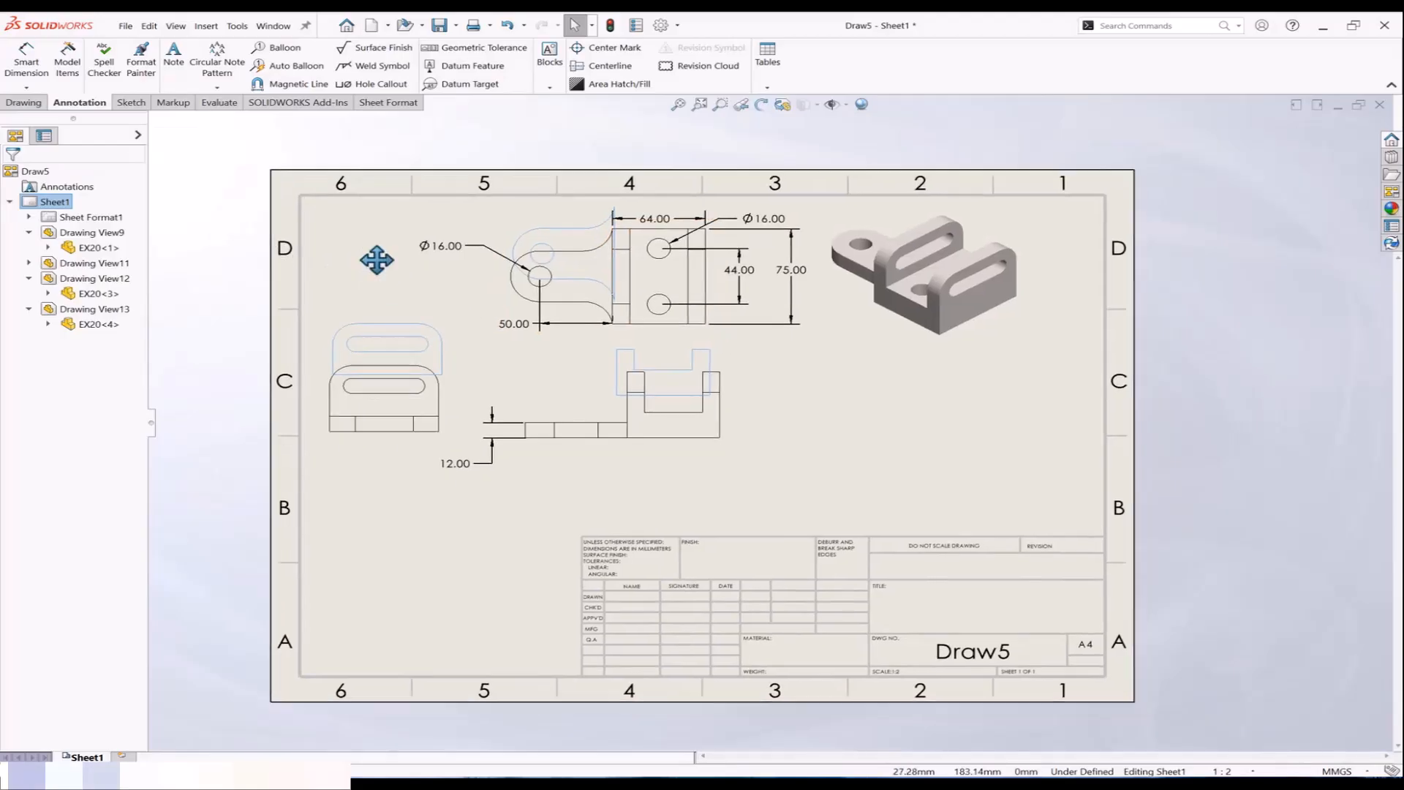
{"action": "left_click", "coordinate": [106, 68]}
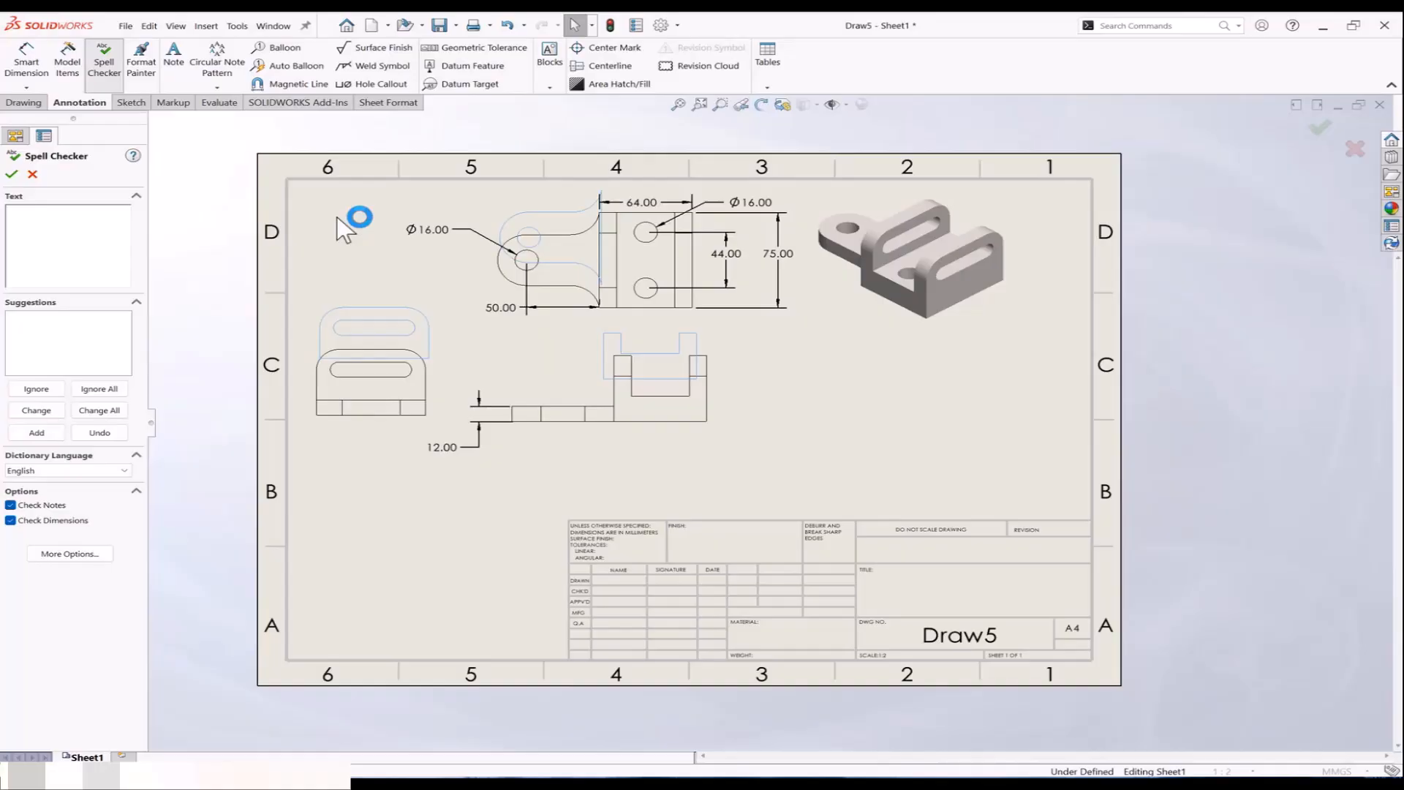
{"action": "key", "text": "Escape"}
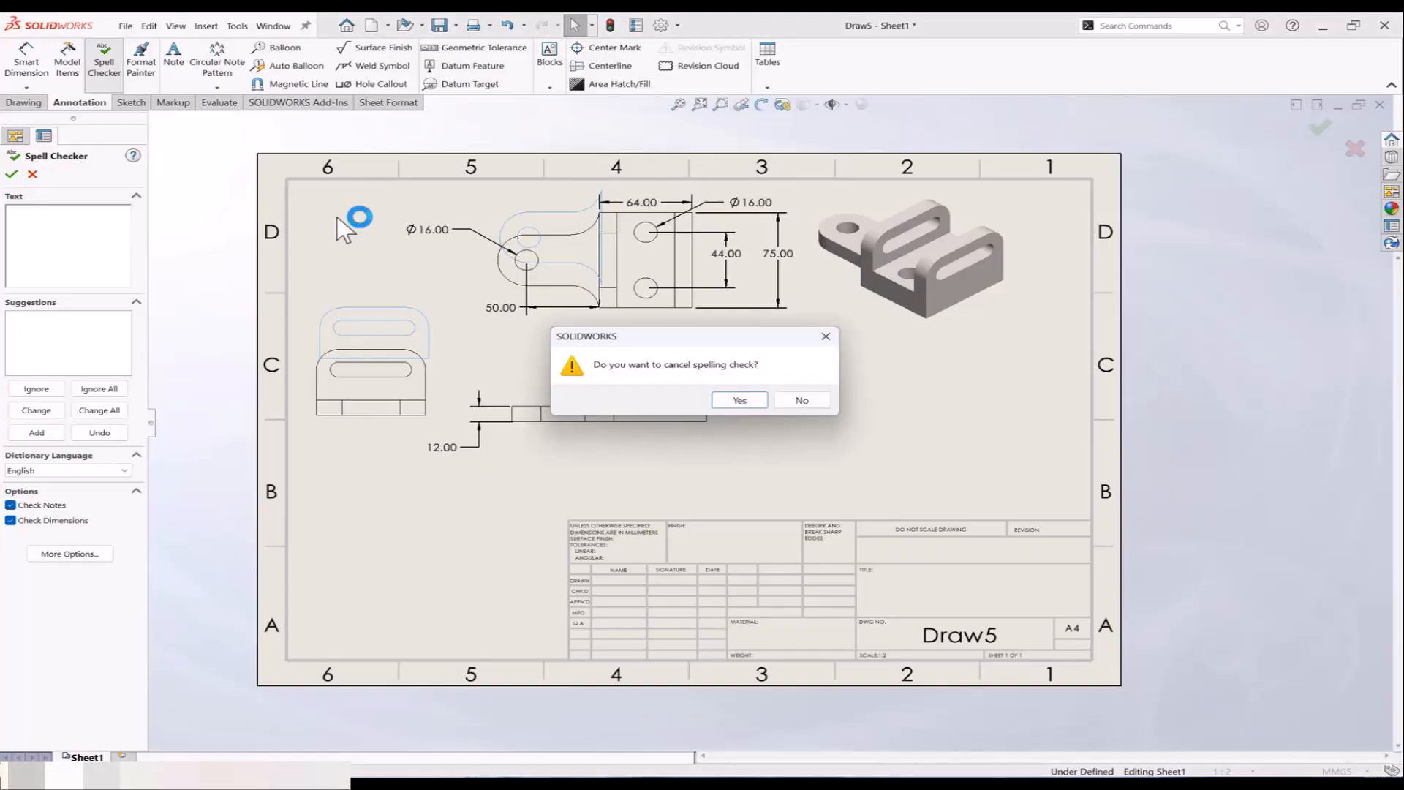
{"action": "left_click", "coordinate": [801, 400]}
{"action": "left_click", "coordinate": [798, 402]}
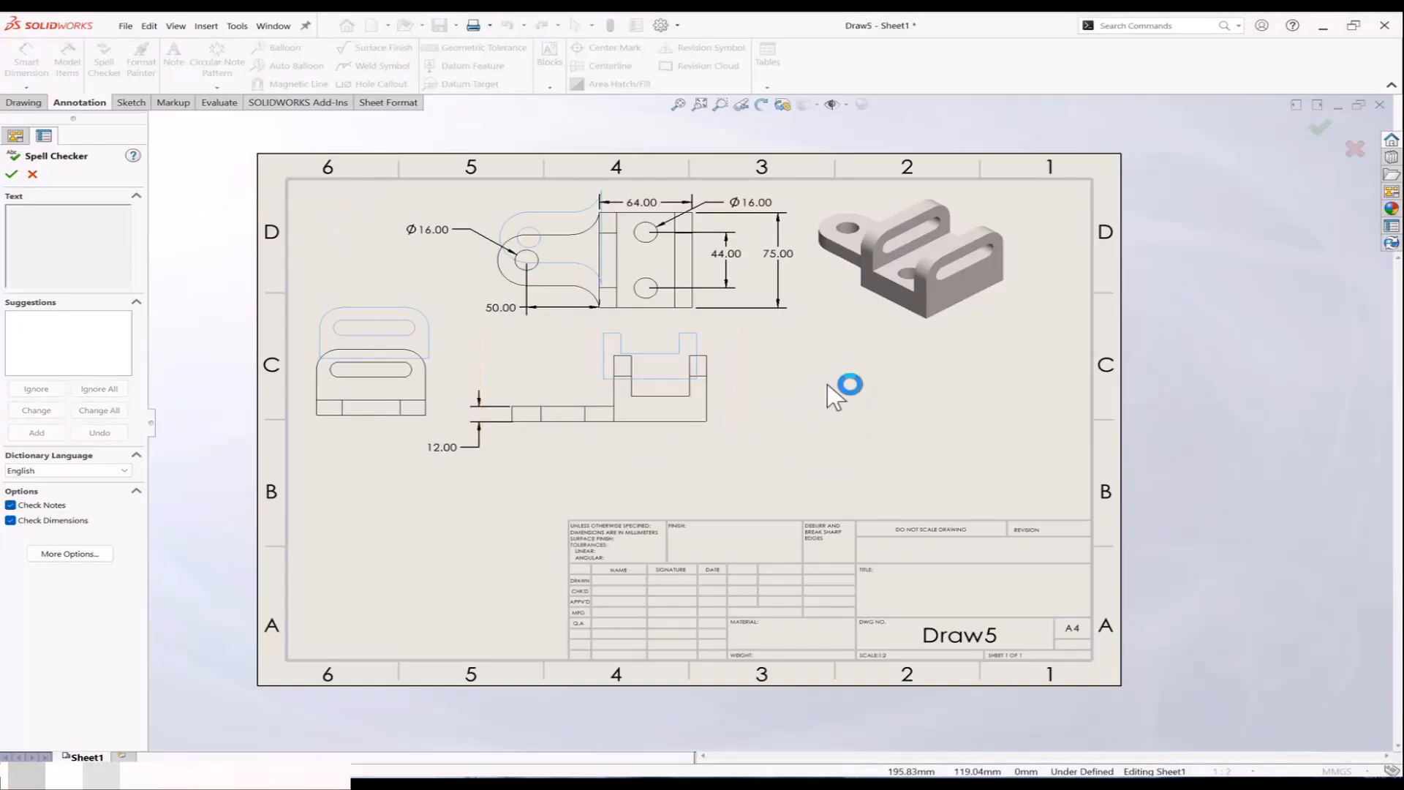
{"action": "left_click", "coordinate": [33, 174]}
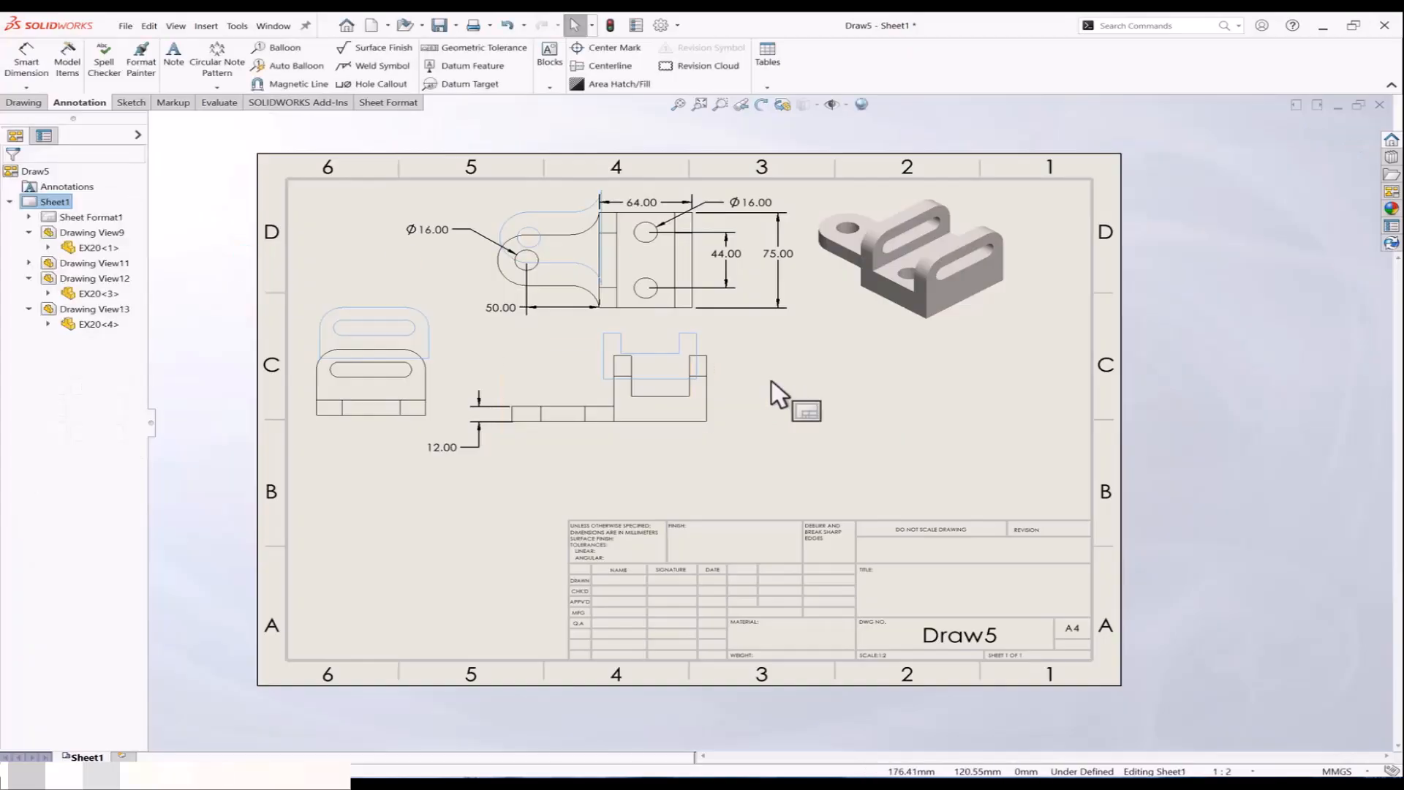
Step: Place a note reading "drwing" on the sheet below the front view
{"action": "left_click", "coordinate": [175, 60]}
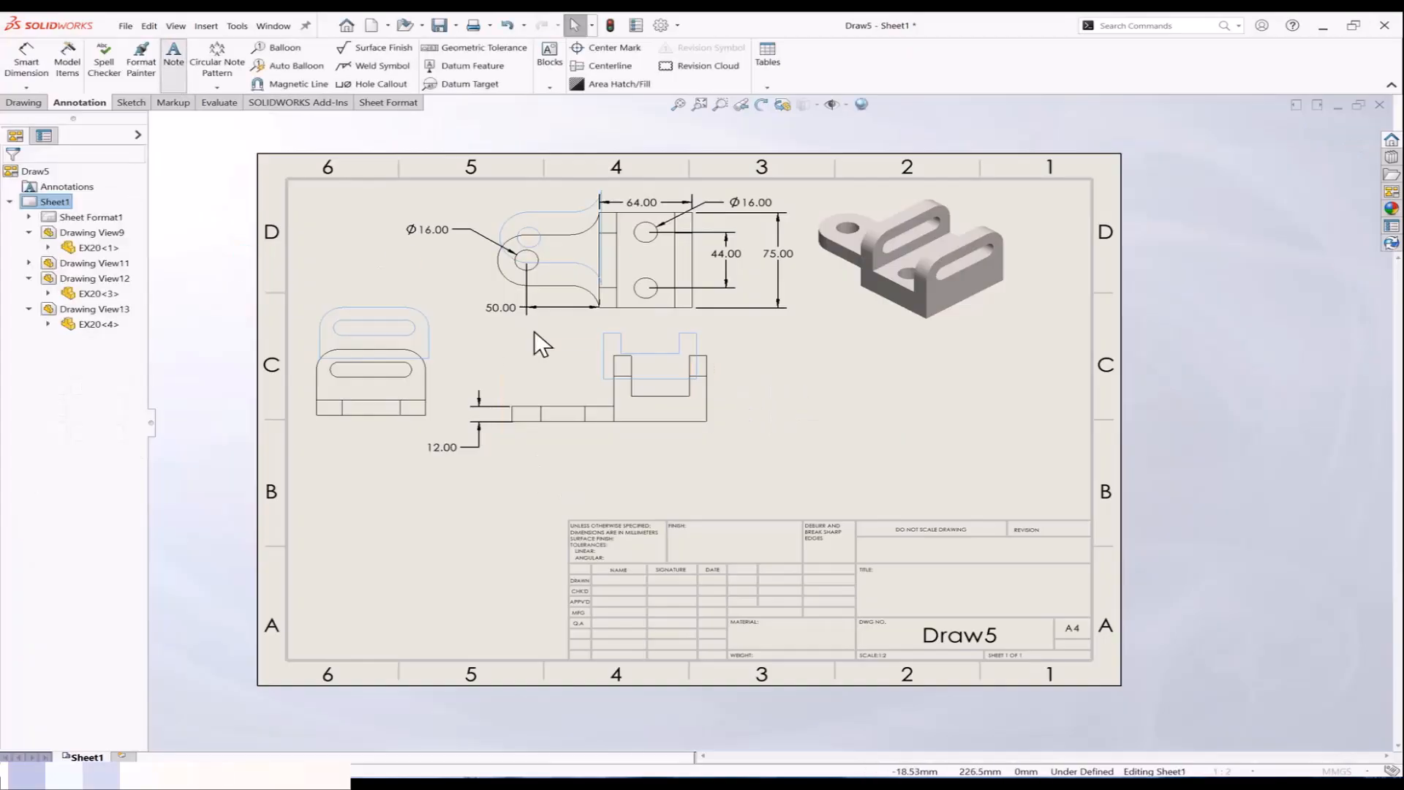
{"action": "left_click", "coordinate": [562, 472]}
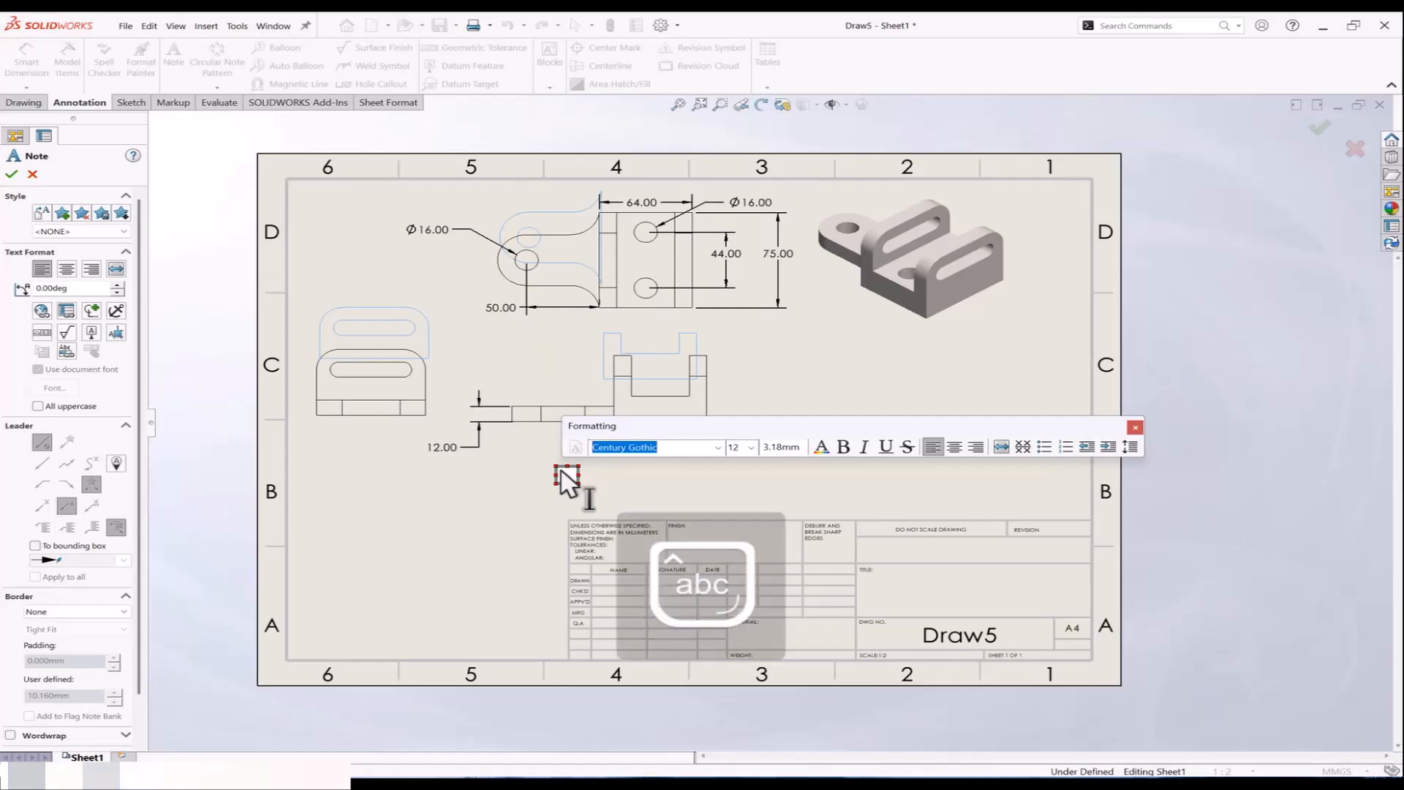
{"action": "type", "text": "d"}
{"action": "key", "text": "Caps_Lock"}
{"action": "type", "text": "R"}
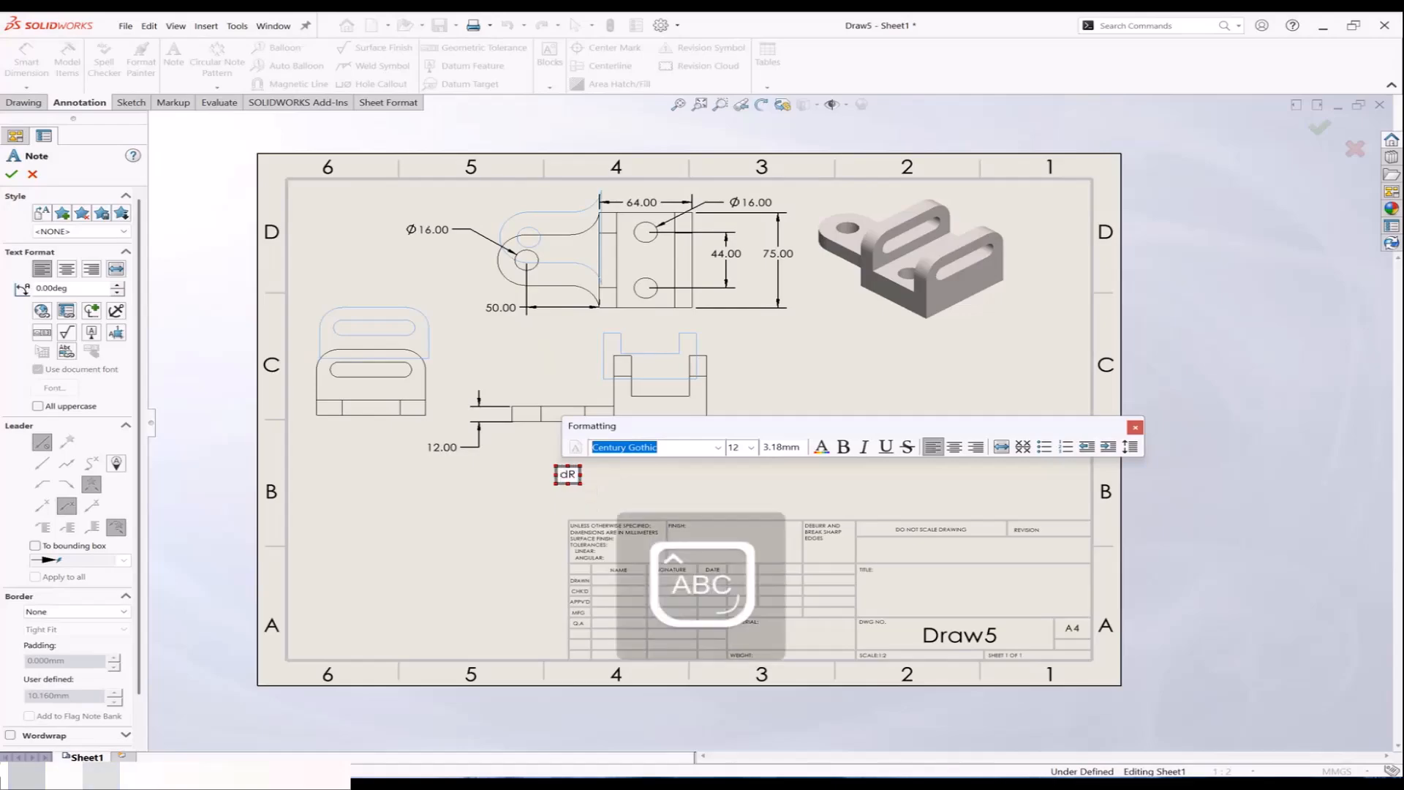
{"action": "key", "text": "BackSpace"}
{"action": "key", "text": "Caps_Lock"}
{"action": "type", "text": "rwing"}
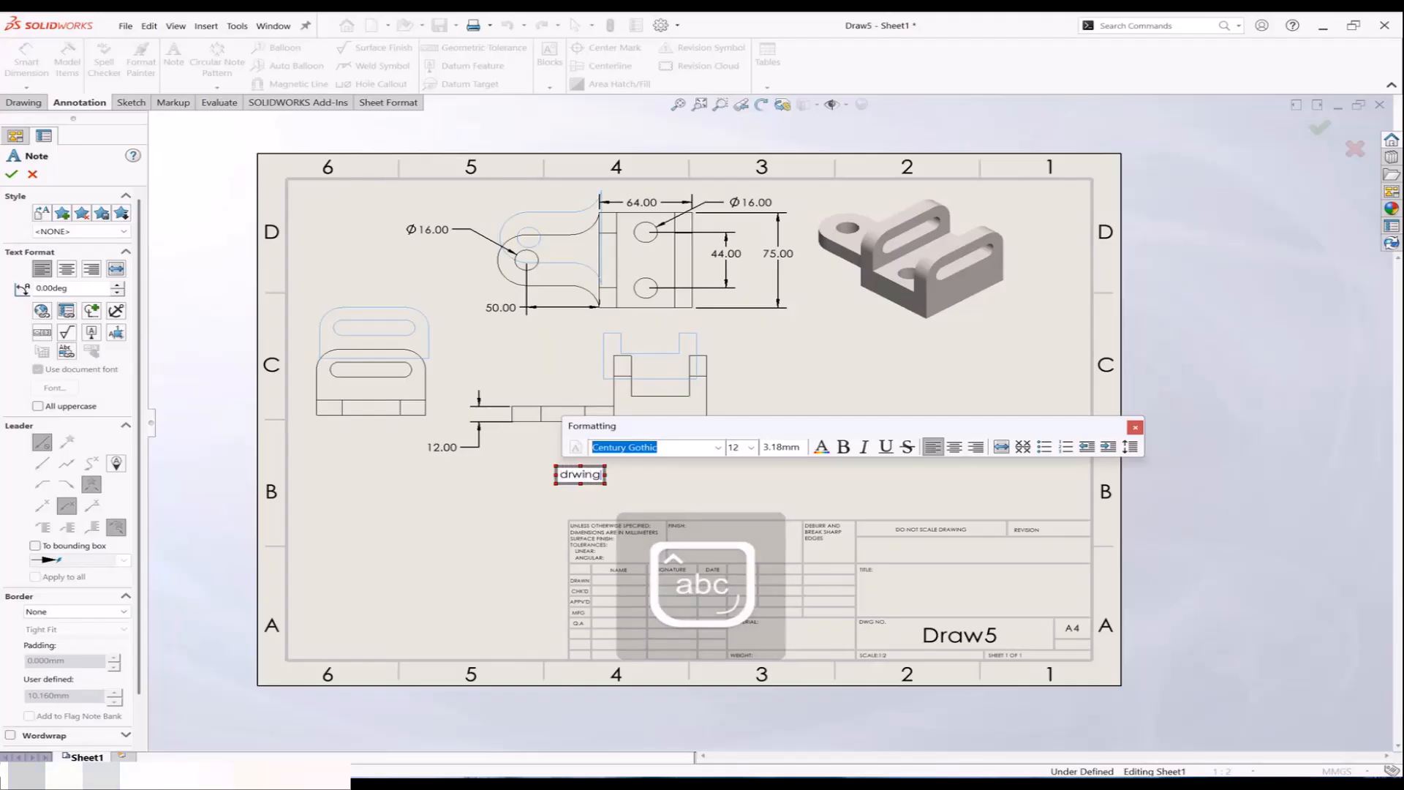
{"action": "key", "text": "Escape"}
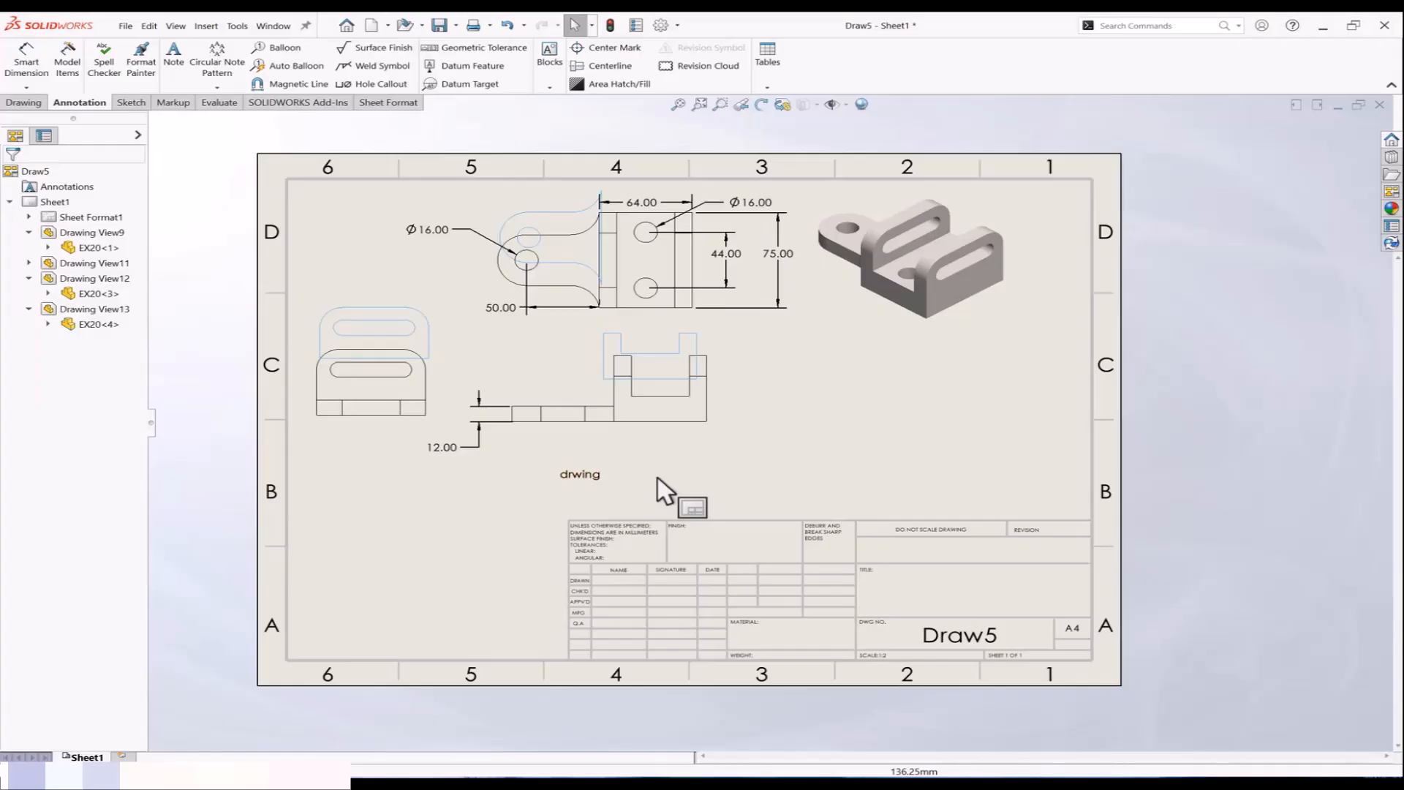
{"action": "middle_click_drag", "start_coordinate": [657, 478], "coordinate": [615, 450]}
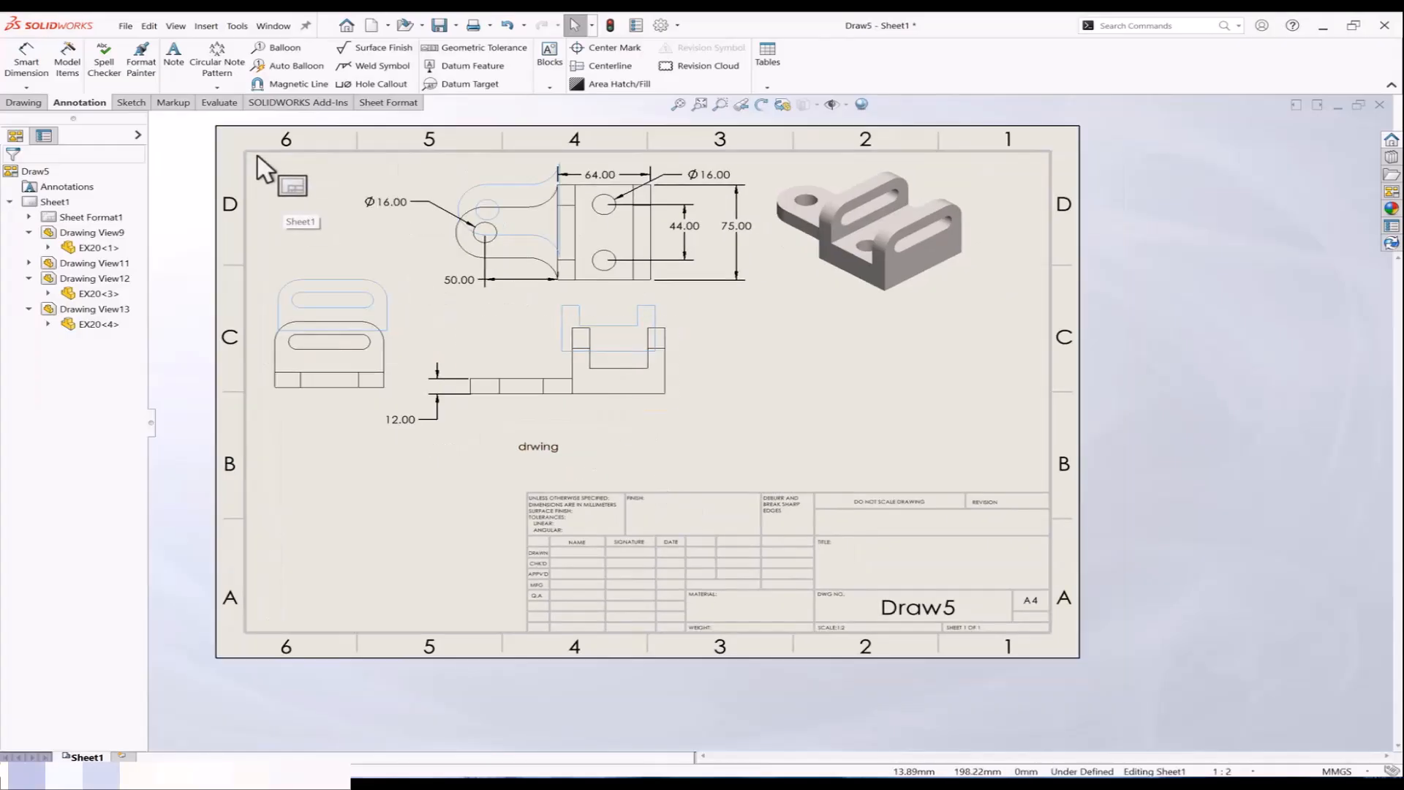
Step: Place a second note reading "veiw" in the empty sheet area between the isometric view and the title block
{"action": "left_click", "coordinate": [173, 57]}
{"action": "left_click", "coordinate": [773, 397]}
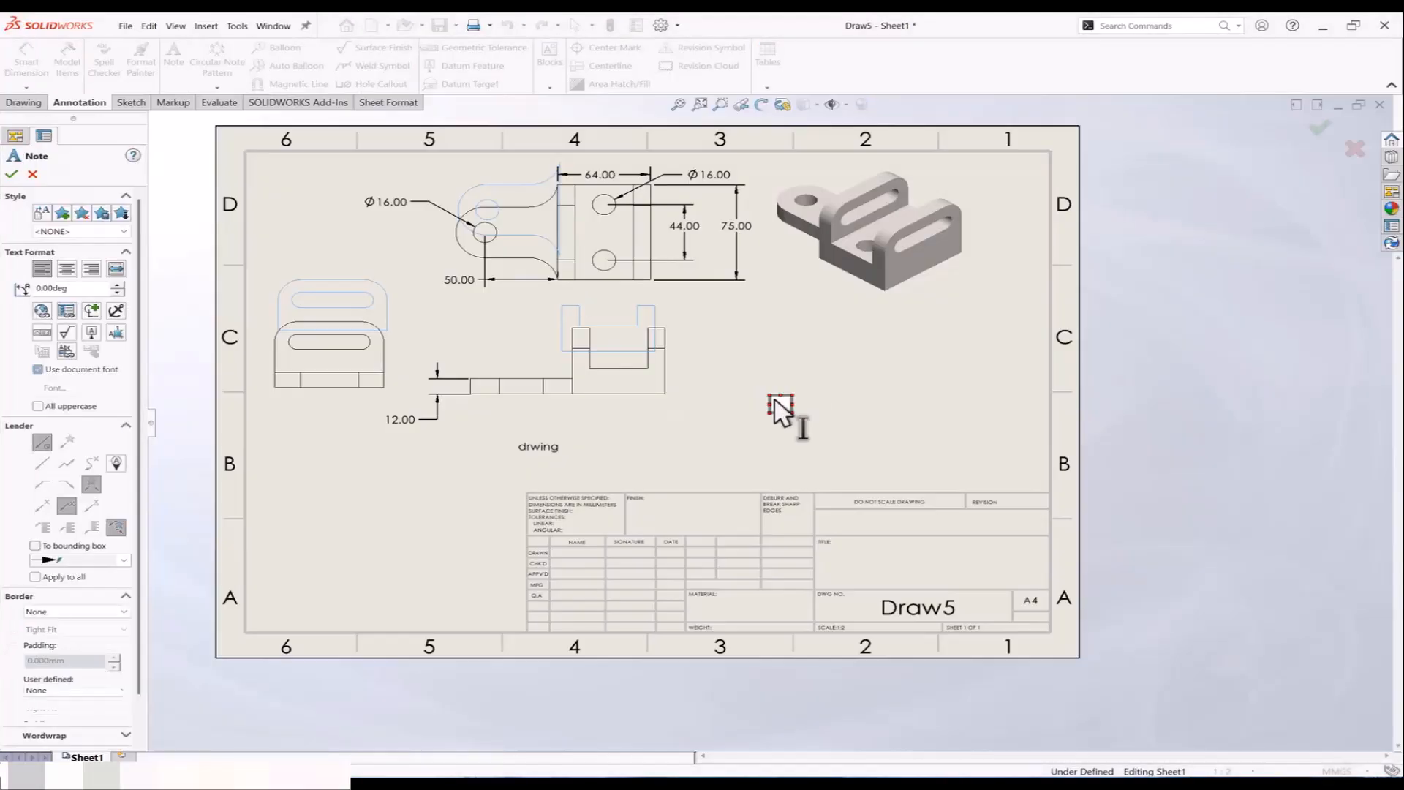
{"action": "type", "text": "v"}
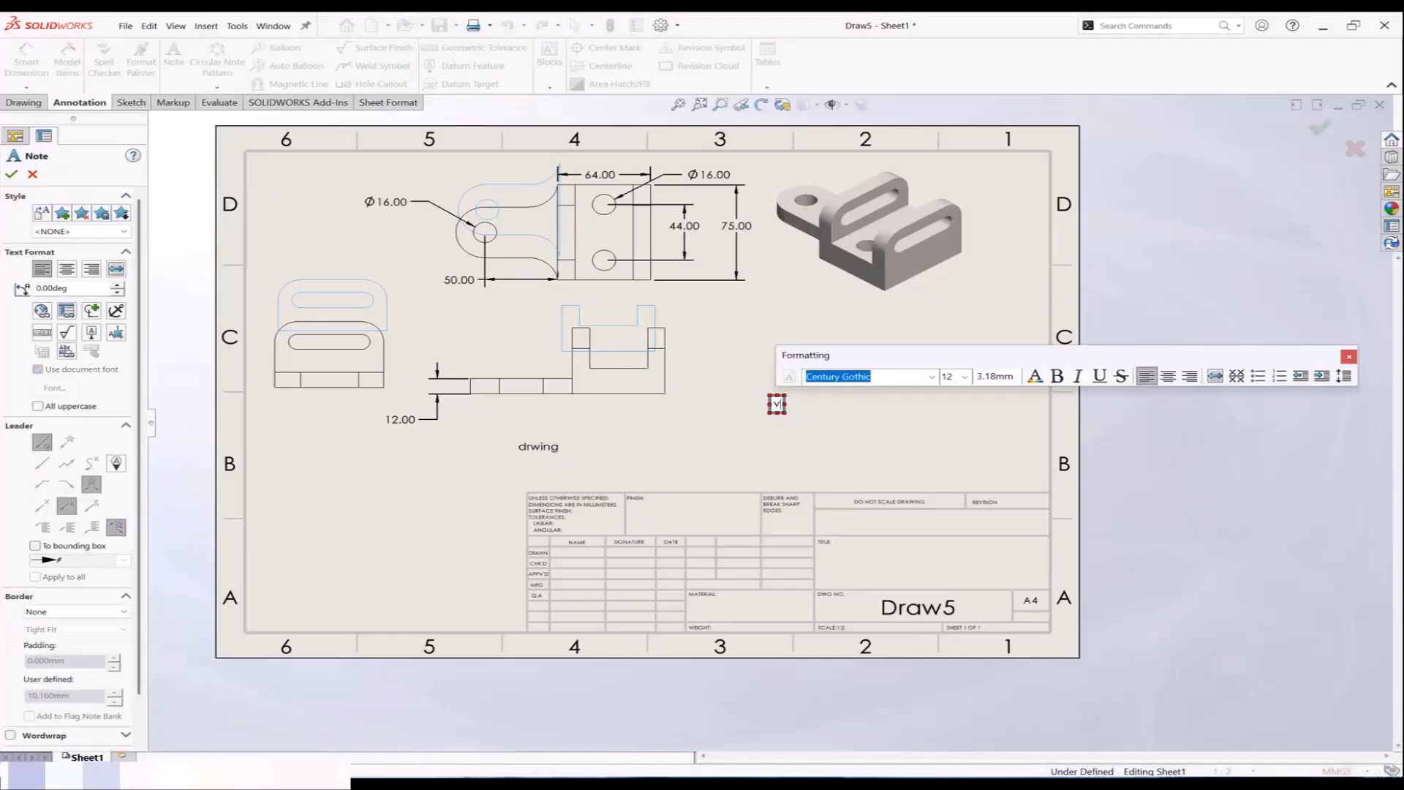
{"action": "type", "text": "eiw"}
{"action": "left_click", "coordinate": [799, 433]}
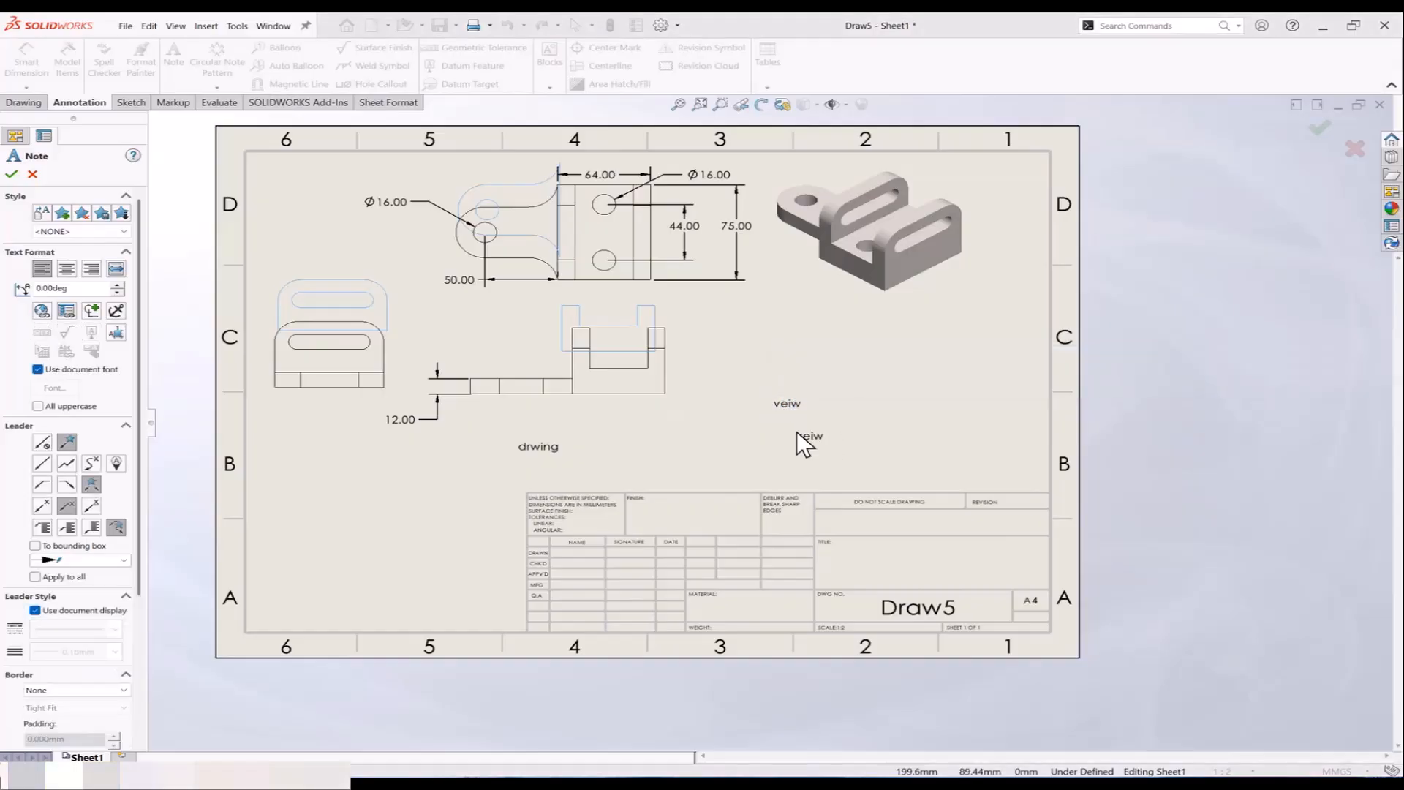
{"action": "key", "text": "Escape"}
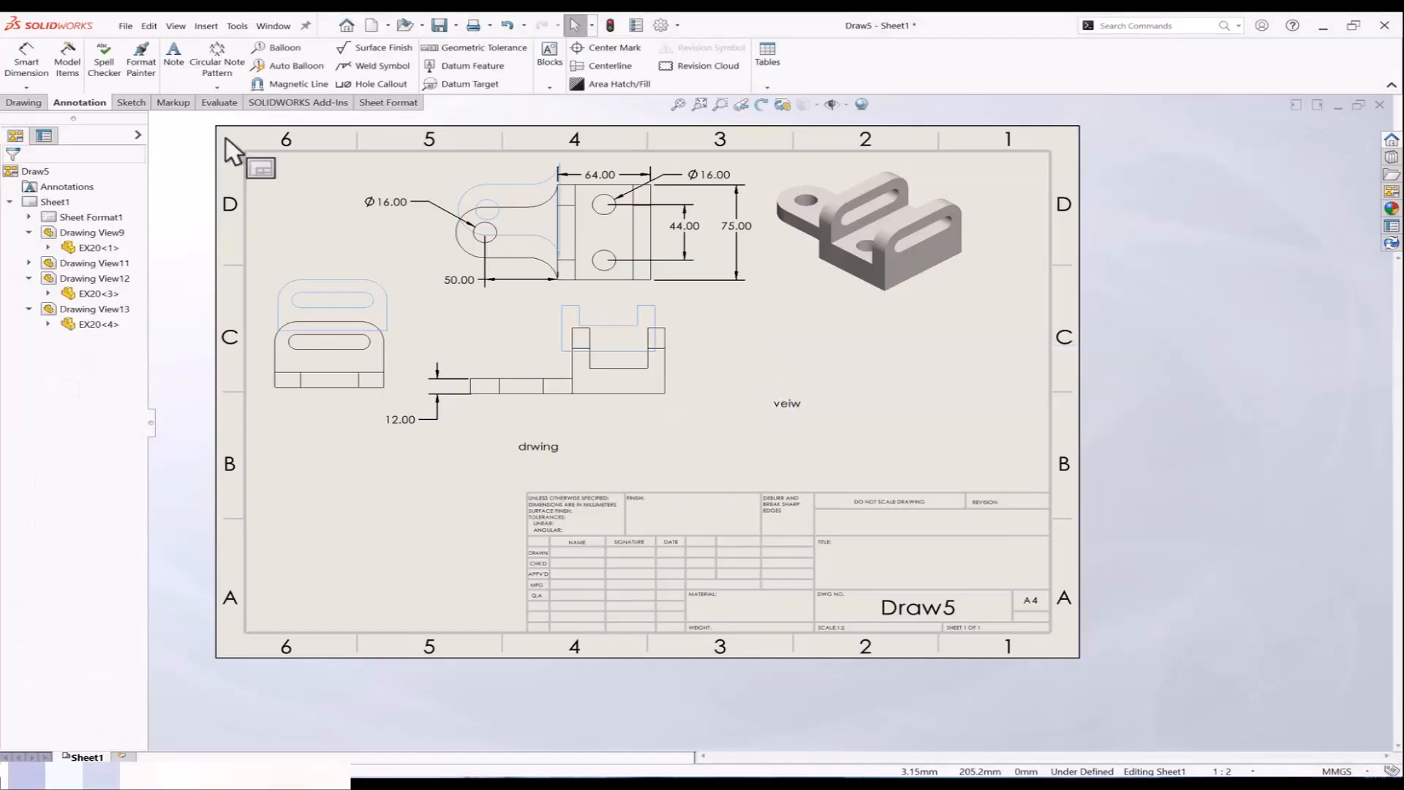
Step: Run the Spell Checker on the notes, changing "drwing" to "drawing" and "veiw" to "view"
{"action": "left_click", "coordinate": [107, 64]}
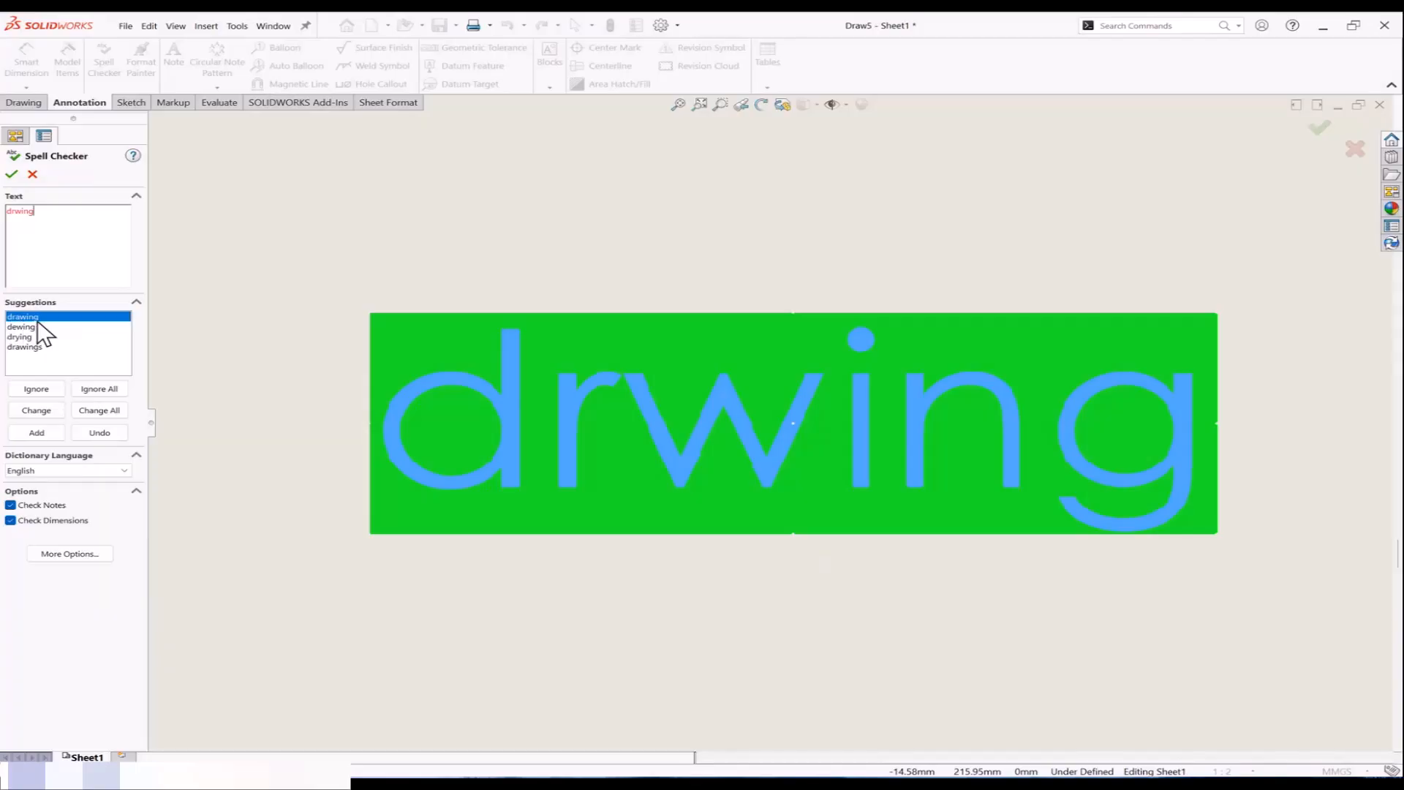
{"action": "left_click", "coordinate": [41, 411]}
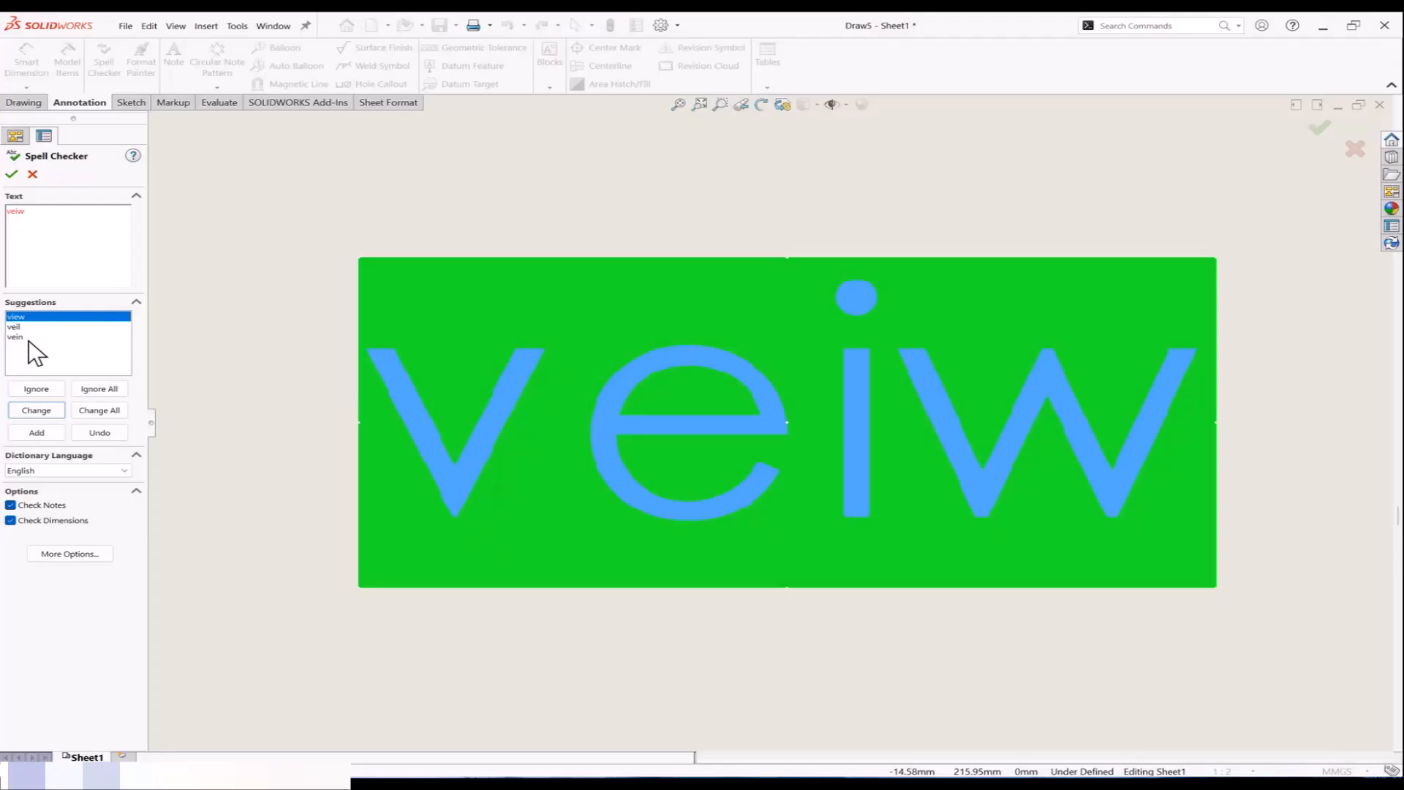
{"action": "left_click", "coordinate": [36, 410]}
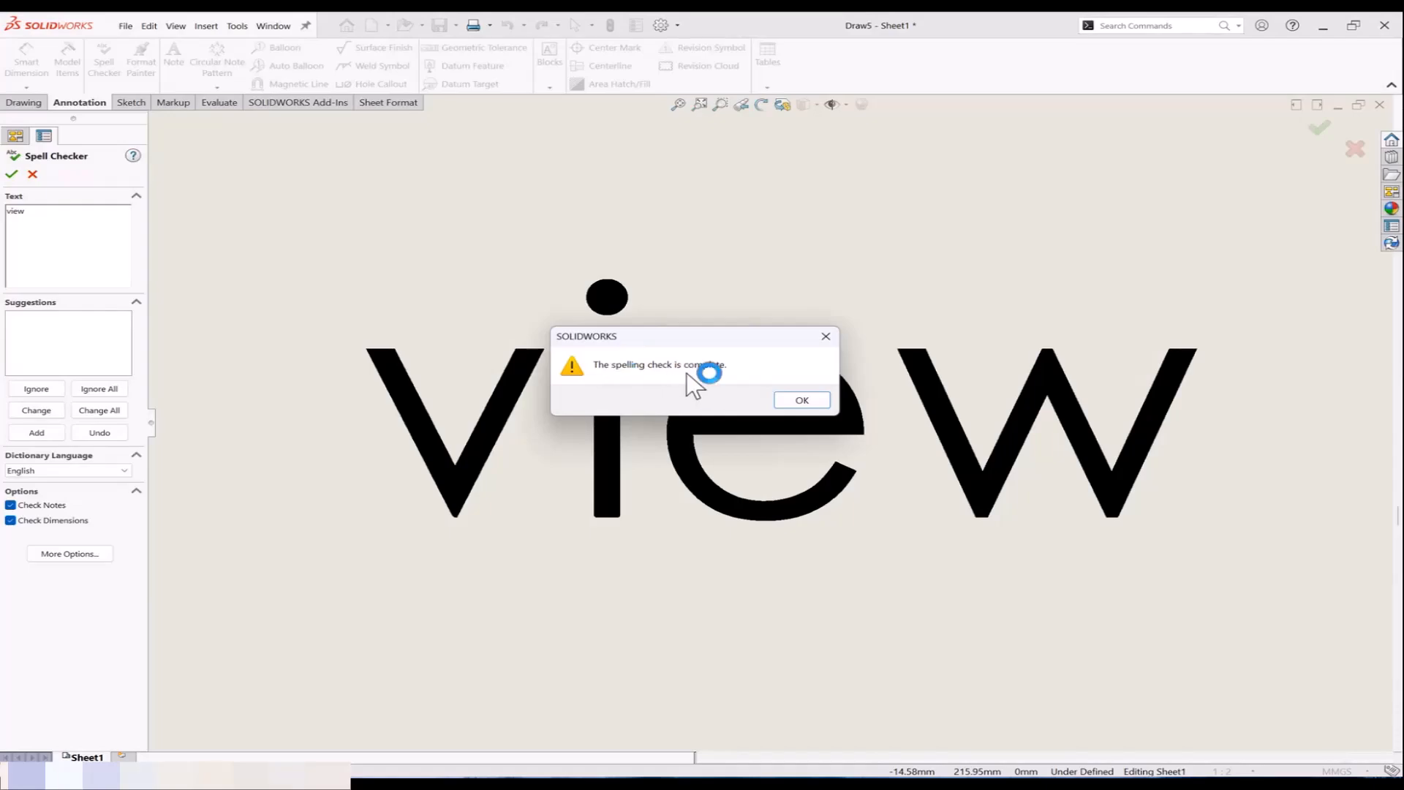
{"action": "left_click", "coordinate": [802, 399]}
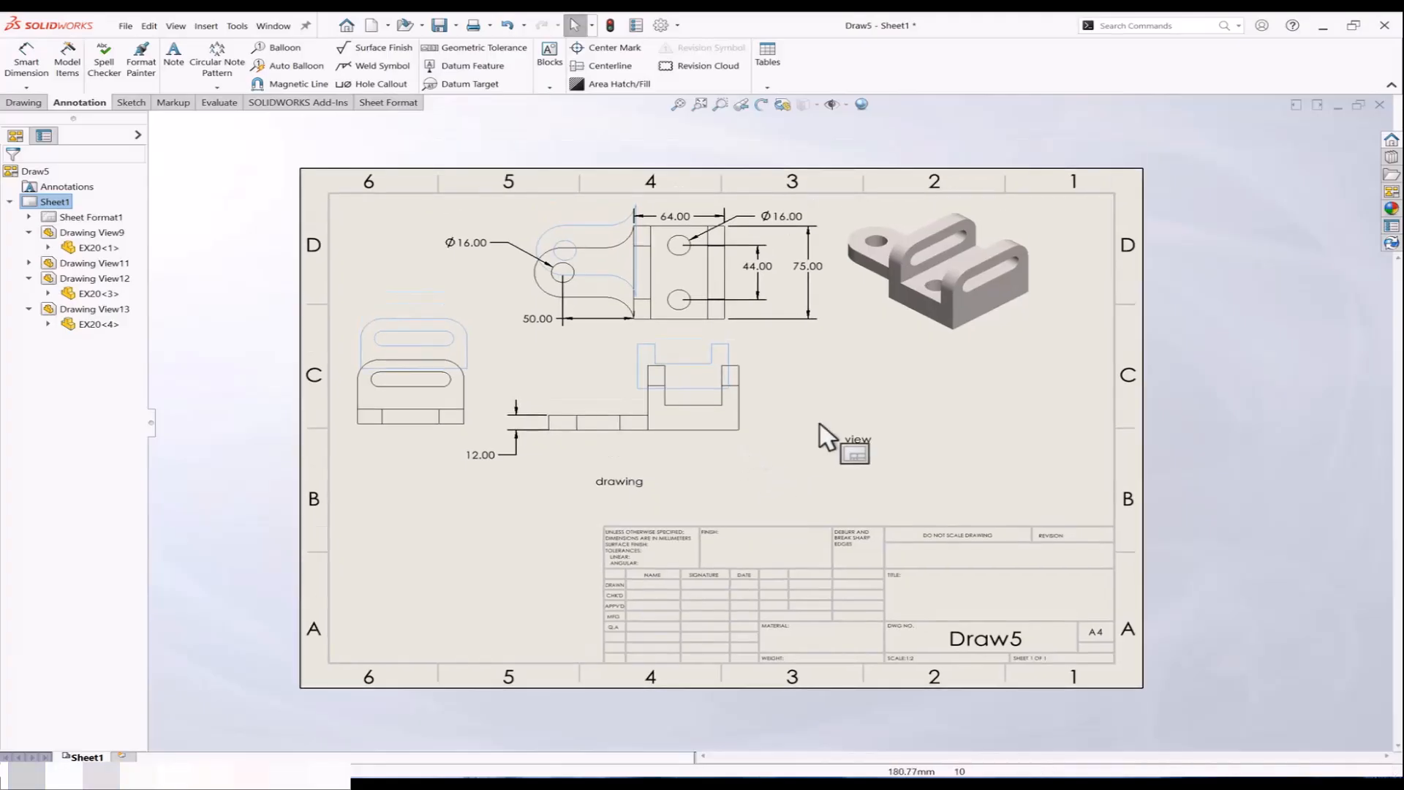
Step: Delete the "view" note from the sheet
{"action": "left_click", "coordinate": [831, 456]}
{"action": "key", "text": "Delete"}
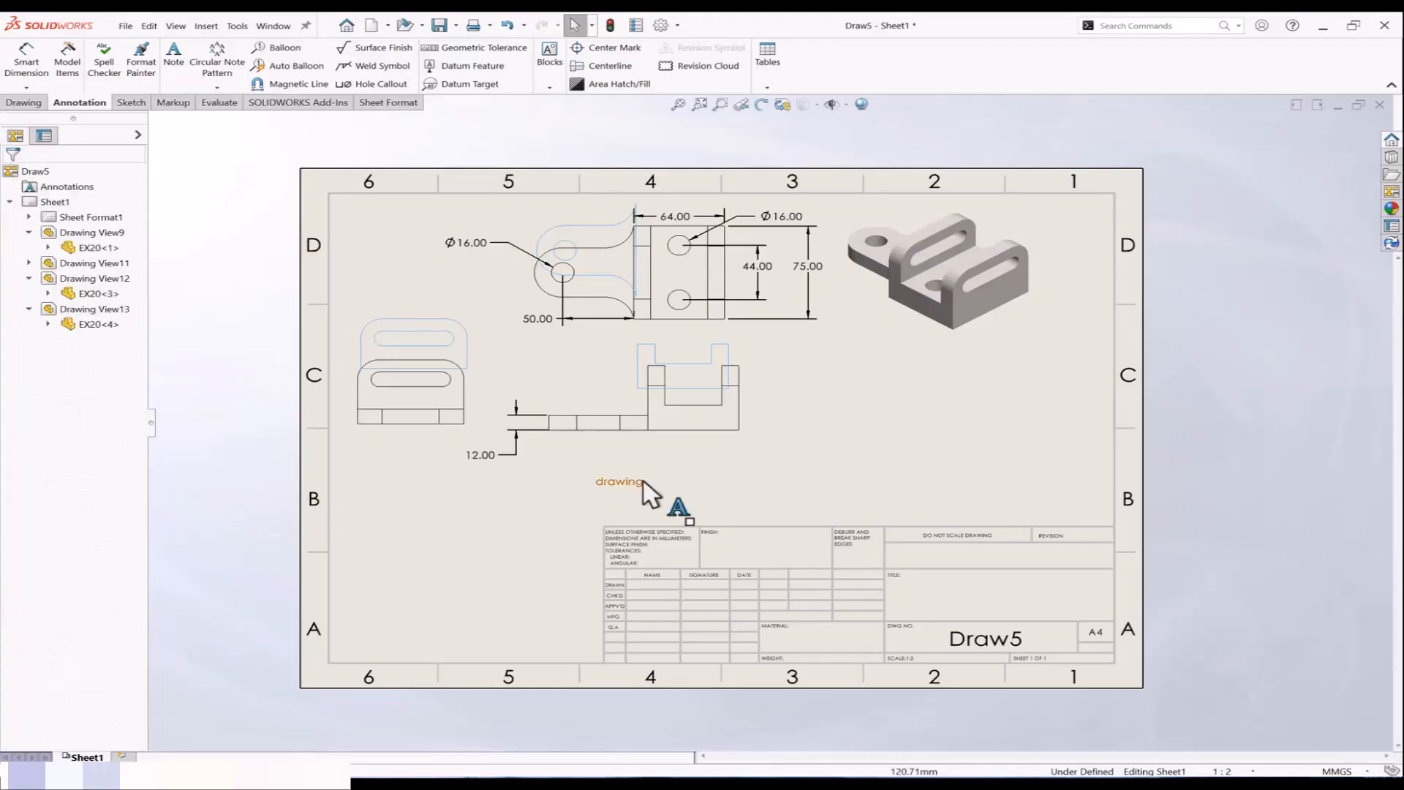
Step: Move the "drawing" note to the empty sheet area below the isometric view
{"action": "left_click", "coordinate": [644, 479]}
{"action": "left_click_drag", "start_coordinate": [644, 479], "coordinate": [840, 430]}
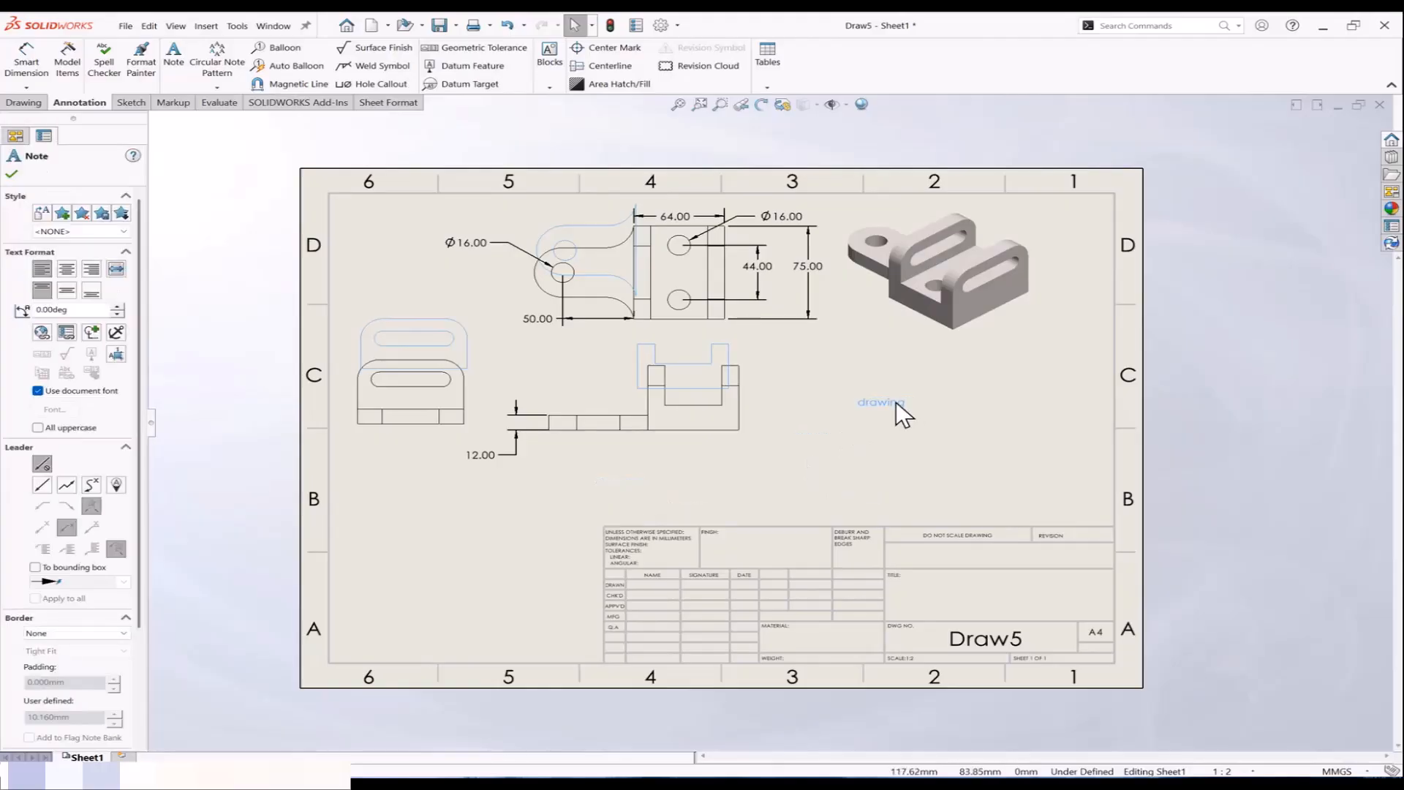
{"action": "left_click", "coordinate": [847, 460]}
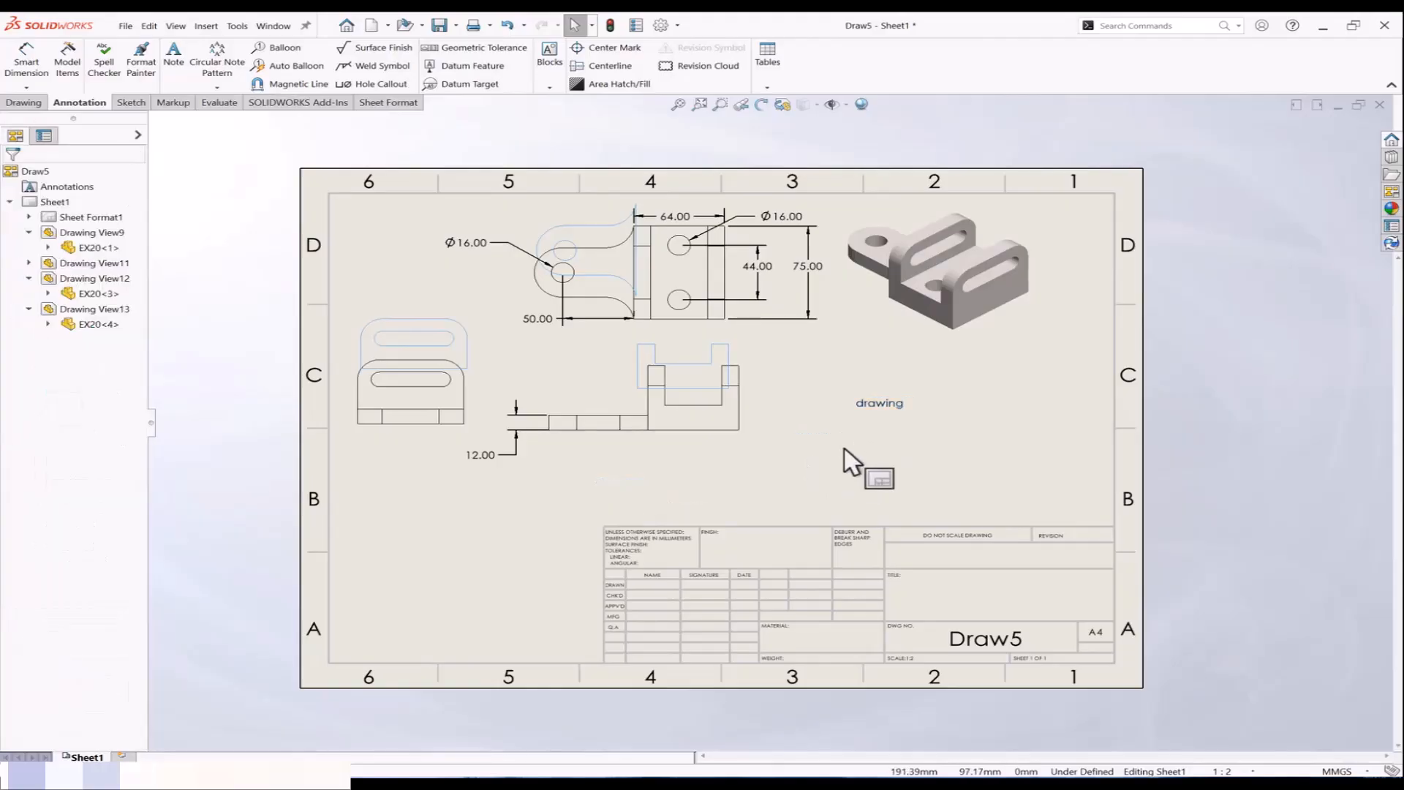
Step: Set up a linear note pattern of the "drawing" note with 3 instances spaced 50 mm along the X-axis
{"action": "left_click", "coordinate": [217, 88]}
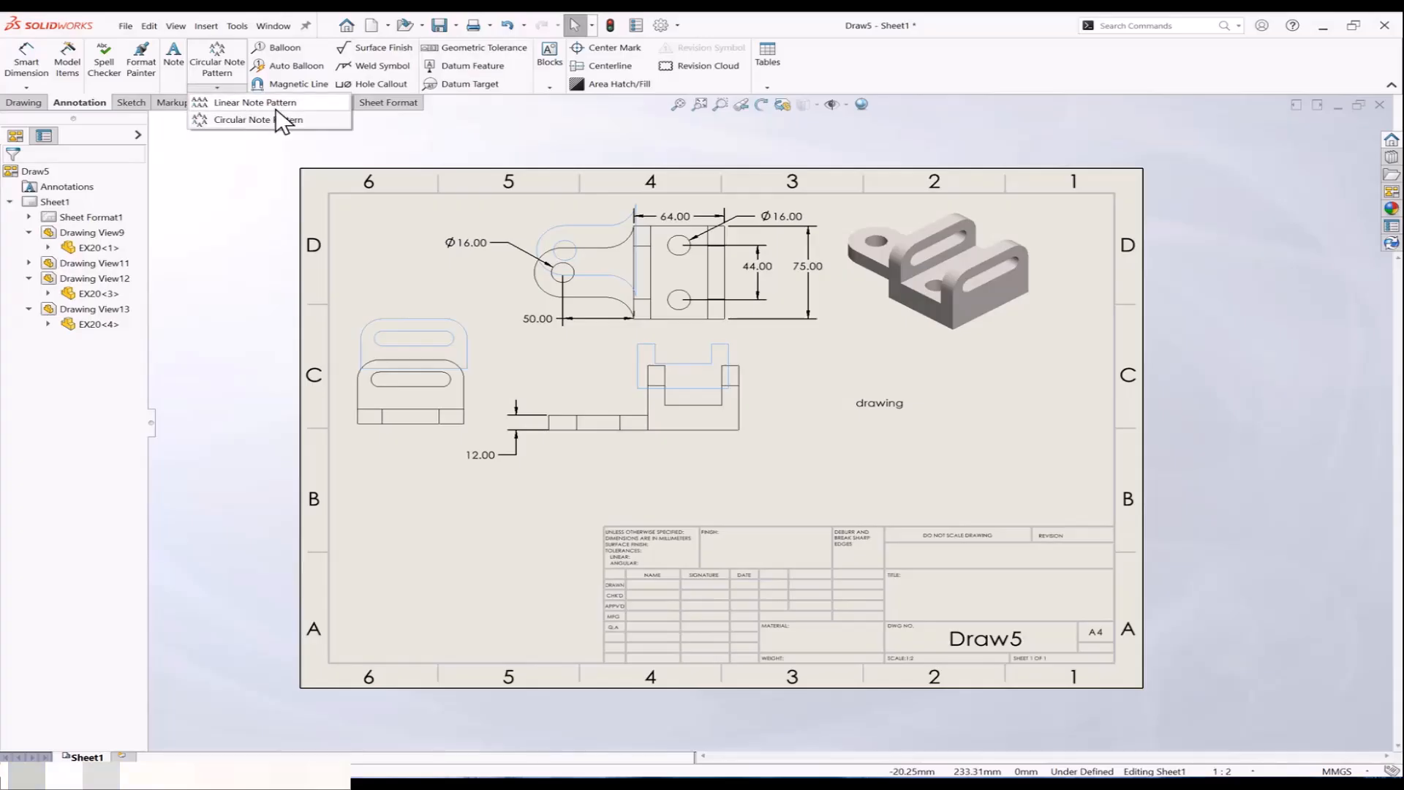
{"action": "left_click", "coordinate": [244, 104]}
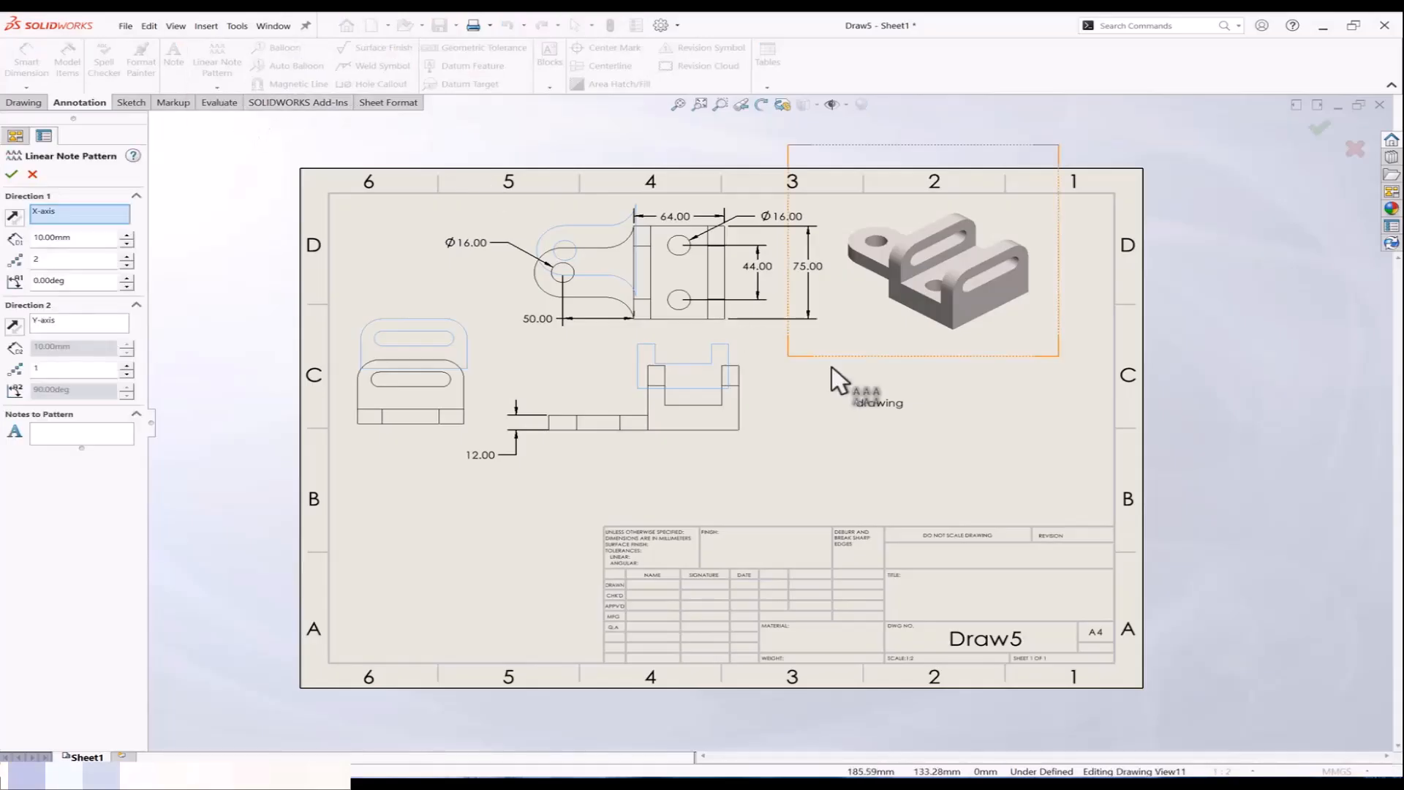
{"action": "left_click", "coordinate": [881, 402]}
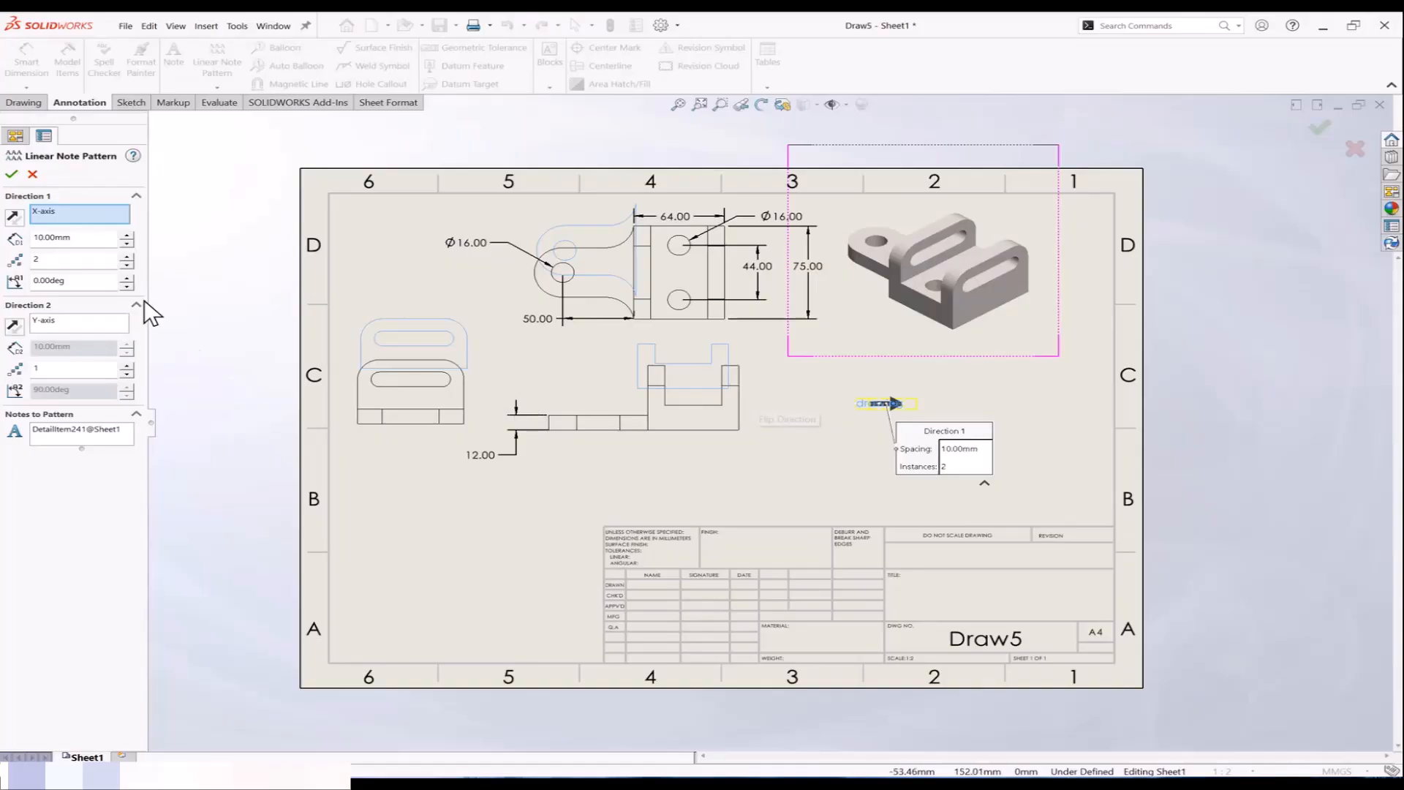
{"action": "left_click", "coordinate": [127, 235]}
{"action": "left_click", "coordinate": [128, 235]}
{"action": "left_click", "coordinate": [127, 234]}
{"action": "left_click", "coordinate": [127, 234]}
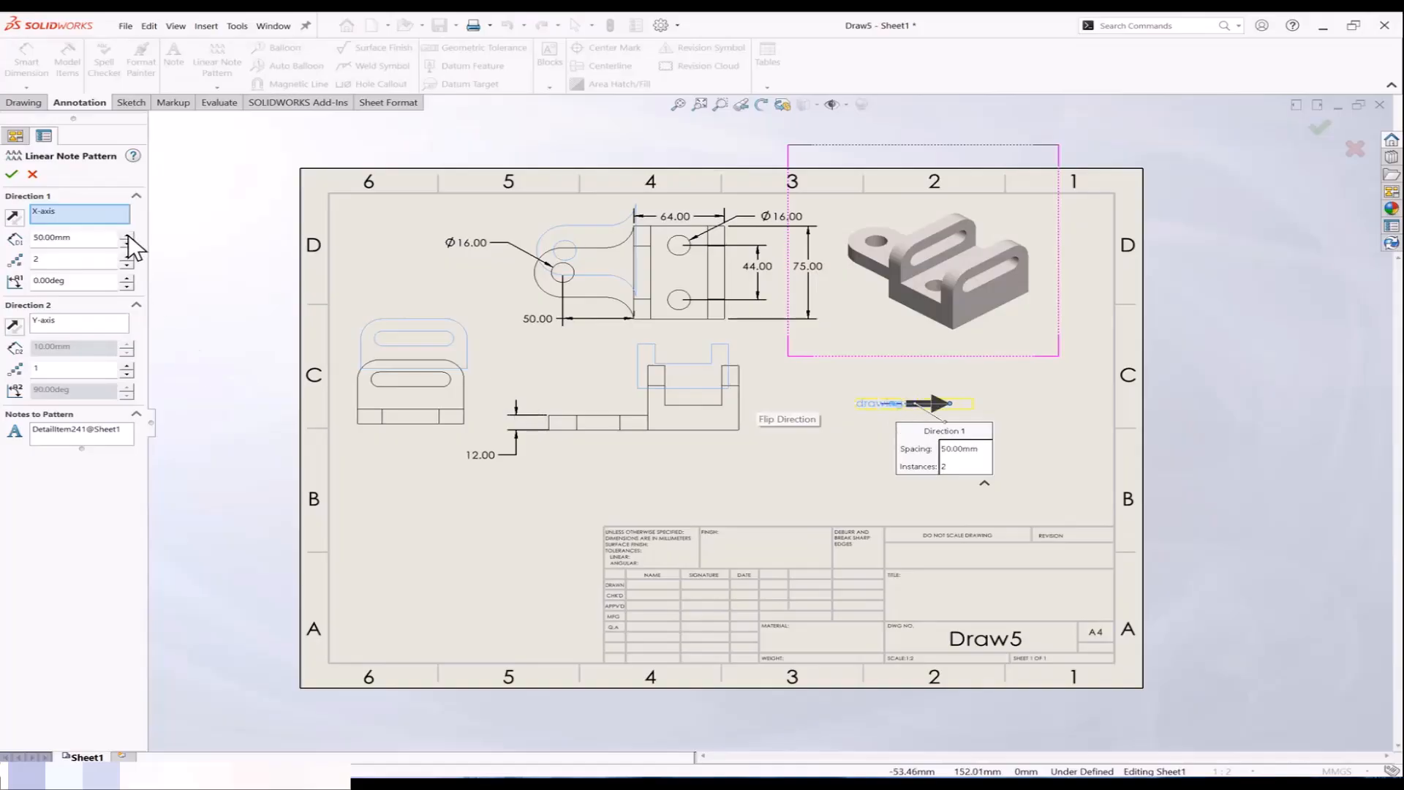
{"action": "left_click", "coordinate": [127, 256]}
{"action": "left_click", "coordinate": [127, 256]}
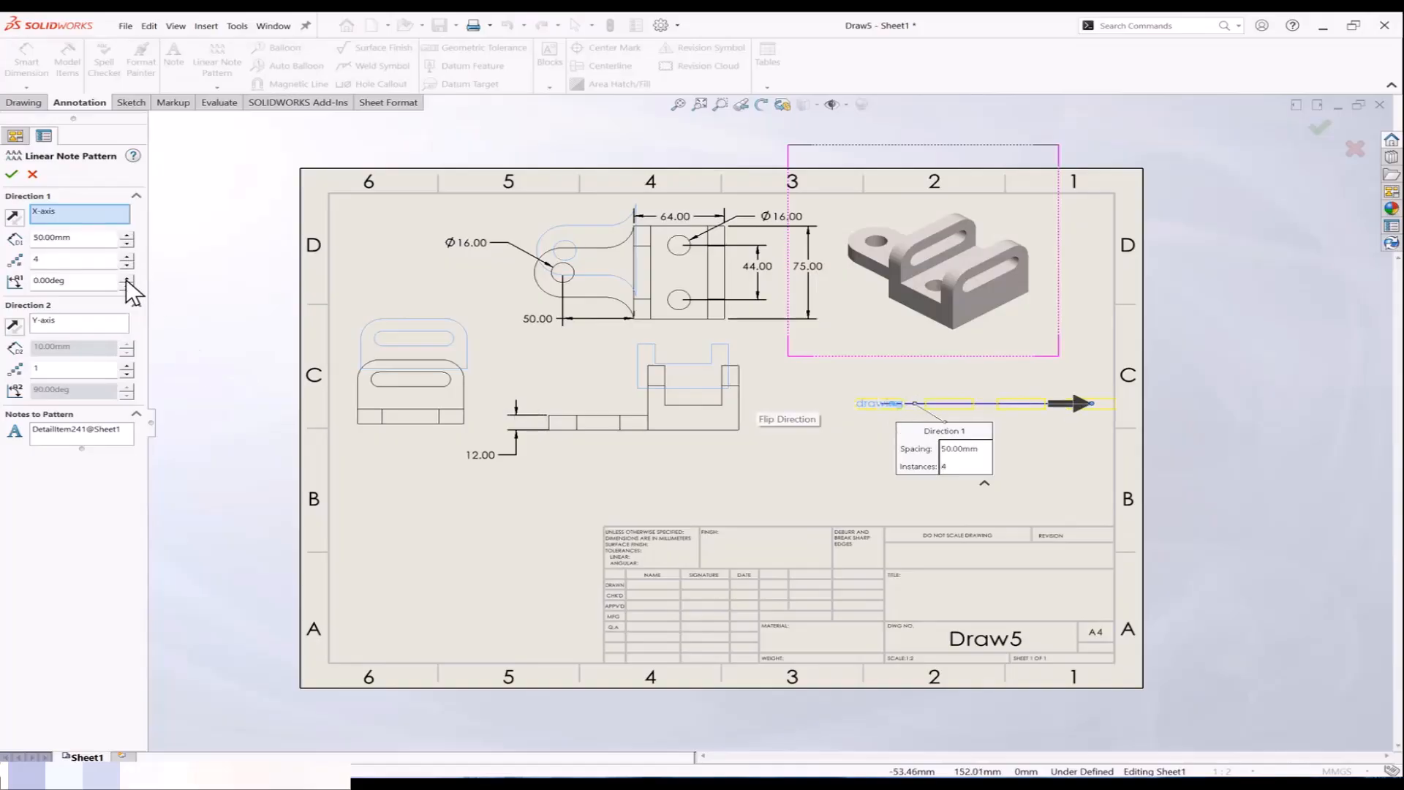
{"action": "left_click", "coordinate": [126, 264]}
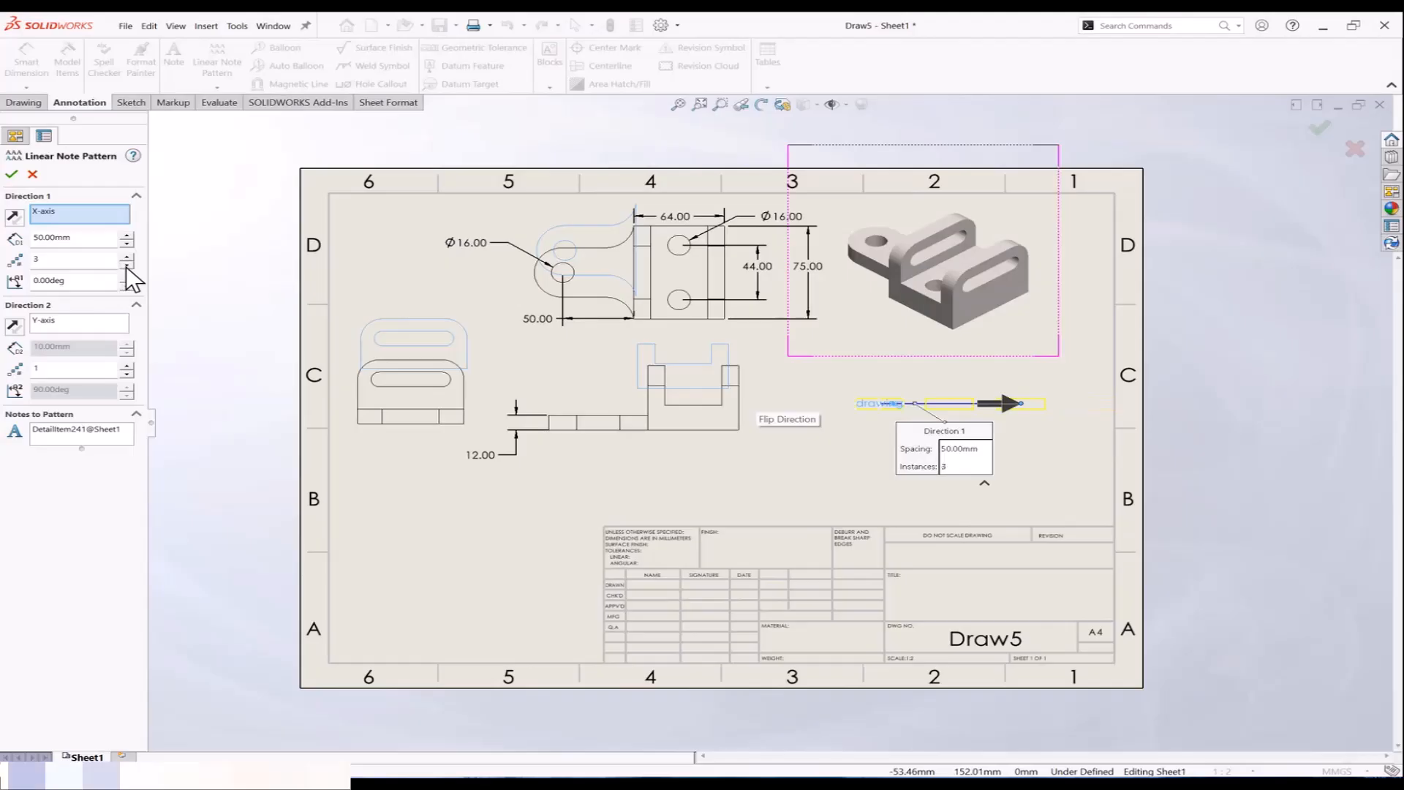
Step: Add a second pattern direction along the Y-axis with 3 instances spaced 20 mm, and create the note pattern
{"action": "left_click", "coordinate": [128, 365]}
{"action": "left_click", "coordinate": [127, 342]}
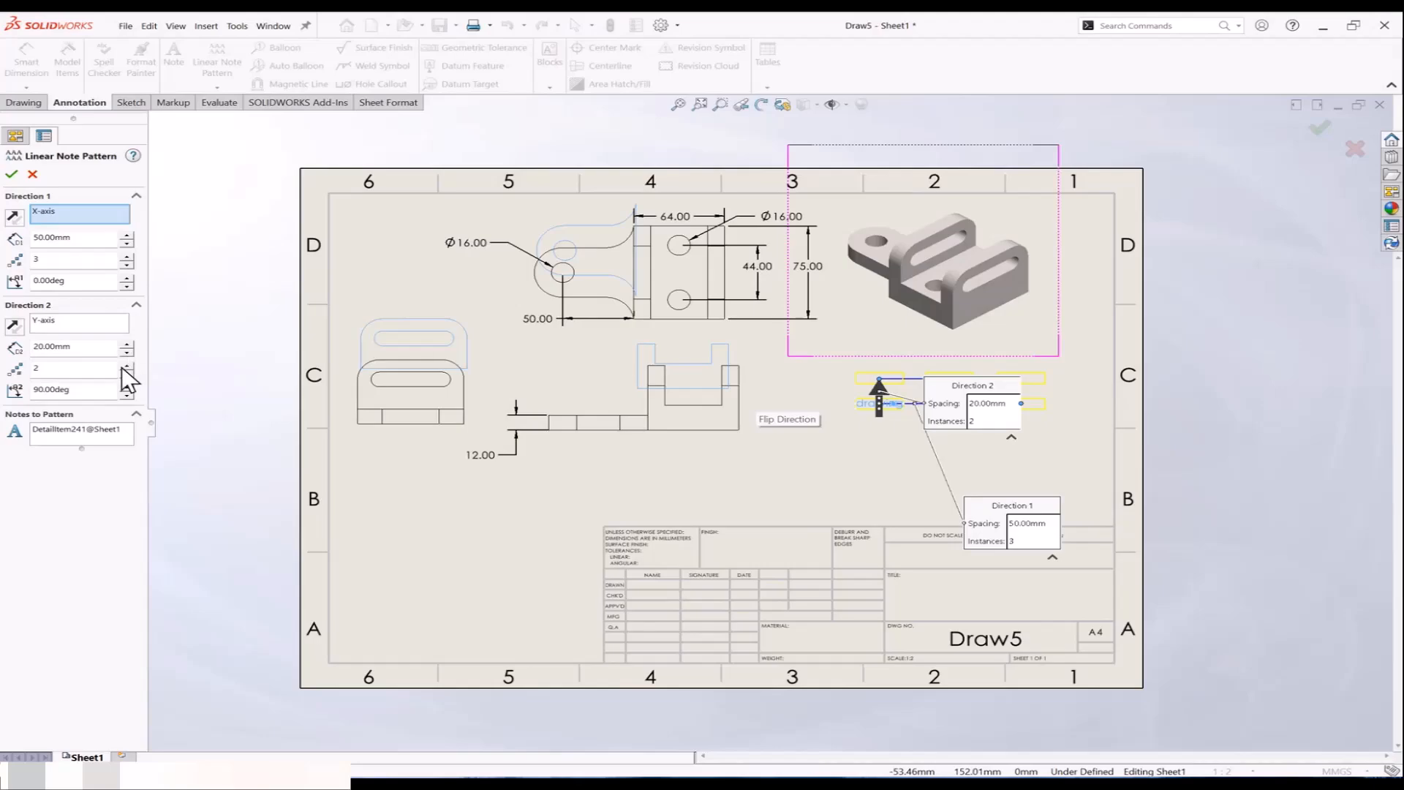
{"action": "left_click", "coordinate": [11, 174]}
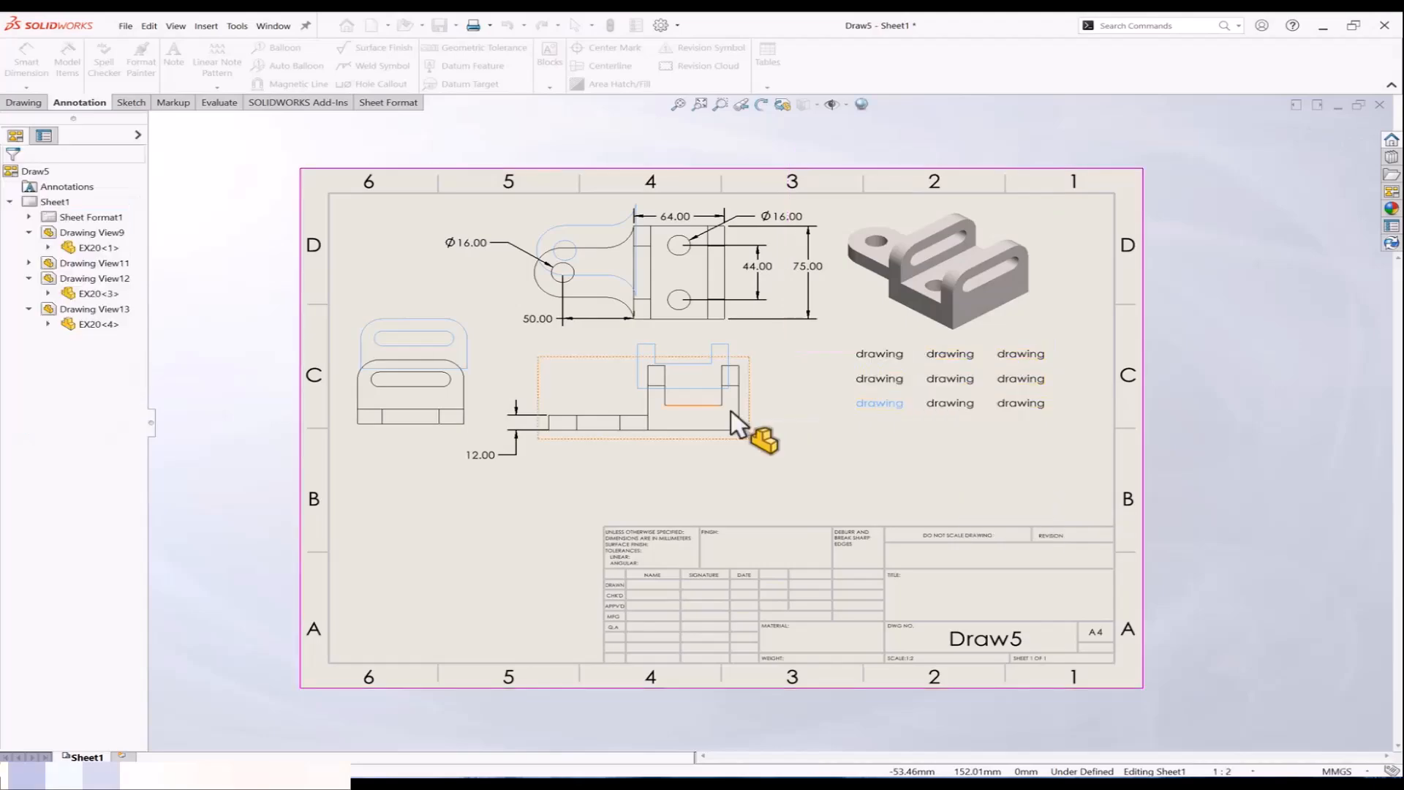
Step: Replace the texts of the pattern's first-column notes with 1, 2 and 3 from the top down
{"action": "scroll", "coordinate": [924, 454], "scroll_direction": "down", "scroll_amount": 3}
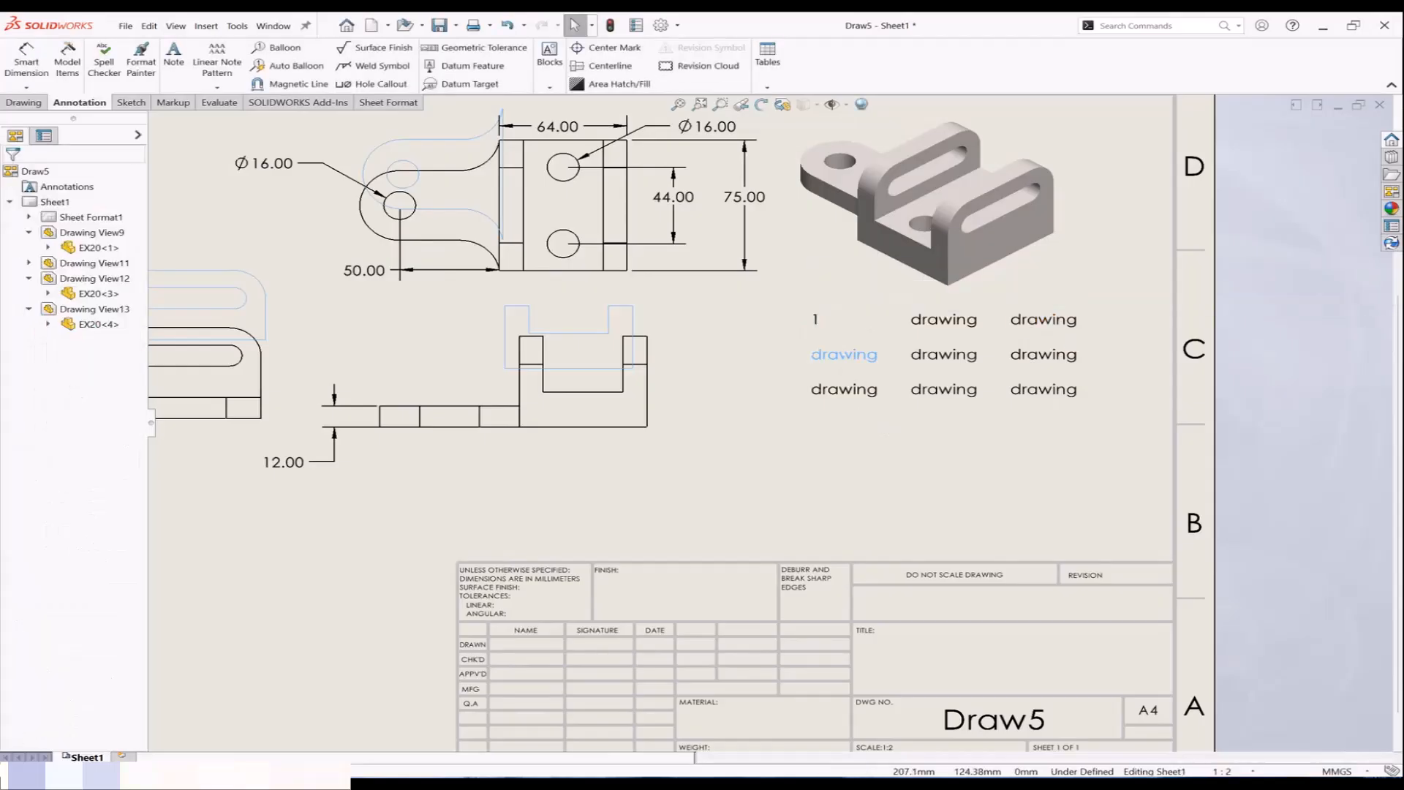
{"action": "double_click", "coordinate": [851, 356]}
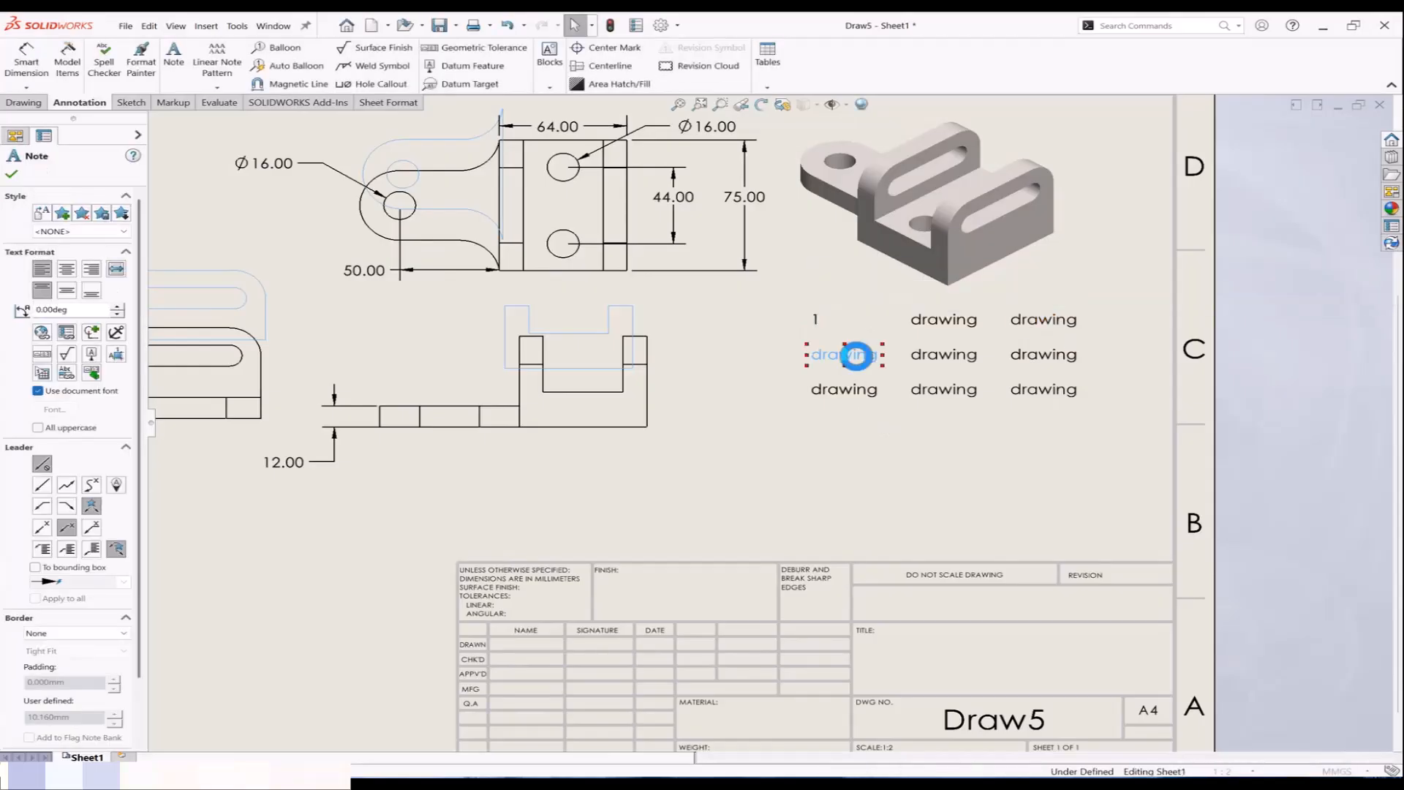
{"action": "type", "text": "2"}
{"action": "left_click", "coordinate": [940, 464]}
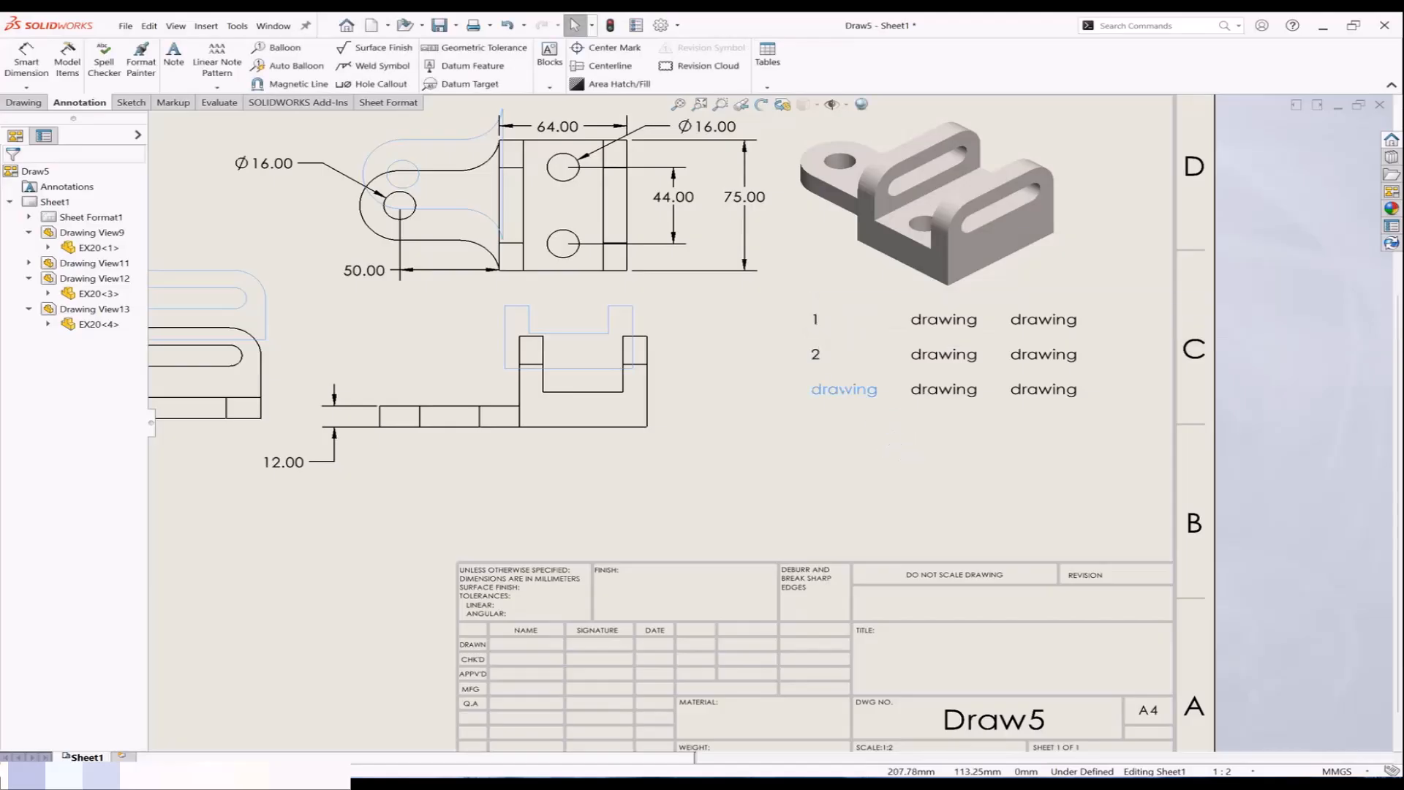
{"action": "double_click", "coordinate": [859, 391]}
{"action": "type", "text": "3"}
{"action": "left_click", "coordinate": [902, 393]}
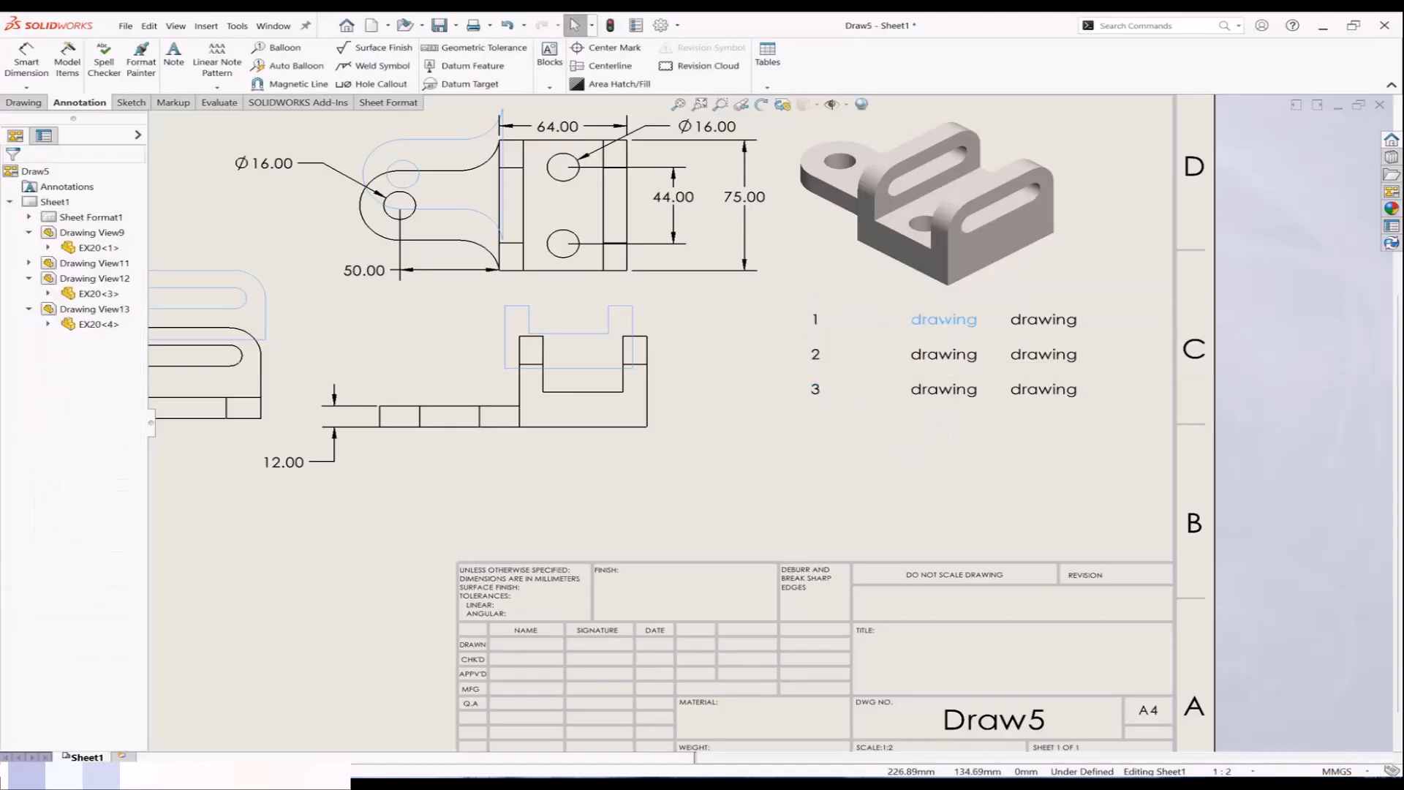
Step: Change the second-column notes to 4, 5 and 6 from the top down, and the top third-column note to 7
{"action": "double_click", "coordinate": [943, 319]}
{"action": "type", "text": "4"}
{"action": "left_click", "coordinate": [980, 398]}
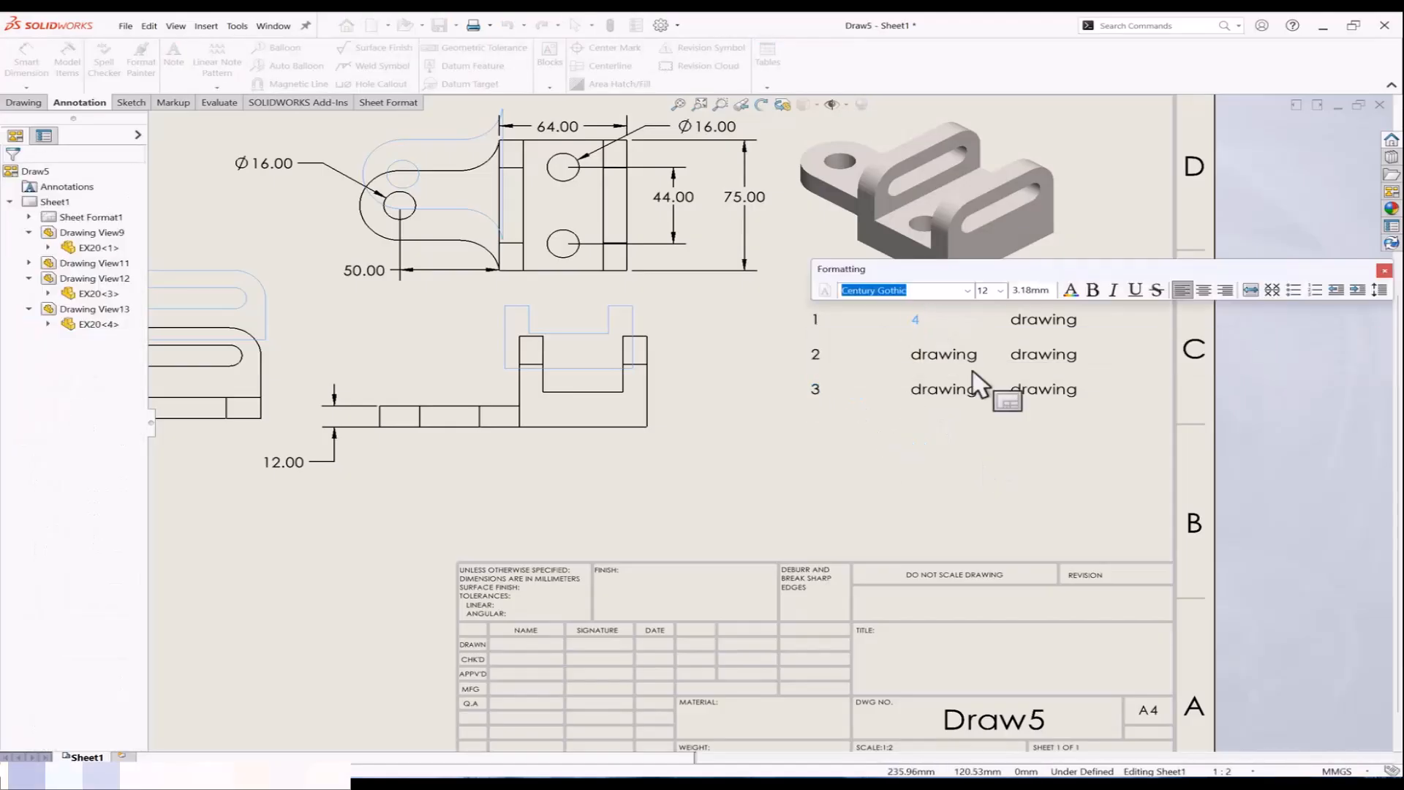
{"action": "double_click", "coordinate": [943, 355]}
{"action": "type", "text": "5"}
{"action": "left_click", "coordinate": [947, 505]}
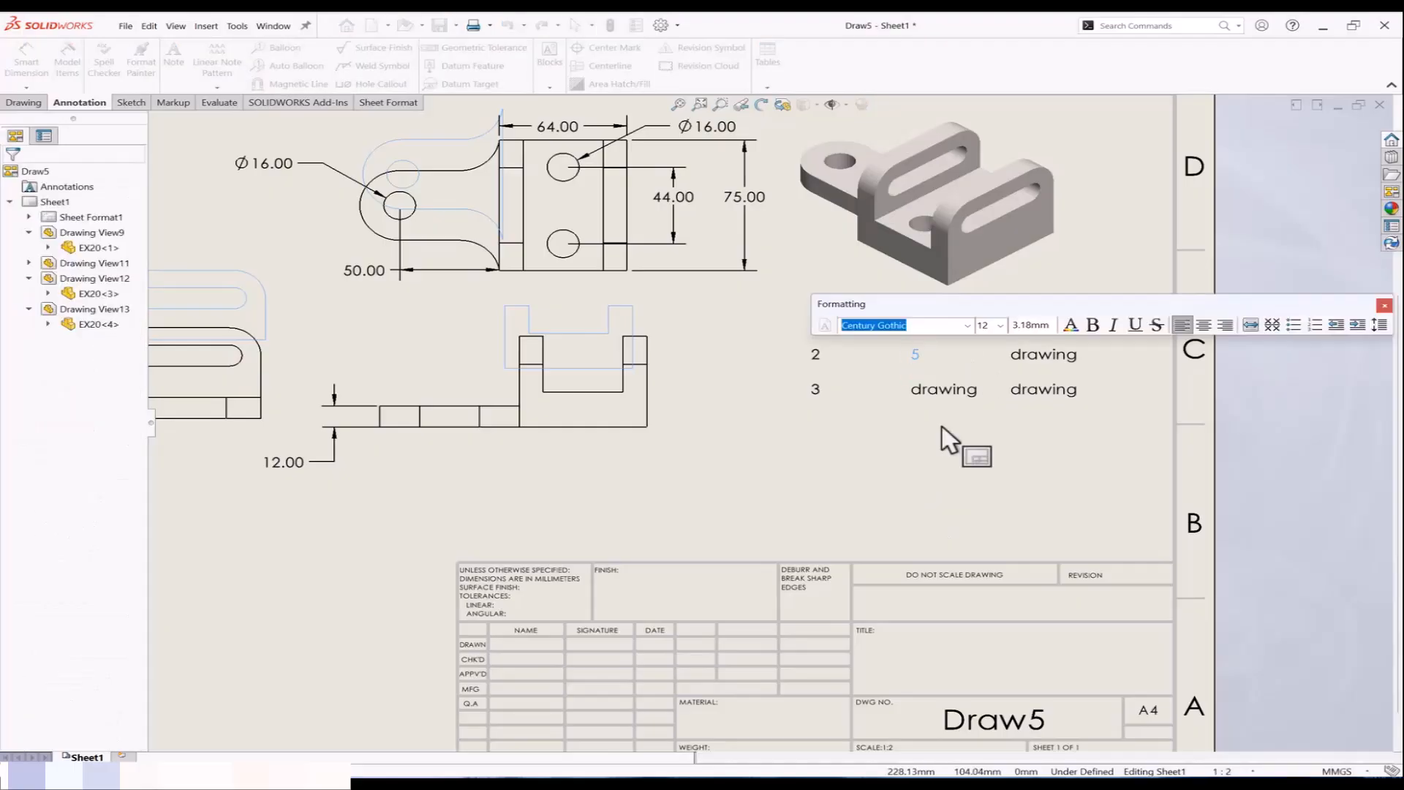
{"action": "double_click", "coordinate": [943, 389]}
{"action": "type", "text": "6"}
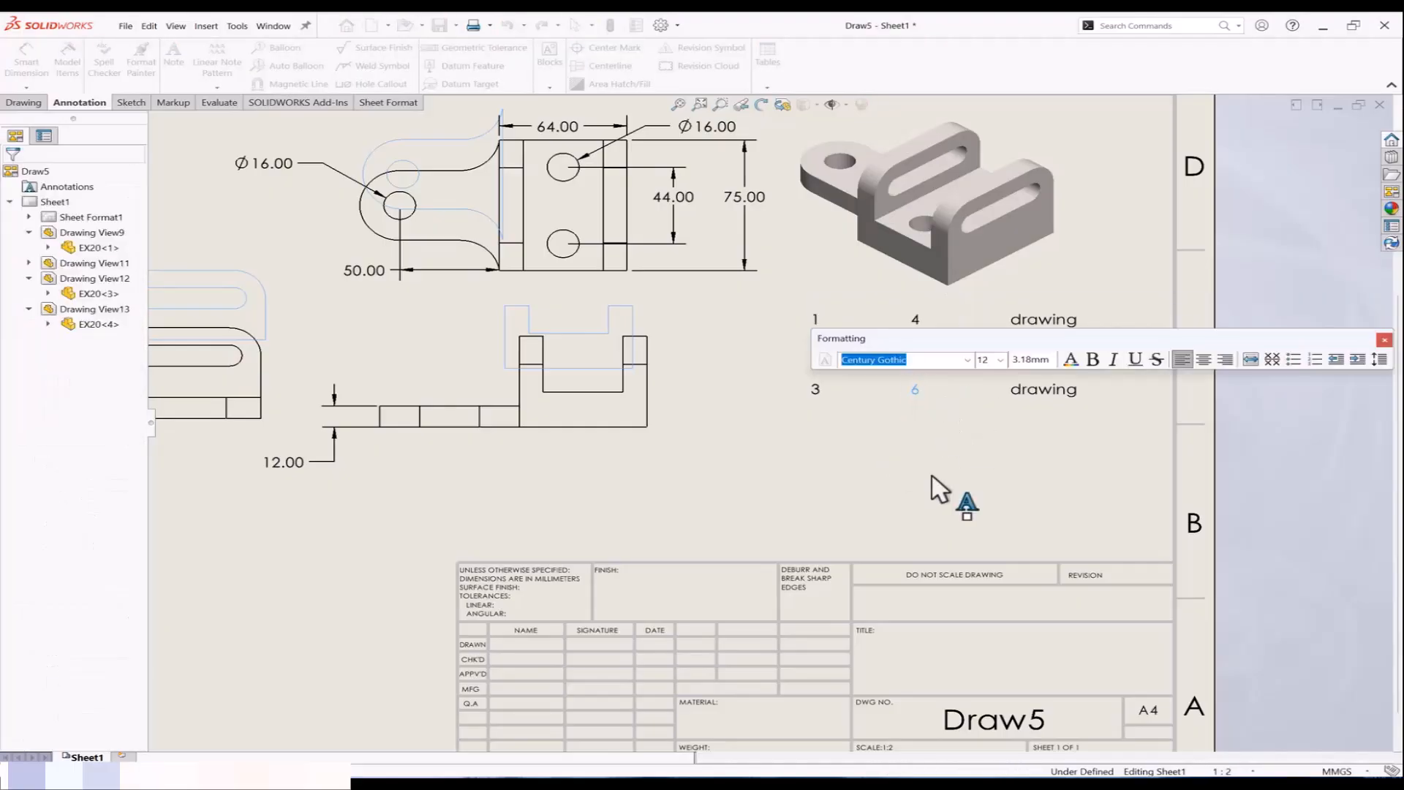
{"action": "left_click", "coordinate": [950, 479]}
{"action": "double_click", "coordinate": [1040, 319]}
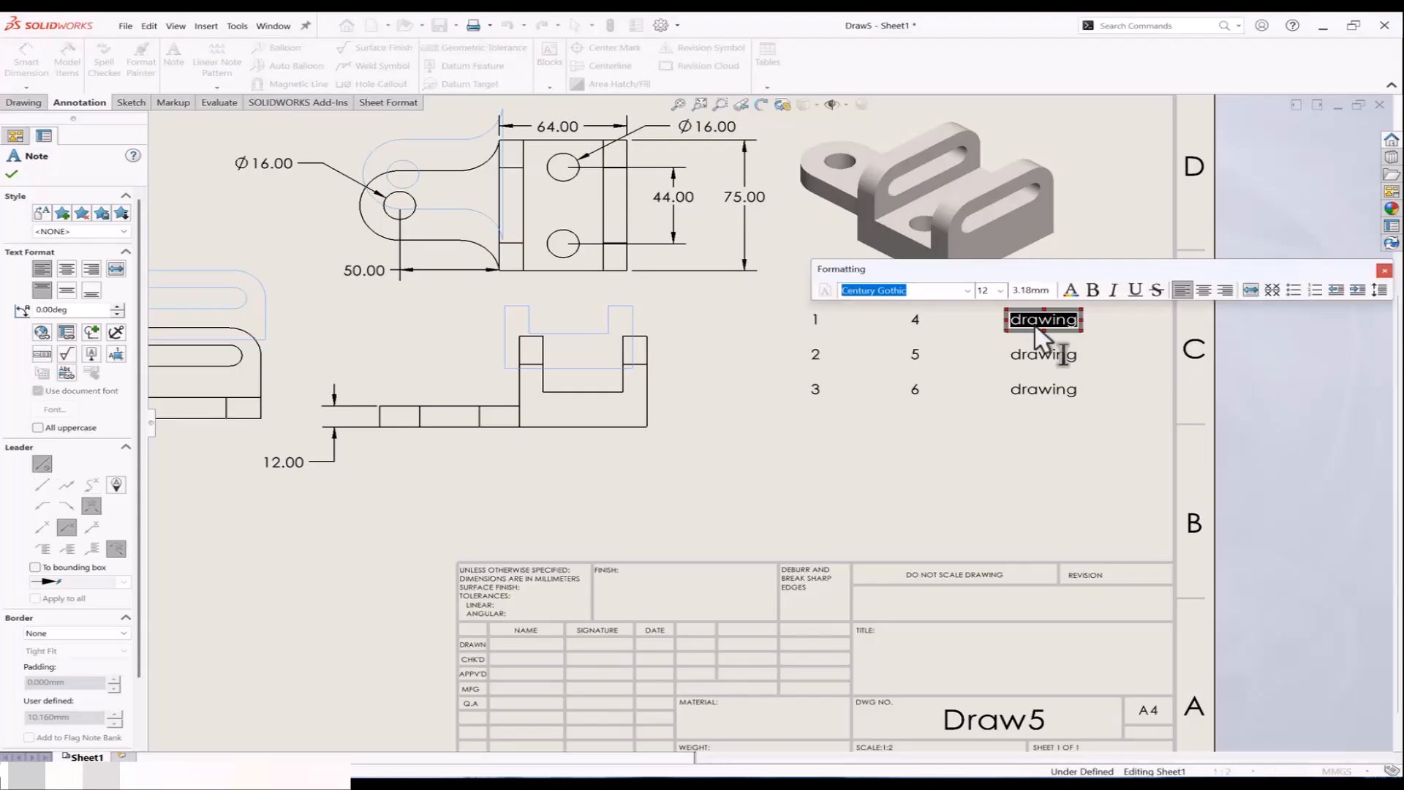
{"action": "type", "text": "7"}
{"action": "left_click", "coordinate": [1026, 483]}
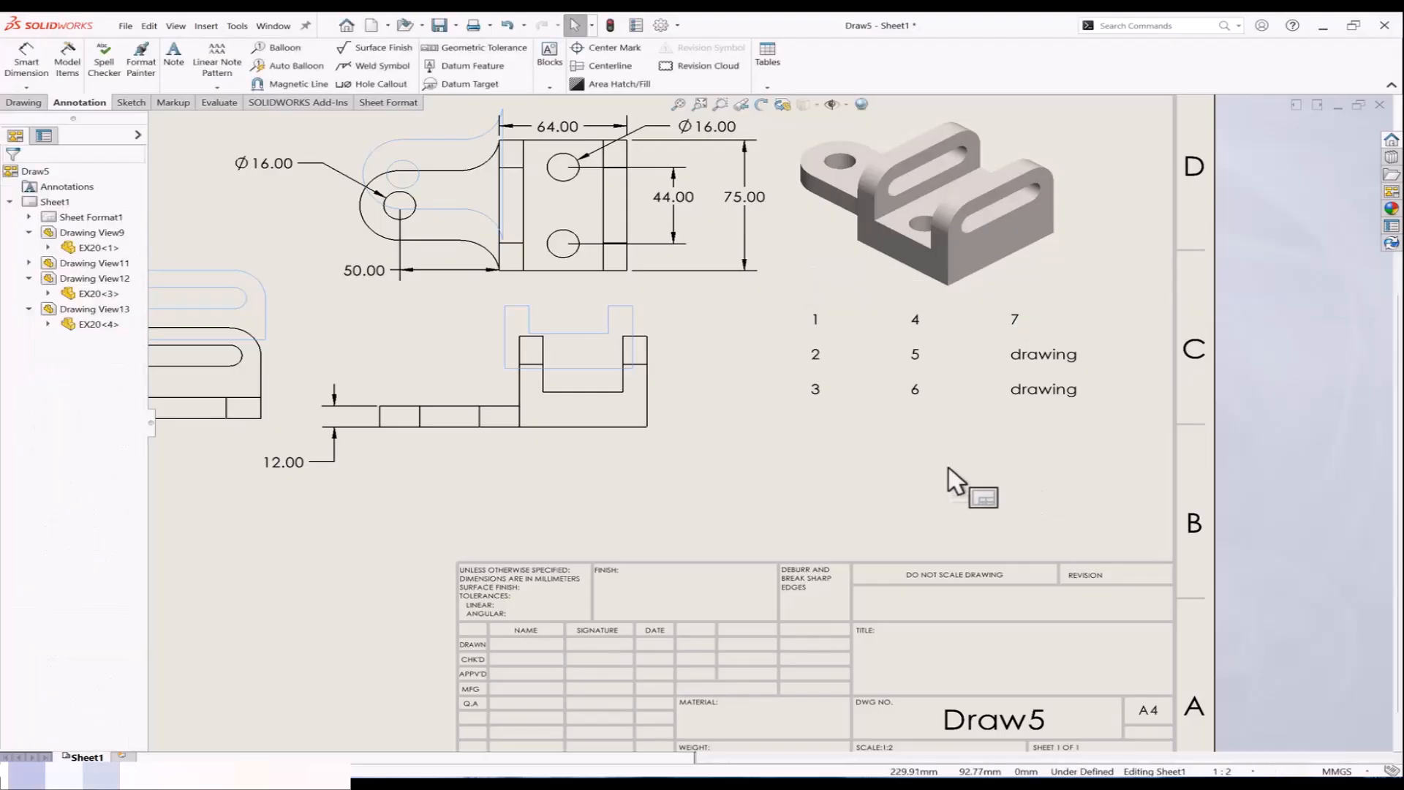
Step: Delete the second and third columns of notes, and undo a trial deletion of the remaining first column
{"action": "left_click_drag", "start_coordinate": [1087, 306], "coordinate": [847, 450]}
{"action": "key", "text": "Delete"}
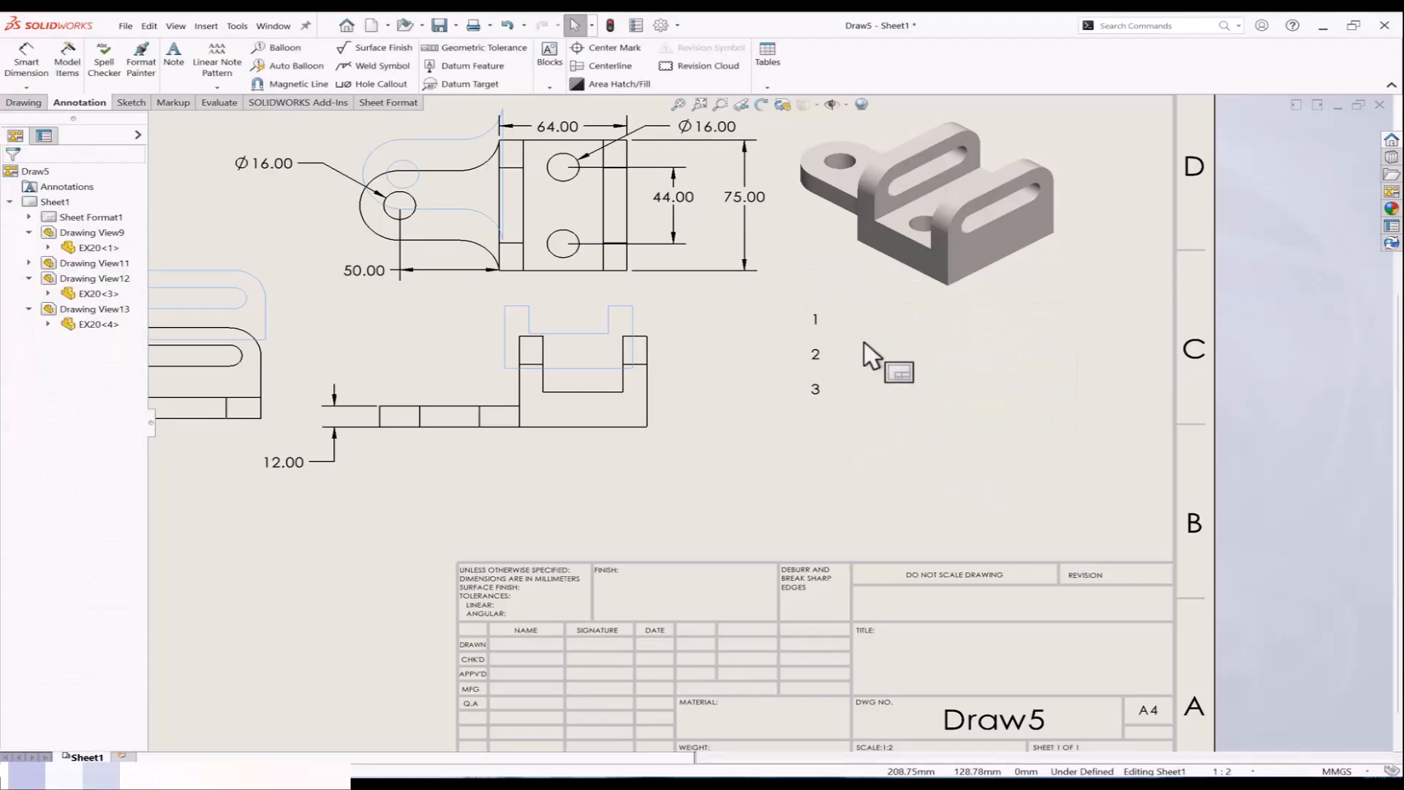
{"action": "left_click_drag", "start_coordinate": [864, 302], "coordinate": [780, 408]}
{"action": "key", "text": "Delete"}
{"action": "key", "text": "ctrl+z"}
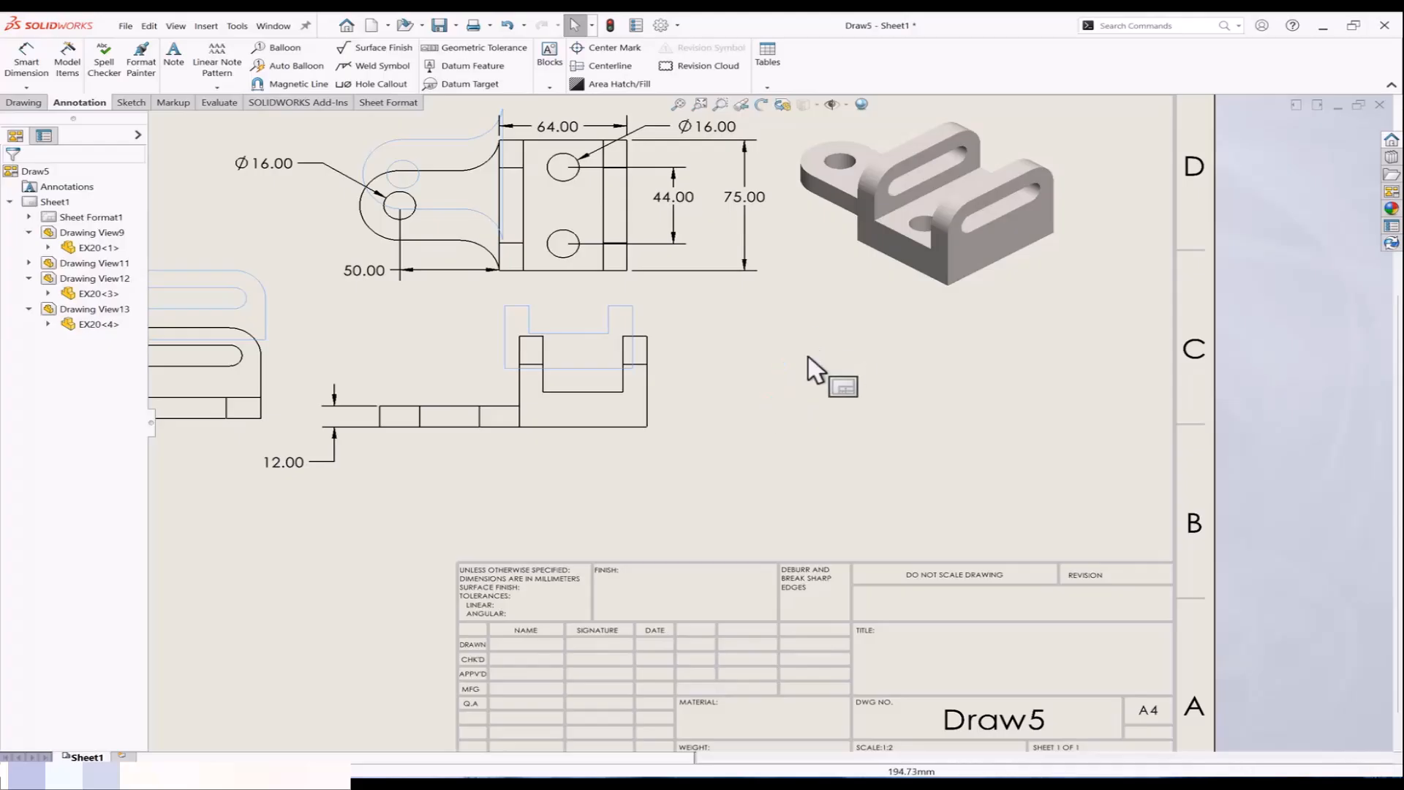
Step: Delete notes 3 and 2, and move note 1 slightly lower in the empty area below the isometric view
{"action": "left_click", "coordinate": [817, 389]}
{"action": "key", "text": "Delete"}
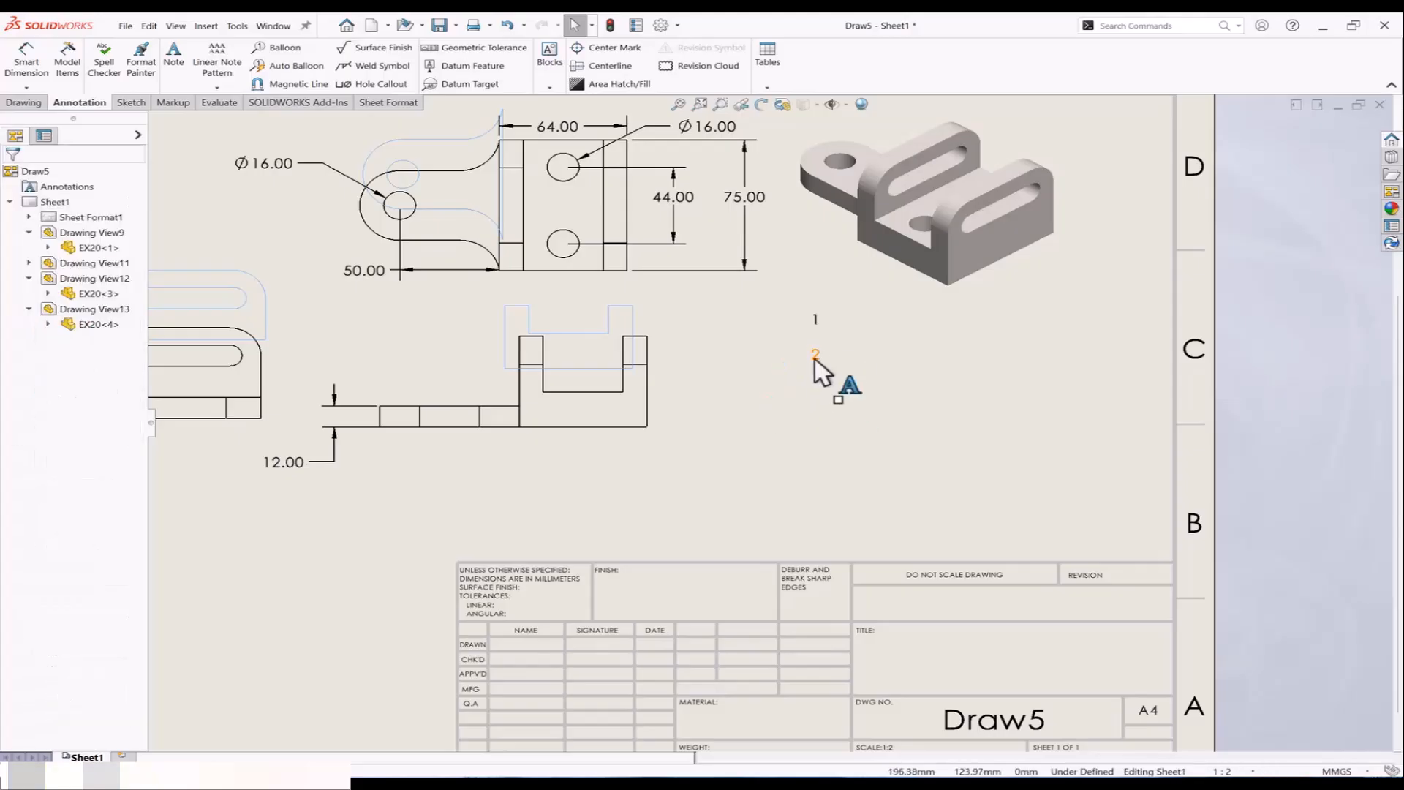
{"action": "left_click", "coordinate": [816, 355]}
{"action": "key", "text": "Delete"}
{"action": "left_click_drag", "start_coordinate": [817, 320], "coordinate": [834, 390]}
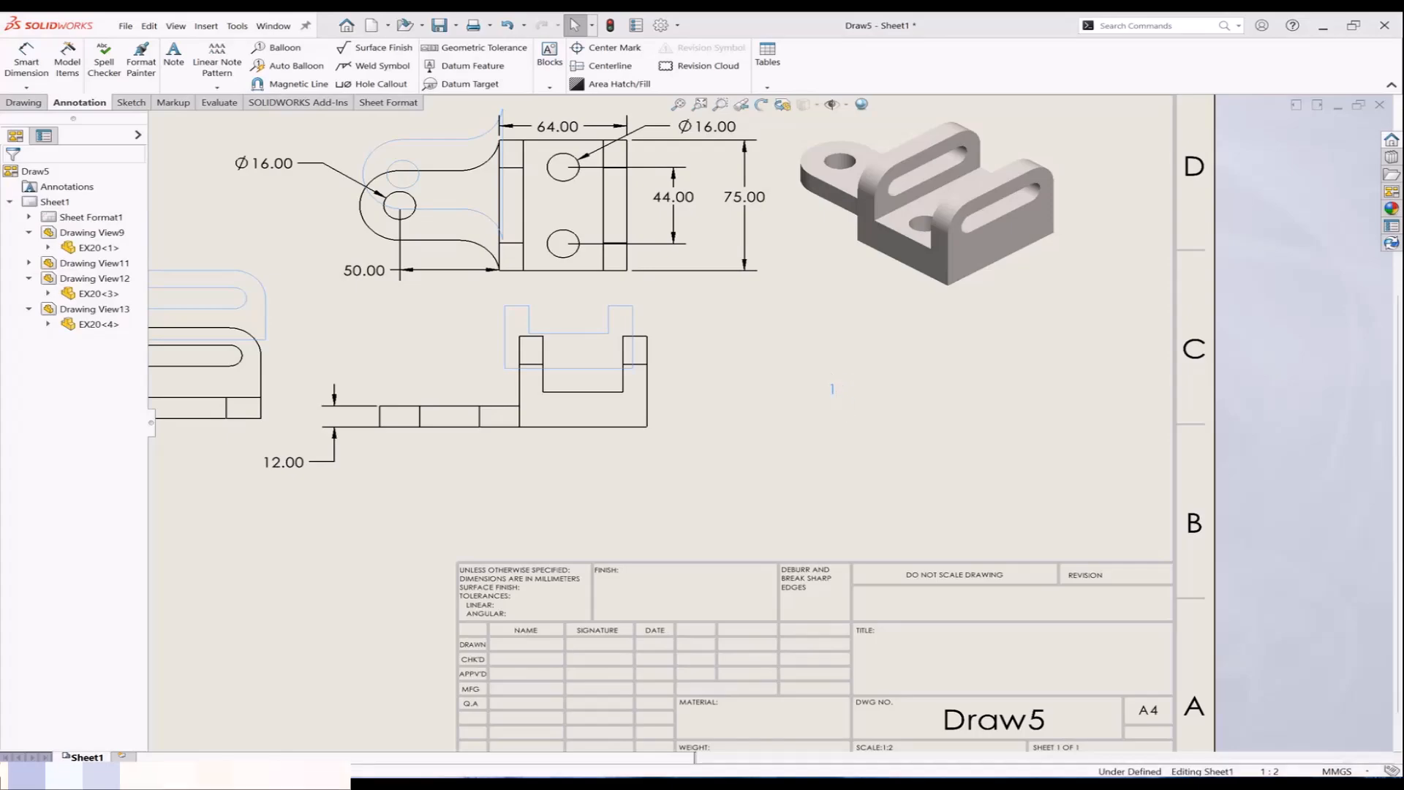
Step: Create a circular note pattern of note 1 with 6 equally spaced instances over 360° and a radius of about 41.71 mm
{"action": "left_click", "coordinate": [214, 88]}
{"action": "left_click", "coordinate": [236, 119]}
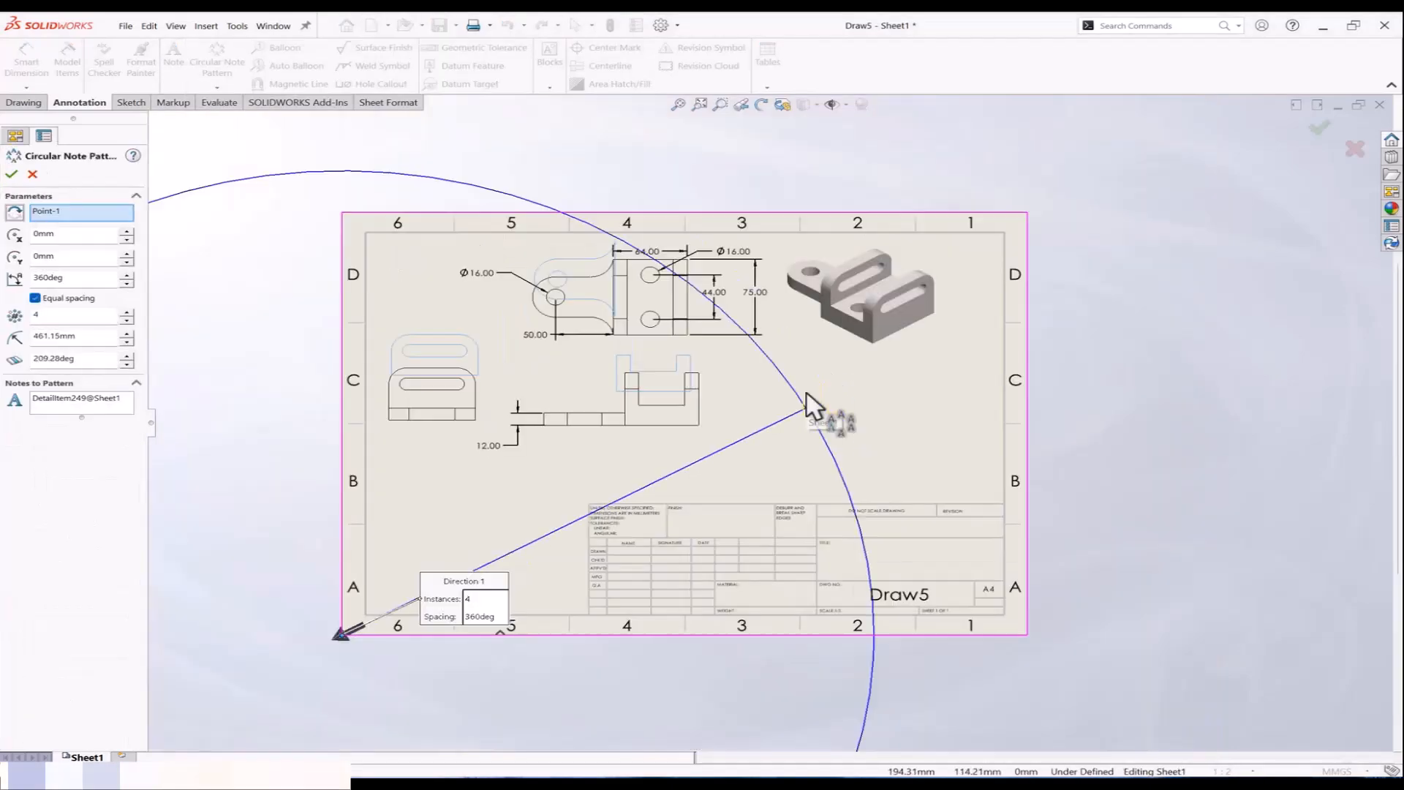
{"action": "left_click", "coordinate": [804, 461]}
{"action": "scroll", "coordinate": [818, 508], "scroll_direction": "down", "scroll_amount": 3}
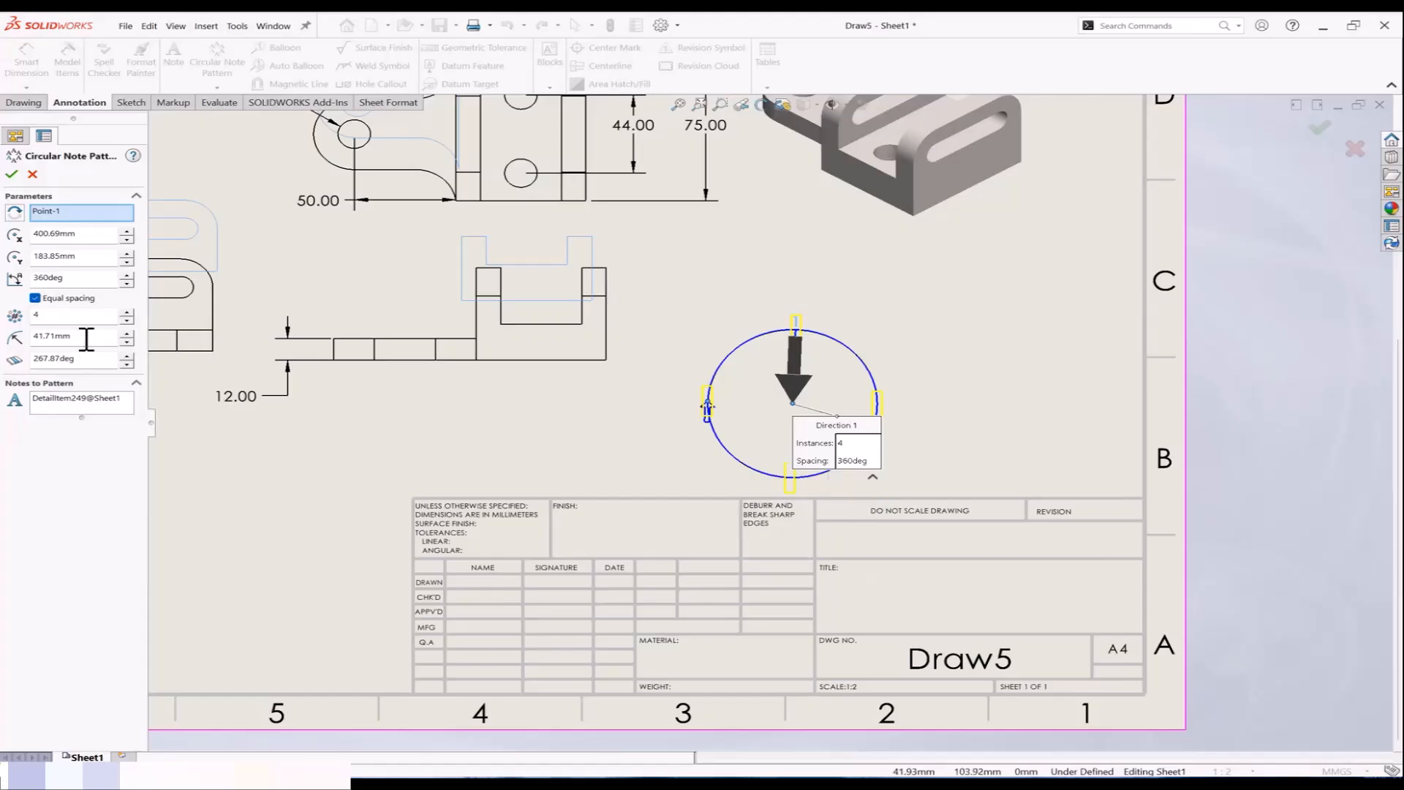
{"action": "left_click", "coordinate": [127, 311]}
{"action": "left_click", "coordinate": [127, 312]}
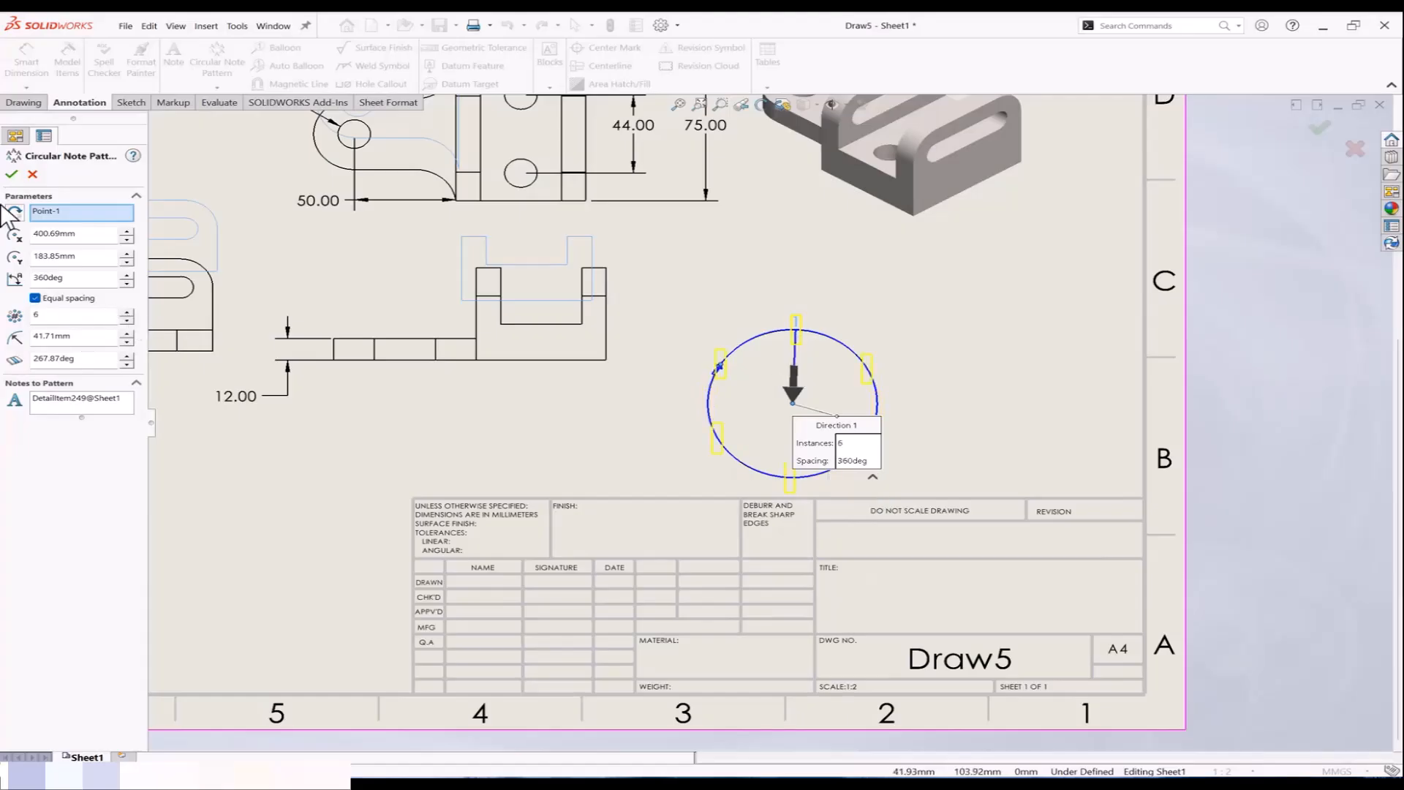
{"action": "left_click", "coordinate": [11, 174]}
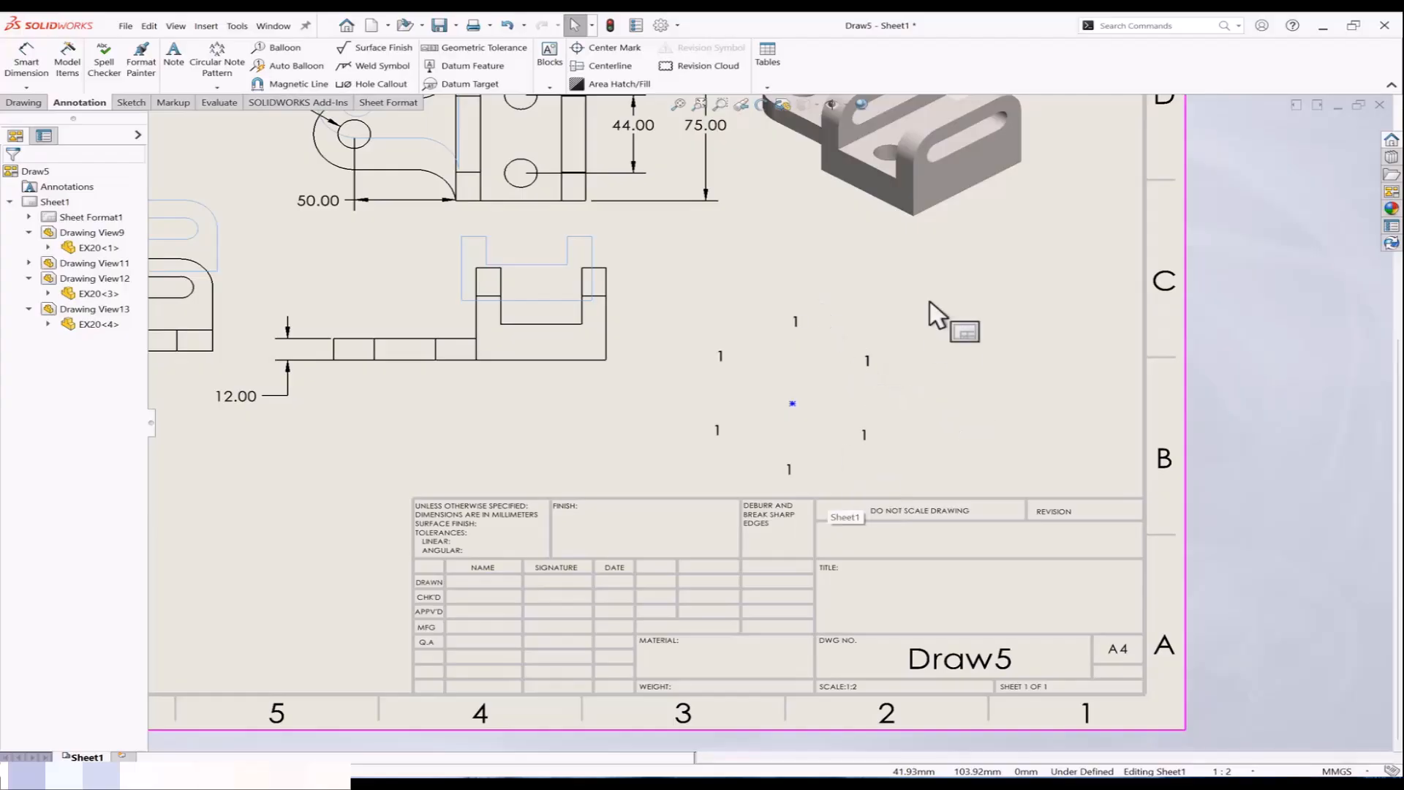
Step: Delete all the circularly patterned notes together with their centre point
{"action": "left_click_drag", "start_coordinate": [929, 300], "coordinate": [672, 485]}
{"action": "key", "text": "Delete"}
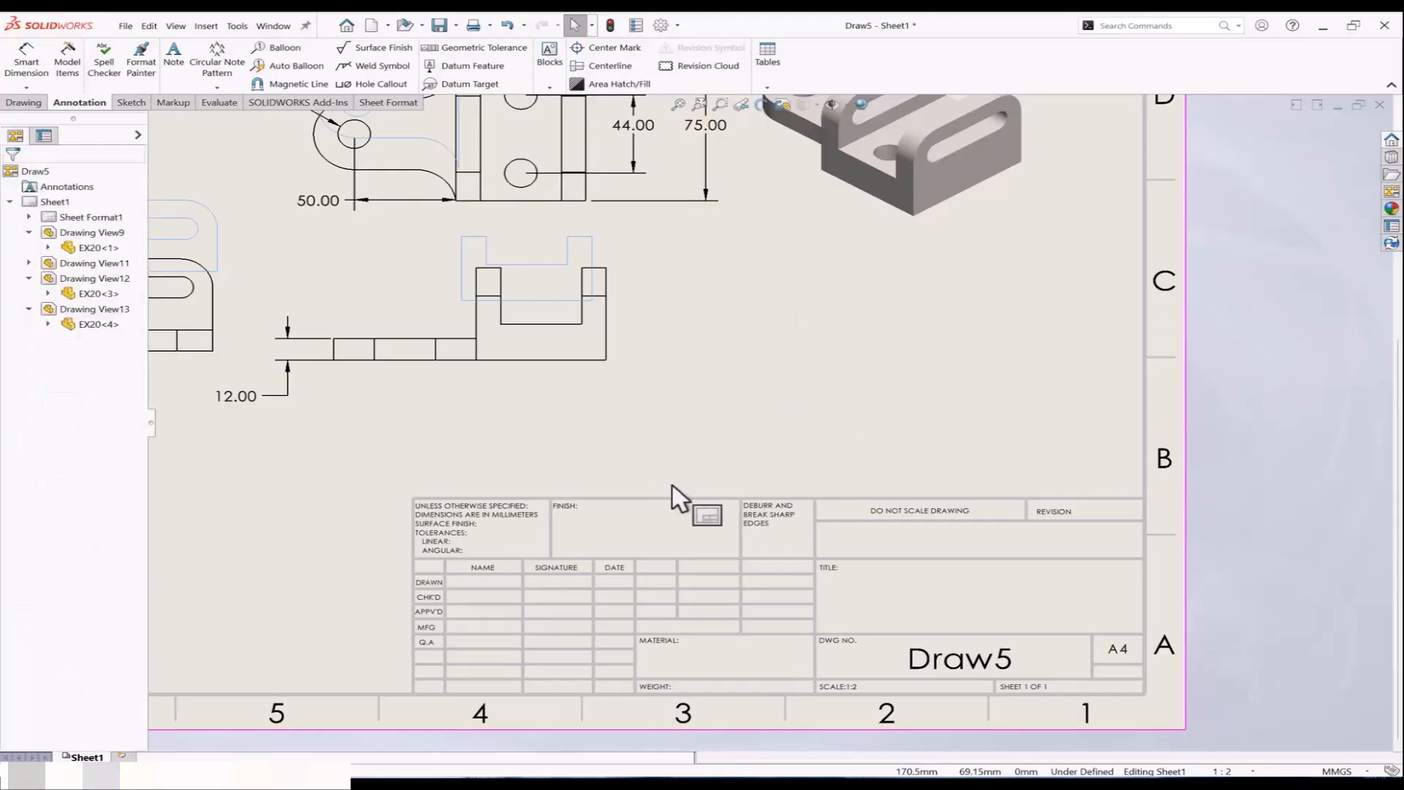
{"action": "key", "text": "f"}
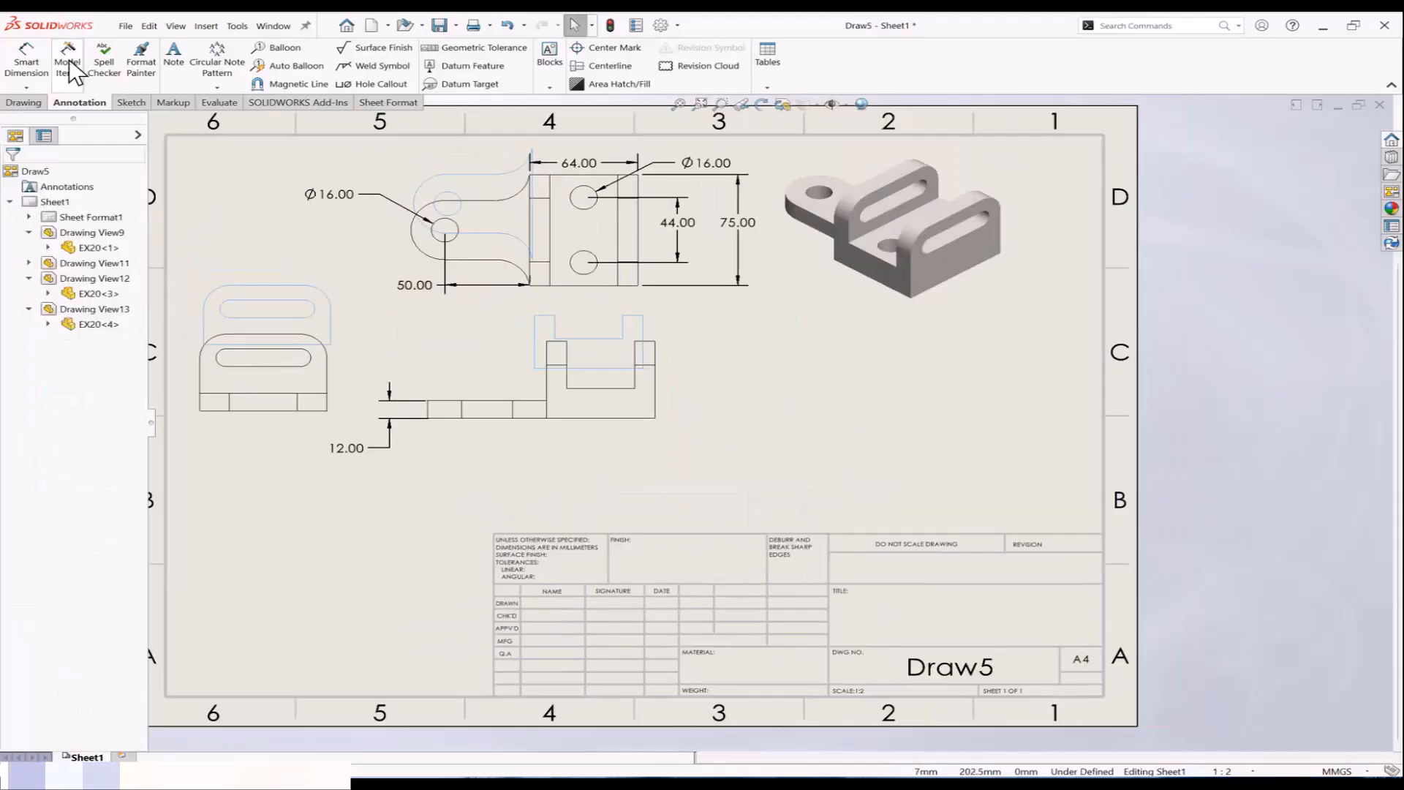
Step: Close the Draw5 drawing without saving its changes and return to the Auxilary view drawing
{"action": "left_click", "coordinate": [126, 26]}
{"action": "left_click", "coordinate": [139, 103]}
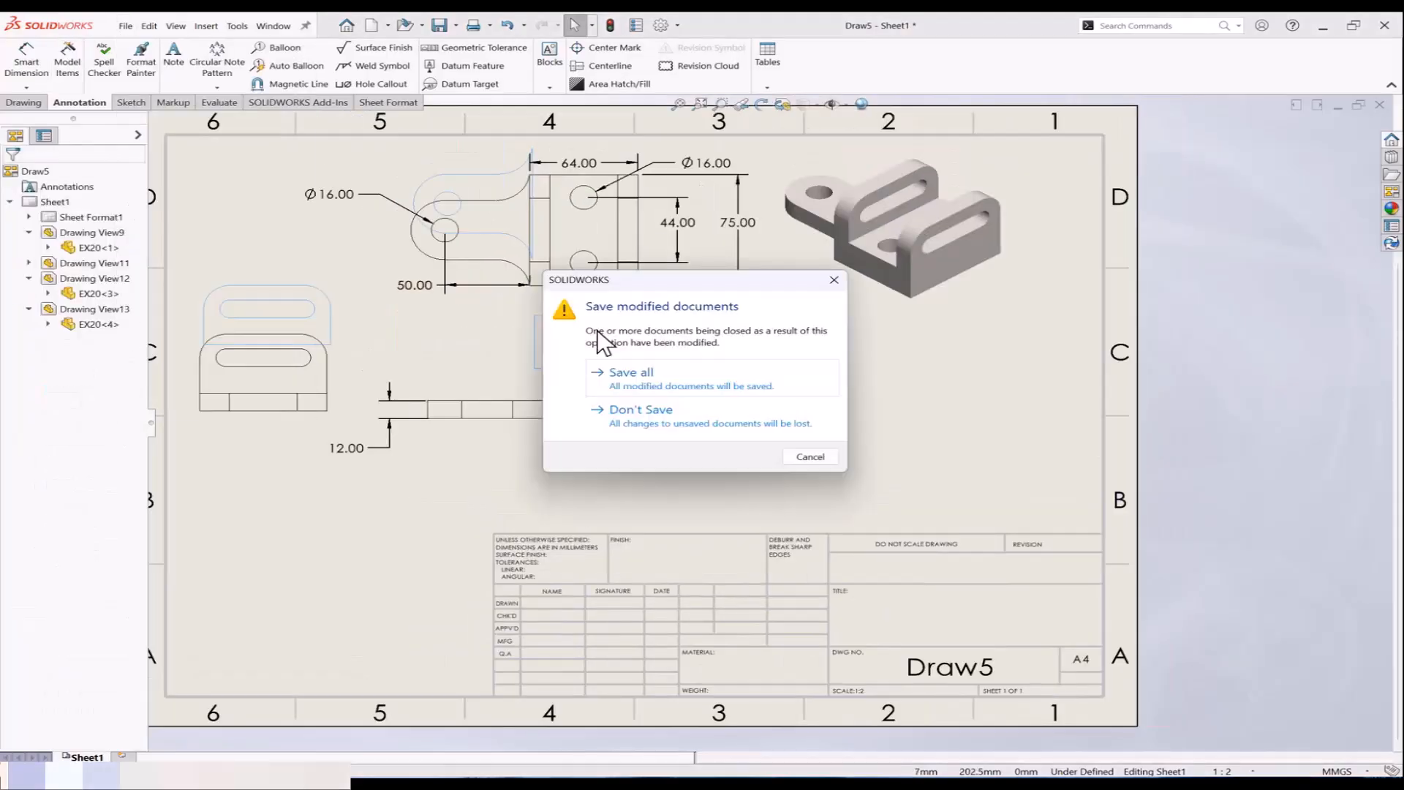
{"action": "left_click", "coordinate": [698, 424]}
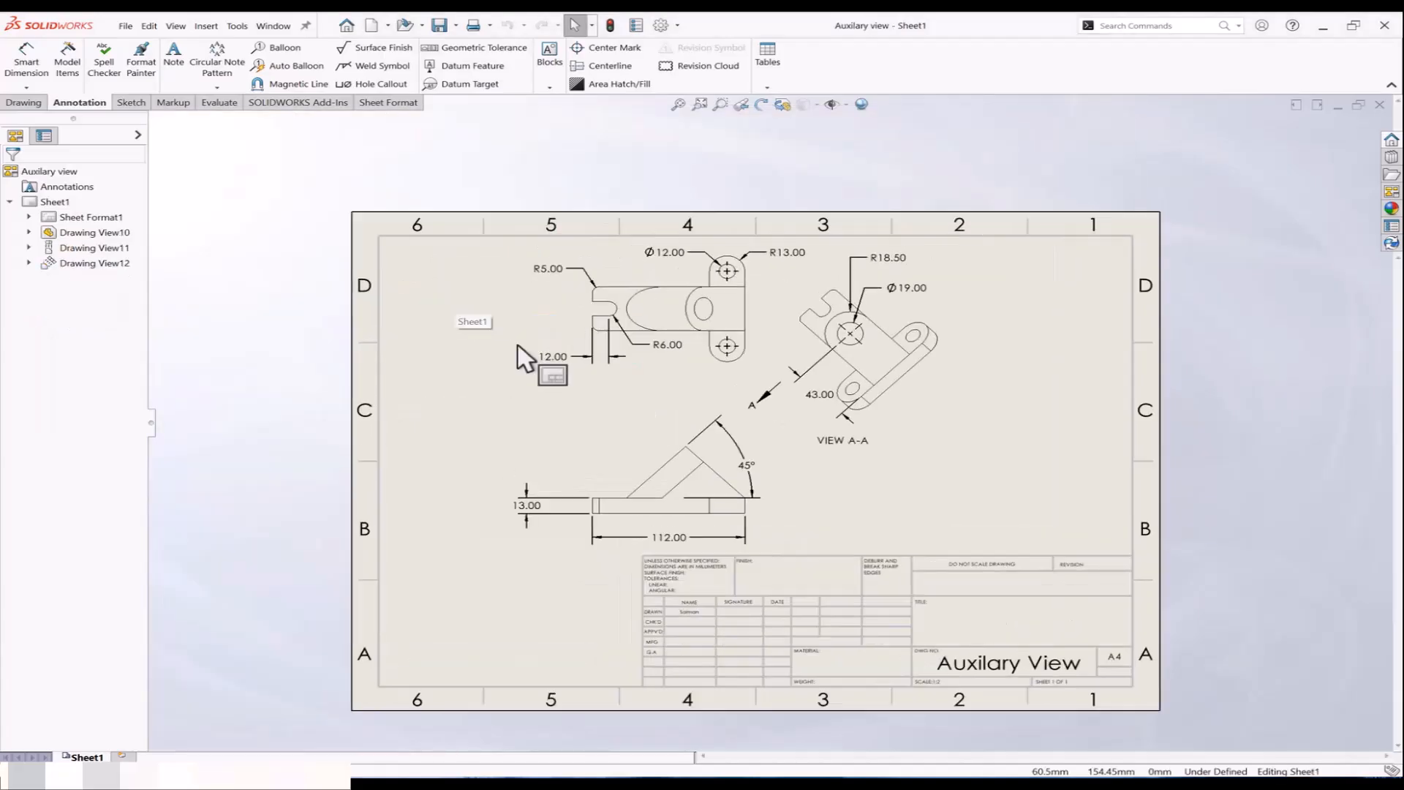
Step: Attach datum feature symbol A to the upper horizontal edge near the slotted end of the top view
{"action": "scroll", "coordinate": [525, 358], "scroll_direction": "down", "scroll_amount": 3}
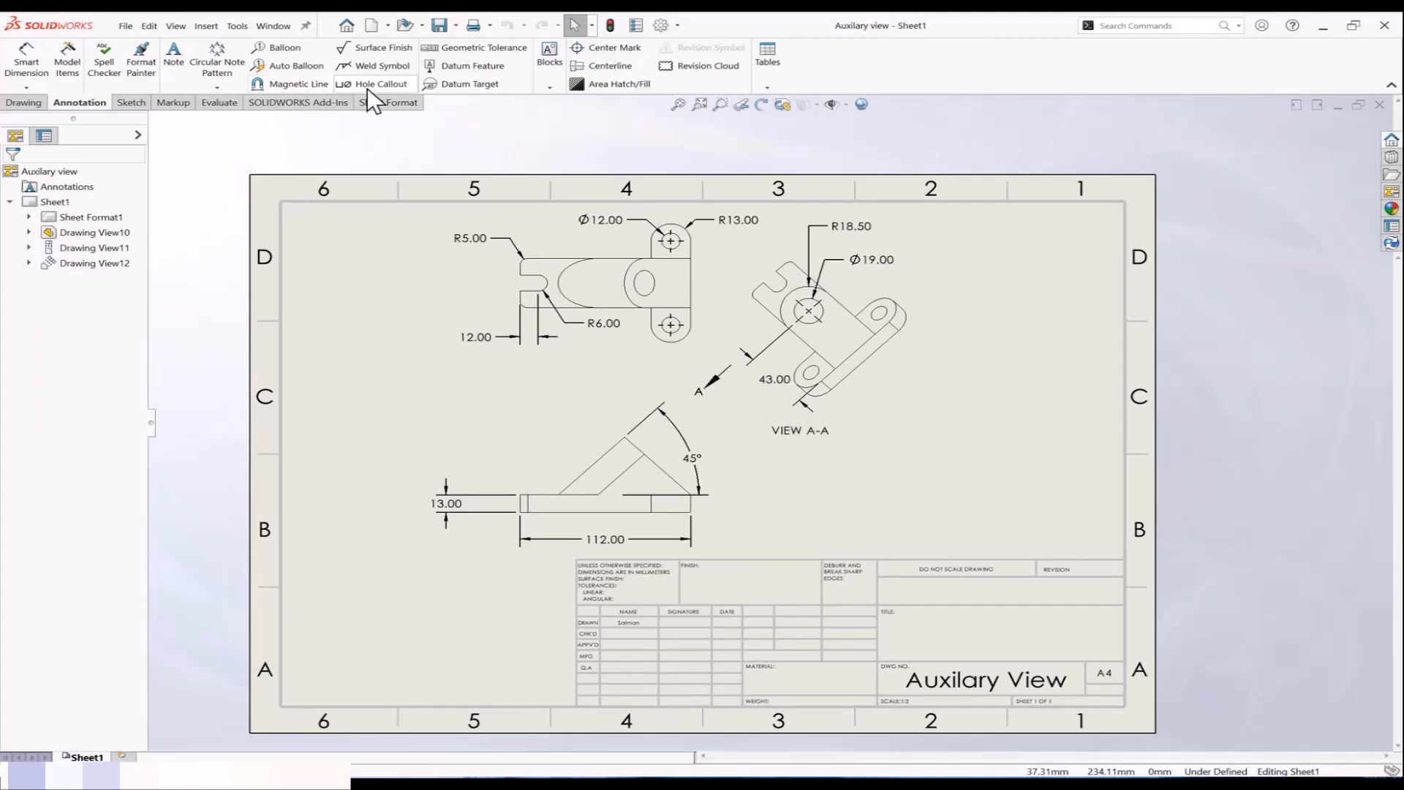
{"action": "left_click", "coordinate": [468, 65]}
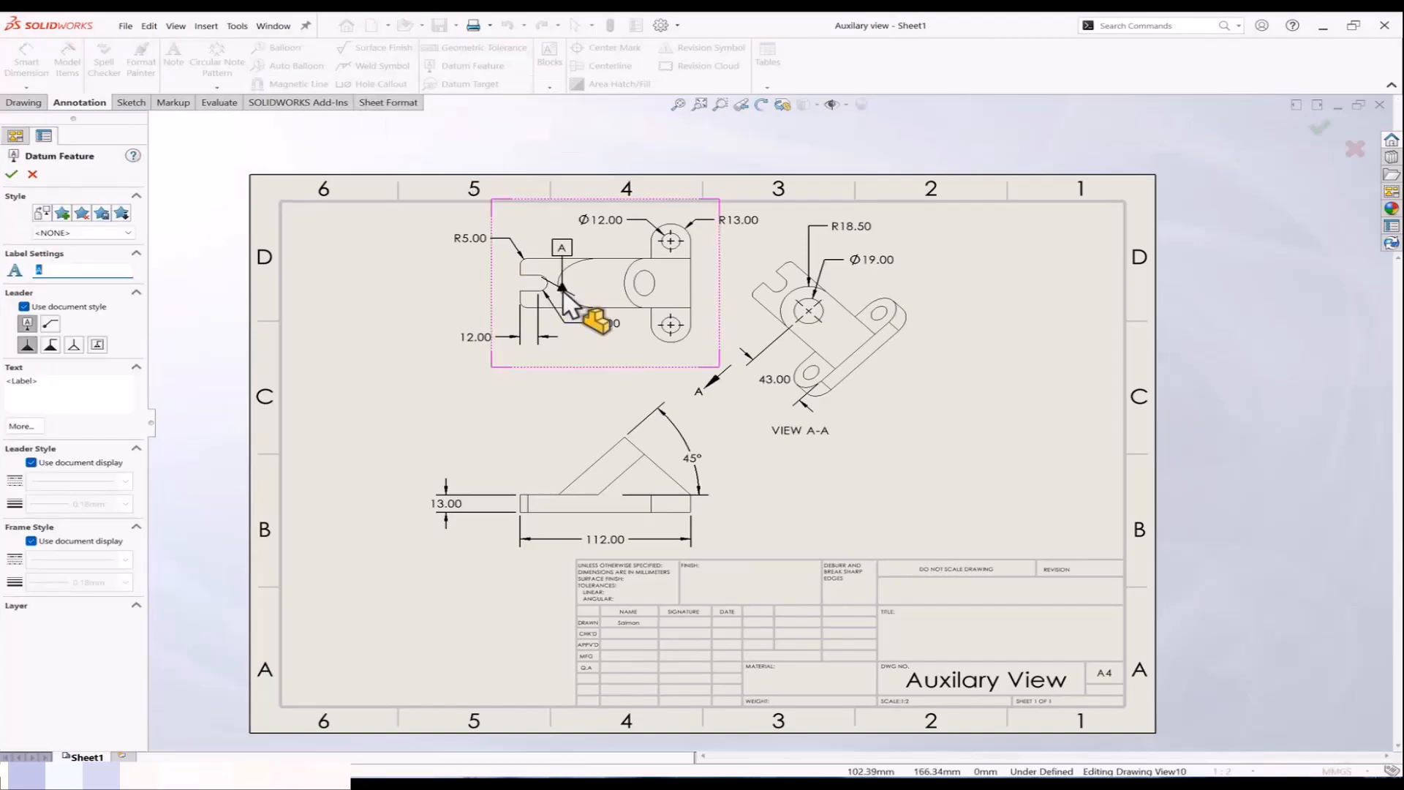
{"action": "left_click", "coordinate": [550, 258]}
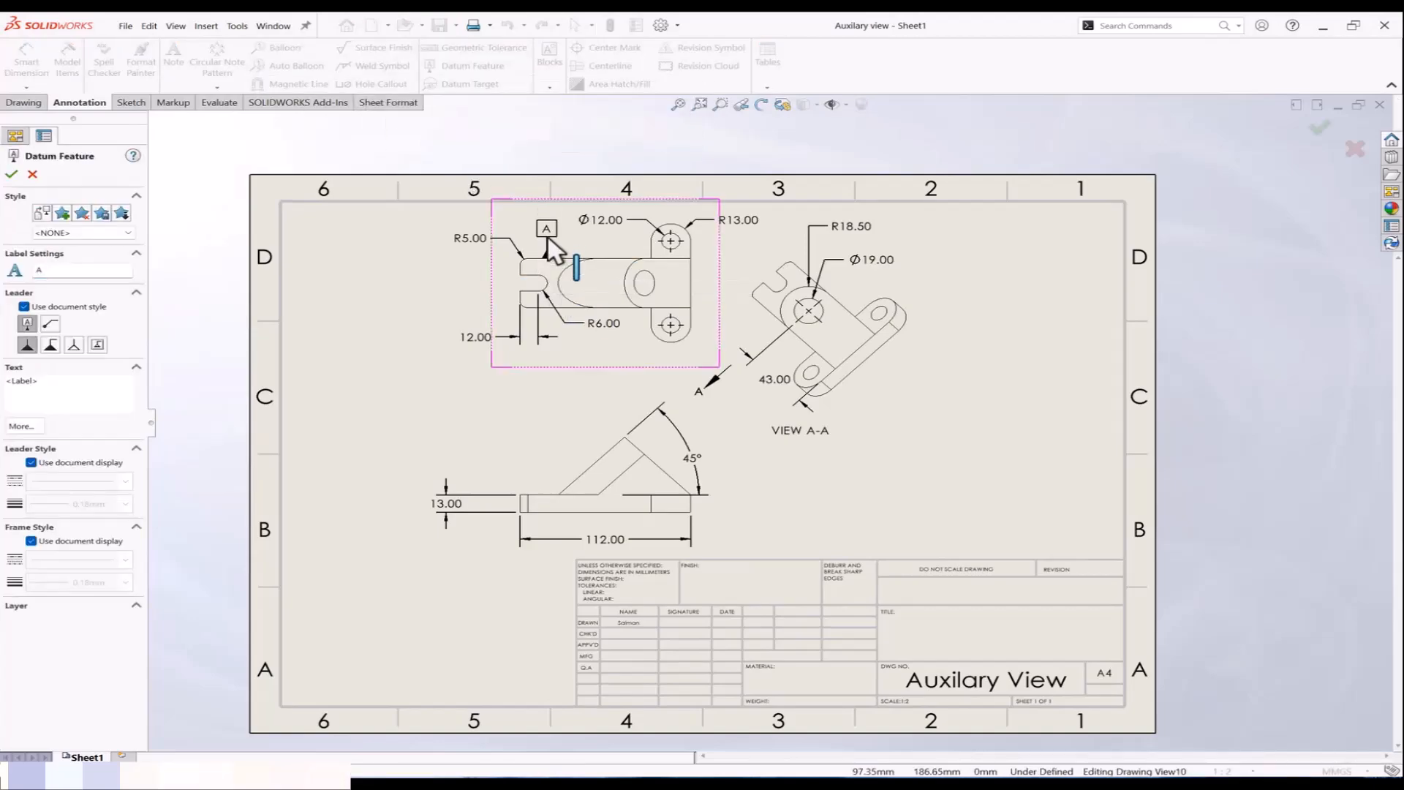
{"action": "left_click", "coordinate": [548, 243]}
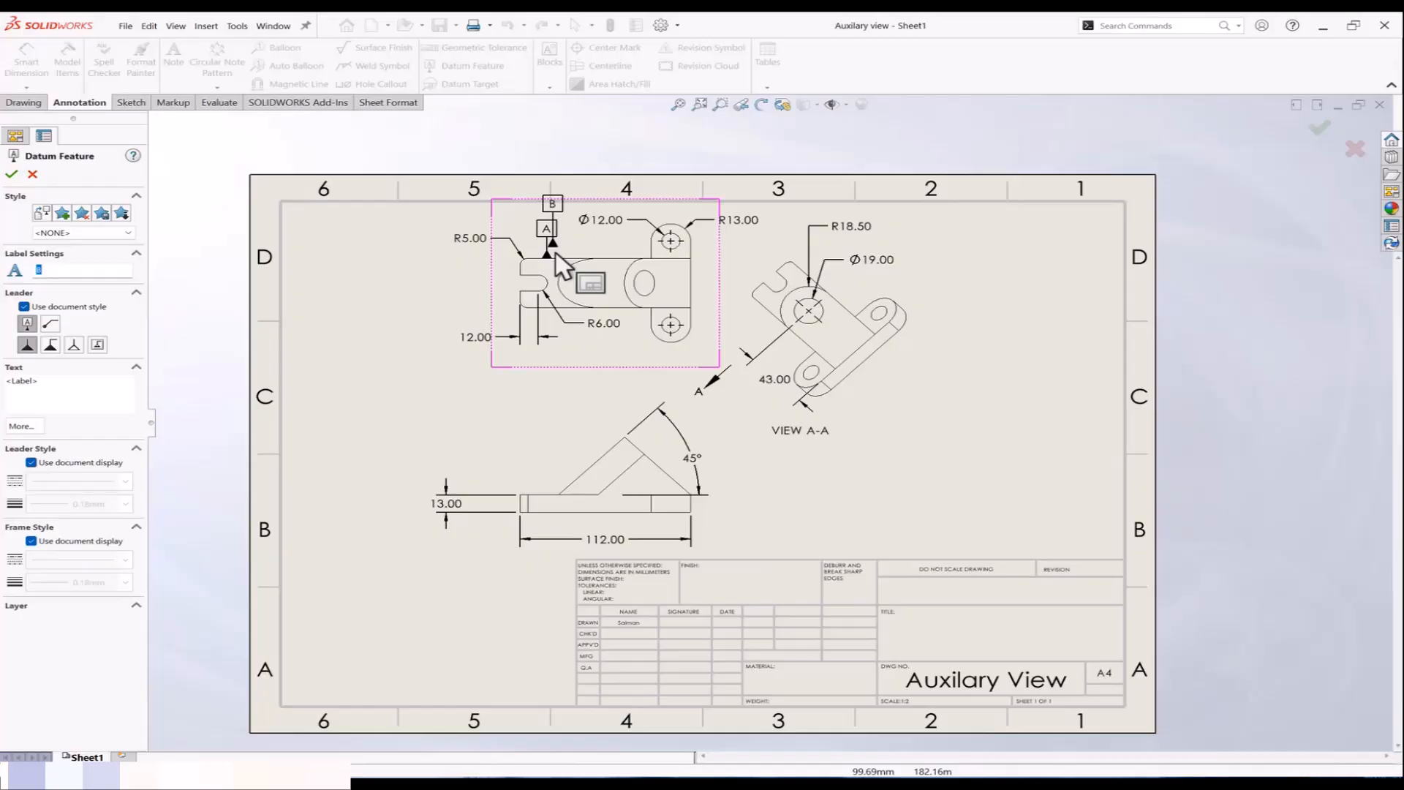
Step: Attach datum feature symbol B to the upper edge of the base near its outer end in the front view
{"action": "left_click", "coordinate": [528, 494]}
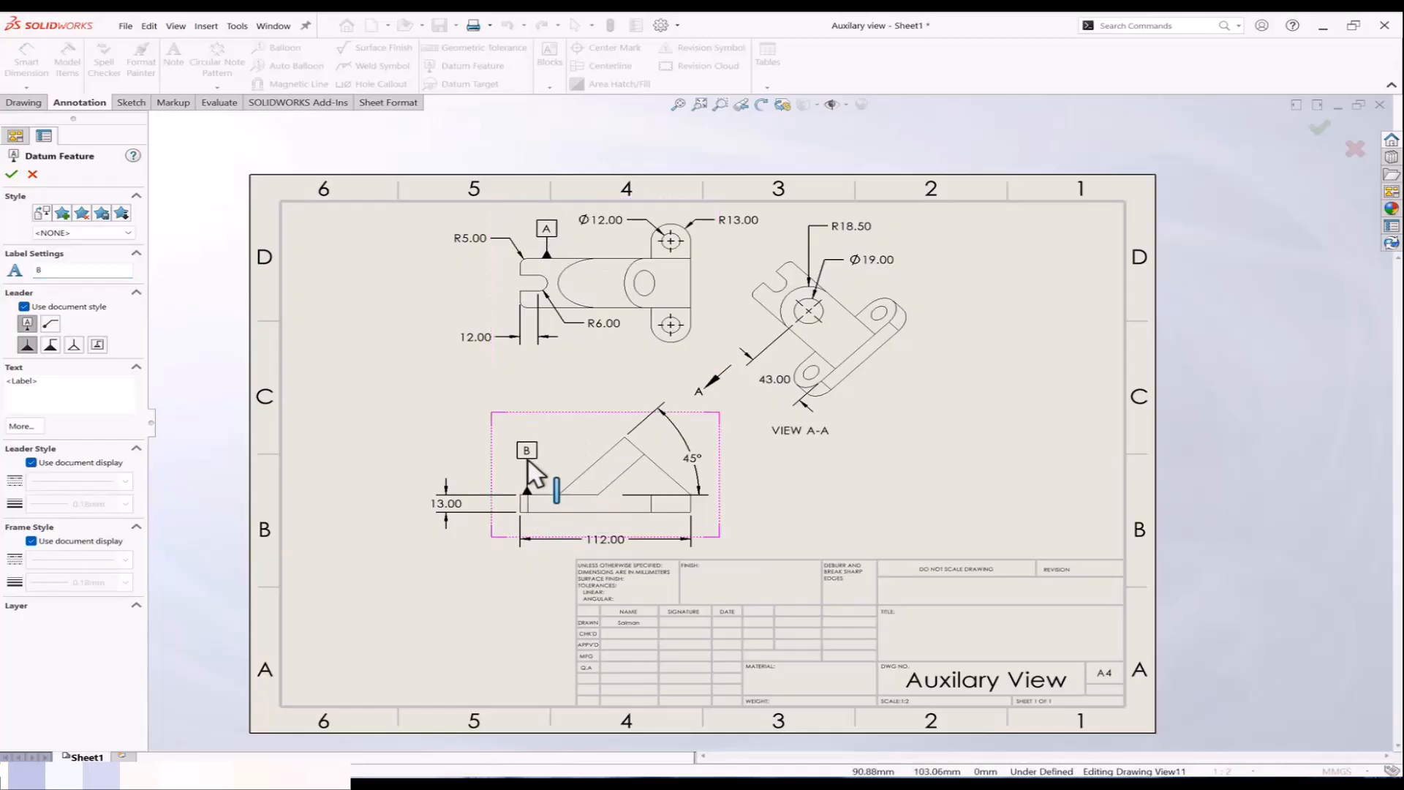
{"action": "left_click", "coordinate": [528, 479]}
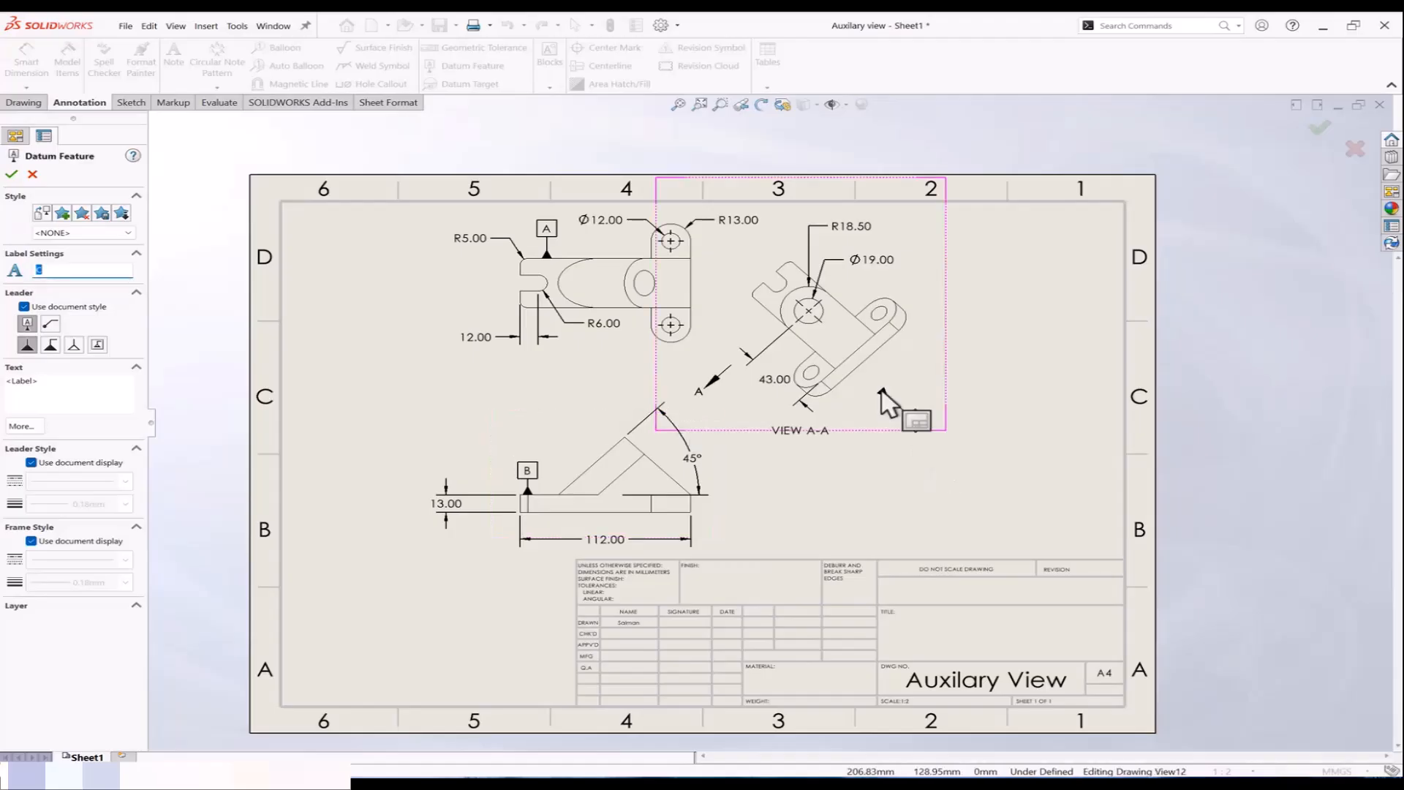
{"action": "key", "text": "Escape"}
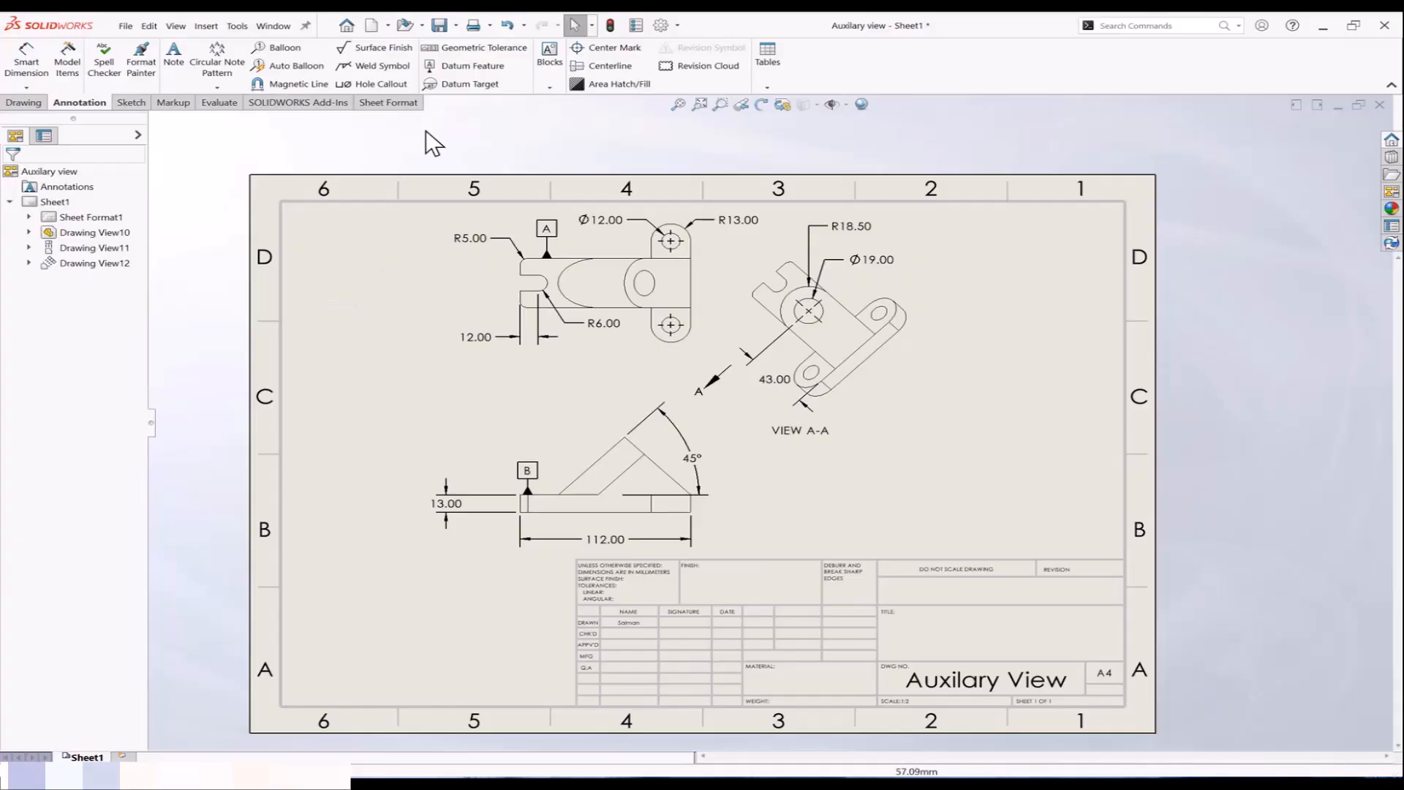
Step: Add a datum target at the centre of the top view's lower hole, with size Ø12 and datum reference B, placed below the view
{"action": "left_click", "coordinate": [467, 84]}
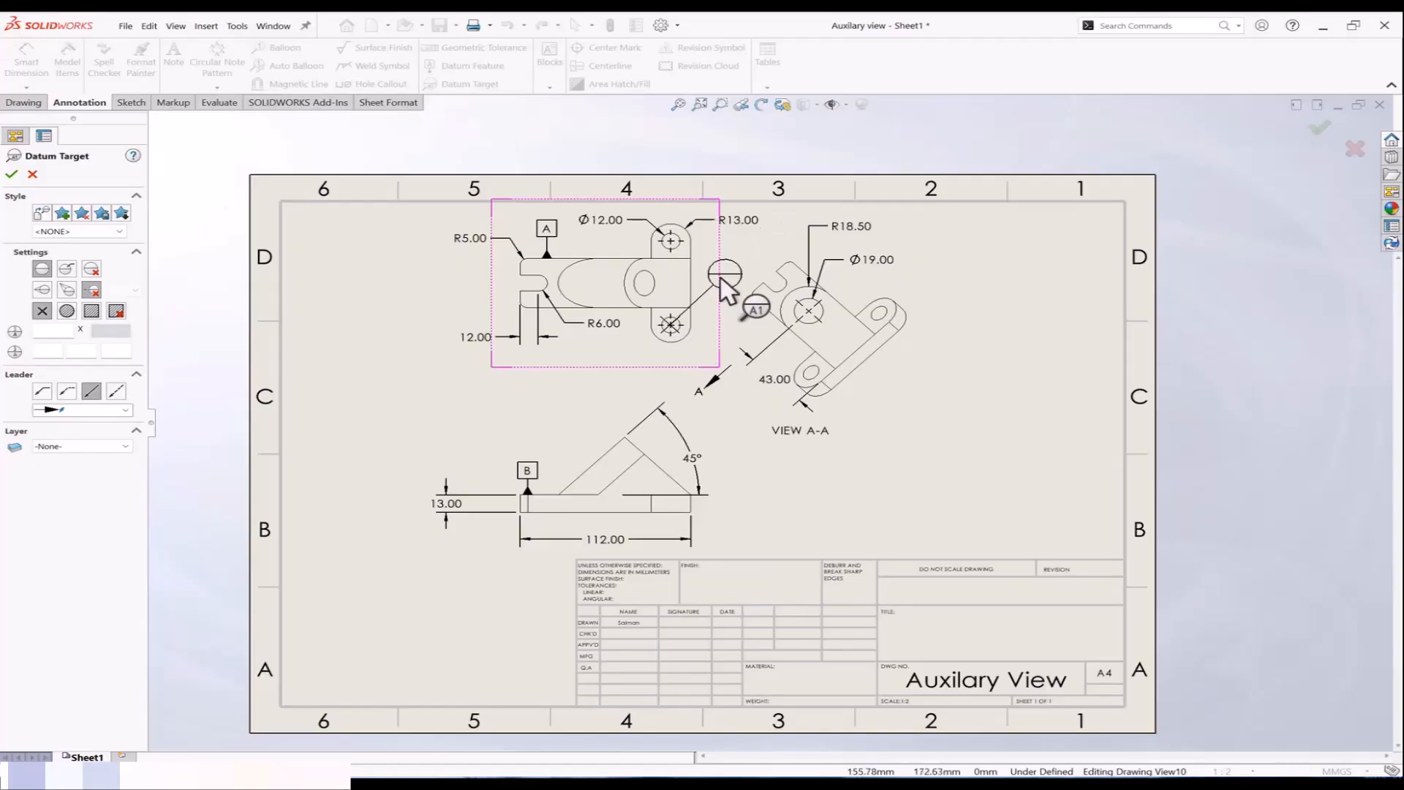
{"action": "left_click", "coordinate": [670, 325]}
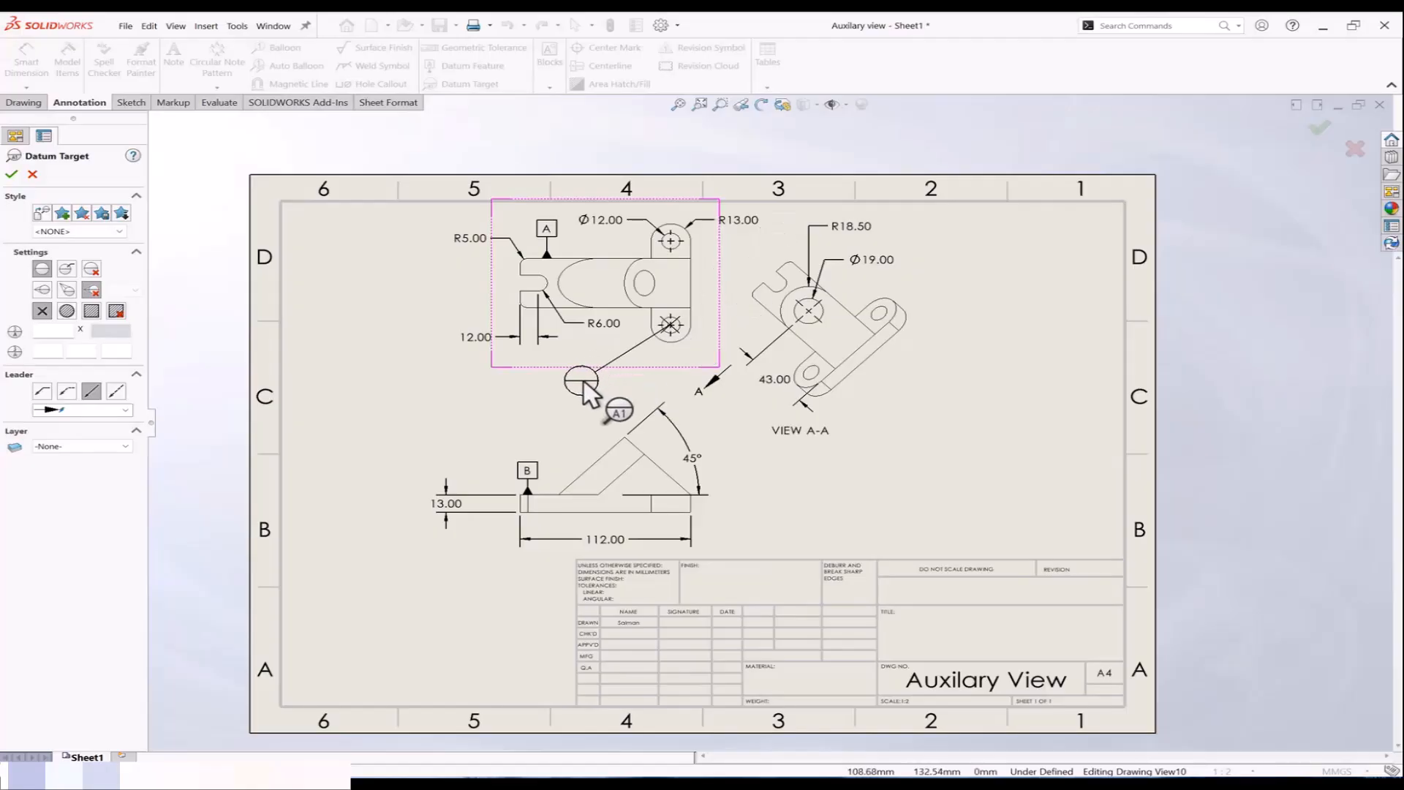
{"action": "left_click", "coordinate": [49, 334]}
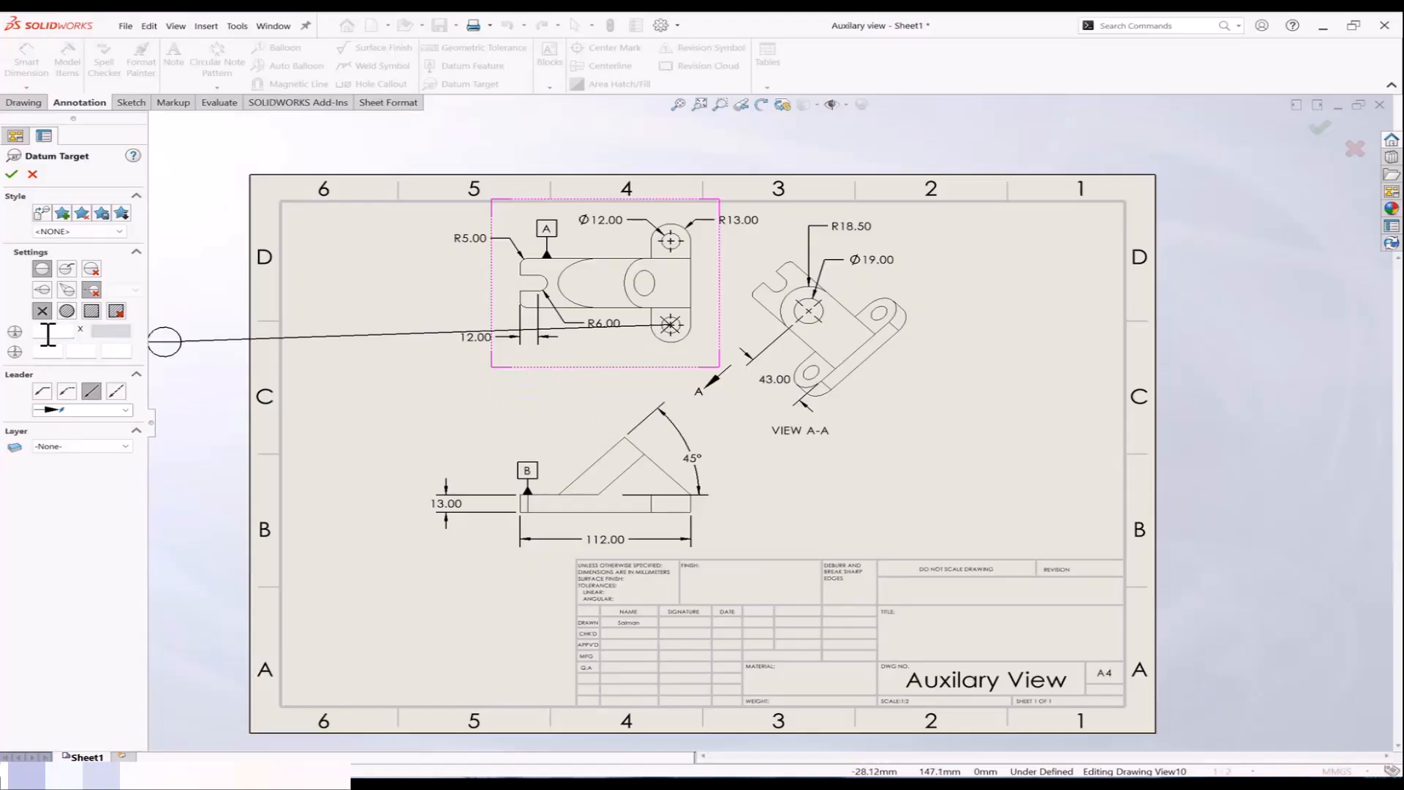
{"action": "type", "text": "2"}
{"action": "left_click", "coordinate": [60, 351]}
{"action": "type", "text": "b"}
{"action": "key", "text": "Caps_Lock"}
{"action": "key", "text": "BackSpace"}
{"action": "type", "text": "B"}
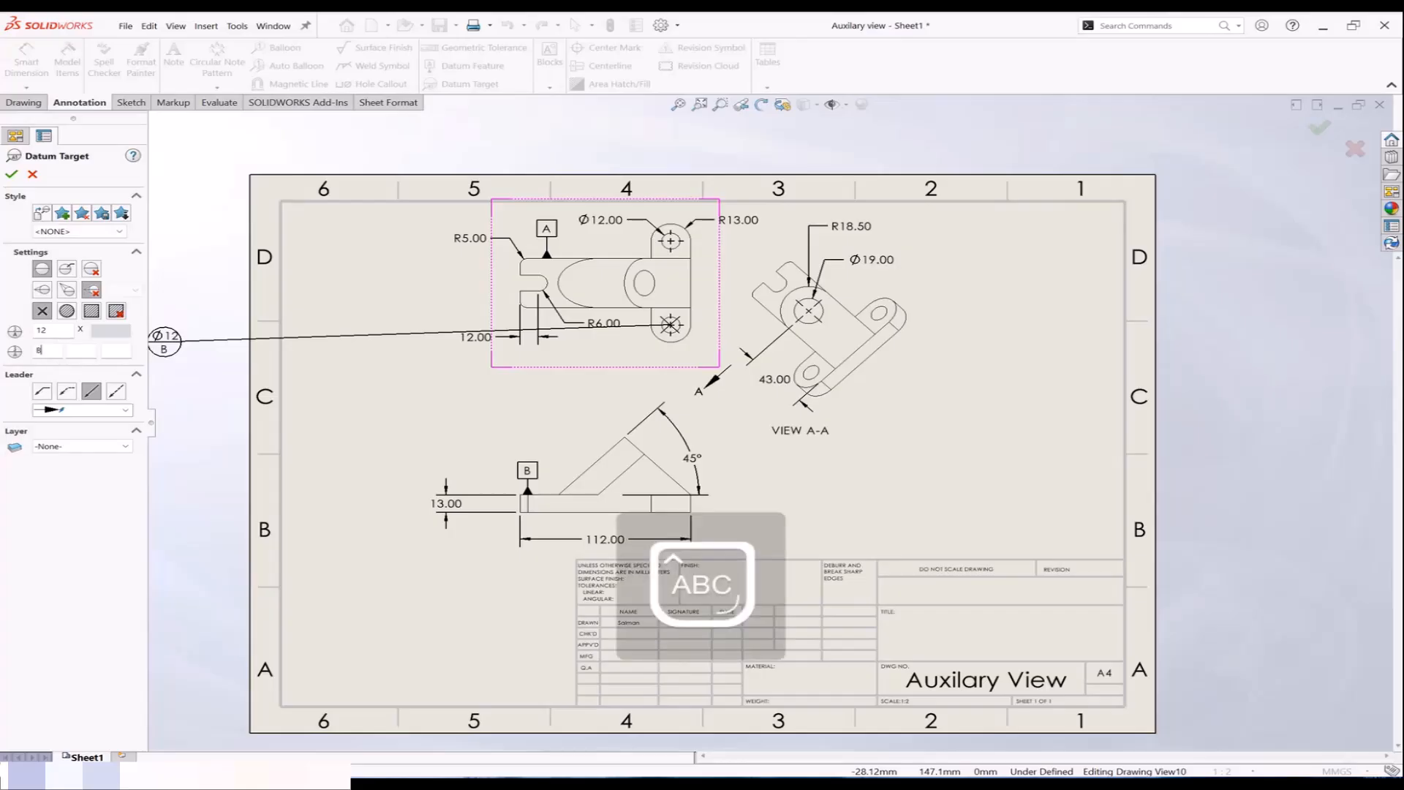
{"action": "left_click", "coordinate": [594, 390]}
{"action": "key", "text": "Escape"}
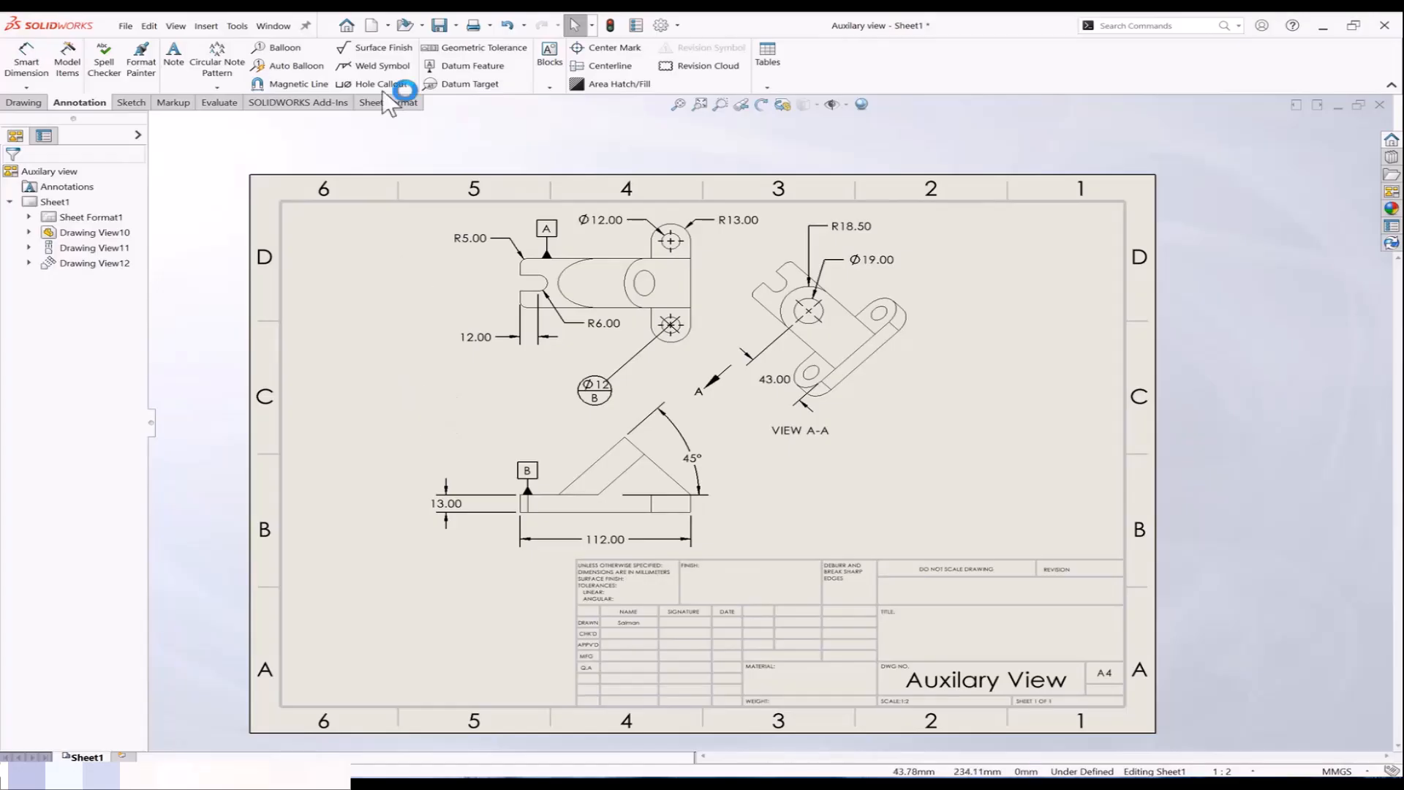
Step: Set up a surface finish symbol with maximum roughness .2, minimum roughness .1, material removal allowance .3 and production method Grinding
{"action": "left_click", "coordinate": [376, 50]}
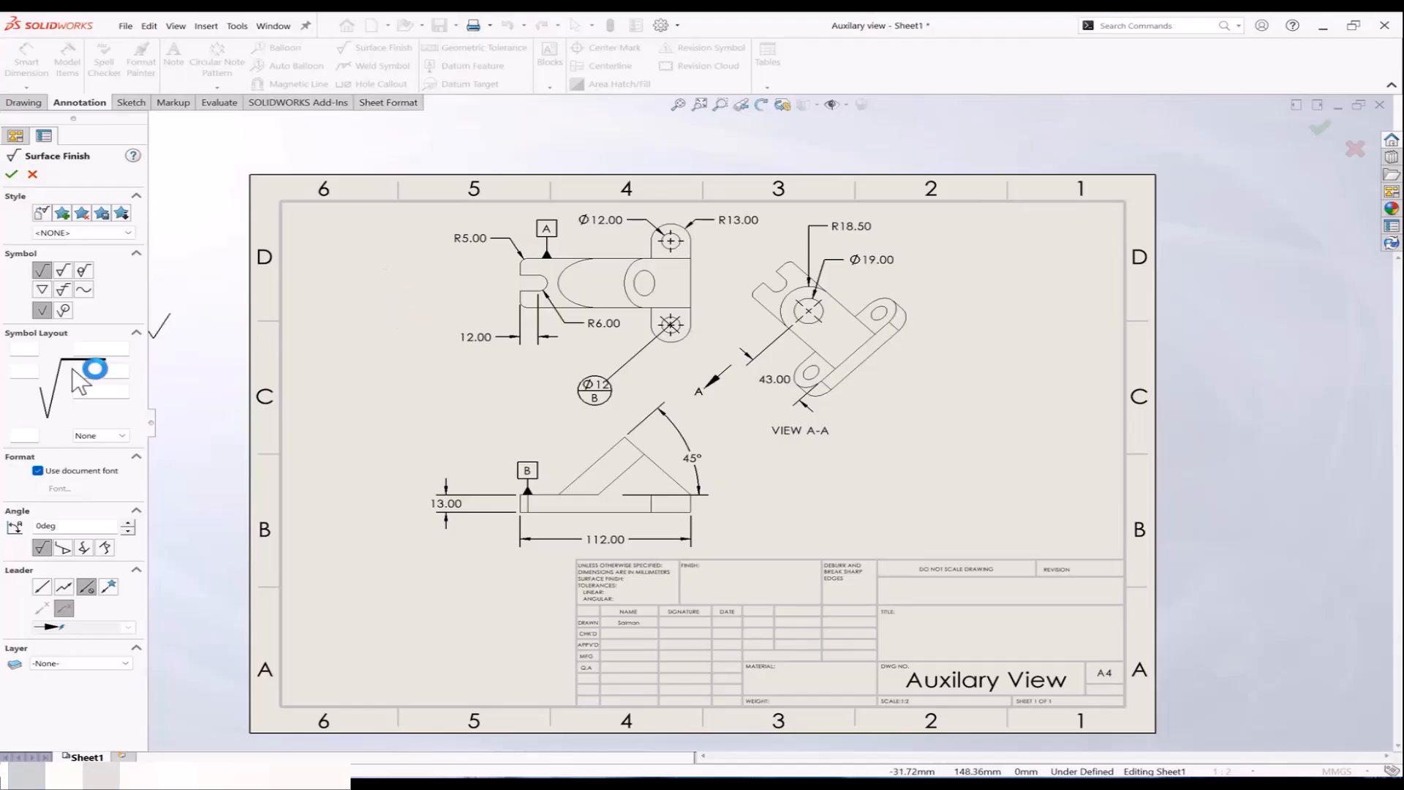
{"action": "left_click", "coordinate": [29, 350]}
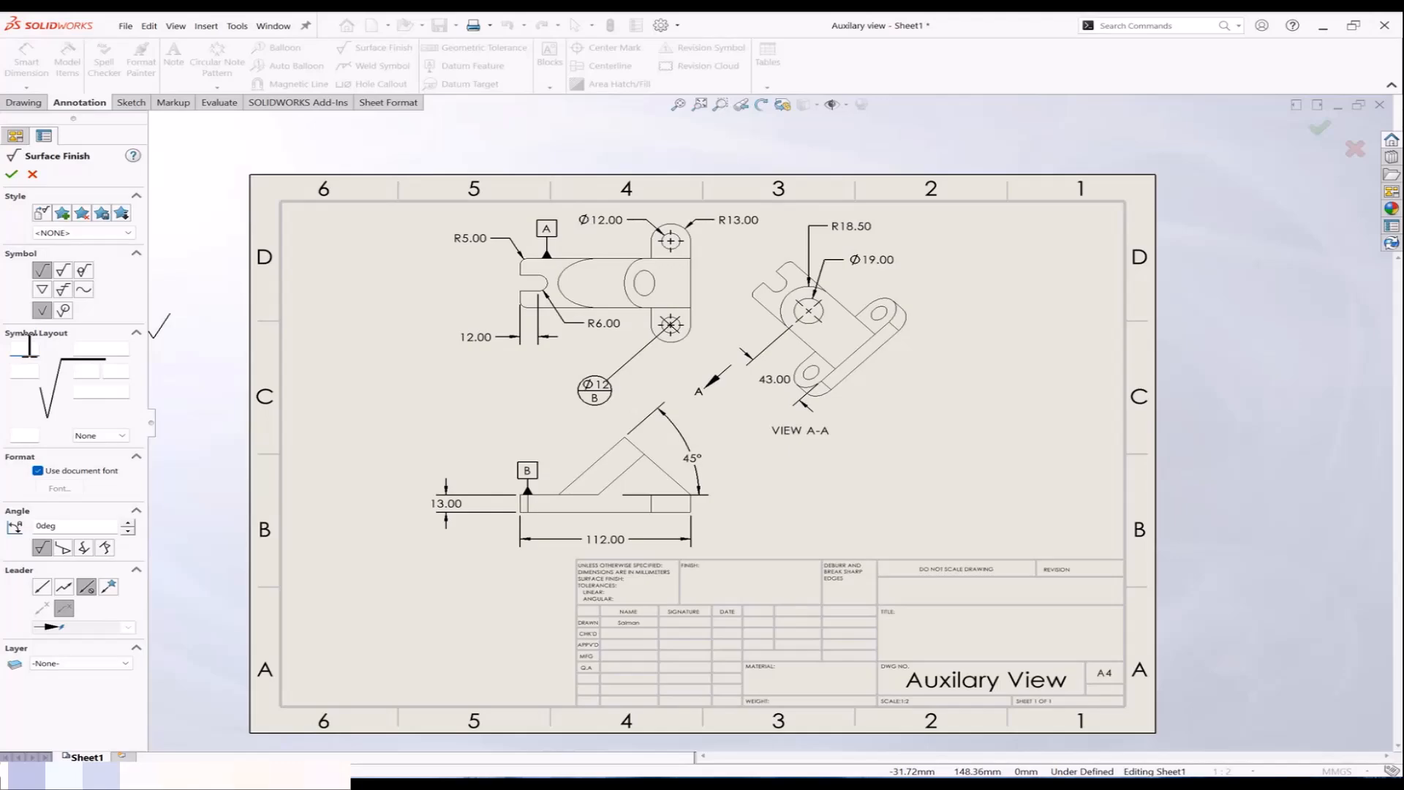
{"action": "type", "text": "2"}
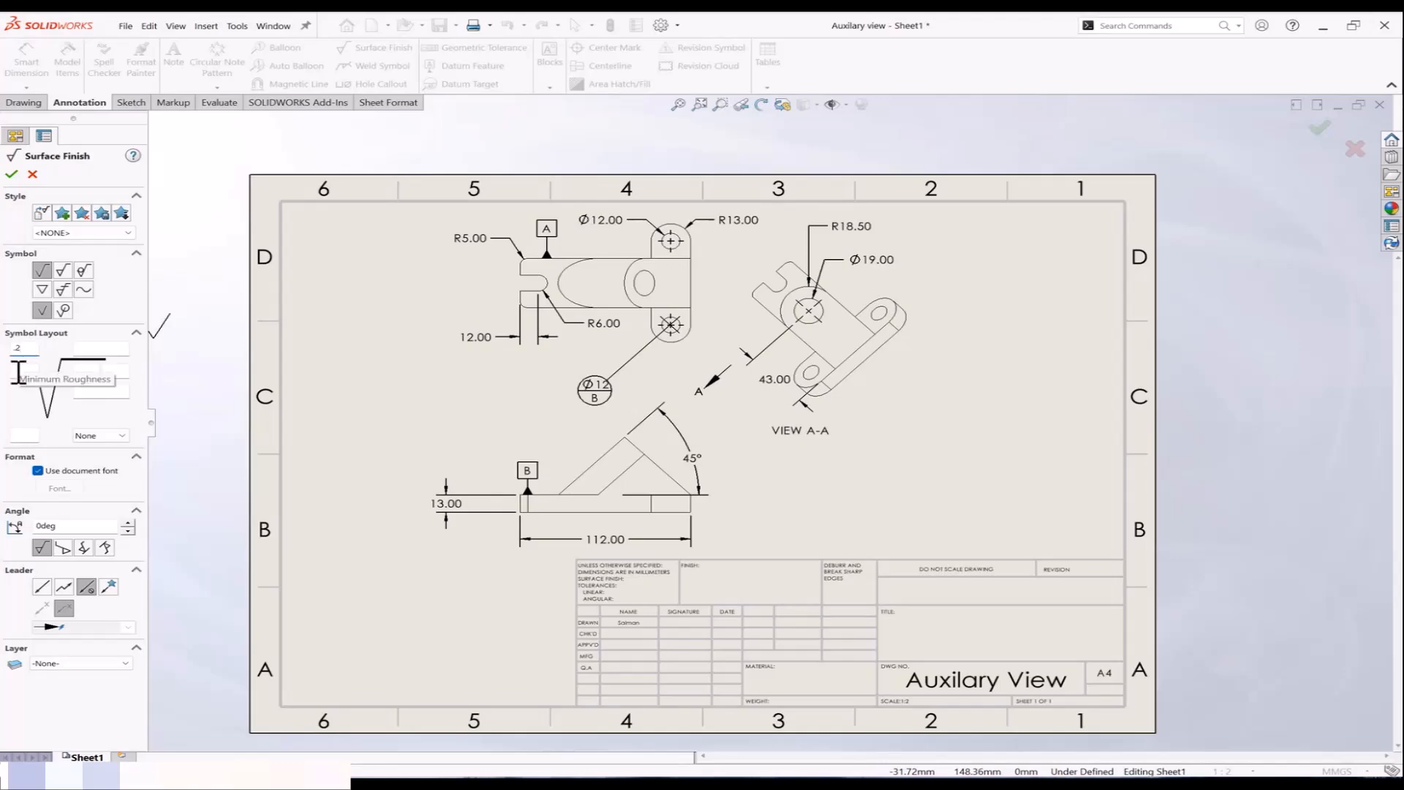
{"action": "type", "text": "0"}
{"action": "left_click", "coordinate": [29, 371]}
{"action": "type", "text": "."}
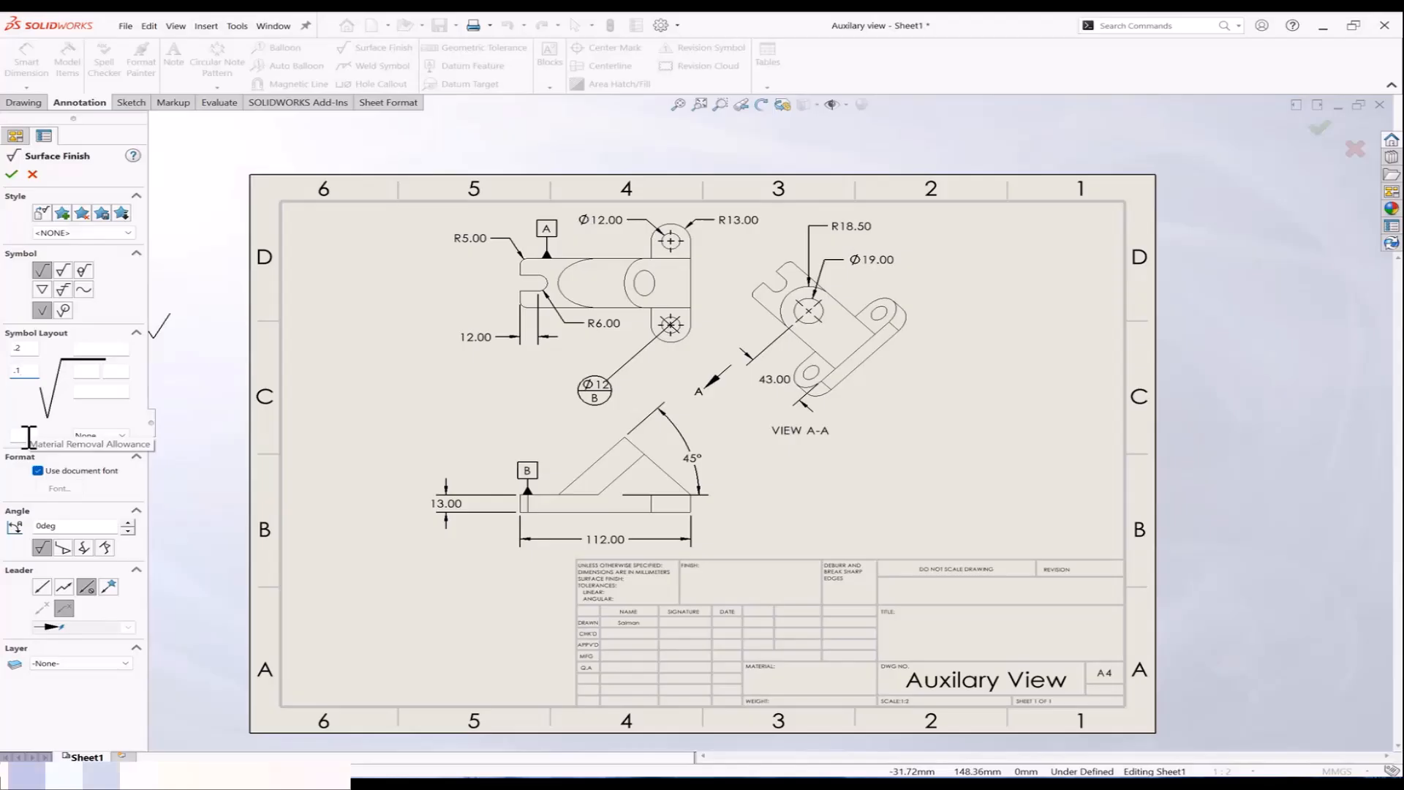
{"action": "type", "text": "1.3"}
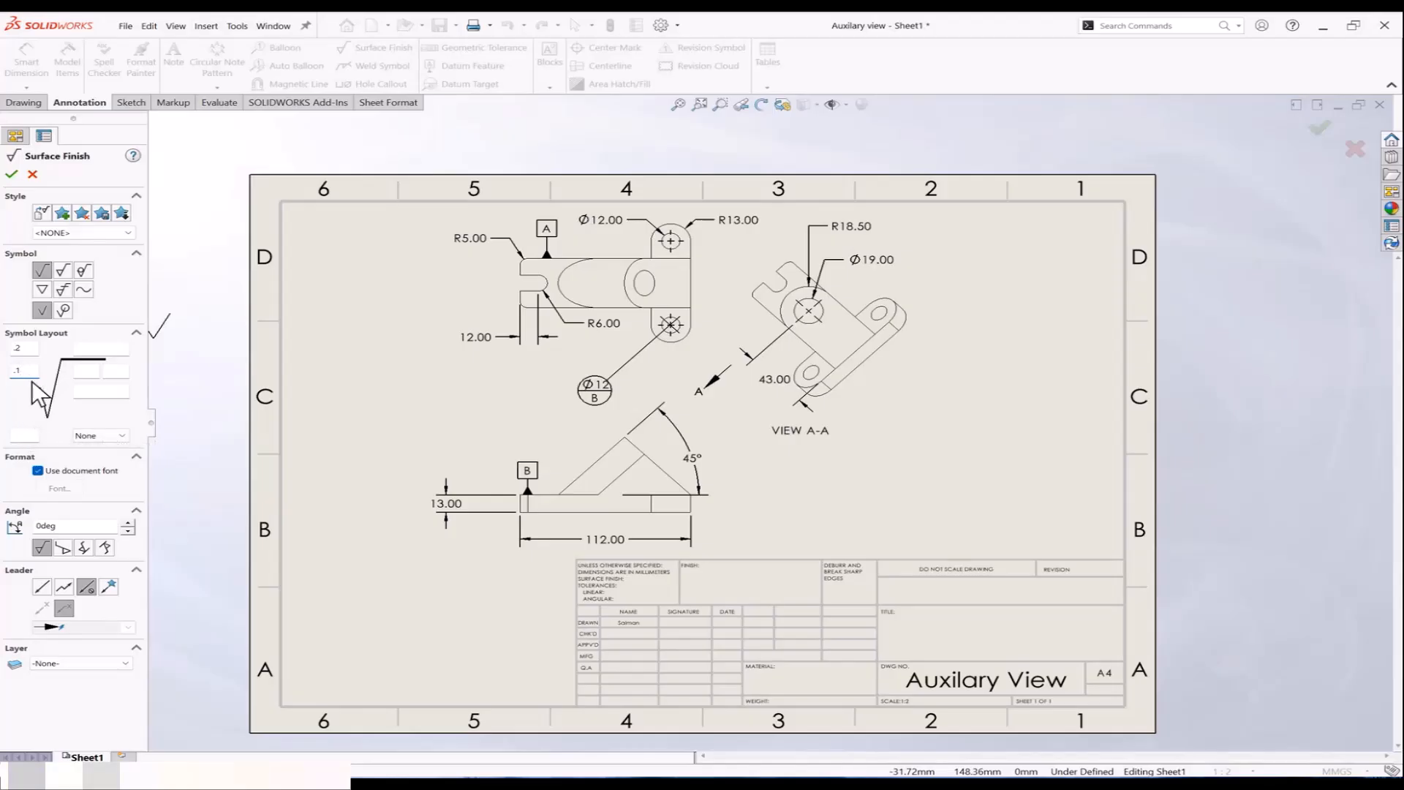
{"action": "left_click", "coordinate": [26, 433]}
{"action": "type", "text": ".3"}
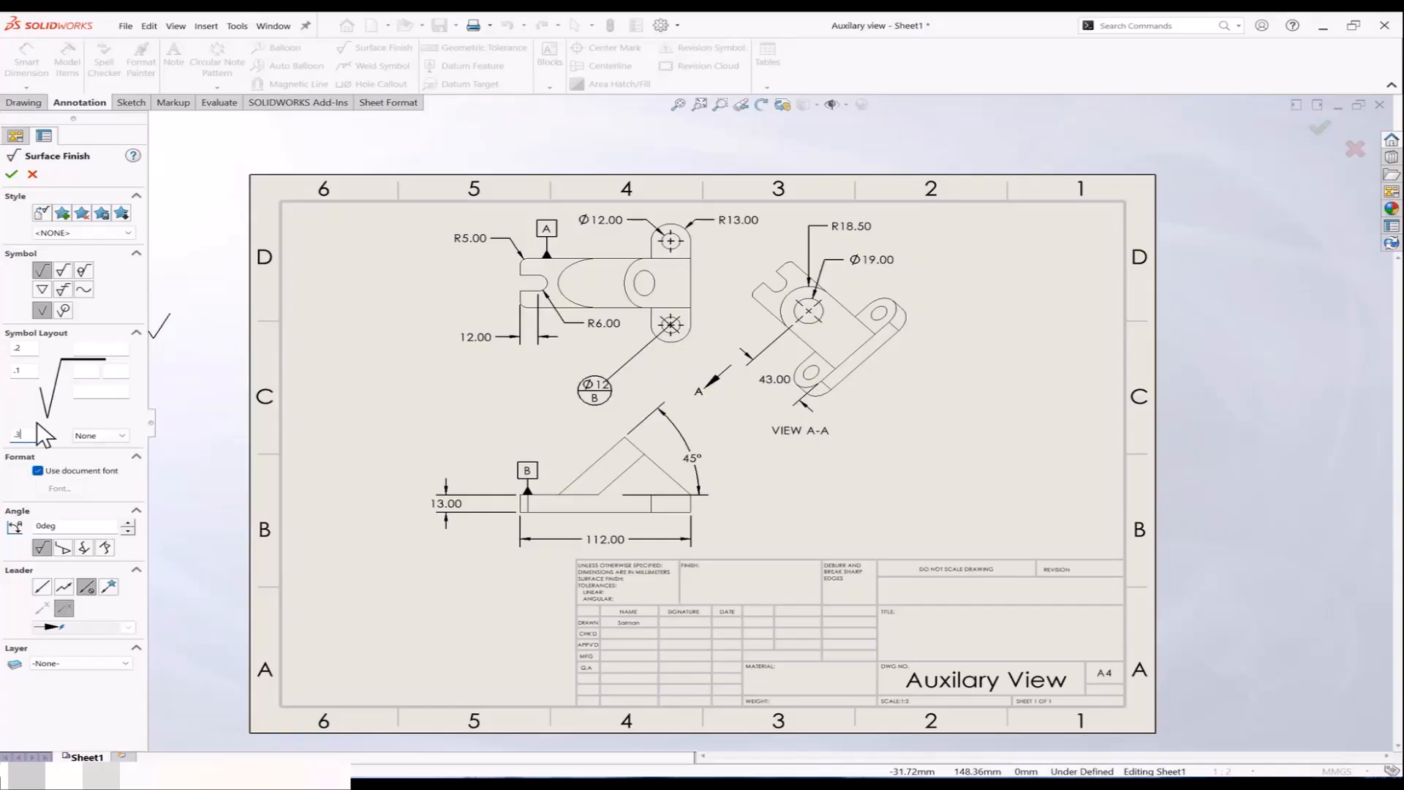
{"action": "left_click", "coordinate": [106, 350]}
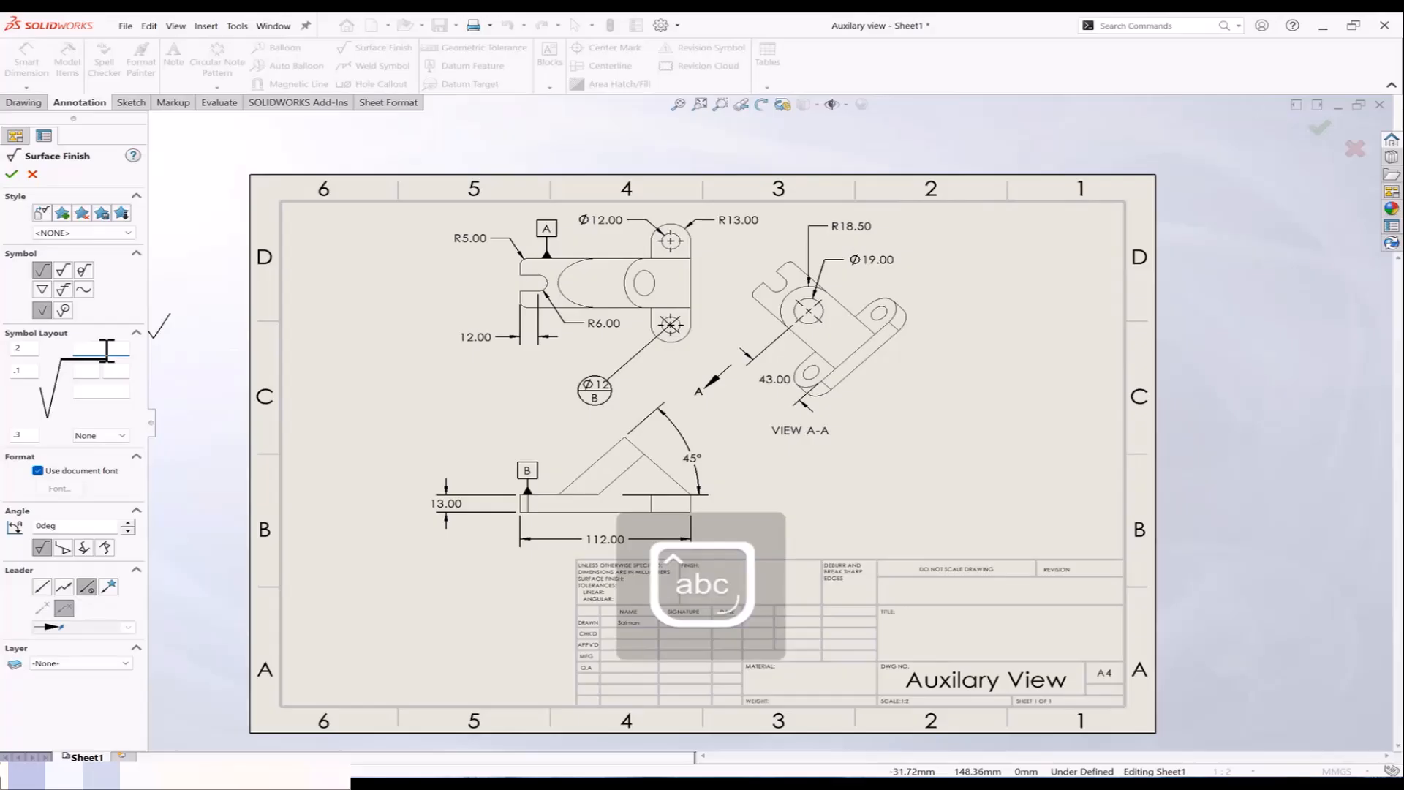
{"action": "type", "text": "Grinding"}
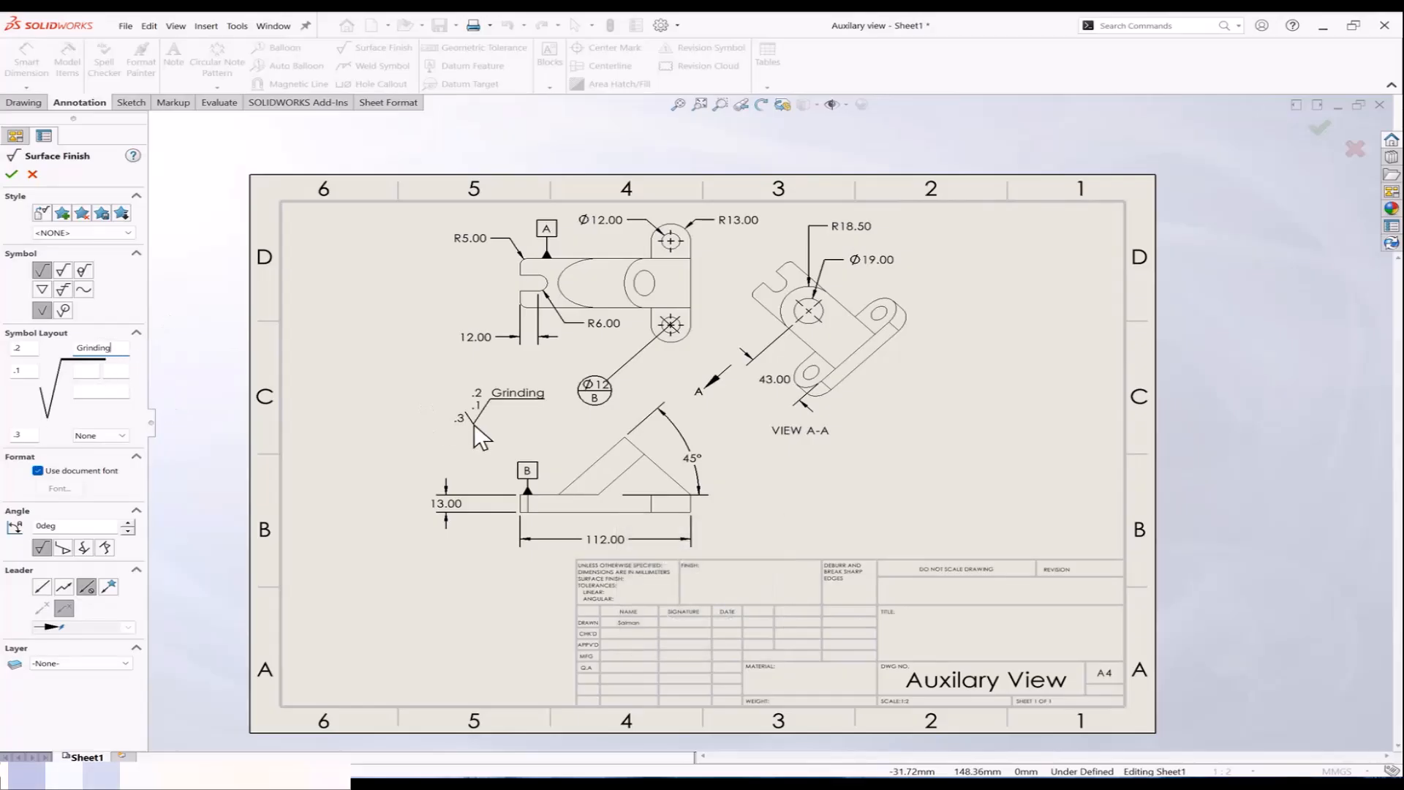
Step: Place the surface finish symbol on the front view's inclined edge, View A-A's long upper edge and the top view's slotted end edge
{"action": "left_click", "coordinate": [675, 481]}
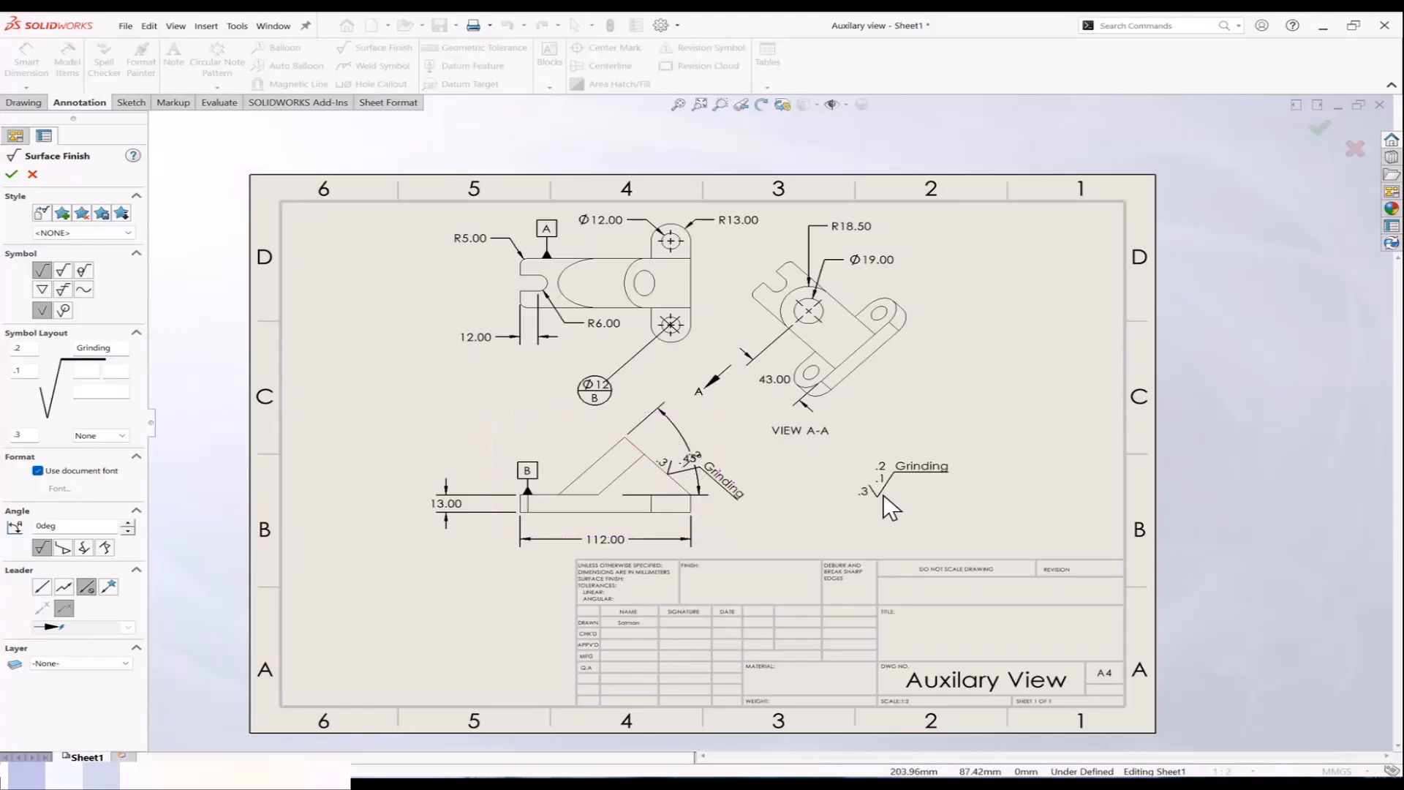
{"action": "left_click", "coordinate": [852, 304]}
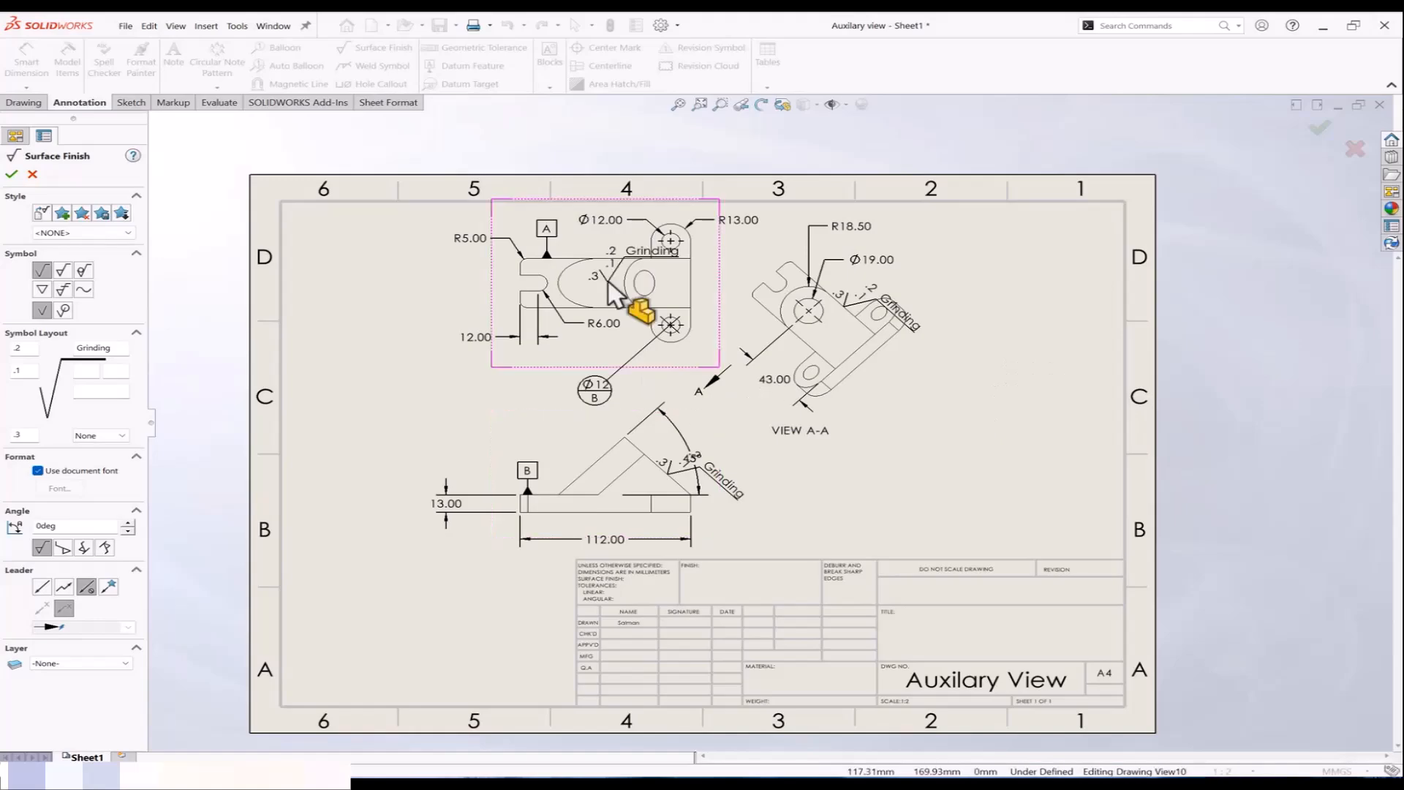
{"action": "left_click", "coordinate": [520, 298]}
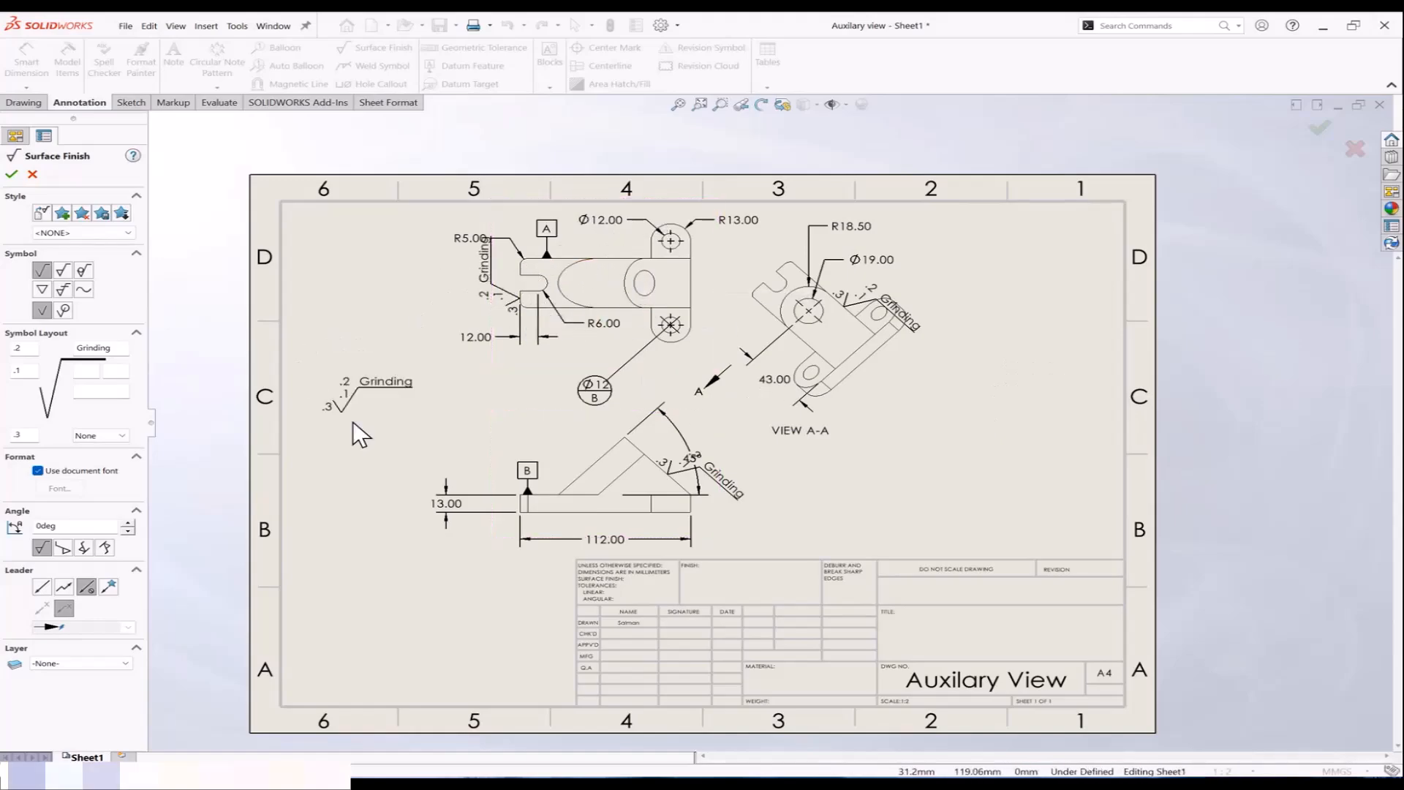
{"action": "key", "text": "Escape"}
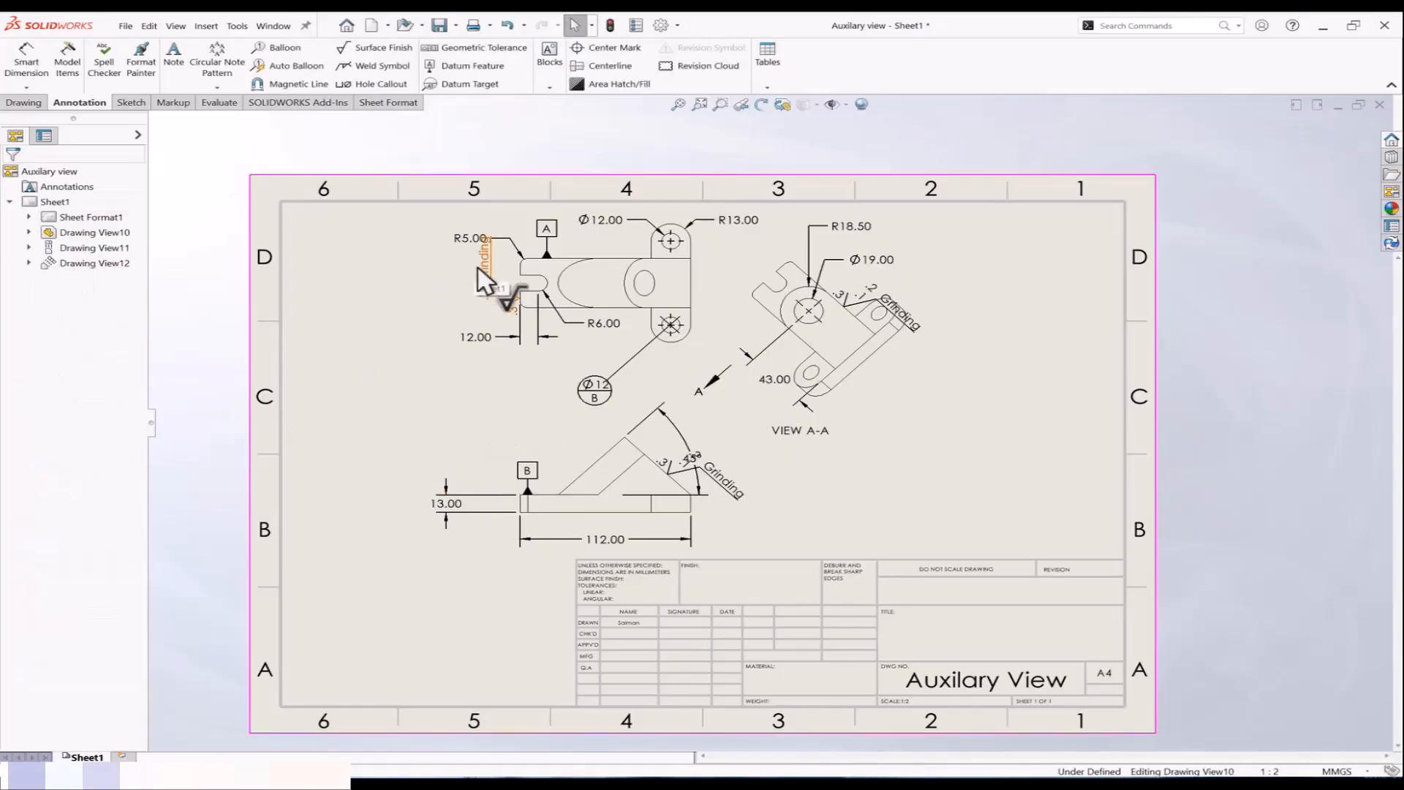
Step: Reposition the three Grinding symbols along their edges, moving those in View A-A and the front view outward, clear of the geometry and 45° dimension
{"action": "left_click_drag", "start_coordinate": [478, 269], "coordinate": [397, 274]}
{"action": "left_click", "coordinate": [390, 339]}
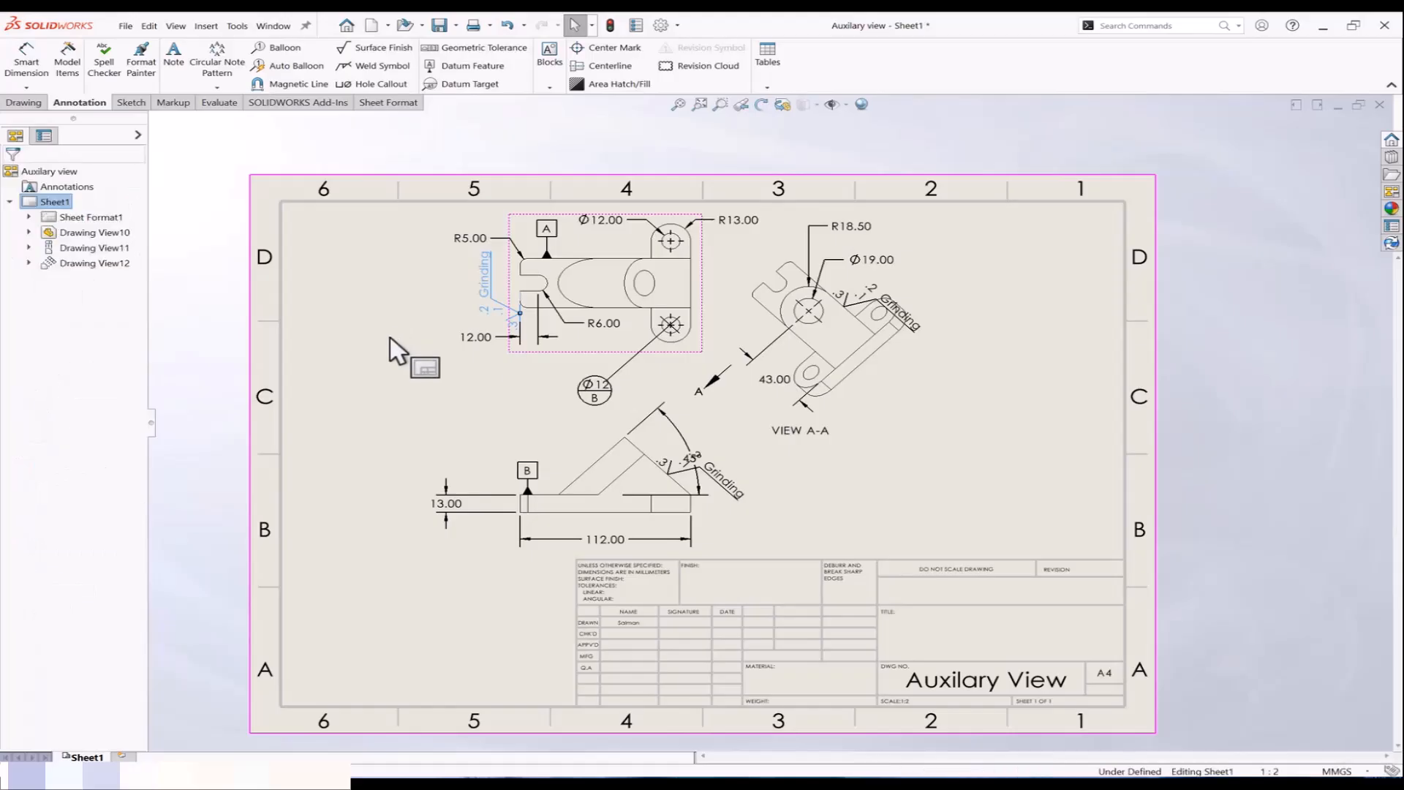
{"action": "left_click_drag", "start_coordinate": [935, 305], "coordinate": [1003, 360]}
{"action": "left_click", "coordinate": [965, 461]}
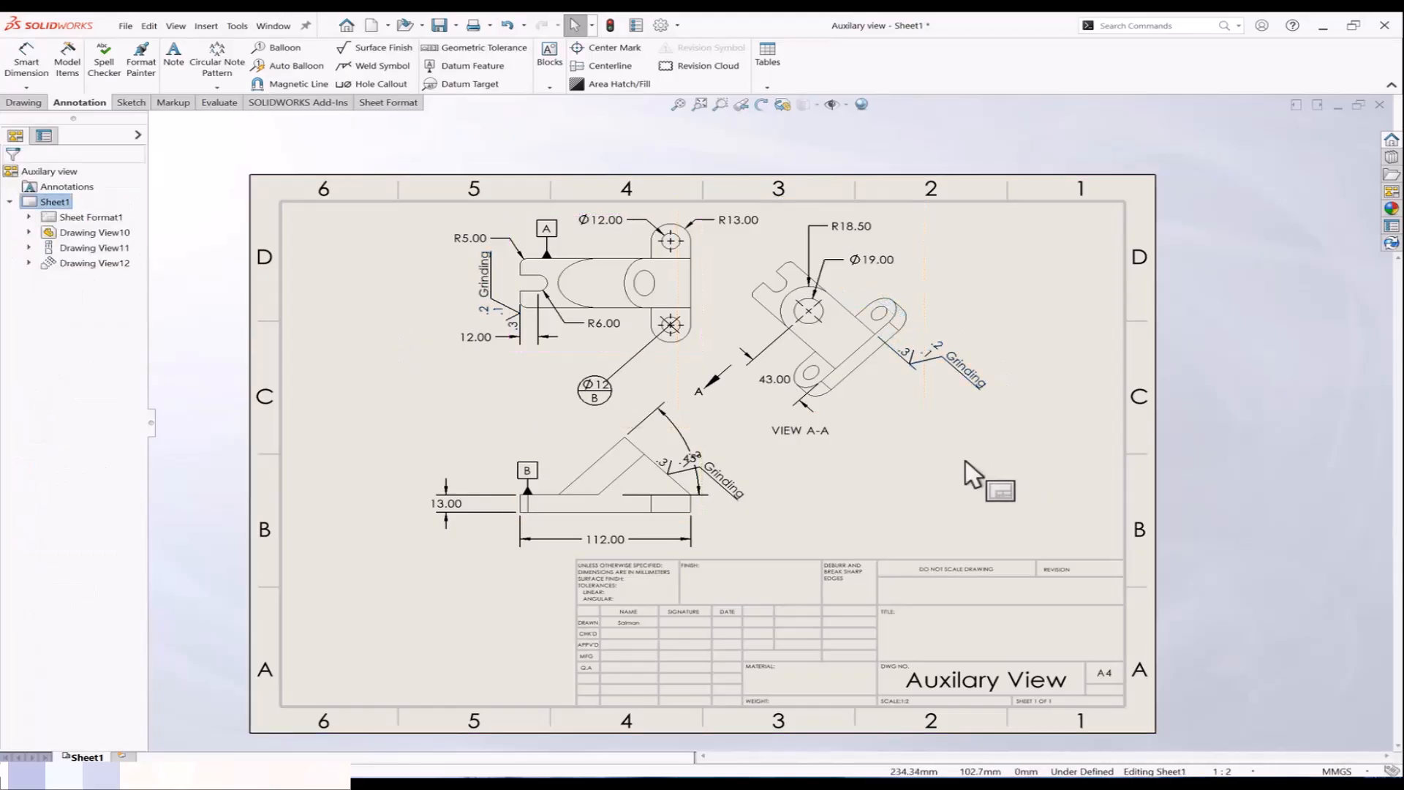
{"action": "left_click_drag", "start_coordinate": [720, 476], "coordinate": [771, 519]}
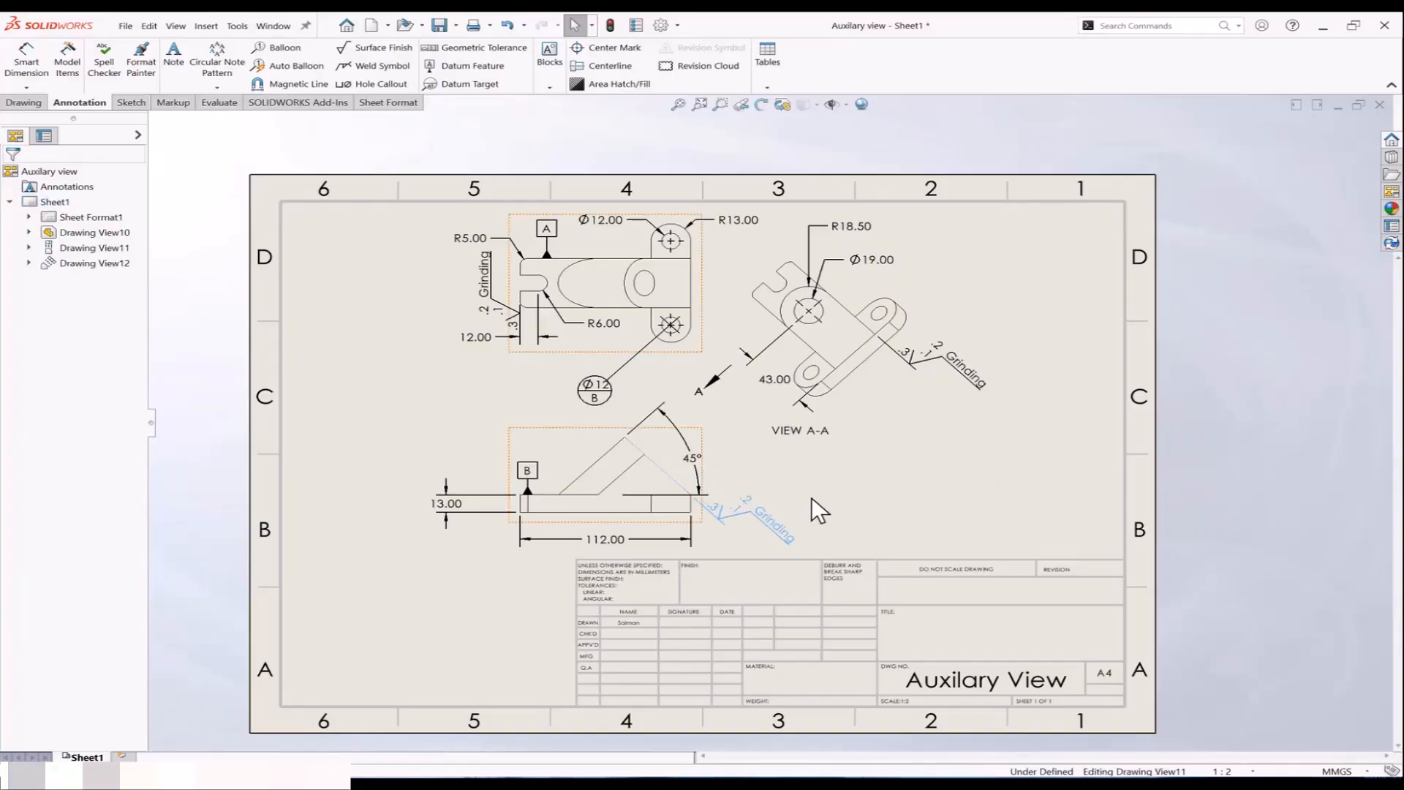
{"action": "left_click", "coordinate": [811, 503]}
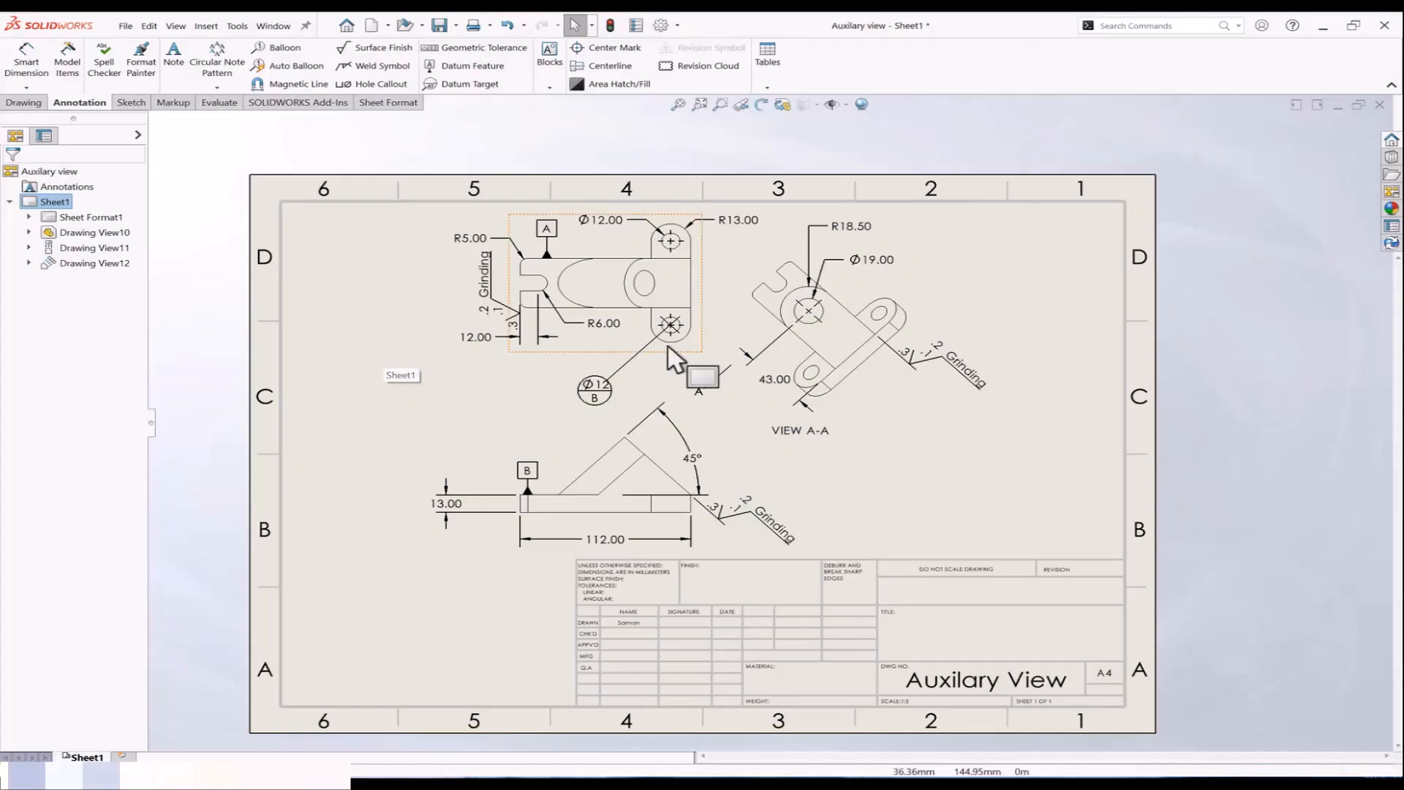
Step: Delete the center marks of the two tab holes in the top view and insert new center marks on both holes
{"action": "left_click", "coordinate": [673, 324]}
{"action": "key", "text": "Delete"}
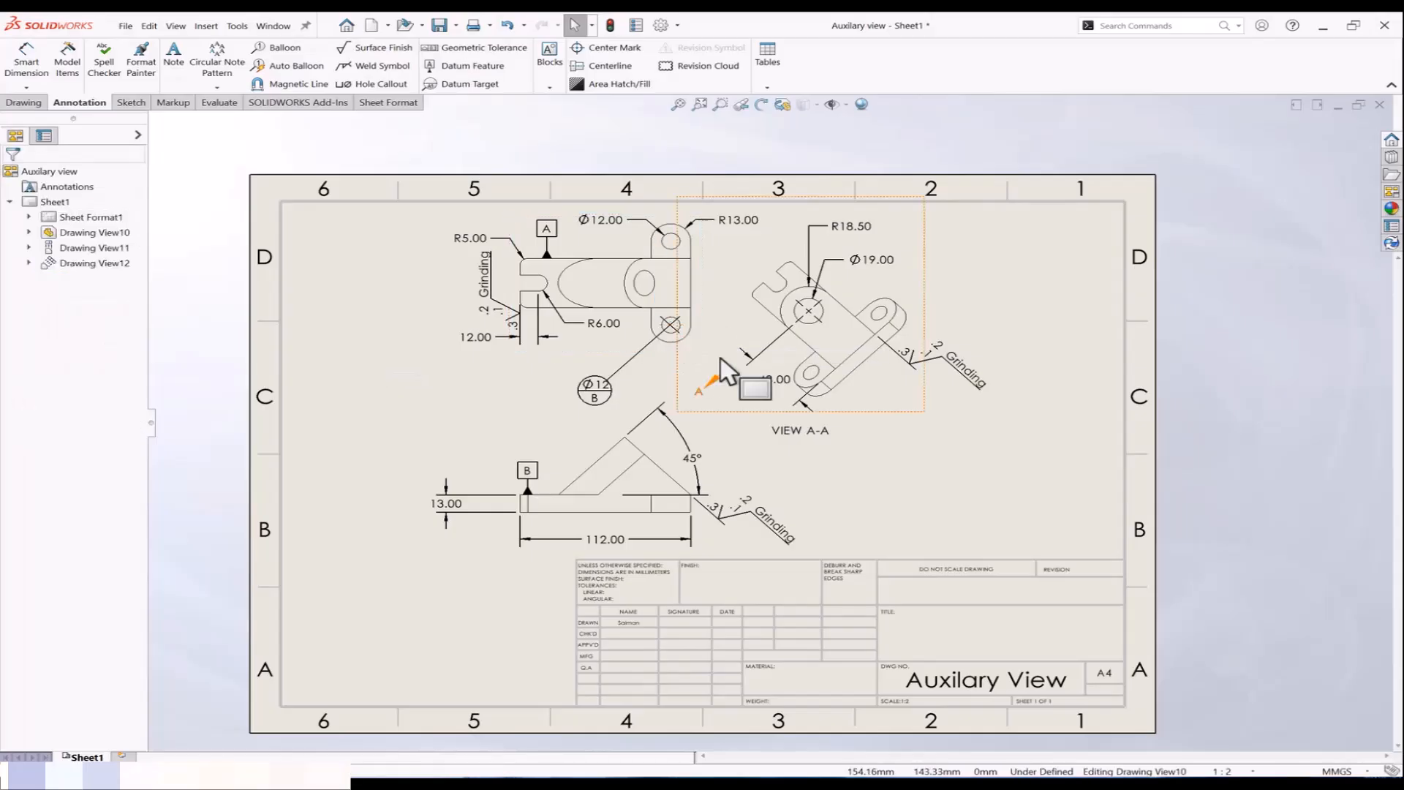
{"action": "left_click", "coordinate": [605, 48]}
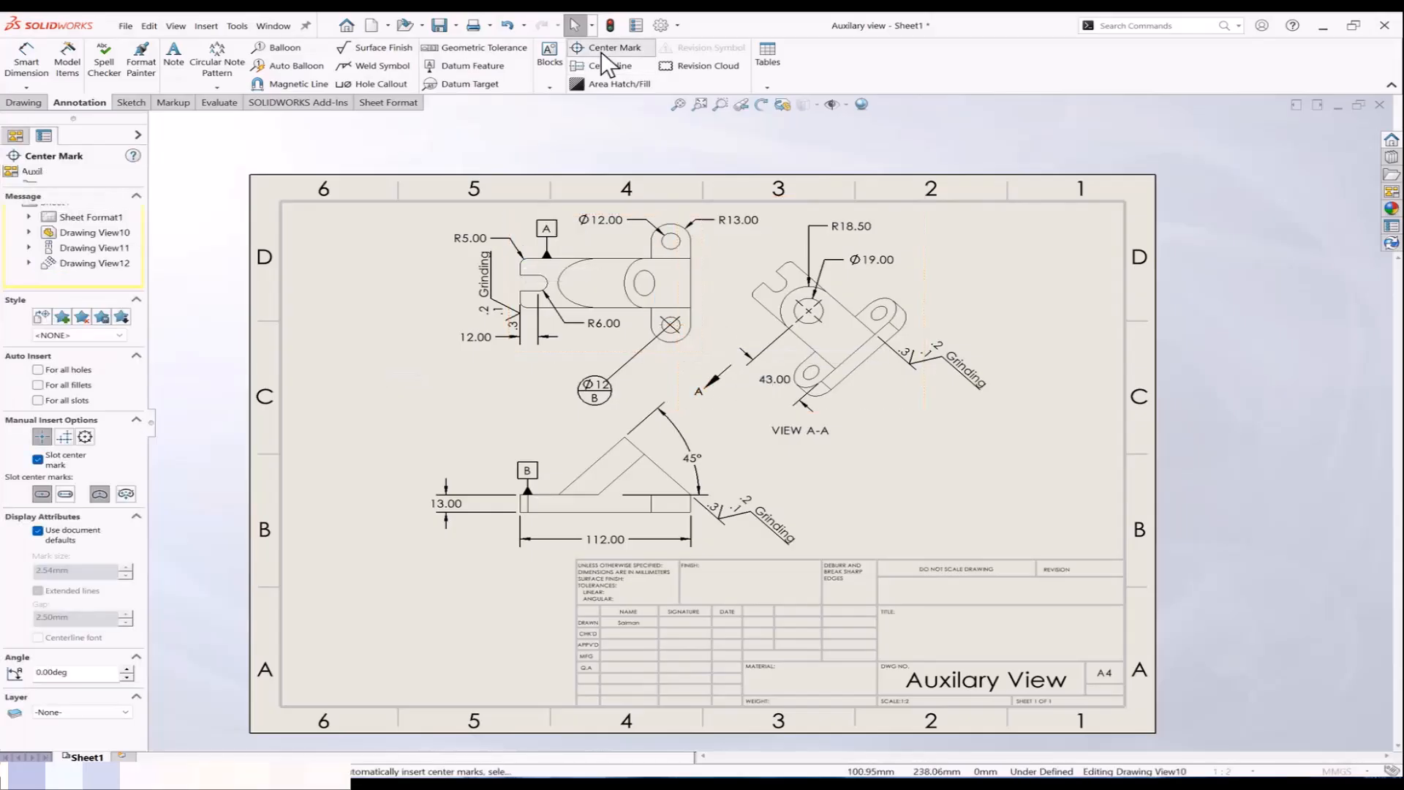
{"action": "scroll", "coordinate": [686, 256], "scroll_direction": "down", "scroll_amount": 3}
{"action": "left_click", "coordinate": [692, 251]}
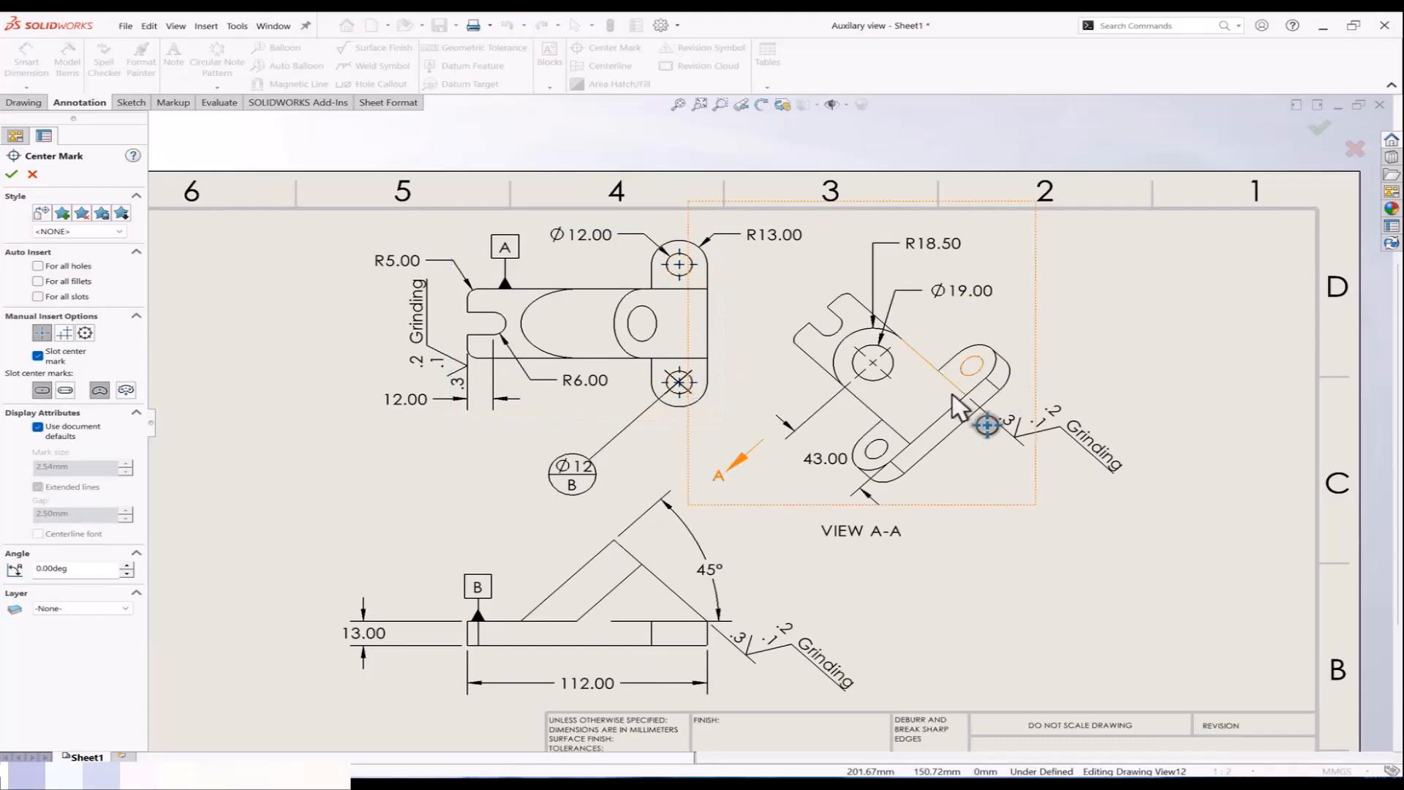
{"action": "key", "text": "Escape"}
{"action": "scroll", "coordinate": [541, 392], "scroll_direction": "up", "scroll_amount": 1}
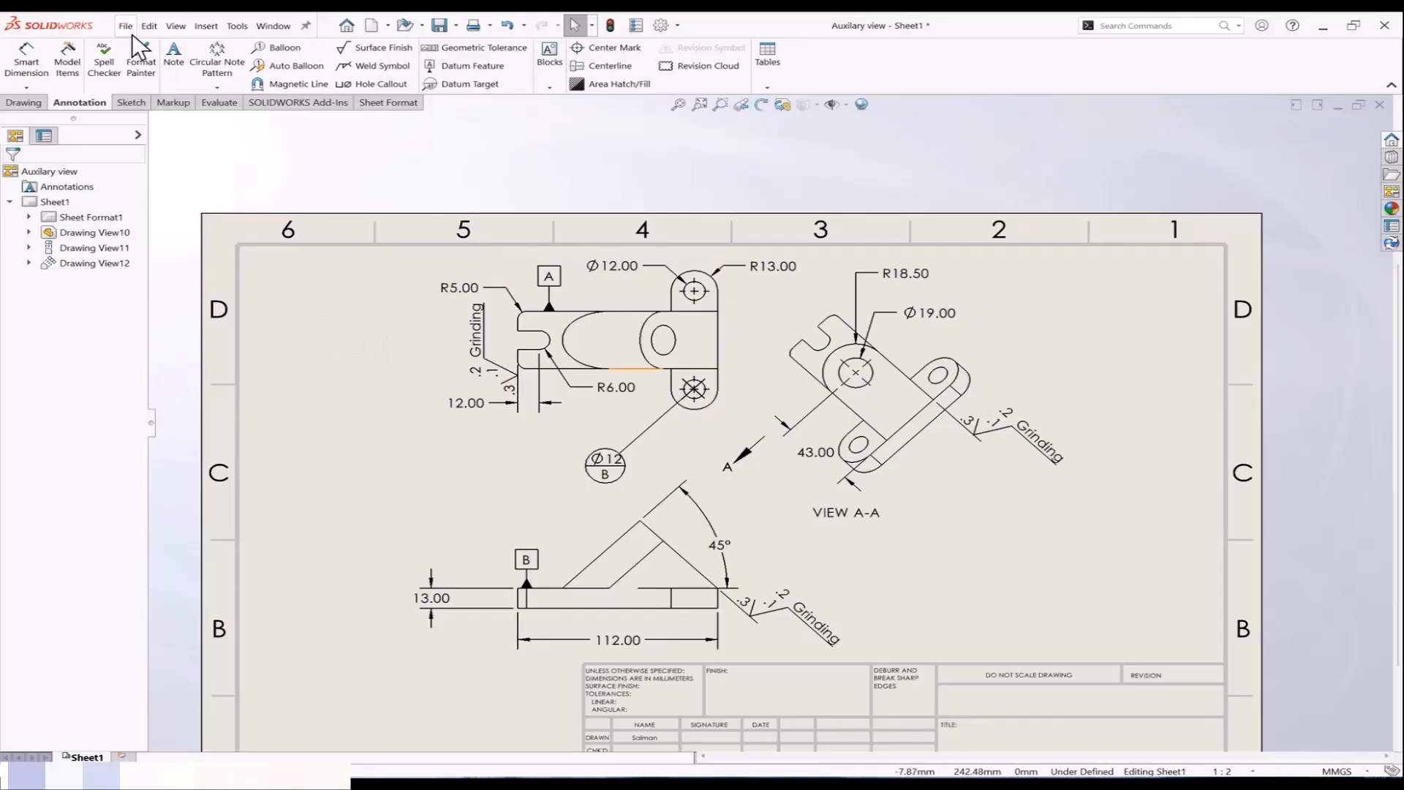
Step: Create a new drawing document from the Drawing template with an A4 sheet
{"action": "left_click", "coordinate": [276, 27]}
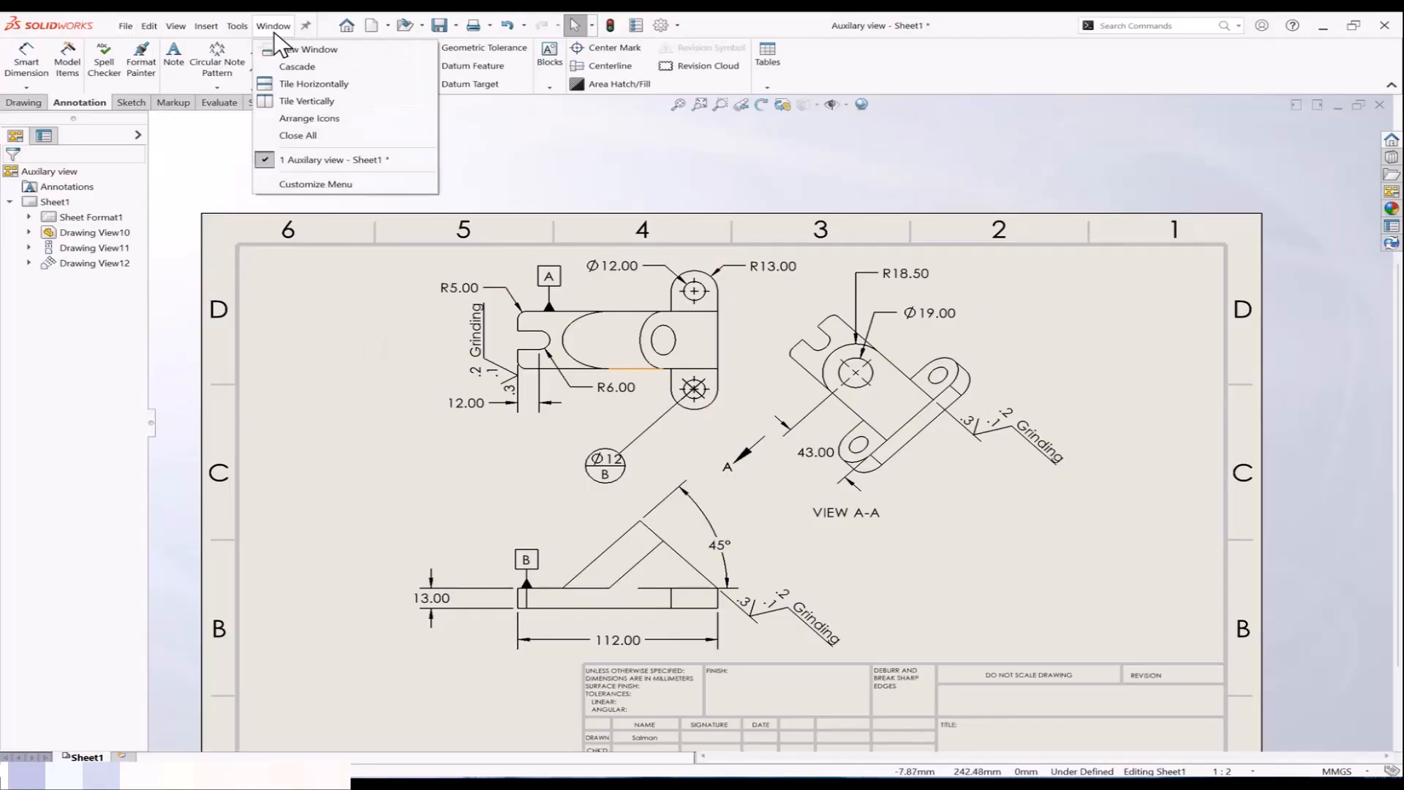
{"action": "left_click", "coordinate": [146, 49]}
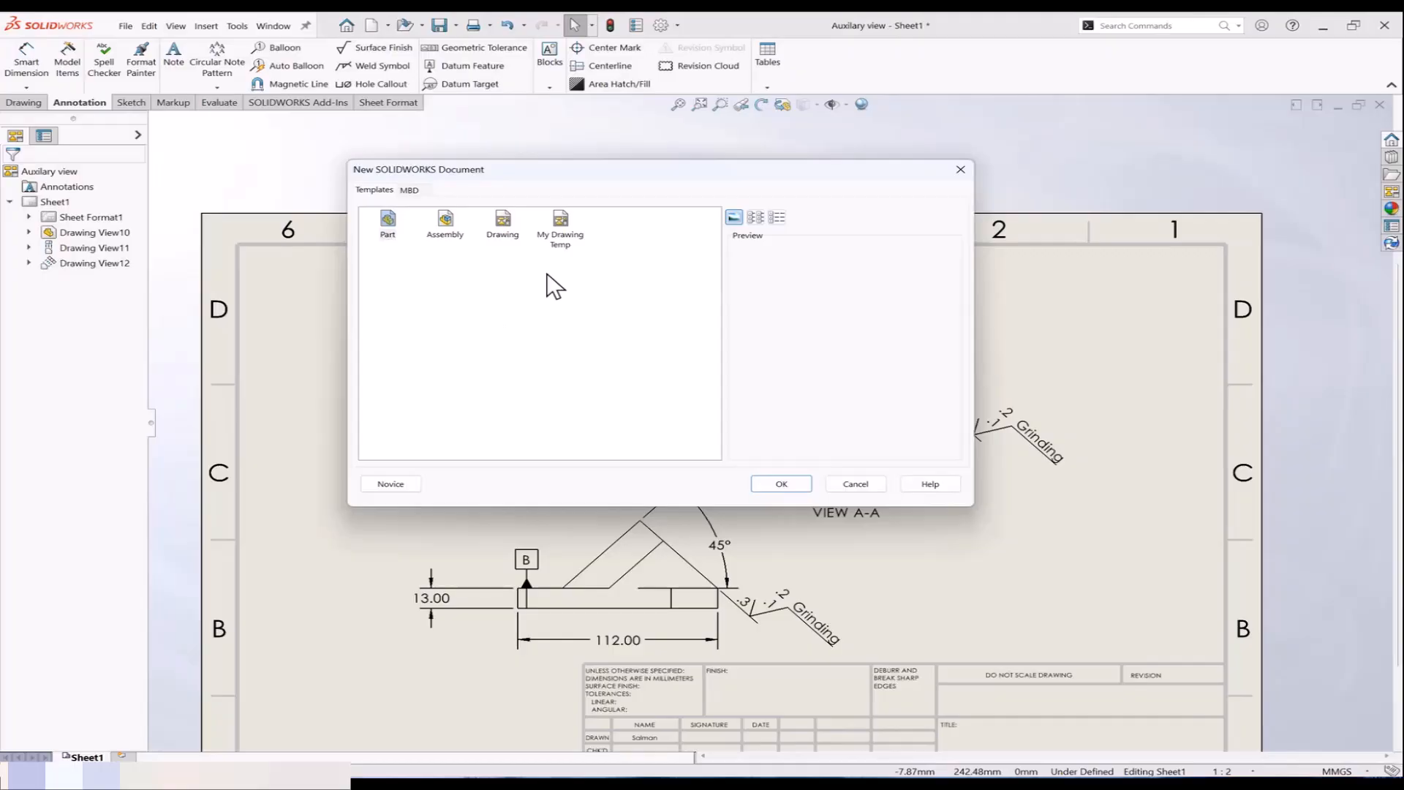
{"action": "left_click", "coordinate": [501, 223]}
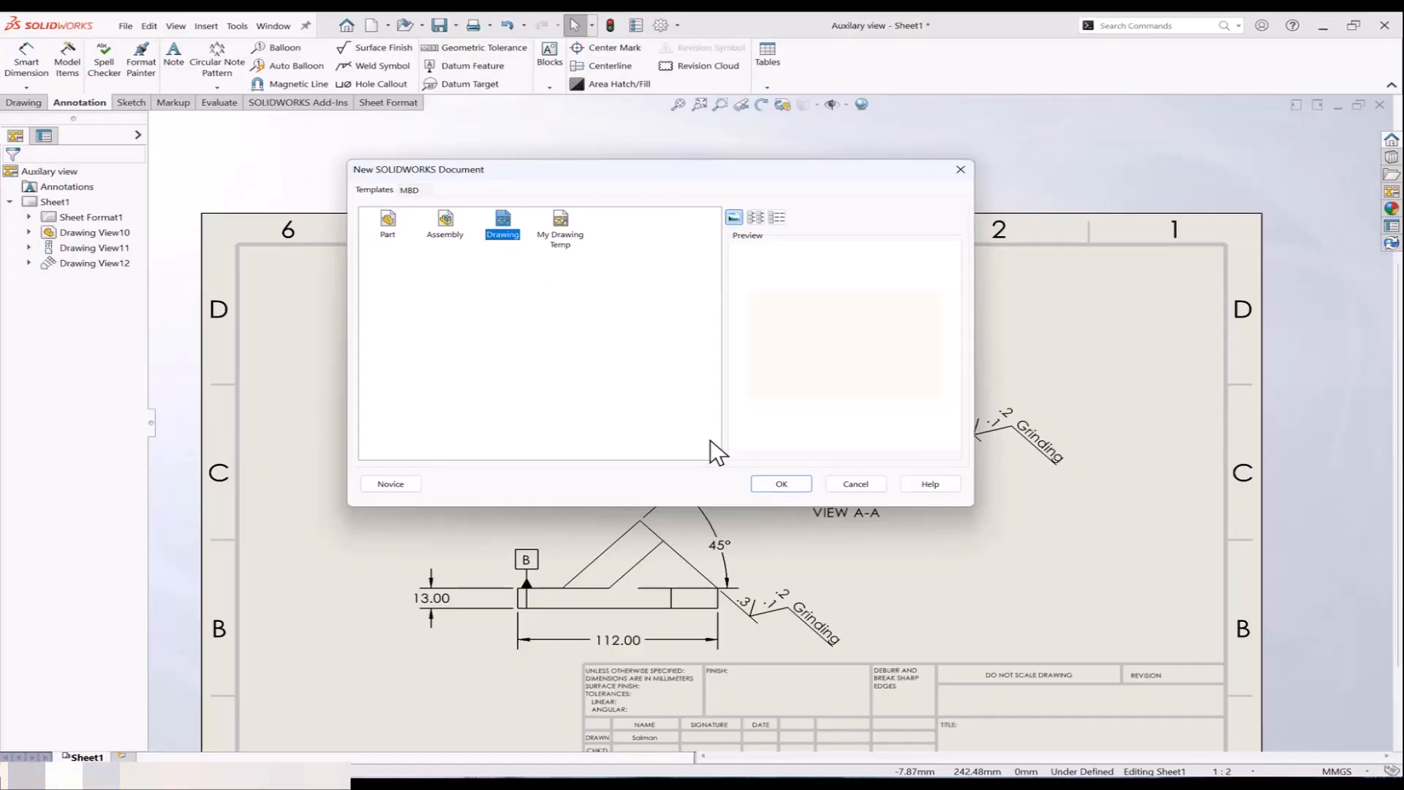
{"action": "key", "text": "Return"}
{"action": "left_click", "coordinate": [731, 491]}
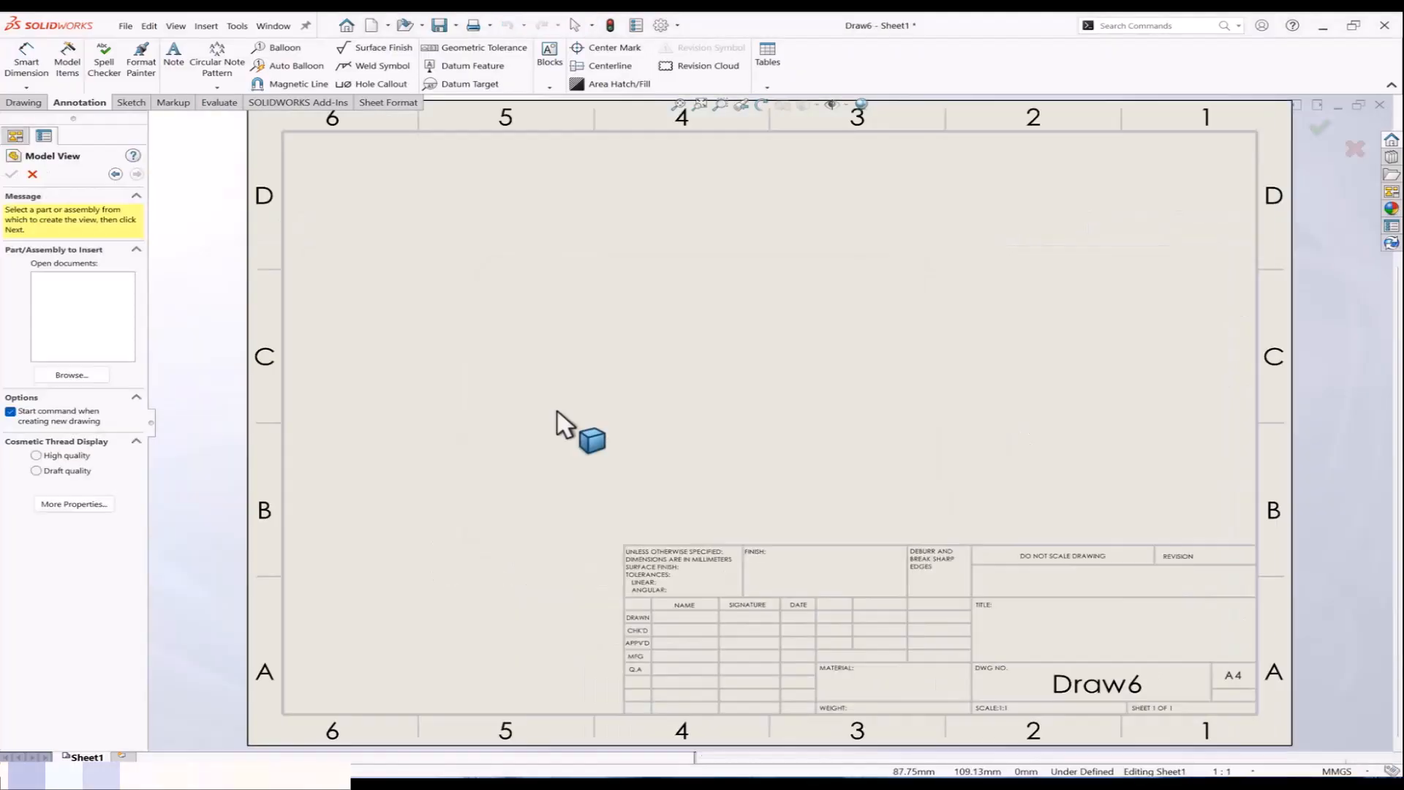
Step: Insert a model view of Connecting Rod.SLDPRT in the upper middle of the sheet
{"action": "left_click", "coordinate": [72, 375]}
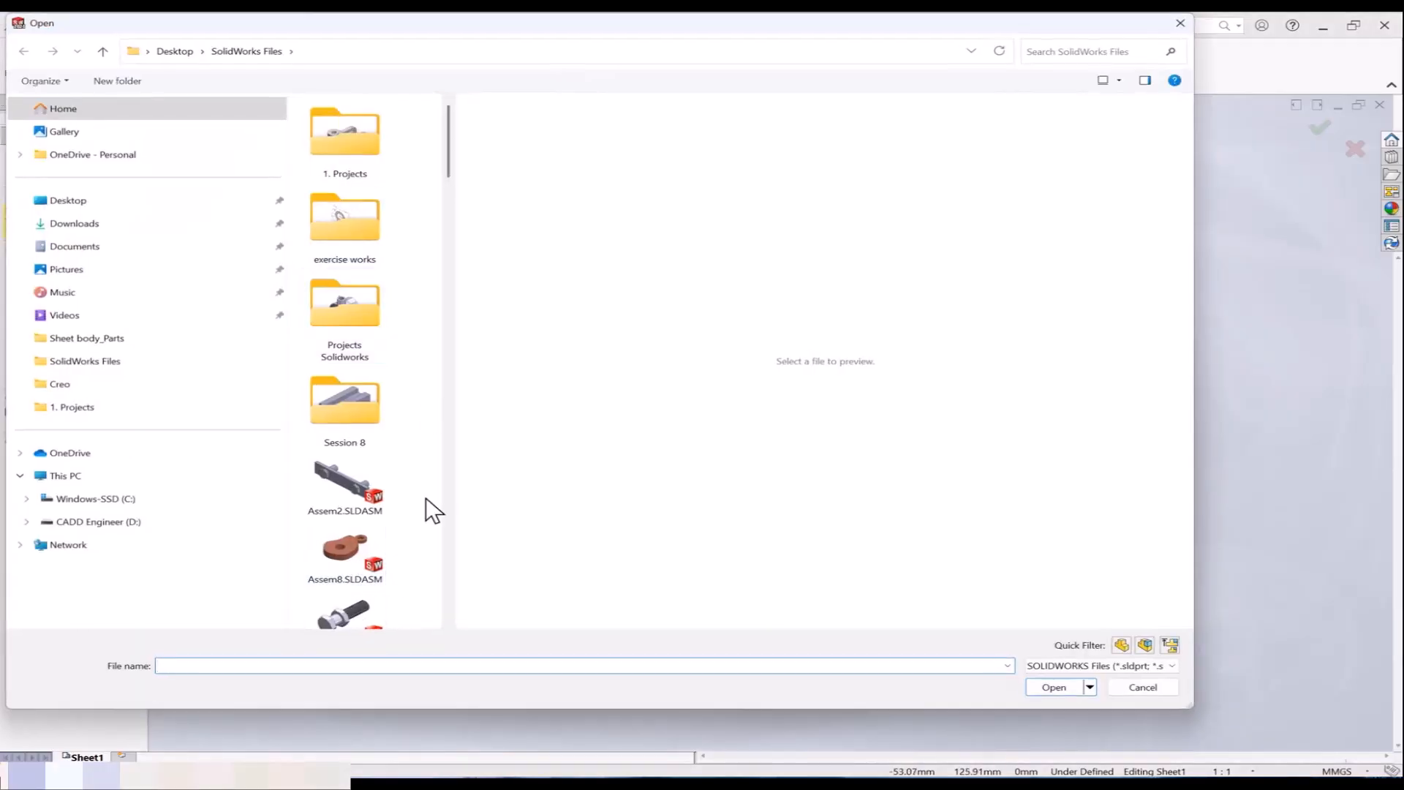
{"action": "scroll", "coordinate": [420, 483], "scroll_direction": "down", "scroll_amount": 5}
{"action": "left_click", "coordinate": [345, 421]}
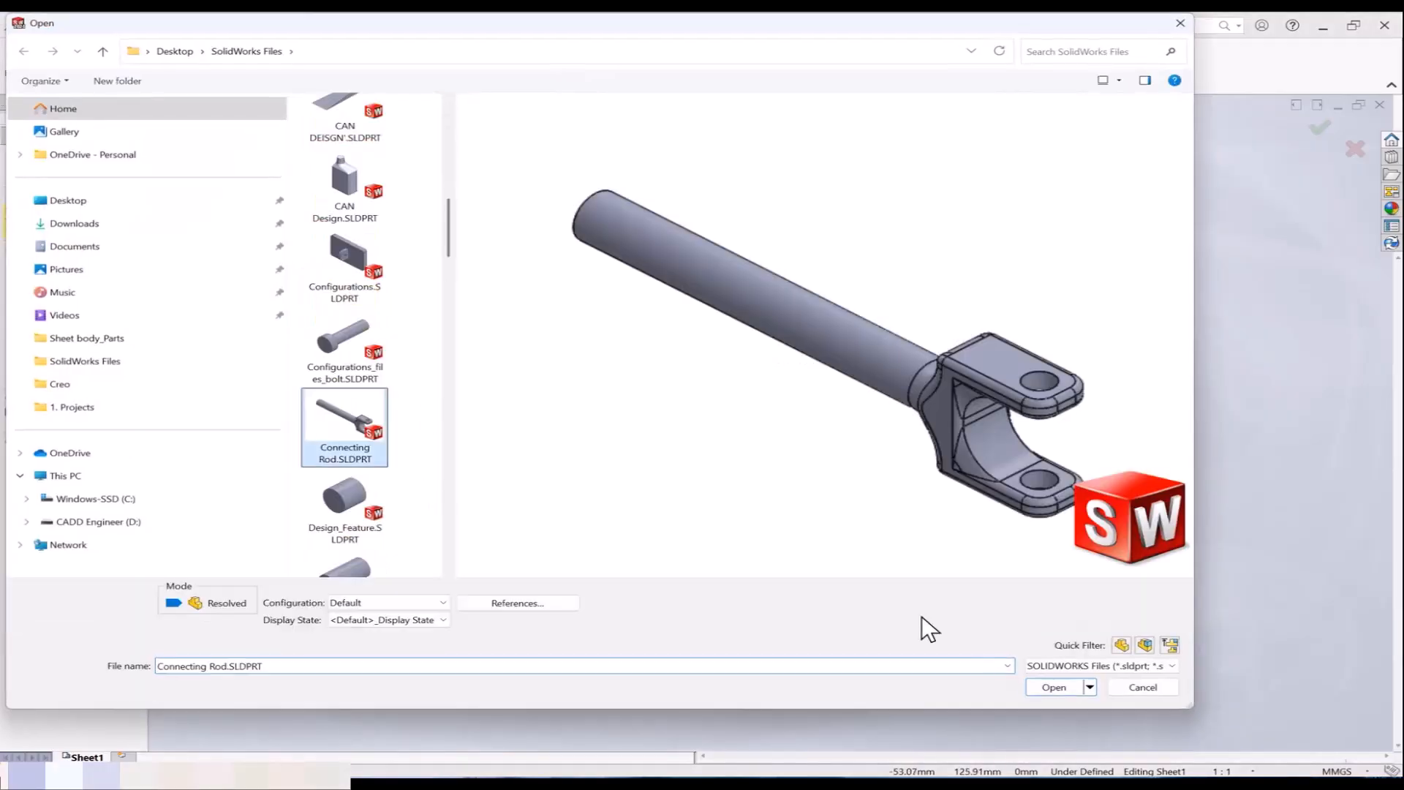
{"action": "left_click", "coordinate": [1052, 687]}
{"action": "left_click", "coordinate": [648, 321]}
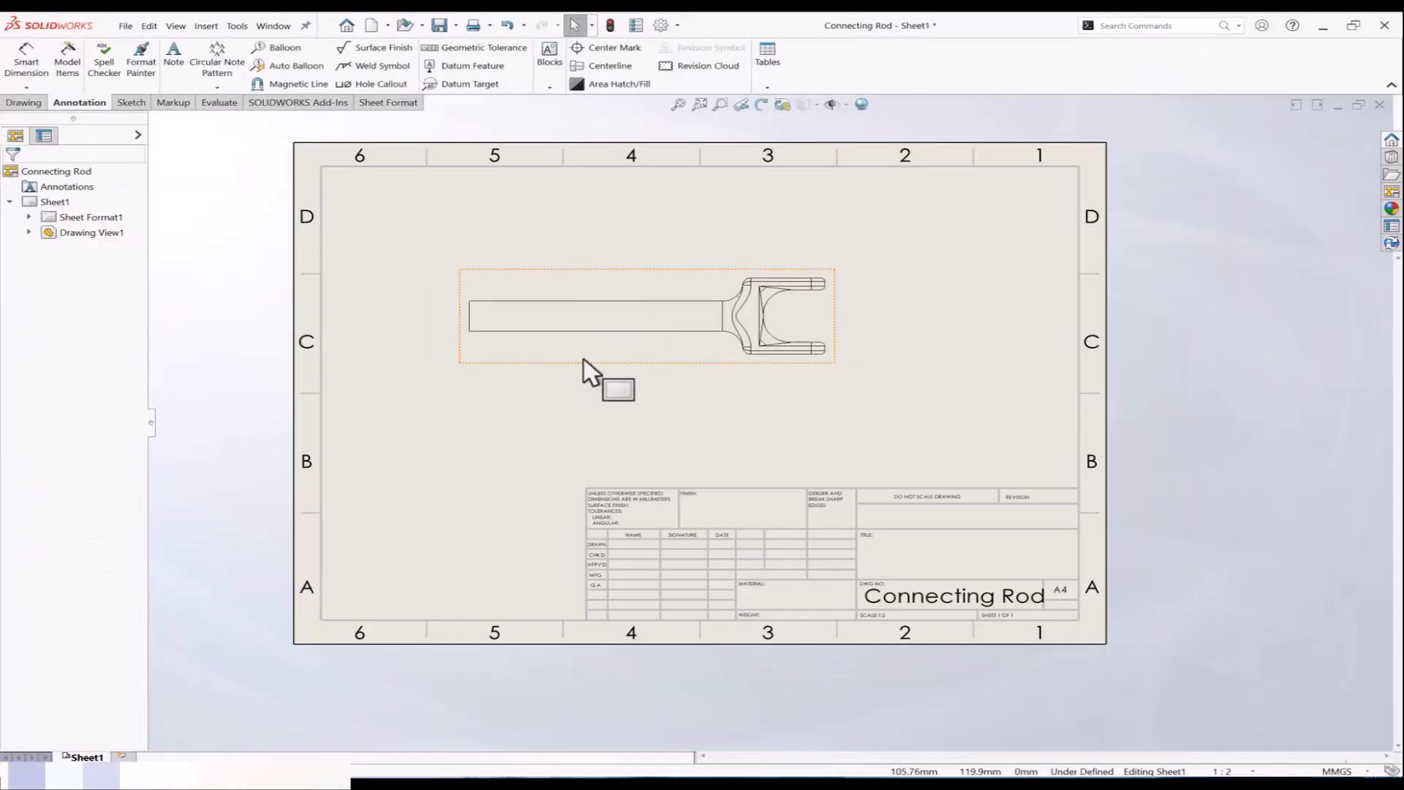
Step: Insert a centerline along the rod shank, midway between its two long parallel edges
{"action": "left_click", "coordinate": [605, 66]}
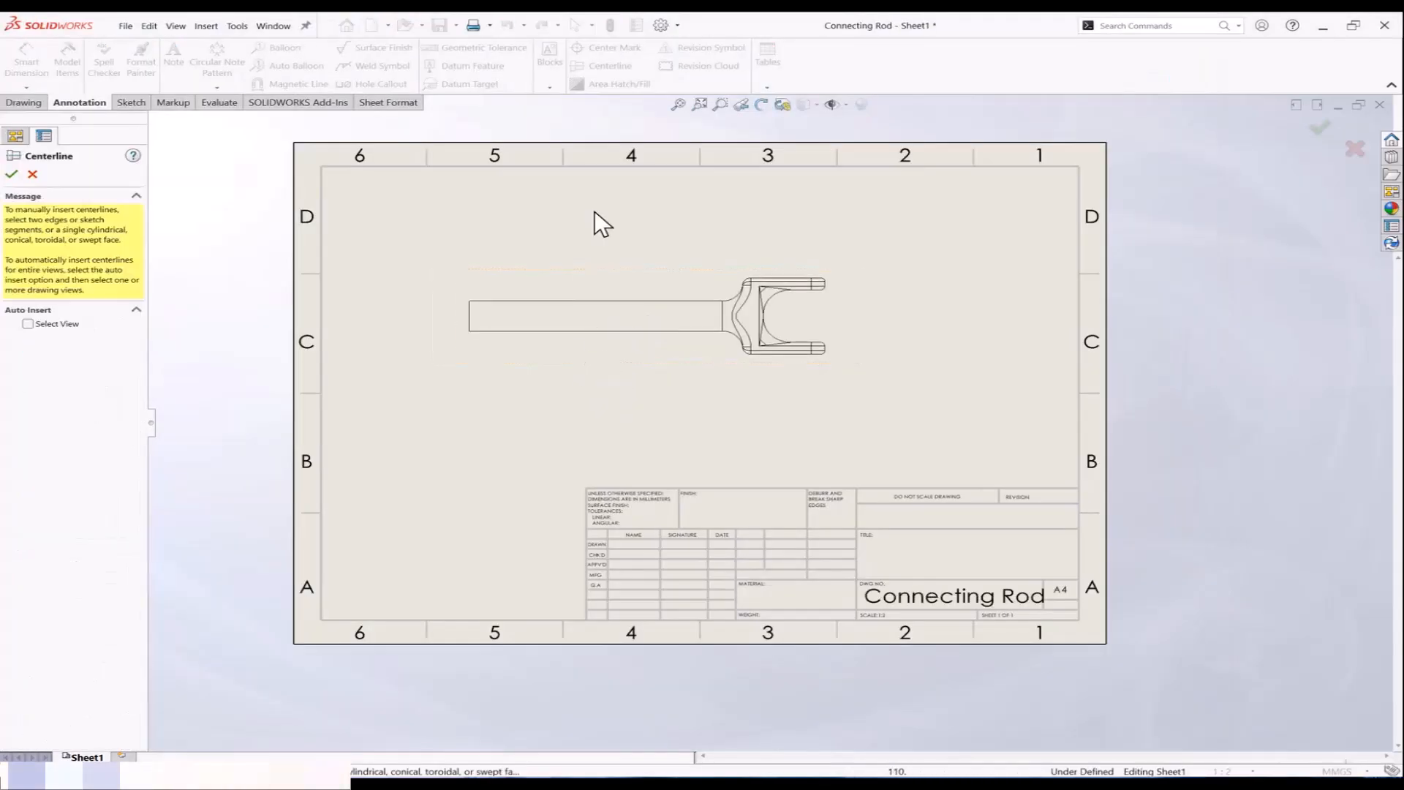
{"action": "left_click", "coordinate": [576, 303]}
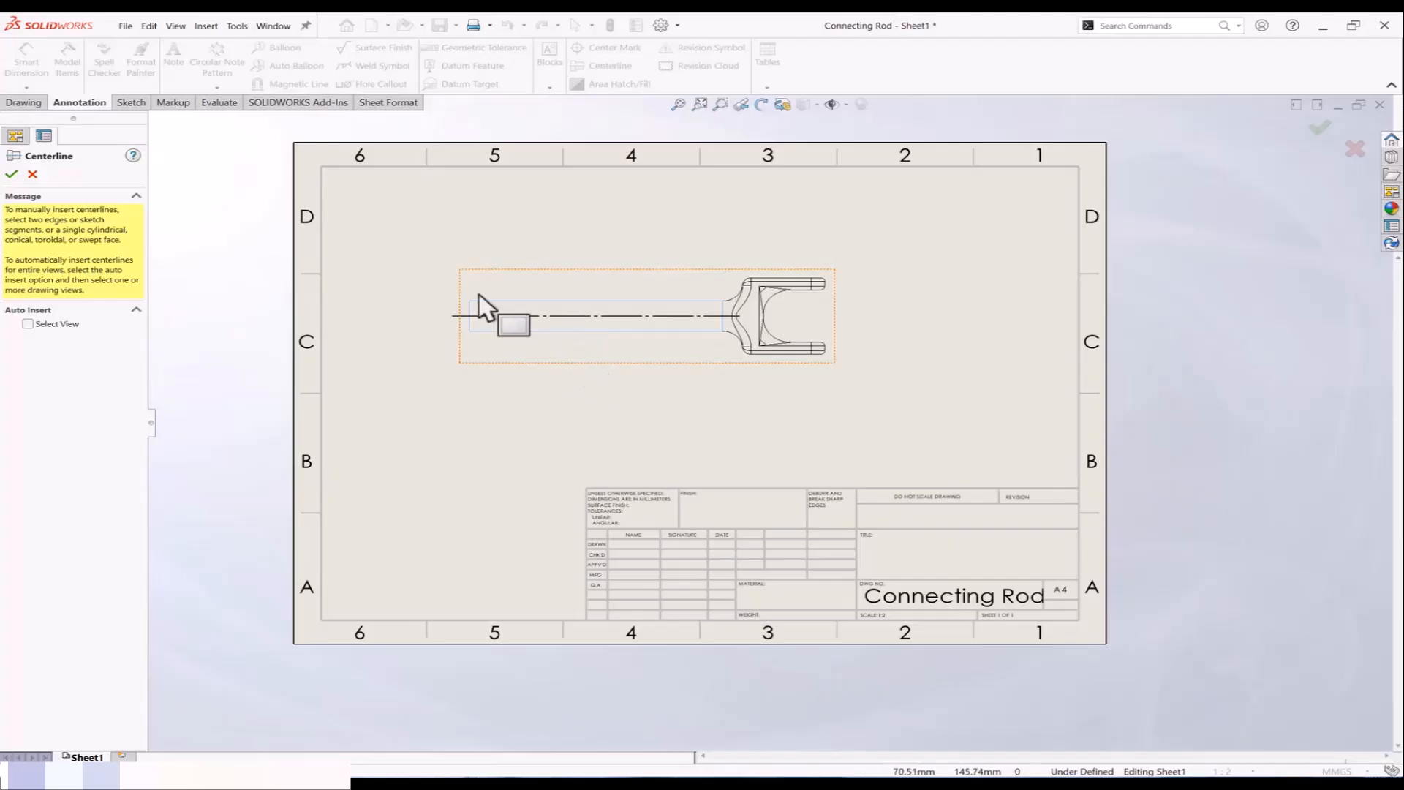
{"action": "key", "text": "Escape"}
{"action": "scroll", "coordinate": [500, 318], "scroll_direction": "down", "scroll_amount": 3}
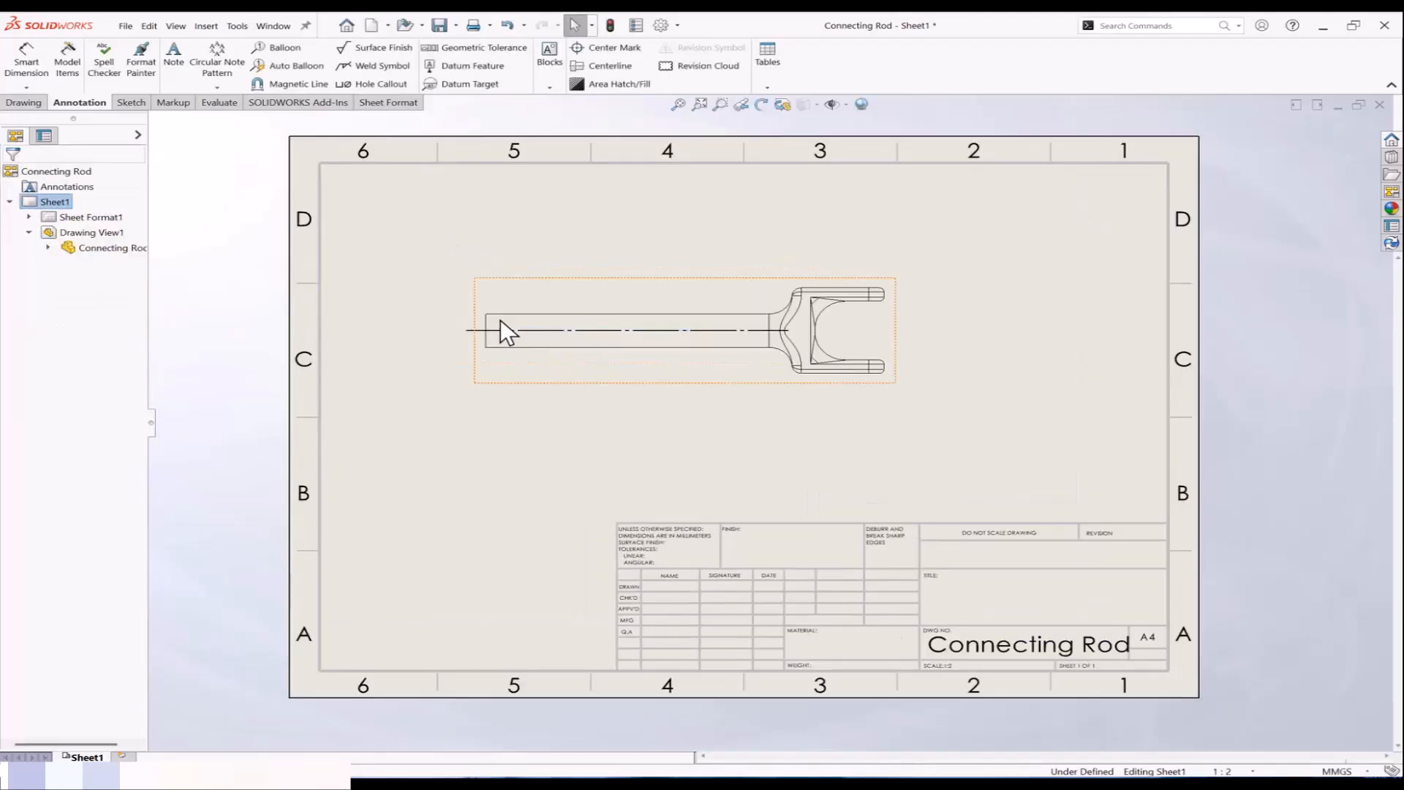
{"action": "left_click", "coordinate": [668, 407]}
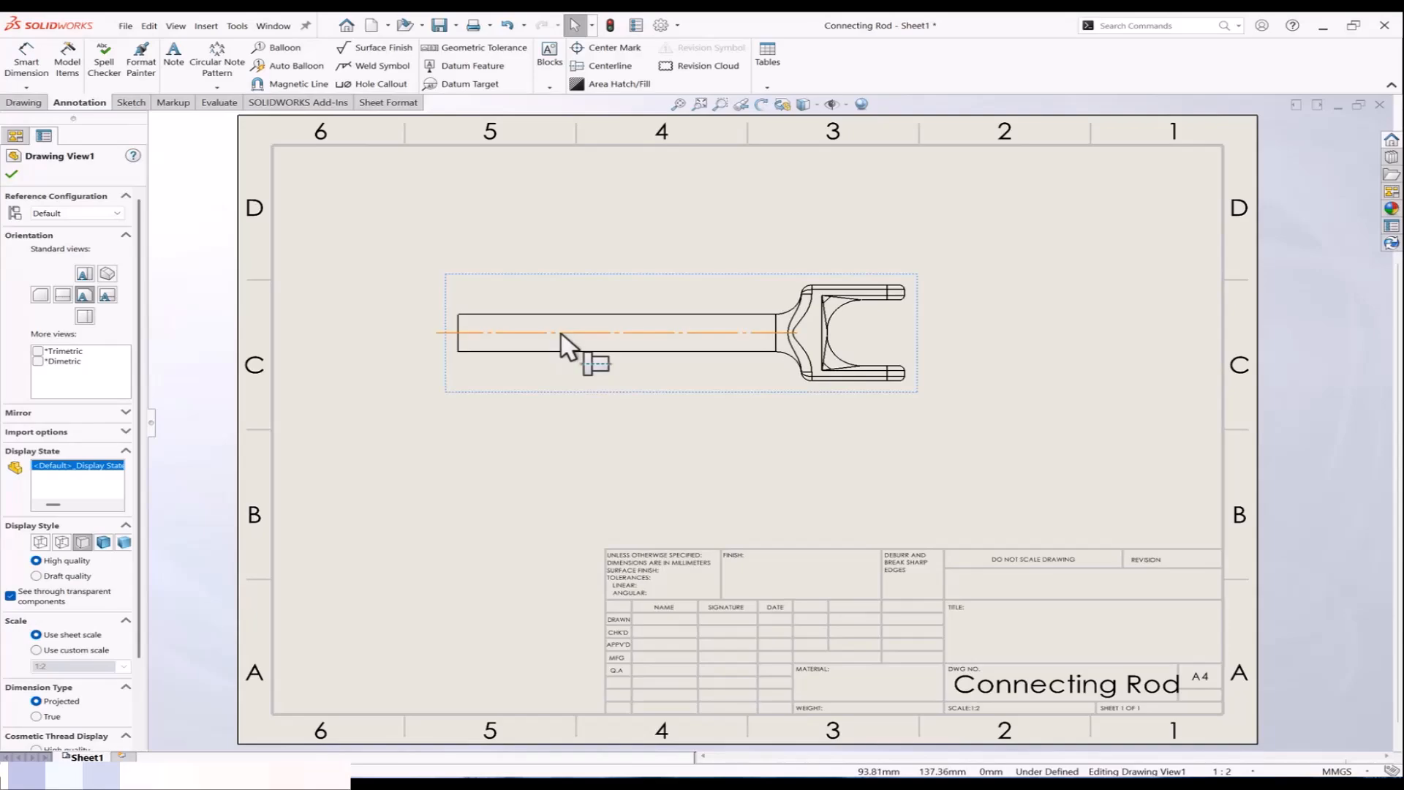
{"action": "key", "text": "Escape"}
Step: Extend the centerline at both ends, past the shank's free end and out beyond the fork opening
{"action": "left_click_drag", "start_coordinate": [342, 331], "coordinate": [415, 332]}
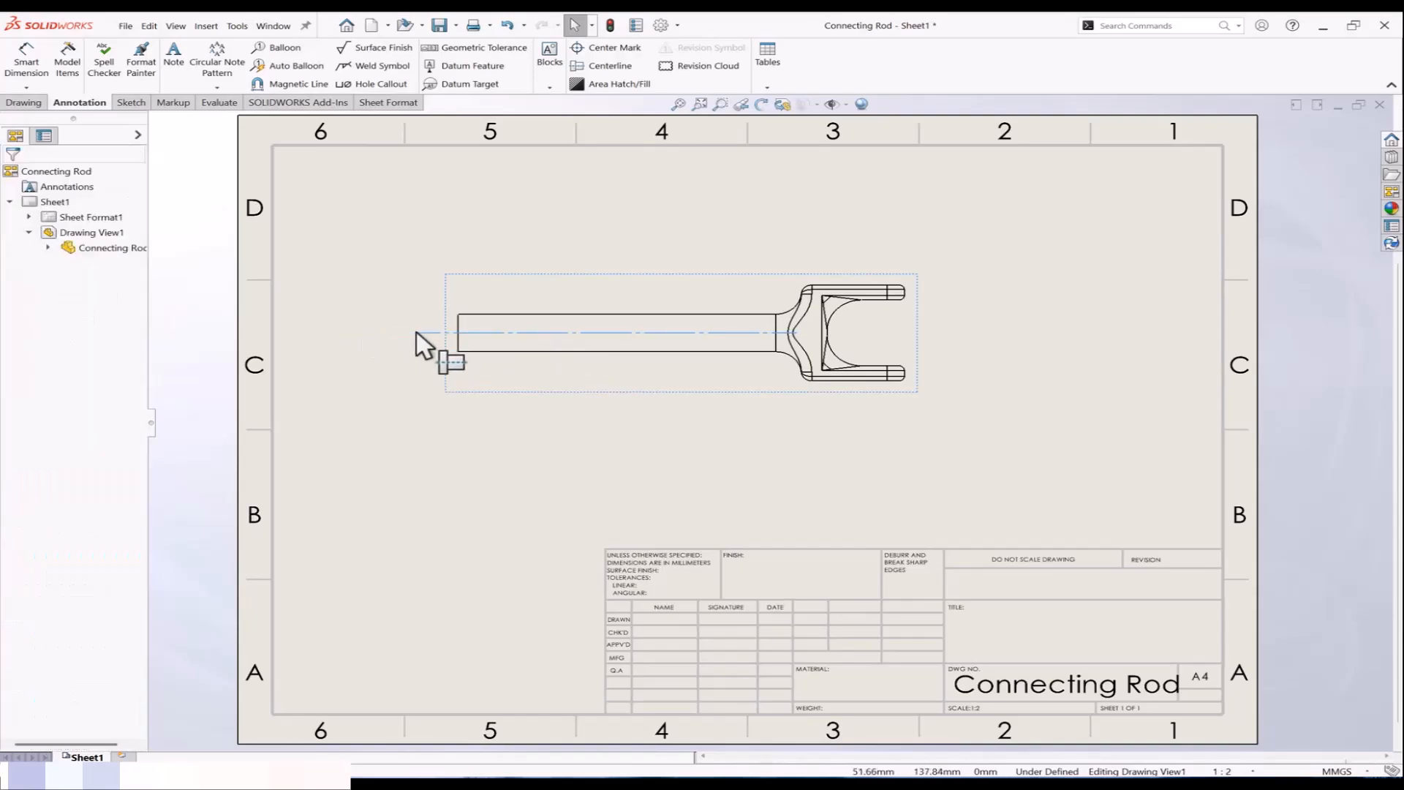
{"action": "left_click_drag", "start_coordinate": [795, 333], "coordinate": [919, 336]}
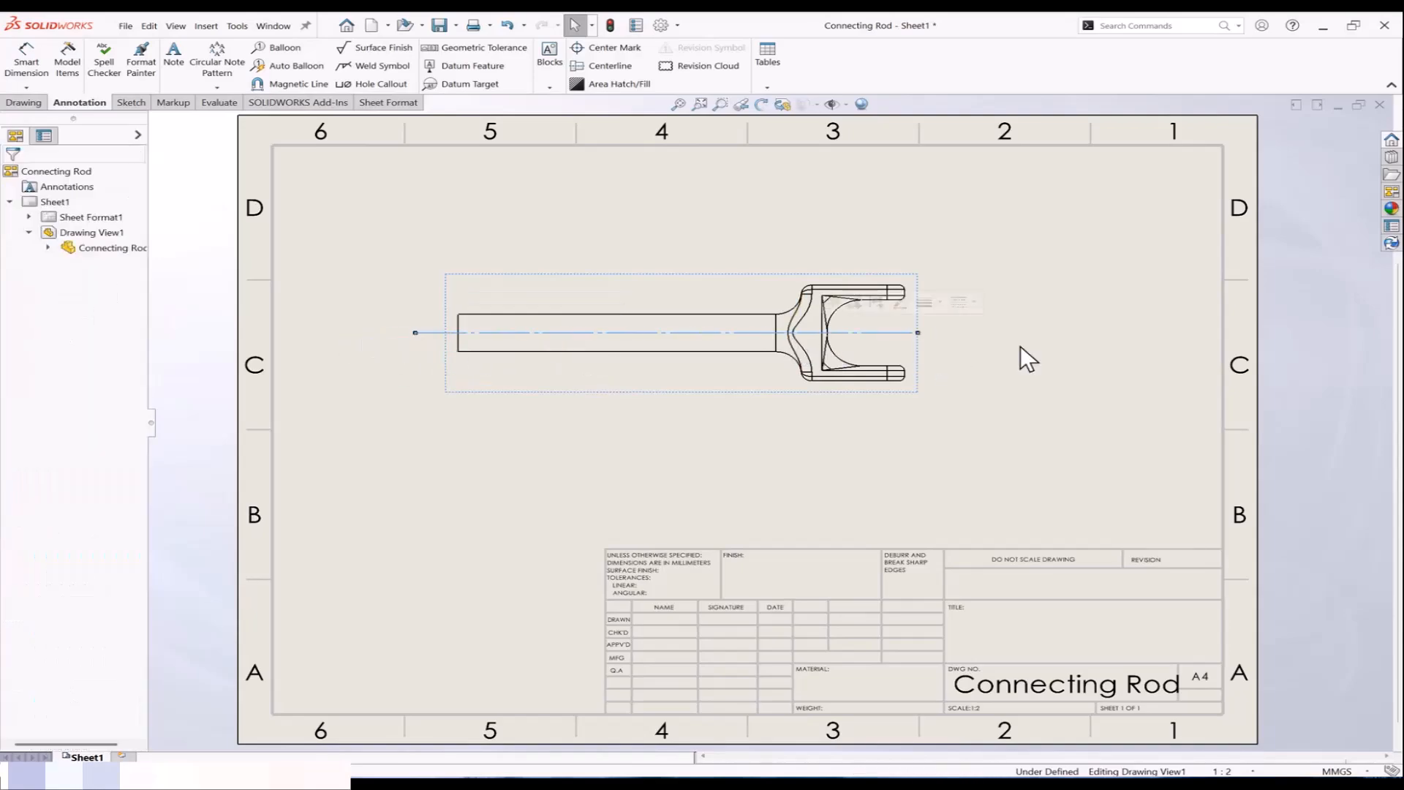
{"action": "left_click", "coordinate": [1034, 389]}
{"action": "middle_click_drag", "start_coordinate": [752, 460], "coordinate": [746, 398]}
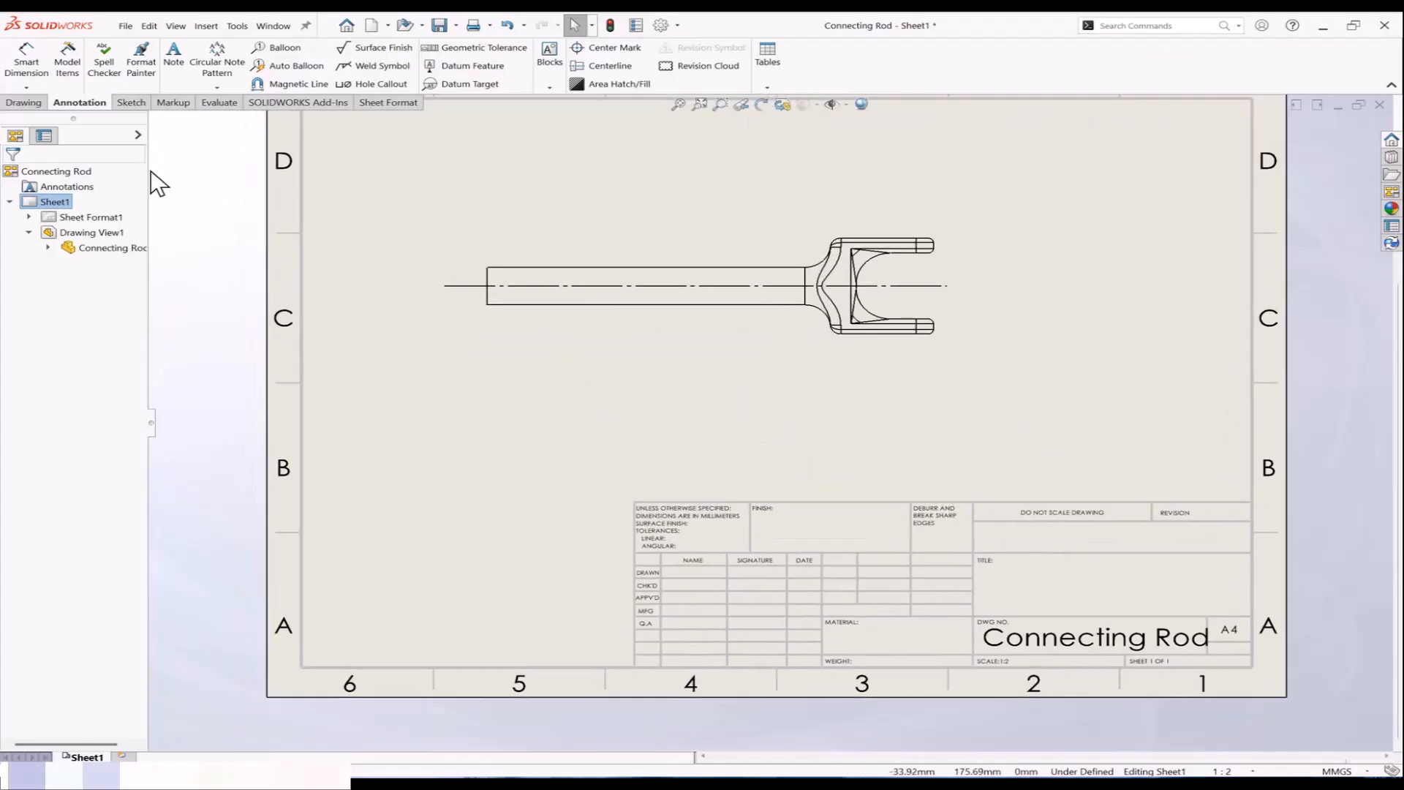
Step: Start another model view and browse for its part in the 1. Projects folder of SolidWorks Files
{"action": "left_click", "coordinate": [36, 102]}
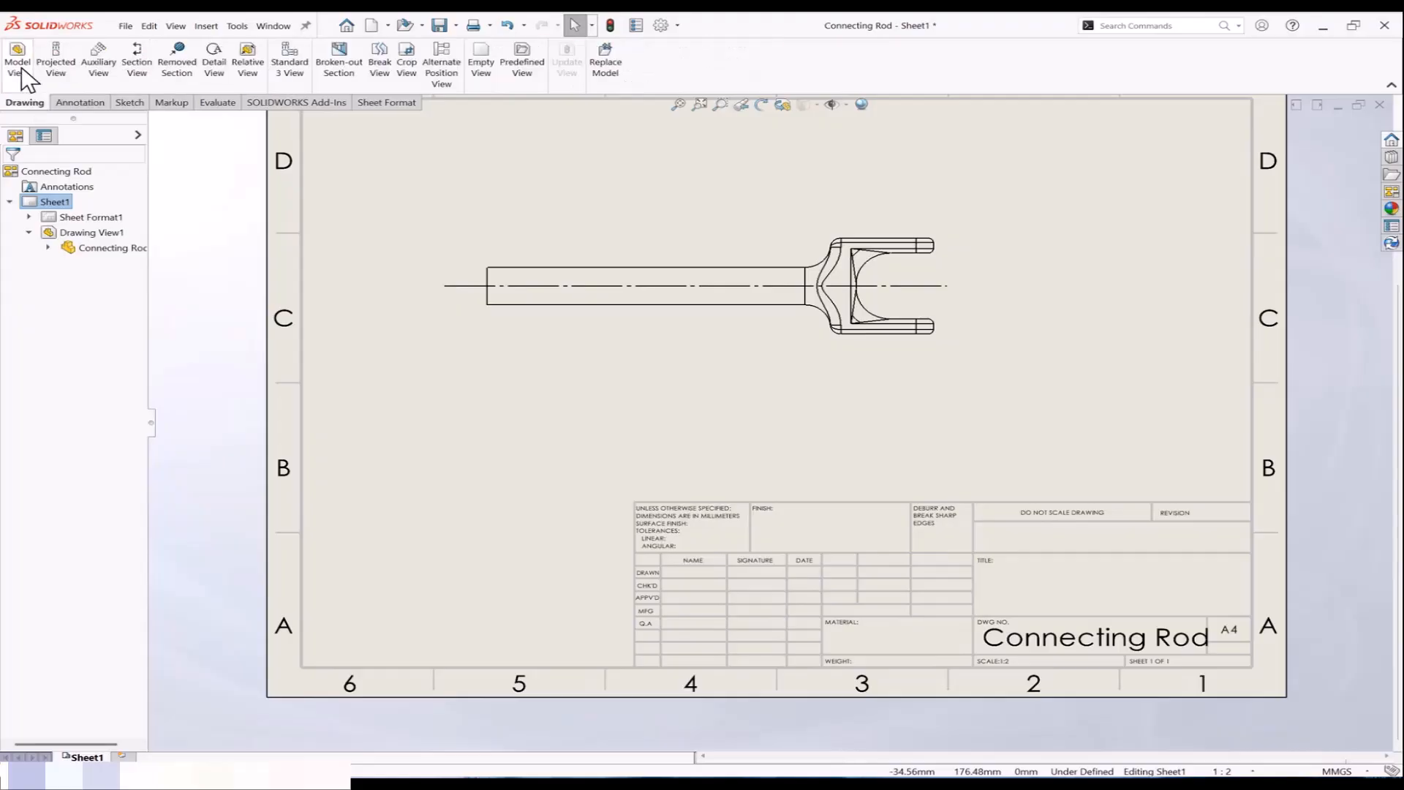
{"action": "left_click", "coordinate": [19, 62]}
{"action": "left_click", "coordinate": [95, 375]}
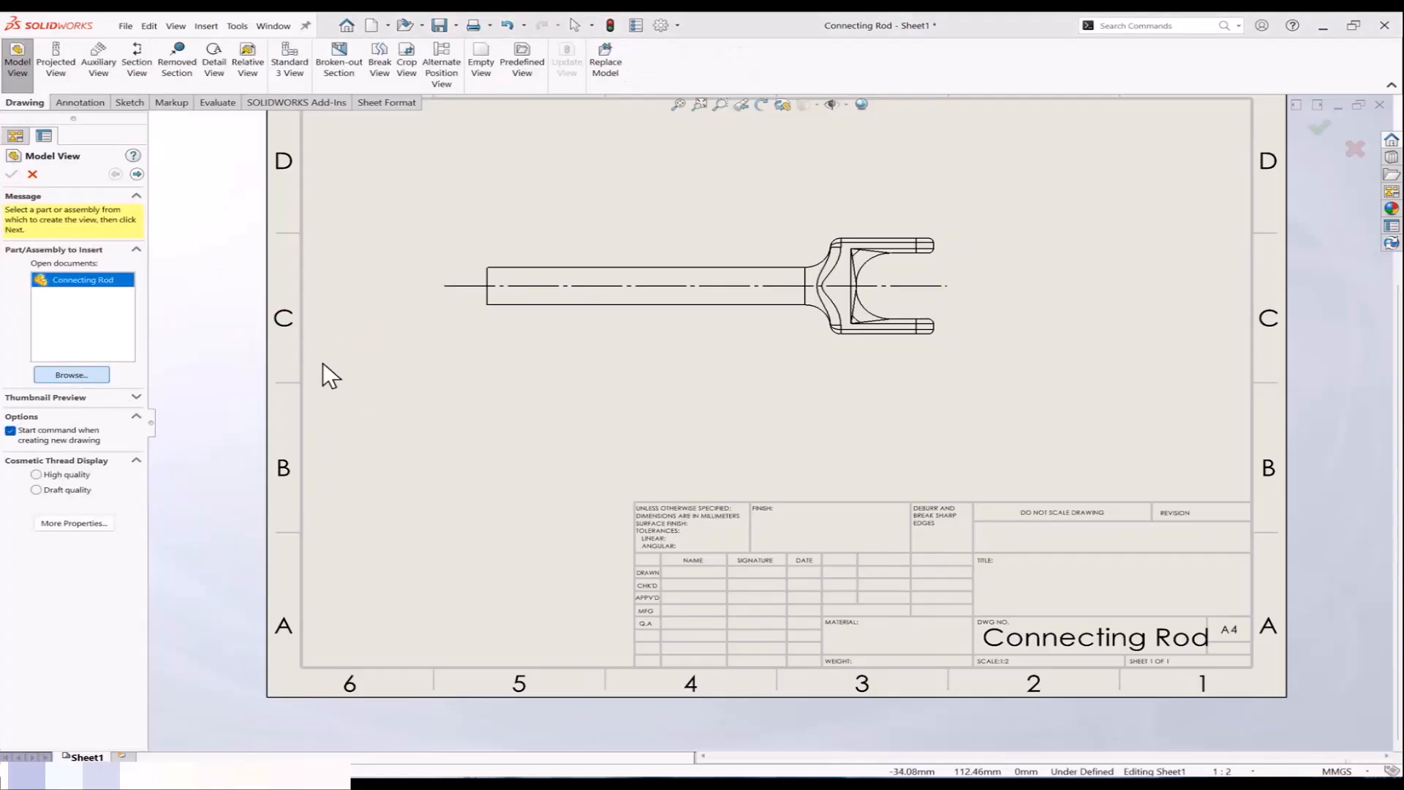
{"action": "scroll", "coordinate": [432, 410], "scroll_direction": "down", "scroll_amount": 5}
{"action": "scroll", "coordinate": [423, 432], "scroll_direction": "down", "scroll_amount": 5}
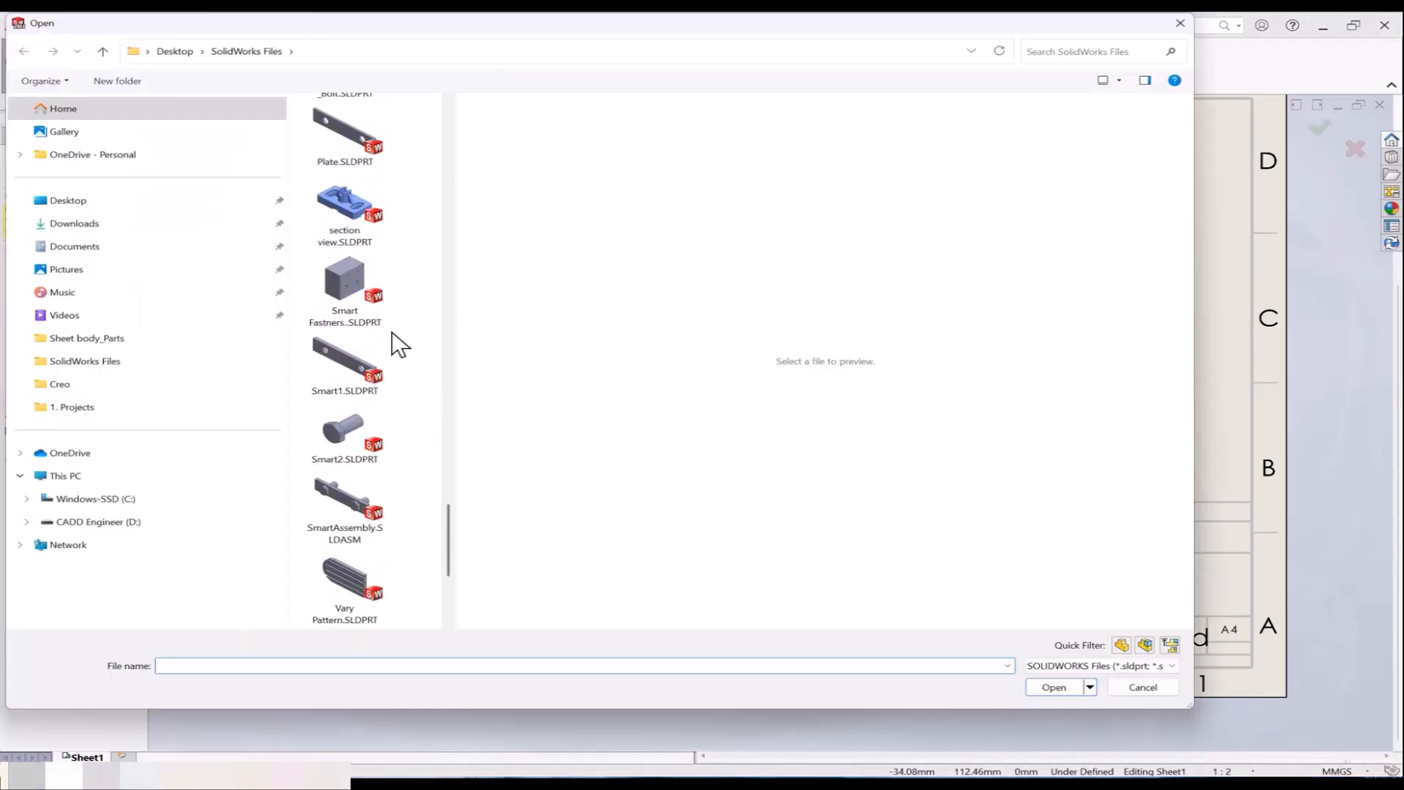
{"action": "scroll", "coordinate": [399, 345], "scroll_direction": "up", "scroll_amount": 10}
{"action": "scroll", "coordinate": [379, 309], "scroll_direction": "up", "scroll_amount": 10}
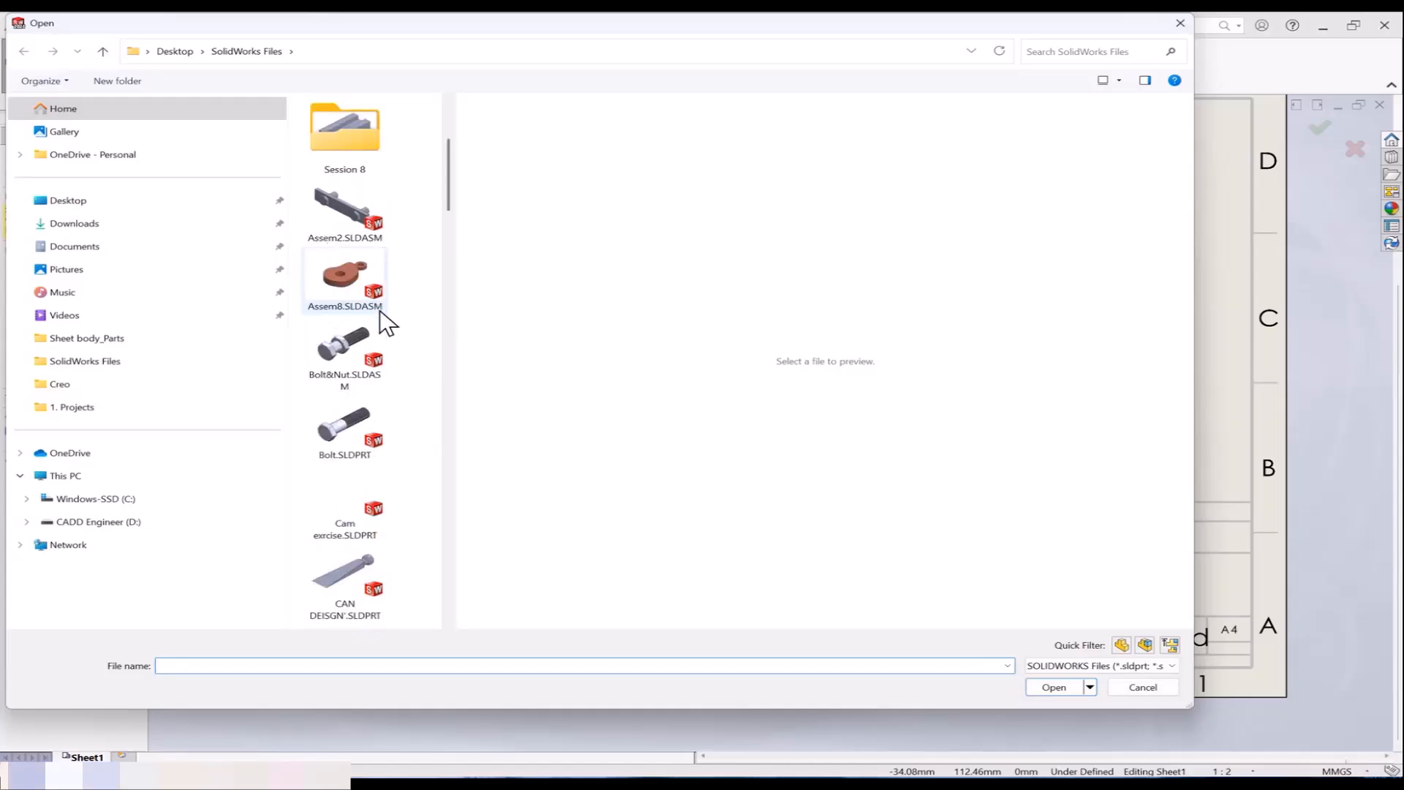
{"action": "scroll", "coordinate": [369, 314], "scroll_direction": "down", "scroll_amount": 3}
{"action": "scroll", "coordinate": [365, 316], "scroll_direction": "up", "scroll_amount": 5}
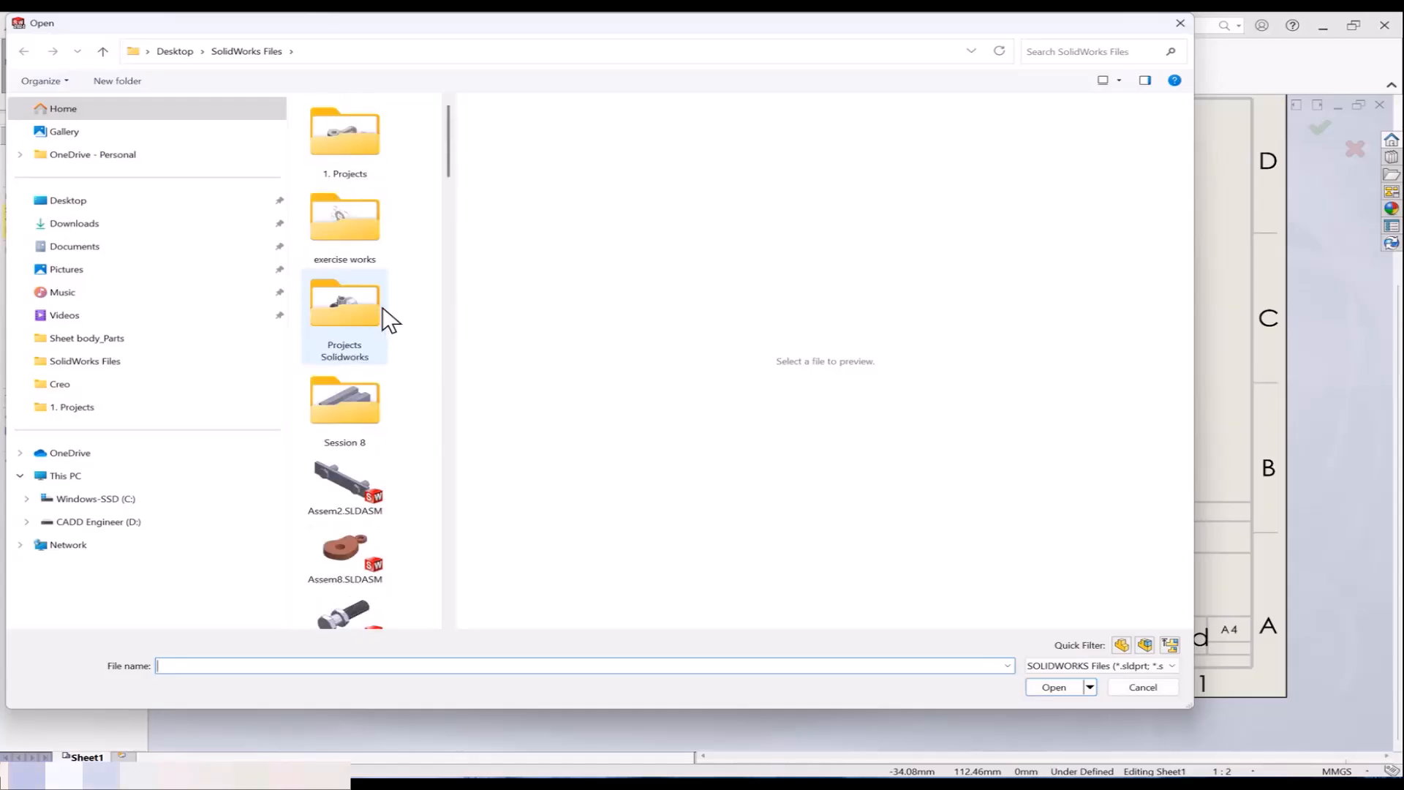
{"action": "left_click", "coordinate": [349, 147]}
{"action": "double_click", "coordinate": [349, 146]}
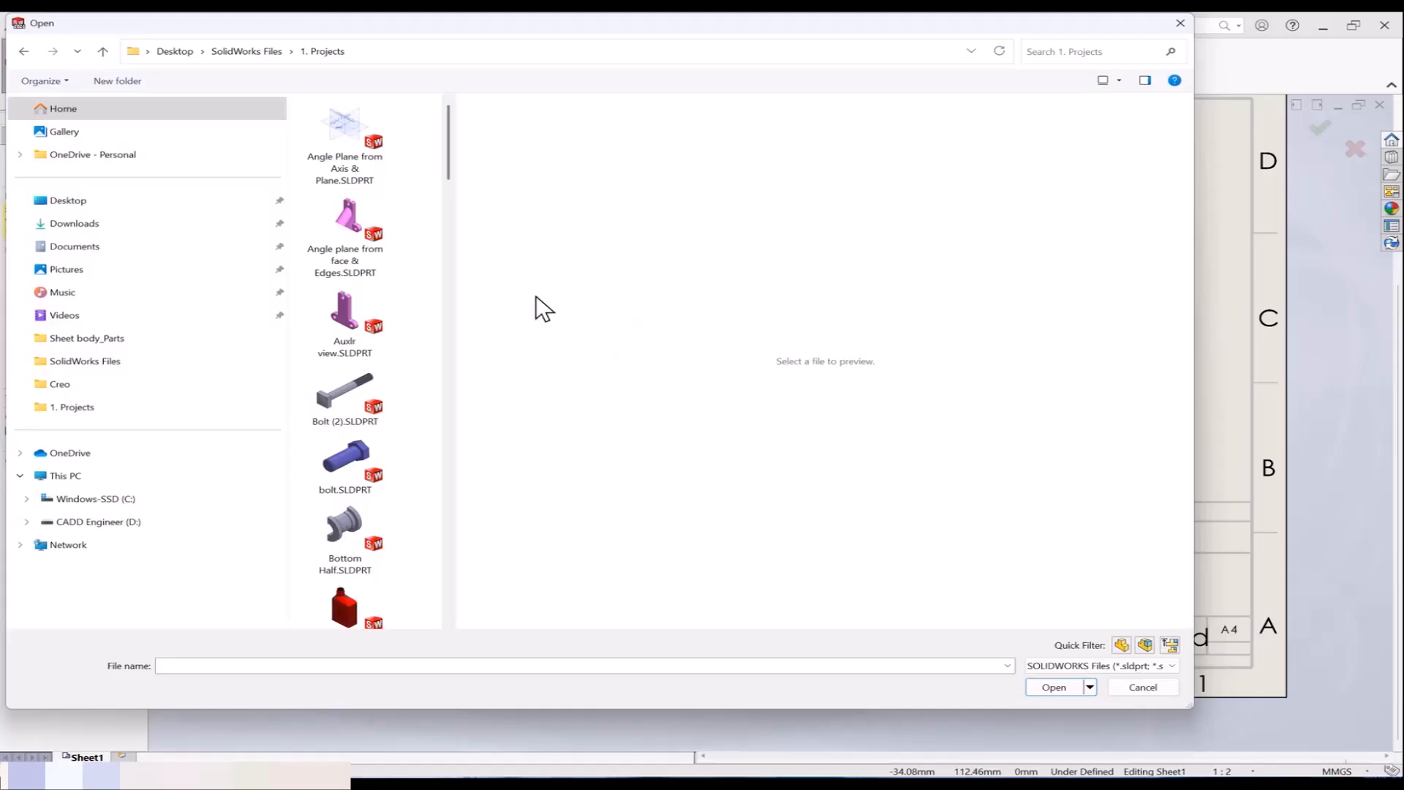
Step: Choose Ex21.SLDPRT and place its front view below the shank of the connecting rod view
{"action": "left_click_drag", "start_coordinate": [451, 165], "coordinate": [459, 402]}
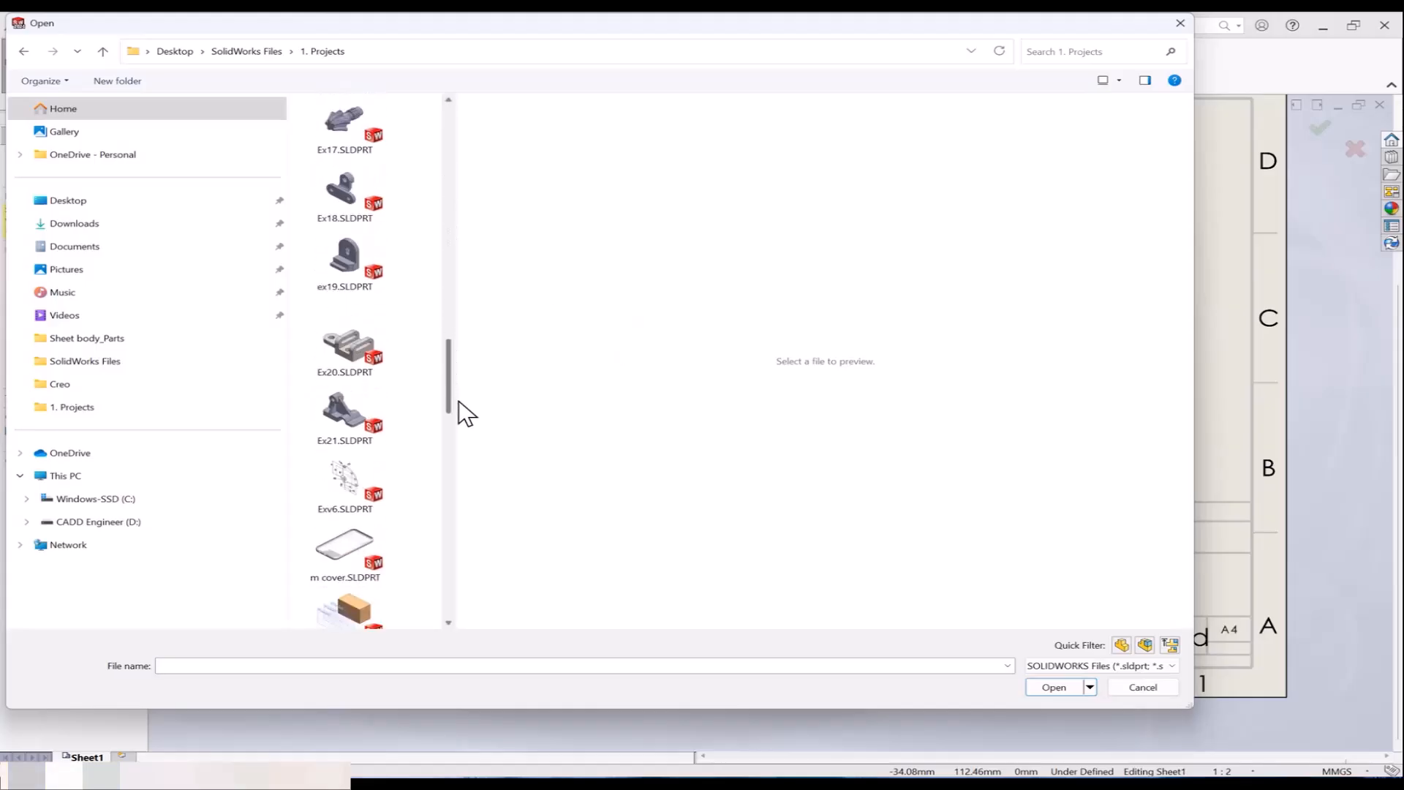
{"action": "left_click", "coordinate": [348, 402]}
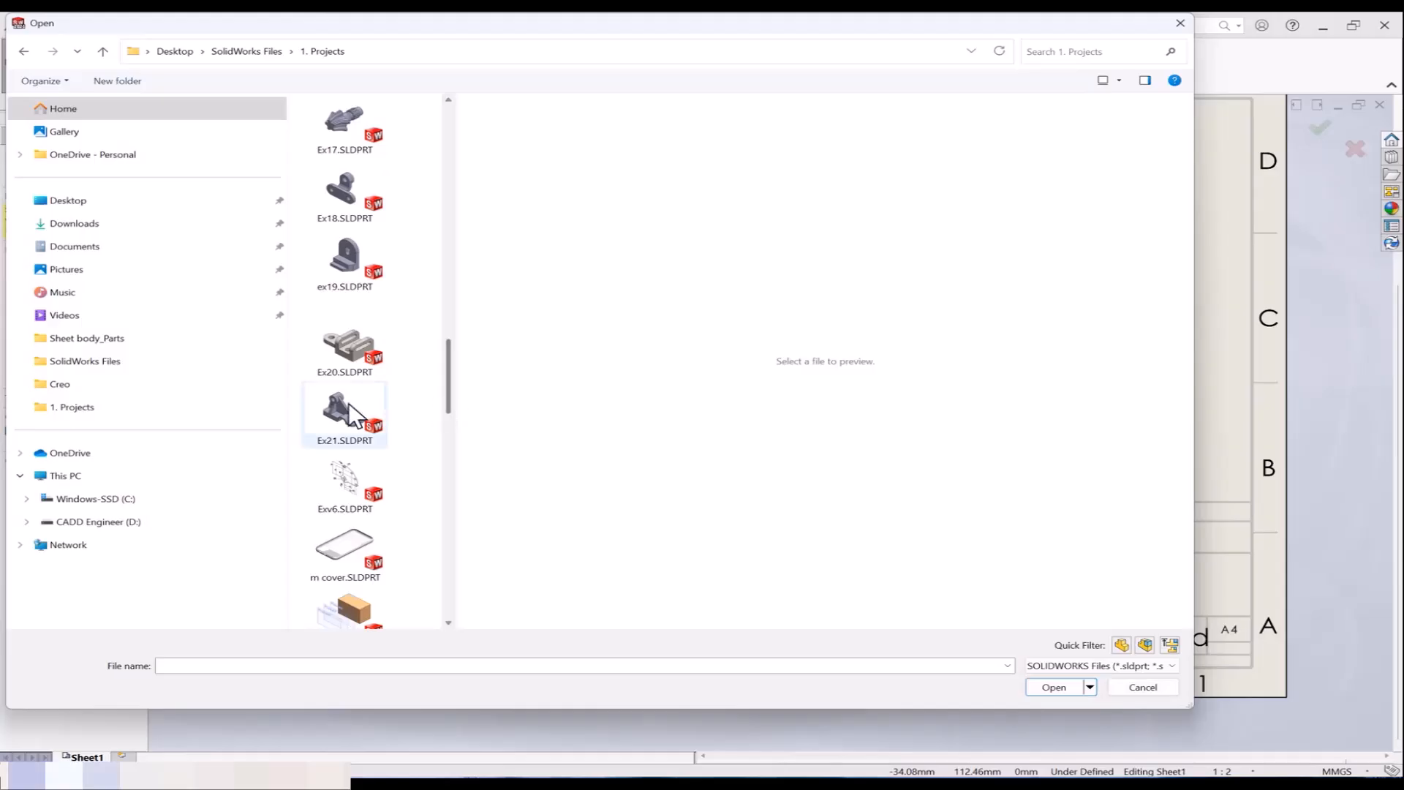
{"action": "left_click", "coordinate": [1053, 687]}
{"action": "left_click", "coordinate": [501, 422]}
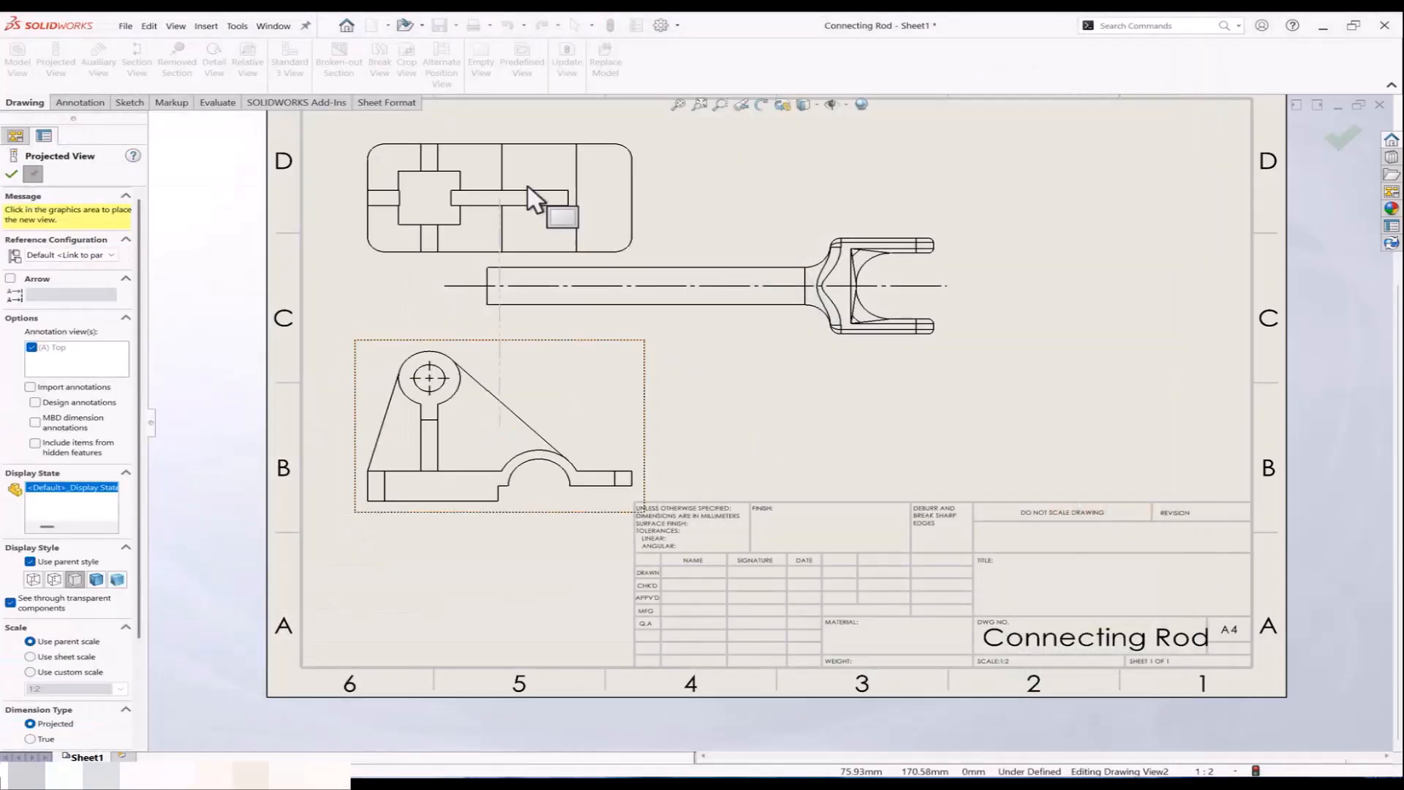
Step: Place a projected top view above the Ex21 front view and a projected side view to its right
{"action": "left_click", "coordinate": [527, 172]}
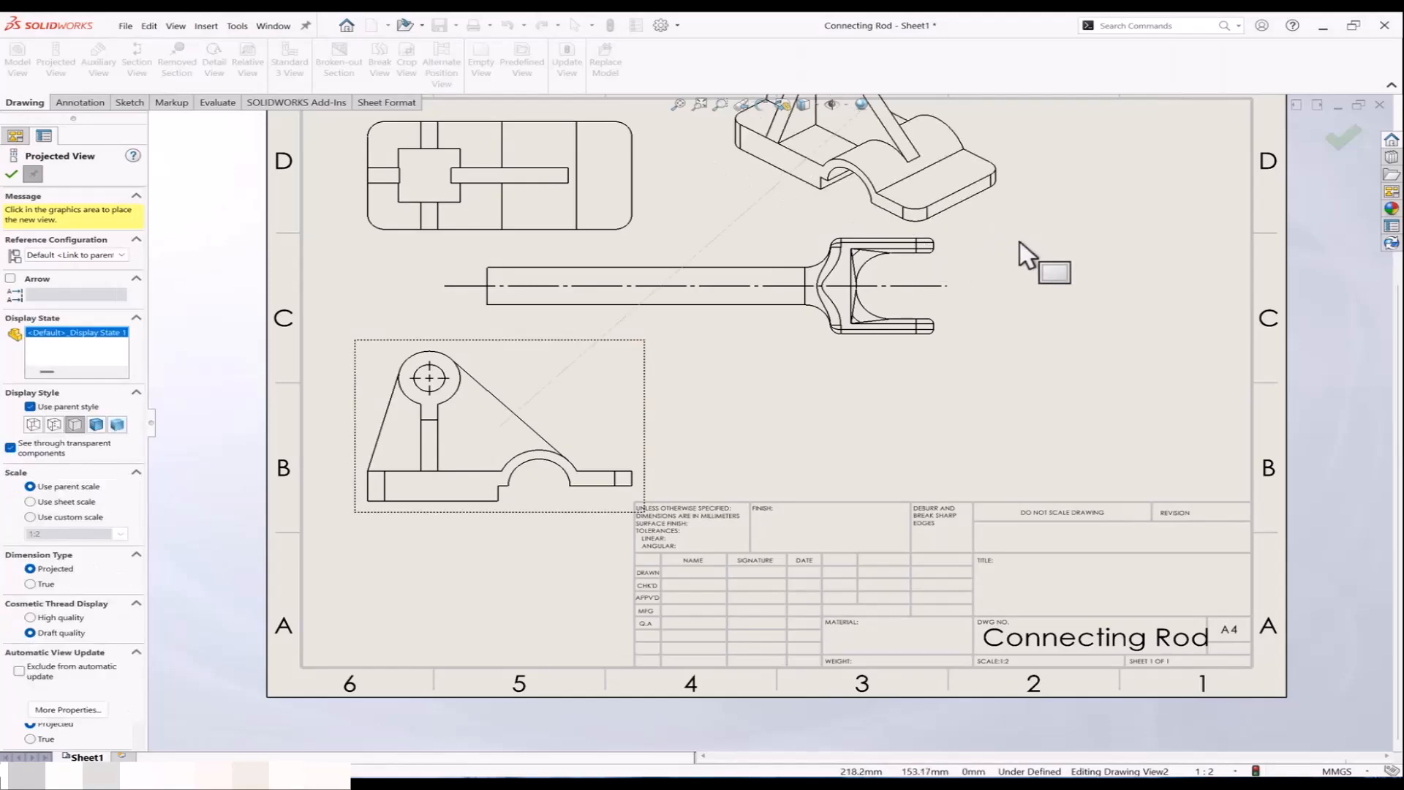
{"action": "left_click", "coordinate": [1045, 368]}
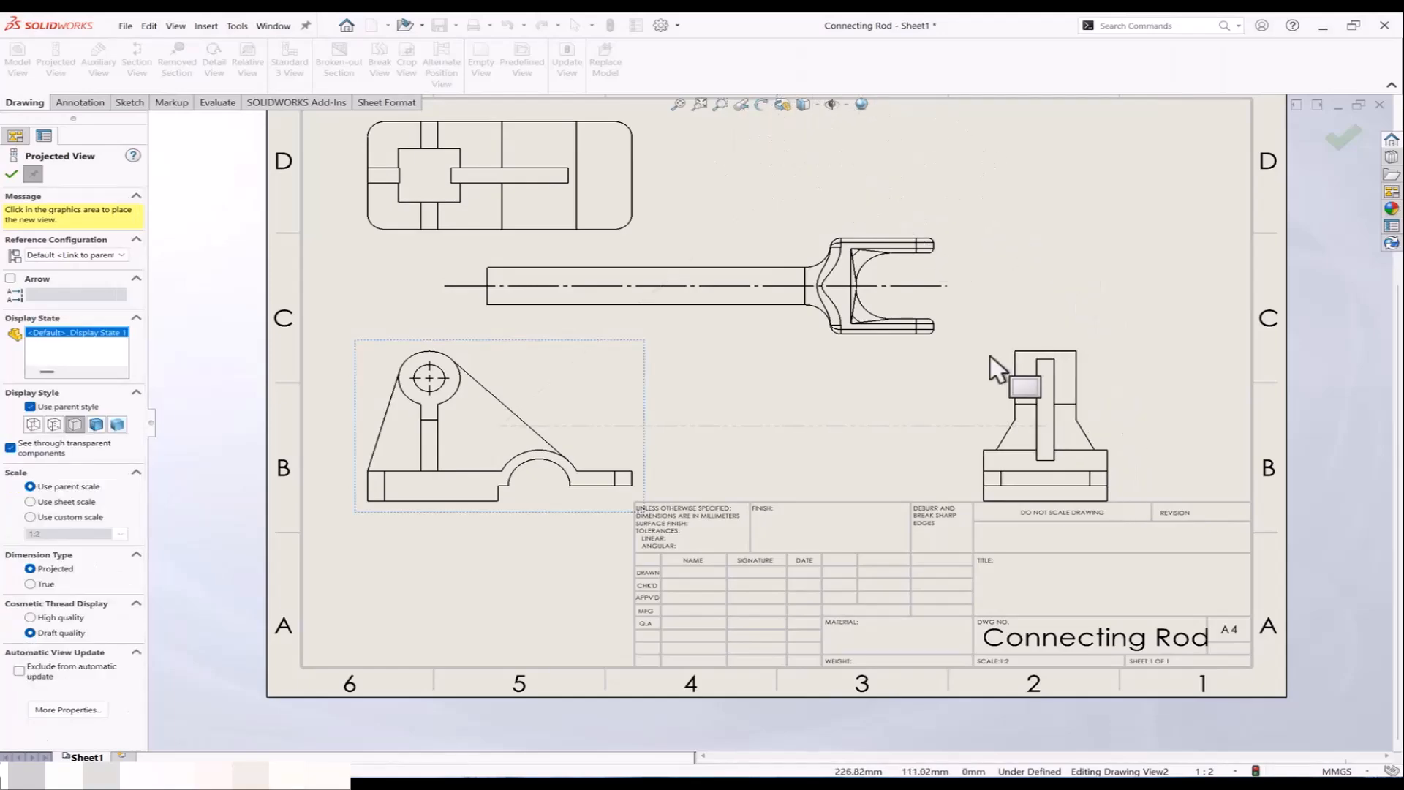
{"action": "key", "text": "Escape"}
Step: Delete the connecting rod view from the sheet
{"action": "left_click", "coordinate": [752, 346]}
{"action": "key", "text": "Delete"}
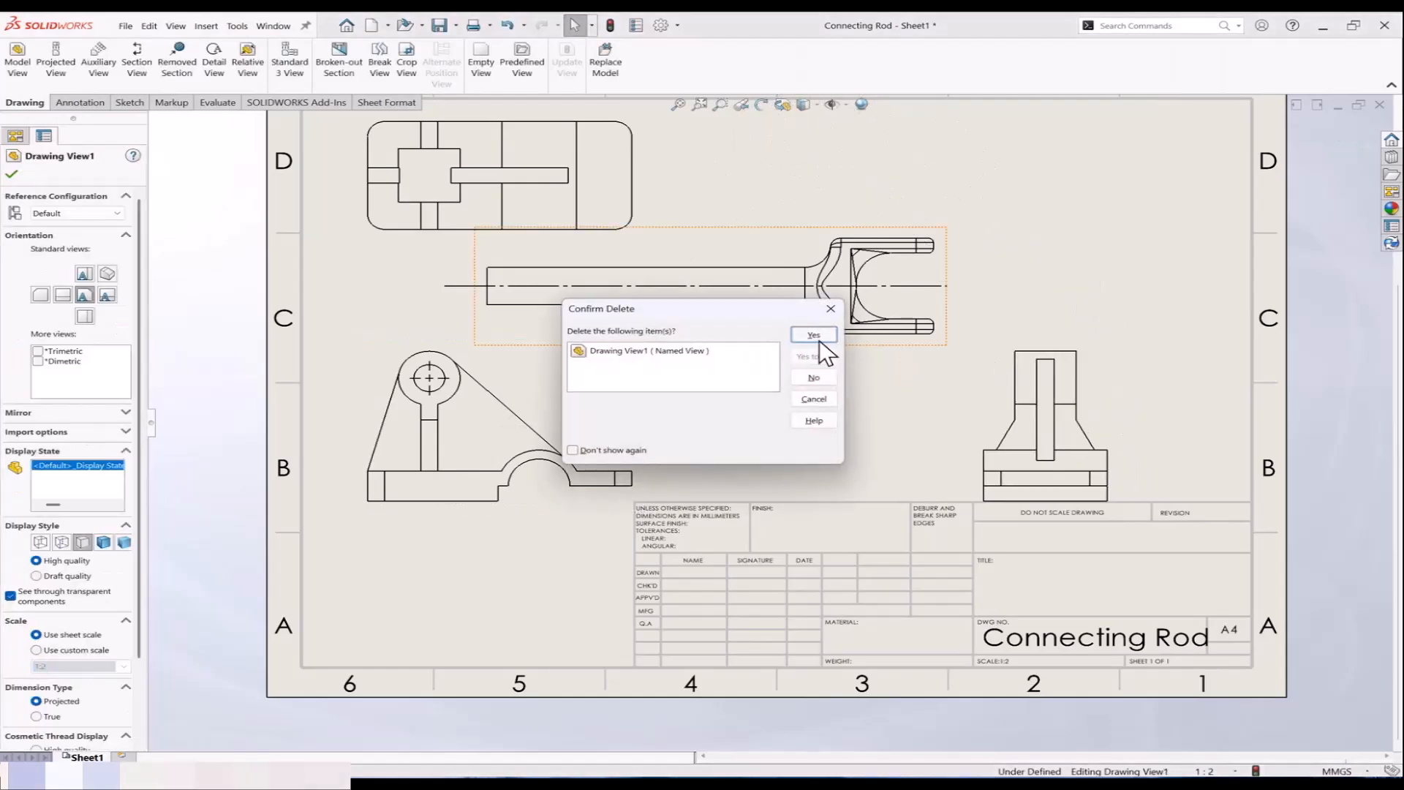
{"action": "left_click", "coordinate": [819, 341]}
Step: Move the Ex21 front view upward, closer to its top view and clear of the title block
{"action": "left_click_drag", "start_coordinate": [576, 336], "coordinate": [579, 286]}
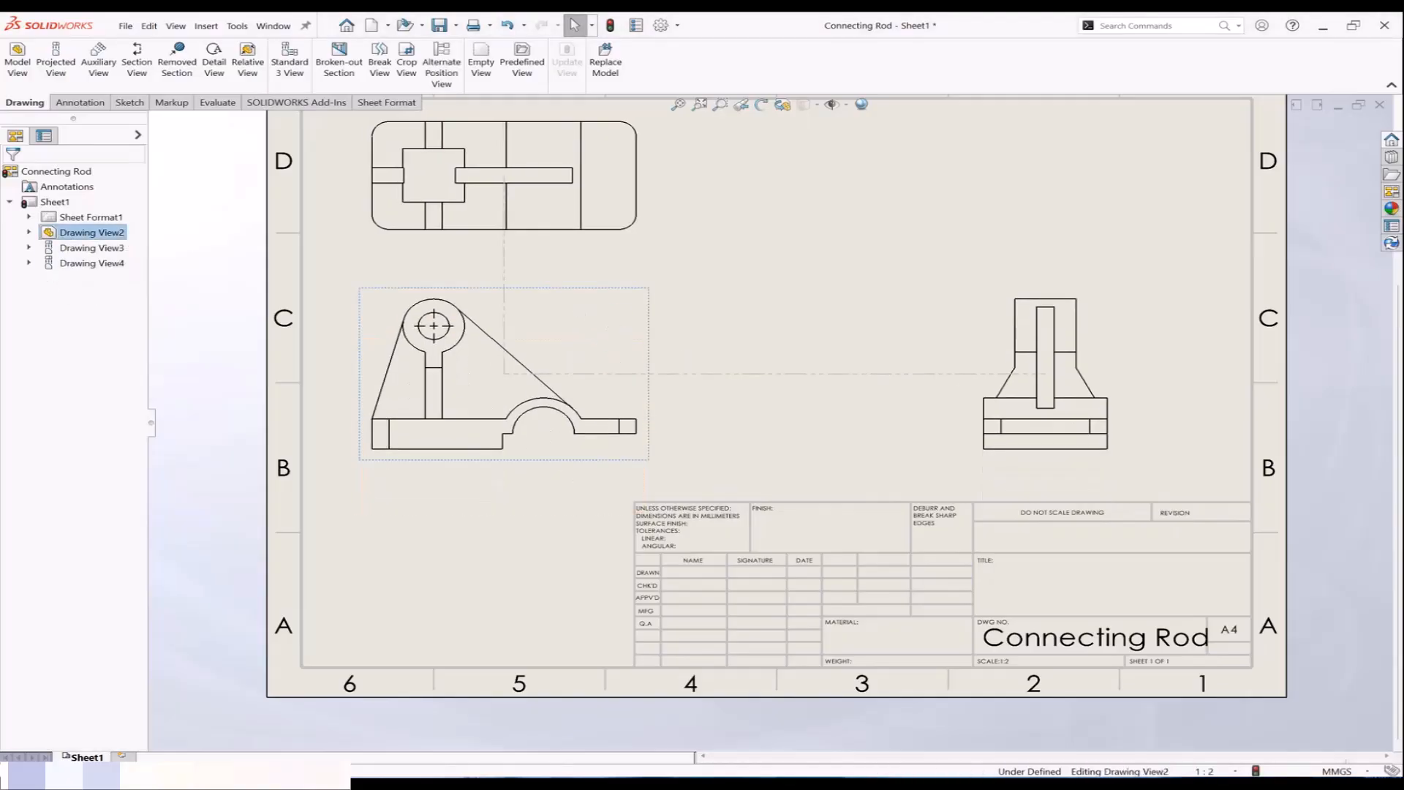
{"action": "middle_click_drag", "start_coordinate": [677, 273], "coordinate": [765, 282]}
{"action": "left_click", "coordinate": [833, 287]}
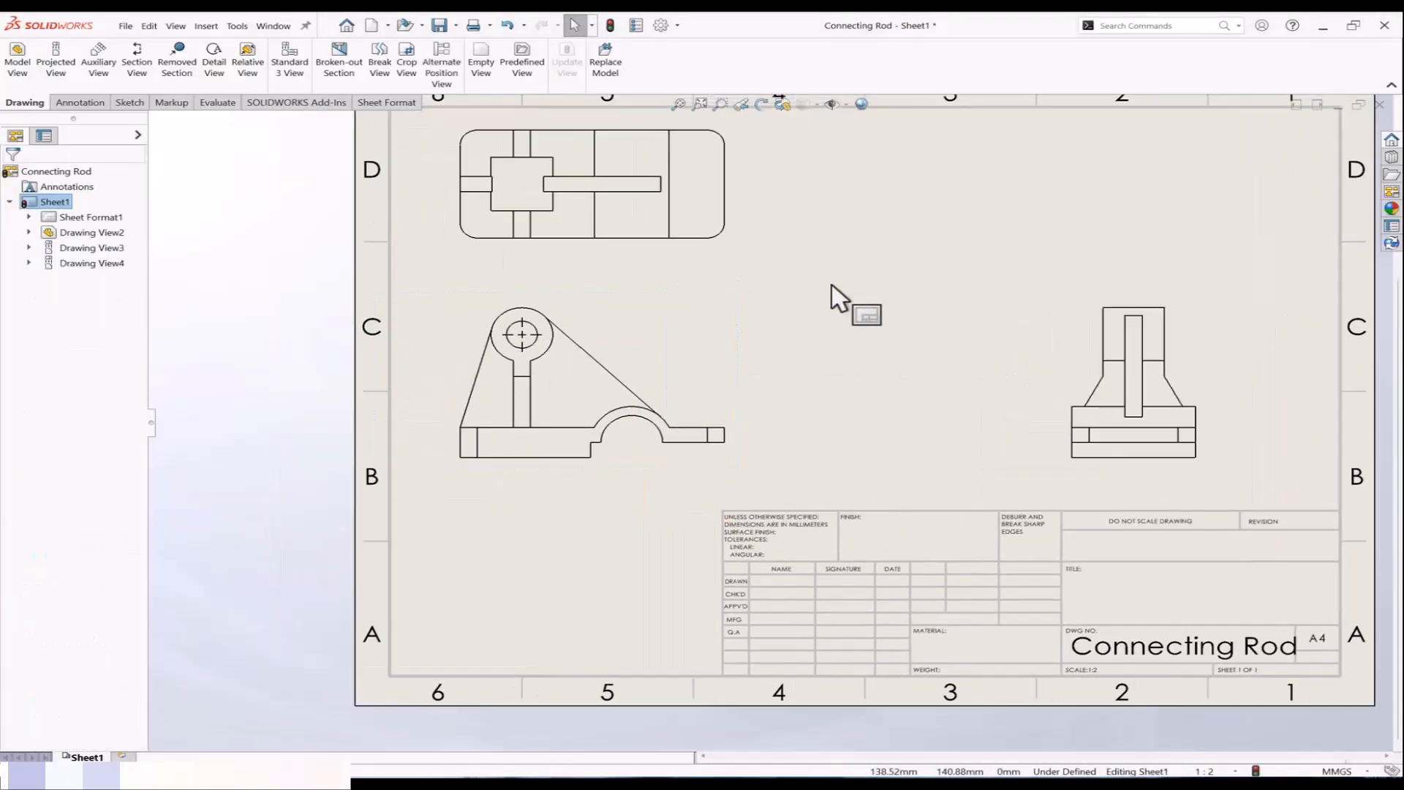
Step: Hatch the two triangular web regions on either side of the vertical rib in the front view with the ANSI31 pattern
{"action": "left_click", "coordinate": [80, 102]}
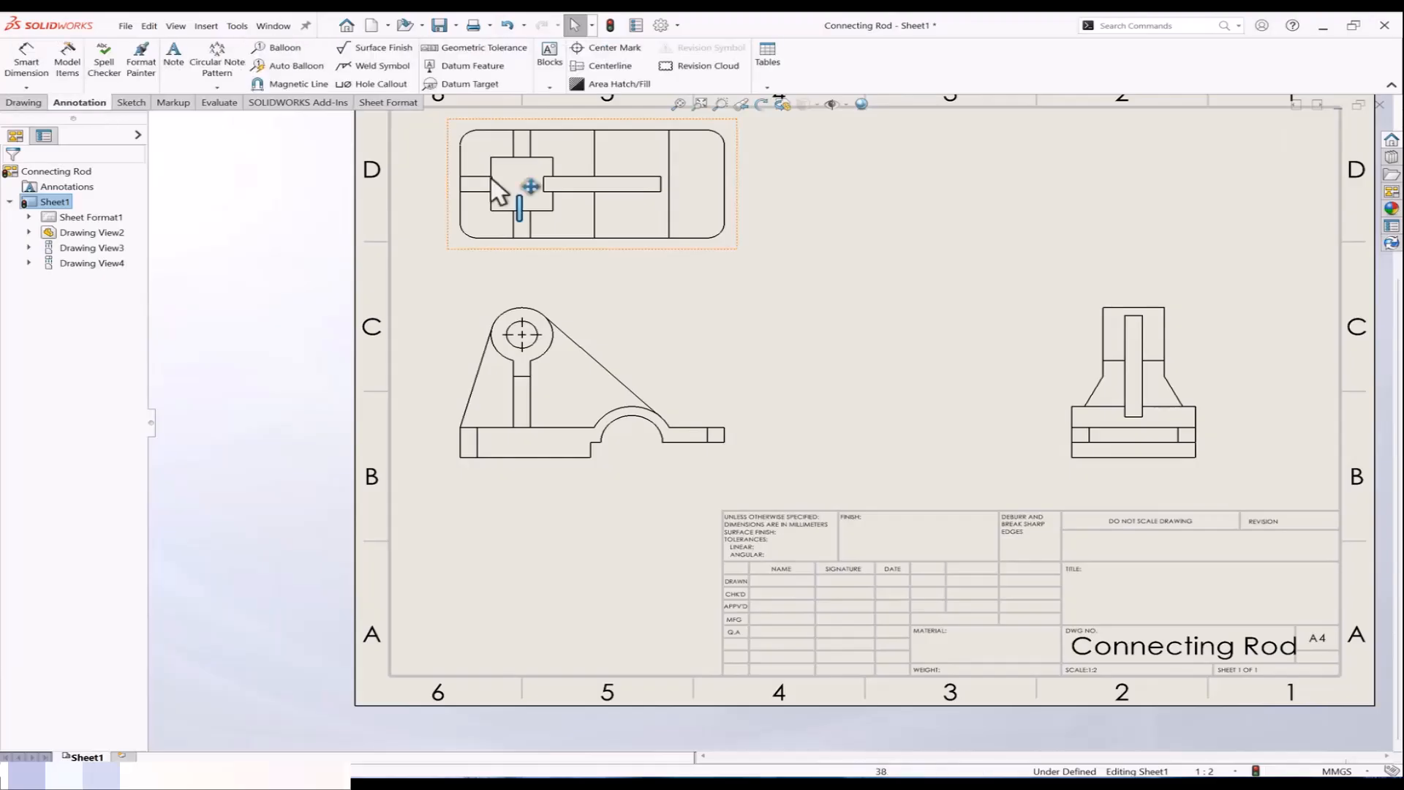
{"action": "left_click", "coordinate": [595, 85]}
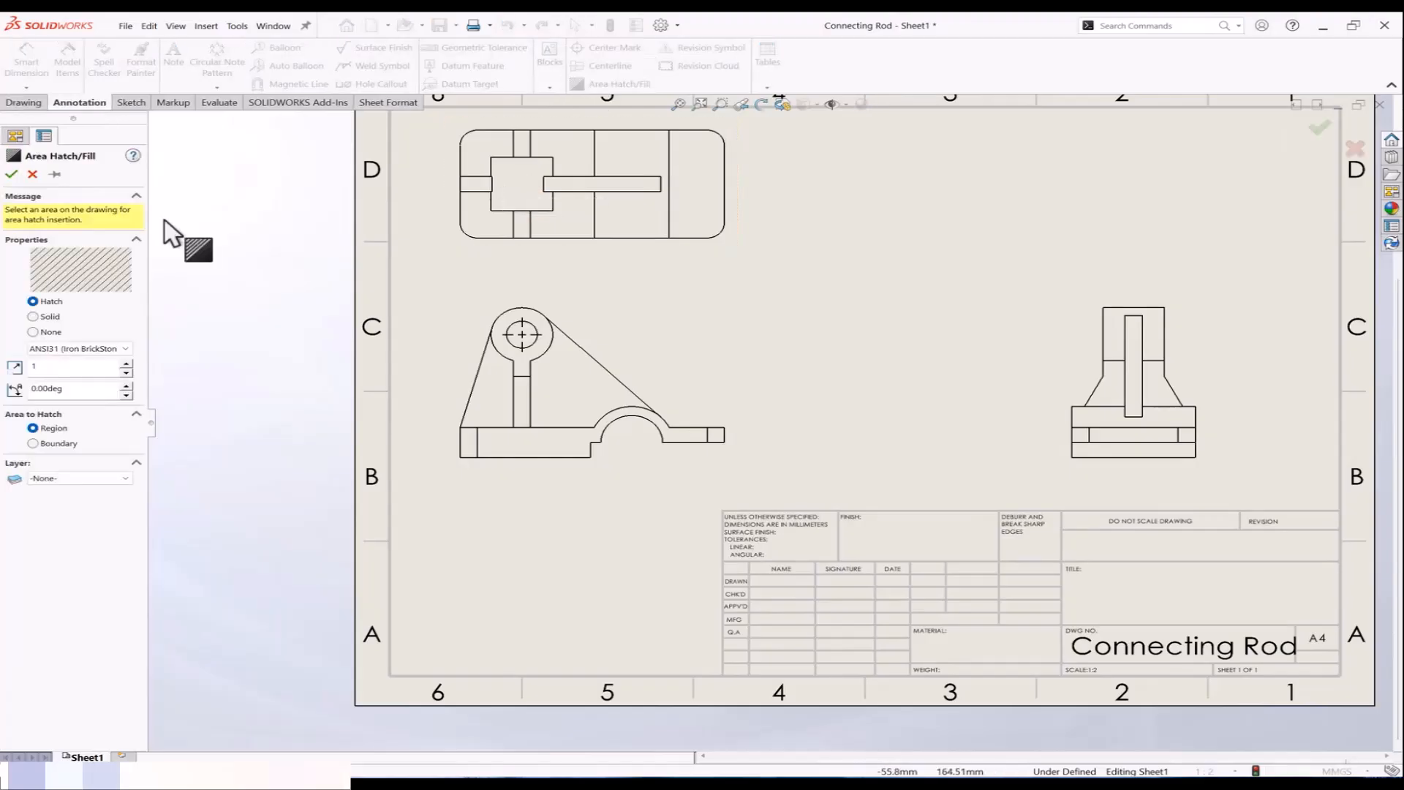
{"action": "left_click", "coordinate": [128, 348]}
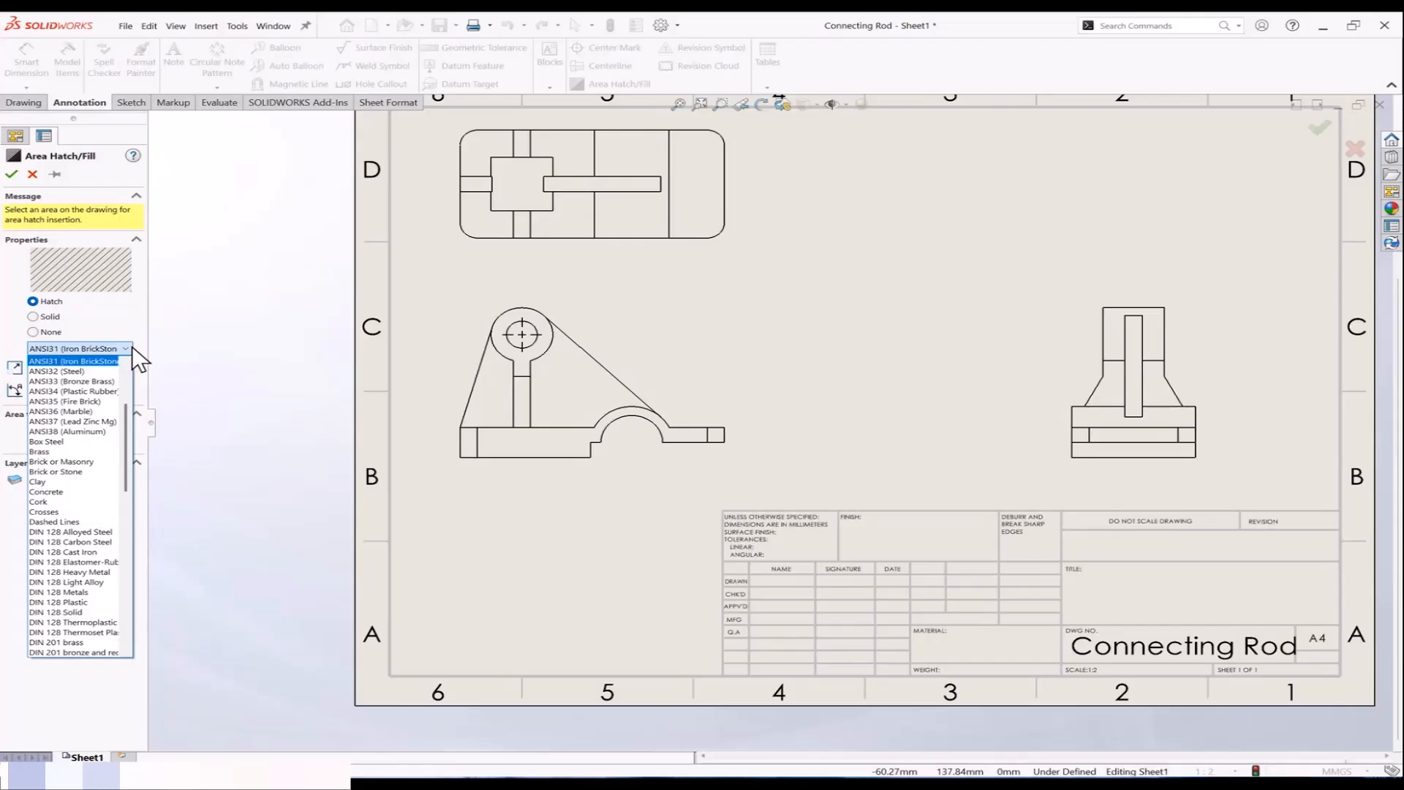
{"action": "left_click", "coordinate": [194, 316]}
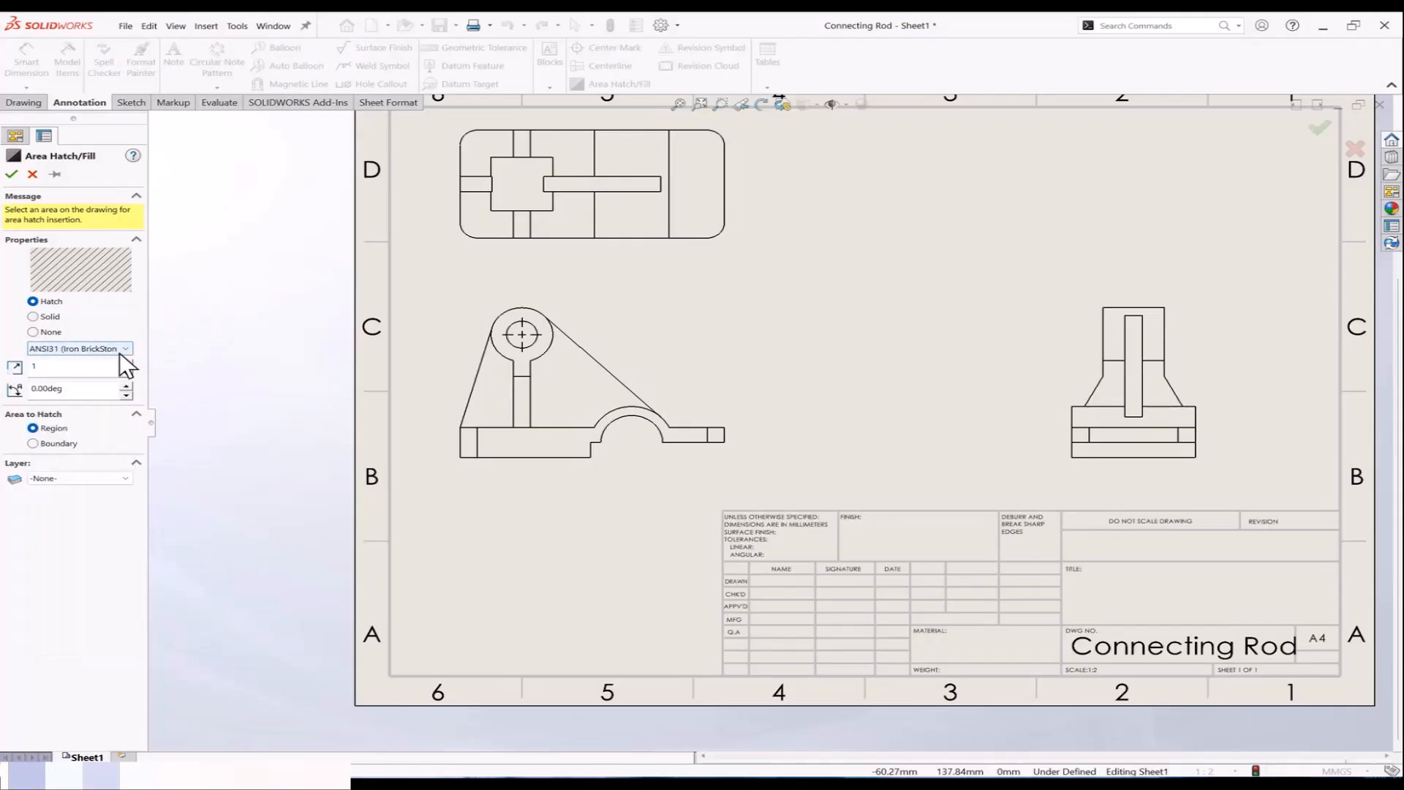
{"action": "left_click", "coordinate": [498, 403]}
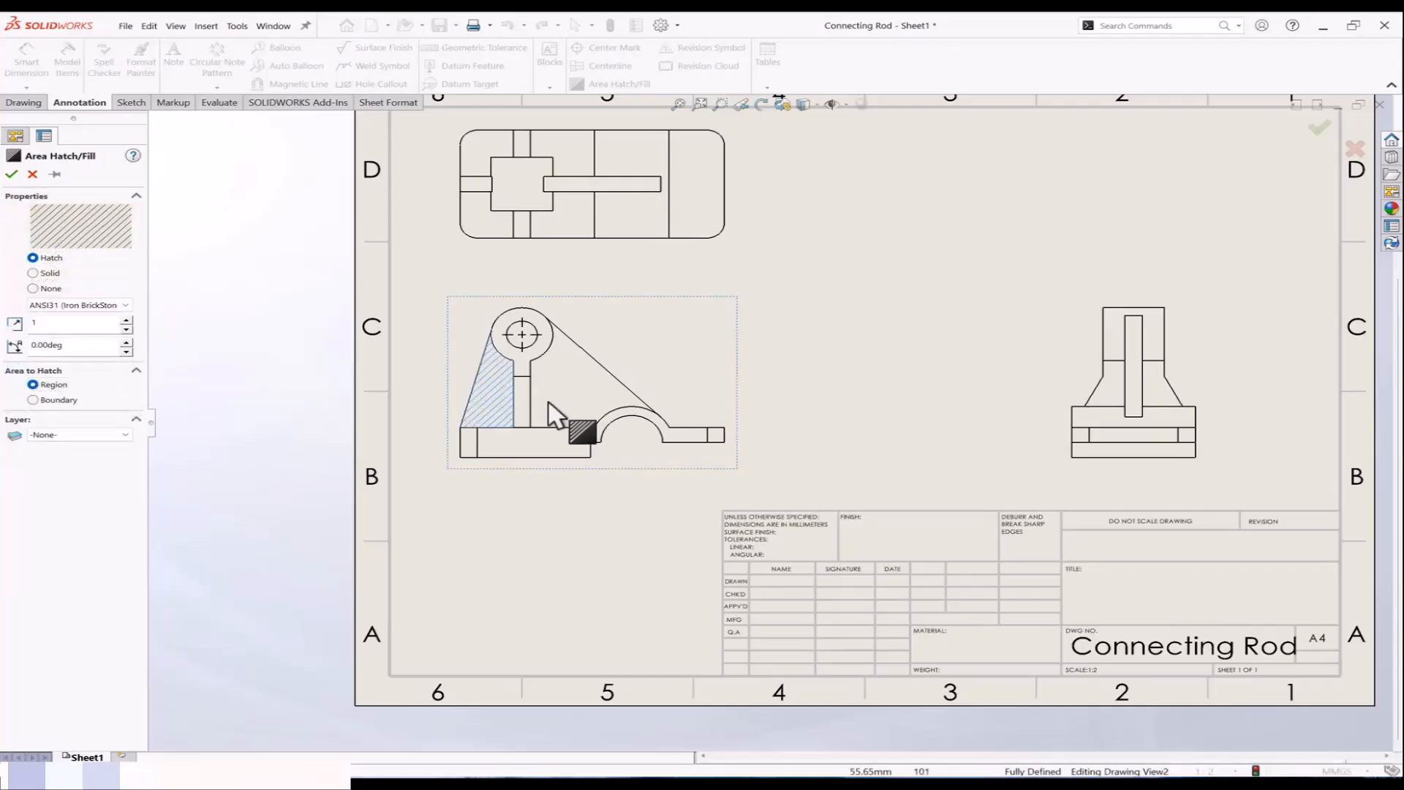
{"action": "left_click", "coordinate": [573, 398]}
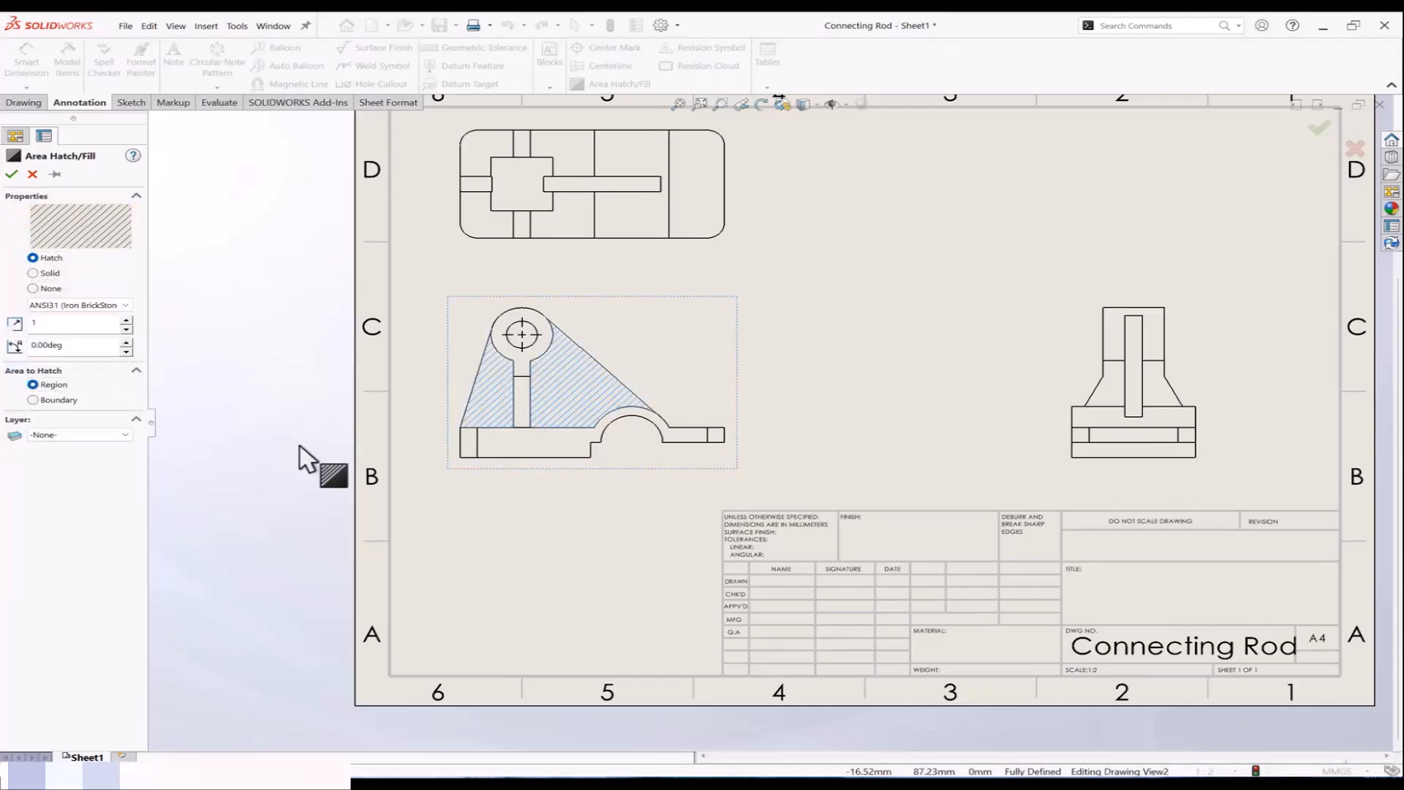
Step: Try a hatch pattern scale of 0.5, and restore the scale to 1
{"action": "left_click", "coordinate": [127, 322]}
{"action": "left_click", "coordinate": [127, 332]}
{"action": "left_click", "coordinate": [127, 332]}
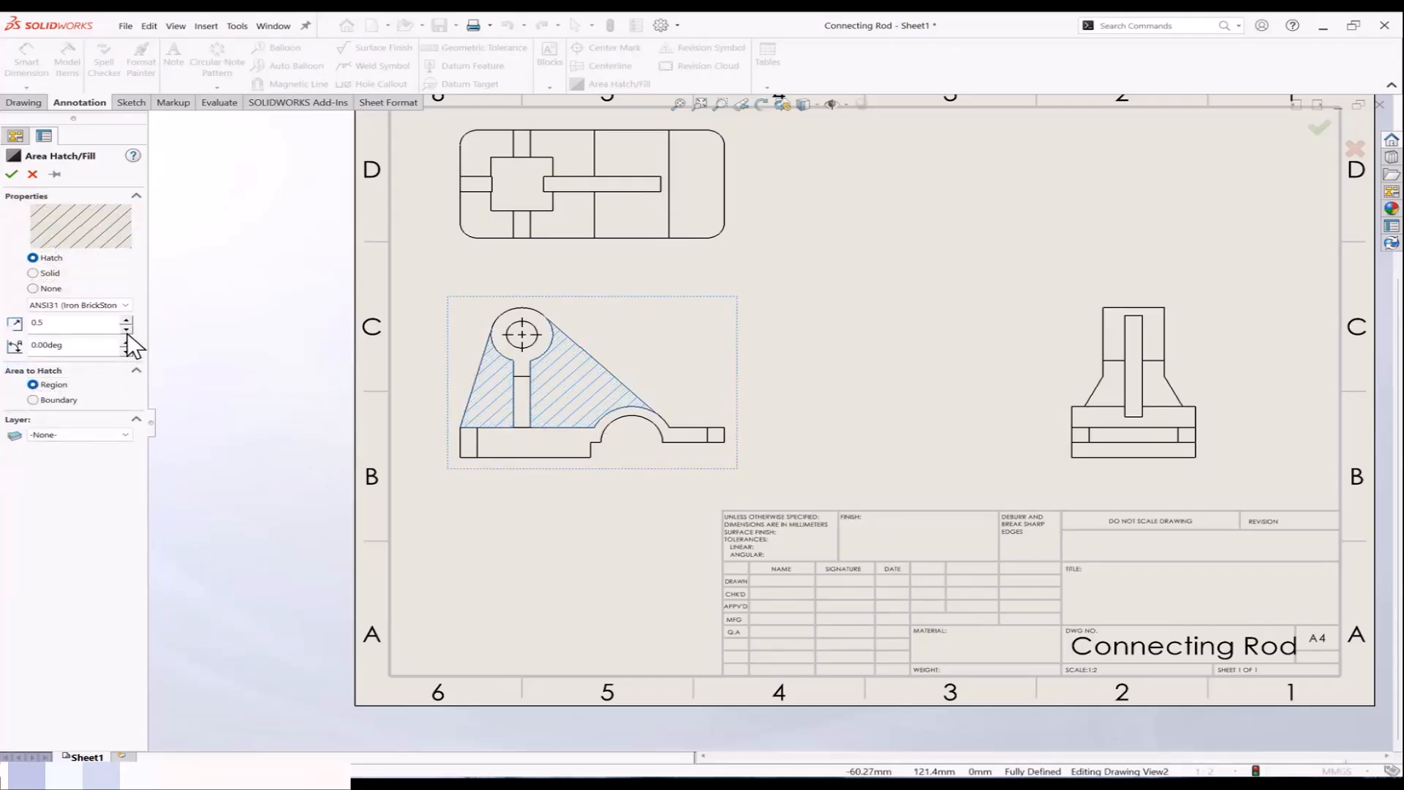
{"action": "left_click", "coordinate": [129, 322]}
Step: Set the hatch pattern angle to 5° and apply the area hatch
{"action": "left_click", "coordinate": [129, 343]}
{"action": "left_click", "coordinate": [129, 343]}
{"action": "left_click", "coordinate": [127, 351]}
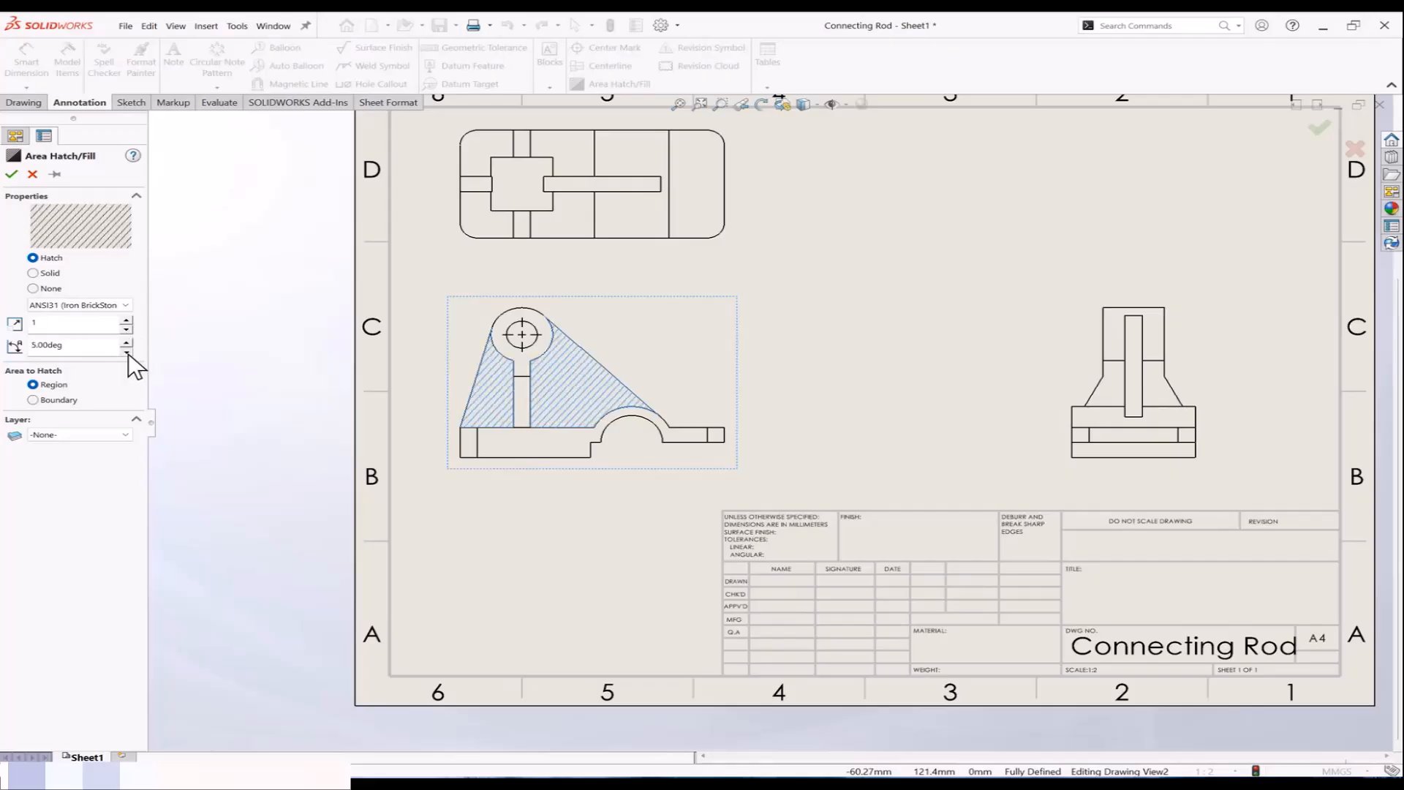
{"action": "left_click", "coordinate": [85, 436]}
{"action": "left_click", "coordinate": [75, 454]}
{"action": "left_click", "coordinate": [12, 175]}
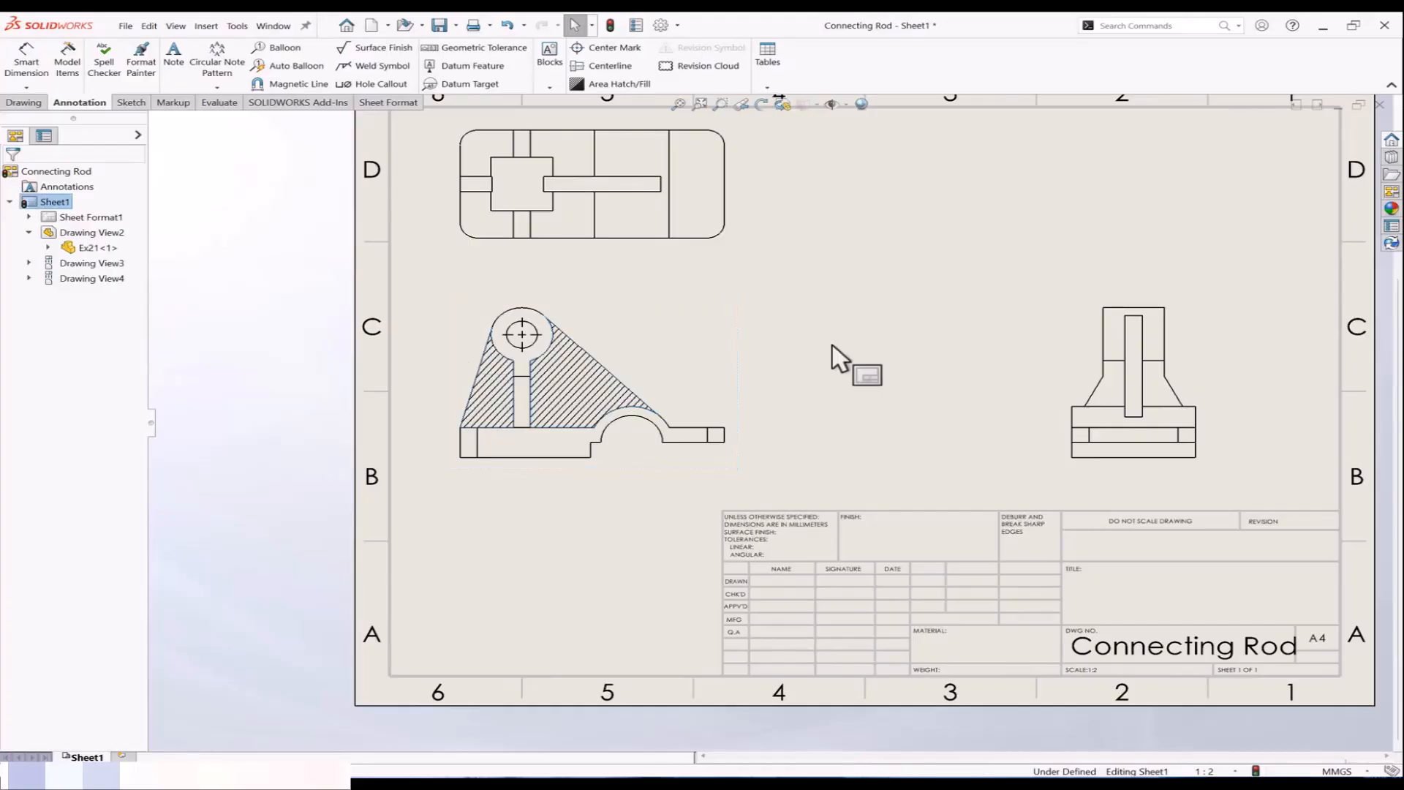
Step: Draw a rectangular revision cloud around the upper part of the side view
{"action": "scroll", "coordinate": [834, 351], "scroll_direction": "up", "scroll_amount": 2}
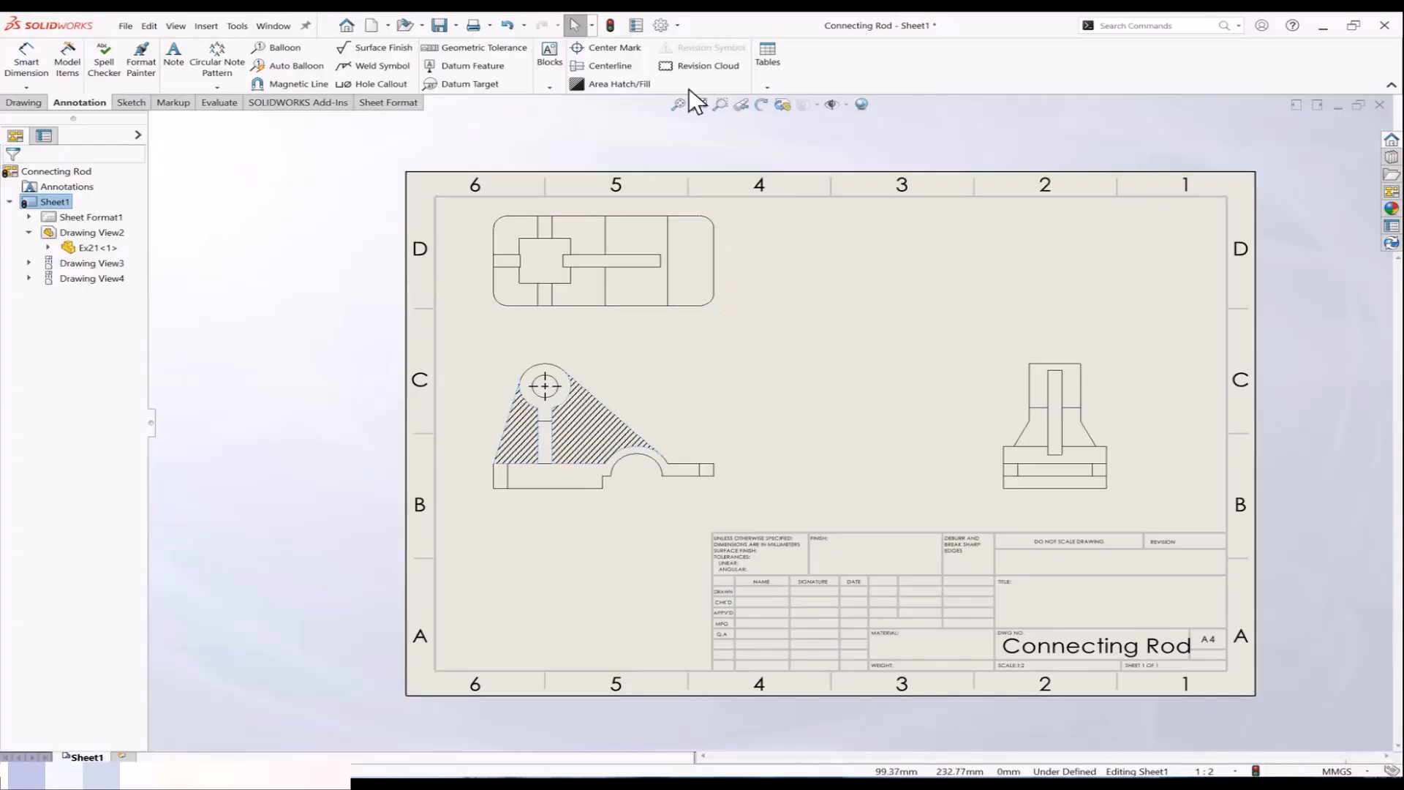
{"action": "left_click", "coordinate": [698, 66]}
{"action": "left_click", "coordinate": [995, 331]}
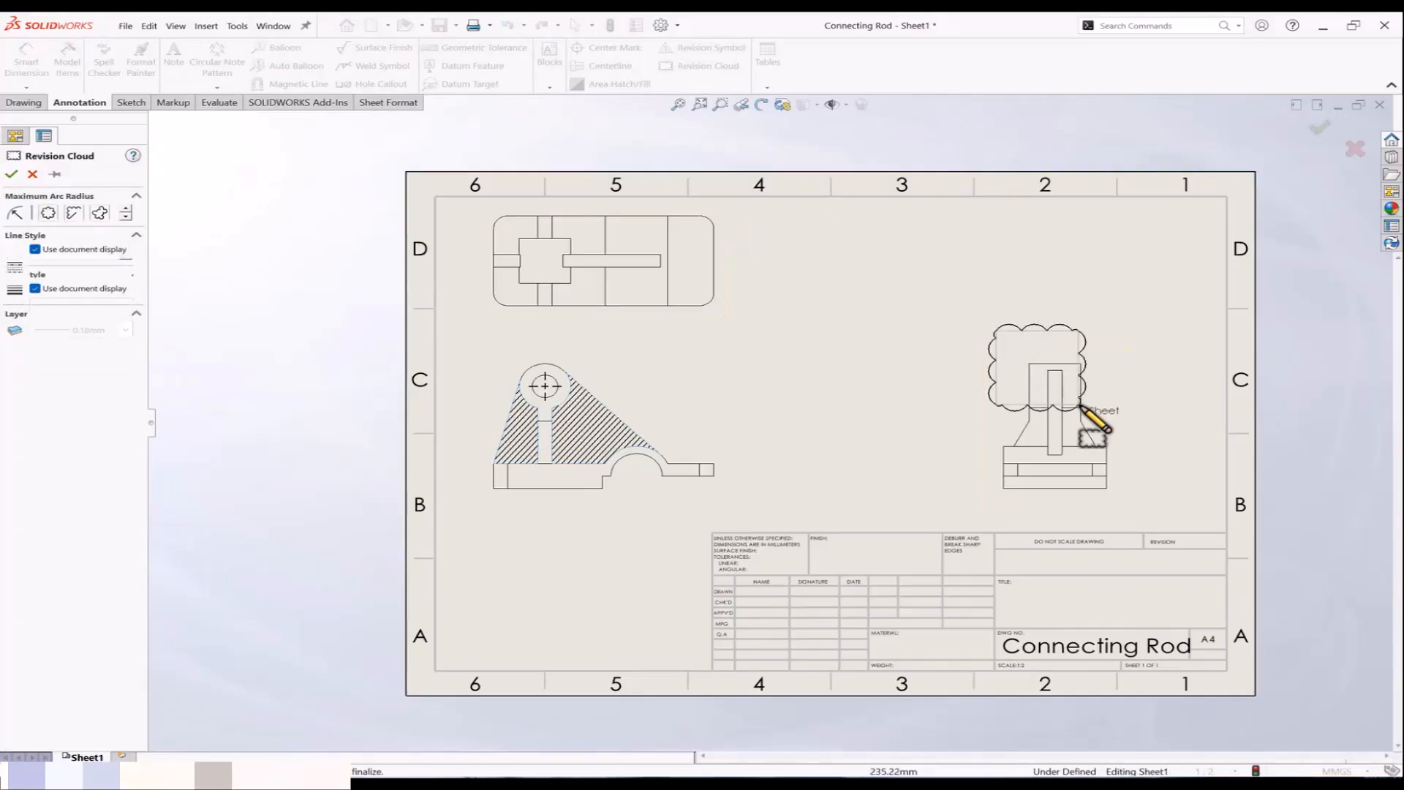
{"action": "left_click", "coordinate": [1107, 421]}
{"action": "key", "text": "Escape"}
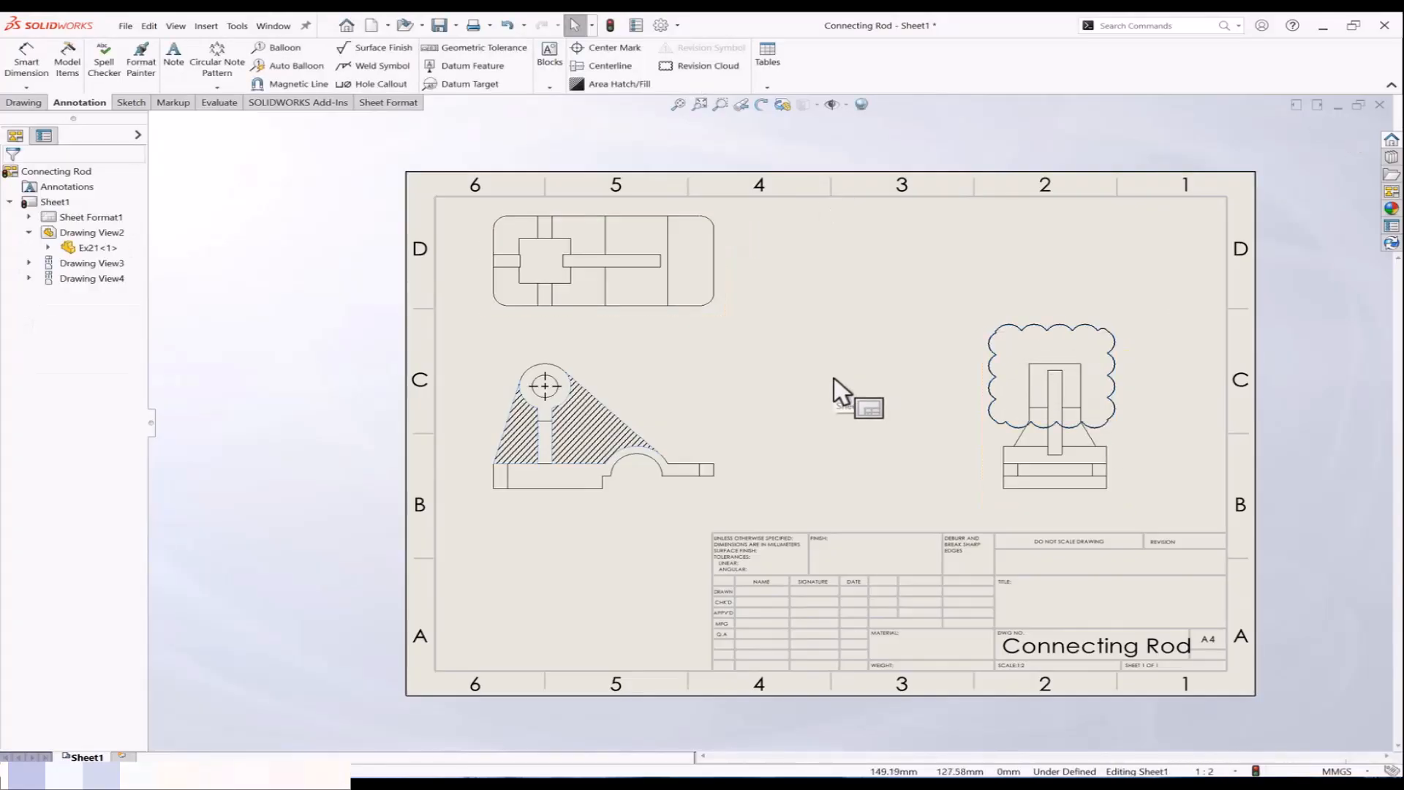
Step: Shift the side view slightly to the right beneath the revision cloud
{"action": "middle_click_drag", "start_coordinate": [813, 372], "coordinate": [789, 352]}
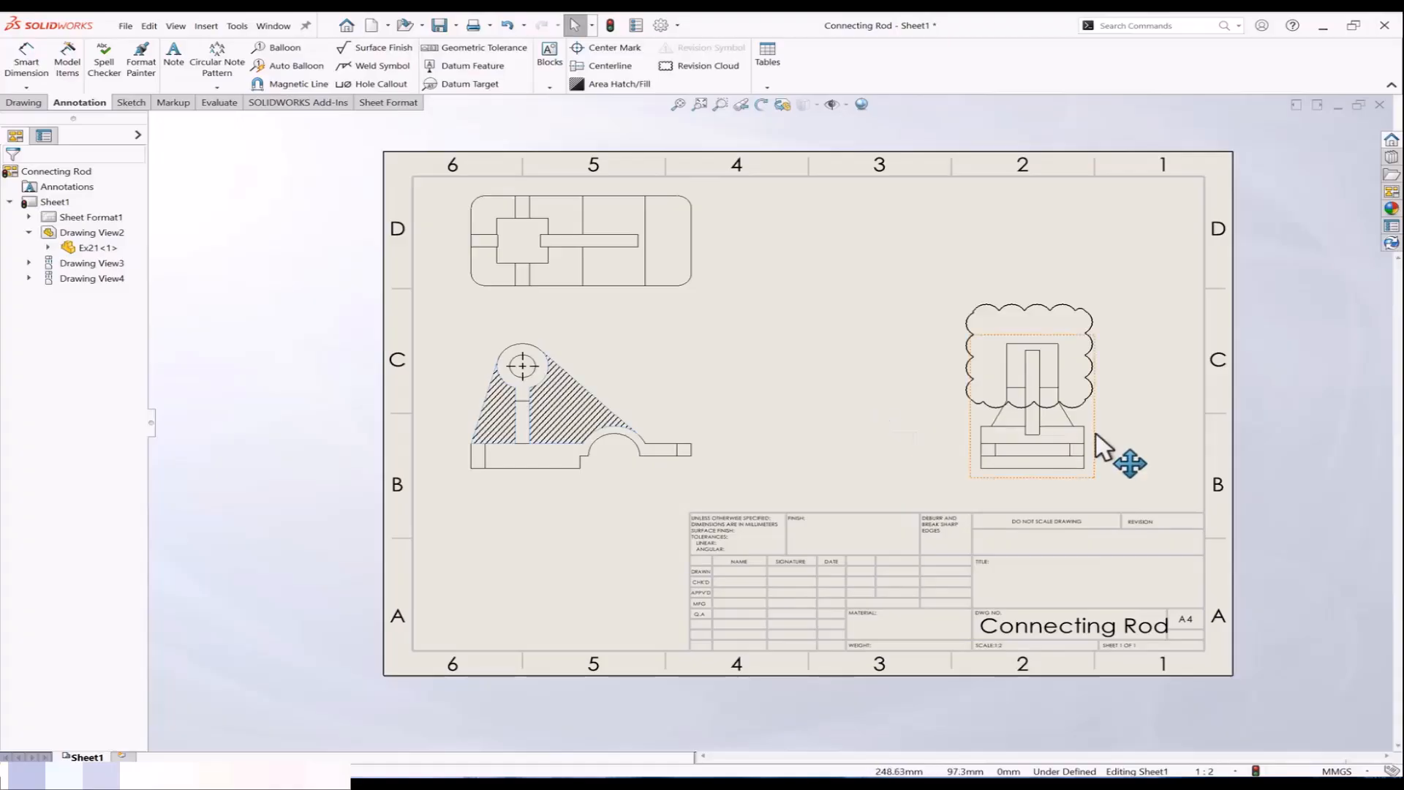
{"action": "left_click_drag", "start_coordinate": [1095, 433], "coordinate": [1100, 432]}
{"action": "left_click", "coordinate": [276, 179]}
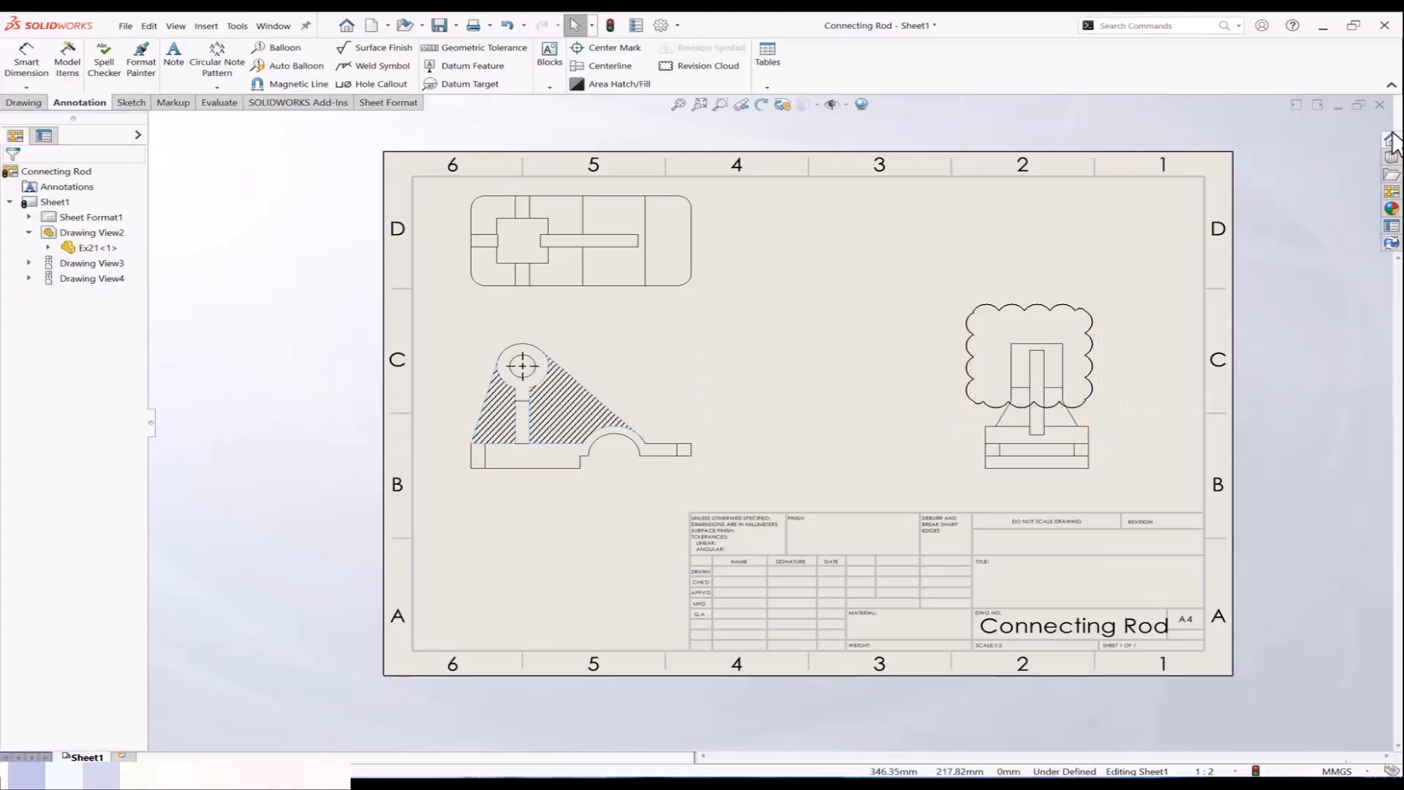
Step: Close the Connecting Rod drawing and create a new A4 landscape drawing from the Drawing template
{"action": "left_click", "coordinate": [1378, 105]}
{"action": "left_click", "coordinate": [752, 415]}
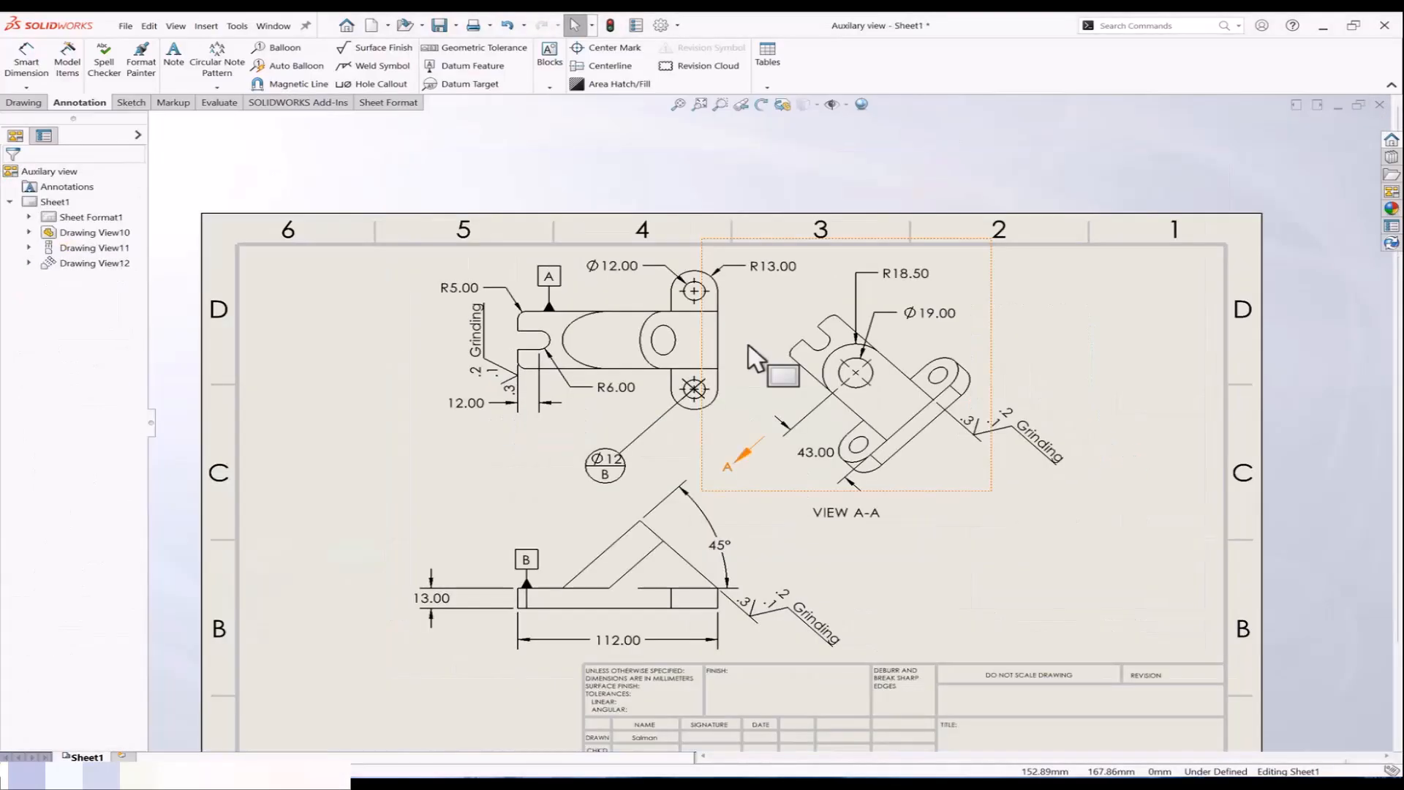
{"action": "left_click", "coordinate": [126, 27]}
{"action": "left_click", "coordinate": [139, 49]}
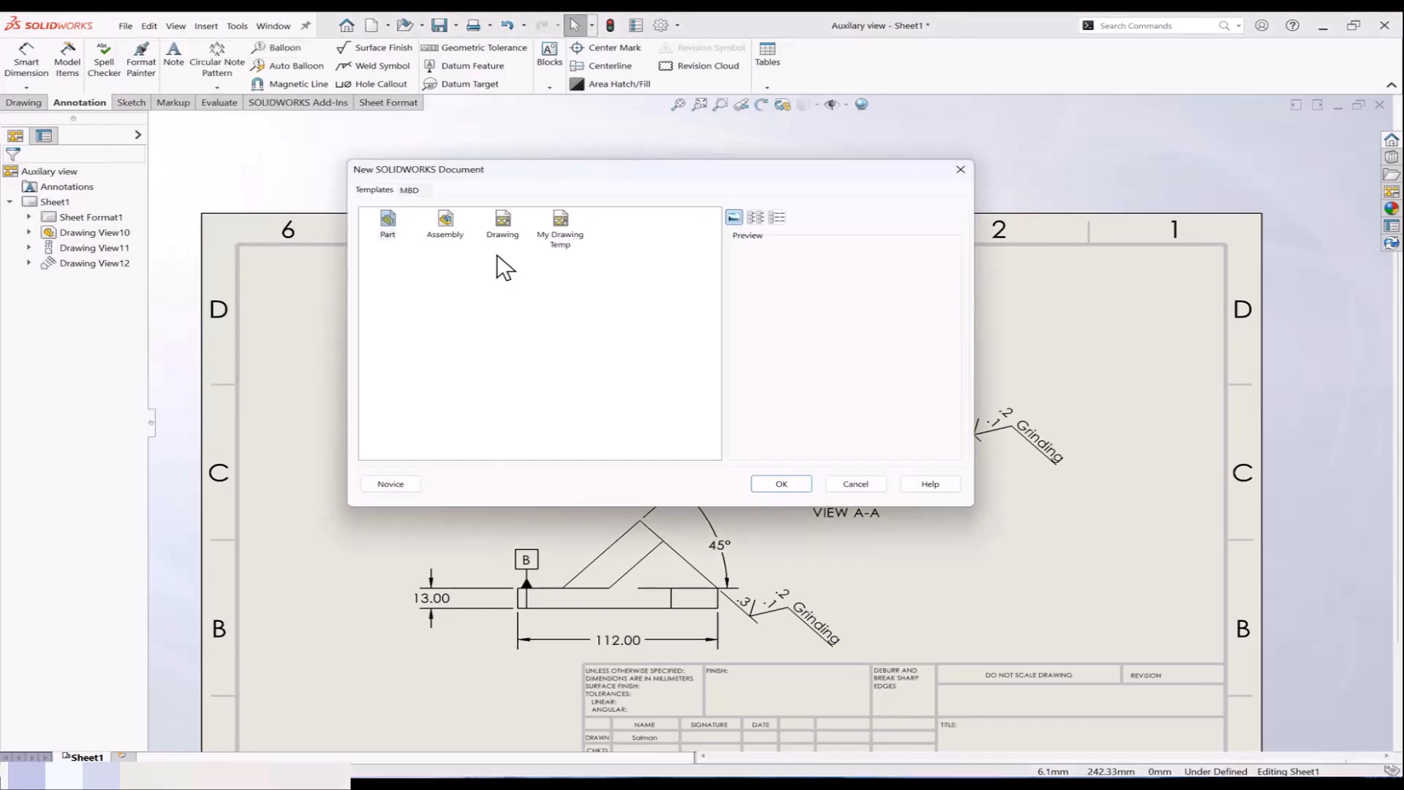
{"action": "left_click", "coordinate": [503, 223]}
{"action": "left_click", "coordinate": [767, 483]}
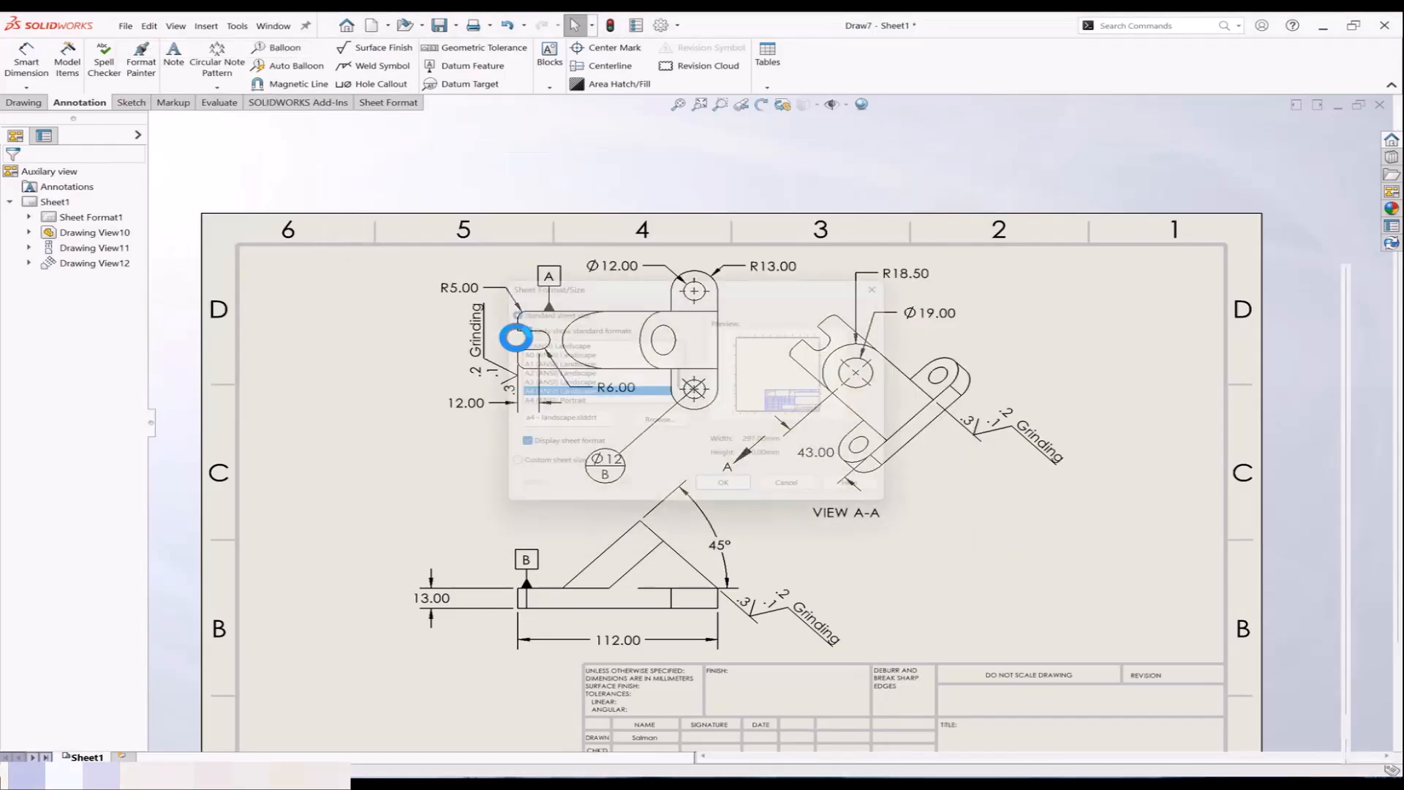
{"action": "left_click", "coordinate": [723, 495]}
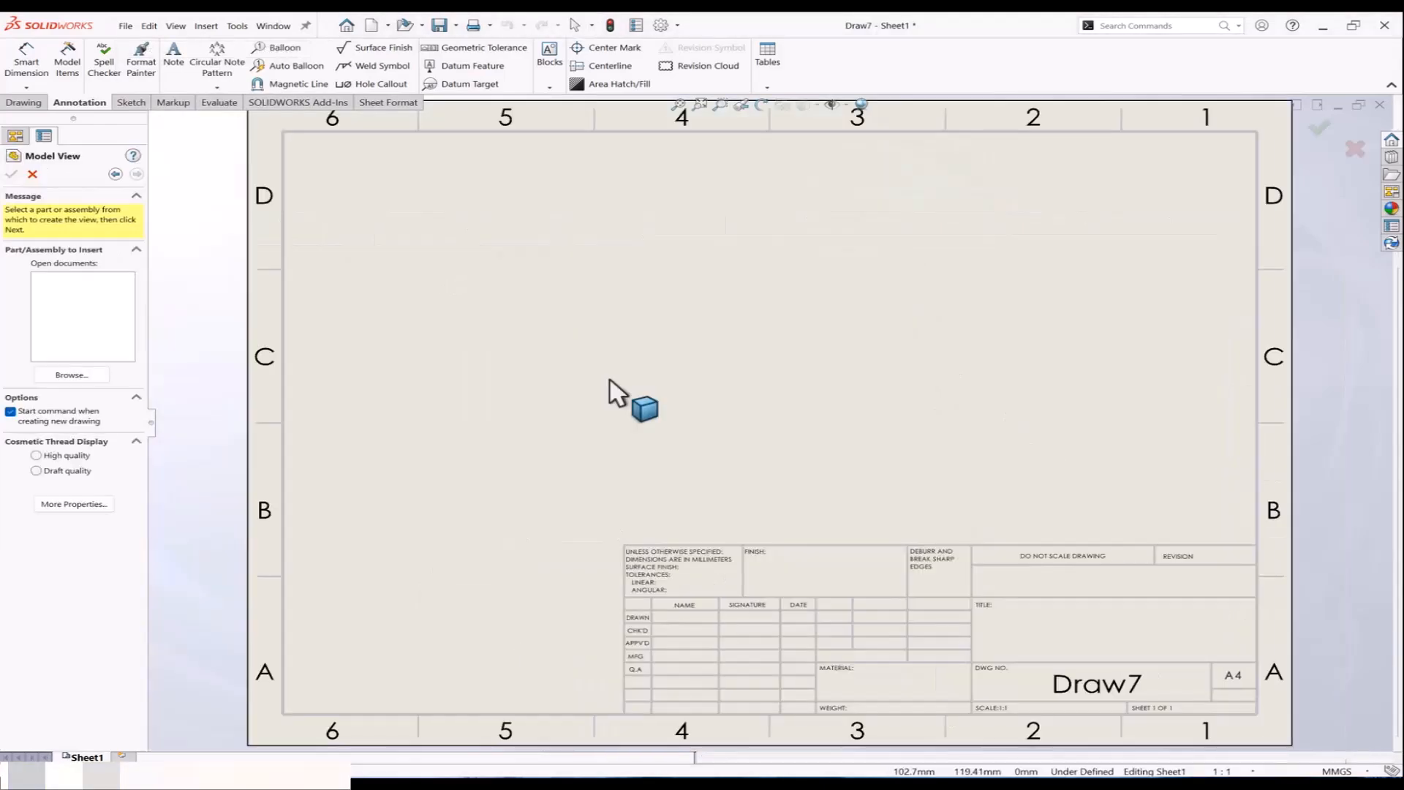
Step: Insert a single view of Holes Part for assembly.SLDPRT from the SolidWorks Files folder in the sheet's upper-left area, without projected views
{"action": "left_click", "coordinate": [72, 374]}
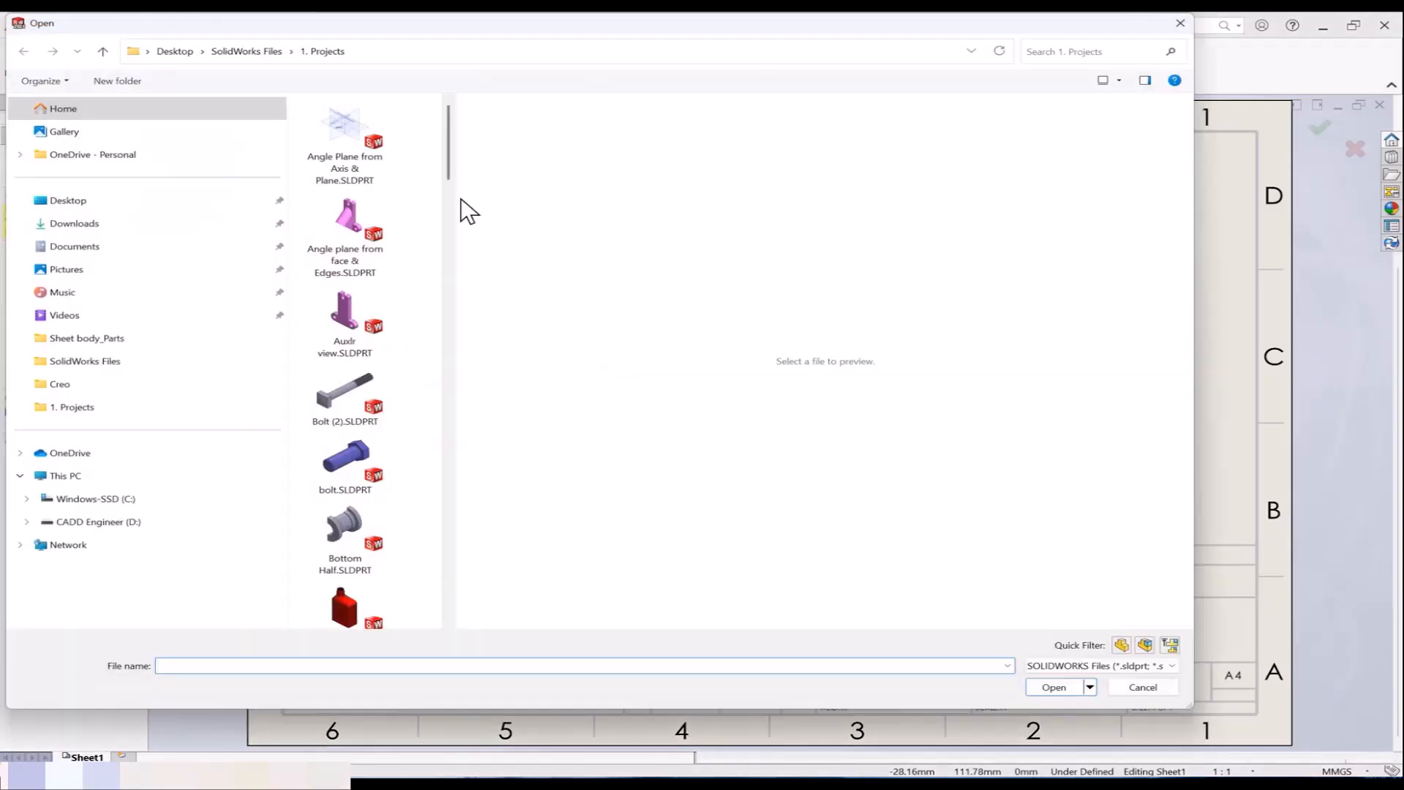
{"action": "left_click_drag", "start_coordinate": [452, 179], "coordinate": [852, 212]}
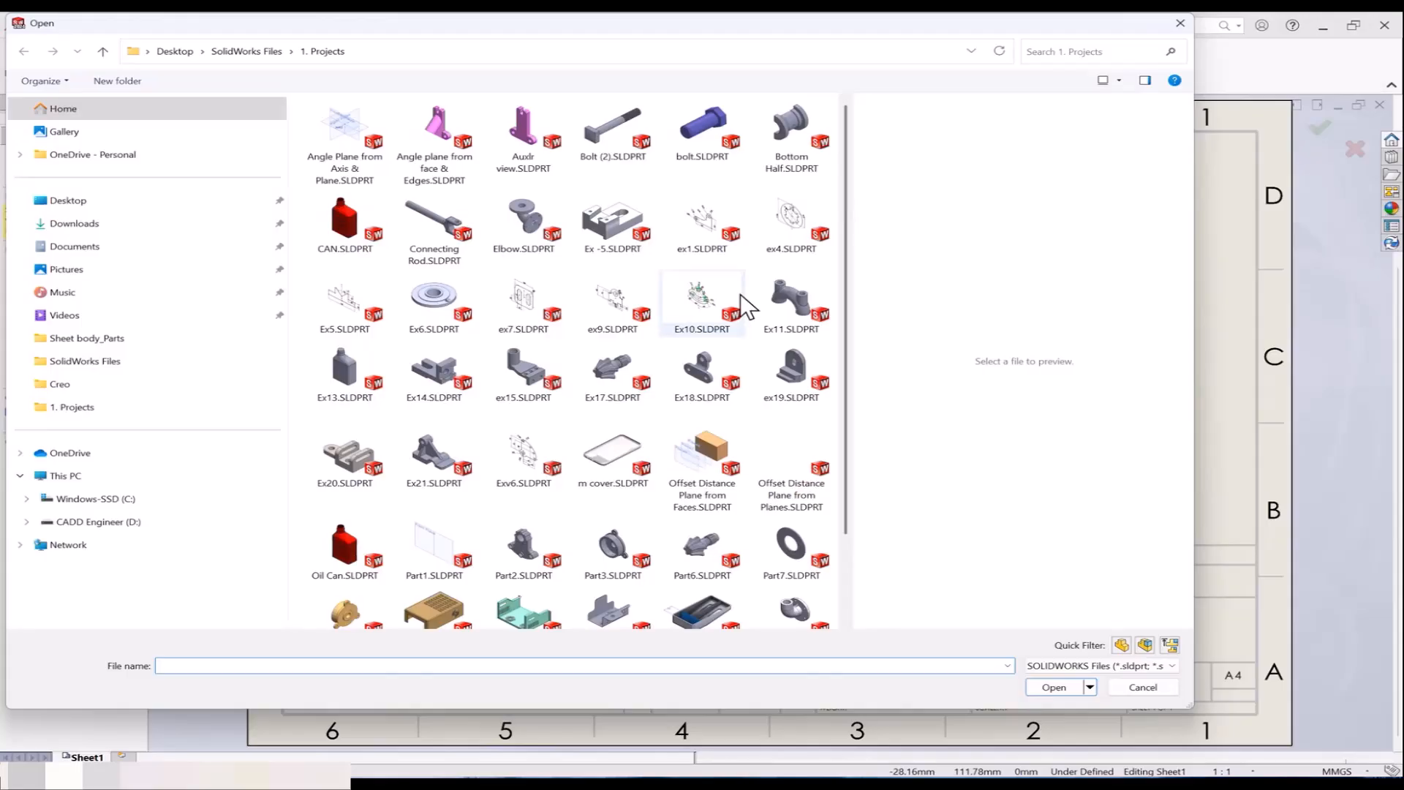
{"action": "left_click", "coordinate": [256, 52]}
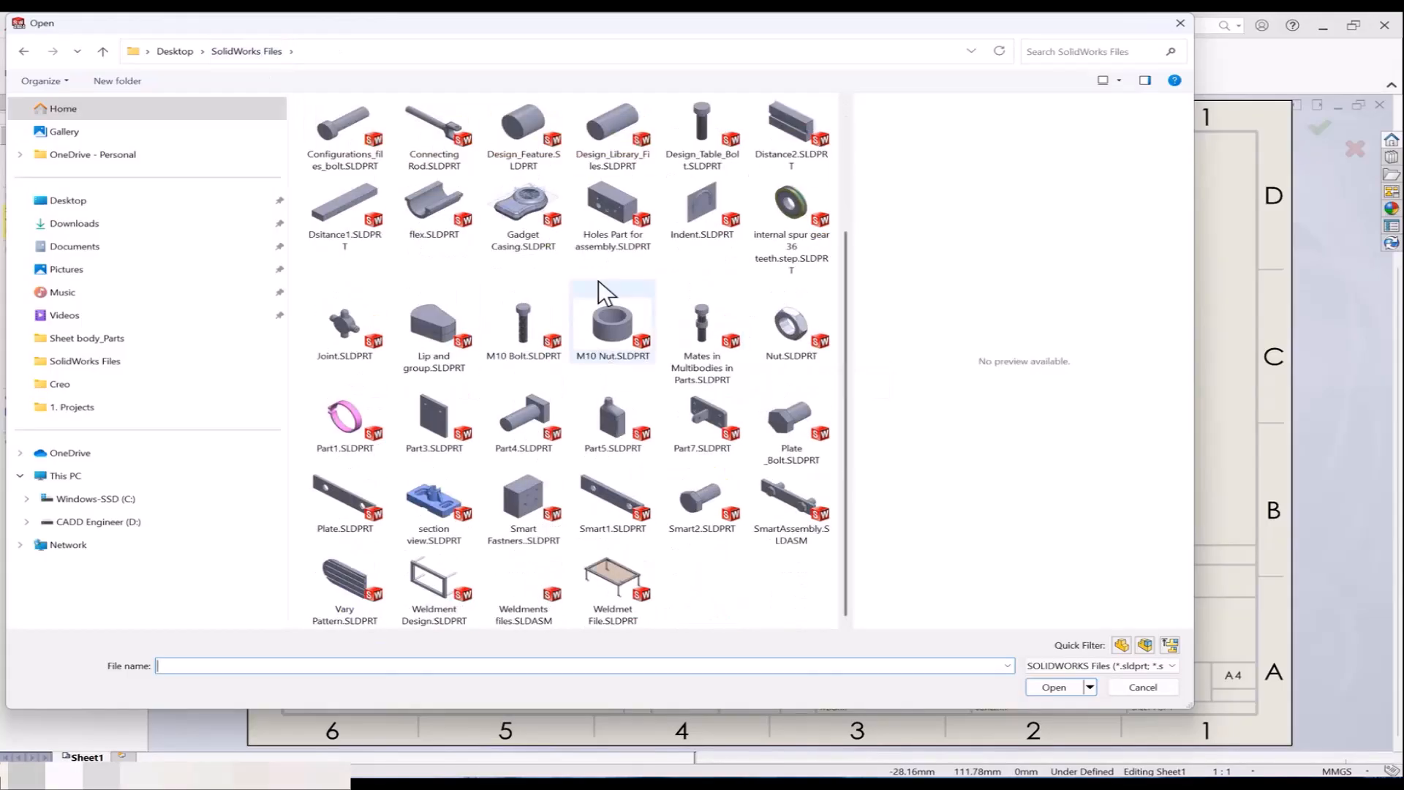
{"action": "left_click", "coordinate": [607, 217]}
{"action": "left_click", "coordinate": [1049, 686]}
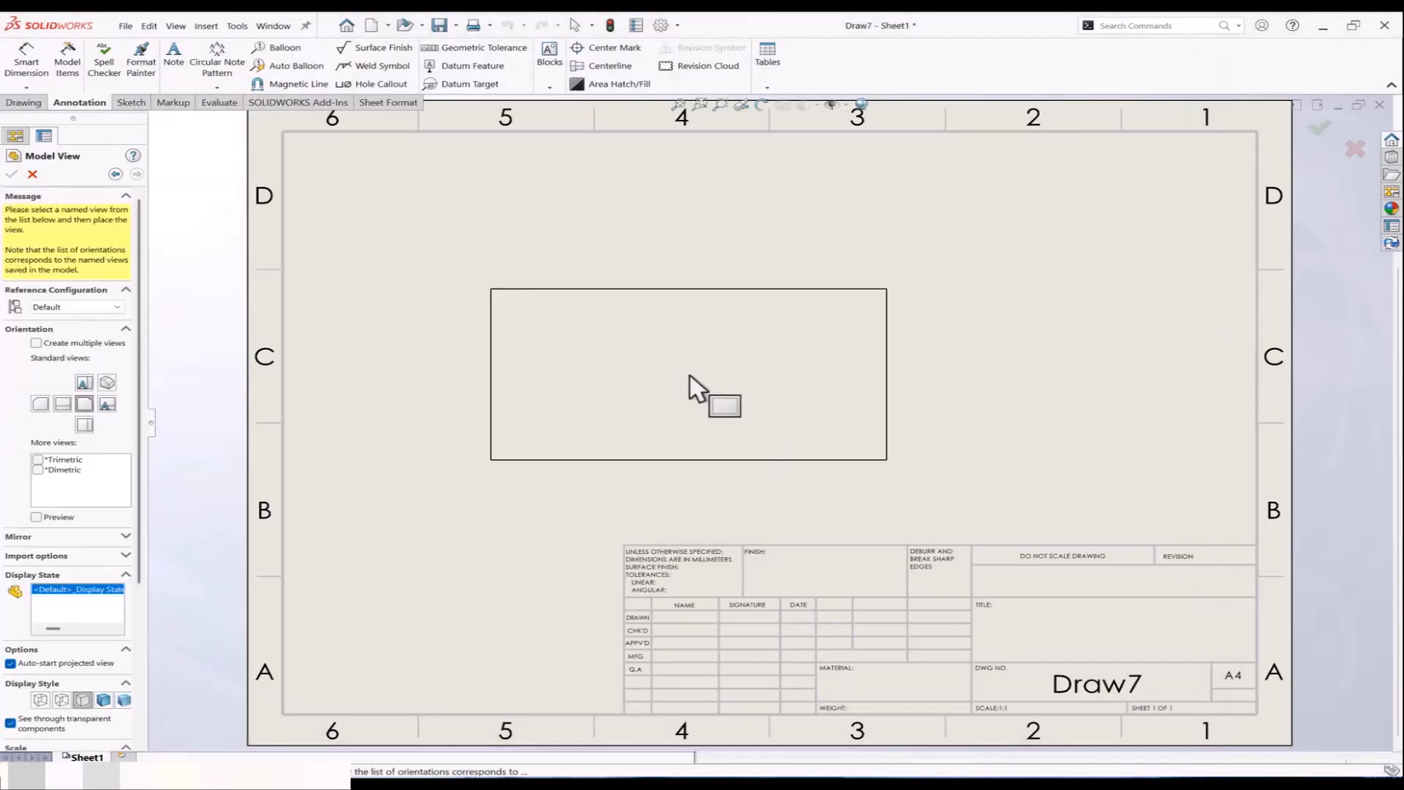
{"action": "left_click", "coordinate": [564, 272]}
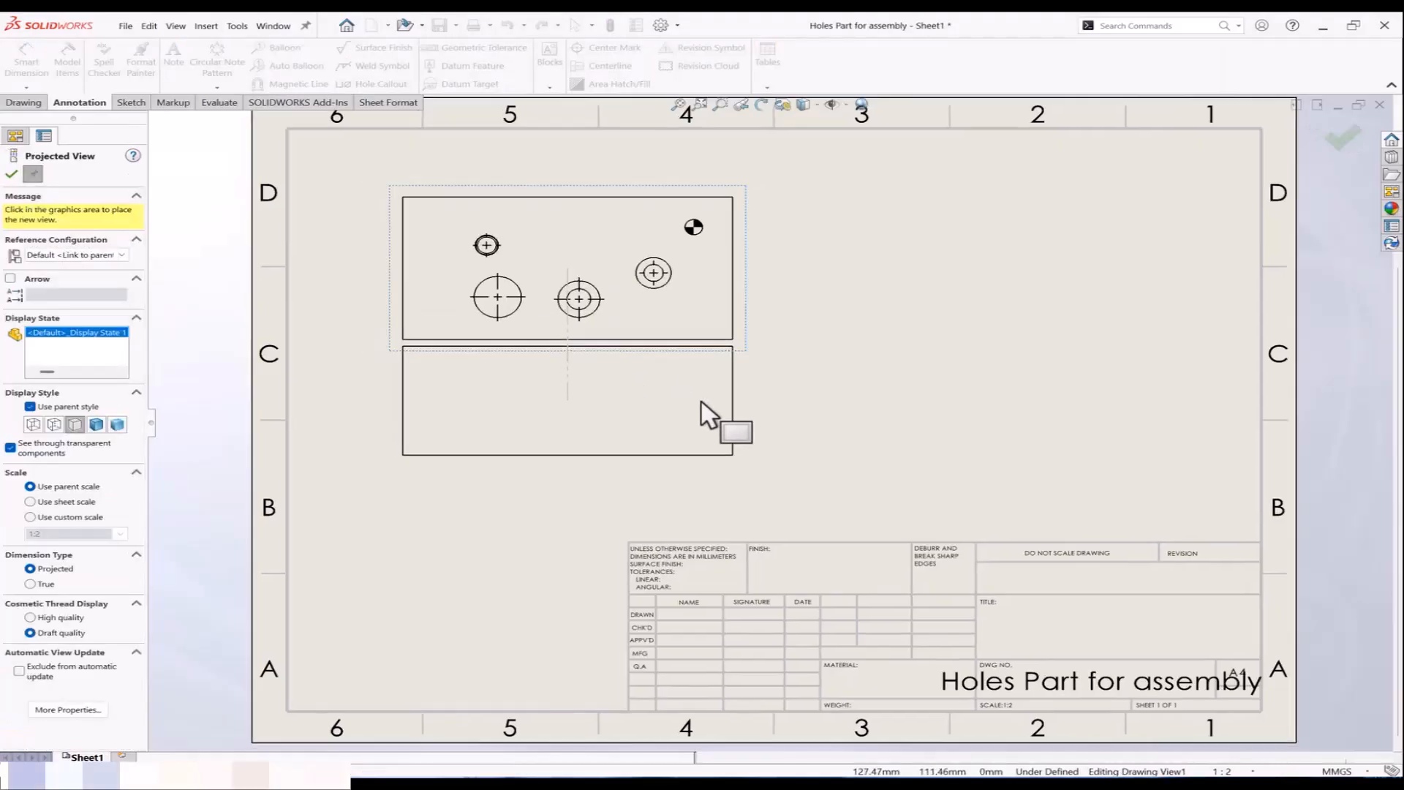
{"action": "key", "text": "Escape"}
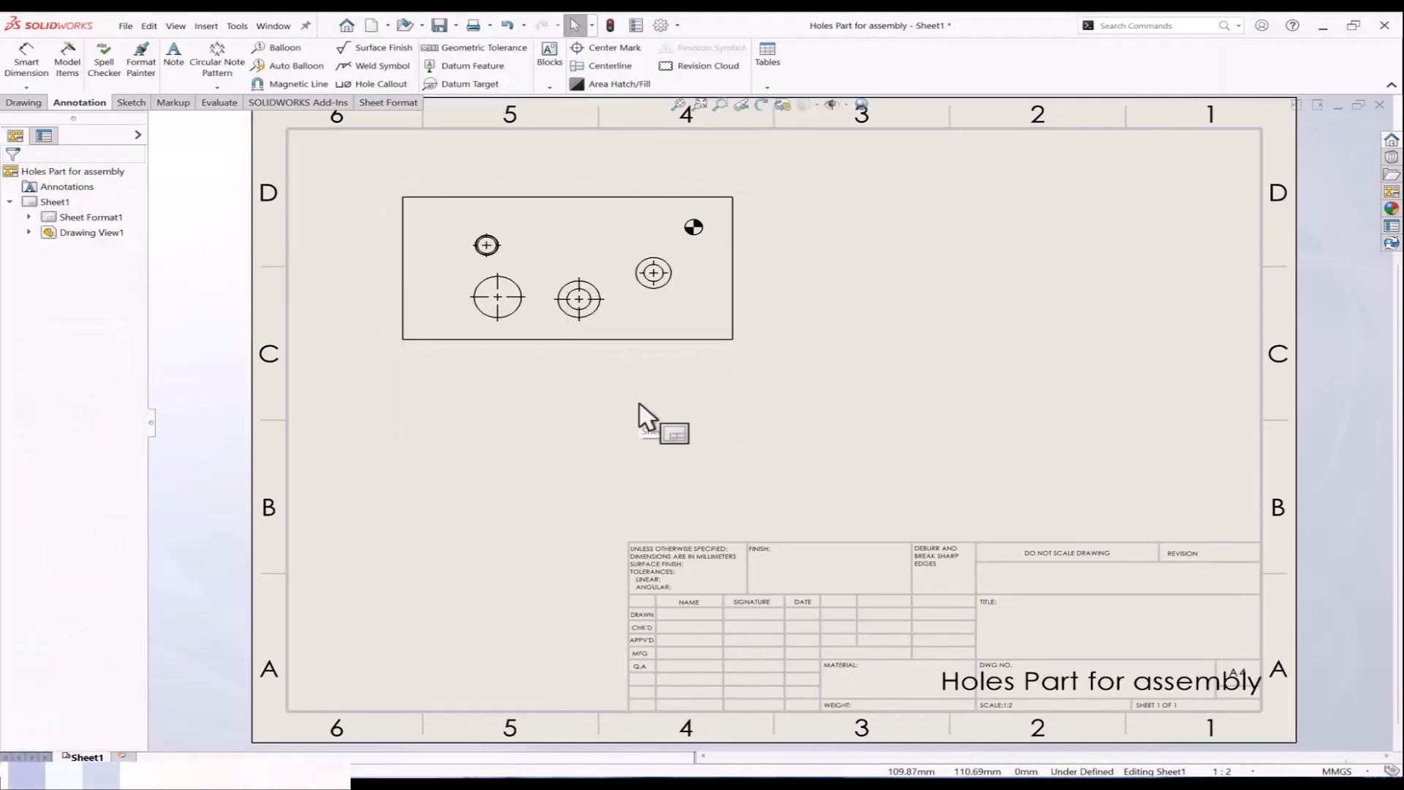
Step: Add hole callouts to the counterbored hole, the countersunk hole and the large through hole, placing them outside the part outline
{"action": "left_click", "coordinate": [371, 85]}
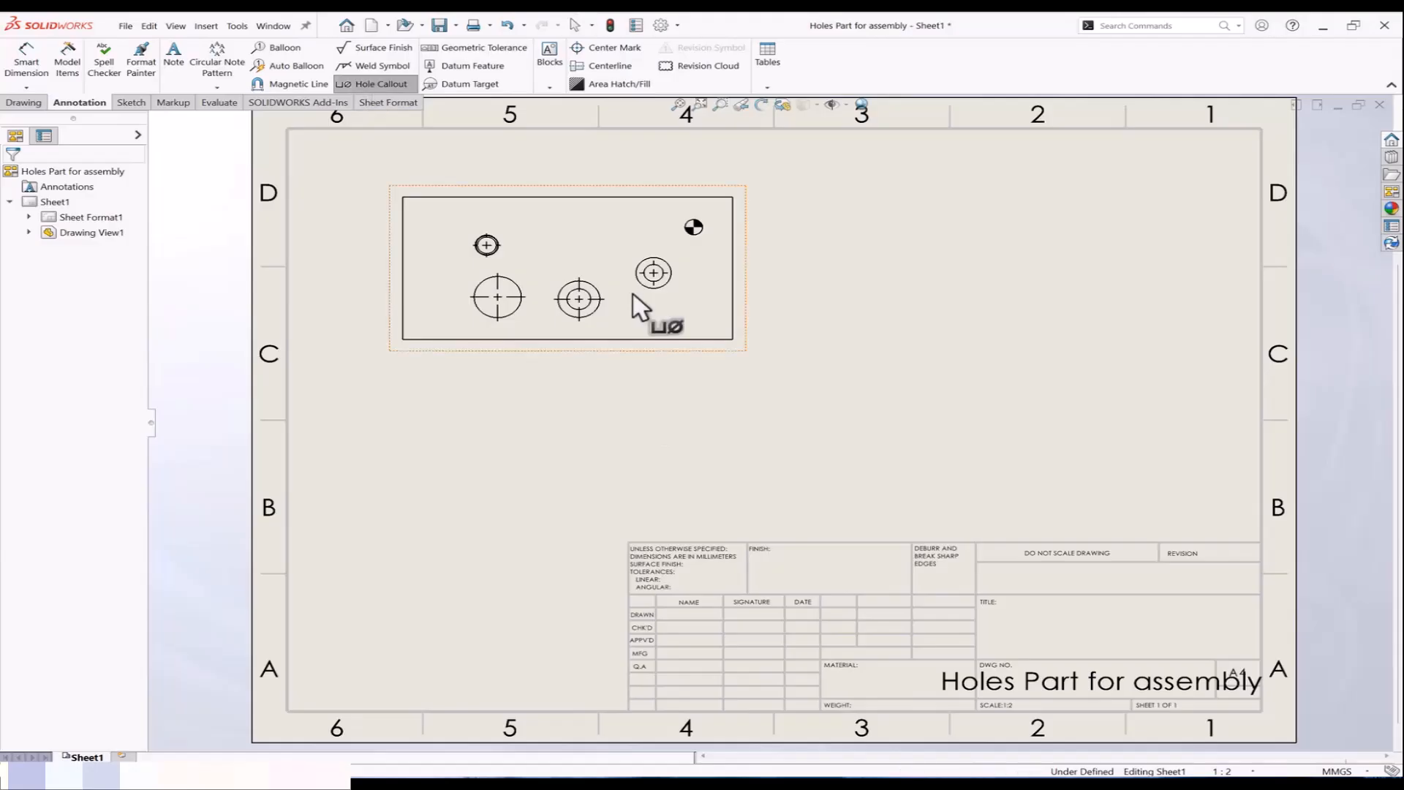
{"action": "left_click", "coordinate": [594, 313]}
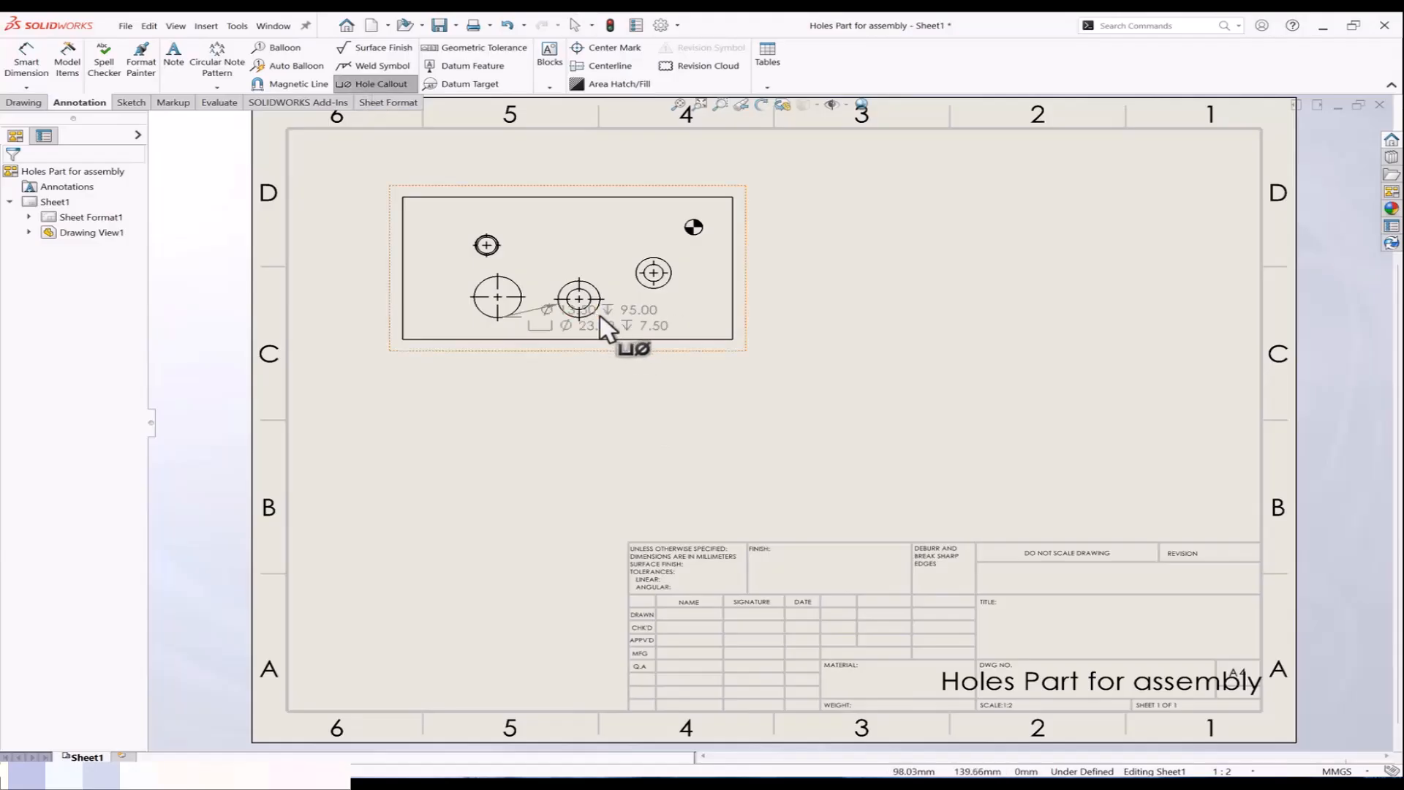
{"action": "left_click", "coordinate": [737, 416]}
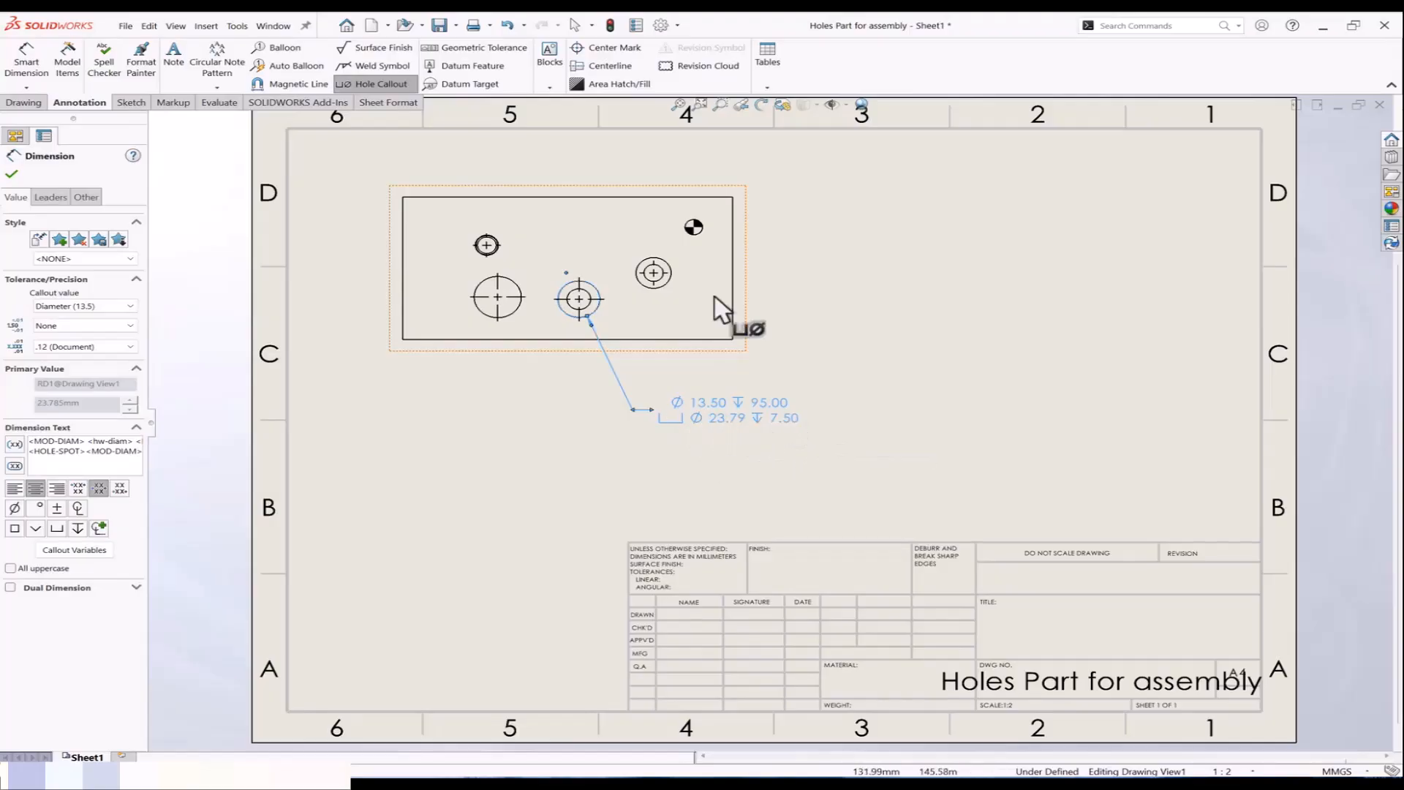
{"action": "left_click", "coordinate": [871, 251]}
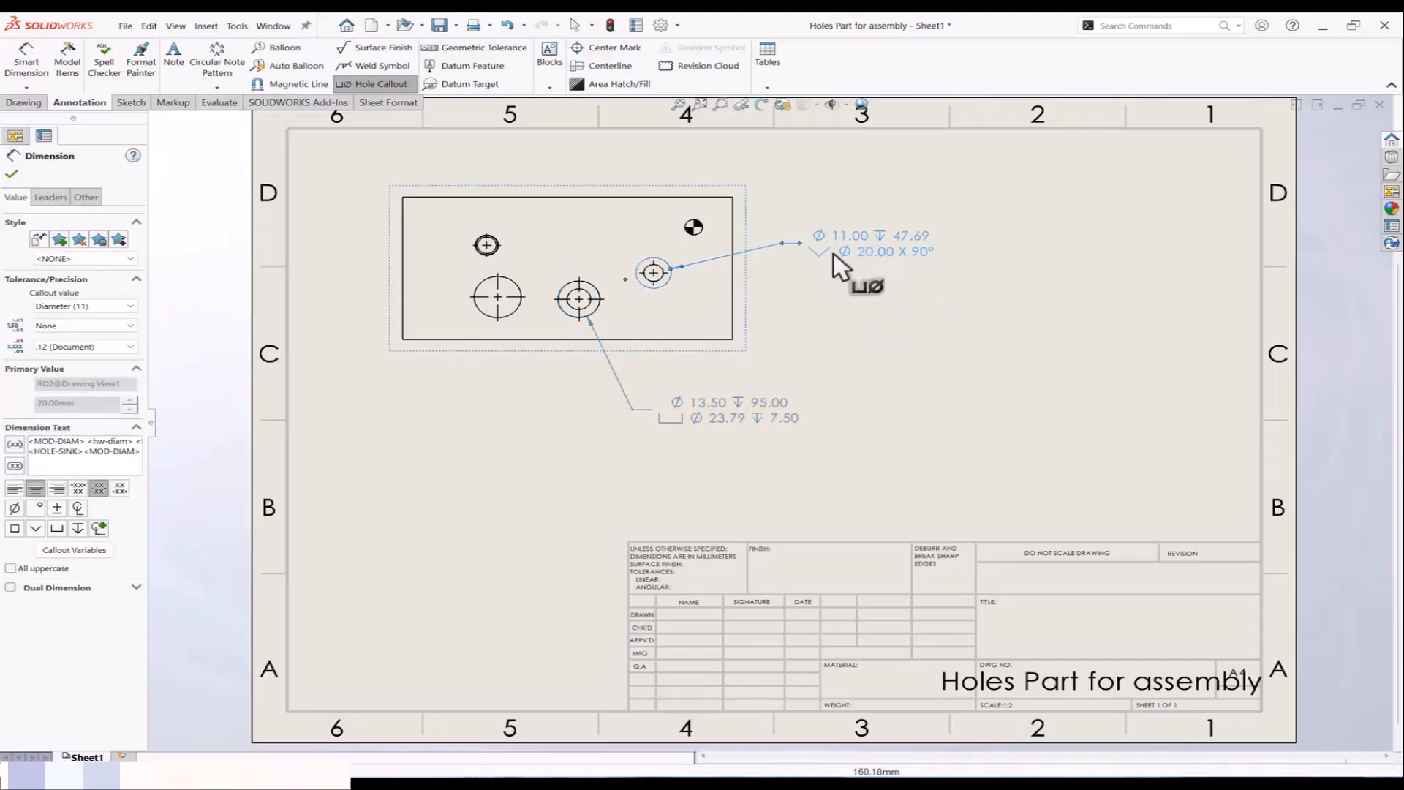
{"action": "left_click", "coordinate": [490, 323]}
{"action": "left_click", "coordinate": [393, 416]}
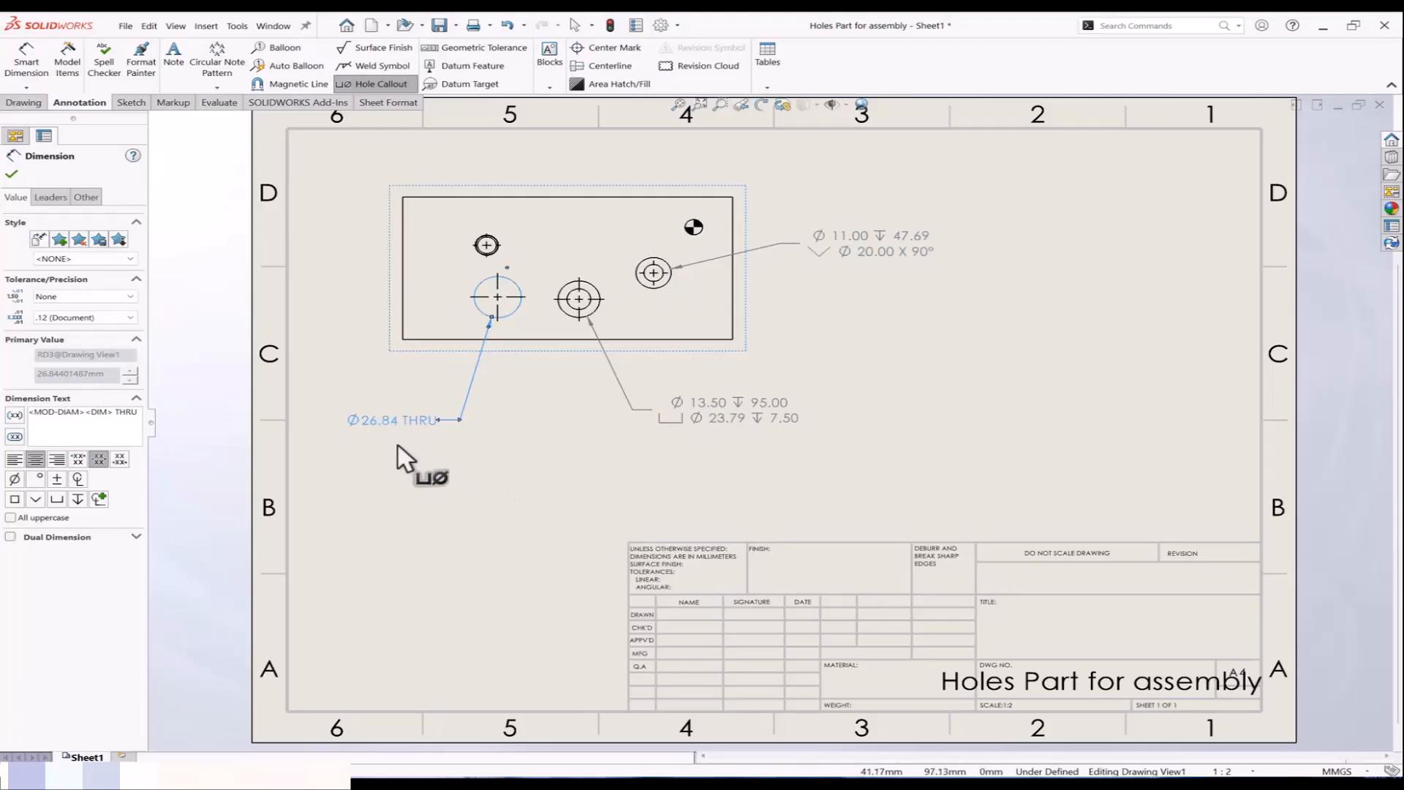
Step: Add hole callouts to the tapped hole and the small through hole near the part's upper-right corner
{"action": "middle_click_drag", "start_coordinate": [432, 392], "coordinate": [458, 490]}
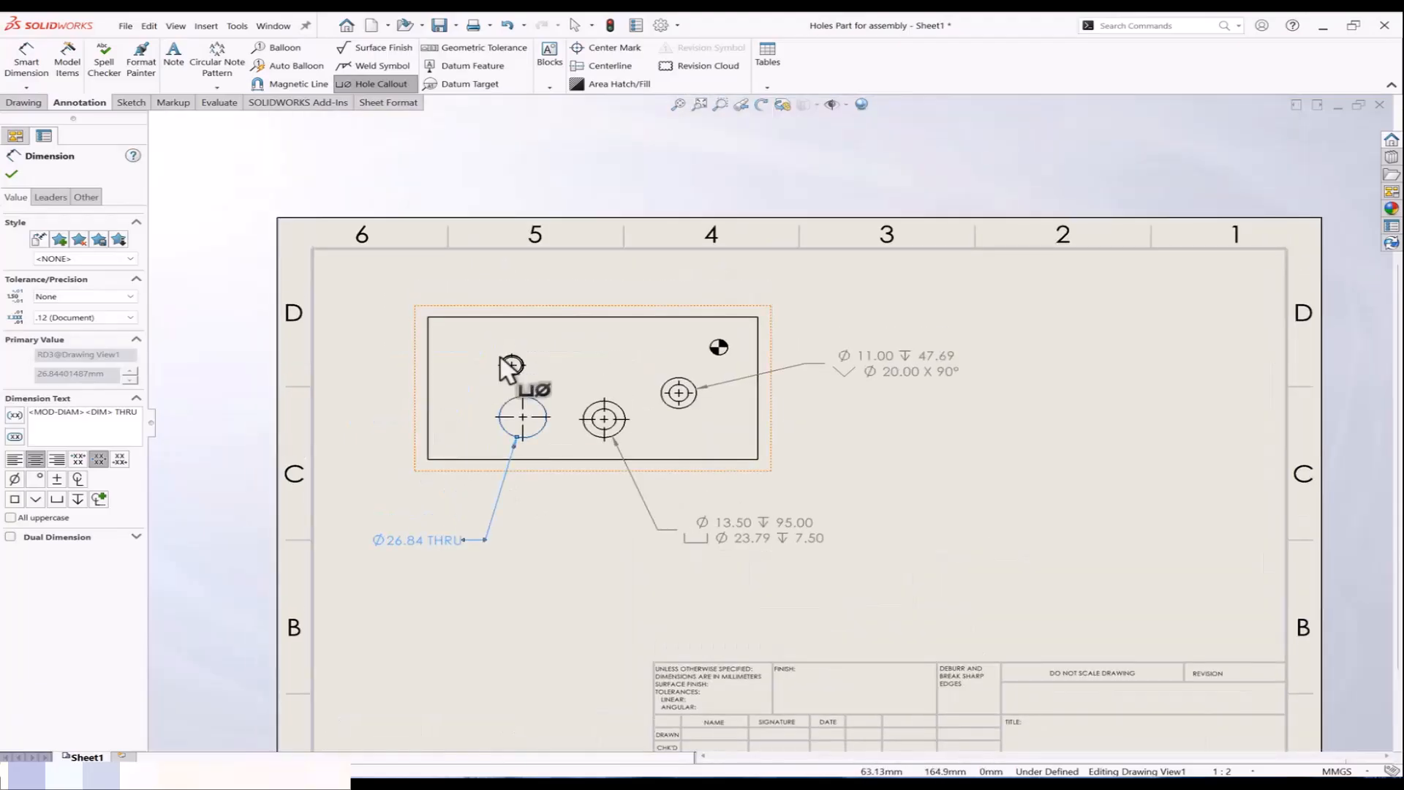
{"action": "left_click", "coordinate": [511, 350]}
{"action": "left_click", "coordinate": [402, 299]}
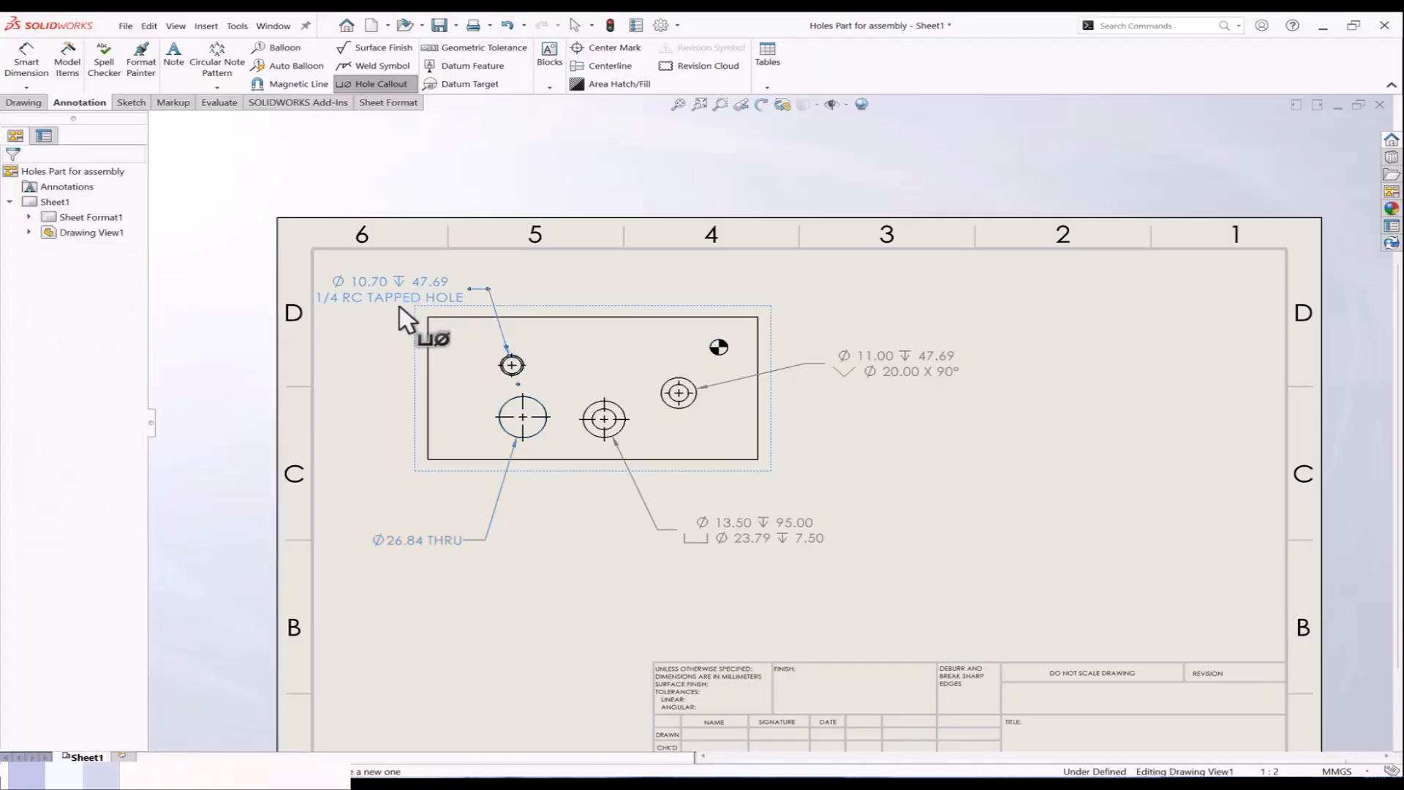
{"action": "left_click", "coordinate": [724, 350]}
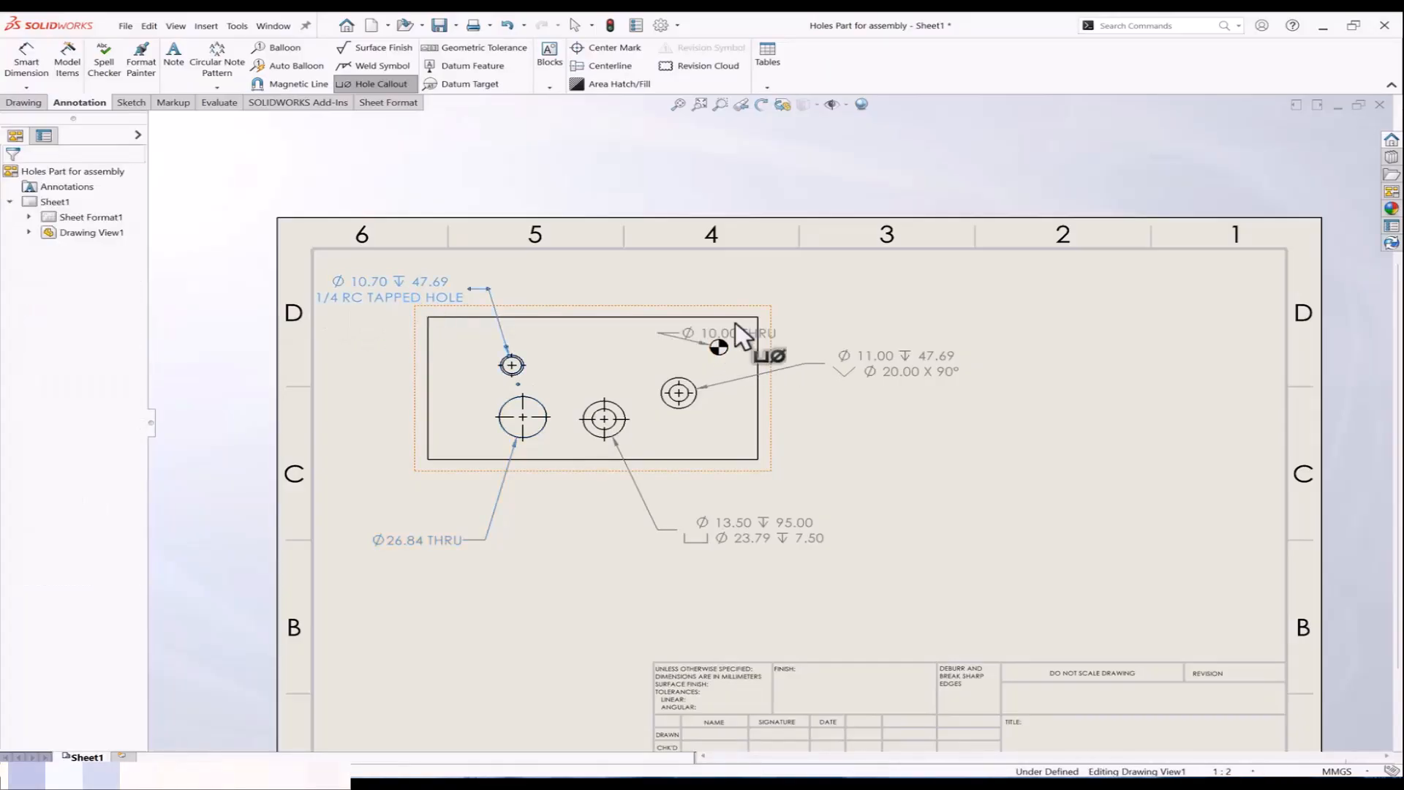
{"action": "left_click", "coordinate": [846, 304]}
{"action": "key", "text": "f"}
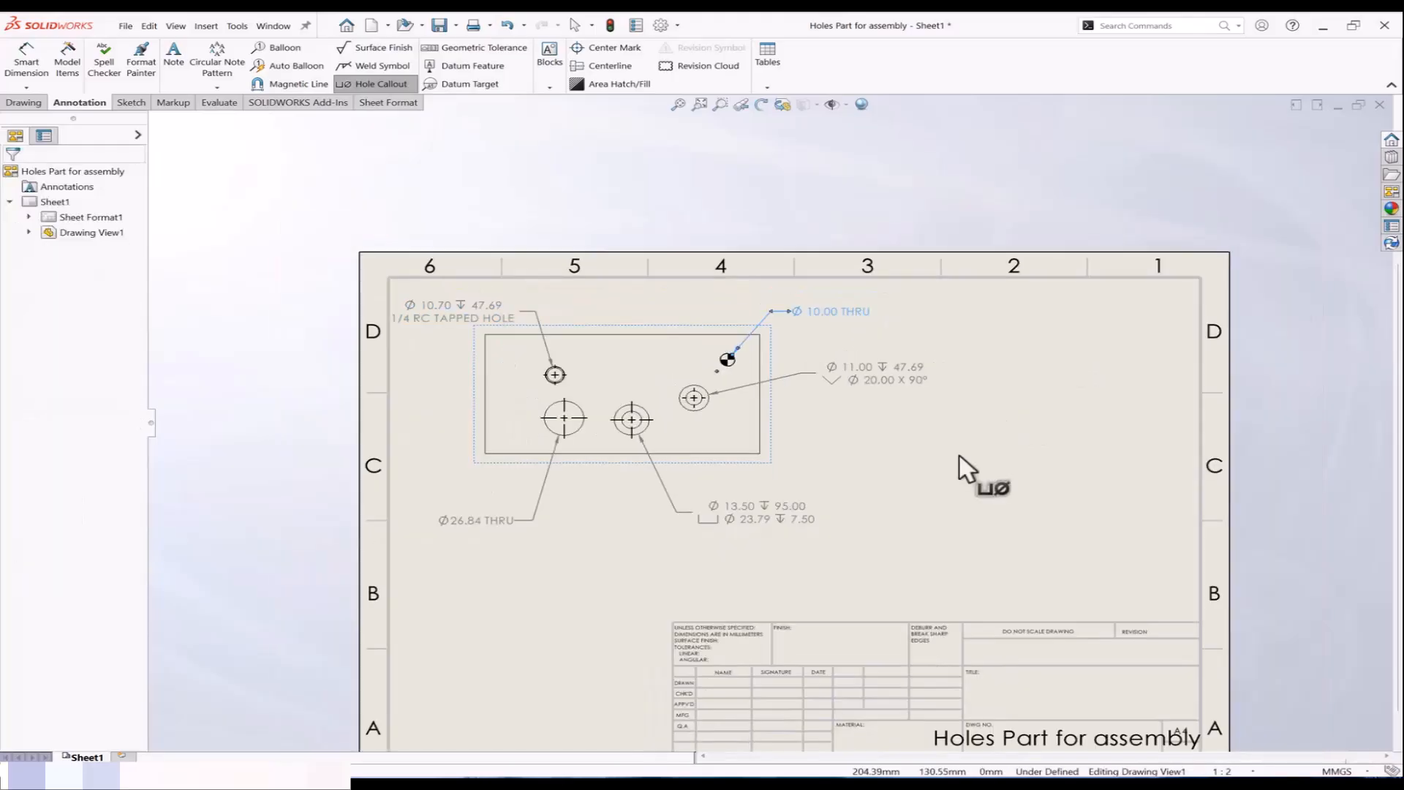
{"action": "key", "text": "Escape"}
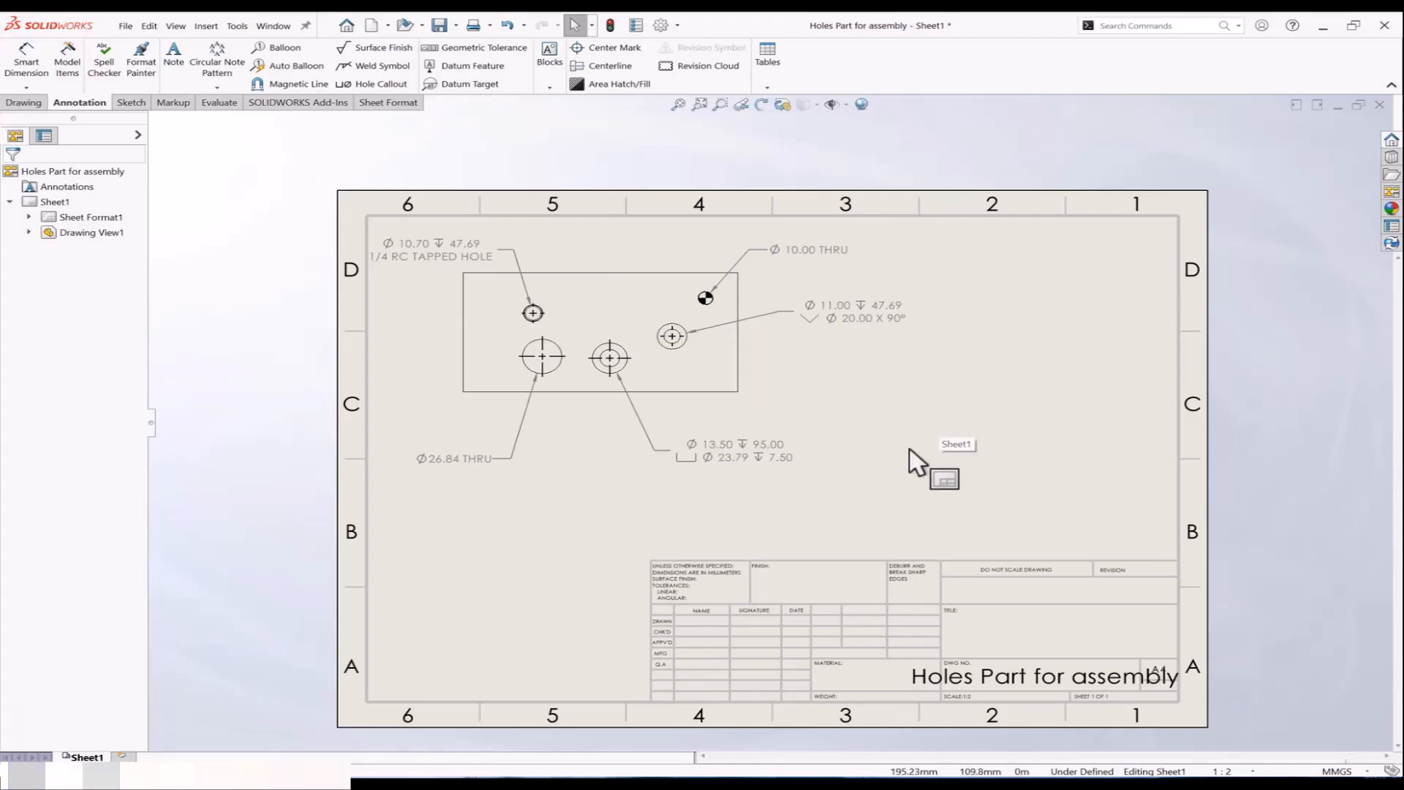
Step: Start a hole table with its origin at the part's lower-left vertex and its X axis along the bottom edge
{"action": "left_click", "coordinate": [768, 87]}
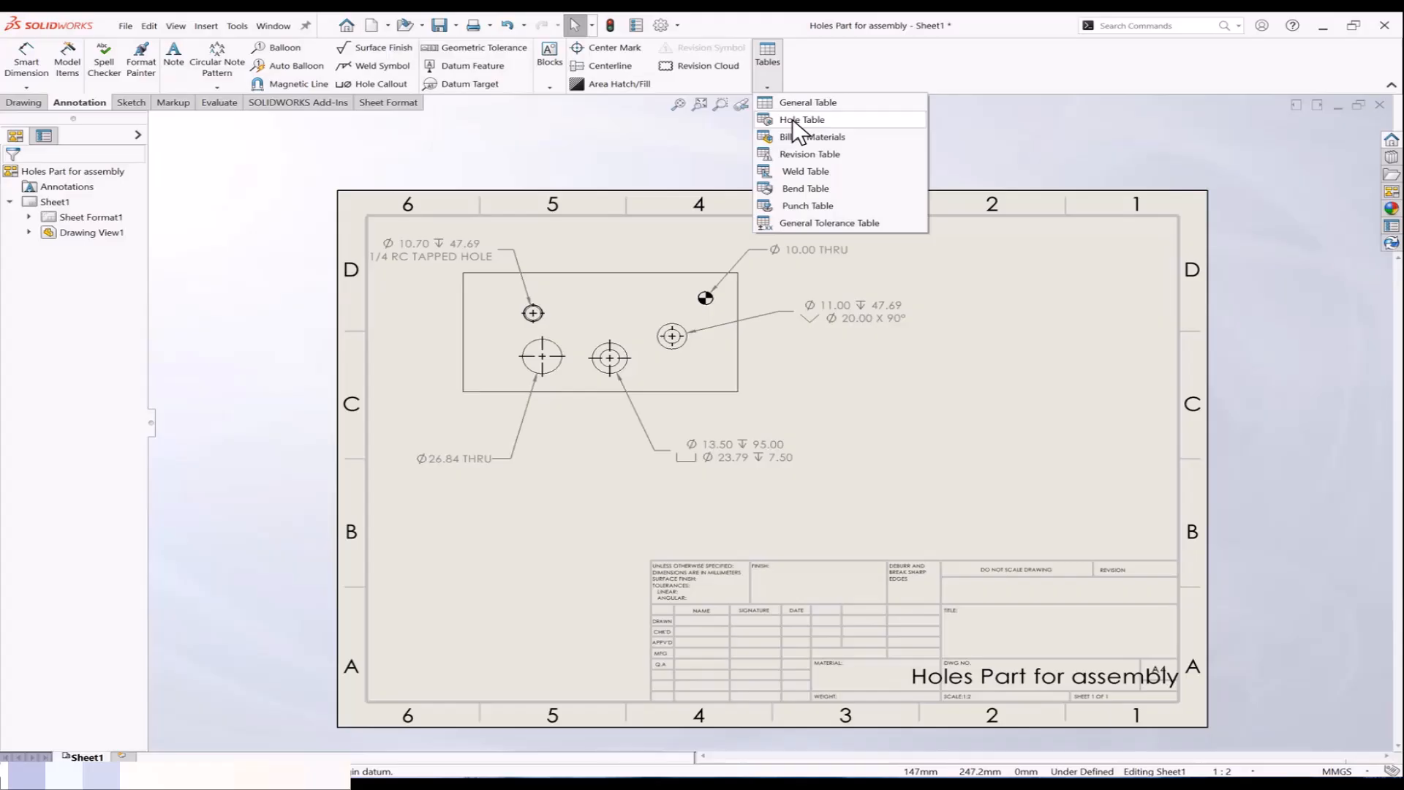
{"action": "left_click", "coordinate": [792, 119]}
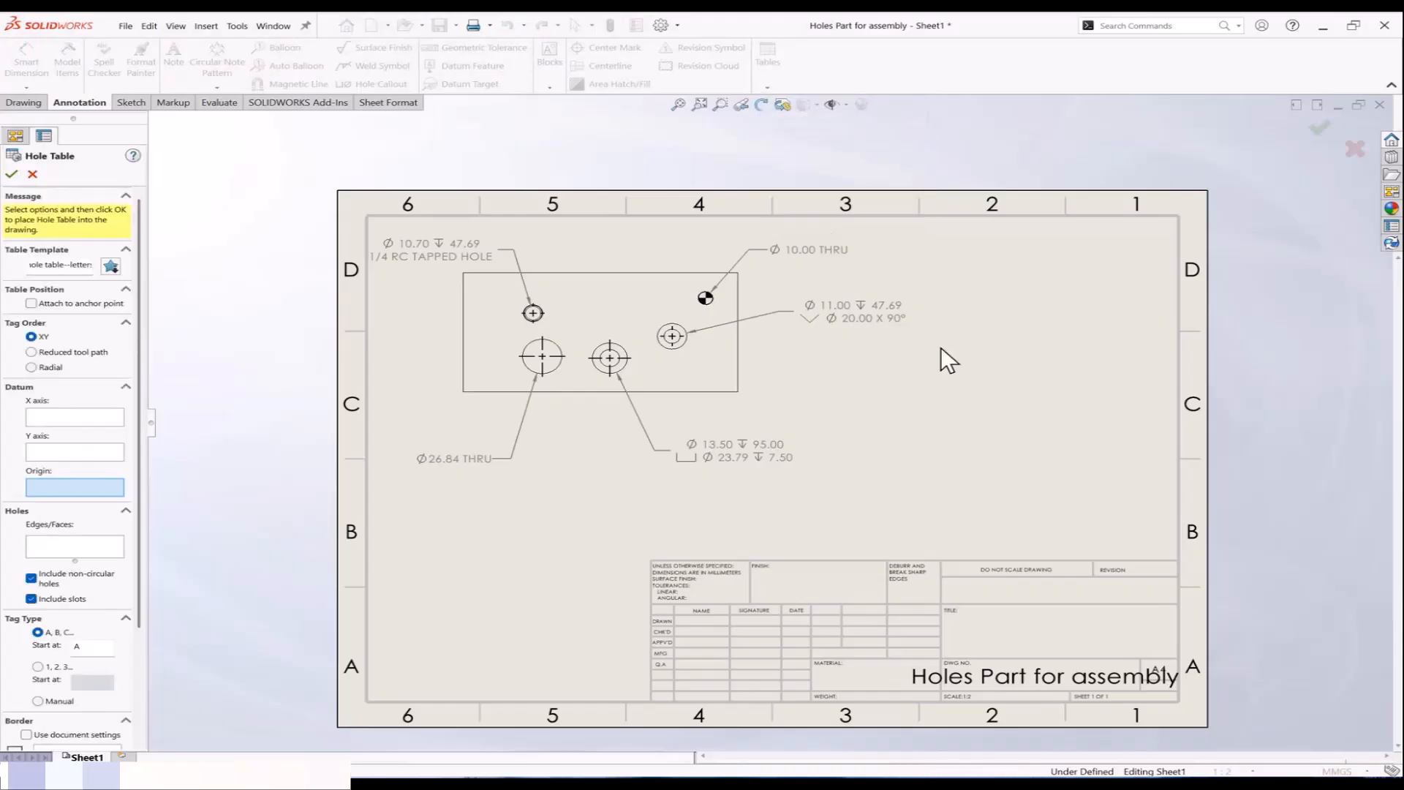
{"action": "left_click", "coordinate": [67, 419]}
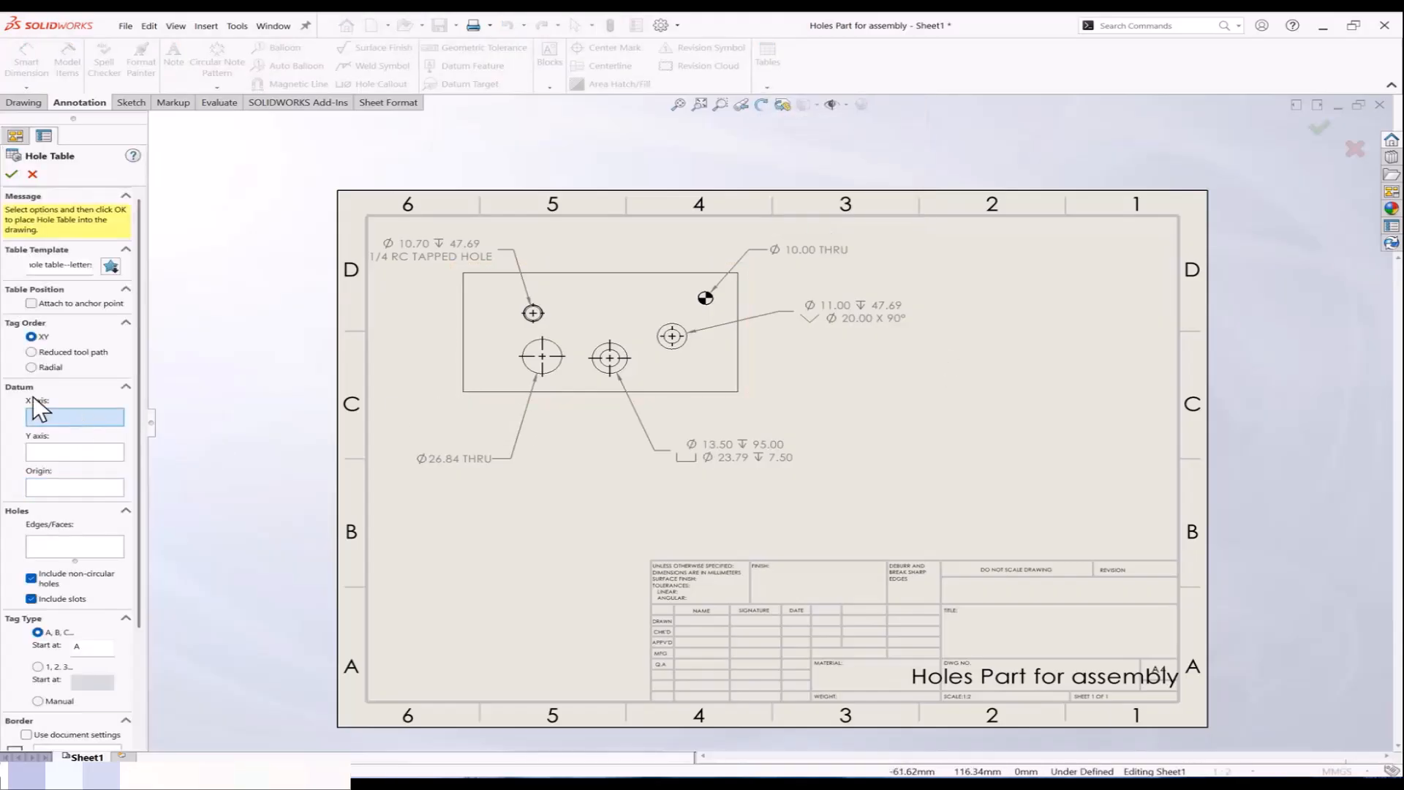
{"action": "left_click", "coordinate": [68, 486]}
{"action": "left_click", "coordinate": [462, 391]}
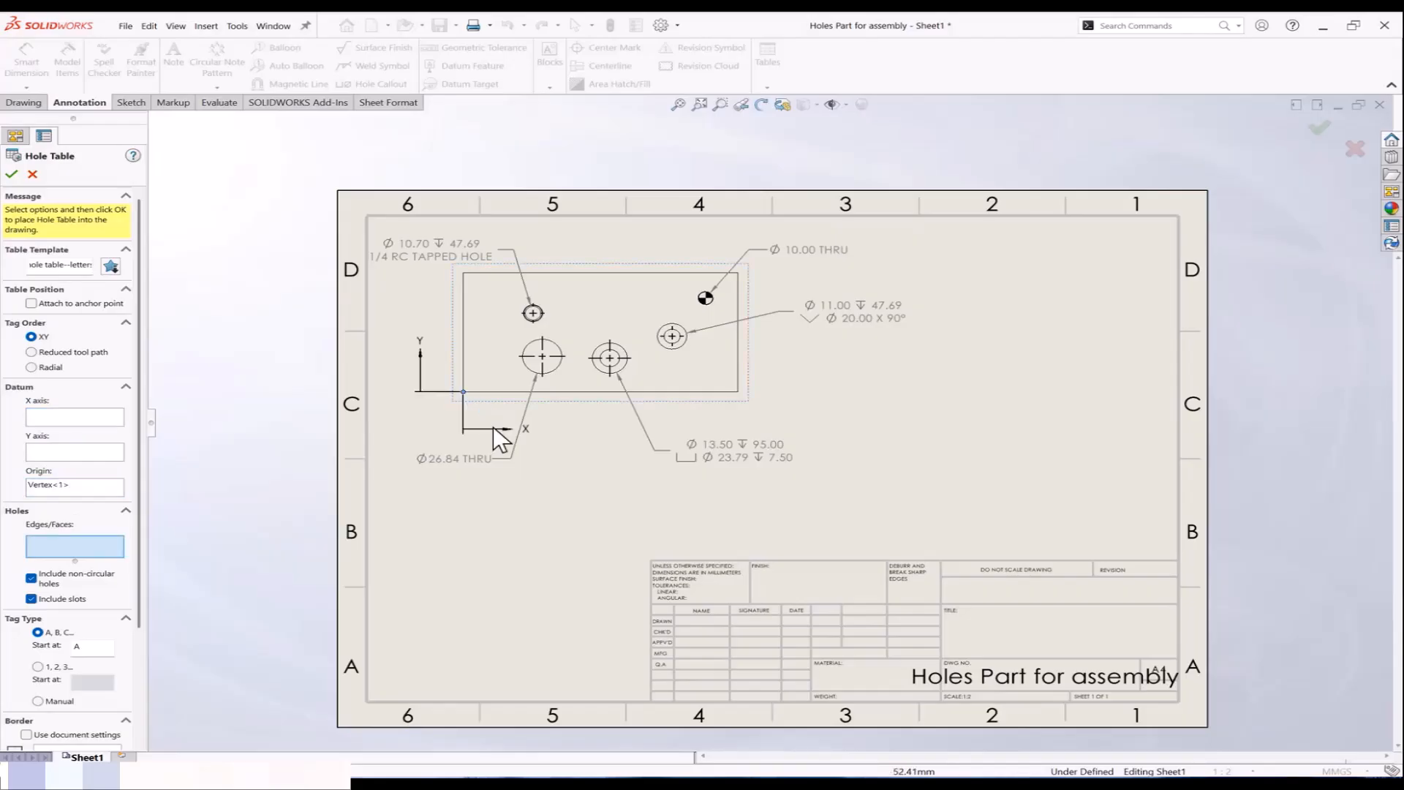
{"action": "left_click", "coordinate": [76, 419]}
{"action": "left_click", "coordinate": [471, 392]}
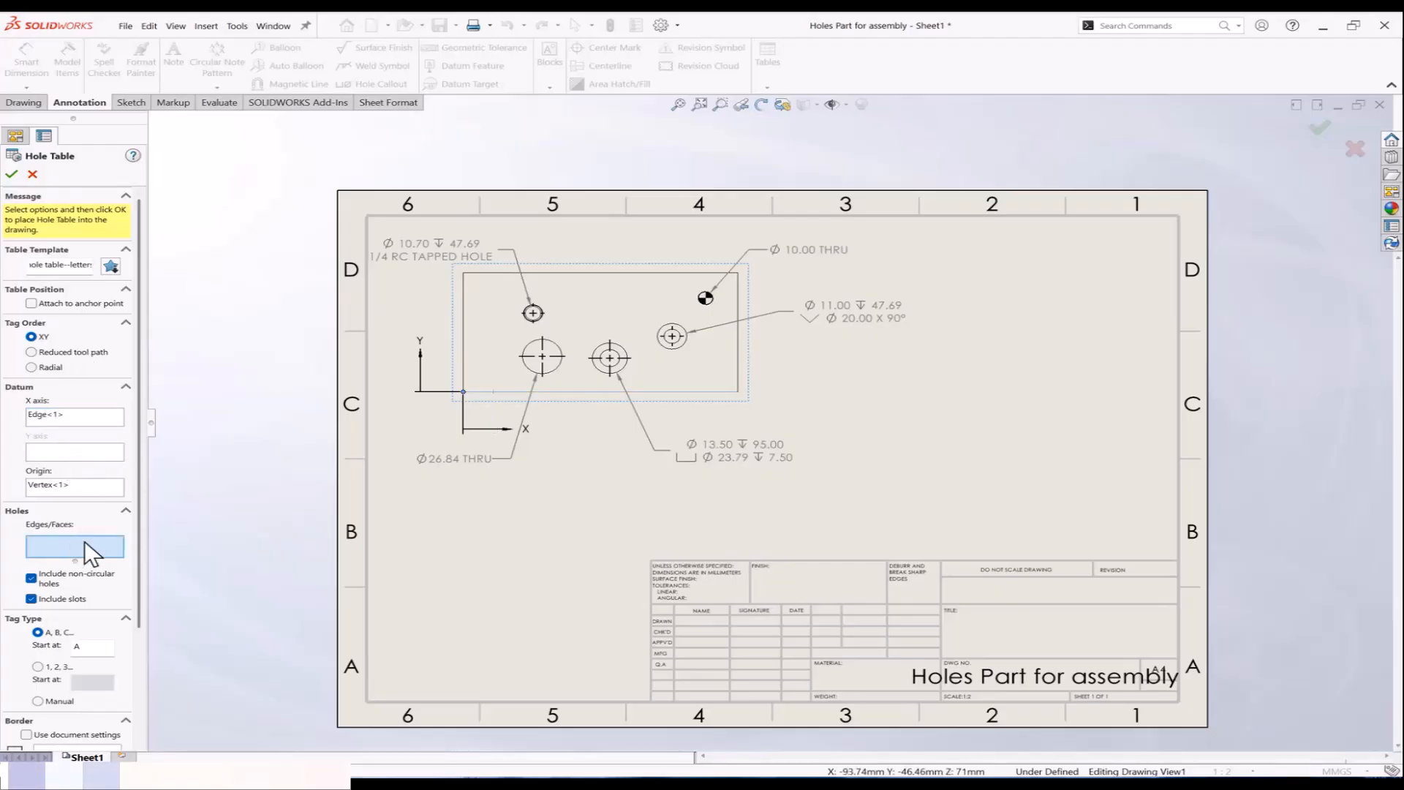
Step: Include all five holes in the hole table and place the table to the right of the drawing view
{"action": "left_click", "coordinate": [532, 336]}
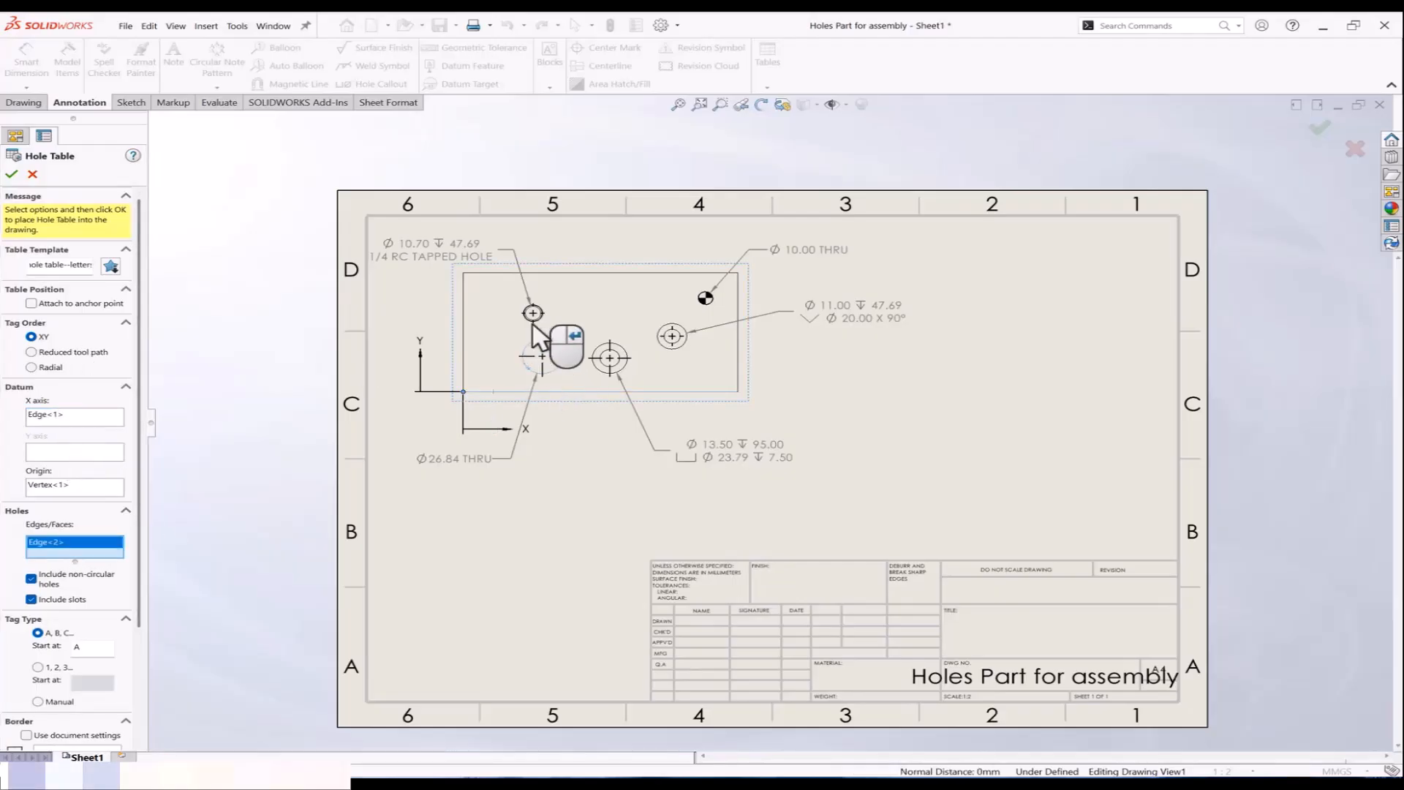
{"action": "left_click", "coordinate": [619, 340]}
{"action": "left_click", "coordinate": [659, 348]}
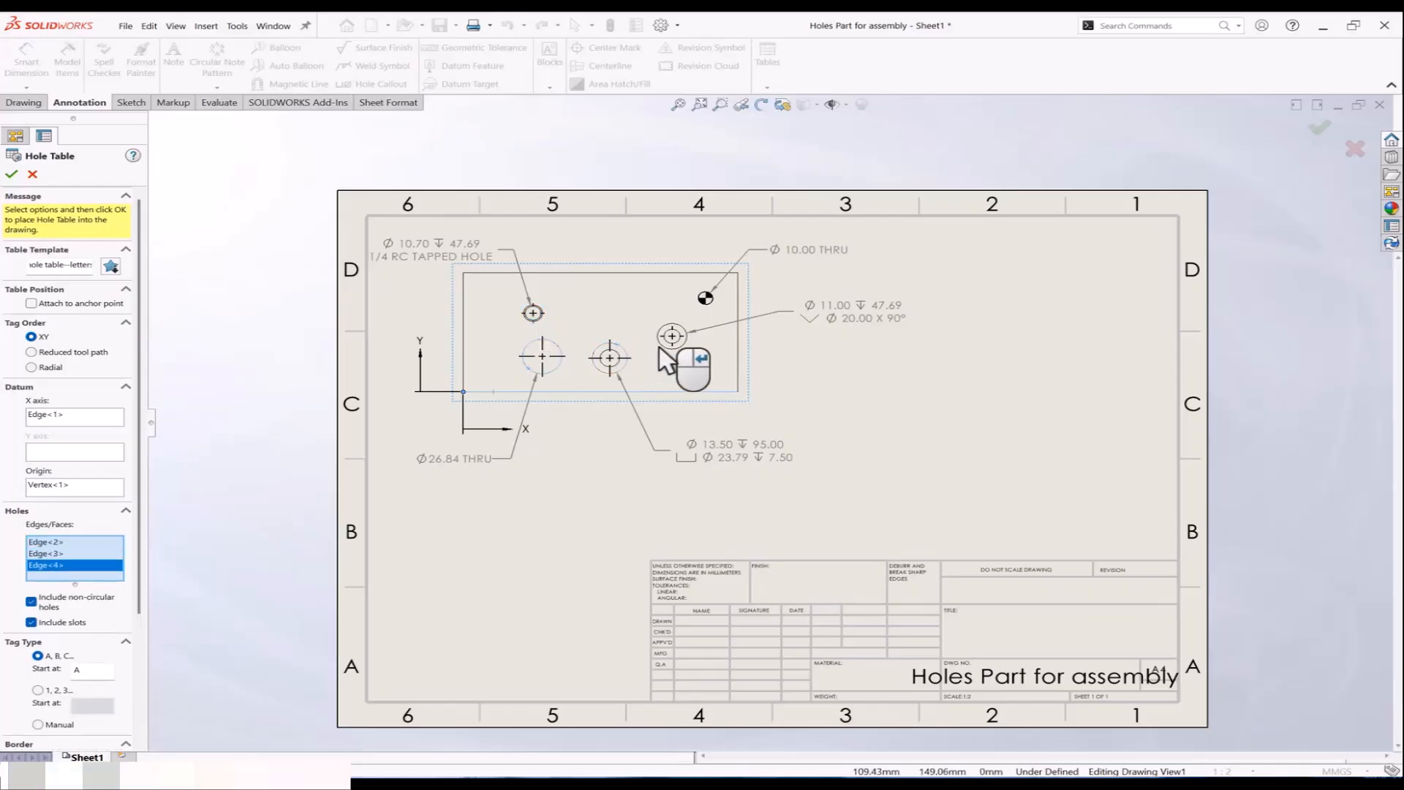
{"action": "left_click", "coordinate": [669, 337]}
{"action": "left_click", "coordinate": [706, 301]}
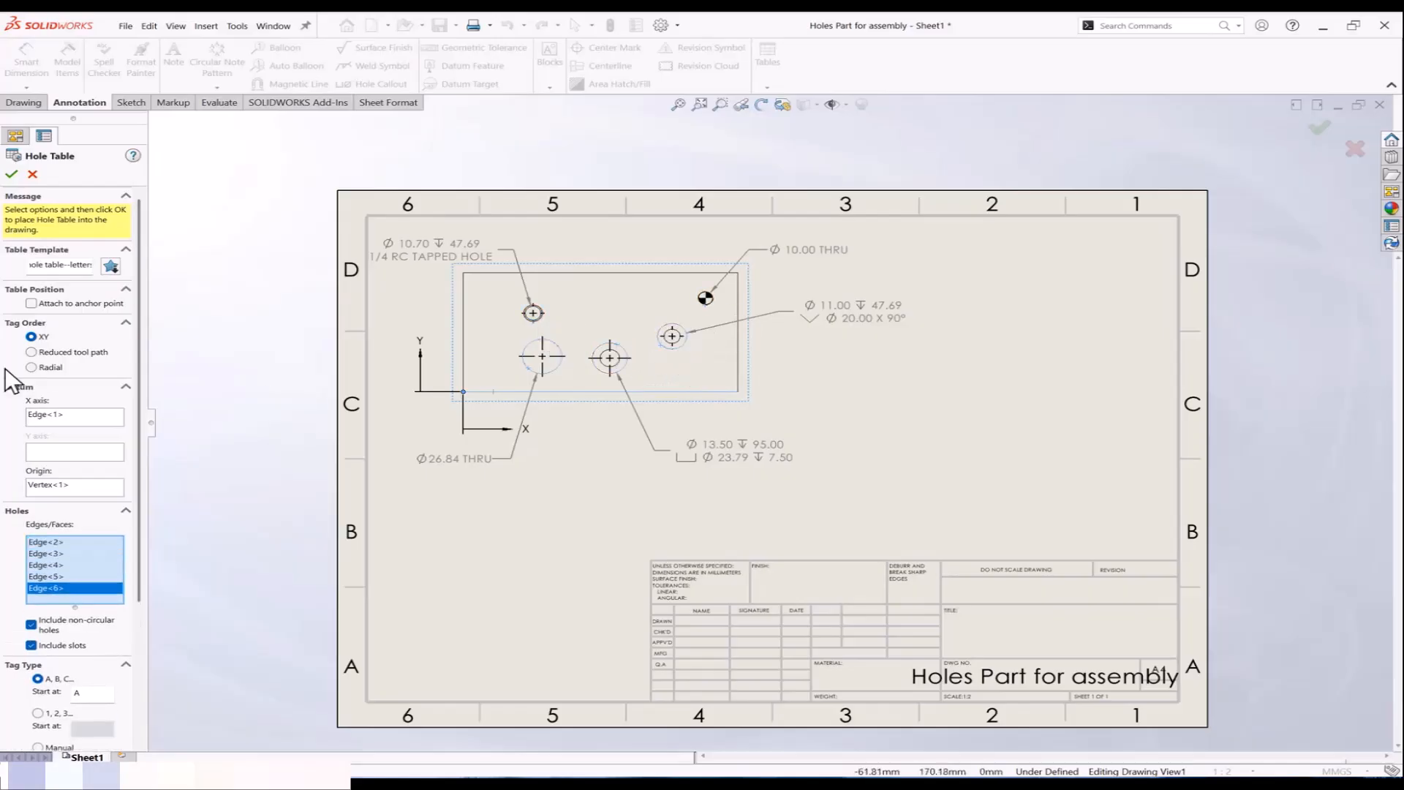
{"action": "left_click", "coordinate": [13, 176]}
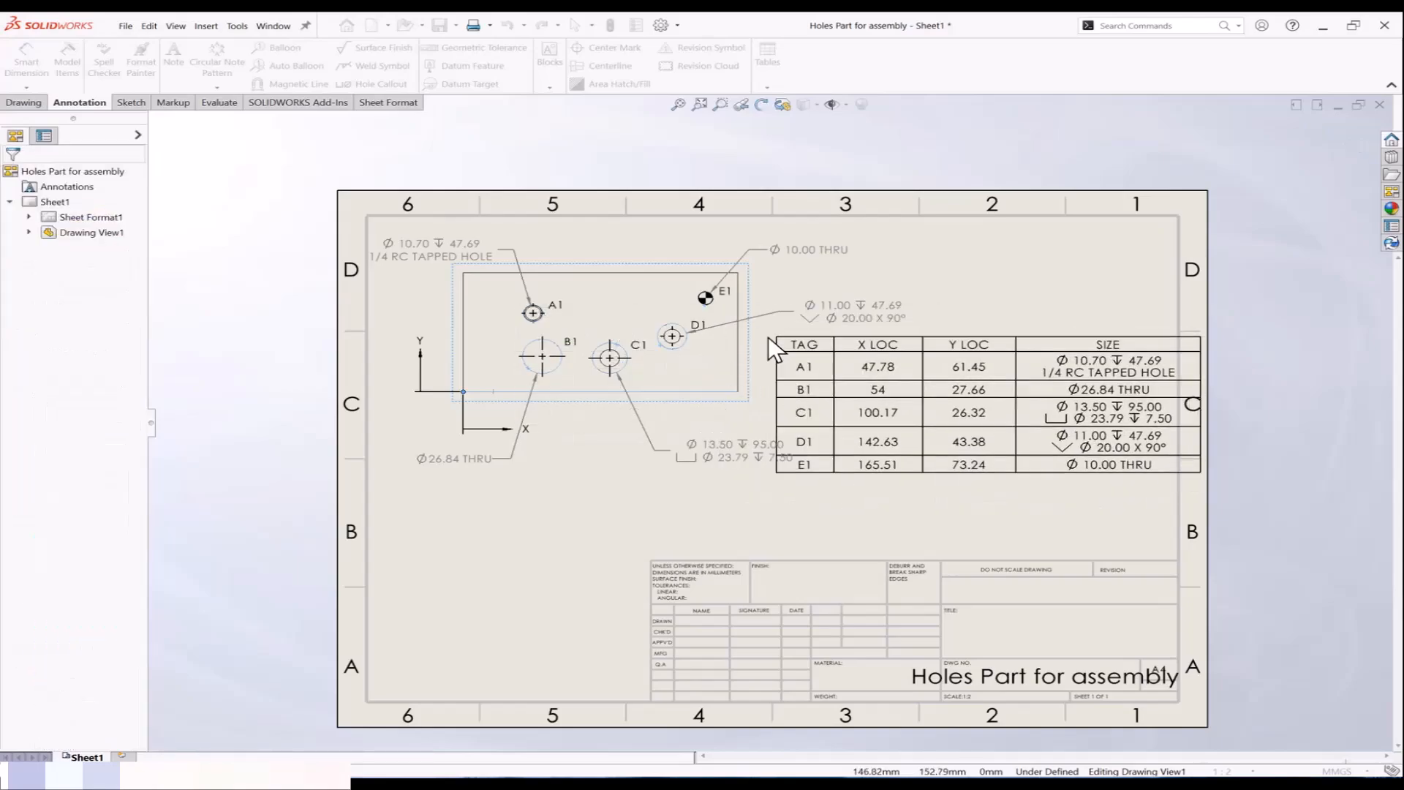
{"action": "left_click", "coordinate": [788, 293]}
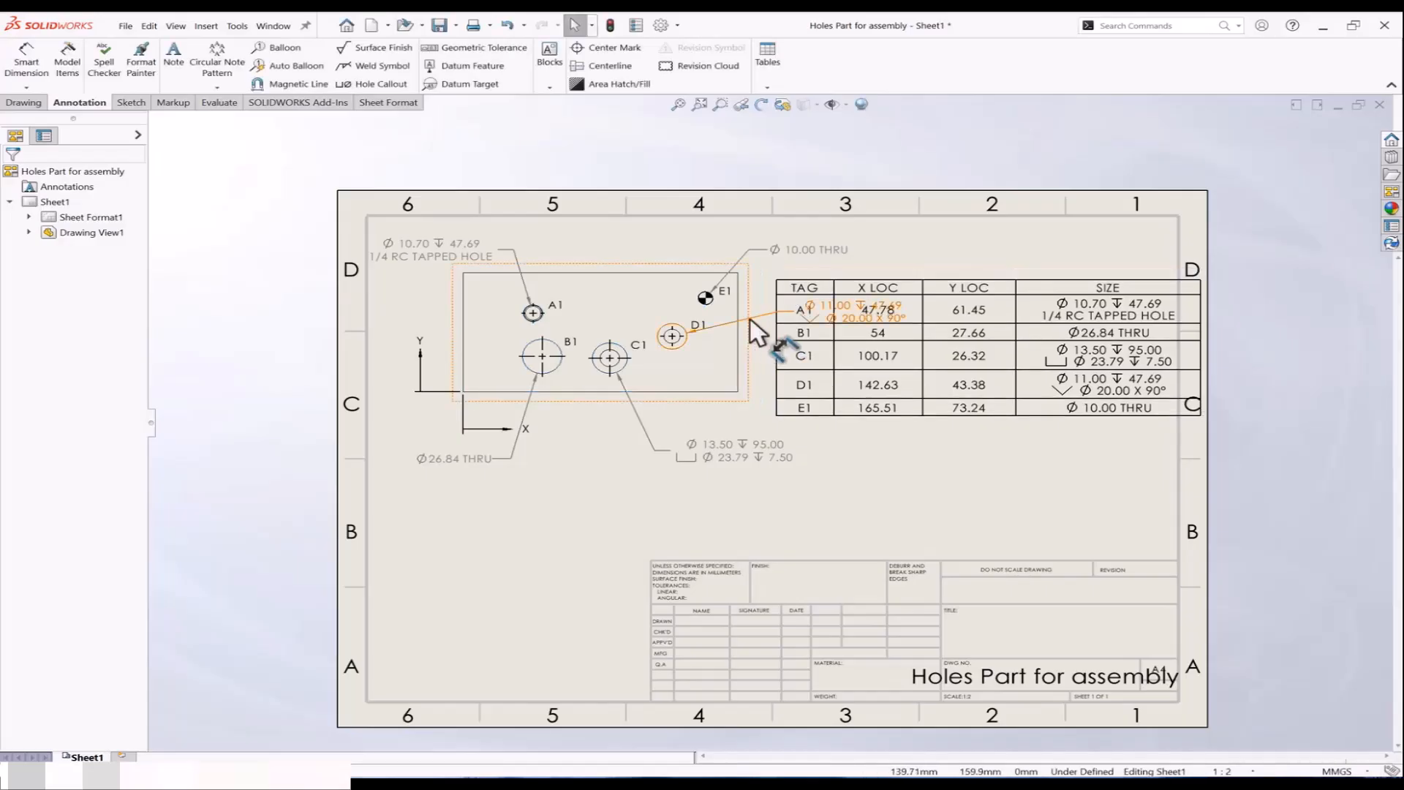
Step: Reposition the countersunk and counterbored hole callouts below the view, clear of the hole table and each other
{"action": "left_click", "coordinate": [769, 316]}
{"action": "left_click_drag", "start_coordinate": [750, 319], "coordinate": [539, 454]}
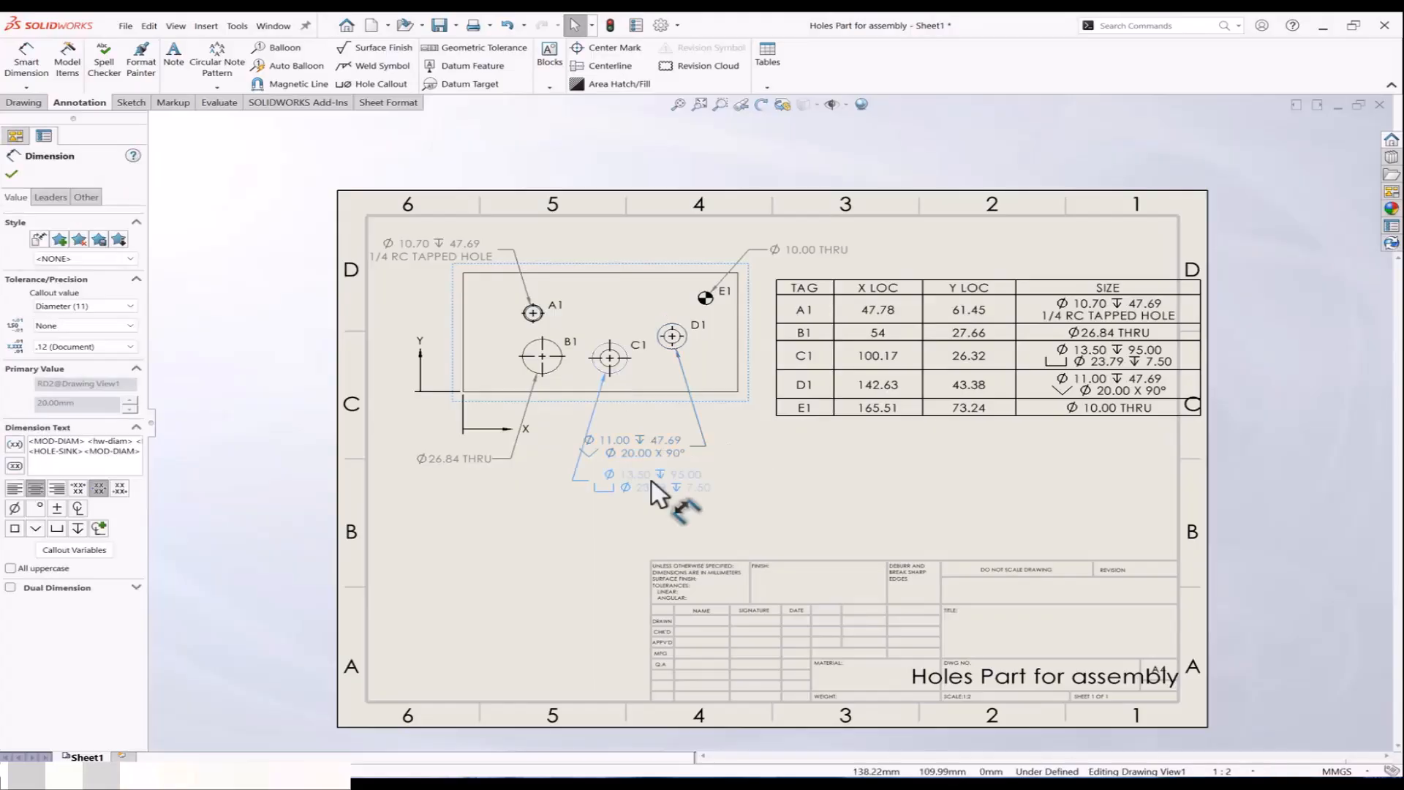
{"action": "left_click_drag", "start_coordinate": [653, 488], "coordinate": [490, 505]}
{"action": "left_click_drag", "start_coordinate": [633, 461], "coordinate": [663, 482]}
{"action": "left_click", "coordinate": [853, 474]}
Step: Narrow the hole table's Y LOC column so the table fits inside the sheet border
{"action": "scroll", "coordinate": [853, 474], "scroll_direction": "up", "scroll_amount": 1}
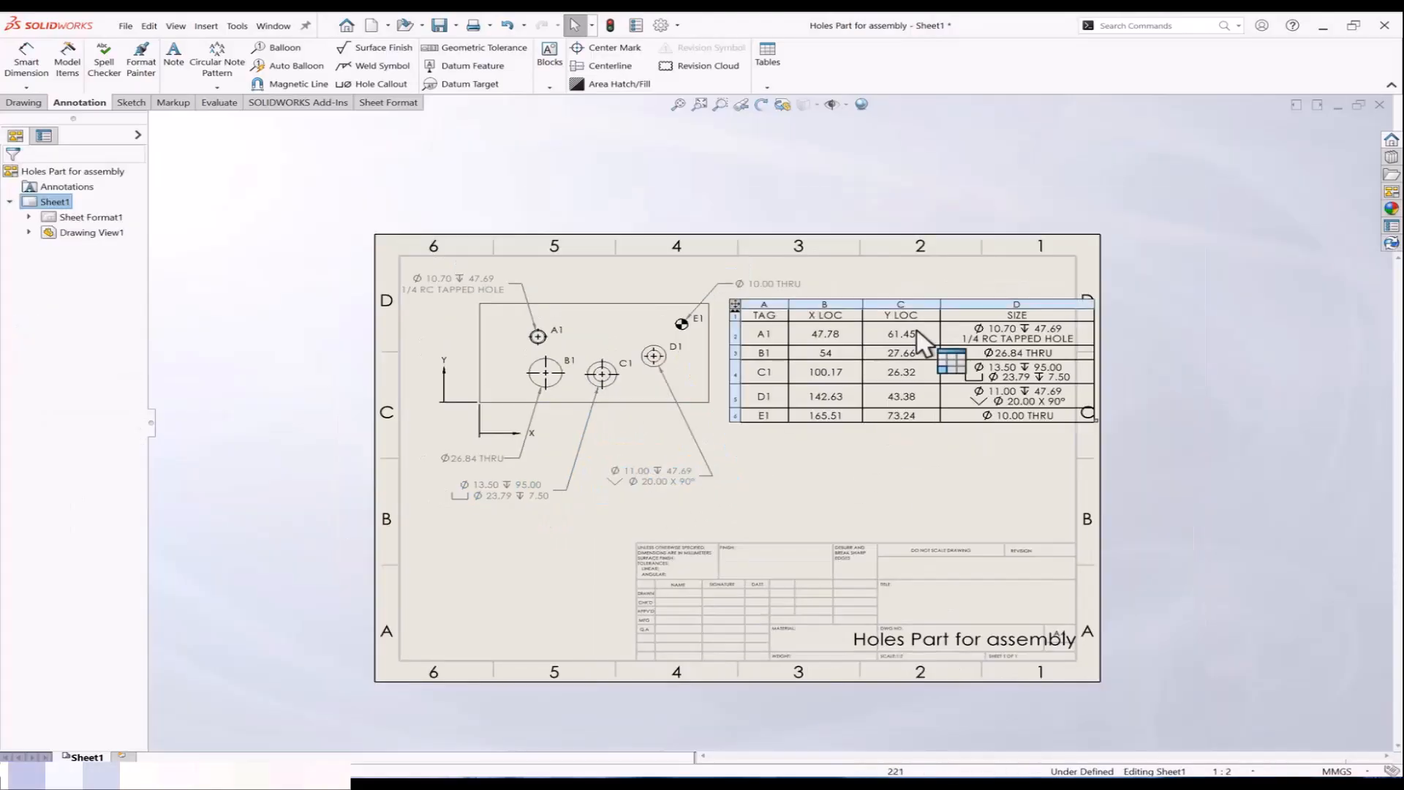
{"action": "left_click_drag", "start_coordinate": [940, 313], "coordinate": [901, 313]}
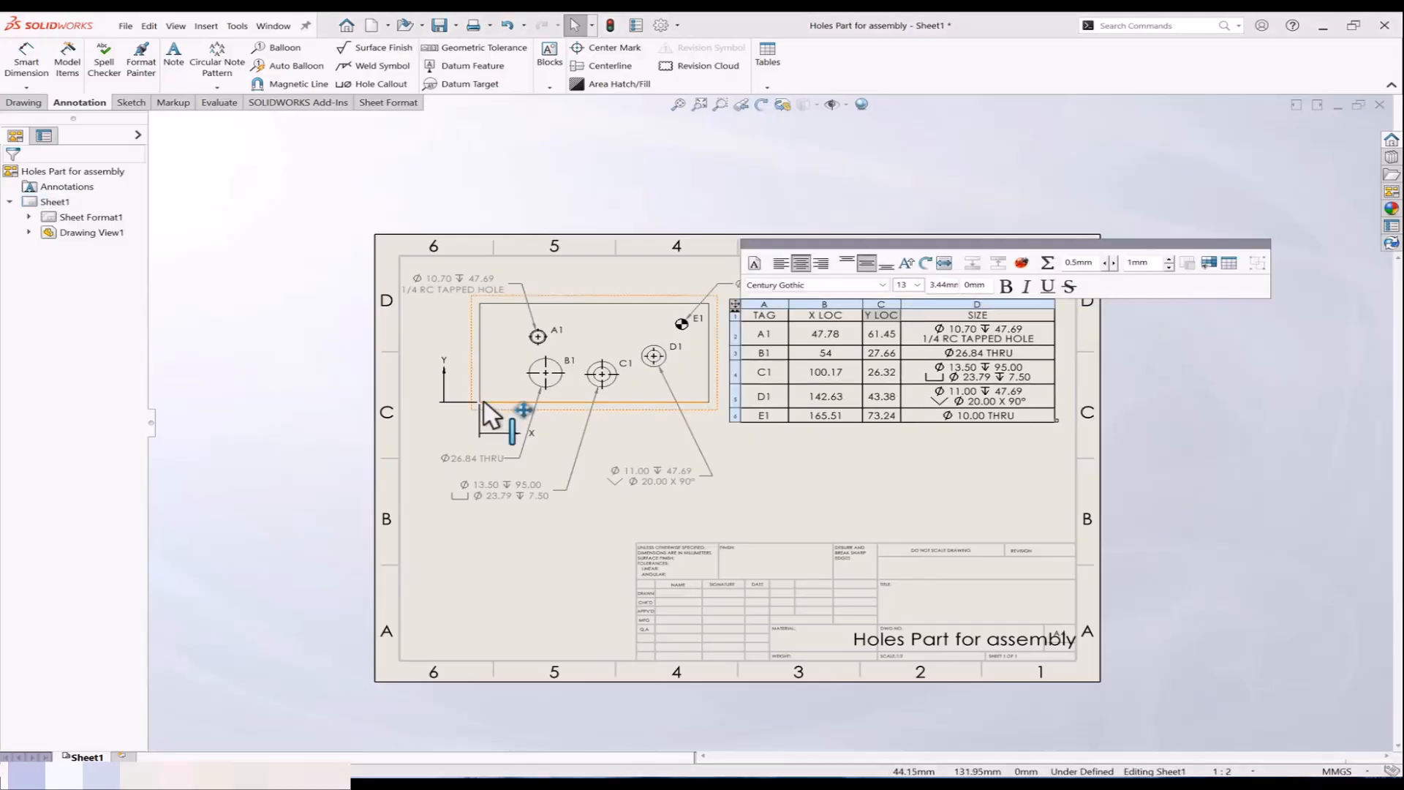
{"action": "left_click", "coordinate": [910, 486]}
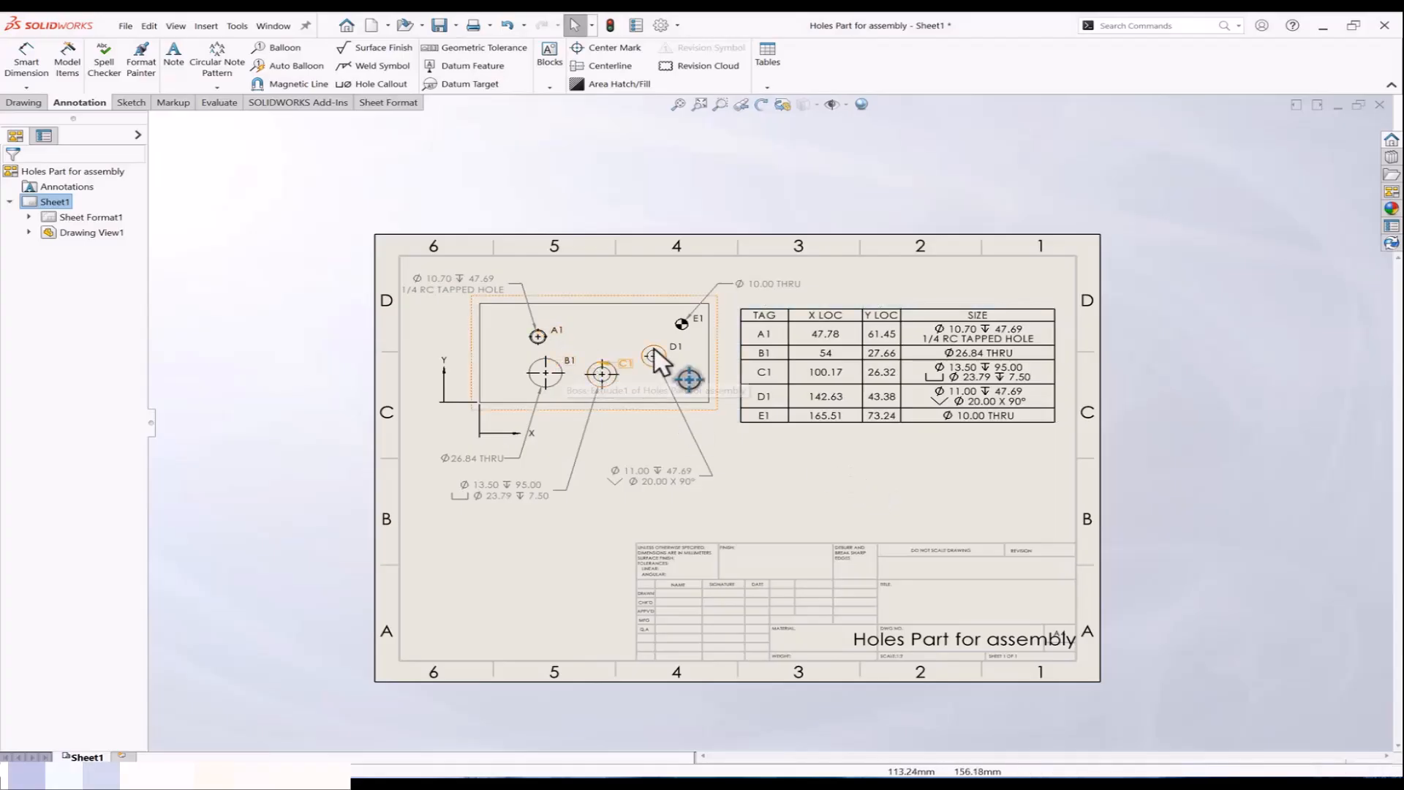
{"action": "left_click", "coordinate": [764, 347]}
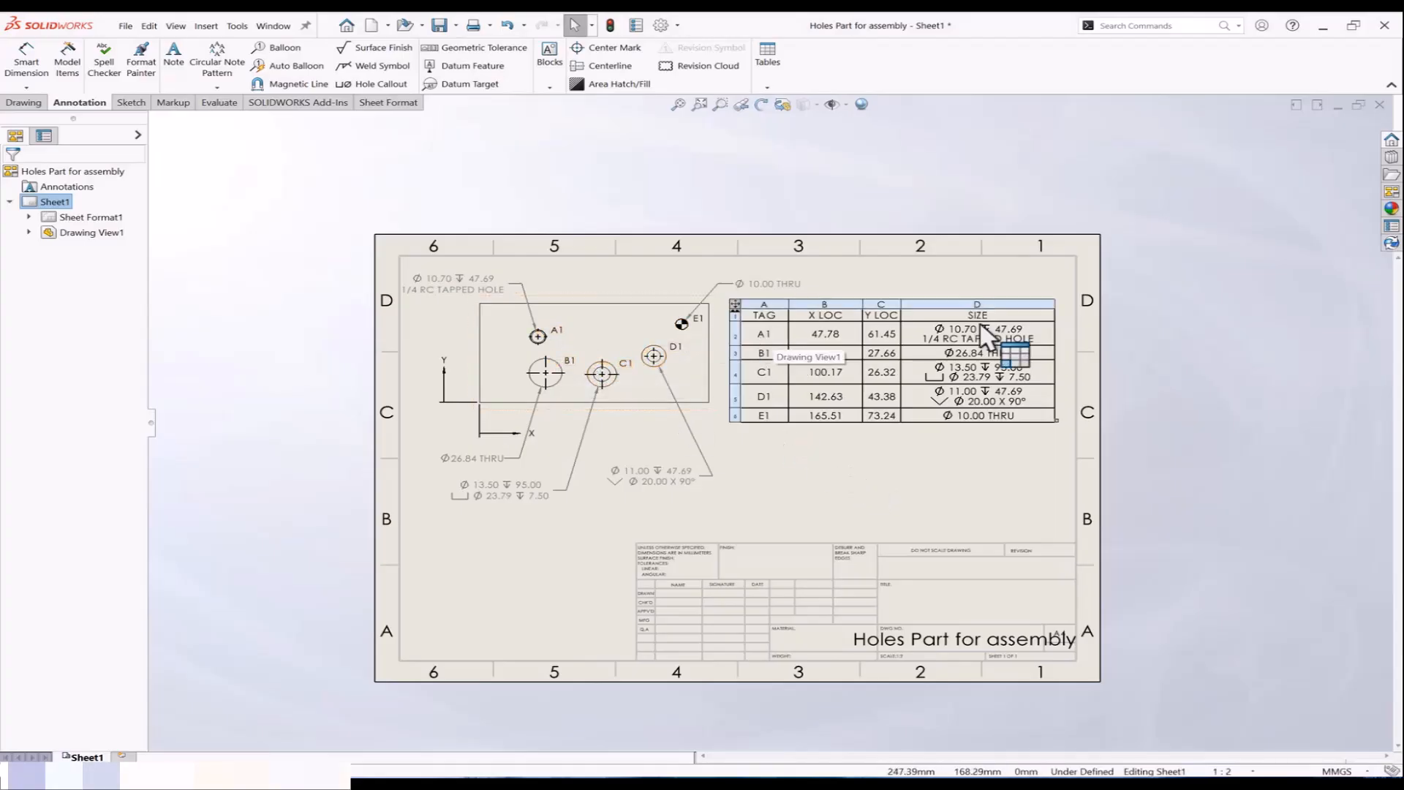
Step: Create a new drawing from the Drawing template on a standard A4 (ANSI) Landscape sheet
{"action": "left_click", "coordinate": [954, 469]}
{"action": "scroll", "coordinate": [783, 484], "scroll_direction": "up", "scroll_amount": 1}
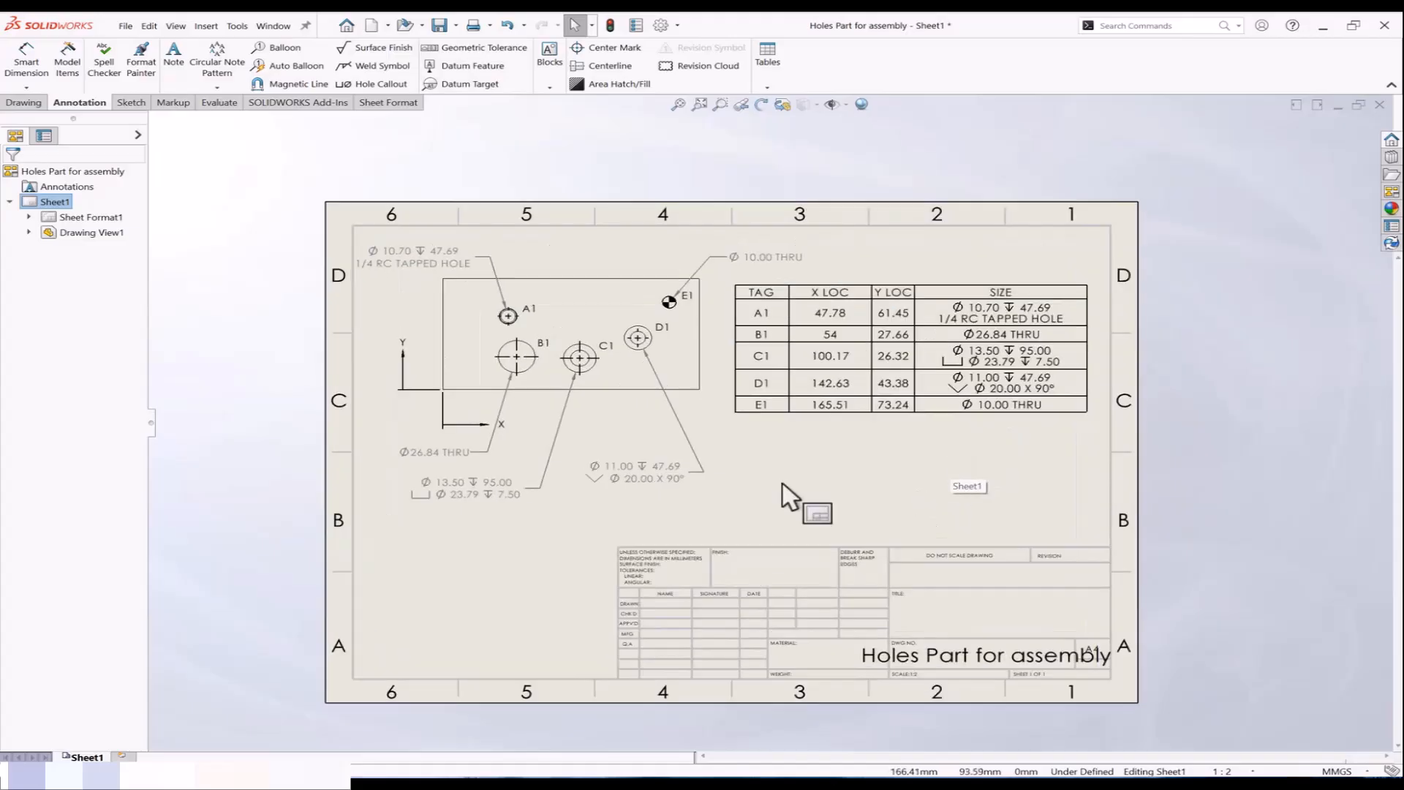
{"action": "middle_click_drag", "start_coordinate": [782, 482], "coordinate": [802, 481]}
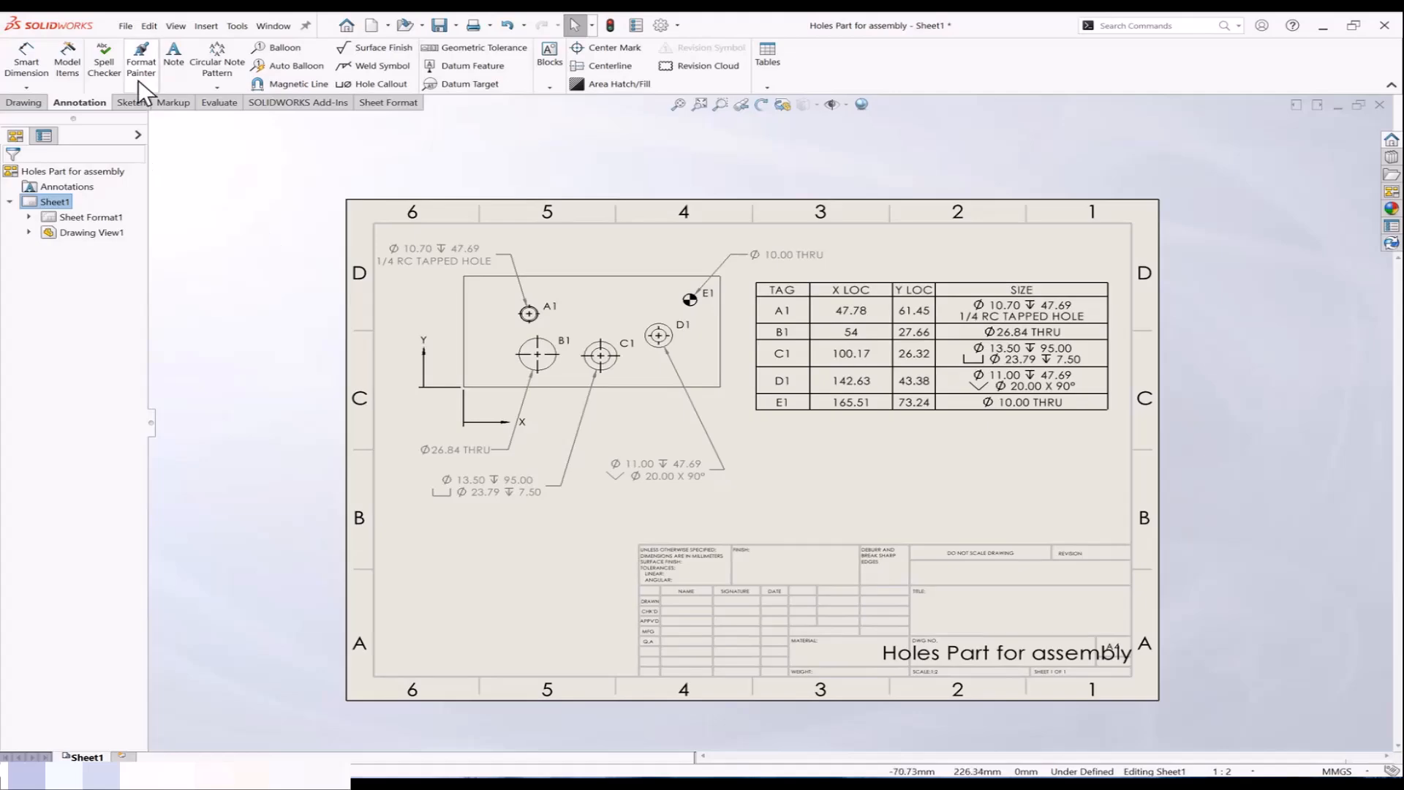
{"action": "left_click", "coordinate": [126, 26]}
{"action": "left_click", "coordinate": [137, 46]}
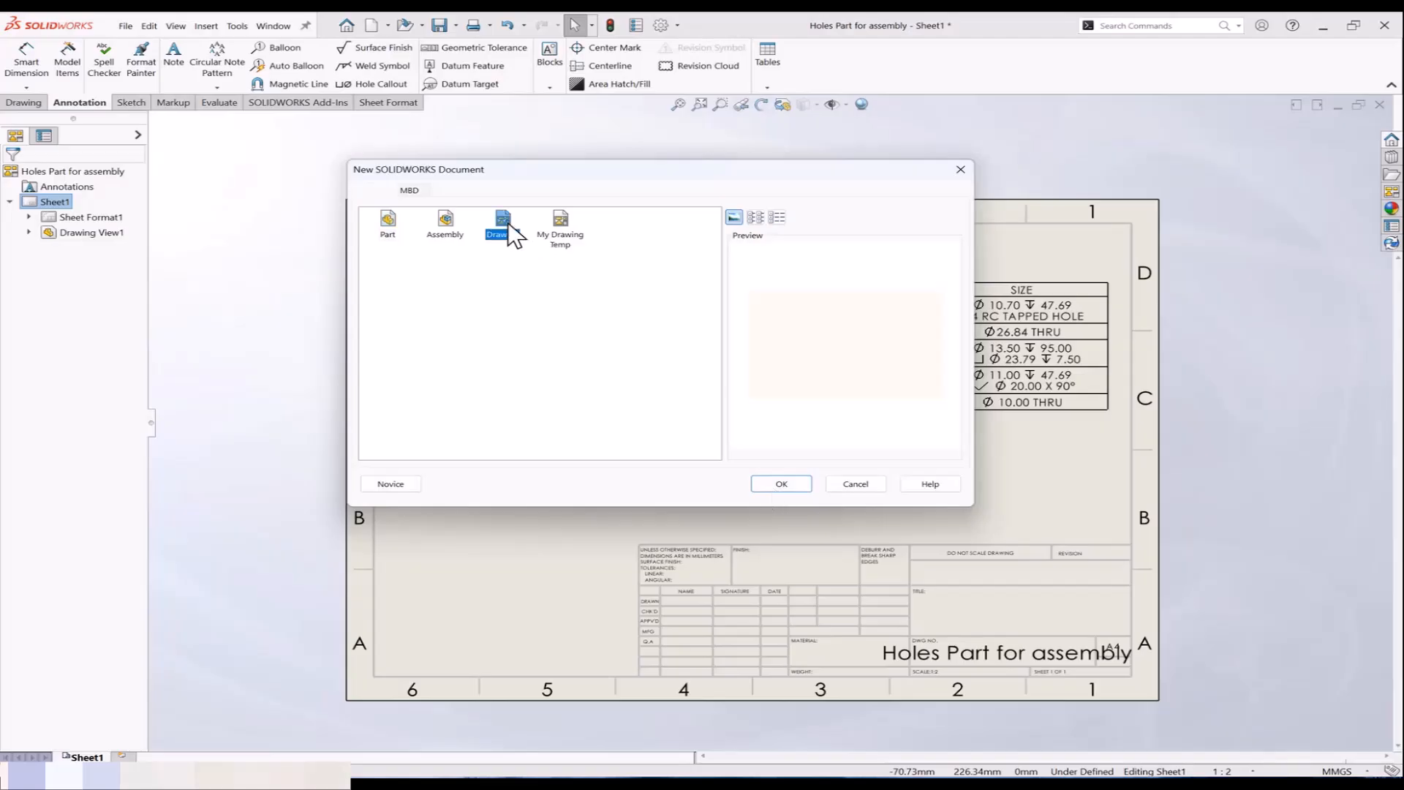
{"action": "left_click", "coordinate": [781, 485]}
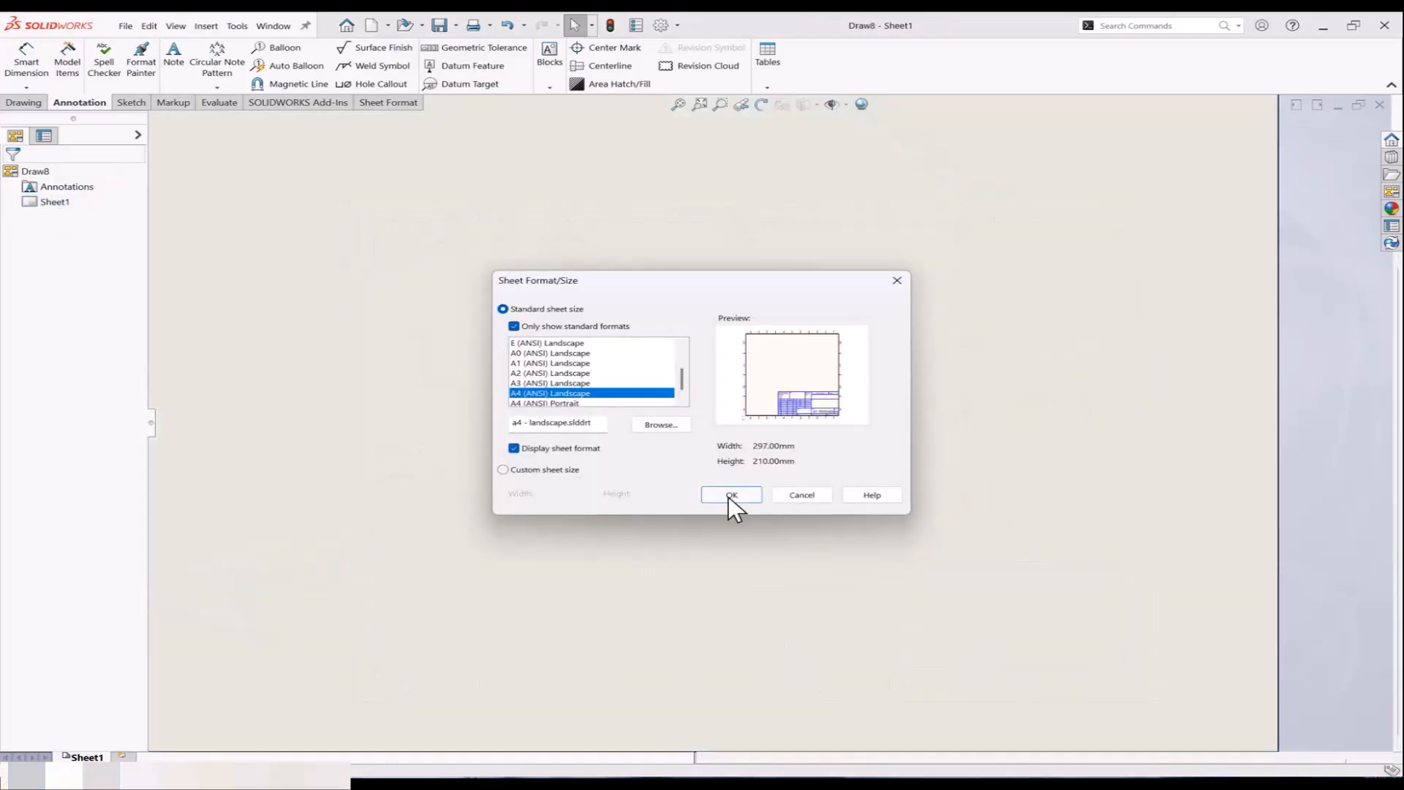
{"action": "left_click", "coordinate": [731, 495]}
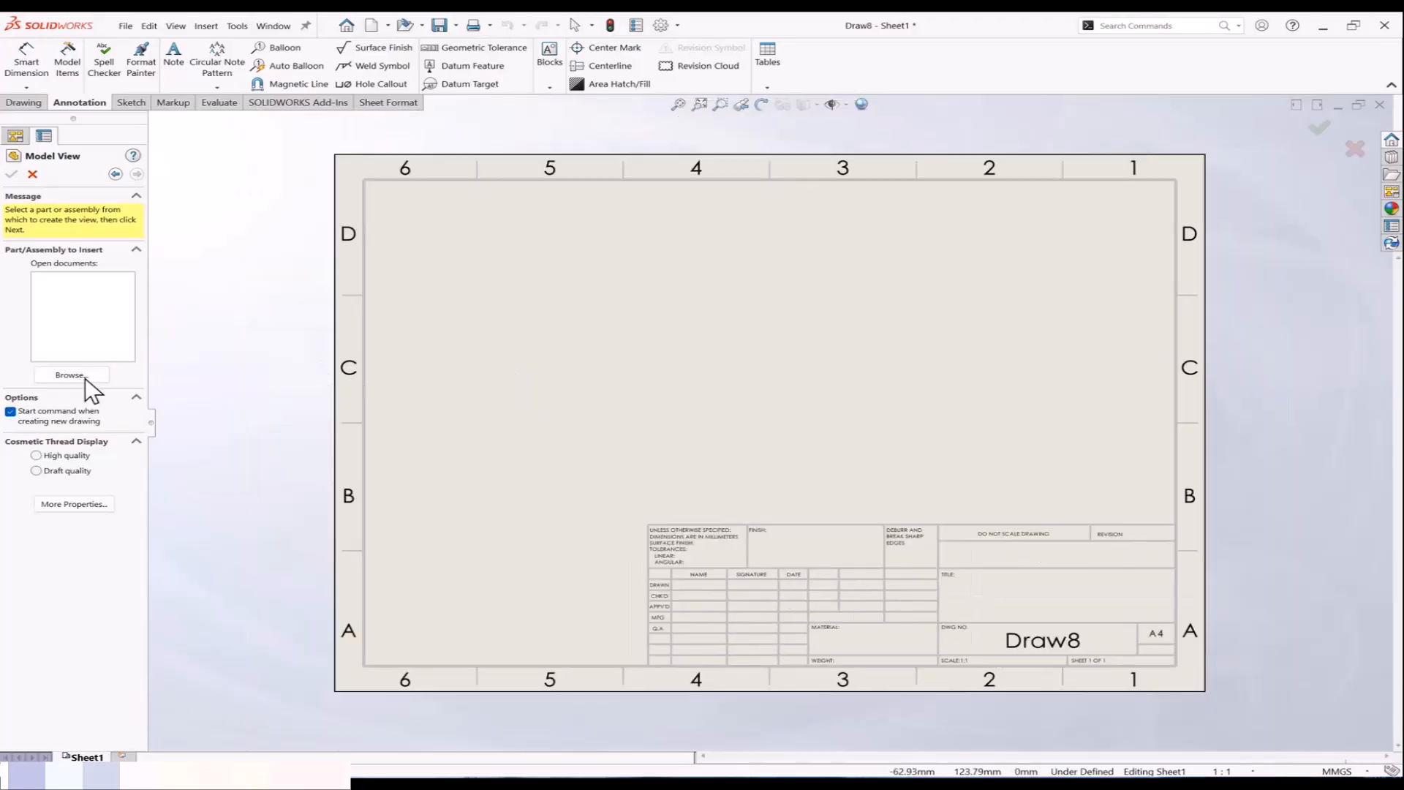
Step: Browse for the model view's source file, widening the file list and checking the 1. Projects folder
{"action": "left_click", "coordinate": [86, 378]}
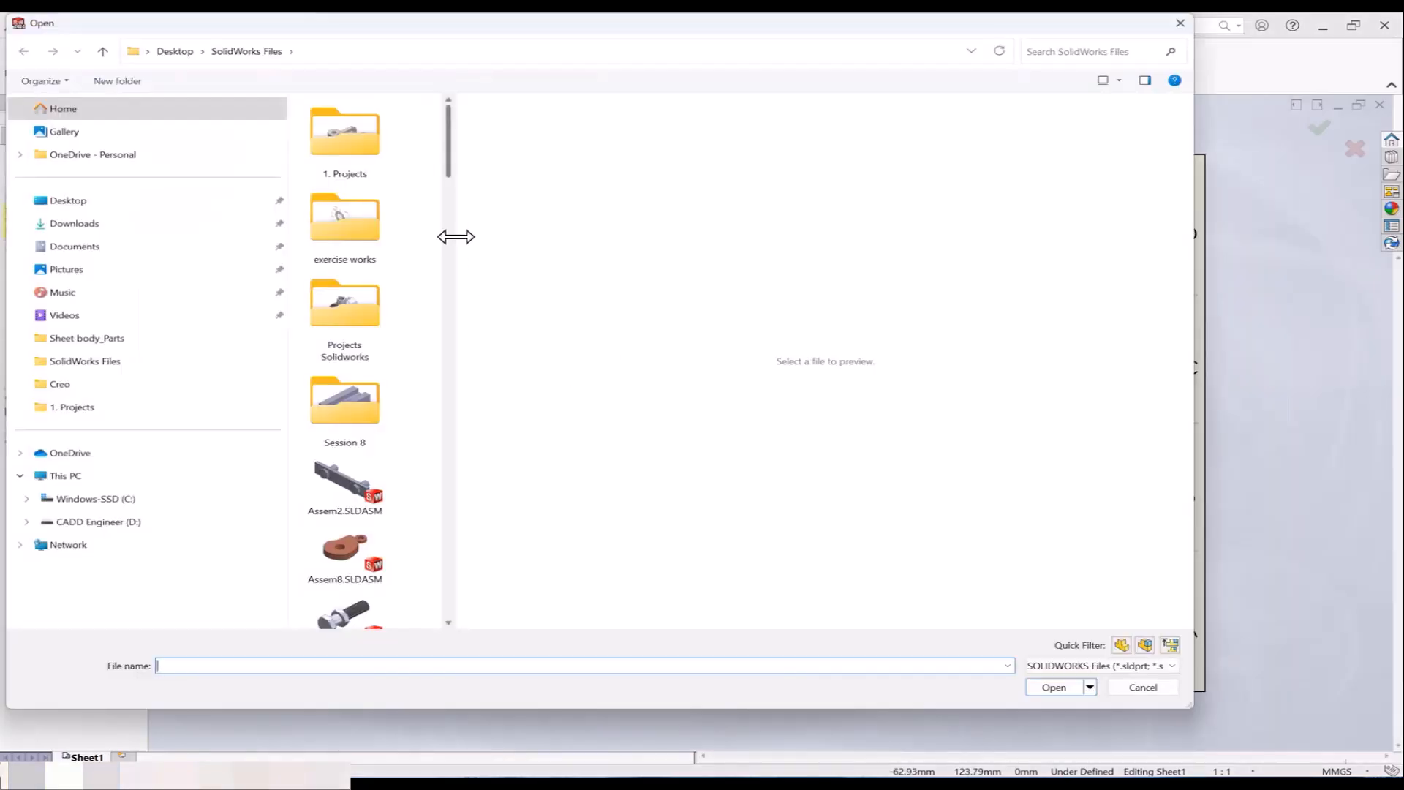
{"action": "left_click_drag", "start_coordinate": [456, 236], "coordinate": [861, 264]}
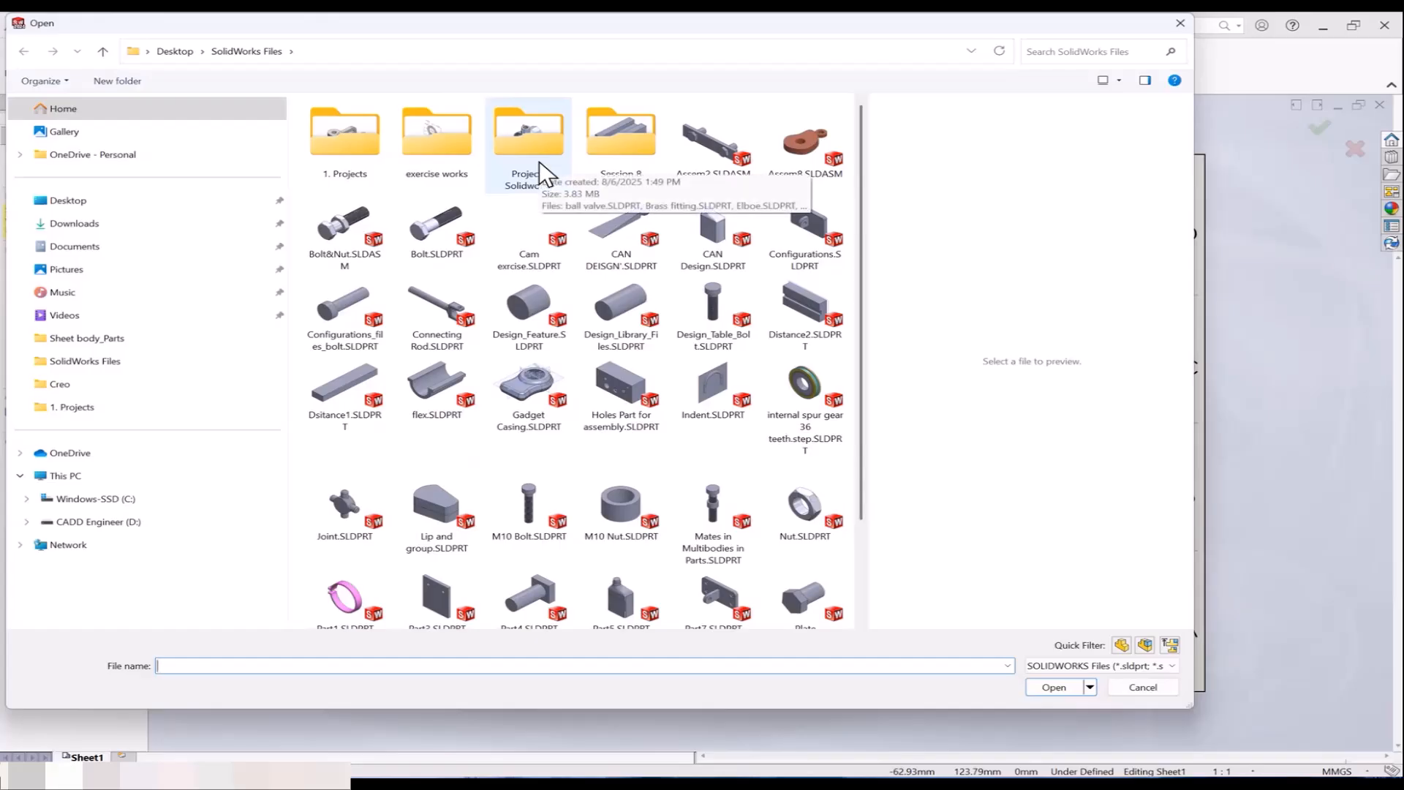
{"action": "double_click", "coordinate": [343, 146]}
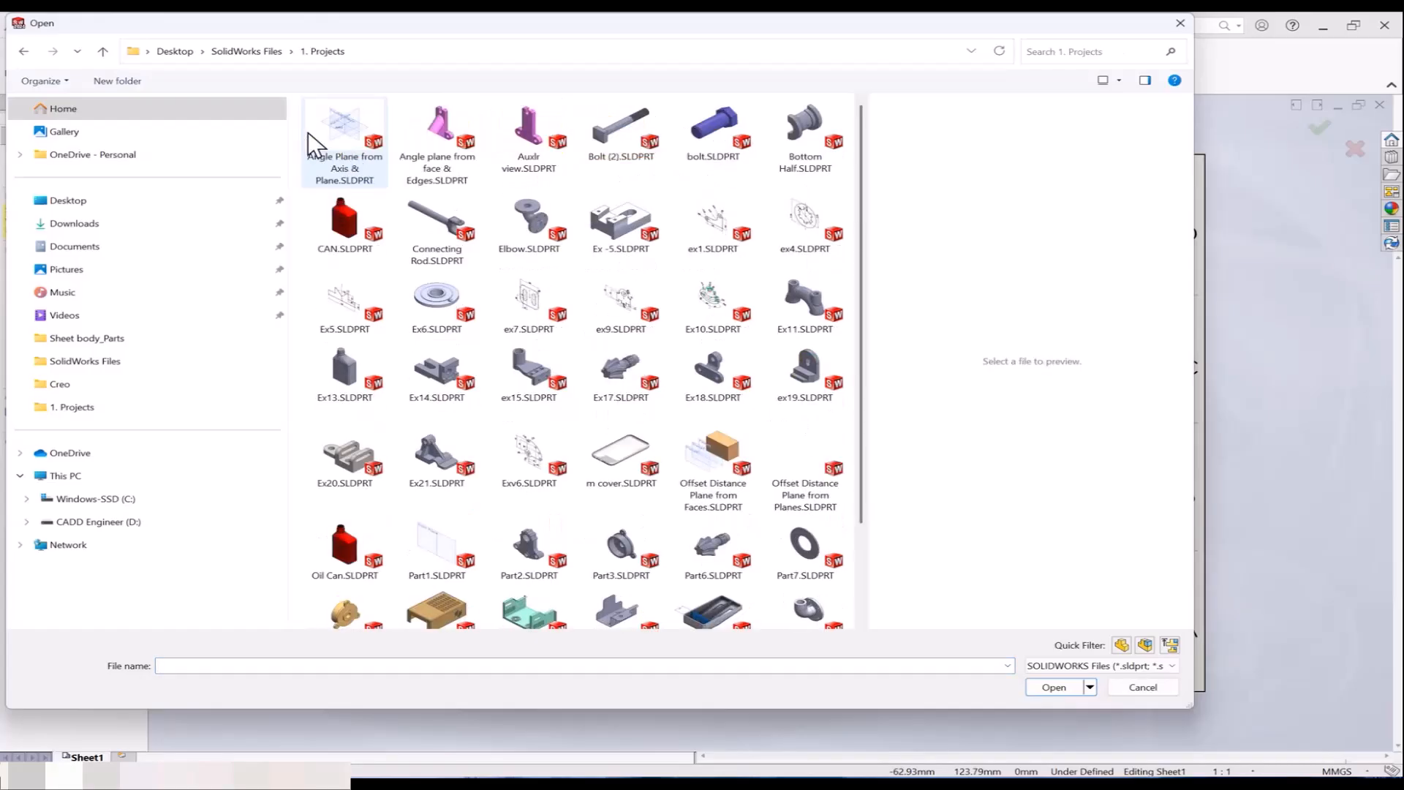
{"action": "left_click", "coordinate": [103, 51]}
{"action": "scroll", "coordinate": [335, 233], "scroll_direction": "down", "scroll_amount": 2}
{"action": "scroll", "coordinate": [468, 366], "scroll_direction": "up", "scroll_amount": 2}
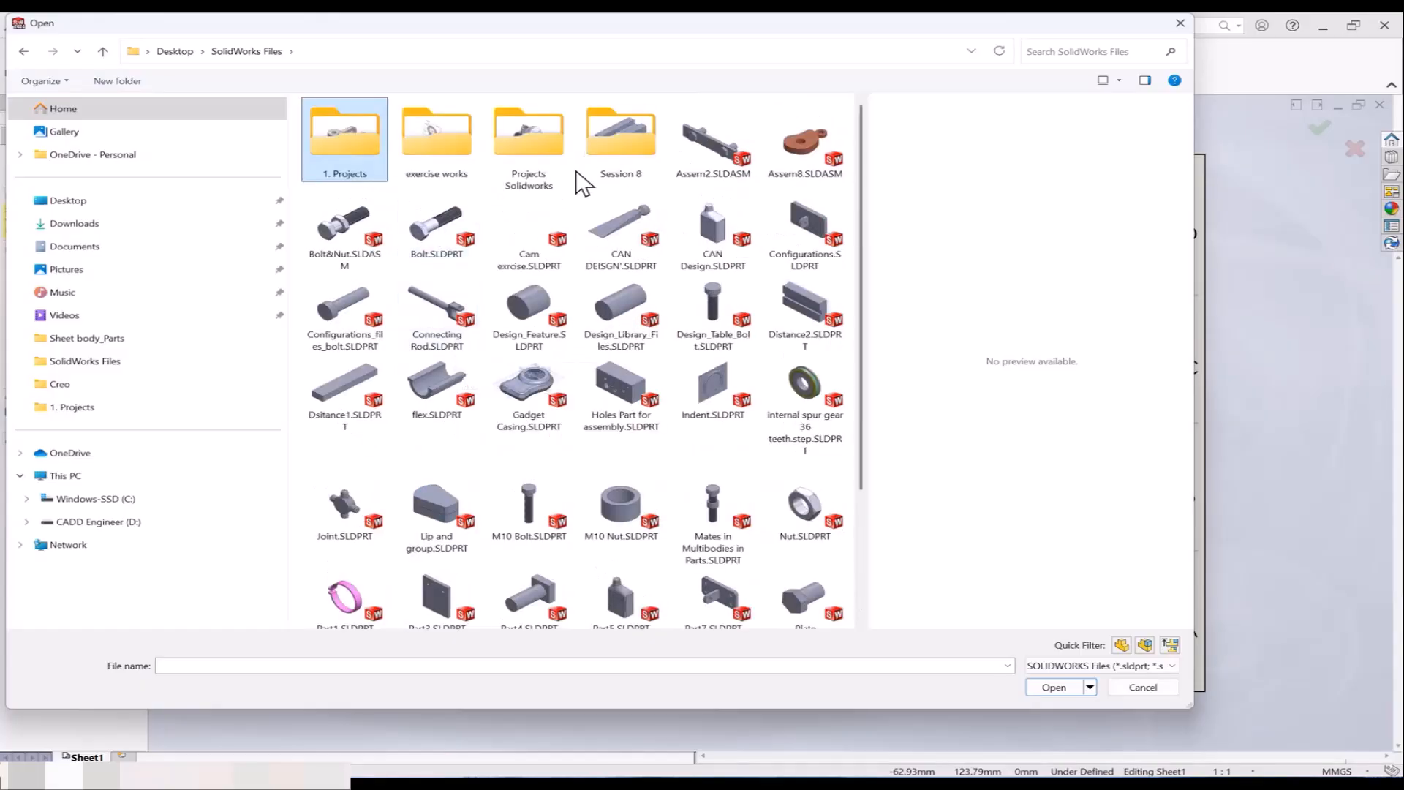
Step: Load Assem5.SLDASM from the Standard Folder inside Session 8 as the model view's source assembly
{"action": "double_click", "coordinate": [621, 142]}
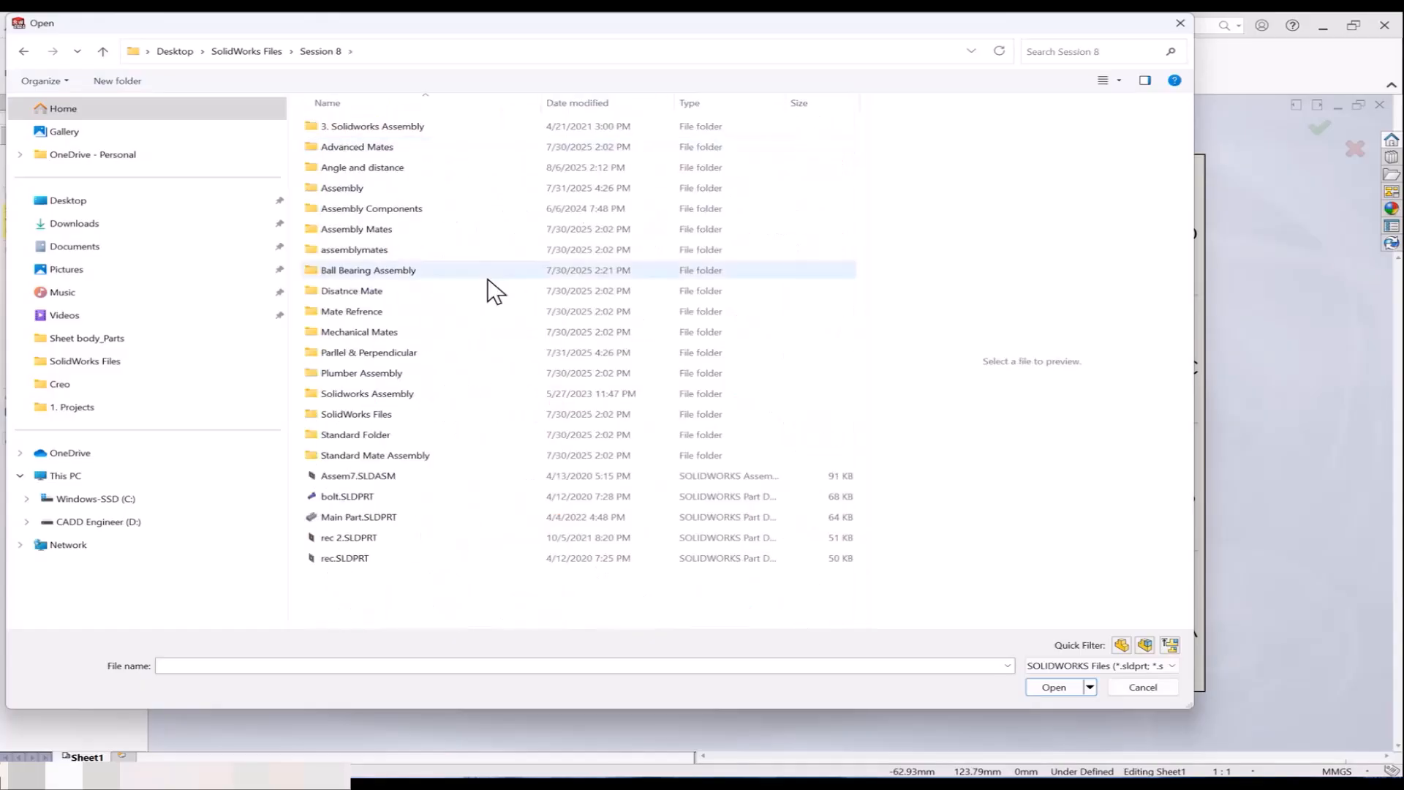
{"action": "left_click", "coordinate": [408, 392]}
{"action": "double_click", "coordinate": [408, 392]}
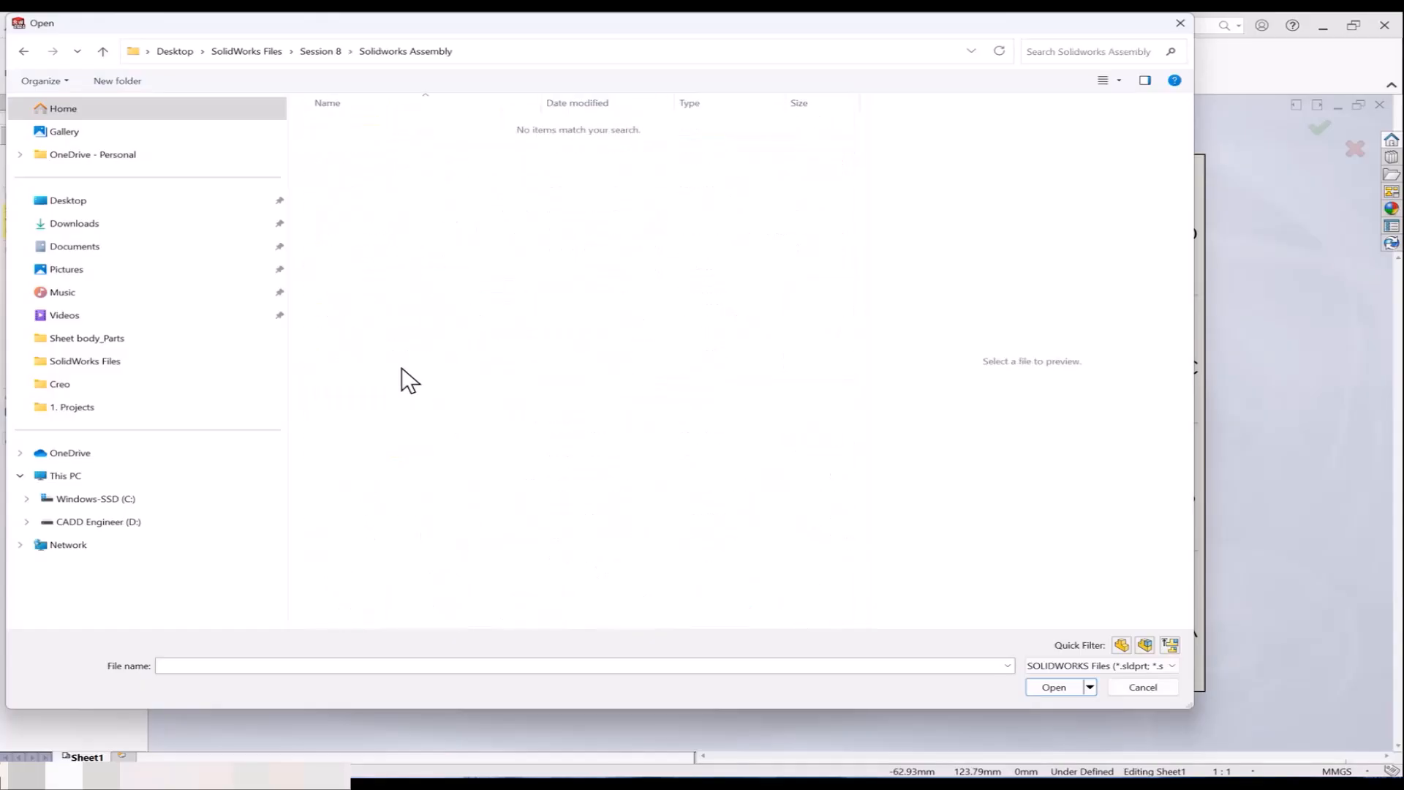
{"action": "left_click", "coordinate": [103, 51]}
{"action": "double_click", "coordinate": [383, 432]}
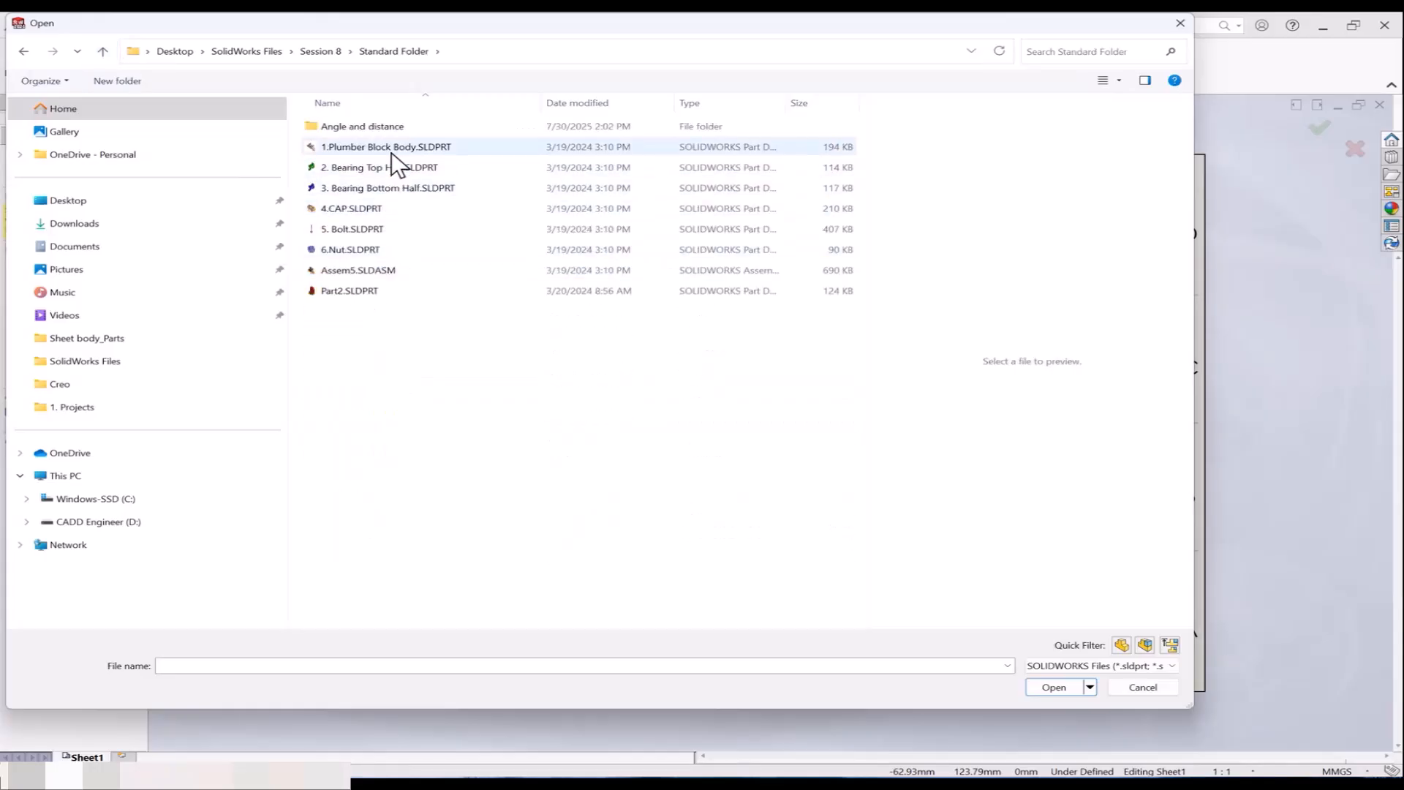
{"action": "left_click", "coordinate": [392, 268]}
{"action": "left_click", "coordinate": [1038, 691]}
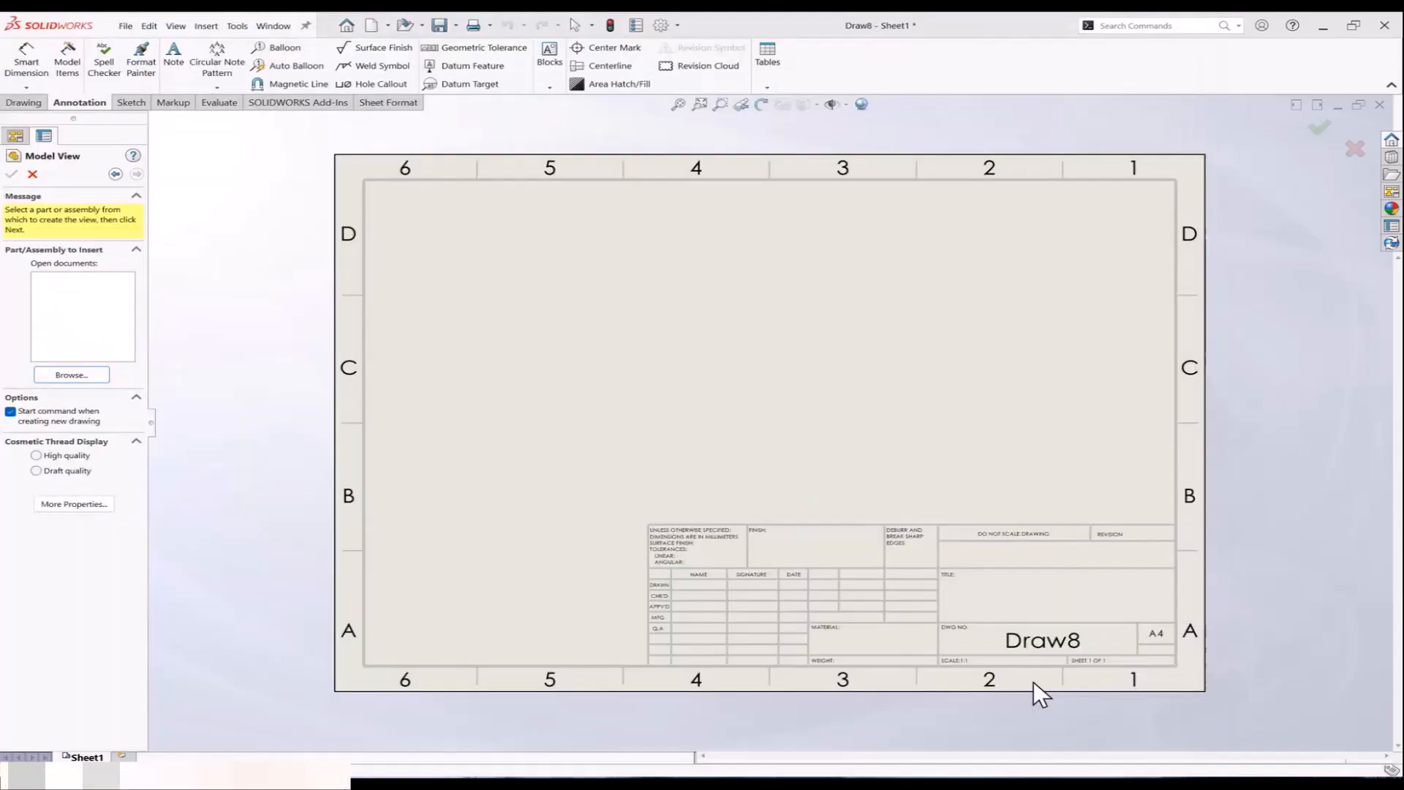
Step: Place a single front view of the assembly and move it to the left half of the sheet
{"action": "left_click", "coordinate": [796, 362]}
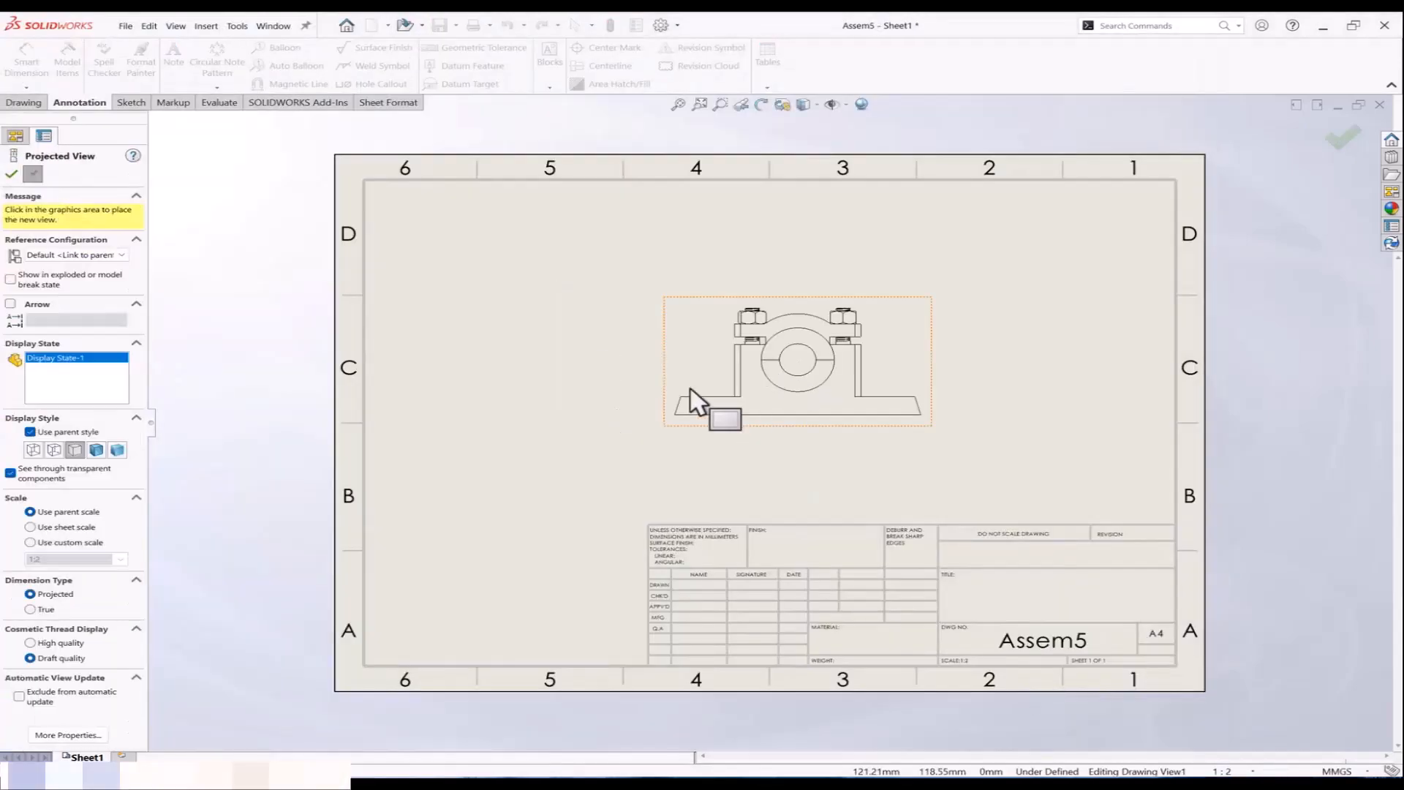
{"action": "key", "text": "Escape"}
{"action": "left_click_drag", "start_coordinate": [668, 369], "coordinate": [418, 407]}
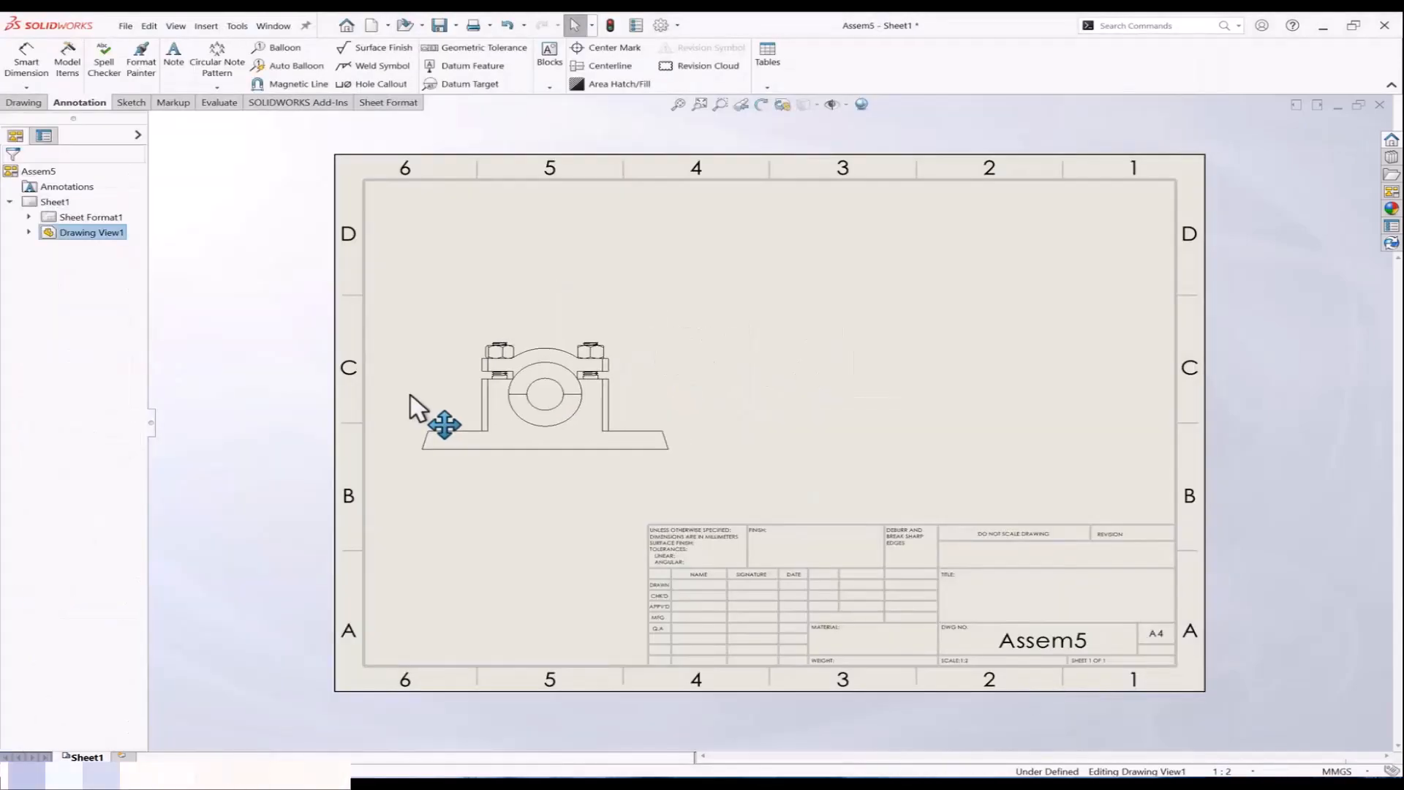
{"action": "left_click", "coordinate": [800, 376]}
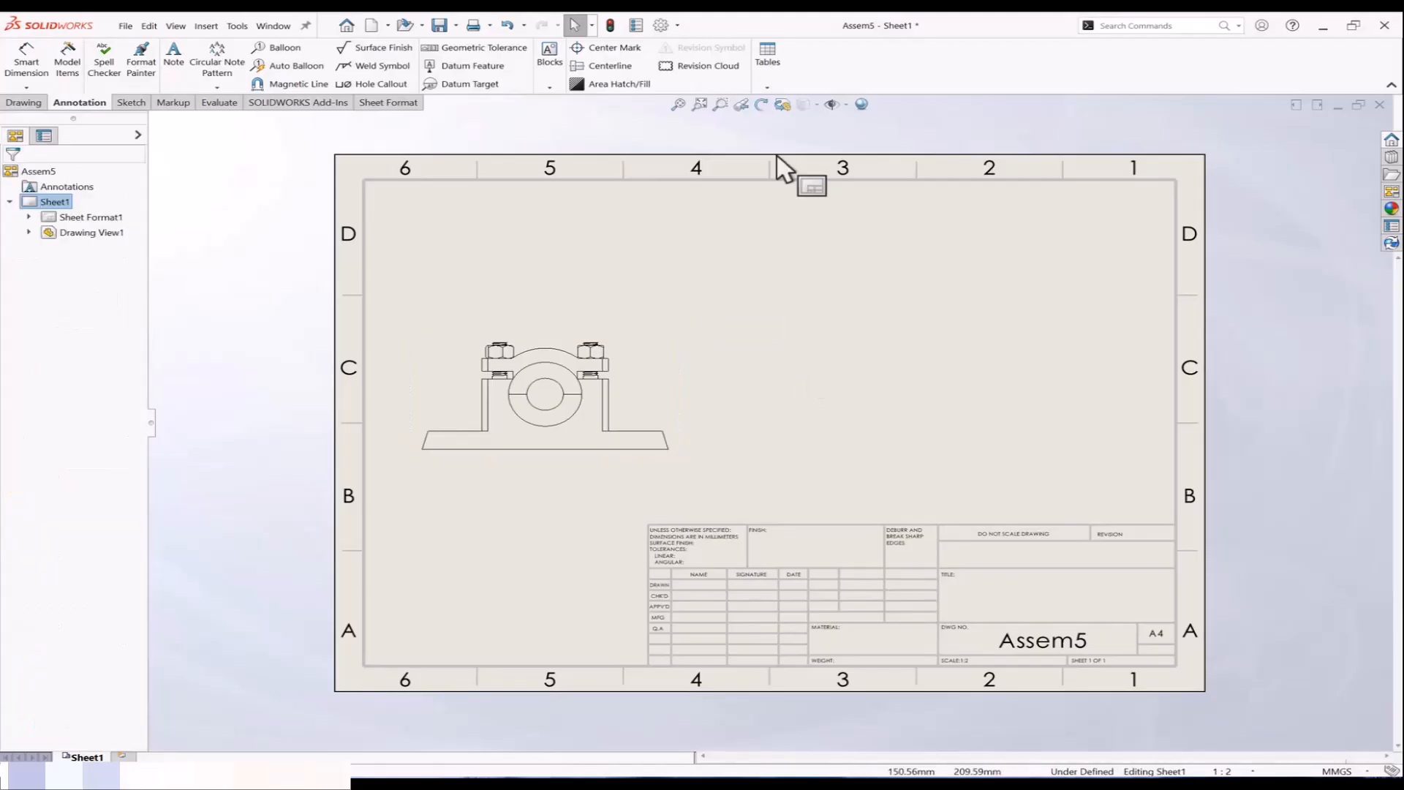
Step: Insert a top-level bill of materials with the bom-standard template and place it to the right of the assembly view
{"action": "left_click", "coordinate": [769, 86]}
{"action": "left_click", "coordinate": [814, 137]}
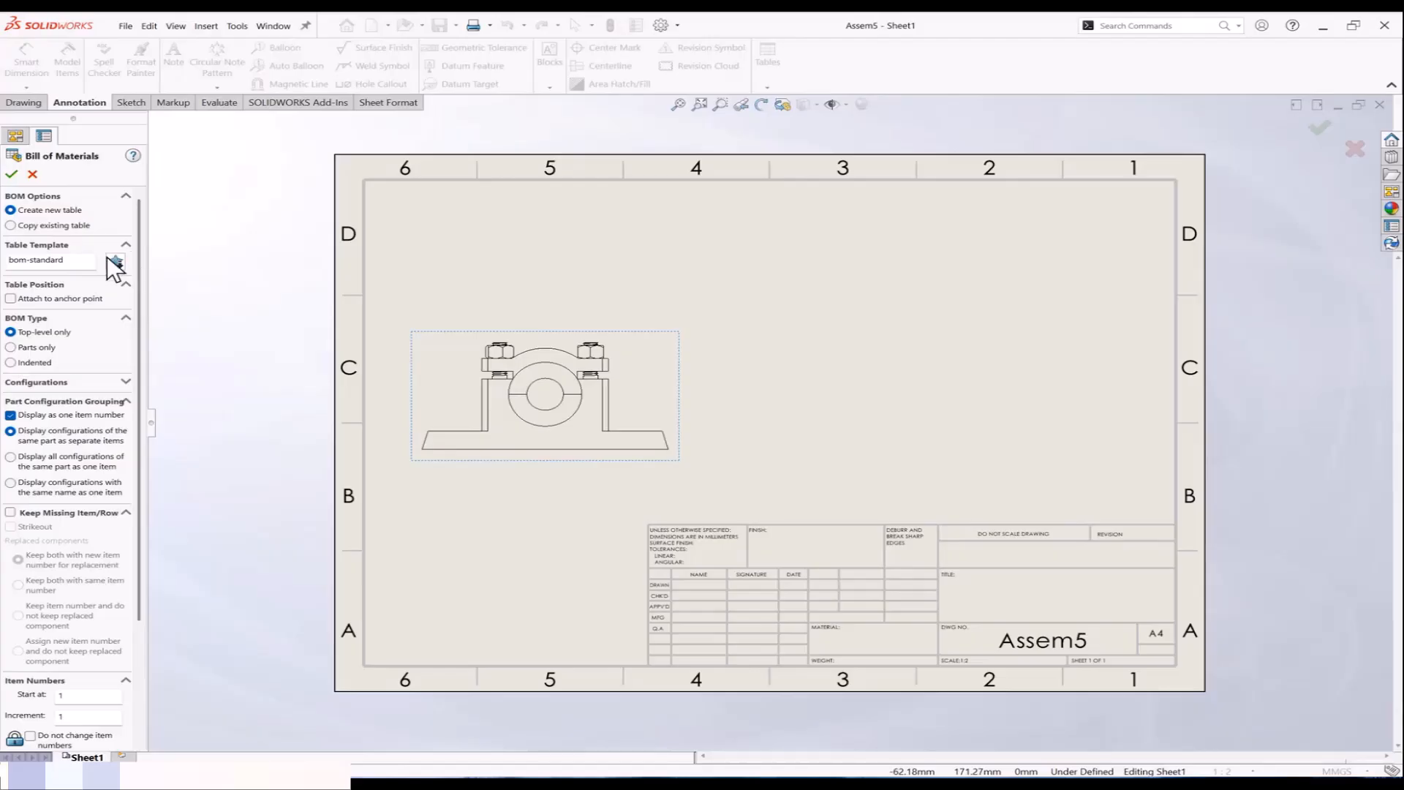
{"action": "left_click", "coordinate": [116, 261]}
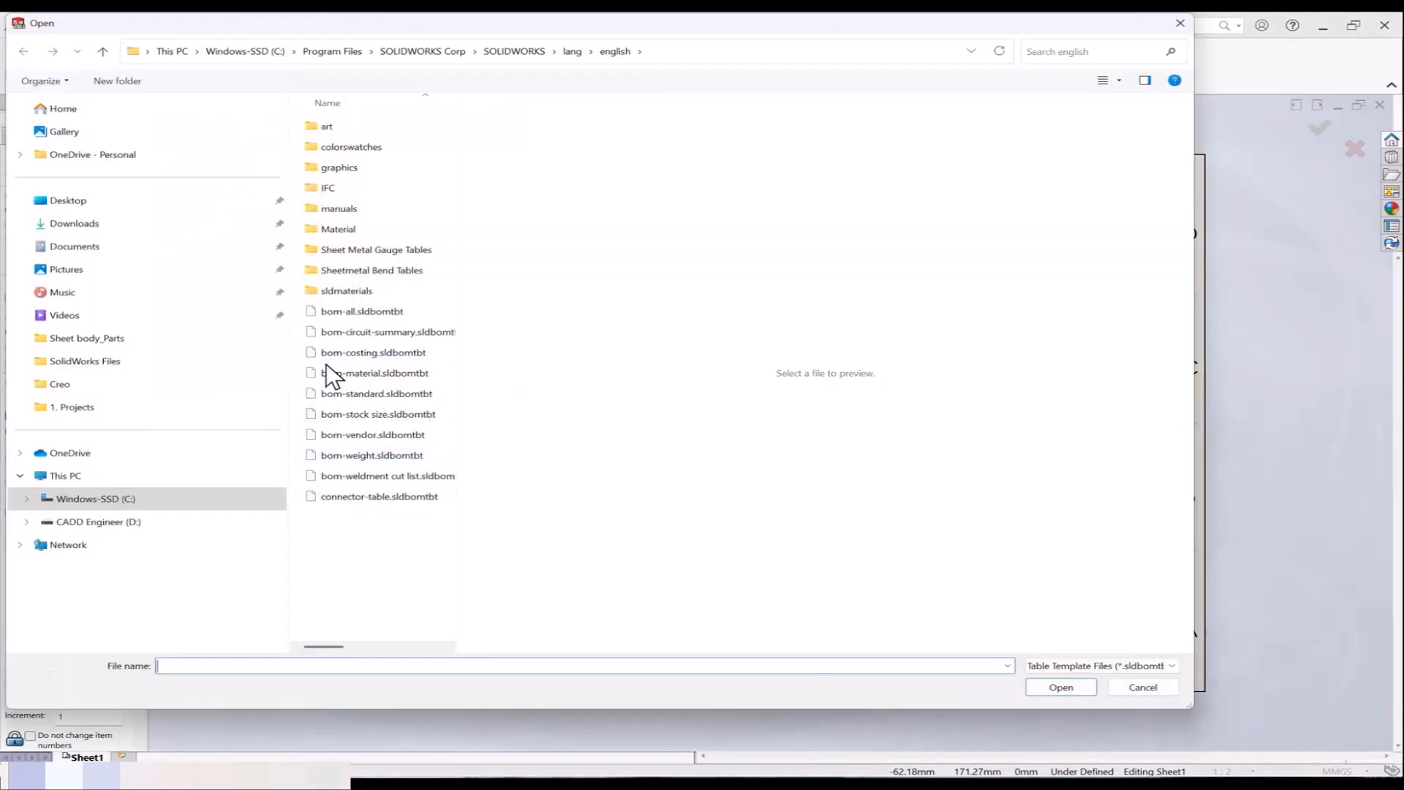
{"action": "left_click", "coordinate": [356, 393]}
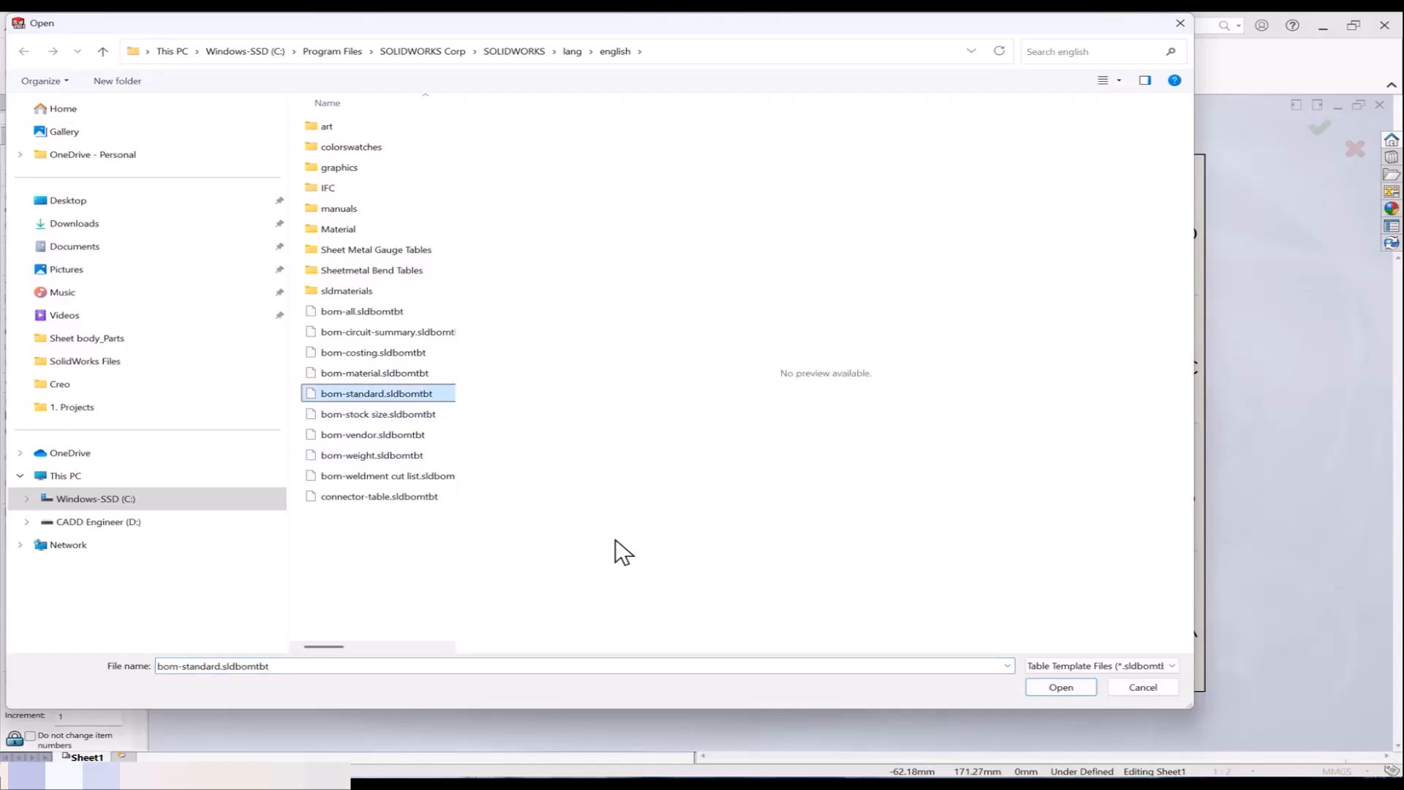
{"action": "left_click", "coordinate": [1058, 686]}
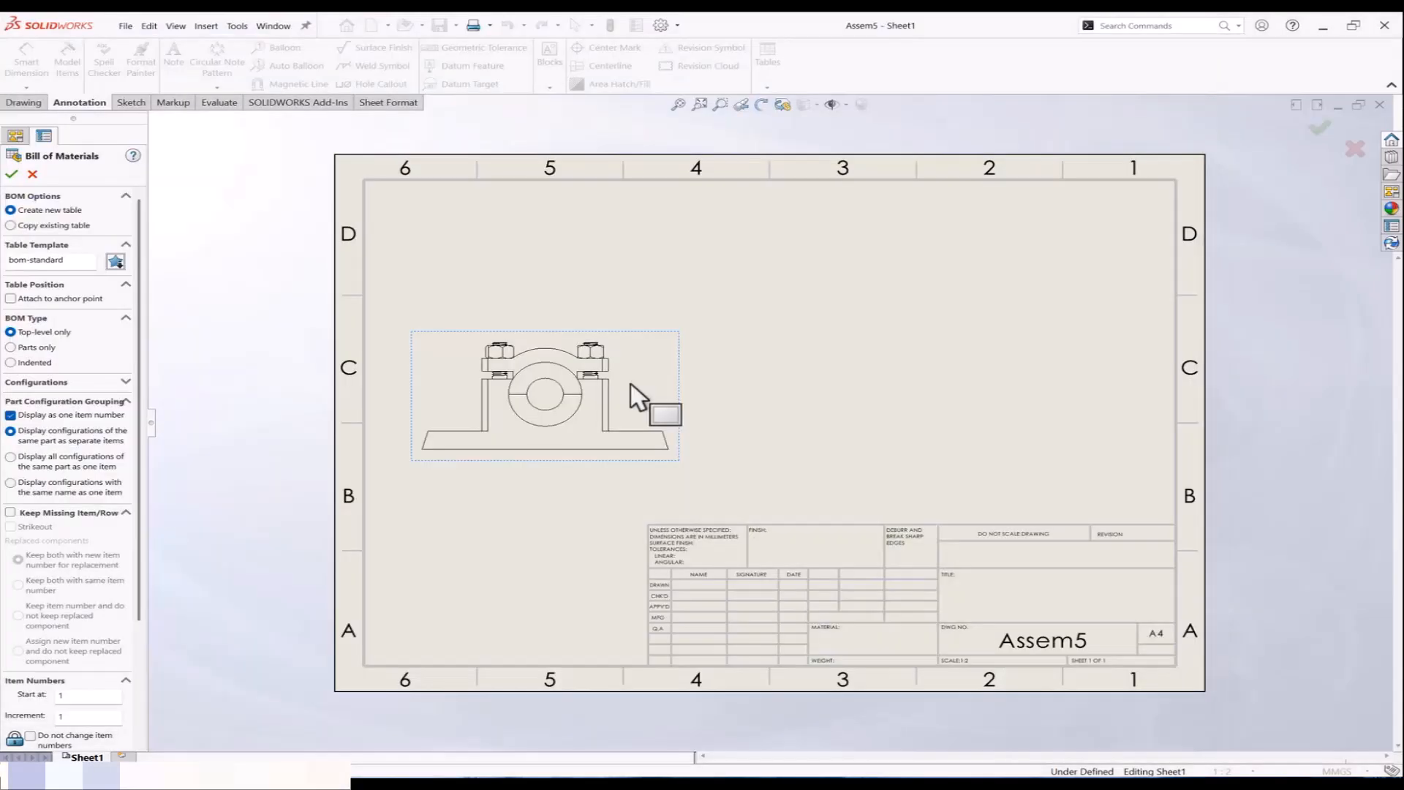
{"action": "left_click", "coordinate": [16, 178]}
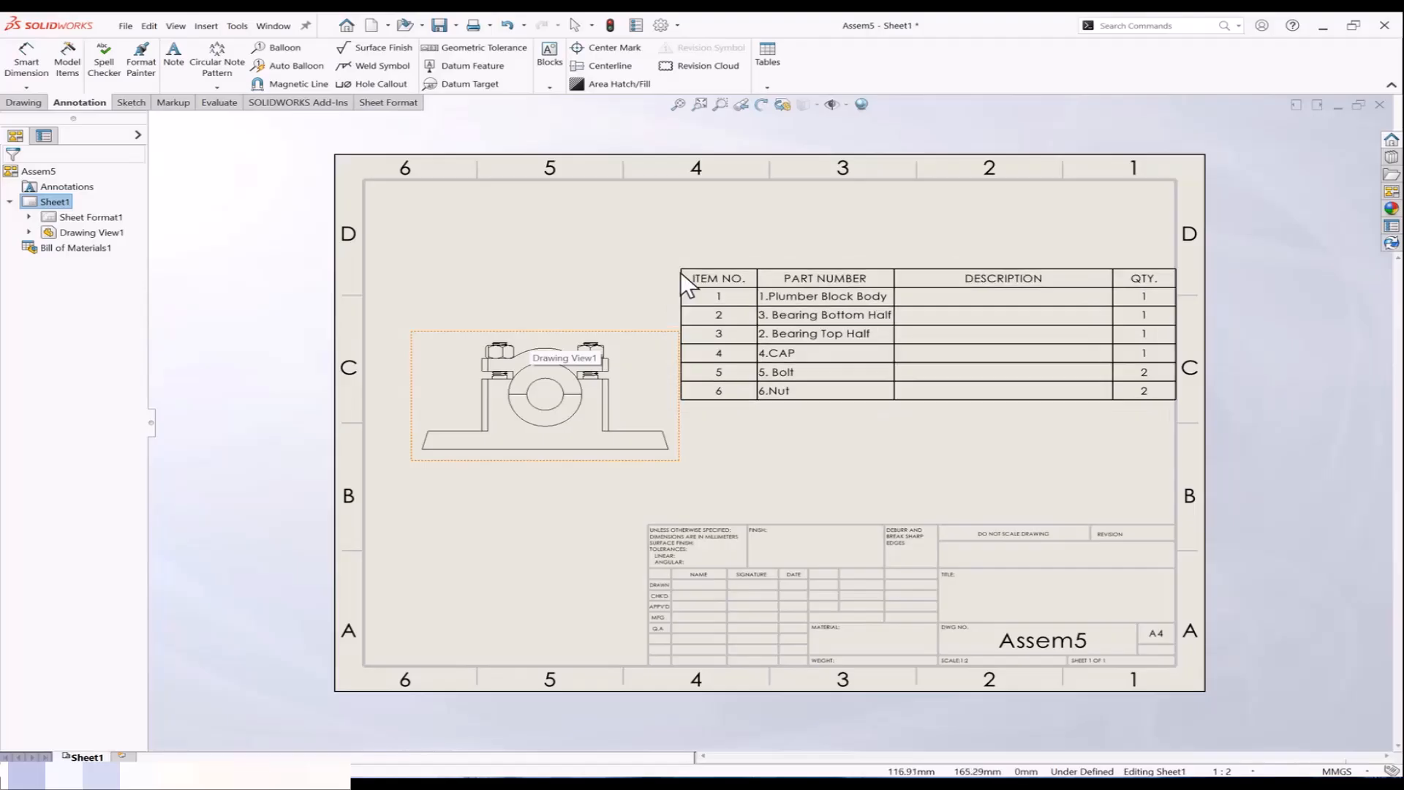
{"action": "left_click", "coordinate": [691, 332]}
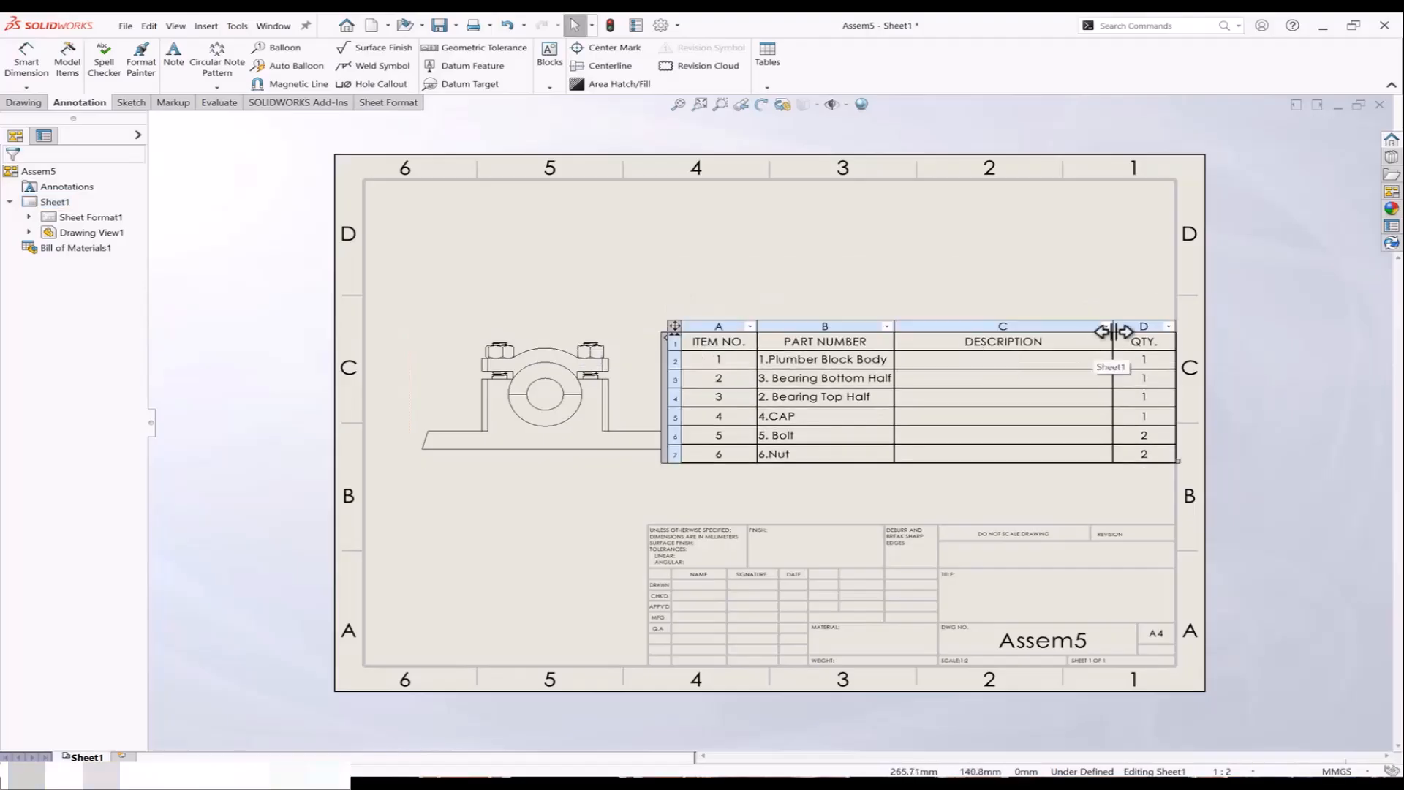
Step: Narrow the DESCRIPTION column of the bill of materials
{"action": "left_click_drag", "start_coordinate": [1112, 337], "coordinate": [969, 336]}
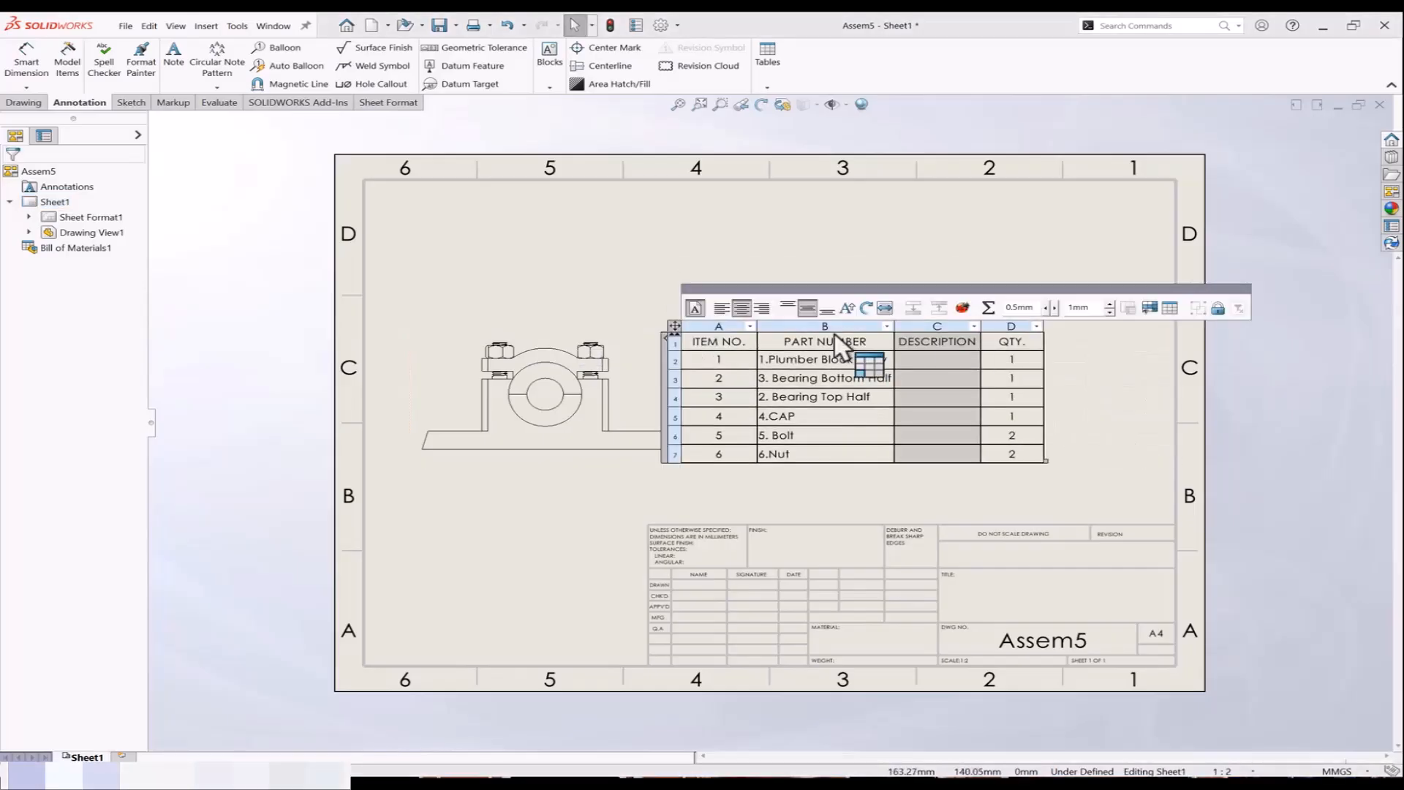
{"action": "right_click", "coordinate": [936, 324]}
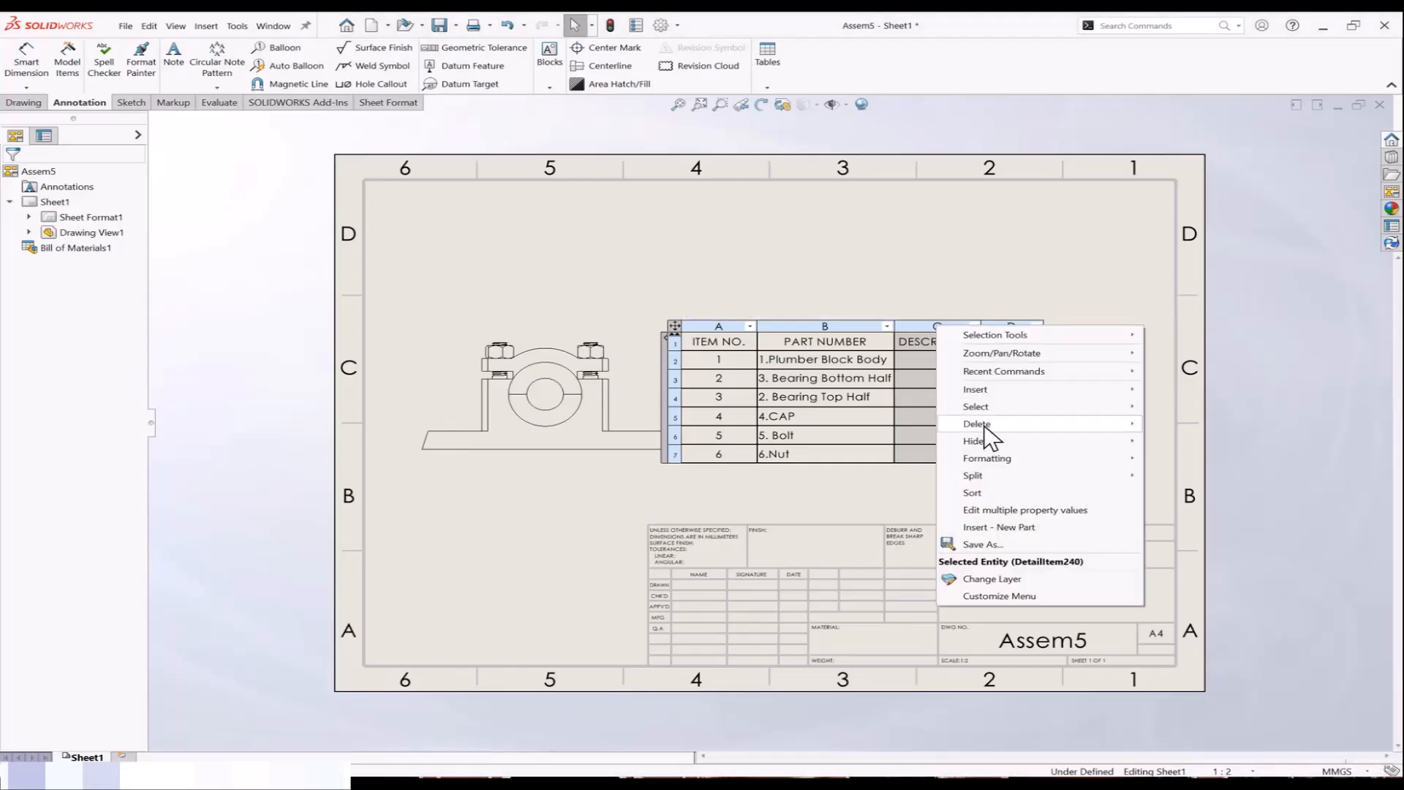
{"action": "mouse_move", "coordinate": [984, 424]}
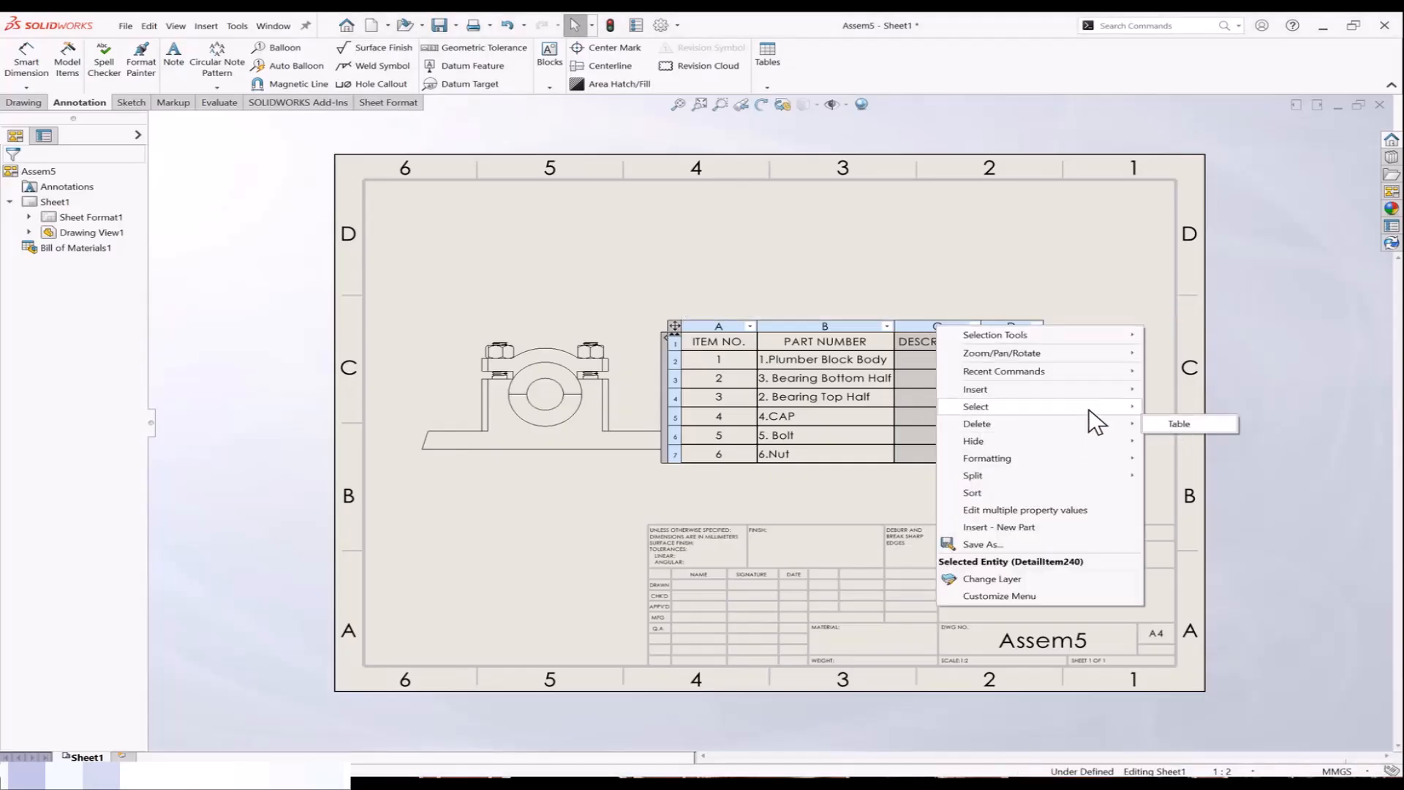
{"action": "mouse_move", "coordinate": [1094, 393]}
{"action": "key", "text": "Escape"}
{"action": "key", "text": "Escape"}
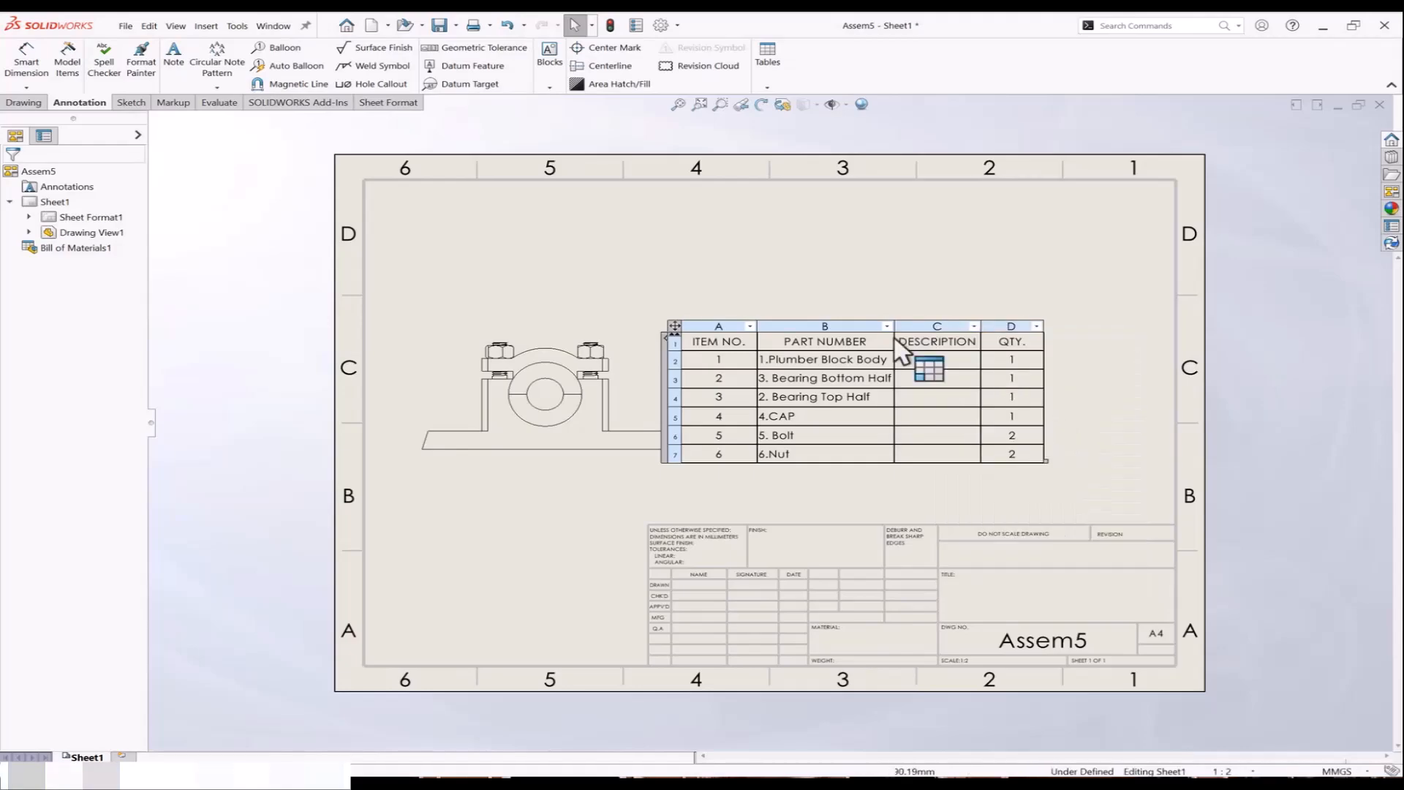
Step: Delete the DESCRIPTION column from the bill of materials
{"action": "left_click", "coordinate": [930, 326]}
{"action": "right_click", "coordinate": [930, 326]}
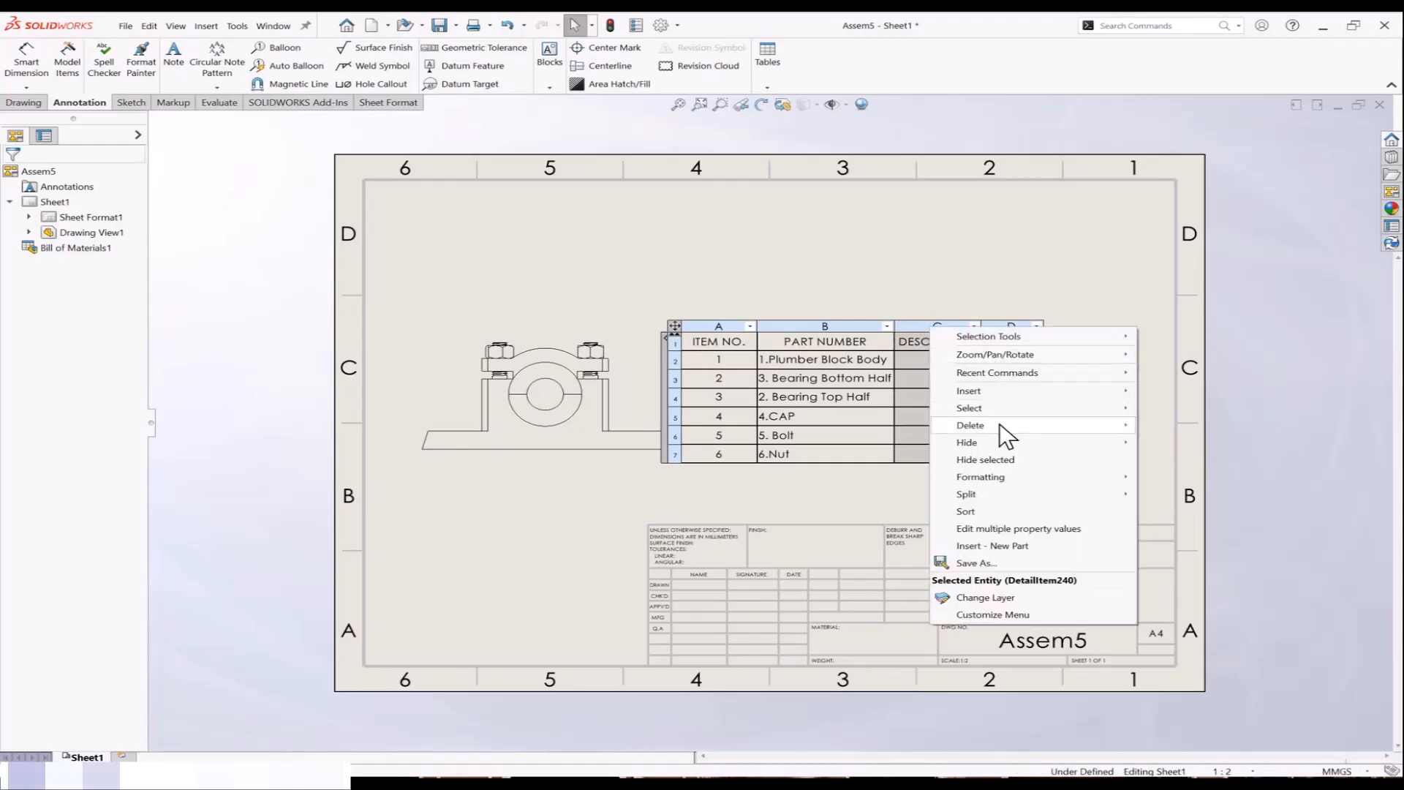
{"action": "mouse_move", "coordinate": [999, 423]}
{"action": "left_click", "coordinate": [1178, 444]}
Step: Move the bill of materials and the assembly view apart and level with each other in the upper half of the sheet
{"action": "mouse_move", "coordinate": [674, 326]}
{"action": "left_mouse_down"}
{"action": "mouse_move", "coordinate": [768, 334]}
{"action": "mouse_move", "coordinate": [841, 318]}
{"action": "mouse_move", "coordinate": [823, 327]}
{"action": "left_mouse_up"}
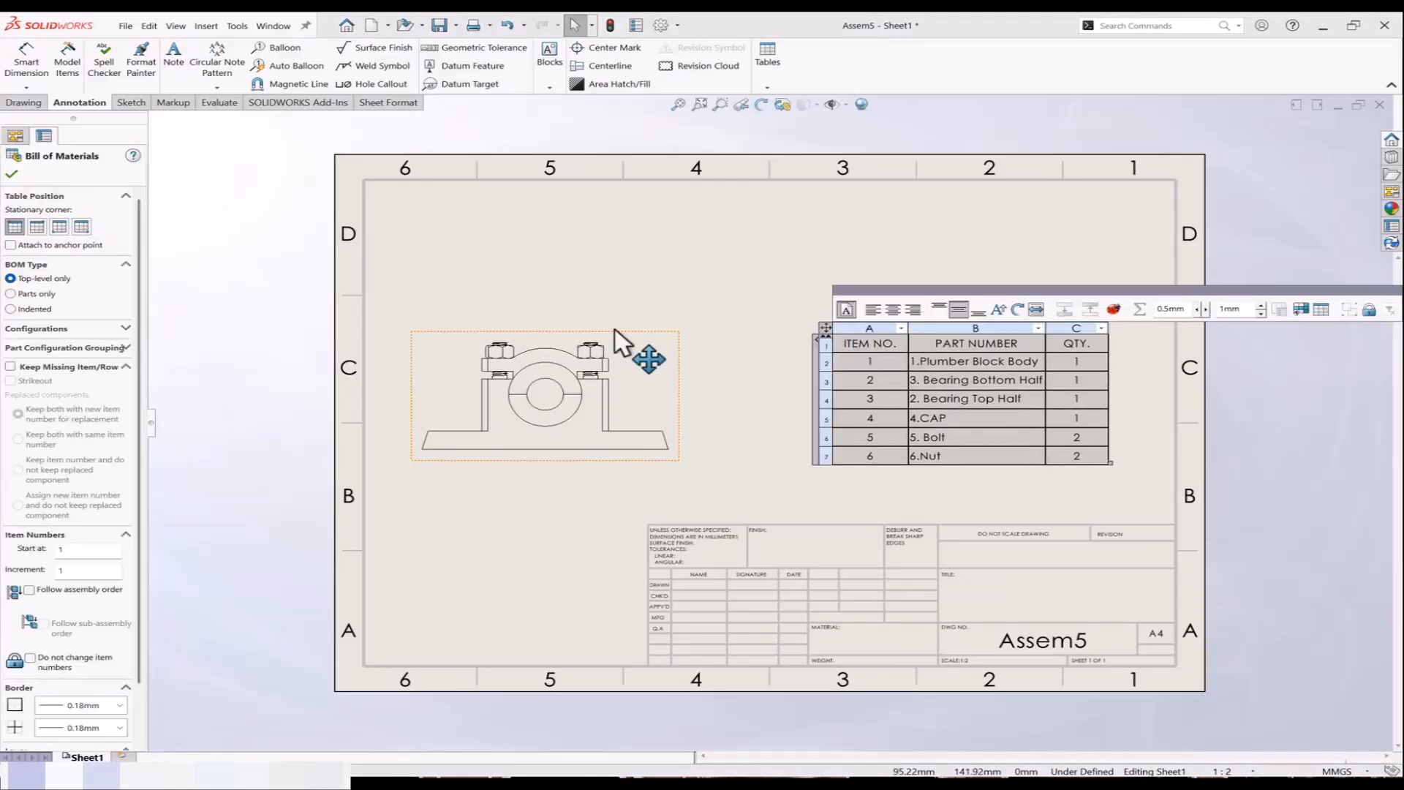
{"action": "left_click_drag", "start_coordinate": [625, 337], "coordinate": [637, 275]}
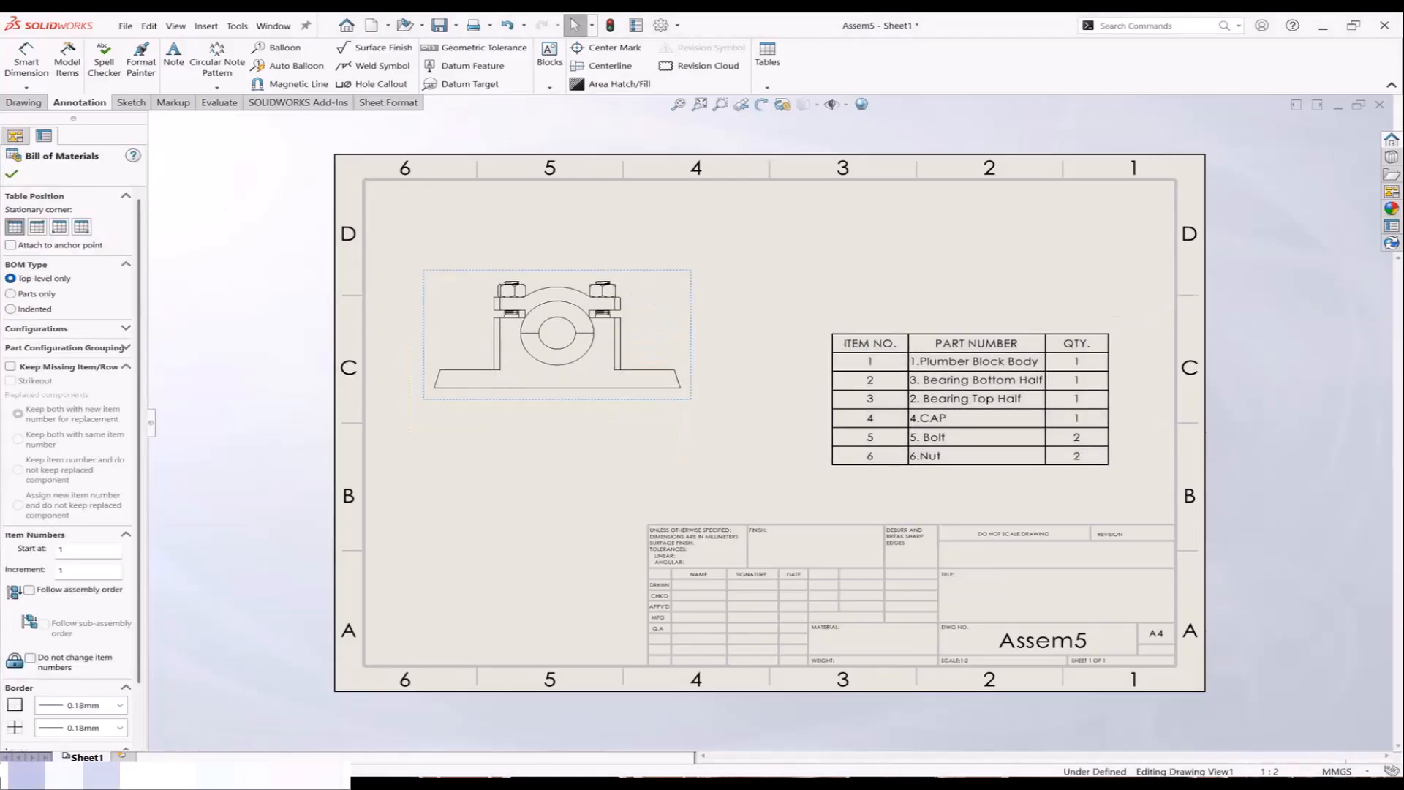
{"action": "left_click_drag", "start_coordinate": [825, 334], "coordinate": [819, 270]}
{"action": "left_click", "coordinate": [740, 345]}
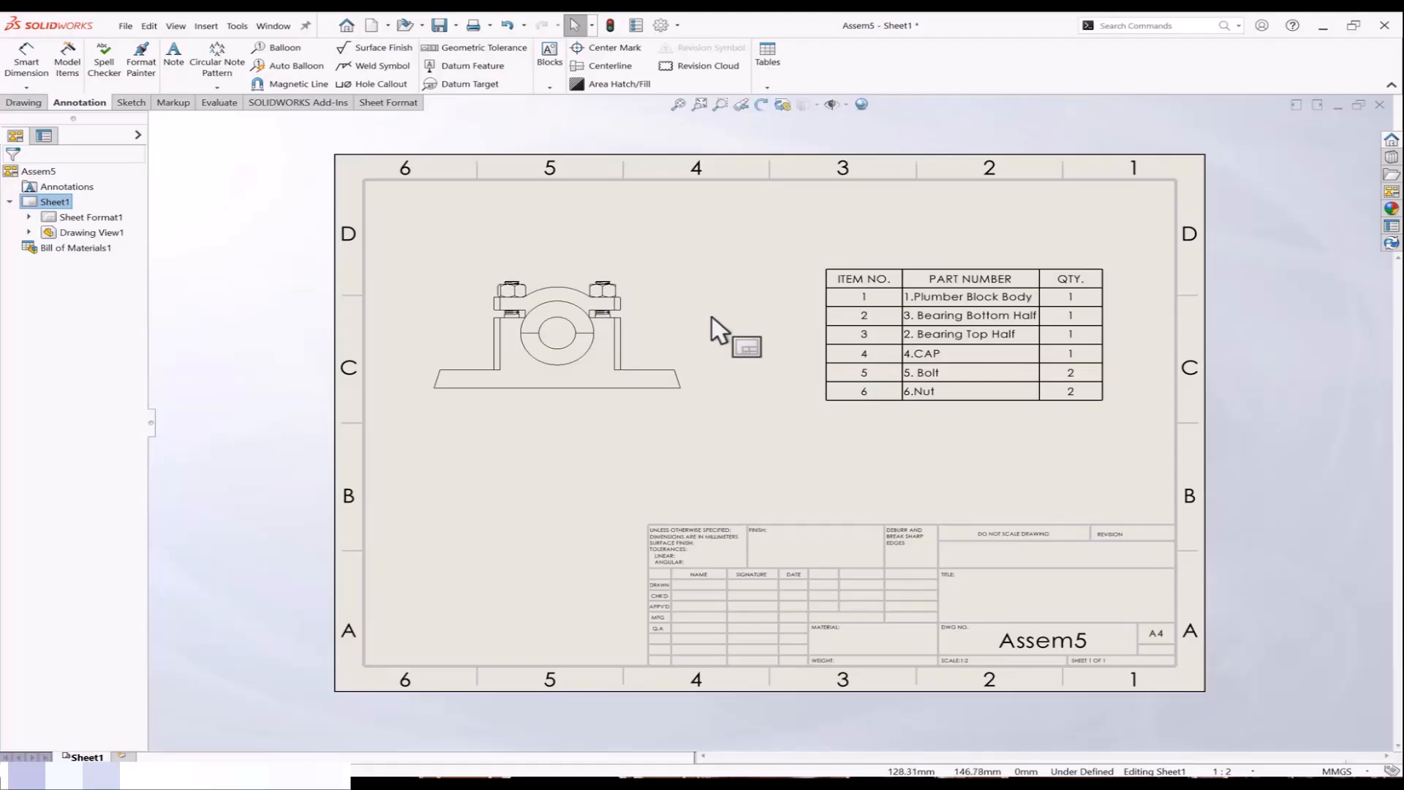
{"action": "left_click_drag", "start_coordinate": [697, 322], "coordinate": [731, 329]}
{"action": "left_click", "coordinate": [654, 450]}
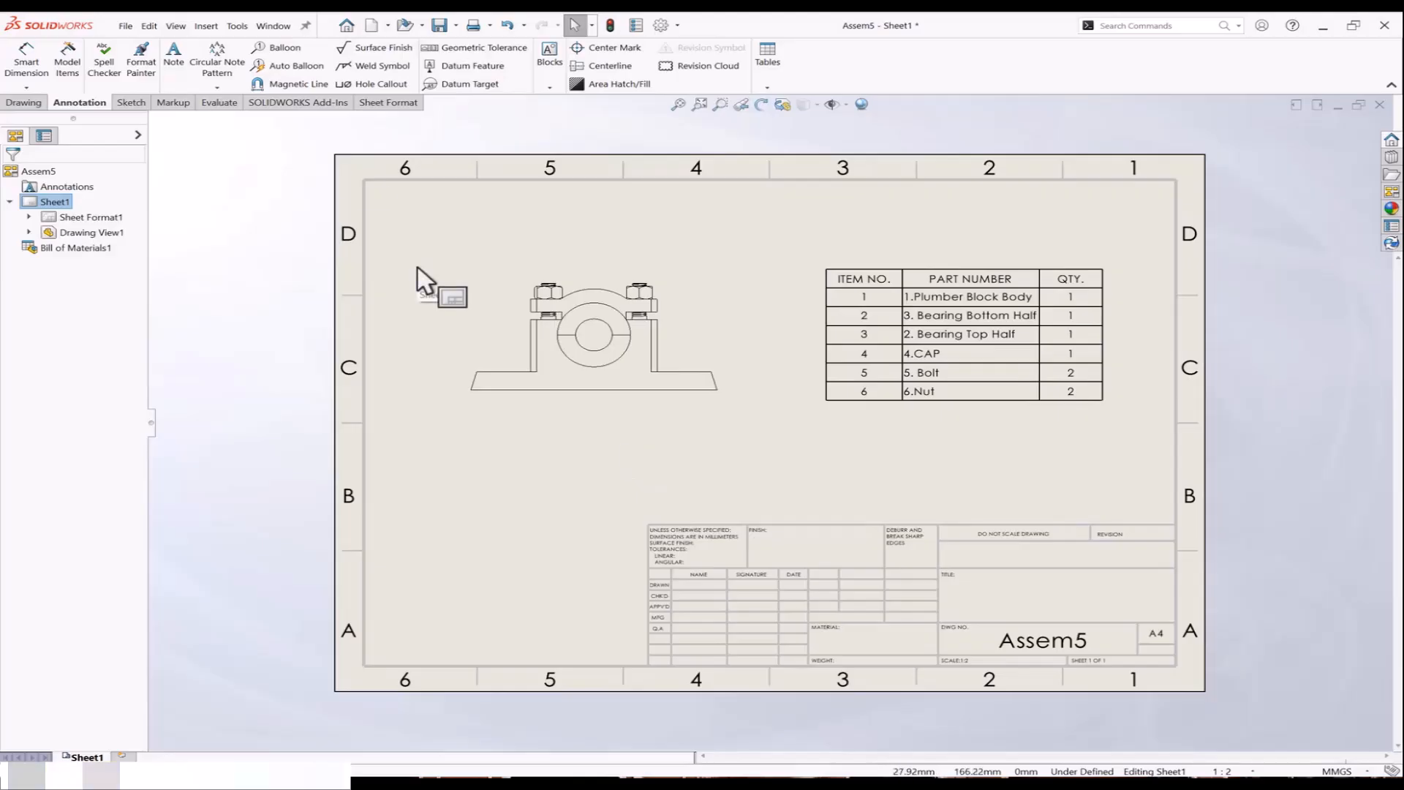
Step: Attach circular item-number balloons to the cap, the plumber block body's base and the right bolt in the assembly view
{"action": "left_click", "coordinate": [282, 48]}
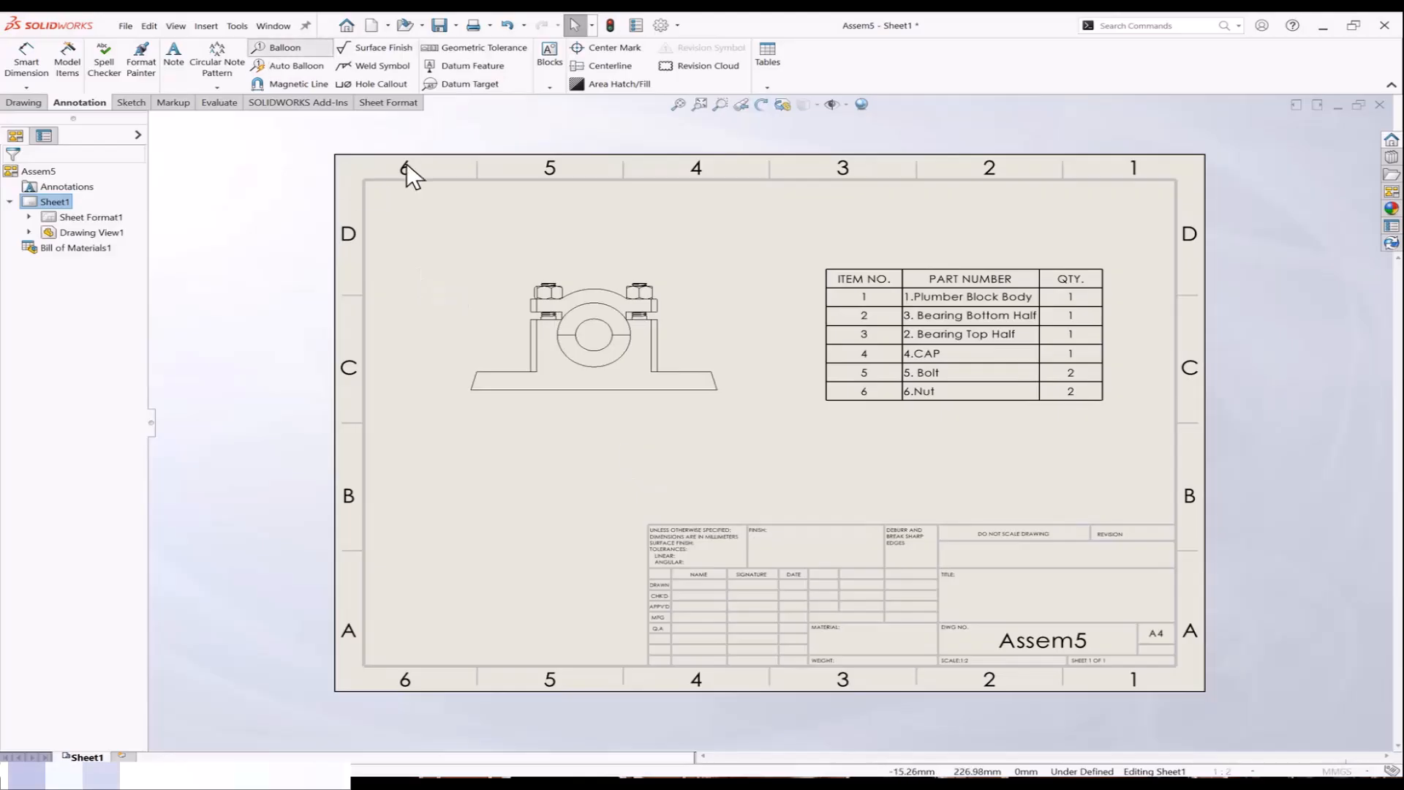
{"action": "left_click", "coordinate": [571, 296]}
{"action": "left_click", "coordinate": [516, 231]}
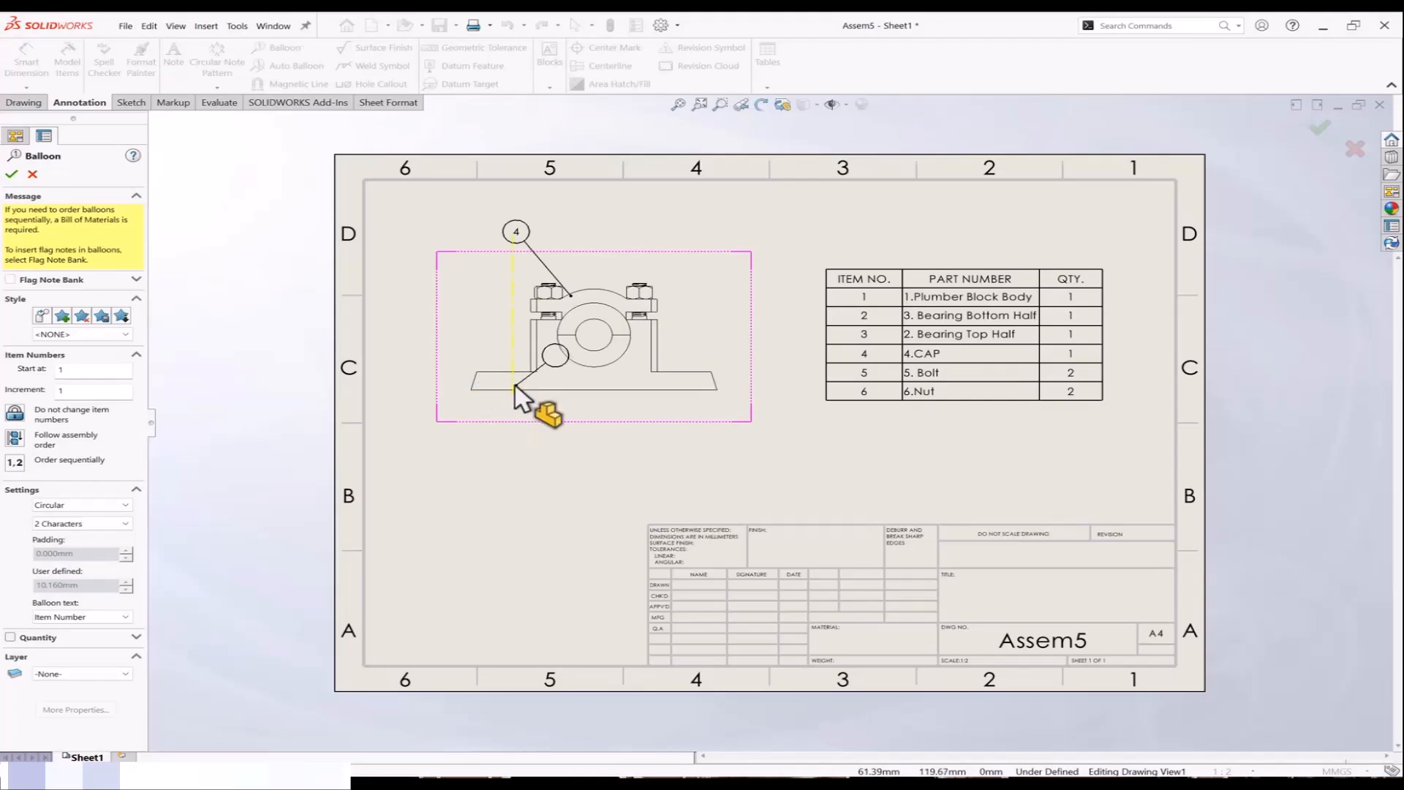
{"action": "left_click", "coordinate": [514, 385]}
{"action": "left_click", "coordinate": [399, 422]}
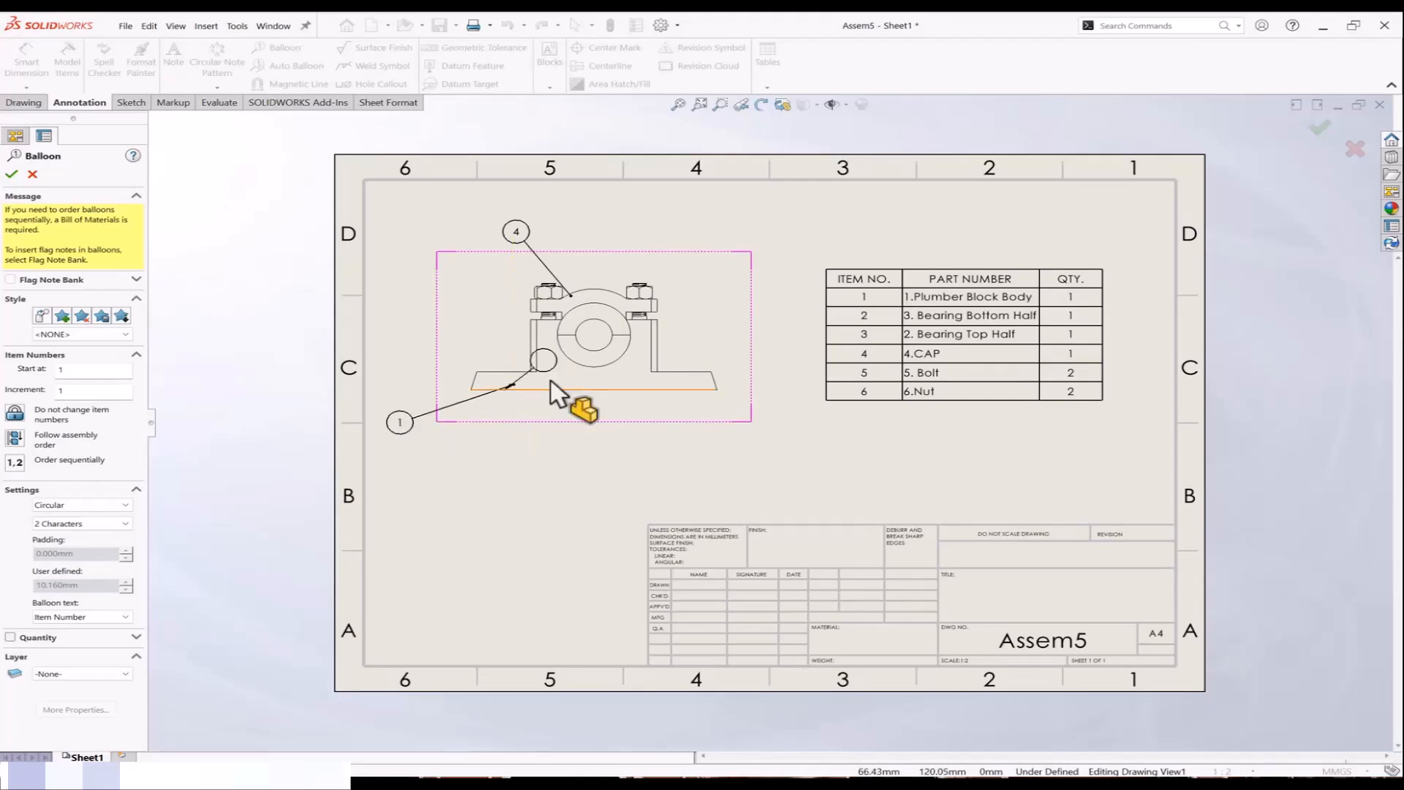
{"action": "left_click", "coordinate": [647, 315]}
{"action": "left_click", "coordinate": [726, 265]}
{"action": "key", "text": "Escape"}
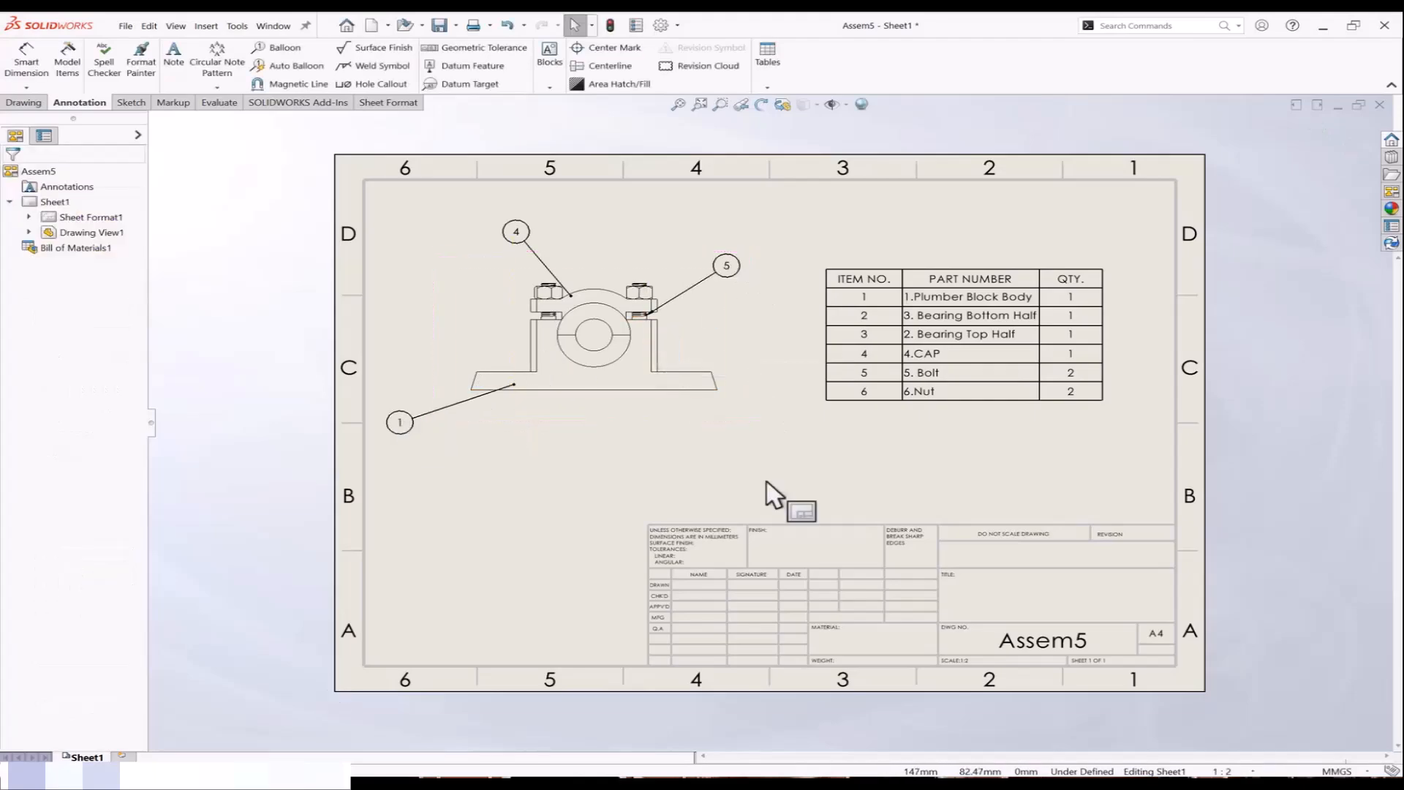
Step: Delete the item-number balloons of the plumber block body, the bolt and the cap from the assembly view
{"action": "left_click", "coordinate": [490, 395]}
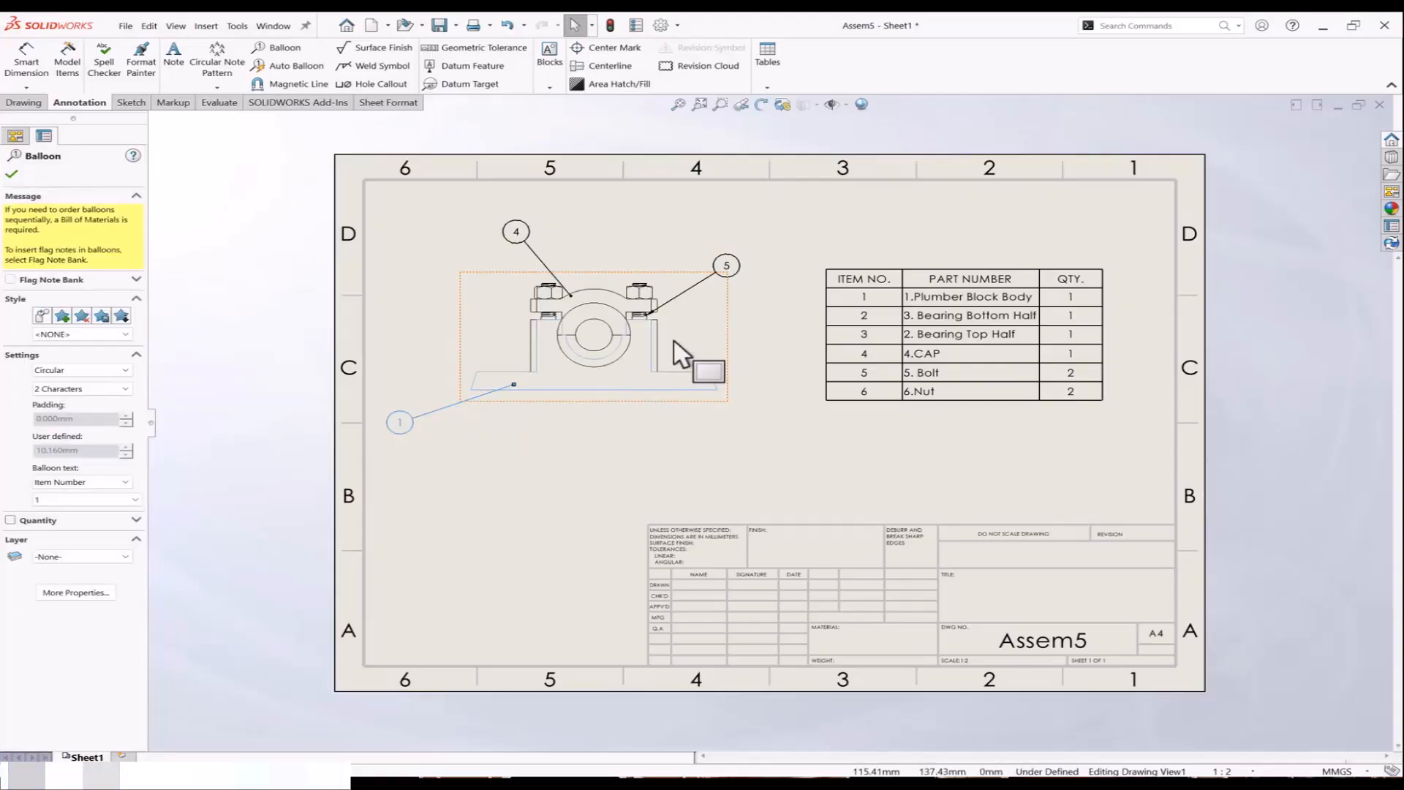
{"action": "key", "text": "Delete"}
{"action": "left_click", "coordinate": [709, 282]}
{"action": "key", "text": "Delete"}
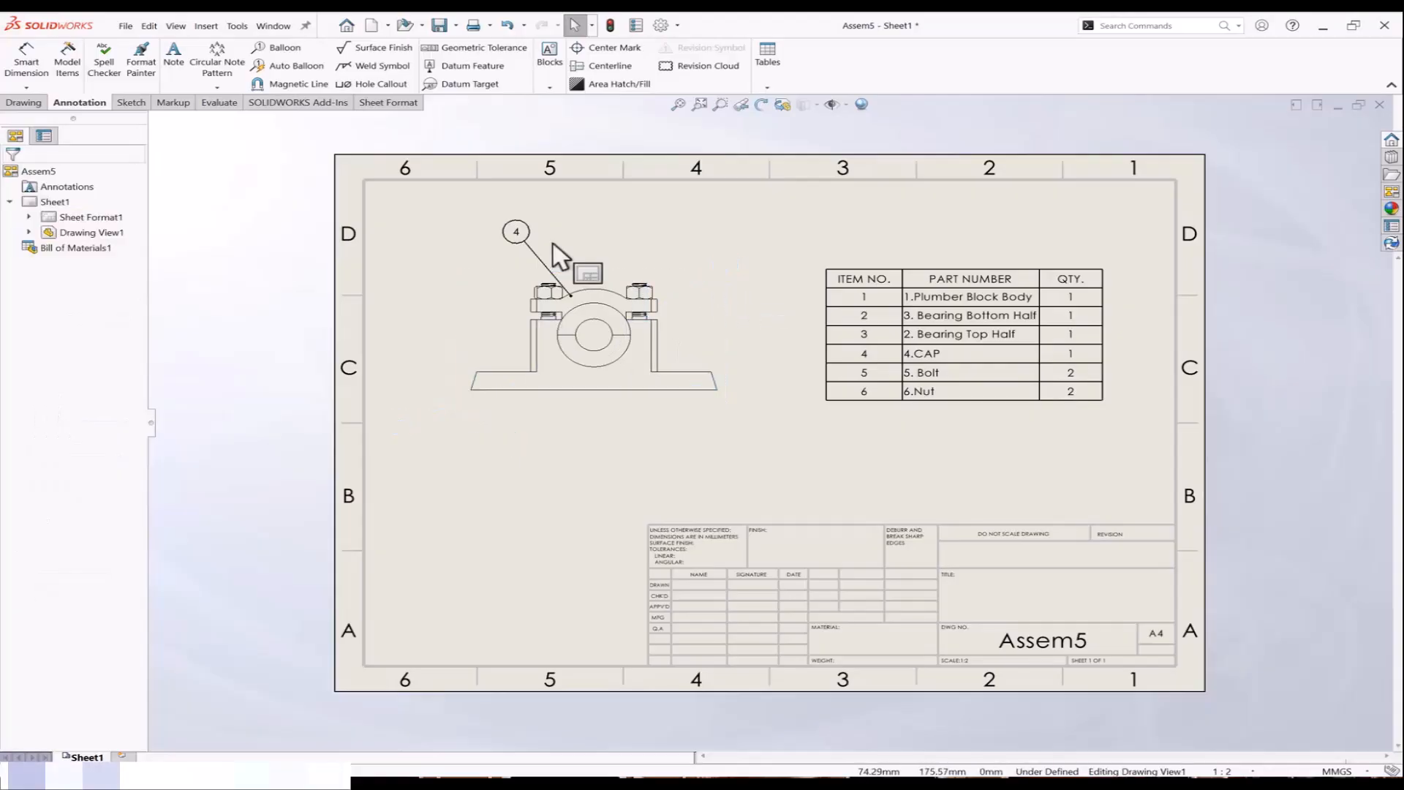
{"action": "left_click", "coordinate": [543, 266]}
{"action": "key", "text": "Delete"}
{"action": "left_click", "coordinate": [743, 229]}
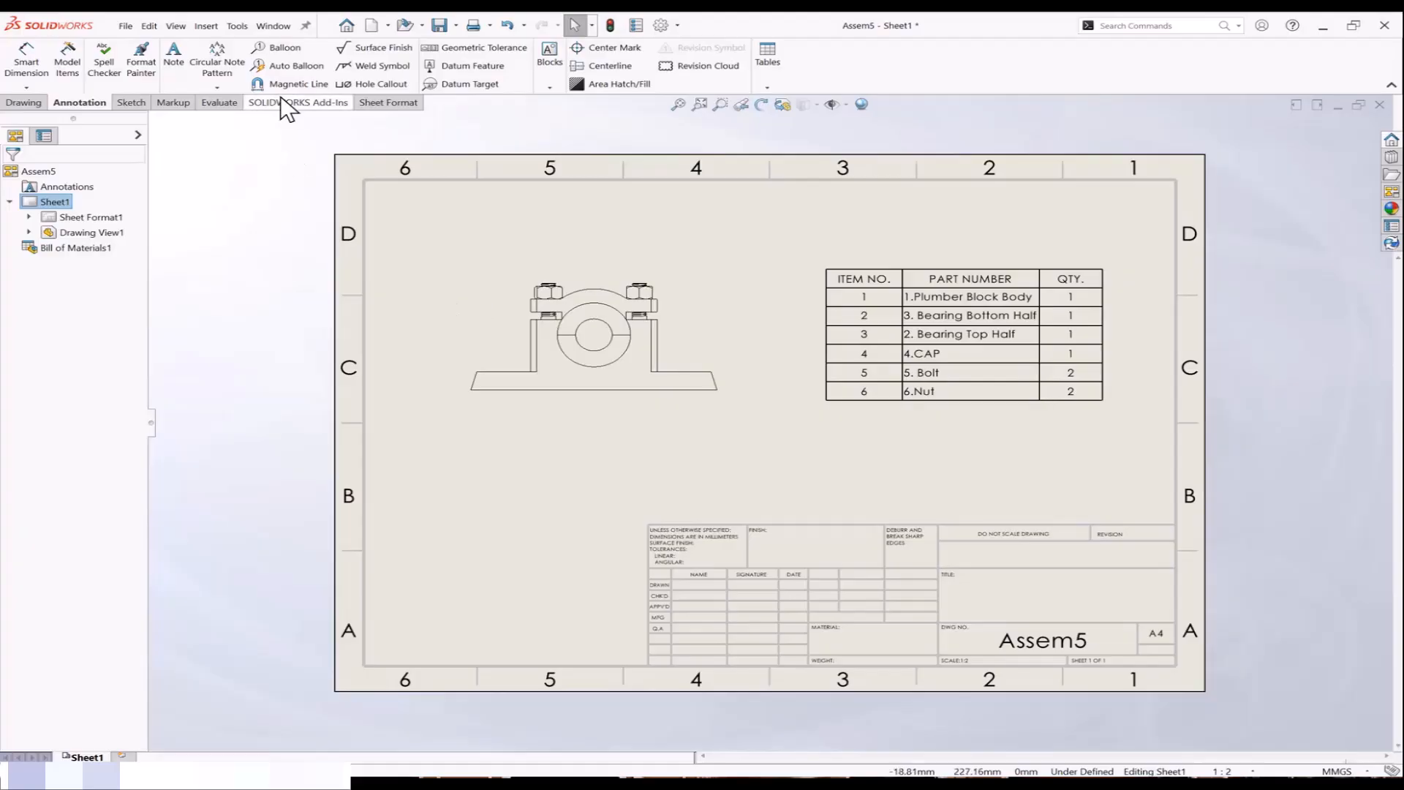
Step: Start Auto Balloon on the assembly view, try the top, bottom, left, right and circular layouts, and settle on the square layout
{"action": "left_click", "coordinate": [292, 67]}
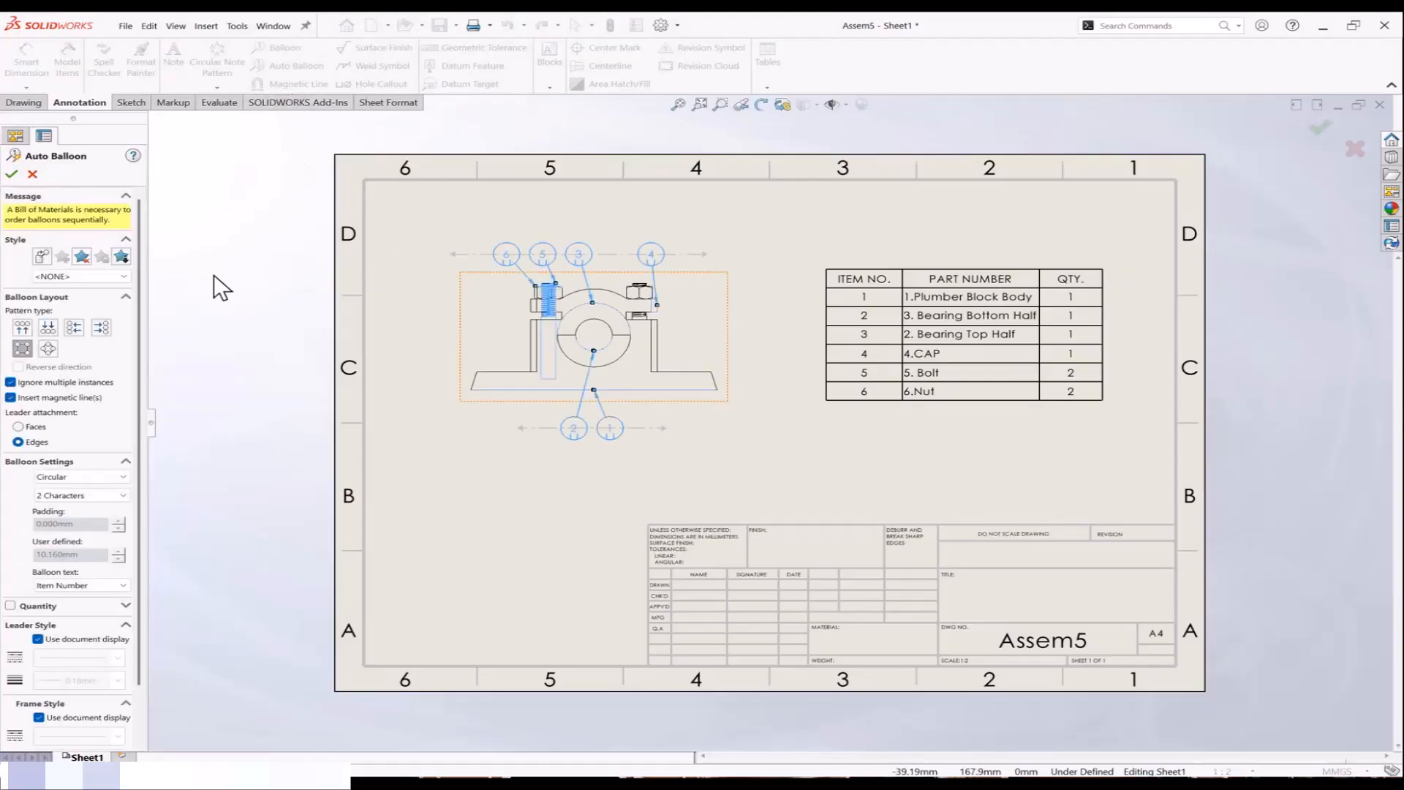
{"action": "left_click", "coordinate": [24, 326]}
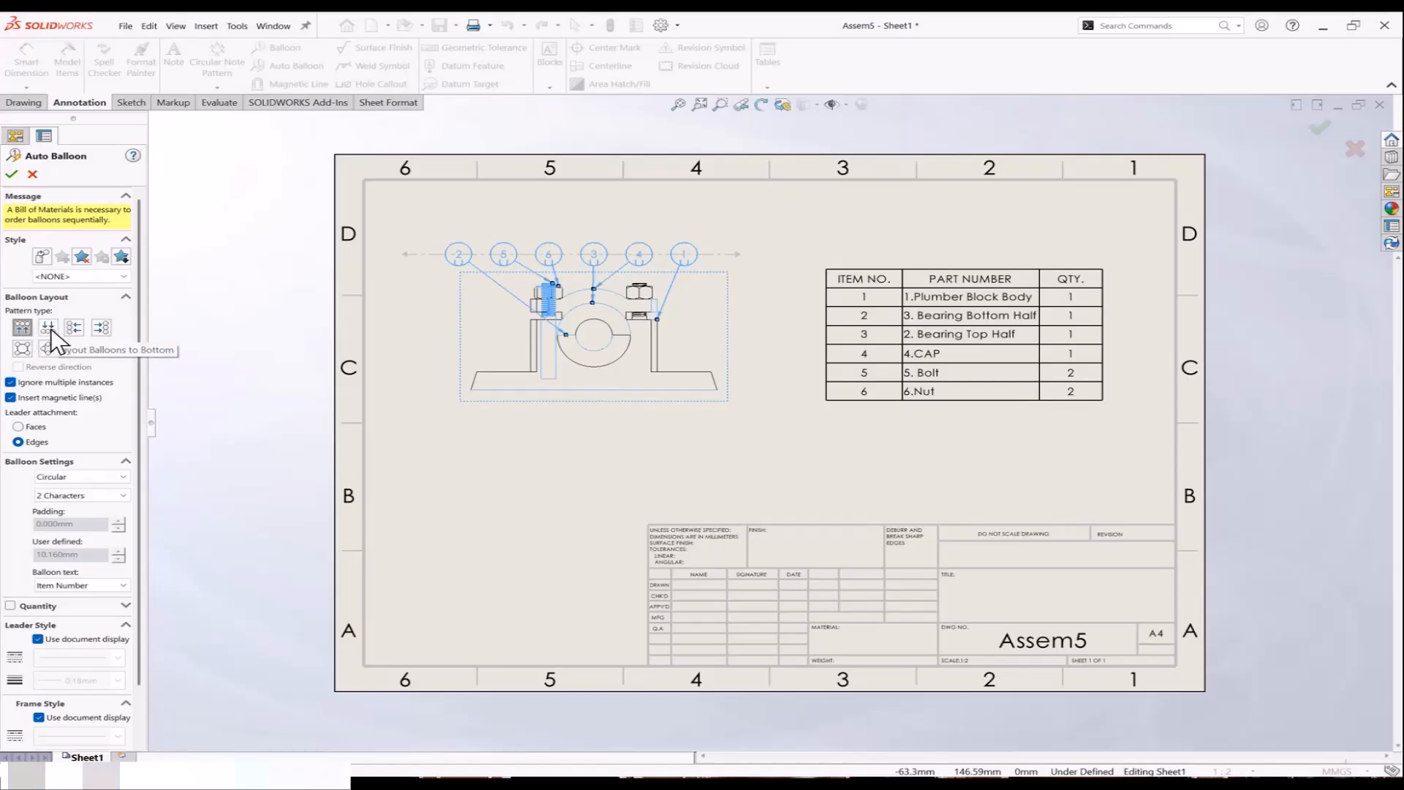
{"action": "left_click", "coordinate": [47, 329]}
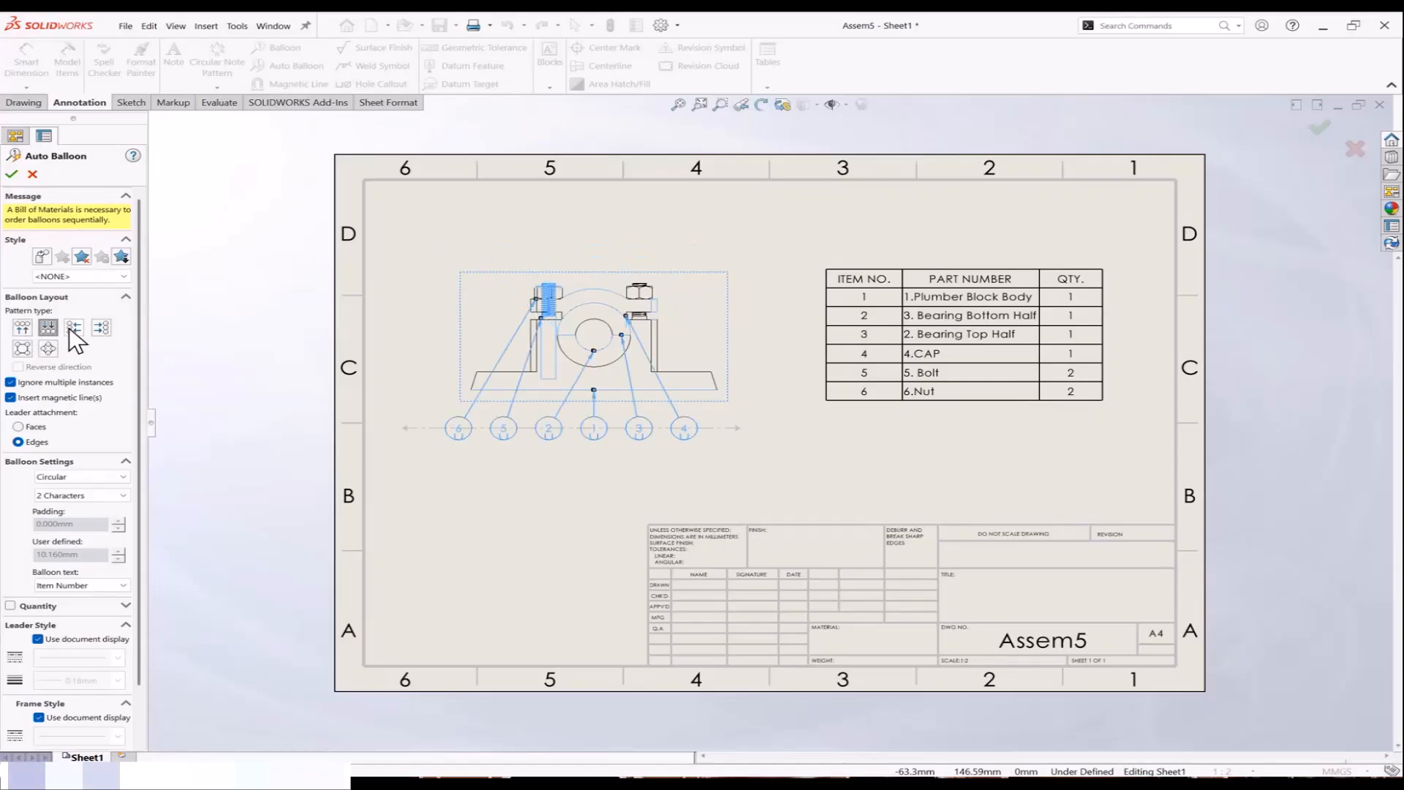
{"action": "left_click", "coordinate": [73, 328]}
{"action": "left_click", "coordinate": [102, 328]}
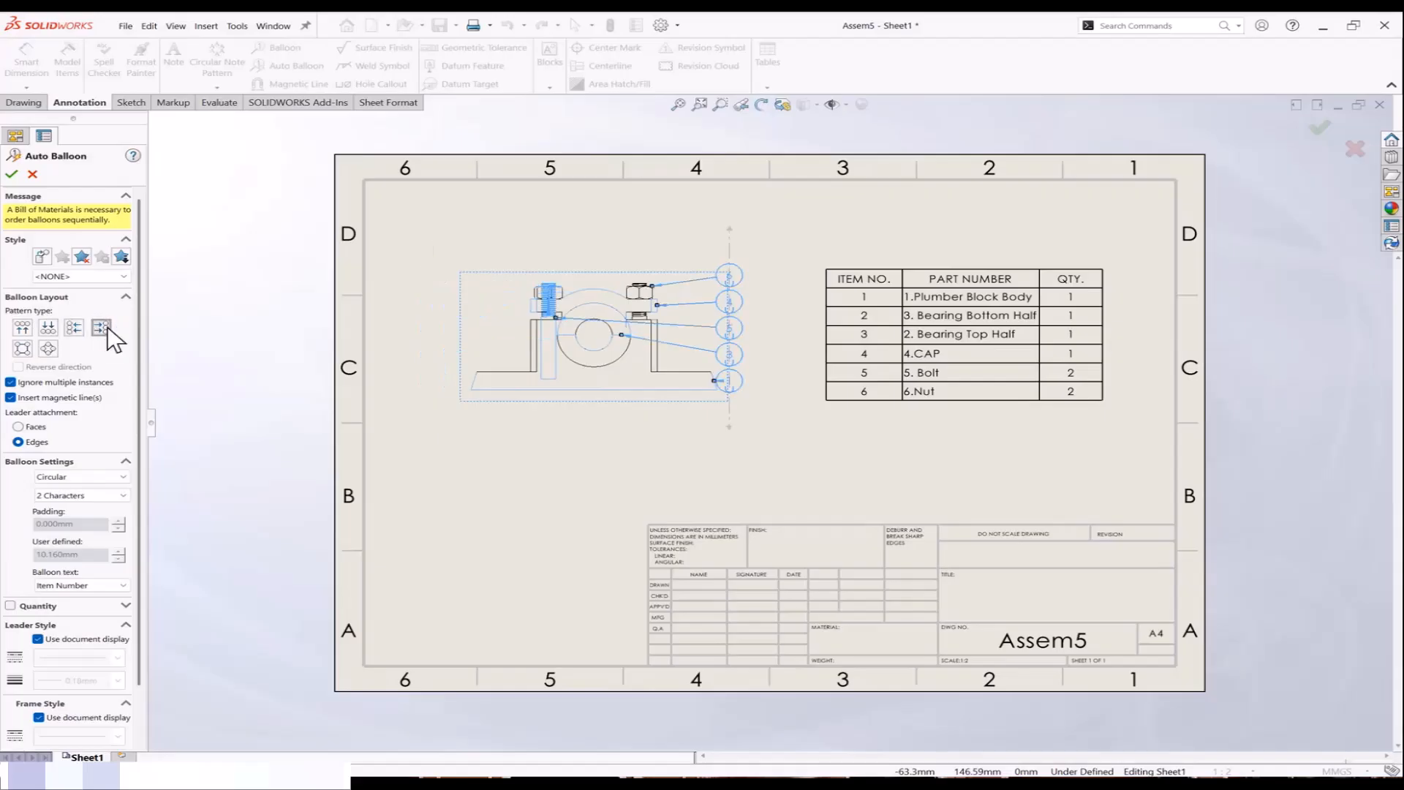
{"action": "left_click", "coordinate": [23, 348]}
{"action": "left_click", "coordinate": [48, 348]}
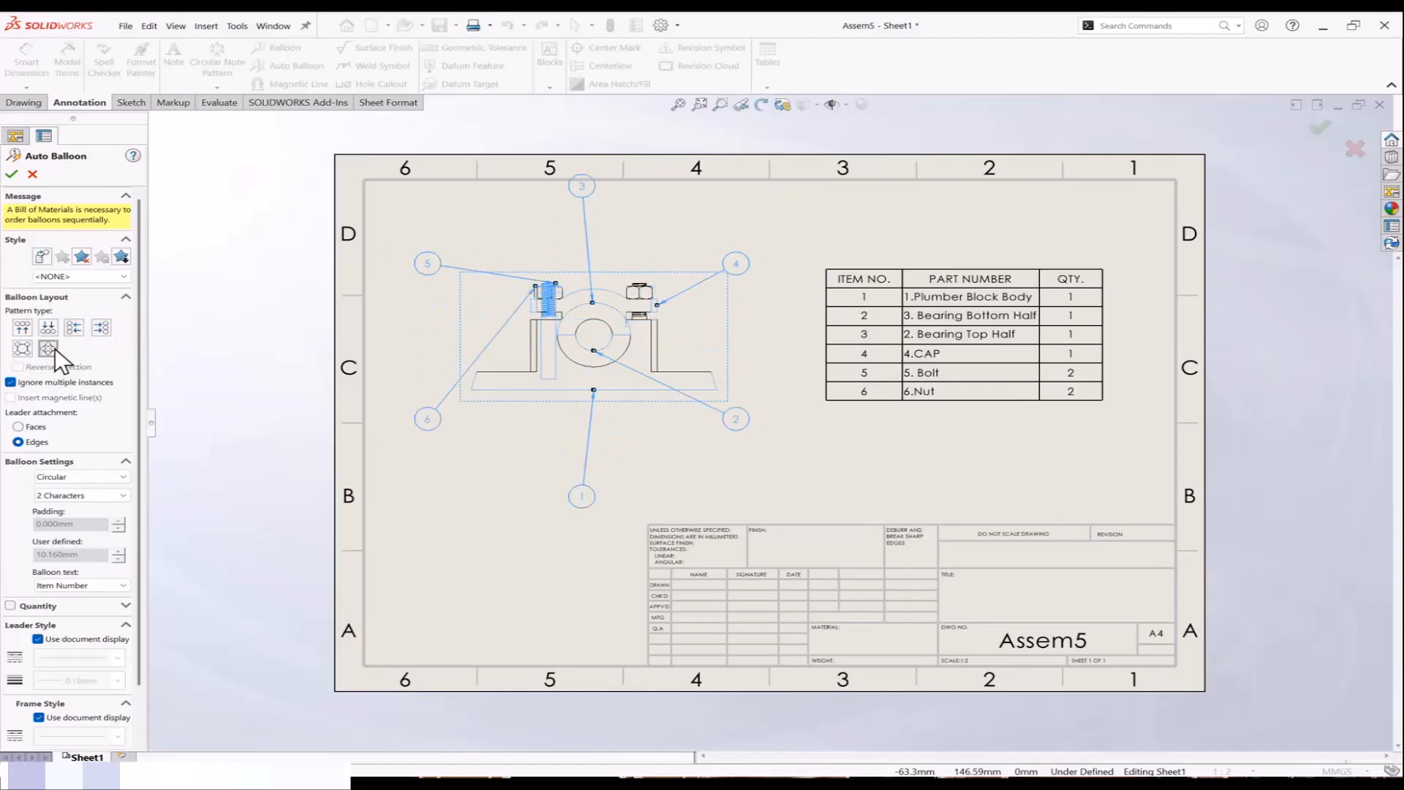
{"action": "left_click", "coordinate": [22, 349]}
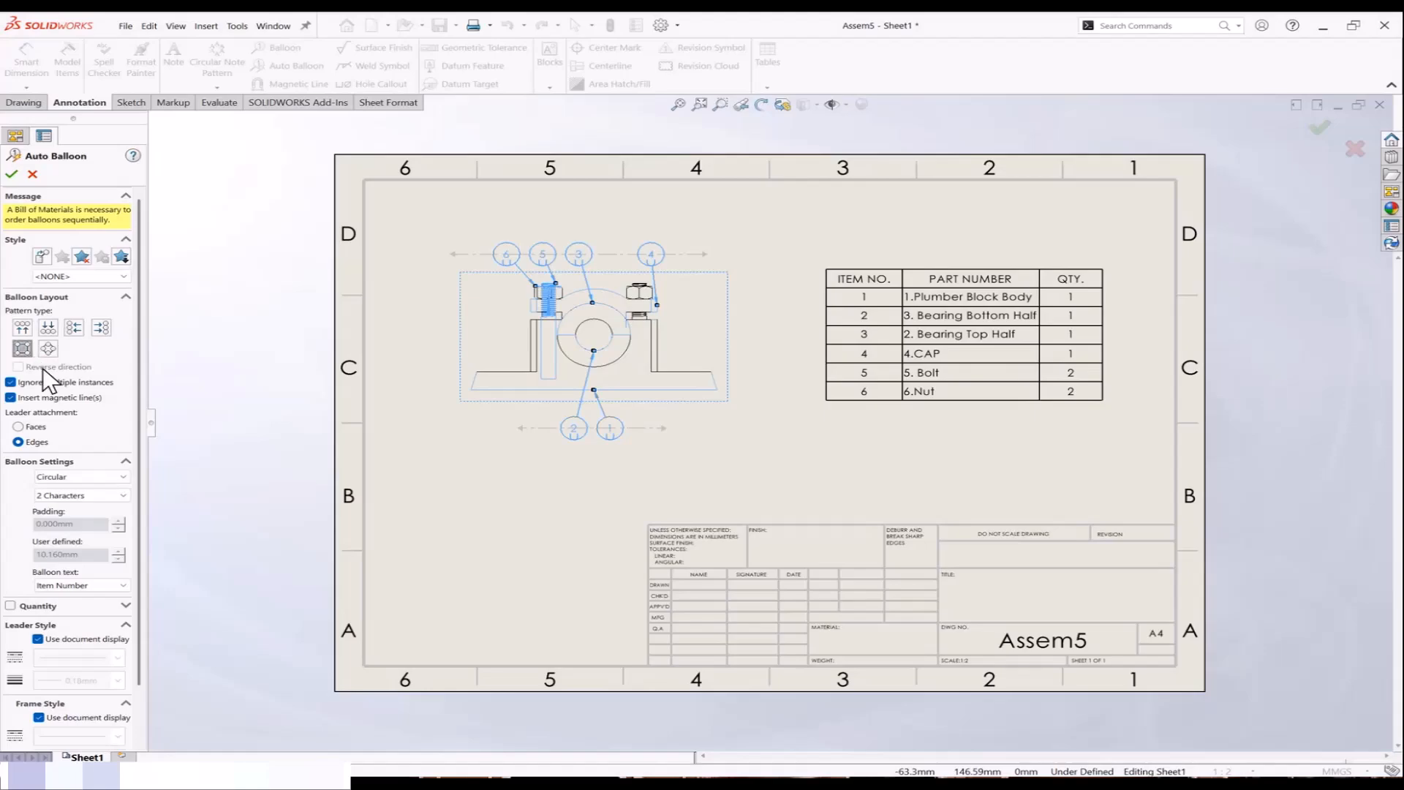
Step: Try the Triangle, Hexagon and Flag - Triangle balloon shapes and settle on Square for the auto balloons
{"action": "left_click", "coordinate": [99, 477]}
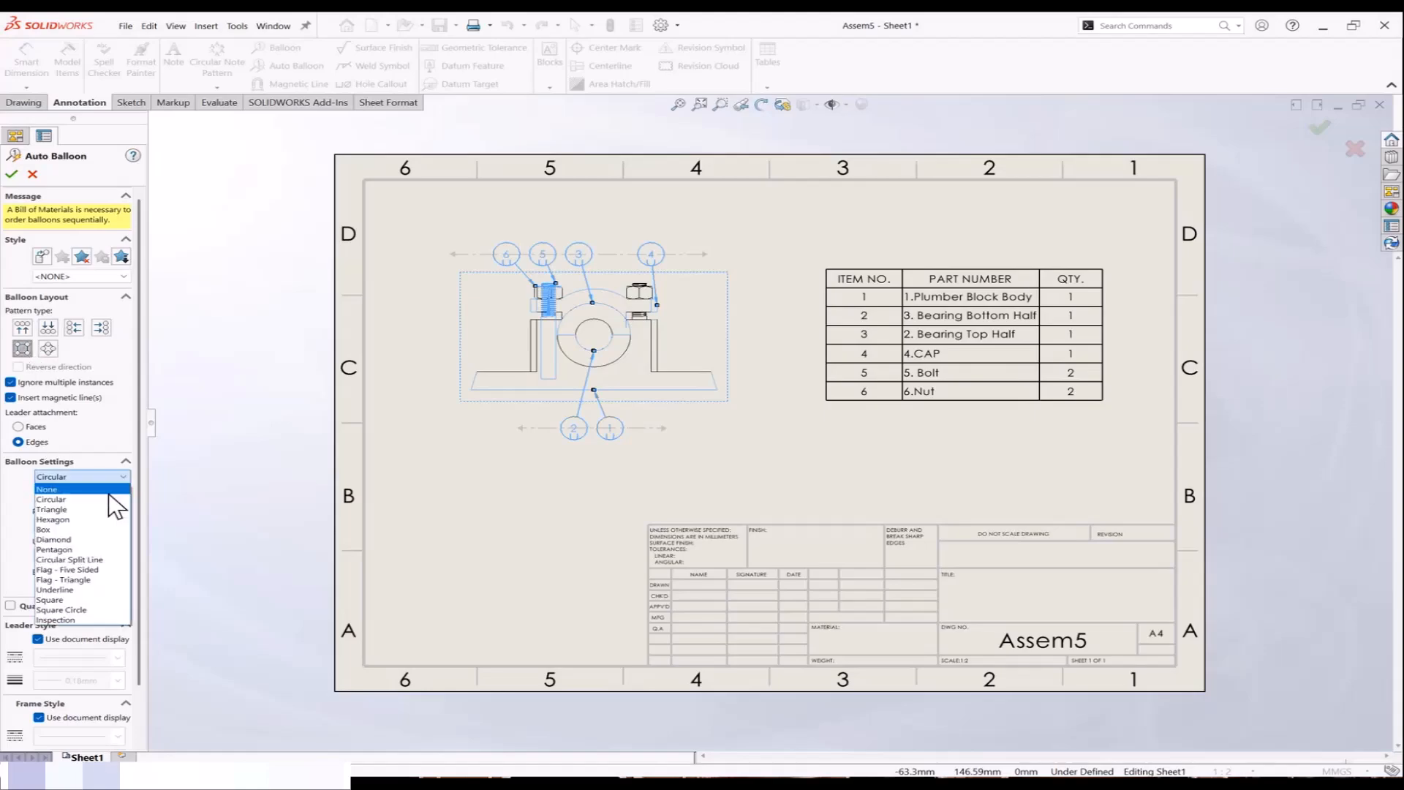
{"action": "left_click", "coordinate": [105, 505]}
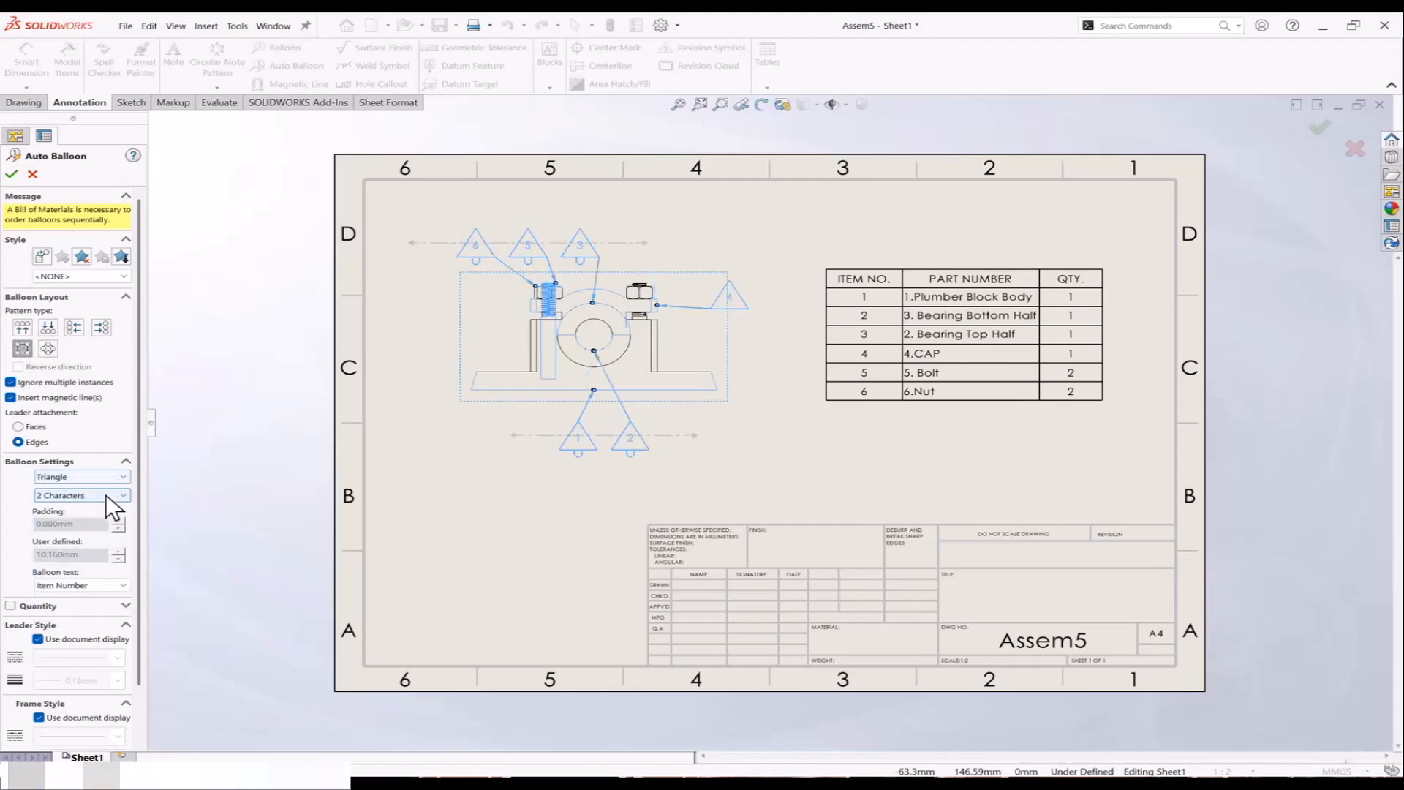
{"action": "left_click", "coordinate": [111, 481]}
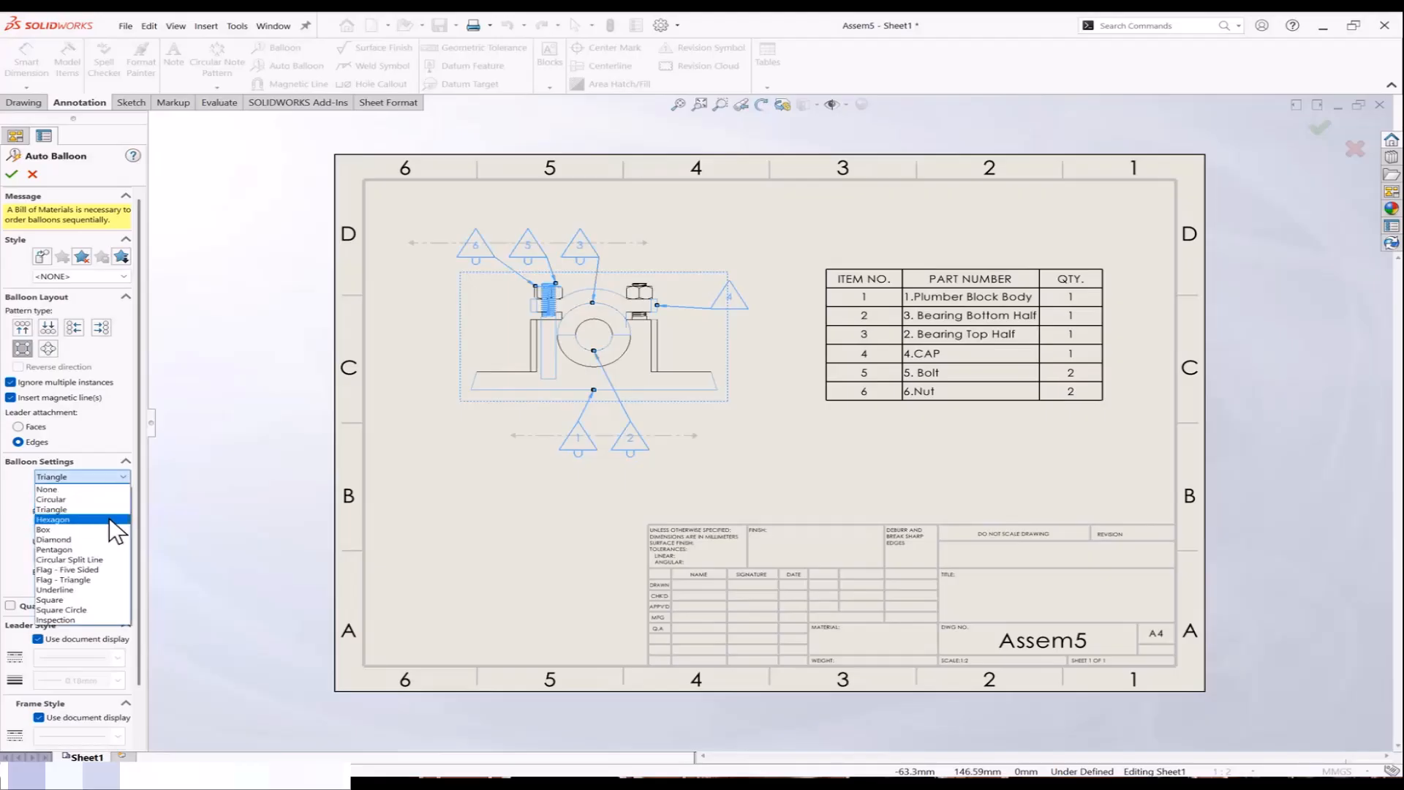
{"action": "left_click", "coordinate": [110, 519]}
{"action": "left_click", "coordinate": [99, 476]}
{"action": "left_click", "coordinate": [95, 580]}
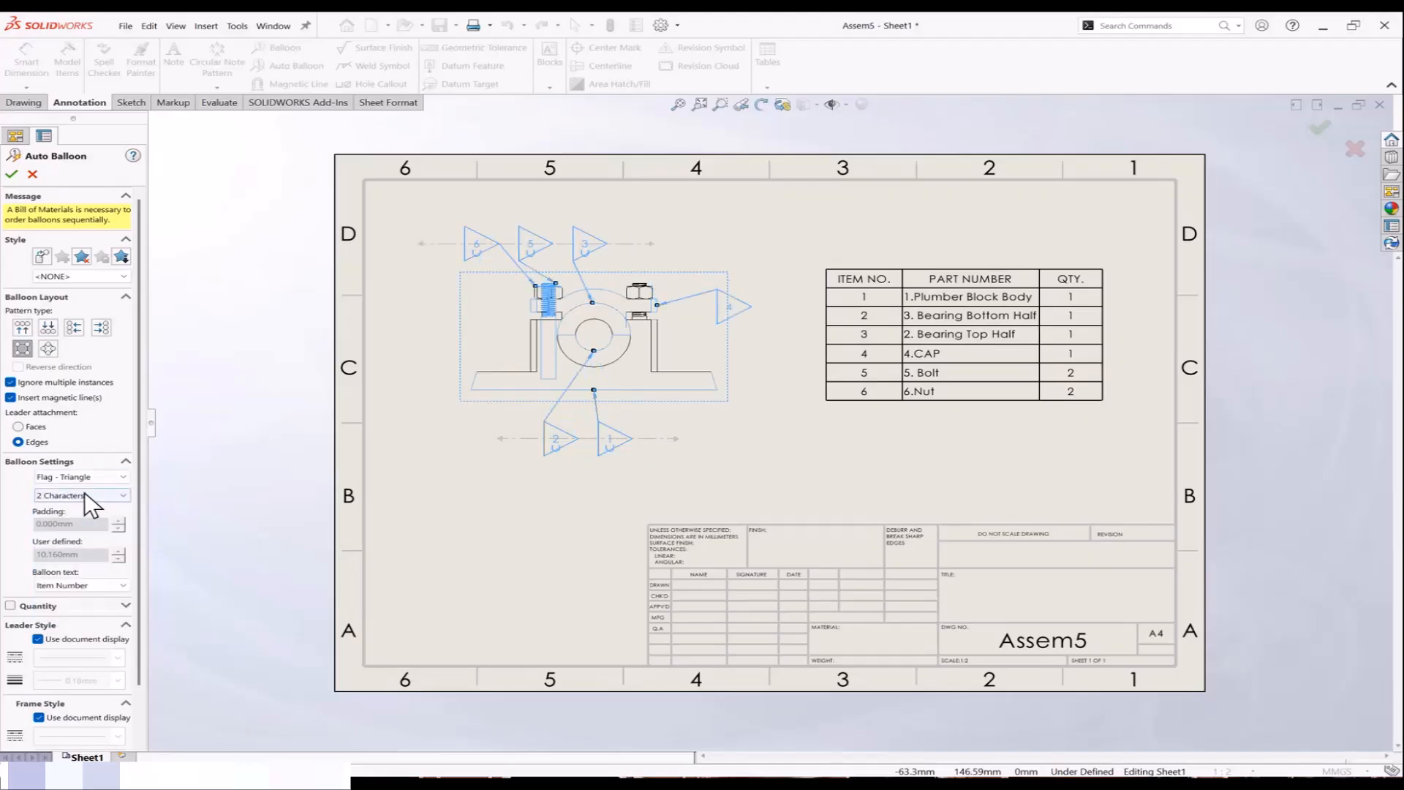
{"action": "left_click", "coordinate": [85, 477]}
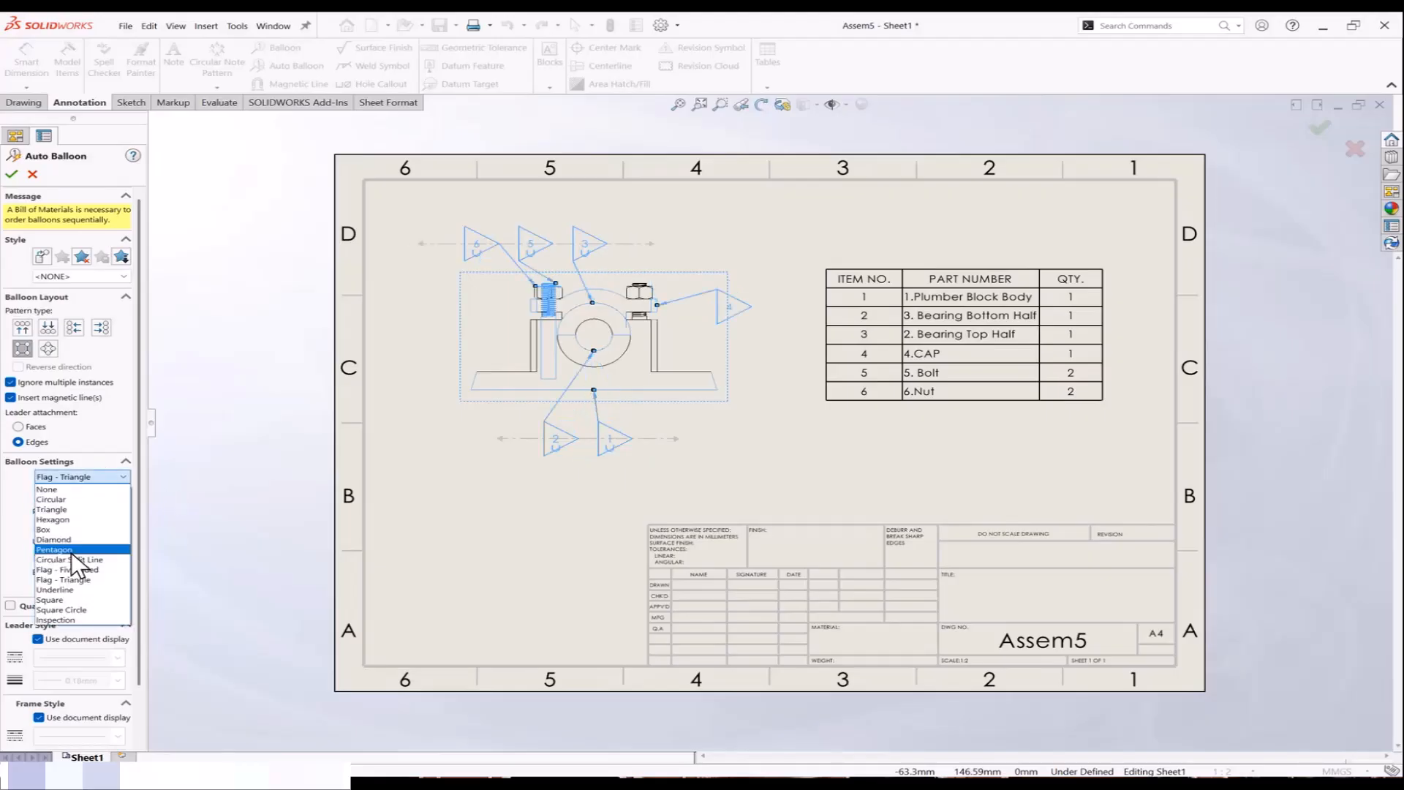
{"action": "left_click", "coordinate": [71, 599]}
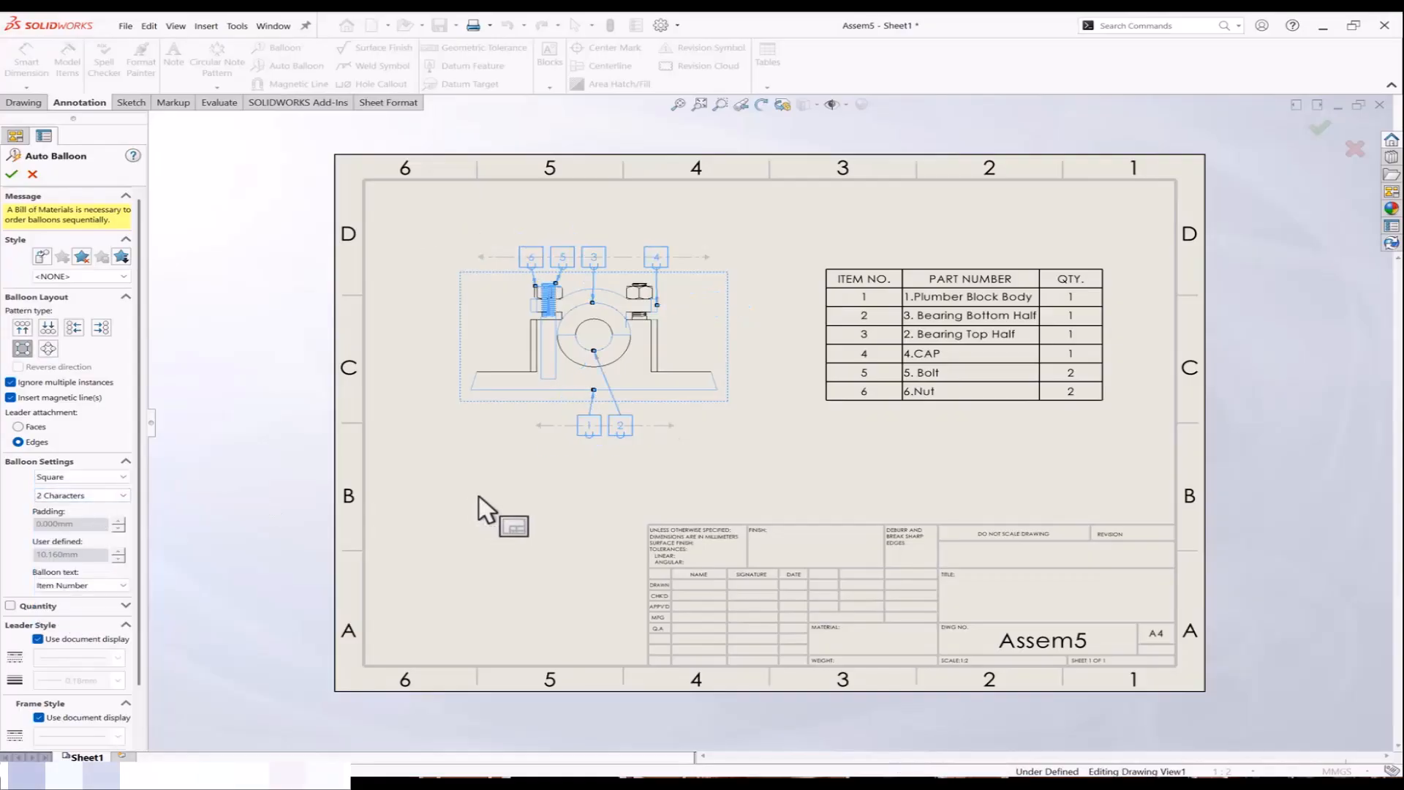
Step: Assign the auto balloons to the FORMAT layer and insert them in the assembly view
{"action": "scroll", "coordinate": [128, 636], "scroll_direction": "down", "scroll_amount": 2}
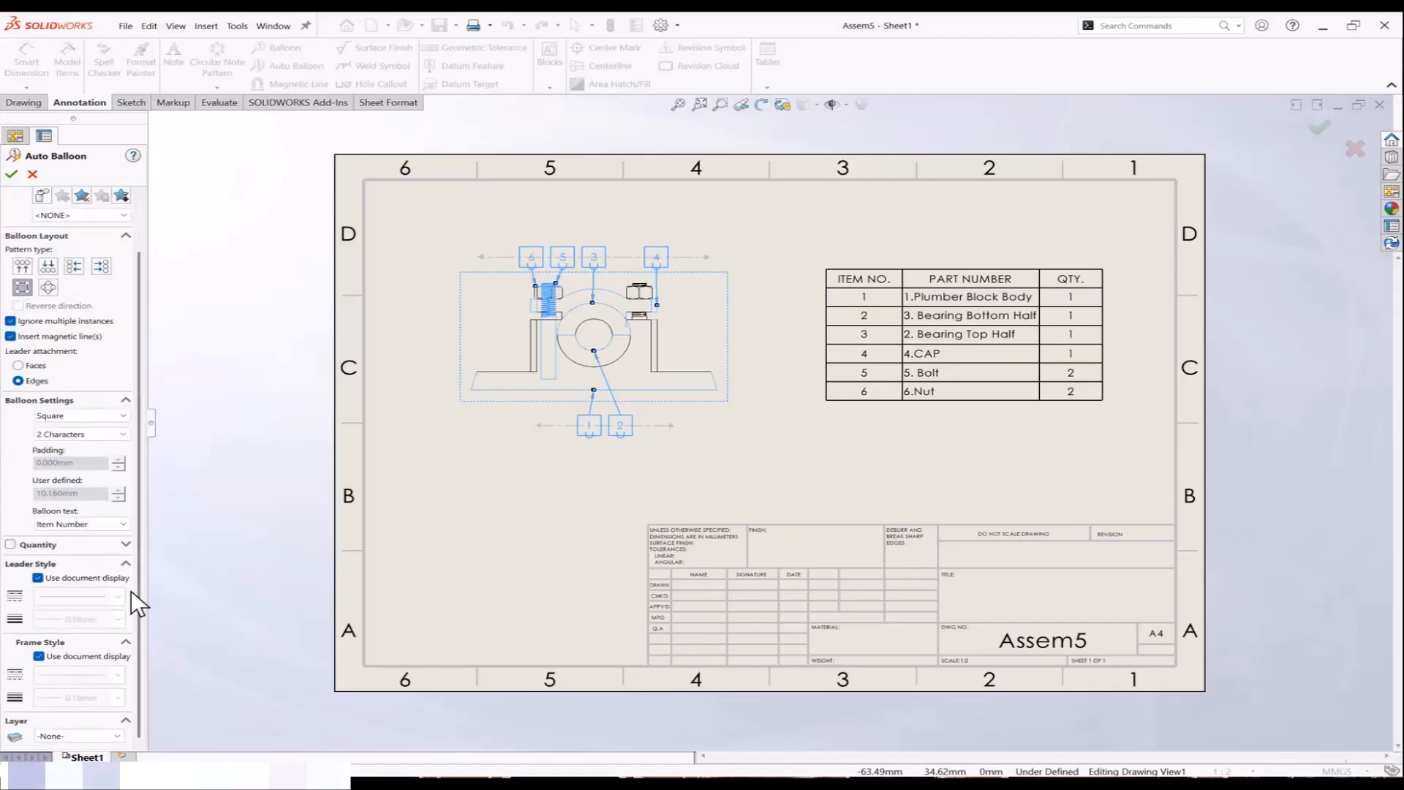
{"action": "left_click", "coordinate": [108, 736]}
{"action": "left_click", "coordinate": [97, 758]}
{"action": "left_click", "coordinate": [11, 174]}
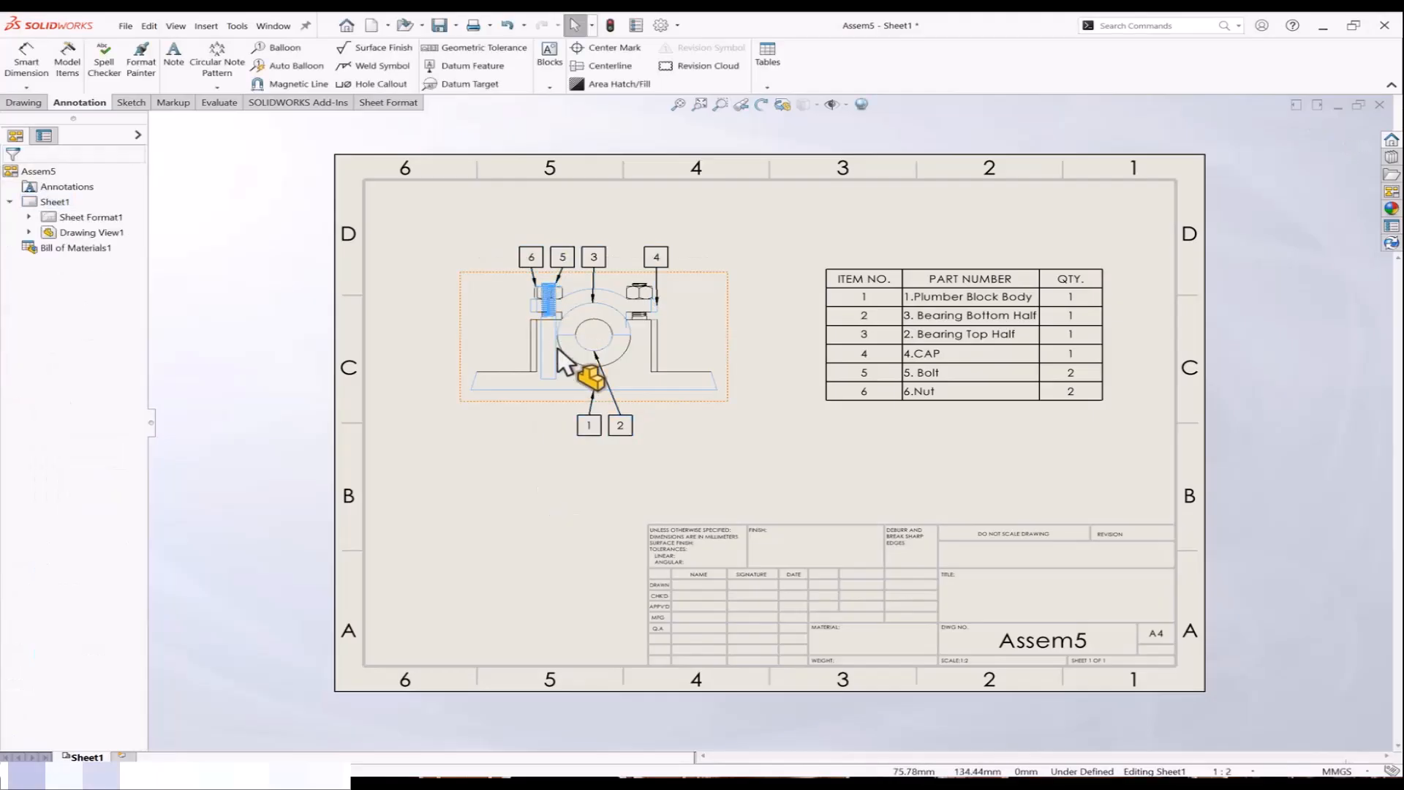
Step: Move the cap's balloon 4 farther right along the row above the assembly view
{"action": "left_click", "coordinate": [581, 352]}
{"action": "left_click", "coordinate": [783, 410]}
{"action": "scroll", "coordinate": [763, 395], "scroll_direction": "down", "scroll_amount": 2}
{"action": "middle_click_drag", "start_coordinate": [757, 399], "coordinate": [773, 437]}
{"action": "left_click_drag", "start_coordinate": [658, 246], "coordinate": [711, 247]}
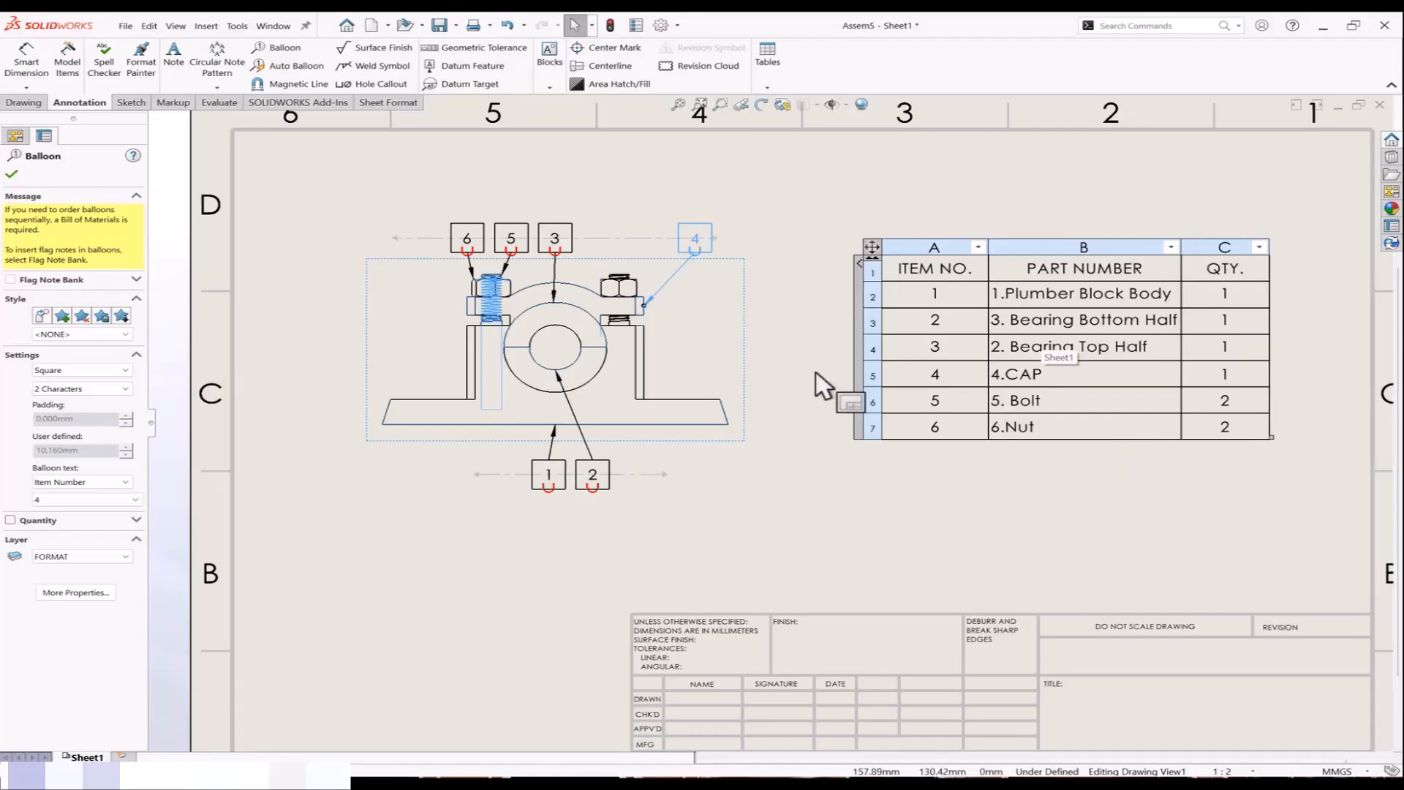
{"action": "key", "text": "Escape"}
Step: Move the bill of materials slightly left, closer to the assembly view
{"action": "scroll", "coordinate": [790, 492], "scroll_direction": "up", "scroll_amount": 4}
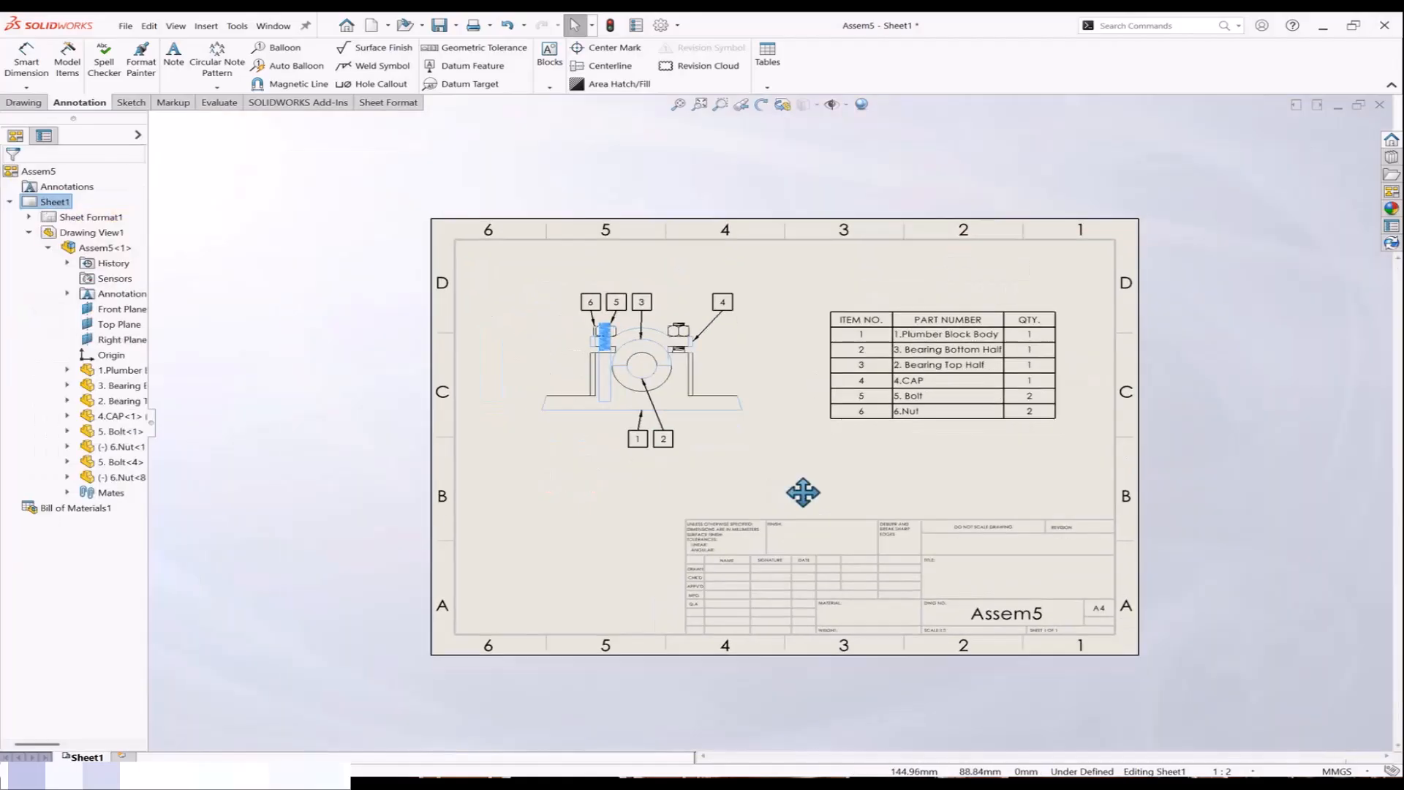
{"action": "middle_click_drag", "start_coordinate": [802, 492], "coordinate": [801, 481]}
{"action": "left_click", "coordinate": [812, 401]}
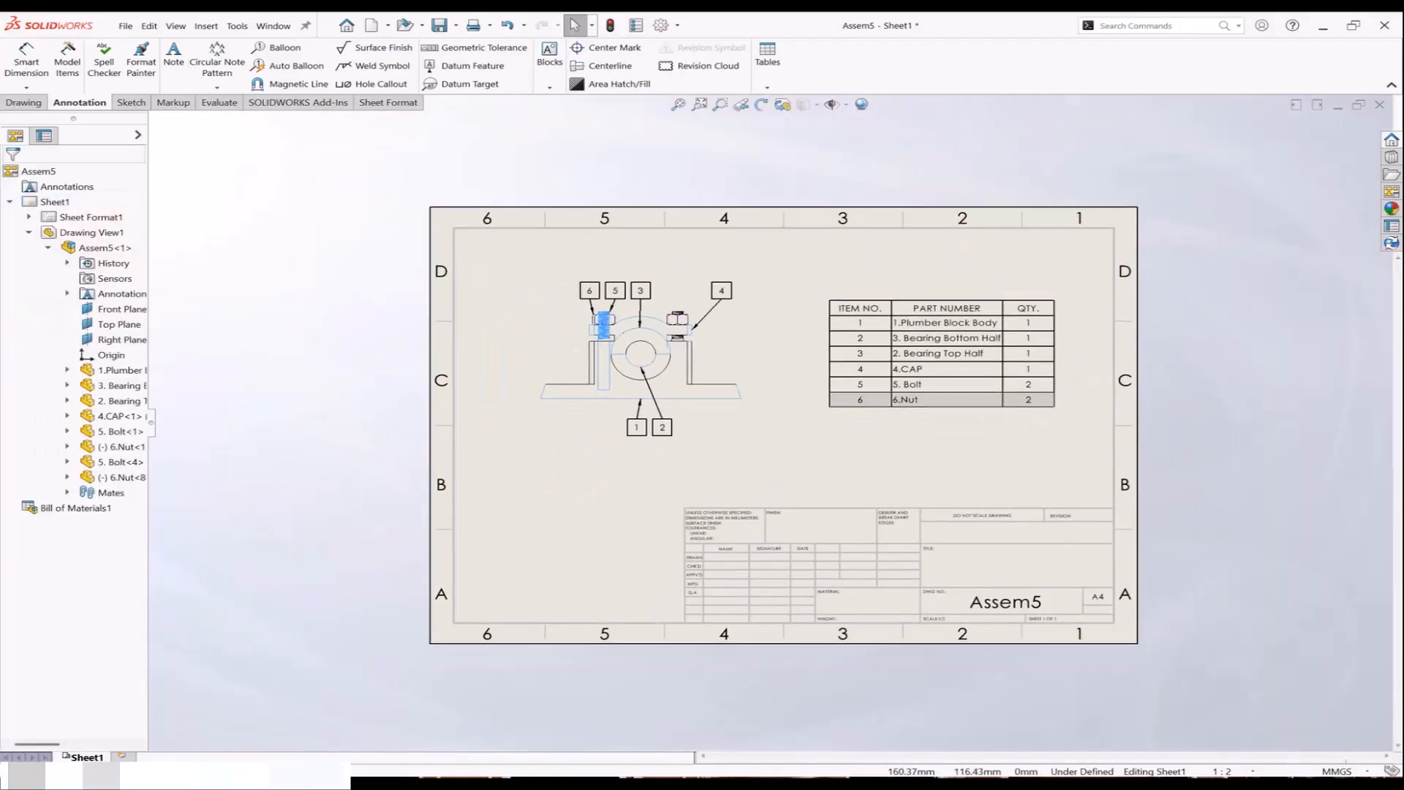
{"action": "left_click_drag", "start_coordinate": [824, 300], "coordinate": [805, 300]}
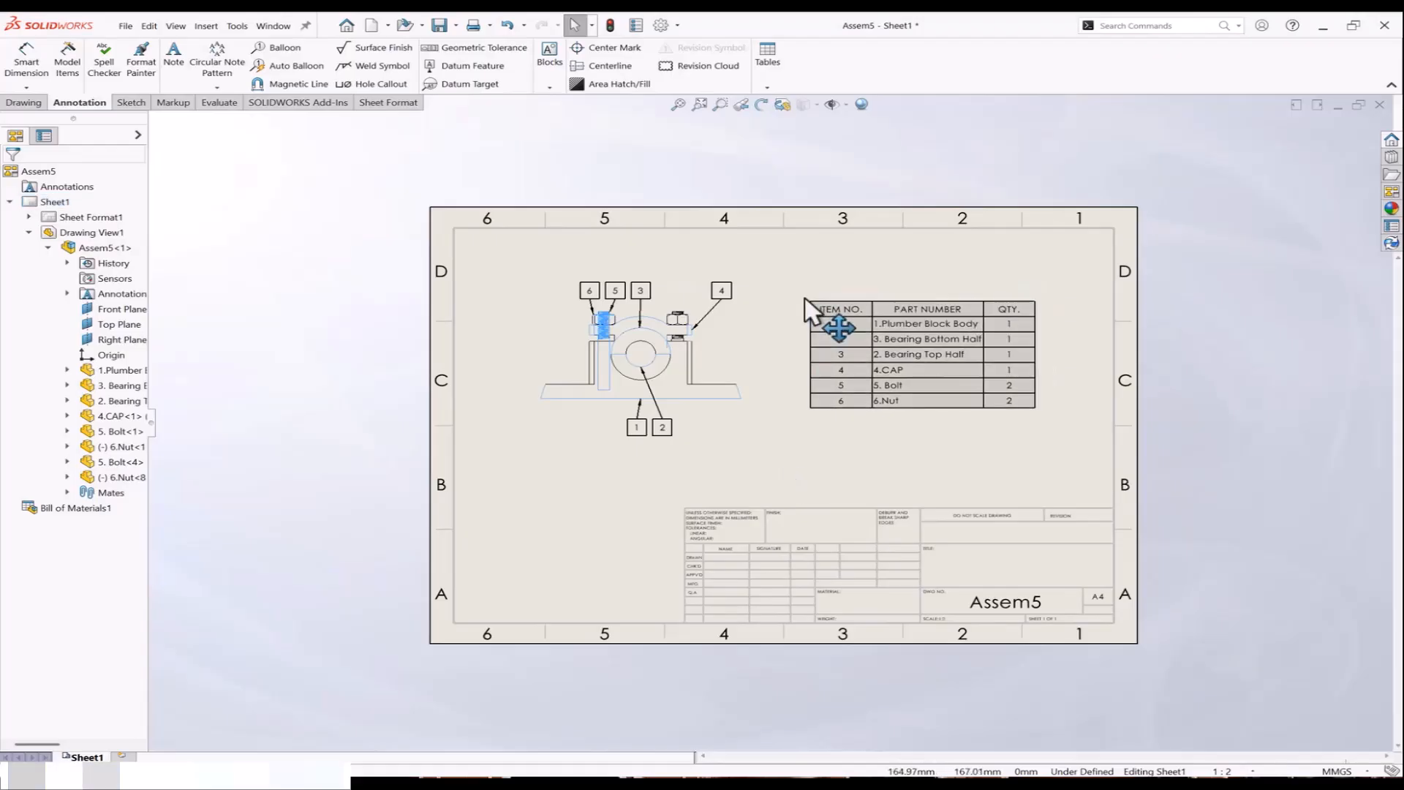
{"action": "left_click", "coordinate": [512, 338]}
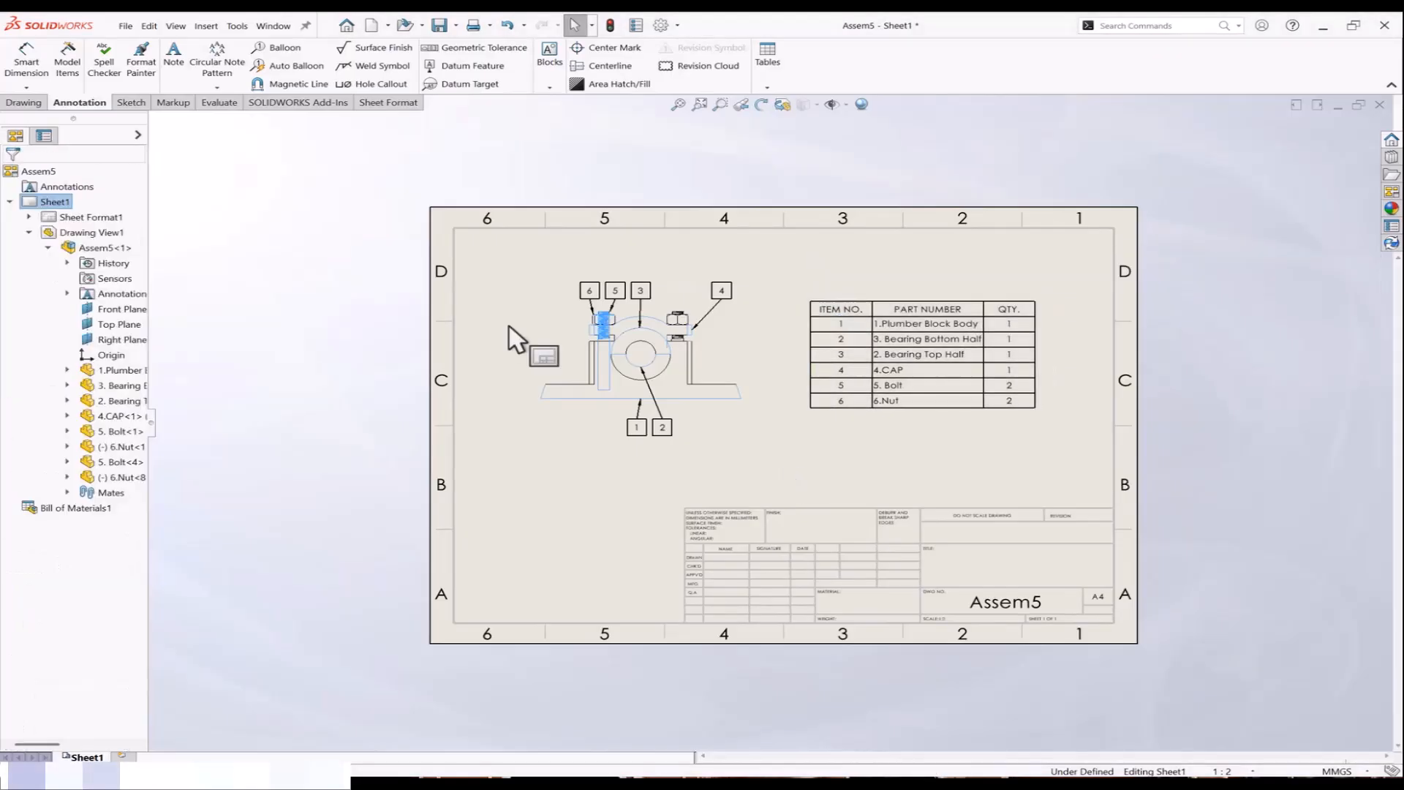
Step: Raise the magnetic line holding balloons 6, 5, 3 and 4 farther above the assembly view and tilt it to 4 degrees
{"action": "left_click", "coordinate": [291, 85]}
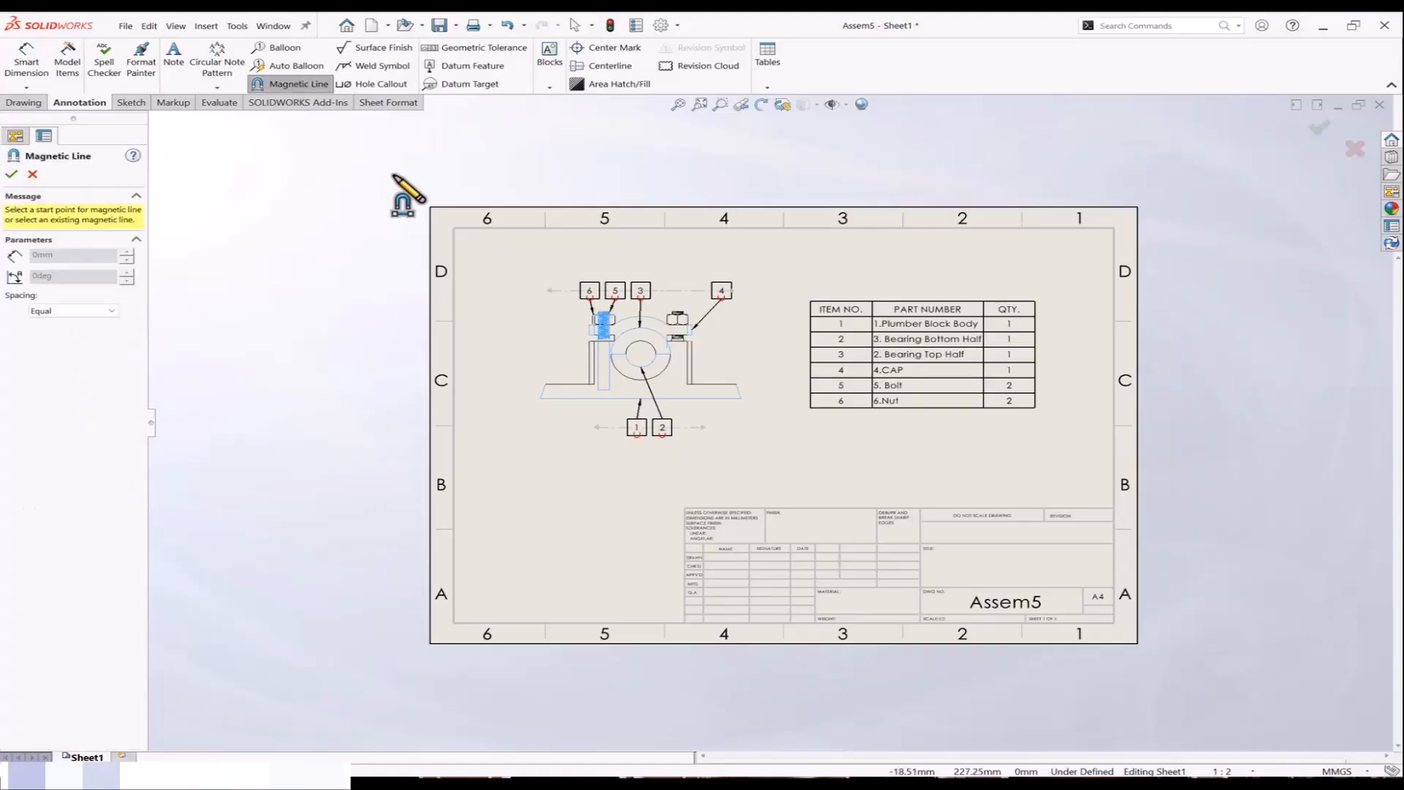
{"action": "left_click_drag", "start_coordinate": [561, 292], "coordinate": [541, 263]}
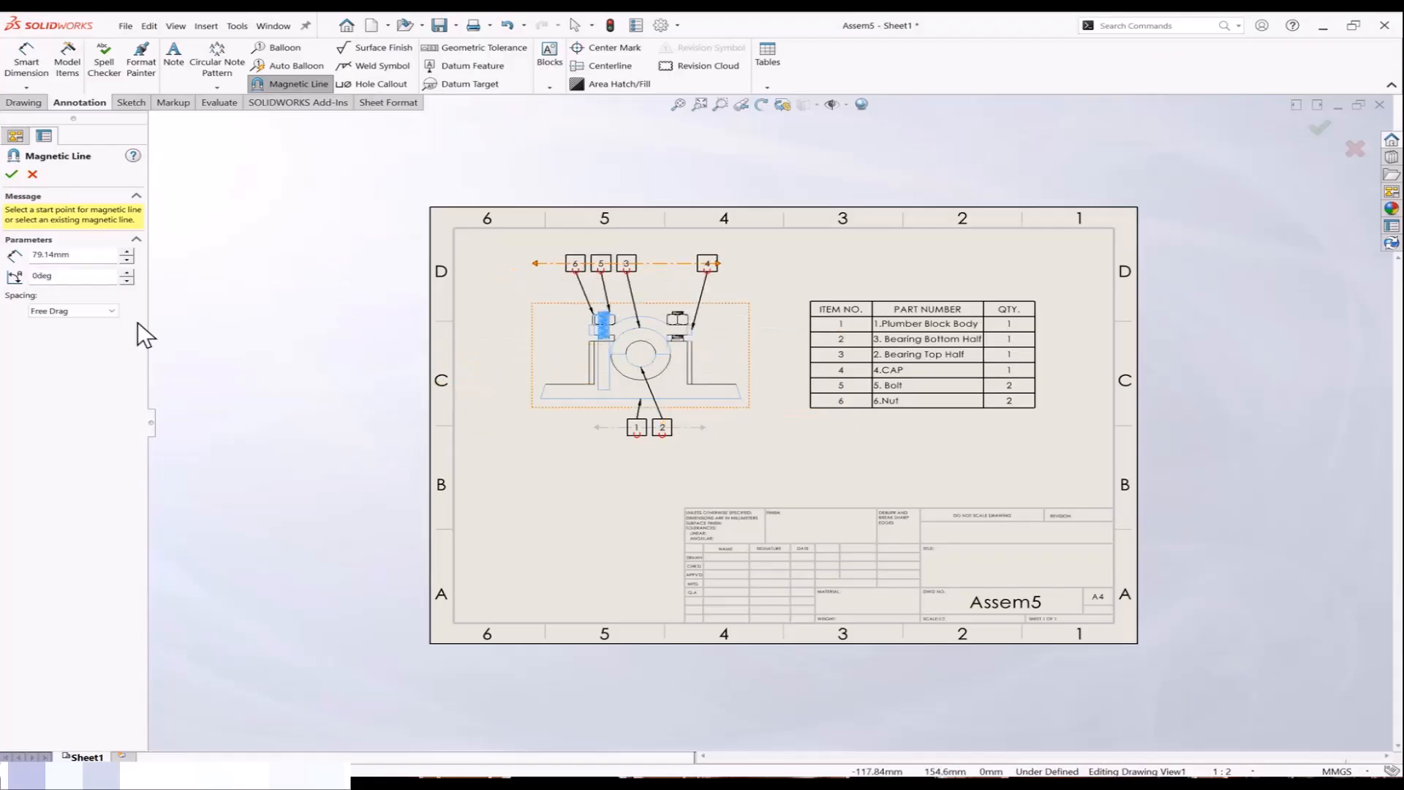
{"action": "left_click", "coordinate": [129, 273]}
{"action": "left_click", "coordinate": [130, 273]}
{"action": "left_click", "coordinate": [130, 273]}
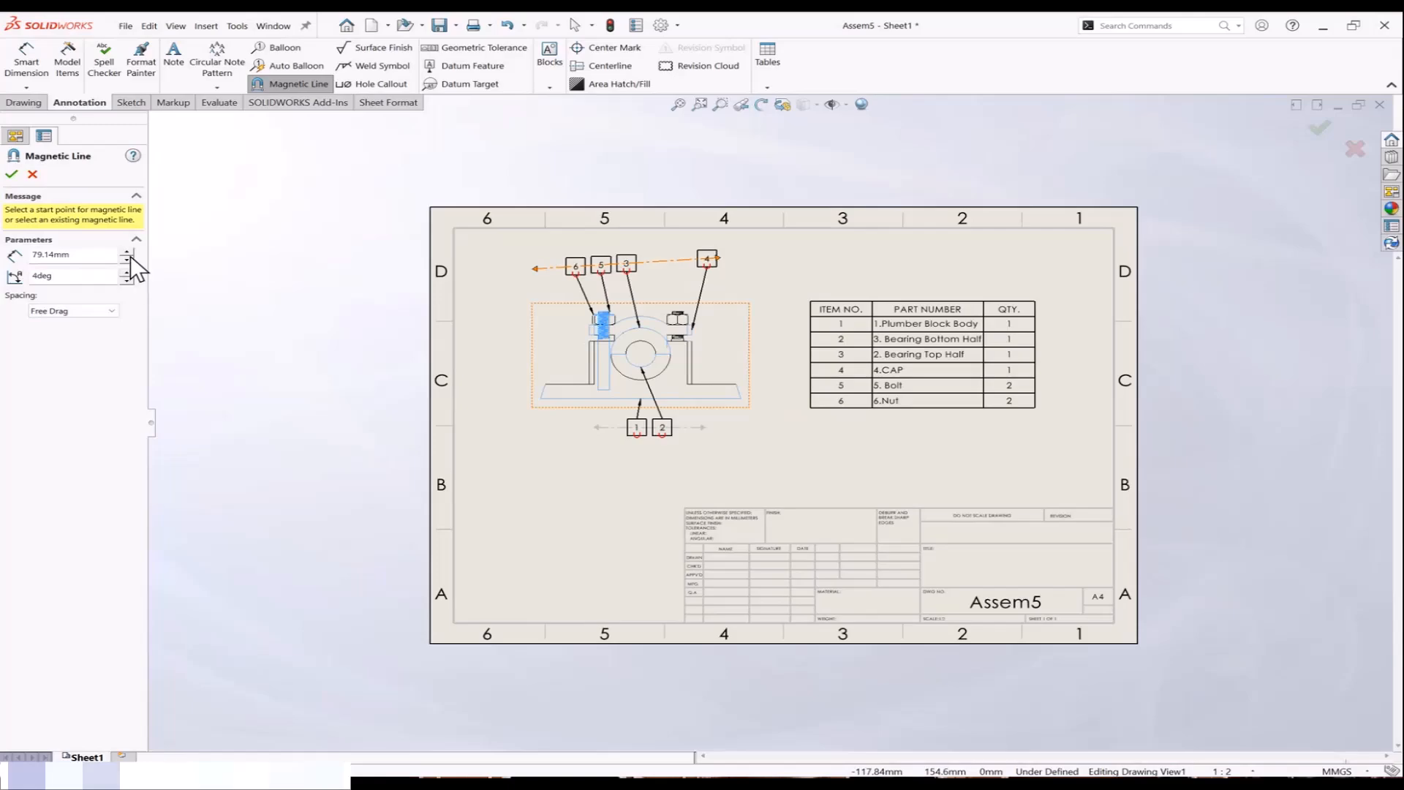
Step: Lengthen the upper magnetic line to 129.14 mm and set its angle to 8 degrees
{"action": "left_click", "coordinate": [129, 252]}
{"action": "left_click", "coordinate": [128, 252]}
{"action": "left_click", "coordinate": [129, 251]}
{"action": "left_click", "coordinate": [129, 252]}
{"action": "left_click", "coordinate": [129, 251]}
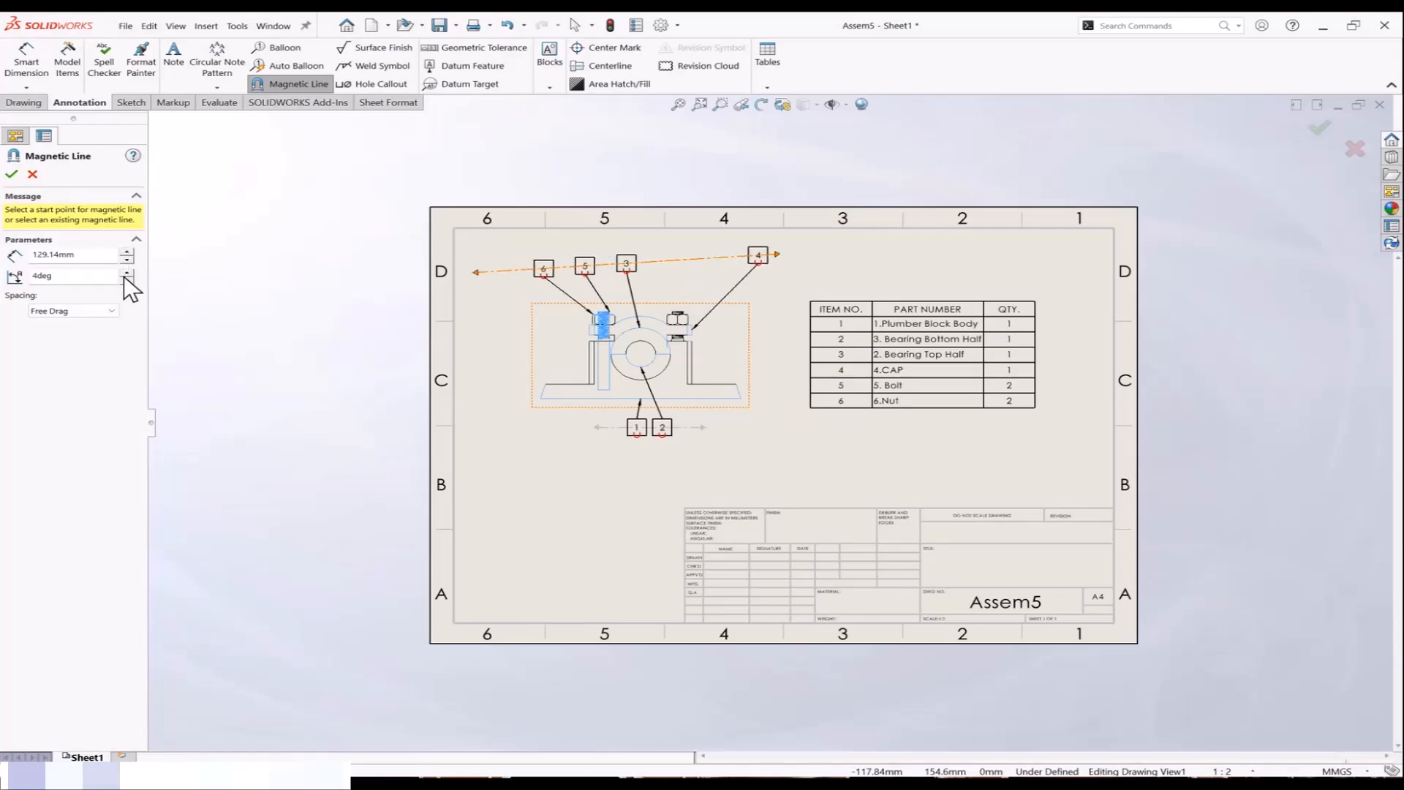
{"action": "left_click", "coordinate": [128, 272]}
{"action": "left_click", "coordinate": [128, 272]}
{"action": "left_click", "coordinate": [128, 272]}
{"action": "left_click", "coordinate": [128, 272]}
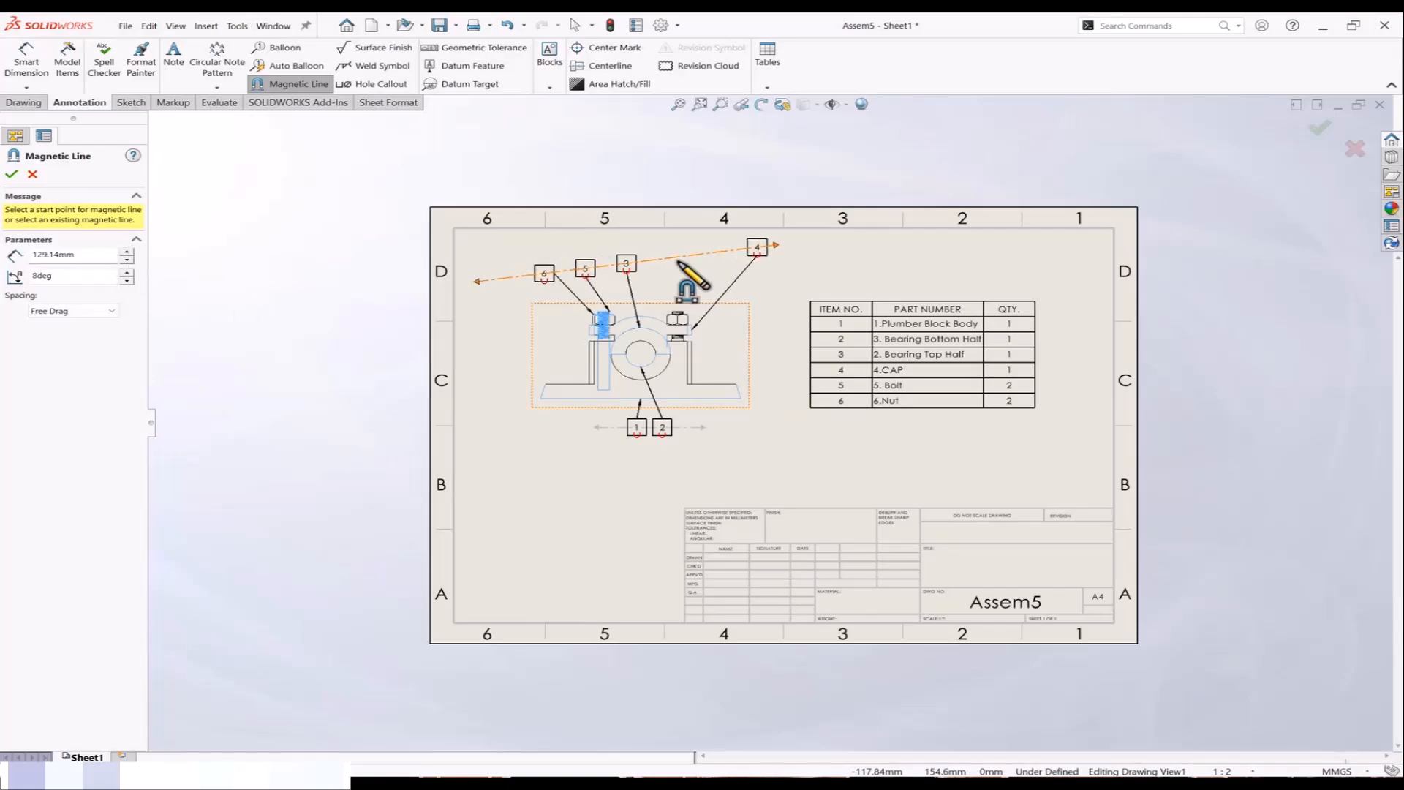
{"action": "left_click", "coordinate": [662, 266]}
{"action": "left_click", "coordinate": [12, 175]}
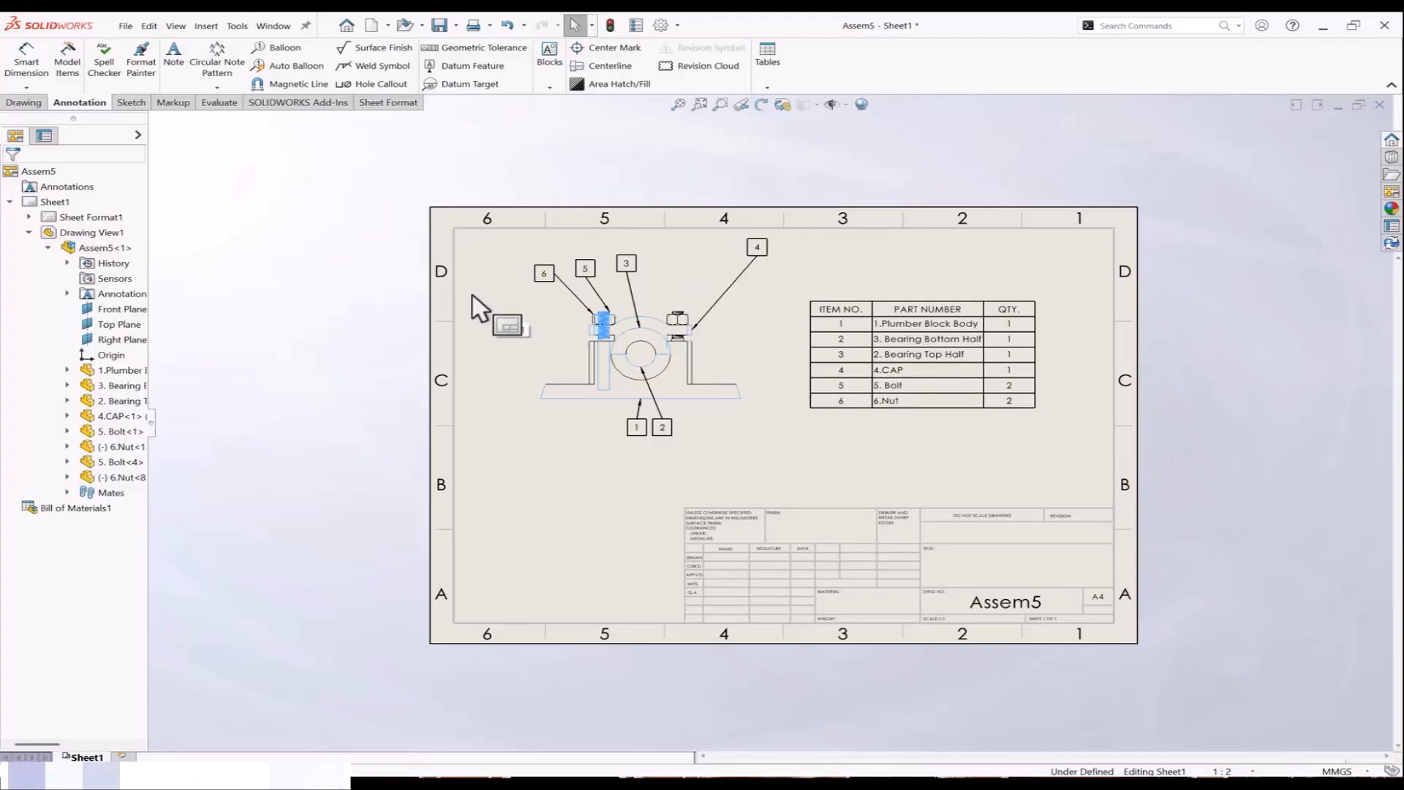
Step: Switch to the Holes Part for assembly drawing sheet
{"action": "left_click", "coordinate": [274, 26]}
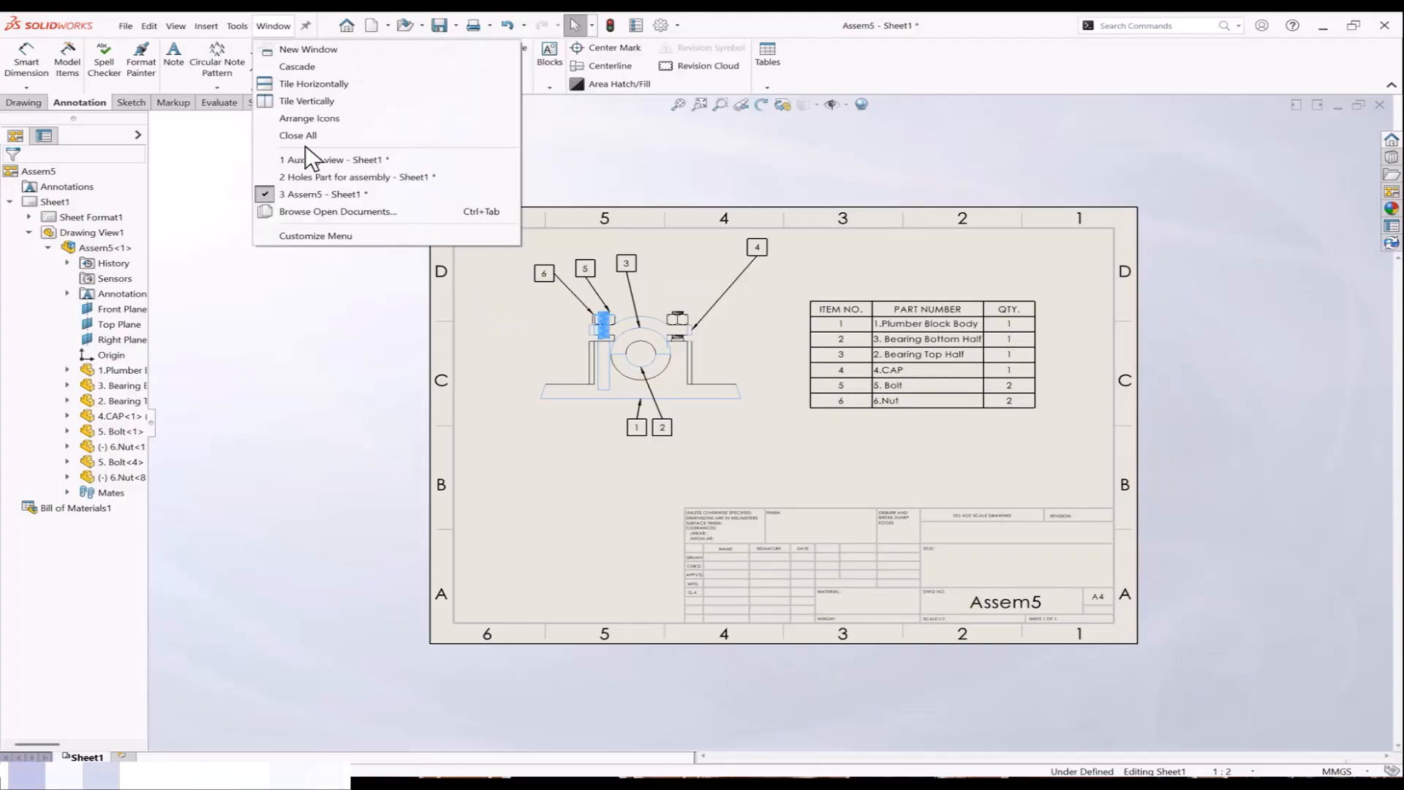
{"action": "left_click", "coordinate": [310, 177]}
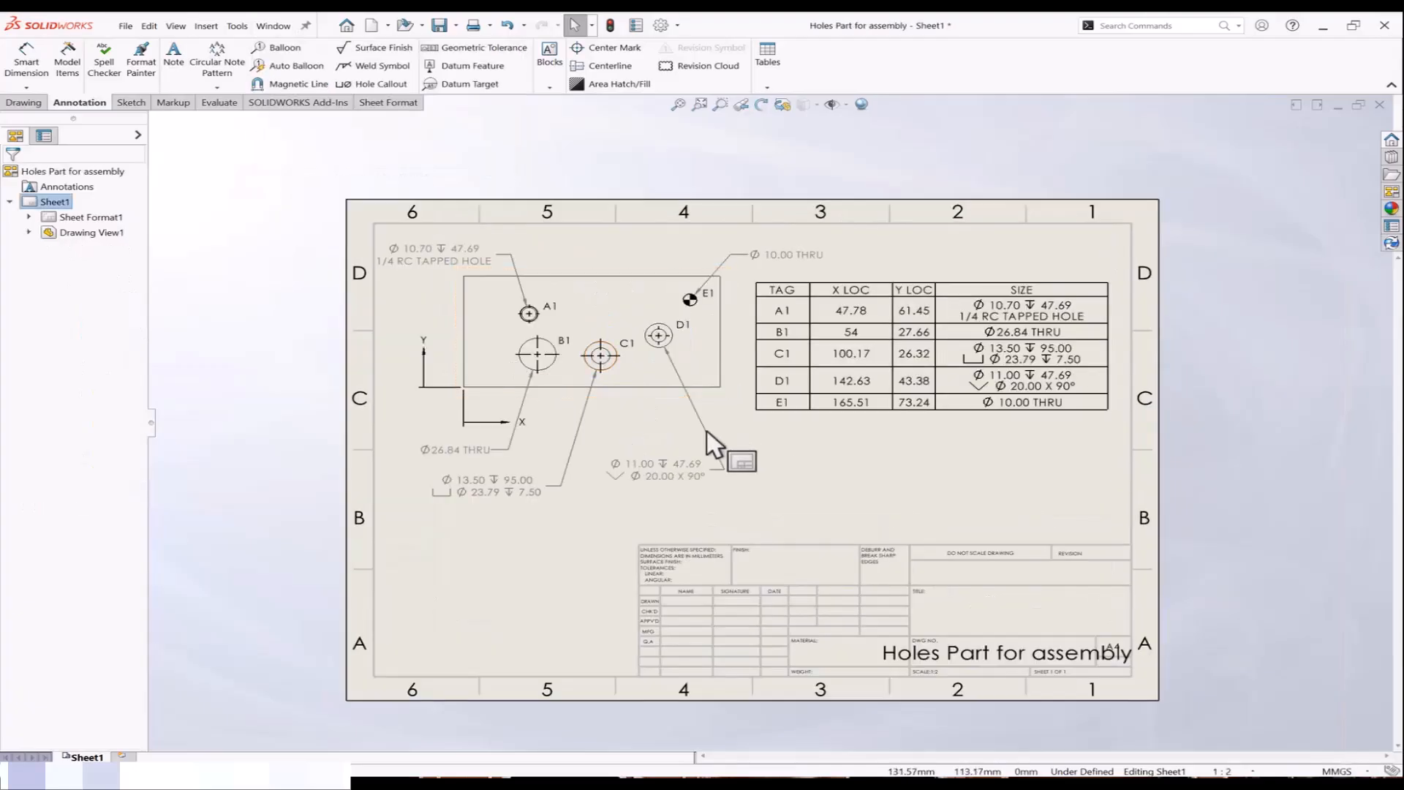
{"action": "middle_click_drag", "start_coordinate": [706, 432], "coordinate": [675, 424]}
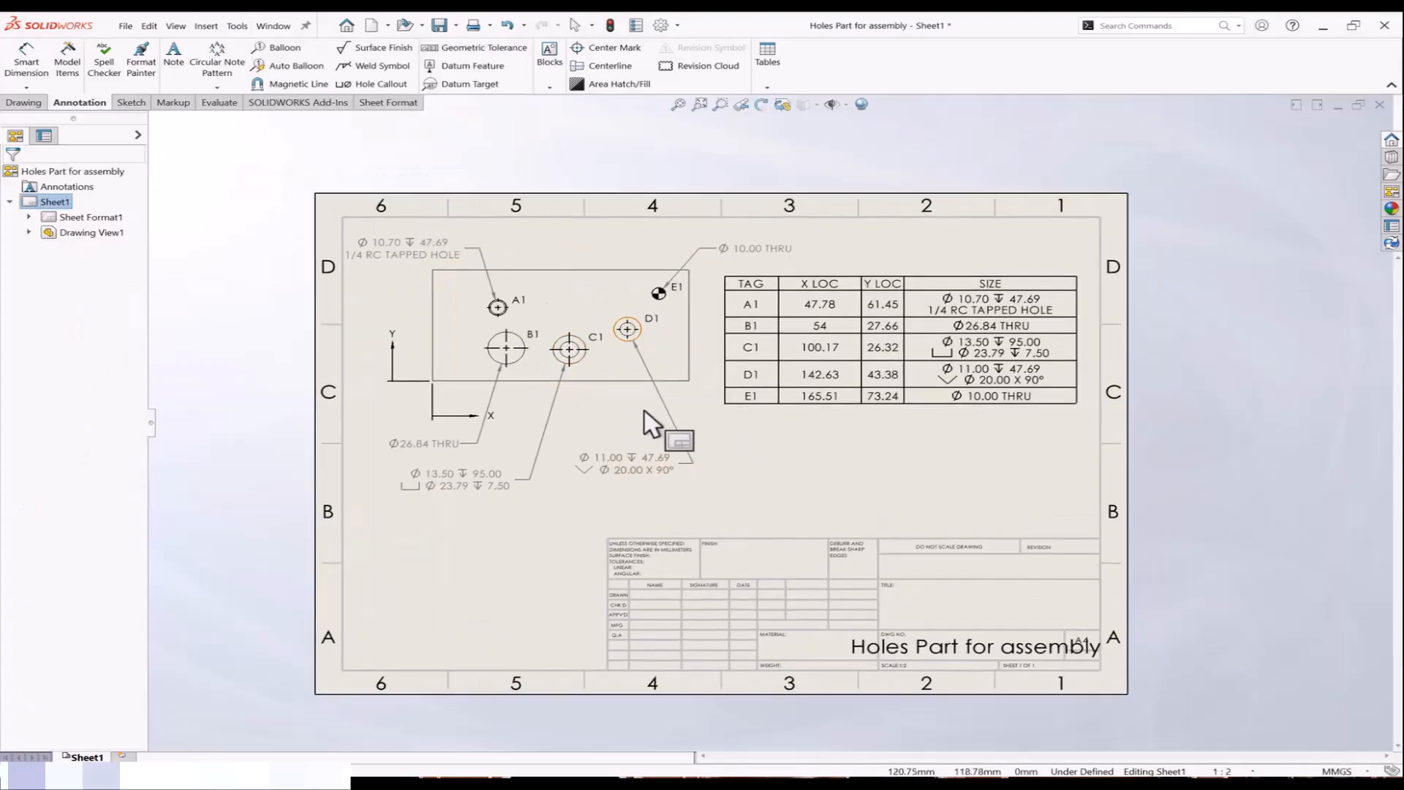
Step: Place a geometric tolerance frame below the hole table, its straight leader attached to the plate view's lower edge near the right corner
{"action": "left_click", "coordinate": [468, 49]}
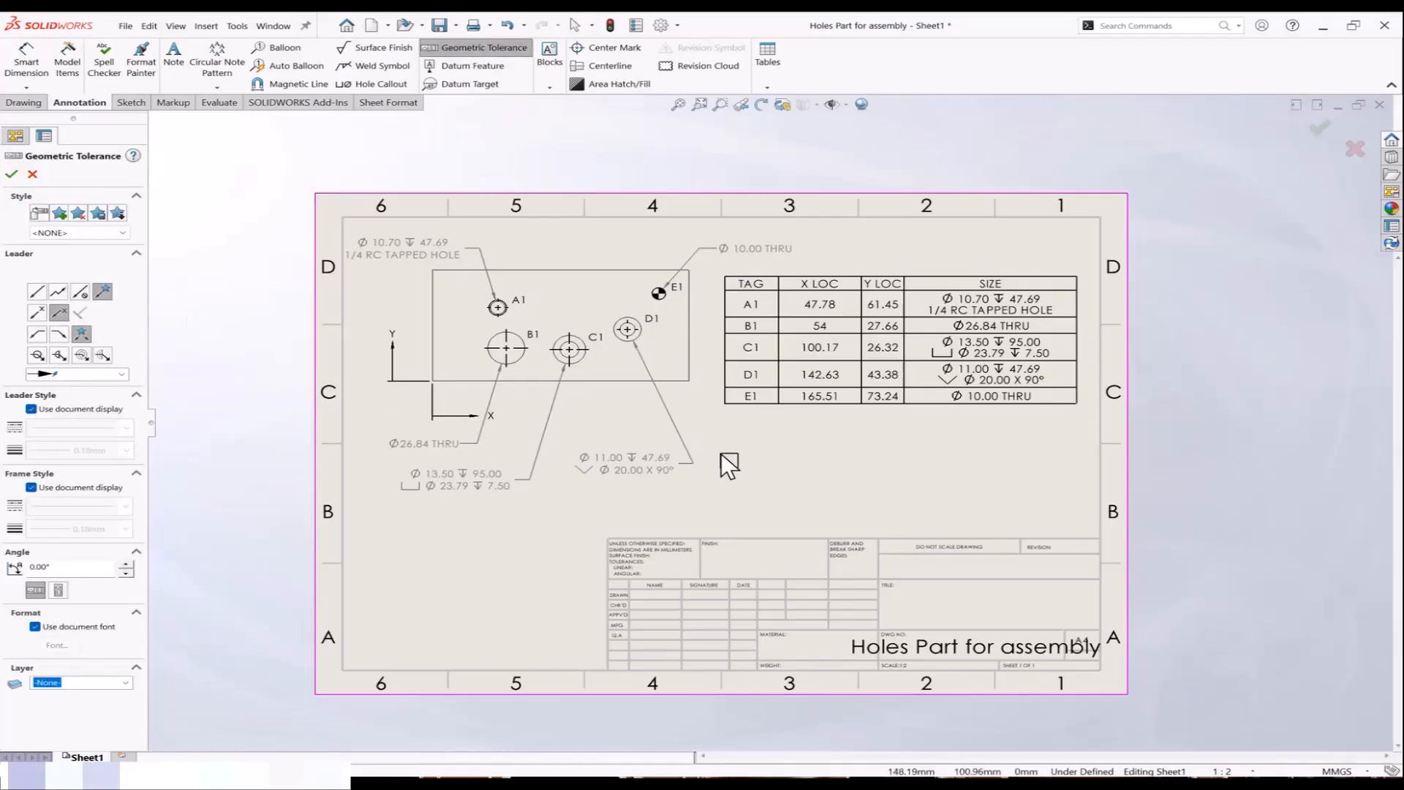
{"action": "left_click", "coordinate": [36, 291]}
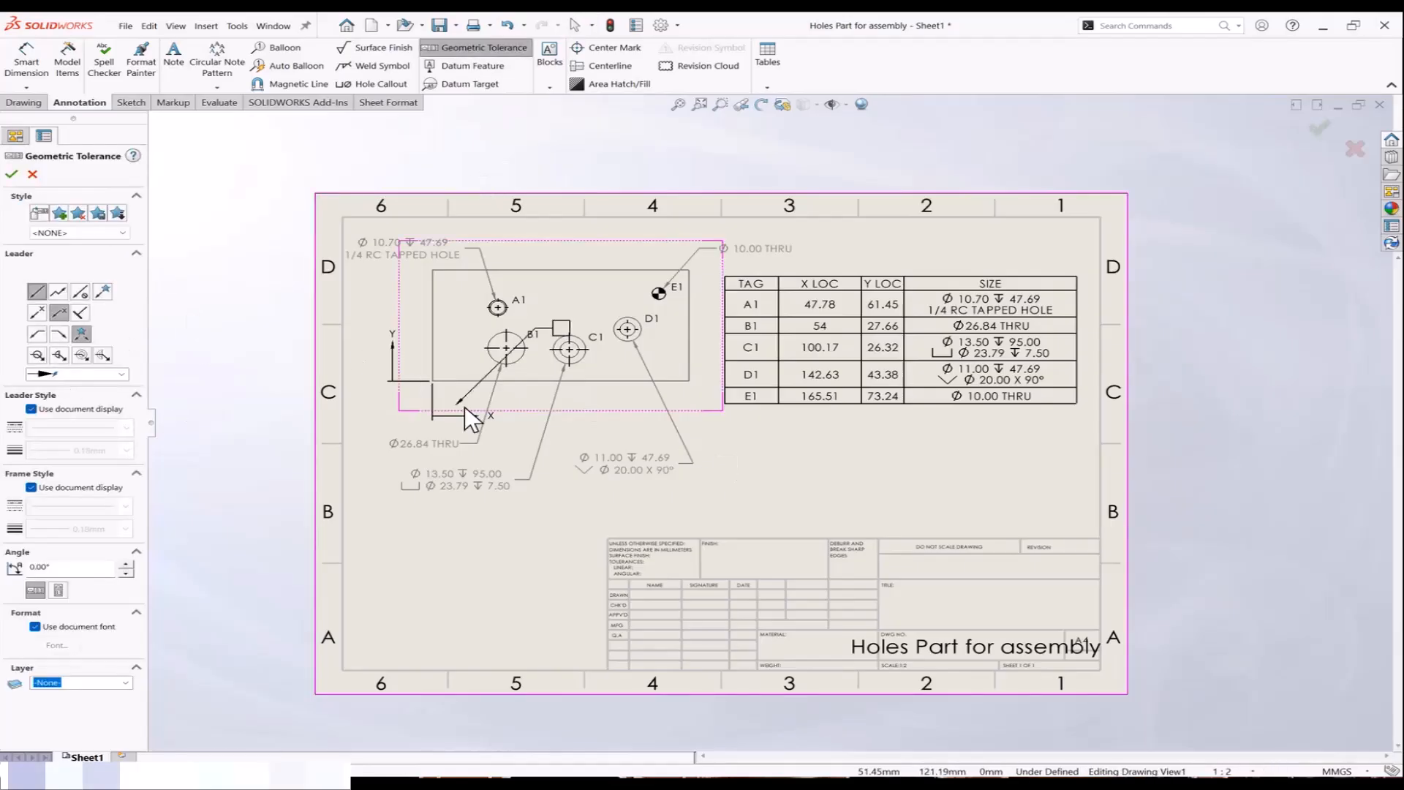
{"action": "left_click", "coordinate": [684, 380]}
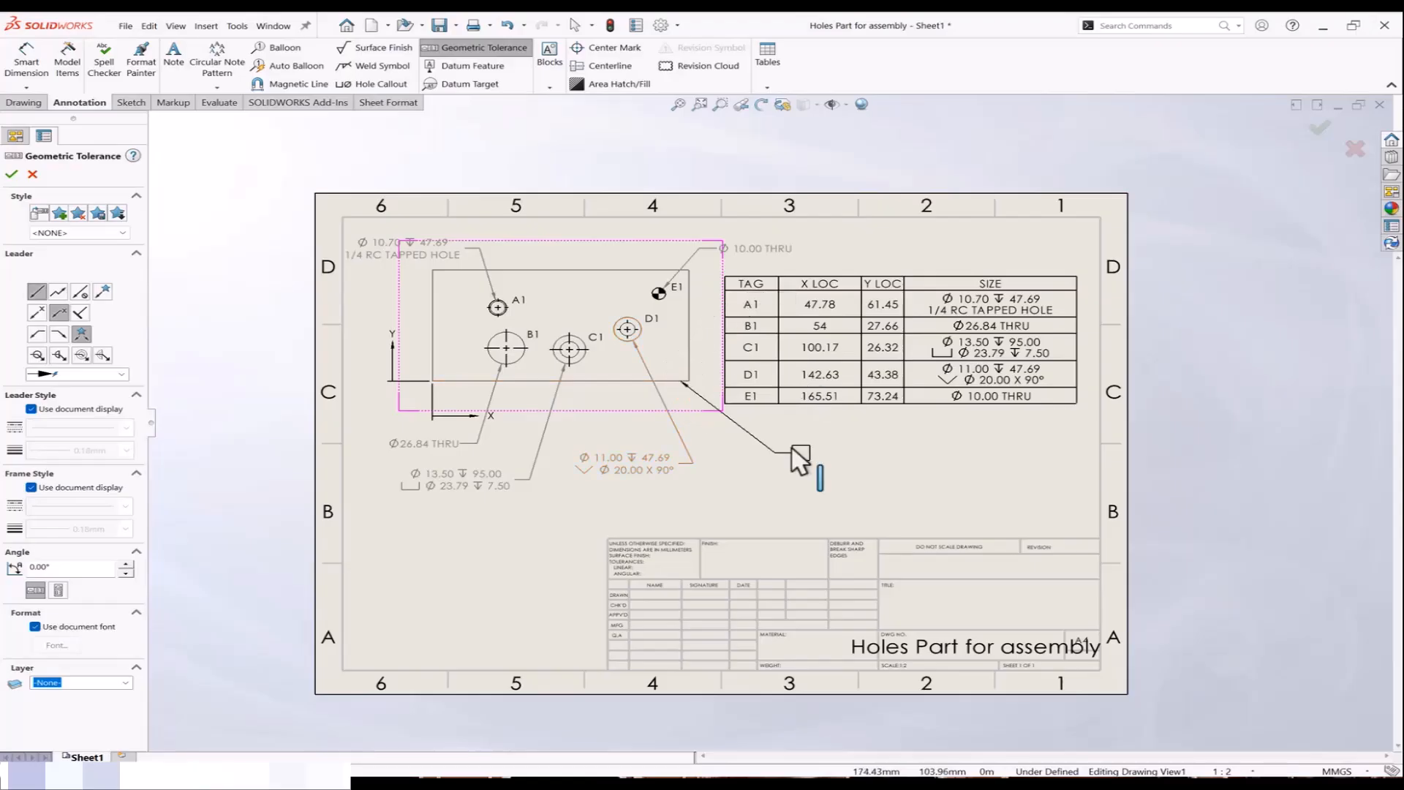
{"action": "left_click", "coordinate": [761, 474]}
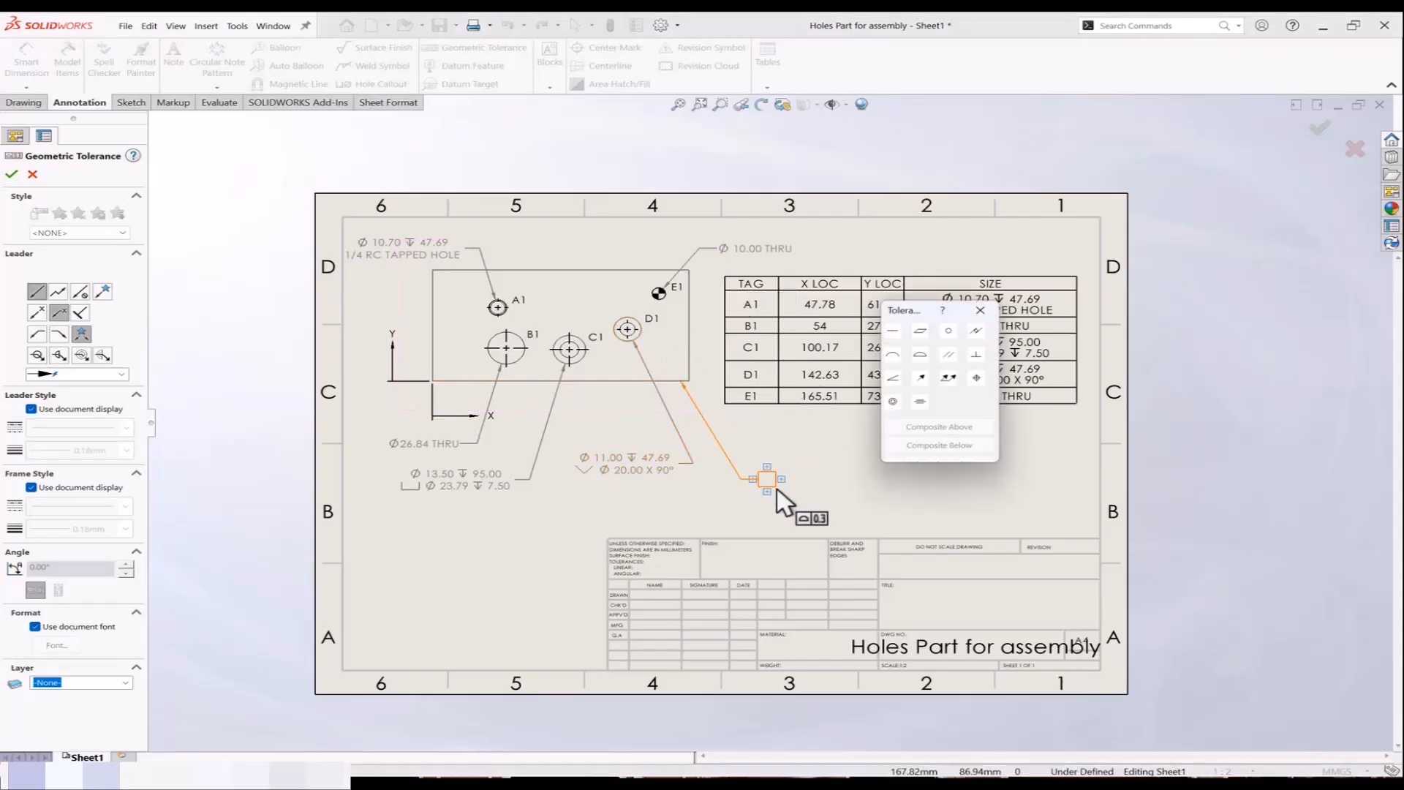
Step: Define the frame as a straightness tolerance of Ø0.01 with the Maximum Material Condition modifier
{"action": "left_click", "coordinate": [895, 329]}
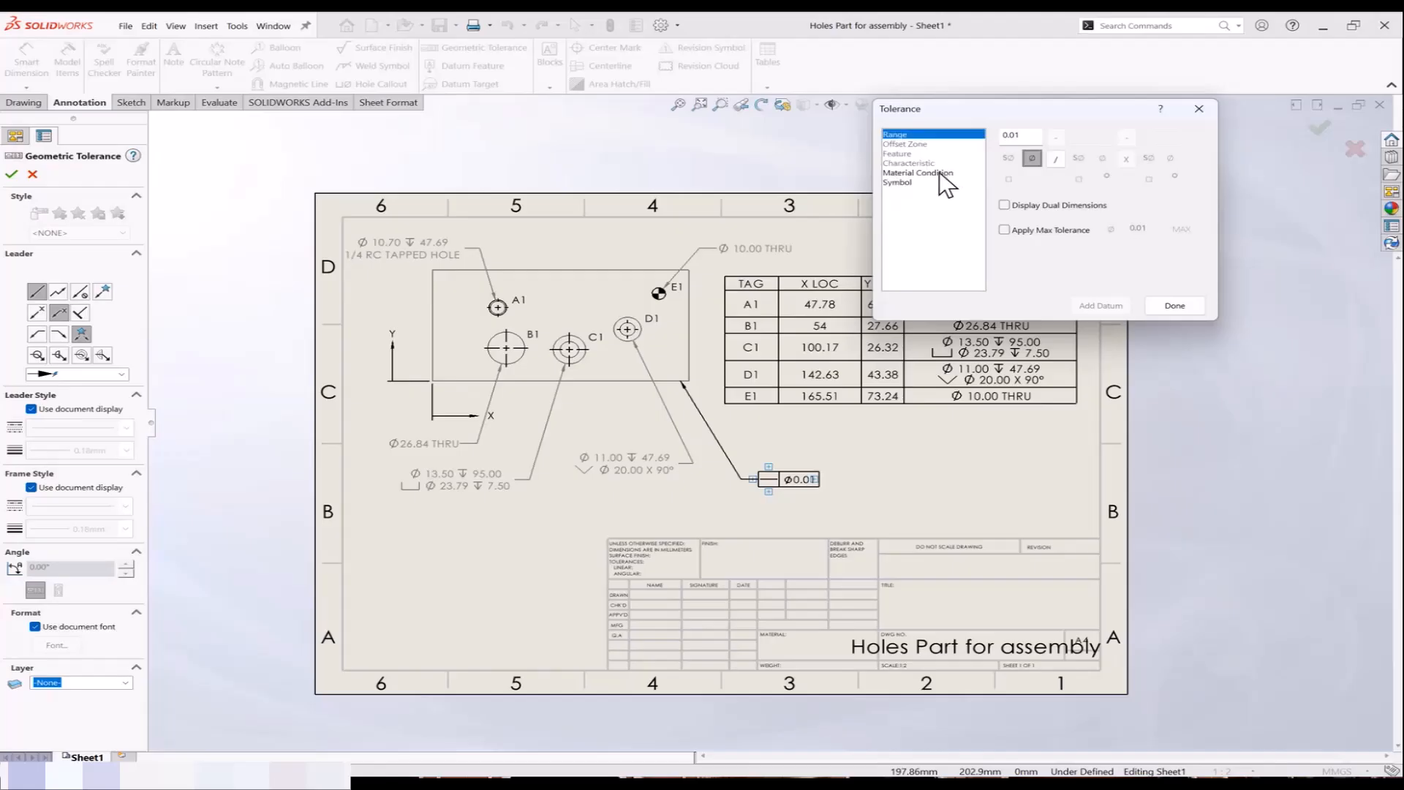
{"action": "left_click", "coordinate": [929, 173]}
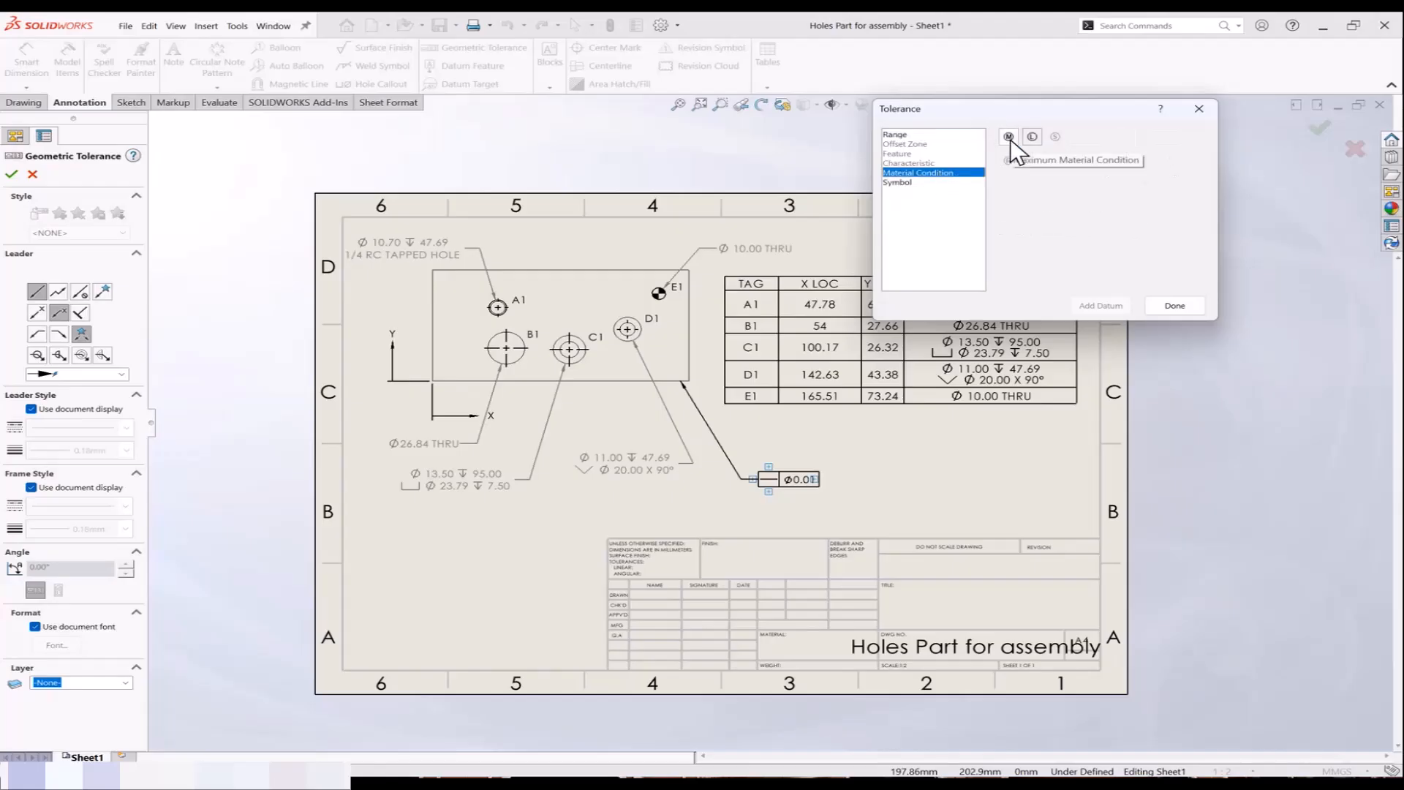
{"action": "left_click", "coordinate": [1009, 137]}
{"action": "left_click", "coordinate": [907, 183]}
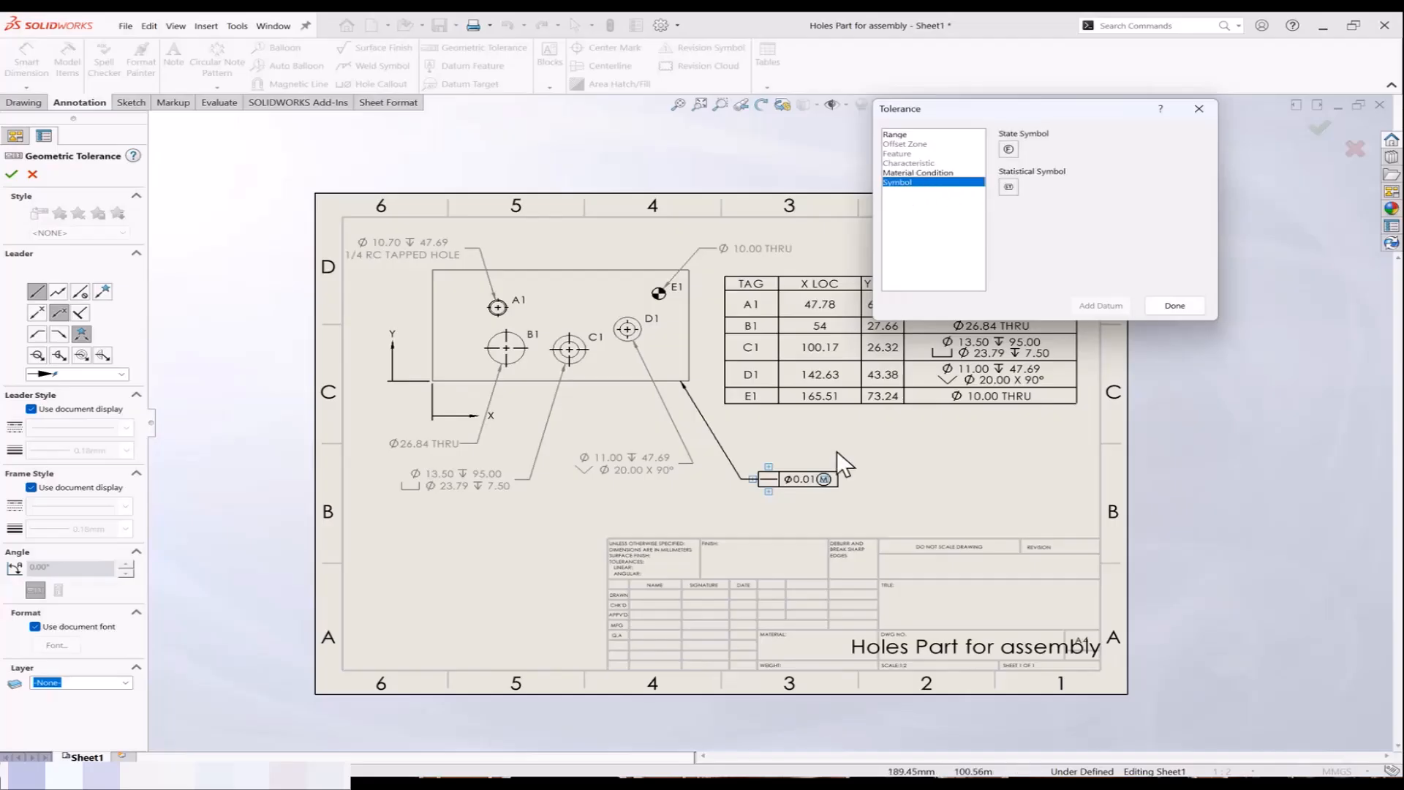
{"action": "left_click", "coordinate": [1166, 308]}
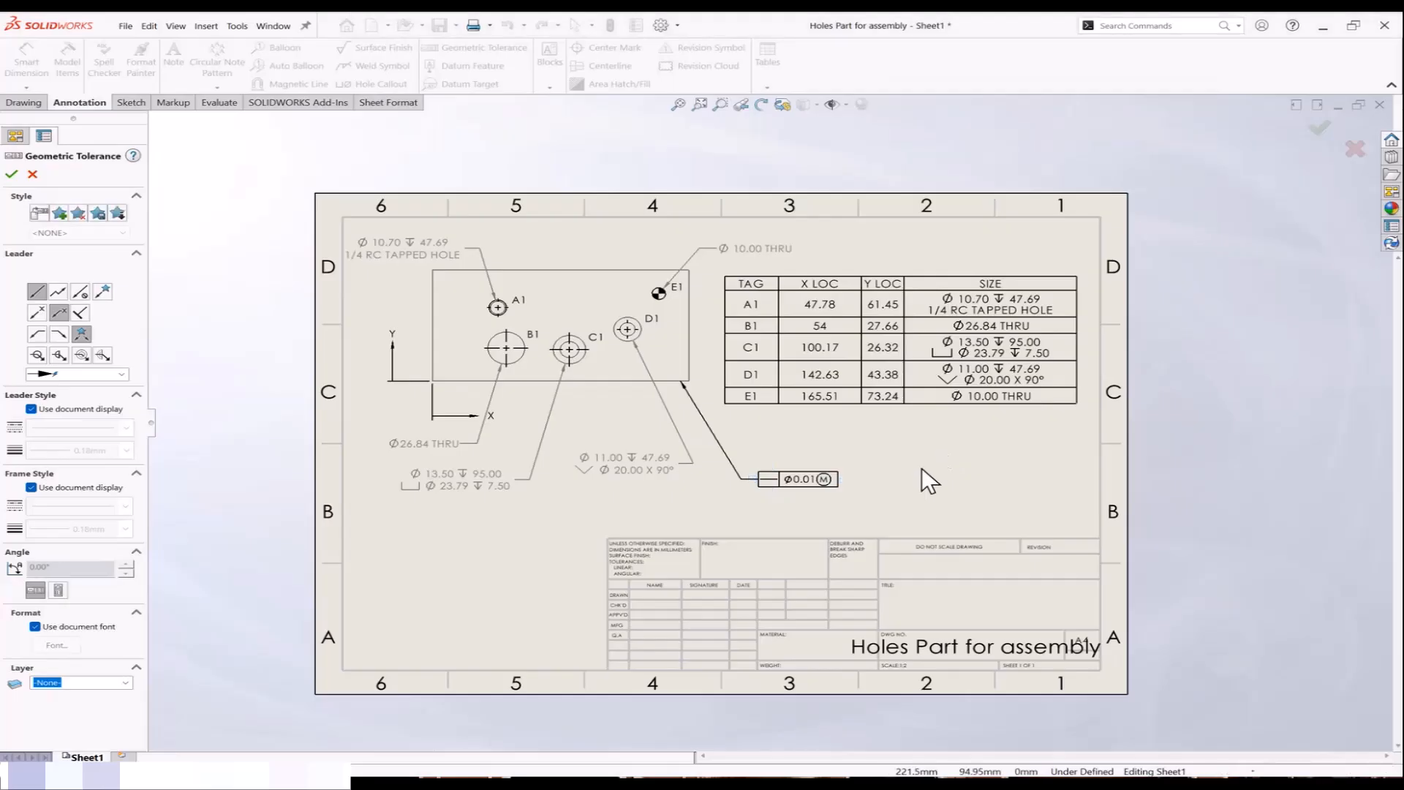
{"action": "scroll", "coordinate": [760, 520], "scroll_direction": "down", "scroll_amount": 1}
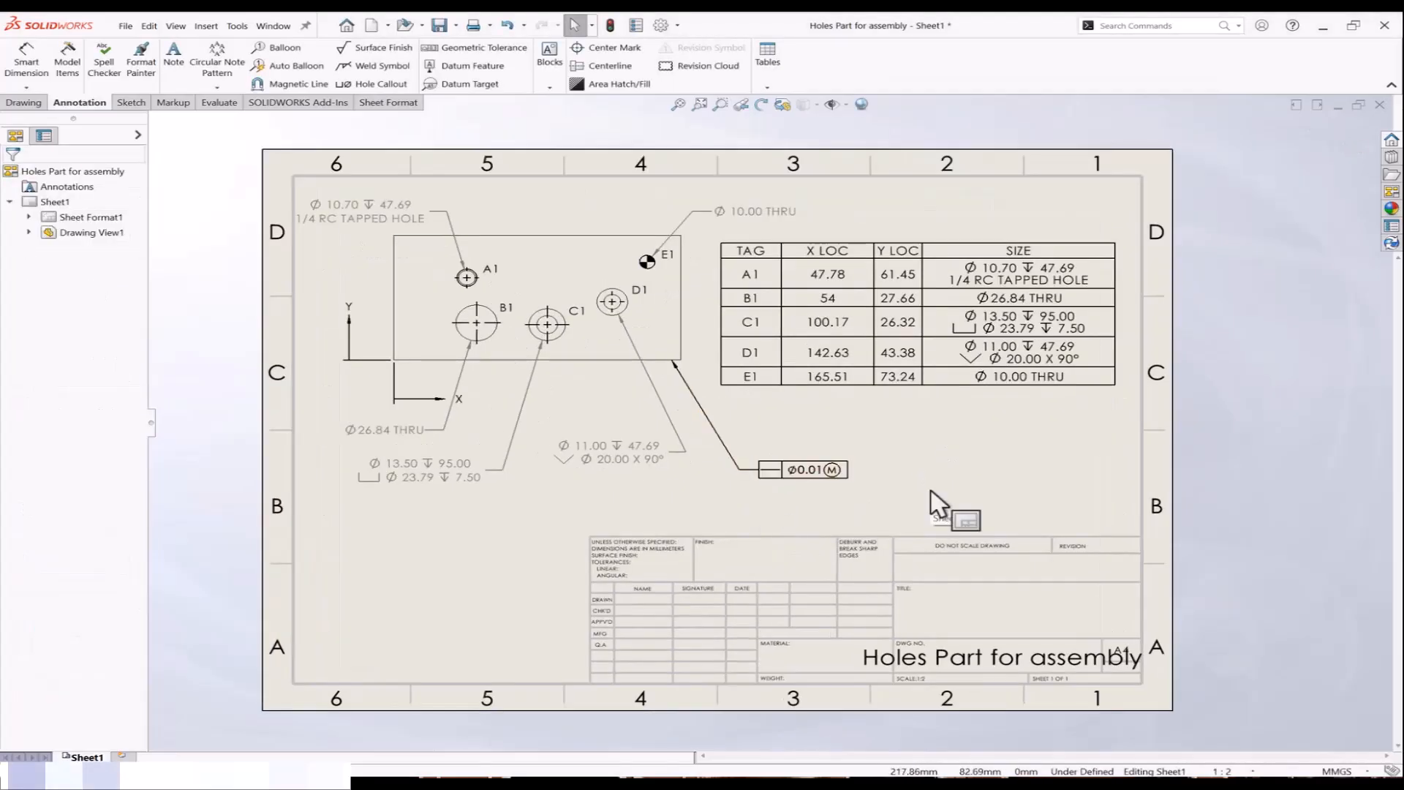
{"action": "mouse_move", "coordinate": [835, 441]}
{"action": "middle_mouse_down"}
{"action": "mouse_move", "coordinate": [862, 461]}
{"action": "mouse_move", "coordinate": [863, 448]}
{"action": "middle_mouse_up"}
{"action": "scroll", "coordinate": [861, 445], "scroll_direction": "up", "scroll_amount": 2}
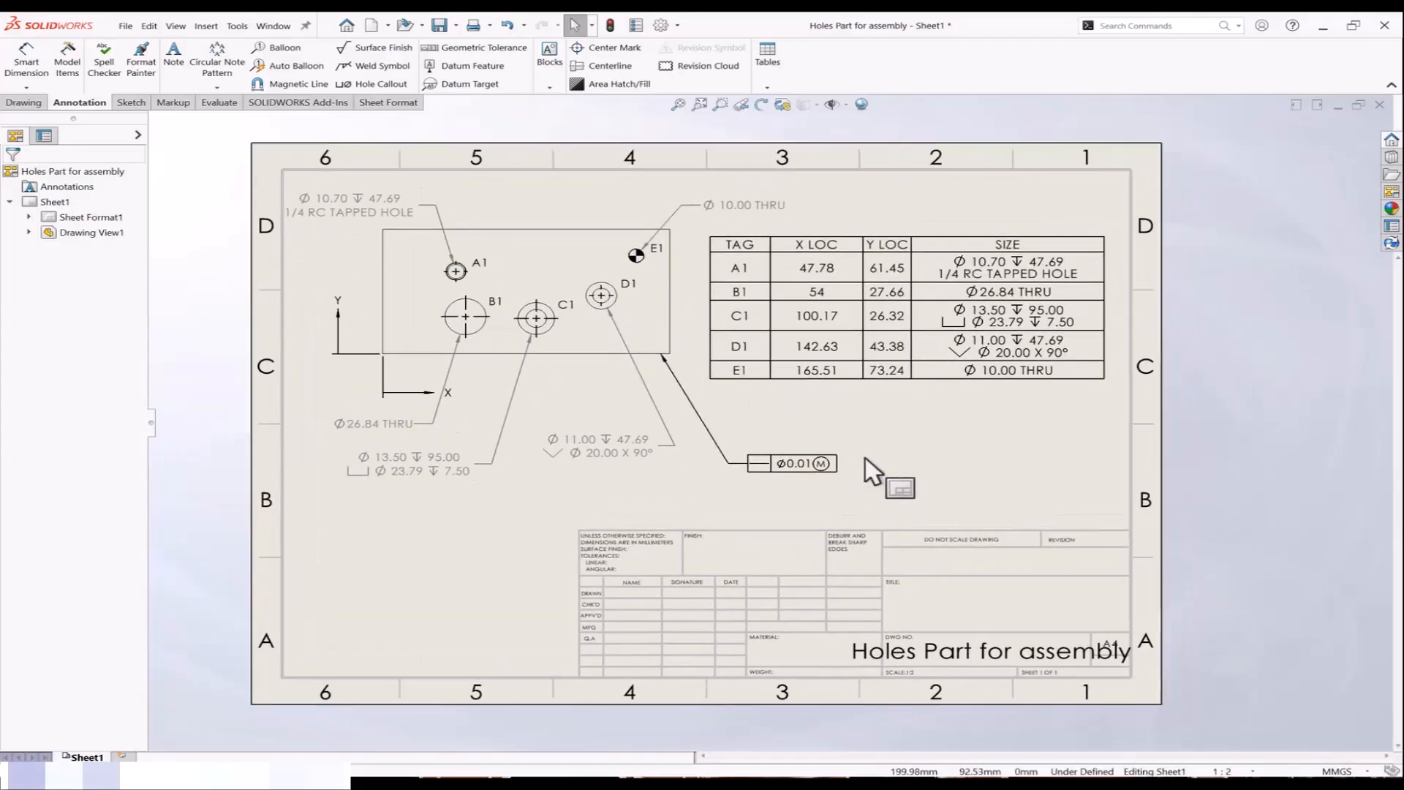